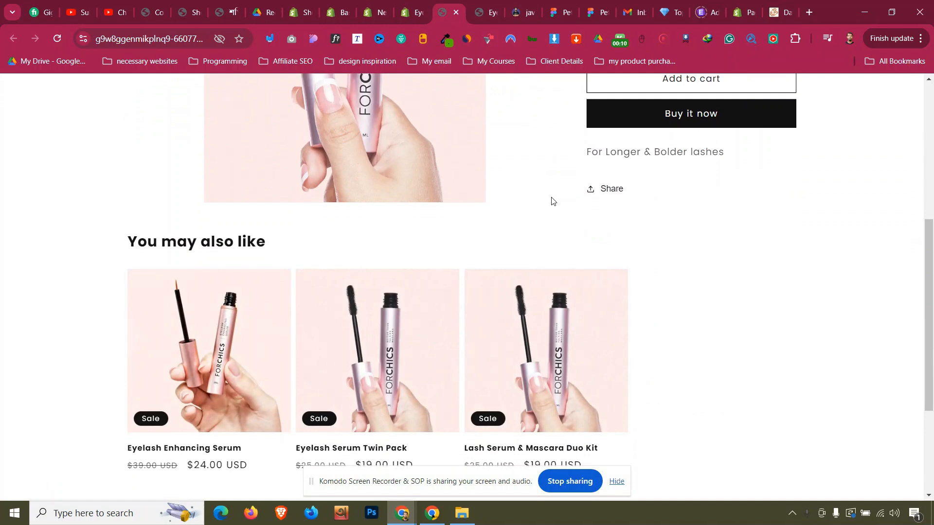
- Look over the default product page of the Better Than Falsies Mascara, including the related products
{"action": "scroll", "coordinate": [552, 200], "scroll_direction": "up", "scroll_amount": 5}
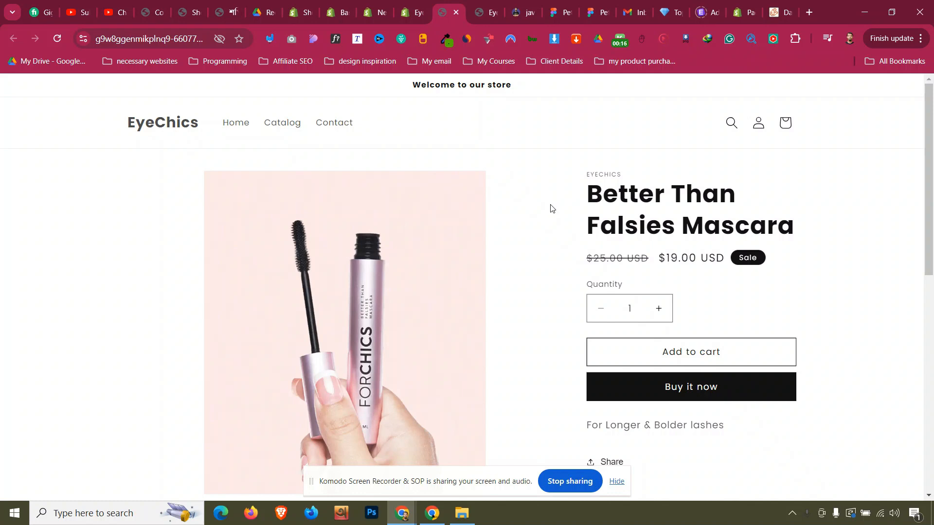
{"action": "scroll", "coordinate": [551, 209], "scroll_direction": "down", "scroll_amount": 3}
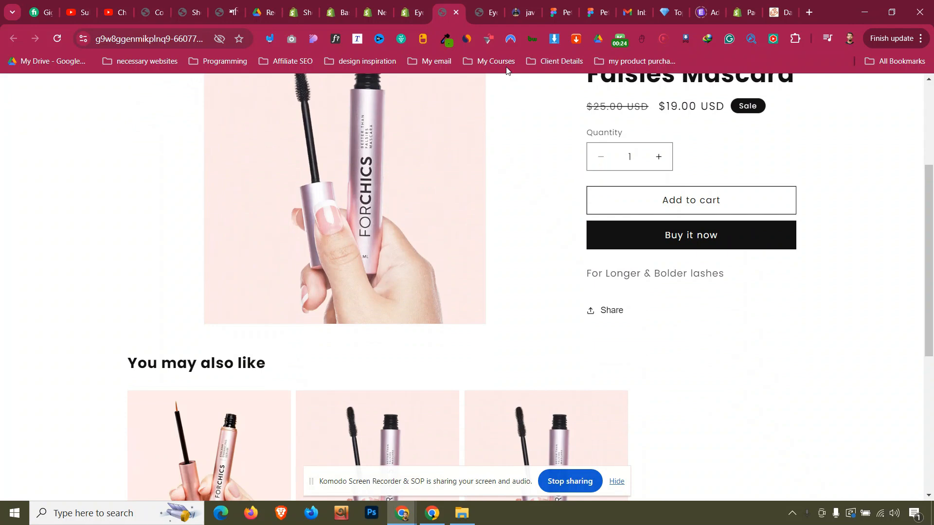
- Open the custom Eyelash Enhancing Serum product page and try its 1 Bottle, 2 Bottles and 3 Bottles bundle options
{"action": "left_click", "coordinate": [487, 6]}
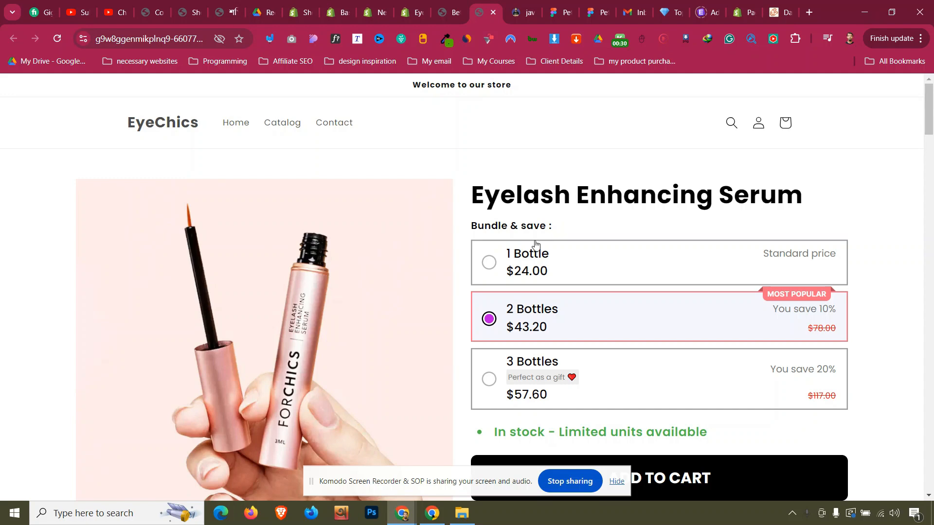
{"action": "scroll", "coordinate": [535, 244], "scroll_direction": "down", "scroll_amount": 1}
{"action": "left_click", "coordinate": [538, 212]}
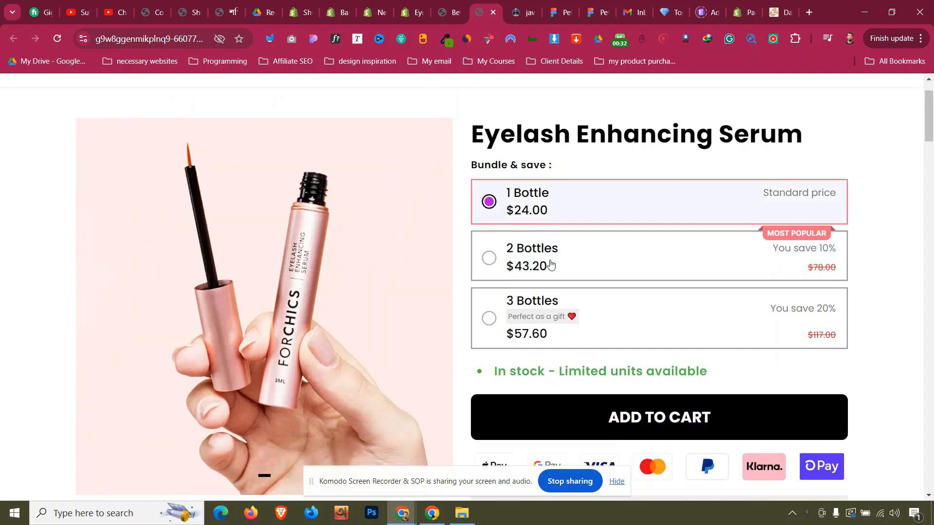
{"action": "left_click", "coordinate": [546, 265]}
{"action": "left_click", "coordinate": [551, 311]}
- Examine the remaining sections of the custom serum page, from the payment badges and accordions to the Frequently Asked Questions
{"action": "scroll", "coordinate": [550, 299], "scroll_direction": "down", "scroll_amount": 4}
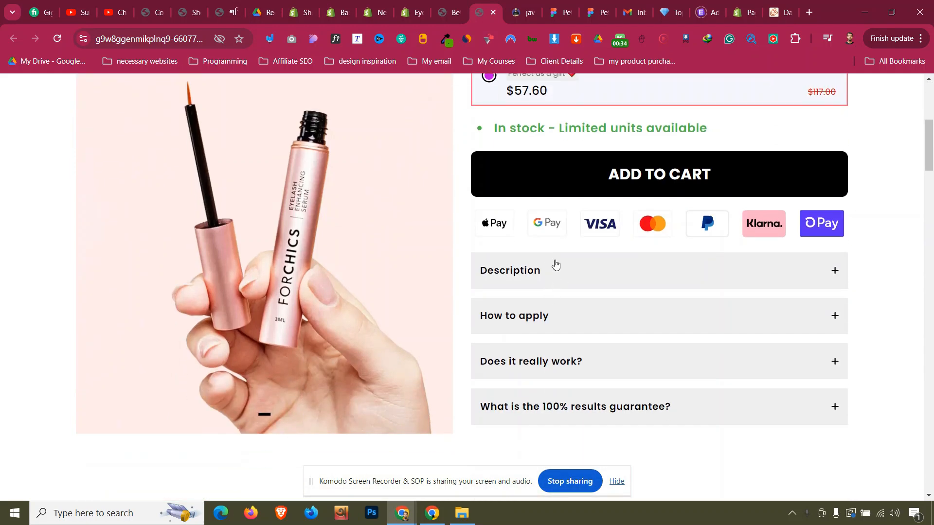
{"action": "scroll", "coordinate": [554, 264], "scroll_direction": "down", "scroll_amount": 1}
{"action": "scroll", "coordinate": [556, 264], "scroll_direction": "down", "scroll_amount": 4}
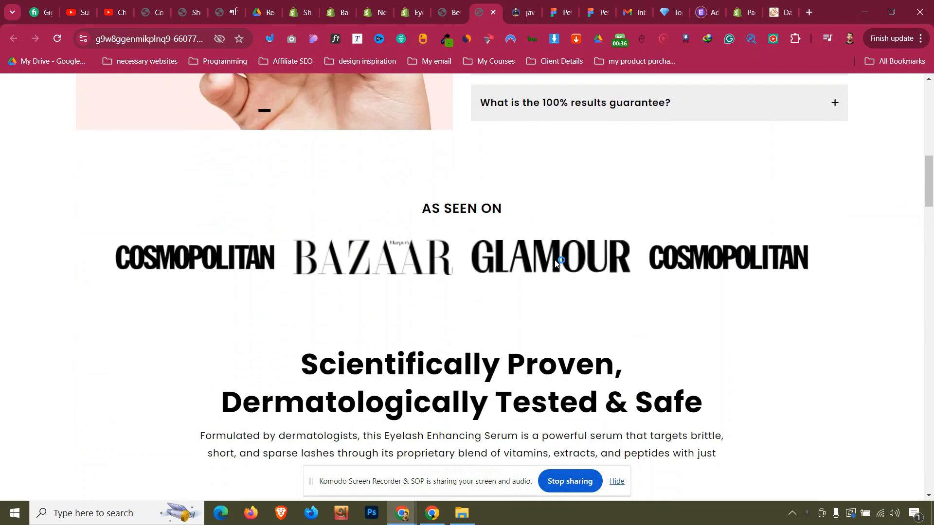
{"action": "scroll", "coordinate": [556, 264], "scroll_direction": "down", "scroll_amount": 4}
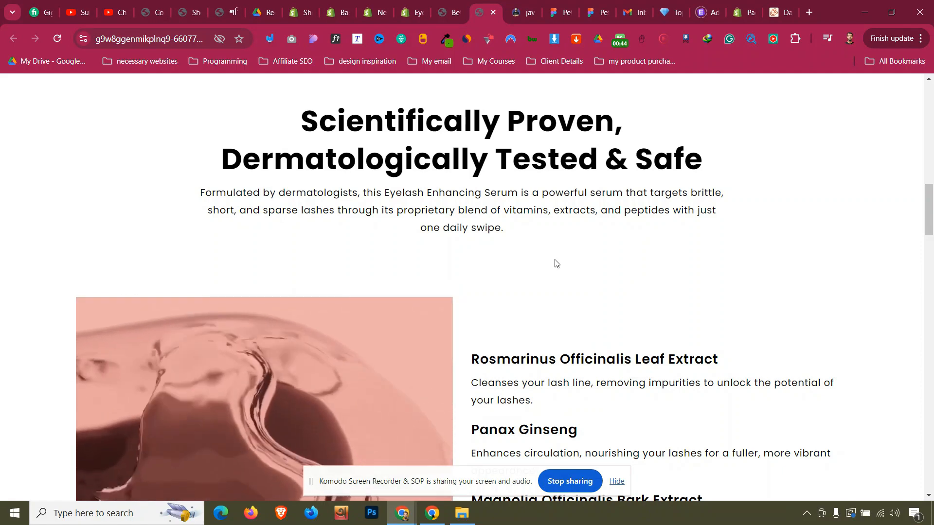
{"action": "scroll", "coordinate": [555, 263], "scroll_direction": "down", "scroll_amount": 3}
{"action": "scroll", "coordinate": [556, 264], "scroll_direction": "down", "scroll_amount": 8}
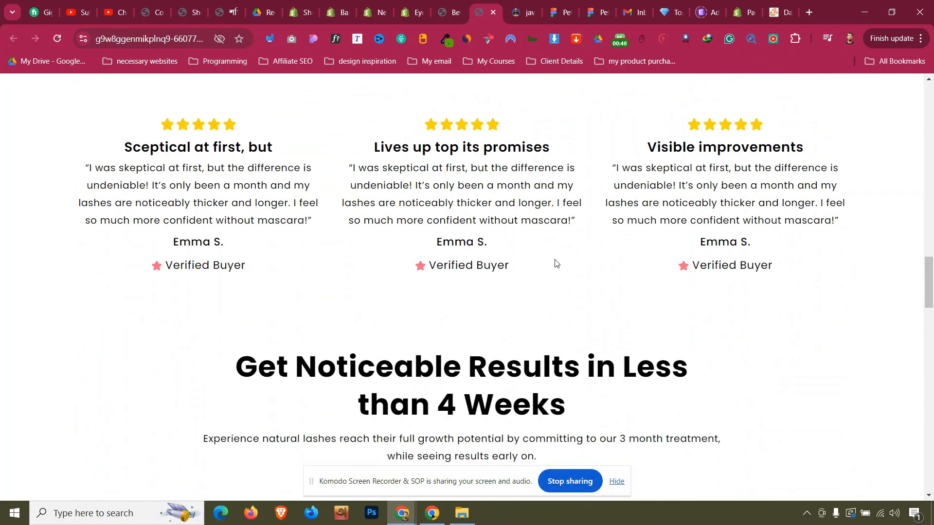
{"action": "scroll", "coordinate": [556, 263], "scroll_direction": "down", "scroll_amount": 15}
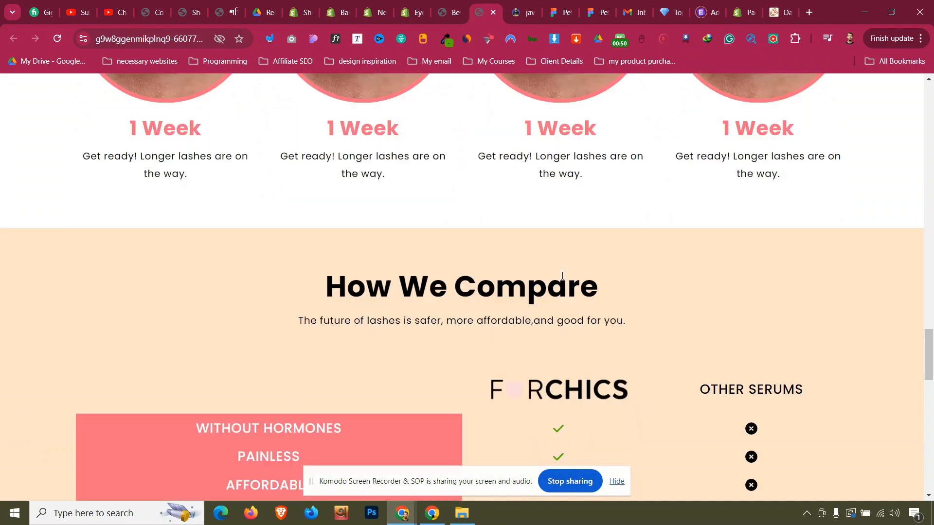
{"action": "scroll", "coordinate": [562, 283], "scroll_direction": "down", "scroll_amount": 5}
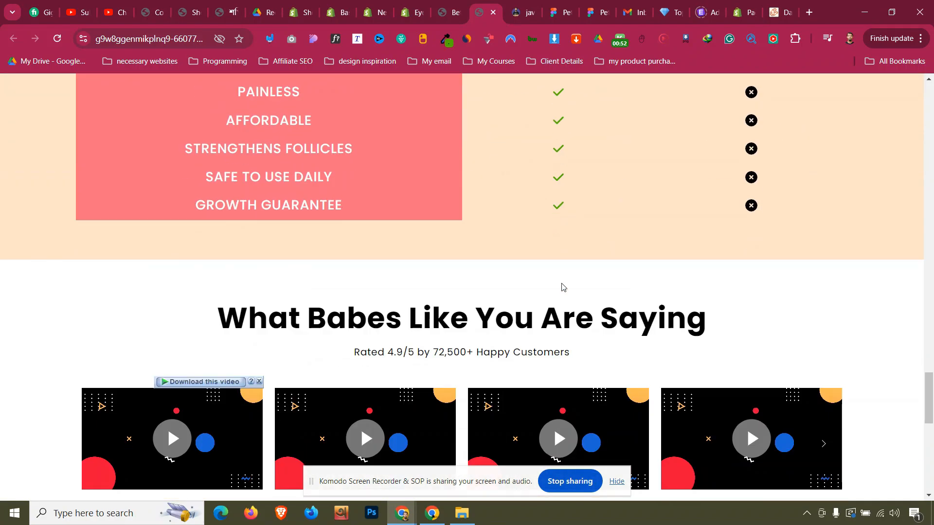
{"action": "scroll", "coordinate": [561, 287], "scroll_direction": "down", "scroll_amount": 3}
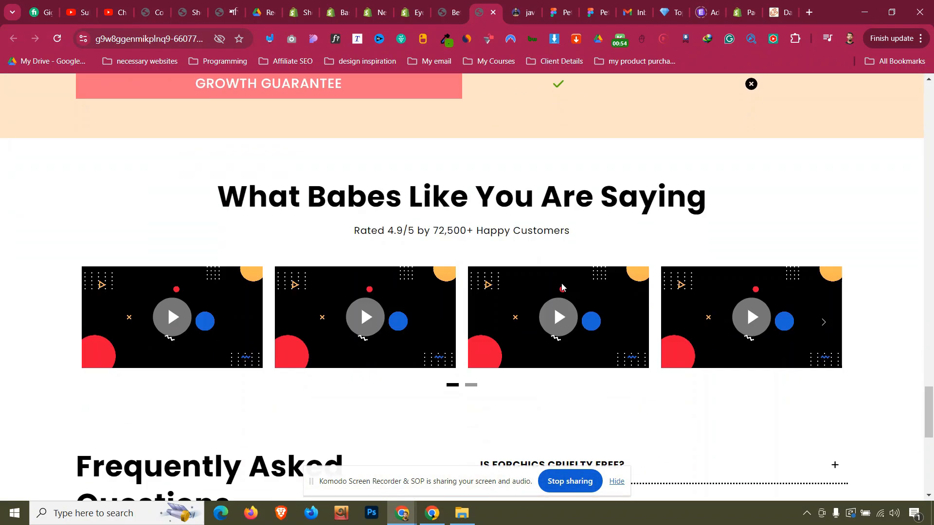
{"action": "scroll", "coordinate": [562, 287], "scroll_direction": "down", "scroll_amount": 6}
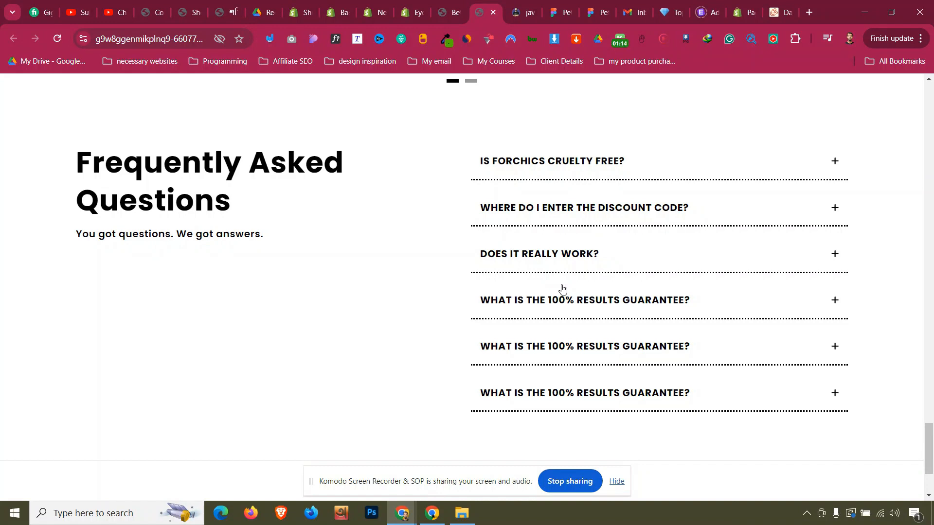
- Switch to the Shopify admin of the EyeChics store and bring up its list of installed apps
{"action": "left_click", "coordinate": [415, 12]}
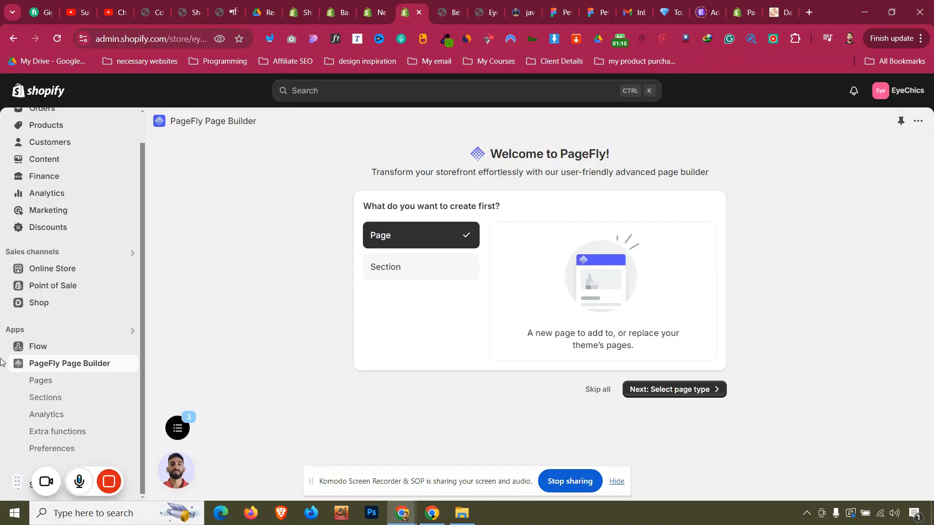
{"action": "left_click", "coordinate": [16, 330]}
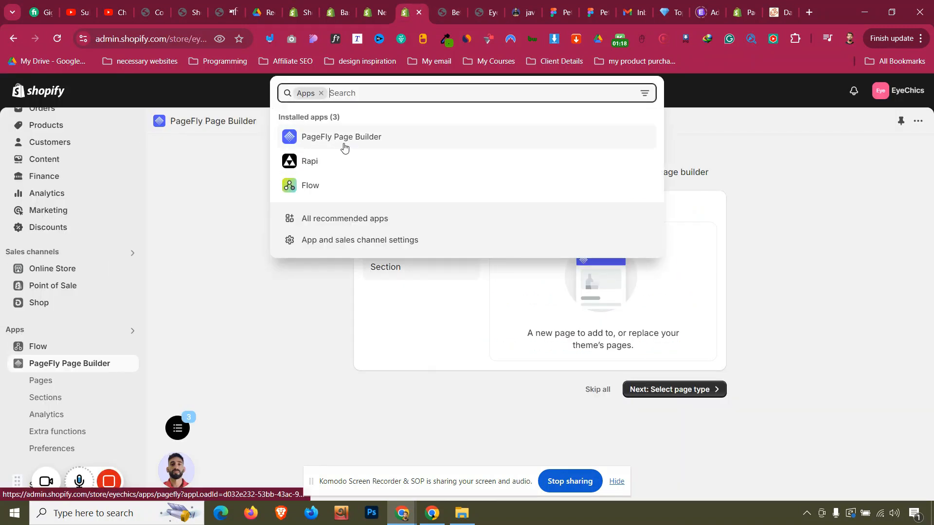
{"action": "left_click", "coordinate": [317, 425]}
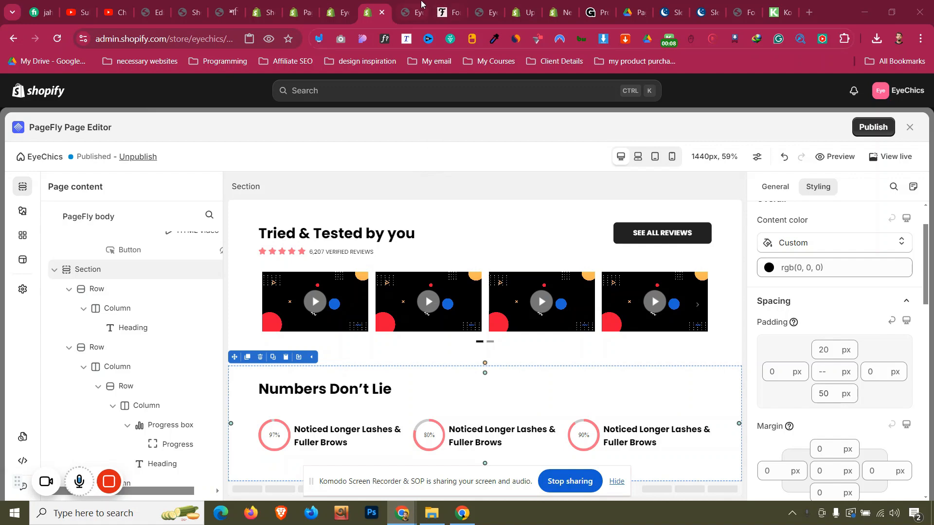
- Examine the live EyeChics home page from the hero banner to the Numbers Don't Lie section and return to its beginning
{"action": "left_click", "coordinate": [420, 9]}
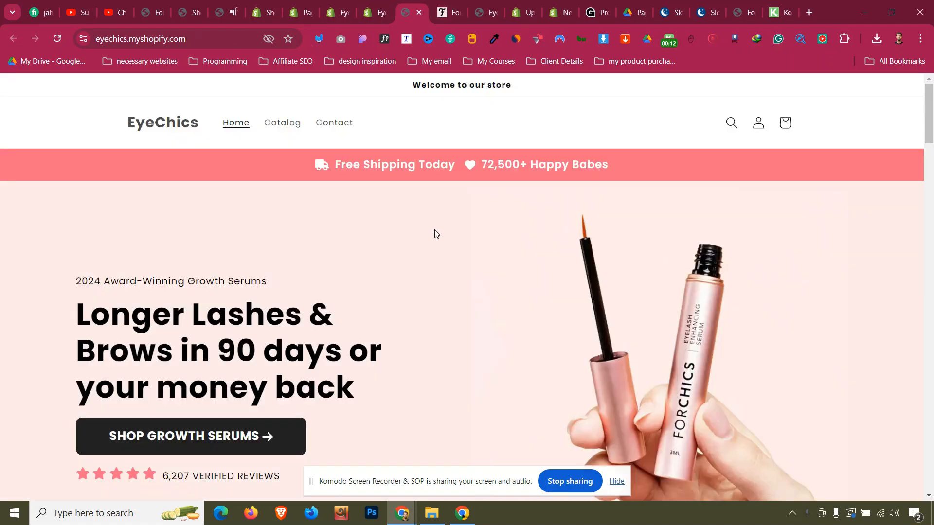
{"action": "scroll", "coordinate": [434, 230], "scroll_direction": "down", "scroll_amount": 1}
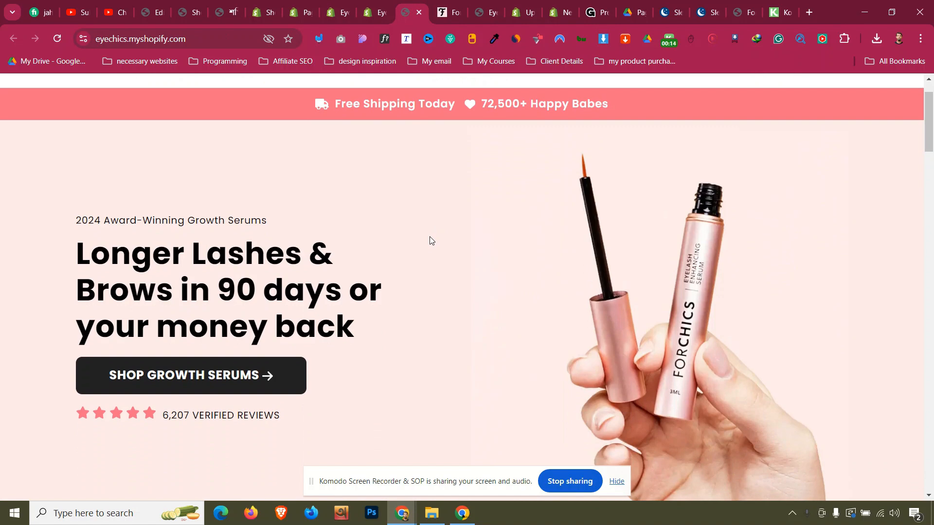
{"action": "scroll", "coordinate": [430, 255], "scroll_direction": "down", "scroll_amount": 4}
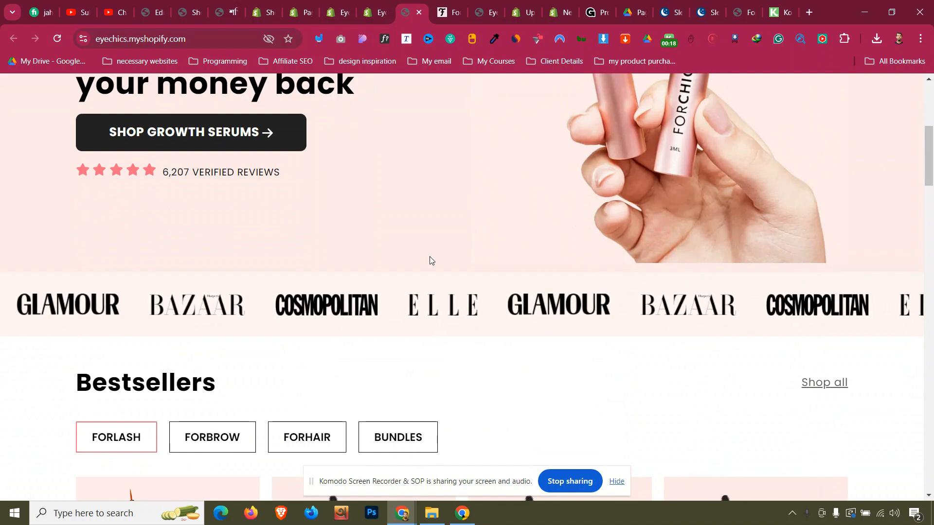
{"action": "scroll", "coordinate": [430, 260], "scroll_direction": "down", "scroll_amount": 3}
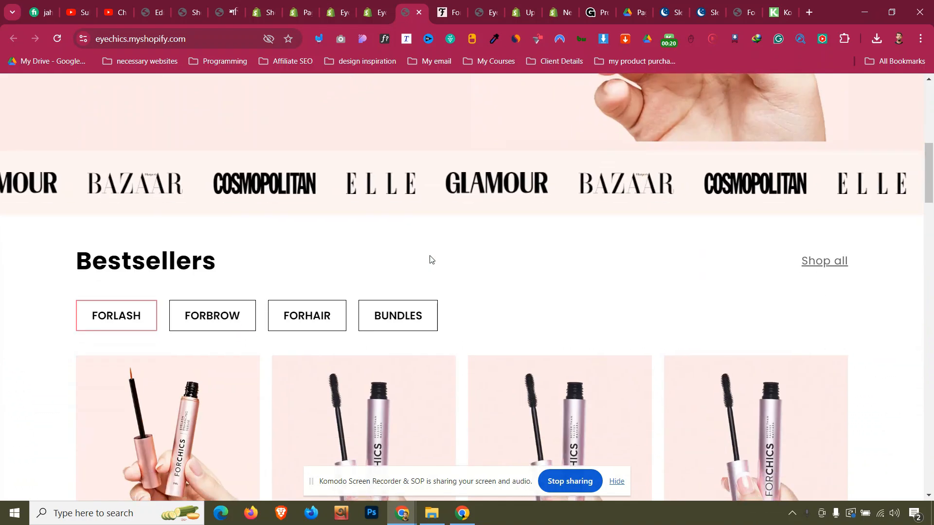
{"action": "scroll", "coordinate": [430, 258], "scroll_direction": "down", "scroll_amount": 3}
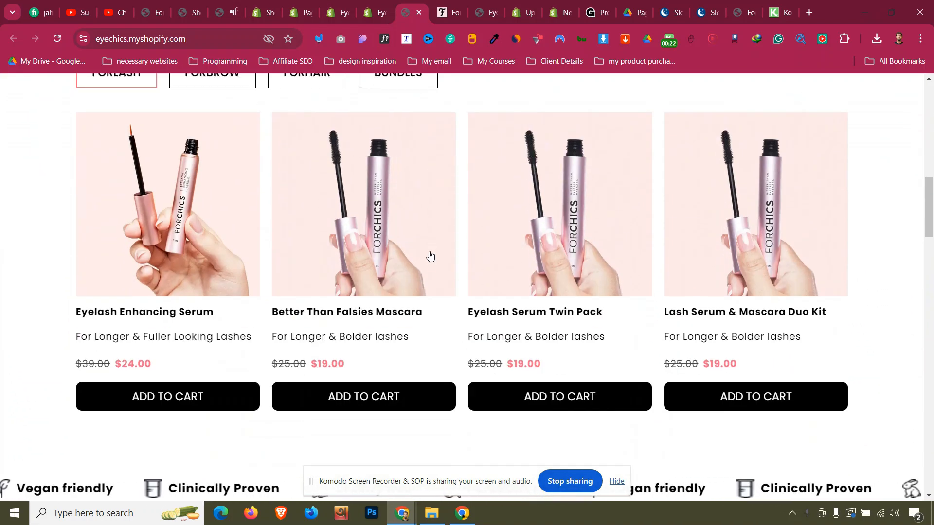
{"action": "scroll", "coordinate": [430, 256], "scroll_direction": "down", "scroll_amount": 1}
{"action": "scroll", "coordinate": [430, 256], "scroll_direction": "down", "scroll_amount": 2}
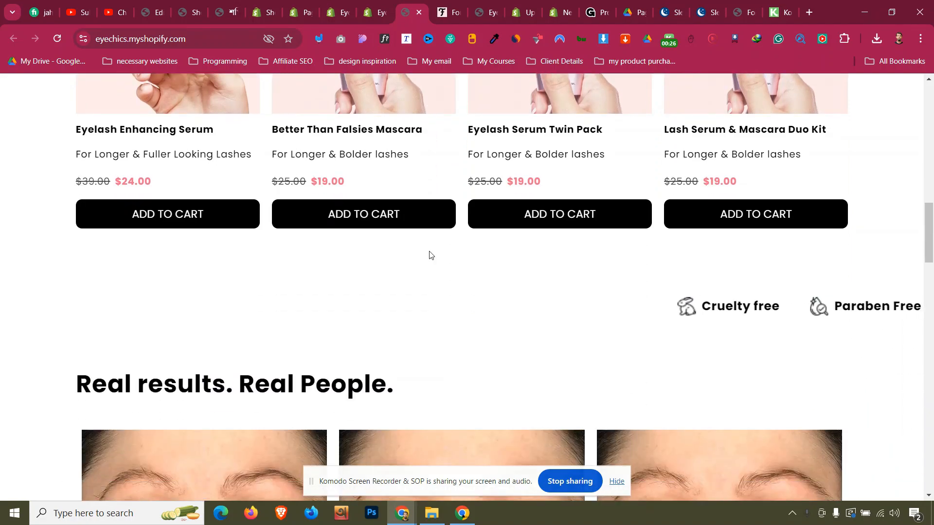
{"action": "scroll", "coordinate": [429, 254], "scroll_direction": "down", "scroll_amount": 10}
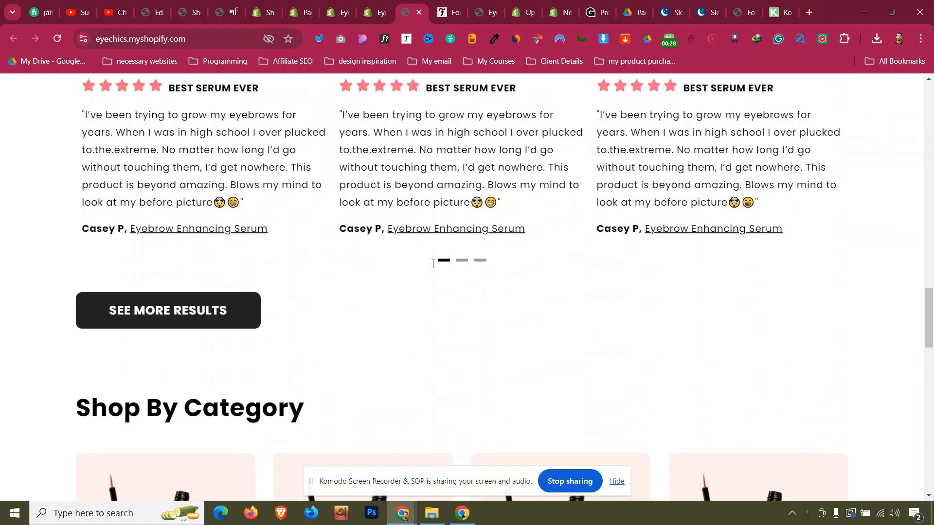
{"action": "scroll", "coordinate": [432, 264], "scroll_direction": "down", "scroll_amount": 16}
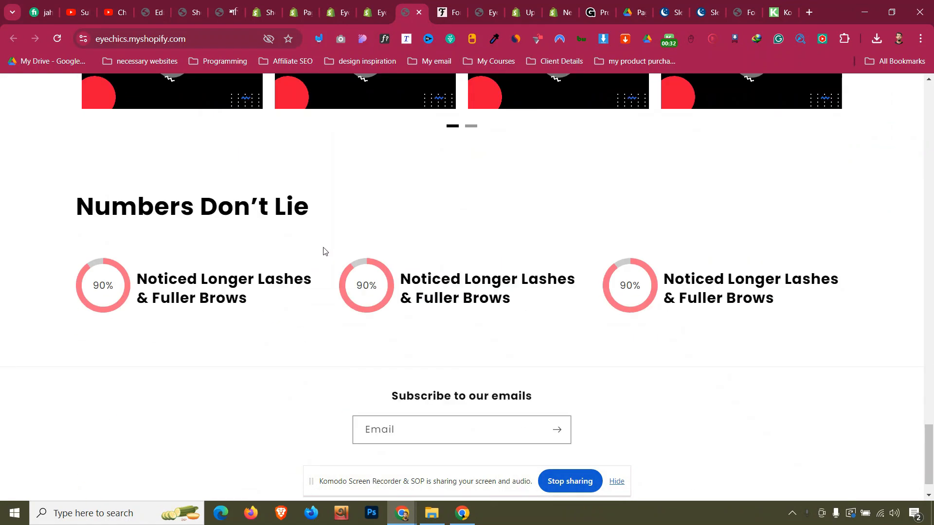
{"action": "scroll", "coordinate": [323, 251], "scroll_direction": "up", "scroll_amount": 18}
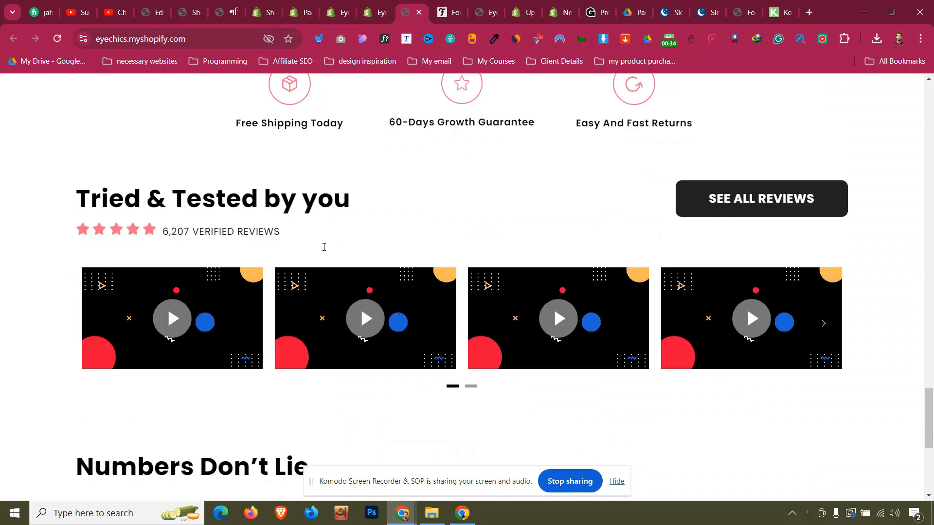
{"action": "scroll", "coordinate": [336, 216], "scroll_direction": "up", "scroll_amount": 6}
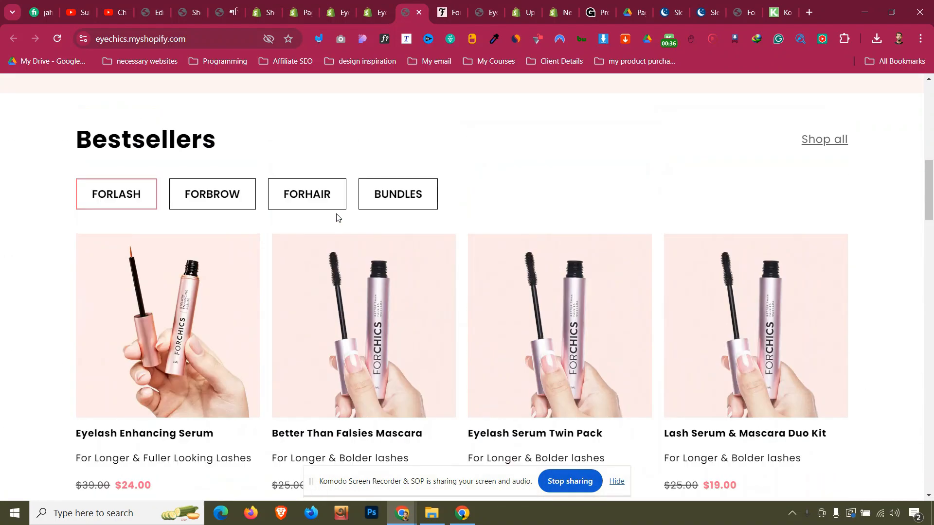
{"action": "scroll", "coordinate": [337, 217], "scroll_direction": "up", "scroll_amount": 8}
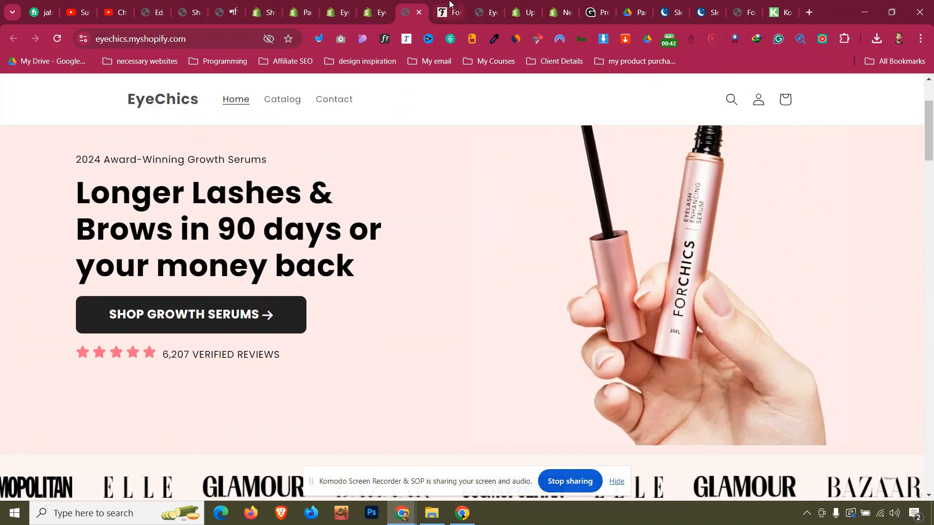
- Switch to the forchics.com reference site and open its Eyelash Enhancing Serum product page
{"action": "key", "text": "ctrl+Tab"}
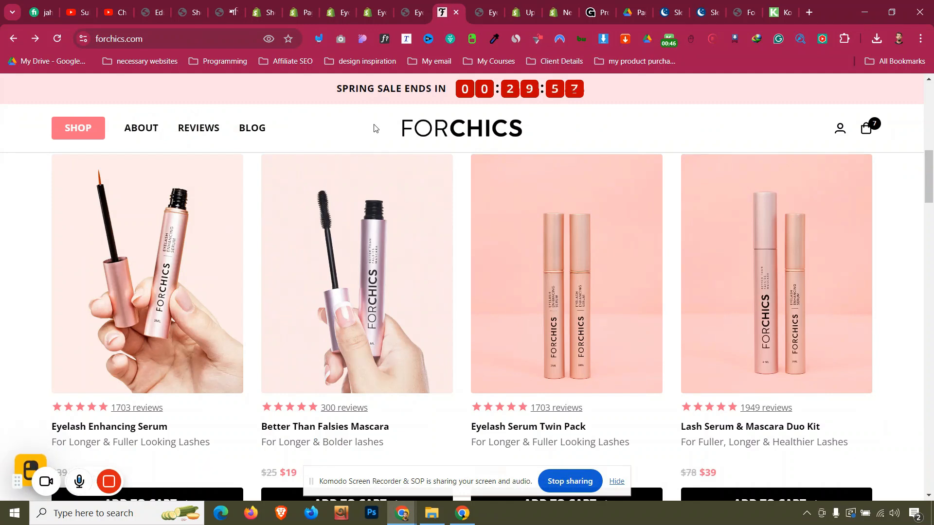
{"action": "scroll", "coordinate": [186, 214], "scroll_direction": "up", "scroll_amount": 3}
{"action": "scroll", "coordinate": [185, 214], "scroll_direction": "down", "scroll_amount": 3}
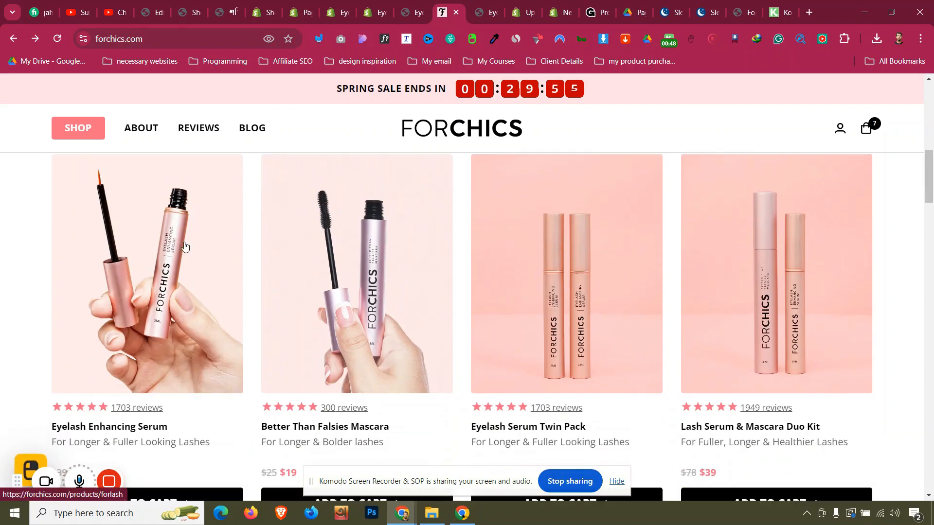
{"action": "mouse_move", "coordinate": [185, 250]}
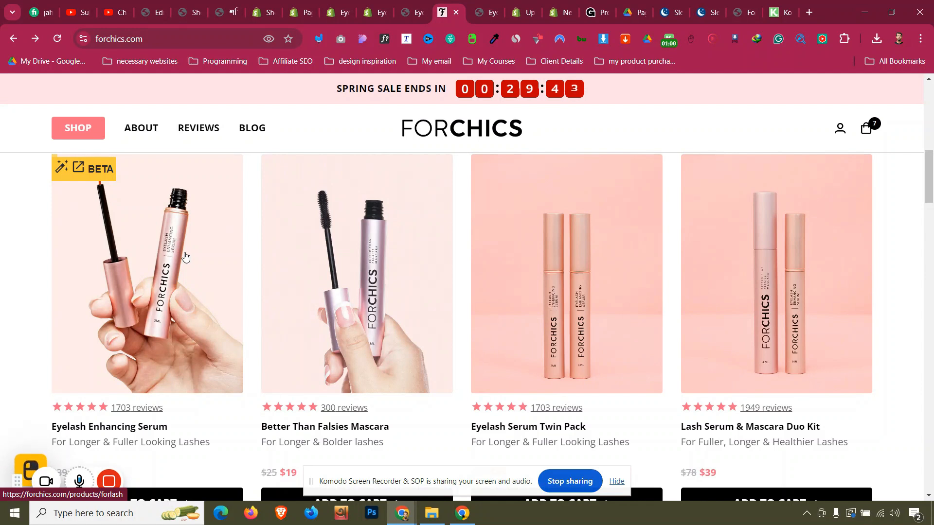
{"action": "left_click", "coordinate": [159, 250]}
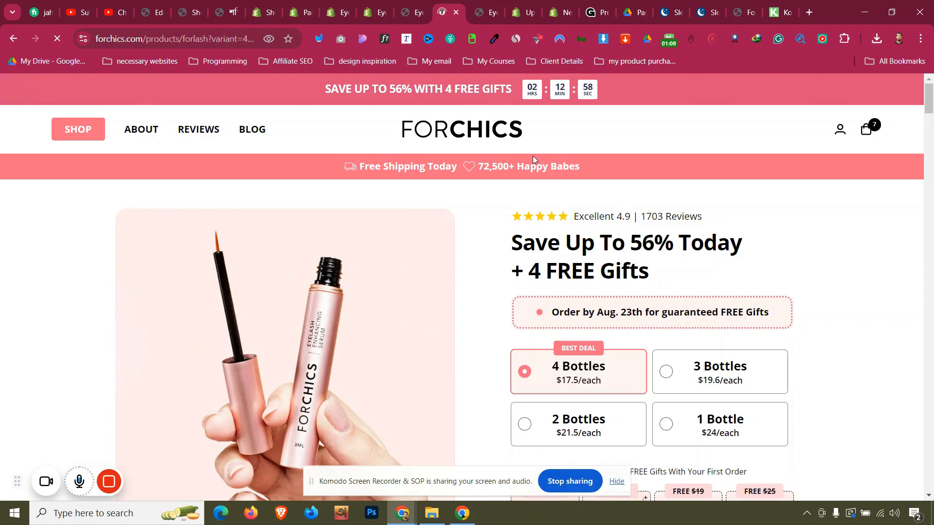
- Examine the Forchics serum page from the bottle offers and payment badges through ingredients and testimonials to the How We Compare section
{"action": "scroll", "coordinate": [542, 179], "scroll_direction": "down", "scroll_amount": 10}
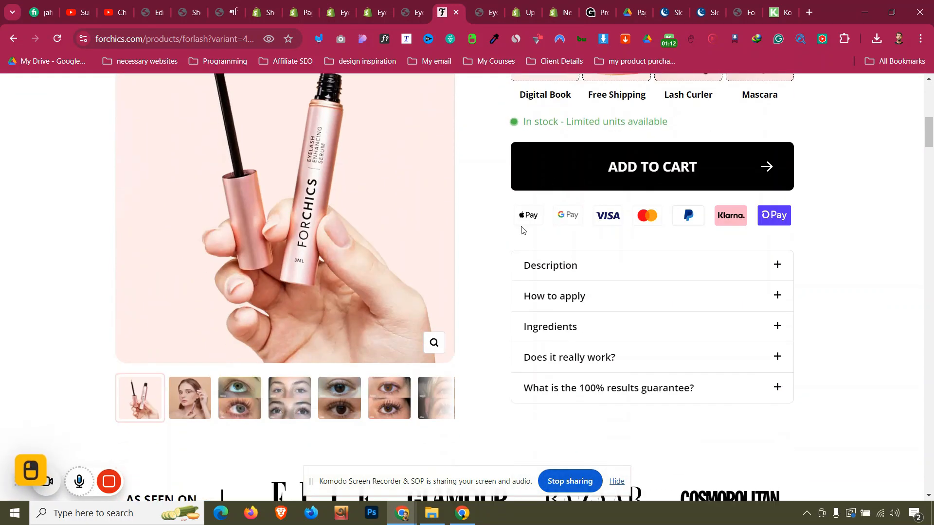
{"action": "scroll", "coordinate": [522, 230], "scroll_direction": "down", "scroll_amount": 6}
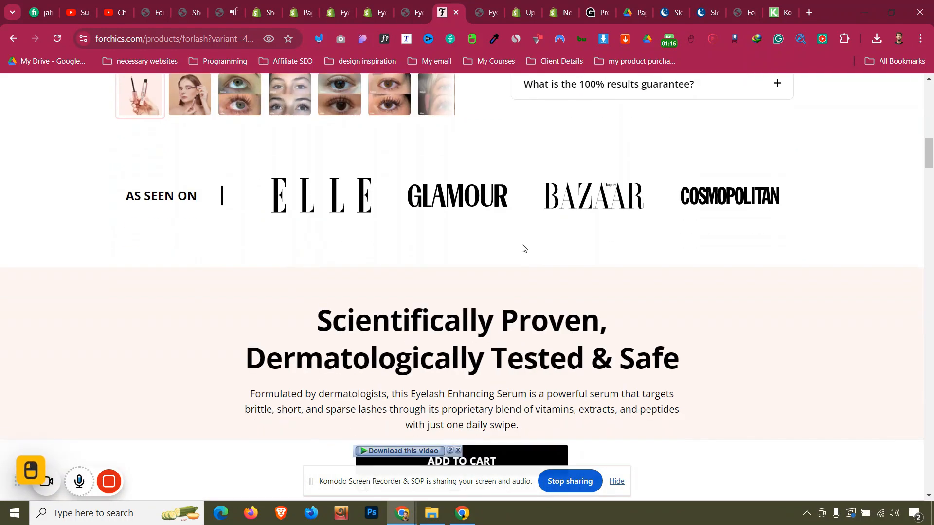
{"action": "scroll", "coordinate": [524, 249], "scroll_direction": "down", "scroll_amount": 4}
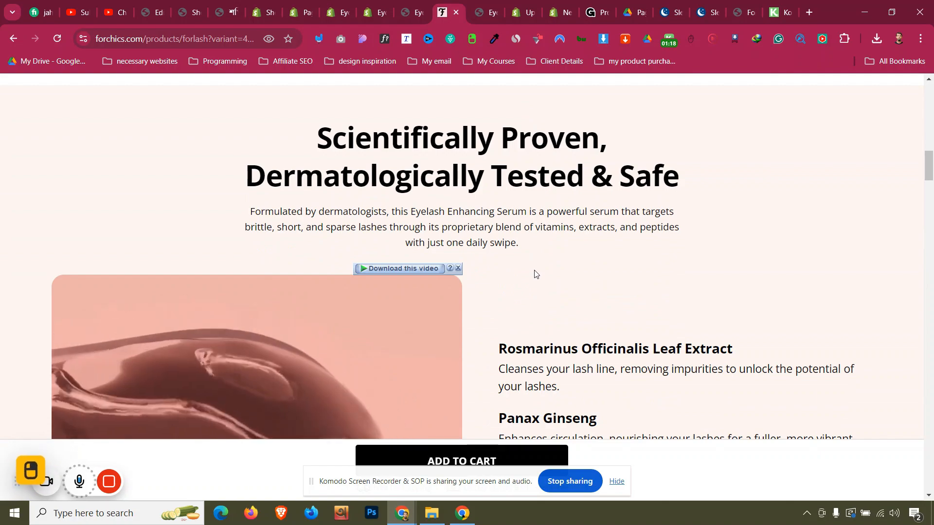
{"action": "scroll", "coordinate": [535, 274], "scroll_direction": "down", "scroll_amount": 9}
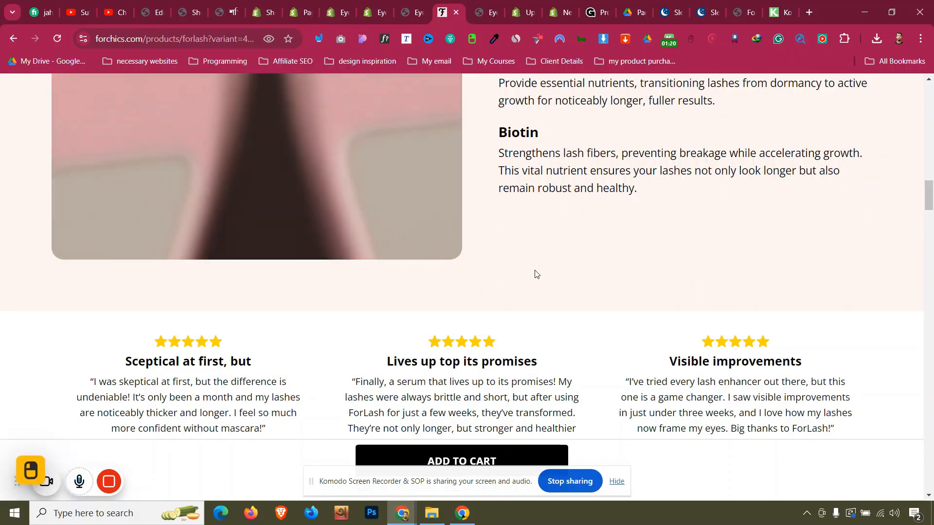
{"action": "scroll", "coordinate": [535, 274], "scroll_direction": "down", "scroll_amount": 4}
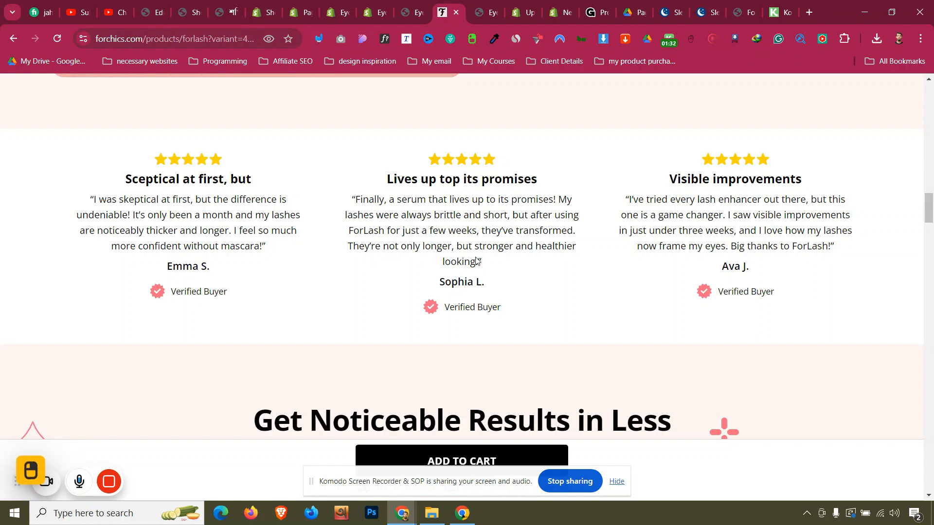
{"action": "scroll", "coordinate": [477, 255], "scroll_direction": "down", "scroll_amount": 5}
{"action": "scroll", "coordinate": [476, 252], "scroll_direction": "down", "scroll_amount": 15}
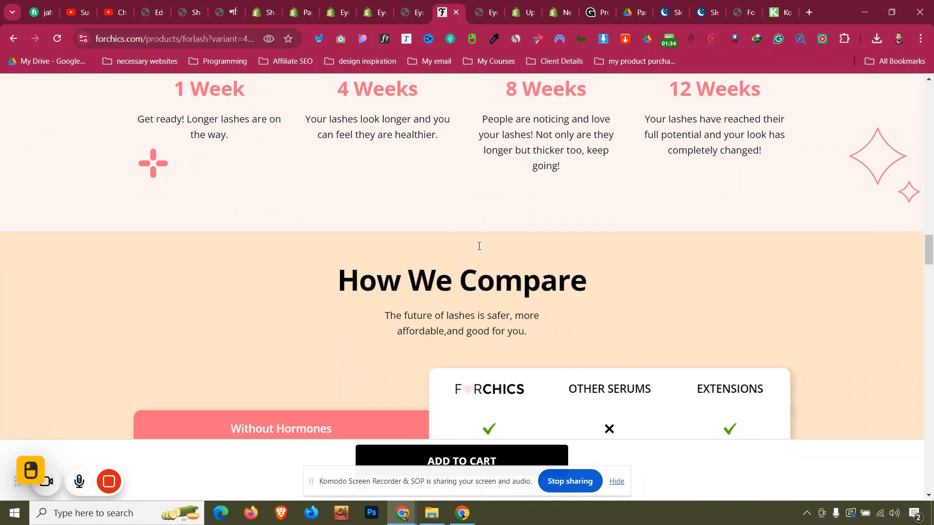
- Examine the rest of the Forchics page, including the customer videos, Frequently Asked Questions and Customer Reviews, and return to its beginning
{"action": "scroll", "coordinate": [480, 246], "scroll_direction": "down", "scroll_amount": 2}
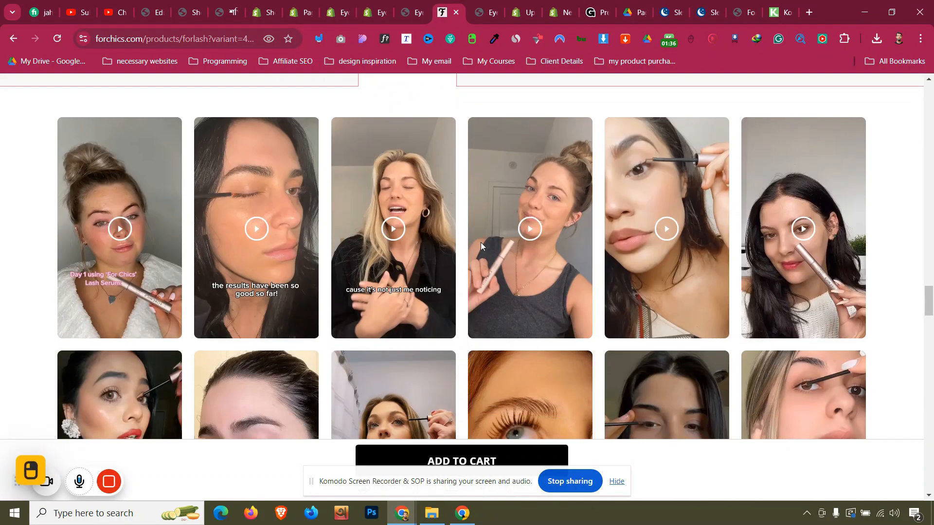
{"action": "scroll", "coordinate": [480, 246], "scroll_direction": "up", "scroll_amount": 5}
{"action": "scroll", "coordinate": [481, 247], "scroll_direction": "down", "scroll_amount": 12}
{"action": "scroll", "coordinate": [482, 246], "scroll_direction": "down", "scroll_amount": 5}
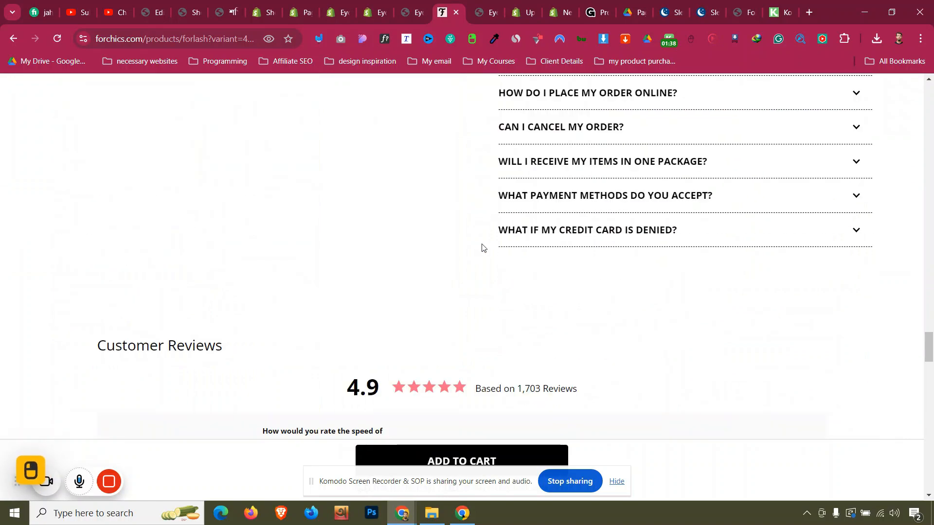
{"action": "scroll", "coordinate": [483, 248], "scroll_direction": "up", "scroll_amount": 3}
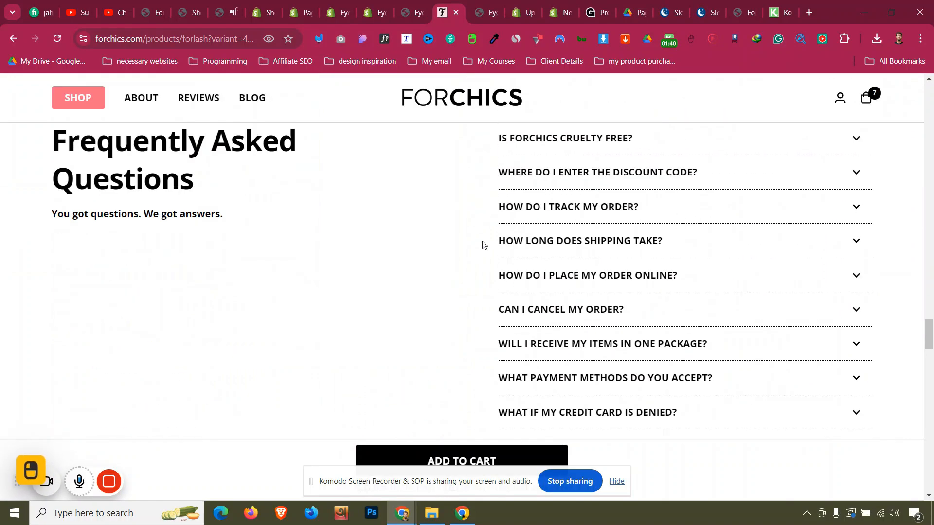
{"action": "scroll", "coordinate": [484, 243], "scroll_direction": "down", "scroll_amount": 14}
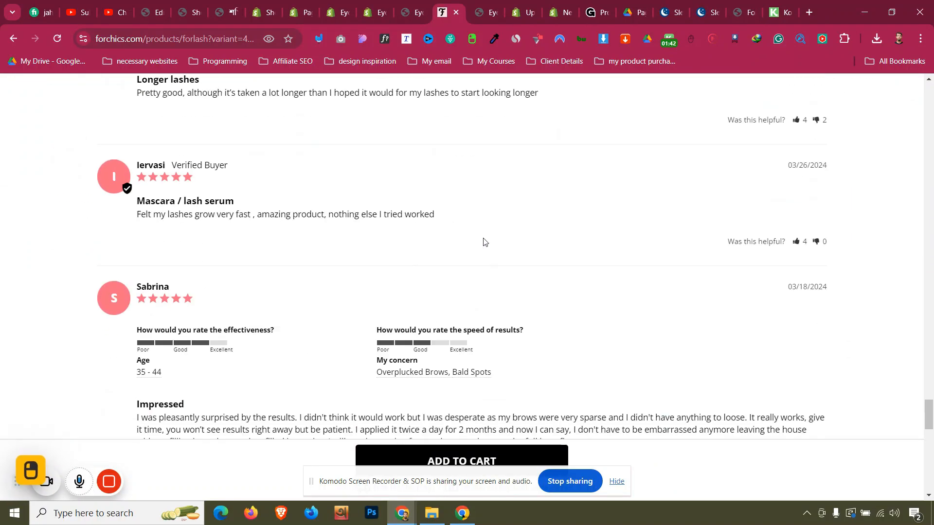
{"action": "scroll", "coordinate": [483, 242], "scroll_direction": "up", "scroll_amount": 7}
{"action": "scroll", "coordinate": [483, 243], "scroll_direction": "up", "scroll_amount": 20}
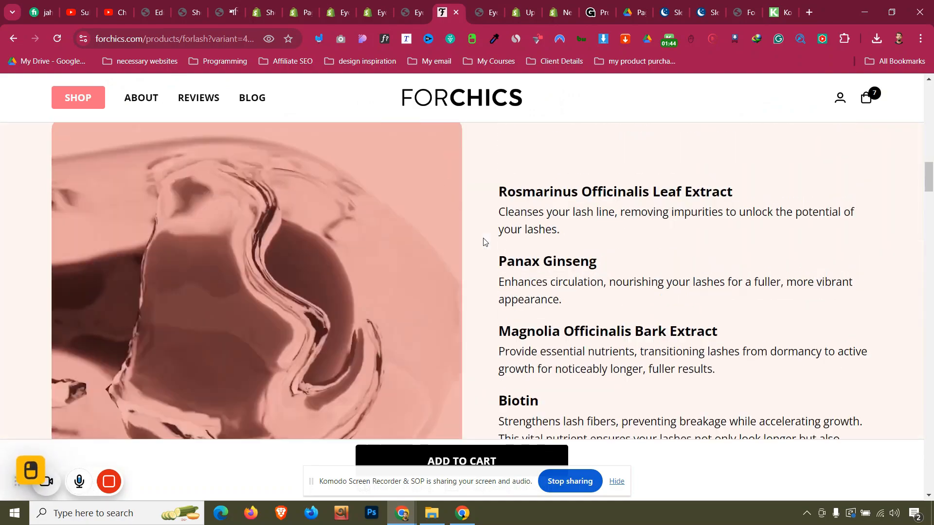
{"action": "scroll", "coordinate": [480, 243], "scroll_direction": "up", "scroll_amount": 8}
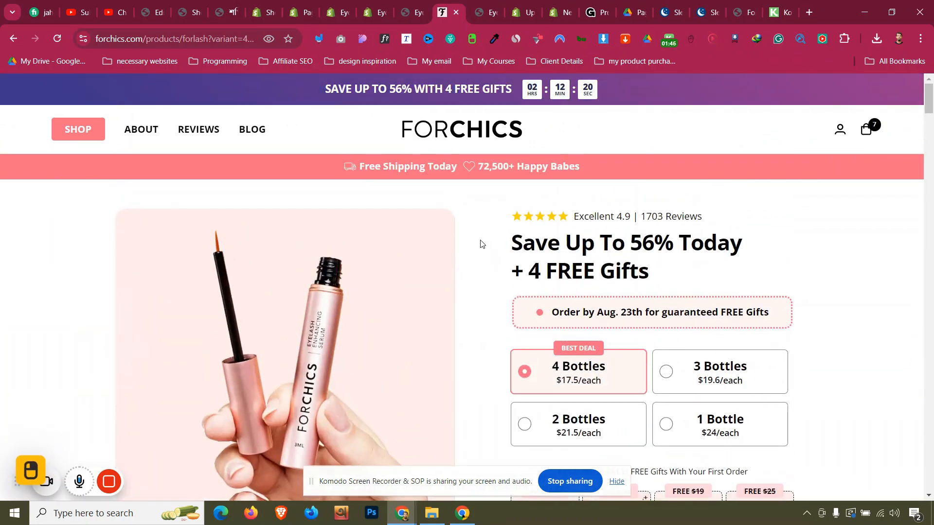
- Switch to the PageFly editor, close the EyeChics home page and create a blank Product page
{"action": "left_click", "coordinate": [374, 13]}
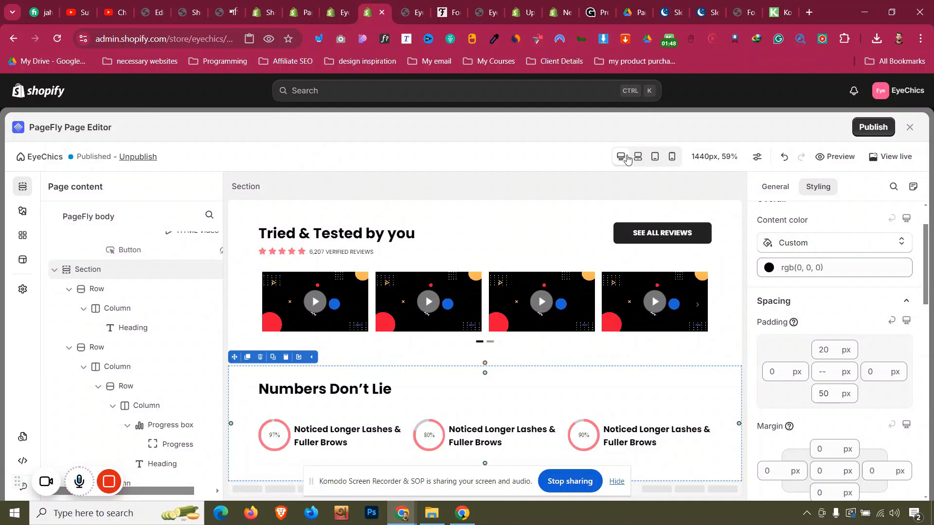
{"action": "left_click", "coordinate": [909, 127]}
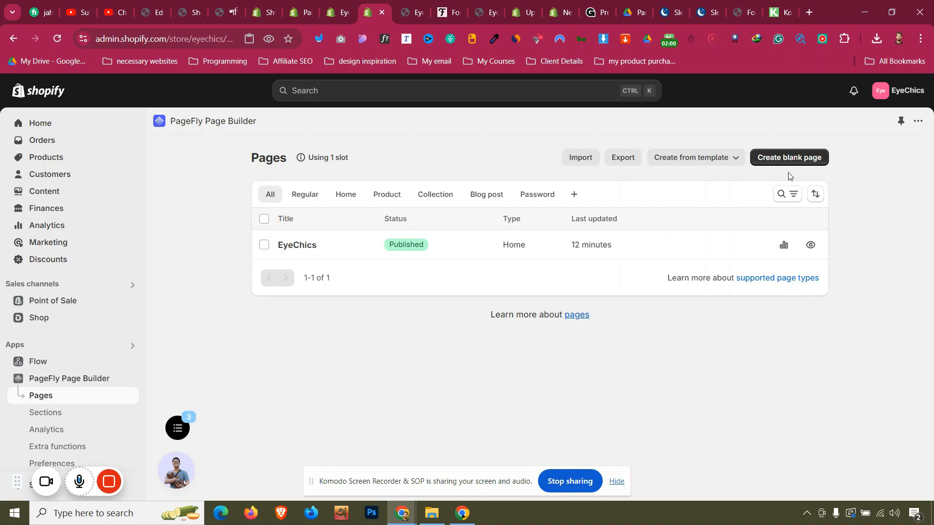
{"action": "left_click", "coordinate": [793, 161]}
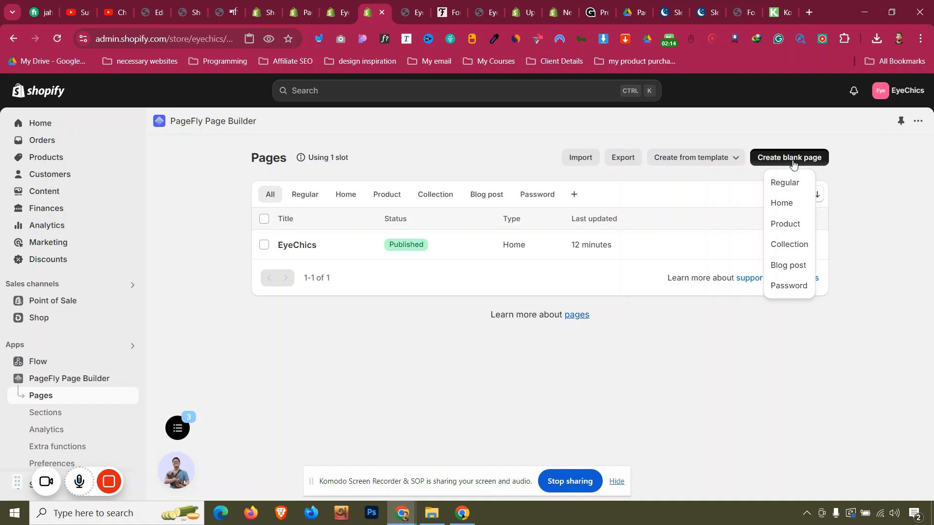
{"action": "left_click", "coordinate": [792, 227]}
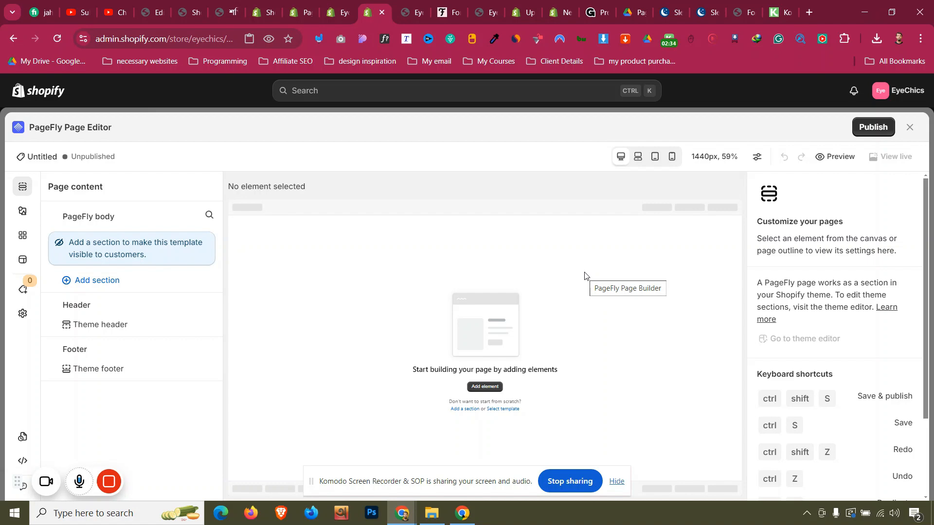
- Place the Forchics reference tab beside the PageFly tab and examine its bottle options, free gifts and accordions, expanding and collapsing Description
{"action": "left_click_drag", "start_coordinate": [447, 12], "coordinate": [429, 8]}
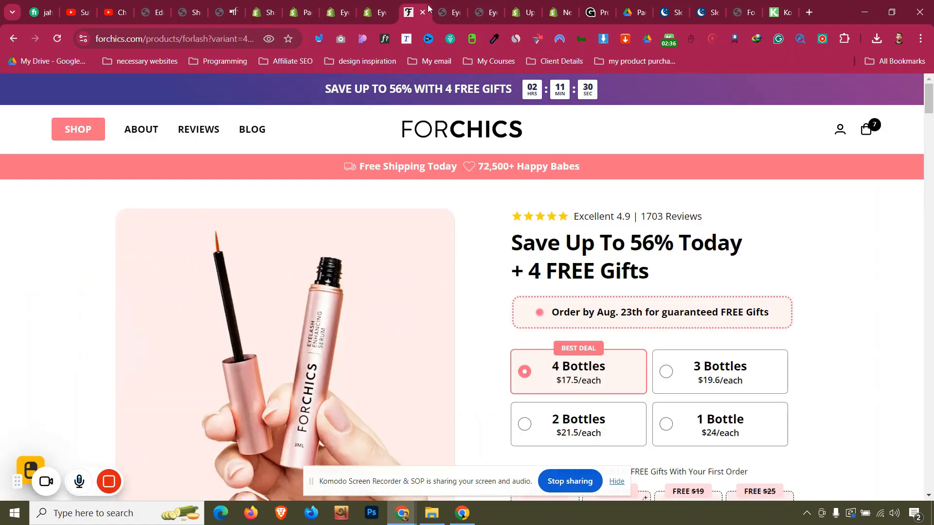
{"action": "scroll", "coordinate": [568, 243], "scroll_direction": "down", "scroll_amount": 4}
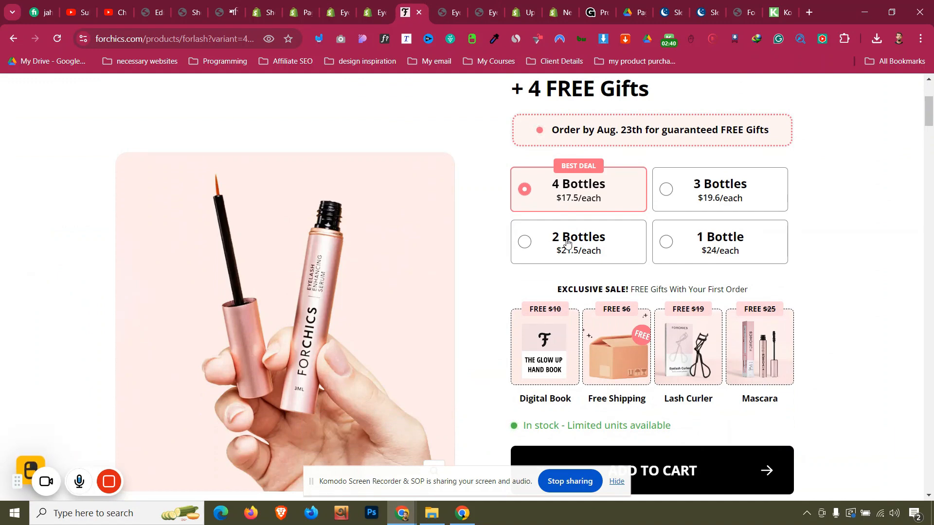
{"action": "scroll", "coordinate": [575, 250], "scroll_direction": "down", "scroll_amount": 3}
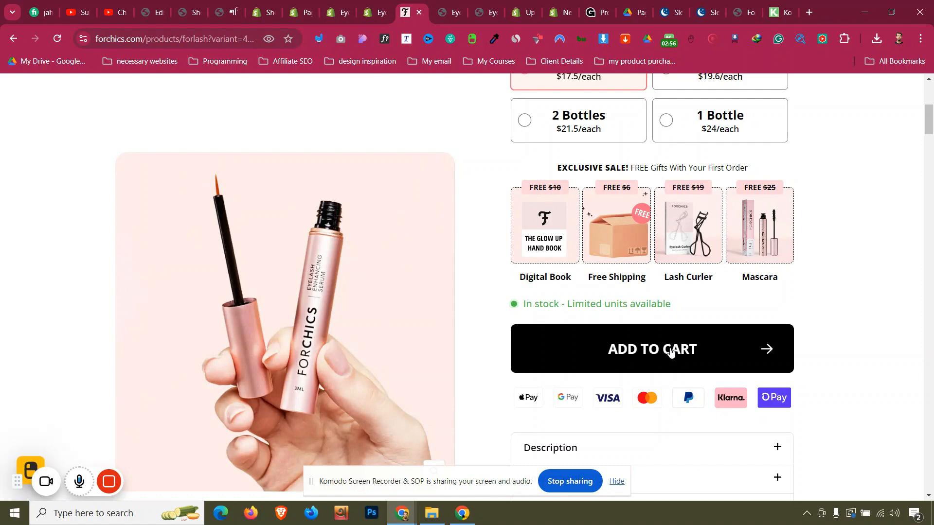
{"action": "scroll", "coordinate": [669, 351], "scroll_direction": "down", "scroll_amount": 4}
{"action": "left_click", "coordinate": [650, 271]}
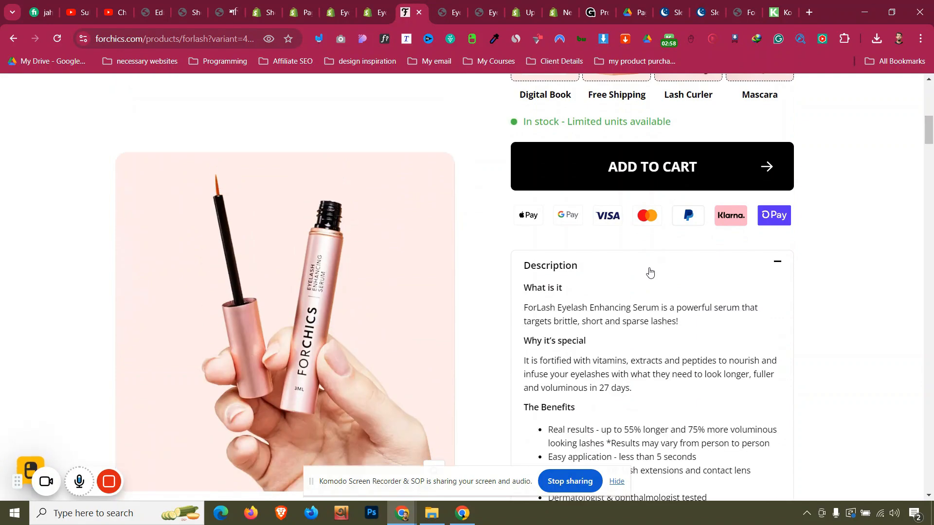
{"action": "left_click", "coordinate": [650, 272]}
{"action": "scroll", "coordinate": [650, 272], "scroll_direction": "down", "scroll_amount": 3}
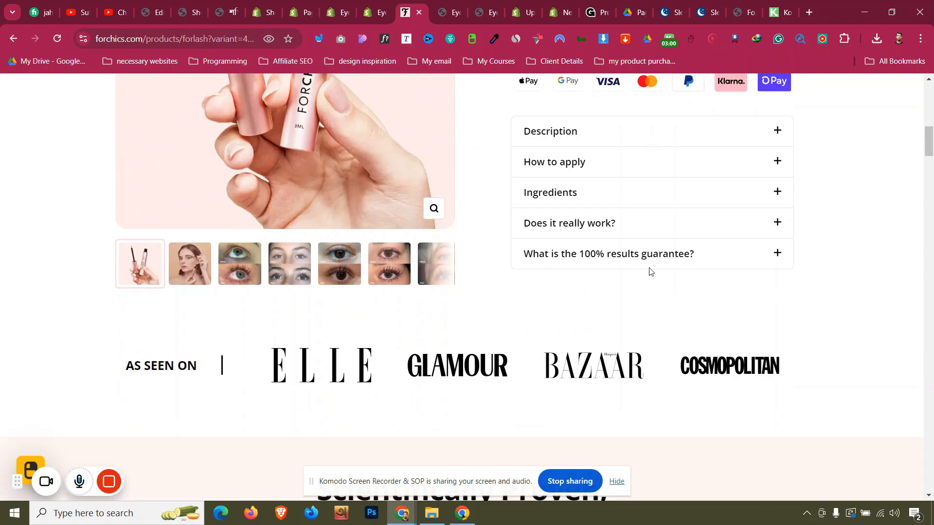
- Re-examine the Forchics product section's layout, from the star rating and product image to the free gifts, cart button and payment badges
{"action": "scroll", "coordinate": [650, 270], "scroll_direction": "up", "scroll_amount": 10}
{"action": "scroll", "coordinate": [650, 273], "scroll_direction": "down", "scroll_amount": 8}
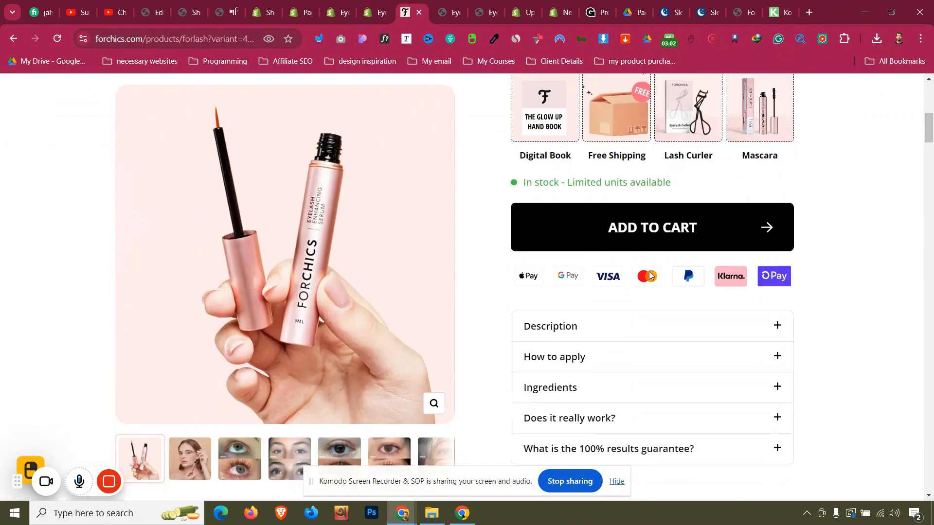
{"action": "scroll", "coordinate": [650, 274], "scroll_direction": "up", "scroll_amount": 9}
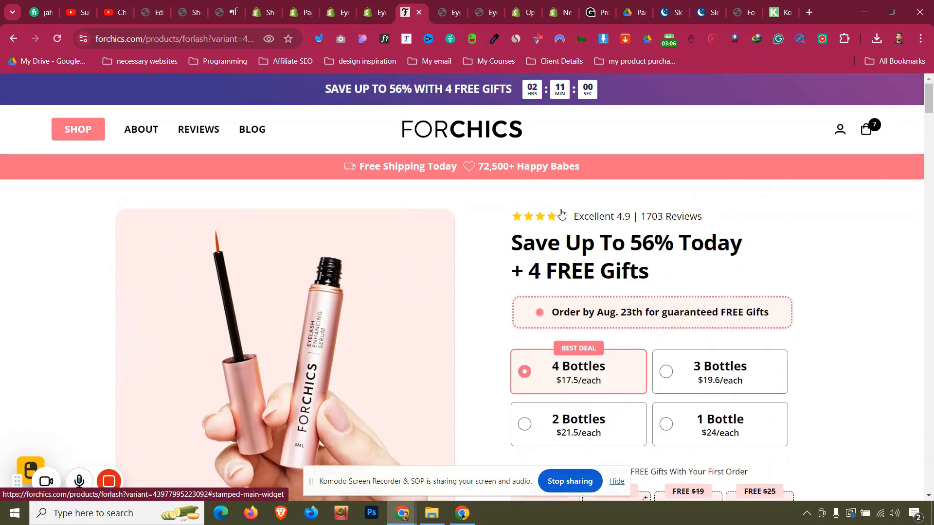
{"action": "left_click", "coordinate": [362, 8]}
{"action": "left_click", "coordinate": [411, 12]}
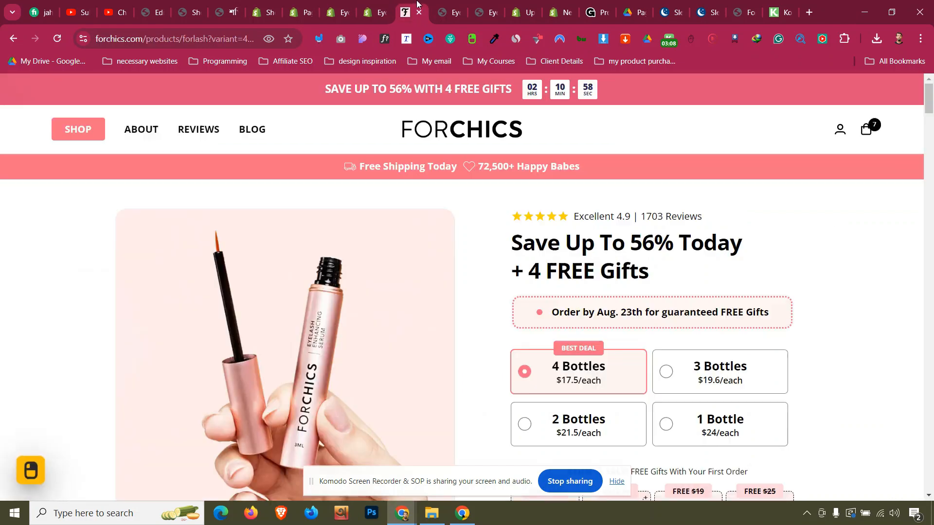
{"action": "scroll", "coordinate": [493, 259], "scroll_direction": "down", "scroll_amount": 1}
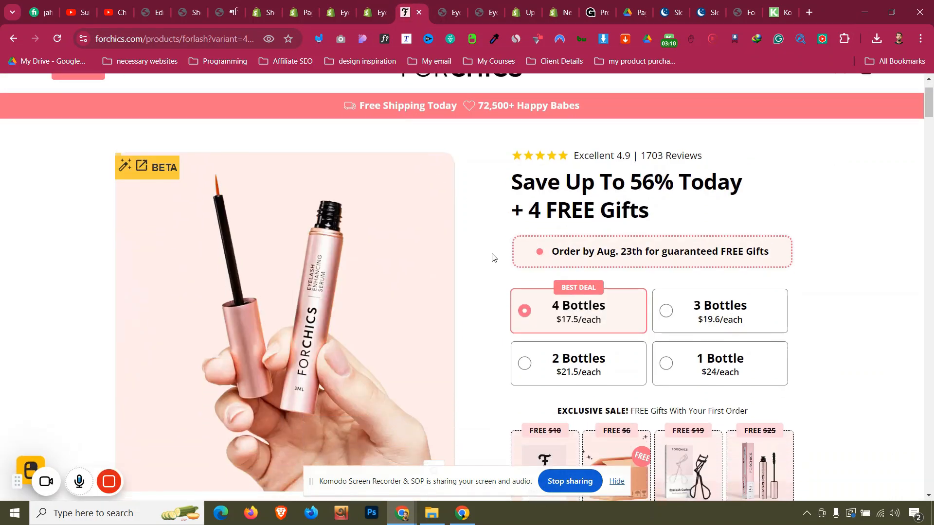
{"action": "scroll", "coordinate": [492, 257], "scroll_direction": "down", "scroll_amount": 5}
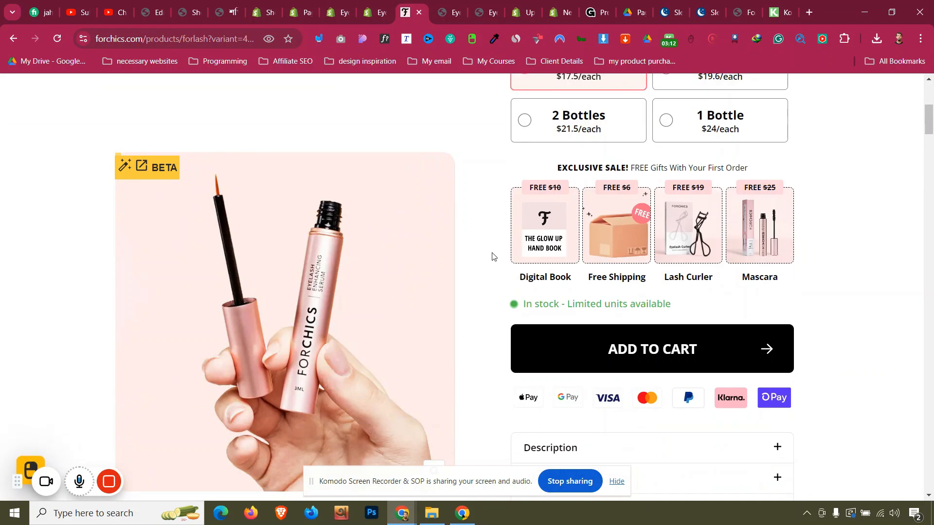
{"action": "scroll", "coordinate": [492, 257], "scroll_direction": "up", "scroll_amount": 5}
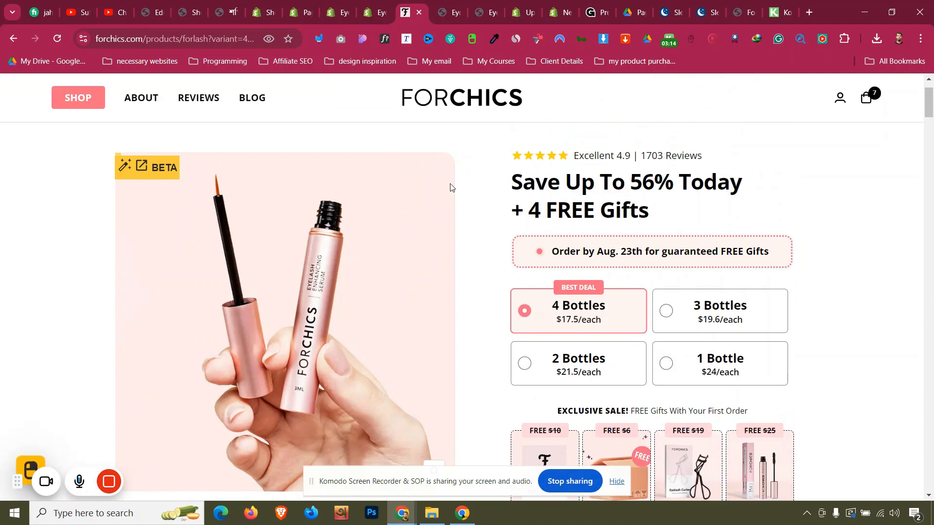
- Return to the blank product page in PageFly and bring up the Product details layouts among the Shopify elements
{"action": "key", "text": "ctrl+shift+Tab"}
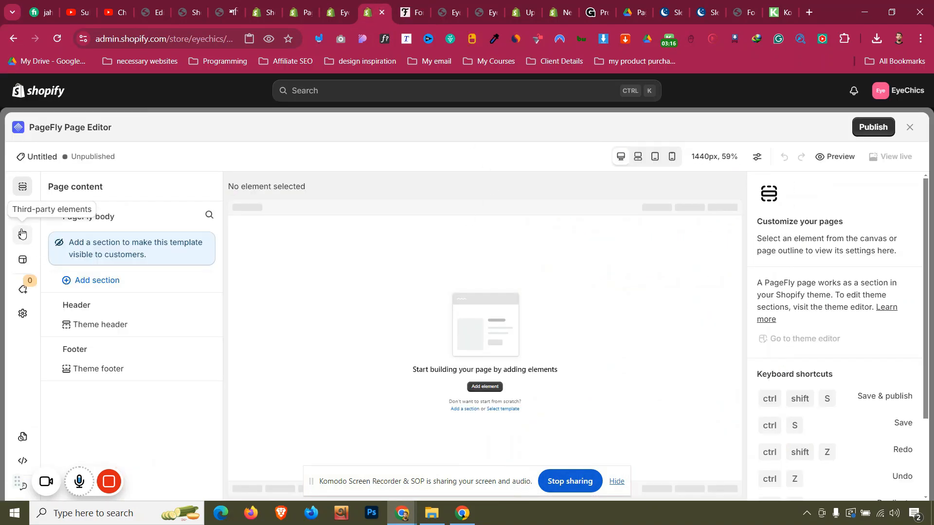
{"action": "left_click", "coordinate": [23, 220]}
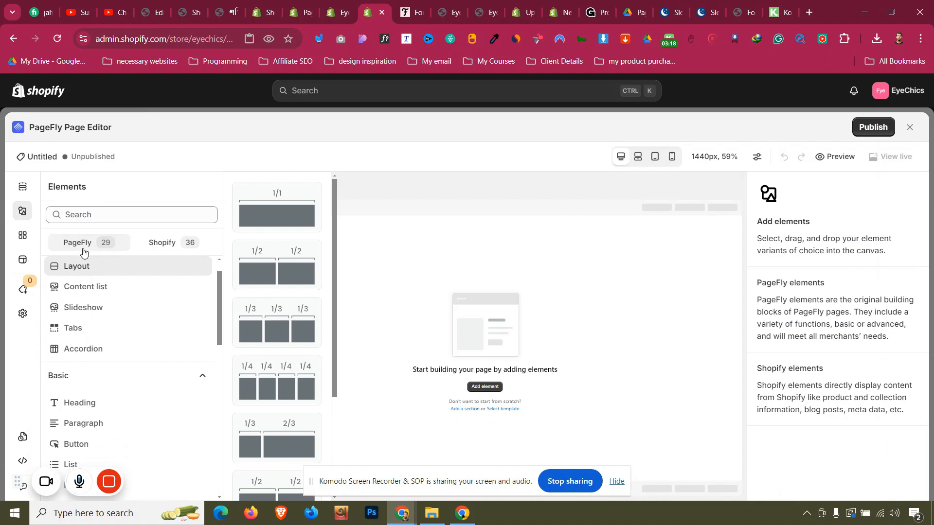
{"action": "left_click", "coordinate": [159, 247]}
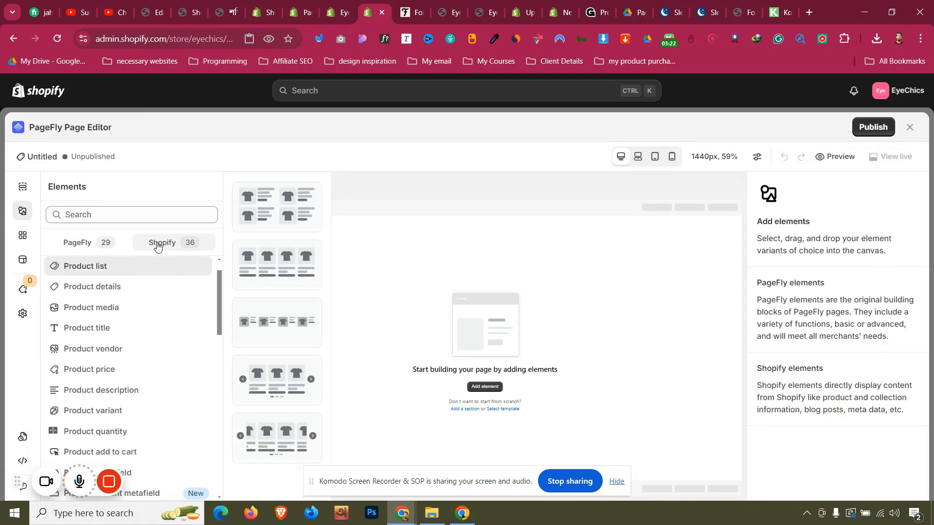
{"action": "scroll", "coordinate": [140, 291], "scroll_direction": "down", "scroll_amount": 1}
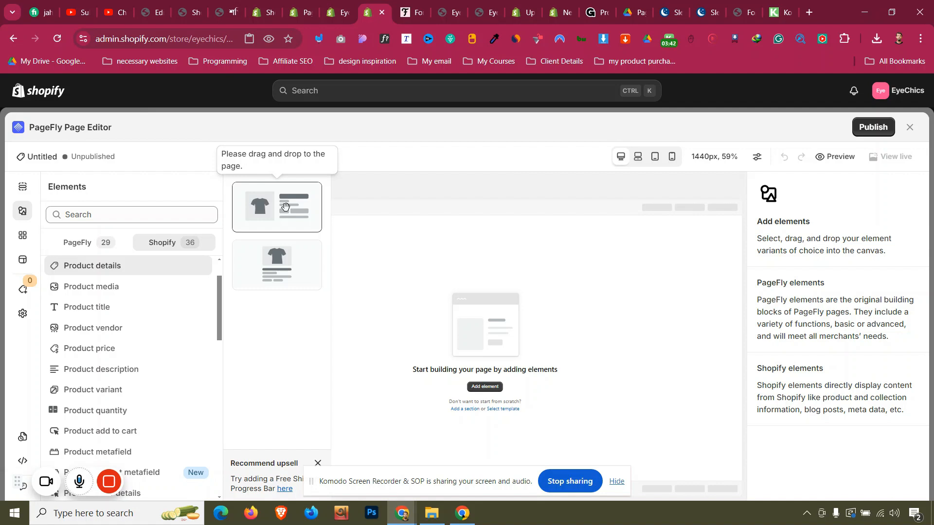
- Compare the PageFly element list with the Shopify element list, browsing the latter from the product elements to Blog Posts
{"action": "left_click", "coordinate": [102, 247]}
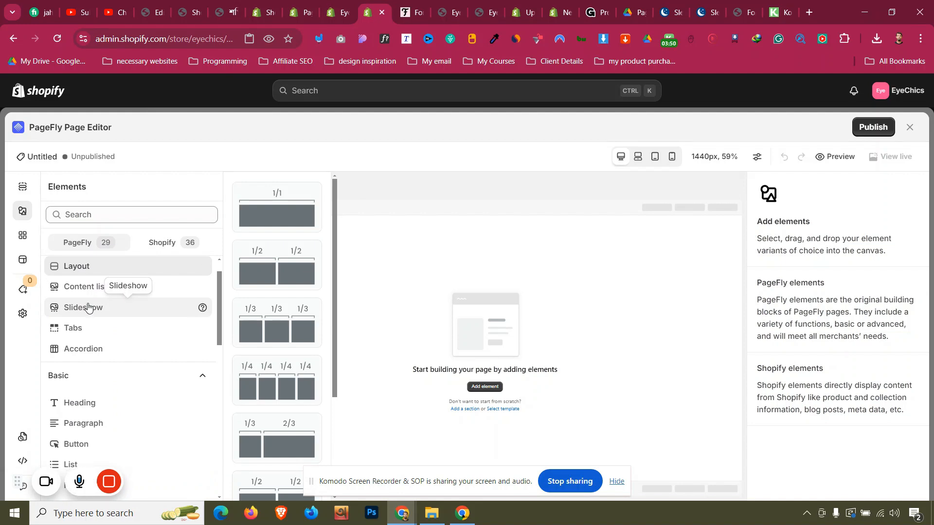
{"action": "scroll", "coordinate": [97, 306], "scroll_direction": "down", "scroll_amount": 4}
{"action": "scroll", "coordinate": [117, 292], "scroll_direction": "up", "scroll_amount": 5}
{"action": "left_click", "coordinate": [182, 243]}
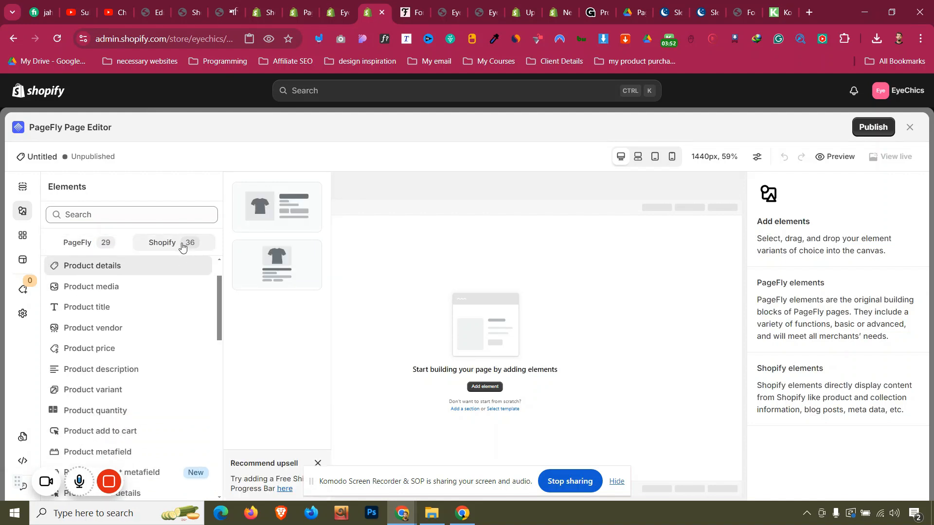
{"action": "scroll", "coordinate": [192, 321], "scroll_direction": "down", "scroll_amount": 4}
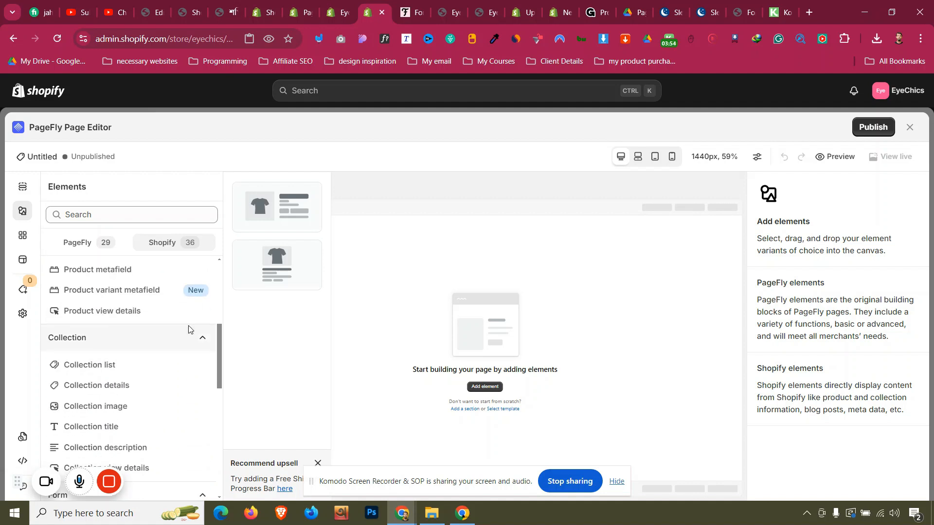
{"action": "scroll", "coordinate": [189, 329], "scroll_direction": "down", "scroll_amount": 6}
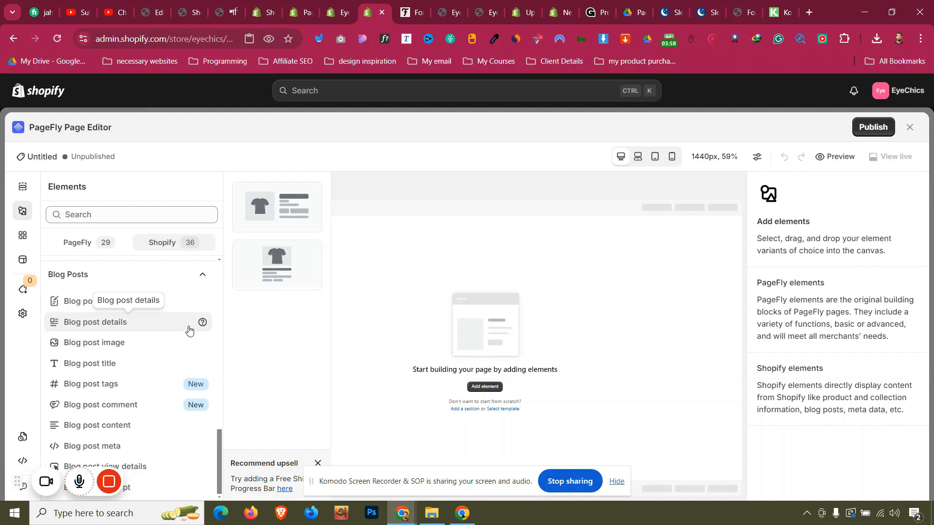
- Add the Product details layout with the image beside the text to the blank page and assign the Eyelash Enhancing Serum product
{"action": "scroll", "coordinate": [189, 329], "scroll_direction": "up", "scroll_amount": 10}
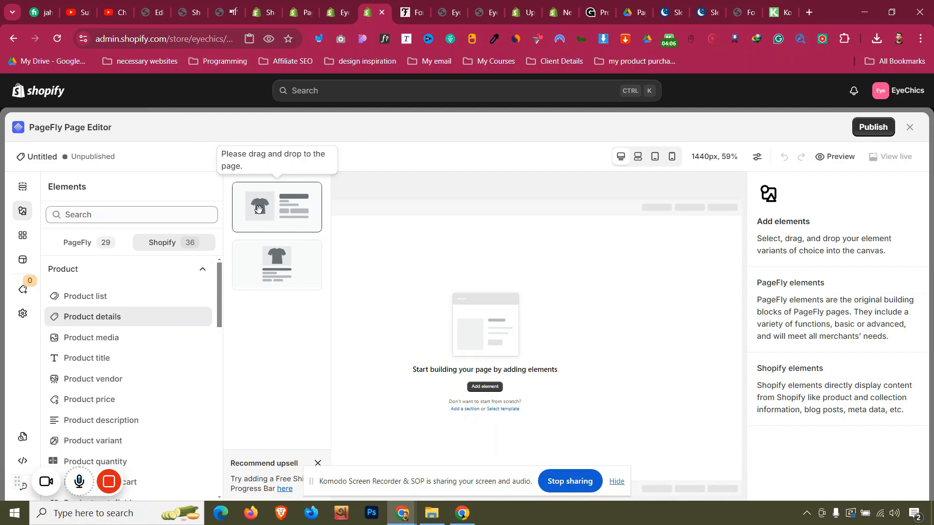
{"action": "left_click_drag", "start_coordinate": [258, 209], "coordinate": [392, 258]}
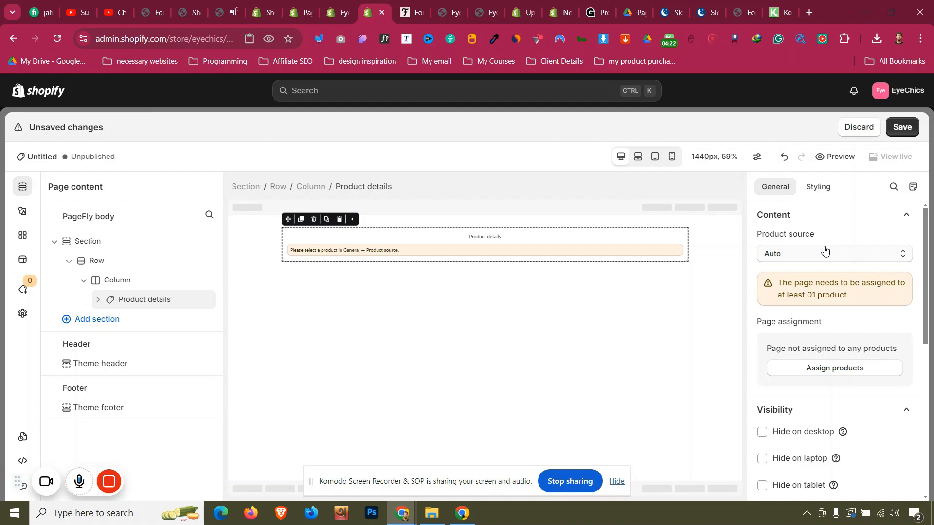
{"action": "left_click", "coordinate": [819, 368]}
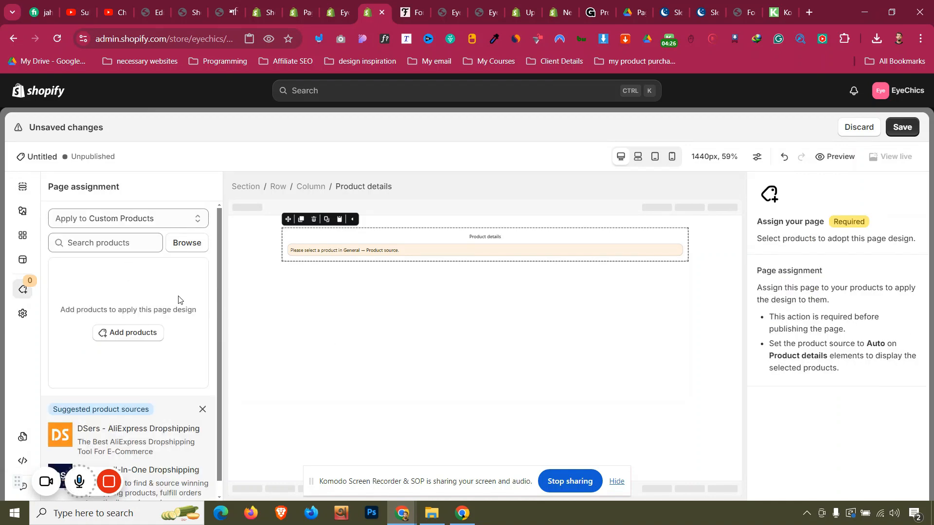
{"action": "left_click", "coordinate": [149, 335]}
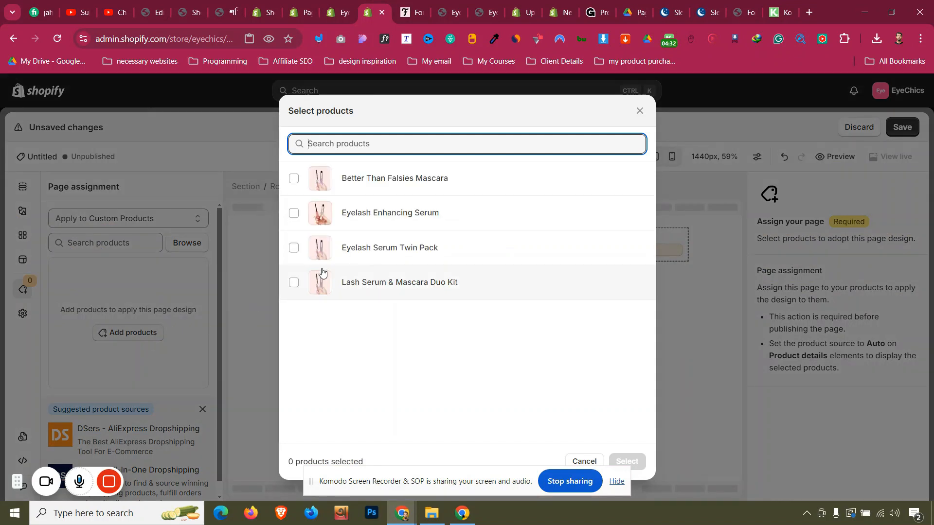
{"action": "left_click", "coordinate": [293, 213]}
{"action": "left_click", "coordinate": [630, 462]}
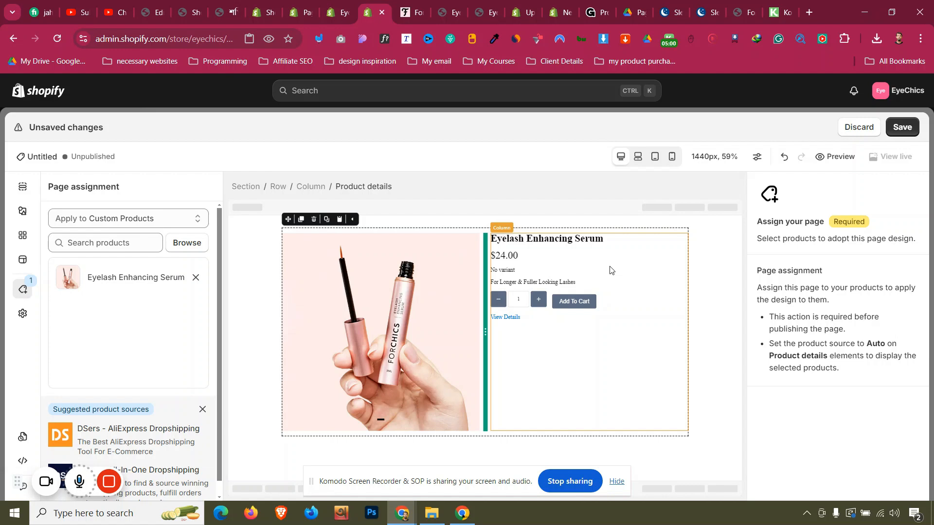
- Select the product price in the layout and check the store's product list in the Shopify admin before returning to the page editor
{"action": "left_click", "coordinate": [503, 257]}
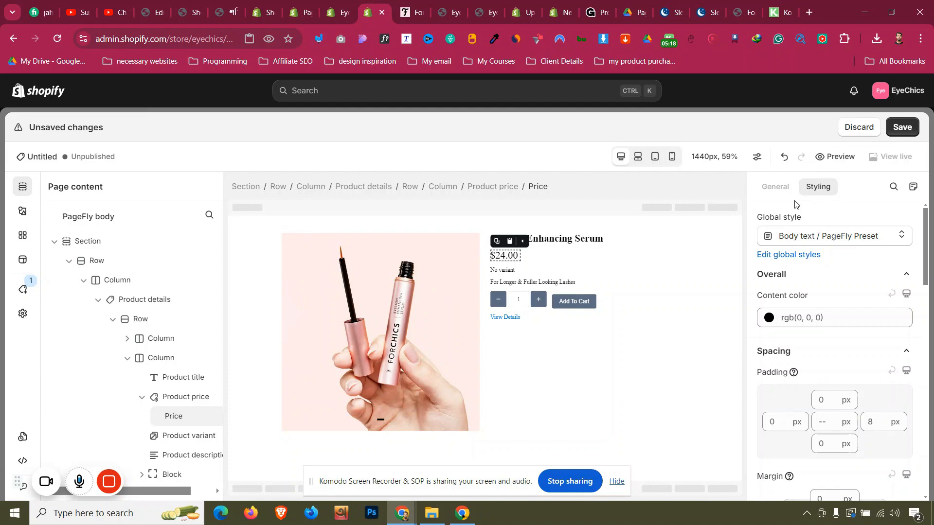
{"action": "left_click", "coordinate": [339, 5]}
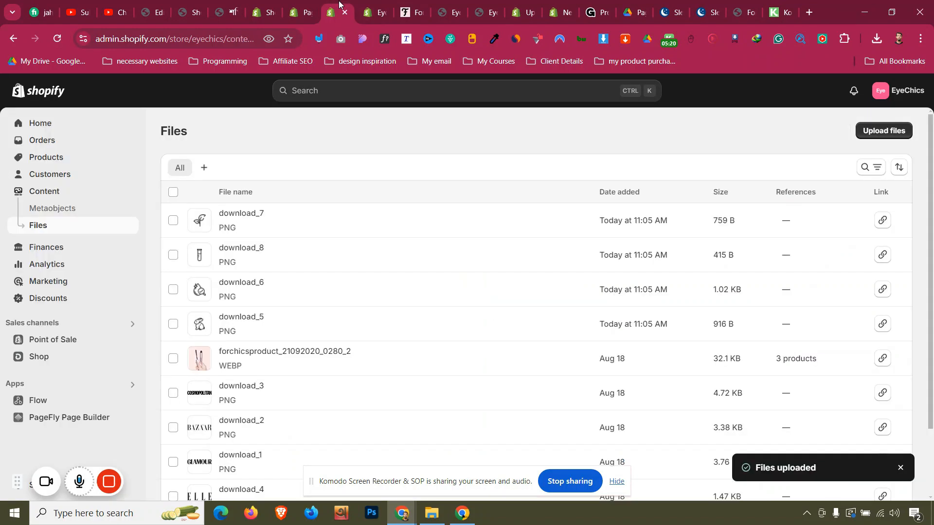
{"action": "left_click", "coordinate": [119, 156]}
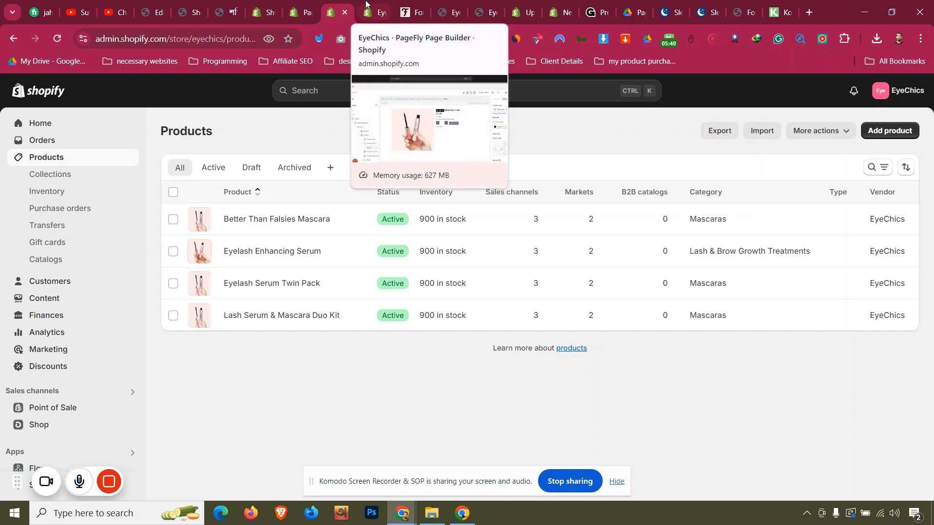
{"action": "left_click", "coordinate": [366, 5]}
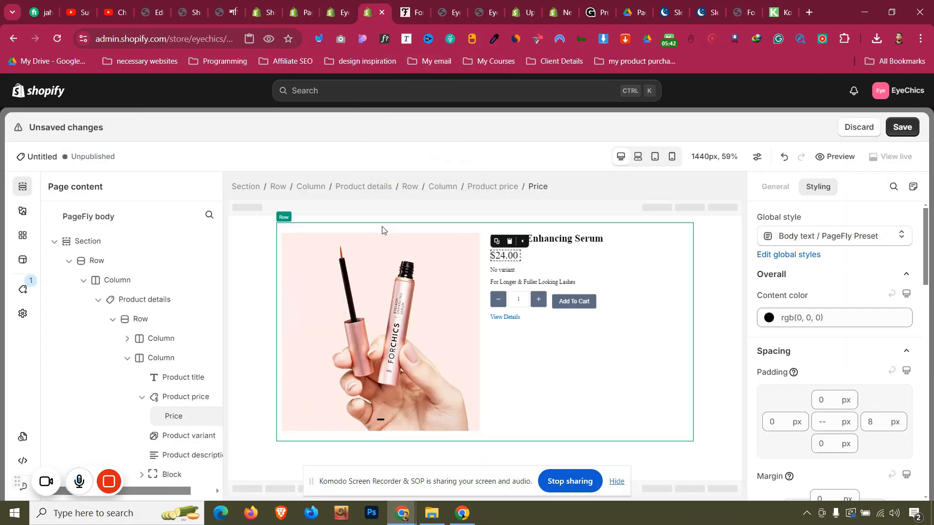
- Set the max width of the section containing the product details to 1300 px
{"action": "left_click", "coordinate": [257, 188]}
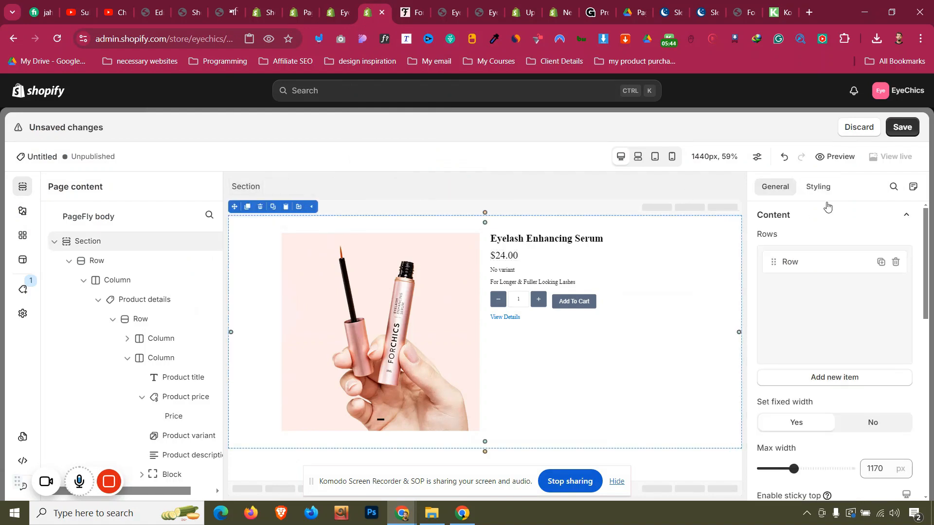
{"action": "scroll", "coordinate": [828, 317], "scroll_direction": "down", "scroll_amount": 5}
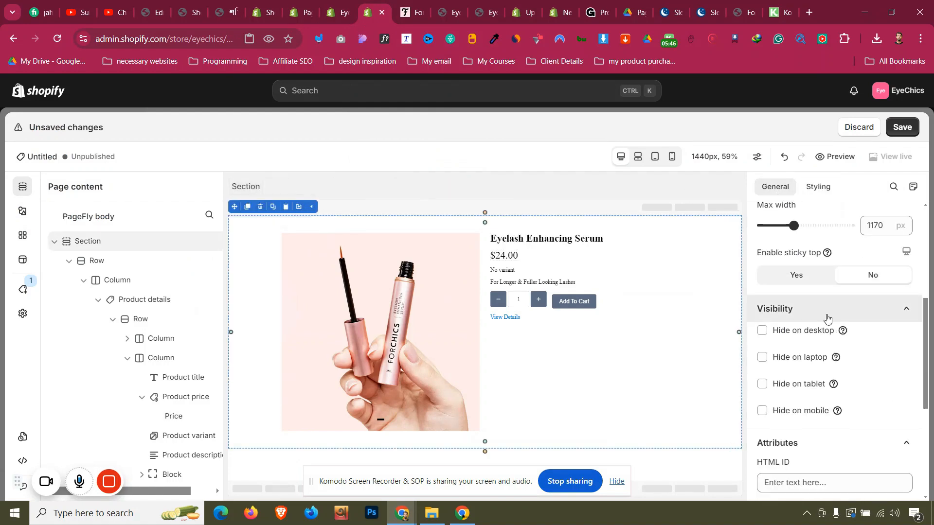
{"action": "left_click", "coordinate": [886, 227]}
{"action": "double_click", "coordinate": [886, 228]}
{"action": "type", "text": "13"}
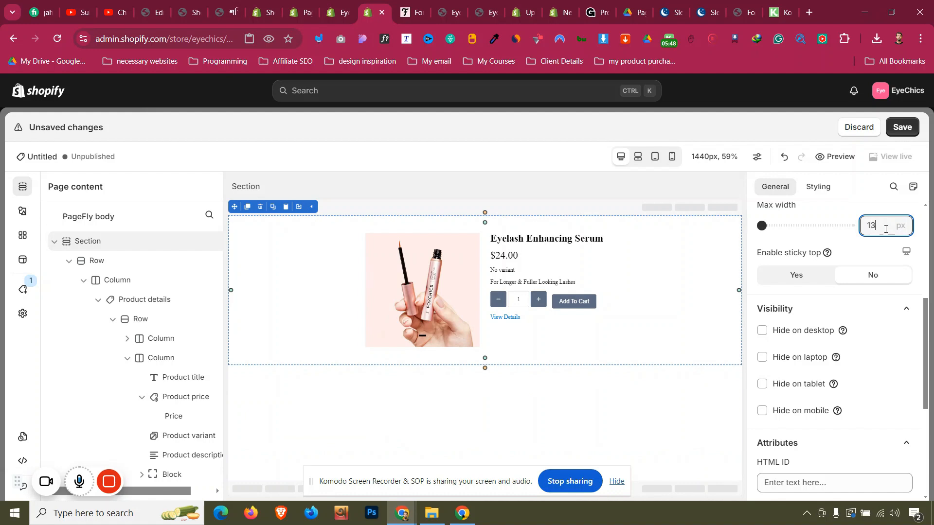
{"action": "type", "text": "00"}
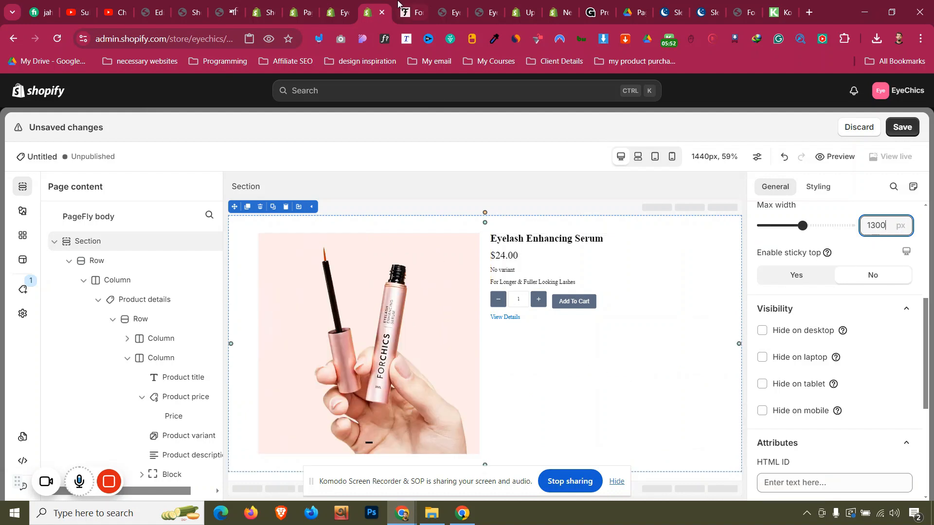
- Examine the Forchics reference page from the star rating and headline through the accordions and press logos to the Customer Reviews
{"action": "left_click", "coordinate": [411, 13]}
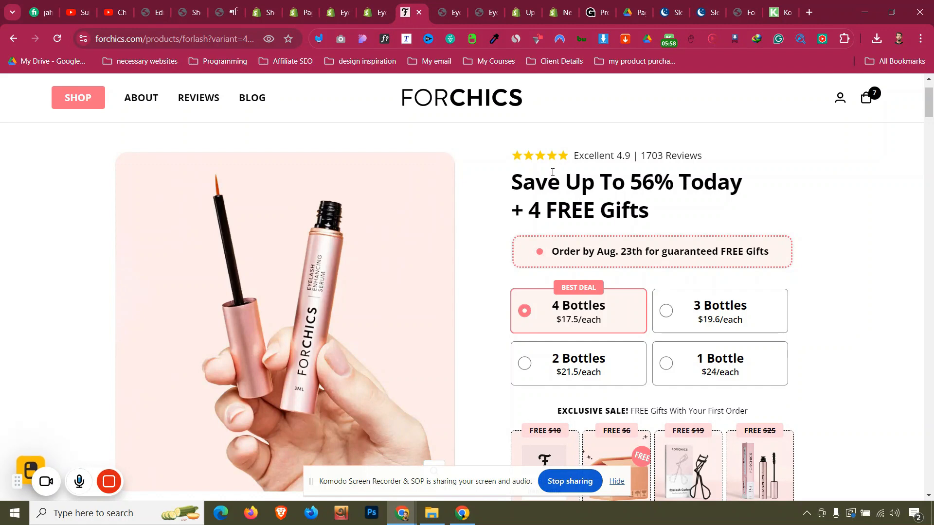
{"action": "scroll", "coordinate": [552, 214], "scroll_direction": "down", "scroll_amount": 2}
{"action": "scroll", "coordinate": [552, 214], "scroll_direction": "up", "scroll_amount": 2}
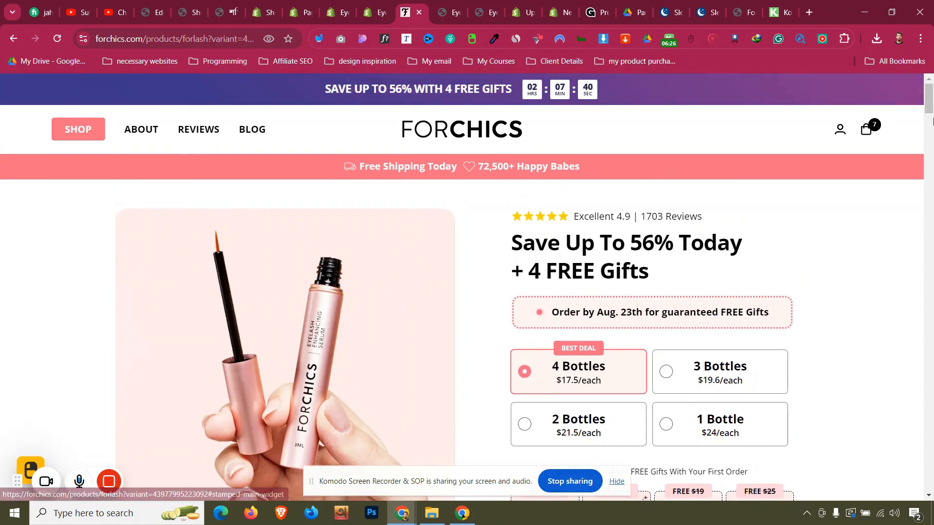
{"action": "scroll", "coordinate": [932, 122], "scroll_direction": "down", "scroll_amount": 5}
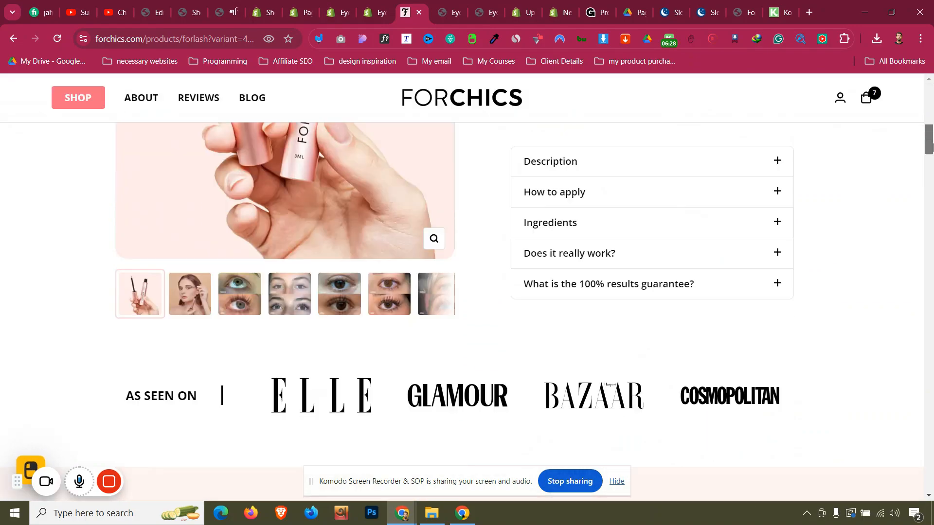
{"action": "left_click_drag", "start_coordinate": [932, 145], "coordinate": [927, 354]}
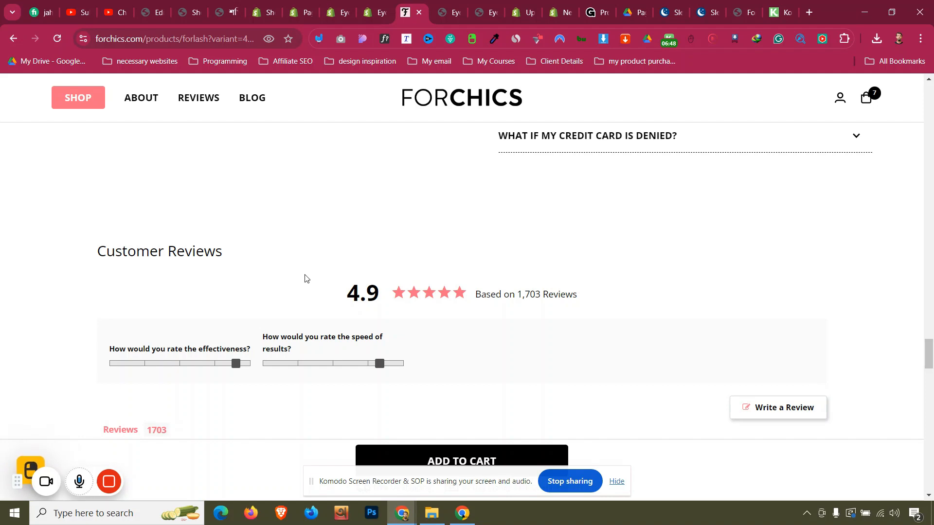
{"action": "left_click_drag", "start_coordinate": [928, 353], "coordinate": [929, 80]}
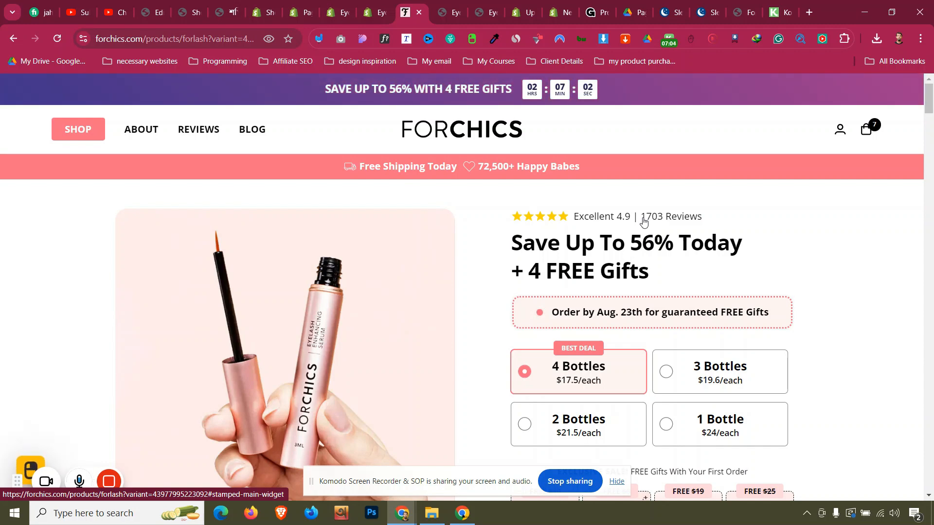
{"action": "triple_click", "coordinate": [633, 242]}
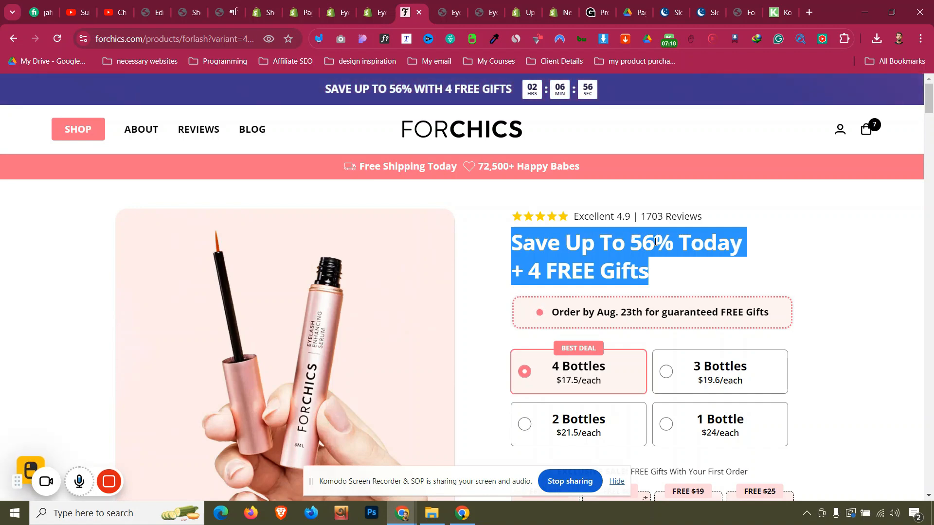
{"action": "left_click", "coordinate": [655, 242]}
- Return to the PageFly editor and set the product title's HTML tag to H1
{"action": "left_click", "coordinate": [381, 15]}
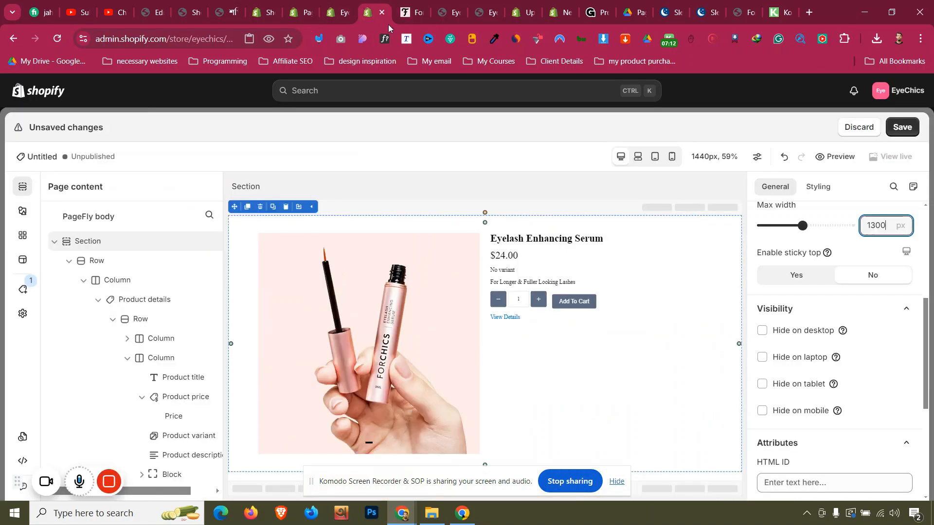
{"action": "left_click", "coordinate": [558, 244]}
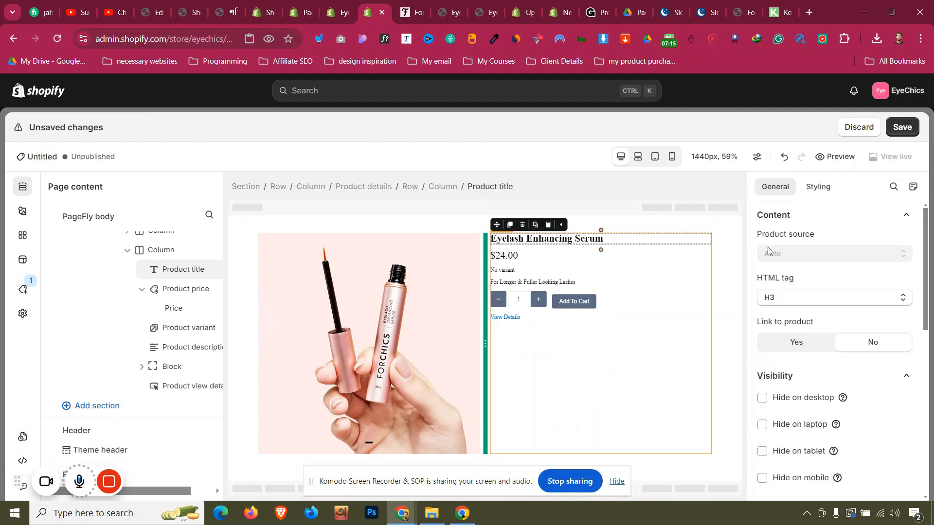
{"action": "left_click", "coordinate": [826, 297]}
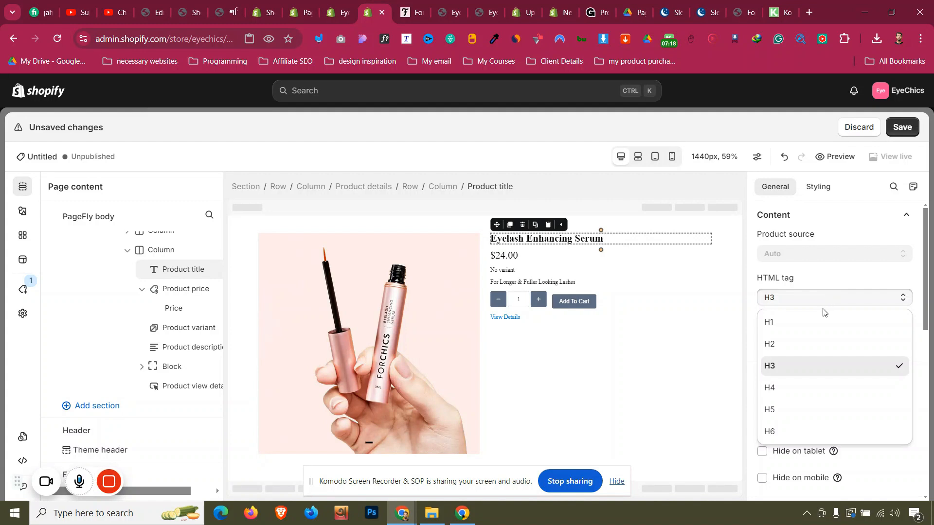
{"action": "left_click", "coordinate": [813, 322]}
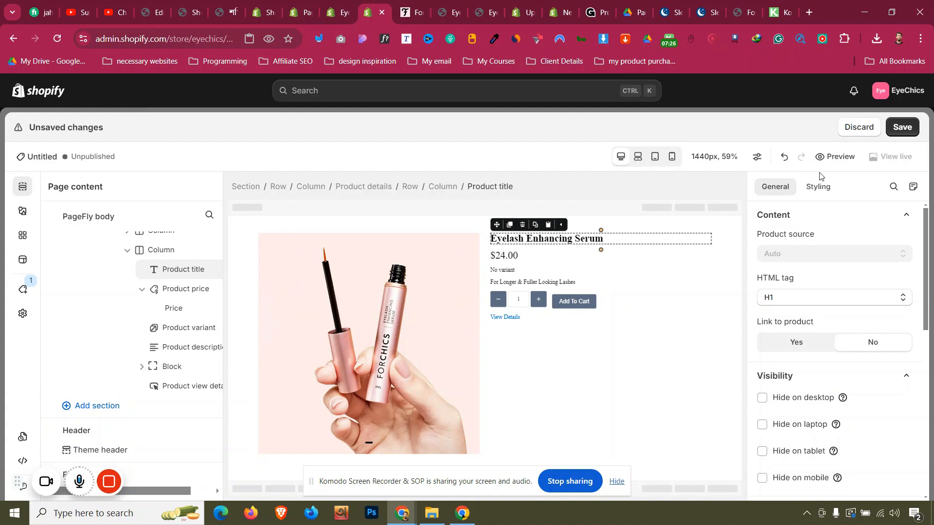
- Check the product title's content color options and set its font family to Poppins
{"action": "left_click", "coordinate": [819, 186]}
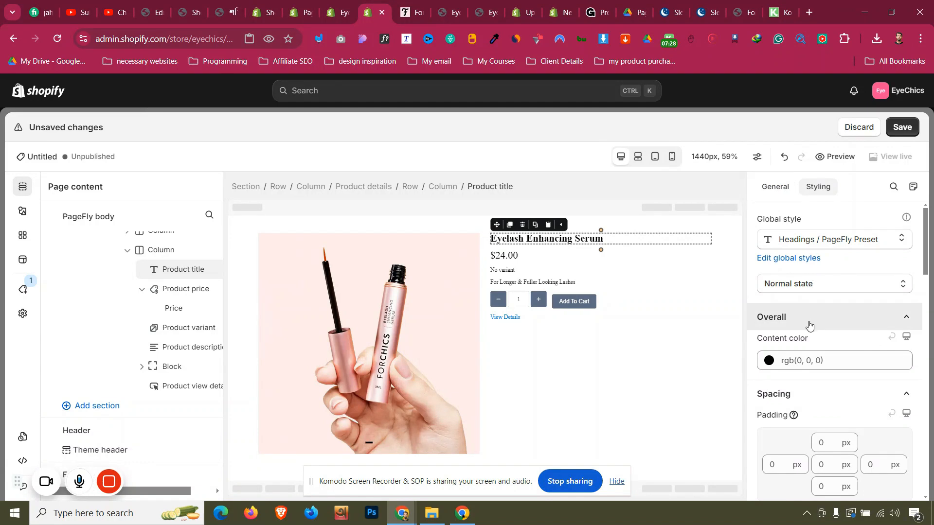
{"action": "left_click", "coordinate": [811, 361]}
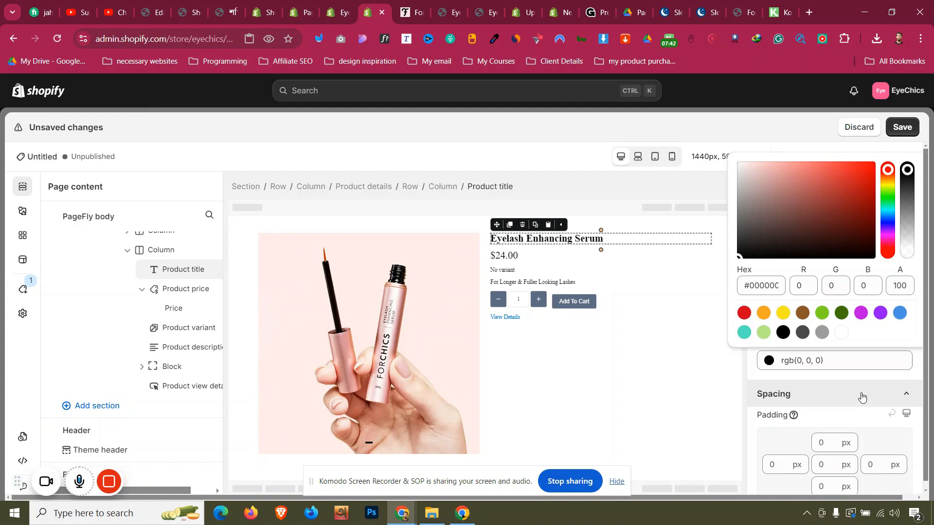
{"action": "left_click", "coordinate": [919, 377]}
{"action": "scroll", "coordinate": [914, 374], "scroll_direction": "down", "scroll_amount": 5}
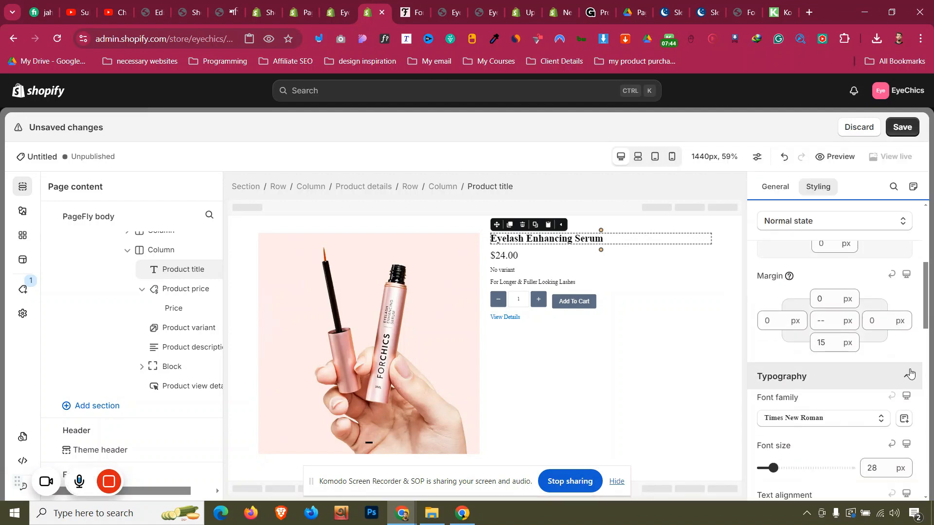
{"action": "left_click", "coordinate": [843, 302]}
{"action": "left_click", "coordinate": [819, 365]}
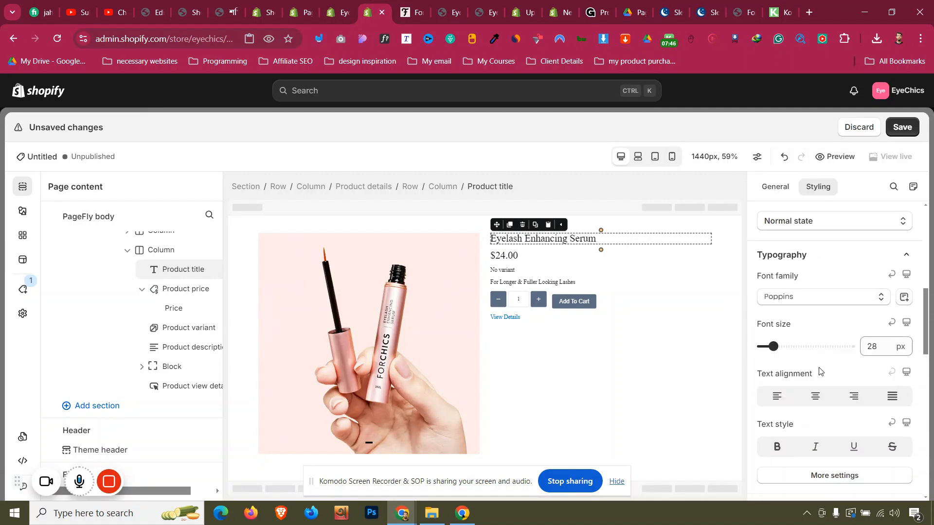
- Set the product title's font size to 40 px and its font weight to Bold
{"action": "left_click", "coordinate": [872, 347]}
{"action": "key", "text": "BackSpace"}
{"action": "key", "text": "BackSpace"}
{"action": "type", "text": "40"}
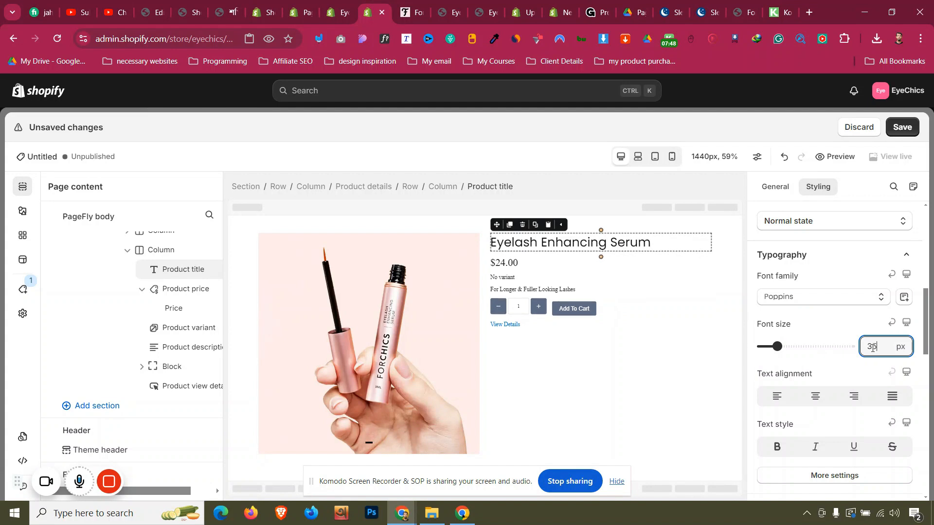
{"action": "left_click", "coordinate": [821, 475]}
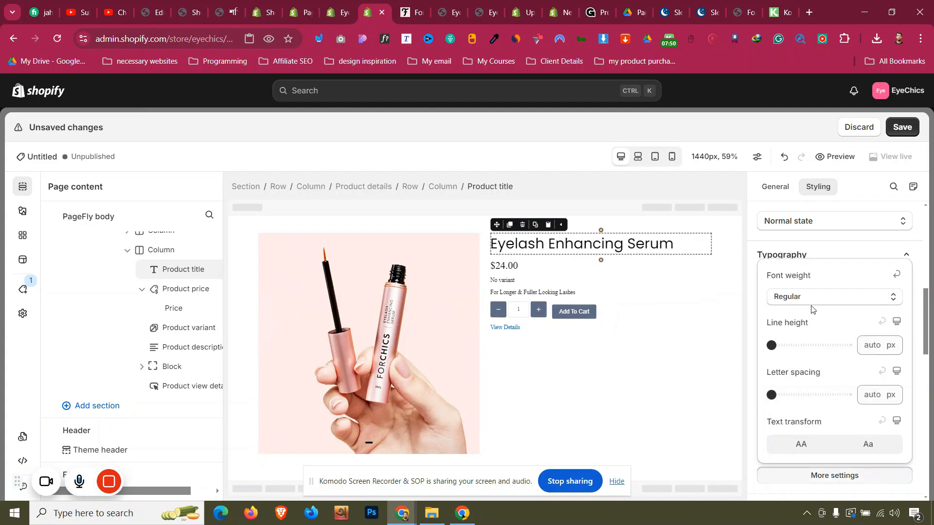
{"action": "left_click", "coordinate": [812, 299]}
{"action": "left_click", "coordinate": [808, 453]}
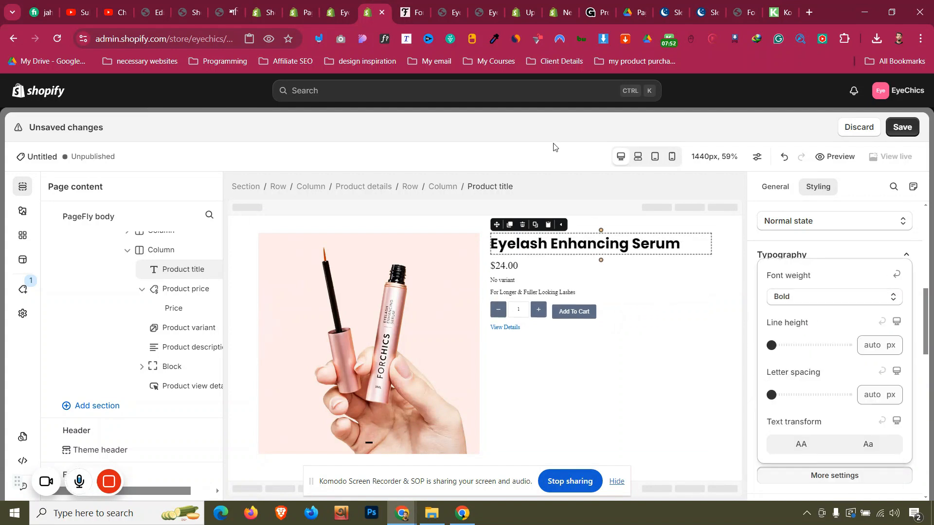
- Examine the Forchics page's order-by banner, bottle options, free gifts, stock notice and cart button as the model for the content below the title
{"action": "left_click", "coordinate": [411, 11]}
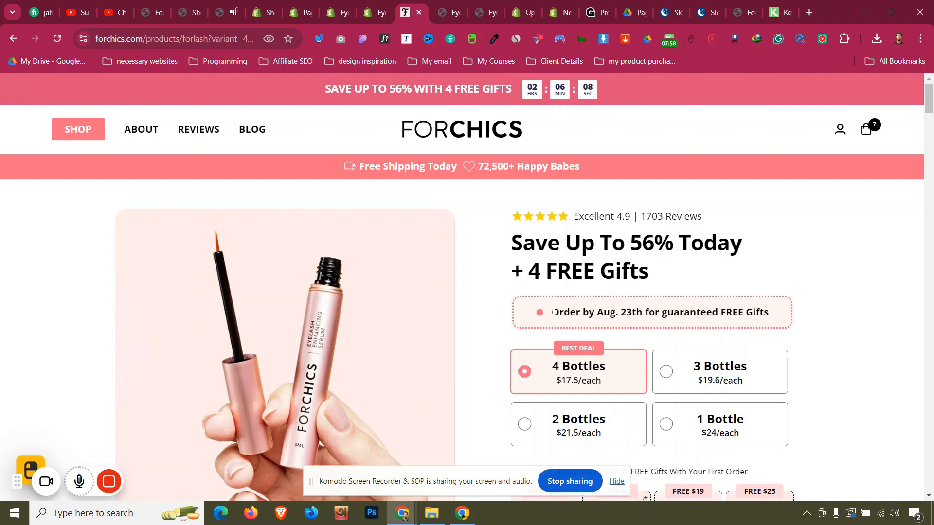
{"action": "left_click_drag", "start_coordinate": [540, 312], "coordinate": [768, 311]}
{"action": "left_click", "coordinate": [749, 310]}
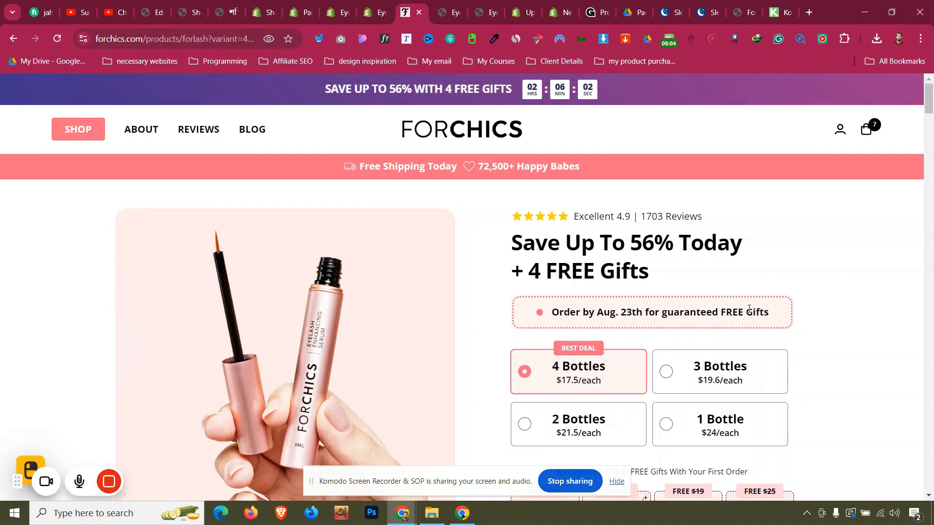
{"action": "scroll", "coordinate": [750, 310], "scroll_direction": "down", "scroll_amount": 1}
{"action": "scroll", "coordinate": [749, 312], "scroll_direction": "down", "scroll_amount": 4}
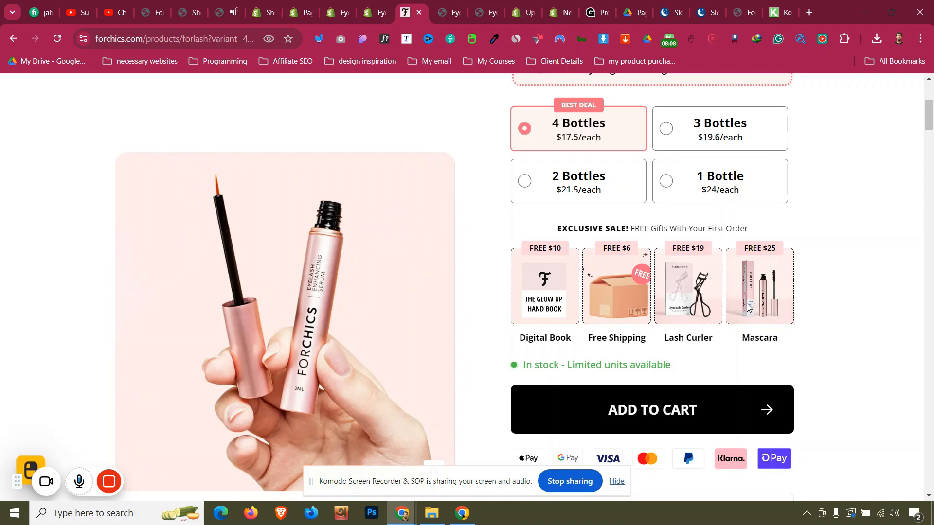
{"action": "scroll", "coordinate": [747, 306], "scroll_direction": "up", "scroll_amount": 2}
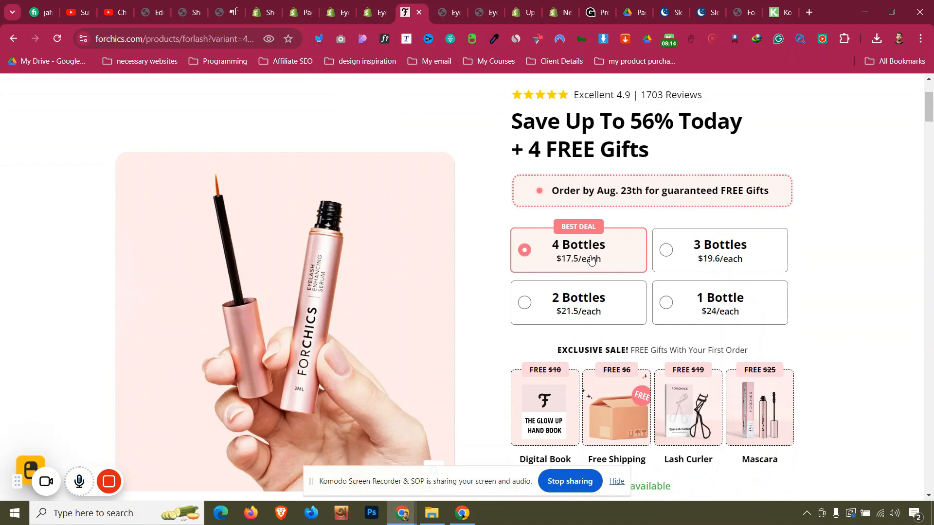
{"action": "scroll", "coordinate": [559, 287], "scroll_direction": "down", "scroll_amount": 3}
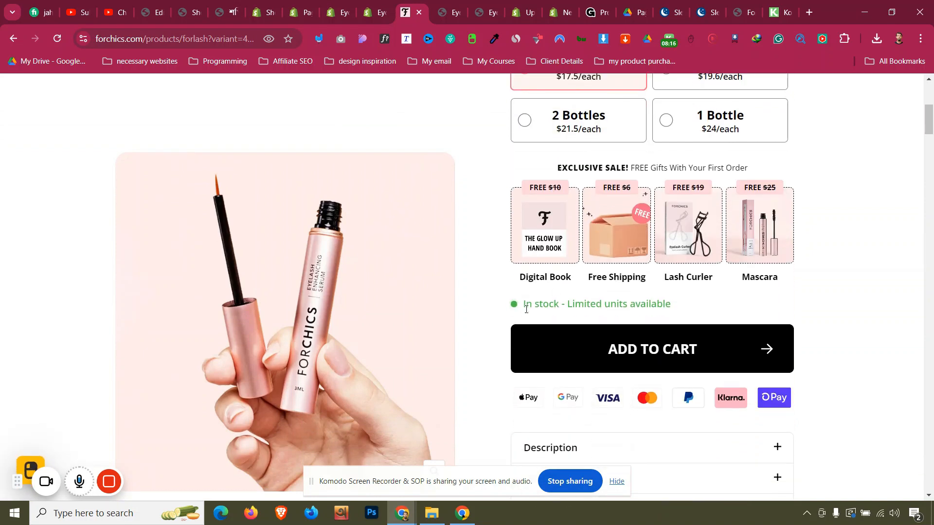
- Check the stock notice on the Forchics page, then return to the PageFly editor and delete the product quantity selector
{"action": "left_click_drag", "start_coordinate": [526, 309], "coordinate": [684, 311]}
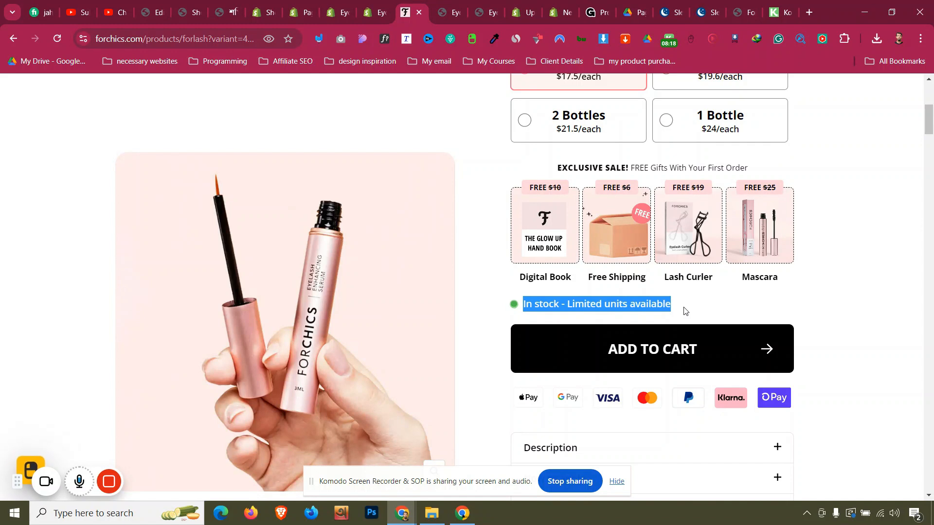
{"action": "left_click", "coordinate": [635, 308]}
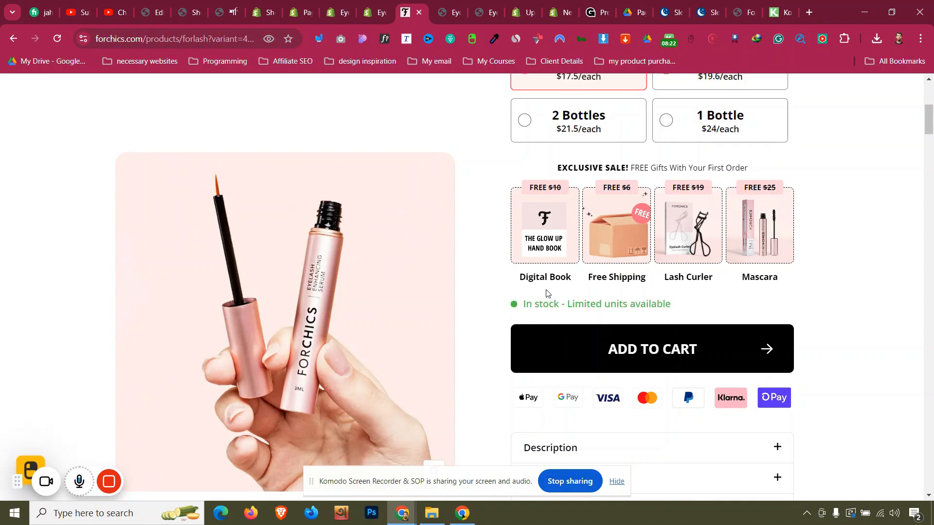
{"action": "left_click", "coordinate": [388, 4]}
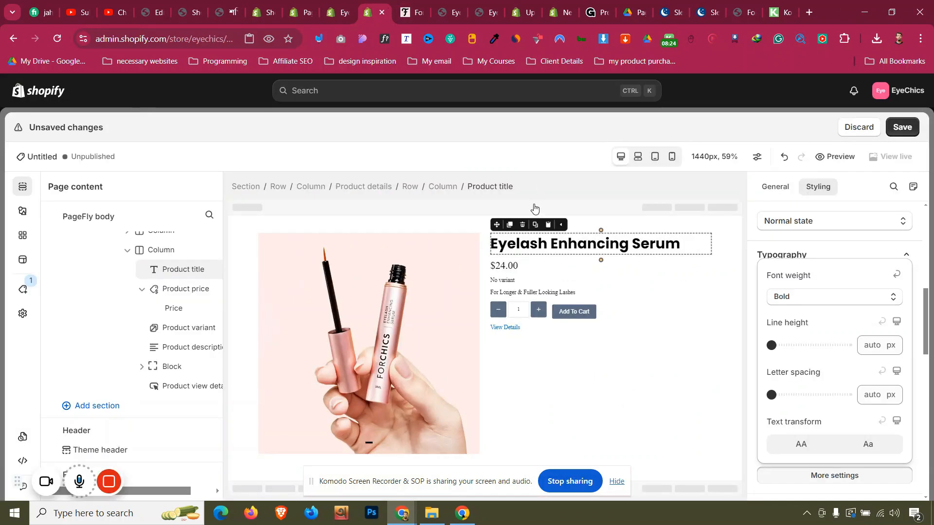
{"action": "left_click", "coordinate": [538, 310]}
{"action": "left_click", "coordinate": [530, 187]}
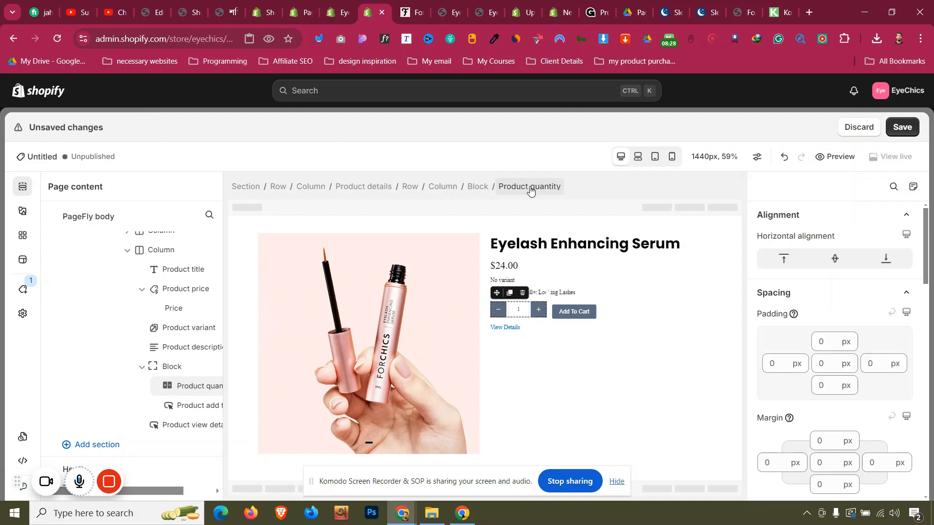
{"action": "left_click", "coordinate": [523, 293]}
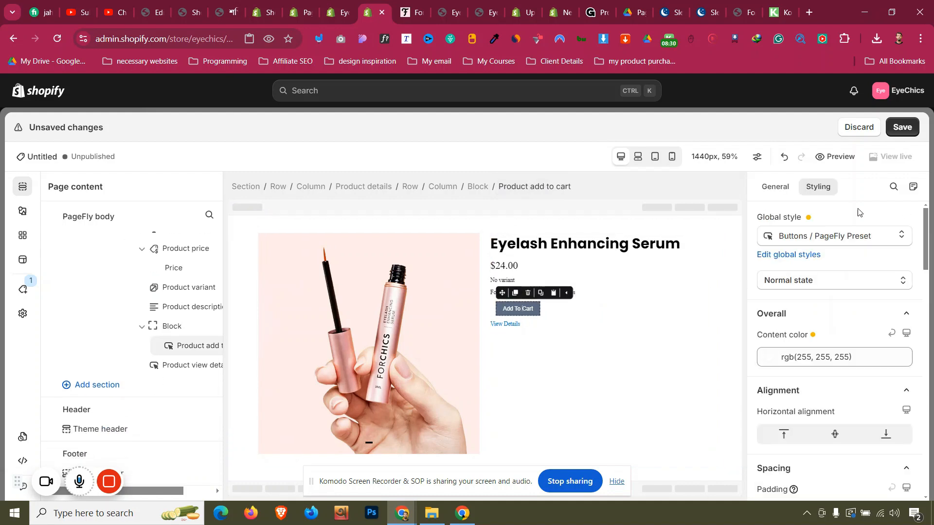
- Set the Add To Cart button's left margin to 0 px
{"action": "scroll", "coordinate": [812, 293], "scroll_direction": "down", "scroll_amount": 5}
{"action": "left_click", "coordinate": [776, 395]}
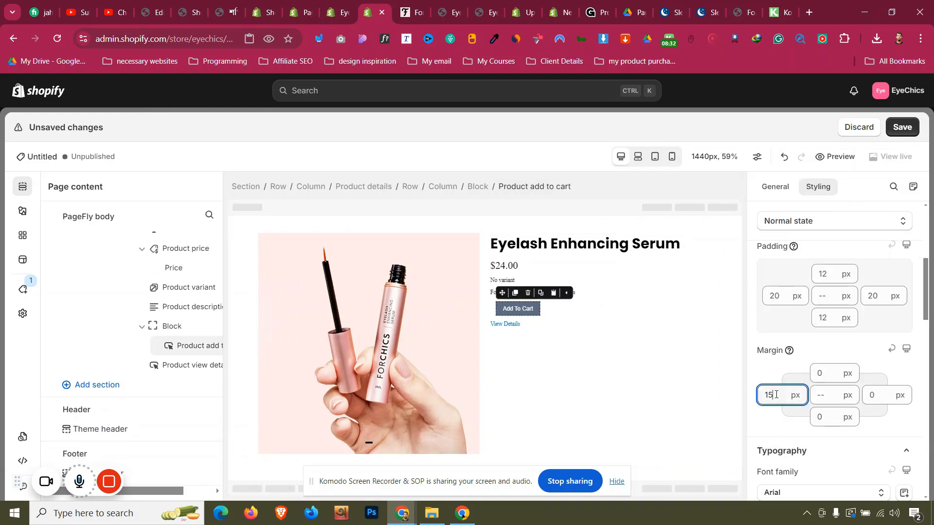
{"action": "key", "text": "BackSpace"}
{"action": "key", "text": "BackSpace"}
{"action": "type", "text": "0"}
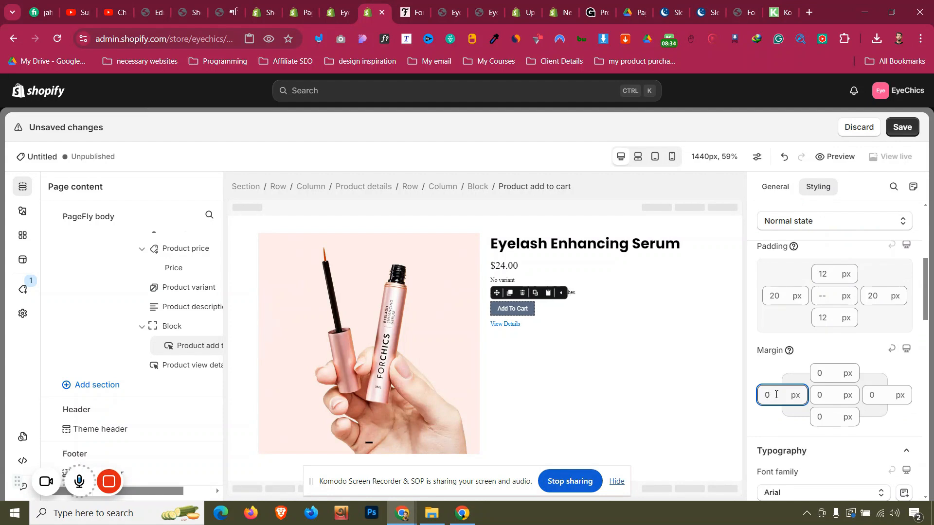
- Set the Add To Cart button's background color to black and compare it with the Forchics cart button
{"action": "scroll", "coordinate": [890, 329], "scroll_direction": "down", "scroll_amount": 6}
{"action": "scroll", "coordinate": [885, 327], "scroll_direction": "up", "scroll_amount": 10}
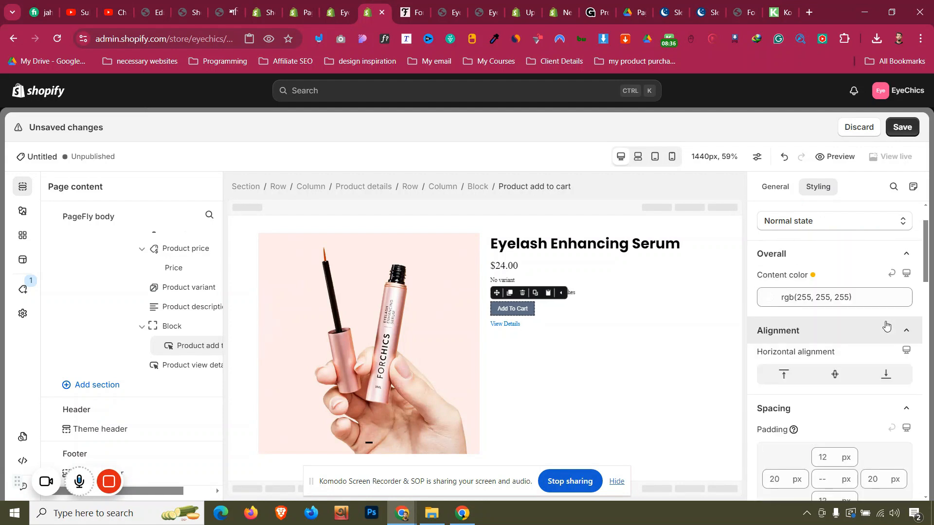
{"action": "scroll", "coordinate": [851, 349], "scroll_direction": "down", "scroll_amount": 5}
{"action": "scroll", "coordinate": [846, 350], "scroll_direction": "down", "scroll_amount": 4}
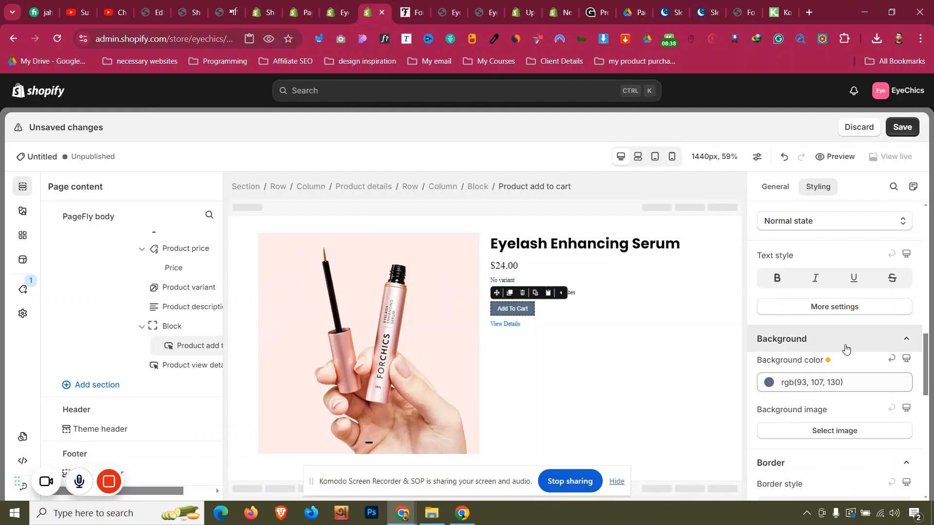
{"action": "left_click", "coordinate": [779, 382]}
{"action": "left_click", "coordinate": [783, 353]}
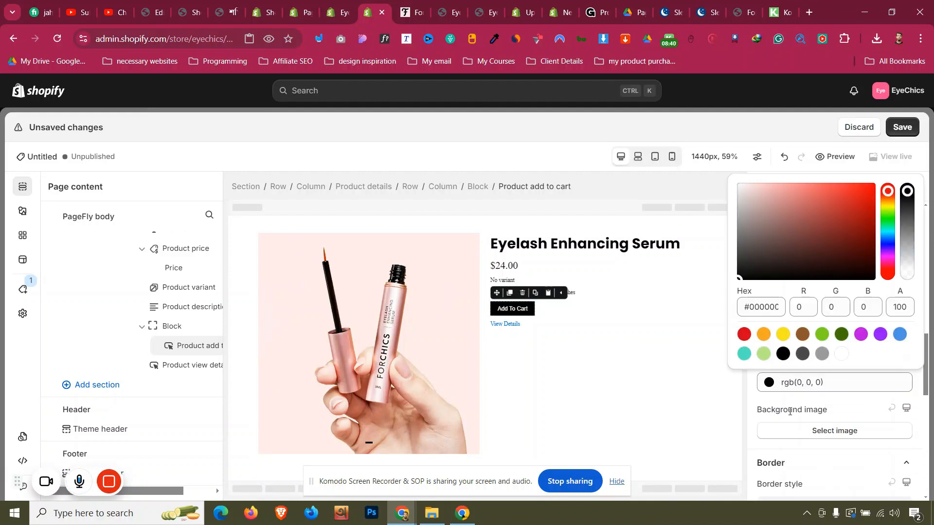
{"action": "left_click", "coordinate": [418, 7]}
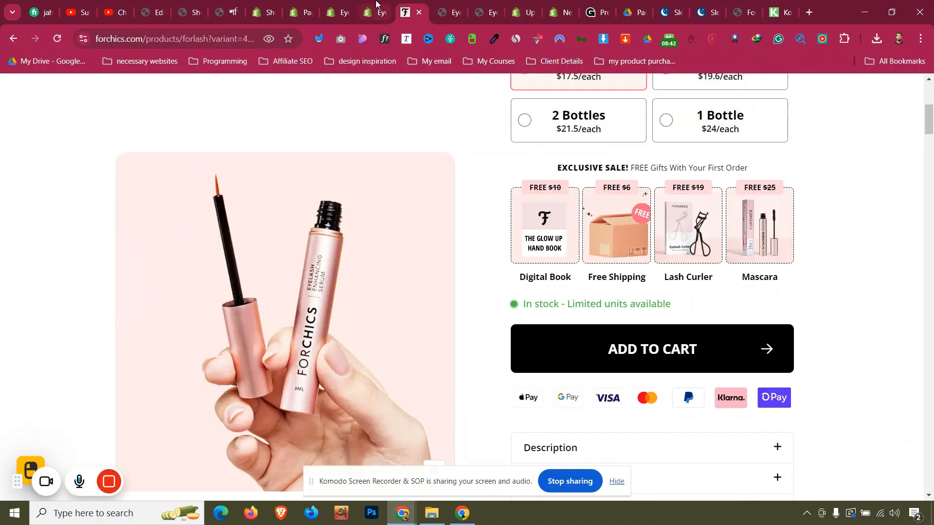
{"action": "left_click", "coordinate": [376, 5]}
{"action": "left_click", "coordinate": [749, 397]}
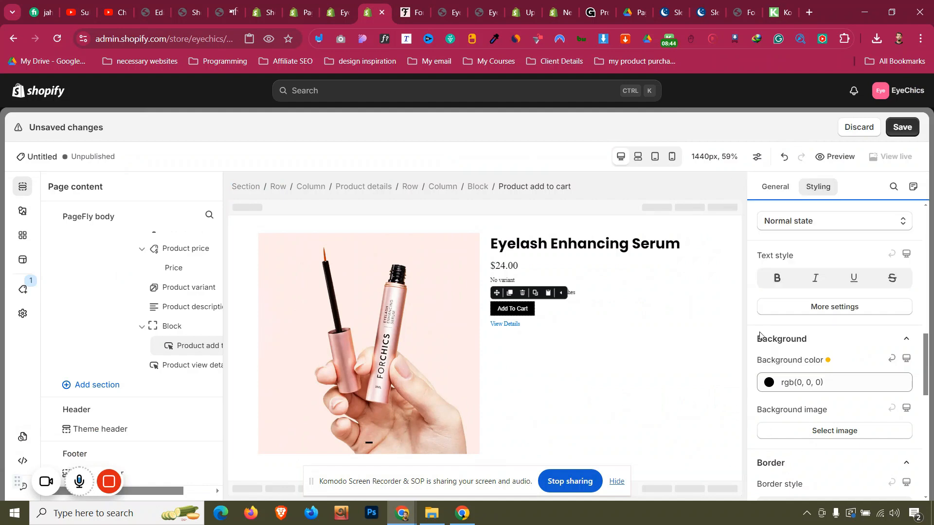
- Set the Add To Cart button's after-add action to Go to cart page and enable its full width
{"action": "left_click", "coordinate": [775, 187]}
{"action": "scroll", "coordinate": [811, 315], "scroll_direction": "down", "scroll_amount": 4}
{"action": "scroll", "coordinate": [812, 307], "scroll_direction": "up", "scroll_amount": 5}
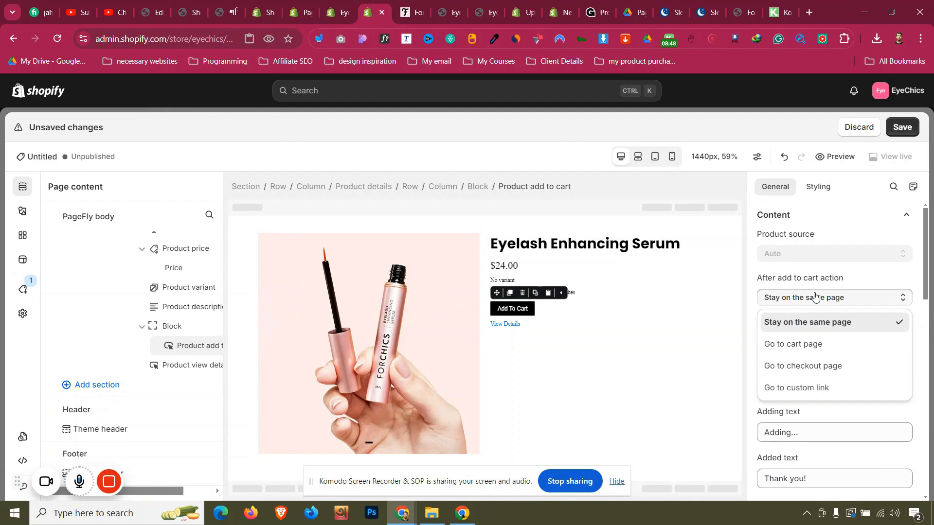
{"action": "left_click", "coordinate": [815, 344]}
{"action": "scroll", "coordinate": [816, 323], "scroll_direction": "down", "scroll_amount": 5}
{"action": "left_click", "coordinate": [810, 333]}
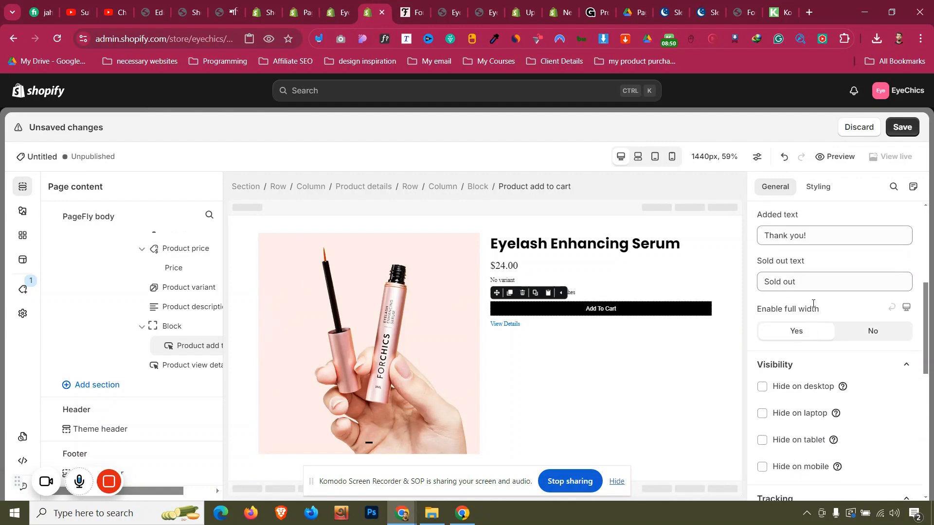
{"action": "scroll", "coordinate": [818, 275], "scroll_direction": "up", "scroll_amount": 5}
- Set the Add To Cart button's font family to Poppins
{"action": "left_click", "coordinate": [818, 187]}
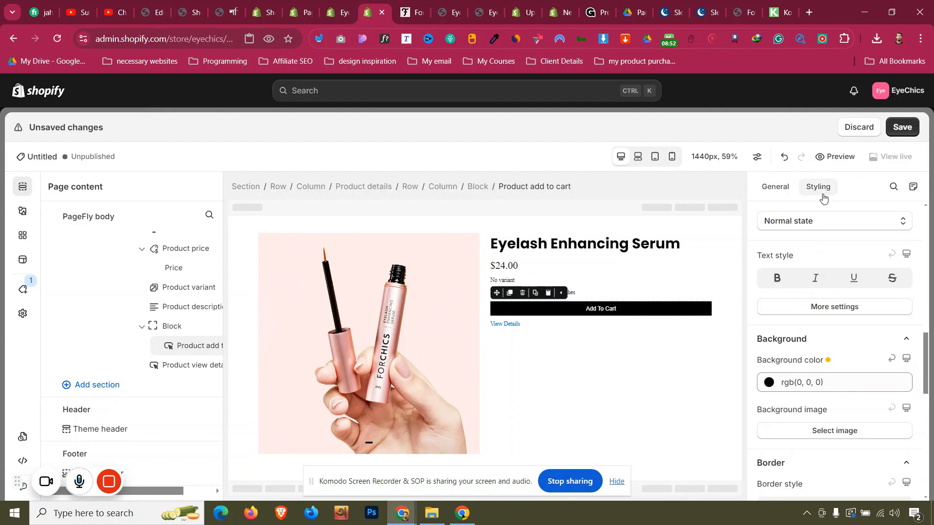
{"action": "scroll", "coordinate": [816, 297], "scroll_direction": "down", "scroll_amount": 3}
{"action": "scroll", "coordinate": [816, 296], "scroll_direction": "down", "scroll_amount": 5}
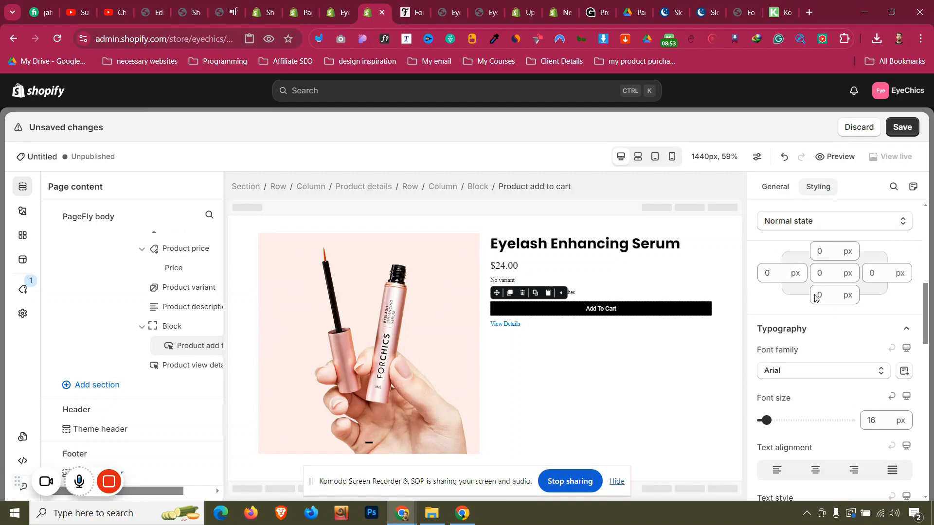
{"action": "left_click", "coordinate": [805, 372]}
{"action": "left_click", "coordinate": [802, 344]}
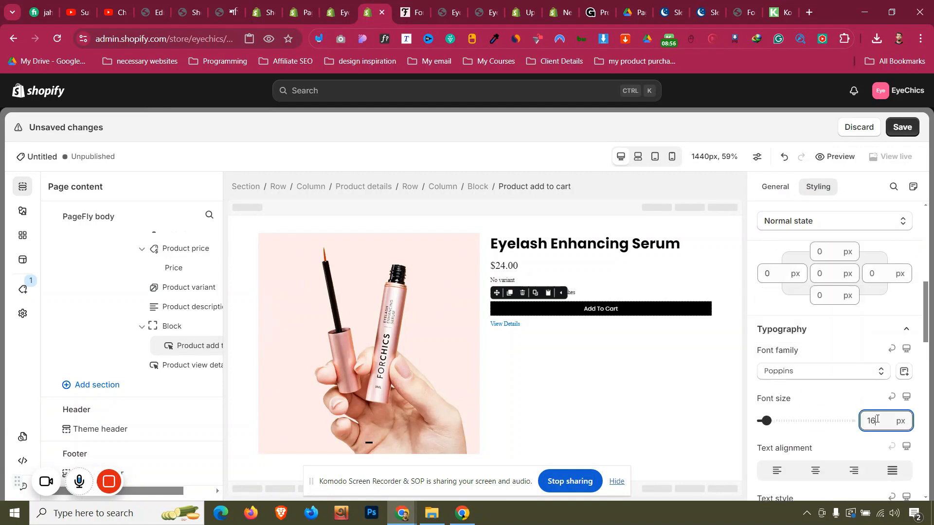
- Set the Add To Cart button's font size to 25 px
{"action": "key", "text": "Up"}
{"action": "key", "text": "Up"}
{"action": "key", "text": "Up"}
{"action": "key", "text": "Up"}
{"action": "key", "text": "Up"}
{"action": "key", "text": "Up"}
{"action": "key", "text": "Up"}
{"action": "key", "text": "Up"}
{"action": "key", "text": "Up"}
{"action": "key", "text": "Up"}
{"action": "key", "text": "Up"}
{"action": "key", "text": "Up"}
{"action": "key", "text": "Up"}
{"action": "key", "text": "Up"}
{"action": "key", "text": "Down"}
{"action": "key", "text": "Down"}
{"action": "key", "text": "Down"}
{"action": "key", "text": "Down"}
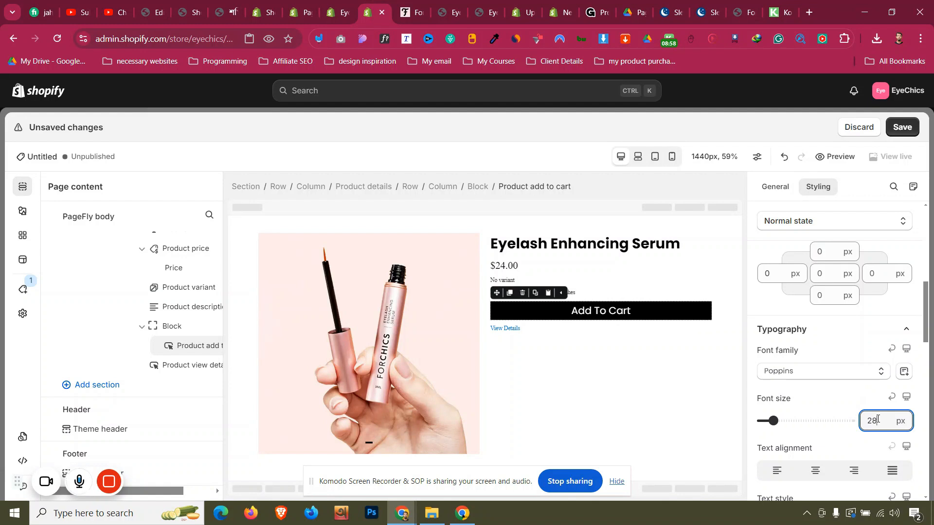
- Set the Add To Cart button's font weight to Bold
{"action": "scroll", "coordinate": [851, 392], "scroll_direction": "down", "scroll_amount": 4}
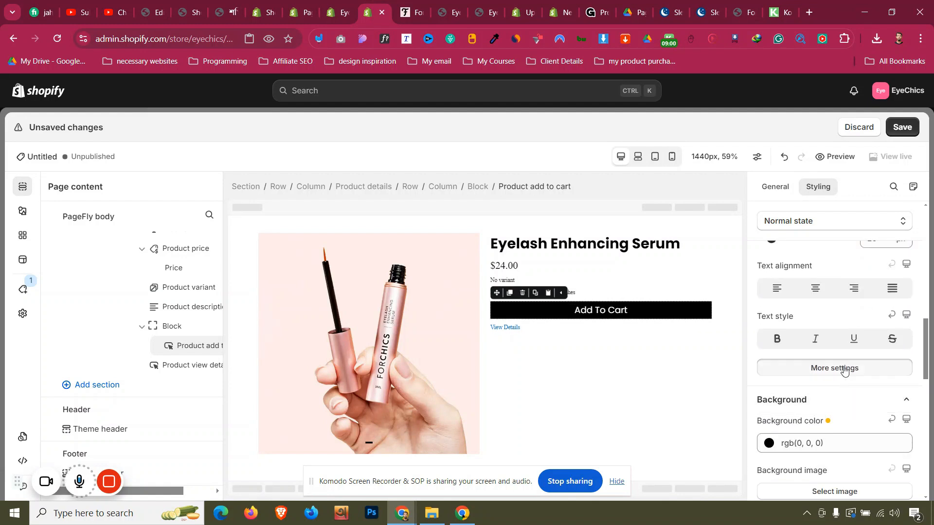
{"action": "left_click", "coordinate": [842, 373]}
{"action": "left_click", "coordinate": [817, 188]}
{"action": "left_click", "coordinate": [788, 346]}
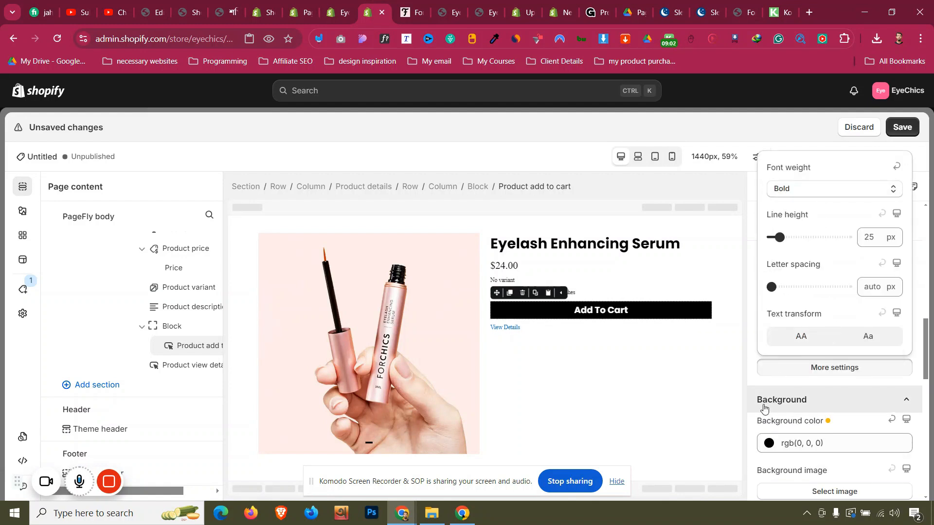
{"action": "left_click", "coordinate": [757, 375]}
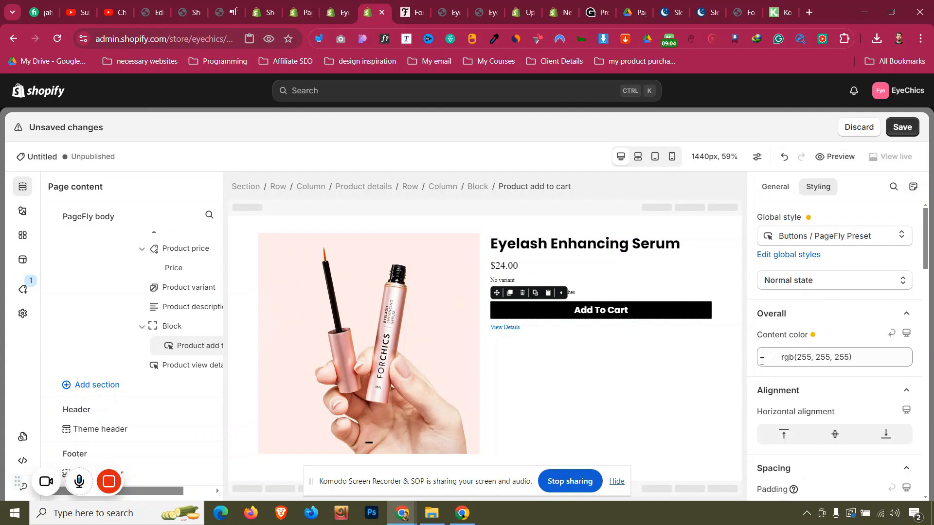
- Set the Add To Cart button's upper and lower padding to 25 px each and its upper margin to 11 px
{"action": "scroll", "coordinate": [822, 287], "scroll_direction": "down", "scroll_amount": 5}
{"action": "type", "text": "25"}
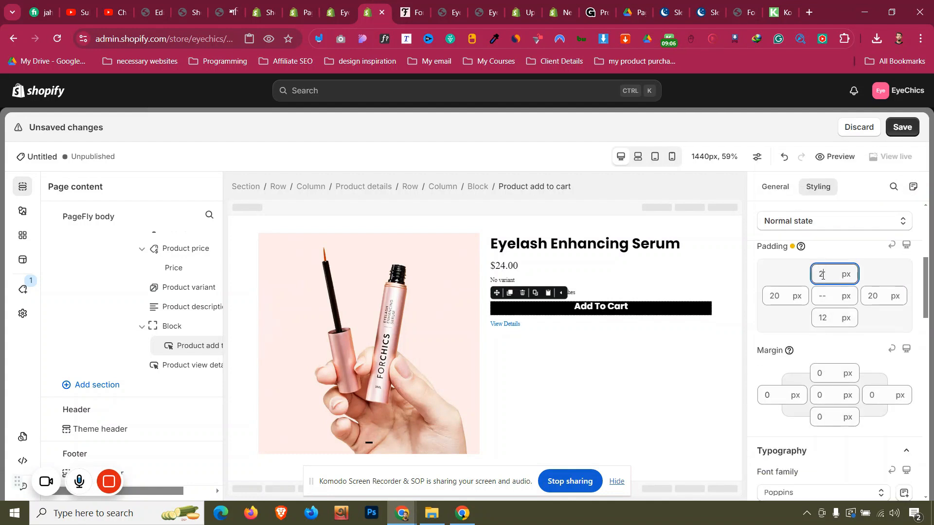
{"action": "left_click", "coordinate": [823, 317]}
{"action": "type", "text": "25"}
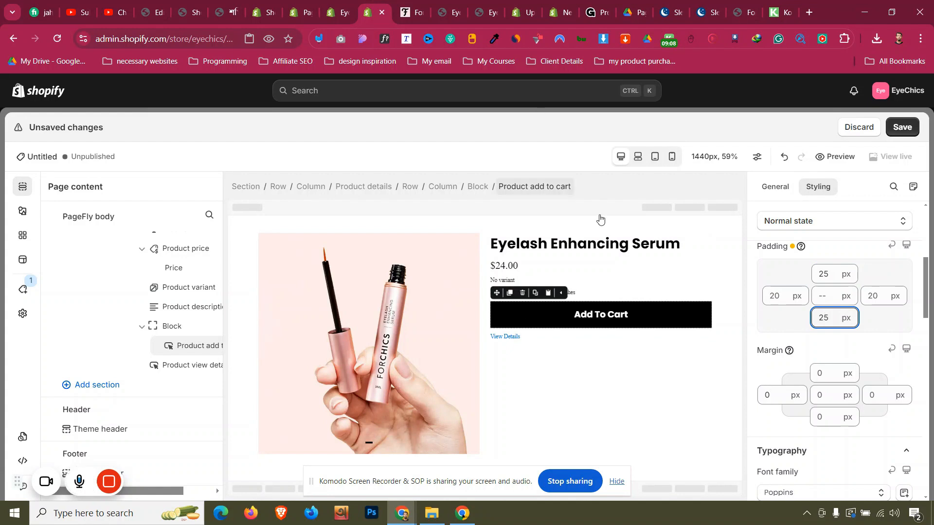
{"action": "left_click", "coordinate": [827, 372]}
{"action": "type", "text": "11"}
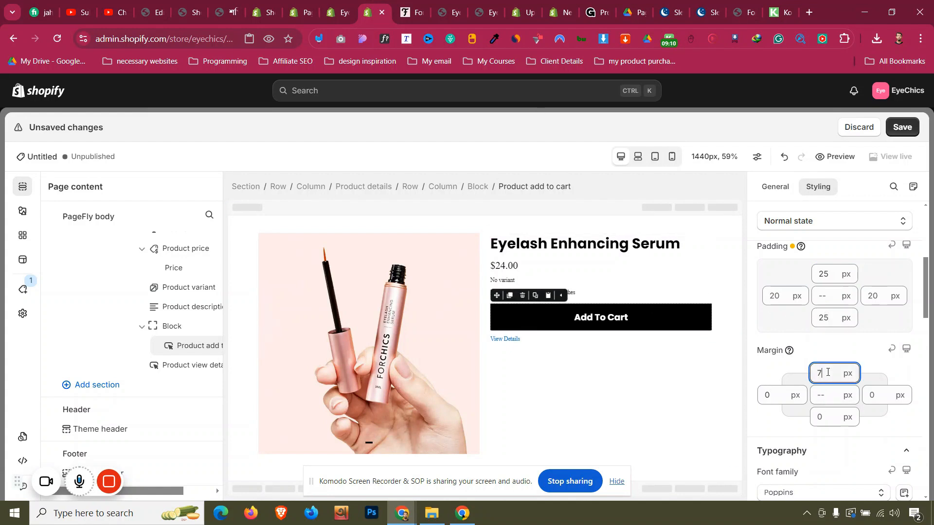
- Set the Add To Cart button's text transform to uppercase
{"action": "scroll", "coordinate": [828, 372], "scroll_direction": "down", "scroll_amount": 3}
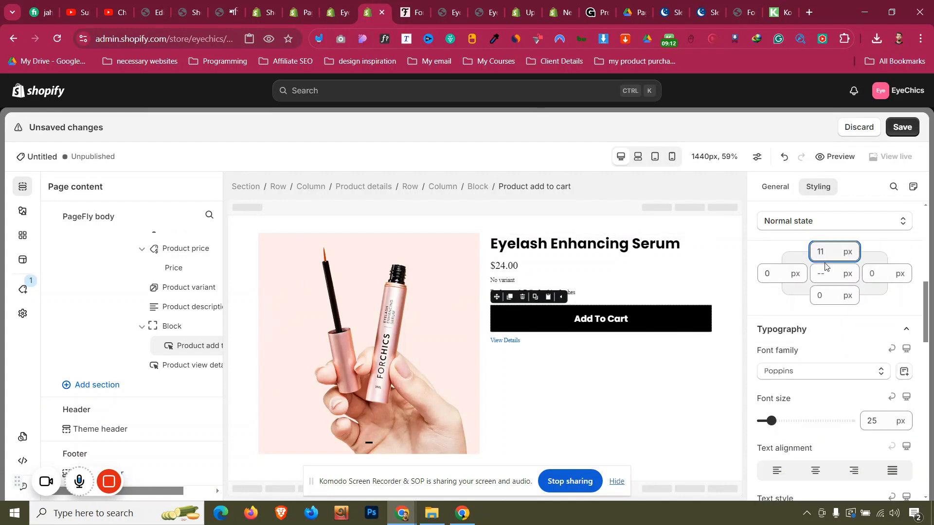
{"action": "scroll", "coordinate": [861, 399], "scroll_direction": "down", "scroll_amount": 4}
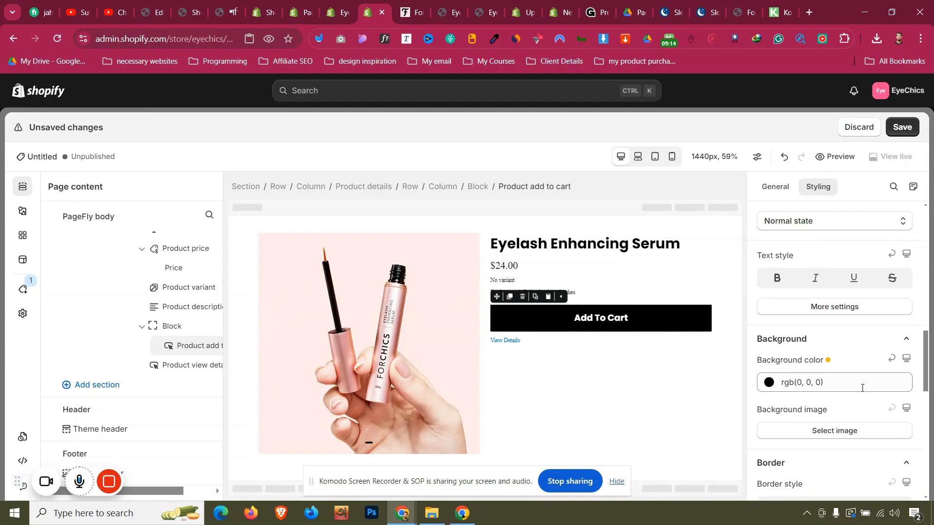
{"action": "left_click", "coordinate": [834, 307]}
{"action": "scroll", "coordinate": [801, 472], "scroll_direction": "down", "scroll_amount": 1}
{"action": "left_click", "coordinate": [802, 481]}
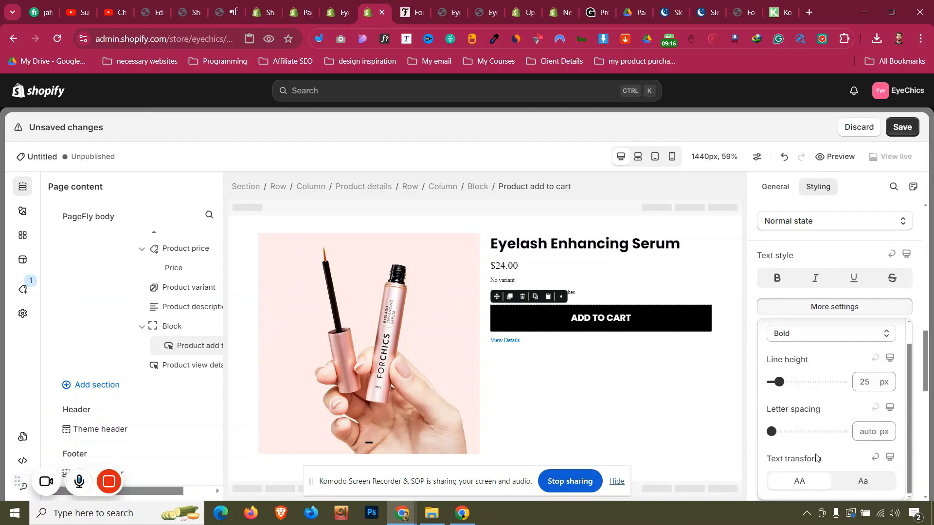
{"action": "left_click", "coordinate": [858, 312]}
- Compare the cart button with the Forchics one and round all its corners with a border radius of about 10 px
{"action": "left_click", "coordinate": [419, 5]}
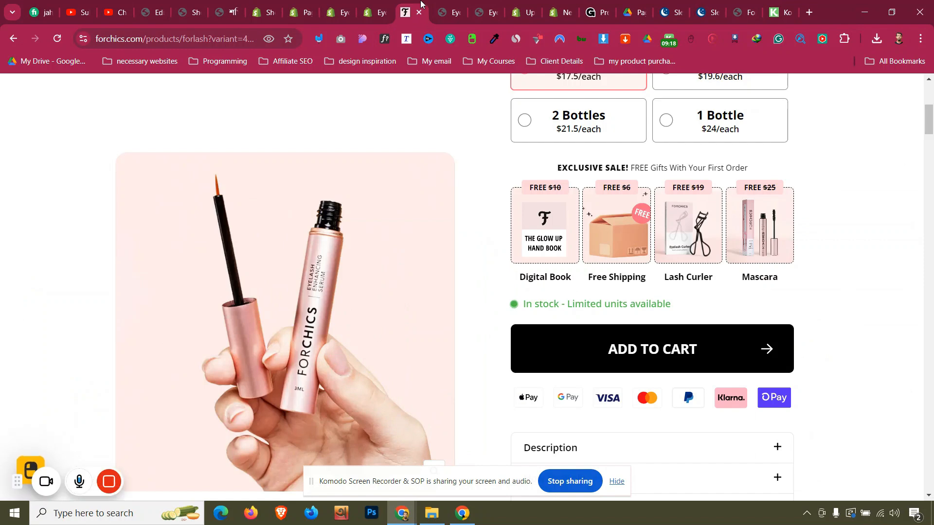
{"action": "left_click", "coordinate": [390, 7]}
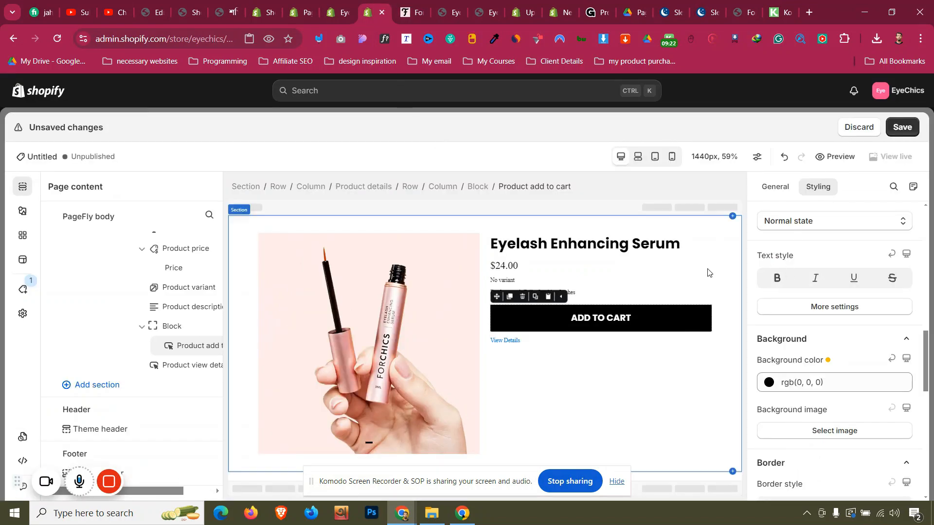
{"action": "left_click", "coordinate": [417, 6]}
{"action": "left_click", "coordinate": [391, 6]}
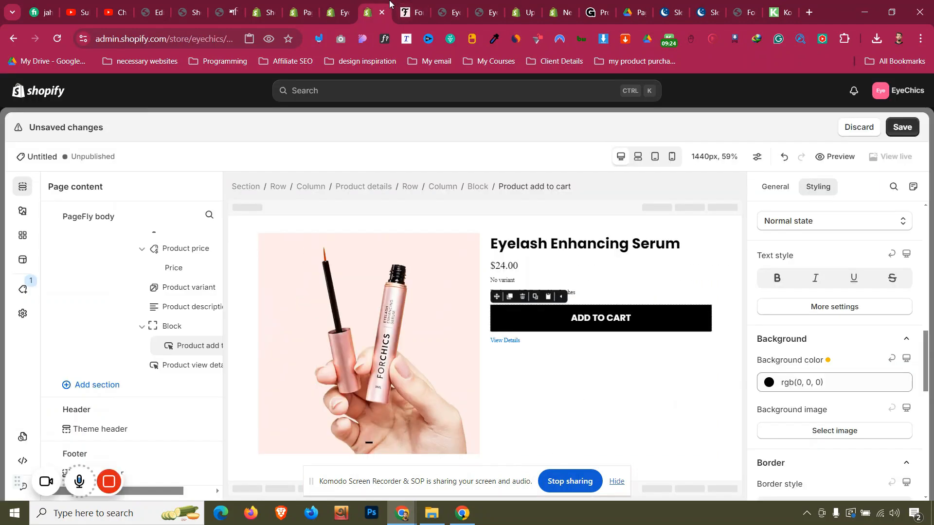
{"action": "scroll", "coordinate": [809, 299], "scroll_direction": "down", "scroll_amount": 5}
{"action": "scroll", "coordinate": [809, 302], "scroll_direction": "up", "scroll_amount": 1}
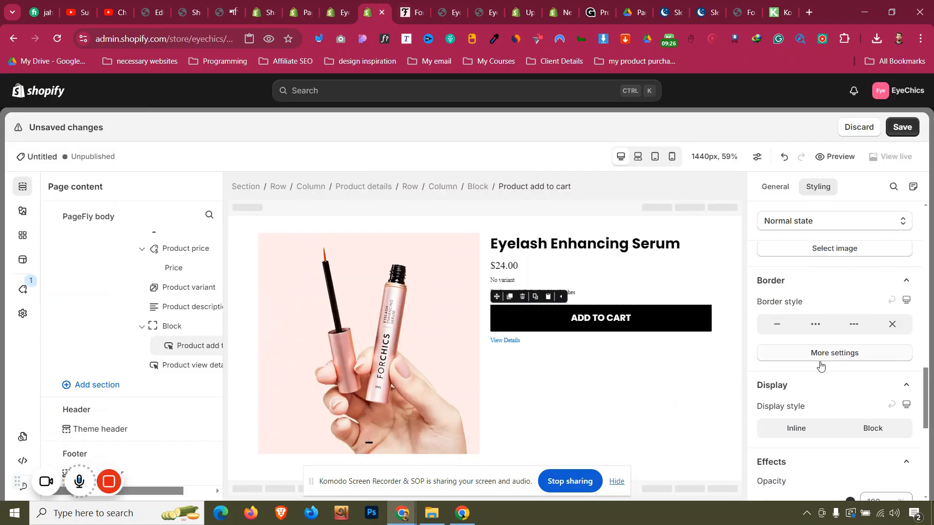
{"action": "left_click", "coordinate": [820, 360]}
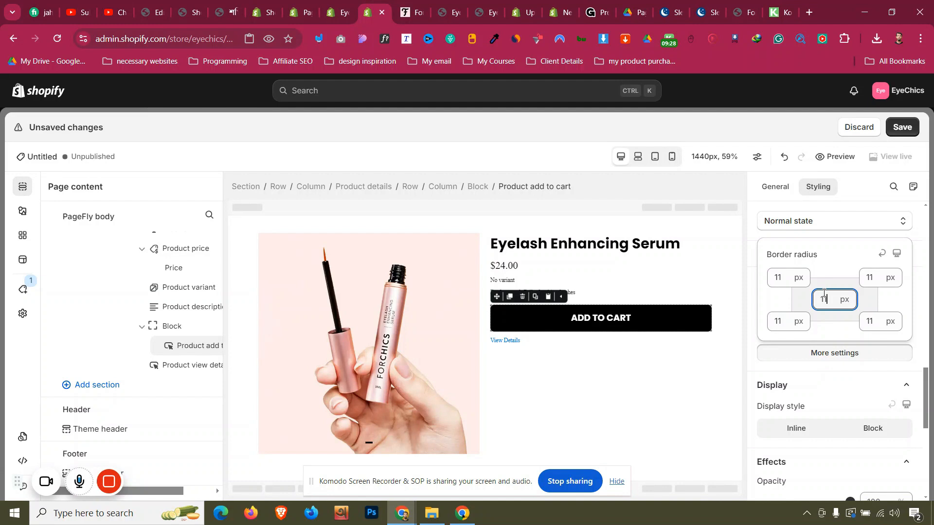
{"action": "key", "text": "Down"}
{"action": "left_click", "coordinate": [548, 383]}
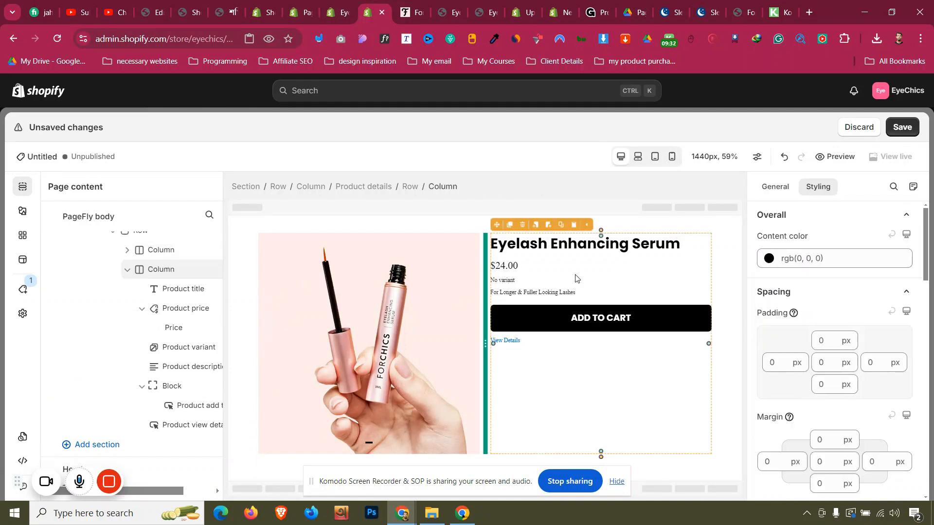
- Check the Forchics page and remove the product variant and product description elements from the details column
{"action": "key", "text": "ctrl+Tab"}
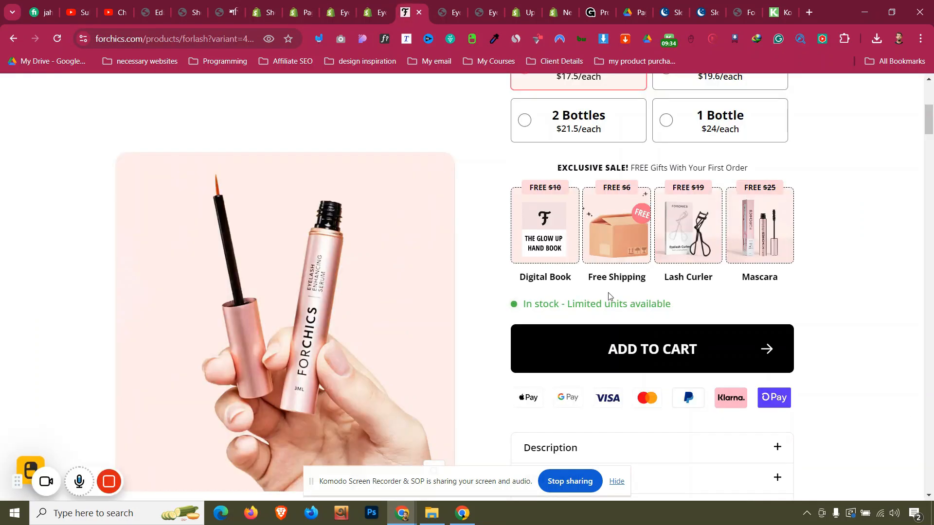
{"action": "left_click", "coordinate": [383, 5]}
{"action": "left_click", "coordinate": [554, 281]}
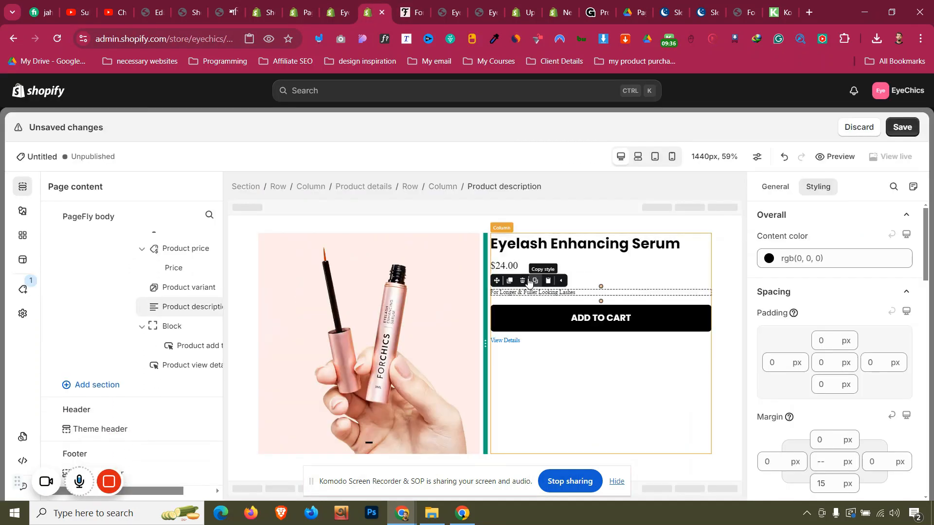
{"action": "left_click", "coordinate": [577, 281]}
{"action": "left_click", "coordinate": [522, 271]}
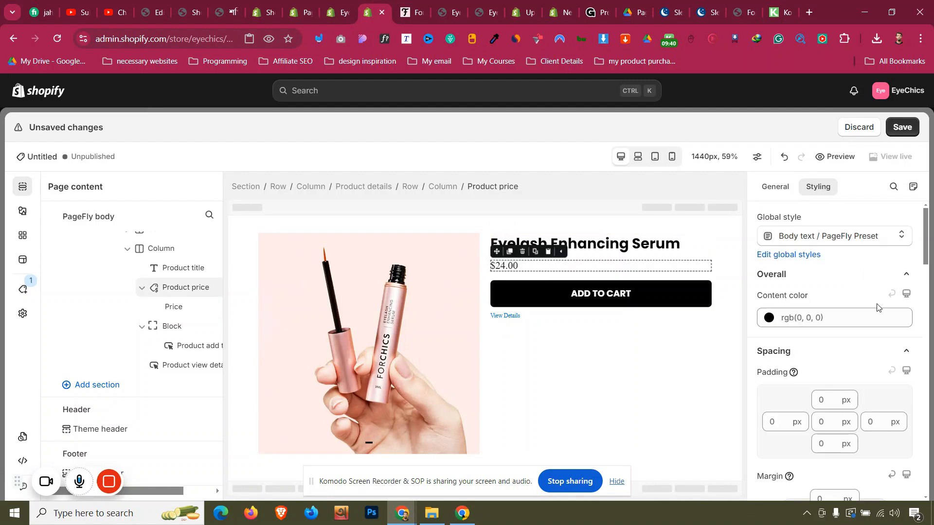
{"action": "scroll", "coordinate": [836, 227], "scroll_direction": "down", "scroll_amount": 3}
{"action": "scroll", "coordinate": [836, 243], "scroll_direction": "up", "scroll_amount": 3}
{"action": "left_click", "coordinate": [818, 318]}
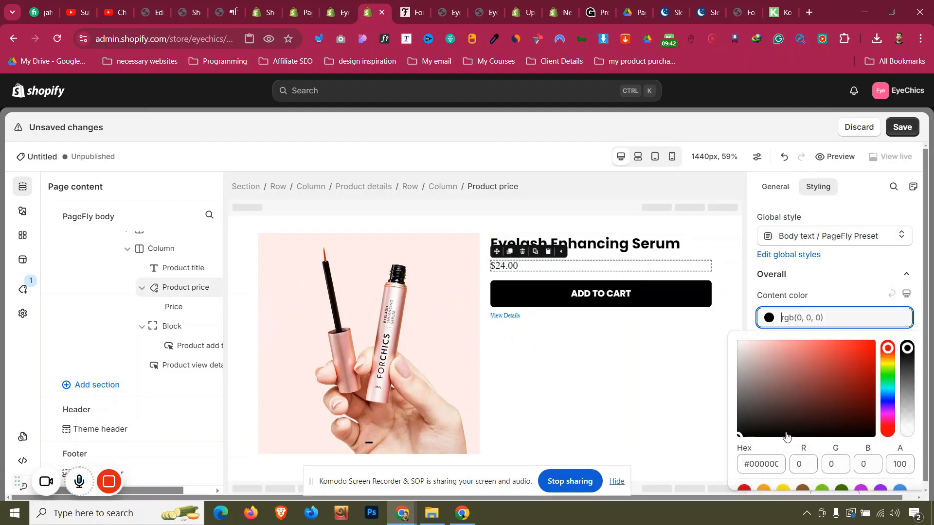
{"action": "scroll", "coordinate": [786, 436], "scroll_direction": "down", "scroll_amount": 1}
{"action": "left_click", "coordinate": [783, 475]}
{"action": "left_click", "coordinate": [841, 288]}
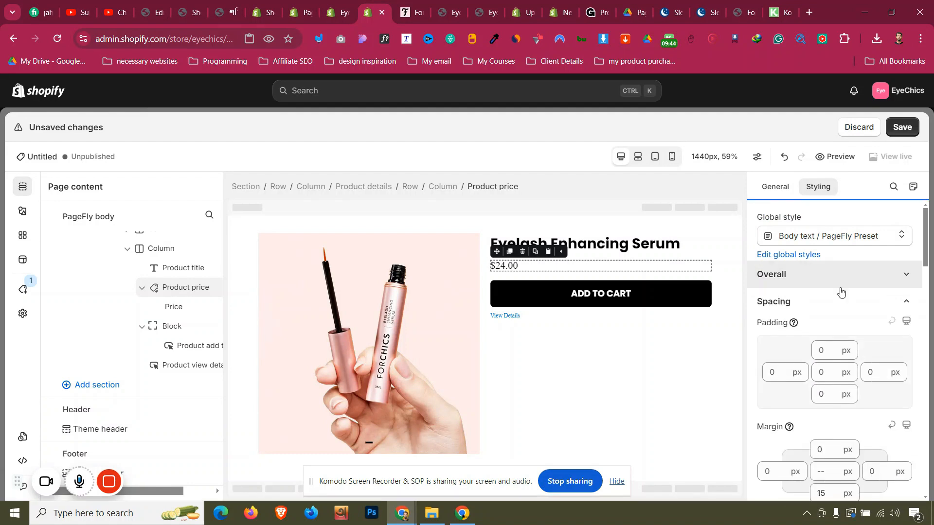
- Set the product price's font family to Poppins and its font weight to Semi Bold
{"action": "scroll", "coordinate": [840, 291], "scroll_direction": "down", "scroll_amount": 5}
{"action": "left_click", "coordinate": [835, 334]}
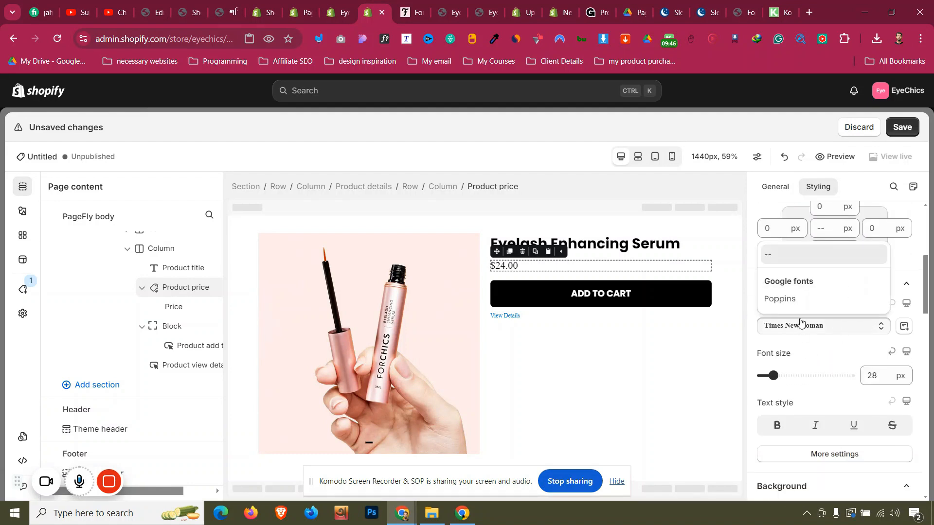
{"action": "left_click", "coordinate": [800, 300]}
{"action": "left_click", "coordinate": [826, 455]}
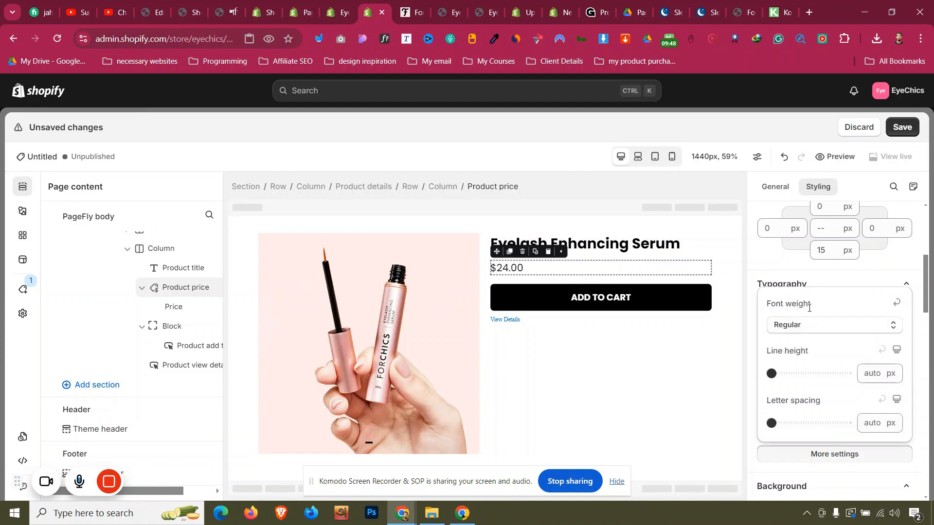
{"action": "left_click", "coordinate": [810, 327]}
{"action": "left_click", "coordinate": [809, 265]}
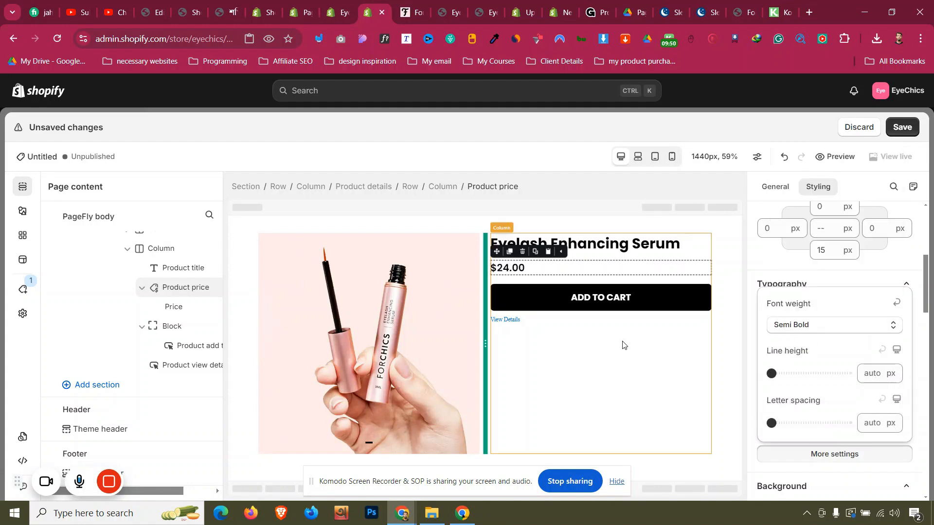
- Delete the View Details link below the Add To Cart button
{"action": "left_click", "coordinate": [625, 346]}
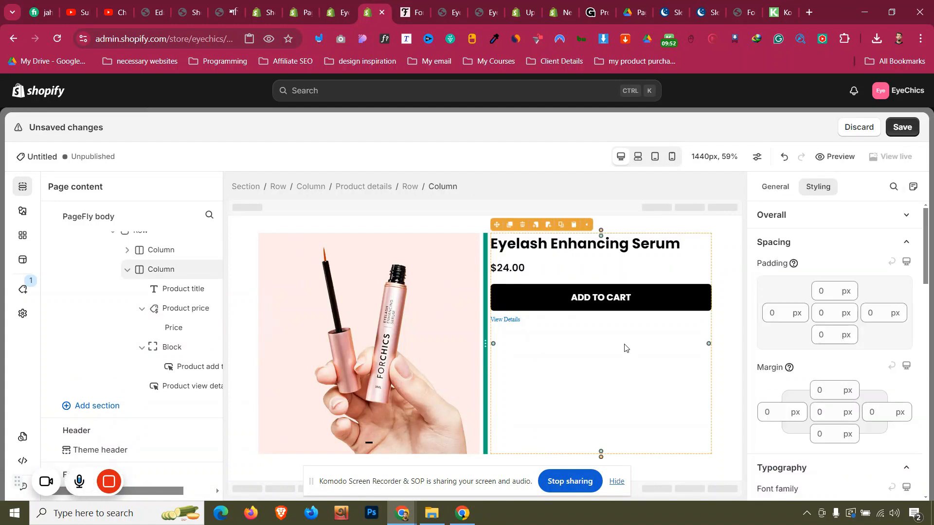
{"action": "left_click", "coordinate": [504, 320]}
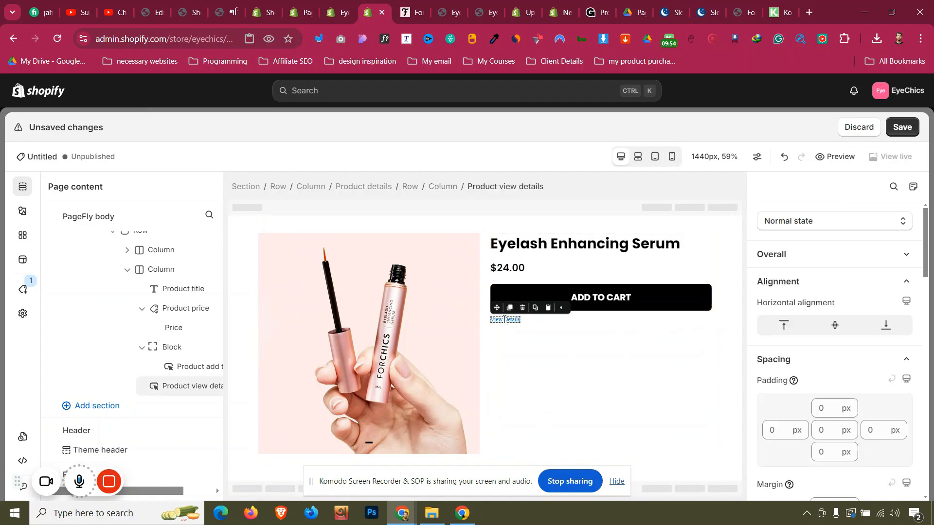
{"action": "left_click", "coordinate": [522, 307]}
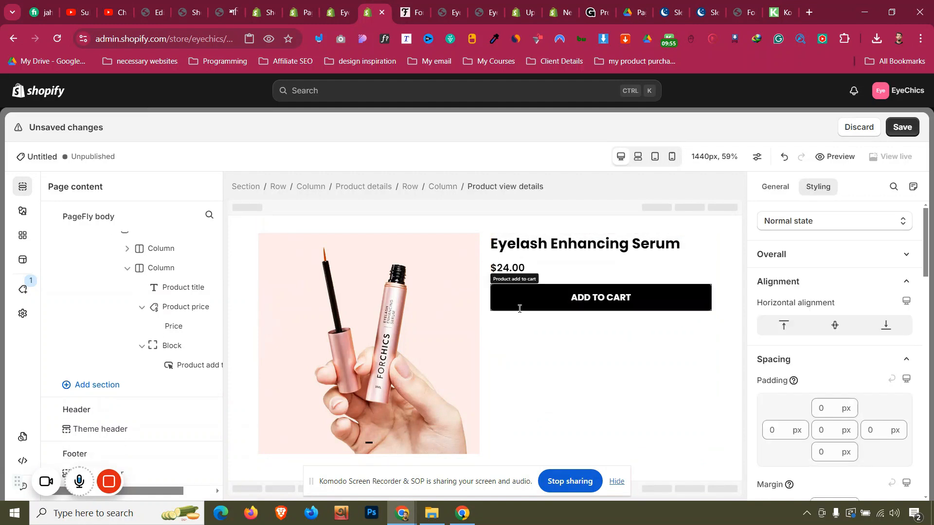
- Reduce the product title's lower margin to about 10 px
{"action": "left_click", "coordinate": [594, 271]}
{"action": "left_click", "coordinate": [678, 250]}
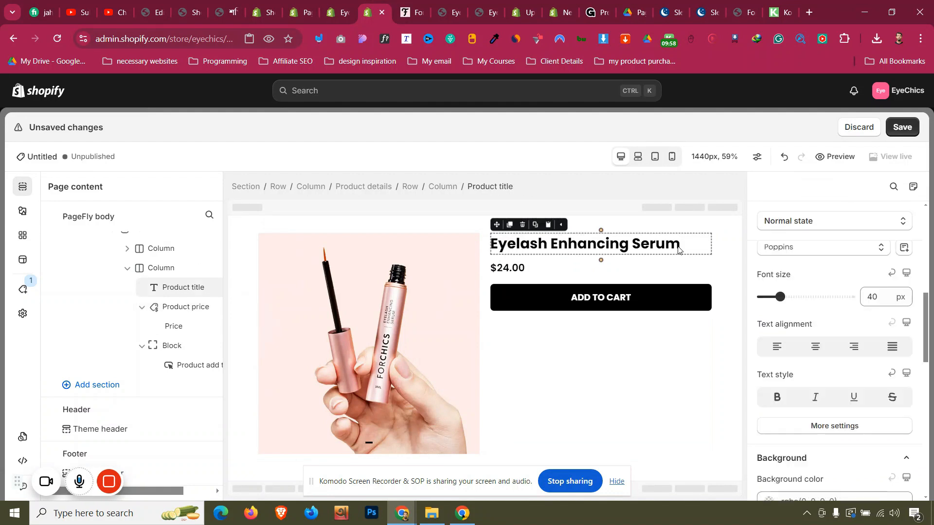
{"action": "scroll", "coordinate": [859, 337], "scroll_direction": "up", "scroll_amount": 4}
{"action": "key", "text": "Down"}
{"action": "key", "text": "Down"}
{"action": "key", "text": "Down"}
{"action": "key", "text": "Down"}
{"action": "key", "text": "Down"}
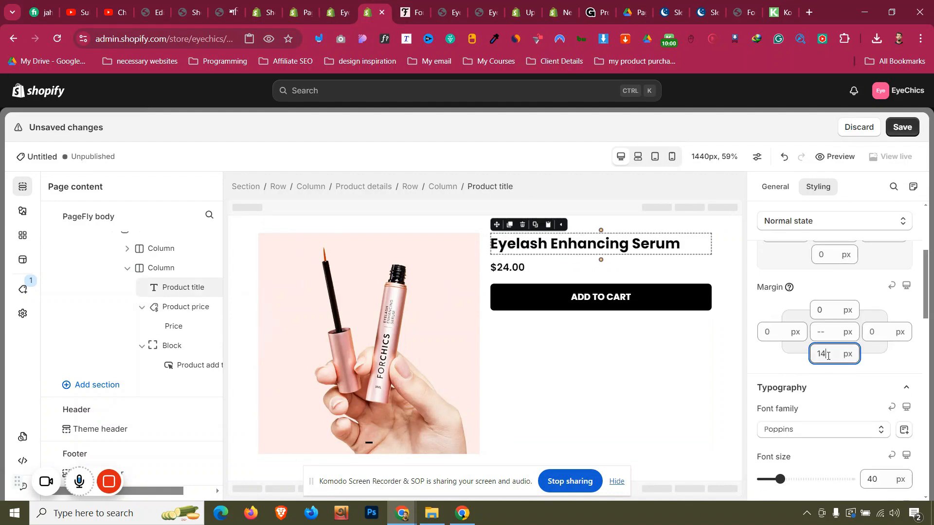
- Set the product price's lower margin to 10 px
{"action": "left_click", "coordinate": [594, 271]}
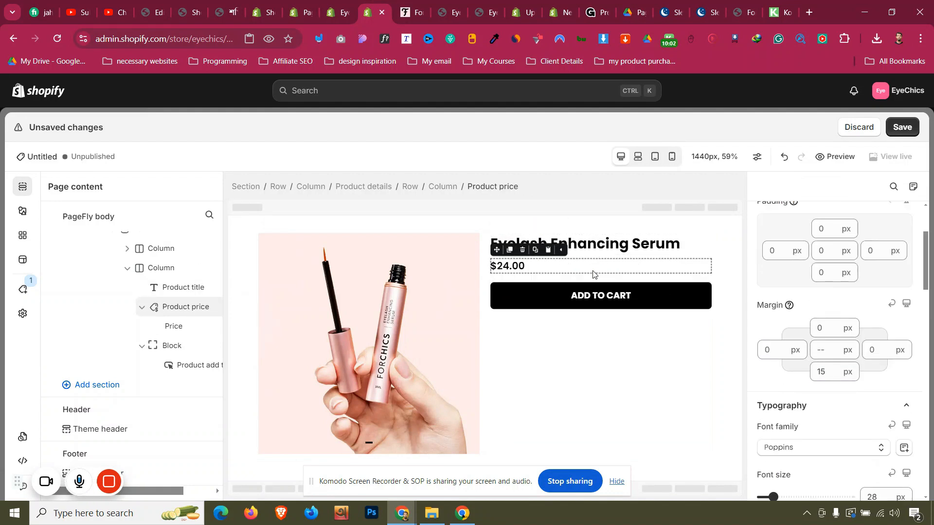
{"action": "left_click", "coordinate": [830, 368]}
{"action": "key", "text": "Down"}
{"action": "key", "text": "Down"}
{"action": "key", "text": "Down"}
{"action": "key", "text": "Down"}
{"action": "key", "text": "Down"}
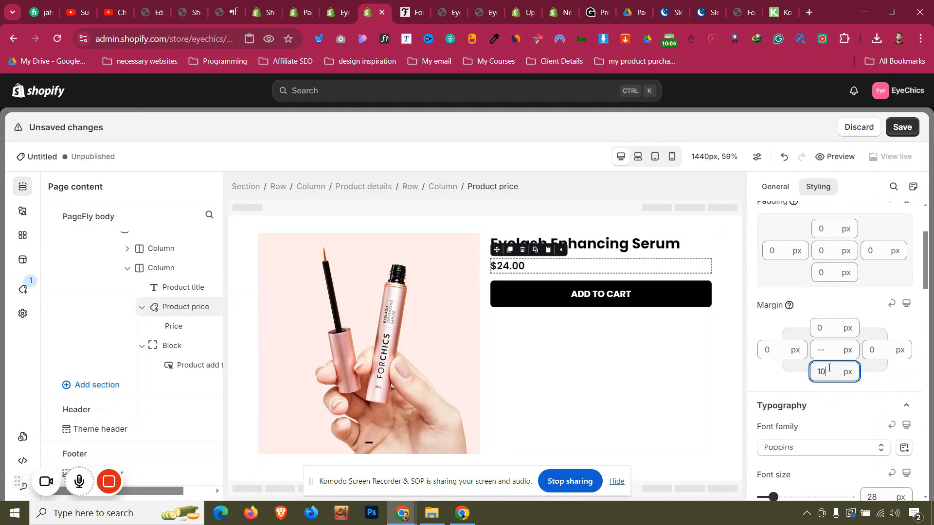
{"action": "left_click", "coordinate": [556, 362]}
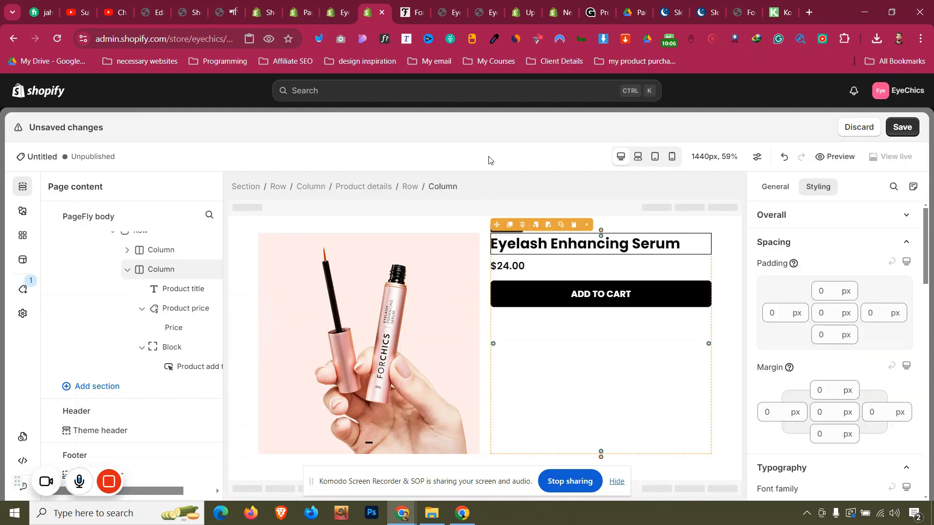
- Go to the Forchics product page and locate the payment logos below its cart button
{"action": "left_click", "coordinate": [411, 13]}
{"action": "scroll", "coordinate": [602, 306], "scroll_direction": "down", "scroll_amount": 3}
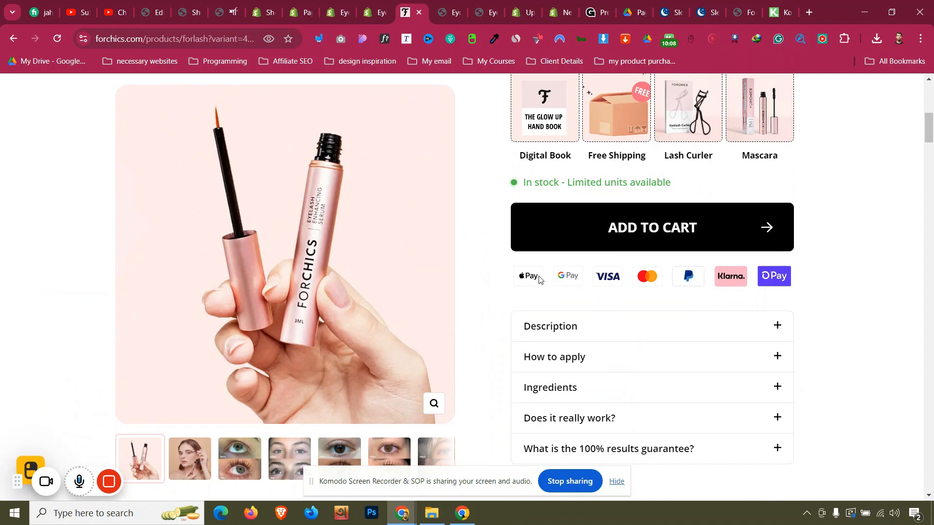
{"action": "right_click", "coordinate": [577, 281]}
{"action": "left_click", "coordinate": [626, 89]}
{"action": "left_click", "coordinate": [424, 272]}
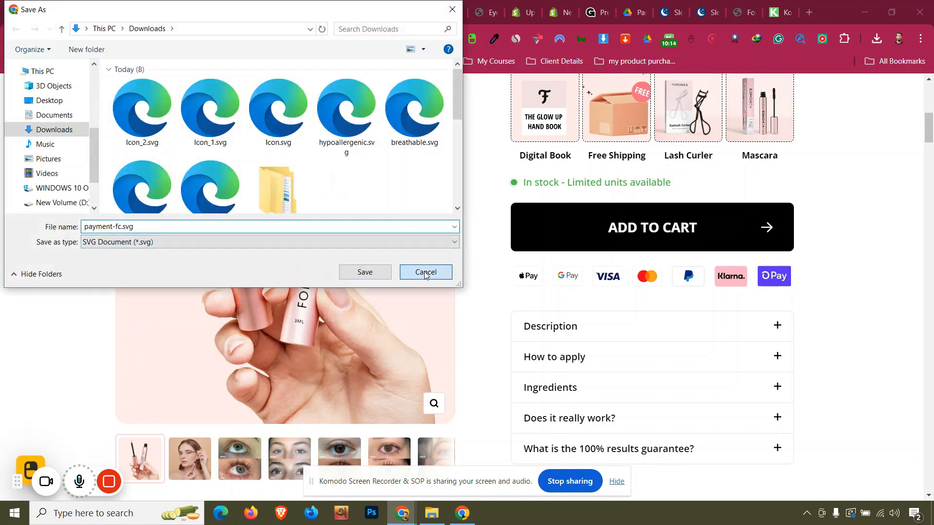
- Copy the image address of the Forchics payment logos strip
{"action": "right_click", "coordinate": [622, 284]}
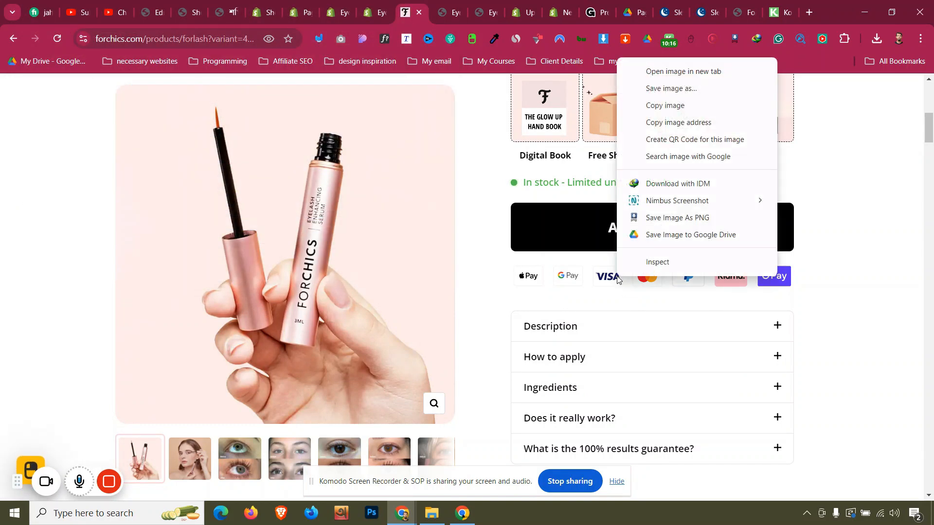
{"action": "left_click", "coordinate": [694, 124]}
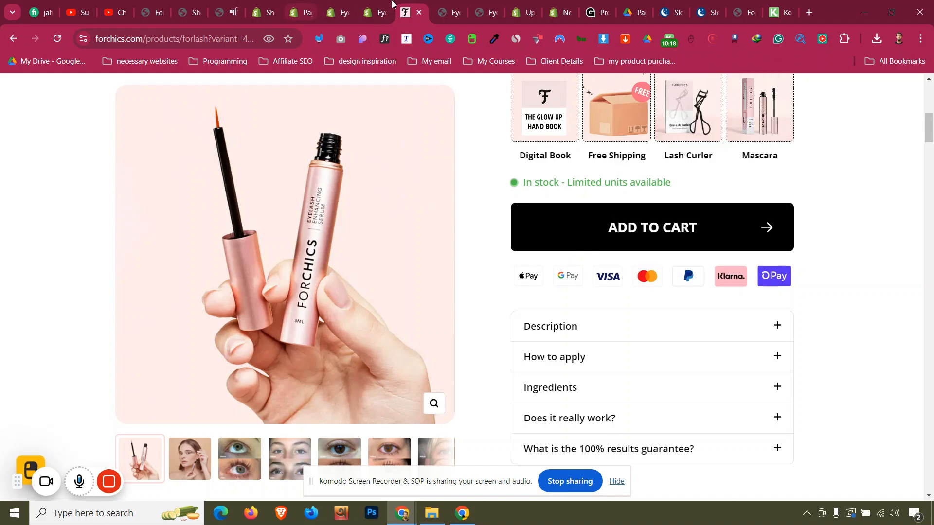
- Return to the PageFly editor and add an Image element directly below the Add To Cart button
{"action": "left_click", "coordinate": [368, 12]}
{"action": "left_click", "coordinate": [21, 211]}
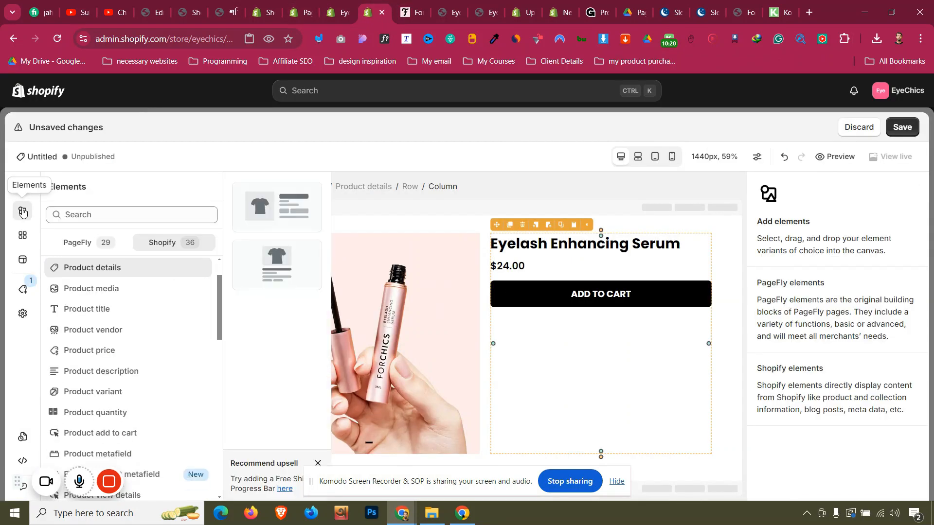
{"action": "left_click", "coordinate": [84, 247]}
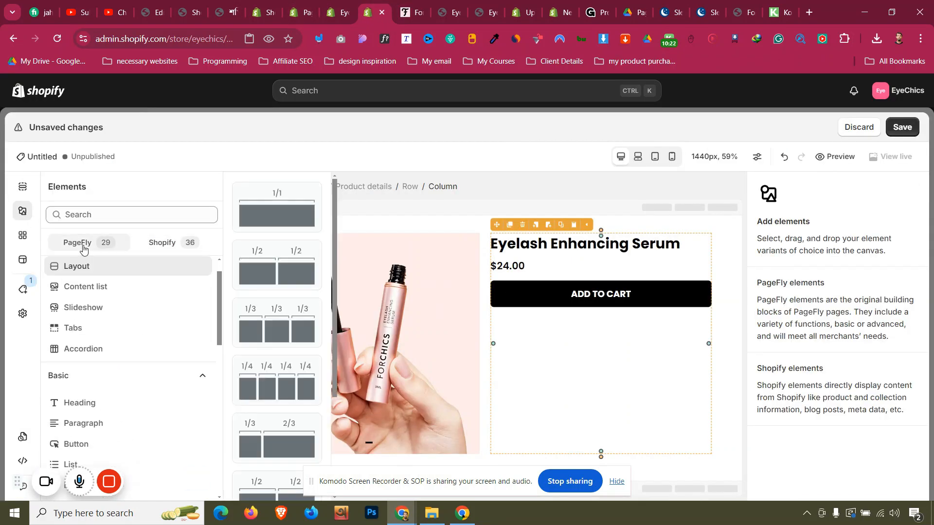
{"action": "scroll", "coordinate": [93, 314], "scroll_direction": "down", "scroll_amount": 5}
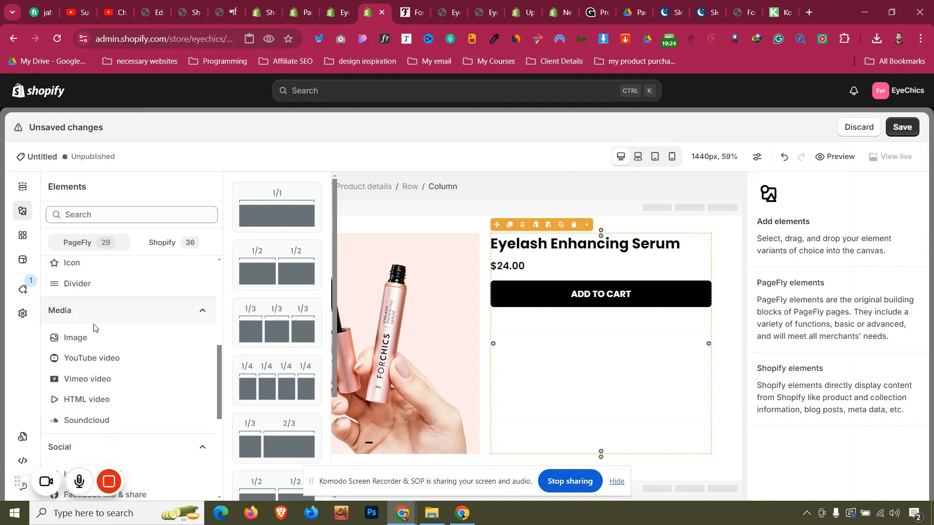
{"action": "mouse_move", "coordinate": [110, 334]}
{"action": "left_click_drag", "start_coordinate": [292, 215], "coordinate": [643, 313]}
- Add the payment-fc.svg logos from the copied URL and apply them as the new Image element's source
{"action": "left_click", "coordinate": [776, 186]}
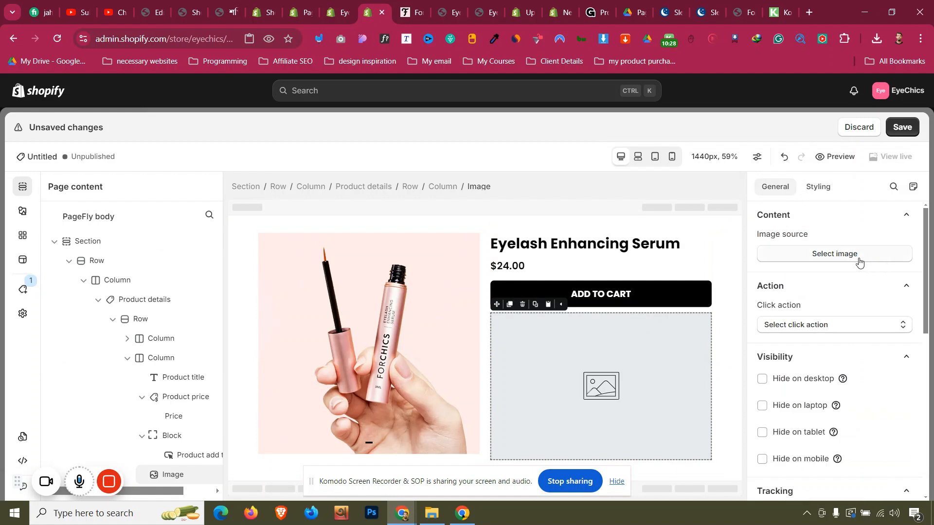
{"action": "left_click", "coordinate": [858, 261]}
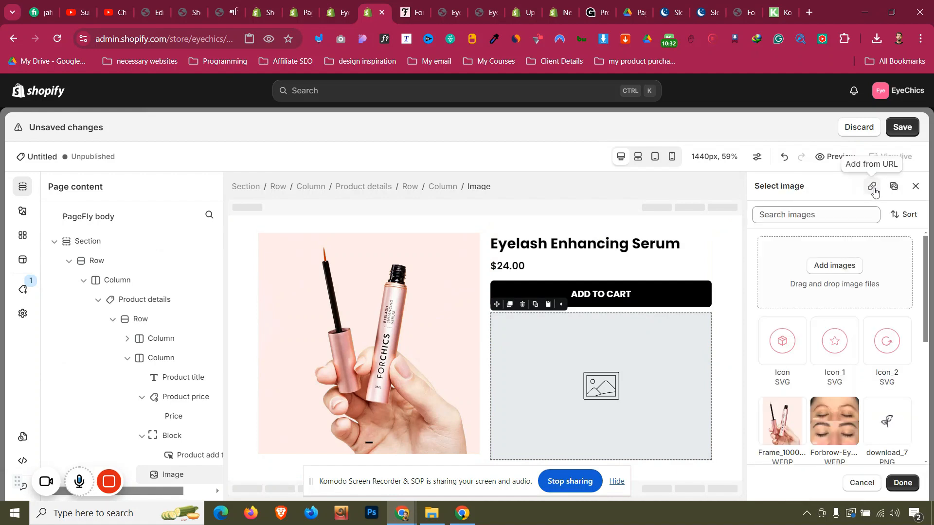
{"action": "left_click", "coordinate": [873, 189]}
{"action": "left_click", "coordinate": [798, 251]}
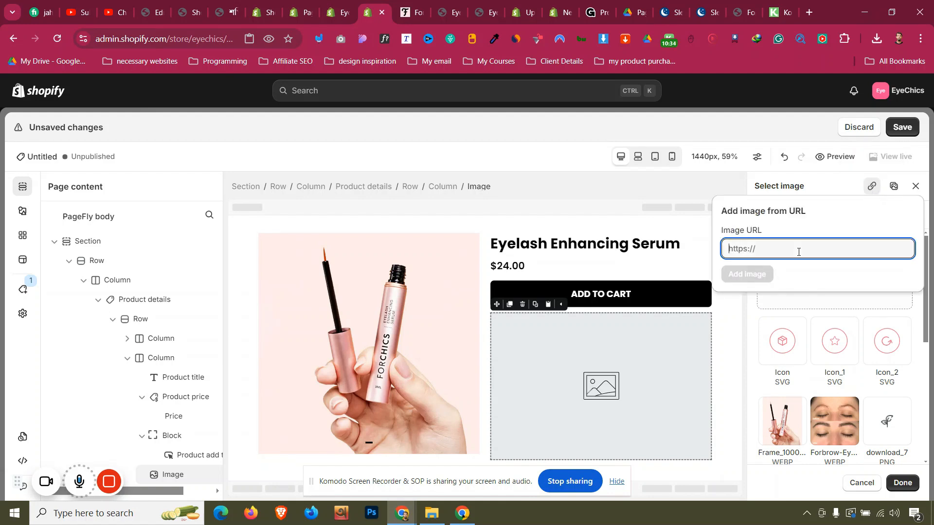
{"action": "key", "text": "ctrl+v"}
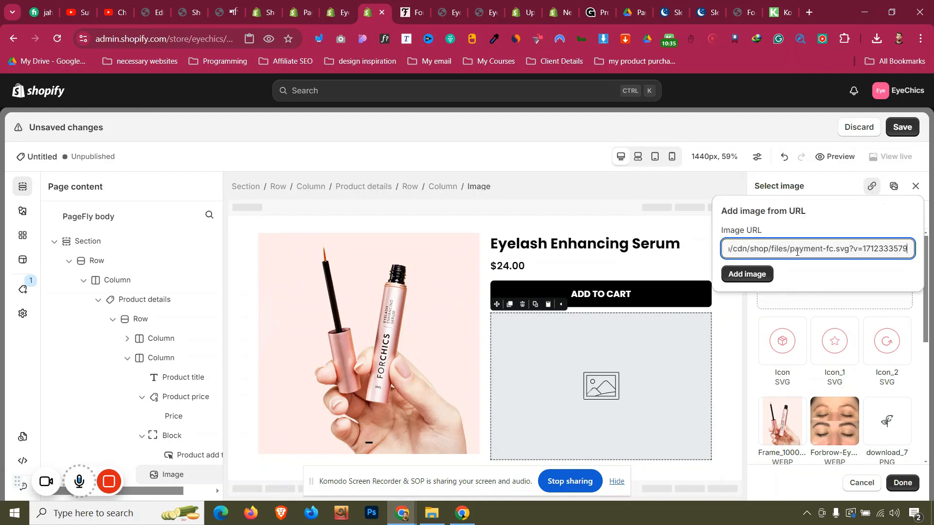
{"action": "left_click", "coordinate": [772, 275]}
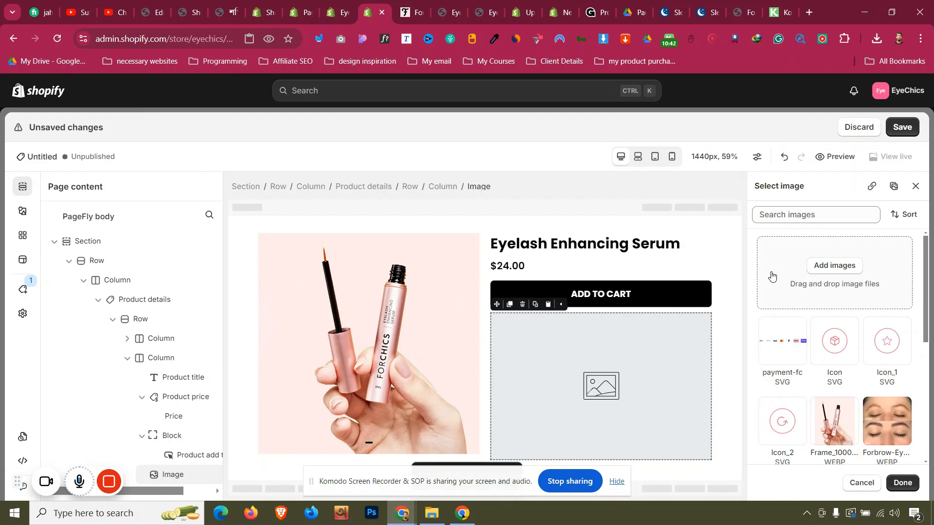
{"action": "left_click", "coordinate": [803, 335]}
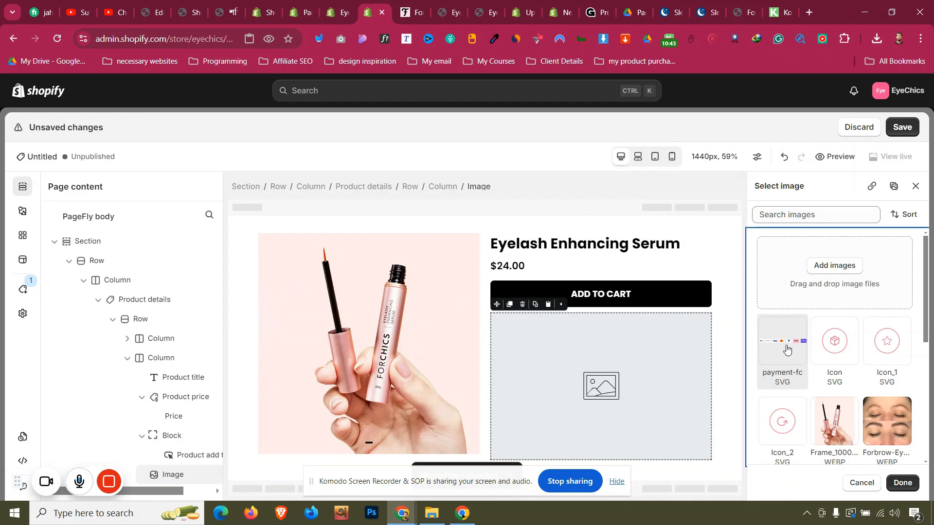
{"action": "left_click", "coordinate": [903, 483]}
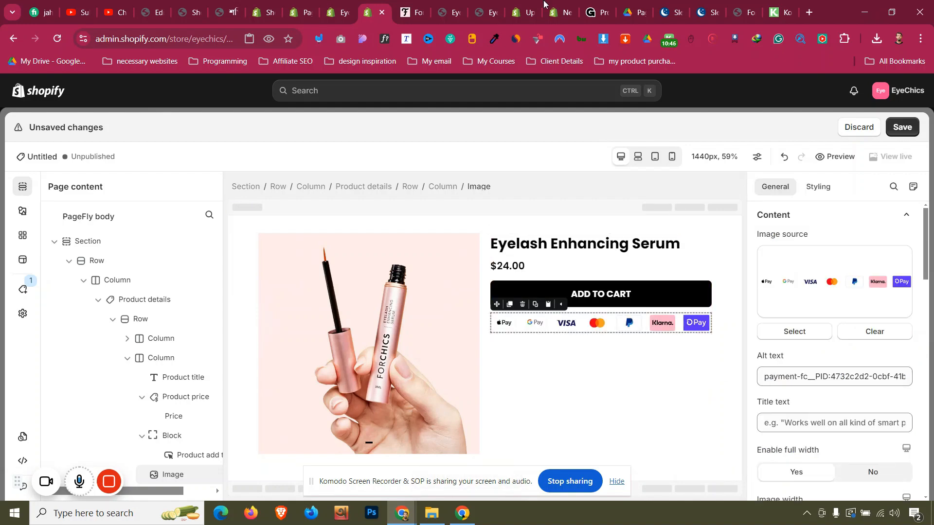
- Check the accordion on the Forchics product page, then add the first Accordion variant directly below the payment logos image in the PageFly editor
{"action": "left_click", "coordinate": [411, 6]}
{"action": "scroll", "coordinate": [596, 327], "scroll_direction": "down", "scroll_amount": 3}
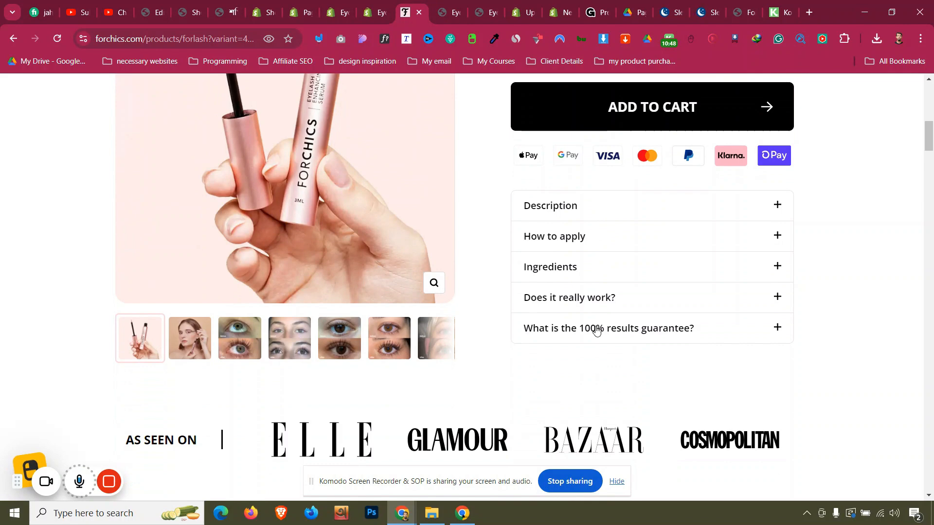
{"action": "left_click", "coordinate": [604, 220]}
{"action": "left_click", "coordinate": [604, 217]}
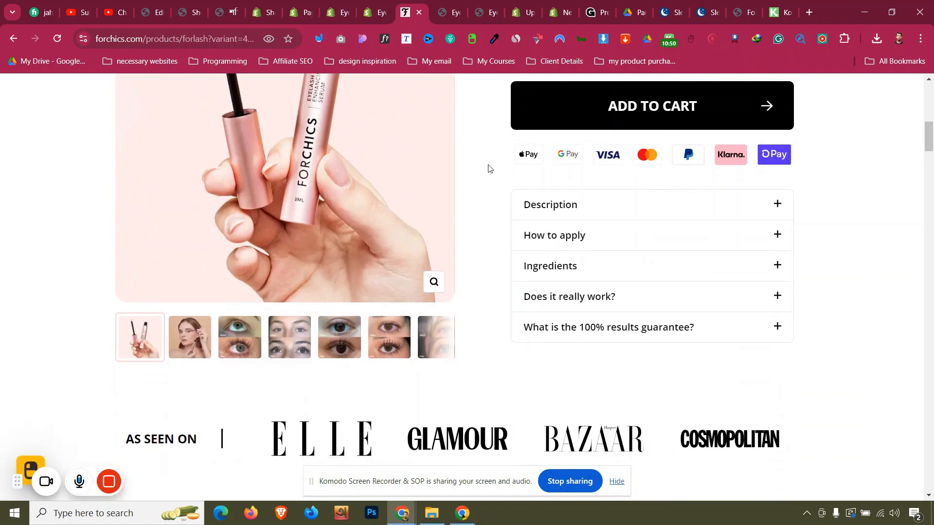
{"action": "left_click", "coordinate": [376, 12]}
{"action": "left_click", "coordinate": [22, 212]}
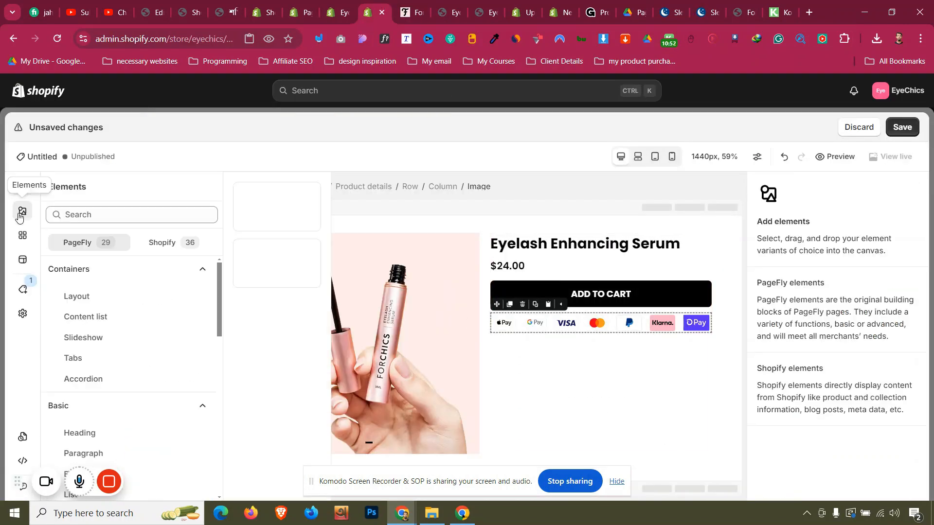
{"action": "scroll", "coordinate": [135, 308], "scroll_direction": "down", "scroll_amount": 6}
{"action": "scroll", "coordinate": [132, 311], "scroll_direction": "up", "scroll_amount": 6}
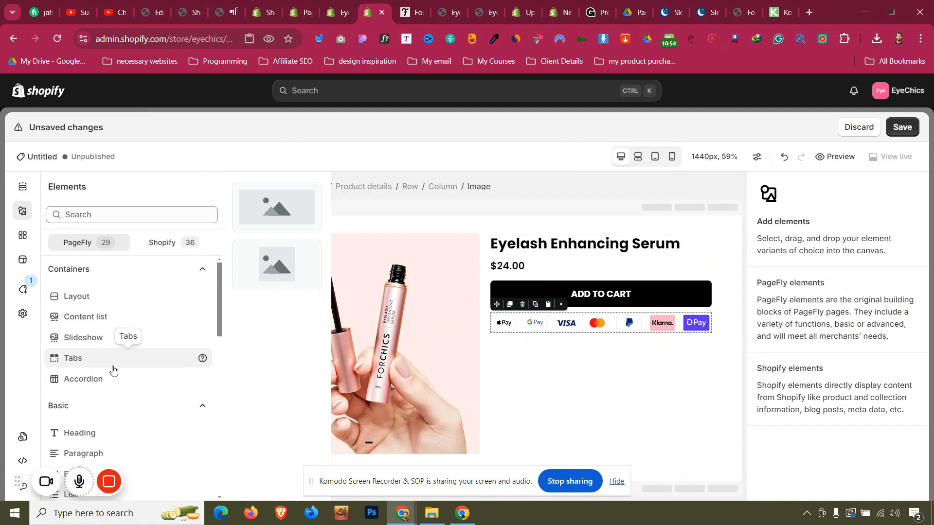
{"action": "scroll", "coordinate": [117, 368], "scroll_direction": "down", "scroll_amount": 3}
{"action": "mouse_move", "coordinate": [117, 369]}
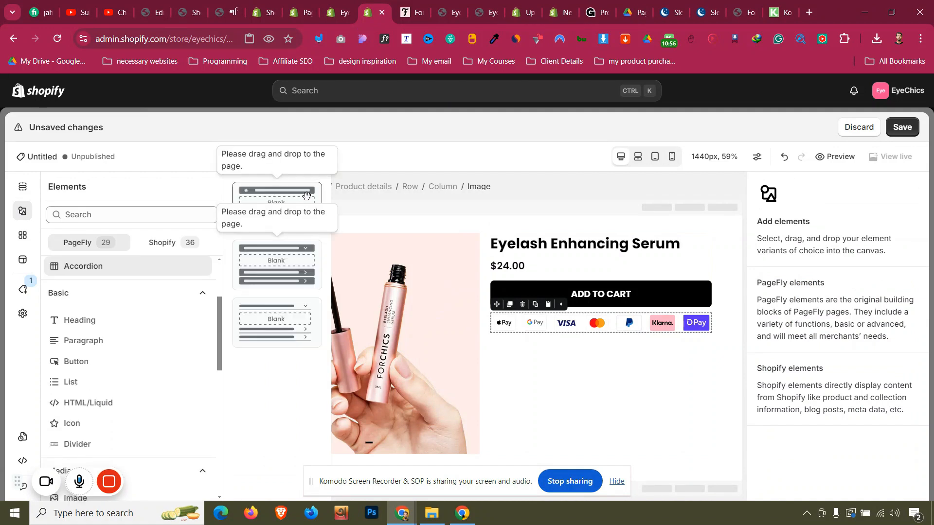
{"action": "left_click_drag", "start_coordinate": [305, 195], "coordinate": [603, 344]}
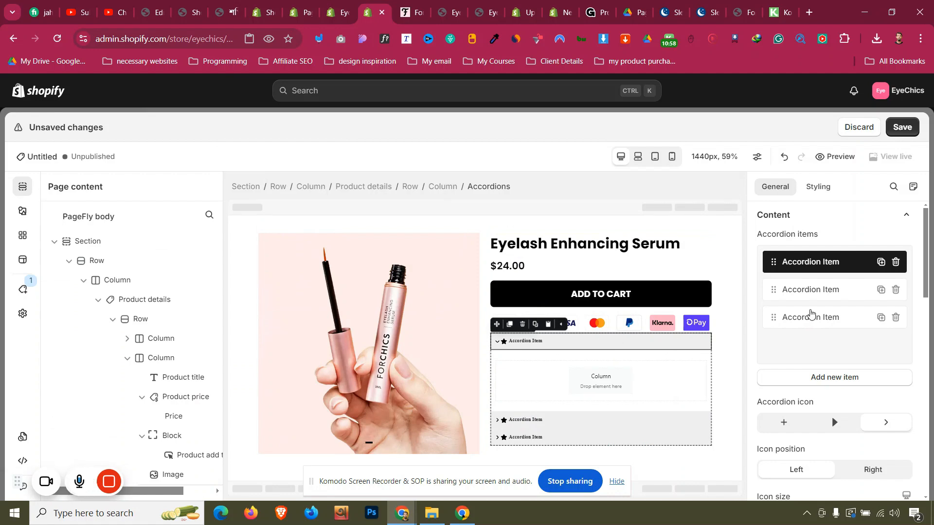
- Set the accordion's top margin to 15 px and compare it with the Forchics page
{"action": "left_click", "coordinate": [816, 188]}
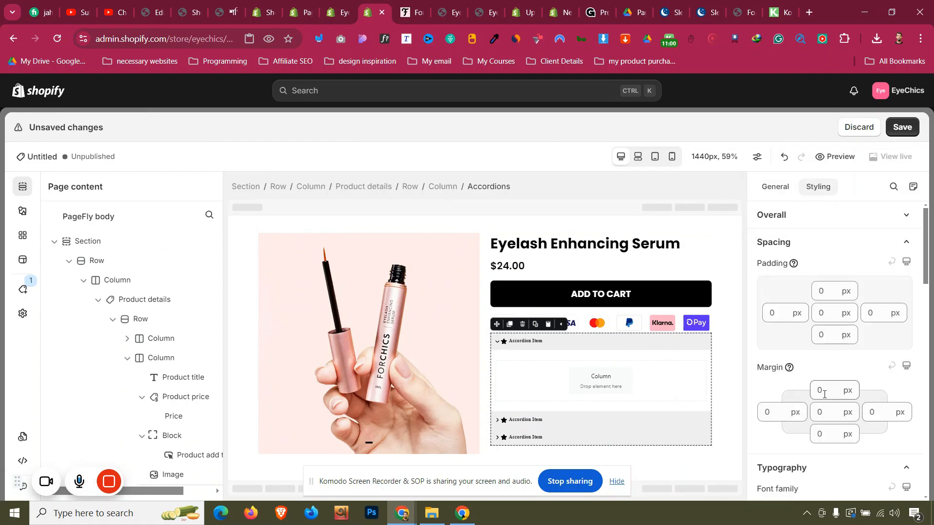
{"action": "left_click", "coordinate": [824, 391]}
{"action": "type", "text": "15"}
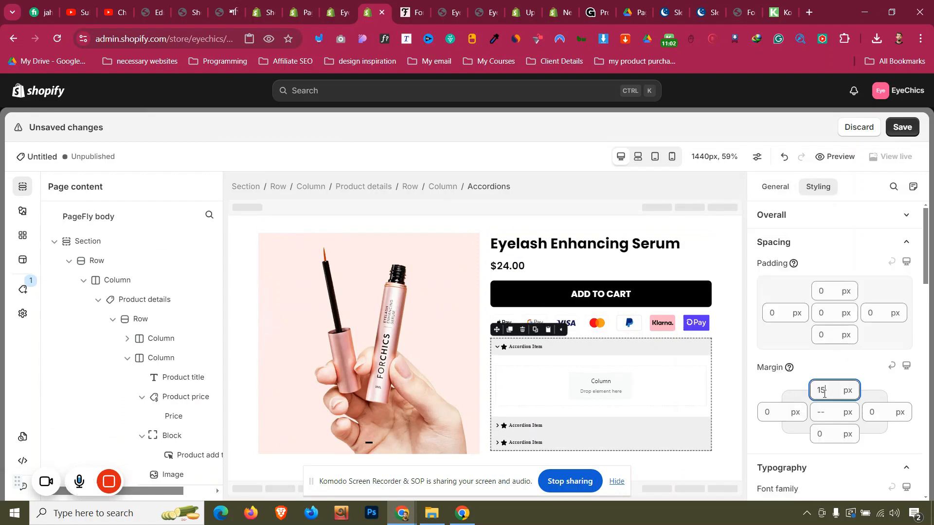
{"action": "left_click", "coordinate": [425, 4]}
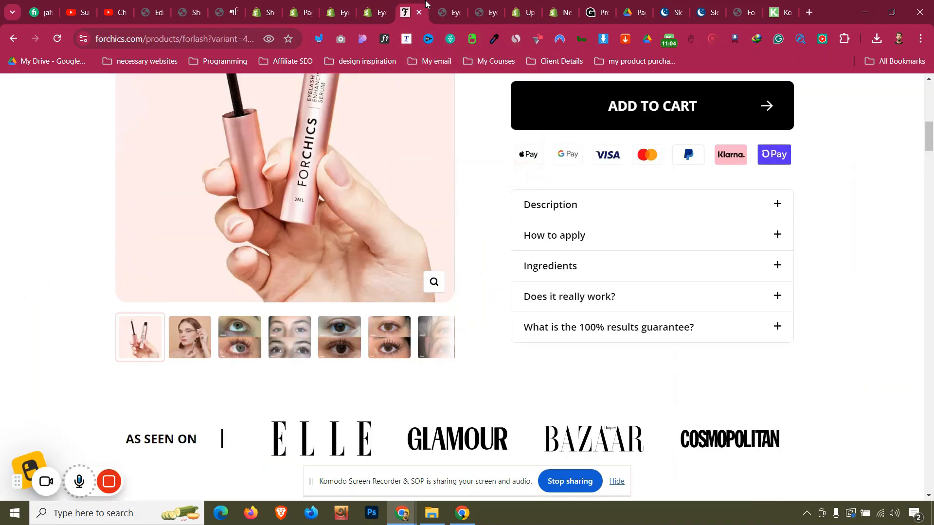
{"action": "left_click", "coordinate": [374, 6]}
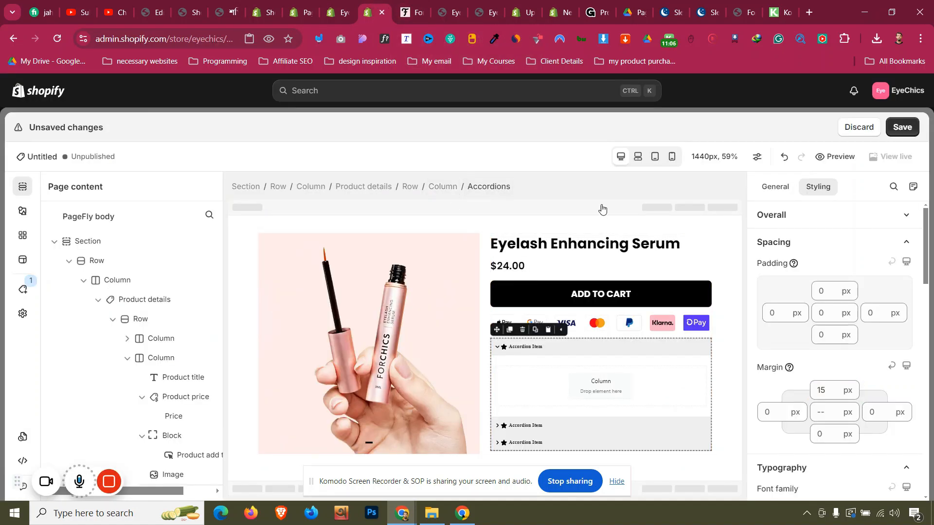
- Set the accordion's icon position to Right
{"action": "left_click", "coordinate": [775, 188]}
{"action": "scroll", "coordinate": [870, 360], "scroll_direction": "down", "scroll_amount": 4}
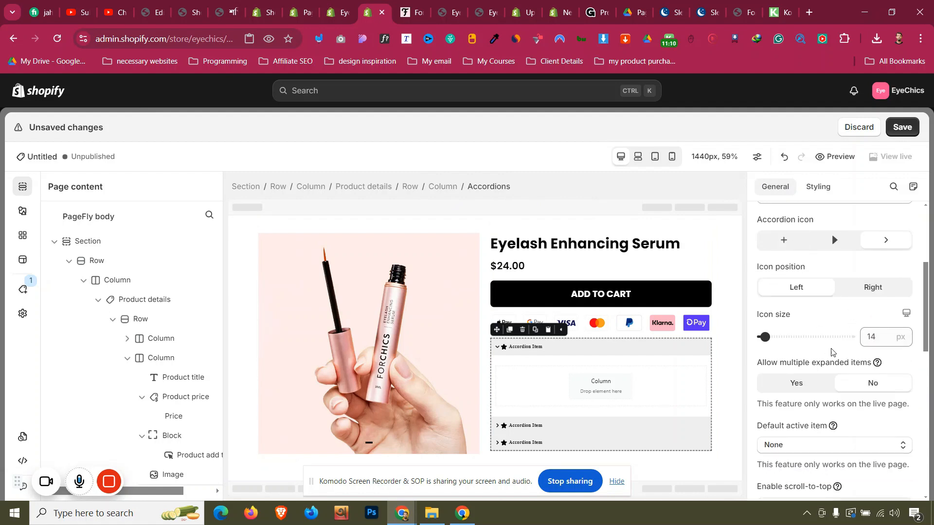
{"action": "left_click", "coordinate": [873, 289]}
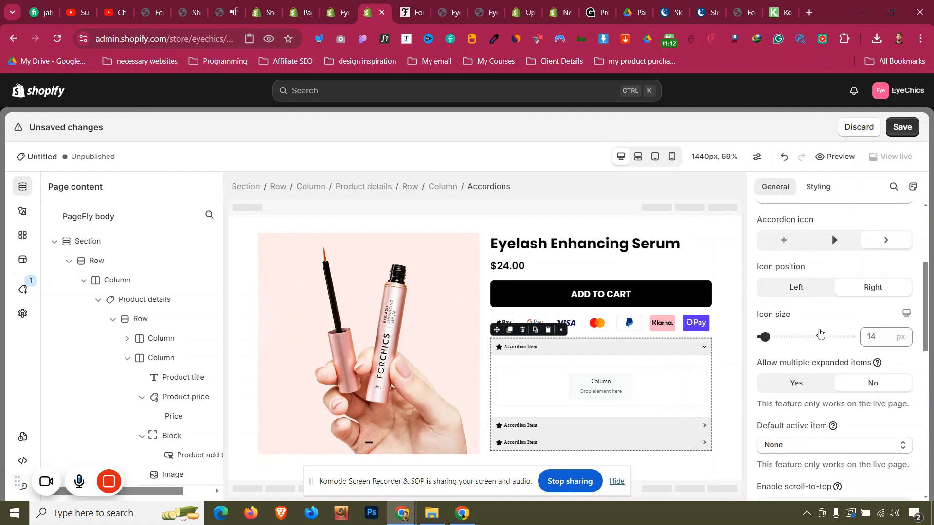
{"action": "scroll", "coordinate": [837, 331], "scroll_direction": "up", "scroll_amount": 4}
{"action": "scroll", "coordinate": [827, 325], "scroll_direction": "down", "scroll_amount": 6}
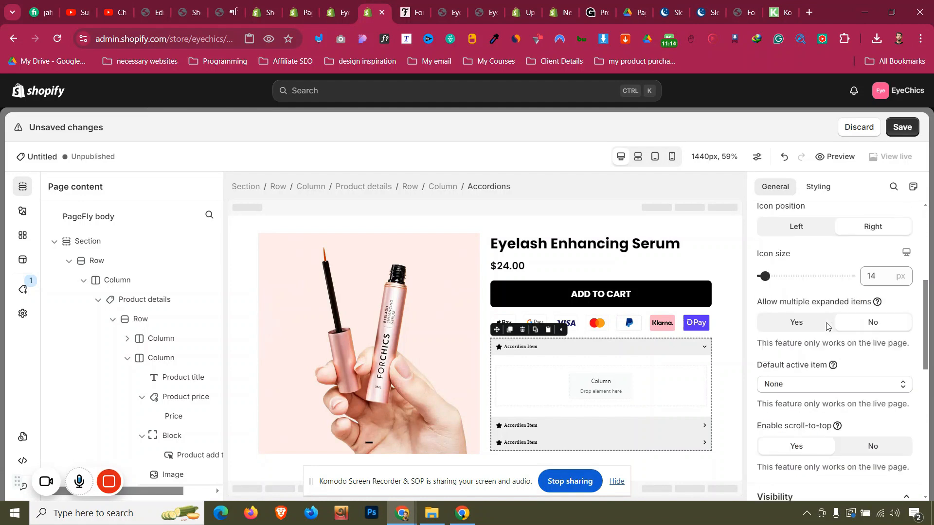
{"action": "scroll", "coordinate": [828, 327], "scroll_direction": "down", "scroll_amount": 1}
{"action": "scroll", "coordinate": [828, 327], "scroll_direction": "up", "scroll_amount": 1}
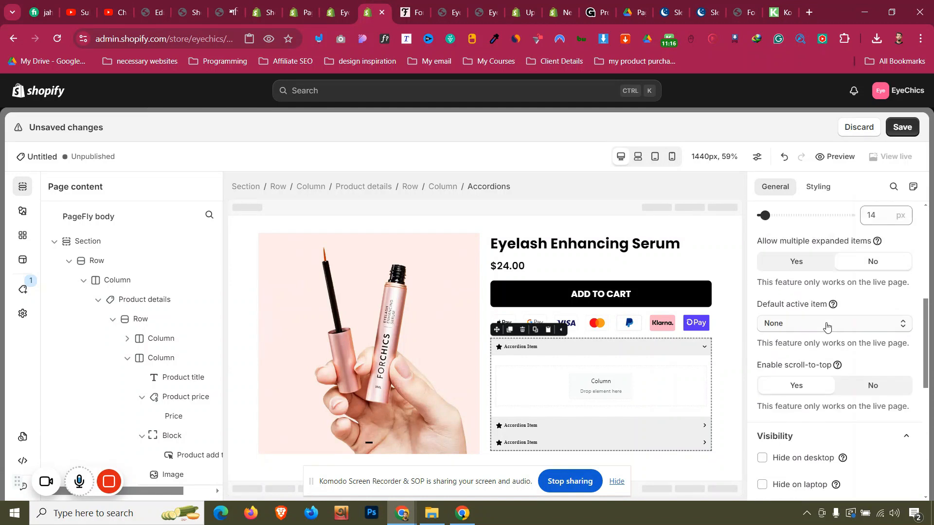
{"action": "scroll", "coordinate": [827, 326], "scroll_direction": "up", "scroll_amount": 2}
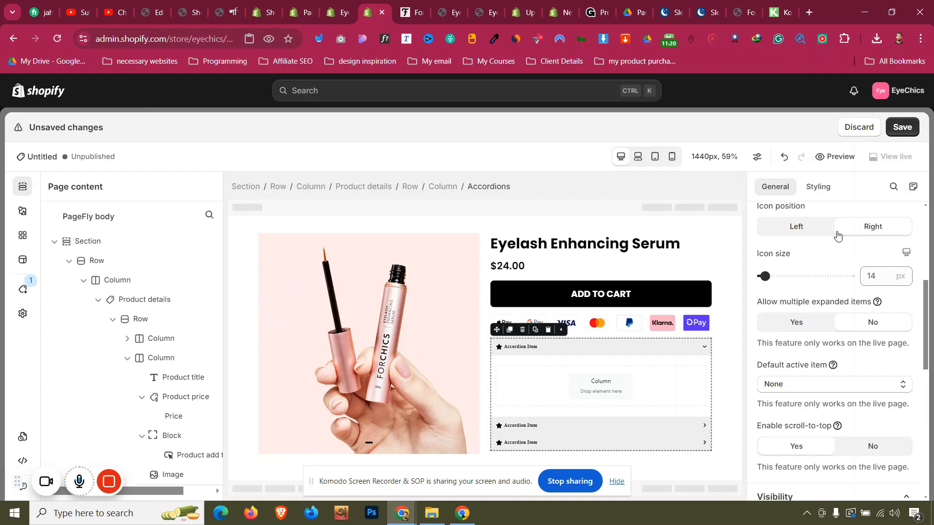
{"action": "left_click", "coordinate": [798, 227]}
{"action": "left_click", "coordinate": [870, 227]}
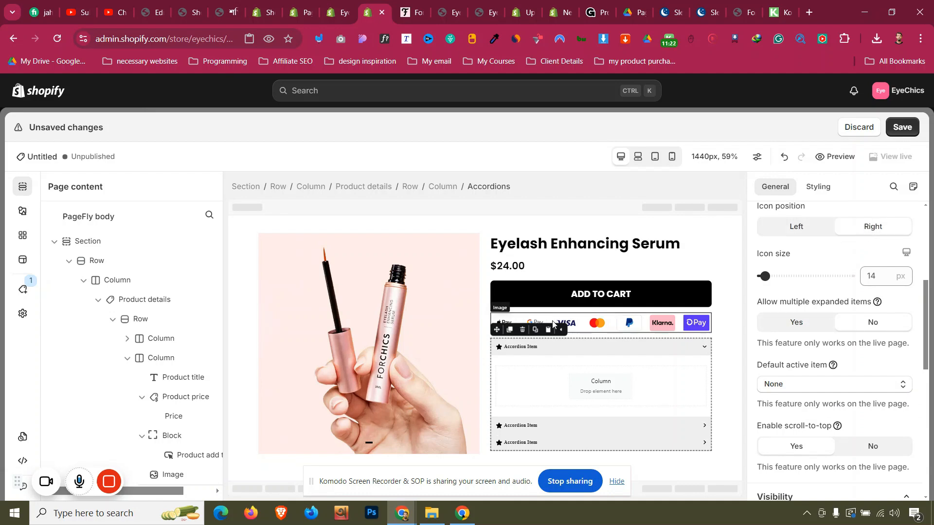
- Turn off the star icon in the first accordion item's header
{"action": "left_click", "coordinate": [516, 348]}
{"action": "scroll", "coordinate": [878, 348], "scroll_direction": "down", "scroll_amount": 10}
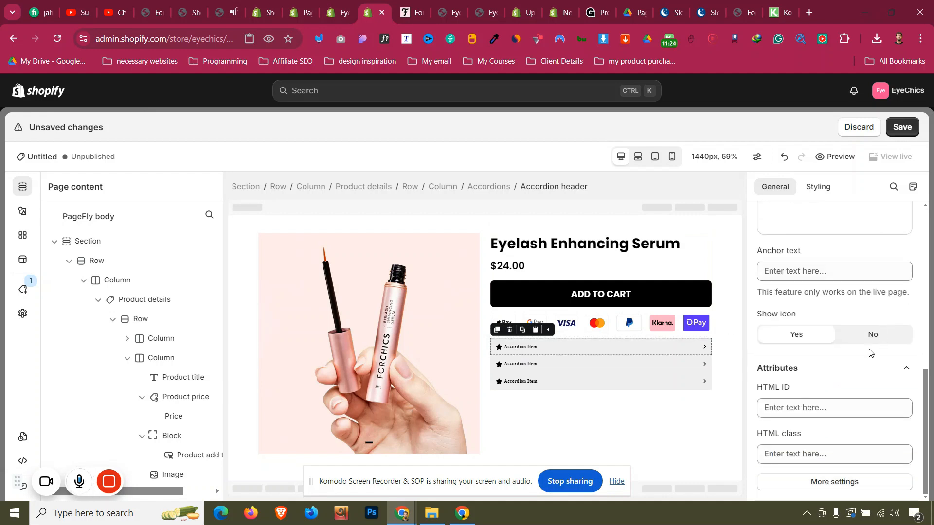
{"action": "left_click", "coordinate": [855, 339]}
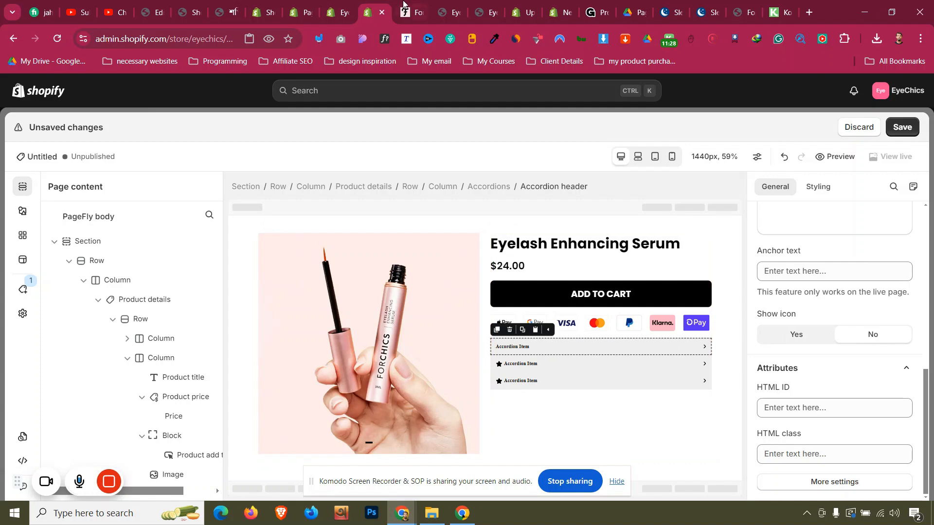
- Check the expand icons on the Forchics accordion and change the PageFly accordion's icon to the plus sign
{"action": "left_click", "coordinate": [403, 5]}
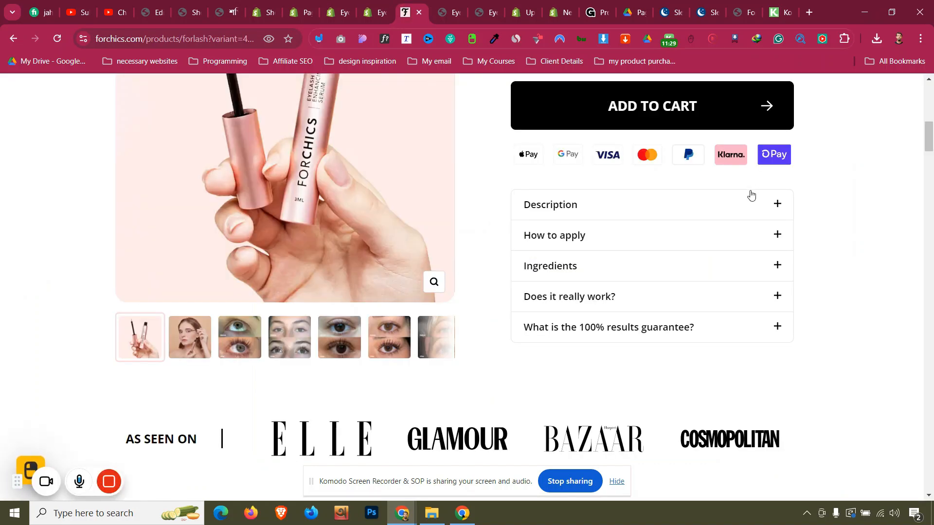
{"action": "left_click", "coordinate": [753, 201]}
{"action": "left_click", "coordinate": [738, 197]}
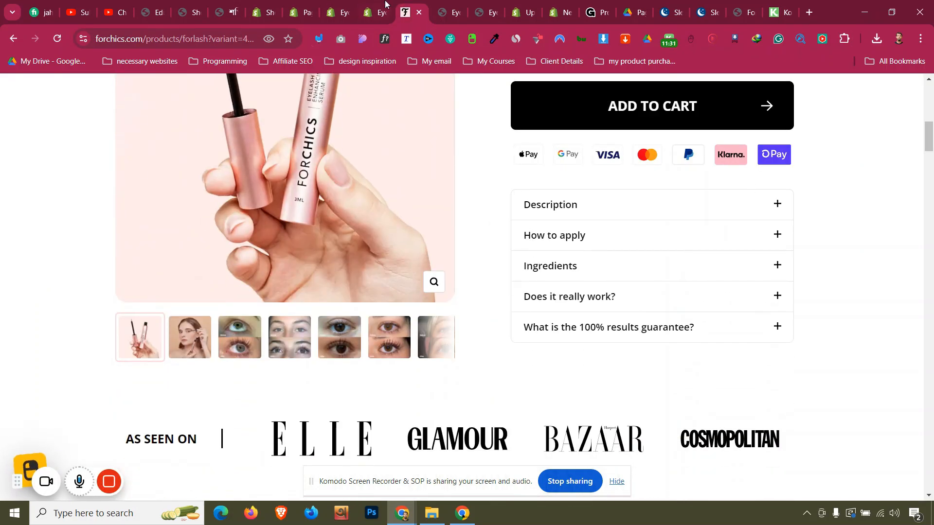
{"action": "left_click", "coordinate": [385, 5]}
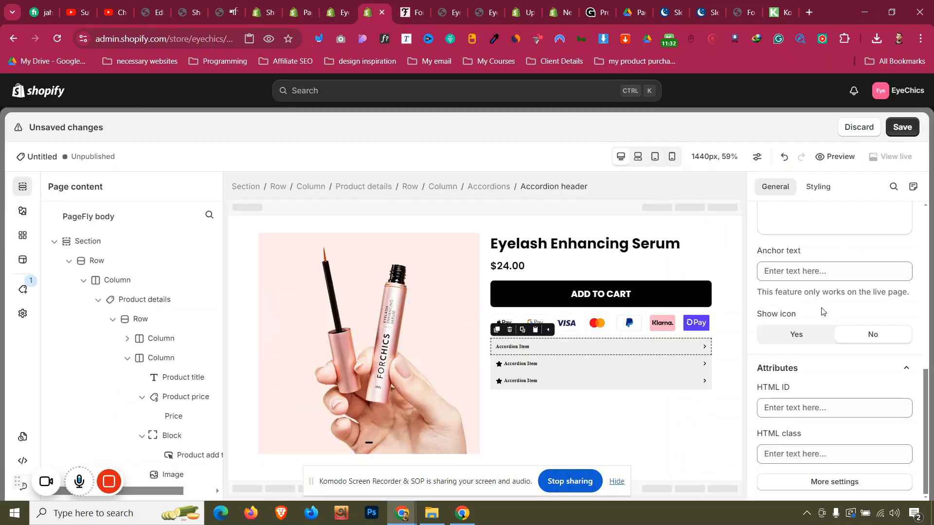
{"action": "scroll", "coordinate": [819, 301], "scroll_direction": "up", "scroll_amount": 3}
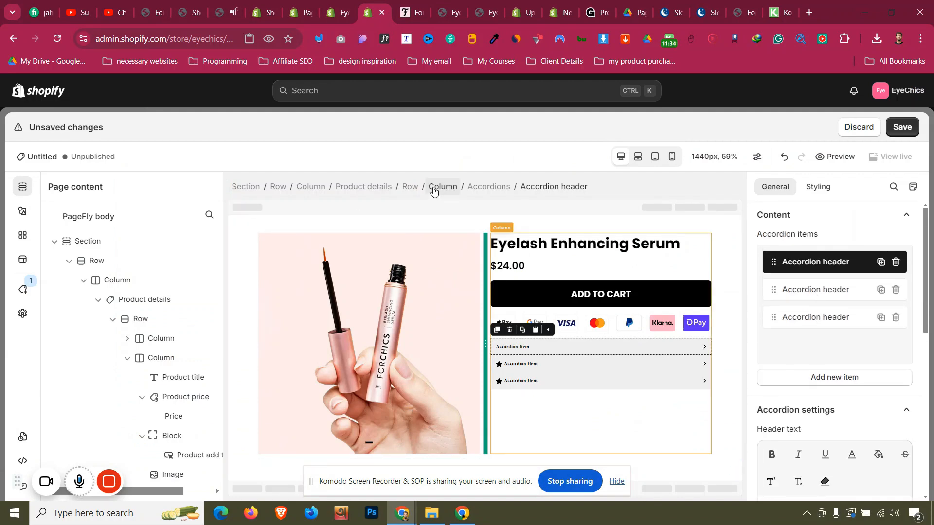
{"action": "left_click", "coordinate": [489, 186]}
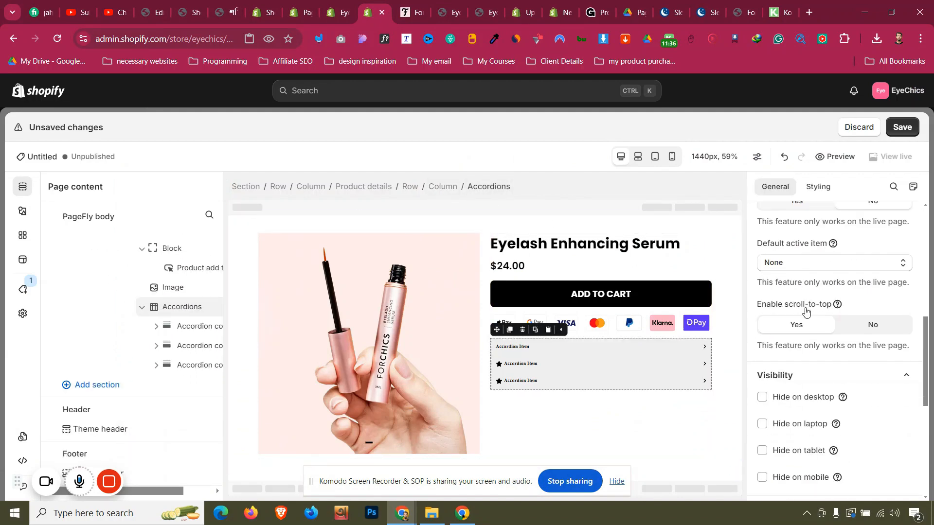
{"action": "scroll", "coordinate": [806, 311], "scroll_direction": "down", "scroll_amount": 2}
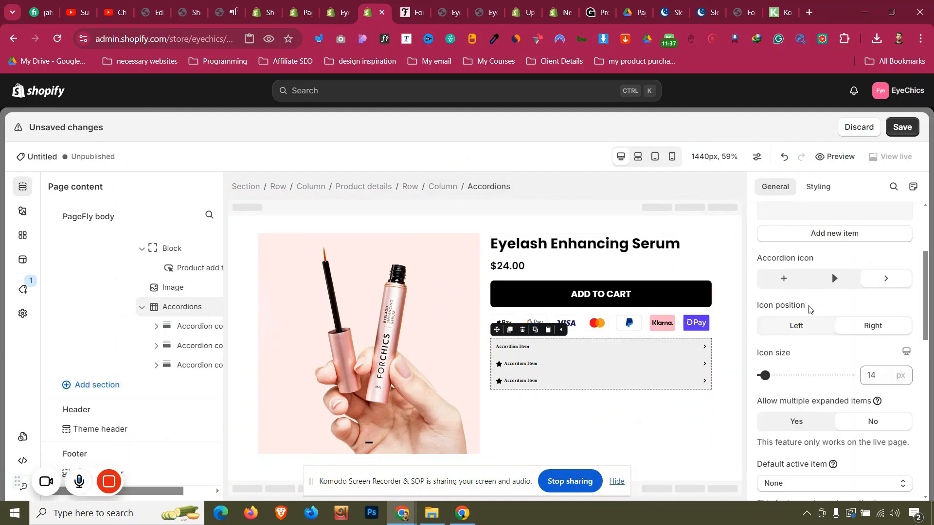
{"action": "scroll", "coordinate": [809, 306], "scroll_direction": "up", "scroll_amount": 1}
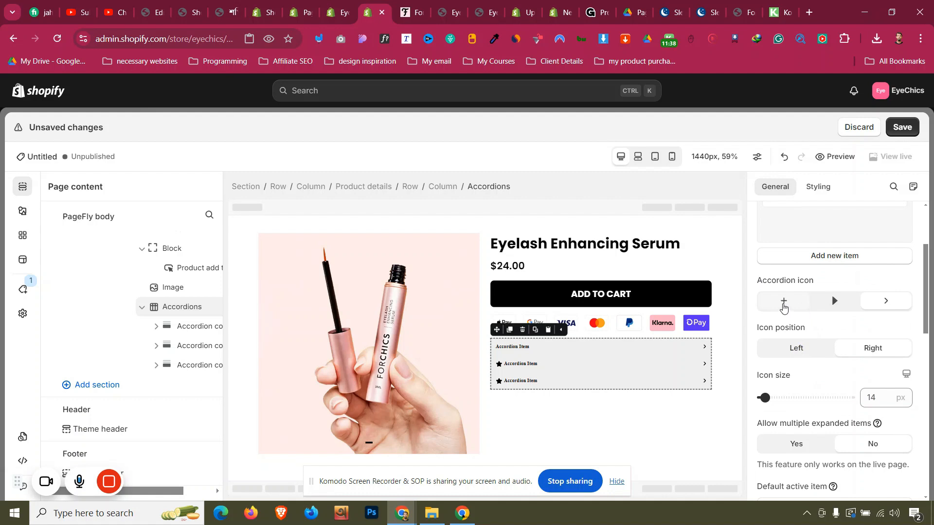
{"action": "left_click", "coordinate": [795, 305]}
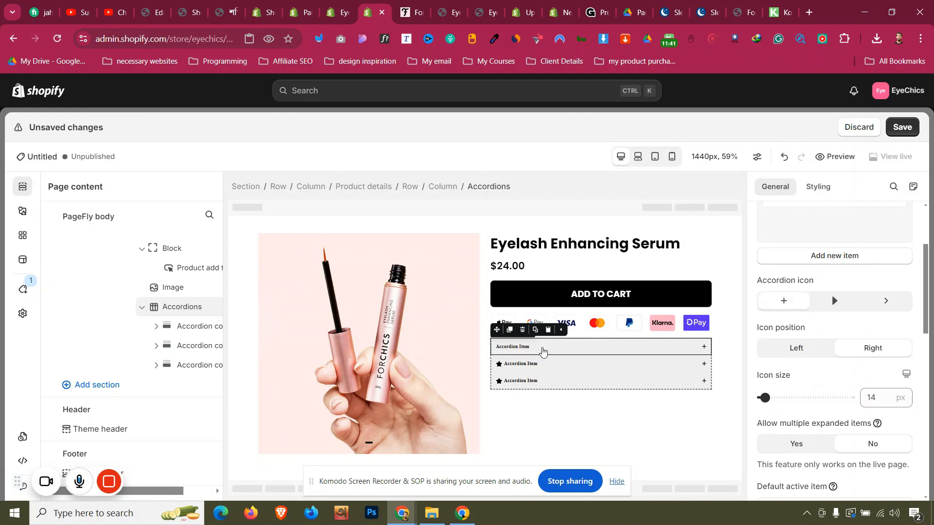
- Style the accordion header text in Poppins with a 16 px font size and Semi Bold weight
{"action": "left_click", "coordinate": [542, 349]}
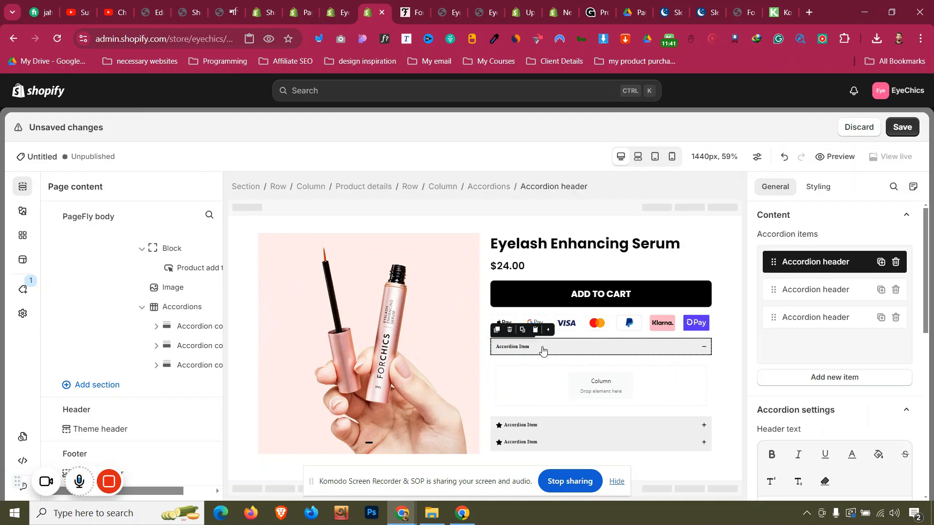
{"action": "left_click", "coordinate": [829, 196]}
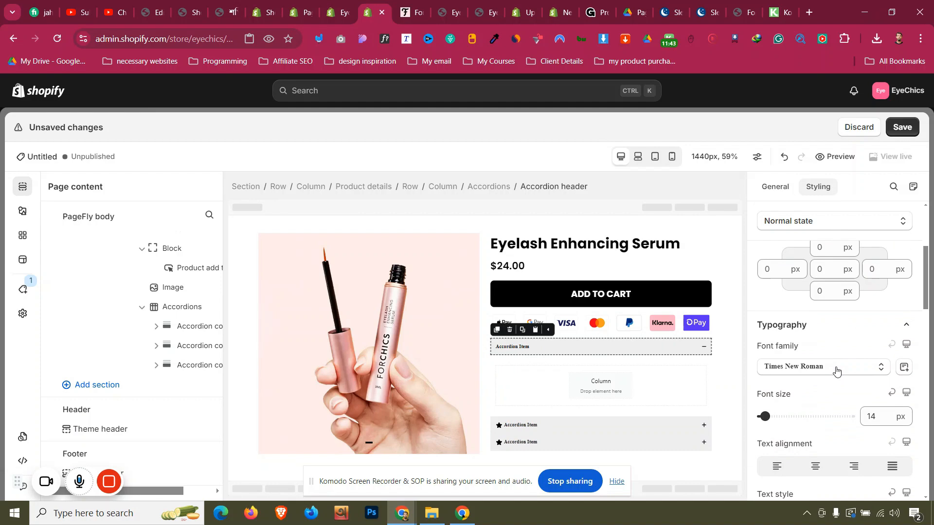
{"action": "scroll", "coordinate": [833, 358], "scroll_direction": "down", "scroll_amount": 1}
{"action": "left_click", "coordinate": [823, 307]}
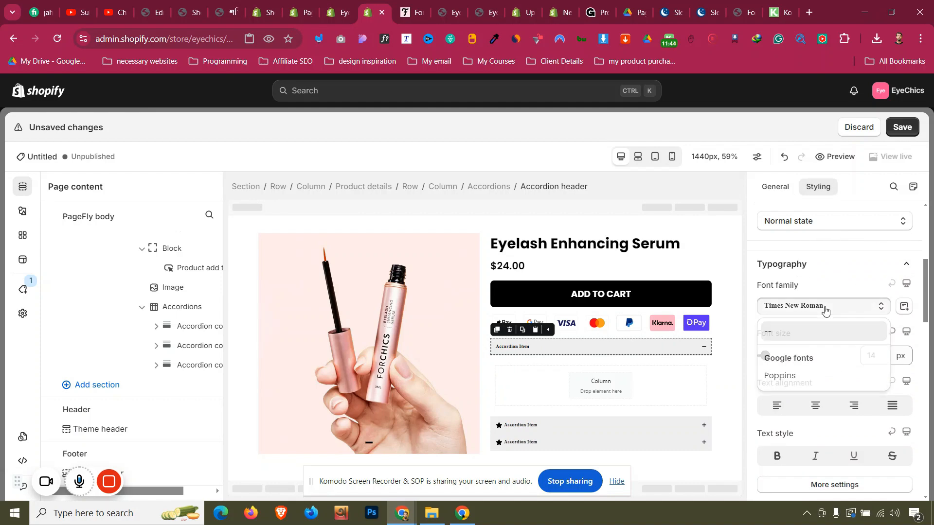
{"action": "left_click", "coordinate": [809, 379]}
{"action": "left_click", "coordinate": [406, 4]}
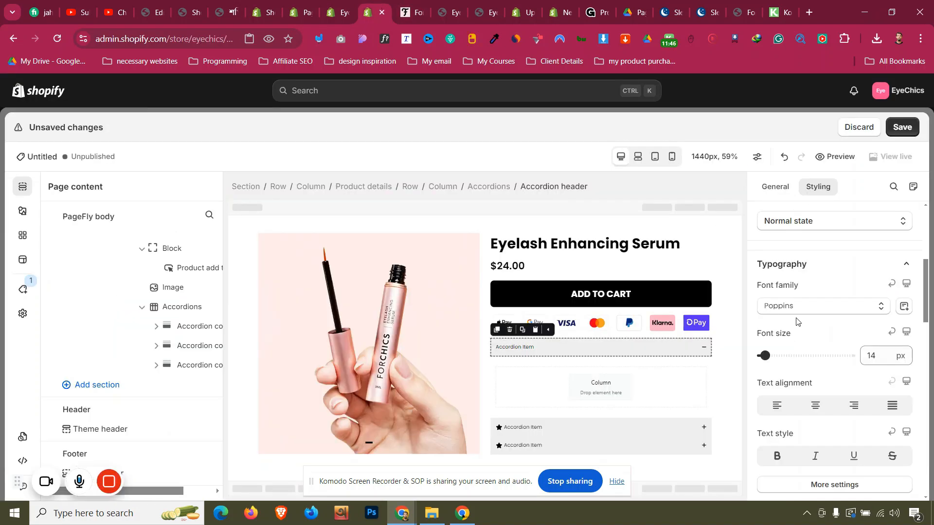
{"action": "key", "text": "Up"}
{"action": "key", "text": "Up"}
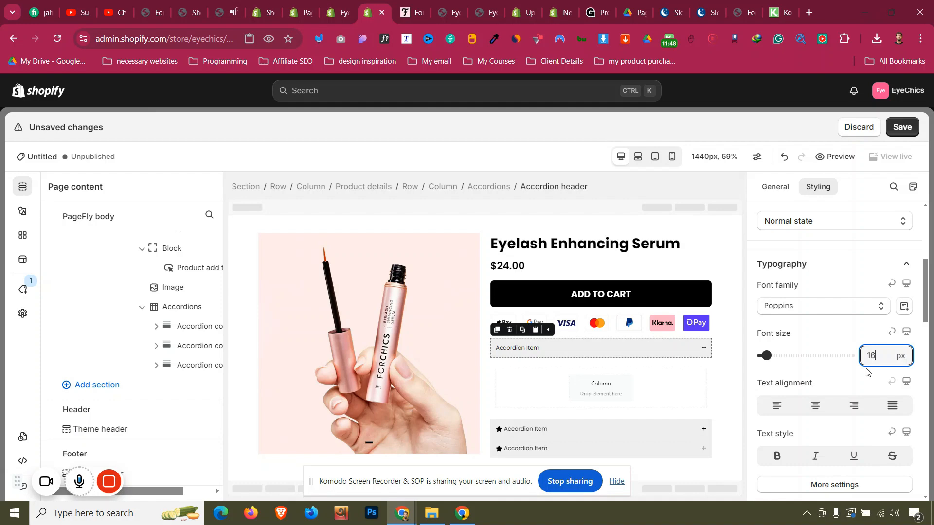
{"action": "left_click", "coordinate": [854, 485]}
{"action": "left_click", "coordinate": [802, 306]}
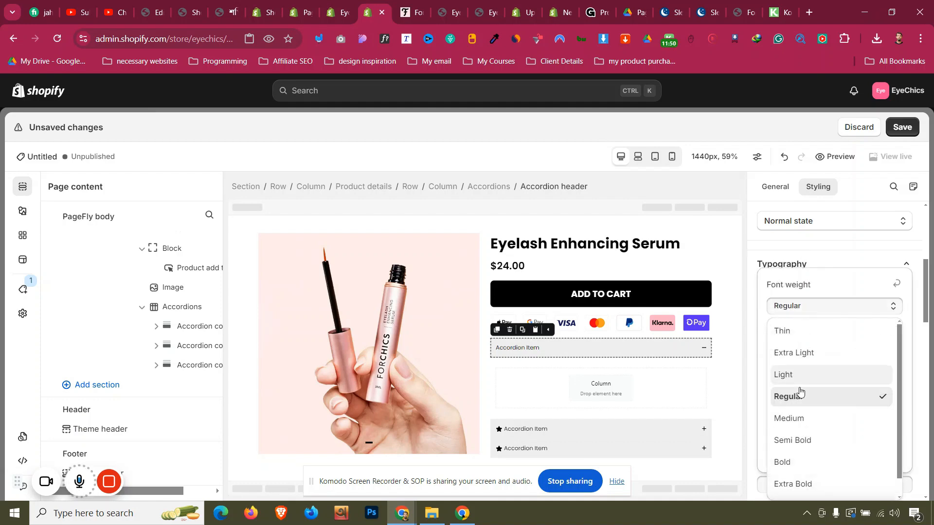
{"action": "left_click", "coordinate": [805, 439]}
- Copy the "Description" accordion heading from the Forchics product page
{"action": "left_click", "coordinate": [448, 4]}
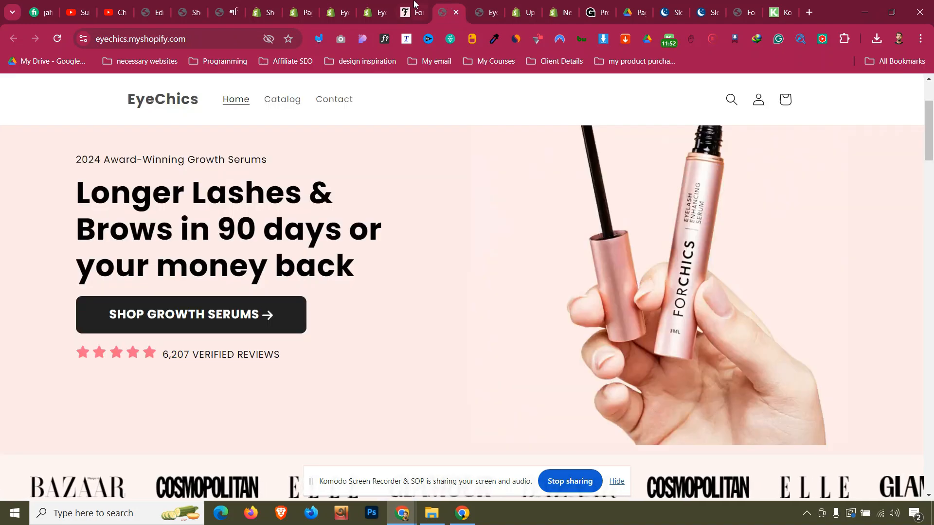
{"action": "left_click", "coordinate": [413, 13]}
{"action": "left_click_drag", "start_coordinate": [492, 213], "coordinate": [606, 212]}
{"action": "right_click", "coordinate": [556, 205]}
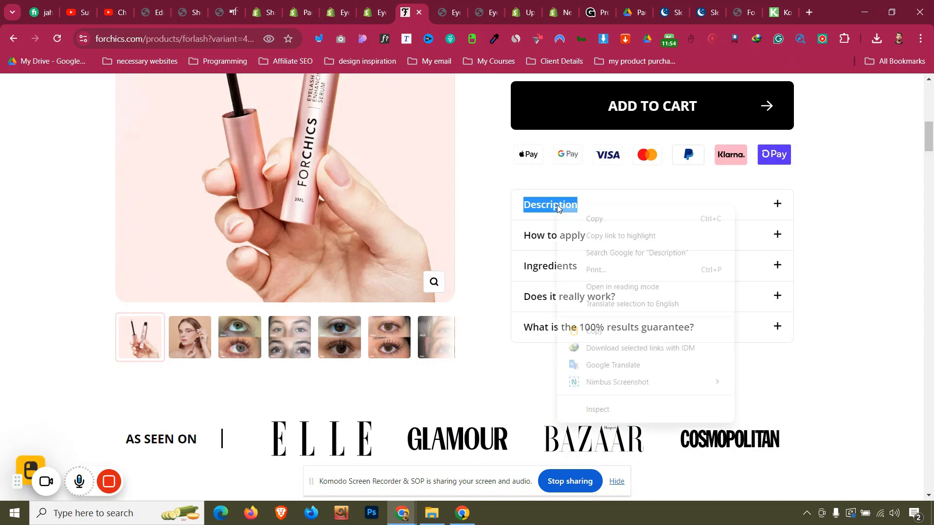
{"action": "left_click", "coordinate": [595, 218]}
- Switch back to the PageFly editor and replace the first accordion item's header text with the copied "Description"
{"action": "left_click", "coordinate": [378, 13]}
{"action": "left_click", "coordinate": [552, 356]}
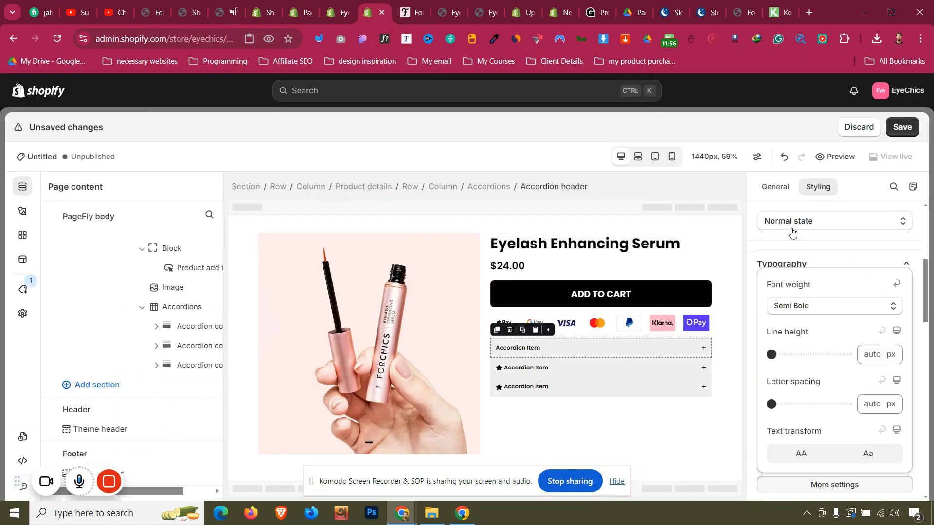
{"action": "left_click", "coordinate": [790, 193]}
{"action": "scroll", "coordinate": [842, 404], "scroll_direction": "down", "scroll_amount": 4}
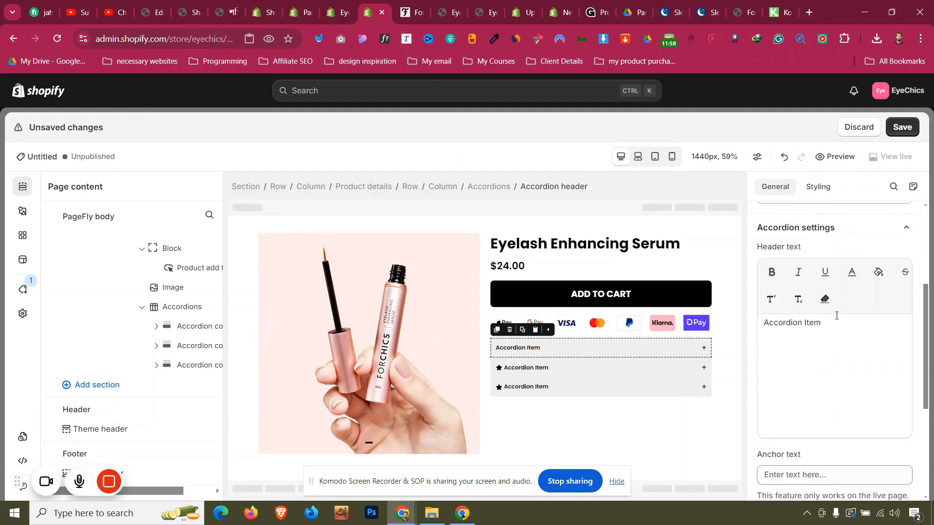
{"action": "triple_click", "coordinate": [836, 316]}
{"action": "key", "text": "ctrl+v"}
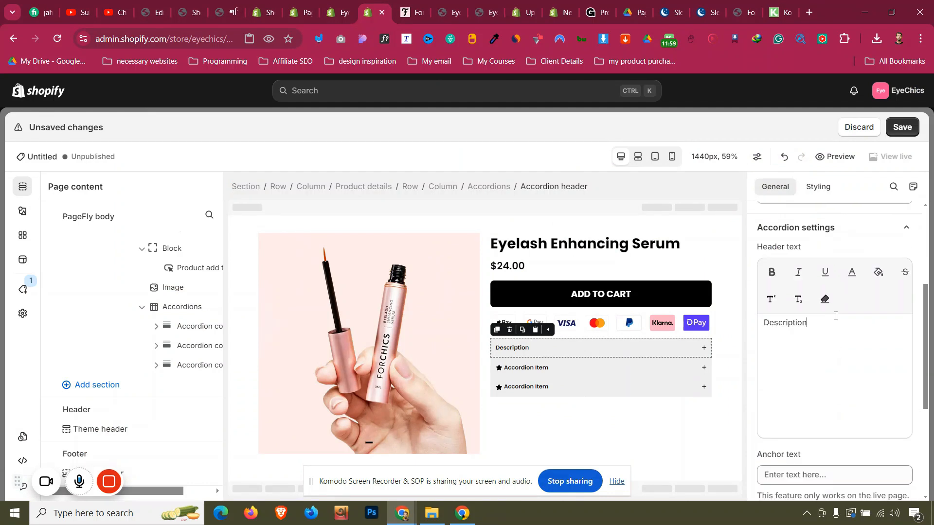
- Set the top margin of the whole Accordions element to 20 px
{"action": "left_click", "coordinate": [504, 192]}
{"action": "left_click", "coordinate": [825, 187]}
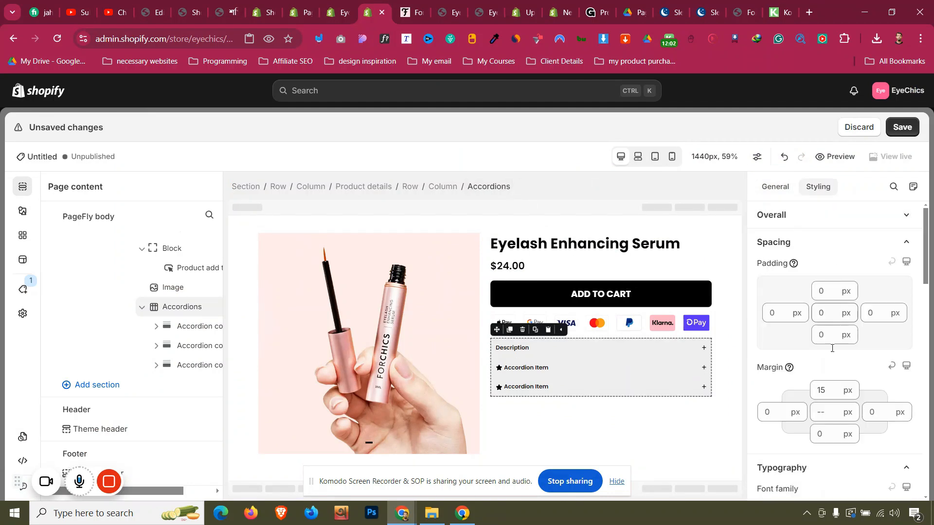
{"action": "key", "text": "Up"}
{"action": "key", "text": "Up"}
{"action": "key", "text": "Up"}
{"action": "key", "text": "Up"}
{"action": "key", "text": "Up"}
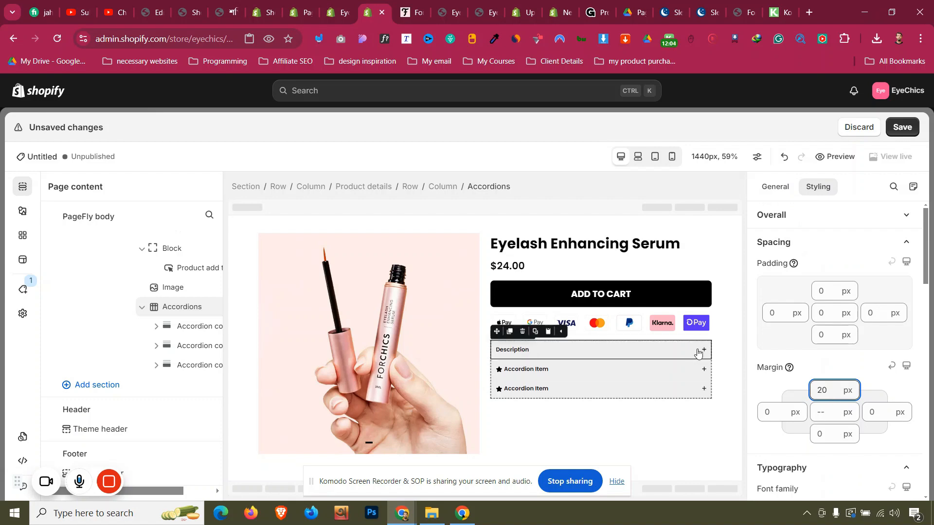
- Check the Forchics Description content and add a Paragraph element inside the PageFly Description accordion item
{"action": "left_click", "coordinate": [699, 352]}
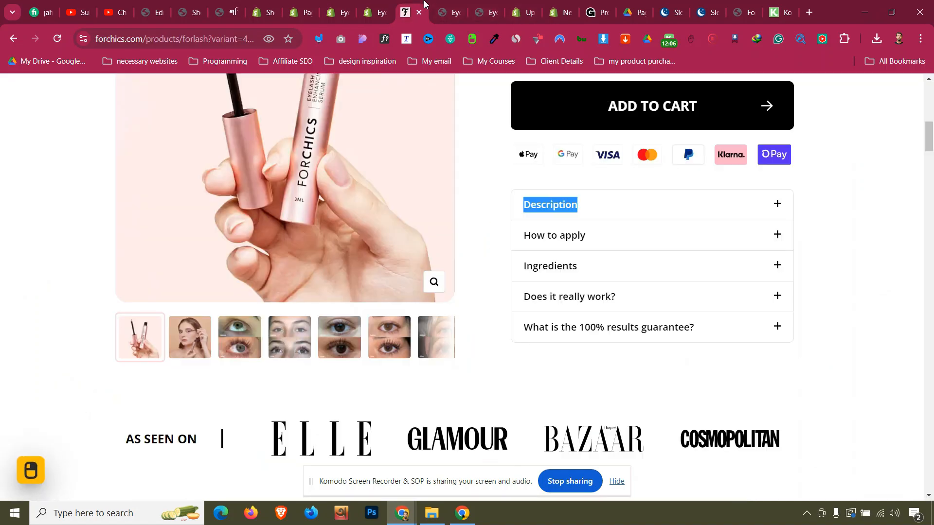
{"action": "left_click", "coordinate": [579, 206]}
{"action": "scroll", "coordinate": [549, 242], "scroll_direction": "down", "scroll_amount": 5}
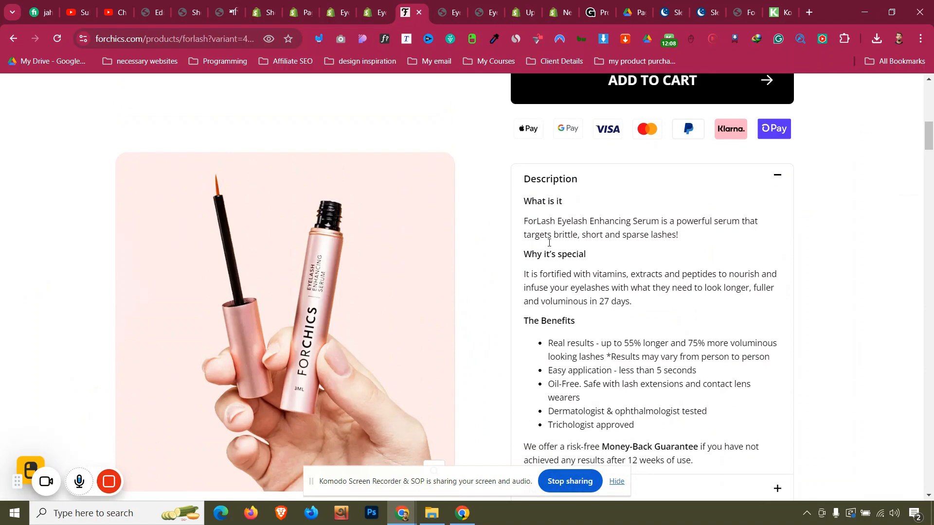
{"action": "scroll", "coordinate": [536, 235], "scroll_direction": "up", "scroll_amount": 4}
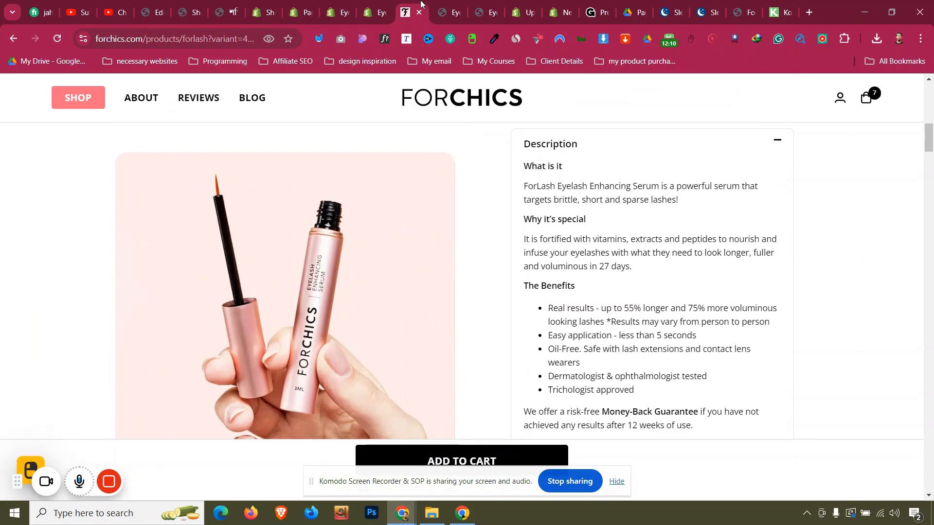
{"action": "left_click", "coordinate": [378, 10]}
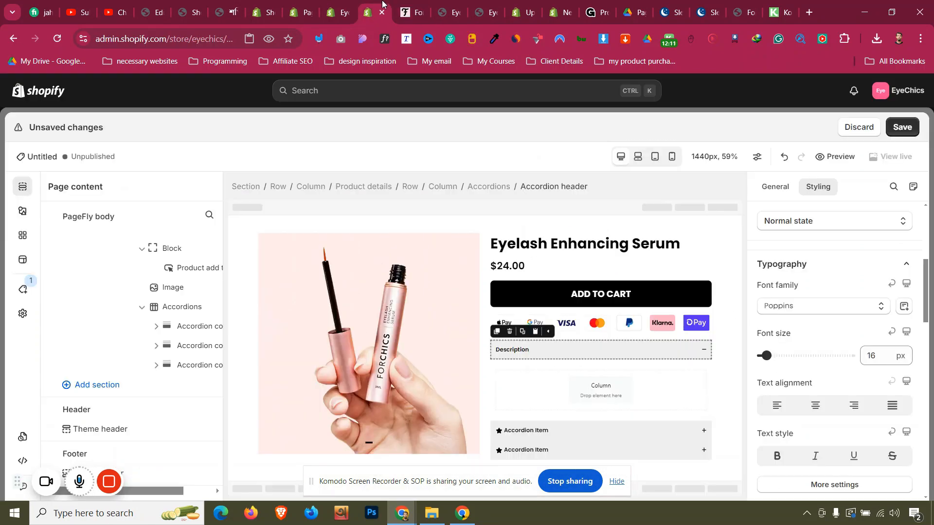
{"action": "left_click", "coordinate": [20, 219]}
{"action": "left_click_drag", "start_coordinate": [117, 335], "coordinate": [575, 379]}
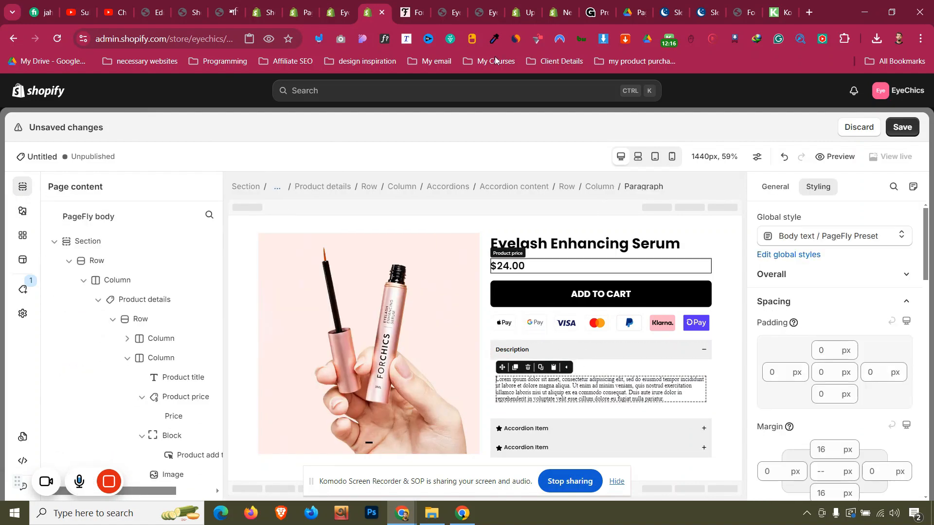
- Copy the full Description text from the Forchics page, from "What is it" to the Money-Back Guarantee sentence
{"action": "left_click", "coordinate": [443, 11]}
{"action": "left_click", "coordinate": [411, 8]}
{"action": "scroll", "coordinate": [507, 239], "scroll_direction": "up", "scroll_amount": 2}
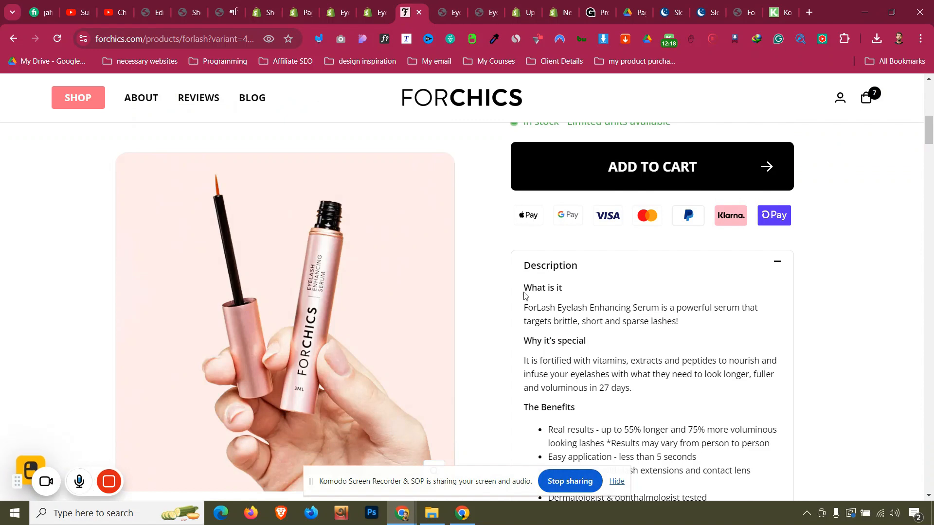
{"action": "left_click_drag", "start_coordinate": [522, 287], "coordinate": [693, 342]}
{"action": "key", "text": "ctrl+c"}
{"action": "scroll", "coordinate": [696, 452], "scroll_direction": "down", "scroll_amount": 4}
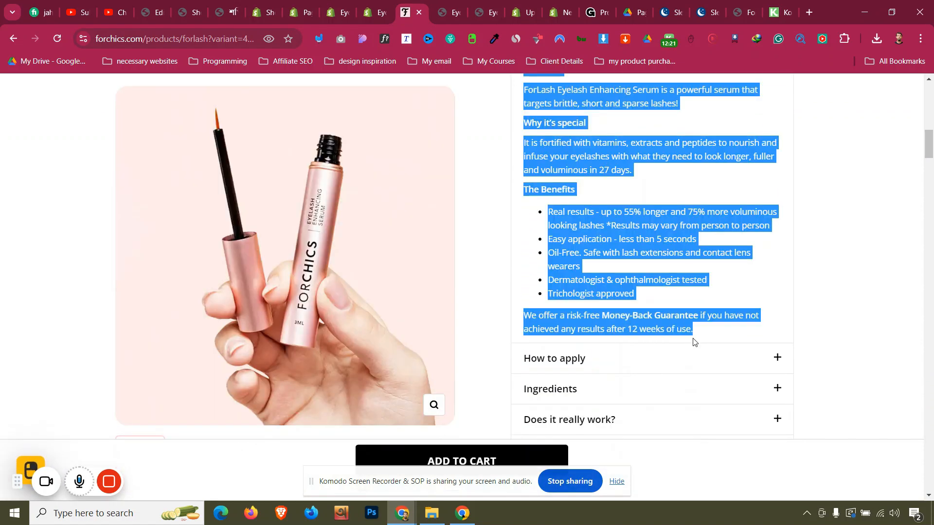
{"action": "right_click", "coordinate": [582, 166]}
{"action": "left_click", "coordinate": [613, 173]}
- Replace the placeholder text of the PageFly paragraph with the copied Forchics description
{"action": "left_click", "coordinate": [377, 10]}
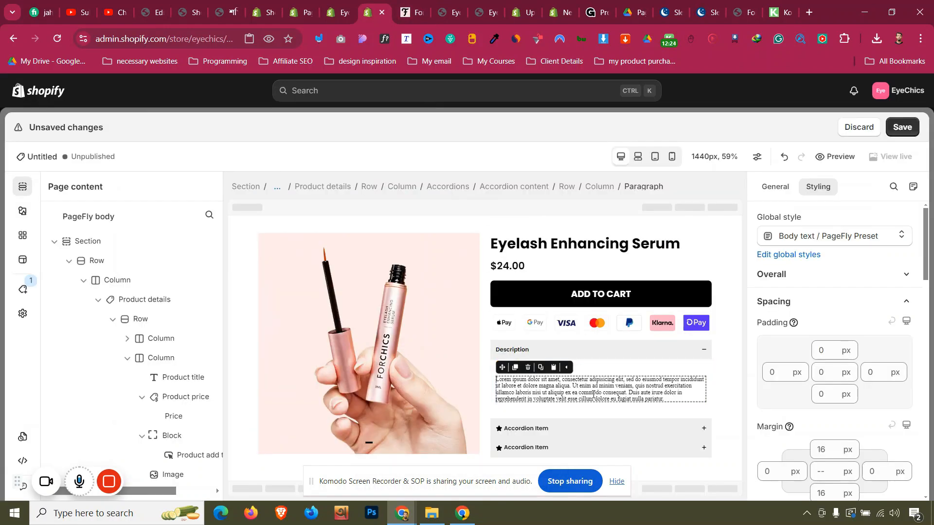
{"action": "left_click", "coordinate": [775, 189]}
{"action": "key", "text": "ctrl+a"}
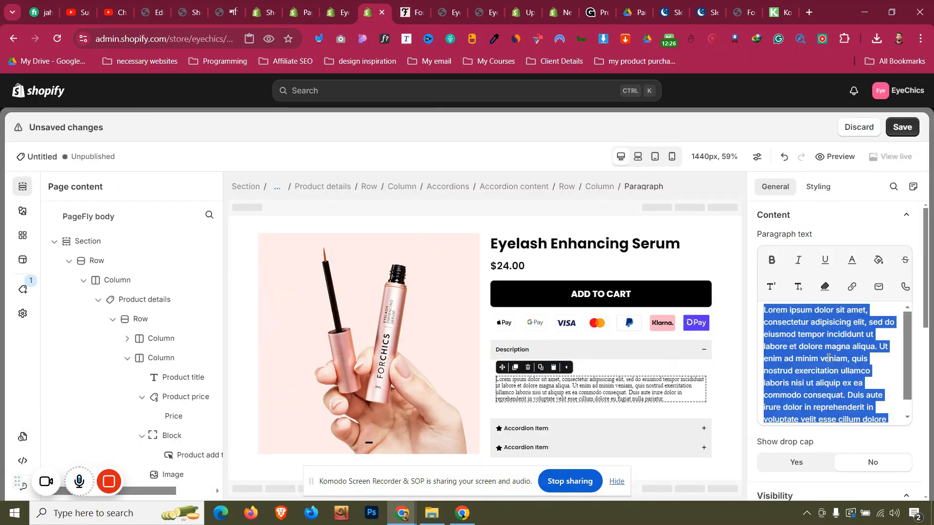
{"action": "key", "text": "ctrl+v"}
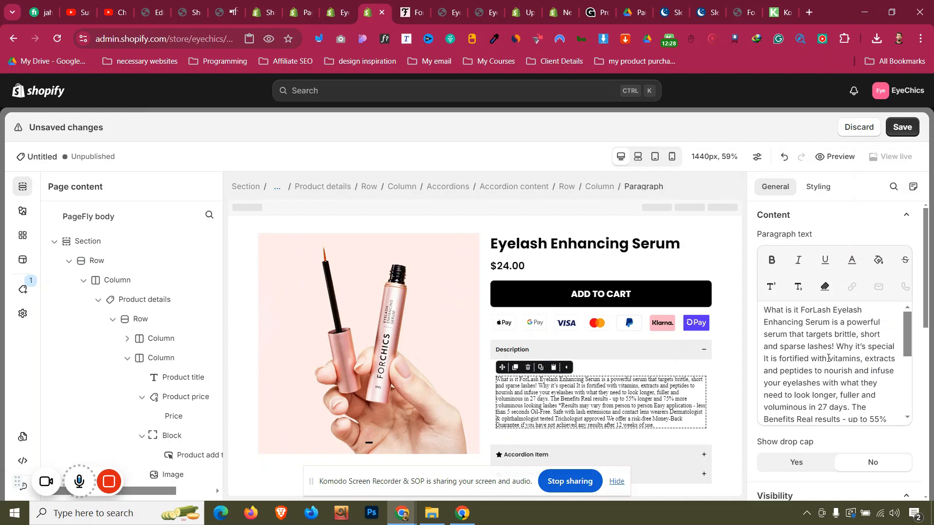
{"action": "scroll", "coordinate": [828, 358], "scroll_direction": "down", "scroll_amount": 2}
{"action": "scroll", "coordinate": [829, 359], "scroll_direction": "up", "scroll_amount": 2}
{"action": "scroll", "coordinate": [673, 382], "scroll_direction": "down", "scroll_amount": 1}
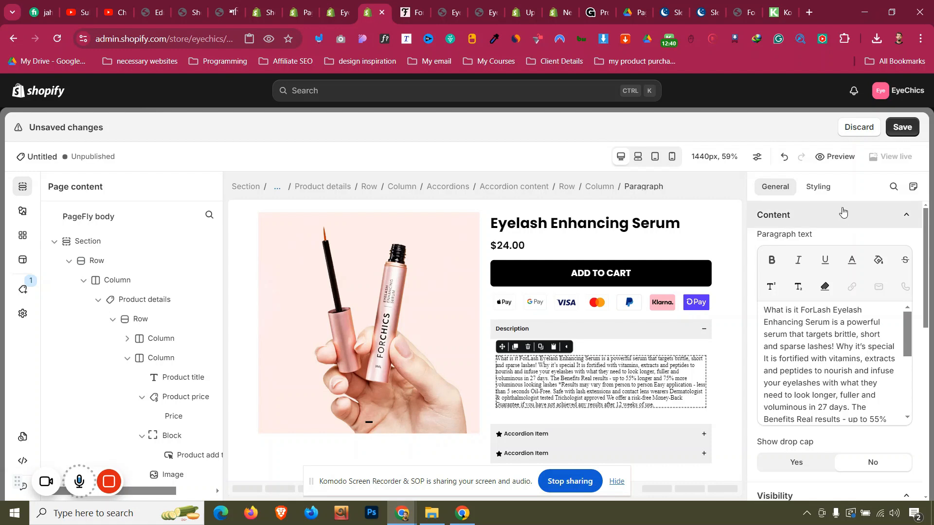
- Set the description paragraph's font family to Poppins and its content color to black, rgb(0, 0, 0)
{"action": "left_click", "coordinate": [817, 188]}
{"action": "scroll", "coordinate": [815, 316], "scroll_direction": "down", "scroll_amount": 7}
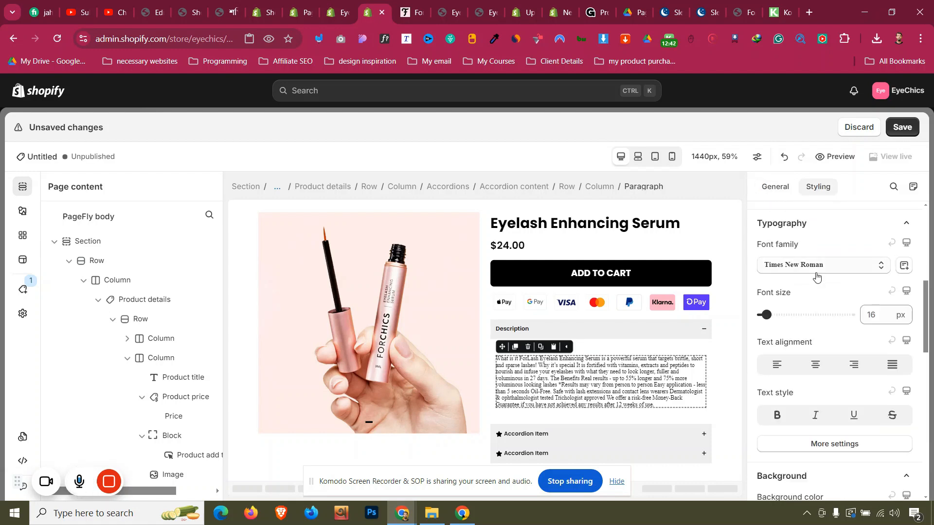
{"action": "left_click", "coordinate": [815, 267]}
{"action": "left_click", "coordinate": [805, 336]}
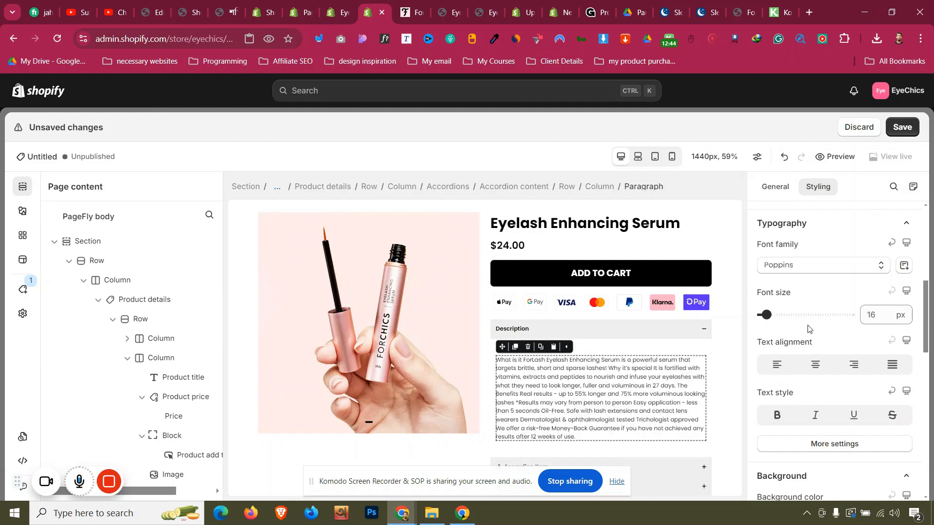
{"action": "scroll", "coordinate": [822, 314], "scroll_direction": "up", "scroll_amount": 6}
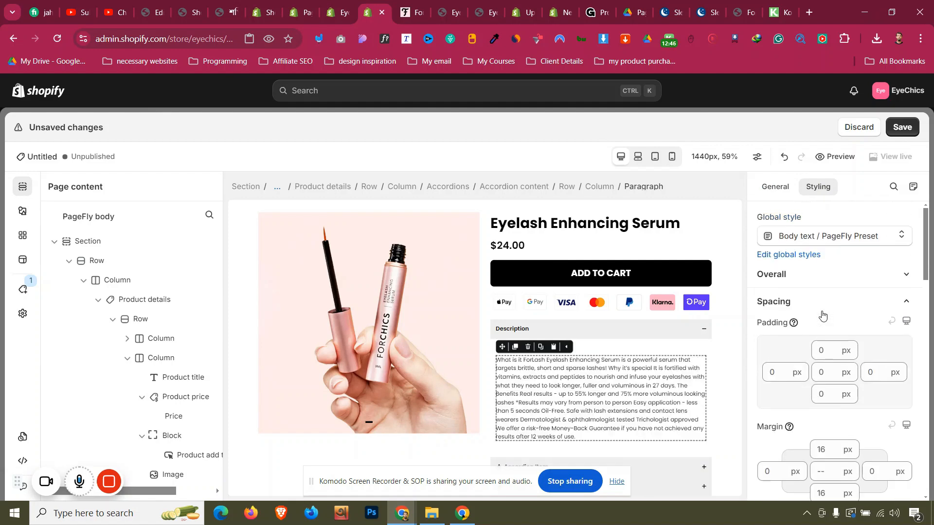
{"action": "left_click", "coordinate": [827, 317]}
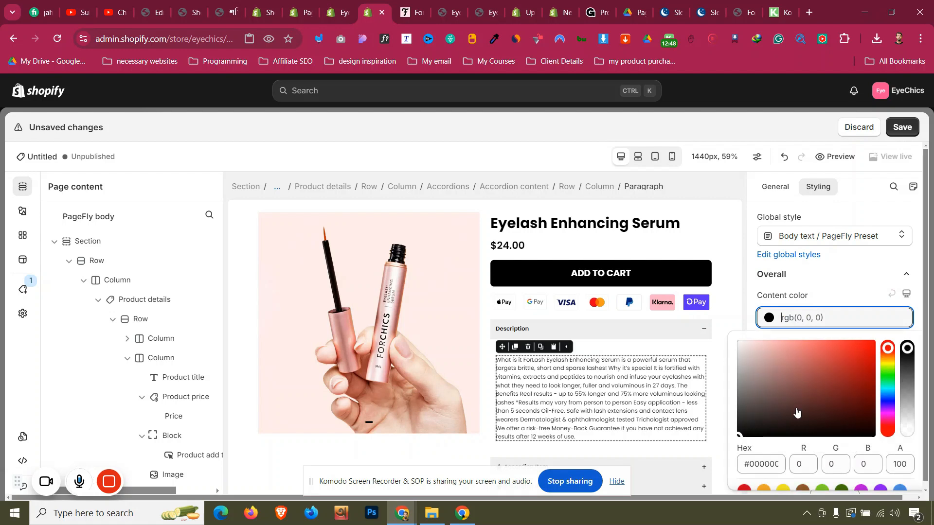
{"action": "left_click", "coordinate": [784, 476]}
{"action": "left_click", "coordinate": [861, 298]}
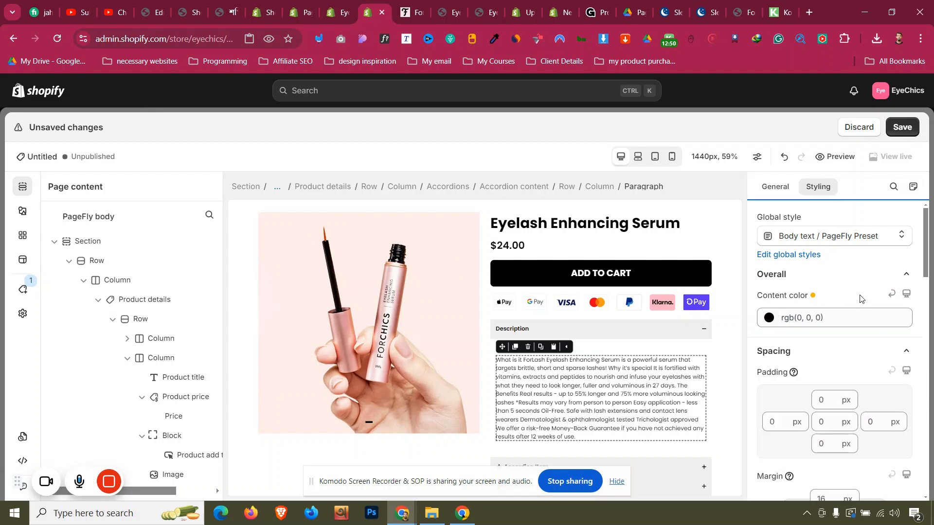
- Shorten the description paragraph so it ends at "targets brittle, short and sparse lashes!" and collapse the Description item
{"action": "left_click", "coordinate": [775, 186]}
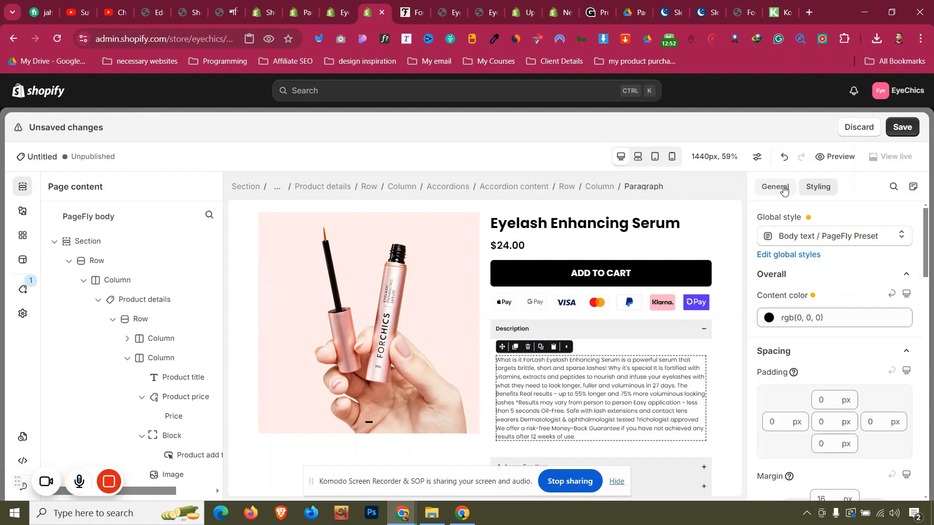
{"action": "scroll", "coordinate": [811, 341], "scroll_direction": "down", "scroll_amount": 5}
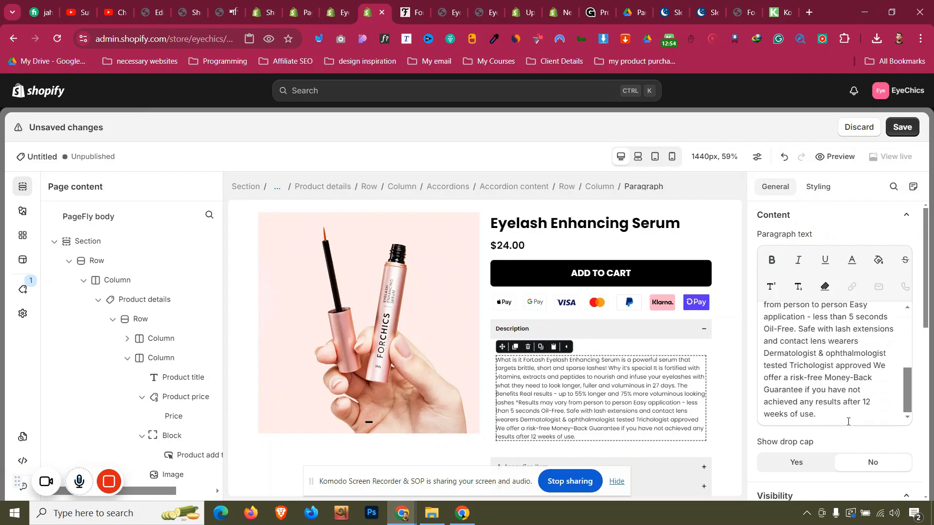
{"action": "left_click_drag", "start_coordinate": [848, 421], "coordinate": [836, 346]}
{"action": "key", "text": "BackSpace"}
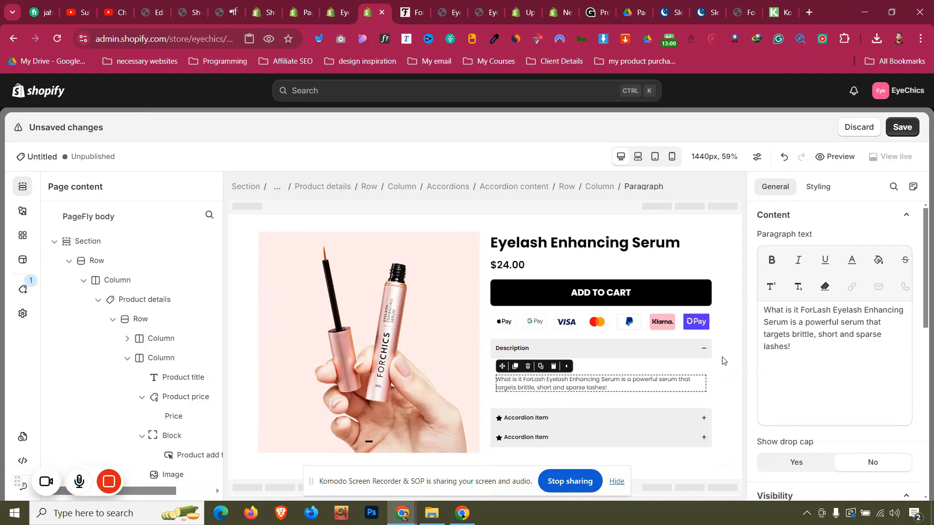
{"action": "left_click", "coordinate": [703, 348]}
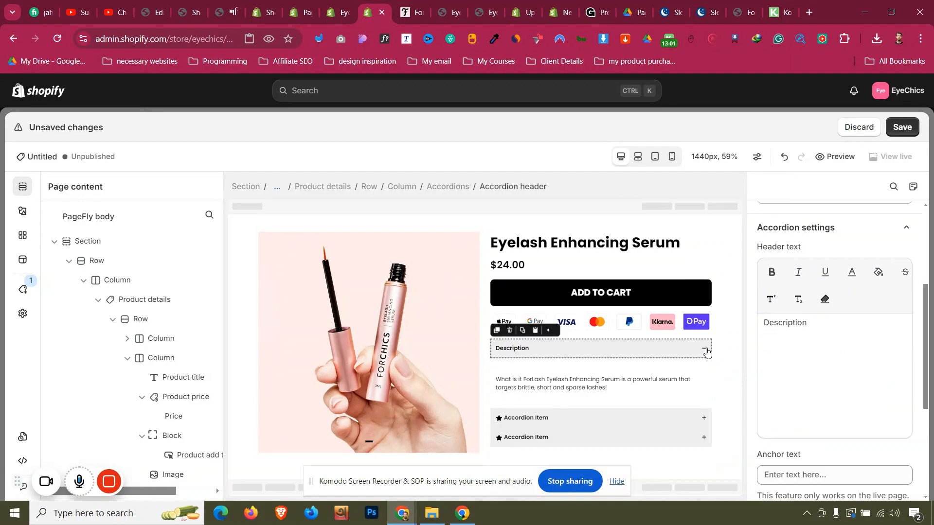
{"action": "left_click", "coordinate": [613, 437]}
- Compare with the Forchics page and set the bottom margin of the Description accordion header to 15 px
{"action": "left_click", "coordinate": [406, 7]}
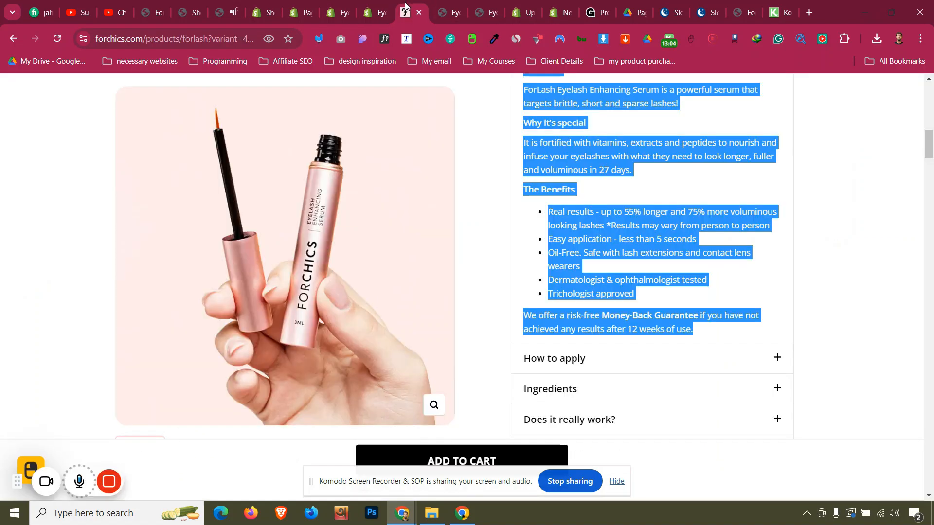
{"action": "left_click", "coordinate": [375, 5]}
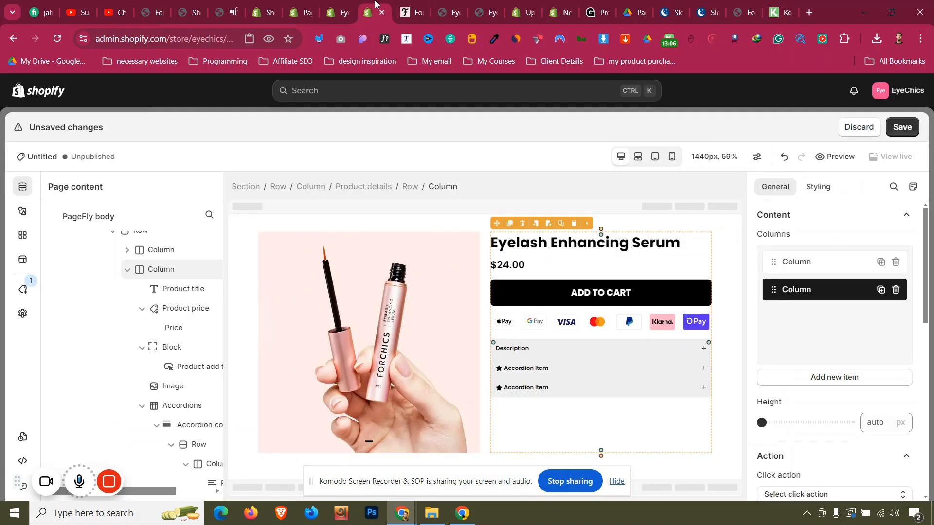
{"action": "left_click", "coordinate": [589, 349]}
{"action": "left_click", "coordinate": [818, 186]}
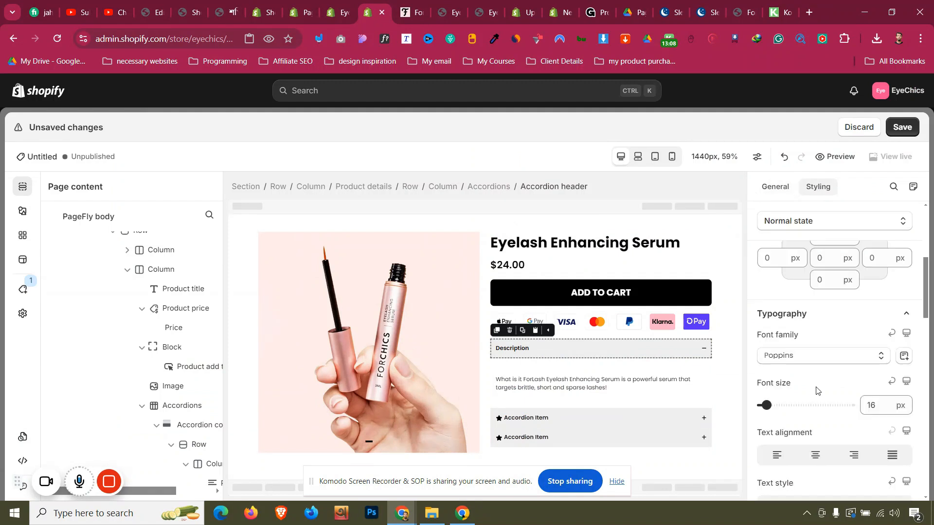
{"action": "scroll", "coordinate": [817, 355], "scroll_direction": "up", "scroll_amount": 3}
{"action": "left_click", "coordinate": [822, 401]}
{"action": "type", "text": "4"}
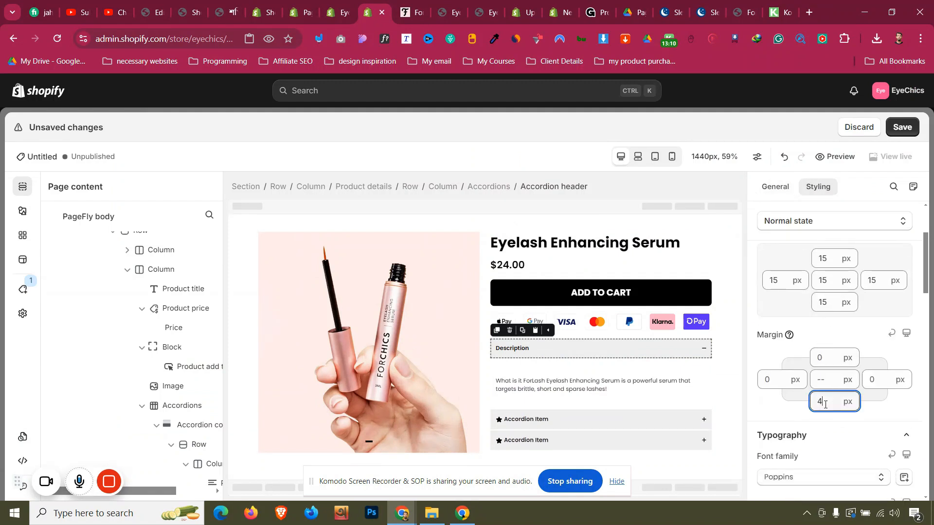
{"action": "key", "text": "BackSpace"}
{"action": "type", "text": "10"}
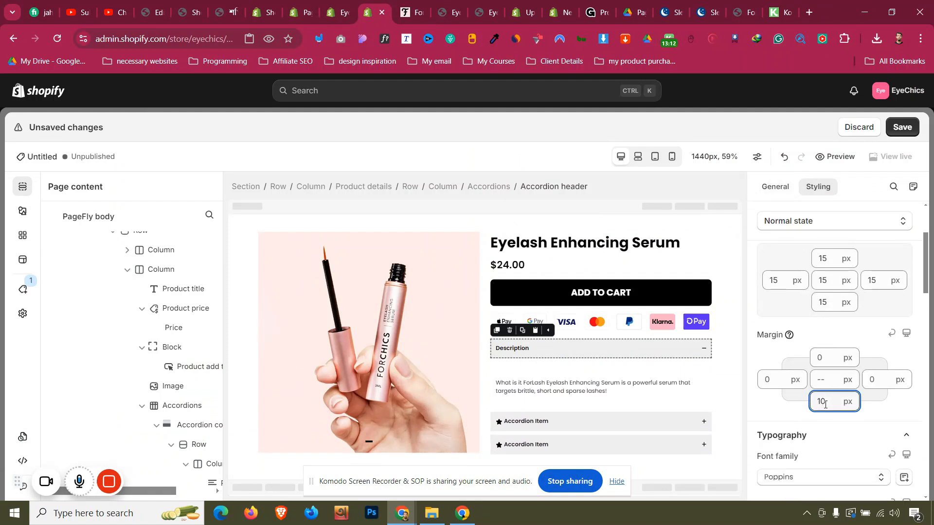
{"action": "key", "text": "BackSpace"}
{"action": "type", "text": "5"}
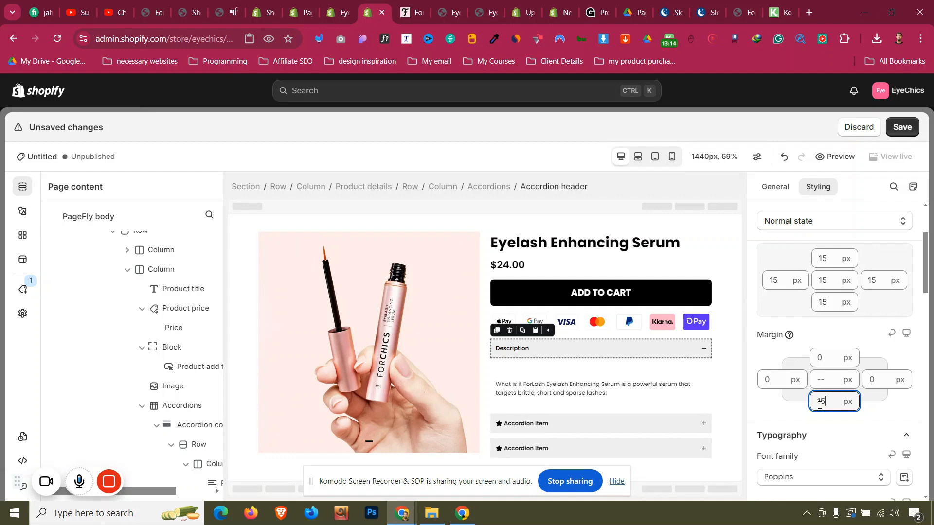
{"action": "left_click", "coordinate": [659, 356]}
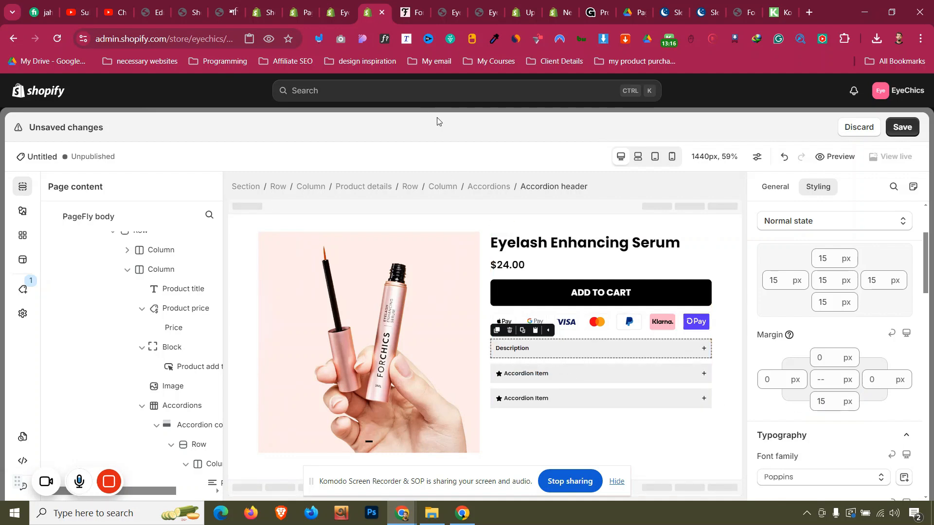
- Delete the two default accordion items and duplicate the styled Description item
{"action": "left_click", "coordinate": [501, 186]}
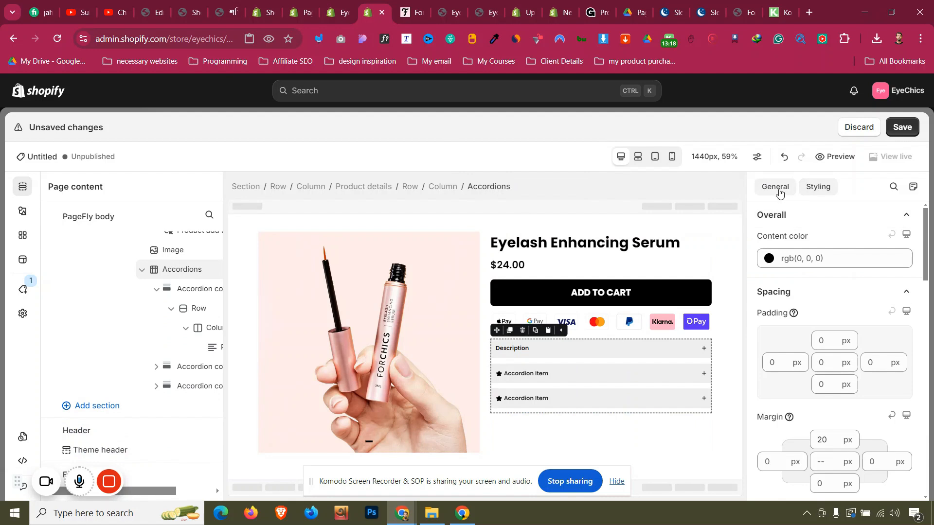
{"action": "left_click", "coordinate": [779, 193]}
{"action": "scroll", "coordinate": [885, 254], "scroll_direction": "up", "scroll_amount": 3}
{"action": "left_click", "coordinate": [896, 291]}
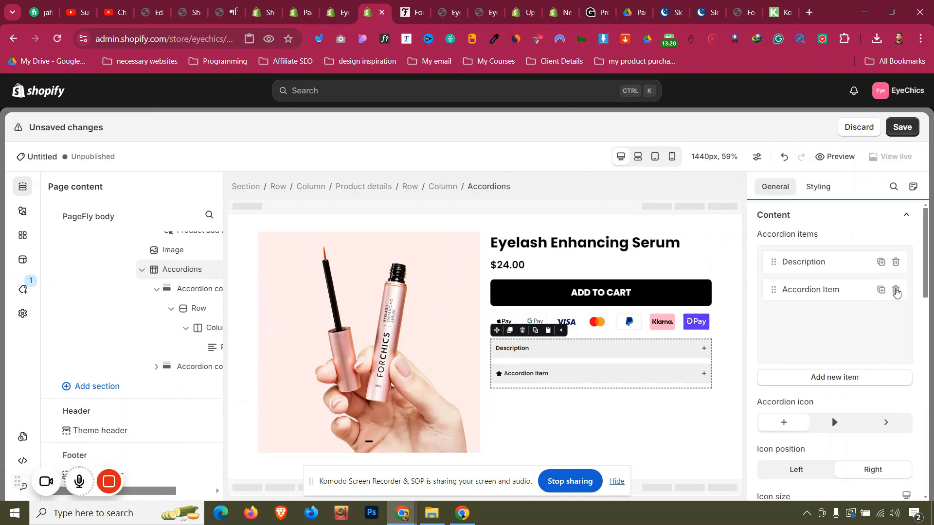
{"action": "left_click", "coordinate": [895, 290]}
{"action": "left_click", "coordinate": [884, 265]}
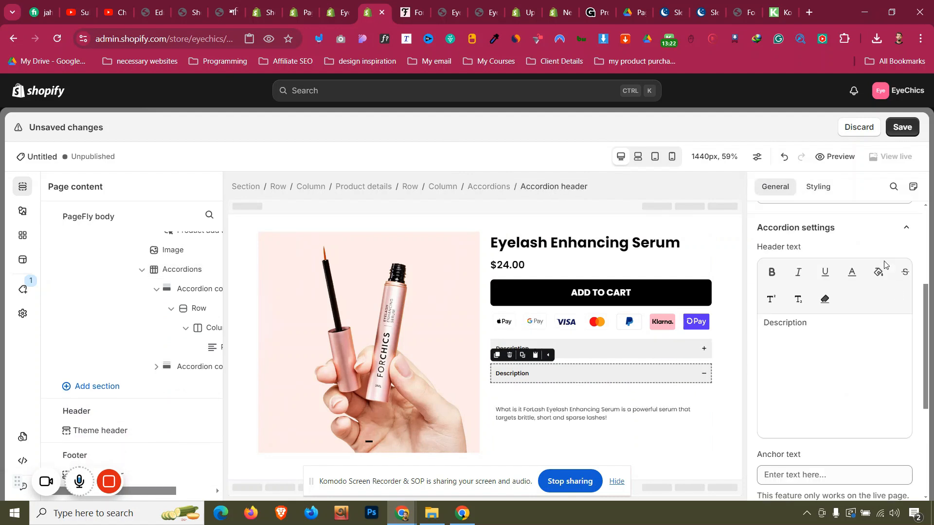
- Copy the heading "How to apply" from the Forchics page and use it as the second accordion item's header text
{"action": "left_click", "coordinate": [412, 12]}
{"action": "scroll", "coordinate": [557, 225], "scroll_direction": "up", "scroll_amount": 3}
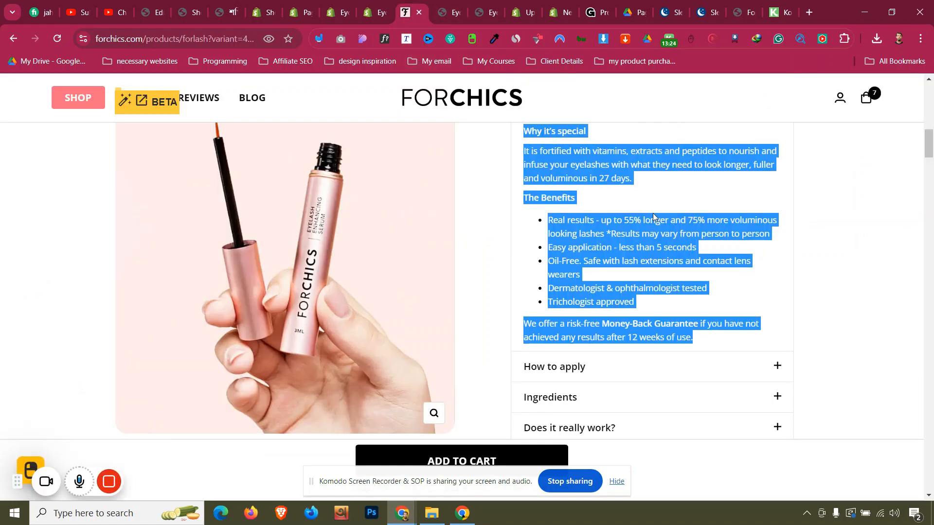
{"action": "left_click", "coordinate": [775, 162]}
{"action": "left_click", "coordinate": [775, 165]}
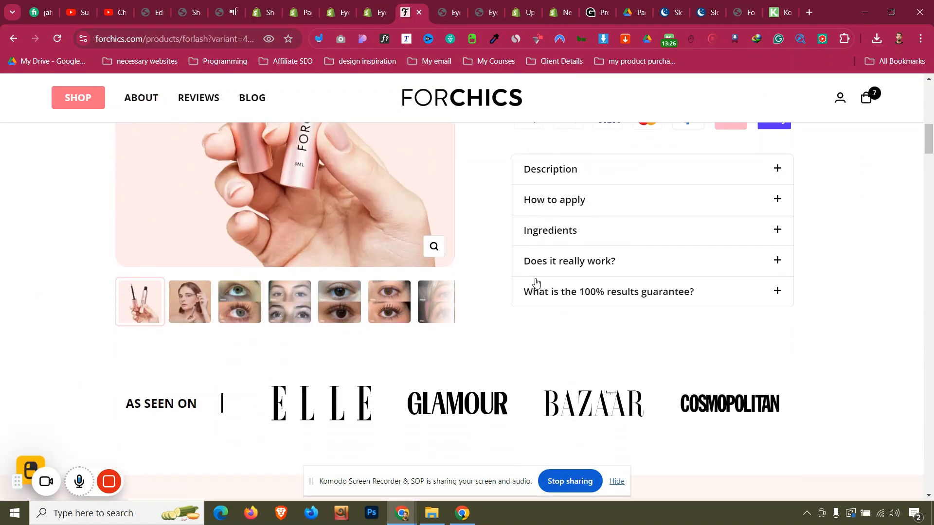
{"action": "left_click_drag", "start_coordinate": [517, 202], "coordinate": [572, 204]}
{"action": "right_click", "coordinate": [572, 204]}
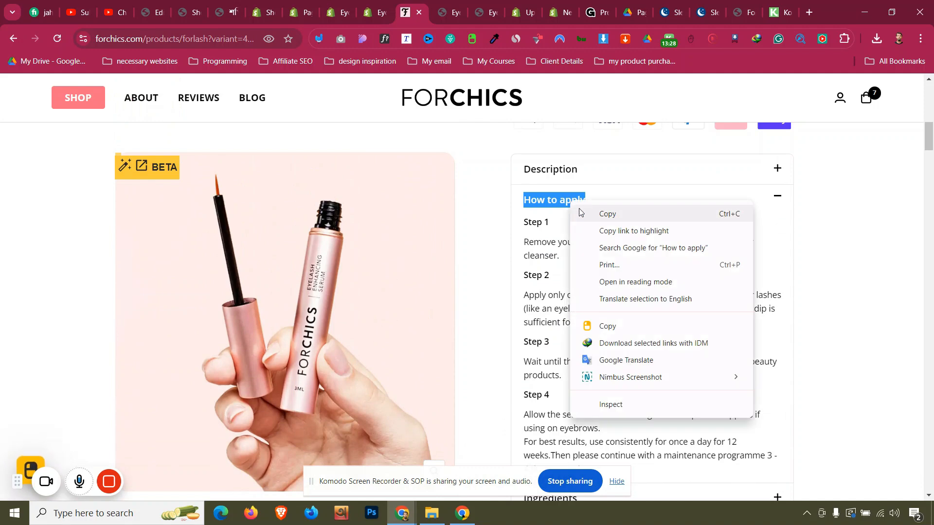
{"action": "left_click", "coordinate": [607, 214]}
{"action": "left_click", "coordinate": [374, 12]}
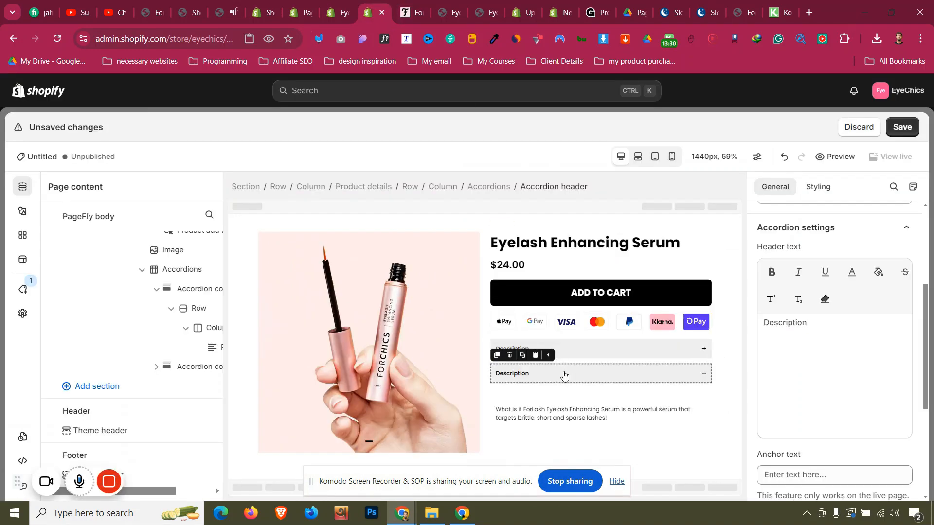
{"action": "left_click", "coordinate": [563, 374]}
{"action": "key", "text": "ctrl+a"}
{"action": "key", "text": "ctrl+v"}
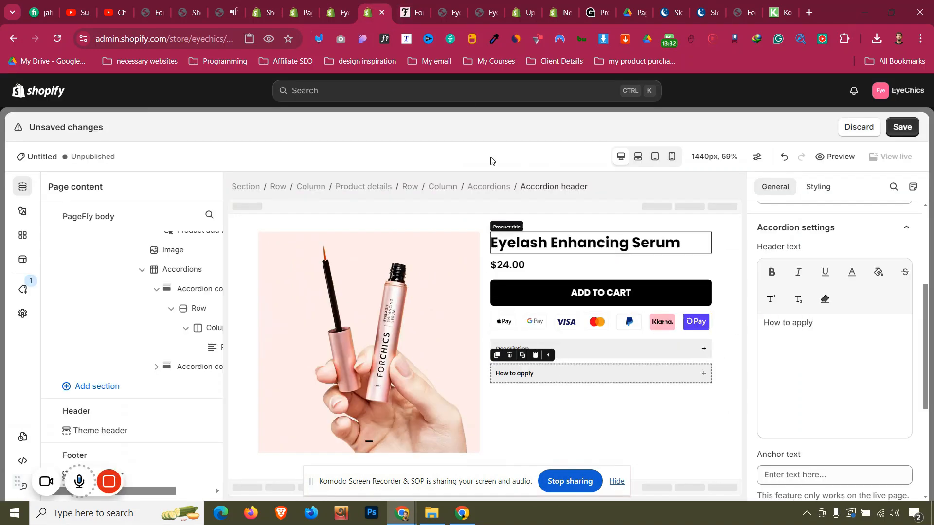
- Examine the Ingredients, "Does it really work?" and "What is the 100% results guarantee?" sections on the Forchics page
{"action": "left_click", "coordinate": [412, 13]}
{"action": "left_click", "coordinate": [600, 202]}
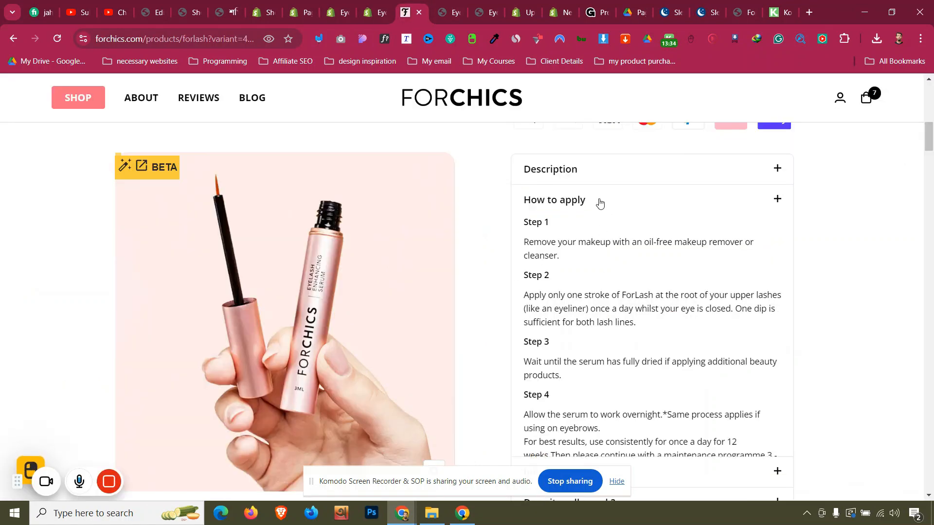
{"action": "left_click", "coordinate": [573, 231]}
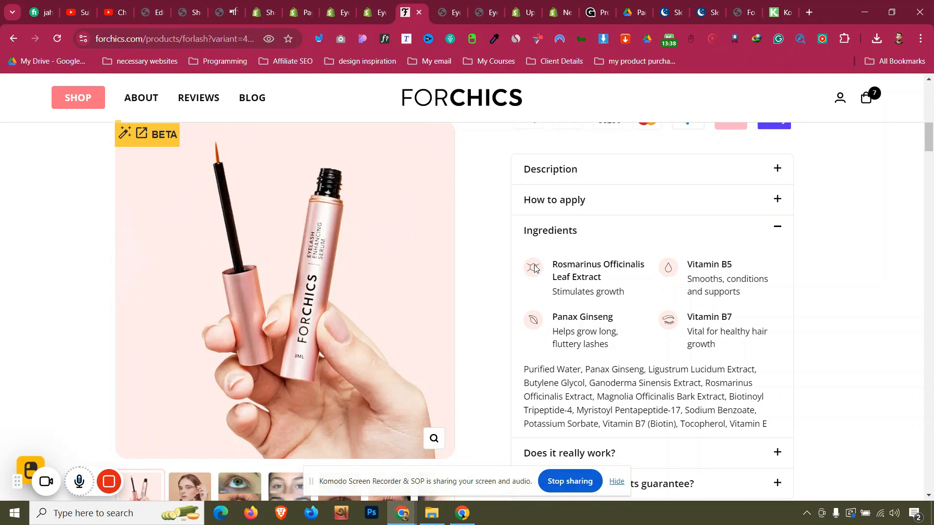
{"action": "scroll", "coordinate": [535, 268], "scroll_direction": "down", "scroll_amount": 3}
{"action": "left_click", "coordinate": [554, 330]}
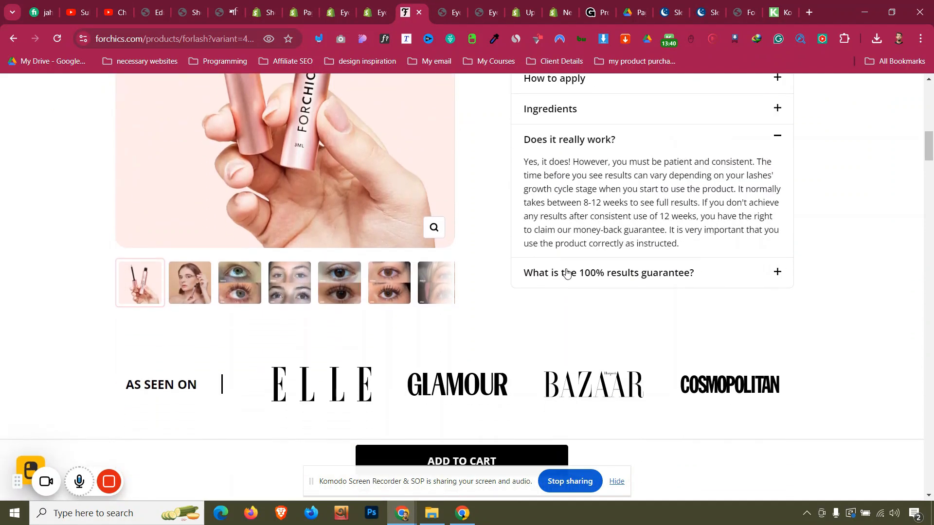
{"action": "left_click", "coordinate": [567, 272]}
{"action": "scroll", "coordinate": [561, 239], "scroll_direction": "up", "scroll_amount": 3}
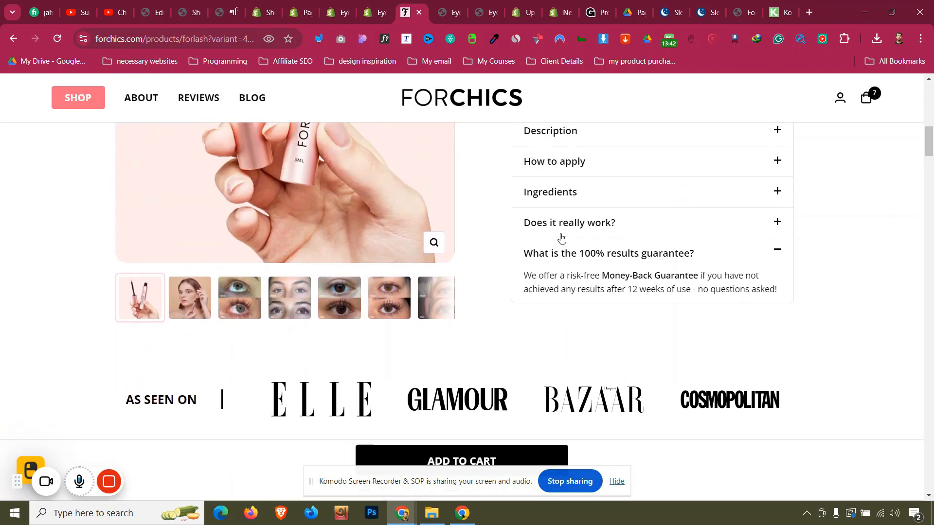
- Duplicate the "How to apply" accordion item and replace its header with "Does it really work?" copied from the Forchics page
{"action": "left_click_drag", "start_coordinate": [513, 260], "coordinate": [628, 256]}
{"action": "key", "text": "ctrl+c"}
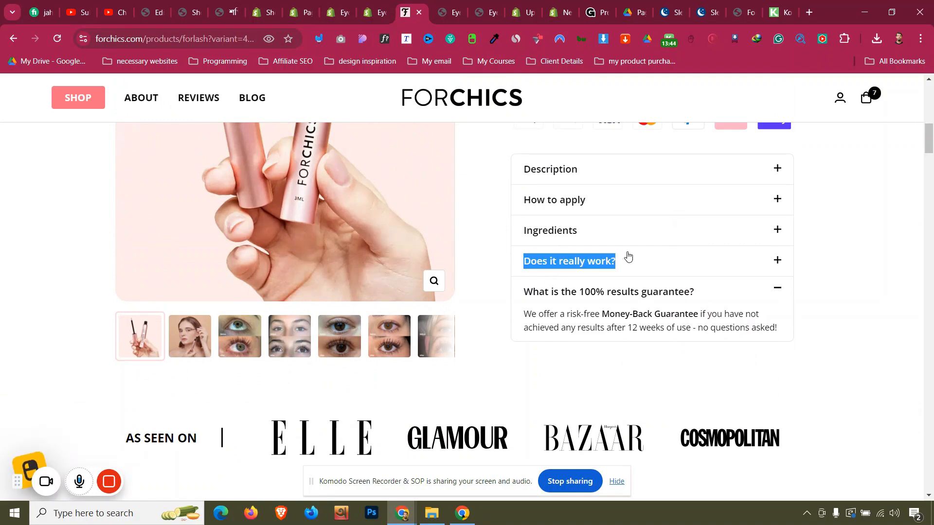
{"action": "left_click", "coordinate": [390, 4]}
{"action": "left_click", "coordinate": [491, 186]}
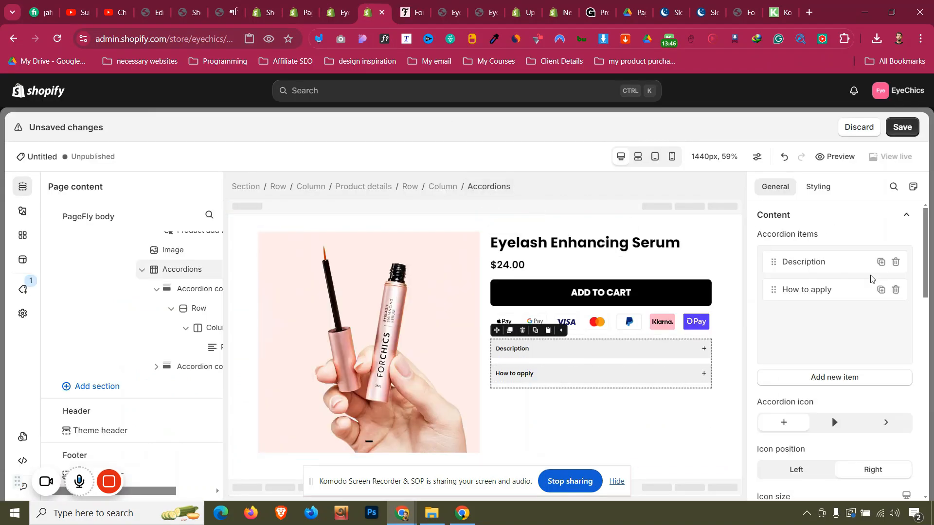
{"action": "left_click", "coordinate": [881, 289]}
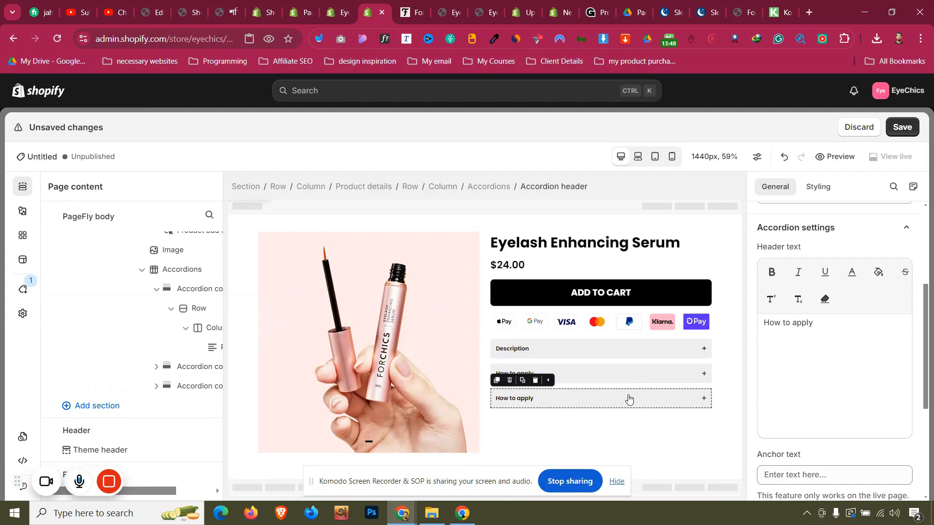
{"action": "key", "text": "ctrl+a"}
{"action": "key", "text": "ctrl+v"}
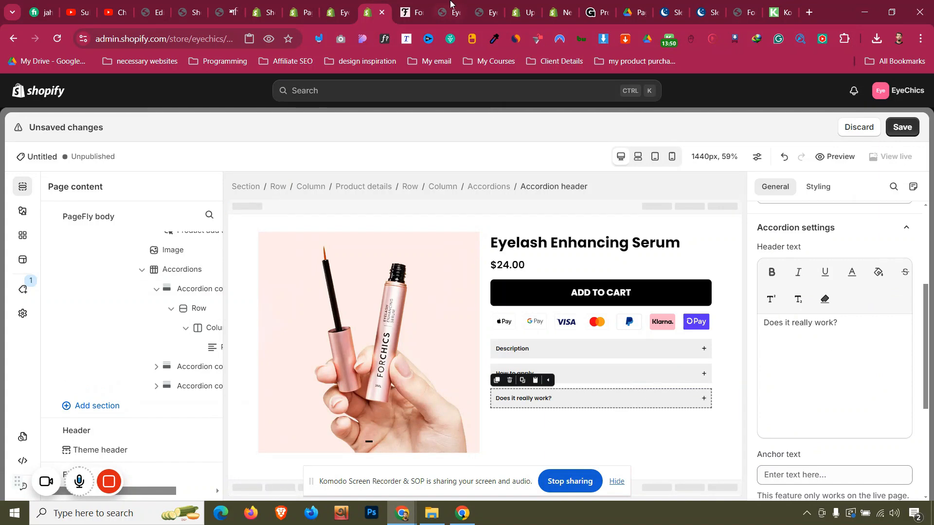
- Duplicate the "Does it really work?" item and replace its header with "What is the 100% results guarantee?" copied from the Forchics page
{"action": "left_click", "coordinate": [413, 11]}
{"action": "left_click_drag", "start_coordinate": [517, 296], "coordinate": [711, 285]}
{"action": "key", "text": "ctrl+c"}
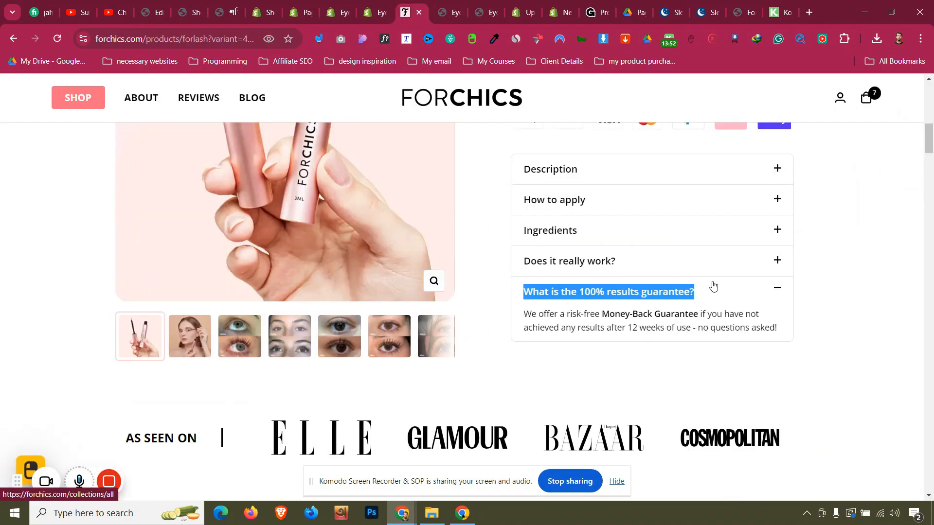
{"action": "left_click", "coordinate": [374, 11]}
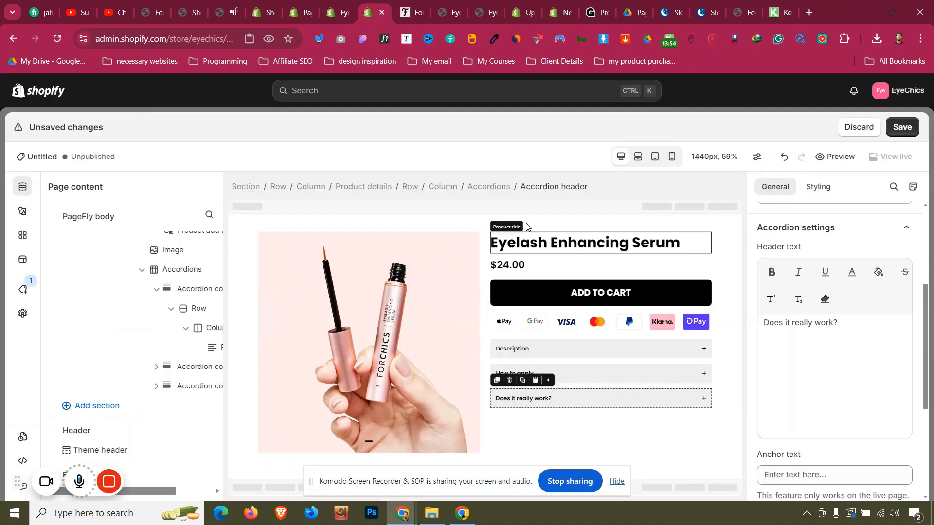
{"action": "left_click", "coordinate": [499, 193]}
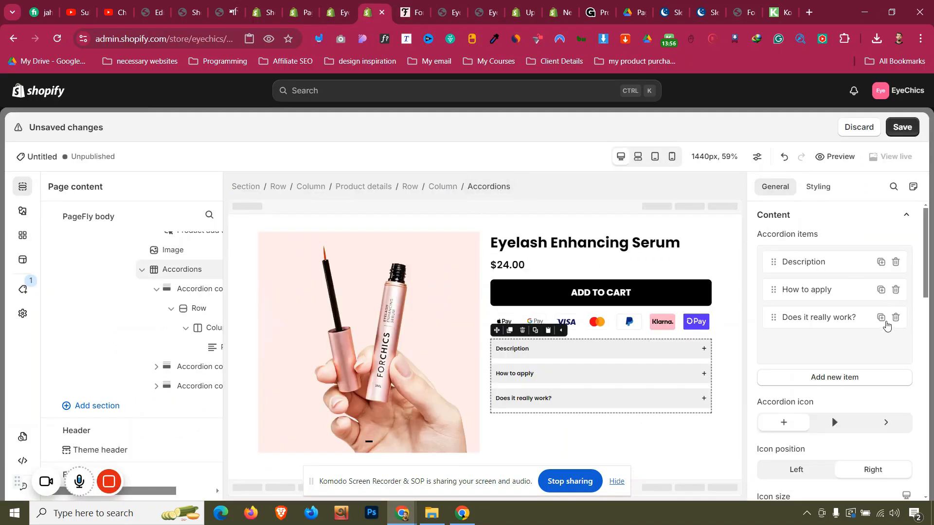
{"action": "left_click", "coordinate": [884, 322]}
{"action": "triple_click", "coordinate": [863, 368]}
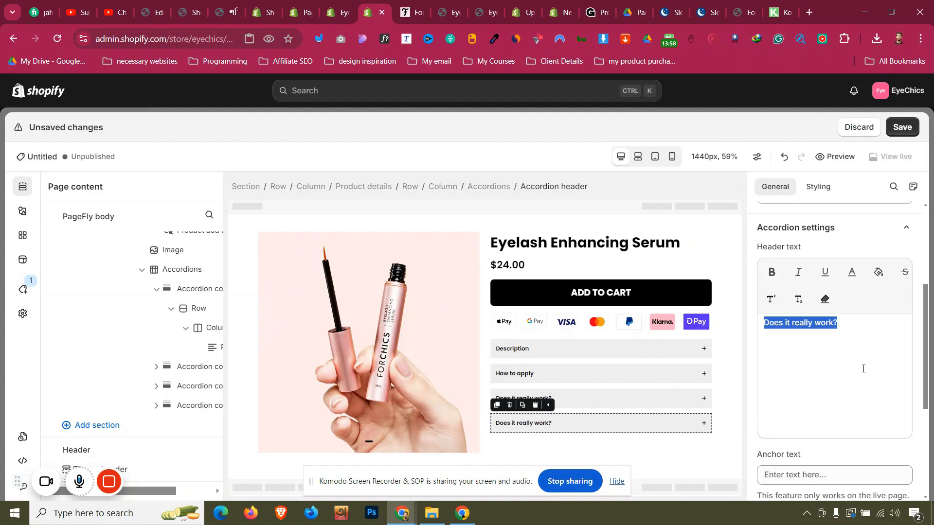
{"action": "key", "text": "ctrl+v"}
- Replace the paragraph under "What is the 100% results guarantee?" with the Money-Back Guarantee text copied from the Forchics page
{"action": "left_click", "coordinate": [405, 13]}
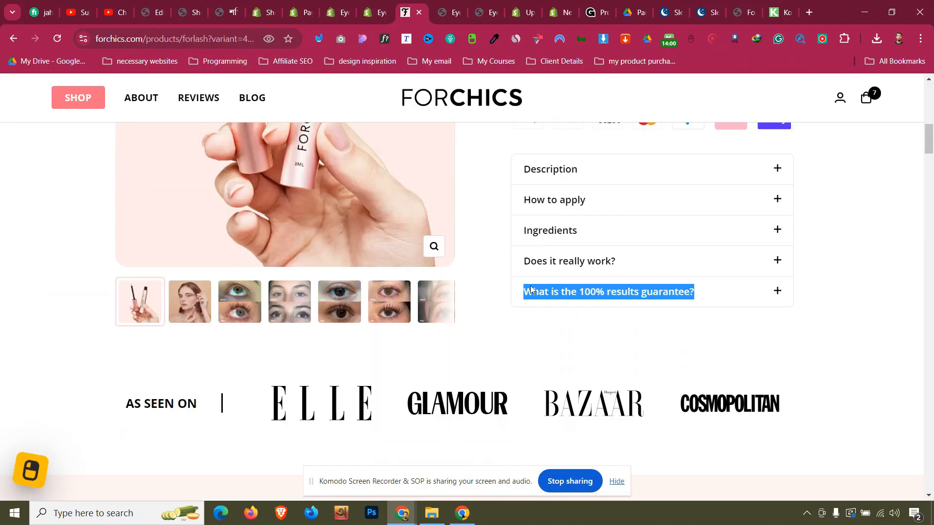
{"action": "left_click", "coordinate": [587, 298]}
{"action": "left_click_drag", "start_coordinate": [524, 315], "coordinate": [778, 328]}
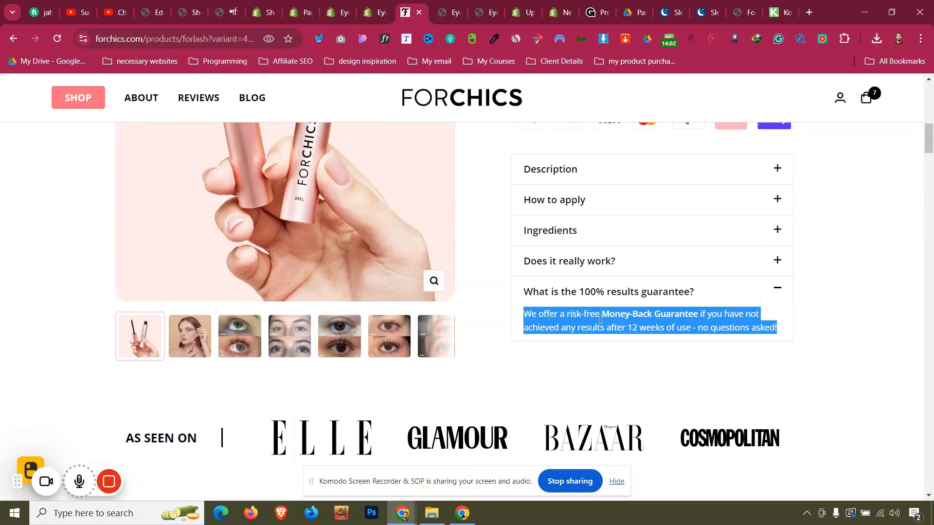
{"action": "right_click", "coordinate": [600, 320]}
{"action": "left_click", "coordinate": [638, 117]}
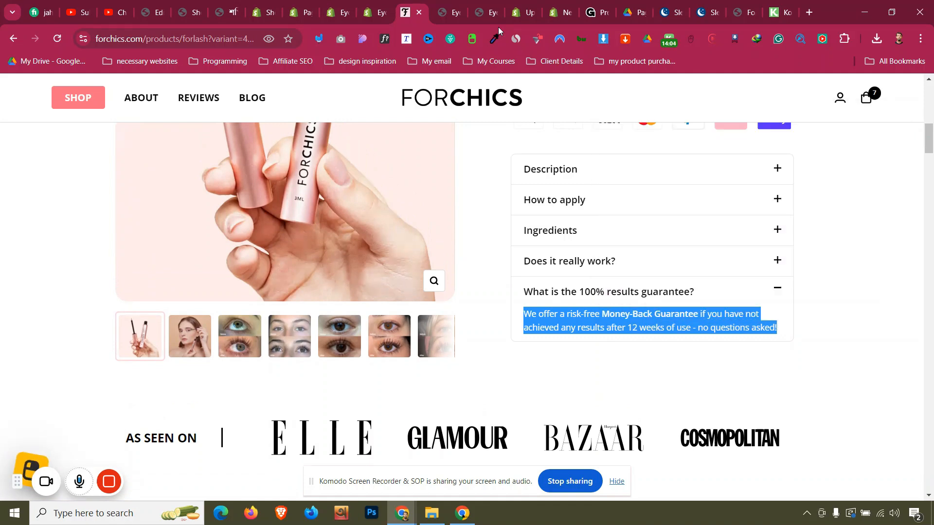
{"action": "left_click", "coordinate": [383, 9]}
{"action": "left_click", "coordinate": [704, 428]}
{"action": "scroll", "coordinate": [643, 389], "scroll_direction": "down", "scroll_amount": 1}
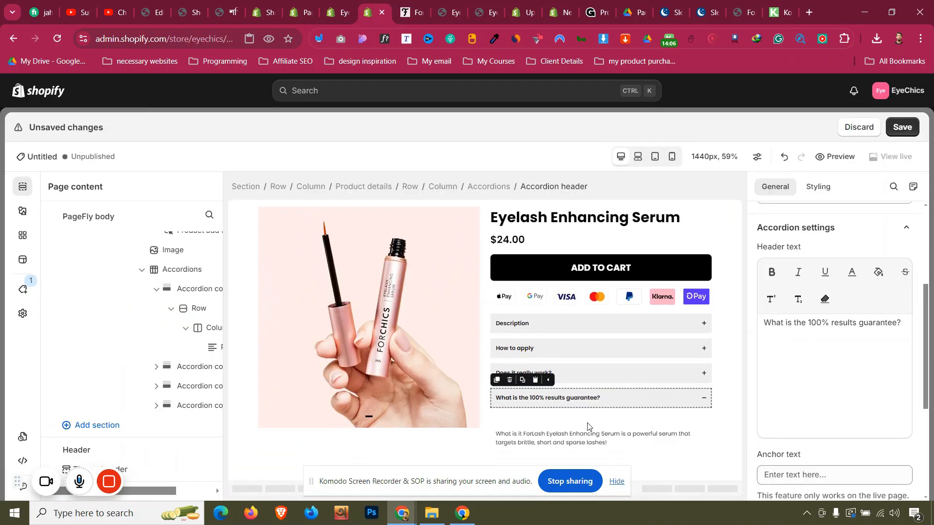
{"action": "left_click", "coordinate": [580, 436]}
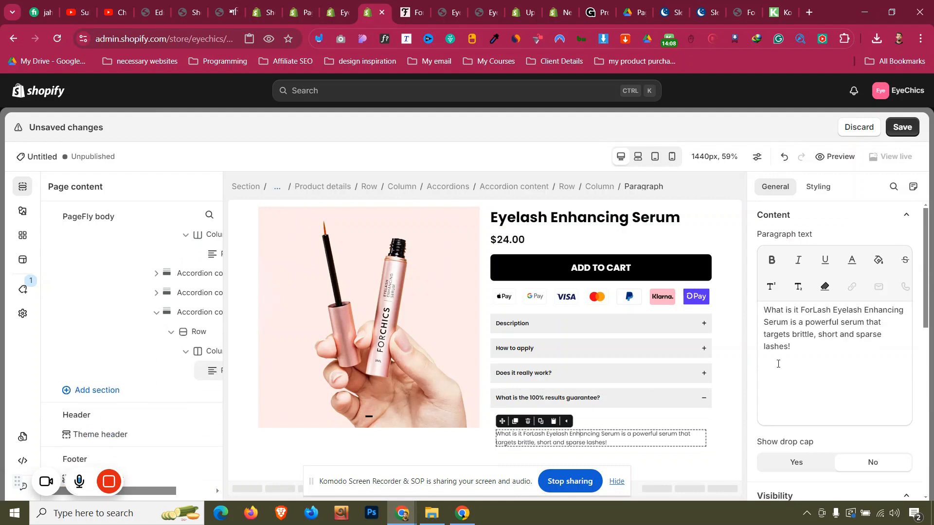
{"action": "left_click", "coordinate": [798, 356]}
{"action": "key", "text": "ctrl+a"}
{"action": "key", "text": "ctrl+v"}
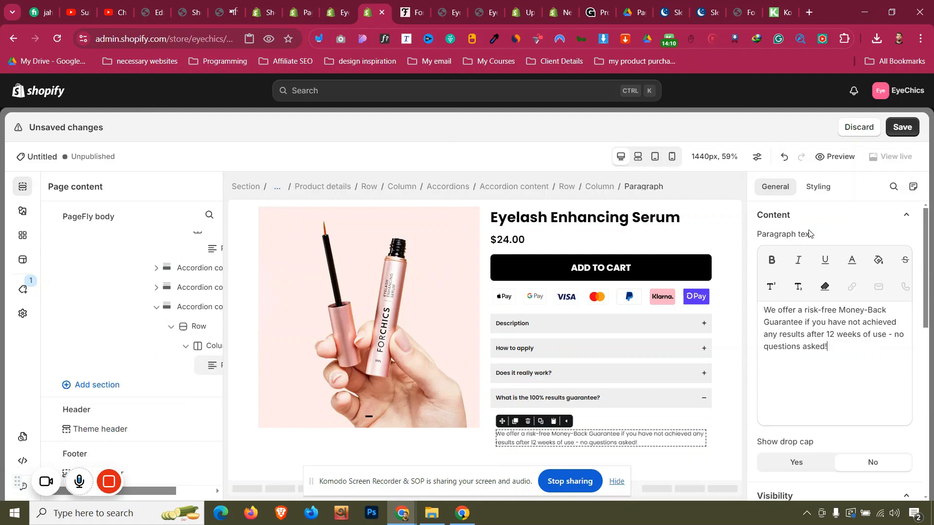
- Set the guarantee paragraph's margins to 0 px and make "risk-free Money-Back Guarantee" bold
{"action": "left_click", "coordinate": [817, 186]}
{"action": "scroll", "coordinate": [817, 370], "scroll_direction": "down", "scroll_amount": 3}
{"action": "left_click", "coordinate": [821, 401]}
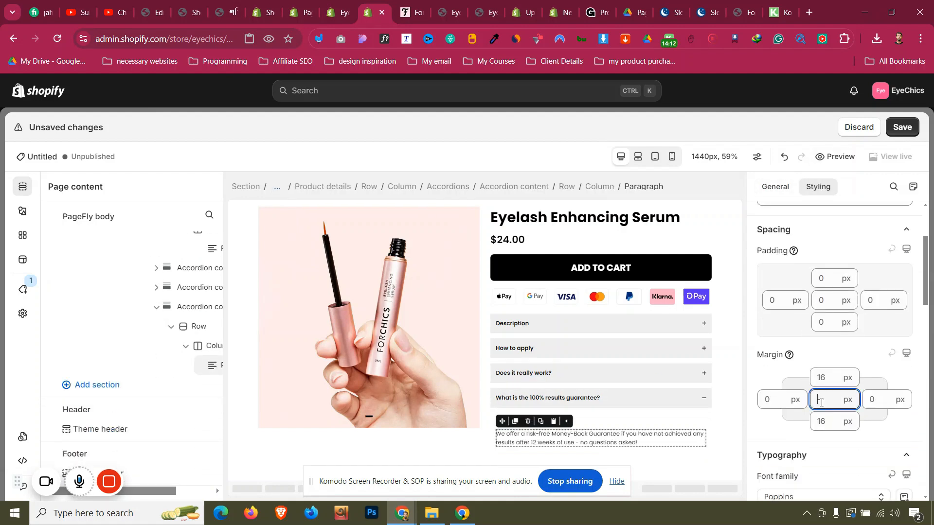
{"action": "type", "text": "0"}
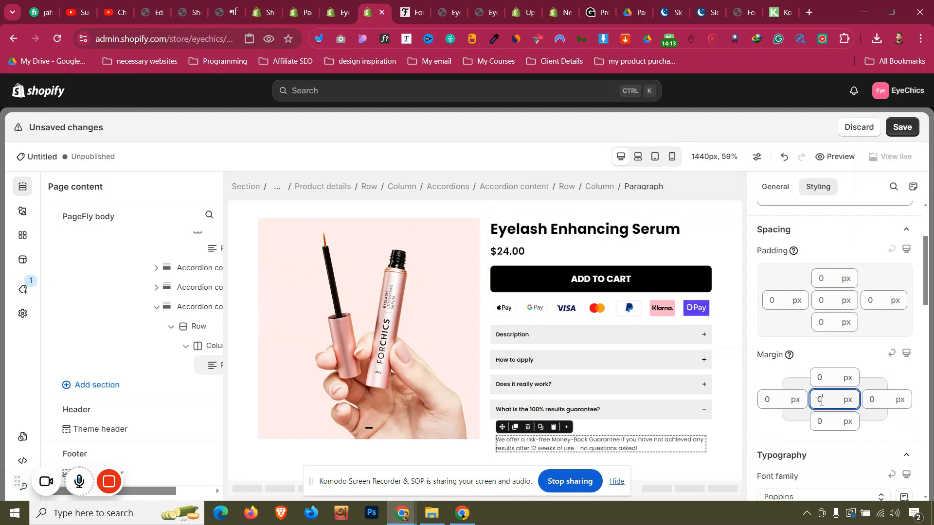
{"action": "left_click", "coordinate": [775, 187]}
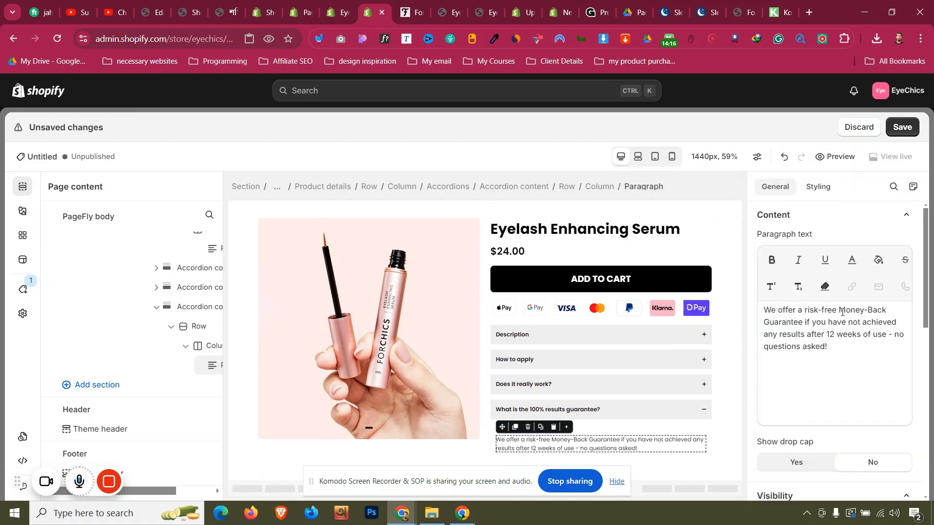
{"action": "left_click_drag", "start_coordinate": [835, 314], "coordinate": [800, 321]}
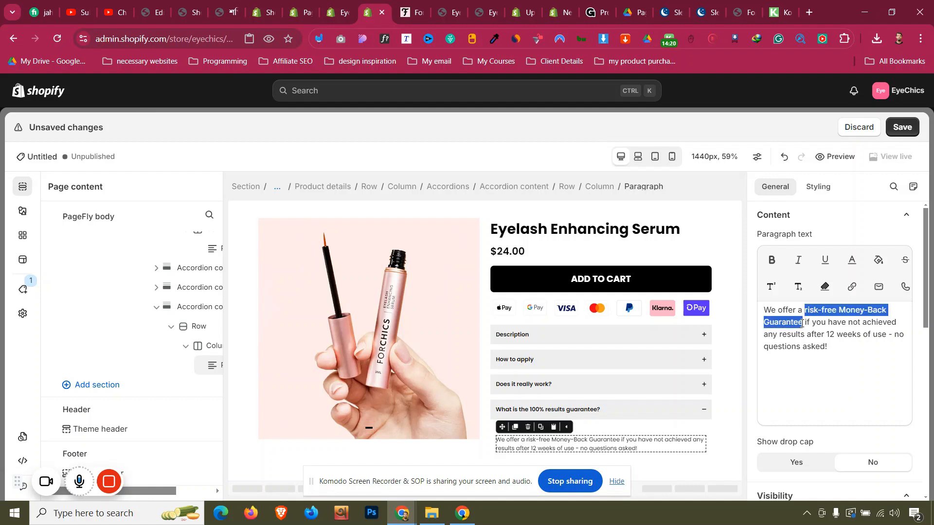
{"action": "left_click", "coordinate": [772, 260]}
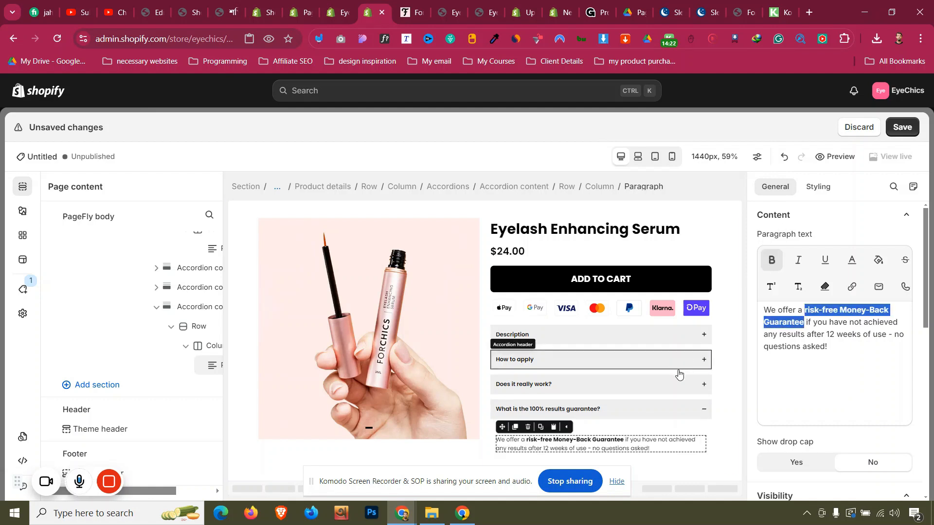
- Set the margins of the paragraphs under "Does it really work?" and "How to apply" to 0 px
{"action": "left_click", "coordinate": [684, 386]}
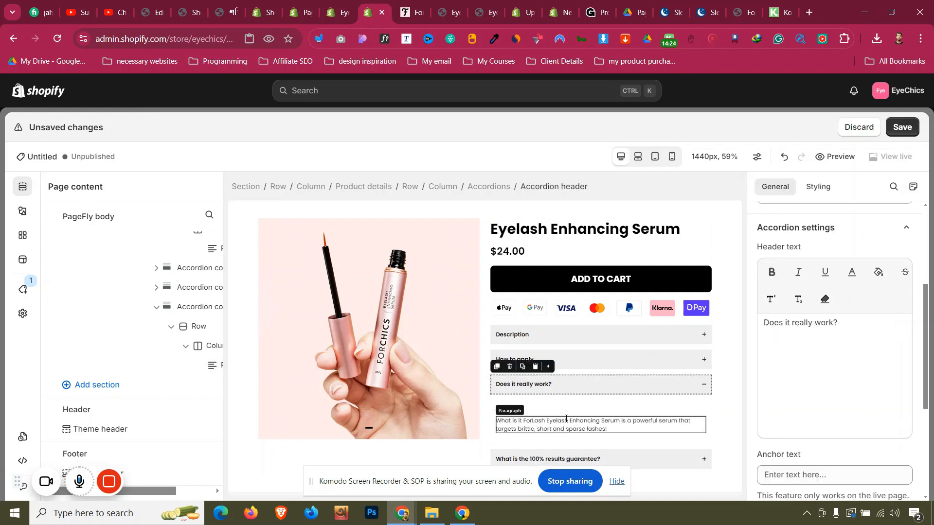
{"action": "left_click", "coordinate": [589, 424]}
{"action": "left_click", "coordinate": [815, 194]}
{"action": "left_click", "coordinate": [827, 395]}
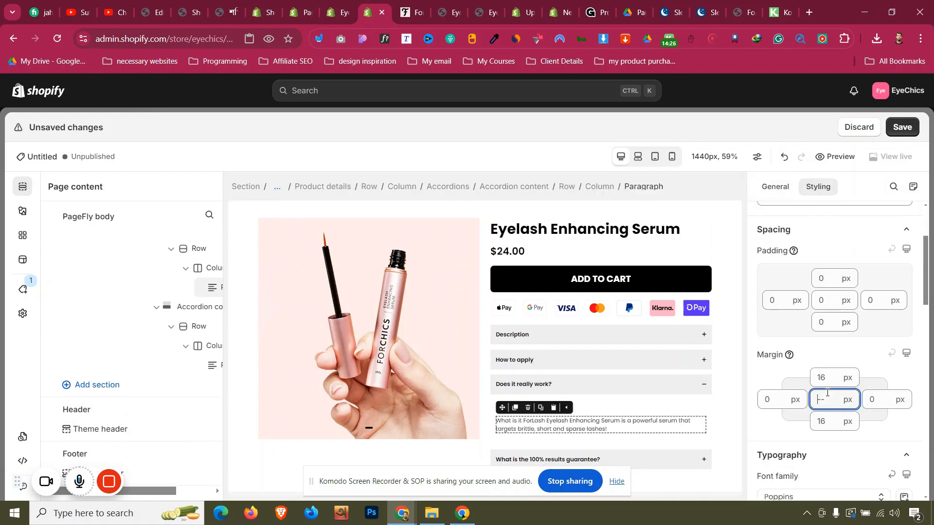
{"action": "left_click", "coordinate": [606, 360]}
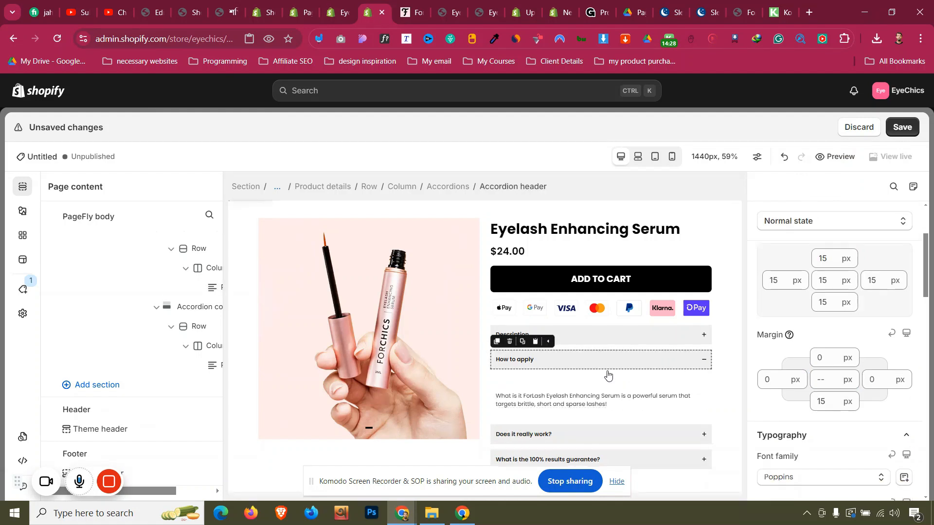
{"action": "left_click", "coordinate": [603, 400]}
{"action": "left_click", "coordinate": [830, 400]}
{"action": "type", "text": "0"}
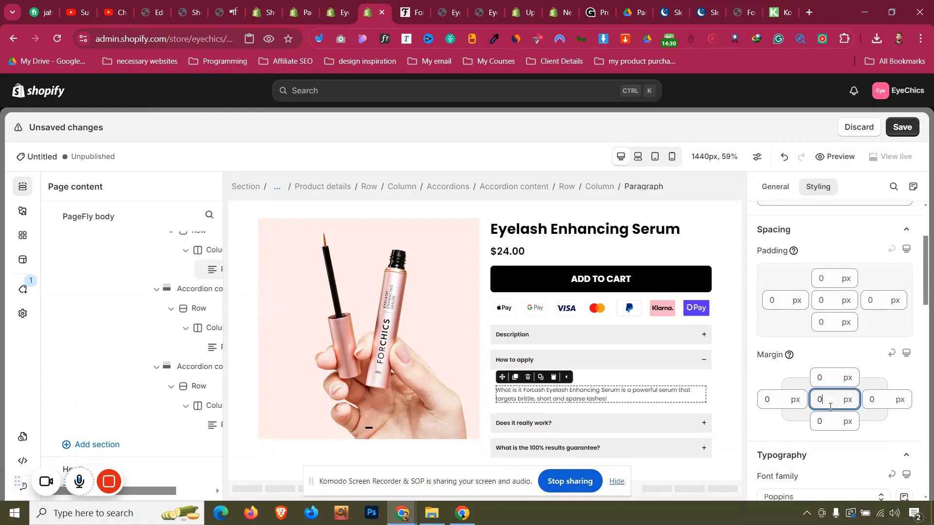
- Expand the Description item, set its paragraph's margins to 0 px, and select the enclosing section
{"action": "left_click", "coordinate": [701, 342]}
{"action": "left_click", "coordinate": [632, 372]}
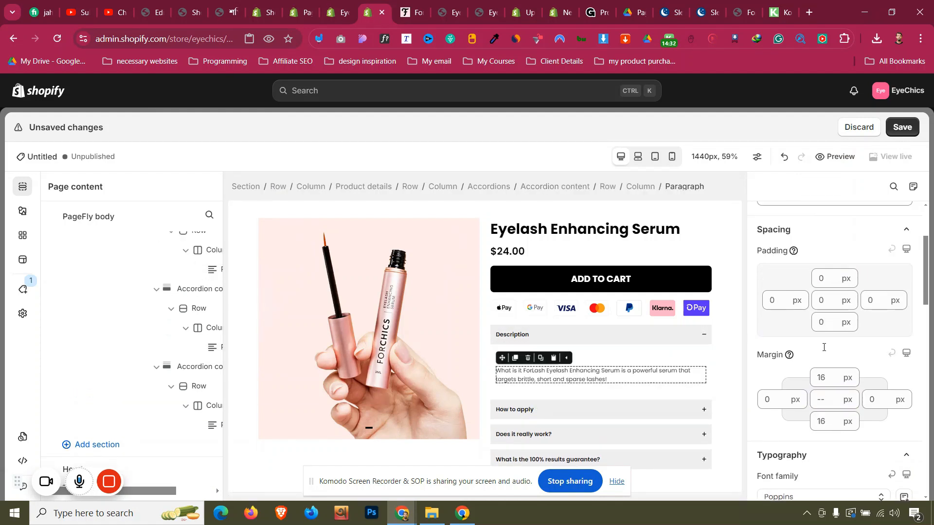
{"action": "left_click", "coordinate": [819, 400]}
{"action": "type", "text": "0"}
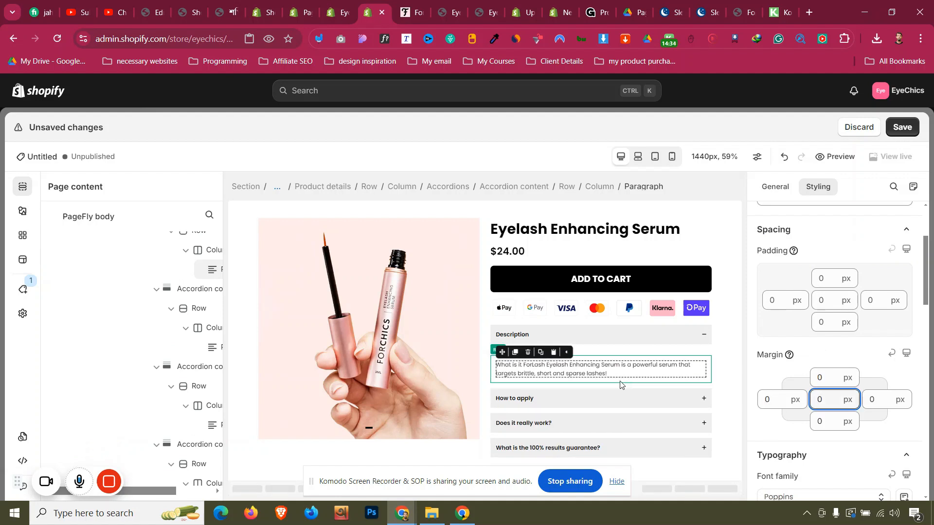
{"action": "left_click", "coordinate": [248, 442]}
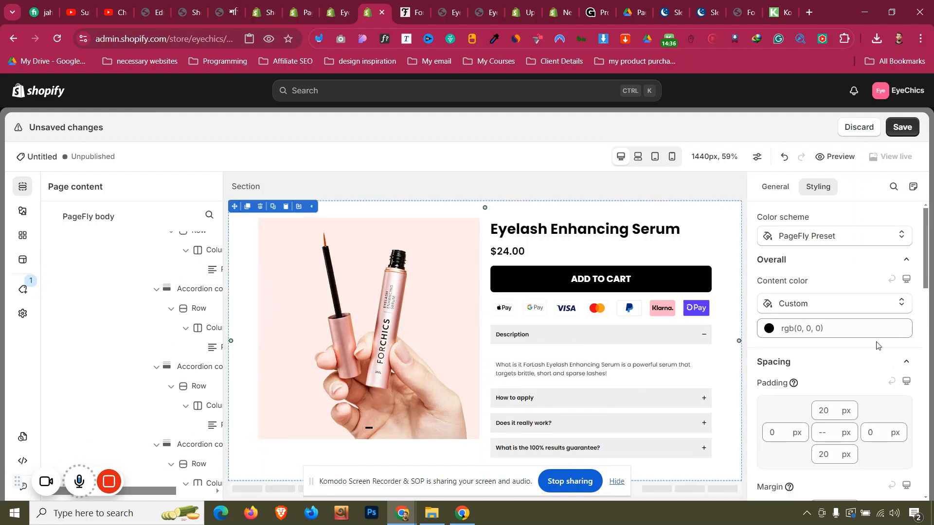
- Set the selected section's lower padding to 50 px
{"action": "left_click", "coordinate": [820, 454]}
{"action": "key", "text": "ctrl+a"}
{"action": "type", "text": "50"}
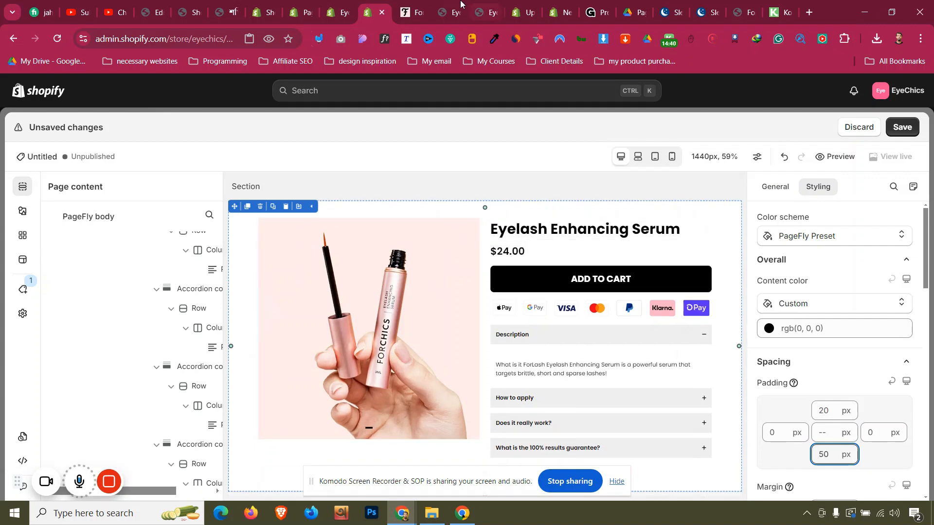
- Examine the Forchics product page from its information accordion up to its bottle options and heading, collapsing the open guarantee item
{"action": "key", "text": "ctrl+Tab"}
{"action": "scroll", "coordinate": [561, 282], "scroll_direction": "down", "scroll_amount": 1}
{"action": "scroll", "coordinate": [560, 282], "scroll_direction": "up", "scroll_amount": 2}
{"action": "scroll", "coordinate": [632, 297], "scroll_direction": "up", "scroll_amount": 1}
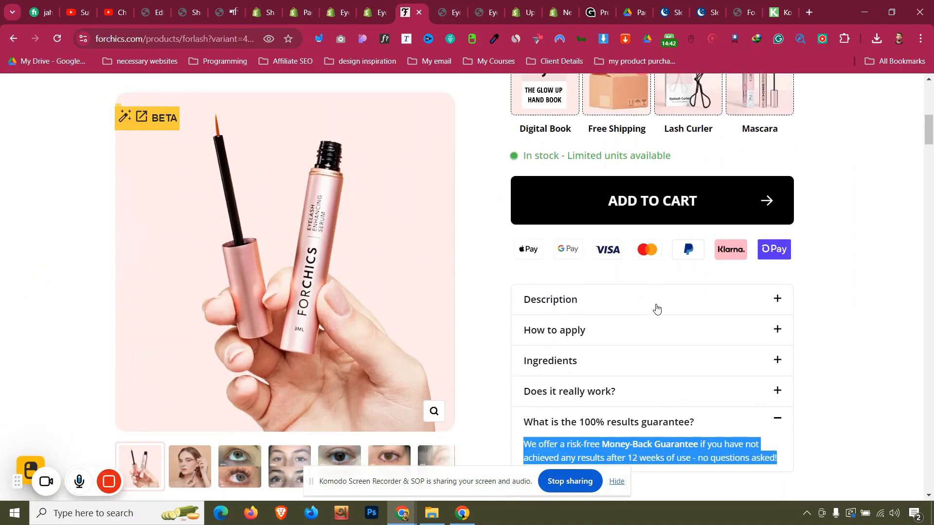
{"action": "scroll", "coordinate": [681, 331], "scroll_direction": "down", "scroll_amount": 1}
{"action": "left_click", "coordinate": [777, 350]}
{"action": "scroll", "coordinate": [827, 292], "scroll_direction": "up", "scroll_amount": 6}
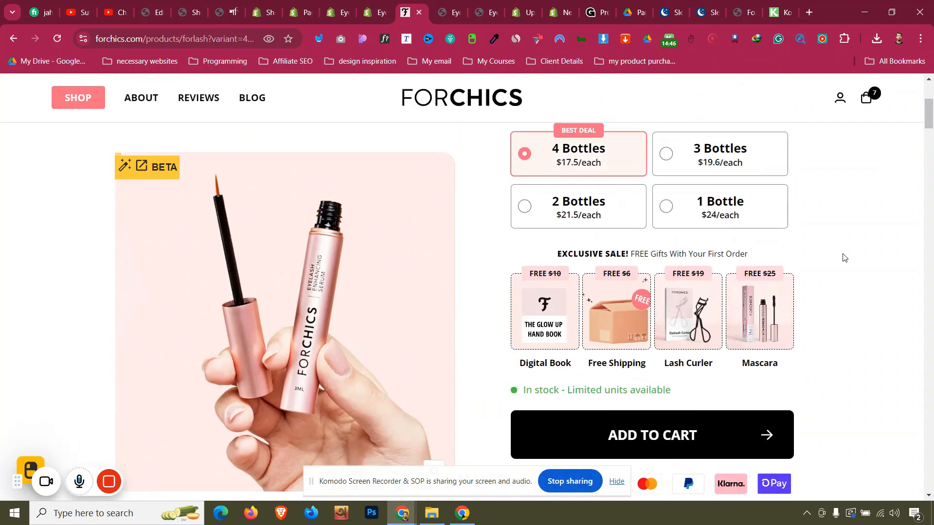
{"action": "scroll", "coordinate": [844, 258], "scroll_direction": "up", "scroll_amount": 3}
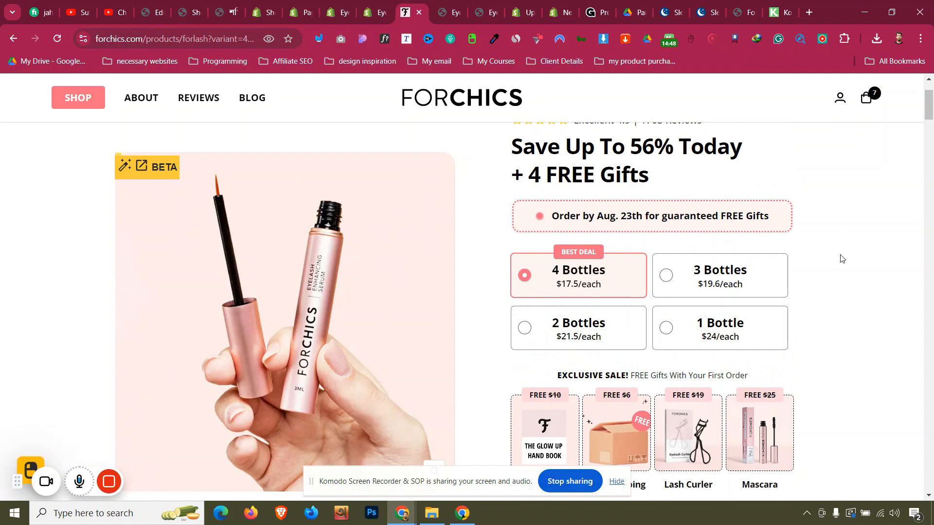
{"action": "scroll", "coordinate": [686, 248], "scroll_direction": "up", "scroll_amount": 1}
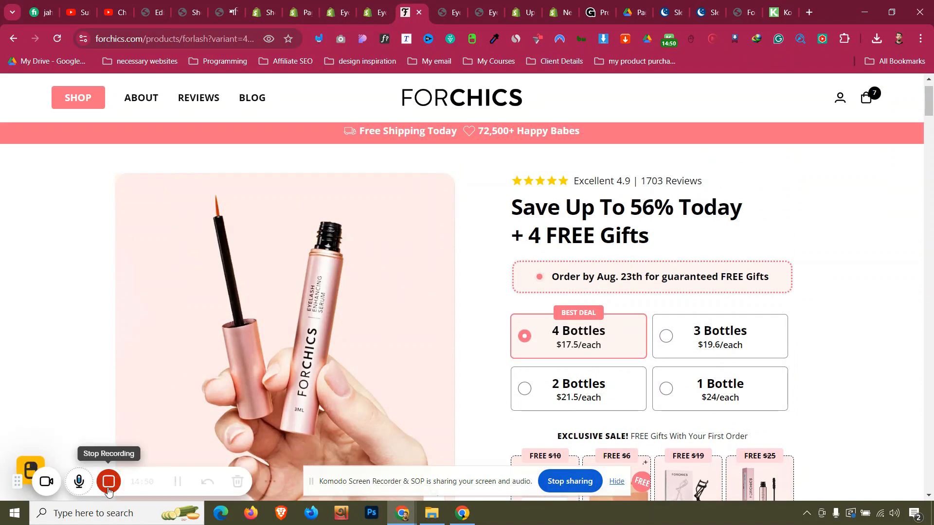
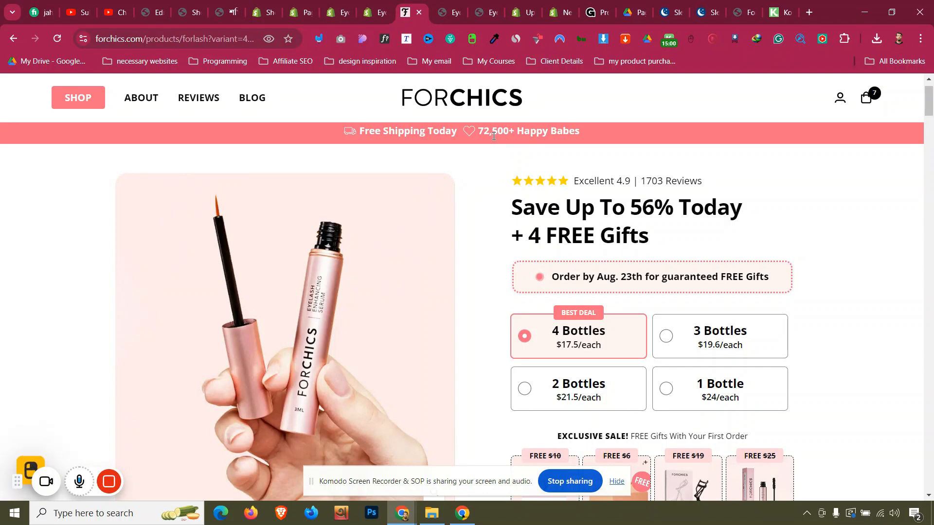
- Return to the PageFly editor, title the page "Eyelash" and publish it
{"action": "left_click", "coordinate": [371, 5]}
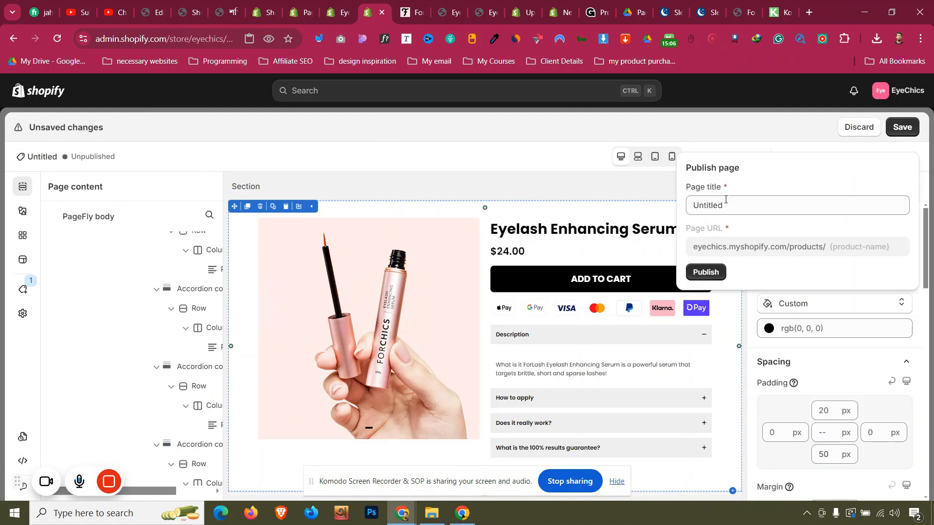
{"action": "left_click", "coordinate": [766, 205]}
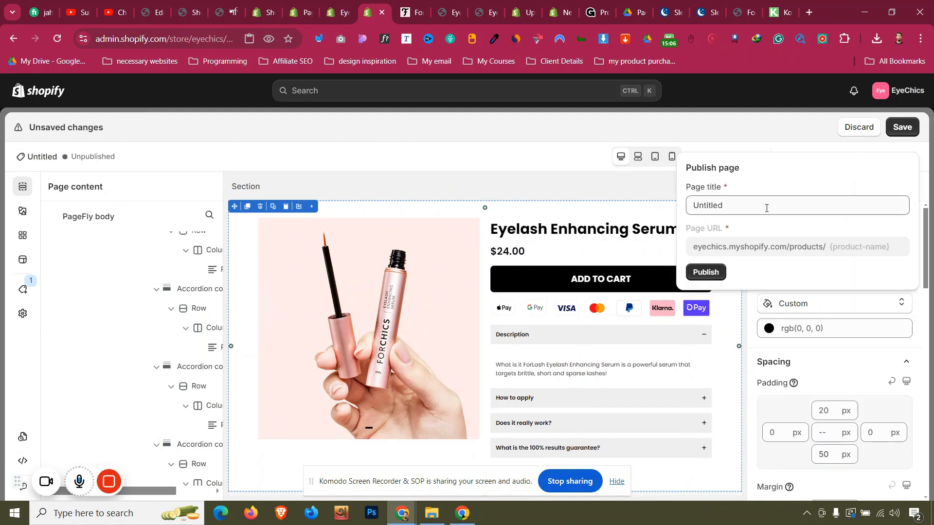
{"action": "left_click", "coordinate": [766, 209]}
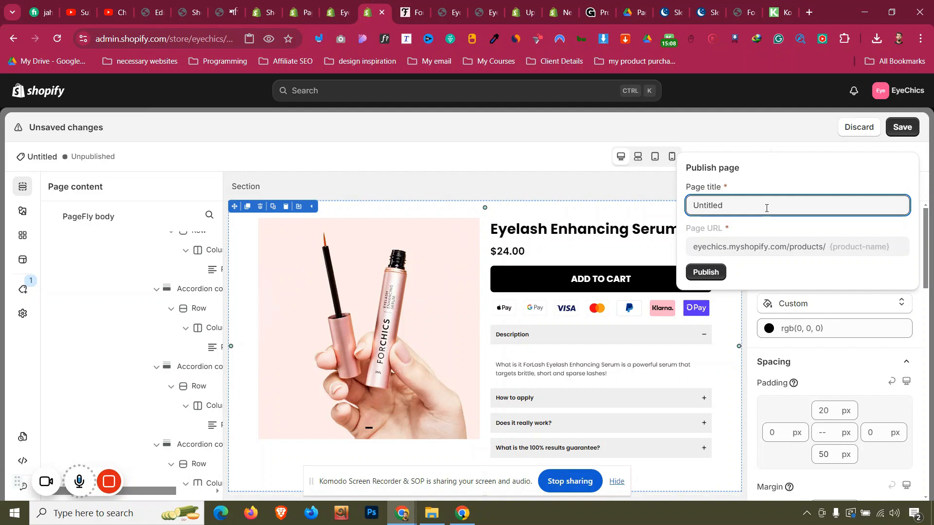
{"action": "key", "text": "ctrl+a"}
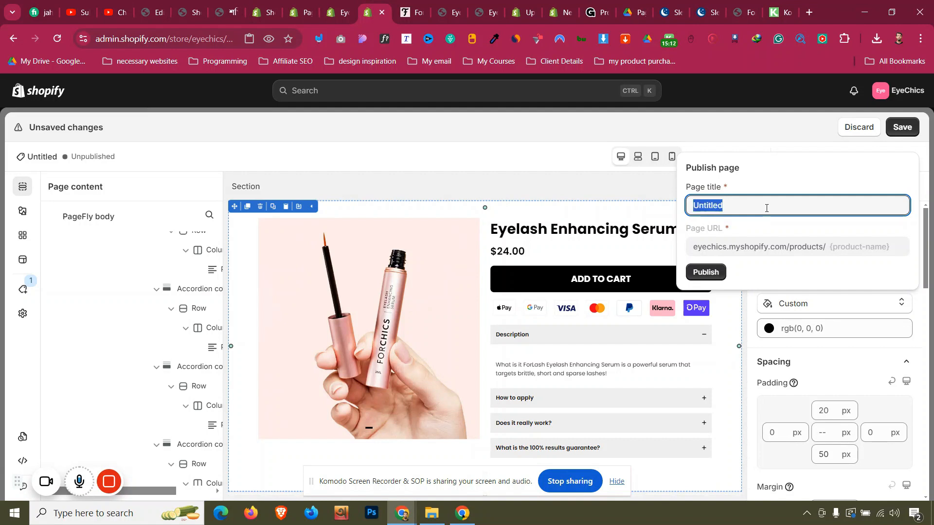
{"action": "type", "text": "Eyelas"}
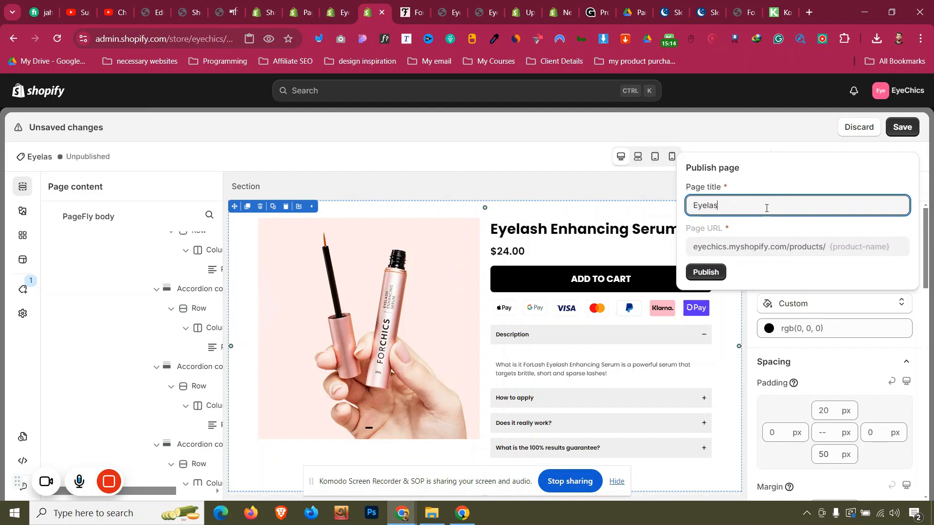
{"action": "type", "text": "t E"}
{"action": "key", "text": "BackSpace"}
{"action": "key", "text": "BackSpace"}
{"action": "key", "text": "BackSpace"}
{"action": "type", "text": "j"}
{"action": "key", "text": "BackSpace"}
{"action": "left_click", "coordinate": [705, 272]}
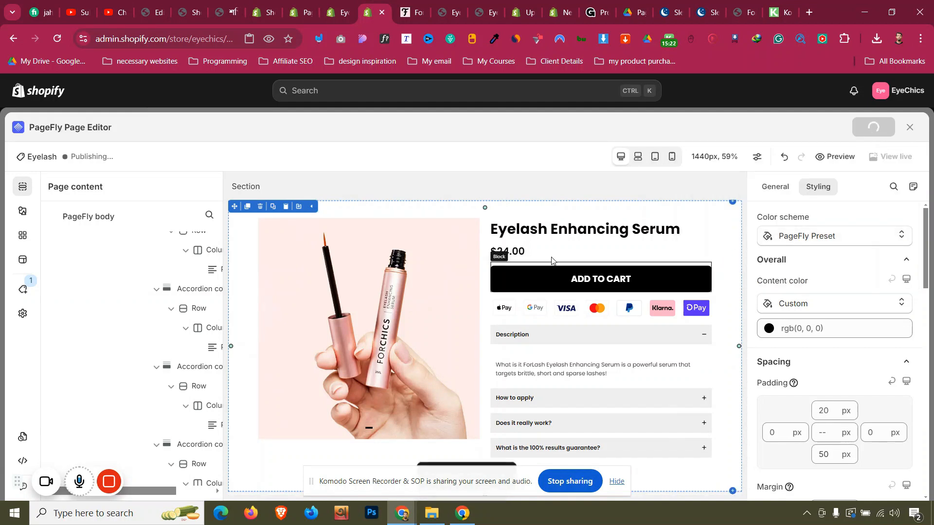
- Close the old EyeChics preview pages, then open the live product page and examine its layout down to the custom PageFly section
{"action": "left_click", "coordinate": [449, 12]}
{"action": "left_click", "coordinate": [457, 13]}
{"action": "left_click", "coordinate": [456, 14]}
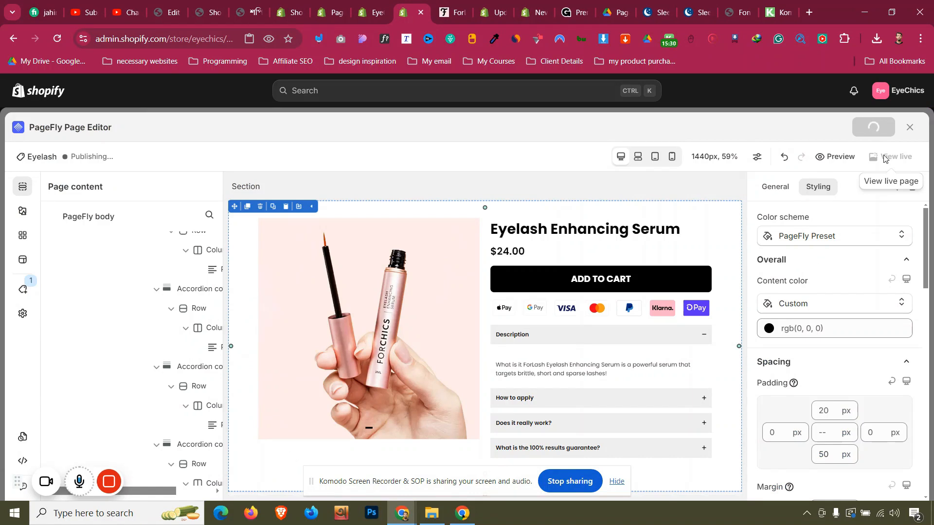
{"action": "left_click", "coordinate": [884, 157]}
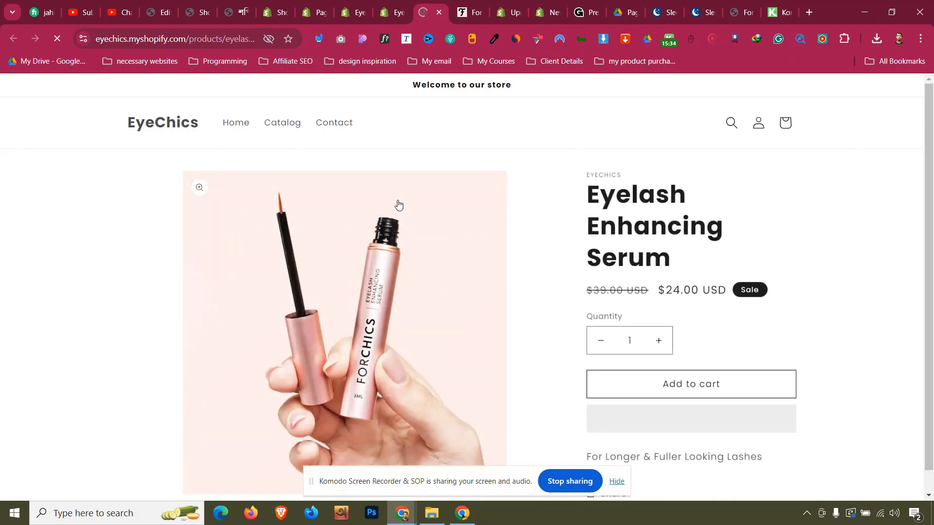
{"action": "scroll", "coordinate": [399, 199], "scroll_direction": "down", "scroll_amount": 1}
{"action": "scroll", "coordinate": [406, 205], "scroll_direction": "down", "scroll_amount": 15}
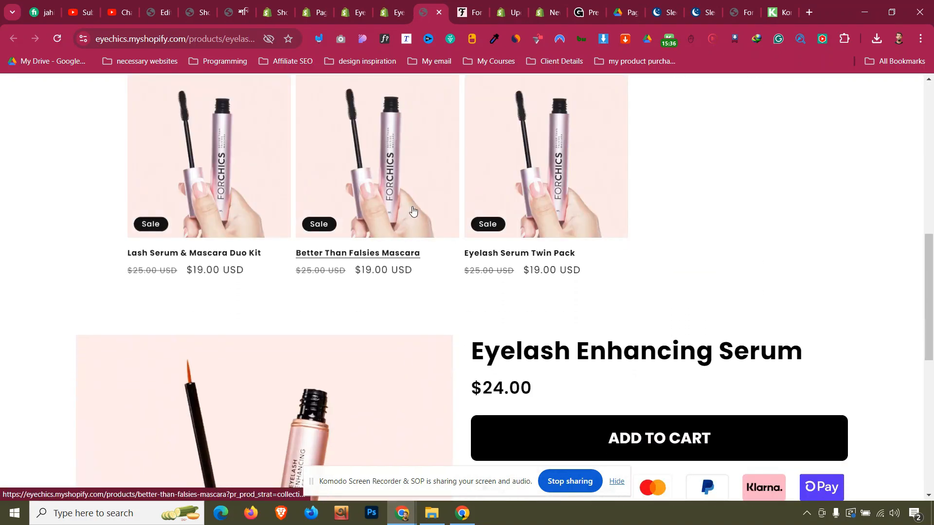
{"action": "scroll", "coordinate": [411, 209], "scroll_direction": "up", "scroll_amount": 4}
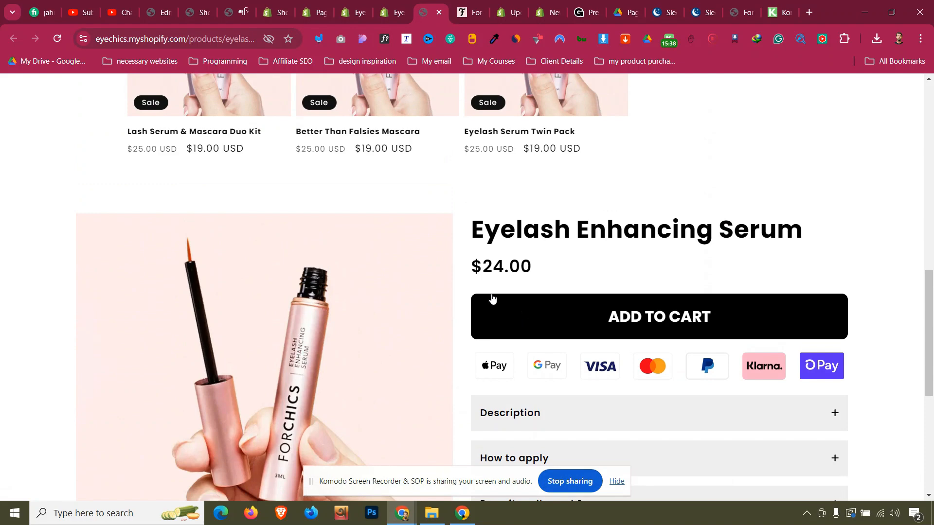
{"action": "scroll", "coordinate": [413, 294], "scroll_direction": "down", "scroll_amount": 4}
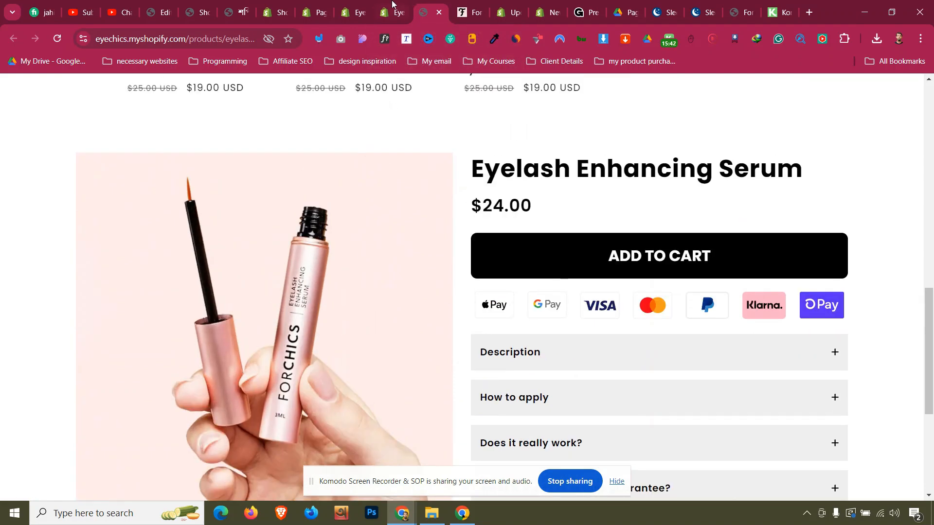
- Open the Online Store channel in the Shopify admin and pin it above Point of Sale in the sales channels
{"action": "left_click", "coordinate": [354, 12]}
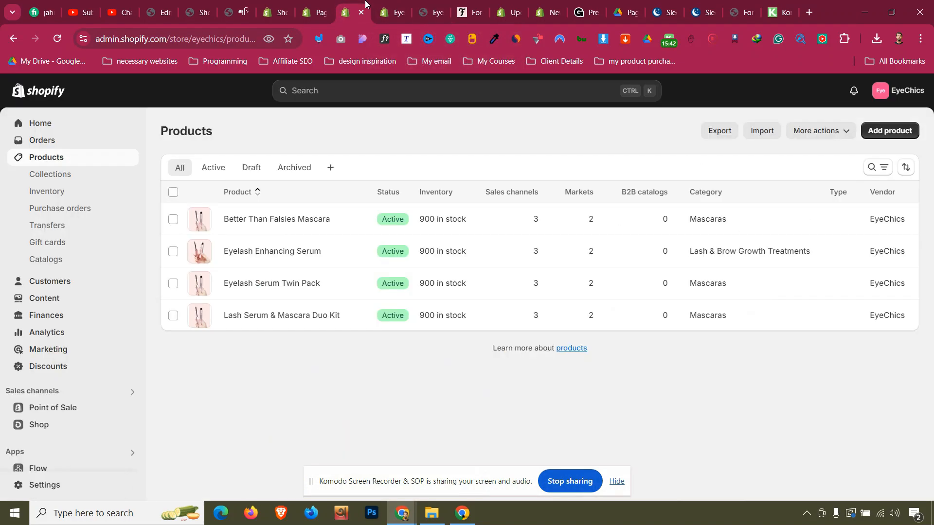
{"action": "scroll", "coordinate": [80, 418], "scroll_direction": "down", "scroll_amount": 1}
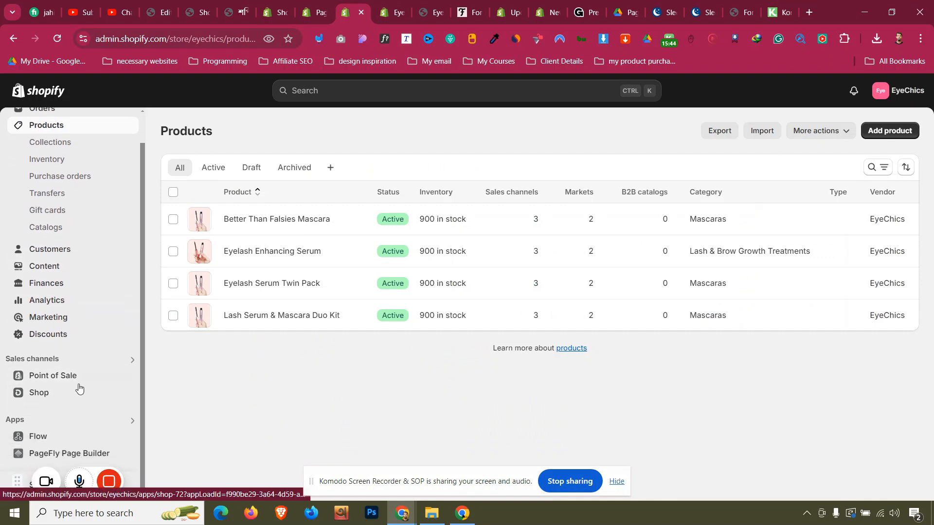
{"action": "left_click", "coordinate": [80, 380]}
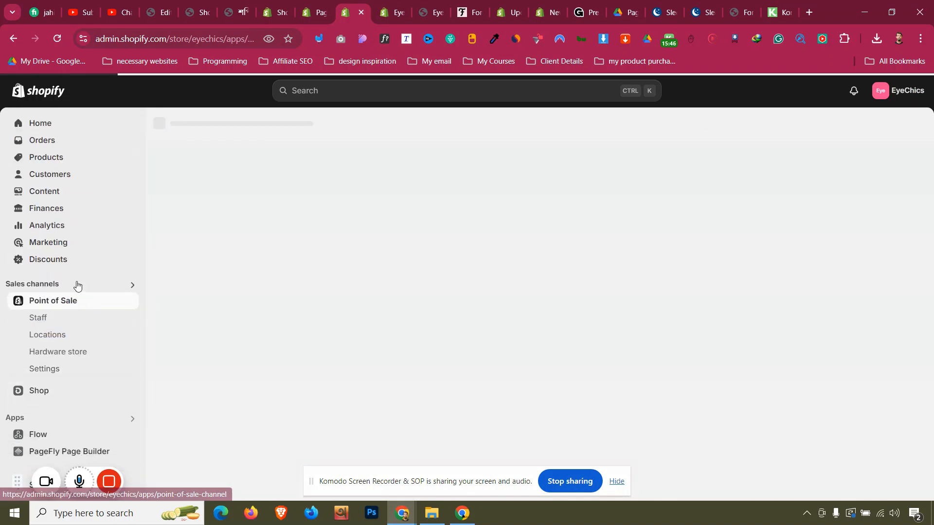
{"action": "left_click", "coordinate": [77, 285]}
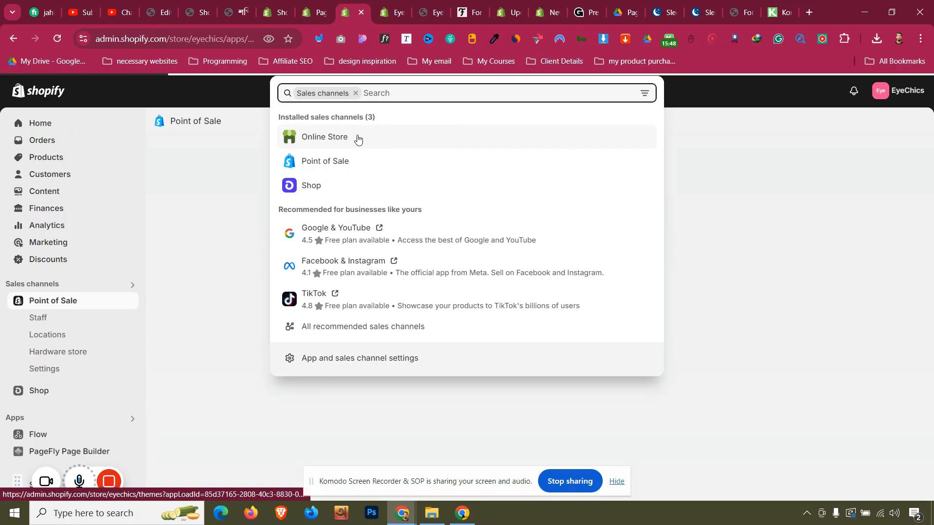
{"action": "left_click", "coordinate": [380, 139]}
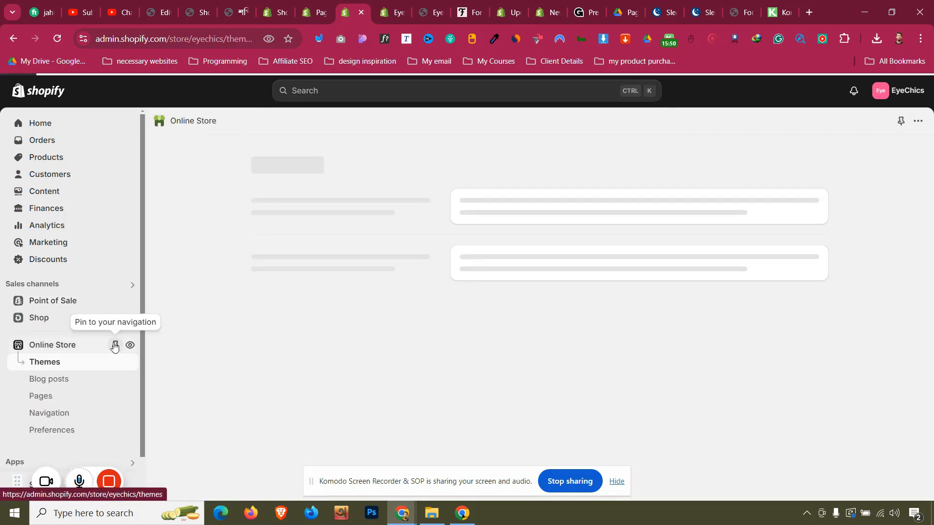
{"action": "left_click_drag", "start_coordinate": [22, 336], "coordinate": [39, 297]}
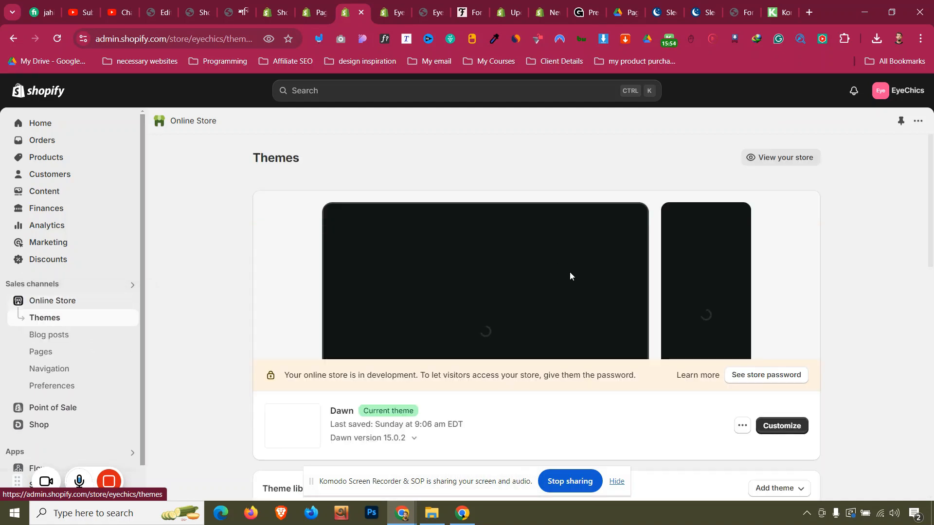
- Customize the Dawn theme and open the product template pf-ca5e7409
{"action": "left_click", "coordinate": [780, 430]}
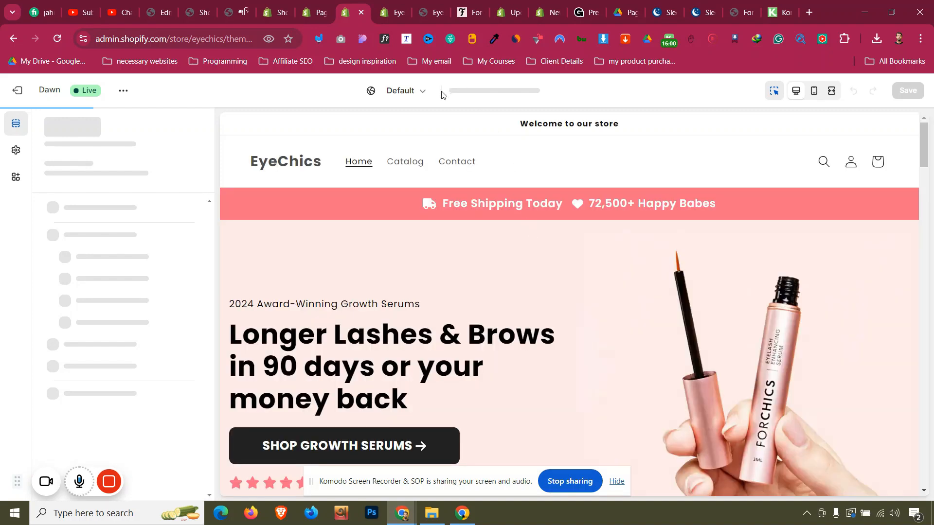
{"action": "left_click", "coordinate": [479, 94]}
{"action": "left_click", "coordinate": [478, 162]}
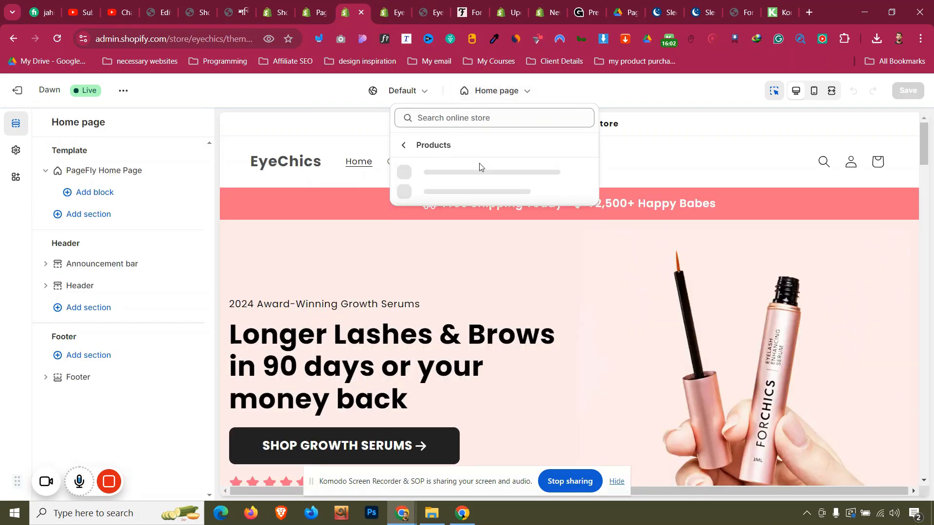
{"action": "left_click", "coordinate": [482, 182]}
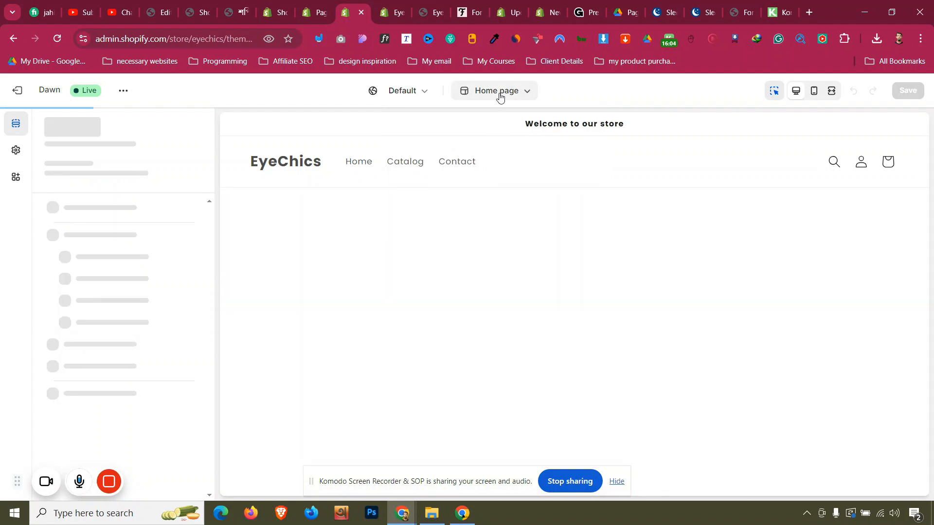
{"action": "left_click", "coordinate": [500, 92]}
{"action": "left_click", "coordinate": [495, 161]}
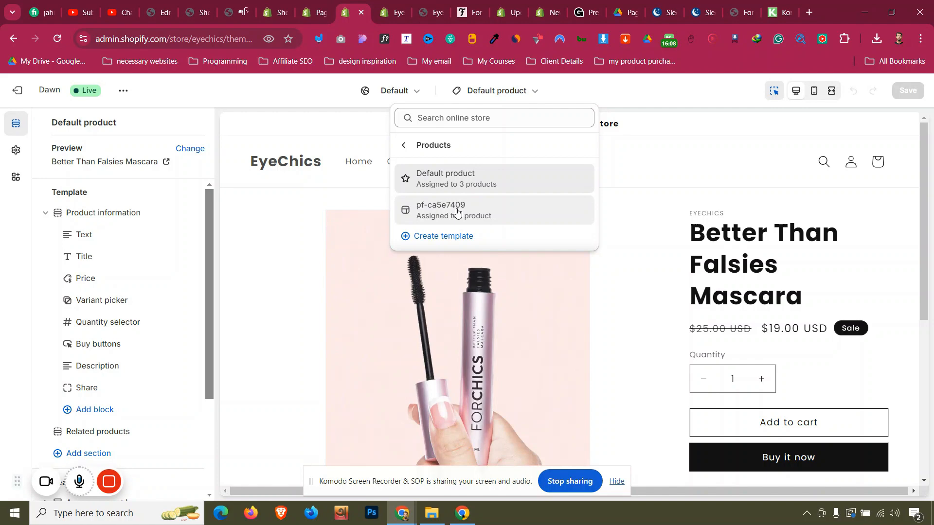
{"action": "left_click", "coordinate": [458, 212]}
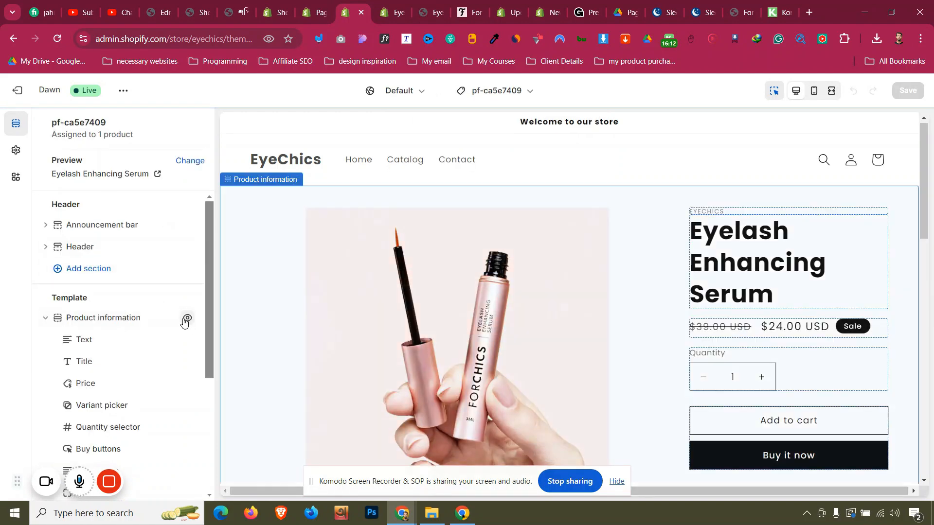
- Hide the Product information and Related products sections of the template and save it
{"action": "left_click", "coordinate": [187, 319]}
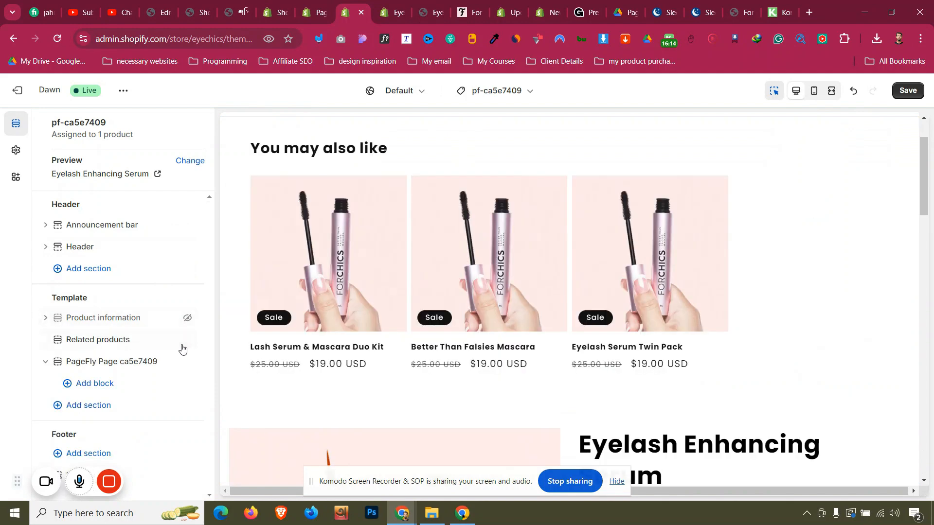
{"action": "left_click", "coordinate": [187, 340]}
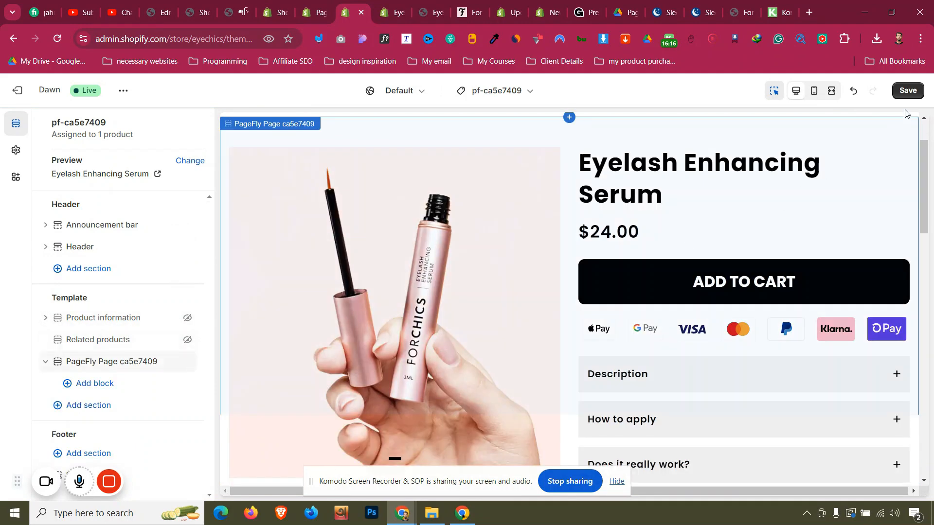
{"action": "left_click", "coordinate": [908, 91]}
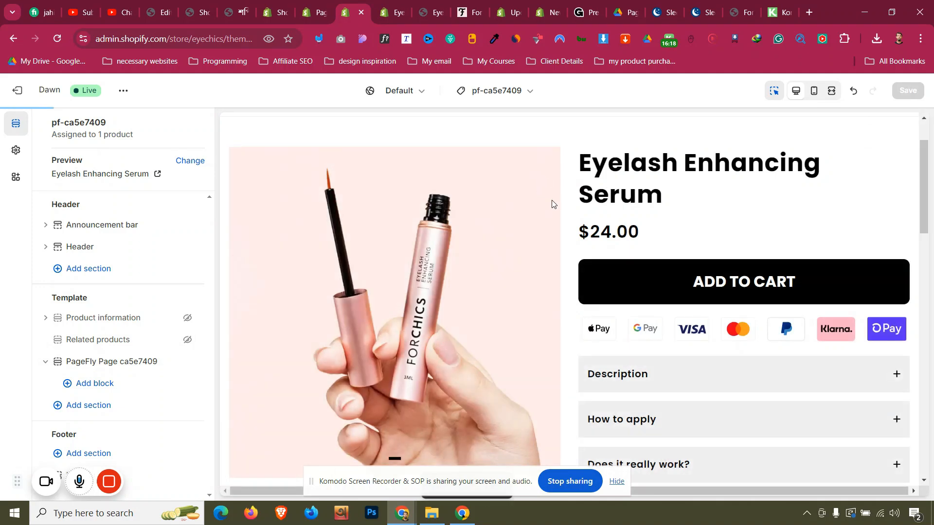
- Reload the live Eyelash Enhancing Serum page, check its layout down to the footer, and return to the PageFly editor
{"action": "left_click", "coordinate": [431, 12]}
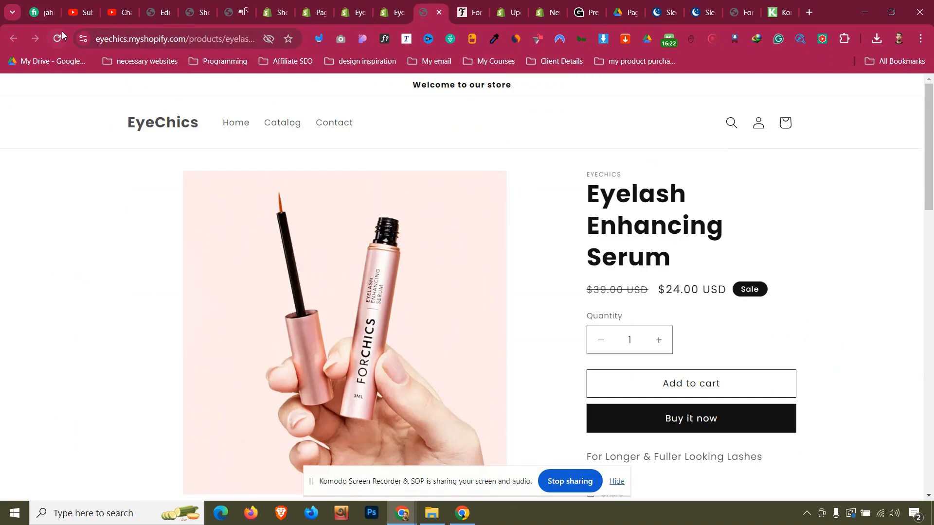
{"action": "left_click", "coordinate": [60, 37]}
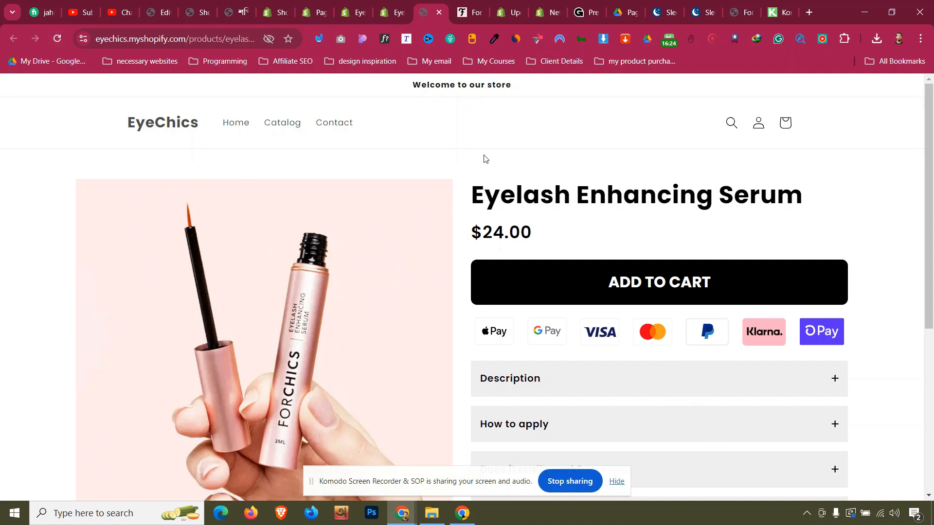
{"action": "scroll", "coordinate": [483, 158], "scroll_direction": "down", "scroll_amount": 5}
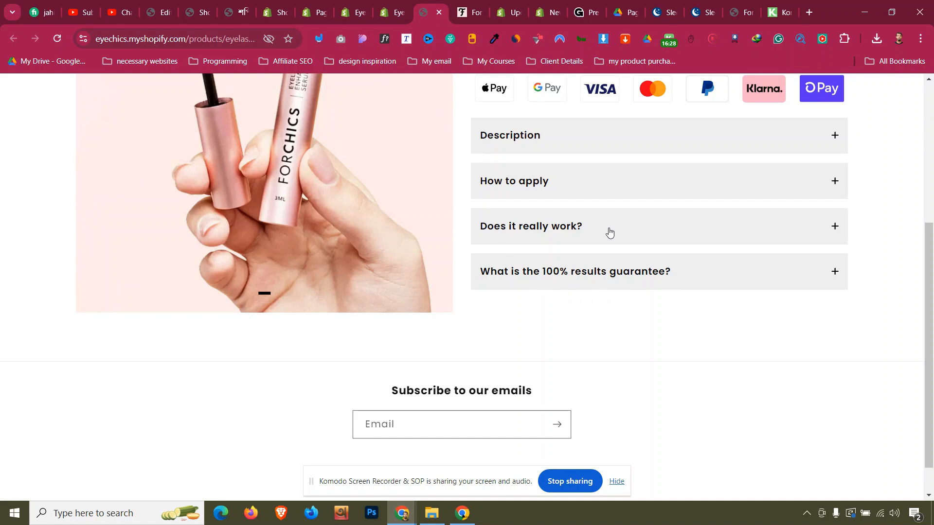
{"action": "left_click", "coordinate": [397, 4]}
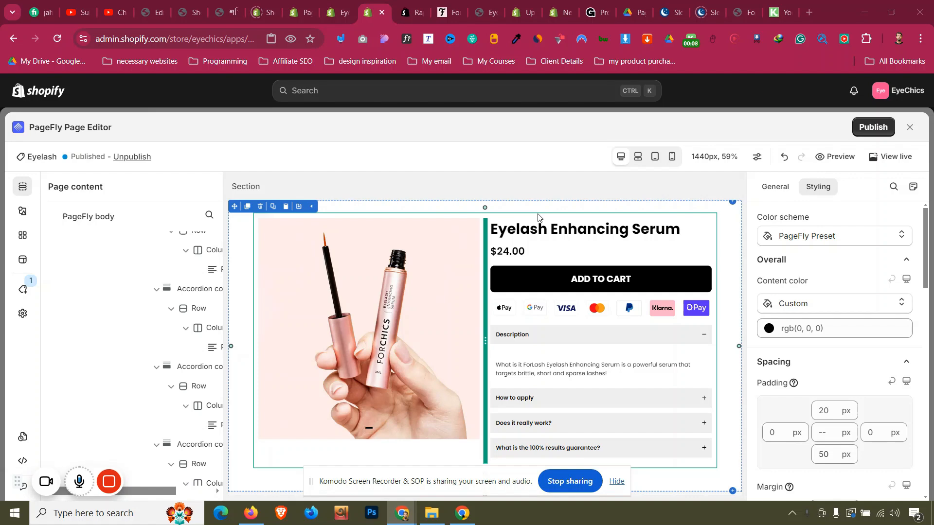
- Switch to the Forchics product page and compare how the 2 Bottles and 4 Bottles offers change the free gifts
{"action": "left_click", "coordinate": [440, 4]}
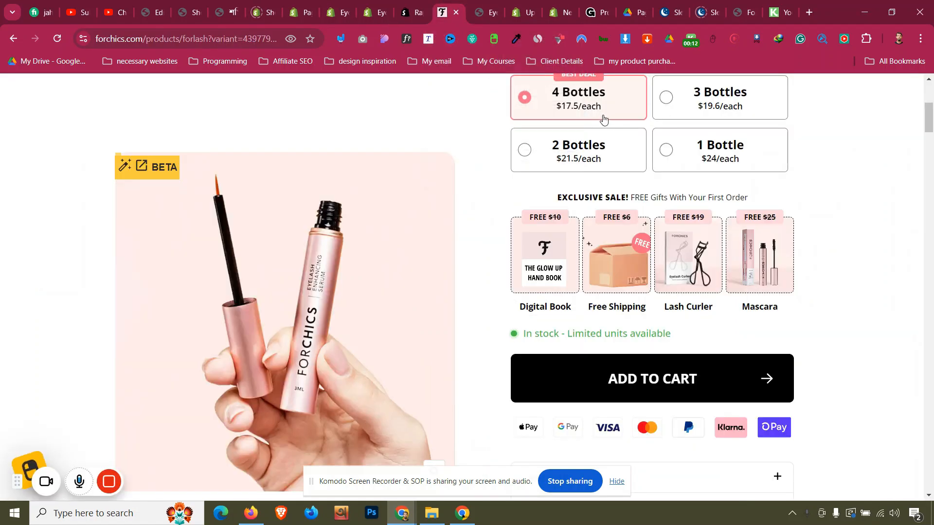
{"action": "scroll", "coordinate": [603, 121], "scroll_direction": "up", "scroll_amount": 2}
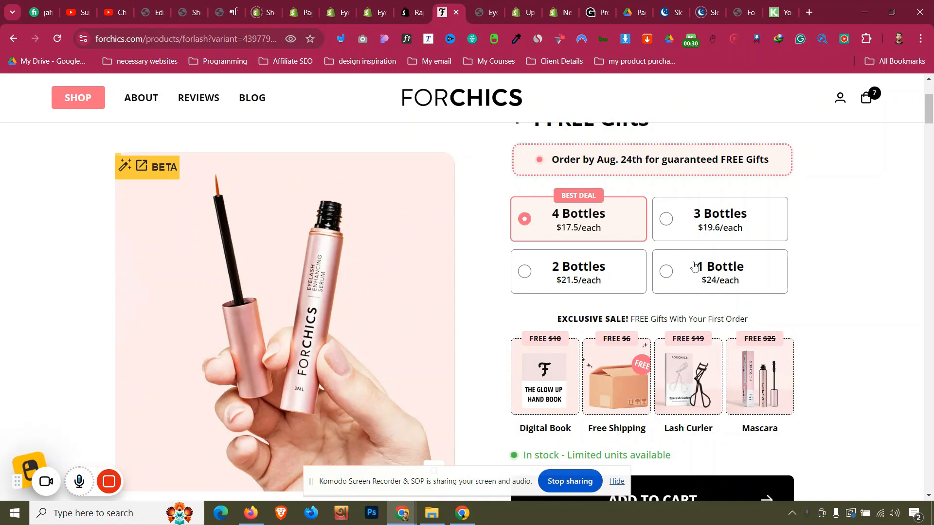
{"action": "left_click", "coordinate": [618, 284]}
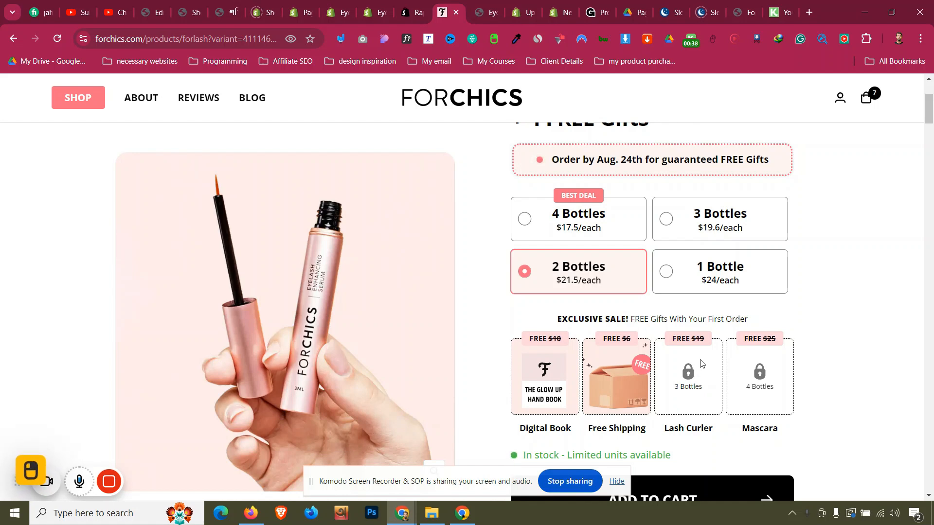
{"action": "left_click", "coordinate": [598, 234]}
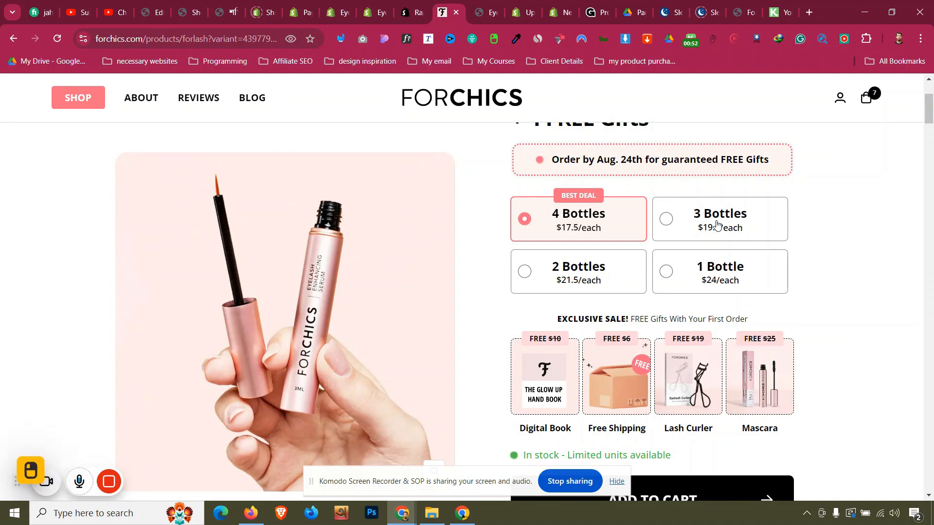
{"action": "scroll", "coordinate": [463, 123], "scroll_direction": "up", "scroll_amount": 3}
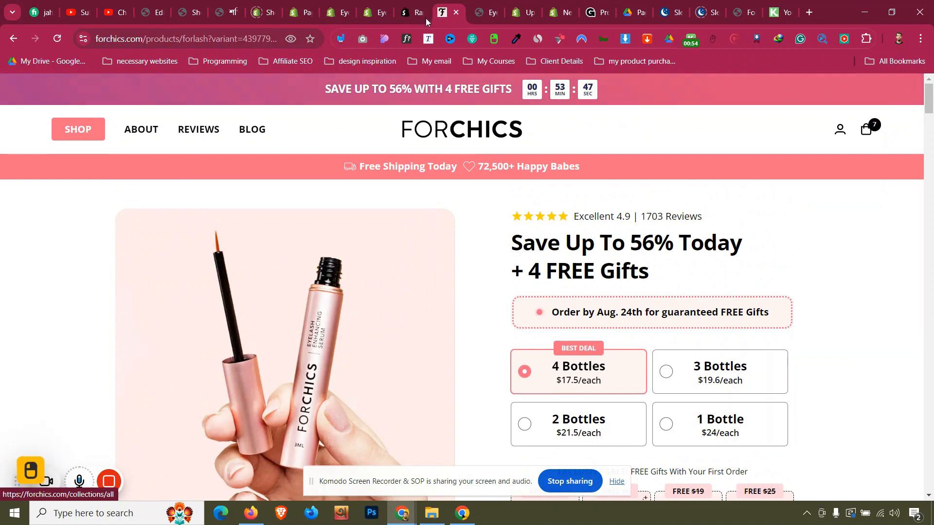
- Install the Rapi Bundle Quantity Breaks app from the Shopify App Store on the EyeChics store
{"action": "left_click", "coordinate": [422, 5]}
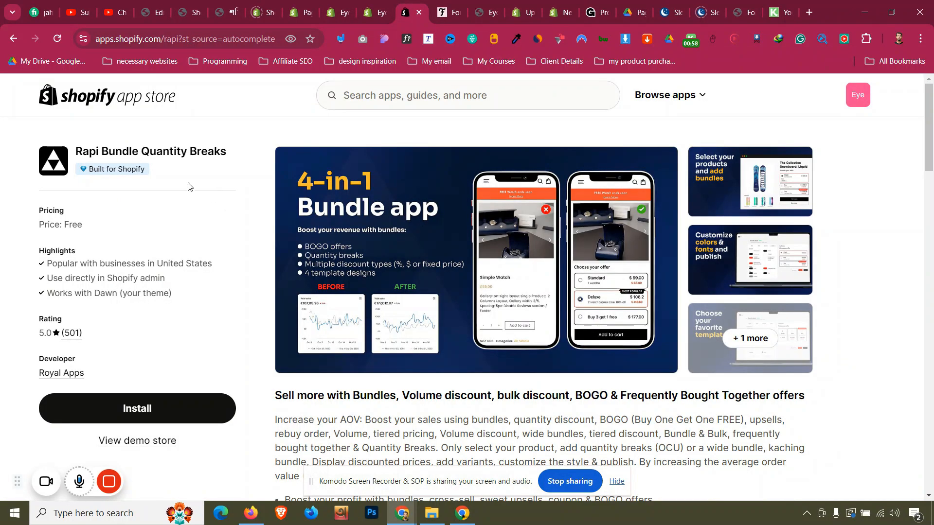
{"action": "left_click", "coordinate": [185, 407]}
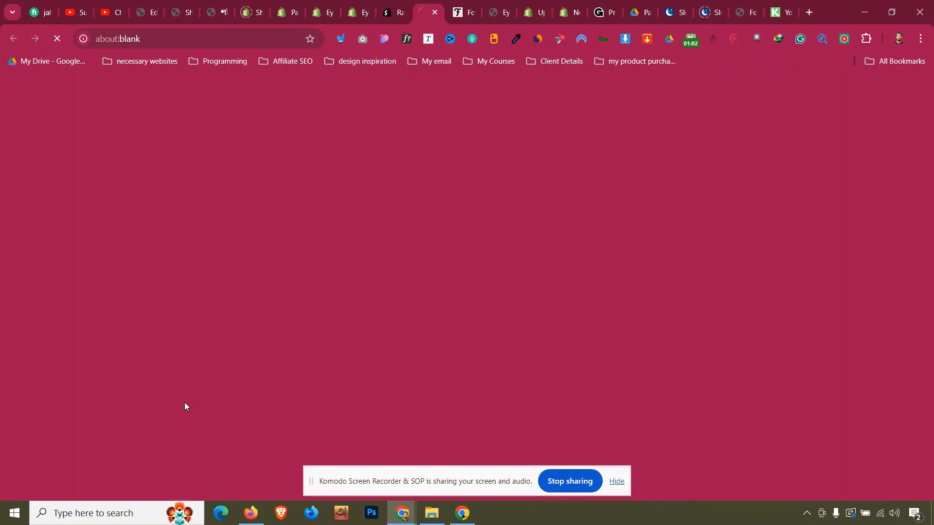
{"action": "left_click", "coordinate": [393, 12]}
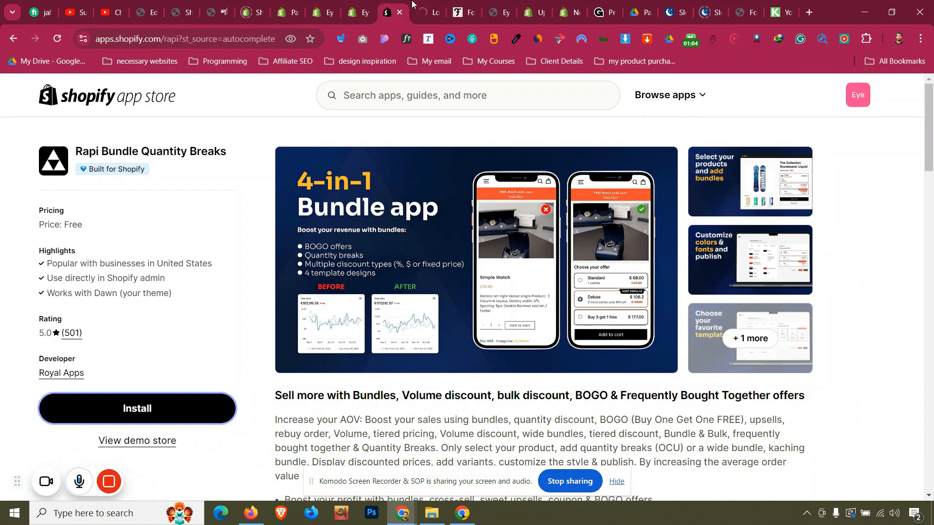
{"action": "left_click", "coordinate": [401, 11]}
{"action": "left_click", "coordinate": [401, 12]}
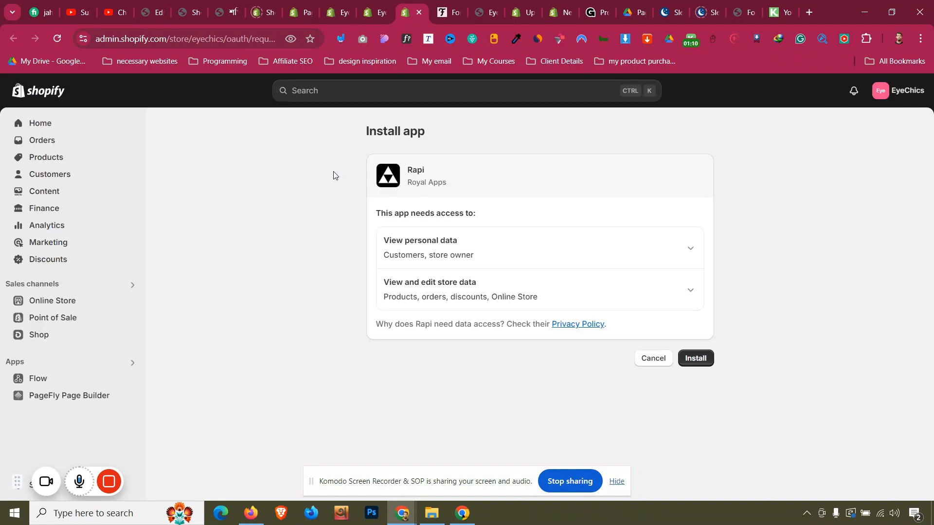
{"action": "left_click", "coordinate": [708, 358]}
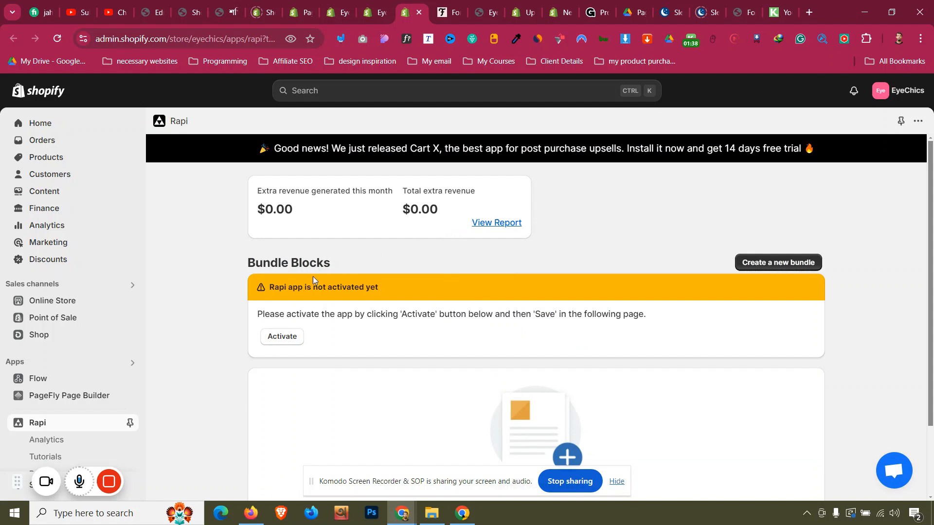
- Activate the Rapi app embed in the Dawn theme, save it, and reload the Rapi app page
{"action": "left_click", "coordinate": [279, 339]}
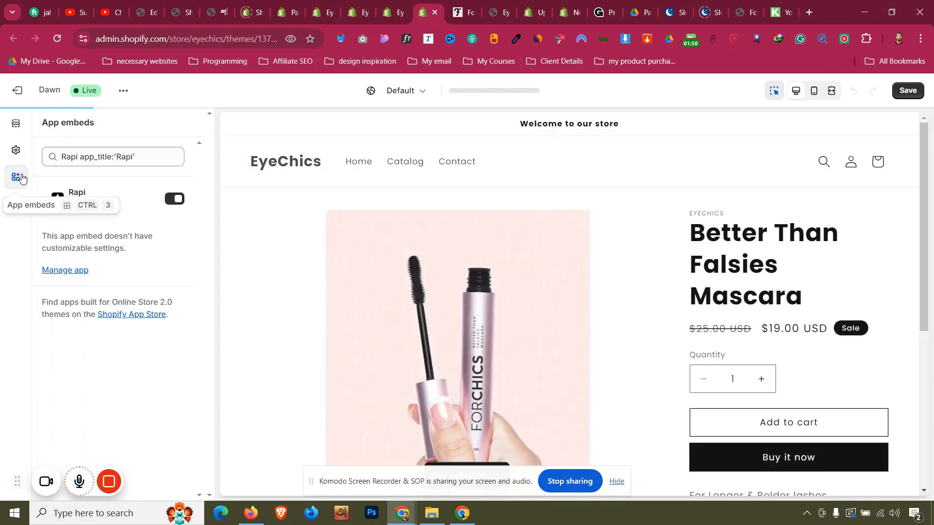
{"action": "left_click", "coordinate": [908, 91]}
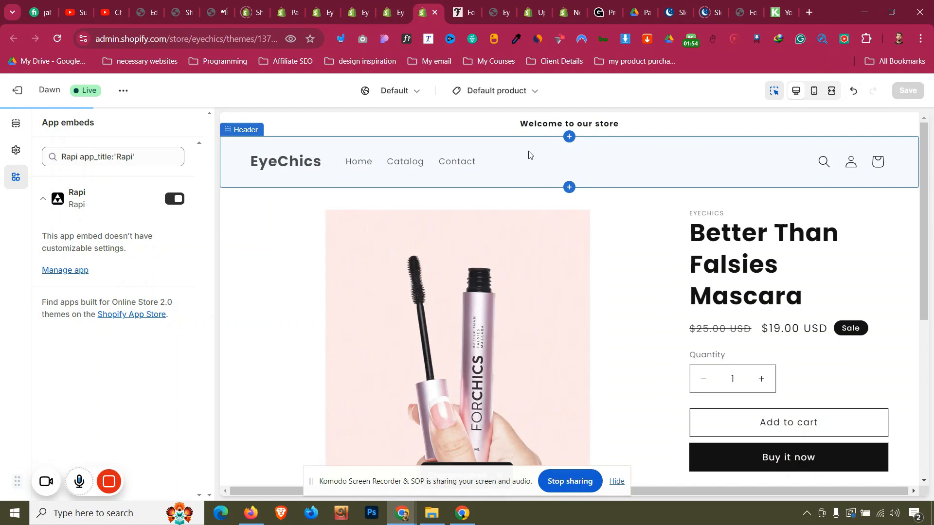
{"action": "left_click", "coordinate": [434, 13]}
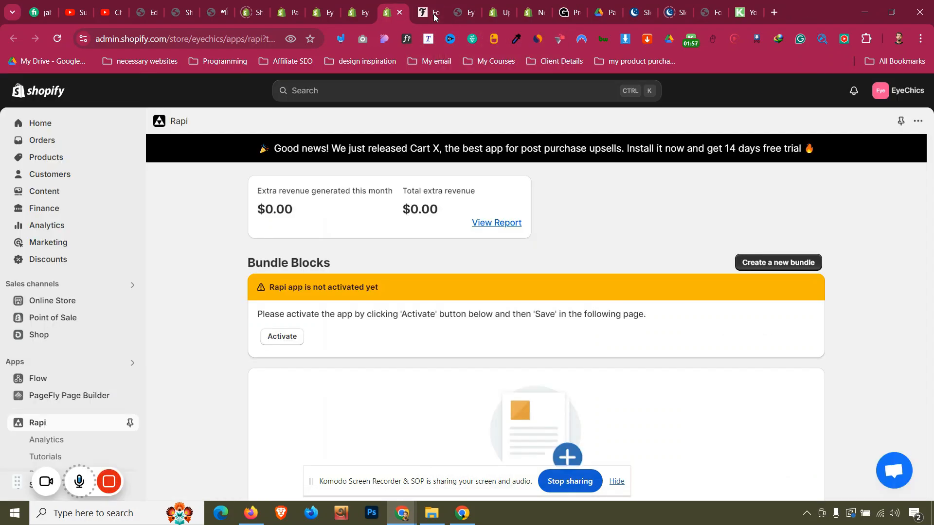
{"action": "left_click", "coordinate": [57, 39]}
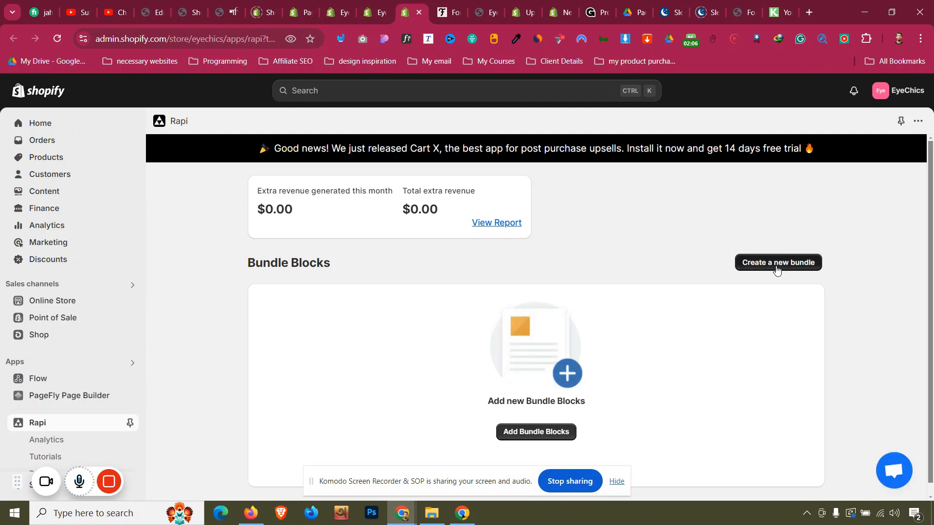
- Create a new bundle in Rapi and look through its Block, Offers and Structure settings
{"action": "scroll", "coordinate": [776, 271], "scroll_direction": "down", "scroll_amount": 1}
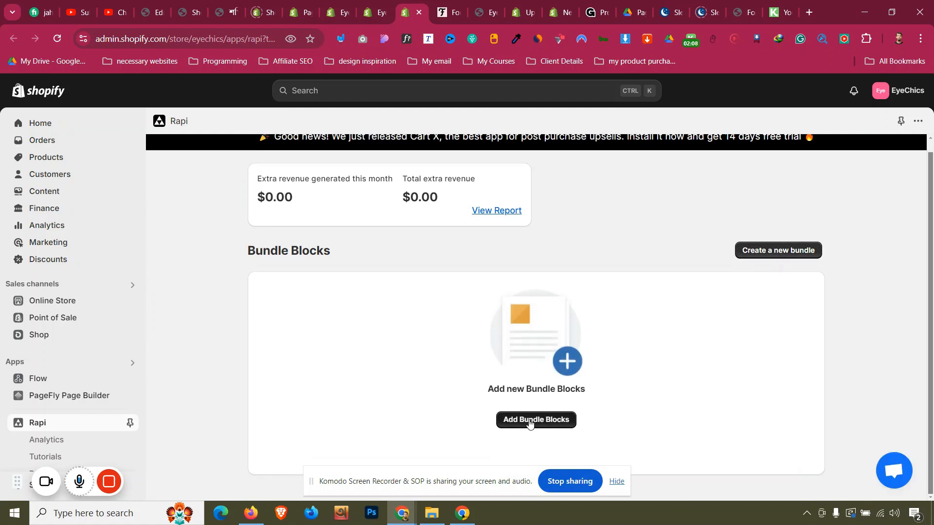
{"action": "left_click", "coordinate": [771, 251]}
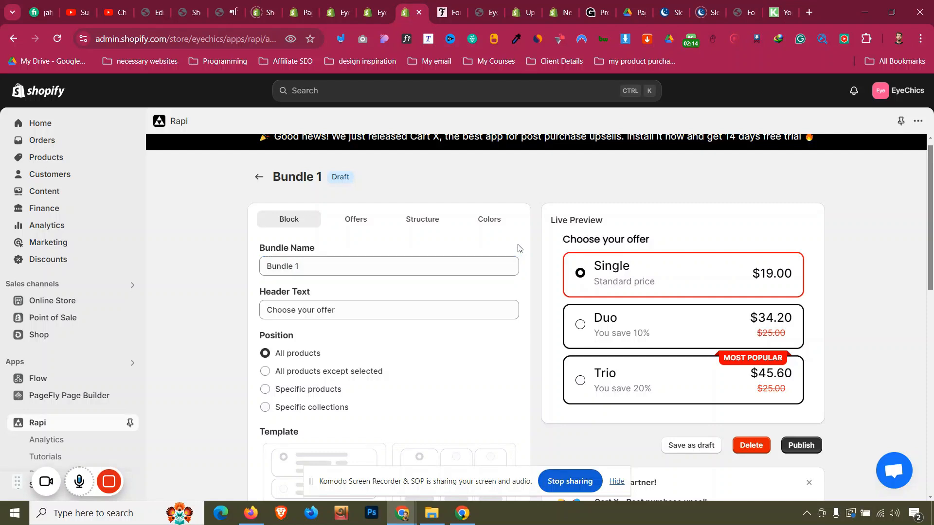
{"action": "left_click", "coordinate": [345, 220]}
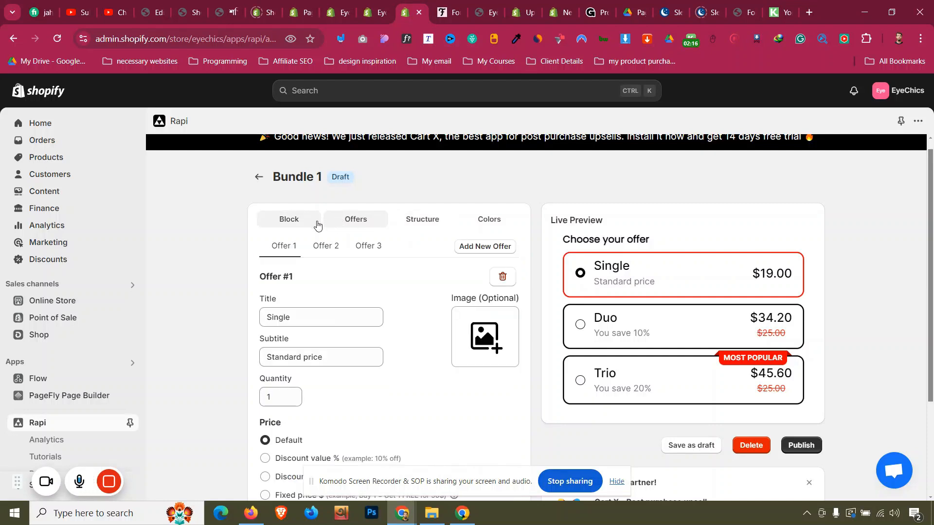
{"action": "left_click", "coordinate": [300, 225]}
{"action": "scroll", "coordinate": [252, 286], "scroll_direction": "down", "scroll_amount": 2}
{"action": "scroll", "coordinate": [252, 286], "scroll_direction": "down", "scroll_amount": 3}
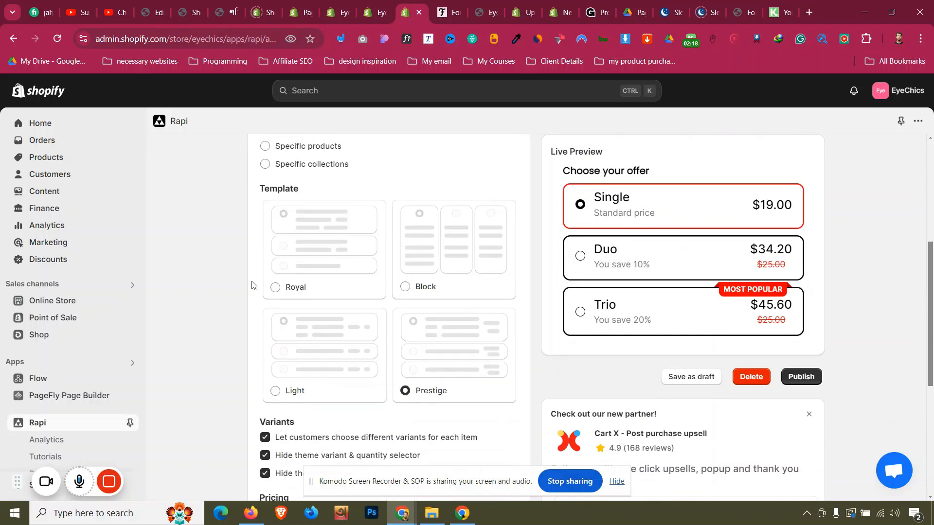
{"action": "scroll", "coordinate": [252, 286], "scroll_direction": "down", "scroll_amount": 5}
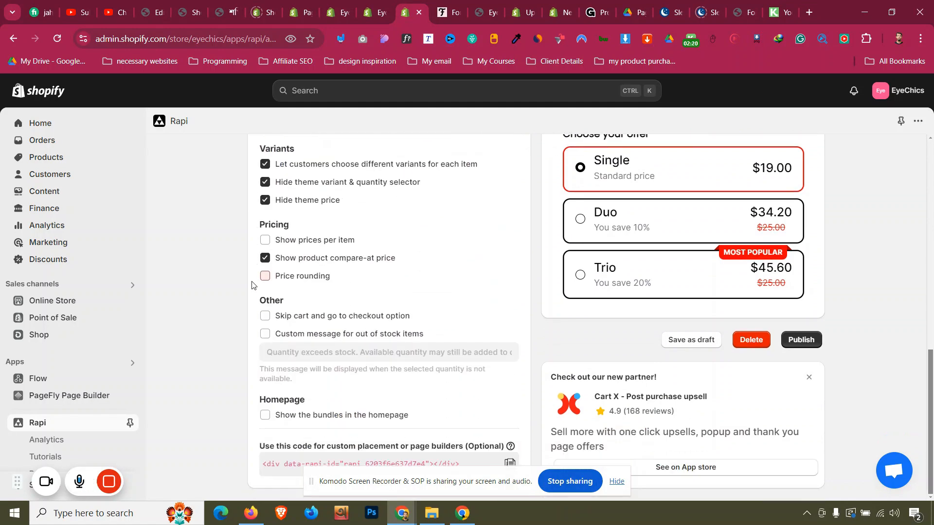
{"action": "scroll", "coordinate": [252, 286], "scroll_direction": "up", "scroll_amount": 10}
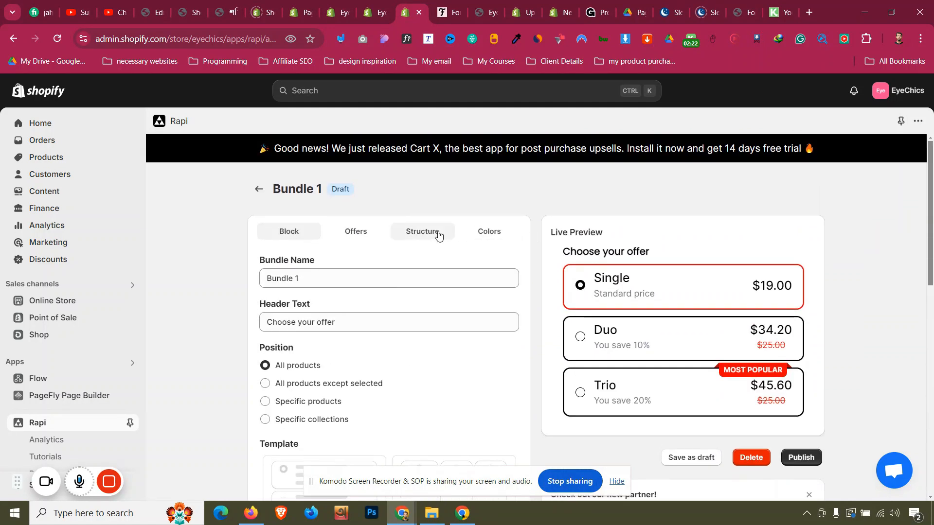
{"action": "left_click", "coordinate": [438, 235]}
{"action": "scroll", "coordinate": [402, 260], "scroll_direction": "down", "scroll_amount": 3}
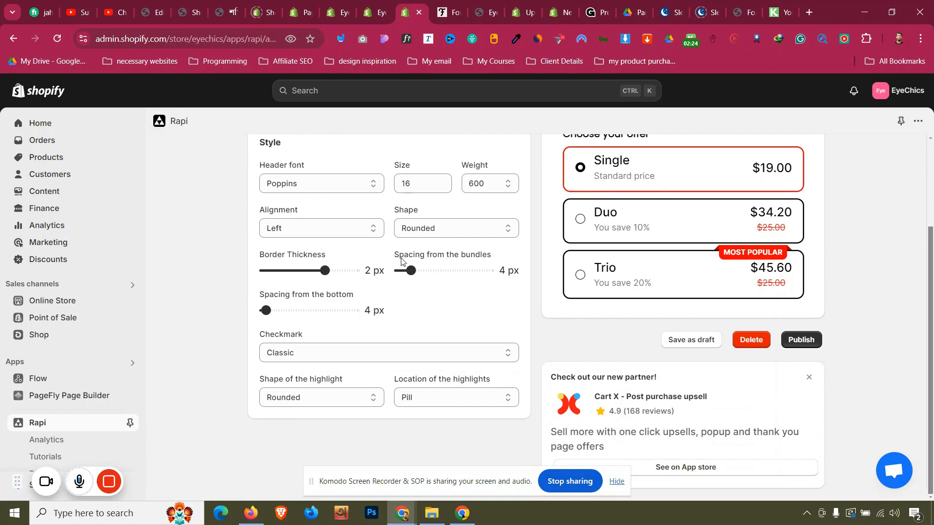
{"action": "scroll", "coordinate": [402, 262], "scroll_direction": "up", "scroll_amount": 3}
{"action": "left_click", "coordinate": [290, 233]}
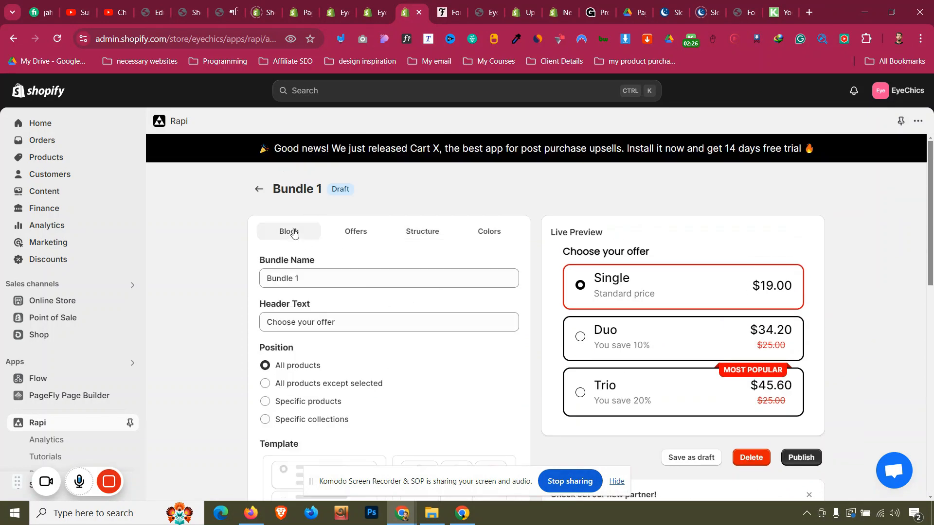
- Try the Block, Light and Prestige templates on the bundle and test the Block template's offers in the live preview
{"action": "scroll", "coordinate": [248, 282], "scroll_direction": "down", "scroll_amount": 6}
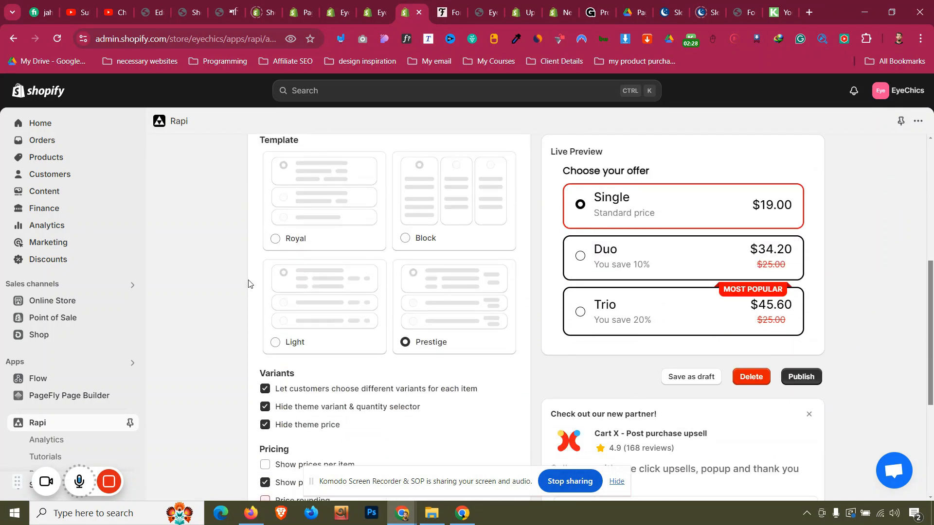
{"action": "left_click", "coordinate": [450, 281]}
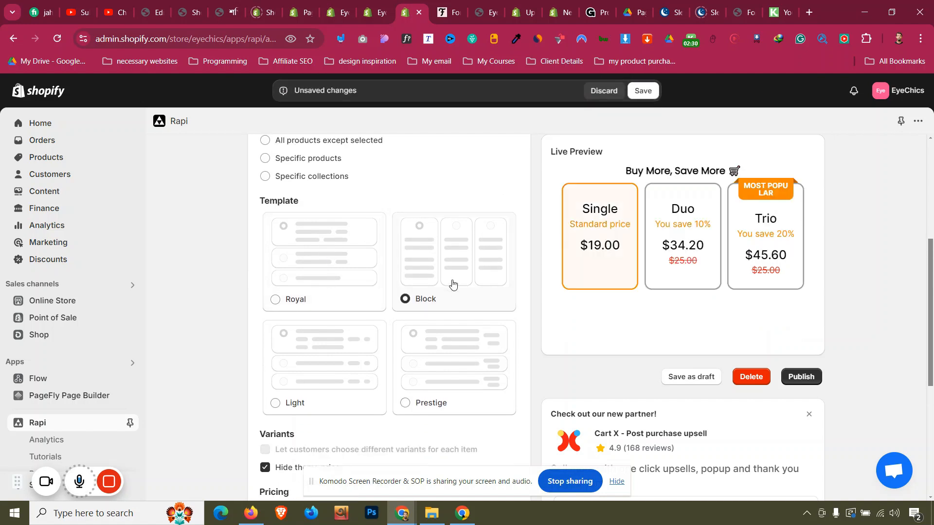
{"action": "left_click", "coordinate": [329, 367]}
{"action": "left_click", "coordinate": [451, 373]}
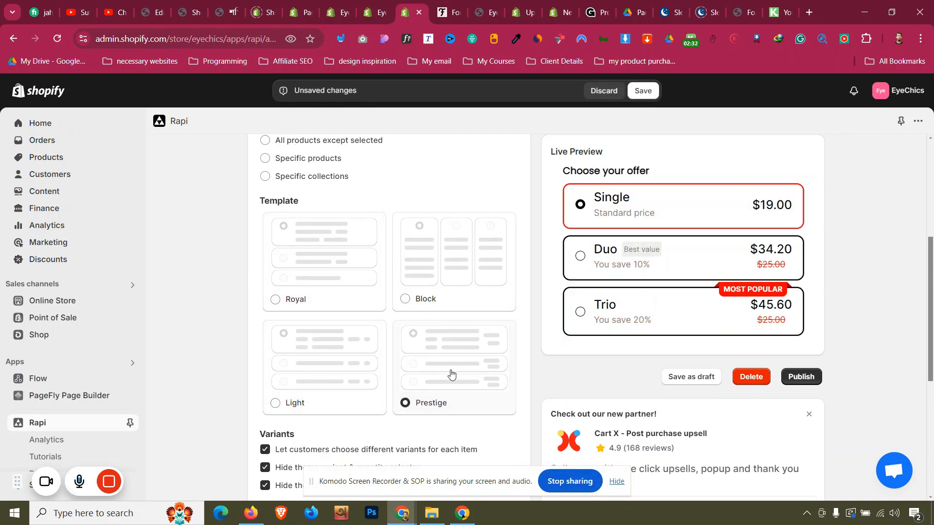
{"action": "left_click", "coordinate": [437, 301]}
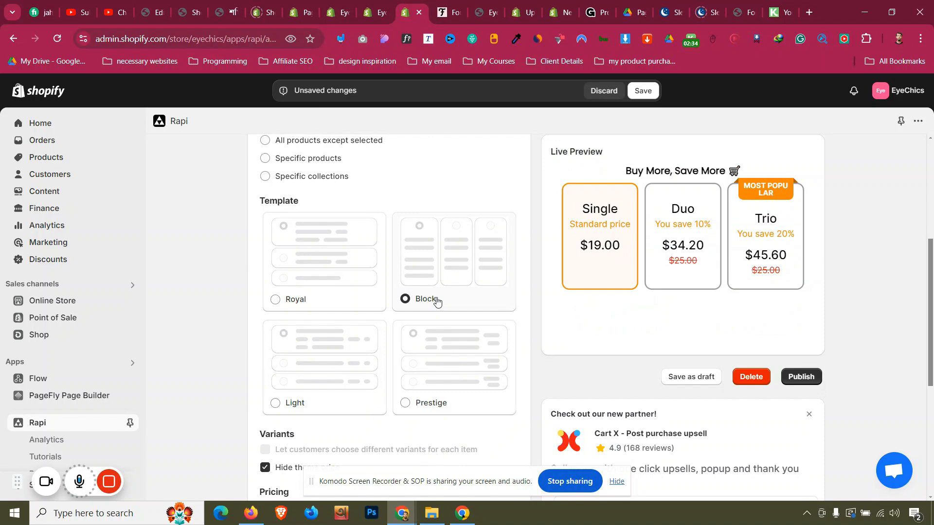
{"action": "scroll", "coordinate": [718, 171], "scroll_direction": "up", "scroll_amount": 6}
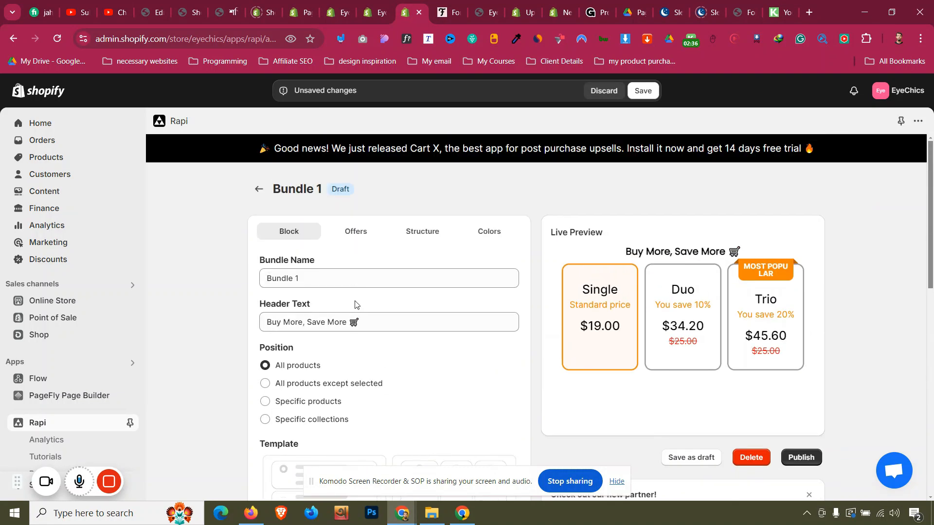
{"action": "scroll", "coordinate": [374, 339], "scroll_direction": "down", "scroll_amount": 3}
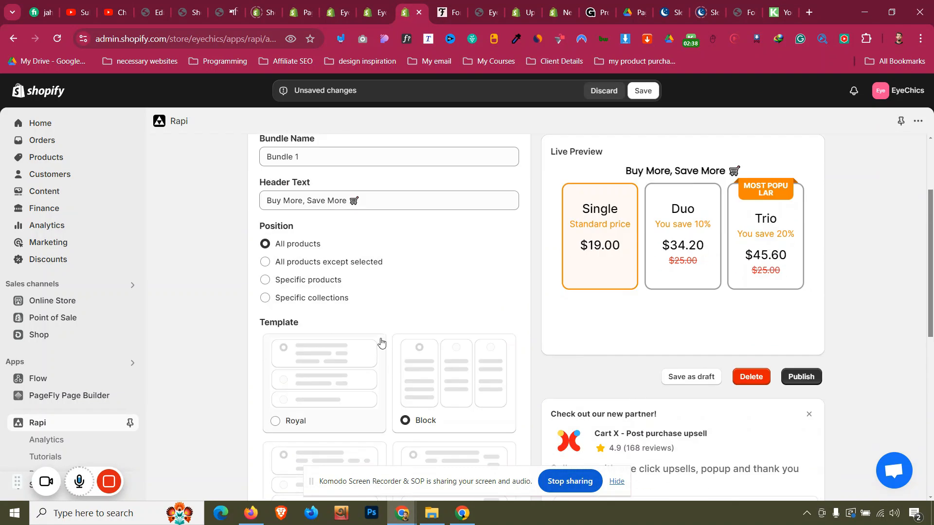
{"action": "left_click", "coordinate": [790, 243]}
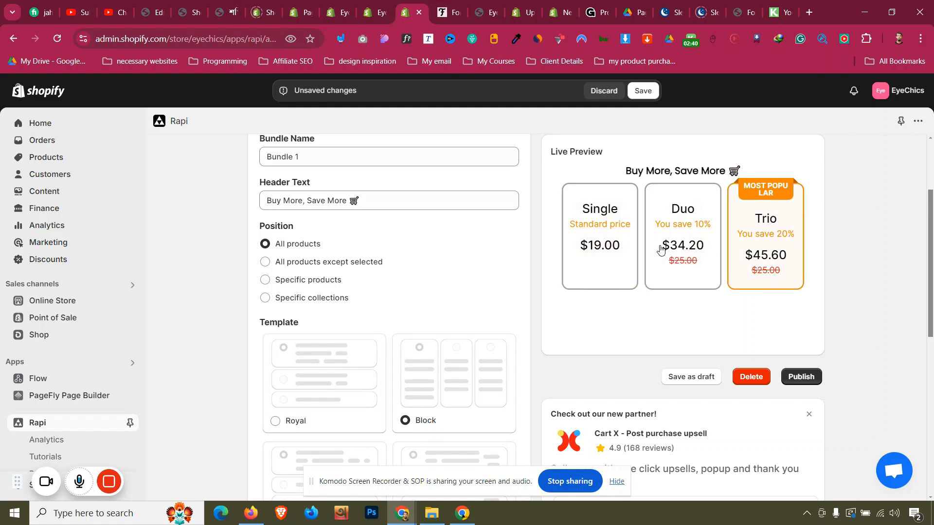
{"action": "left_click", "coordinate": [601, 257]}
- Apply the Royal template to the bundle
{"action": "scroll", "coordinate": [309, 273], "scroll_direction": "down", "scroll_amount": 4}
{"action": "left_click", "coordinate": [312, 243]}
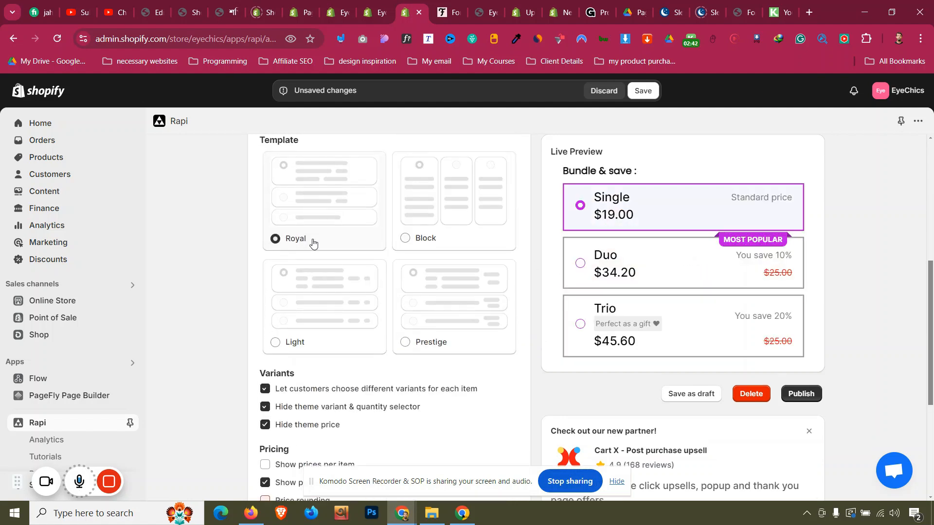
{"action": "scroll", "coordinate": [474, 257], "scroll_direction": "up", "scroll_amount": 3}
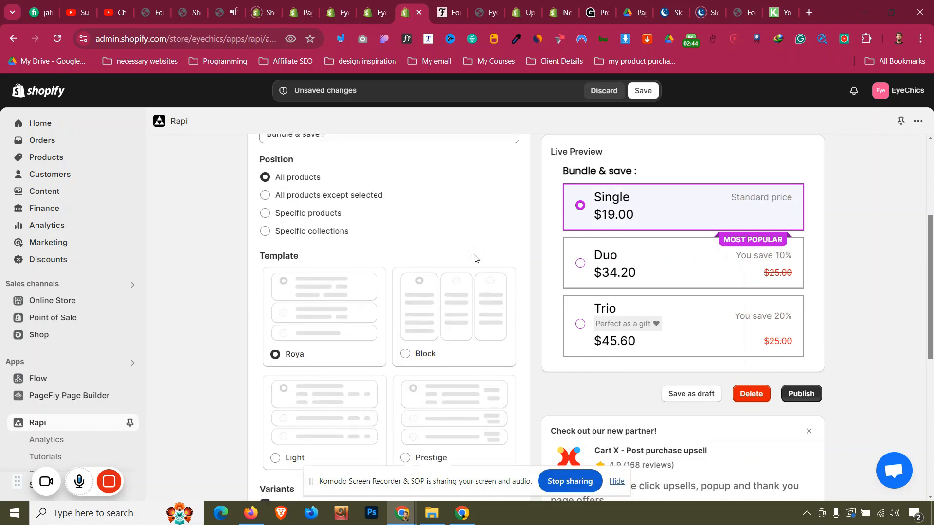
{"action": "scroll", "coordinate": [474, 258], "scroll_direction": "up", "scroll_amount": 4}
- Check the bundle's name and preview header, and return to the Forchics product page to compare its offer block
{"action": "left_click", "coordinate": [302, 275]}
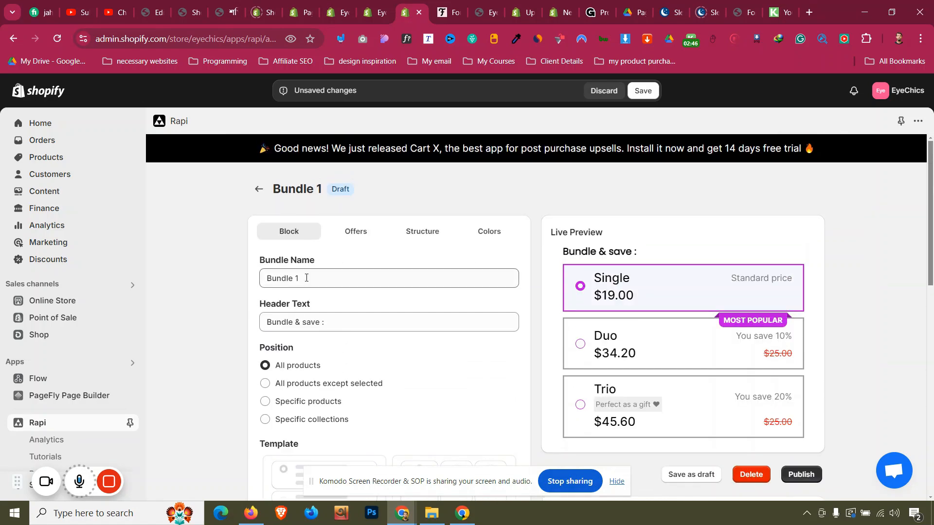
{"action": "left_click_drag", "start_coordinate": [302, 275], "coordinate": [268, 281]}
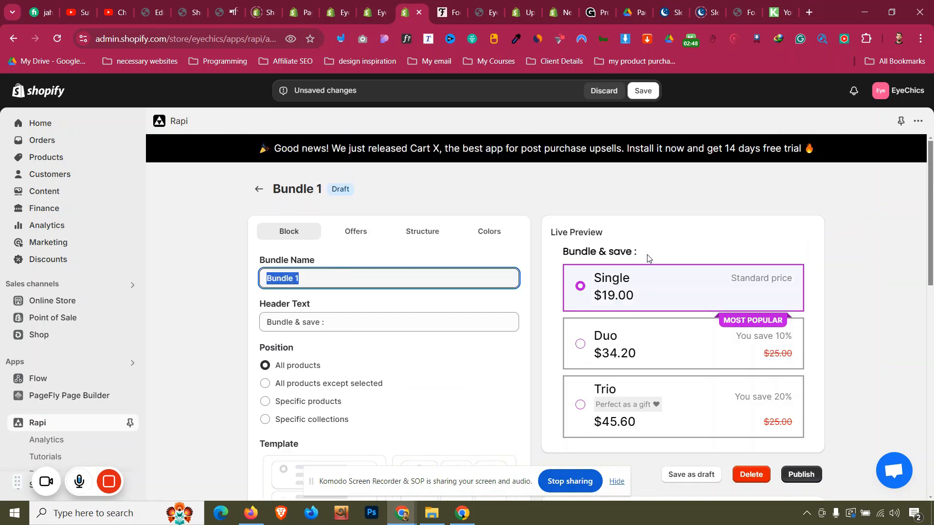
{"action": "left_click_drag", "start_coordinate": [645, 255], "coordinate": [568, 250]}
{"action": "left_click", "coordinate": [553, 237]}
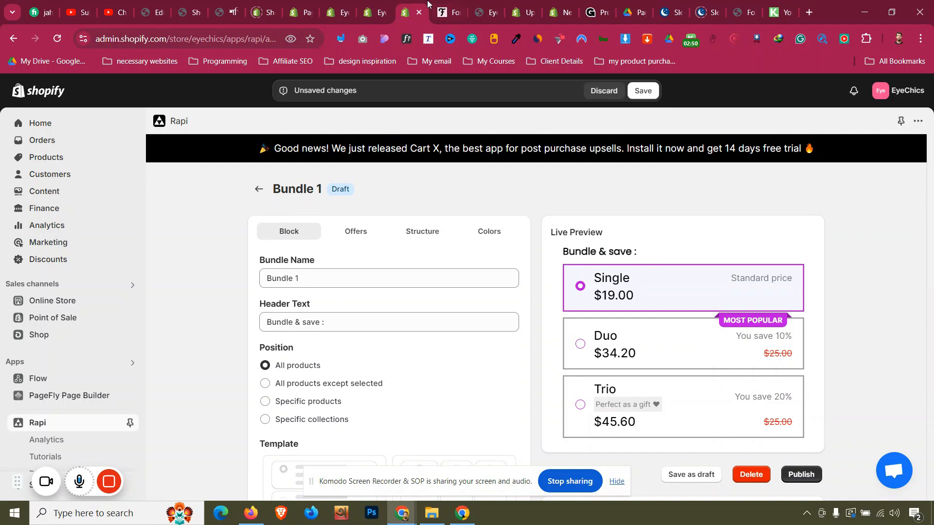
{"action": "left_click", "coordinate": [445, 4]}
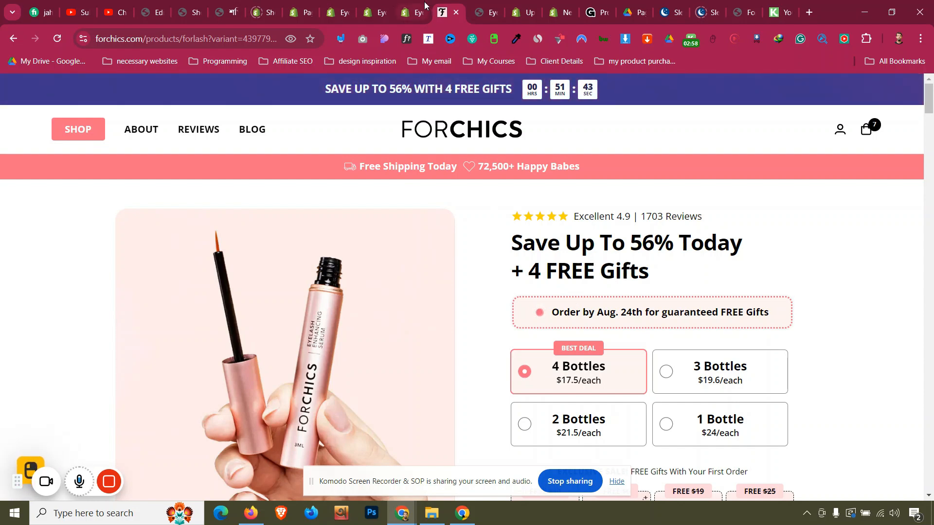
- Return to the Rapi bundle and restrict its position to the specific product Eyelash Enhancing Serum
{"action": "left_click", "coordinate": [407, 5]}
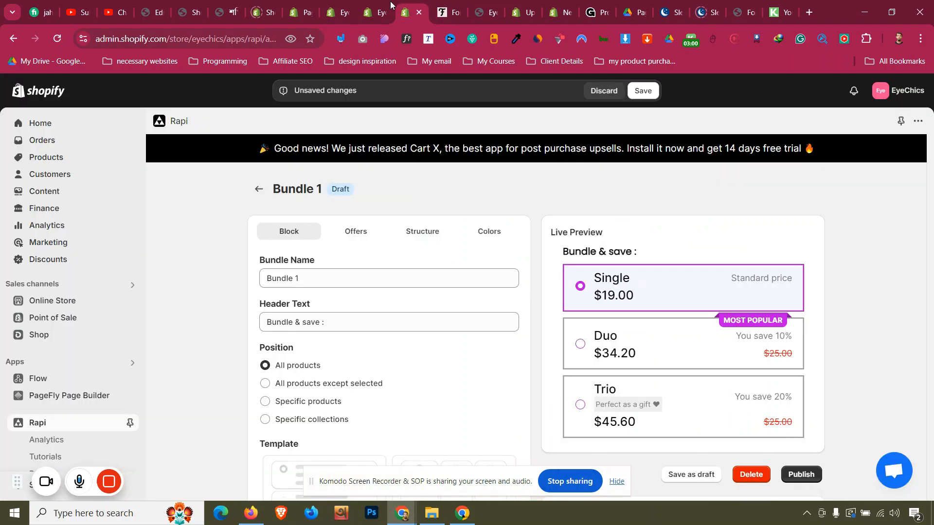
{"action": "scroll", "coordinate": [226, 256], "scroll_direction": "down", "scroll_amount": 4}
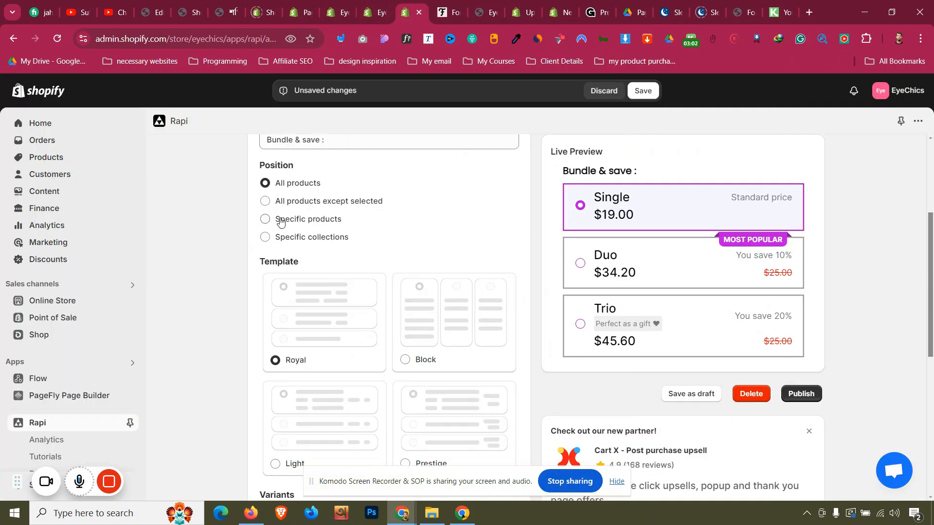
{"action": "left_click", "coordinate": [281, 221]}
{"action": "left_click", "coordinate": [323, 258]}
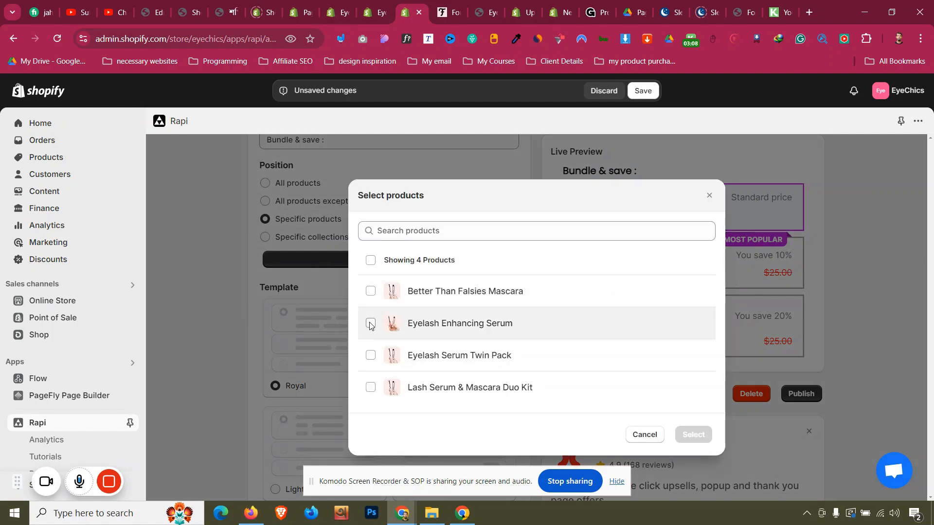
{"action": "left_click", "coordinate": [370, 324]}
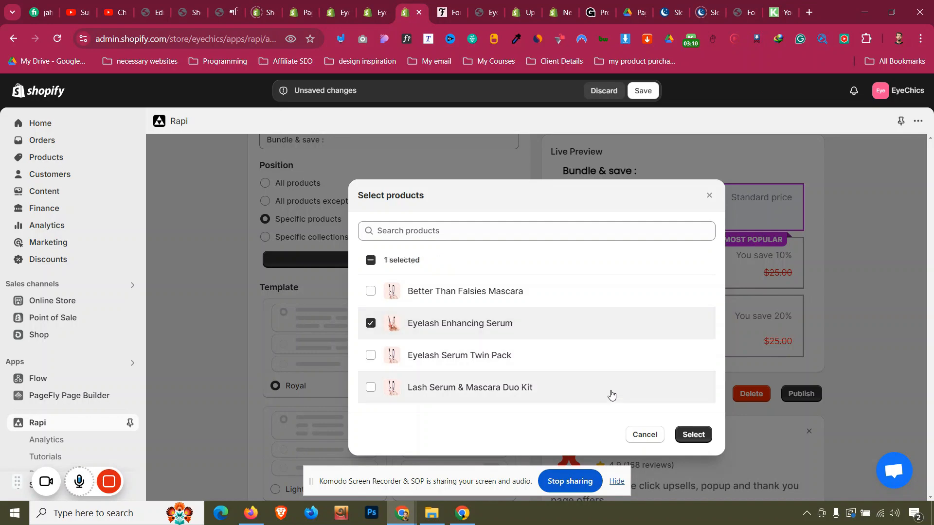
{"action": "left_click", "coordinate": [691, 435]}
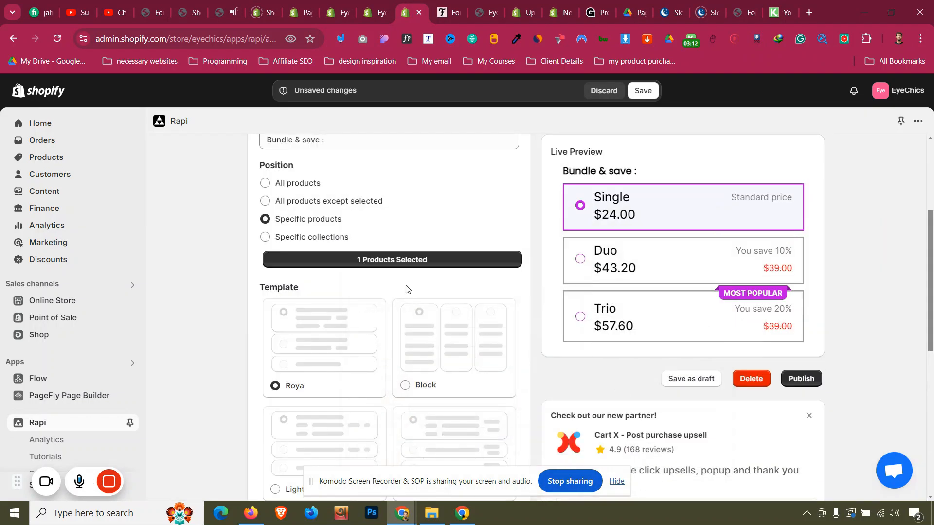
- Enable the skip cart and go to checkout option for the bundle
{"action": "scroll", "coordinate": [408, 284], "scroll_direction": "down", "scroll_amount": 3}
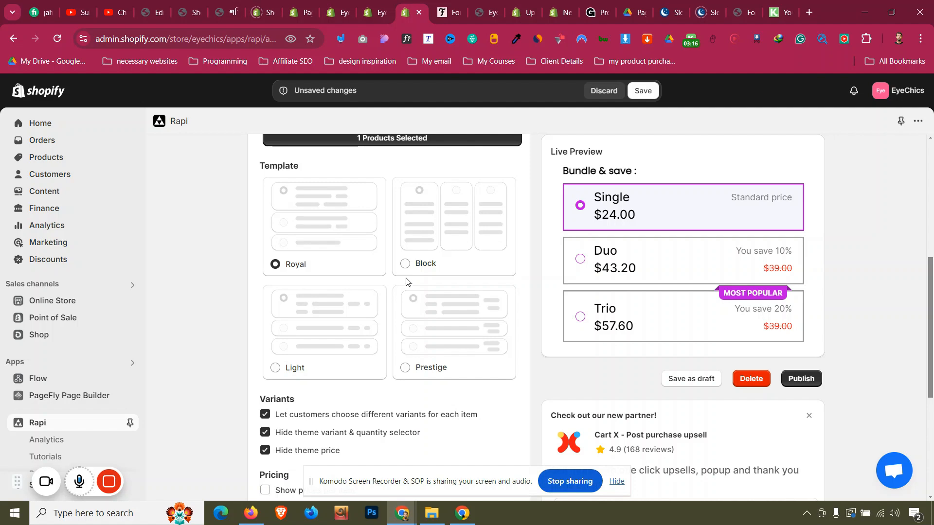
{"action": "scroll", "coordinate": [407, 279], "scroll_direction": "down", "scroll_amount": 4}
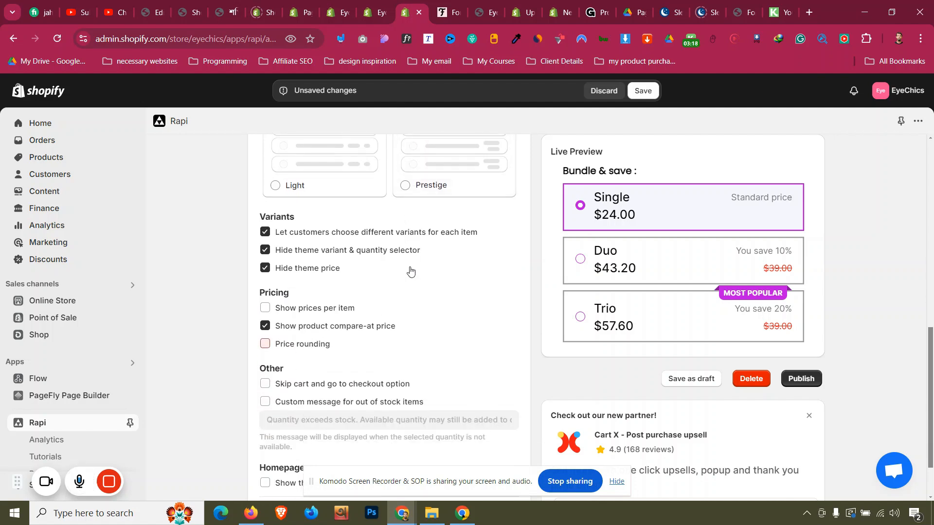
{"action": "scroll", "coordinate": [361, 312], "scroll_direction": "down", "scroll_amount": 2}
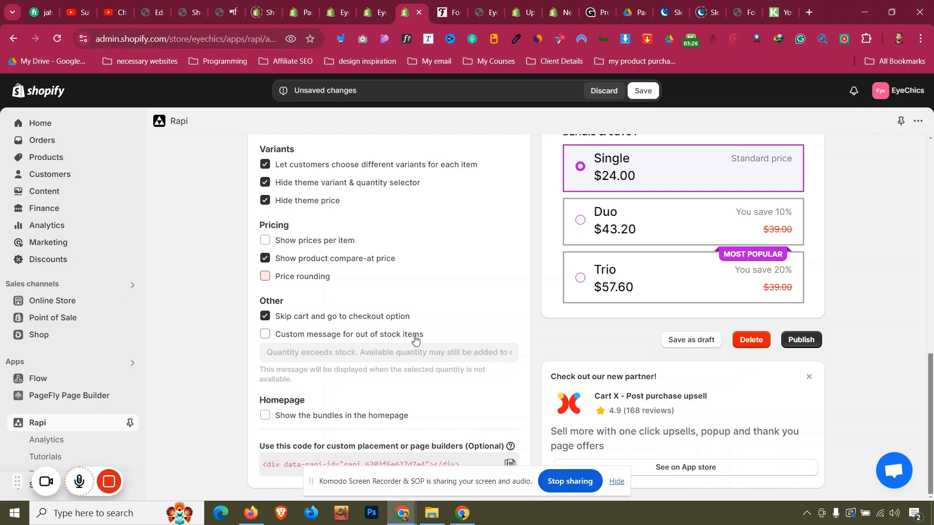
- Check the bottle offer names on the Forchics page and set the first bundle offer's title to "1 Bottle"
{"action": "scroll", "coordinate": [415, 339], "scroll_direction": "up", "scroll_amount": 10}
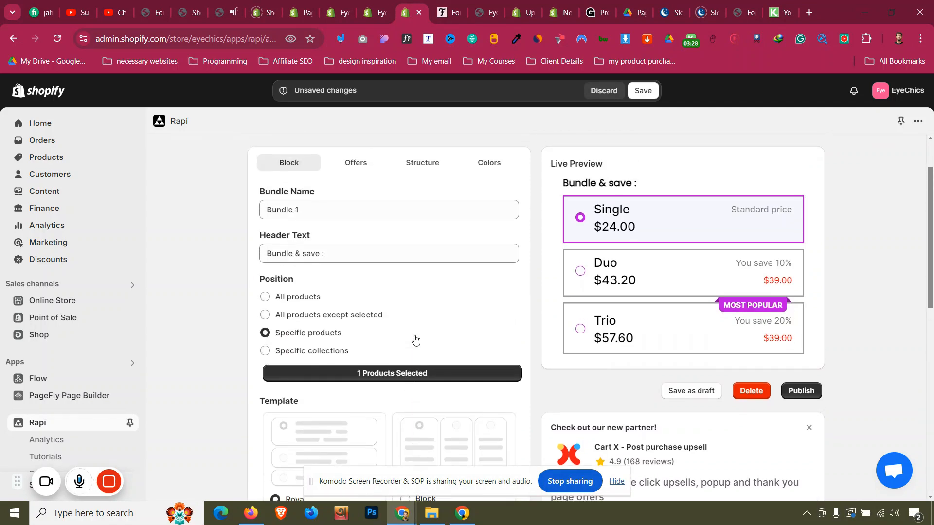
{"action": "left_click", "coordinate": [381, 238]}
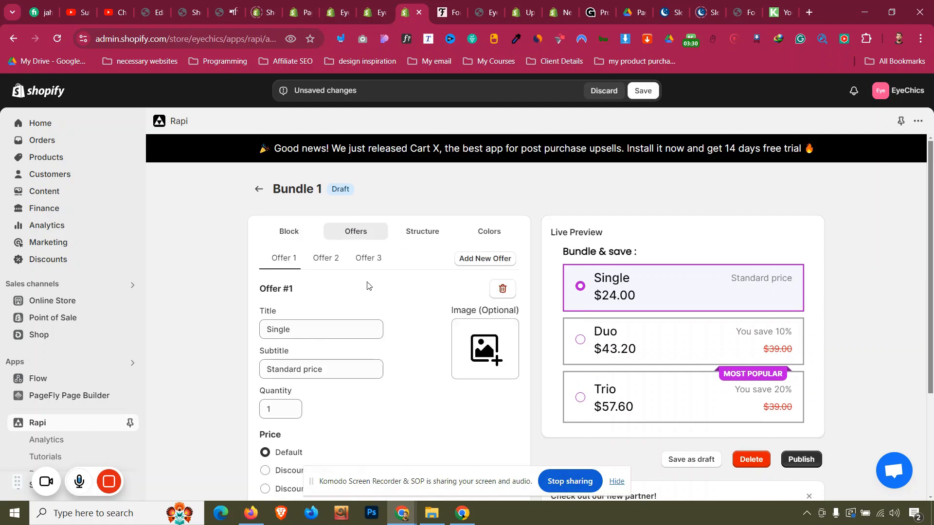
{"action": "scroll", "coordinate": [368, 288], "scroll_direction": "down", "scroll_amount": 1}
{"action": "left_click", "coordinate": [452, 6]}
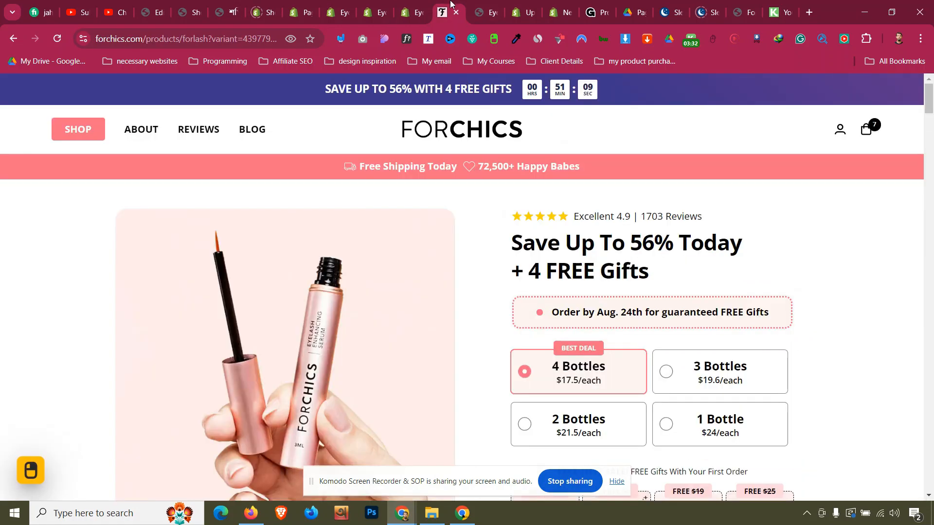
{"action": "left_click", "coordinate": [417, 5]}
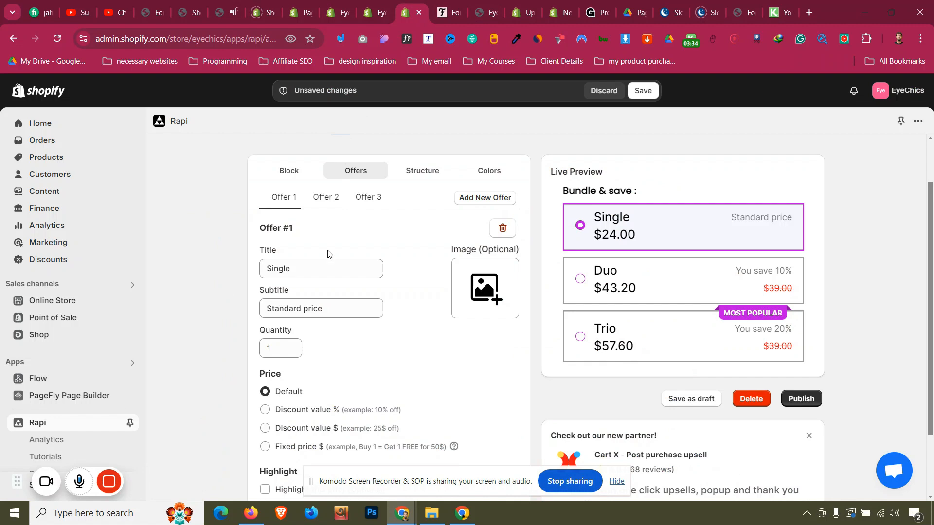
{"action": "left_click", "coordinate": [329, 271]}
{"action": "double_click", "coordinate": [328, 272]}
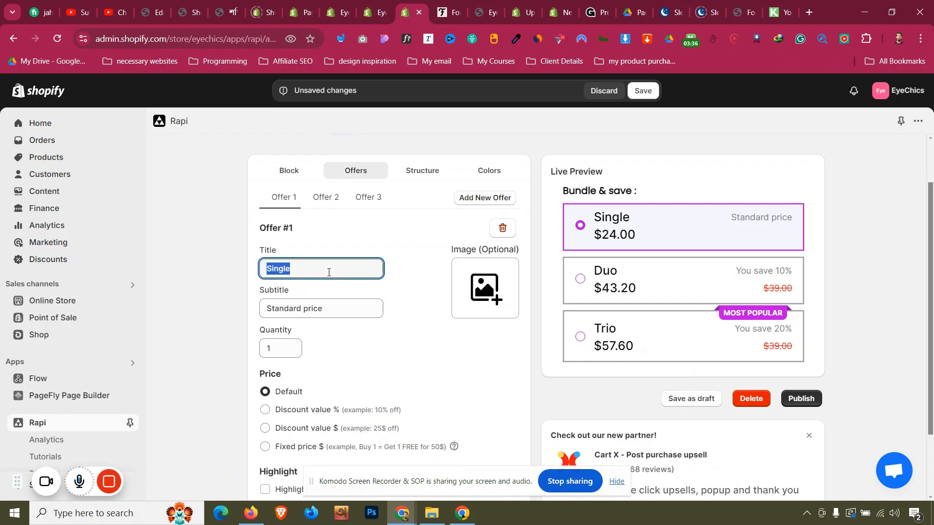
{"action": "type", "text": "1 Bo"}
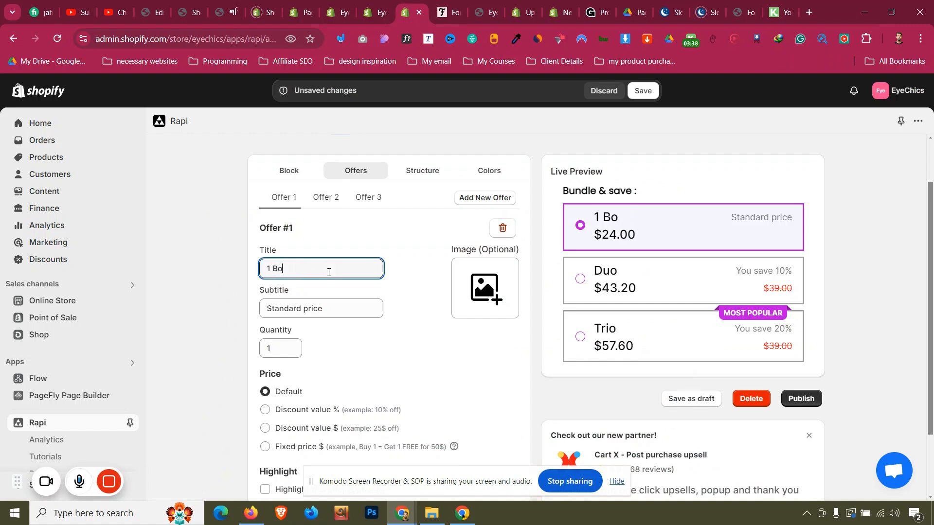
{"action": "type", "text": "ttle"}
{"action": "scroll", "coordinate": [398, 331], "scroll_direction": "down", "scroll_amount": 1}
{"action": "scroll", "coordinate": [311, 331], "scroll_direction": "down", "scroll_amount": 1}
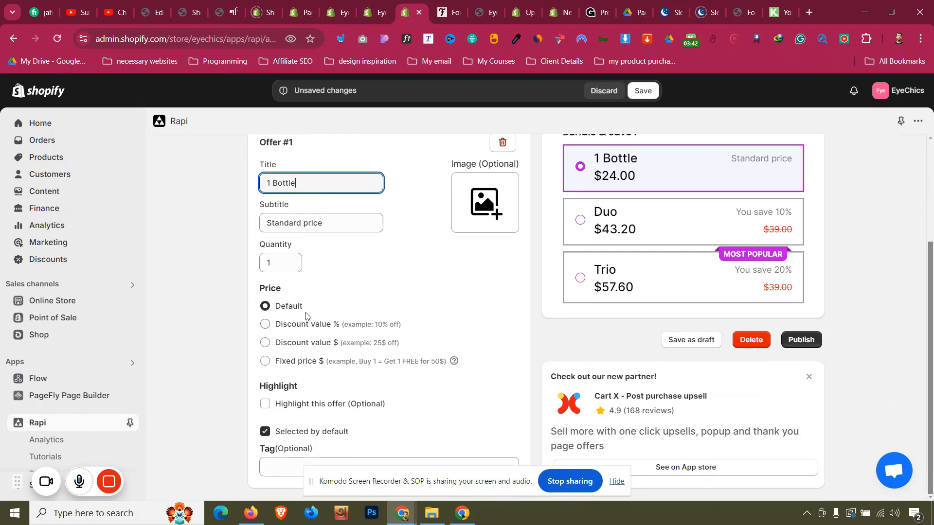
- Set the second bundle offer's title to "2 Bottles"
{"action": "scroll", "coordinate": [308, 332], "scroll_direction": "up", "scroll_amount": 3}
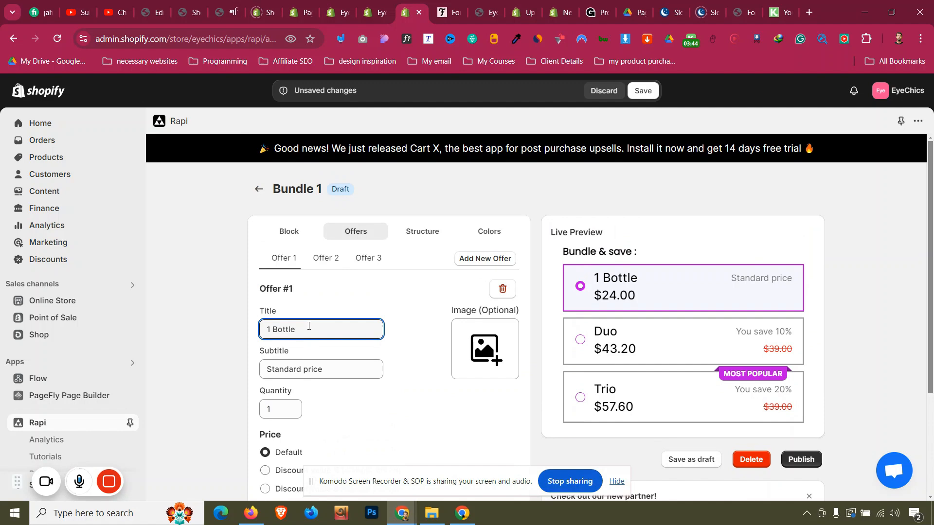
{"action": "left_click", "coordinate": [325, 258]}
{"action": "double_click", "coordinate": [324, 329]}
{"action": "type", "text": "2 Bottles"}
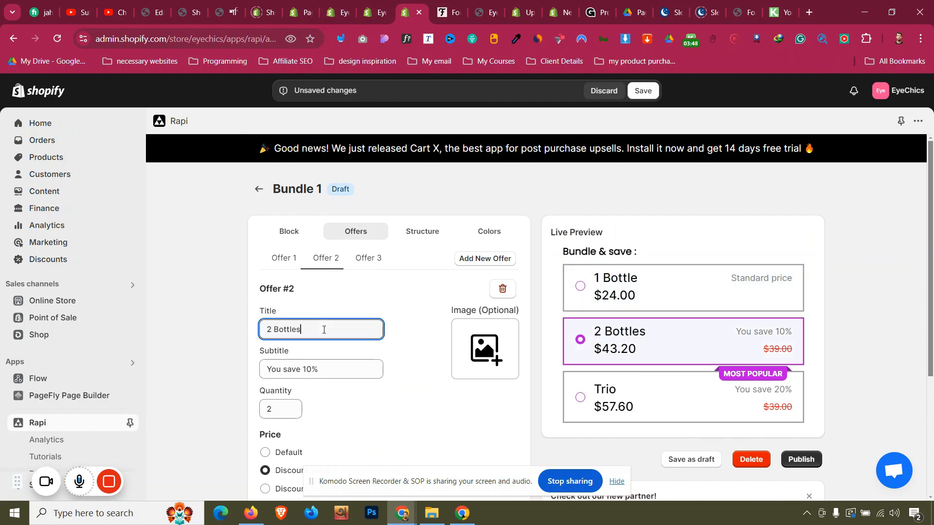
- Set Offer 2 as selected by default and highlight it with the blinking title MOST POPULAR
{"action": "left_click", "coordinate": [325, 369]}
{"action": "scroll", "coordinate": [321, 374], "scroll_direction": "down", "scroll_amount": 3}
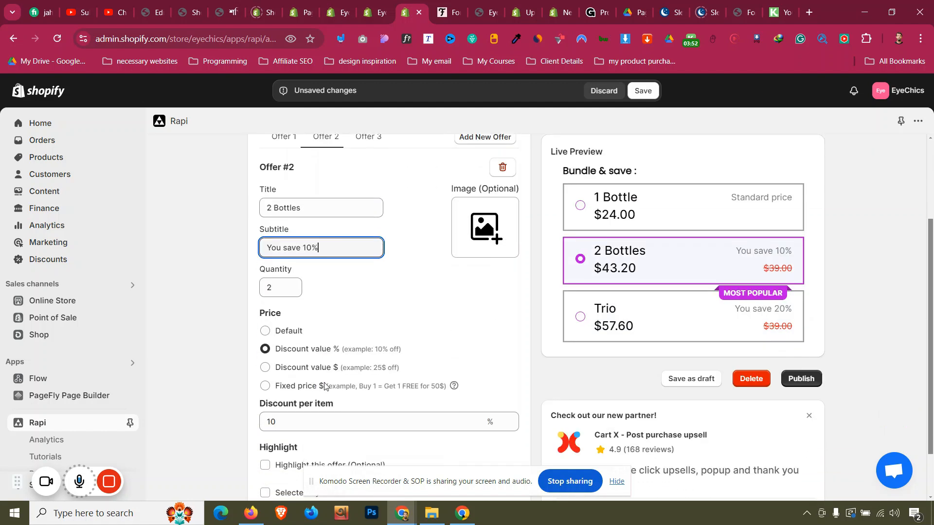
{"action": "scroll", "coordinate": [312, 389], "scroll_direction": "down", "scroll_amount": 1}
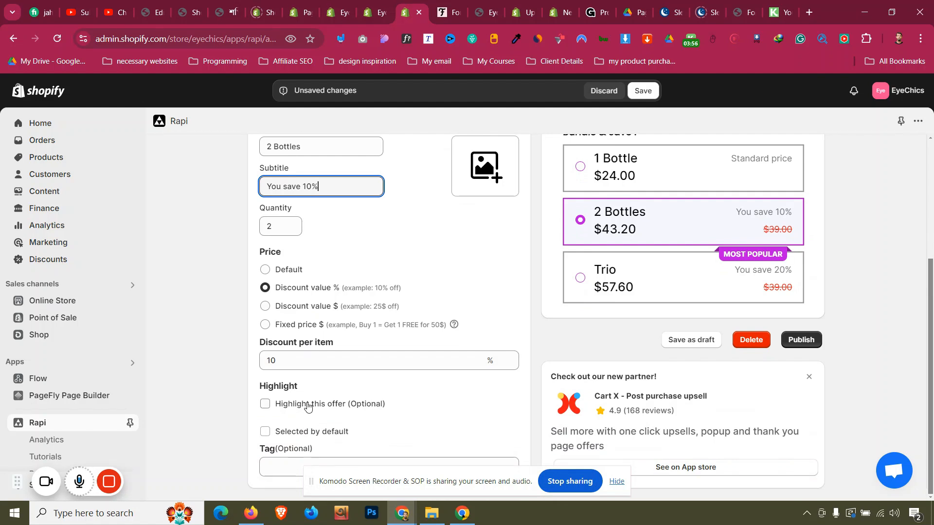
{"action": "left_click", "coordinate": [311, 434]}
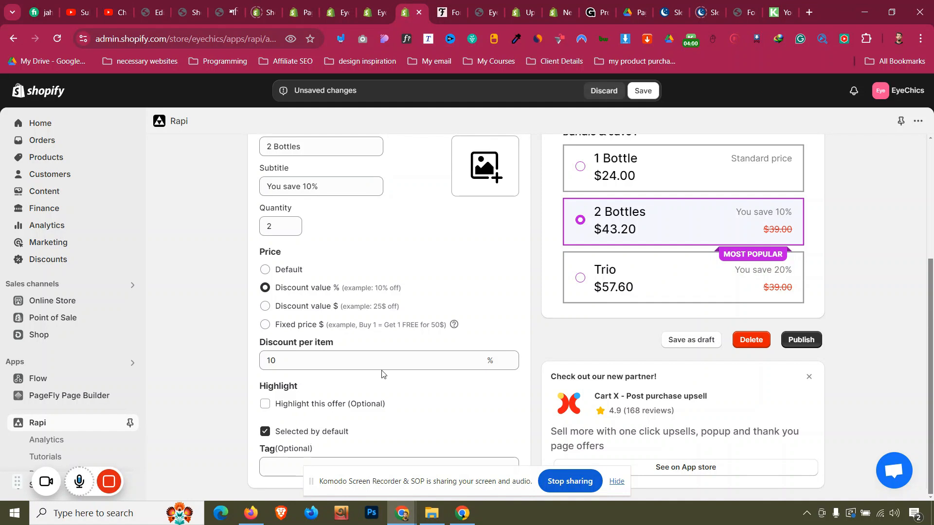
{"action": "left_click", "coordinate": [320, 406]}
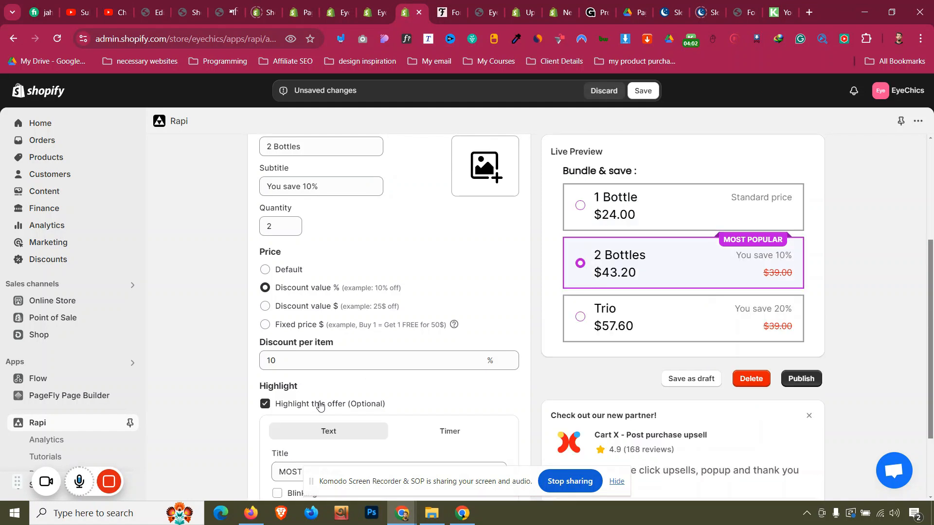
{"action": "scroll", "coordinate": [336, 393], "scroll_direction": "down", "scroll_amount": 2}
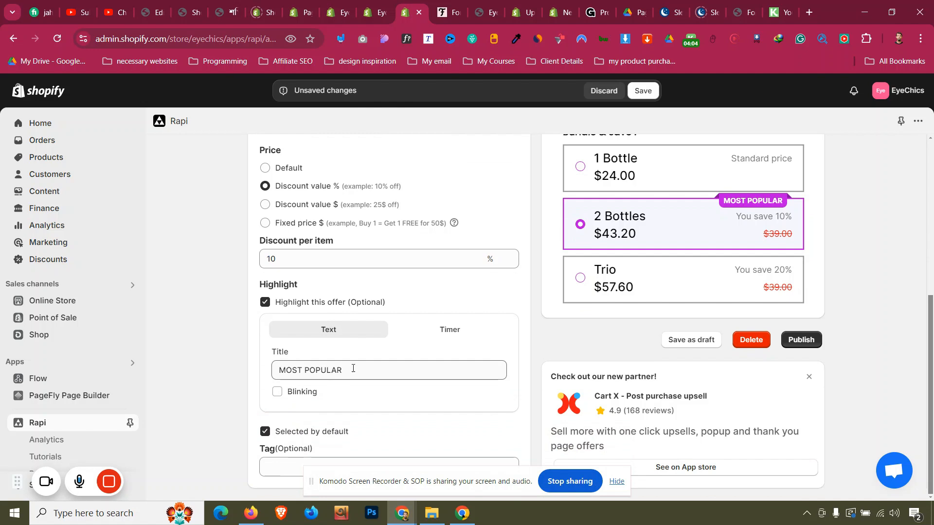
{"action": "left_click", "coordinate": [310, 397]}
{"action": "scroll", "coordinate": [363, 301], "scroll_direction": "up", "scroll_amount": 5}
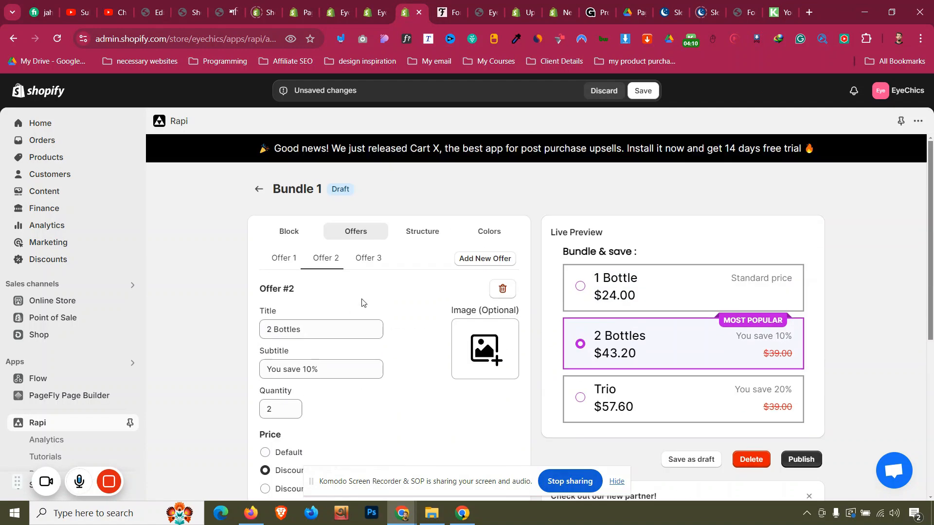
- Change the title of Offer 3 to "3 Bottles" and review its remaining pricing settings
{"action": "left_click", "coordinate": [374, 258]}
{"action": "left_click", "coordinate": [331, 334]}
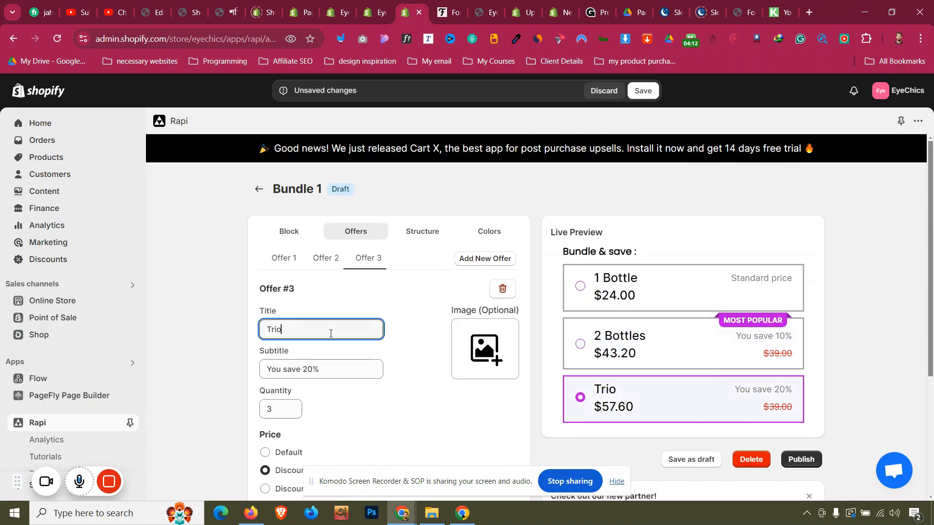
{"action": "key", "text": "ctrl+a"}
{"action": "type", "text": "3 Bottles"}
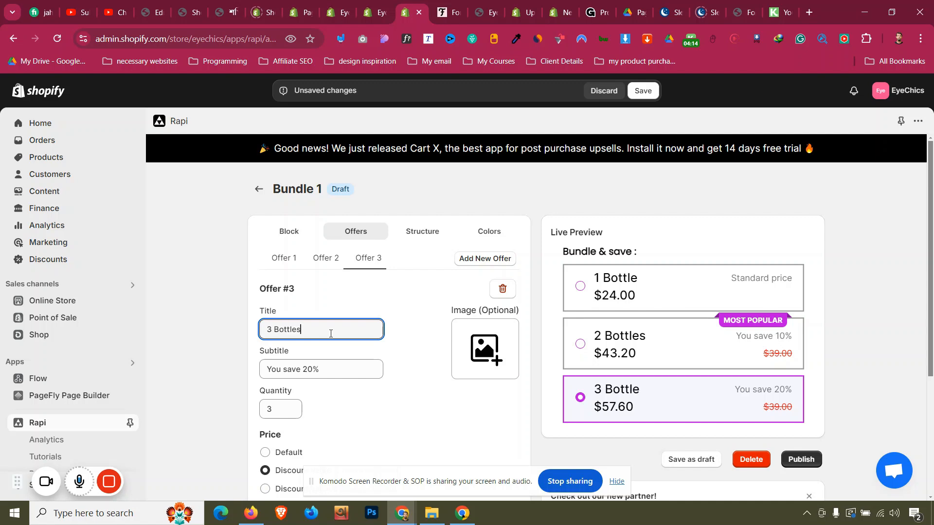
{"action": "scroll", "coordinate": [337, 398], "scroll_direction": "down", "scroll_amount": 3}
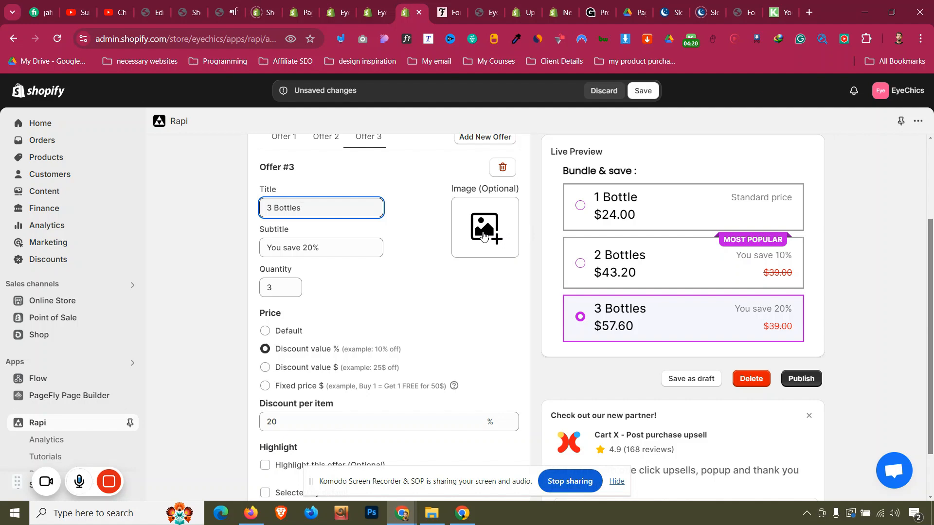
{"action": "scroll", "coordinate": [483, 237], "scroll_direction": "down", "scroll_amount": 2}
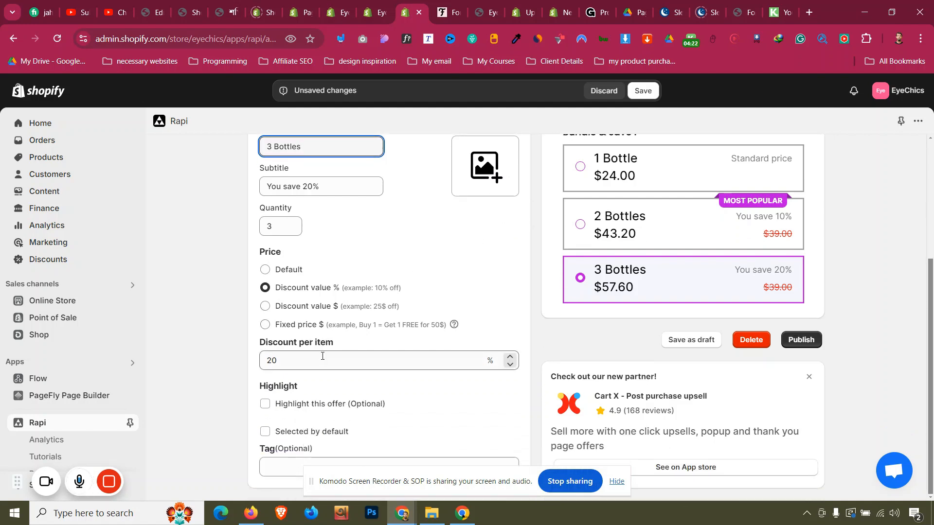
{"action": "scroll", "coordinate": [323, 354], "scroll_direction": "up", "scroll_amount": 5}
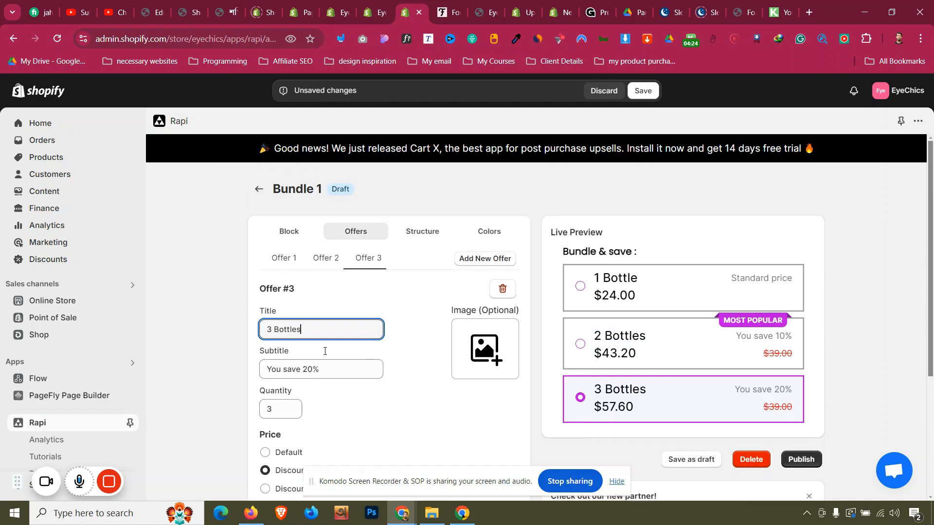
- Add a fourth offer to the bundle and delete it again
{"action": "left_click", "coordinate": [470, 265]}
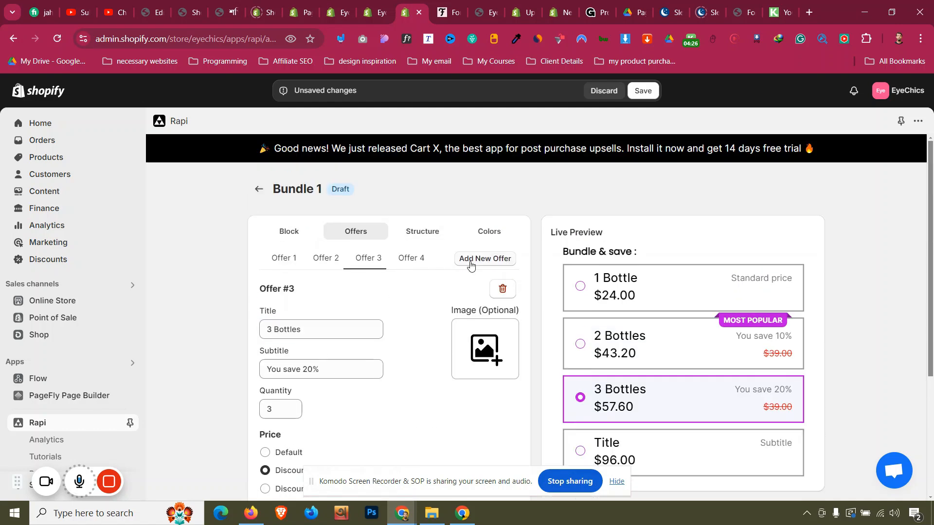
{"action": "scroll", "coordinate": [778, 415], "scroll_direction": "down", "scroll_amount": 1}
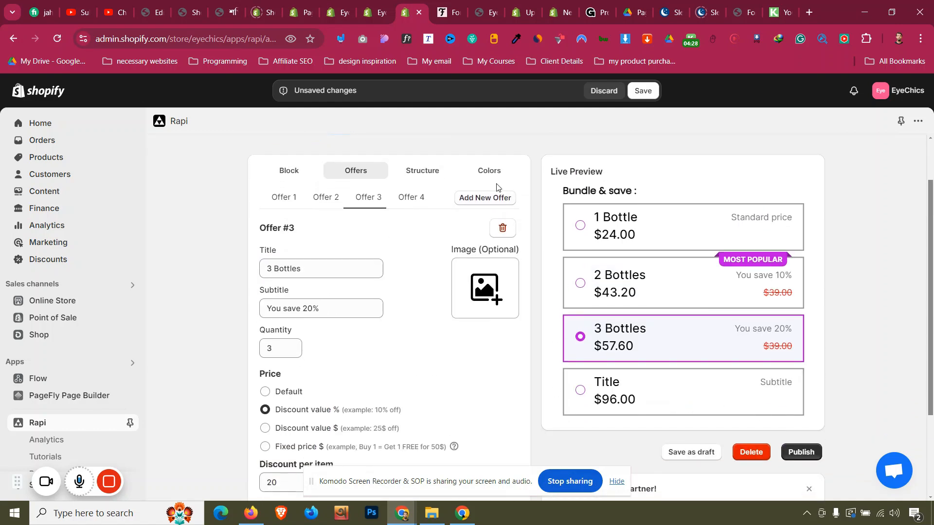
{"action": "left_click", "coordinate": [424, 201]}
{"action": "left_click", "coordinate": [503, 231]}
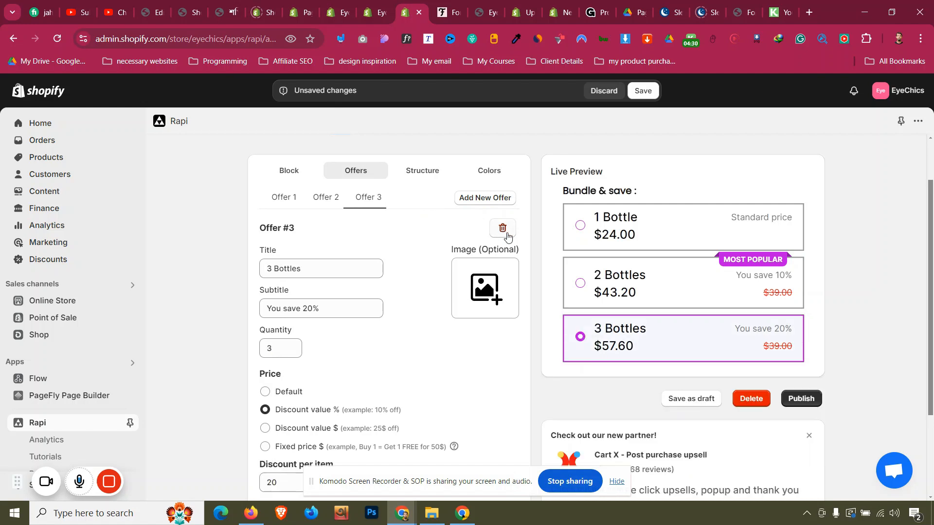
- Set the header font size to 20 in the bundle's structure settings
{"action": "left_click", "coordinate": [430, 181]}
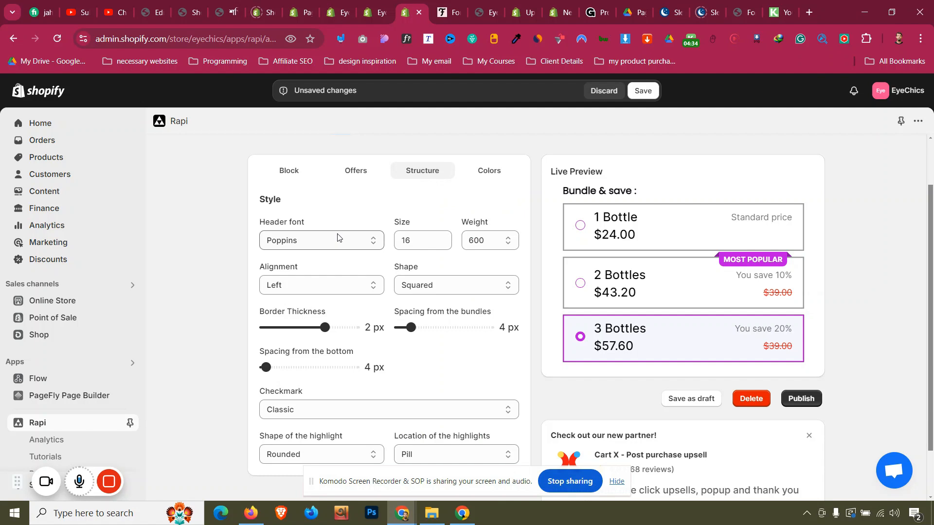
{"action": "left_click", "coordinate": [440, 236]}
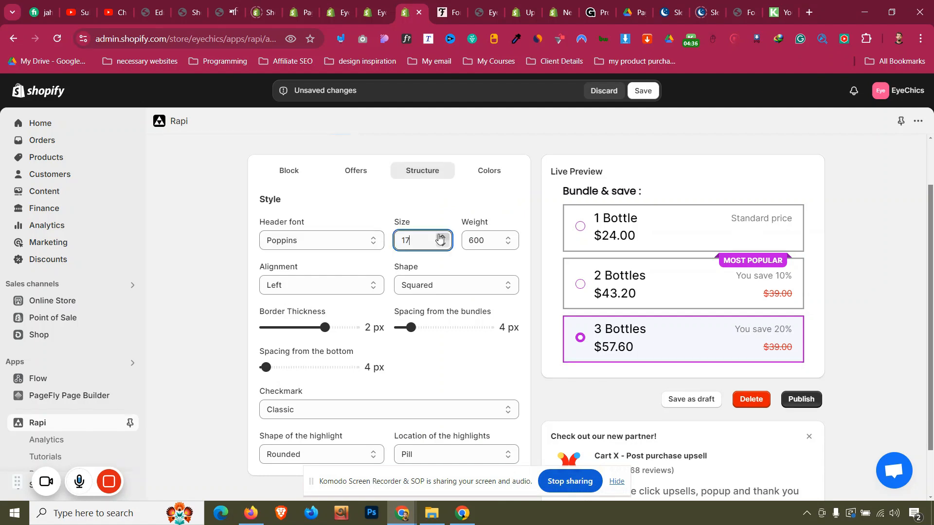
{"action": "left_click", "coordinate": [440, 236]}
{"action": "left_click", "coordinate": [441, 237]}
{"action": "left_click", "coordinate": [441, 236]}
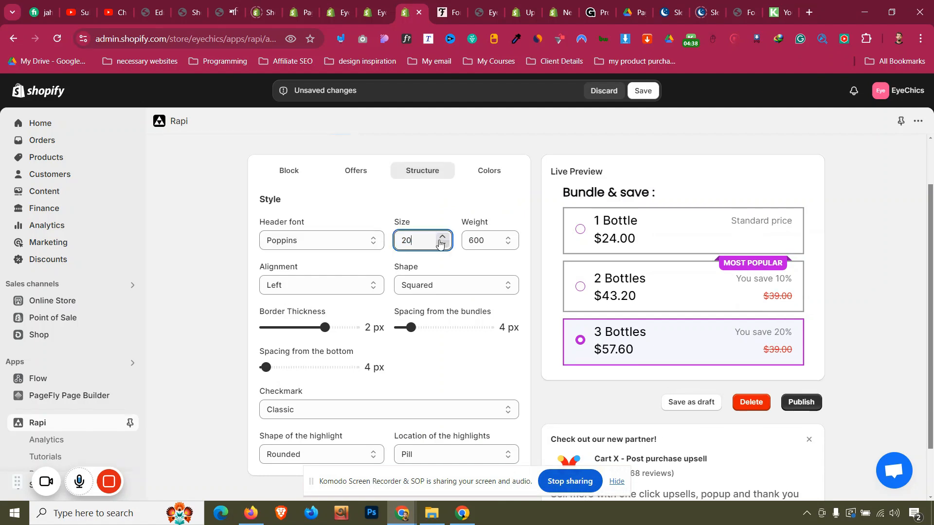
{"action": "scroll", "coordinate": [414, 298], "scroll_direction": "down", "scroll_amount": 2}
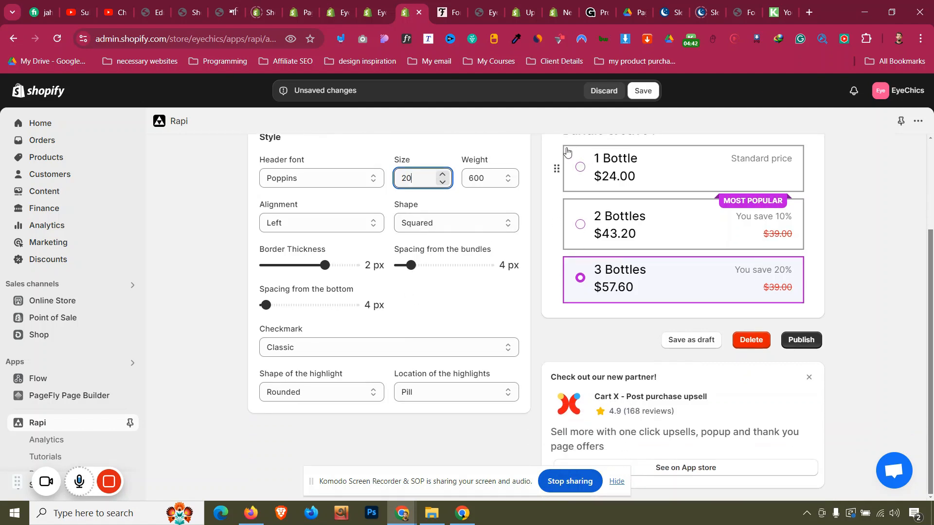
{"action": "scroll", "coordinate": [452, 171], "scroll_direction": "up", "scroll_amount": 2}
{"action": "scroll", "coordinate": [452, 172], "scroll_direction": "up", "scroll_amount": 1}
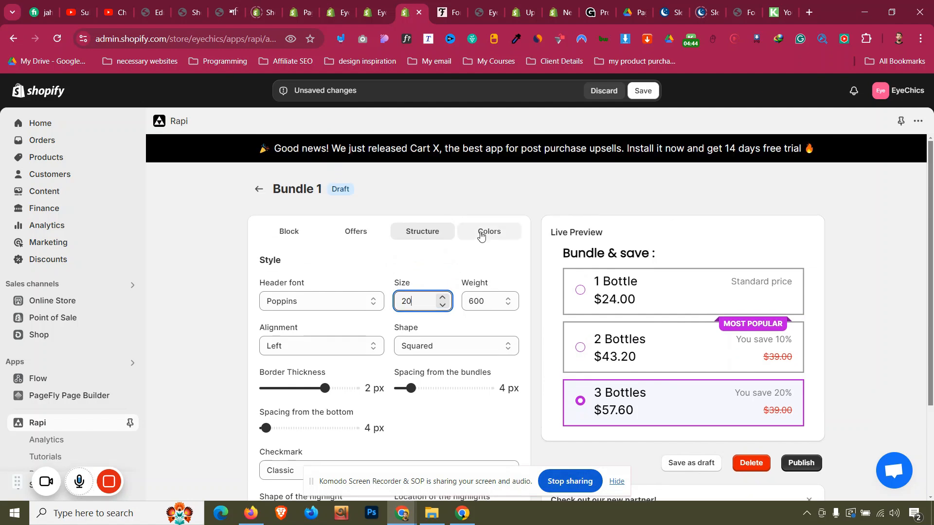
- Show the bundle's color settings and preview the selected-offer colors on the 1 Bottle and 2 Bottles options
{"action": "left_click", "coordinate": [477, 232]}
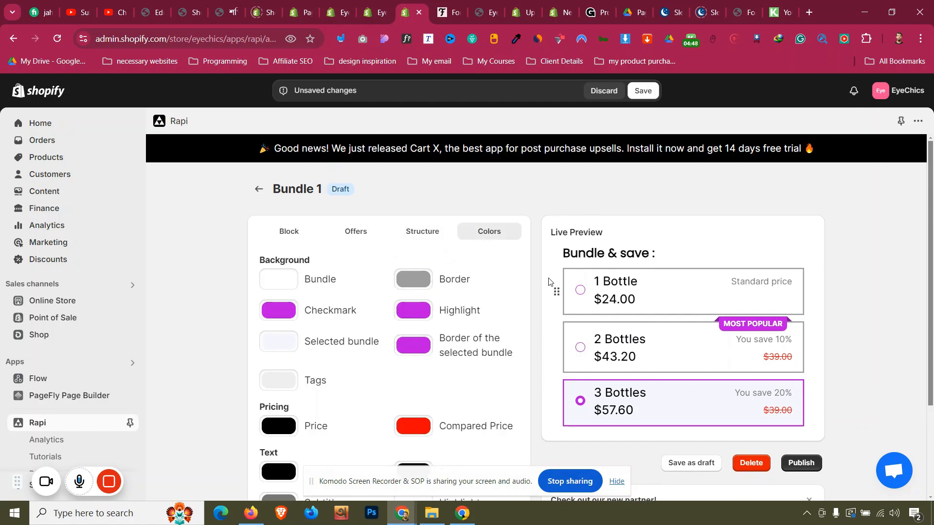
{"action": "left_click", "coordinate": [597, 299]}
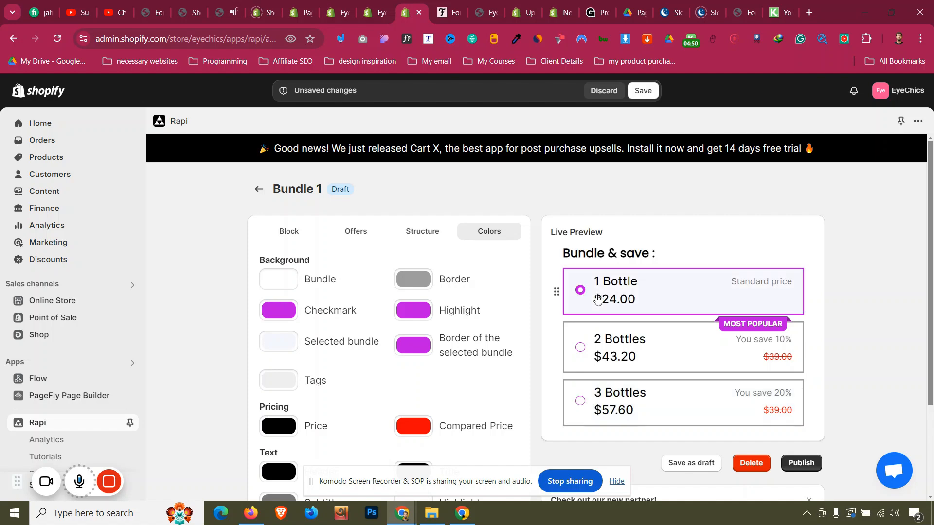
{"action": "left_click", "coordinate": [597, 334]}
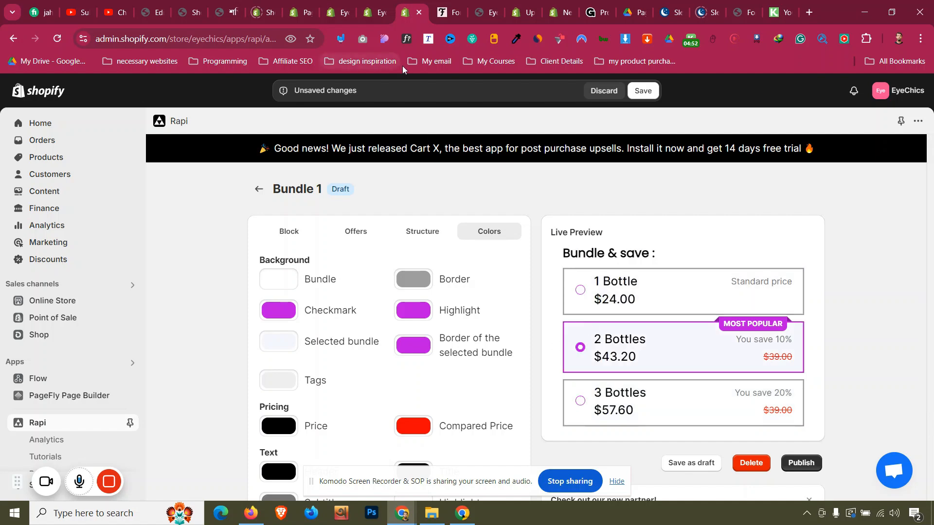
- Switch to the Forchics product page and try to sample the pink shipping banner with the page color picker
{"action": "left_click", "coordinate": [372, 13]}
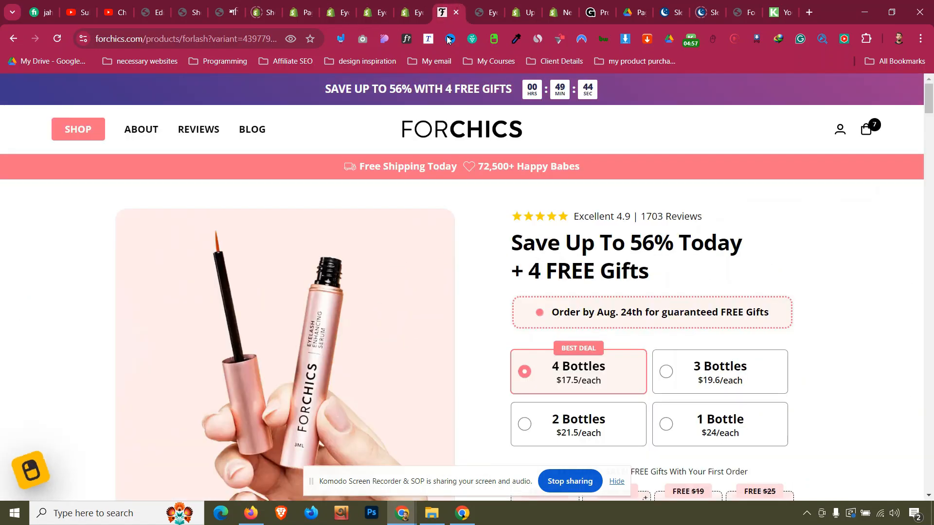
{"action": "left_click", "coordinate": [447, 12]}
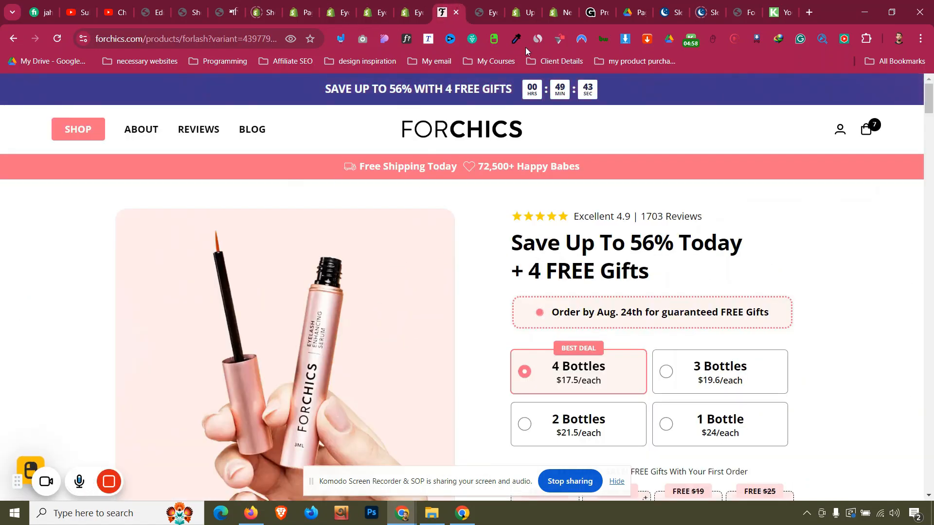
{"action": "left_click", "coordinate": [516, 39]}
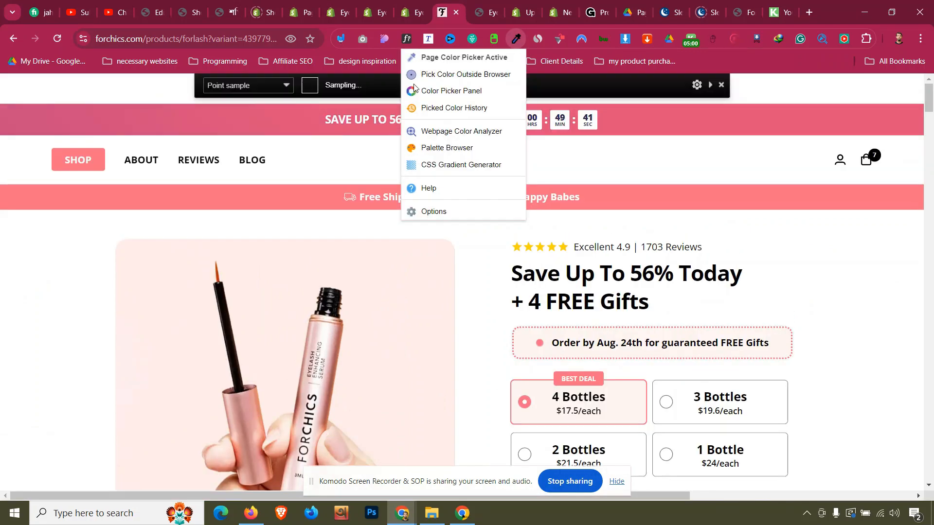
{"action": "left_click", "coordinate": [263, 194]}
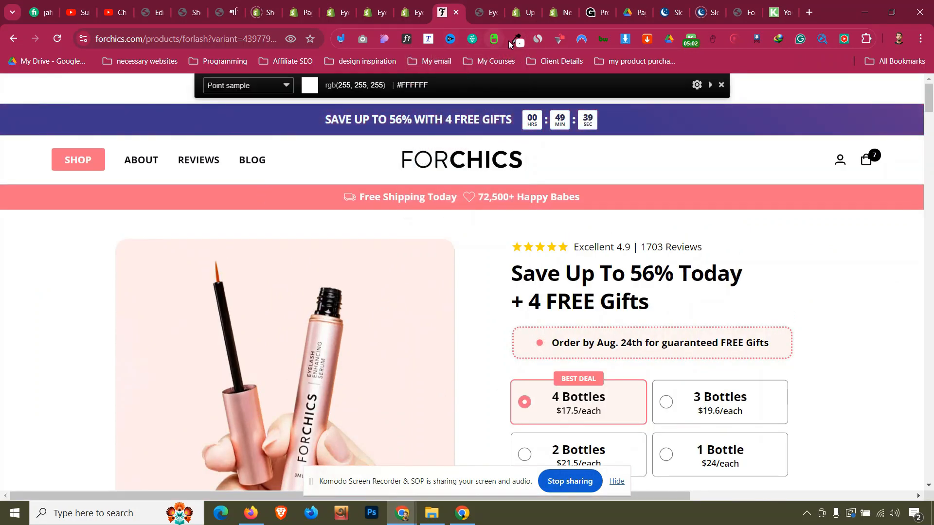
- Try to sample the pink of the verified buyer badge in the reviews with the page color picker
{"action": "left_click", "coordinate": [510, 40]}
{"action": "scroll", "coordinate": [144, 199], "scroll_direction": "down", "scroll_amount": 10}
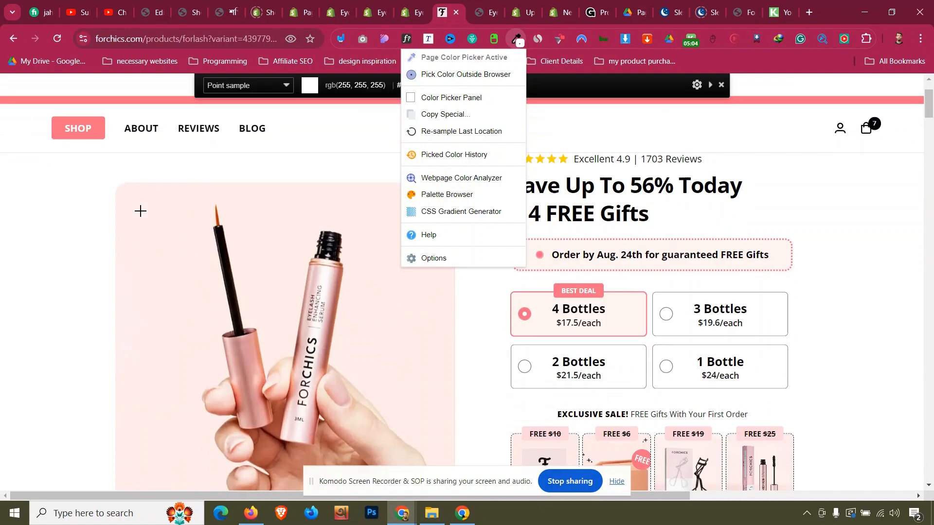
{"action": "scroll", "coordinate": [144, 197], "scroll_direction": "down", "scroll_amount": 15}
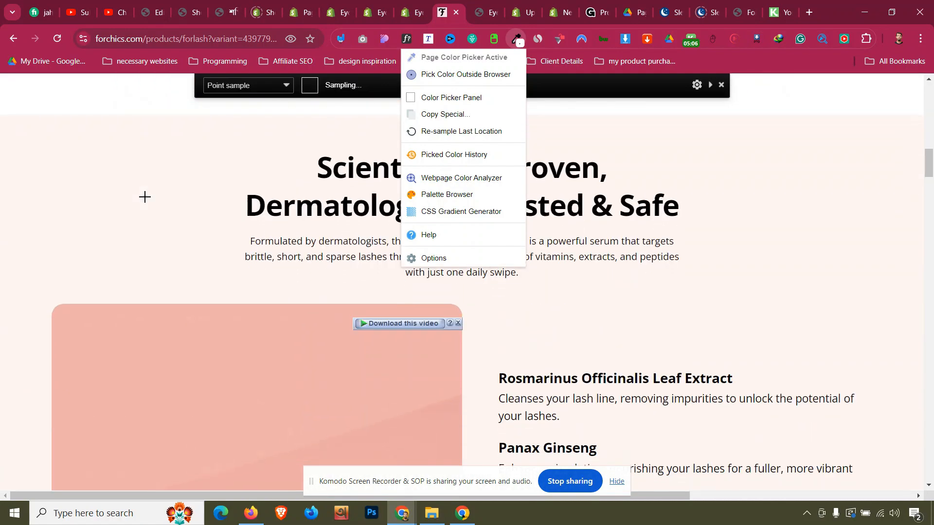
{"action": "scroll", "coordinate": [196, 294], "scroll_direction": "up", "scroll_amount": 2}
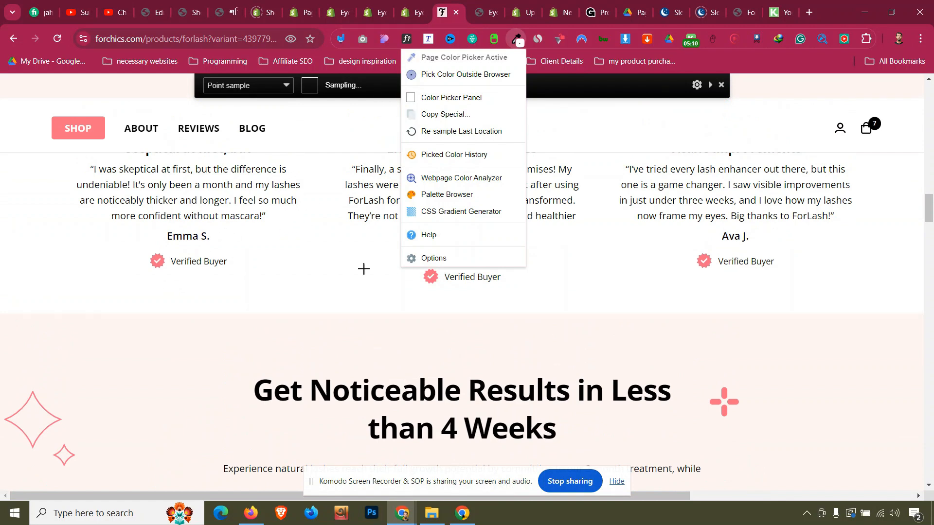
{"action": "left_click", "coordinate": [431, 276]}
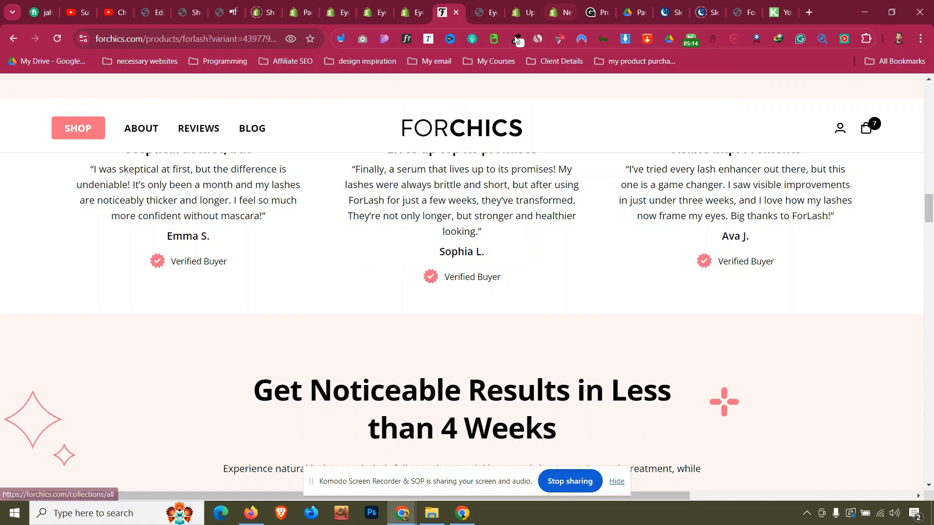
{"action": "left_click", "coordinate": [517, 39]}
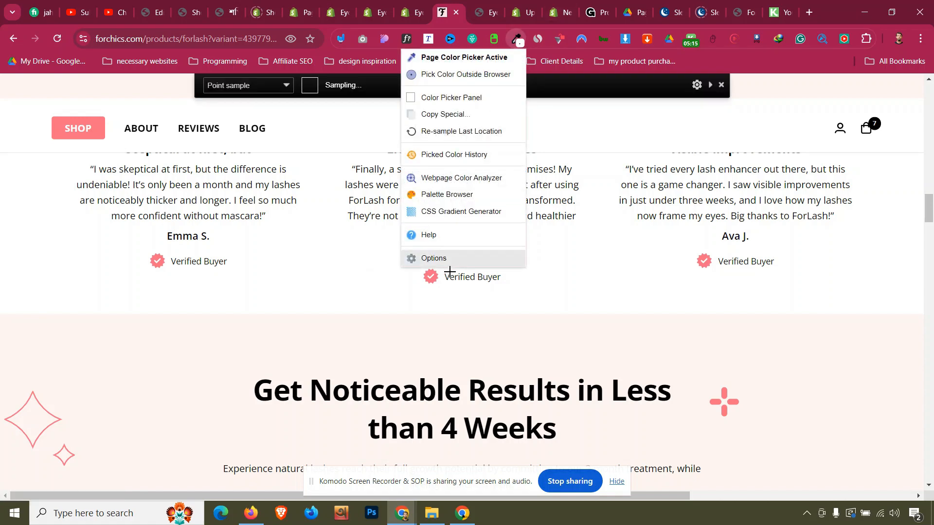
{"action": "left_click", "coordinate": [486, 58]}
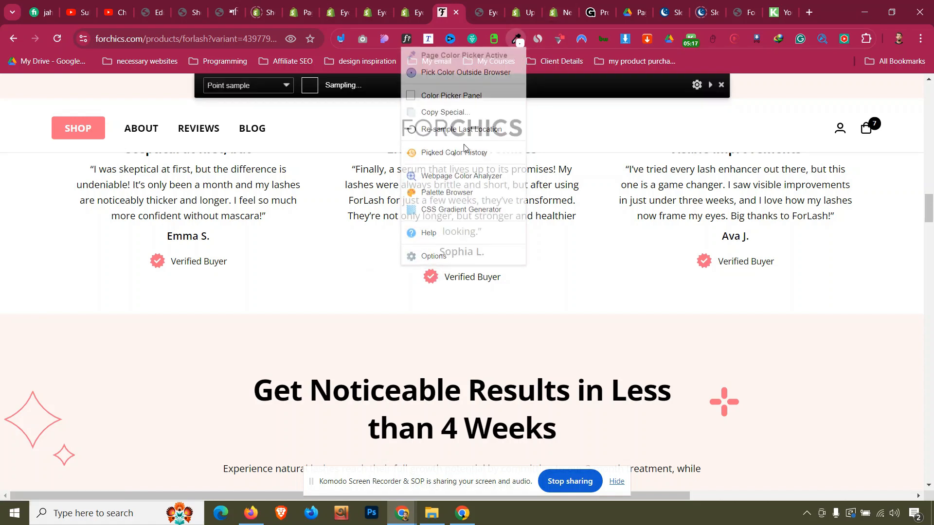
- Copy the pink of the SHOP button using the color picker mode that works outside the browser
{"action": "right_click", "coordinate": [518, 40]}
{"action": "key", "text": "Escape"}
{"action": "left_click", "coordinate": [519, 40]}
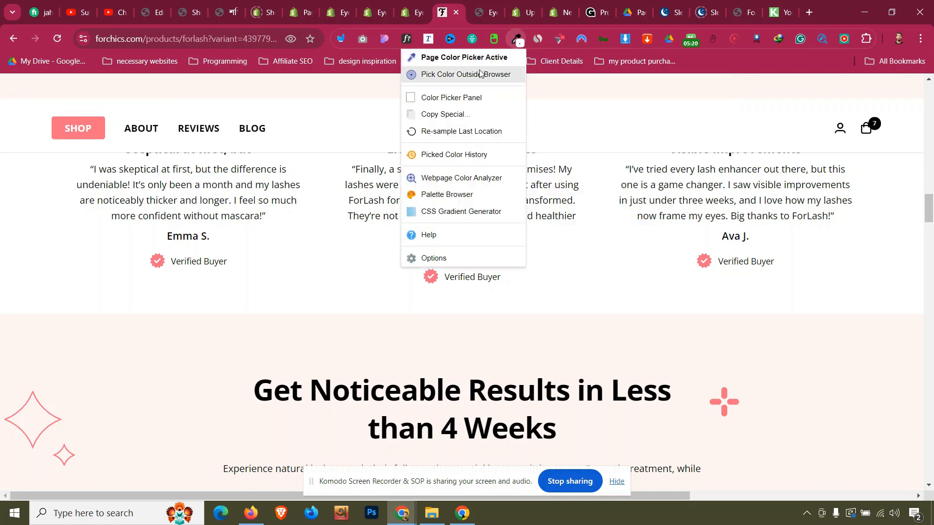
{"action": "left_click", "coordinate": [462, 73]}
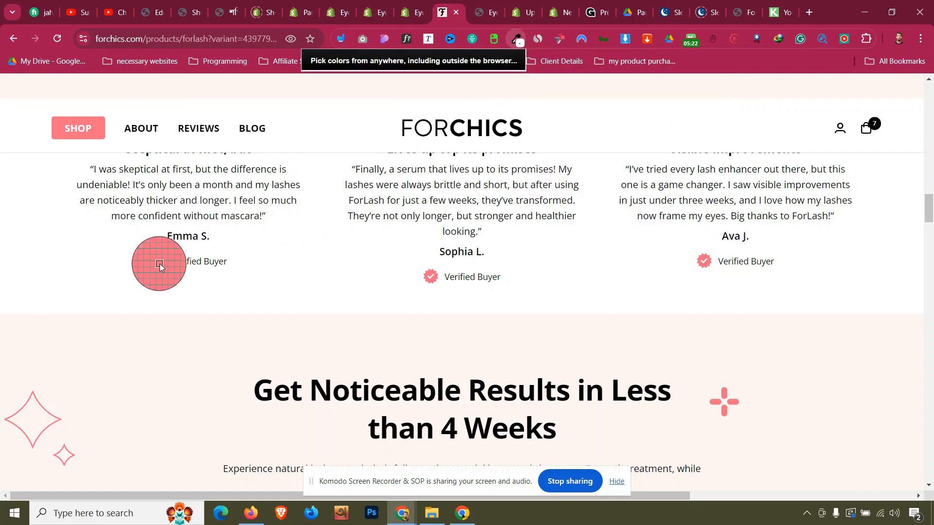
{"action": "left_click", "coordinate": [99, 131]}
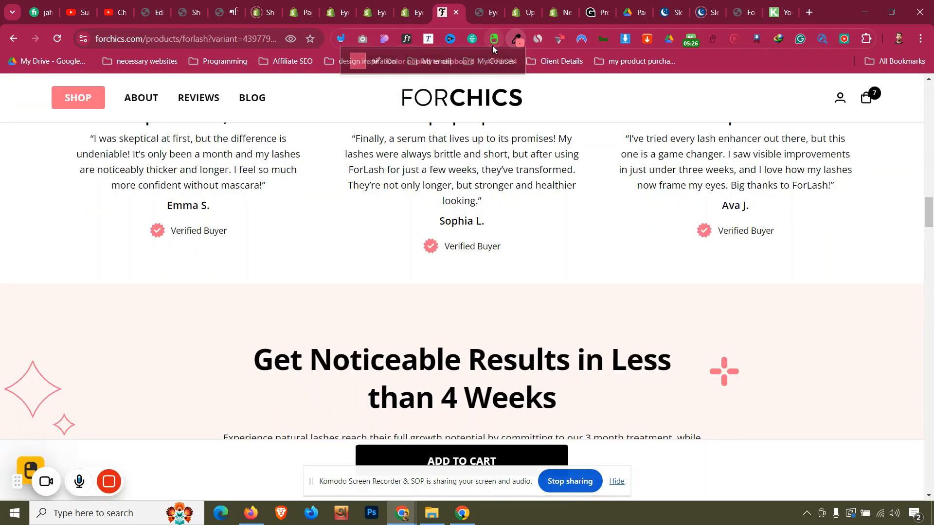
- Switch back to the Rapi bundle and set the border color of the selected bundle to the copied pink FF6C84
{"action": "left_click", "coordinate": [426, 6]}
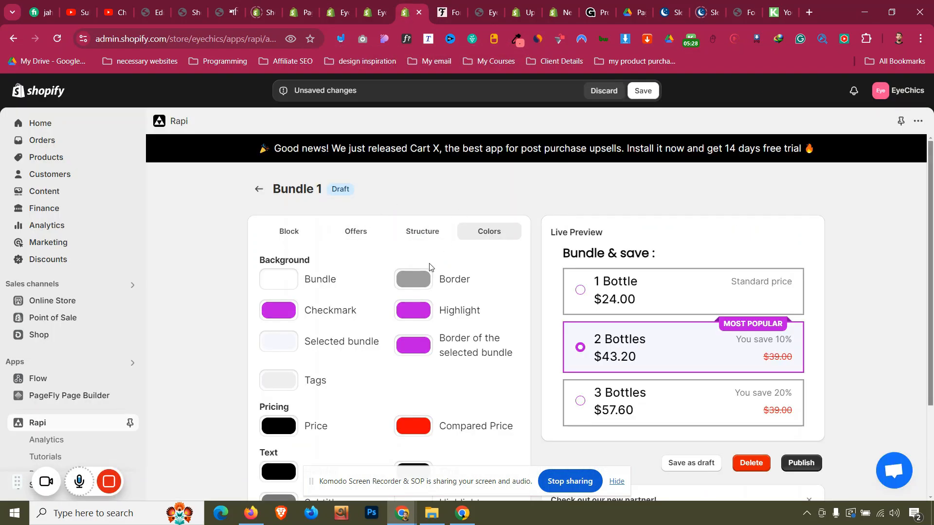
{"action": "left_click", "coordinate": [414, 347]}
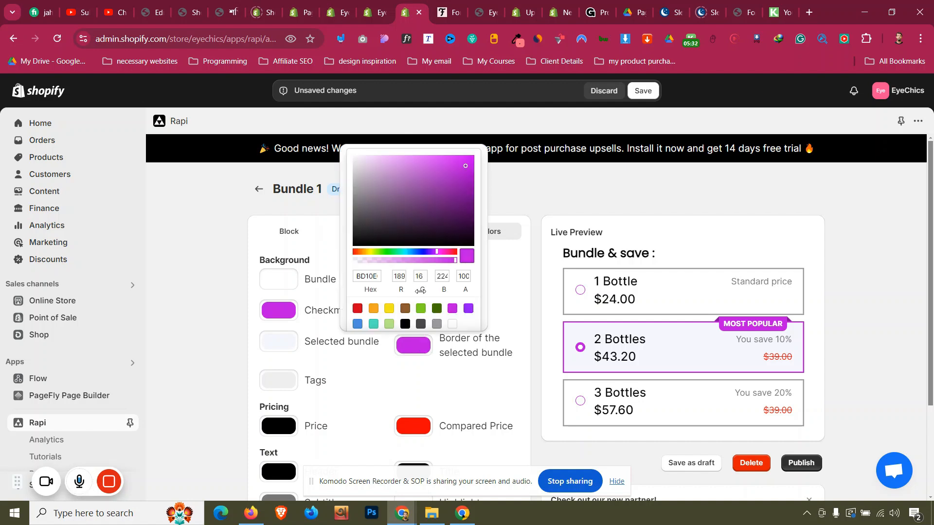
{"action": "left_click", "coordinate": [374, 276]}
{"action": "key", "text": "ctrl+a"}
{"action": "key", "text": "ctrl+v"}
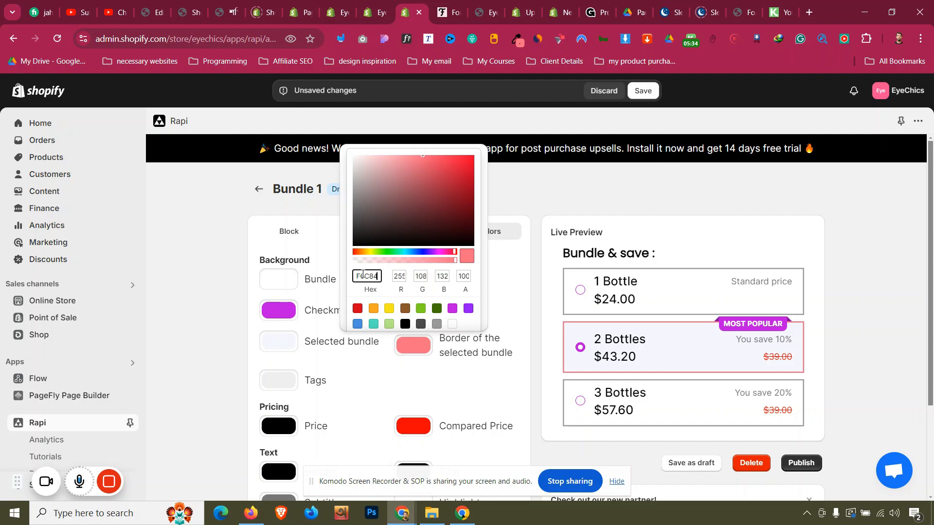
{"action": "left_click", "coordinate": [539, 333]}
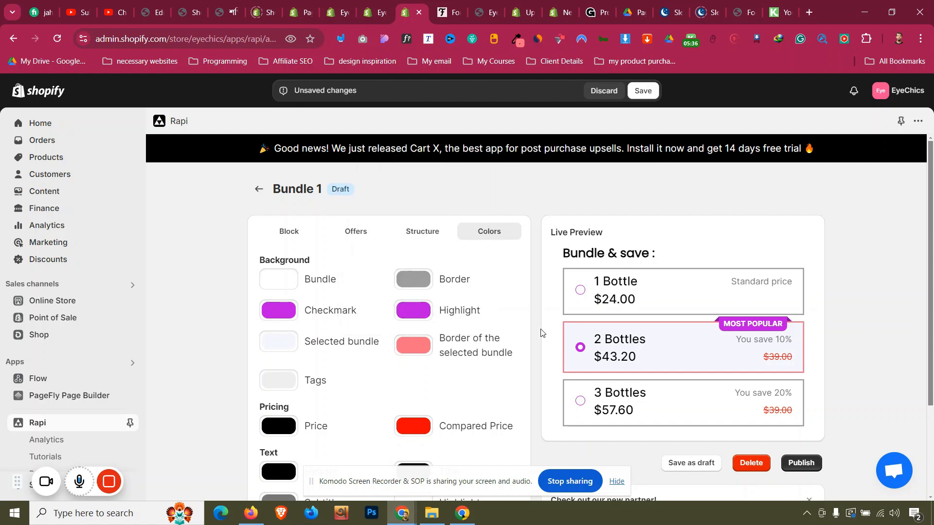
- Set the bundle's Highlight background color to FF6C84
{"action": "scroll", "coordinate": [540, 333], "scroll_direction": "down", "scroll_amount": 3}
{"action": "scroll", "coordinate": [542, 333], "scroll_direction": "up", "scroll_amount": 1}
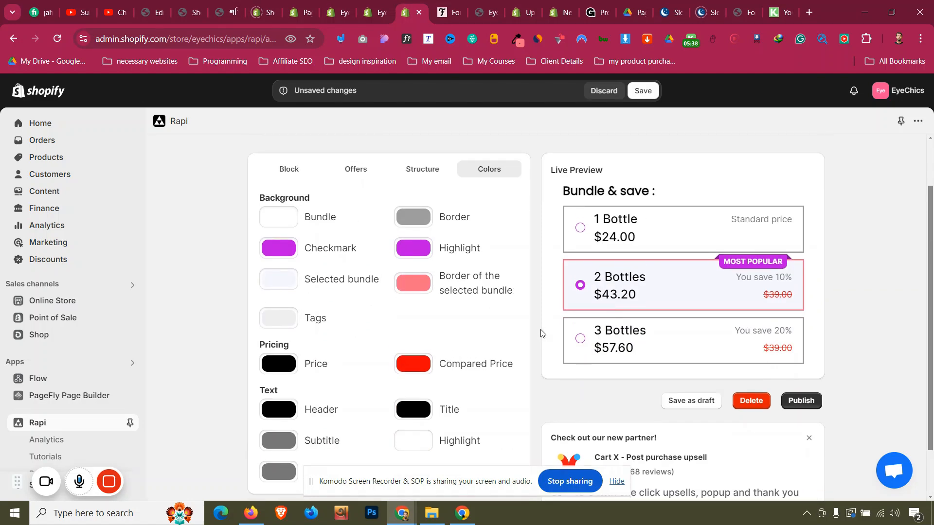
{"action": "left_click", "coordinate": [411, 248]}
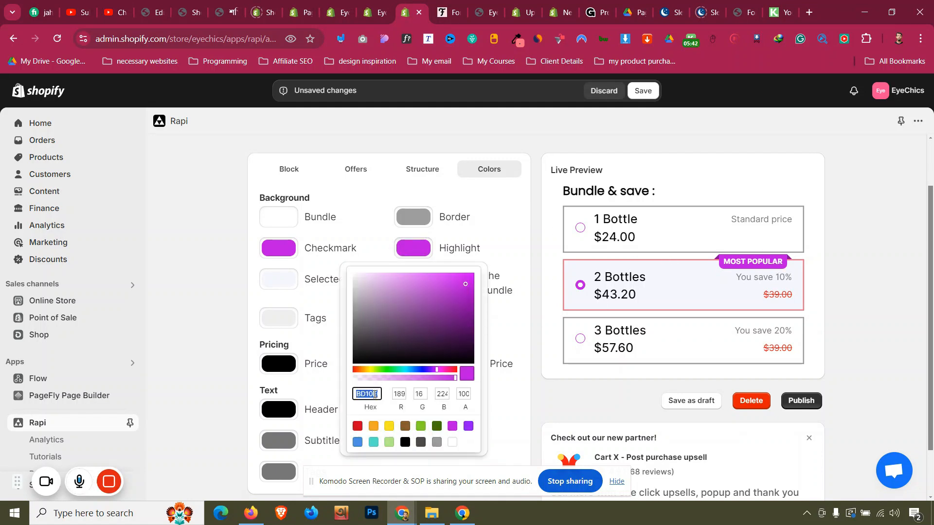
{"action": "type", "text": "FF6C84"}
{"action": "left_click", "coordinate": [856, 273]}
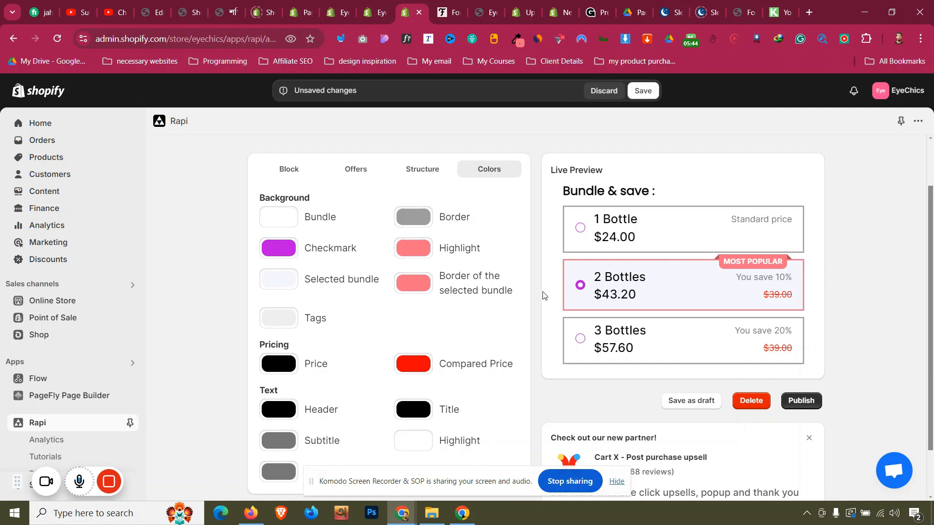
- Preview the 1, 2 and 3 Bottles options as selected and look over the remaining color settings
{"action": "left_click", "coordinate": [580, 232]}
{"action": "left_click", "coordinate": [577, 284]}
{"action": "left_click", "coordinate": [576, 337]}
{"action": "left_click", "coordinate": [577, 286]}
{"action": "scroll", "coordinate": [511, 336], "scroll_direction": "down", "scroll_amount": 2}
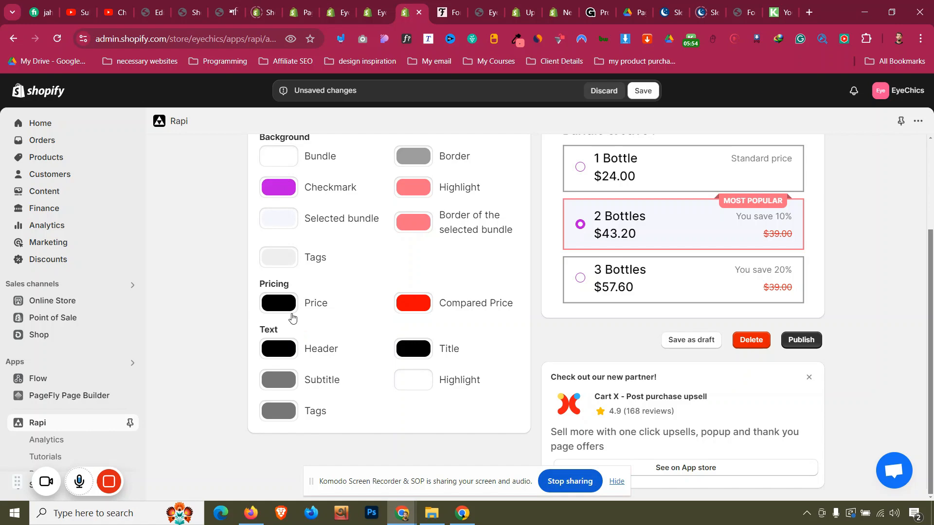
{"action": "scroll", "coordinate": [292, 317], "scroll_direction": "up", "scroll_amount": 3}
- Try the Block and Light templates for the bundle, and return to the Royal template
{"action": "left_click", "coordinate": [424, 236]}
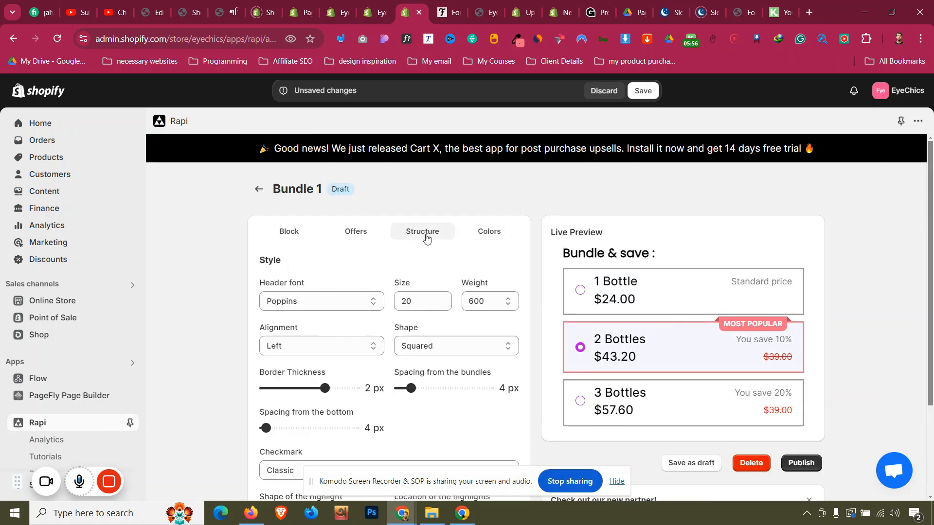
{"action": "left_click", "coordinate": [302, 234]}
{"action": "scroll", "coordinate": [214, 258], "scroll_direction": "down", "scroll_amount": 6}
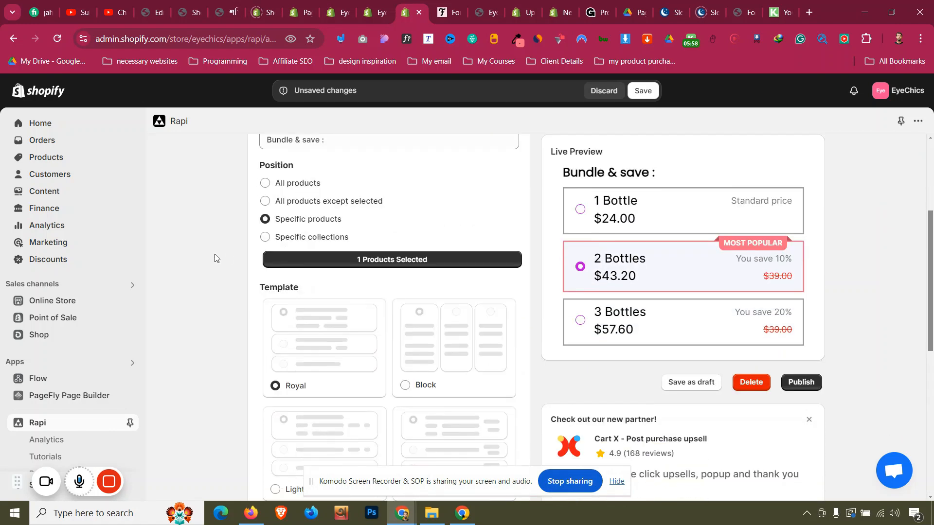
{"action": "left_click", "coordinate": [446, 344]}
{"action": "left_click", "coordinate": [330, 340]}
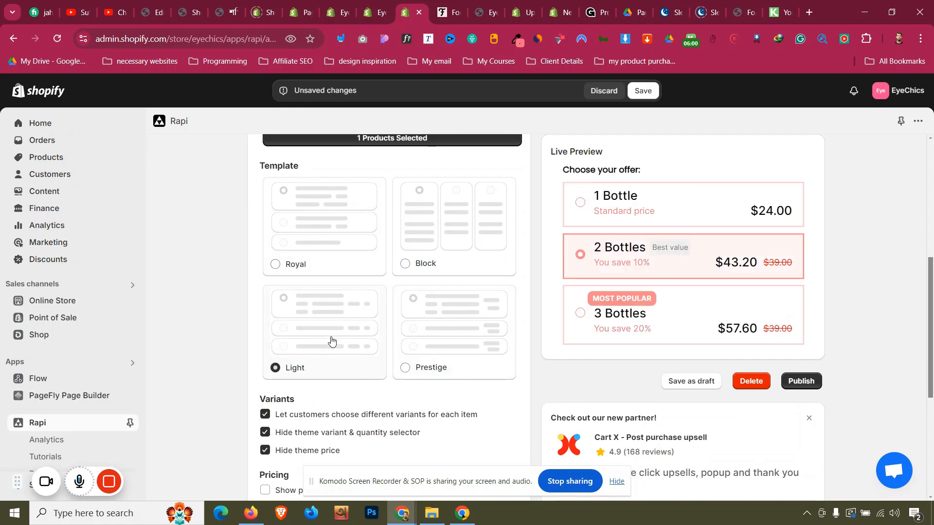
{"action": "left_click", "coordinate": [428, 279]}
{"action": "left_click", "coordinate": [361, 256]}
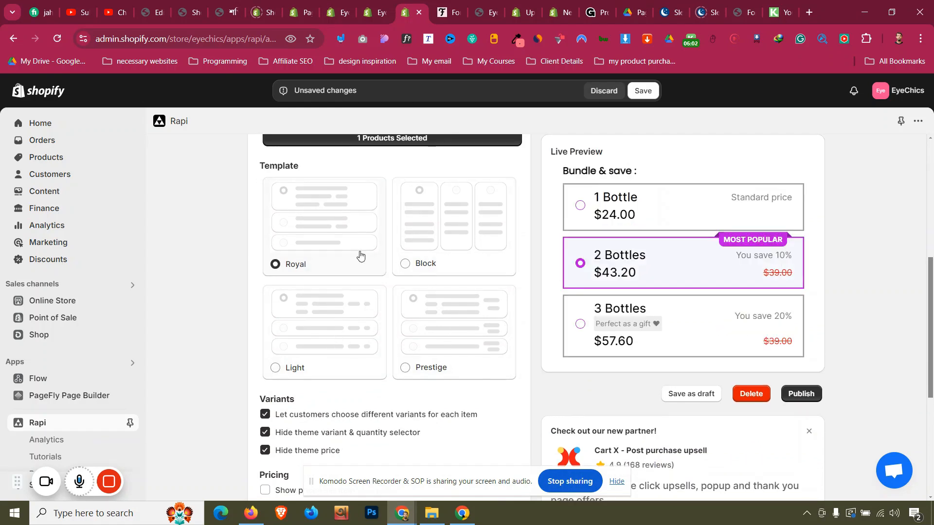
- Set the Highlight background color of the Royal template to FF6C84
{"action": "scroll", "coordinate": [531, 239], "scroll_direction": "up", "scroll_amount": 8}
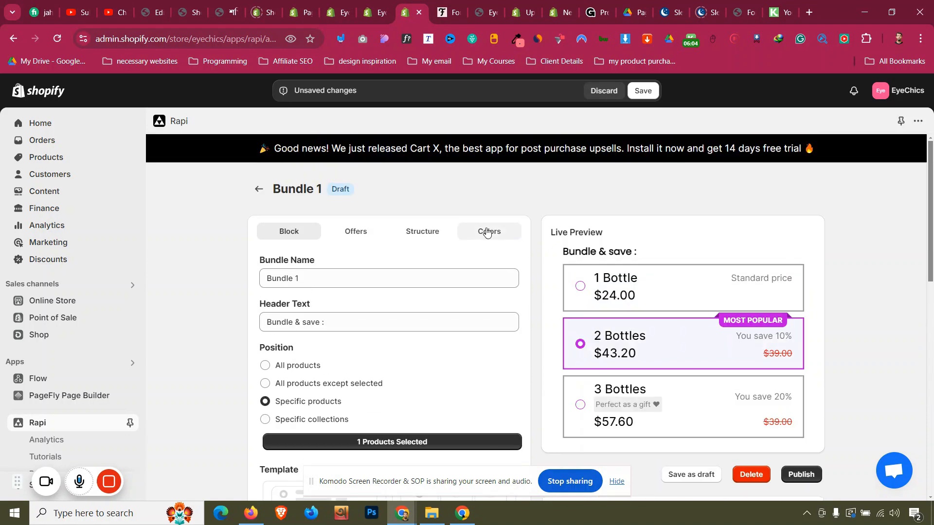
{"action": "left_click", "coordinate": [487, 231]}
{"action": "left_click", "coordinate": [420, 319]}
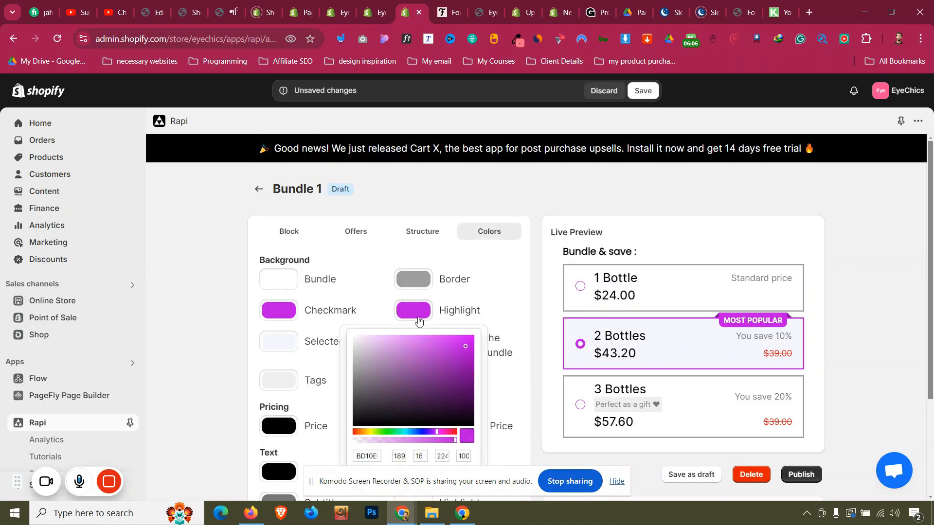
{"action": "scroll", "coordinate": [369, 335], "scroll_direction": "down", "scroll_amount": 3}
{"action": "type", "text": "FF6C84"}
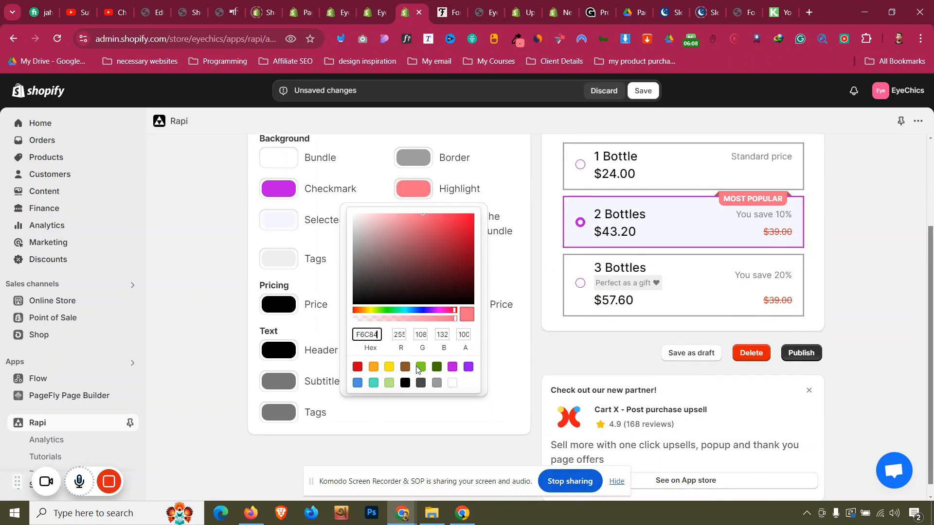
{"action": "left_click", "coordinate": [524, 244]}
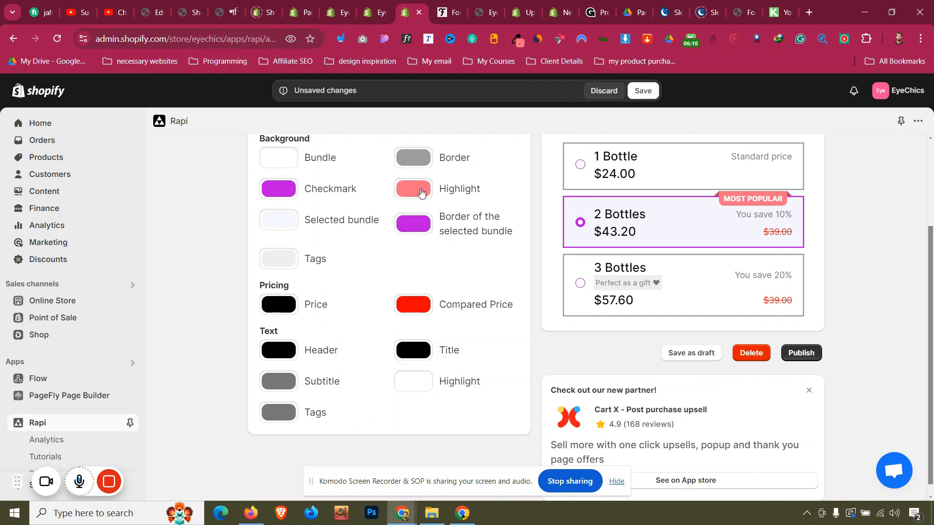
- Set the border color of the selected bundle in the Royal template to FF6C84
{"action": "left_click", "coordinate": [412, 225]}
{"action": "double_click", "coordinate": [374, 368]}
{"action": "type", "text": "FF6C84"}
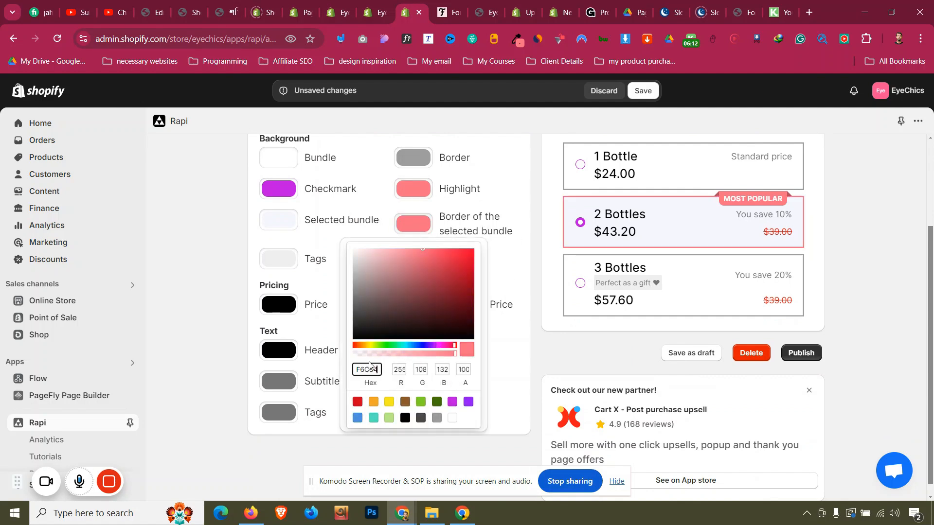
{"action": "left_click", "coordinate": [225, 263]}
- Review the bundle's colors in the live preview and publish the bundle
{"action": "scroll", "coordinate": [642, 261], "scroll_direction": "down", "scroll_amount": 1}
{"action": "scroll", "coordinate": [642, 262], "scroll_direction": "up", "scroll_amount": 3}
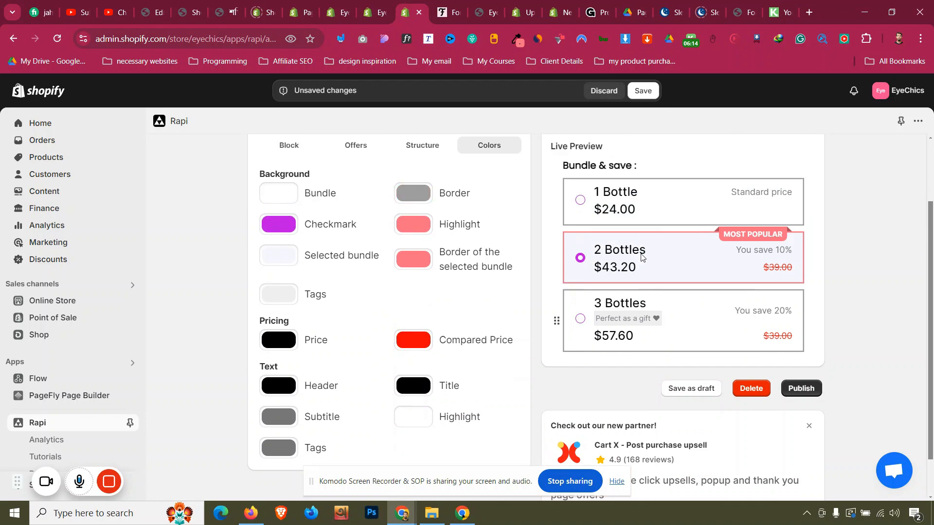
{"action": "scroll", "coordinate": [639, 265], "scroll_direction": "down", "scroll_amount": 3}
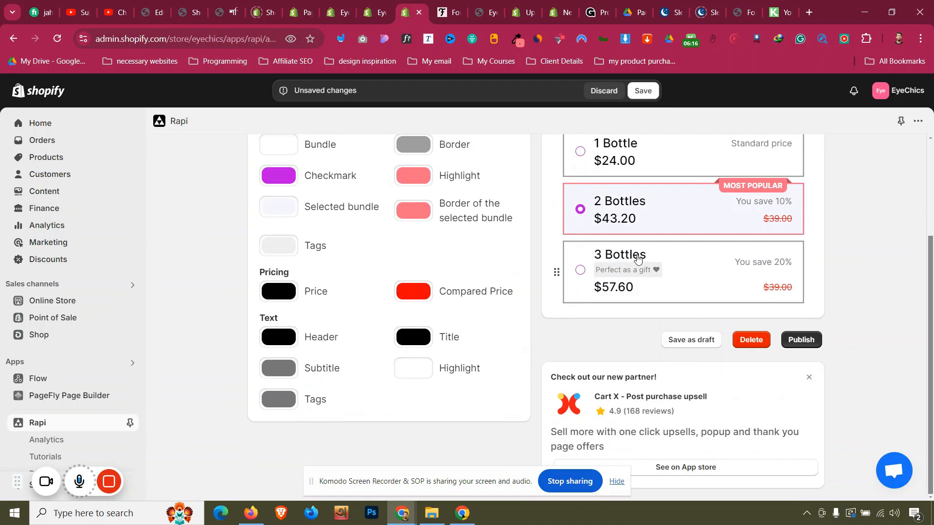
{"action": "left_click", "coordinate": [801, 340]}
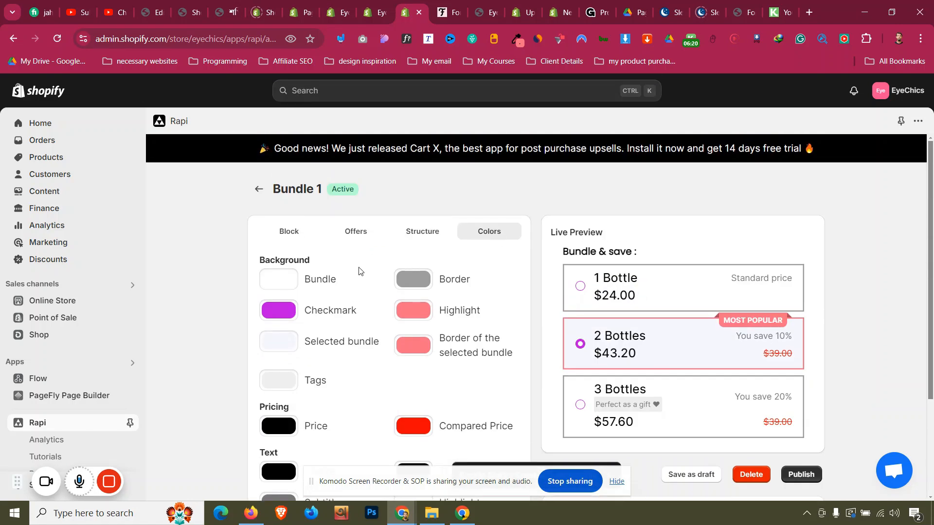
- Copy the bundle's code for custom placement or page builders from its block settings
{"action": "left_click", "coordinate": [280, 233]}
{"action": "scroll", "coordinate": [278, 280], "scroll_direction": "down", "scroll_amount": 10}
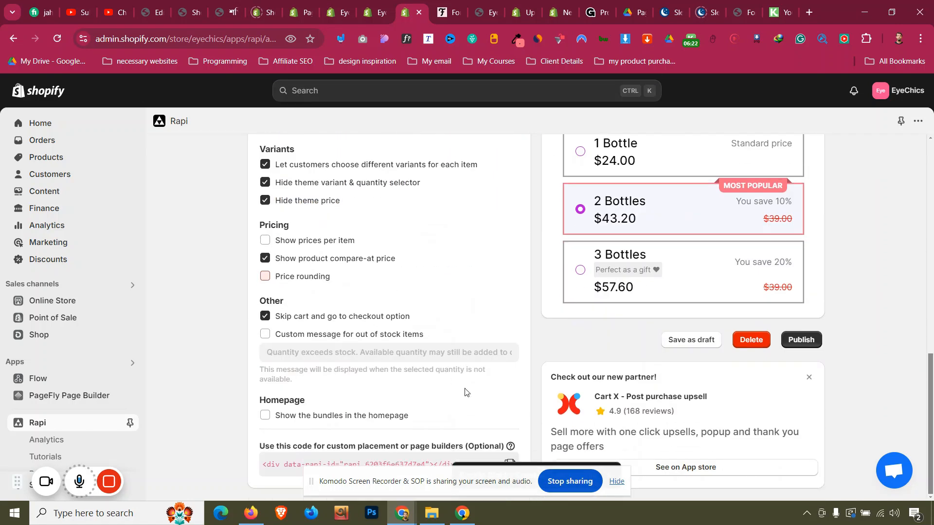
{"action": "left_click", "coordinate": [616, 483]}
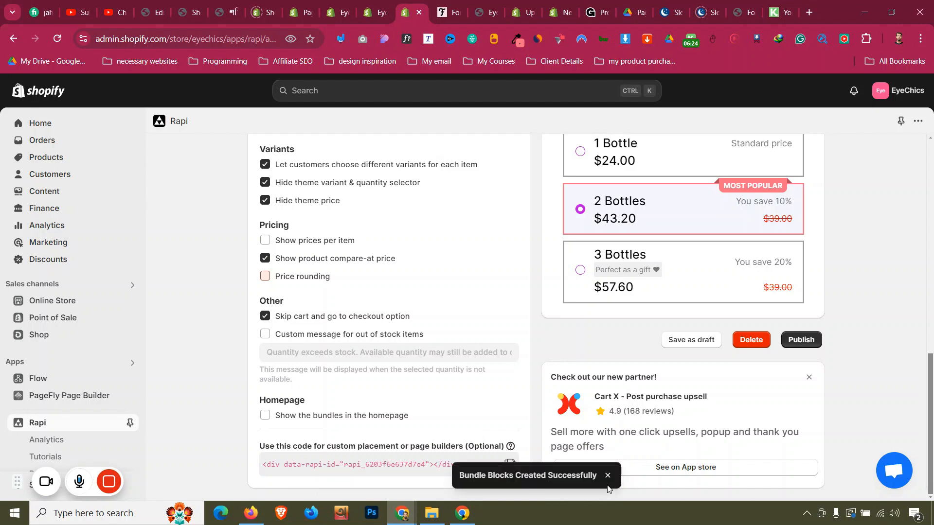
{"action": "left_click", "coordinate": [607, 476]}
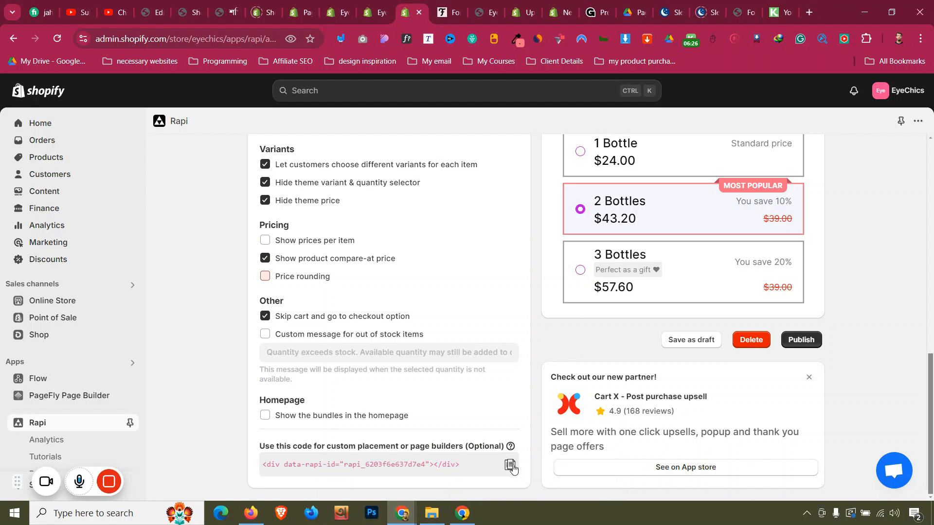
{"action": "left_click", "coordinate": [512, 467]}
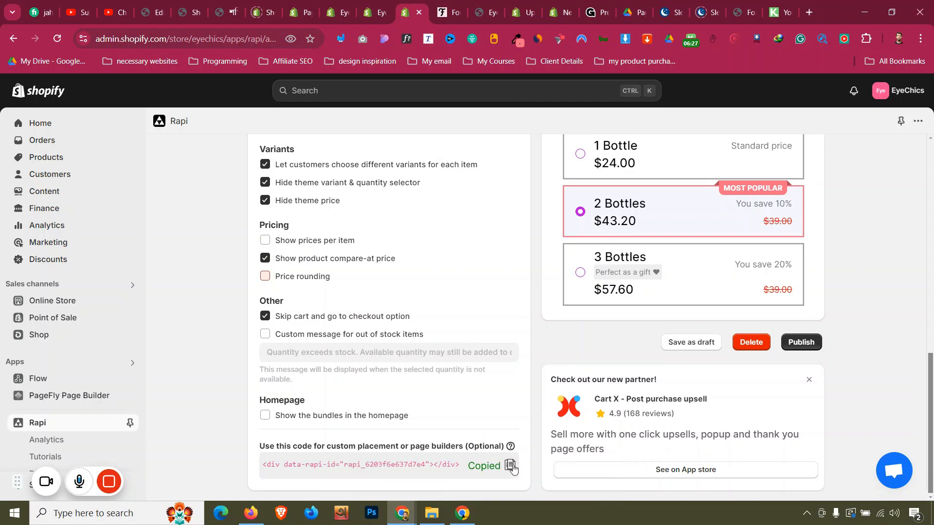
- Switch to the Eyelash page in PageFly and replace the product price with an HTML/Liquid element above the ADD TO CART button
{"action": "left_click", "coordinate": [391, 5]}
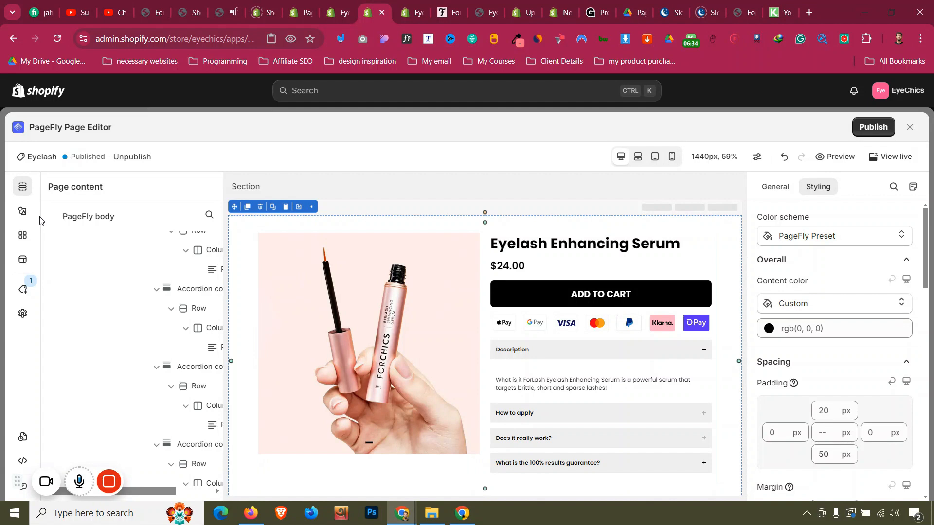
{"action": "left_click", "coordinate": [23, 211]}
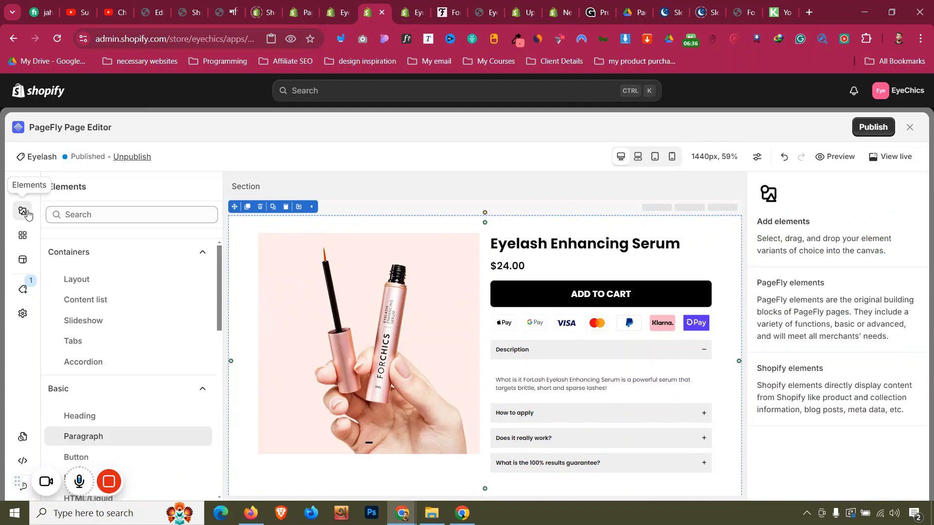
{"action": "scroll", "coordinate": [67, 269], "scroll_direction": "down", "scroll_amount": 3}
{"action": "mouse_move", "coordinate": [67, 269]}
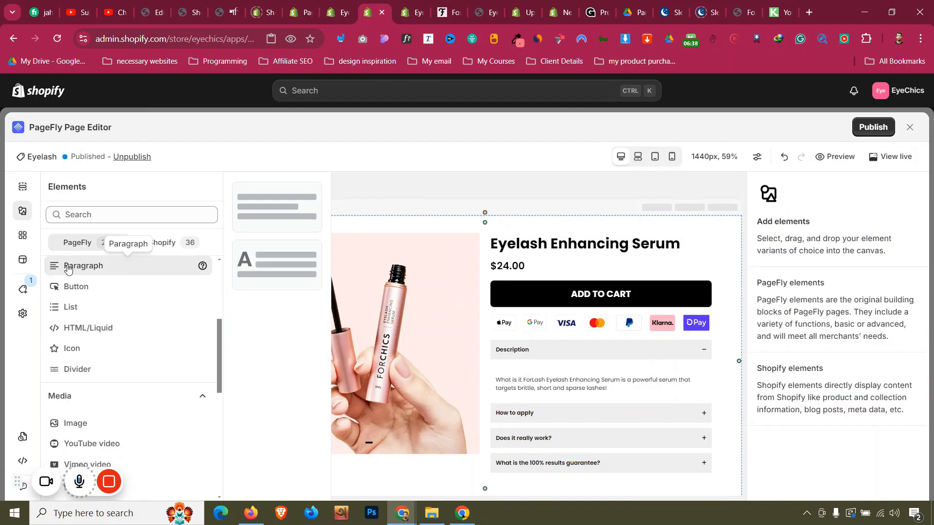
{"action": "scroll", "coordinate": [73, 265], "scroll_direction": "up", "scroll_amount": 2}
{"action": "scroll", "coordinate": [85, 281], "scroll_direction": "down", "scroll_amount": 1}
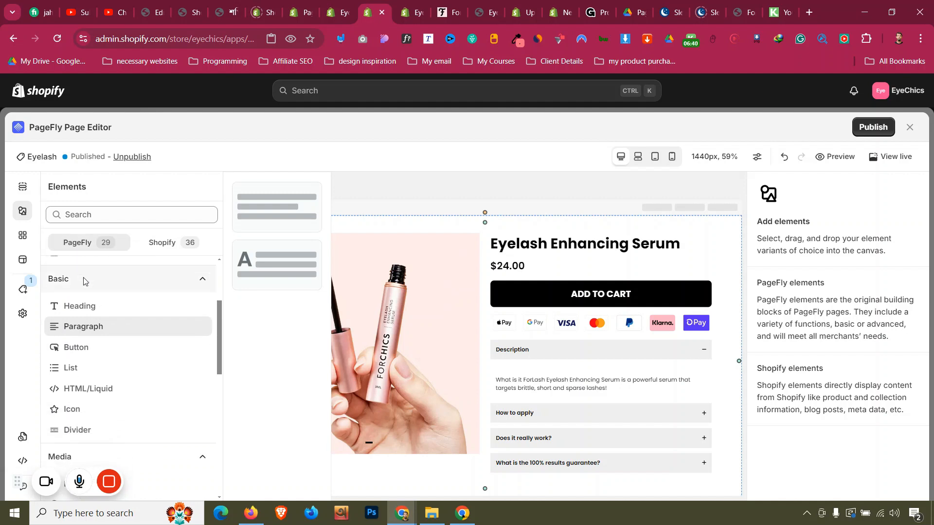
{"action": "scroll", "coordinate": [84, 281], "scroll_direction": "down", "scroll_amount": 1}
{"action": "scroll", "coordinate": [106, 316], "scroll_direction": "down", "scroll_amount": 1}
{"action": "mouse_move", "coordinate": [104, 298]}
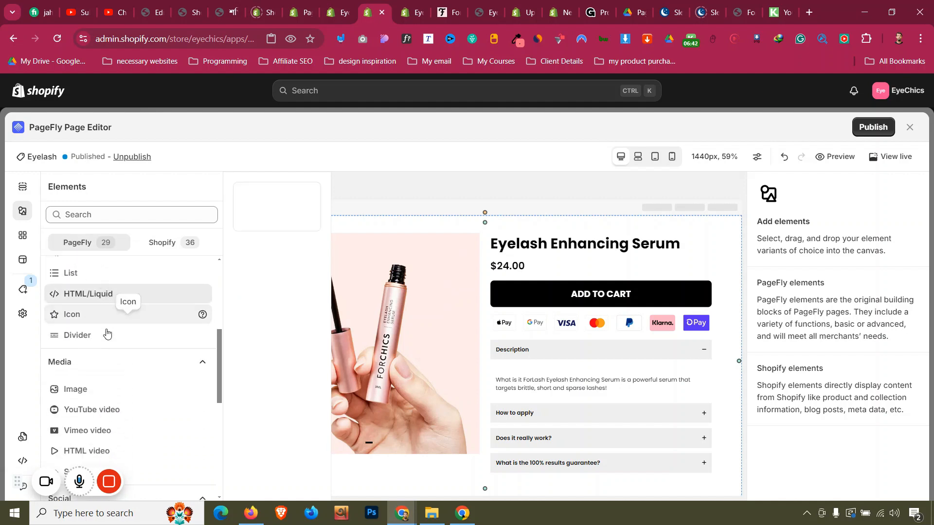
{"action": "left_click_drag", "start_coordinate": [292, 202], "coordinate": [594, 279]}
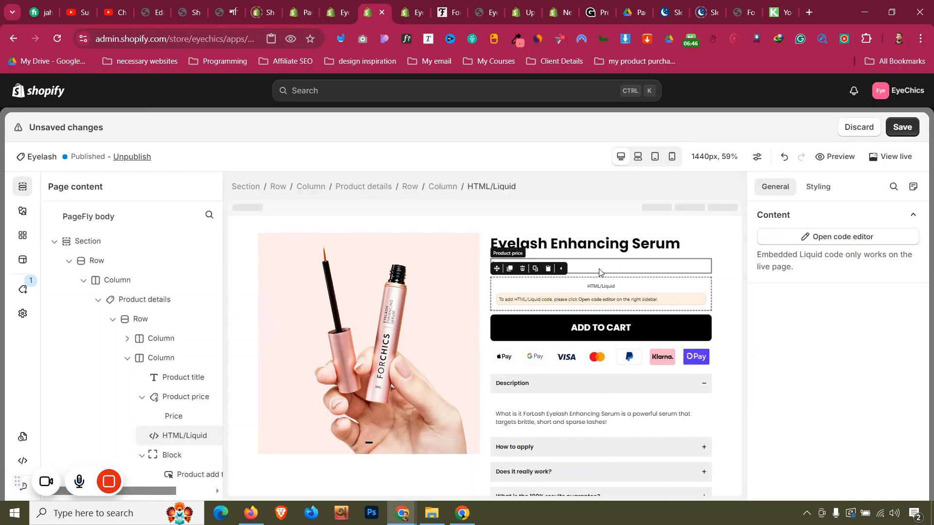
{"action": "left_click", "coordinate": [599, 269]}
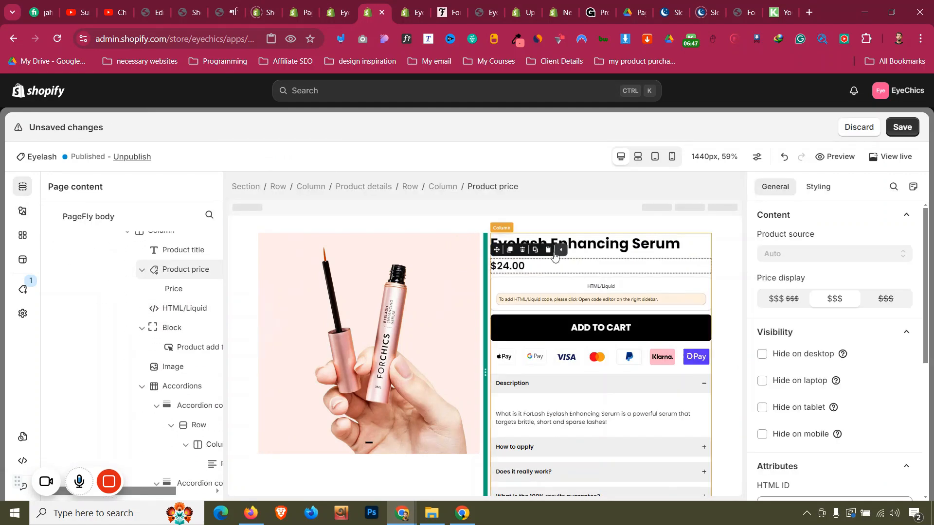
{"action": "left_click", "coordinate": [528, 250]}
- Insert the code <div data-rapi-id="rapi_6203f6e637d7e4"></div> into the HTML/Liquid element and save the page
{"action": "left_click", "coordinate": [601, 274]}
{"action": "left_click", "coordinate": [809, 238]}
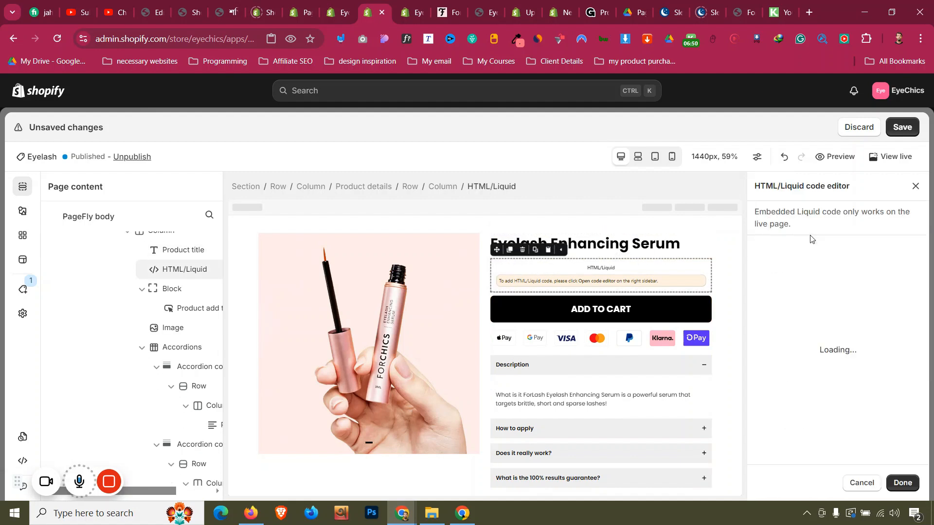
{"action": "type", "text": "<div data-rapi-id=\"rapi_6203f6e637d7e4\"></div>"}
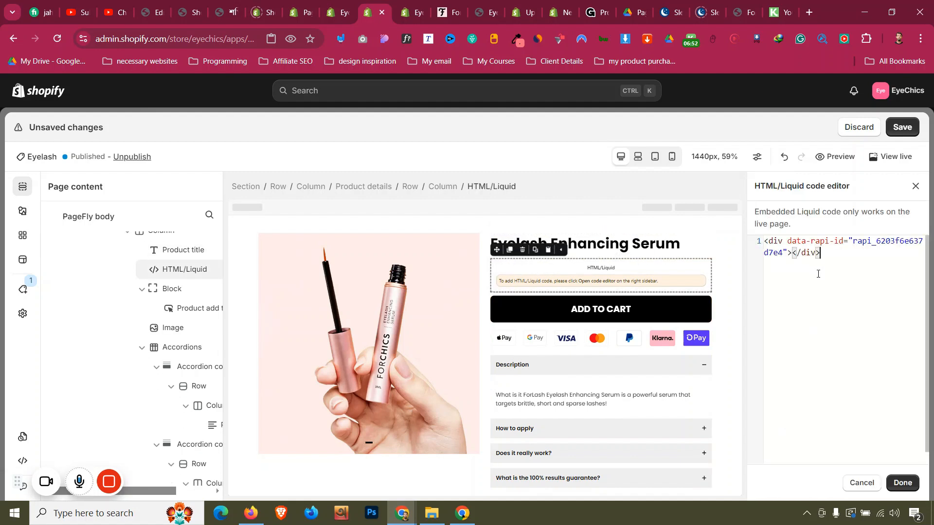
{"action": "left_click", "coordinate": [901, 483]}
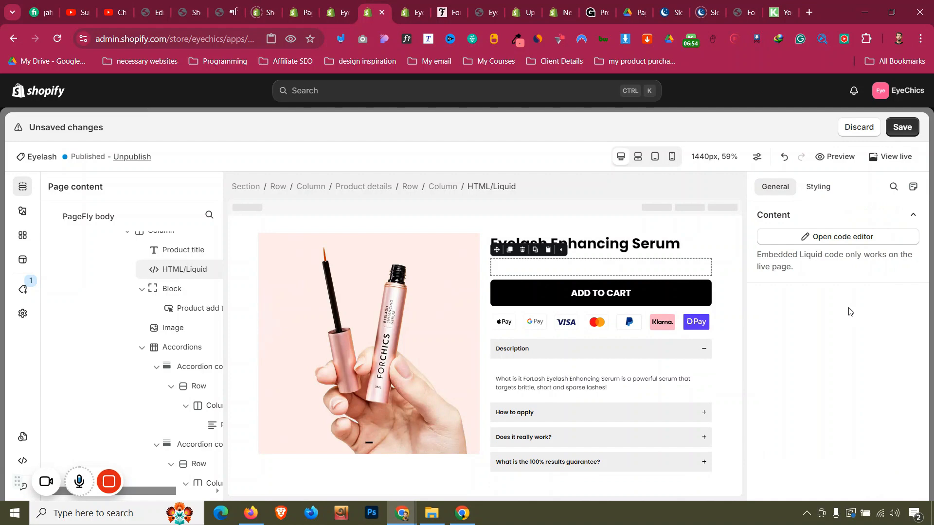
{"action": "key", "text": "ctrl+s"}
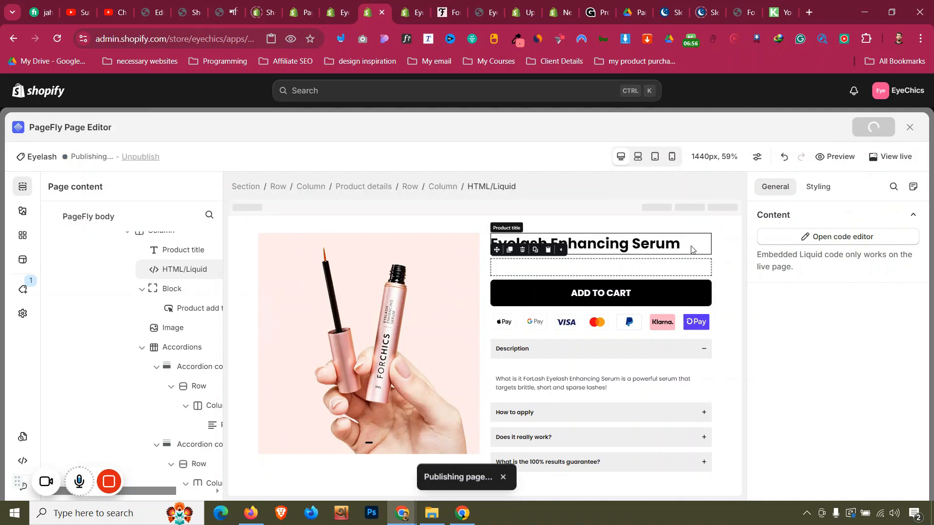
- Switch back to Rapi, publish Bundle 1 and return to the list of bundle blocks
{"action": "left_click", "coordinate": [341, 5]}
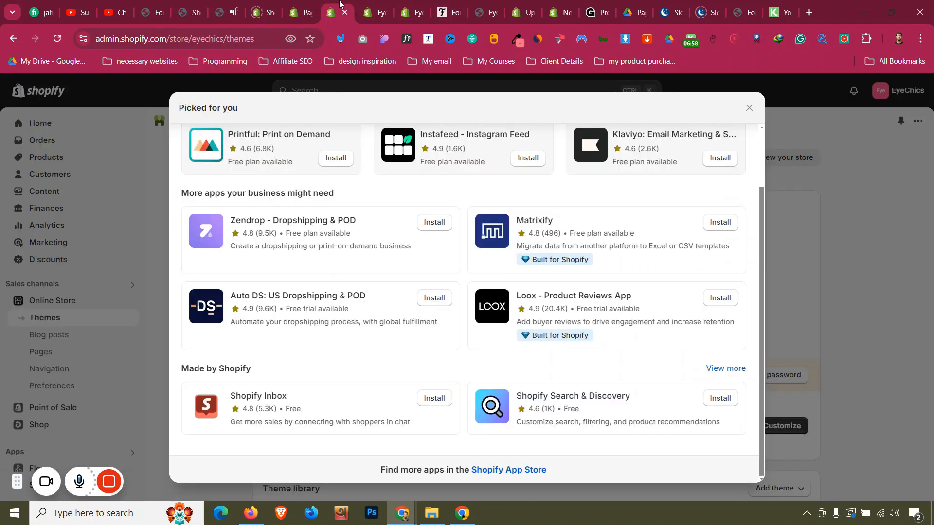
{"action": "left_click", "coordinate": [422, 5]}
{"action": "left_click_drag", "start_coordinate": [421, 5], "coordinate": [391, 6]}
{"action": "scroll", "coordinate": [531, 229], "scroll_direction": "up", "scroll_amount": 7}
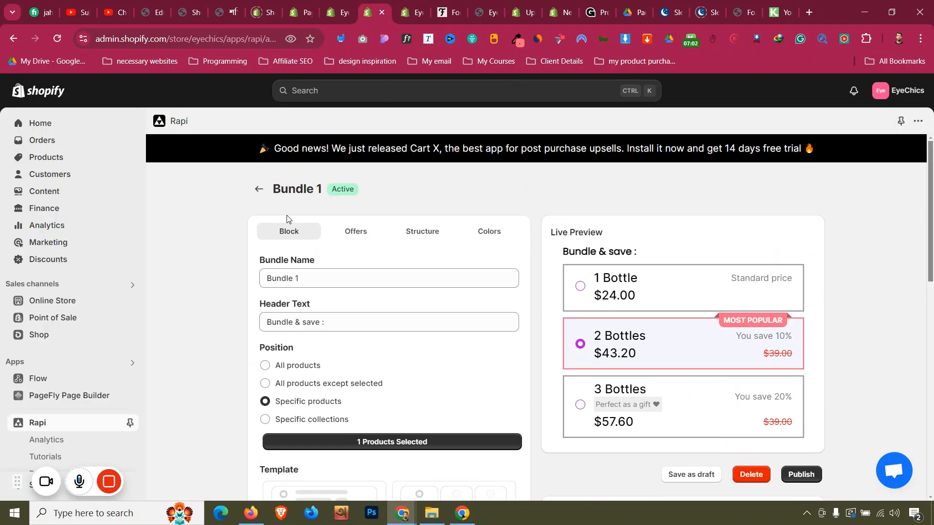
{"action": "left_click", "coordinate": [796, 482]}
{"action": "left_click", "coordinate": [74, 426]}
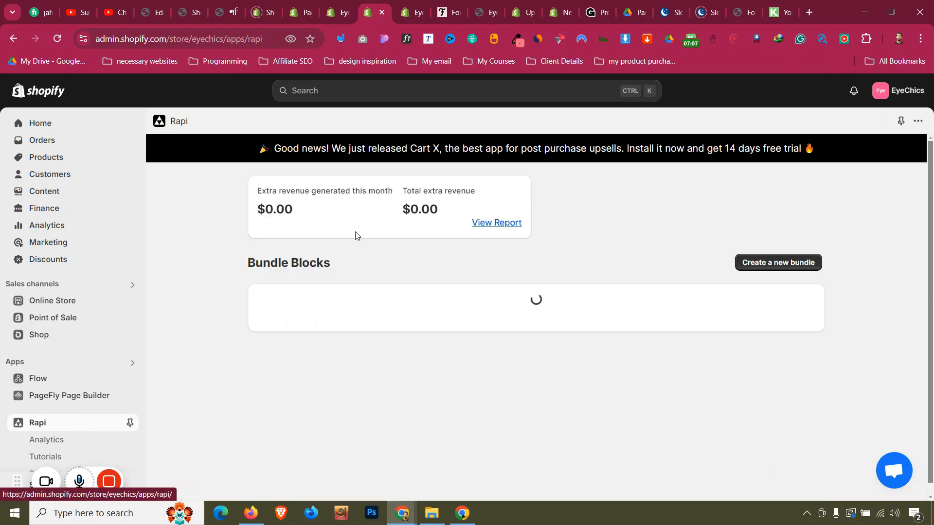
- Close the old storefront preview tab and bring up the newly opened live Eyelash Enhancing Serum page
{"action": "left_click", "coordinate": [433, 4]}
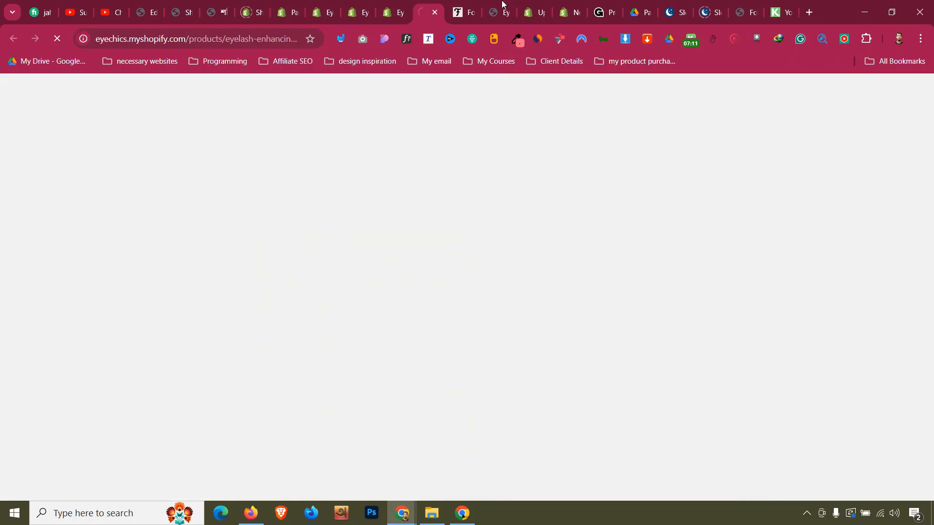
{"action": "left_click", "coordinate": [501, 3]}
{"action": "left_click", "coordinate": [505, 12]}
{"action": "left_click", "coordinate": [419, 2]}
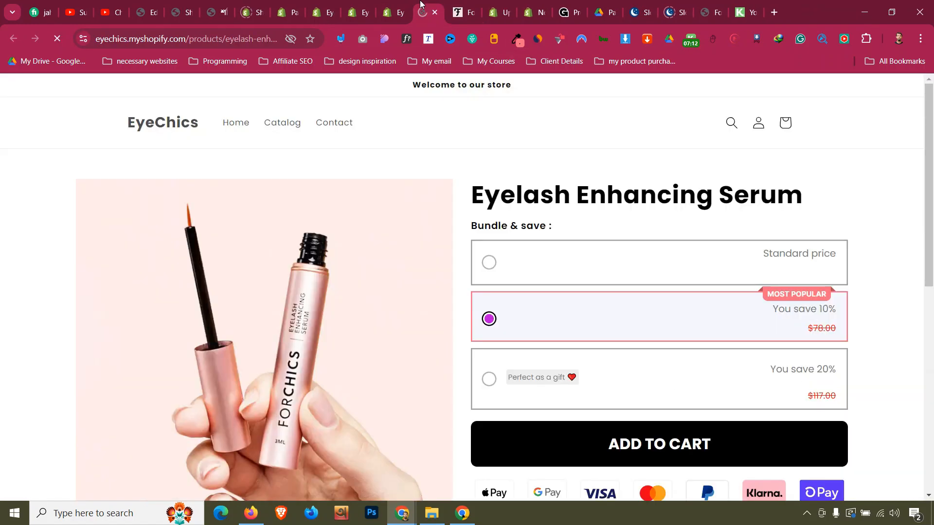
- Test the embedded bundle on the live product page by selecting the 1 Bottle, 2 Bottles and 3 Bottles options
{"action": "left_click", "coordinate": [494, 274]}
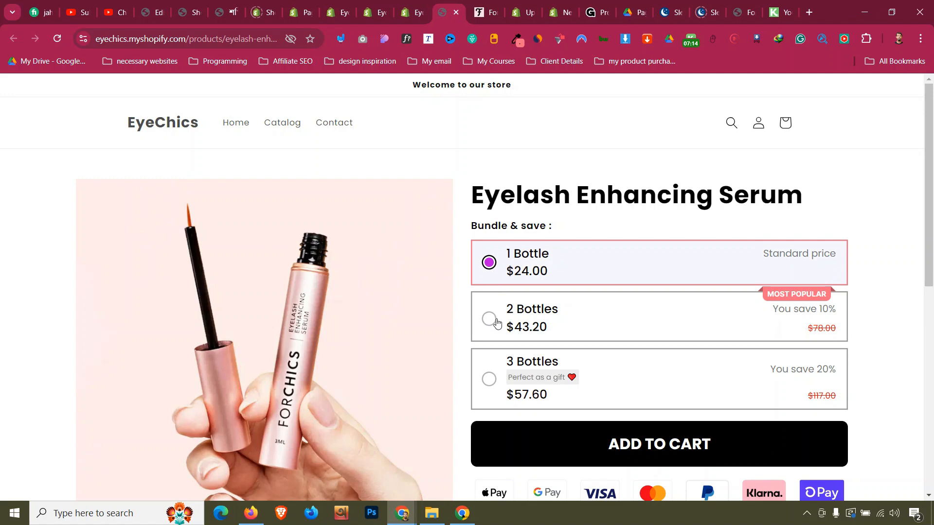
{"action": "left_click", "coordinate": [497, 322]}
{"action": "scroll", "coordinate": [499, 322], "scroll_direction": "down", "scroll_amount": 1}
{"action": "left_click", "coordinate": [503, 322]}
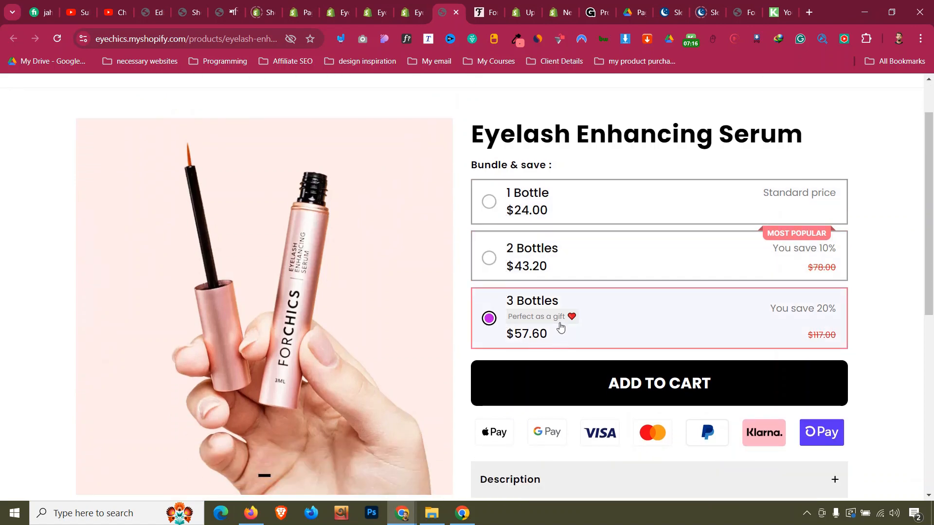
{"action": "left_click", "coordinate": [608, 265]}
{"action": "left_click", "coordinate": [636, 211]}
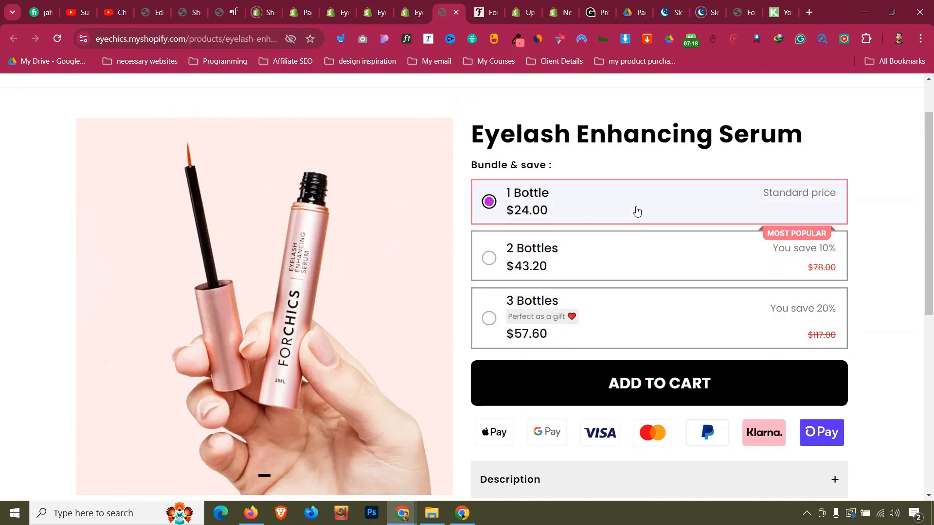
{"action": "left_click", "coordinate": [603, 249]}
{"action": "left_click", "coordinate": [623, 303]}
{"action": "scroll", "coordinate": [617, 258], "scroll_direction": "down", "scroll_amount": 2}
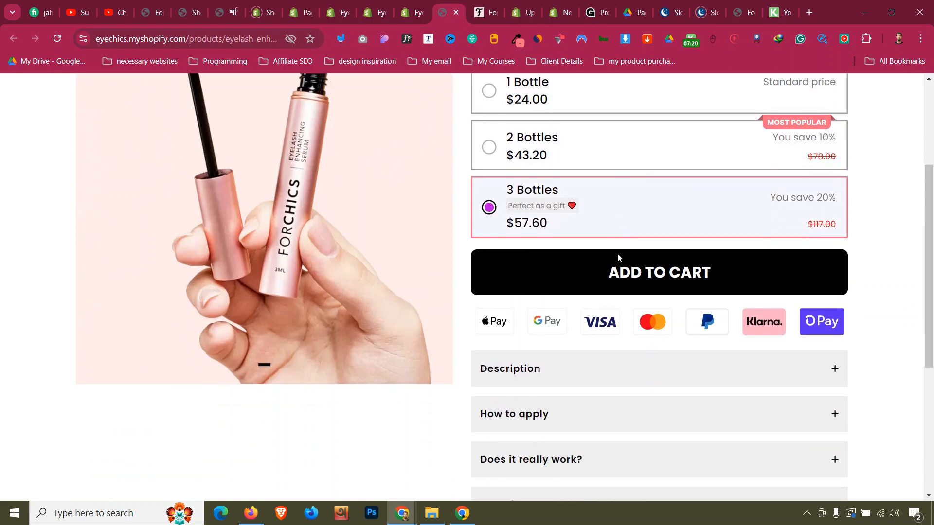
{"action": "scroll", "coordinate": [625, 263], "scroll_direction": "up", "scroll_amount": 2}
{"action": "scroll", "coordinate": [626, 263], "scroll_direction": "up", "scroll_amount": 1}
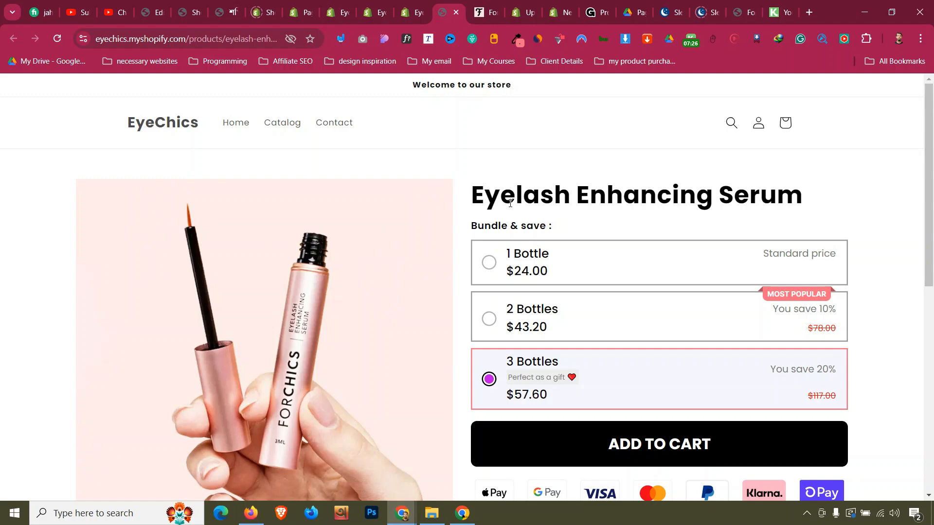
{"action": "left_click", "coordinate": [549, 278]}
{"action": "left_click", "coordinate": [547, 315]}
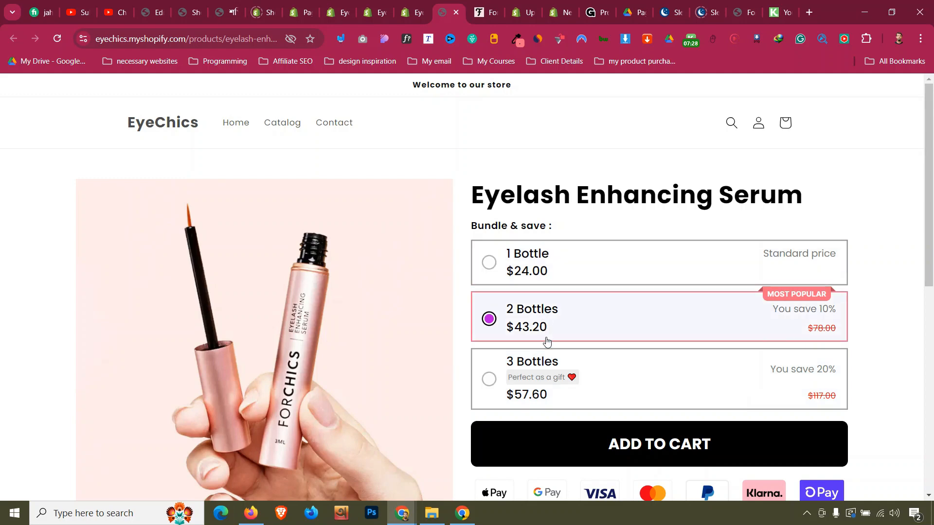
{"action": "left_click", "coordinate": [548, 362]}
- Check the Description, How to apply, Does it really work? and 100% results guarantee accordions on the live page, and review its overall layout
{"action": "scroll", "coordinate": [552, 316], "scroll_direction": "down", "scroll_amount": 5}
{"action": "scroll", "coordinate": [553, 269], "scroll_direction": "down", "scroll_amount": 1}
{"action": "left_click", "coordinate": [554, 246]}
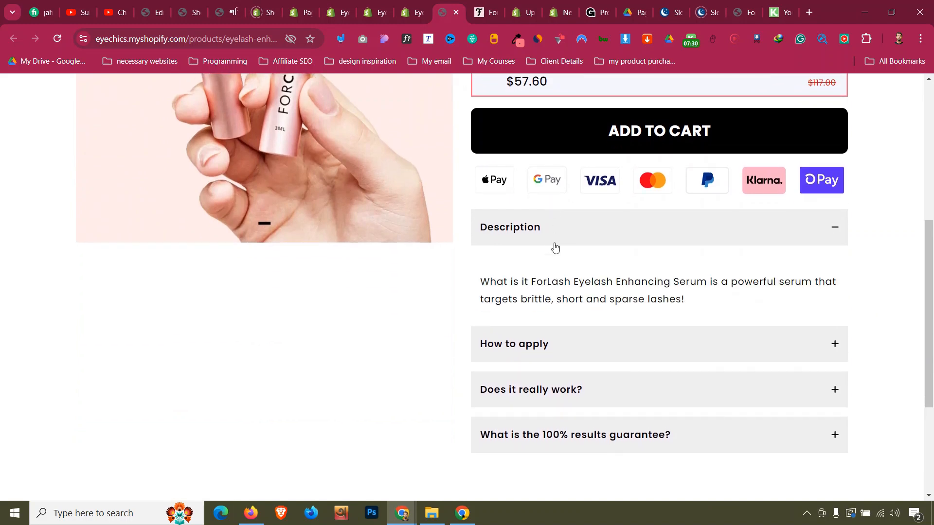
{"action": "scroll", "coordinate": [554, 246], "scroll_direction": "down", "scroll_amount": 1}
{"action": "left_click", "coordinate": [558, 280]}
{"action": "left_click", "coordinate": [559, 288]}
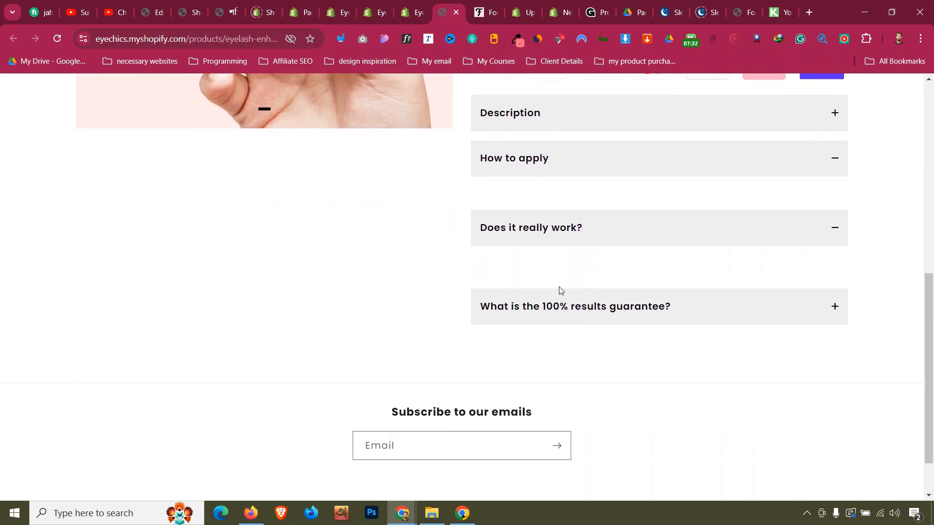
{"action": "scroll", "coordinate": [558, 295], "scroll_direction": "down", "scroll_amount": 1}
{"action": "left_click", "coordinate": [559, 286]}
{"action": "scroll", "coordinate": [558, 272], "scroll_direction": "up", "scroll_amount": 7}
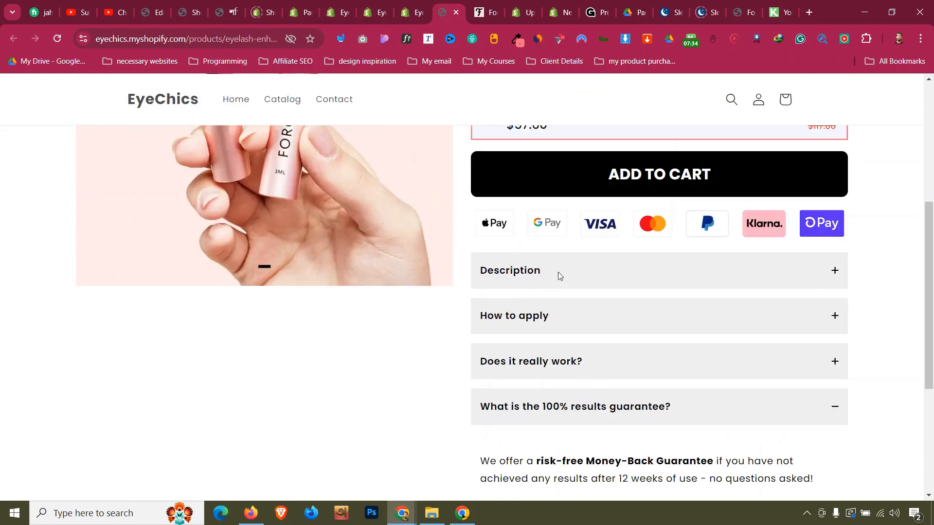
{"action": "scroll", "coordinate": [566, 270], "scroll_direction": "down", "scroll_amount": 1}
{"action": "scroll", "coordinate": [780, 294], "scroll_direction": "down", "scroll_amount": 4}
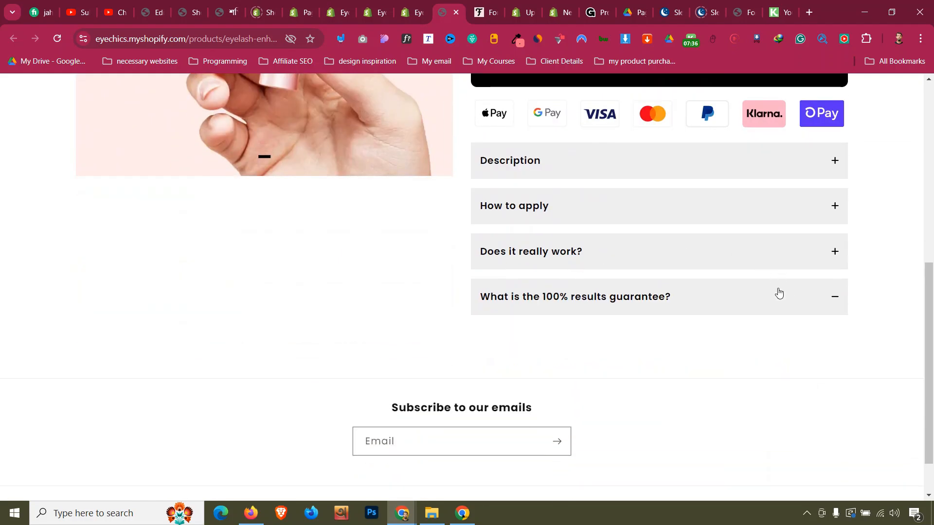
{"action": "scroll", "coordinate": [513, 226], "scroll_direction": "up", "scroll_amount": 8}
{"action": "scroll", "coordinate": [373, 166], "scroll_direction": "down", "scroll_amount": 7}
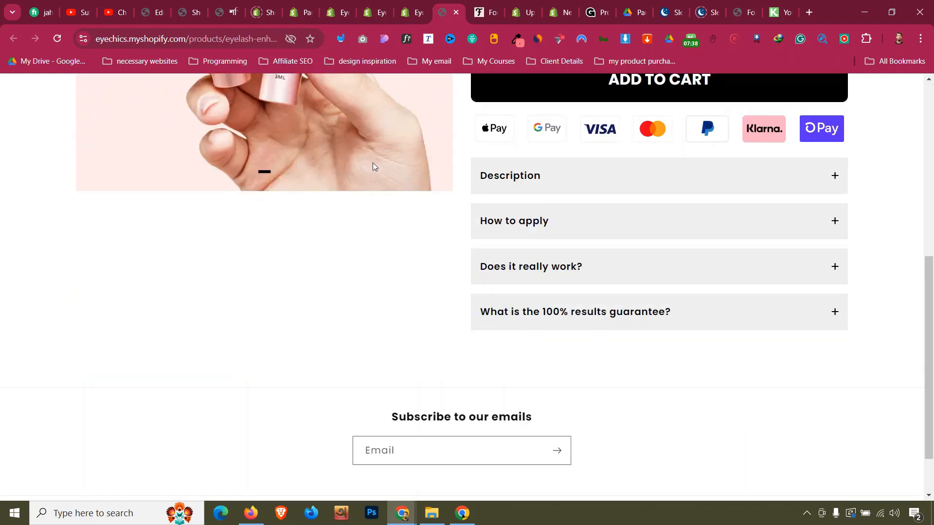
{"action": "scroll", "coordinate": [269, 171], "scroll_direction": "up", "scroll_amount": 7}
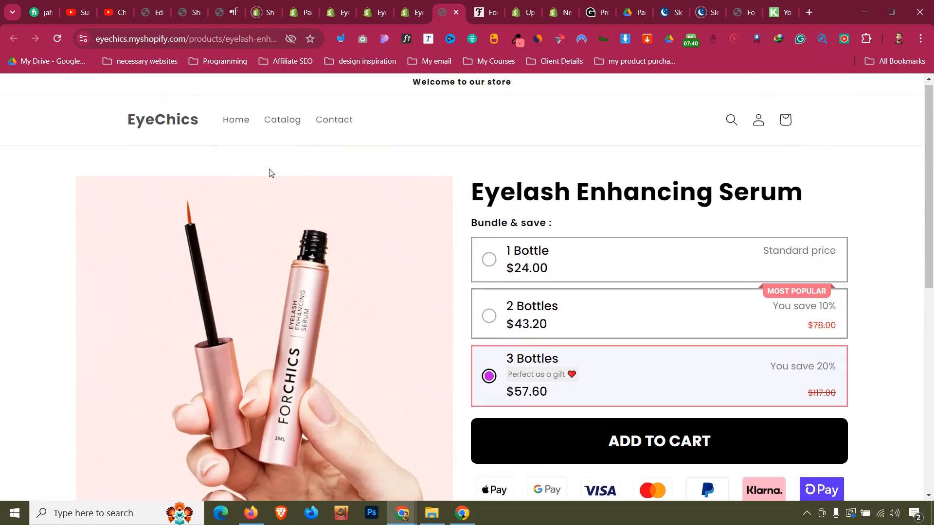
- Switch to the Forchics reference product page and browse through its product image gallery to the last before-and-after photo
{"action": "key", "text": "ctrl+Tab"}
{"action": "scroll", "coordinate": [334, 283], "scroll_direction": "up", "scroll_amount": 10}
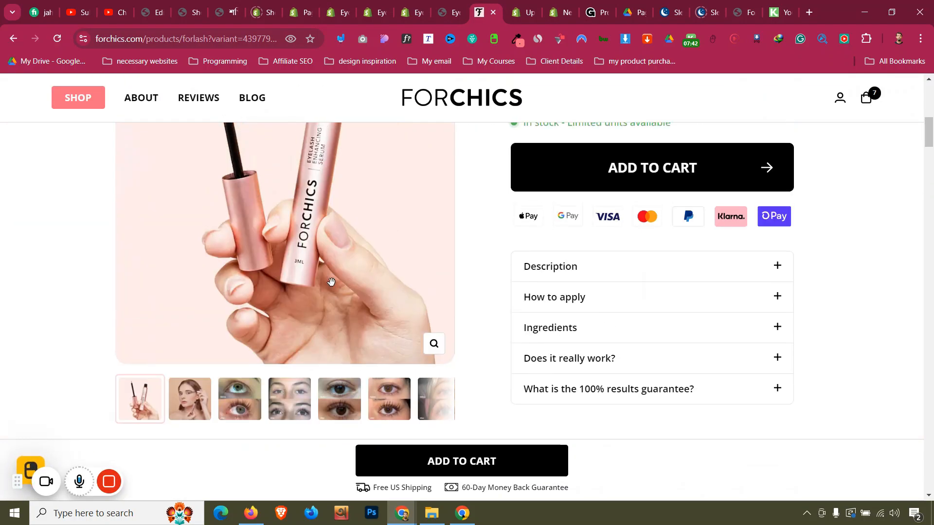
{"action": "scroll", "coordinate": [332, 281], "scroll_direction": "down", "scroll_amount": 5}
{"action": "scroll", "coordinate": [332, 281], "scroll_direction": "down", "scroll_amount": 1}
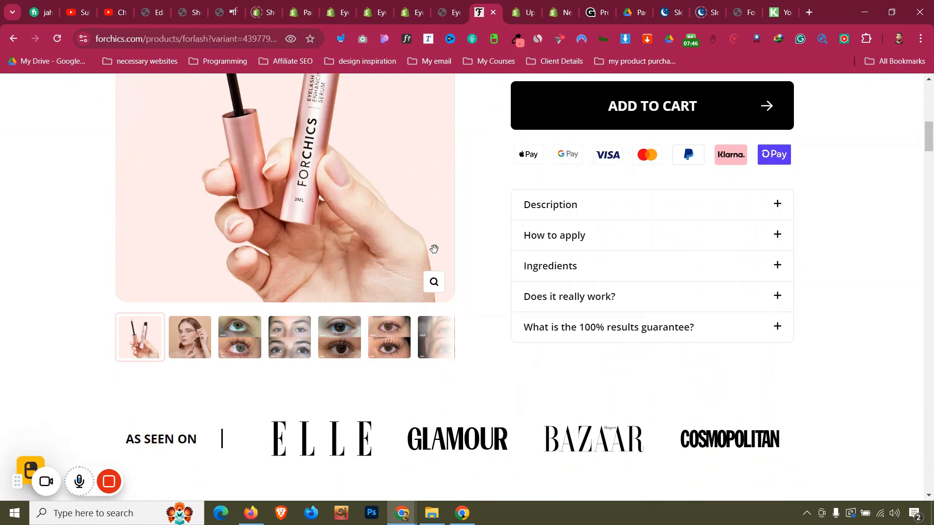
{"action": "left_click_drag", "start_coordinate": [431, 210], "coordinate": [214, 208]}
{"action": "left_click_drag", "start_coordinate": [389, 208], "coordinate": [203, 210]}
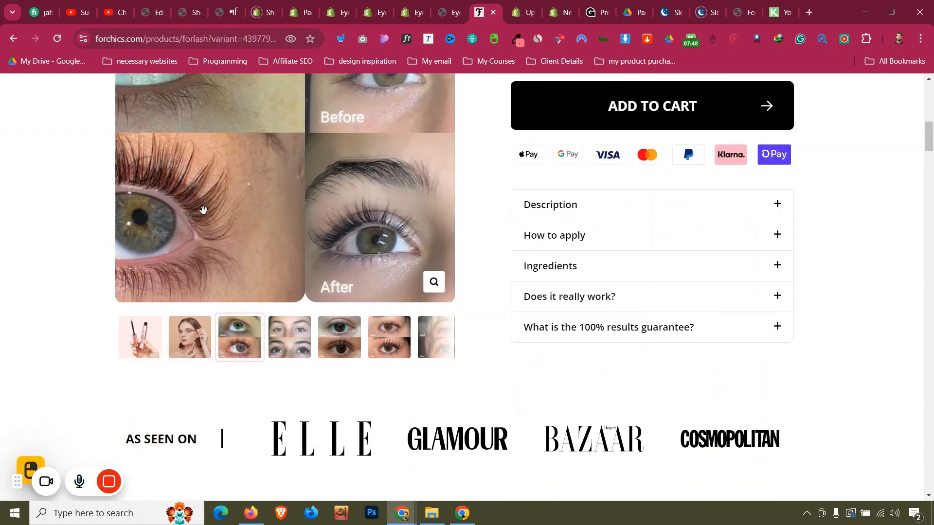
{"action": "left_click_drag", "start_coordinate": [360, 205], "coordinate": [197, 211]}
{"action": "left_click_drag", "start_coordinate": [384, 199], "coordinate": [204, 211]}
{"action": "left_click_drag", "start_coordinate": [438, 175], "coordinate": [173, 202]}
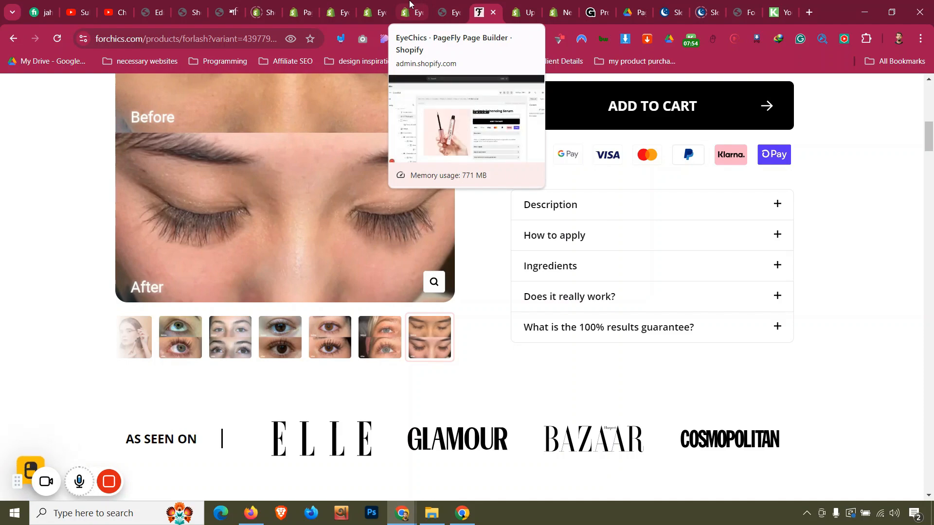
- Examine the Forchics offer area and select the "In stock - Limited units available" text above its ADD TO CART button
{"action": "scroll", "coordinate": [457, 184], "scroll_direction": "down", "scroll_amount": 5}
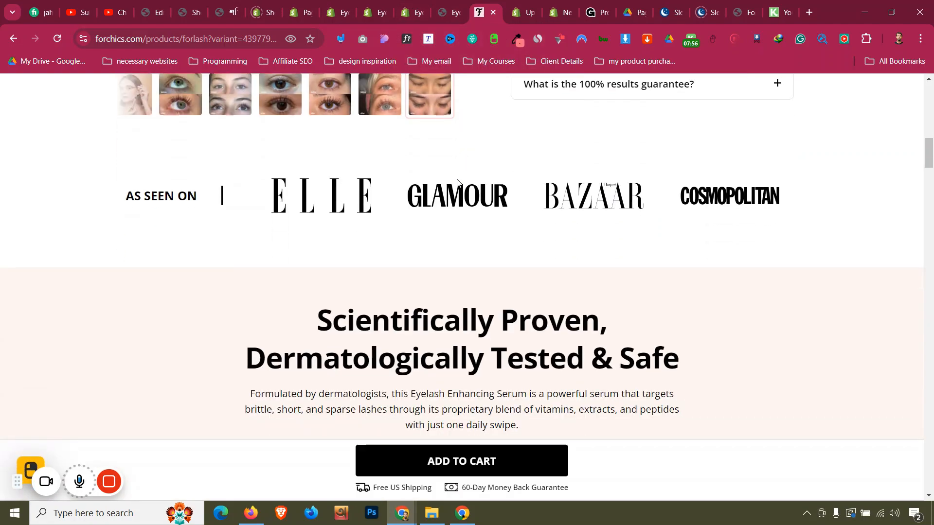
{"action": "scroll", "coordinate": [457, 184], "scroll_direction": "up", "scroll_amount": 10}
{"action": "scroll", "coordinate": [456, 183], "scroll_direction": "down", "scroll_amount": 4}
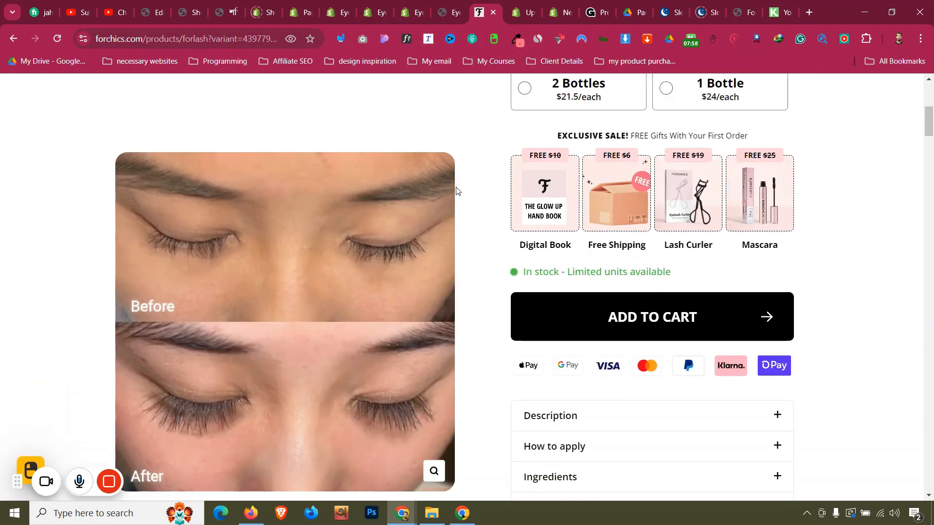
{"action": "scroll", "coordinate": [457, 188], "scroll_direction": "up", "scroll_amount": 9}
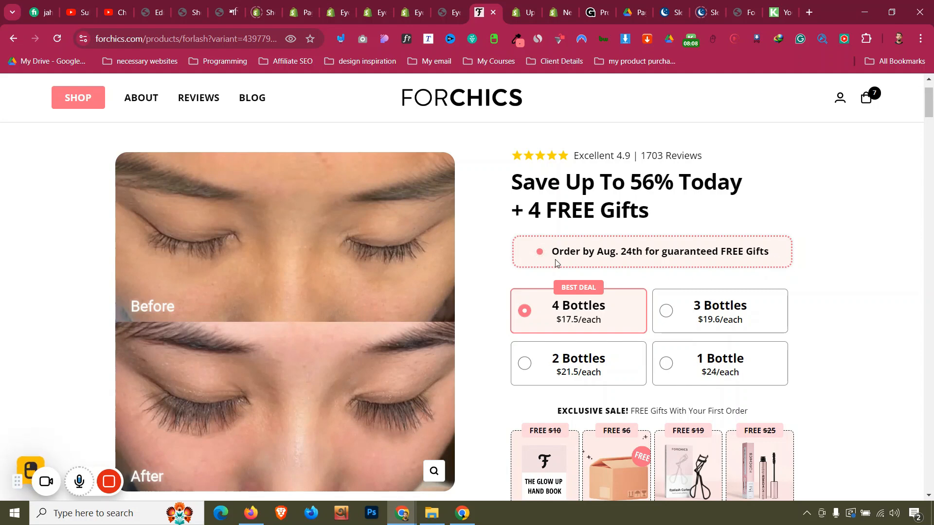
{"action": "scroll", "coordinate": [561, 252], "scroll_direction": "down", "scroll_amount": 7}
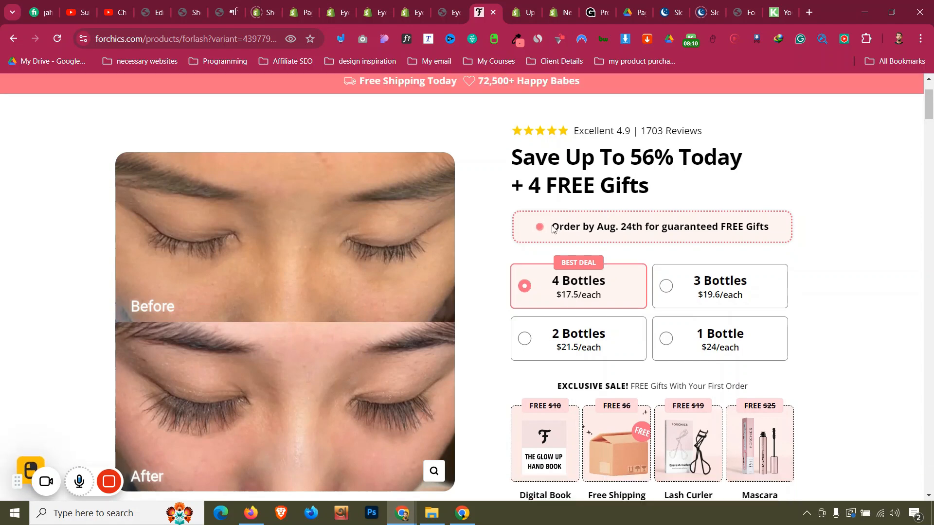
{"action": "triple_click", "coordinate": [545, 183]}
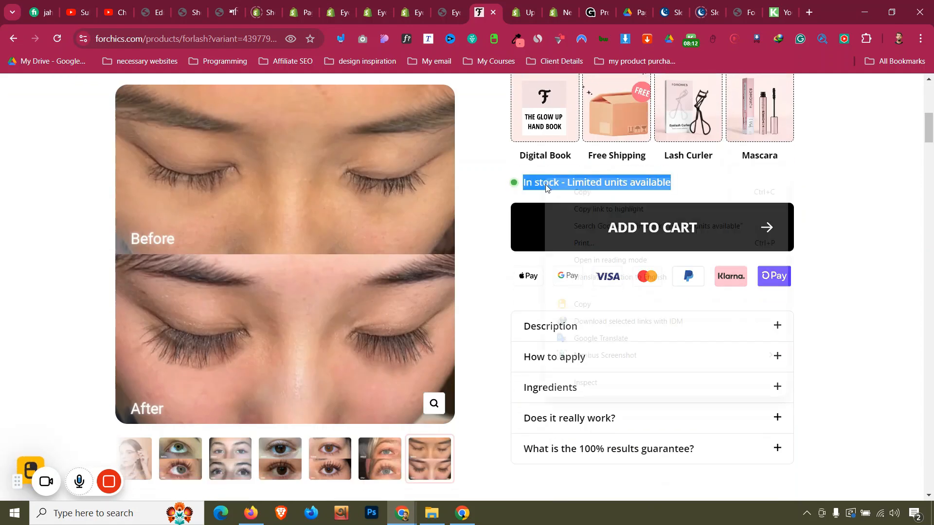
- Compare the Eyelash page in PageFly and its live version with the Forchics reference page, collapsing the Description accordion in the editor
{"action": "left_click", "coordinate": [402, 4]}
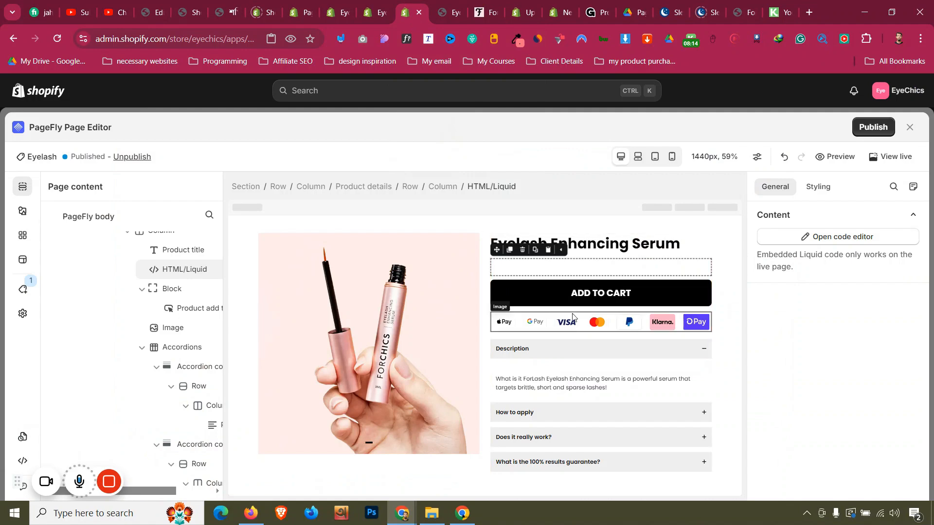
{"action": "left_click", "coordinate": [661, 353]}
{"action": "left_click", "coordinate": [442, 3]}
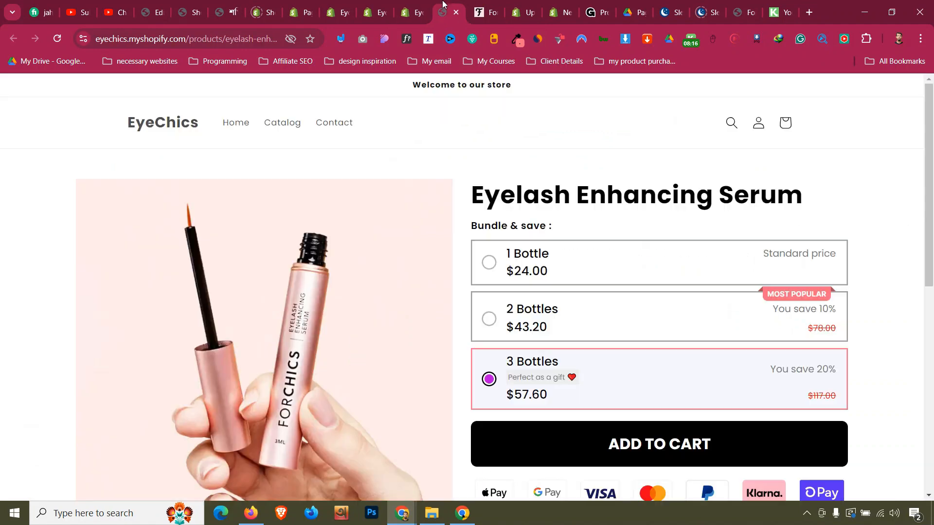
{"action": "left_click", "coordinate": [473, 7]}
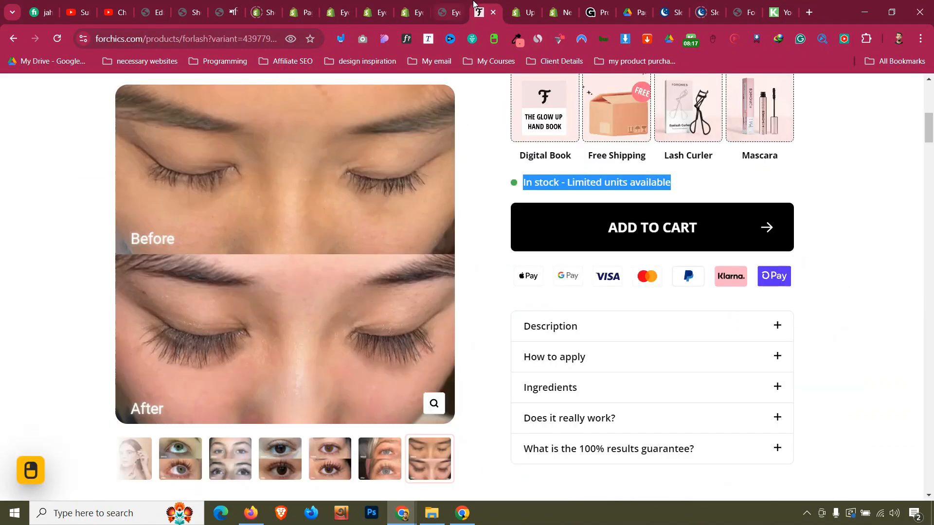
- Return to the PageFly editor and insert a bulleted List element between the HTML/Liquid element and the ADD TO CART button
{"action": "left_click", "coordinate": [413, 13]}
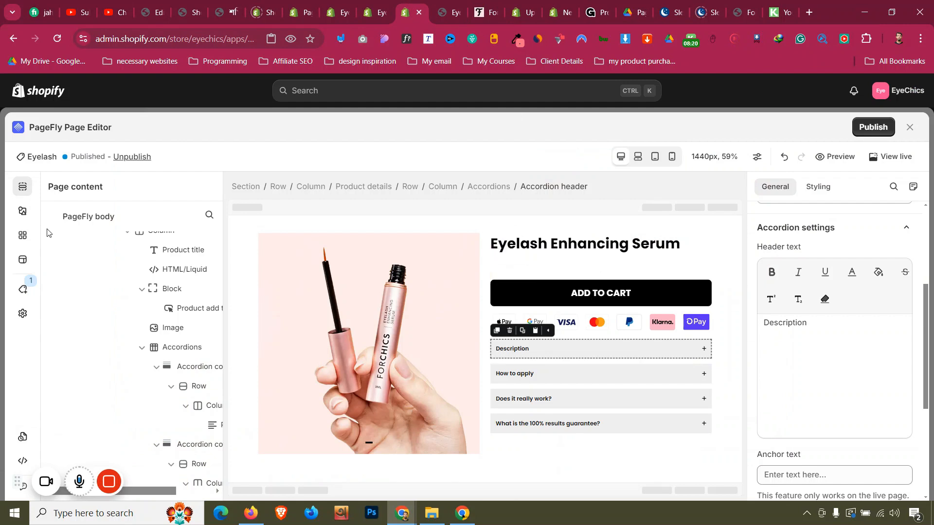
{"action": "left_click", "coordinate": [23, 210]}
{"action": "scroll", "coordinate": [109, 302], "scroll_direction": "down", "scroll_amount": 3}
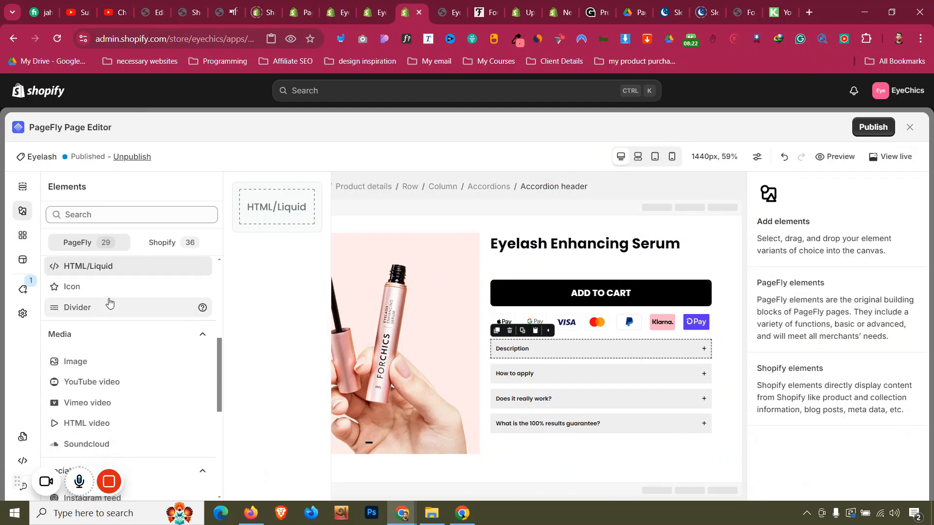
{"action": "scroll", "coordinate": [109, 302], "scroll_direction": "up", "scroll_amount": 3}
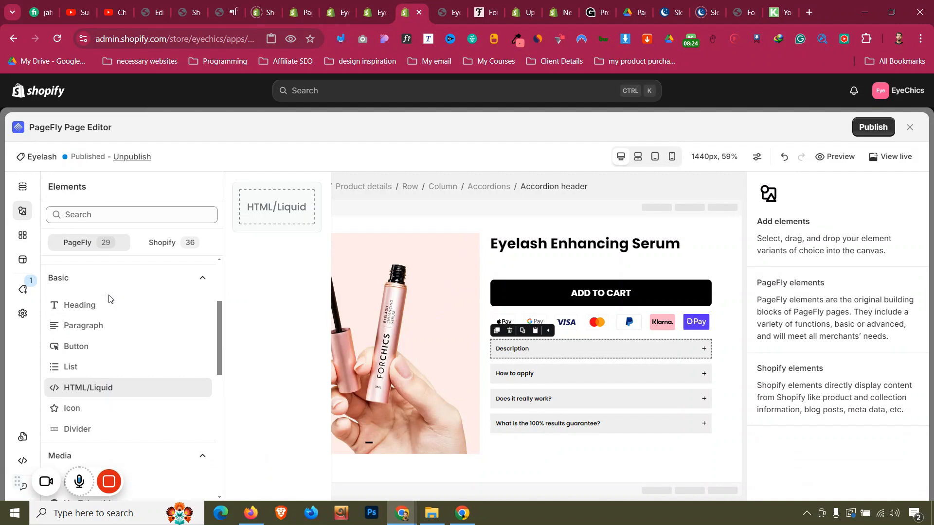
{"action": "left_click", "coordinate": [127, 362]}
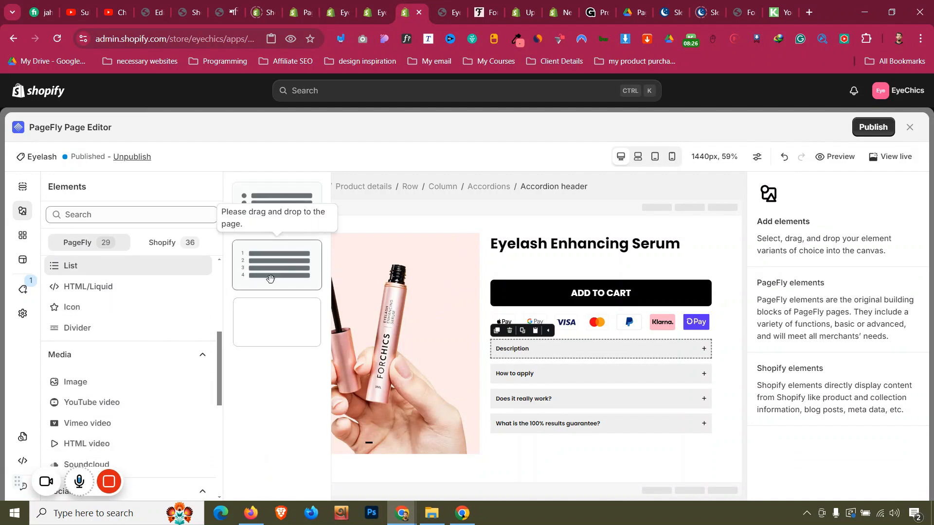
{"action": "left_click_drag", "start_coordinate": [261, 240], "coordinate": [618, 277]}
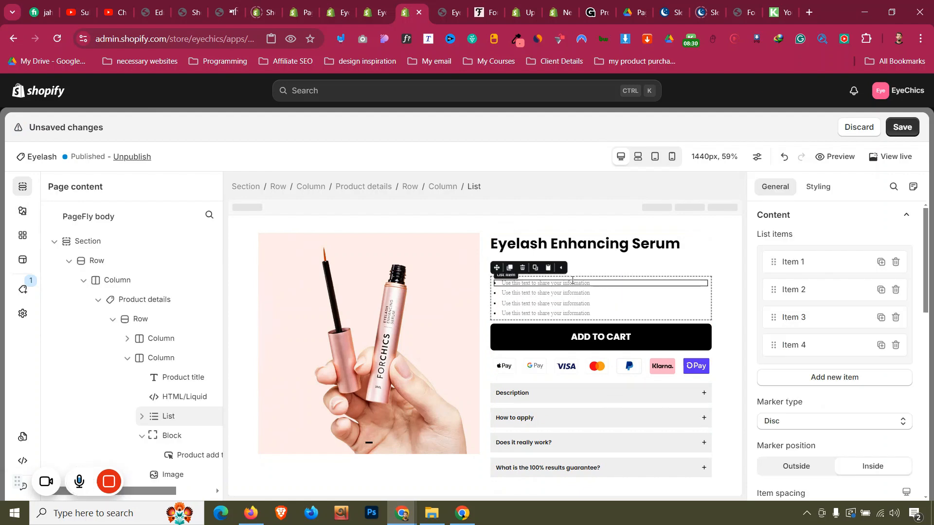
- Reduce the new list to a single item and set its text to "In stock - Limited units available"
{"action": "left_click", "coordinate": [895, 317]}
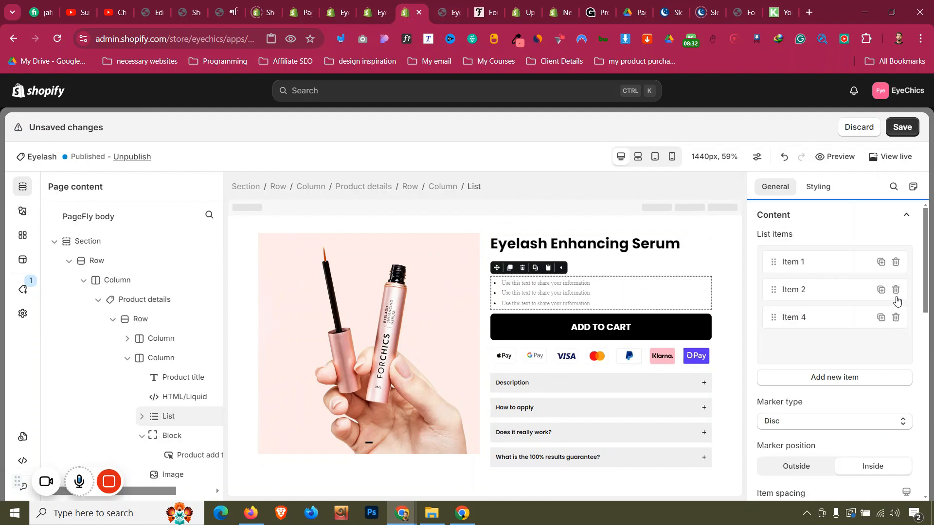
{"action": "left_click", "coordinate": [895, 291]}
{"action": "left_click", "coordinate": [896, 293]}
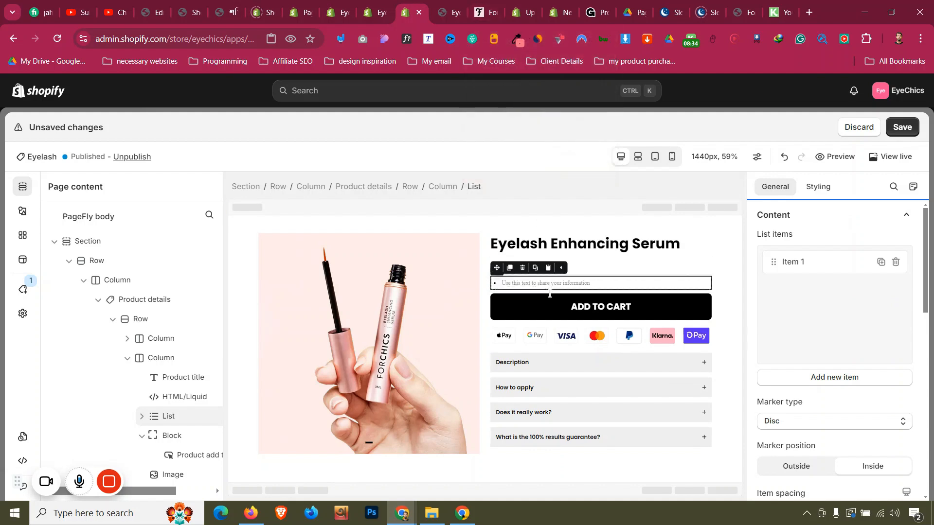
{"action": "left_click", "coordinate": [807, 261]}
{"action": "scroll", "coordinate": [801, 412], "scroll_direction": "down", "scroll_amount": 3}
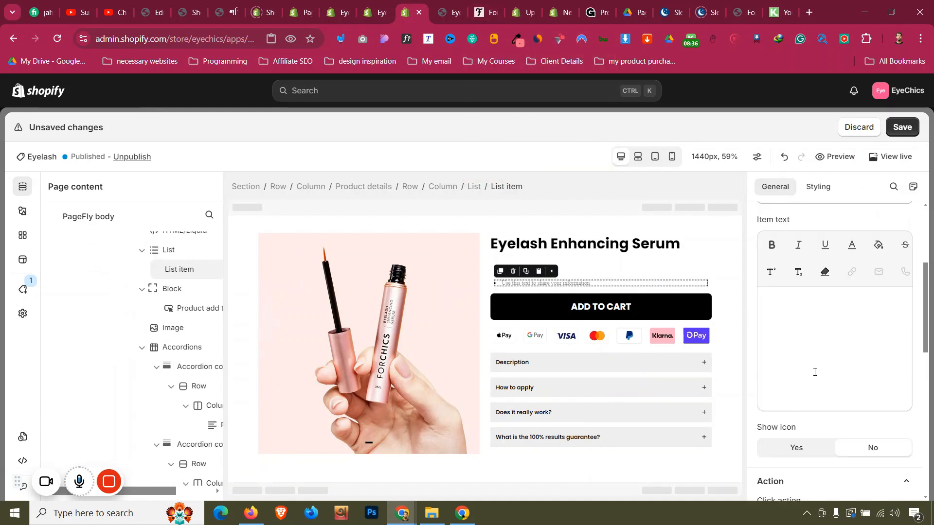
{"action": "left_click", "coordinate": [812, 371]}
{"action": "type", "text": "In stock - Limited units available"}
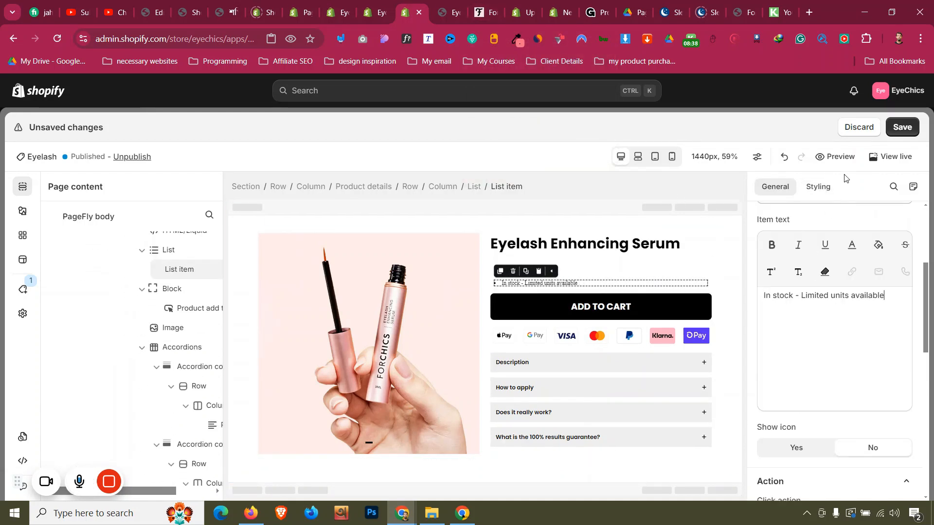
- Set the stock status list item's font family to Poppins and its font size to 20 px
{"action": "left_click", "coordinate": [818, 186]}
{"action": "scroll", "coordinate": [823, 315], "scroll_direction": "down", "scroll_amount": 6}
{"action": "scroll", "coordinate": [822, 313], "scroll_direction": "up", "scroll_amount": 3}
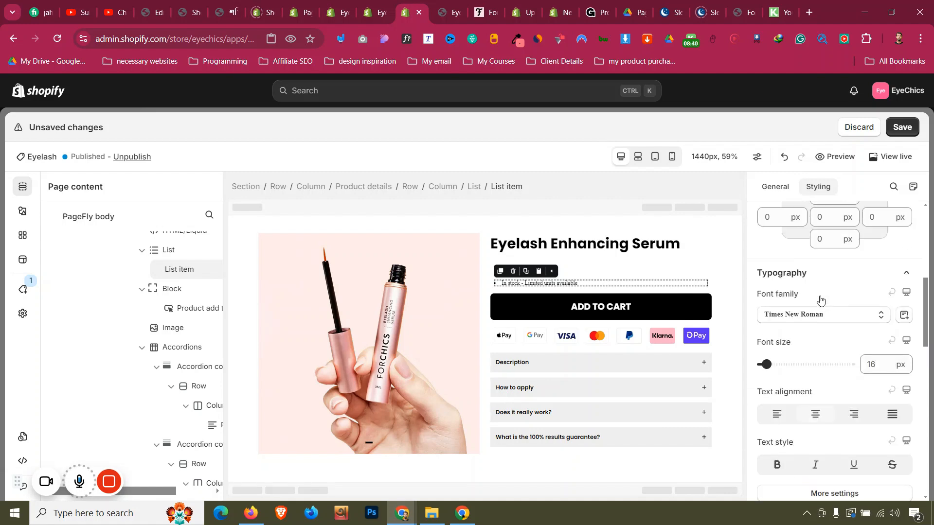
{"action": "left_click", "coordinate": [792, 315]}
{"action": "left_click", "coordinate": [807, 383]}
{"action": "double_click", "coordinate": [873, 373]}
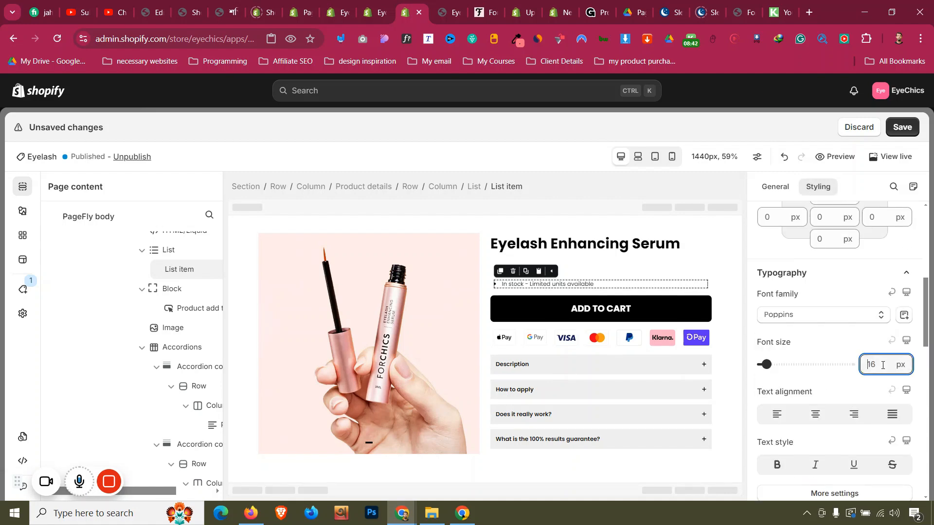
{"action": "type", "text": "20"}
- Inspect the "In stock" text on the Forchics reference page and copy its text color #4fbb4e
{"action": "left_click", "coordinate": [482, 7]}
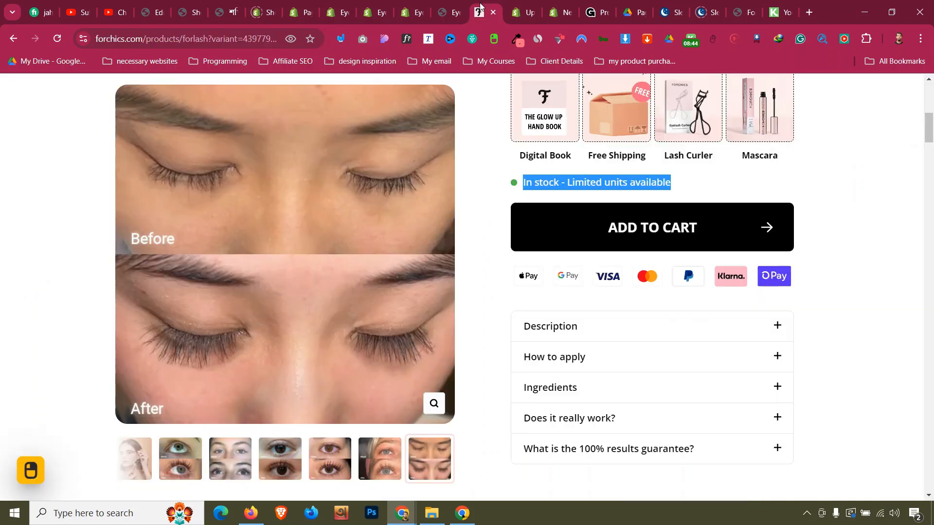
{"action": "right_click", "coordinate": [535, 184]}
{"action": "left_click", "coordinate": [584, 393]}
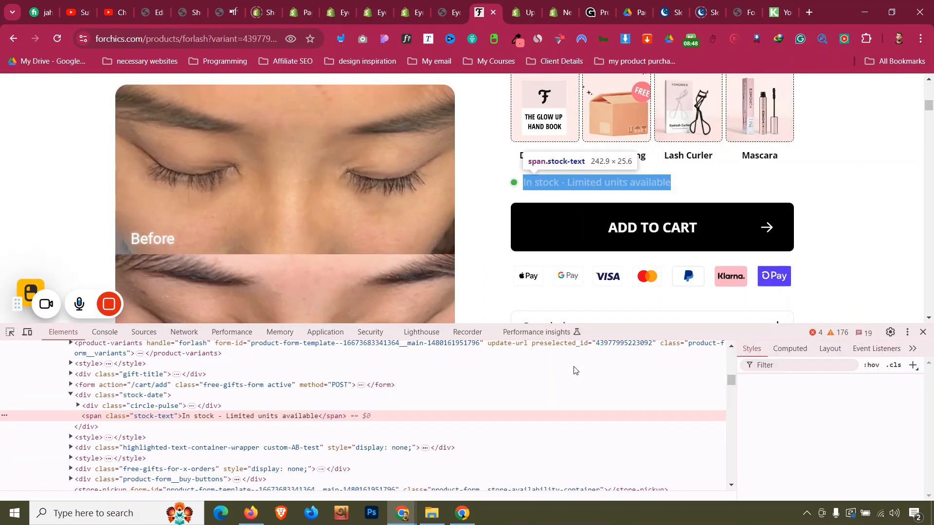
{"action": "left_click", "coordinate": [63, 331]}
{"action": "scroll", "coordinate": [760, 411], "scroll_direction": "down", "scroll_amount": 1}
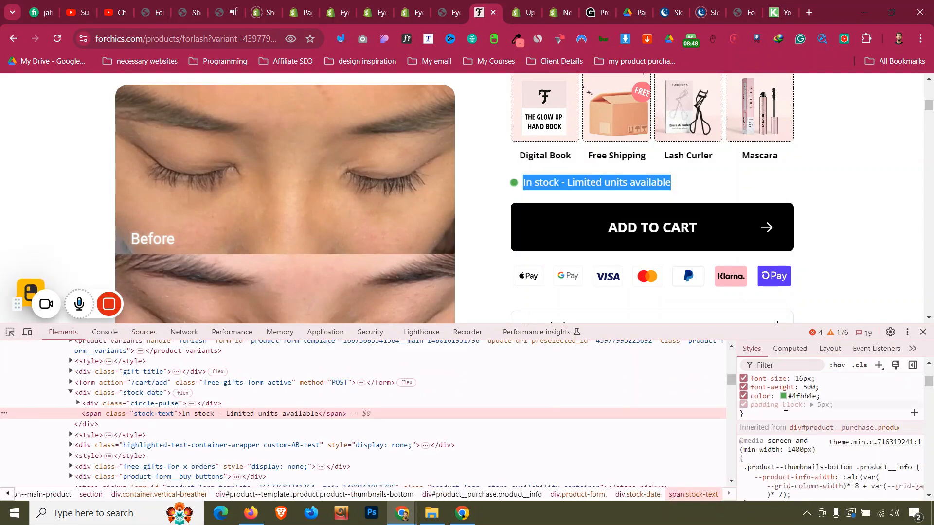
{"action": "left_click", "coordinate": [798, 396]}
- Return to the PageFly editor and set the stock list item's content color to the copied green #4fbb4e
{"action": "left_click", "coordinate": [411, 4]}
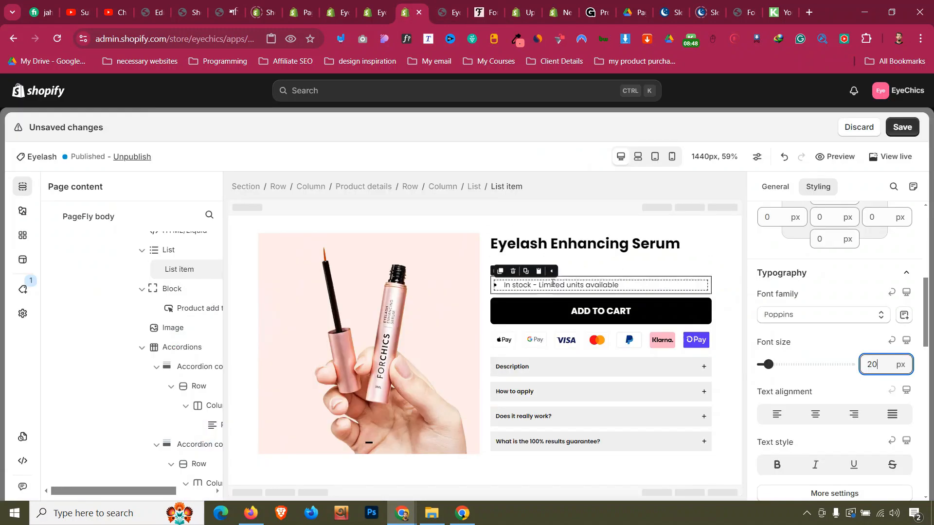
{"action": "scroll", "coordinate": [882, 297], "scroll_direction": "up", "scroll_amount": 5}
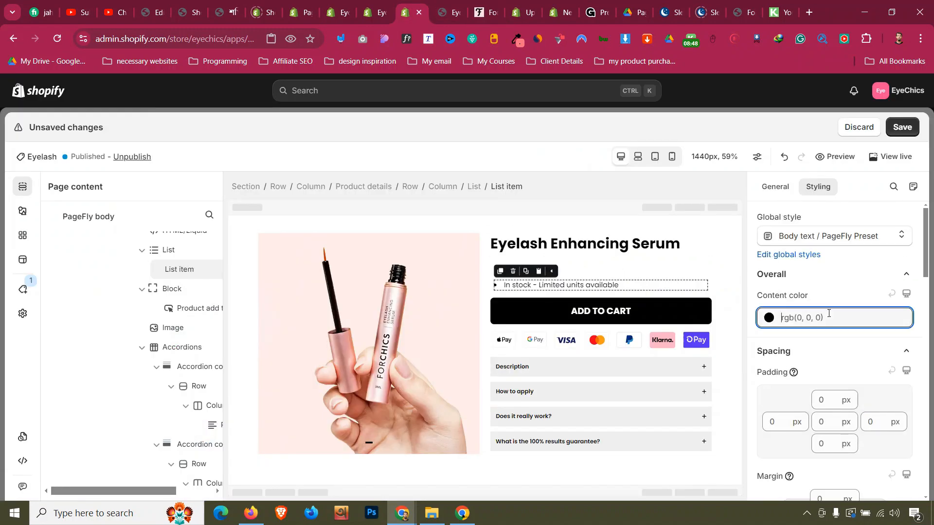
{"action": "left_click", "coordinate": [832, 315]}
{"action": "left_click", "coordinate": [834, 296]}
- Set the stock status text's font weight to Semi Bold
{"action": "scroll", "coordinate": [834, 302], "scroll_direction": "down", "scroll_amount": 10}
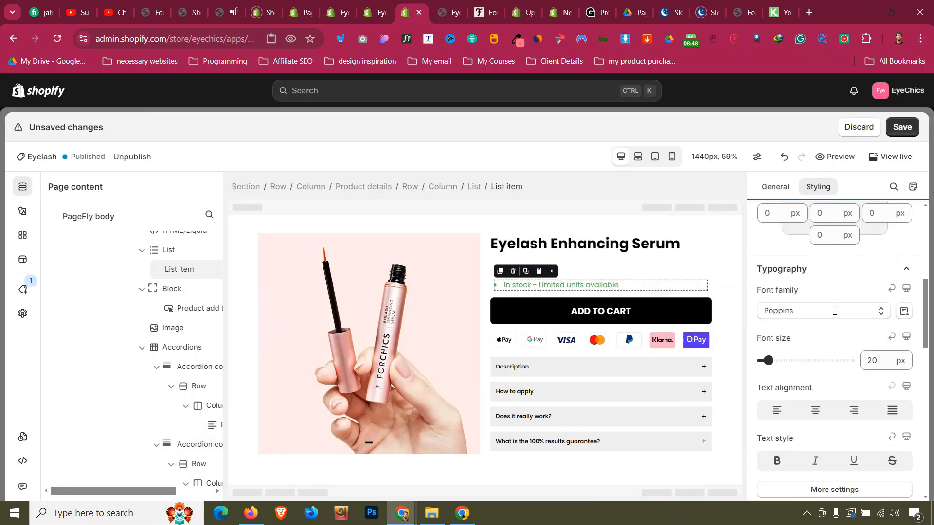
{"action": "left_click", "coordinate": [835, 371]}
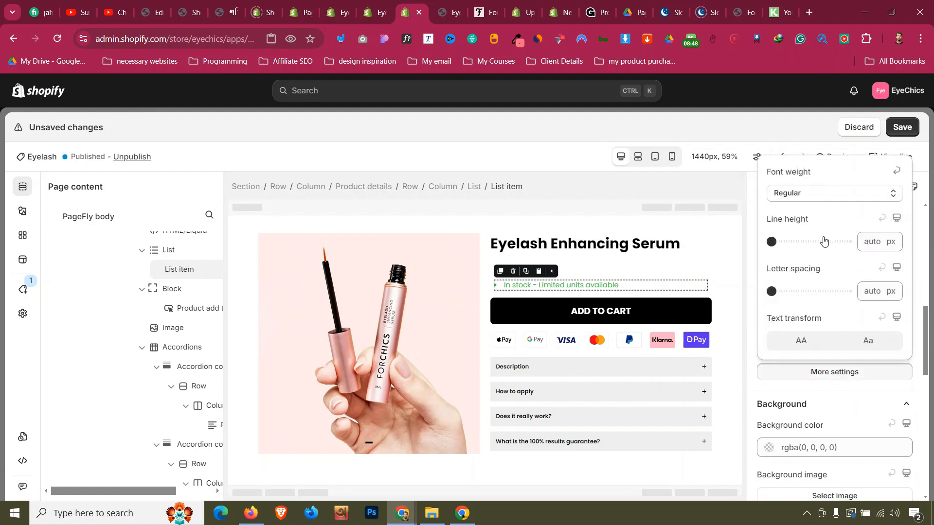
{"action": "left_click", "coordinate": [817, 193]}
{"action": "left_click", "coordinate": [813, 327]}
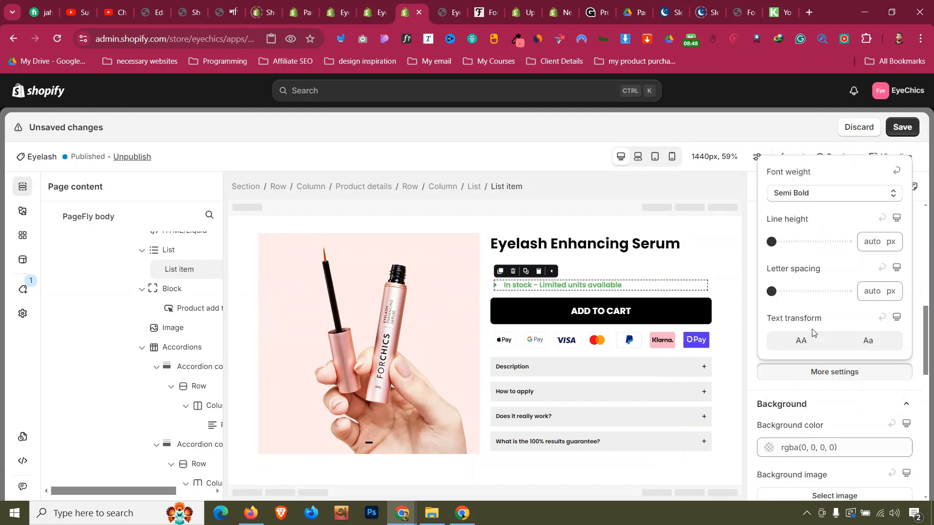
- Save the Eyelash page and open its live version to check the stock status line above ADD TO CART
{"action": "left_click", "coordinate": [503, 231]}
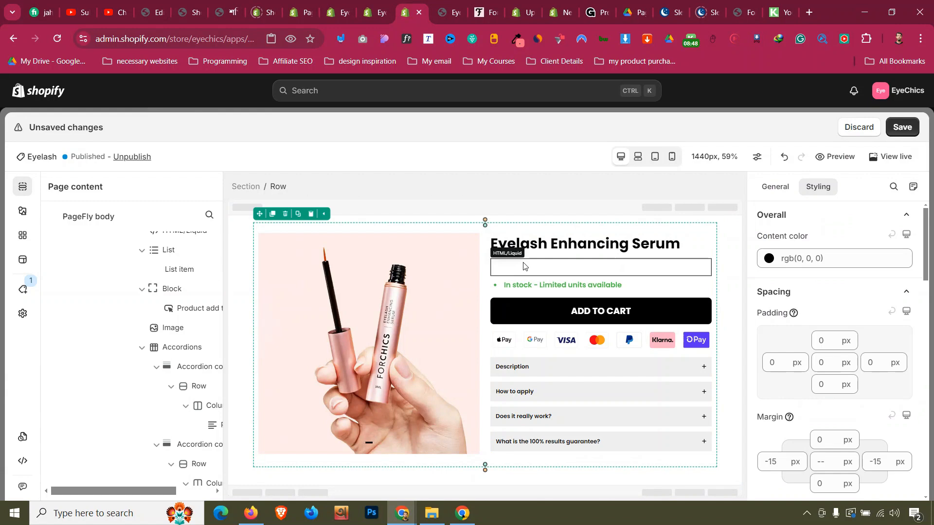
{"action": "key", "text": "ctrl+s"}
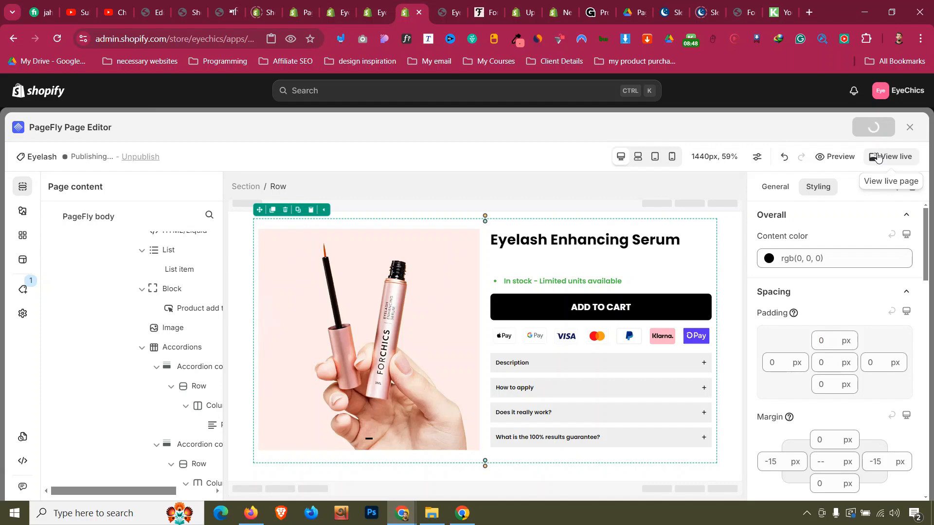
{"action": "left_click", "coordinate": [877, 156]}
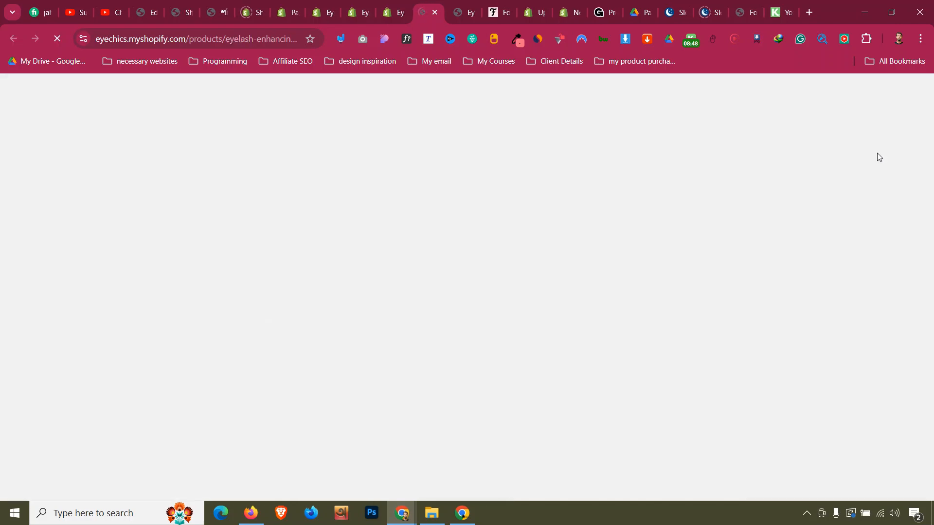
{"action": "scroll", "coordinate": [524, 232], "scroll_direction": "down", "scroll_amount": 4}
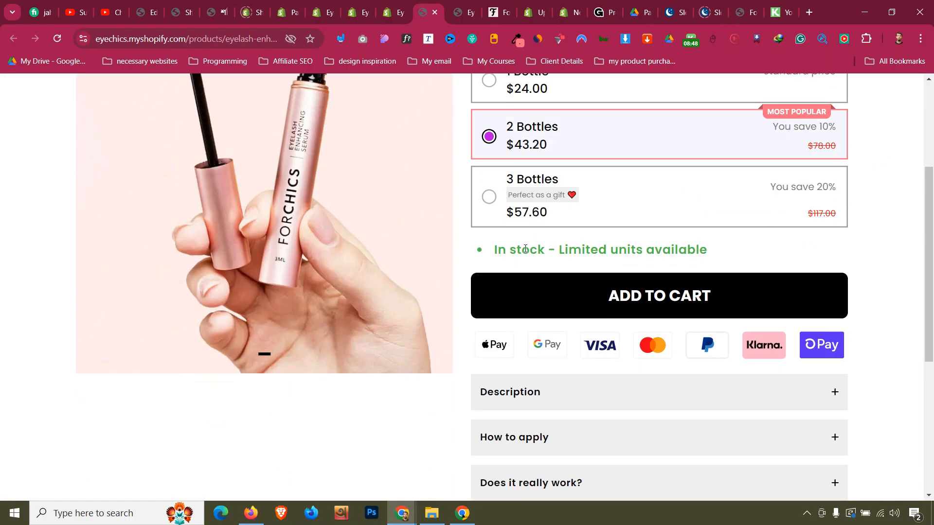
{"action": "scroll", "coordinate": [637, 254], "scroll_direction": "down", "scroll_amount": 3}
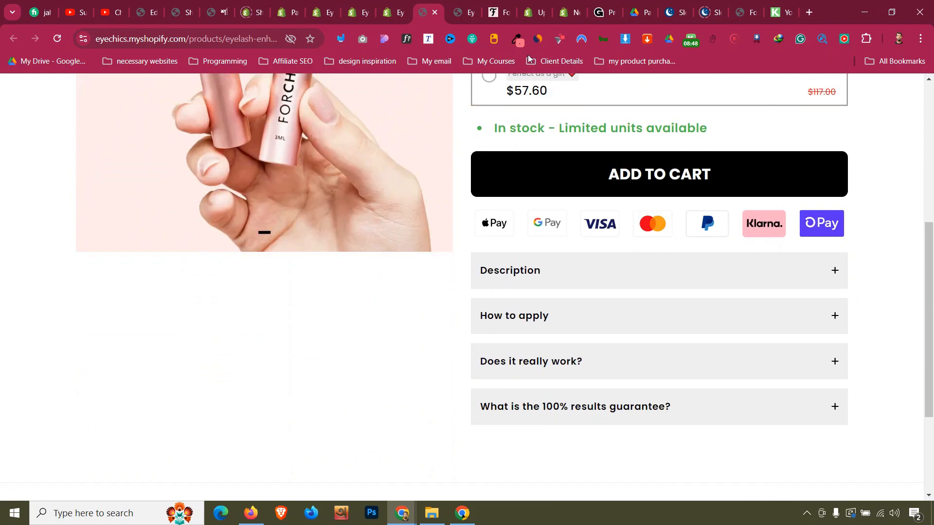
- Switch to the Forchics reference page, close the developer tools and examine how its image gallery and offer column behave while scrolling
{"action": "left_click", "coordinate": [486, 4]}
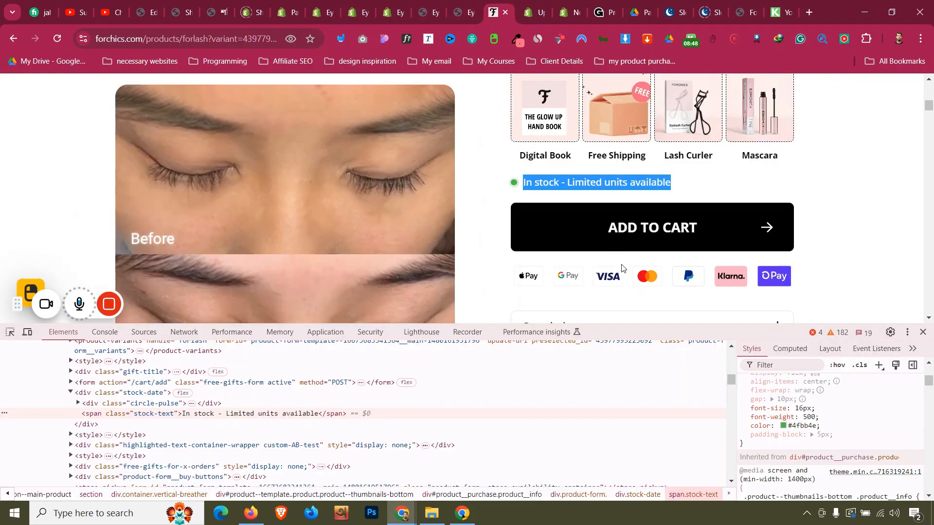
{"action": "left_click", "coordinate": [476, 4]}
{"action": "scroll", "coordinate": [581, 267], "scroll_direction": "down", "scroll_amount": 6}
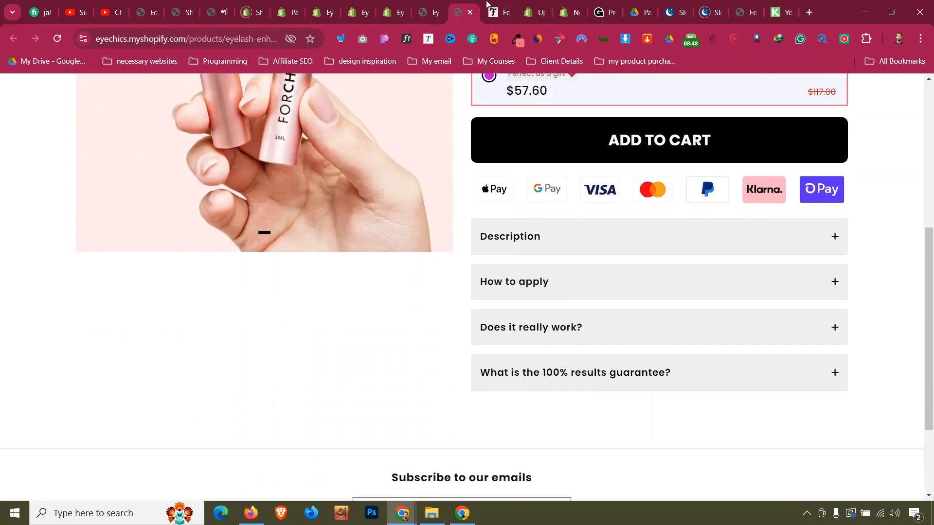
{"action": "left_click", "coordinate": [486, 4]}
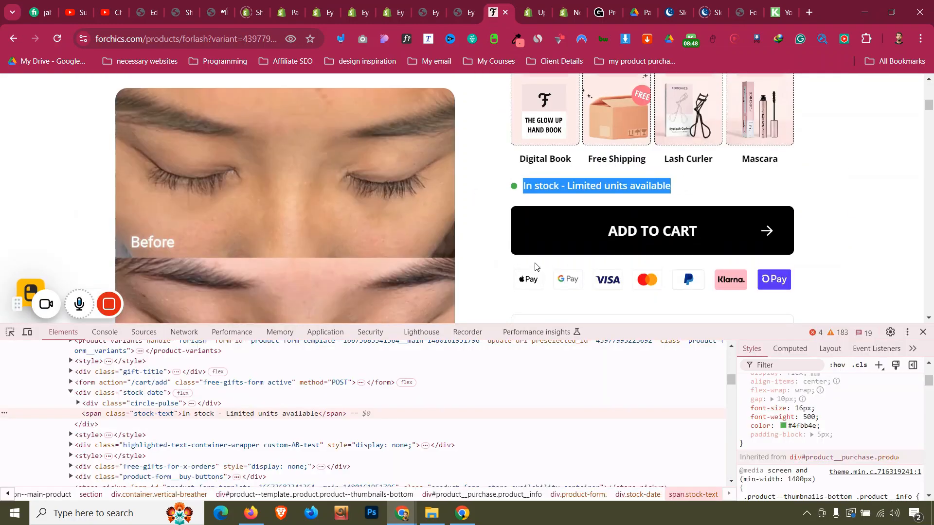
{"action": "scroll", "coordinate": [535, 265], "scroll_direction": "up", "scroll_amount": 5}
{"action": "key", "text": "F12"}
{"action": "scroll", "coordinate": [565, 248], "scroll_direction": "up", "scroll_amount": 3}
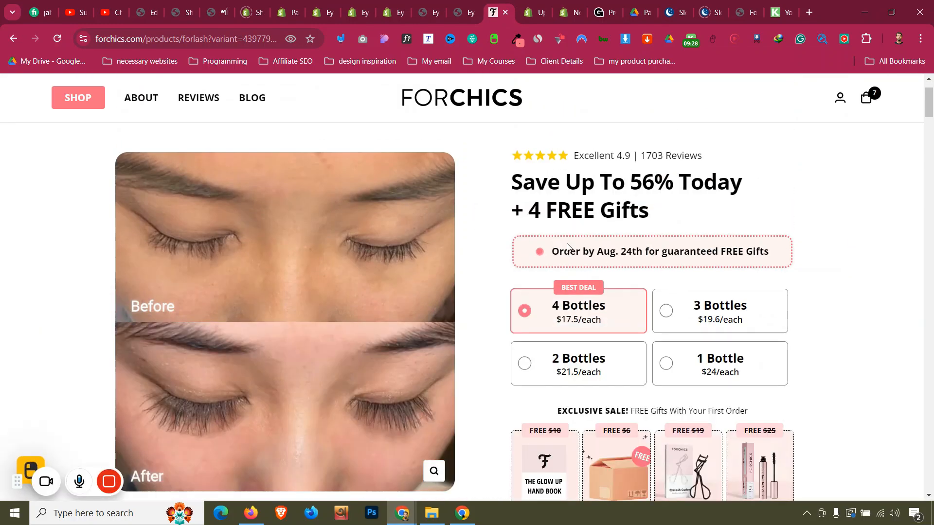
{"action": "scroll", "coordinate": [566, 249], "scroll_direction": "down", "scroll_amount": 10}
{"action": "scroll", "coordinate": [568, 250], "scroll_direction": "up", "scroll_amount": 11}
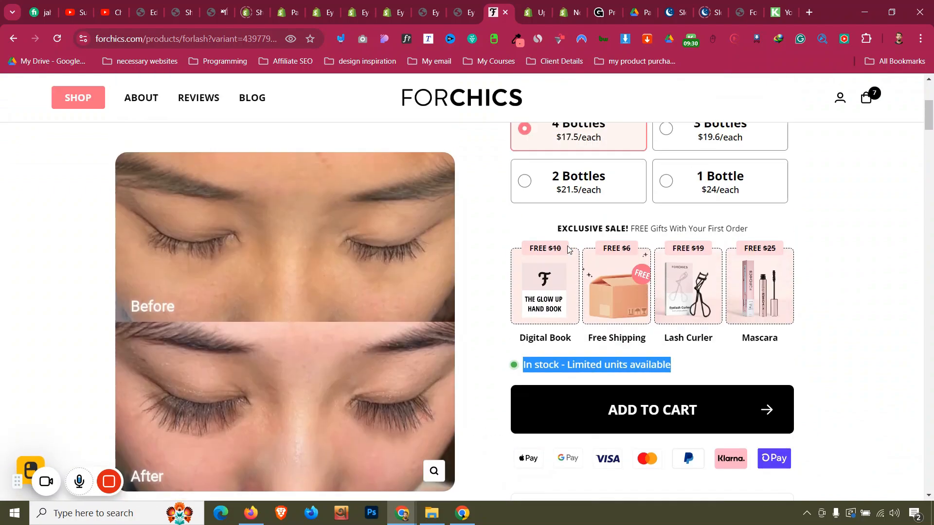
{"action": "scroll", "coordinate": [568, 250], "scroll_direction": "down", "scroll_amount": 9}
{"action": "scroll", "coordinate": [568, 249], "scroll_direction": "down", "scroll_amount": 3}
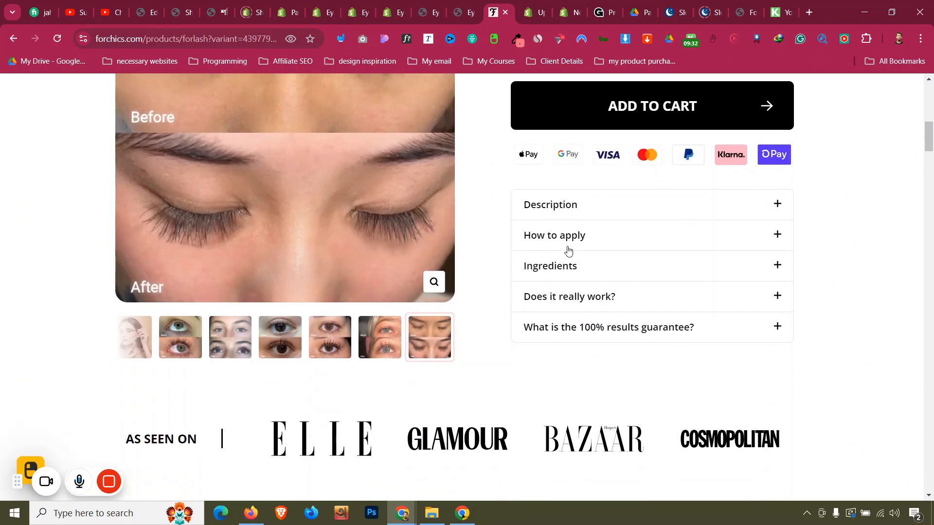
{"action": "scroll", "coordinate": [568, 249], "scroll_direction": "up", "scroll_amount": 11}
- Check how the product image and details columns scroll on the updated EyeChics live page, and close the outdated live page tab
{"action": "left_click", "coordinate": [425, 4]}
{"action": "scroll", "coordinate": [519, 252], "scroll_direction": "down", "scroll_amount": 1}
{"action": "scroll", "coordinate": [519, 253], "scroll_direction": "up", "scroll_amount": 6}
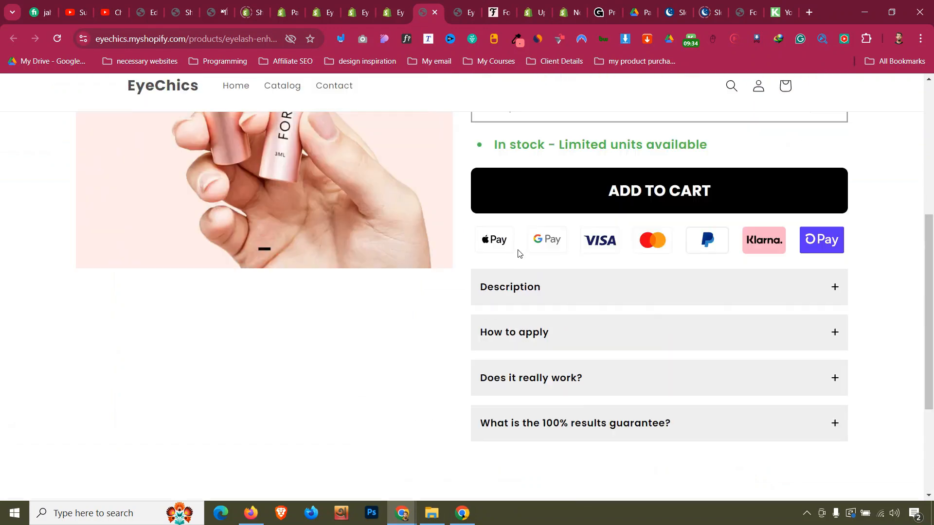
{"action": "scroll", "coordinate": [519, 253], "scroll_direction": "down", "scroll_amount": 8}
{"action": "scroll", "coordinate": [518, 254], "scroll_direction": "up", "scroll_amount": 5}
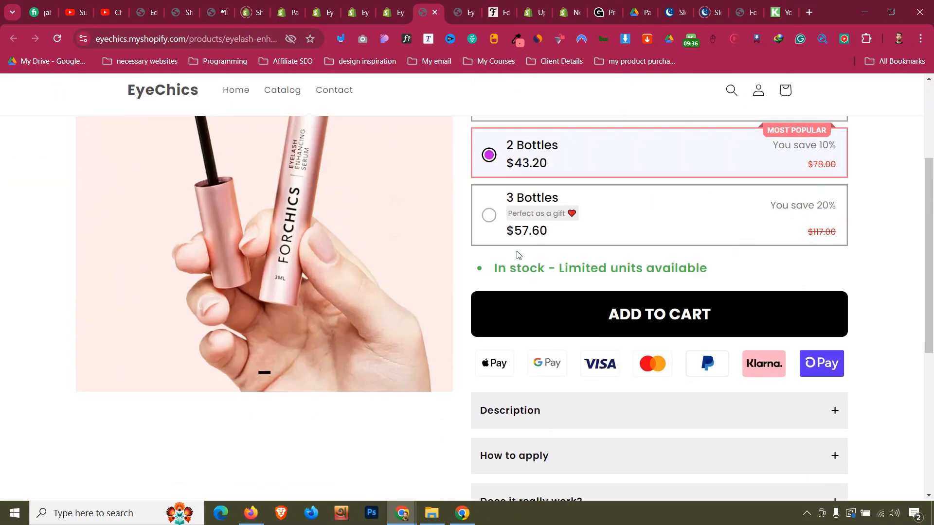
{"action": "scroll", "coordinate": [530, 243], "scroll_direction": "down", "scroll_amount": 5}
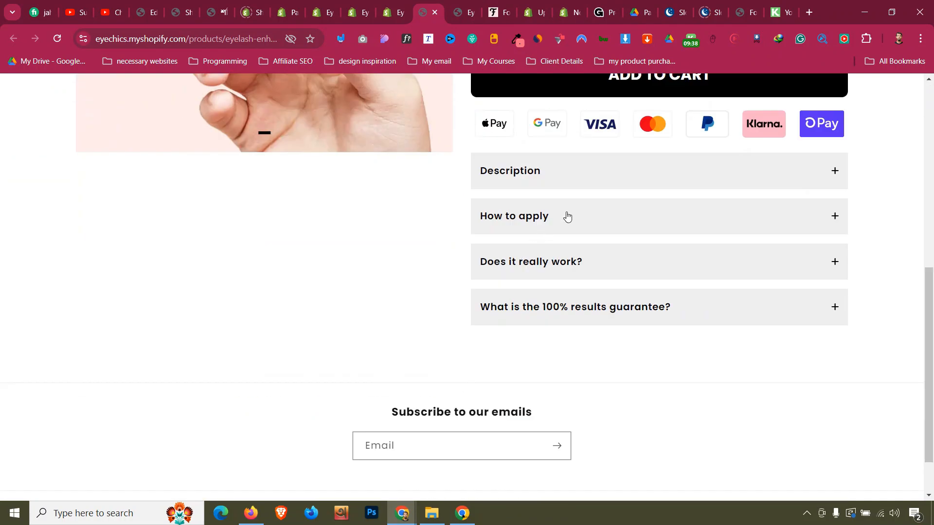
{"action": "left_click", "coordinate": [477, 5]}
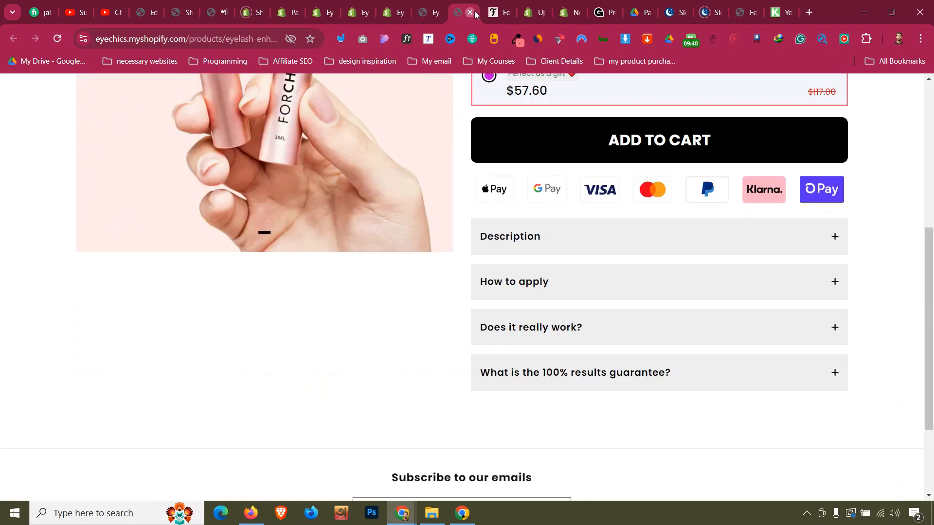
{"action": "left_click", "coordinate": [470, 12]}
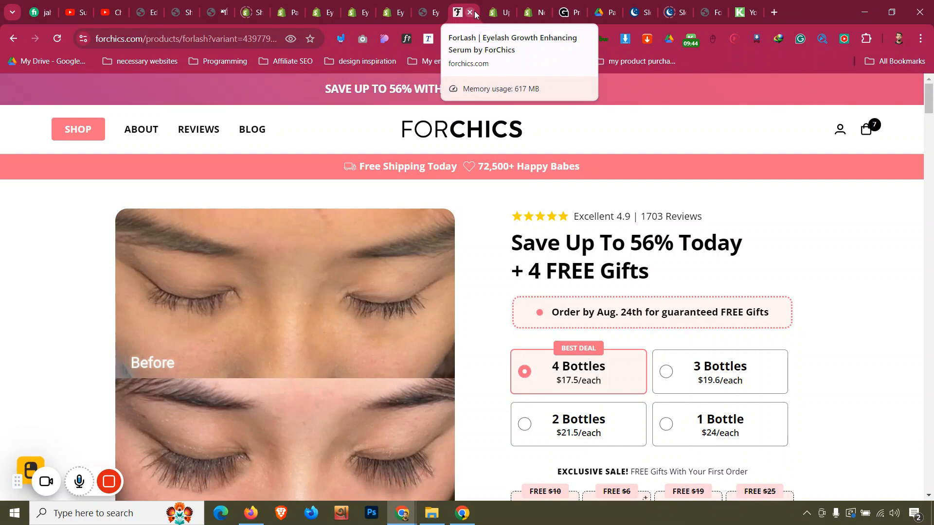
- Switch to YouTube, search for "pagefly left column sticky" and look through the resulting videos
{"action": "left_click", "coordinate": [76, 12]}
{"action": "left_click", "coordinate": [308, 89]}
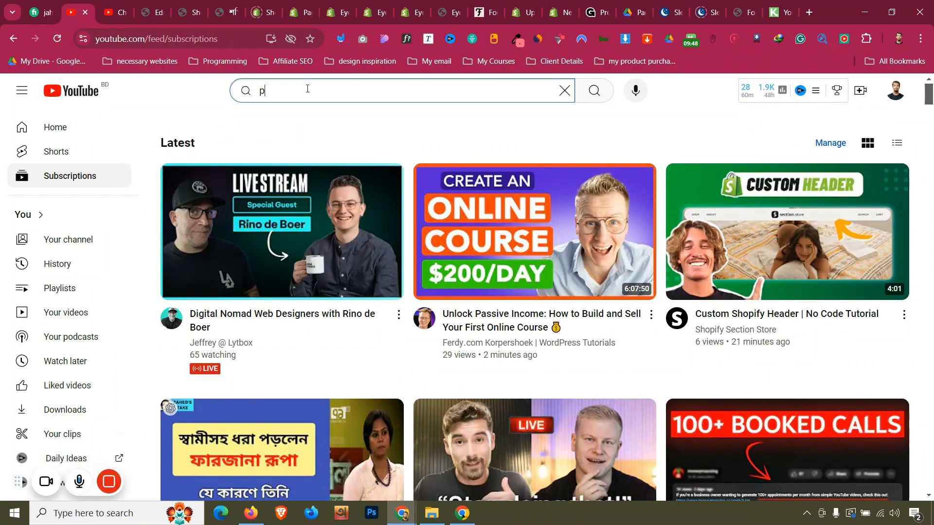
{"action": "type", "text": "page"}
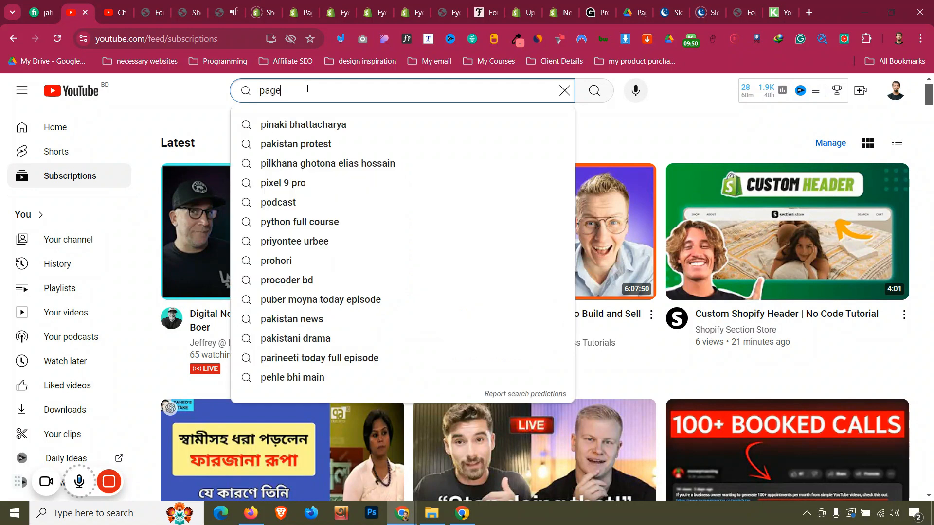
{"action": "type", "text": "fly left column sticky"}
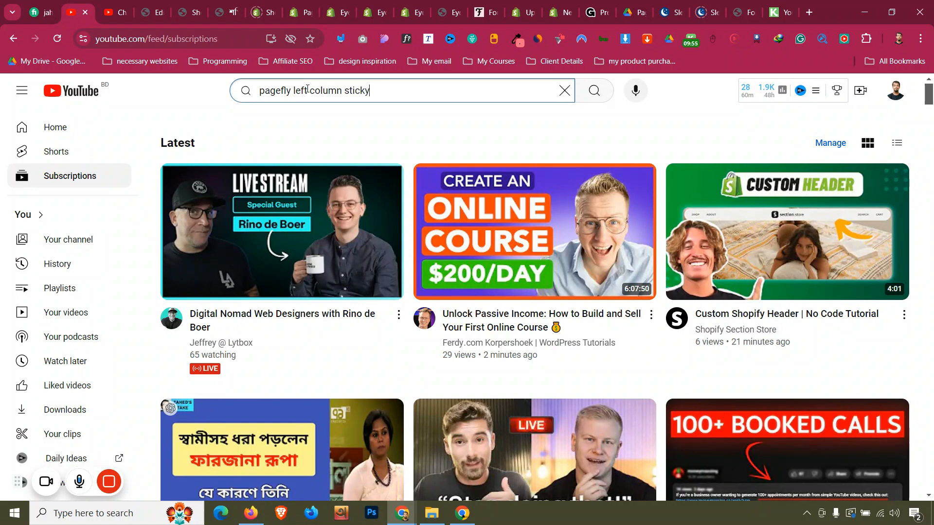
{"action": "key", "text": "Return"}
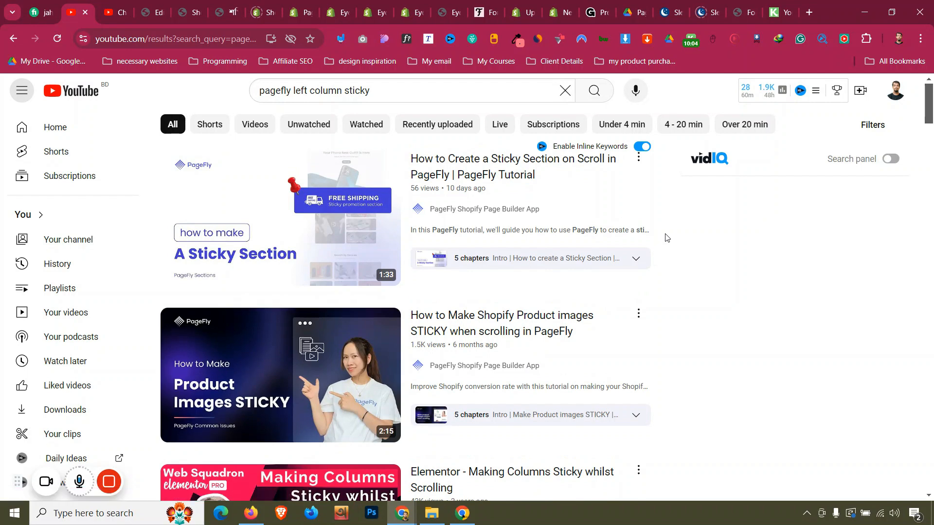
{"action": "scroll", "coordinate": [667, 237], "scroll_direction": "down", "scroll_amount": 2}
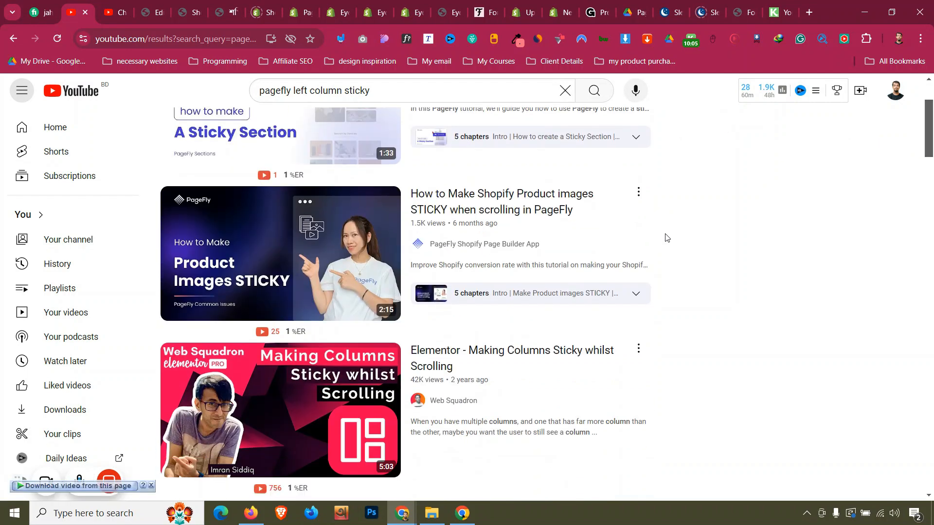
- Open the PageFly video on making Shopify product images sticky in a new tab, mute it and read its full description
{"action": "right_click", "coordinate": [540, 205]}
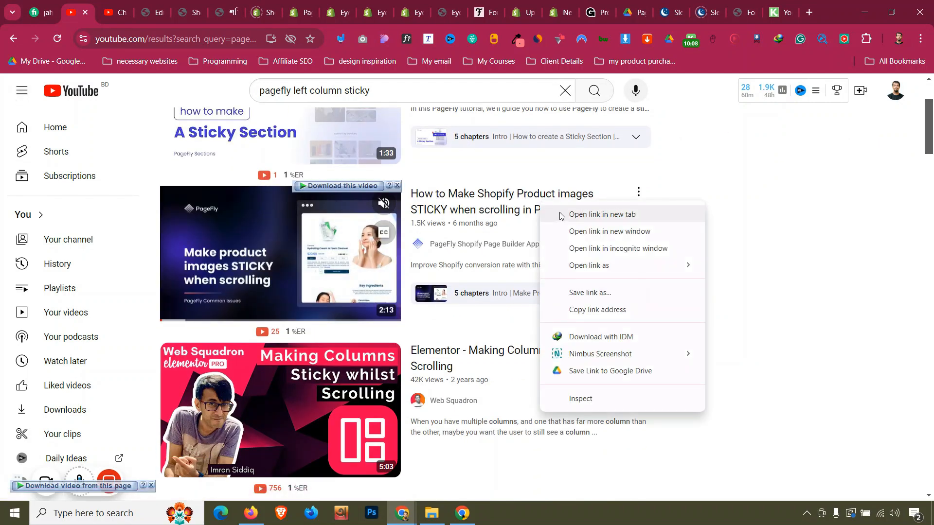
{"action": "left_click", "coordinate": [588, 214]}
{"action": "left_click", "coordinate": [123, 4]}
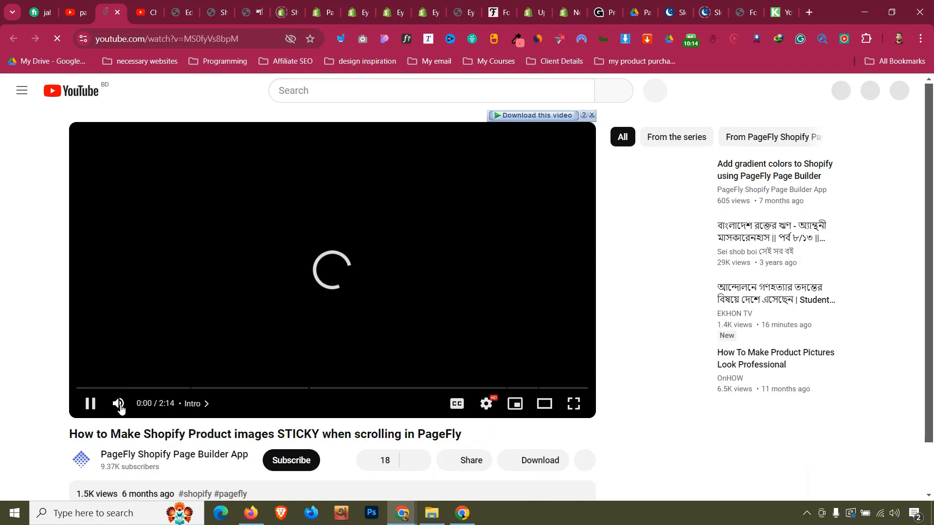
{"action": "left_click", "coordinate": [120, 405]}
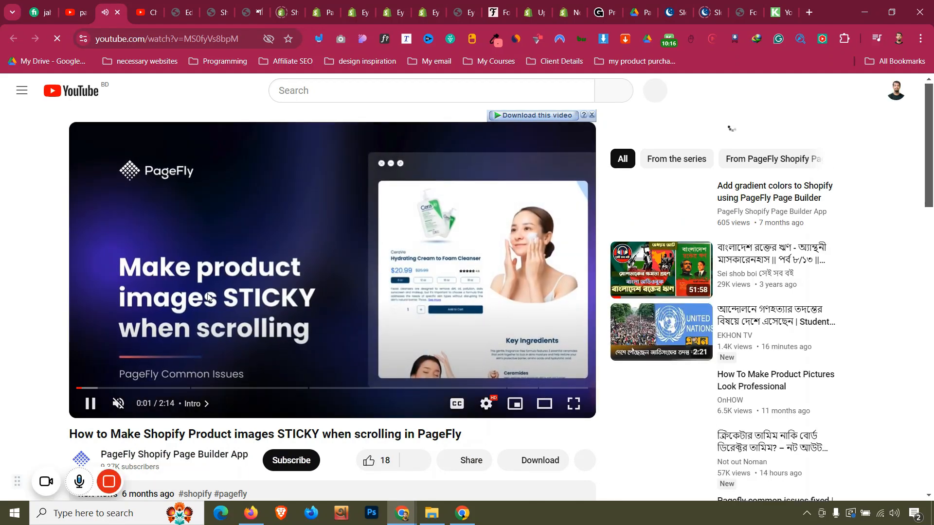
{"action": "scroll", "coordinate": [210, 296], "scroll_direction": "down", "scroll_amount": 2}
{"action": "scroll", "coordinate": [210, 296], "scroll_direction": "down", "scroll_amount": 1}
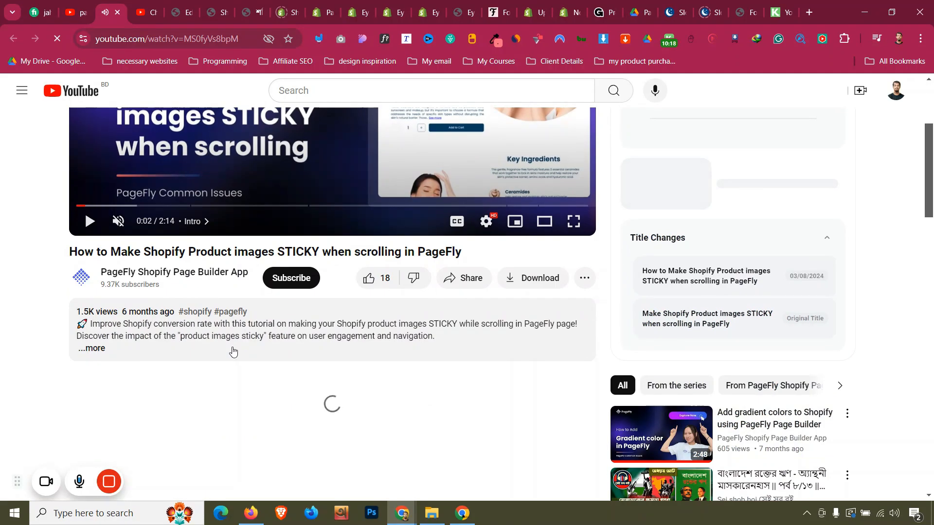
{"action": "left_click", "coordinate": [92, 348]}
{"action": "scroll", "coordinate": [96, 350], "scroll_direction": "down", "scroll_amount": 1}
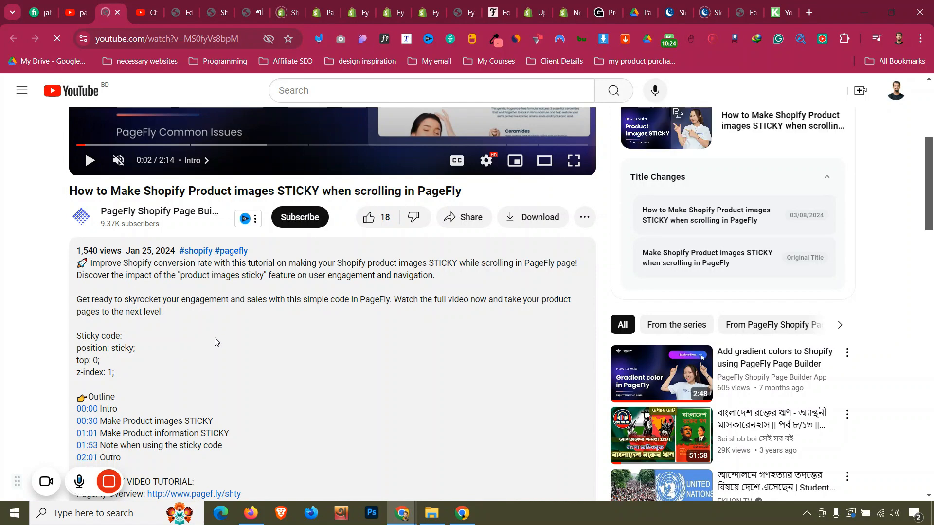
- Skip through the video to the part showing which element gets the sticky CSS code, and pause it there
{"action": "scroll", "coordinate": [215, 340], "scroll_direction": "up", "scroll_amount": 5}
{"action": "key", "text": "Right"}
{"action": "key", "text": "Right"}
{"action": "key", "text": "Right"}
{"action": "key", "text": "Right"}
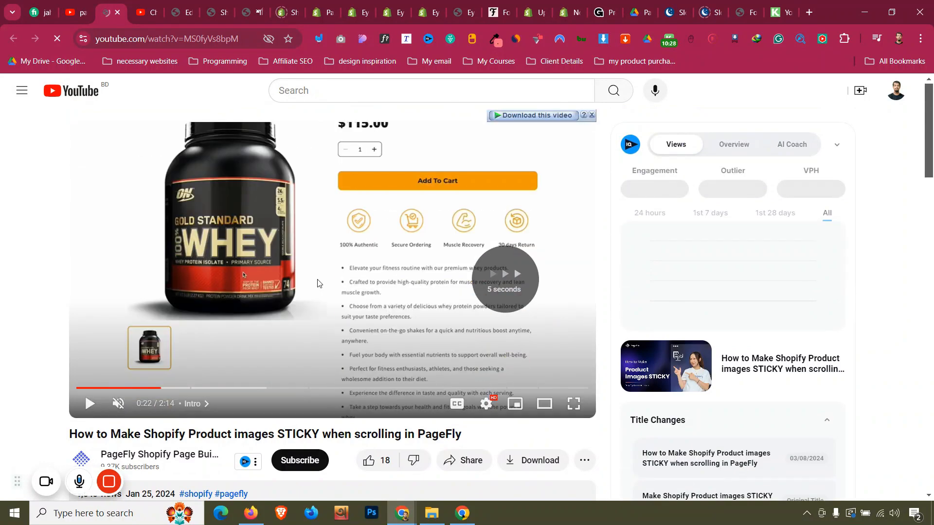
{"action": "key", "text": "space"}
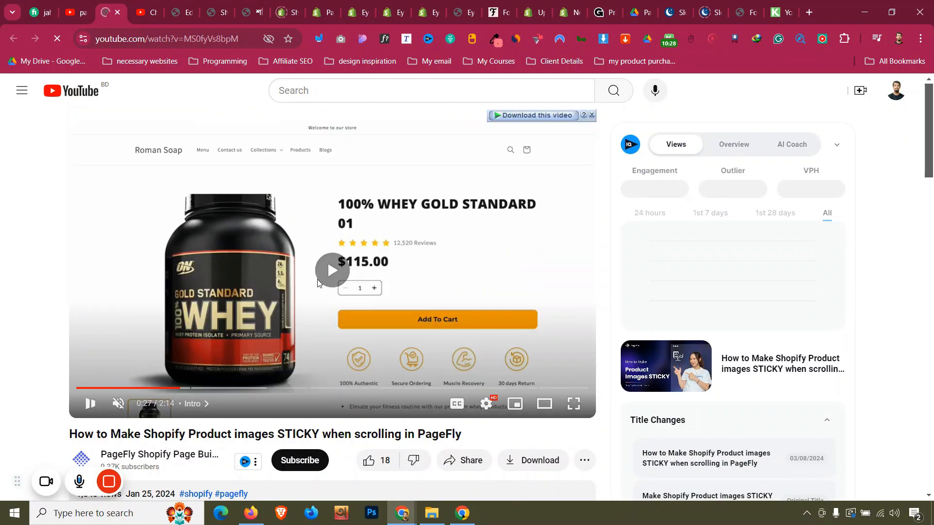
{"action": "key", "text": "Right"}
{"action": "key", "text": "Right"}
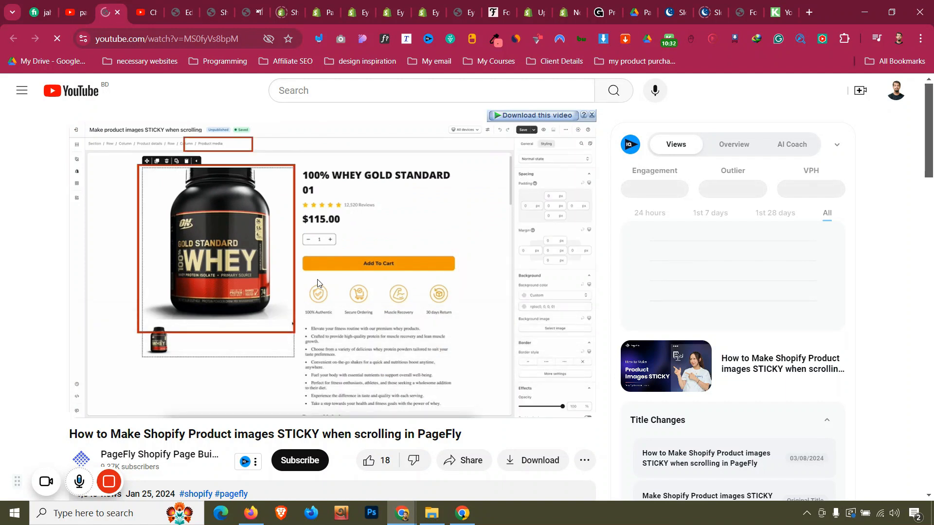
{"action": "key", "text": "Right"}
{"action": "key", "text": "Right"}
{"action": "key", "text": "Right"}
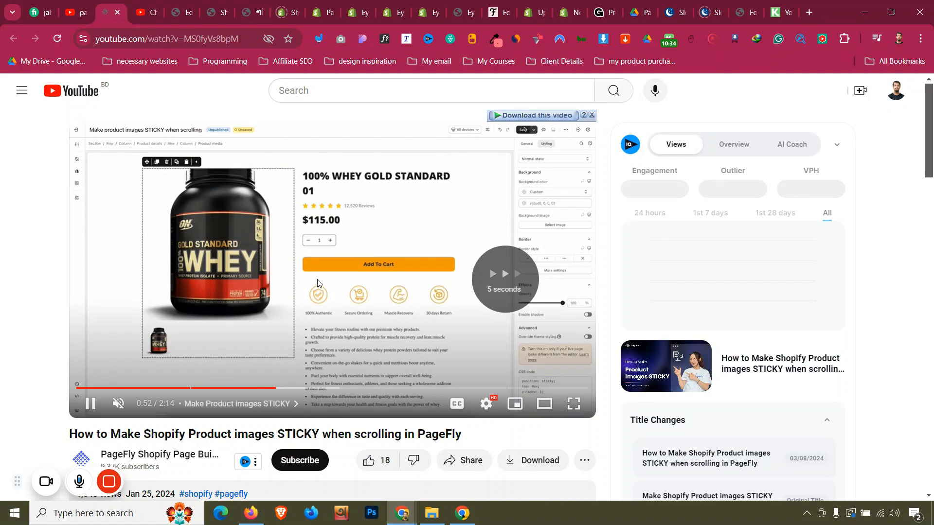
{"action": "key", "text": "space"}
- Copy the three-line sticky code, from "position: sticky;" to "z-index: 1;", out of the video description
{"action": "scroll", "coordinate": [221, 316], "scroll_direction": "down", "scroll_amount": 5}
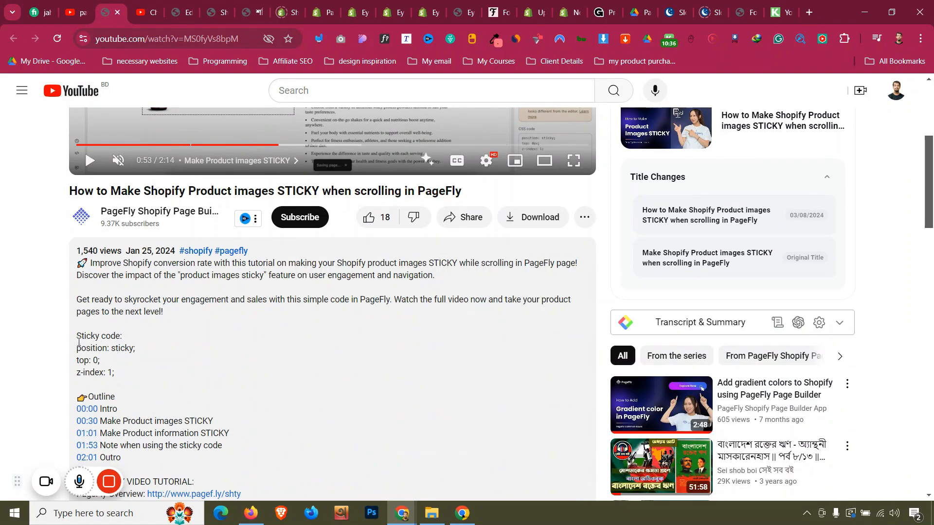
{"action": "left_click_drag", "start_coordinate": [76, 348], "coordinate": [125, 377]}
{"action": "right_click", "coordinate": [101, 363]}
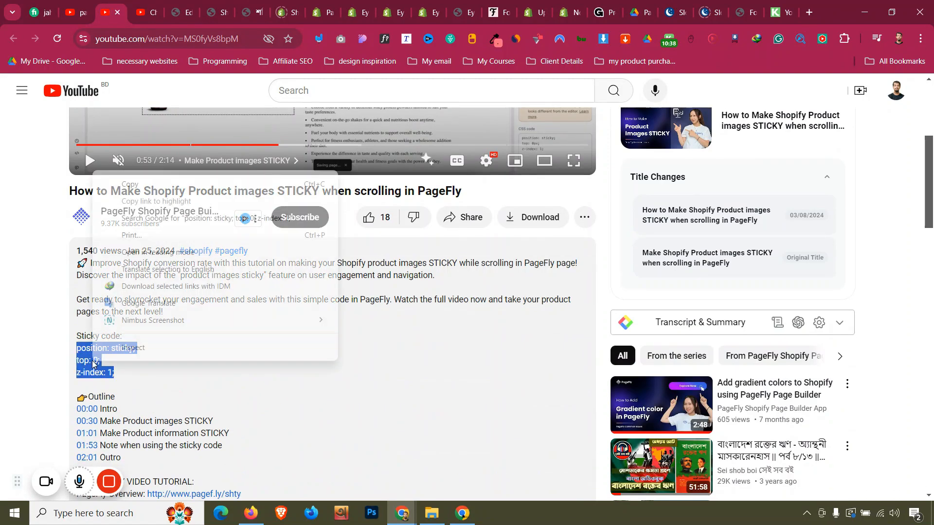
{"action": "left_click", "coordinate": [136, 184]}
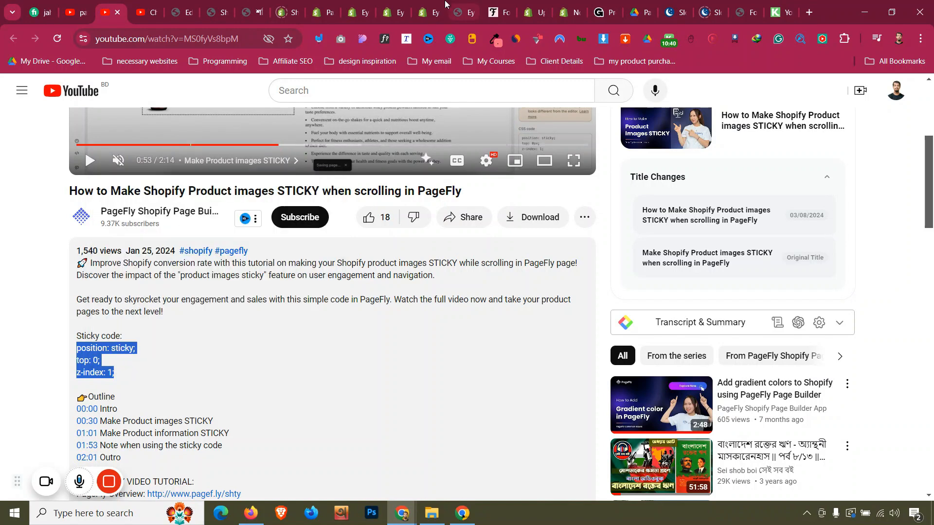
- Select the product image in the PageFly editor and compare its element level with the one selected in the video
{"action": "left_click", "coordinate": [424, 12]}
{"action": "left_click", "coordinate": [398, 315]}
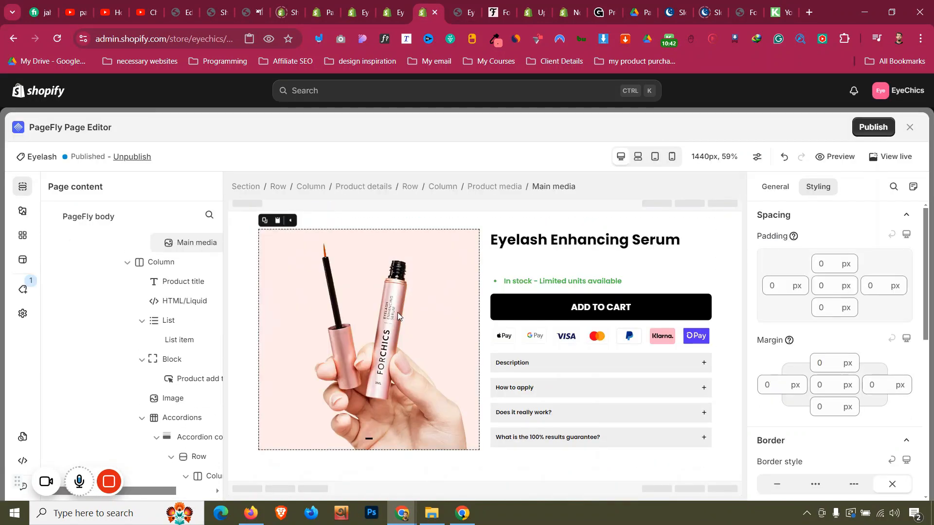
{"action": "left_click", "coordinate": [89, 5]}
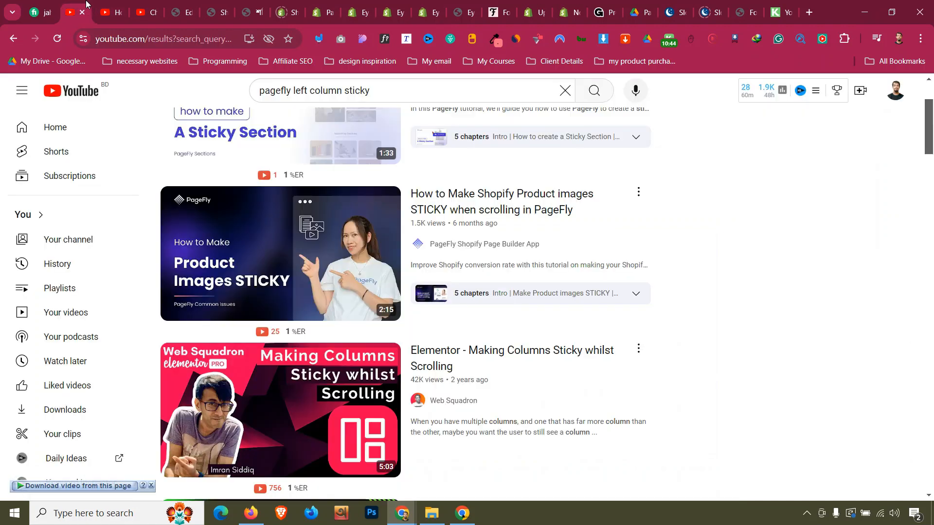
{"action": "left_click", "coordinate": [108, 7]}
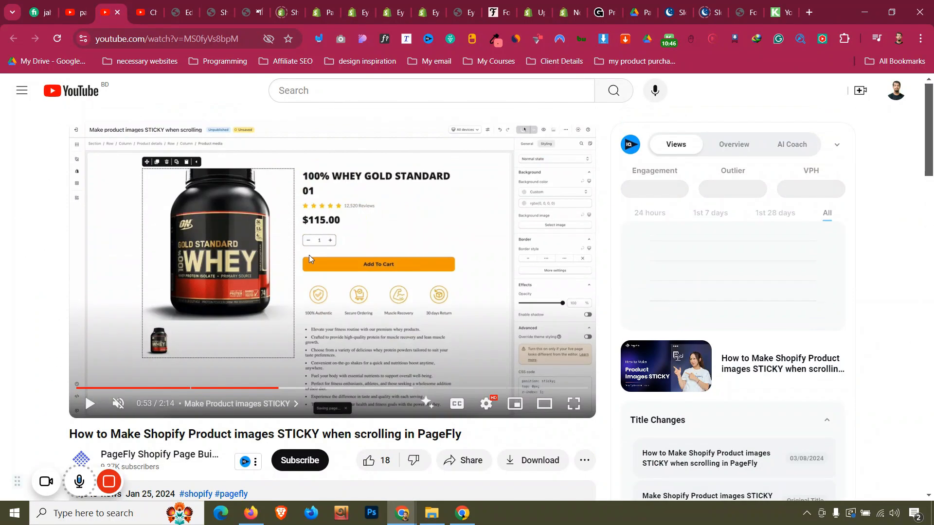
{"action": "left_click", "coordinate": [428, 4]}
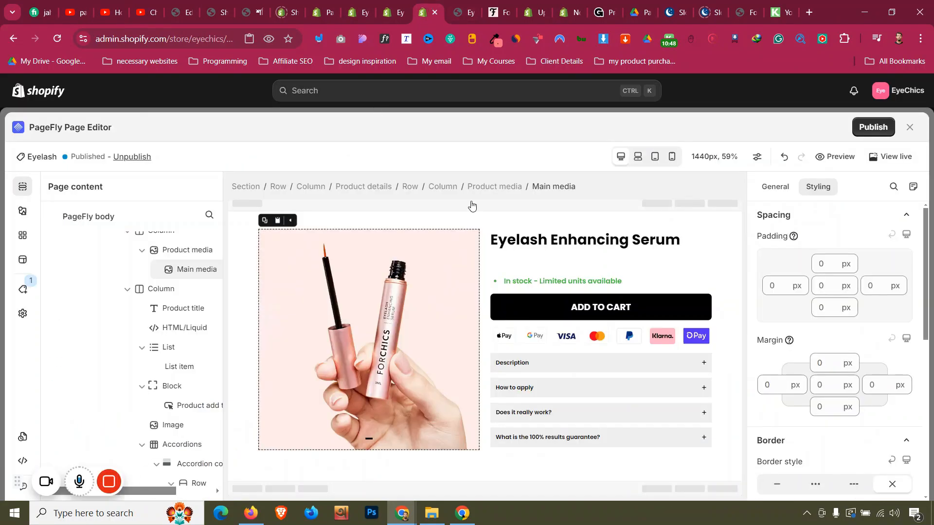
- Add the CSS code "position: sticky; top: 0px; z-index: 1;" to the parent Product media element and save the page
{"action": "left_click", "coordinate": [520, 190]}
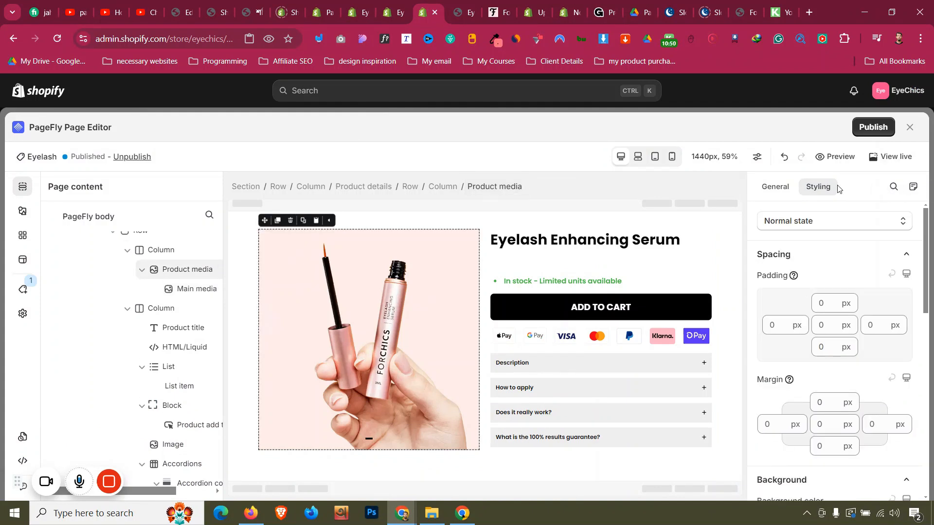
{"action": "scroll", "coordinate": [833, 271], "scroll_direction": "down", "scroll_amount": 10}
{"action": "left_click", "coordinate": [828, 360]}
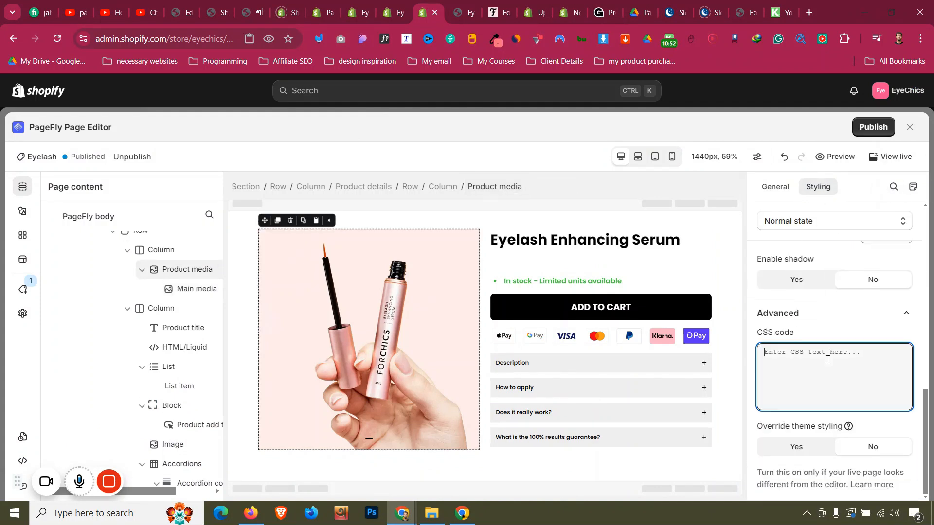
{"action": "type", "text": "position: sticky; top: 0px; z-index: 1;"}
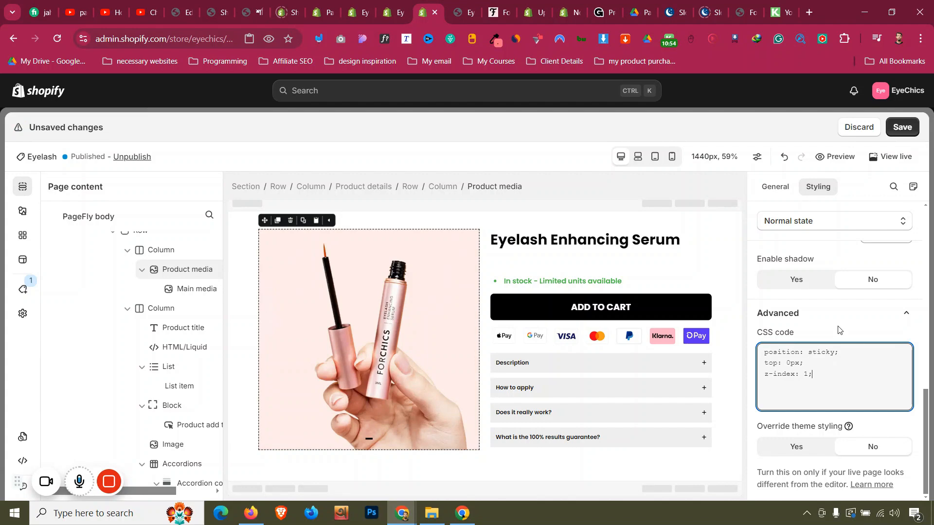
{"action": "key", "text": "ctrl+s"}
- Switch to the already open EyeChics live page and check how the product image scrolls
{"action": "left_click", "coordinate": [470, 7]}
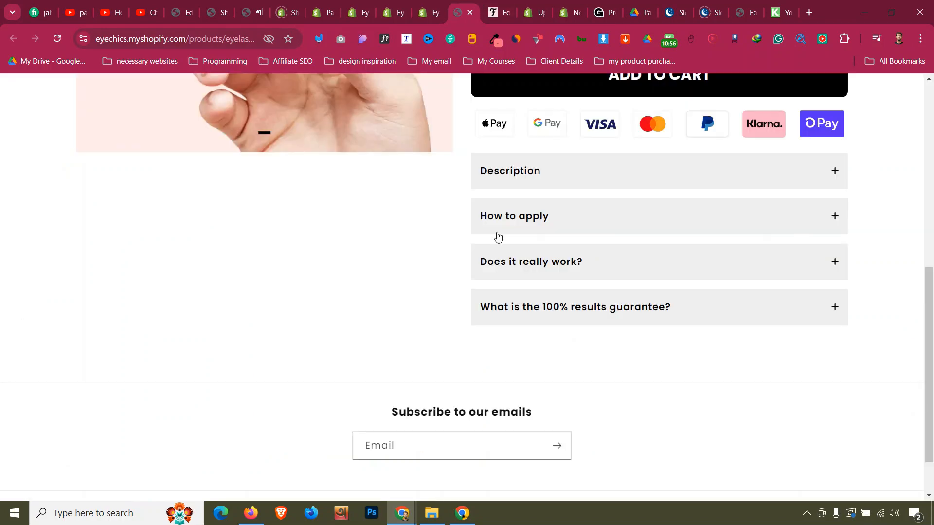
{"action": "scroll", "coordinate": [501, 244], "scroll_direction": "up", "scroll_amount": 7}
{"action": "scroll", "coordinate": [503, 251], "scroll_direction": "down", "scroll_amount": 10}
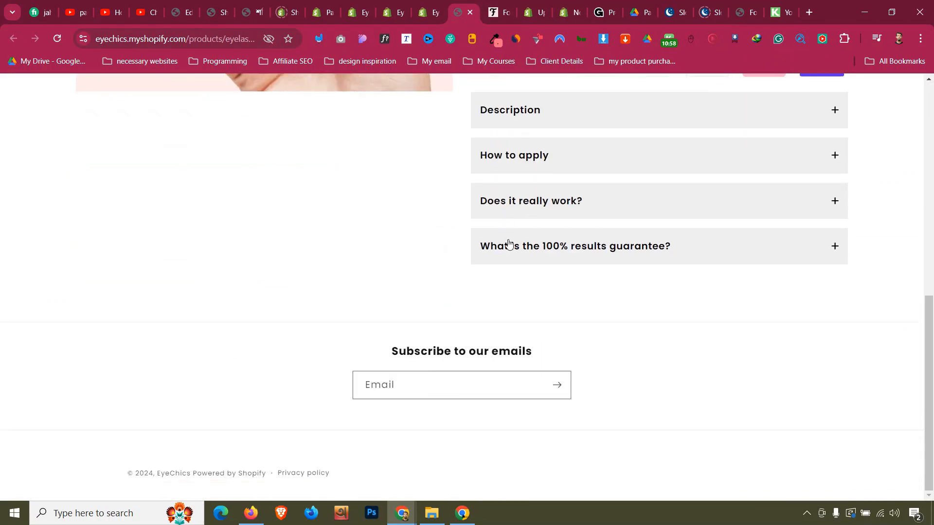
{"action": "scroll", "coordinate": [508, 243], "scroll_direction": "up", "scroll_amount": 10}
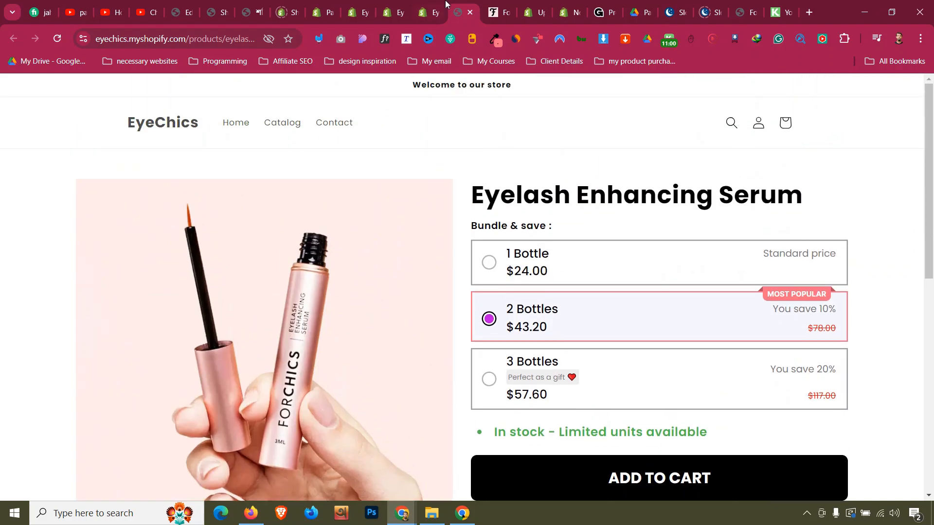
- Open the saved Eyelash page's live version from the editor and check the product image's sticky behaviour while scrolling
{"action": "key", "text": "ctrl+shift+Tab"}
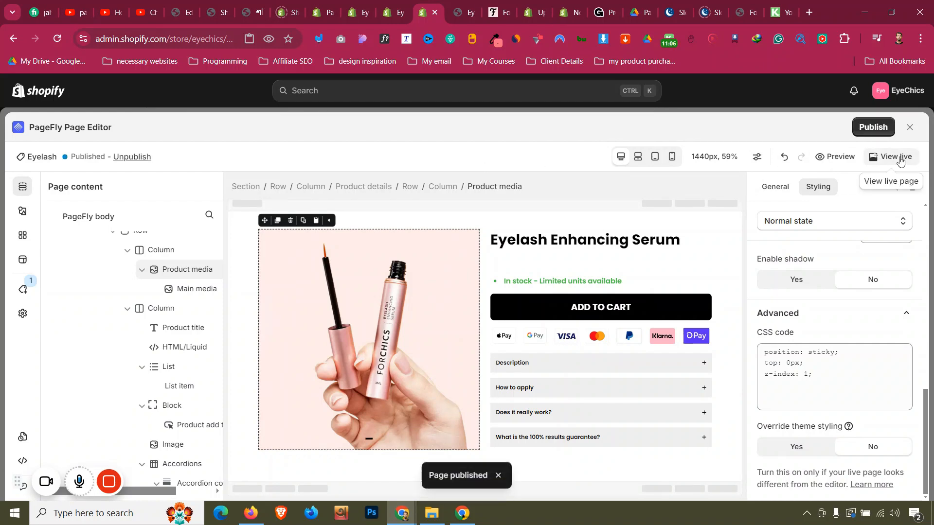
{"action": "left_click", "coordinate": [895, 157]}
{"action": "scroll", "coordinate": [593, 173], "scroll_direction": "down", "scroll_amount": 2}
{"action": "scroll", "coordinate": [594, 173], "scroll_direction": "down", "scroll_amount": 2}
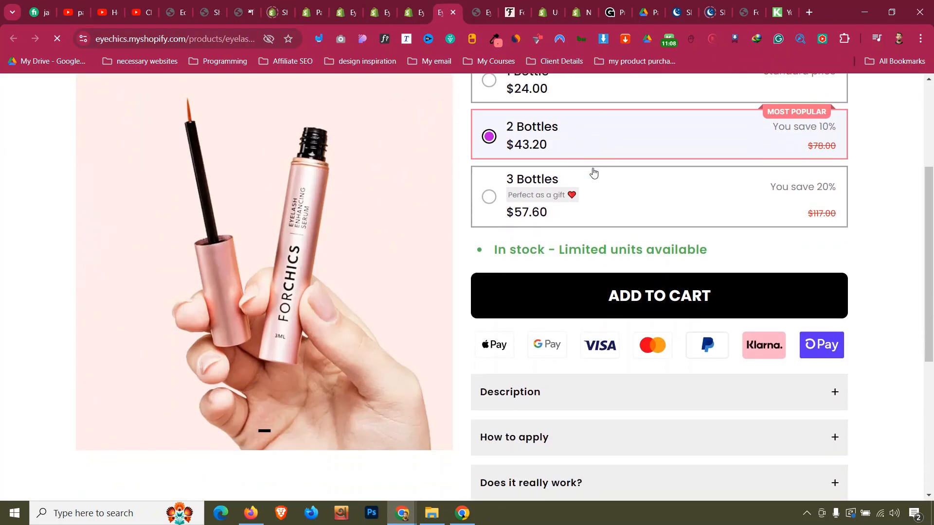
{"action": "scroll", "coordinate": [593, 173], "scroll_direction": "up", "scroll_amount": 4}
{"action": "scroll", "coordinate": [593, 173], "scroll_direction": "down", "scroll_amount": 3}
{"action": "scroll", "coordinate": [593, 173], "scroll_direction": "down", "scroll_amount": 7}
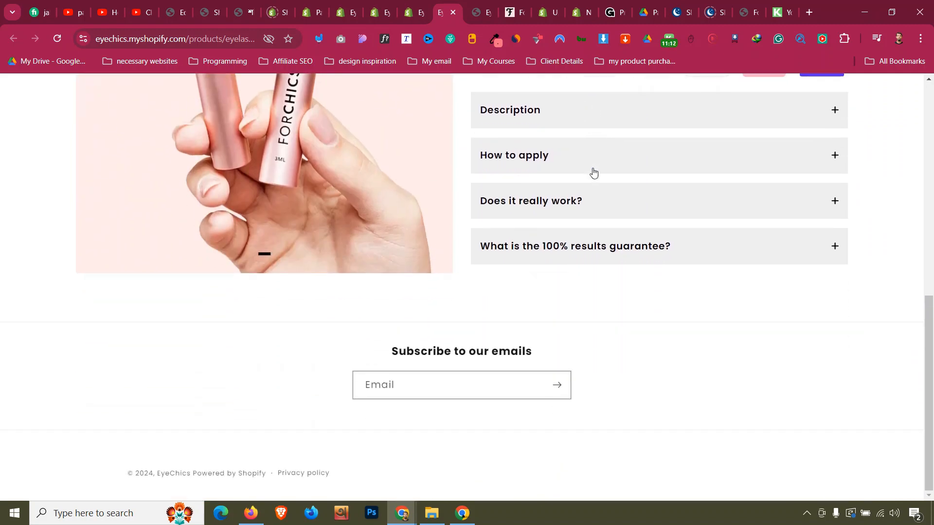
{"action": "scroll", "coordinate": [593, 173], "scroll_direction": "up", "scroll_amount": 9}
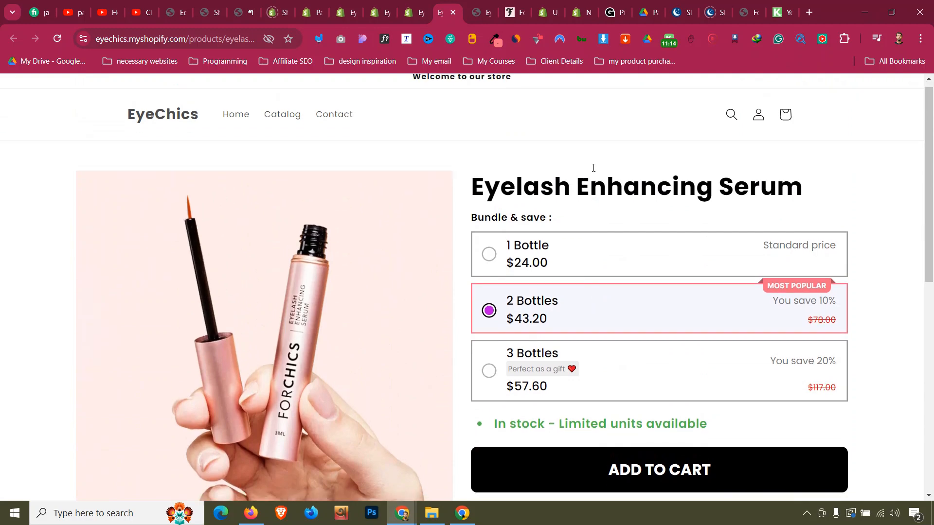
{"action": "scroll", "coordinate": [593, 173], "scroll_direction": "down", "scroll_amount": 2}
{"action": "scroll", "coordinate": [593, 171], "scroll_direction": "down", "scroll_amount": 5}
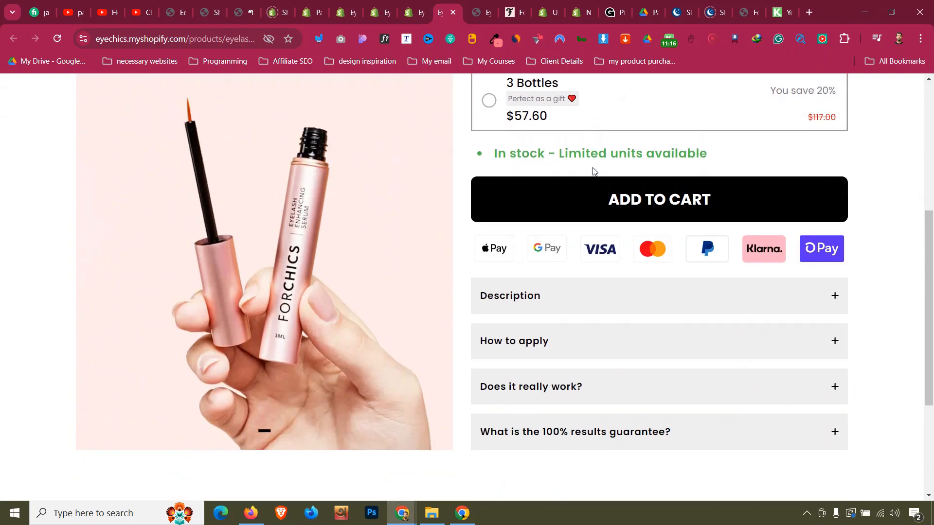
- Compare image scrolling between the outdated and new EyeChics live pages, and close the outdated page's tab
{"action": "left_click", "coordinate": [481, 14]}
{"action": "scroll", "coordinate": [534, 209], "scroll_direction": "down", "scroll_amount": 8}
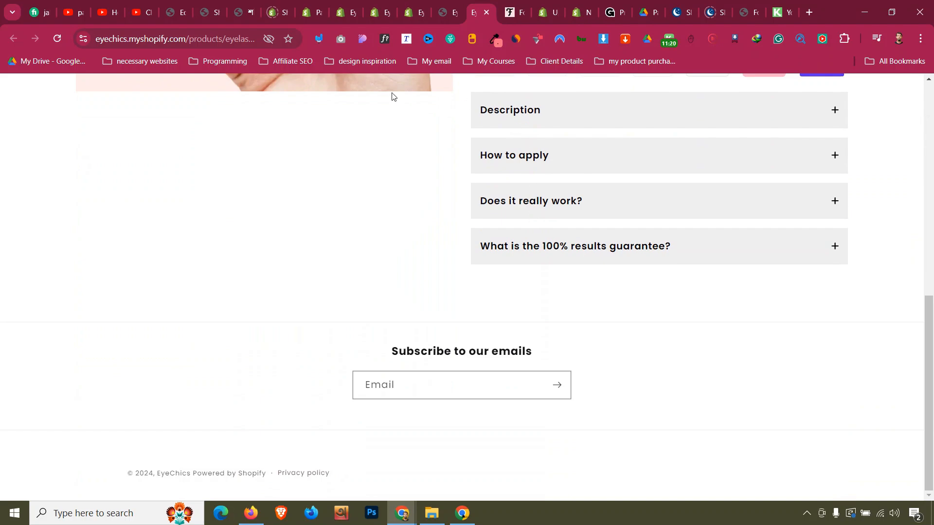
{"action": "left_click", "coordinate": [447, 3]}
{"action": "scroll", "coordinate": [515, 203], "scroll_direction": "up", "scroll_amount": 6}
{"action": "scroll", "coordinate": [516, 207], "scroll_direction": "down", "scroll_amount": 2}
{"action": "scroll", "coordinate": [516, 207], "scroll_direction": "down", "scroll_amount": 1}
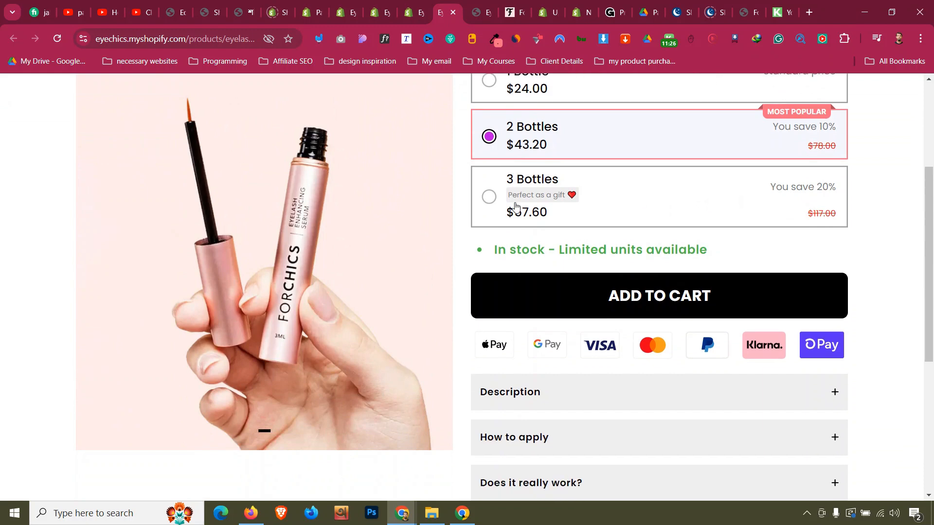
{"action": "scroll", "coordinate": [516, 207], "scroll_direction": "down", "scroll_amount": 3}
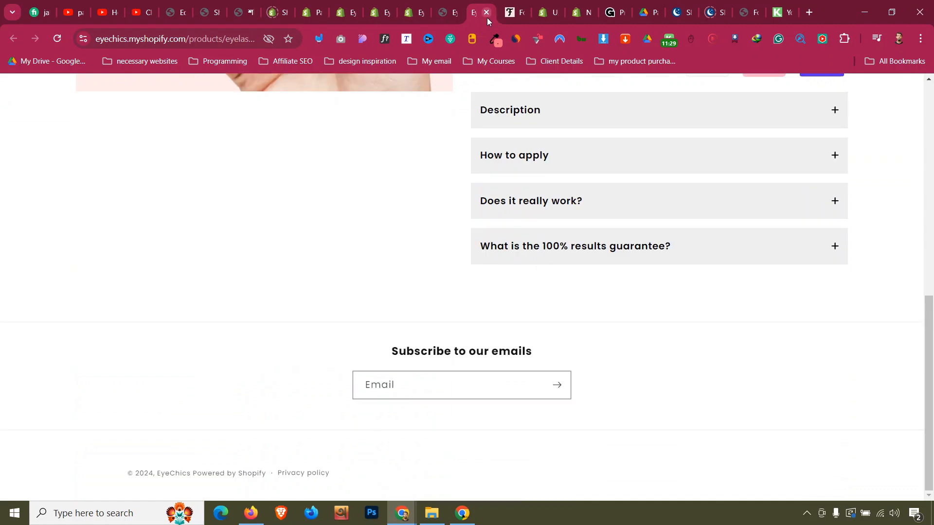
{"action": "left_click", "coordinate": [486, 17]}
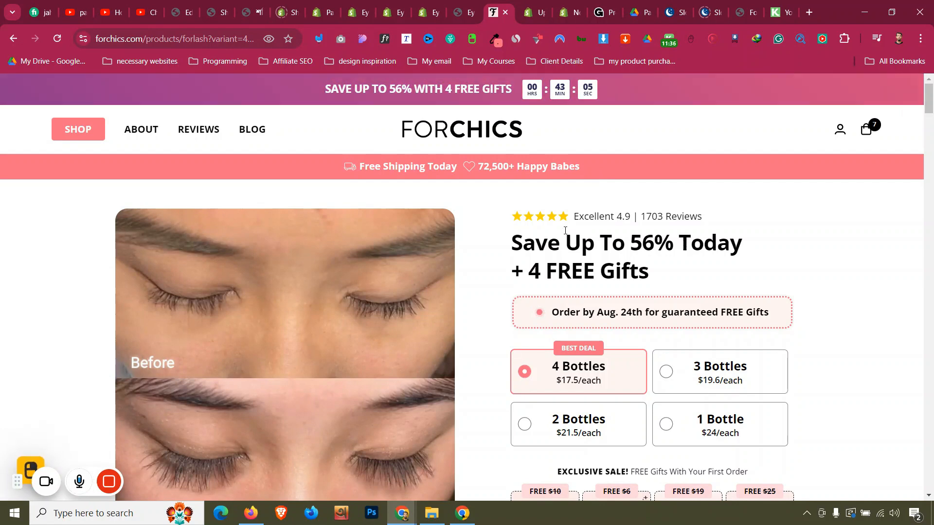
- Compare the EyeChics live page with the Forchics reference, examining the sticky image and the stock status line
{"action": "left_click", "coordinate": [459, 4]}
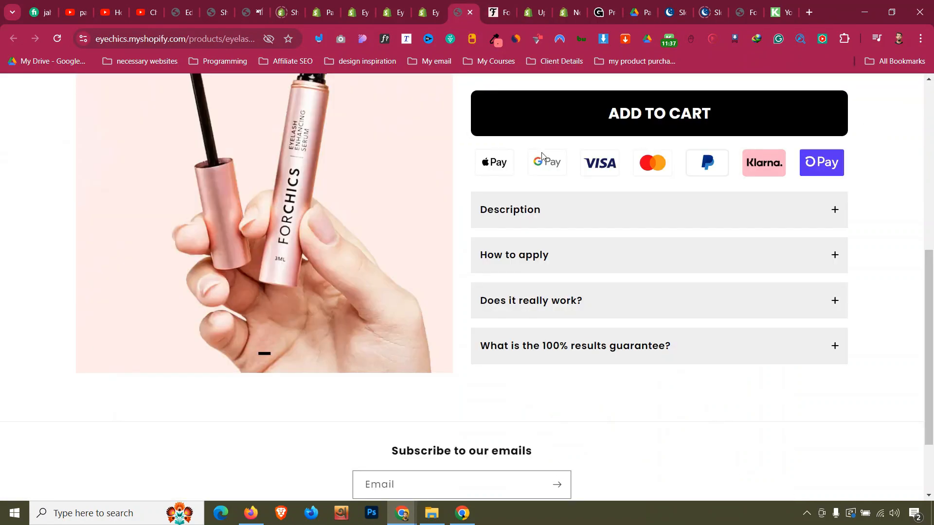
{"action": "scroll", "coordinate": [579, 261], "scroll_direction": "up", "scroll_amount": 6}
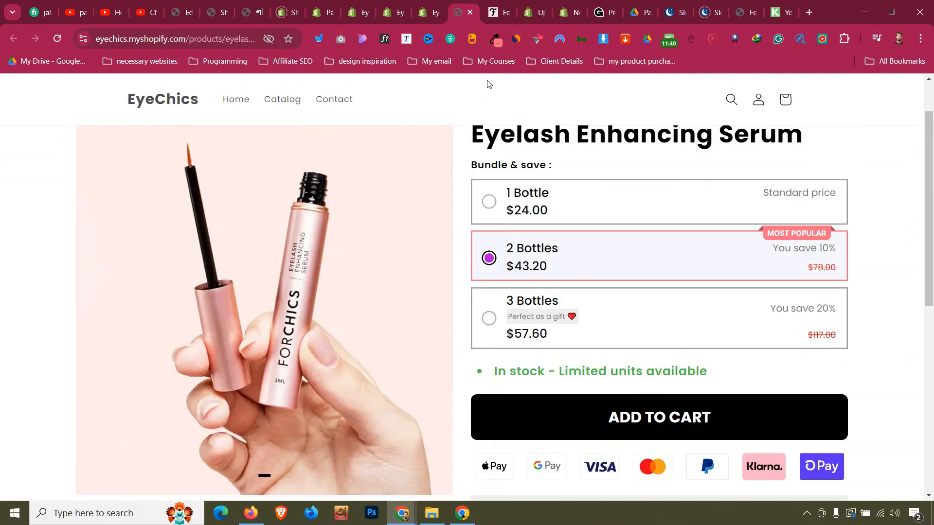
{"action": "left_click", "coordinate": [500, 5]}
{"action": "scroll", "coordinate": [533, 234], "scroll_direction": "down", "scroll_amount": 3}
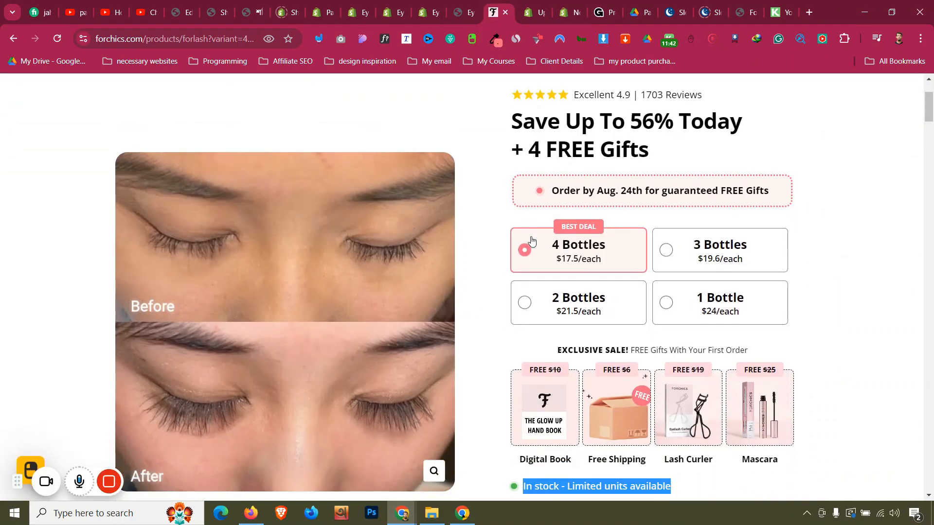
{"action": "scroll", "coordinate": [547, 277], "scroll_direction": "down", "scroll_amount": 4}
{"action": "left_click", "coordinate": [555, 302]}
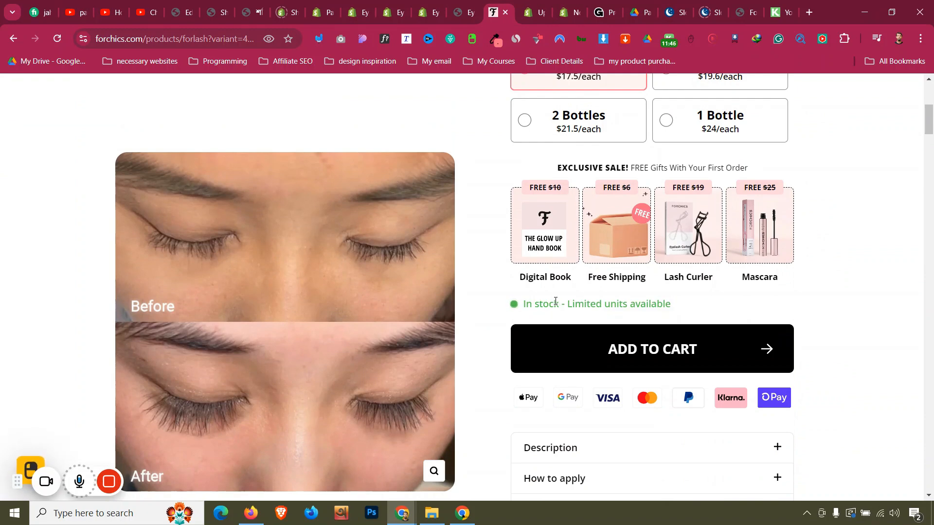
- Examine the Forchics reference sections below the product details, from the As Seen On logos through ingredients, reviews and weekly results
{"action": "scroll", "coordinate": [555, 301], "scroll_direction": "down", "scroll_amount": 6}
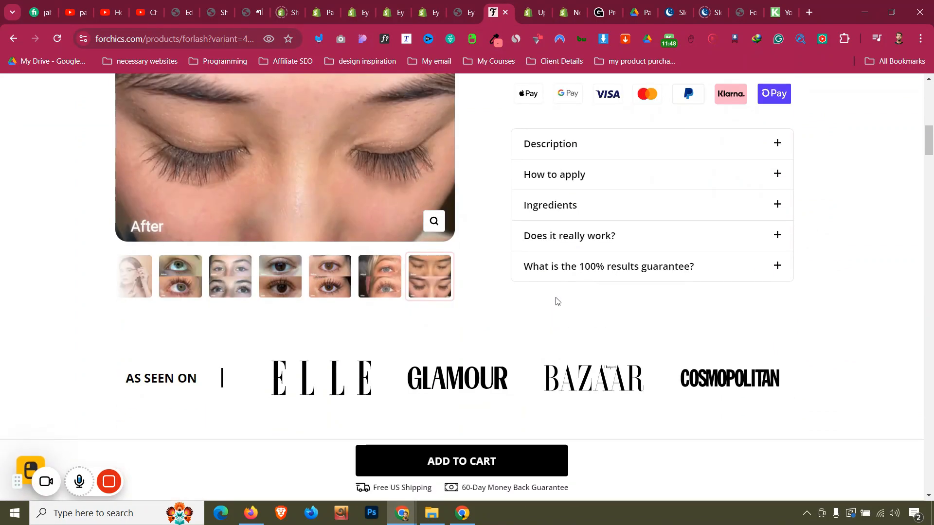
{"action": "scroll", "coordinate": [557, 301], "scroll_direction": "down", "scroll_amount": 5}
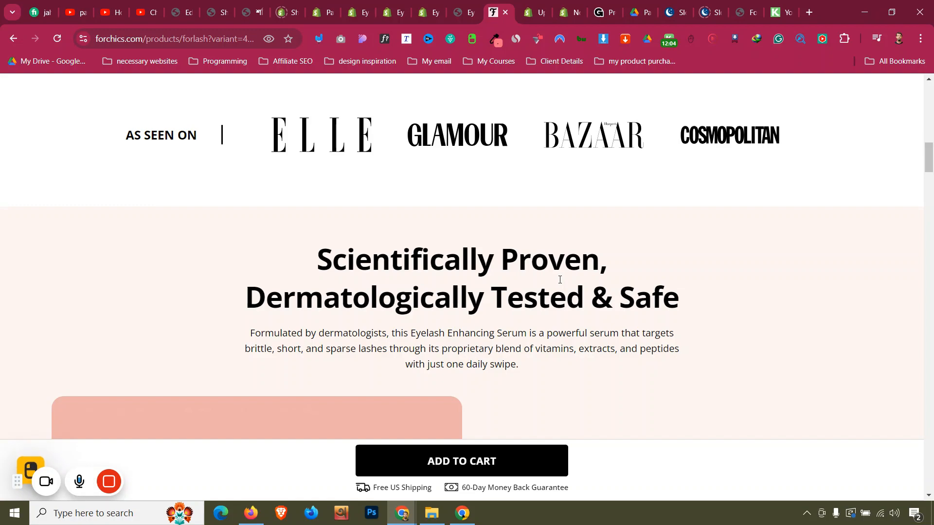
{"action": "scroll", "coordinate": [560, 279], "scroll_direction": "down", "scroll_amount": 9}
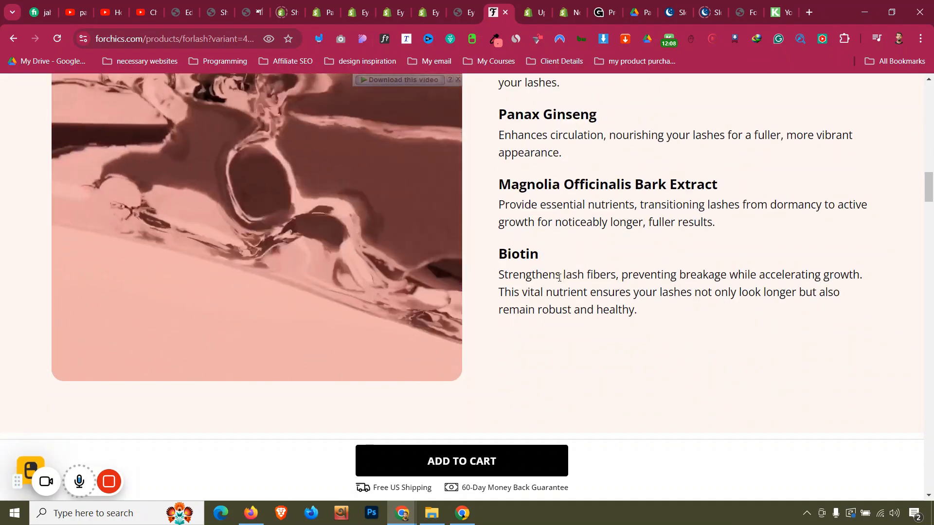
{"action": "scroll", "coordinate": [559, 276], "scroll_direction": "down", "scroll_amount": 7}
{"action": "scroll", "coordinate": [560, 278], "scroll_direction": "up", "scroll_amount": 10}
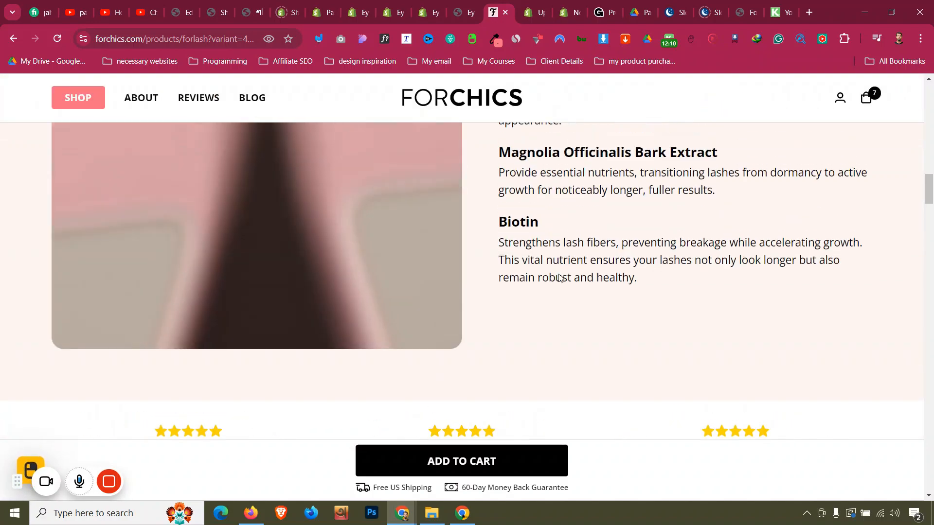
{"action": "scroll", "coordinate": [559, 278], "scroll_direction": "down", "scroll_amount": 10}
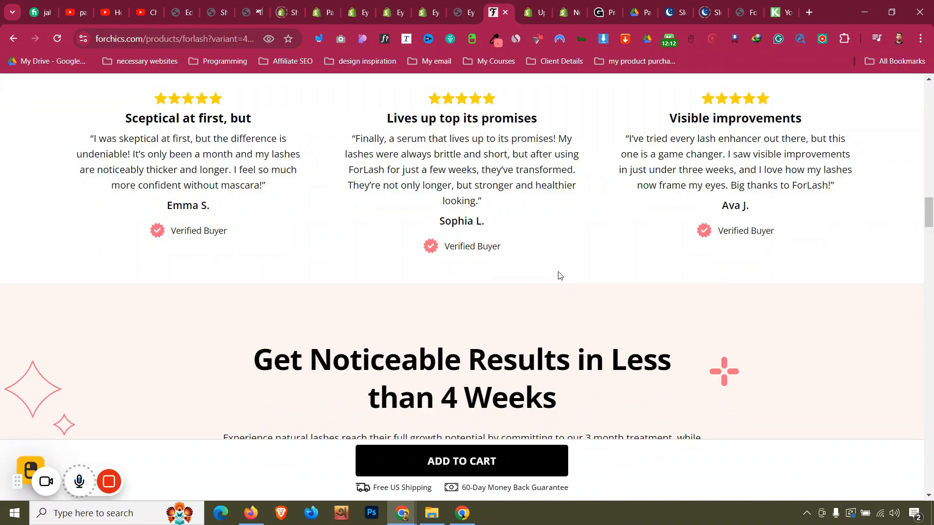
{"action": "scroll", "coordinate": [558, 272], "scroll_direction": "down", "scroll_amount": 10}
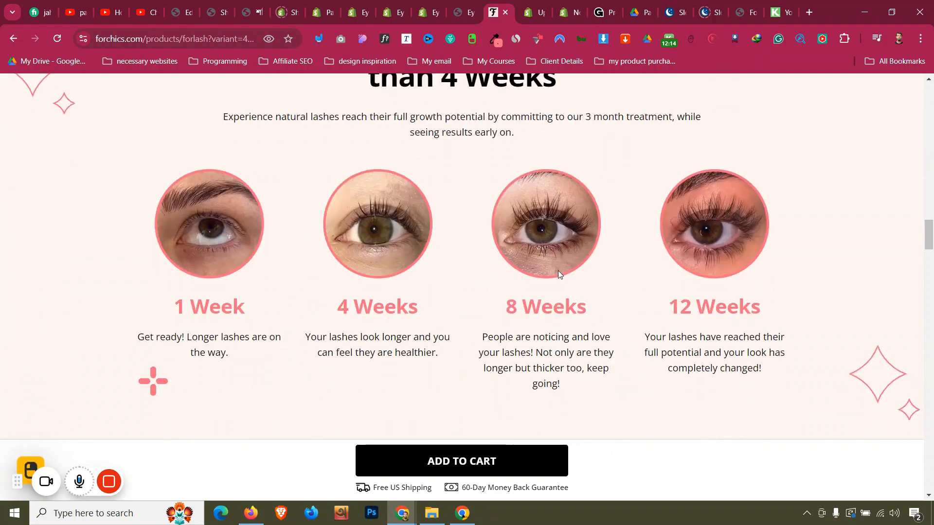
{"action": "scroll", "coordinate": [559, 270], "scroll_direction": "up", "scroll_amount": 20}
{"action": "scroll", "coordinate": [560, 271], "scroll_direction": "up", "scroll_amount": 6}
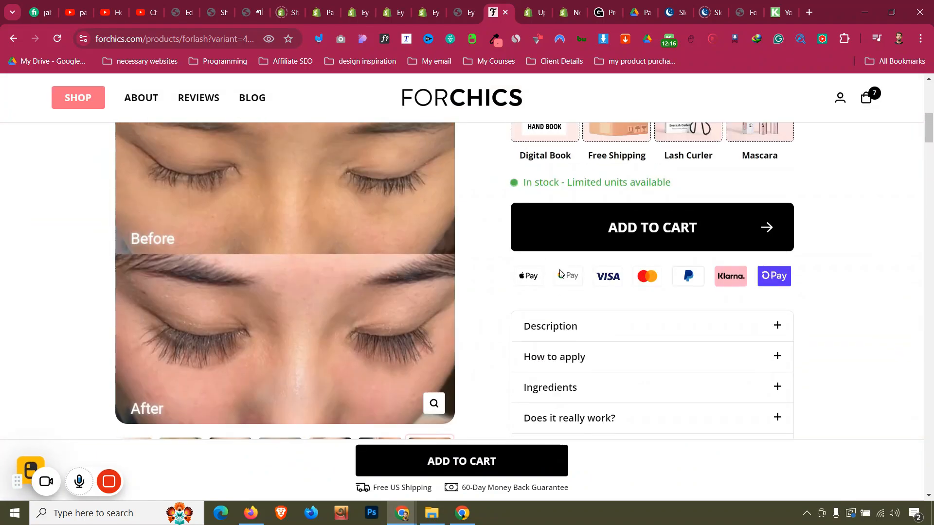
{"action": "scroll", "coordinate": [560, 271], "scroll_direction": "down", "scroll_amount": 6}
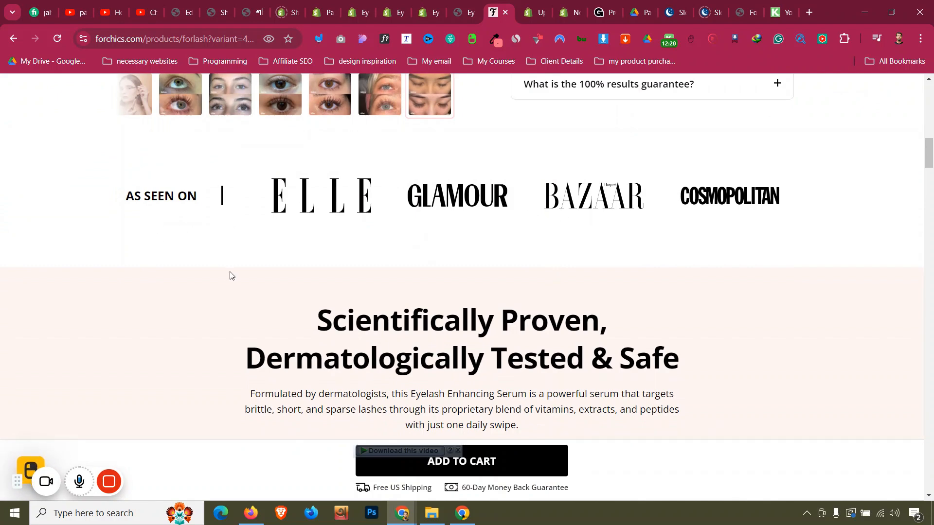
{"action": "scroll", "coordinate": [229, 273], "scroll_direction": "down", "scroll_amount": 12}
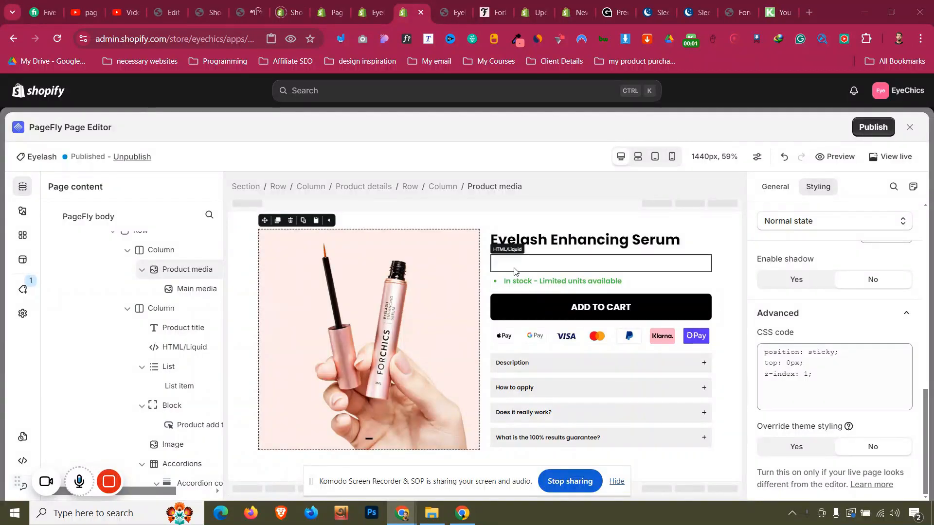
- Switch to the EyeChics live page, select the 1 Bottle bundle, and review the product section down to the footer
{"action": "left_click", "coordinate": [447, 4]}
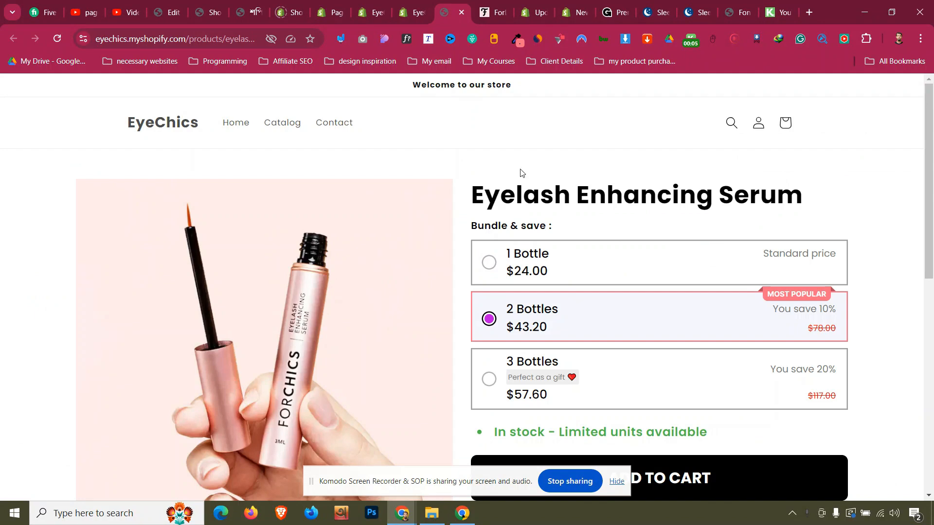
{"action": "left_click", "coordinate": [562, 274]}
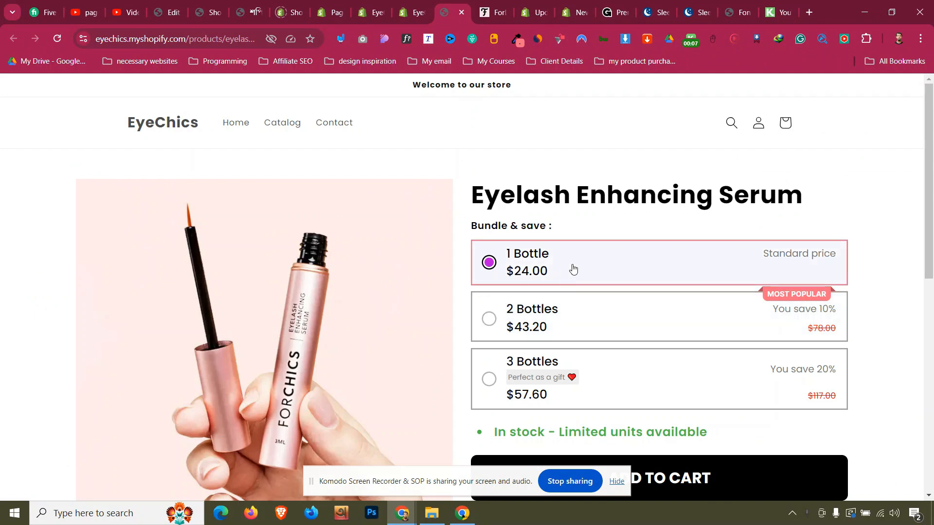
{"action": "scroll", "coordinate": [573, 266], "scroll_direction": "down", "scroll_amount": 5}
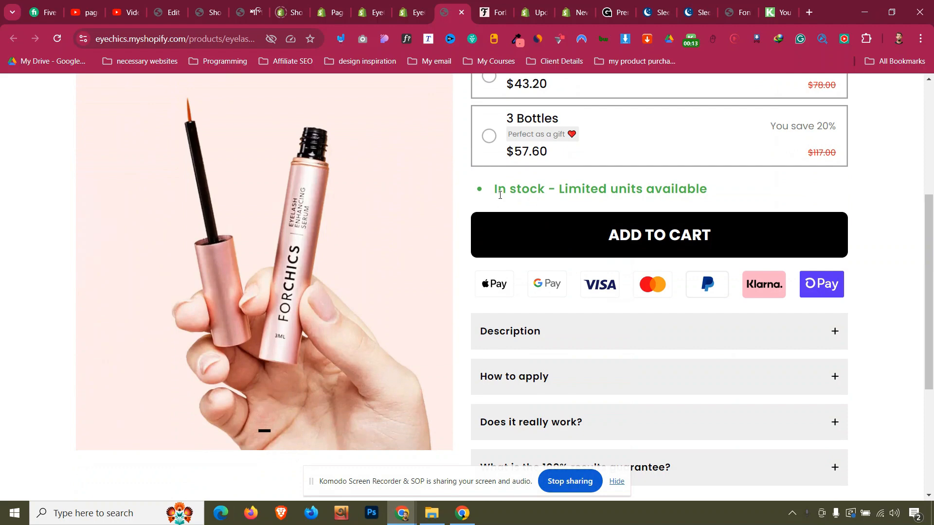
{"action": "scroll", "coordinate": [499, 199], "scroll_direction": "down", "scroll_amount": 4}
{"action": "scroll", "coordinate": [501, 200], "scroll_direction": "up", "scroll_amount": 8}
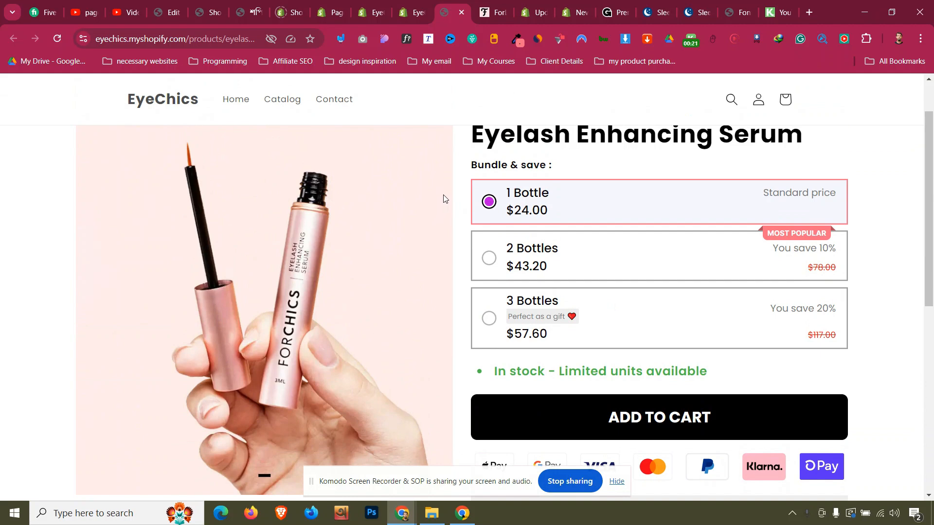
{"action": "scroll", "coordinate": [443, 199], "scroll_direction": "down", "scroll_amount": 3}
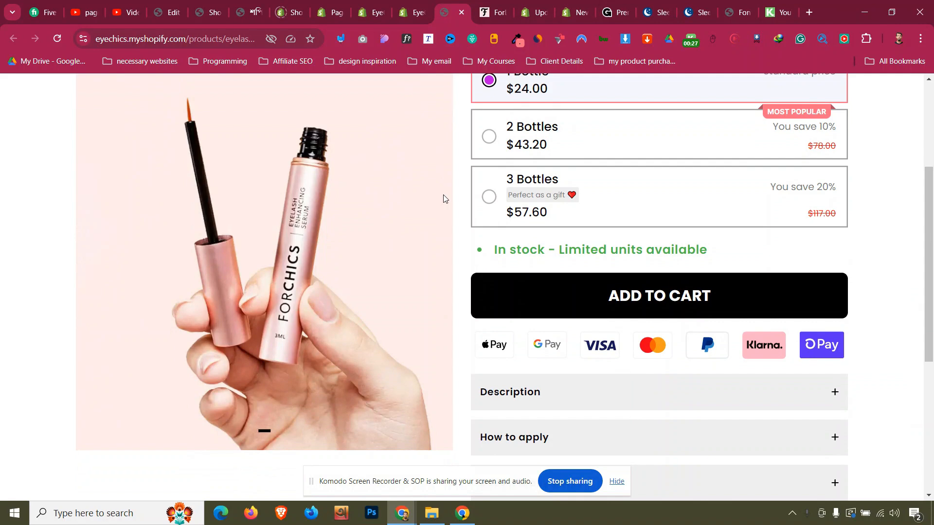
{"action": "scroll", "coordinate": [443, 198], "scroll_direction": "down", "scroll_amount": 6}
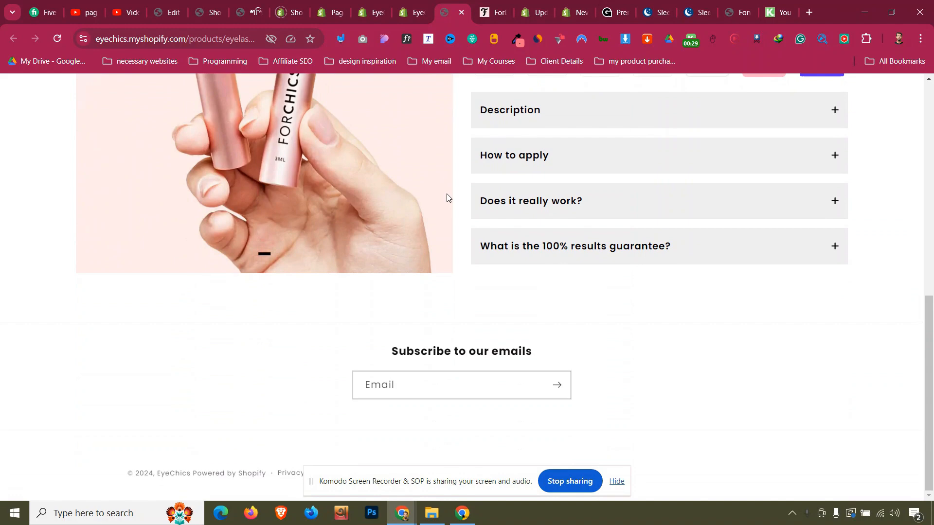
- Examine the As Seen On logo section of the Forchics reference at mobile and desktop browser widths
{"action": "key", "text": "ctrl+Tab"}
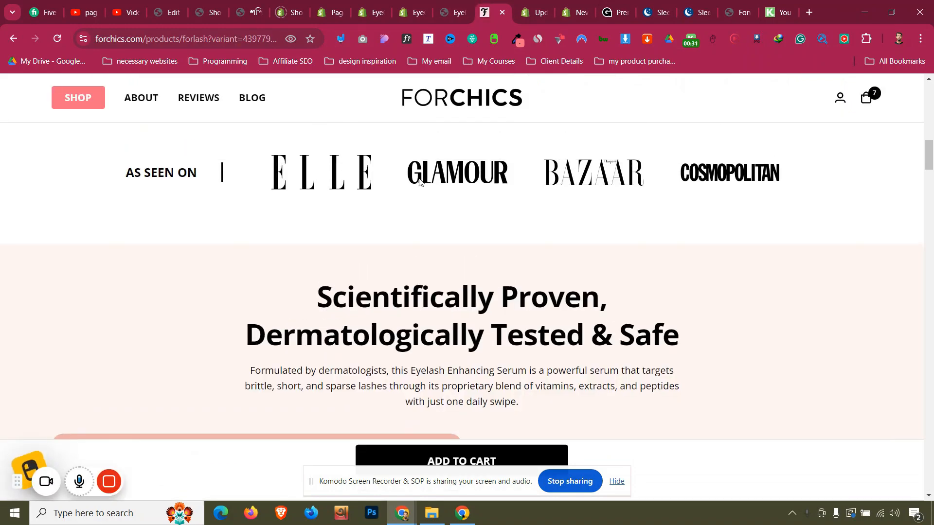
{"action": "scroll", "coordinate": [419, 182], "scroll_direction": "up", "scroll_amount": 2}
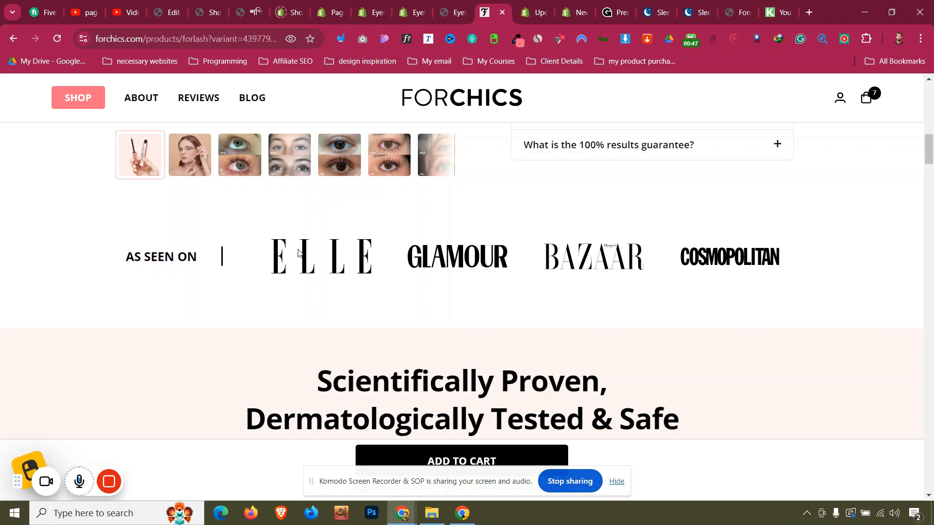
{"action": "left_click", "coordinate": [892, 12]}
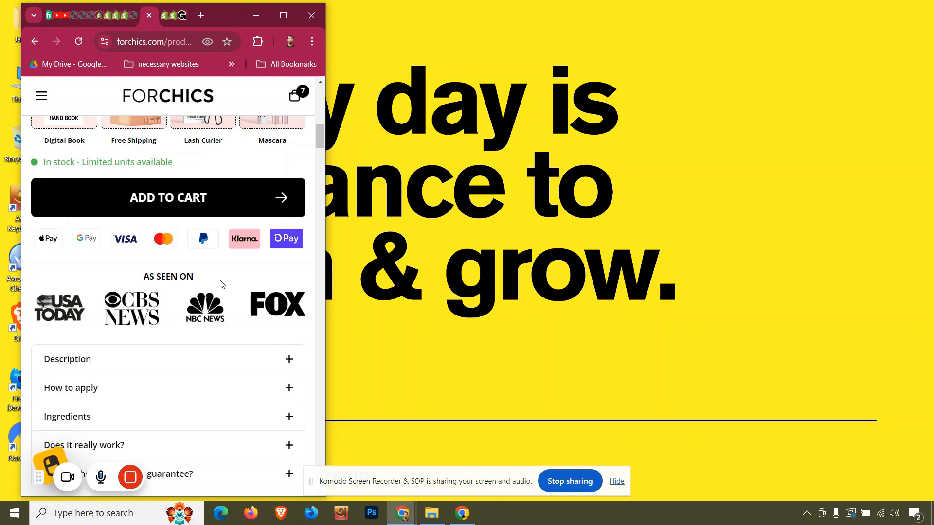
{"action": "scroll", "coordinate": [222, 282], "scroll_direction": "down", "scroll_amount": 10}
{"action": "scroll", "coordinate": [226, 281], "scroll_direction": "up", "scroll_amount": 9}
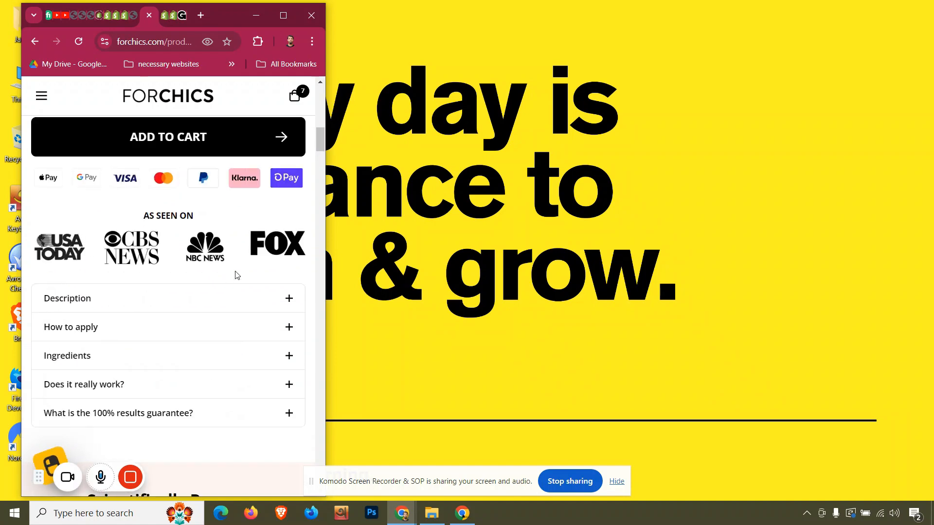
{"action": "left_click", "coordinate": [190, 305]}
{"action": "left_click", "coordinate": [191, 305]}
{"action": "left_click", "coordinate": [282, 21]}
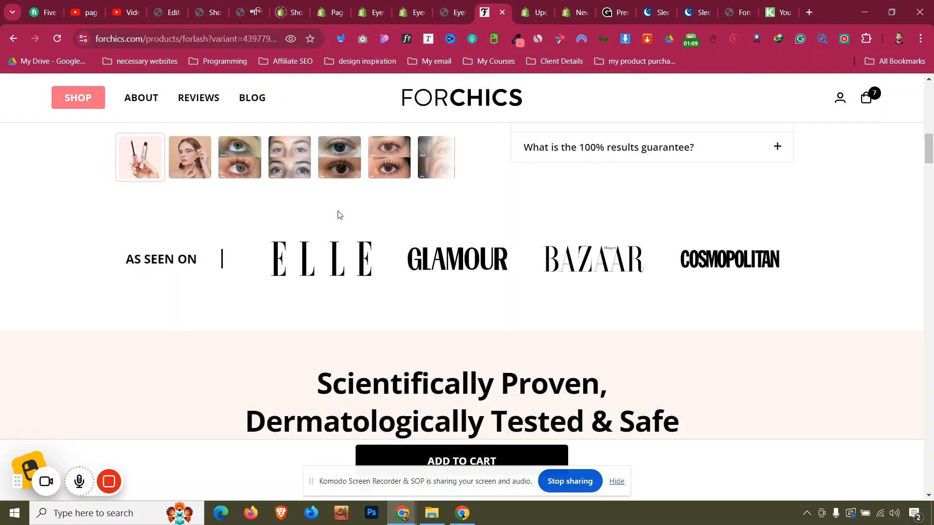
{"action": "scroll", "coordinate": [339, 214], "scroll_direction": "up", "scroll_amount": 3}
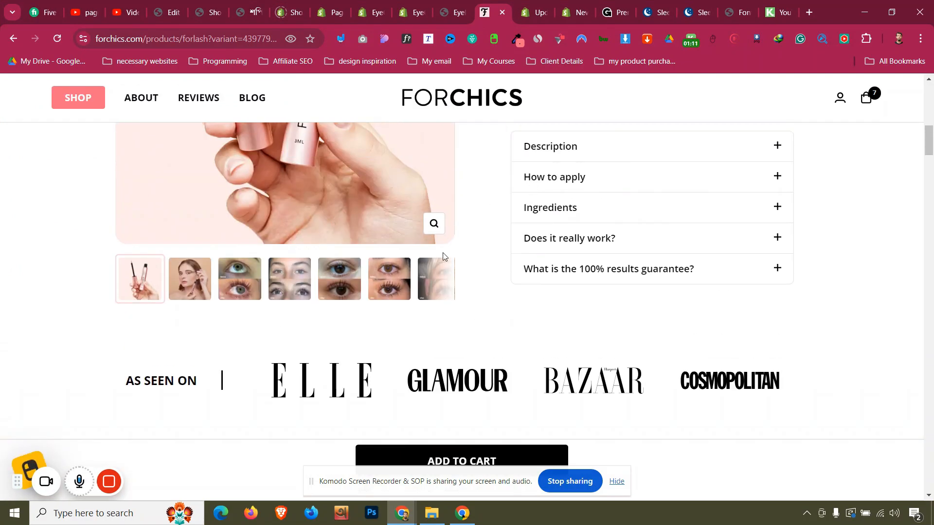
{"action": "scroll", "coordinate": [442, 254], "scroll_direction": "down", "scroll_amount": 3}
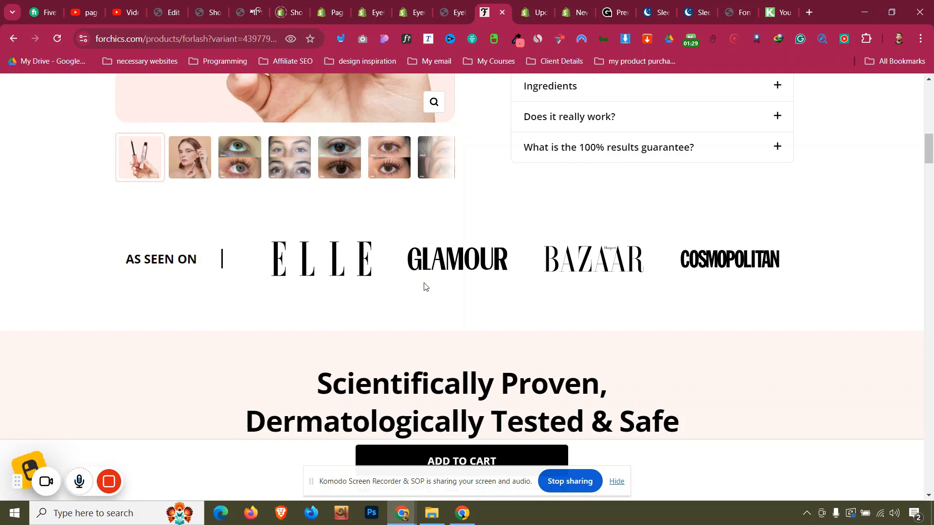
- Open the EyeChics home page and compare its banner and hero section at desktop and mobile widths
{"action": "left_click", "coordinate": [457, 13]}
{"action": "scroll", "coordinate": [453, 194], "scroll_direction": "up", "scroll_amount": 10}
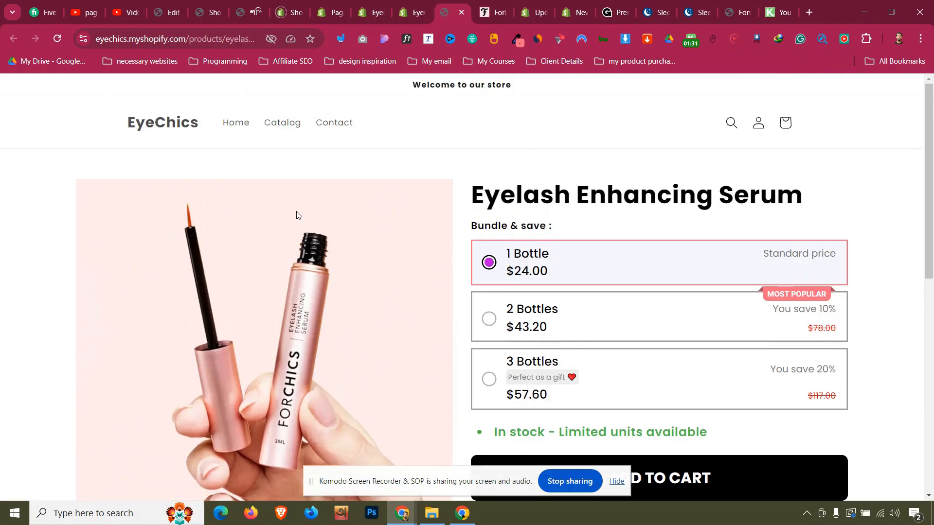
{"action": "left_click", "coordinate": [183, 131]}
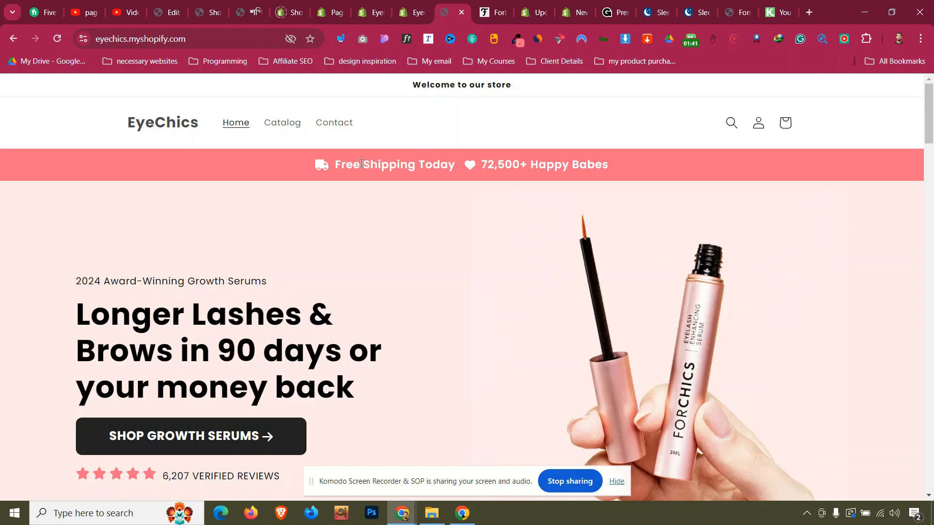
{"action": "left_click", "coordinate": [893, 14]}
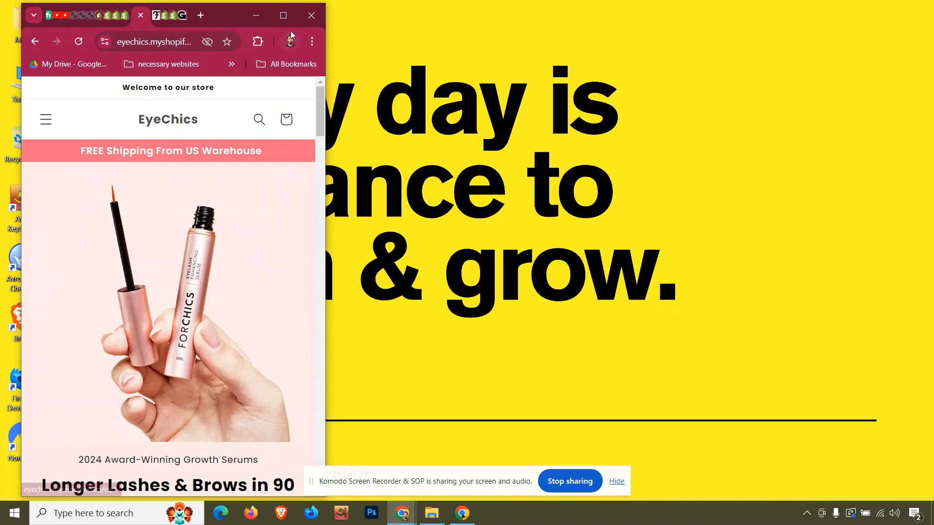
{"action": "left_click", "coordinate": [287, 16]}
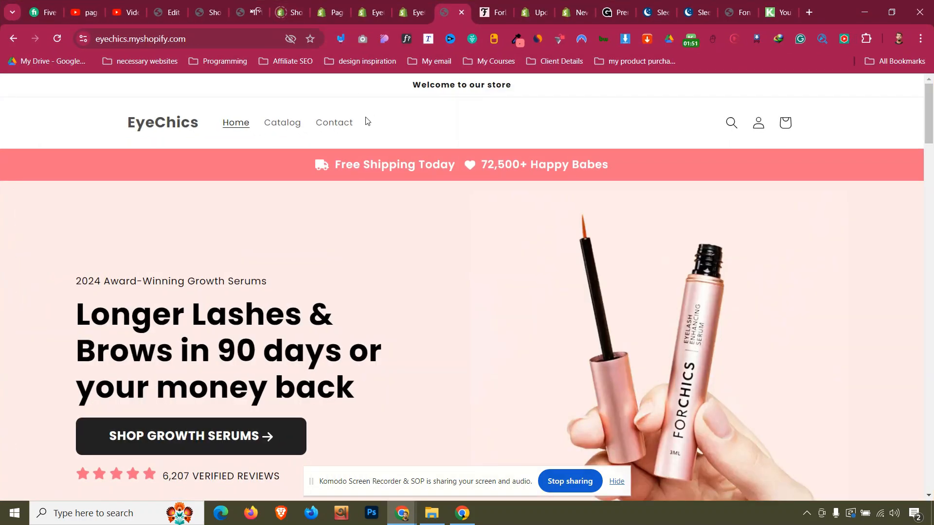
- Compare the Forchics area around the As Seen On logos with the Eyelash product section in the PageFly editor
{"action": "key", "text": "ctrl+Tab"}
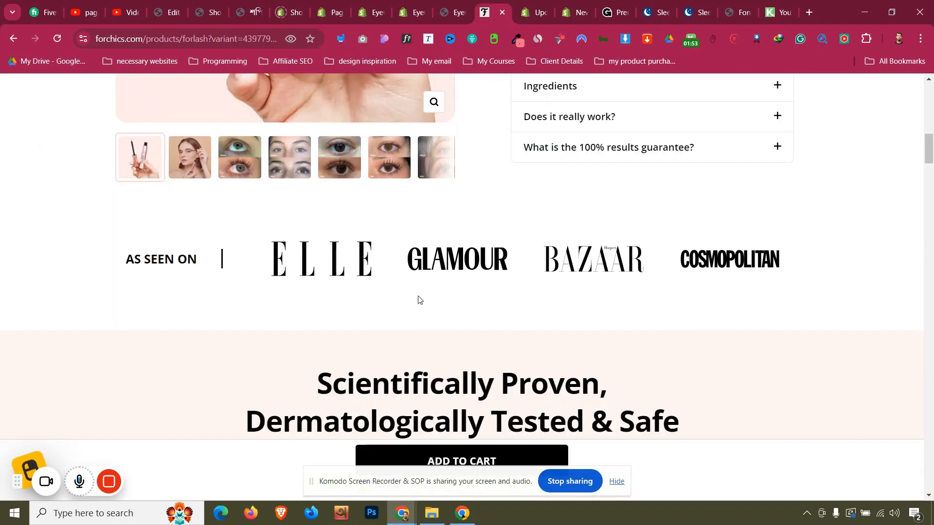
{"action": "scroll", "coordinate": [417, 299], "scroll_direction": "up", "scroll_amount": 3}
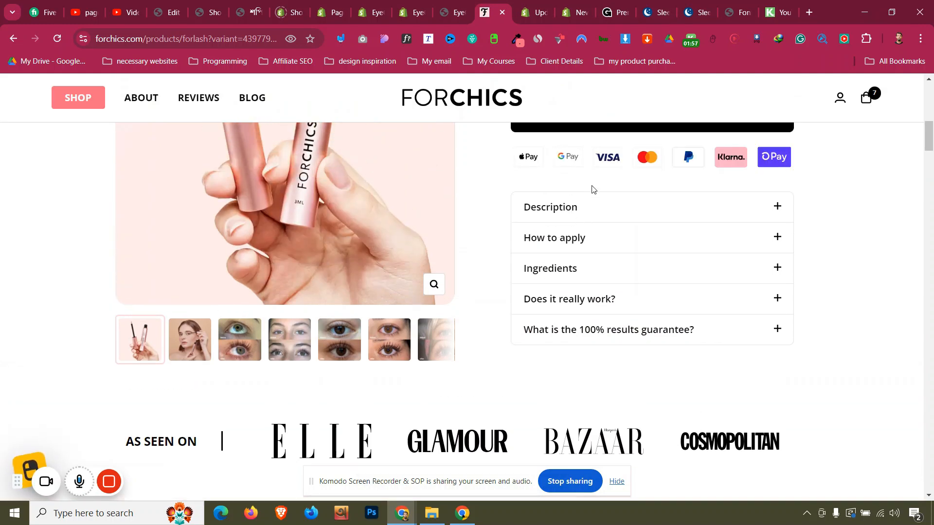
{"action": "left_click", "coordinate": [412, 12]}
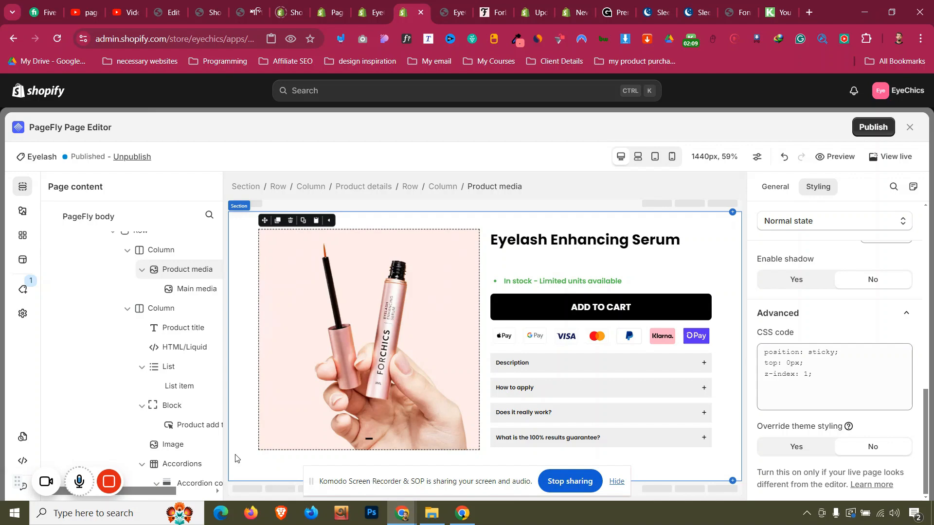
{"action": "left_click", "coordinate": [495, 11]}
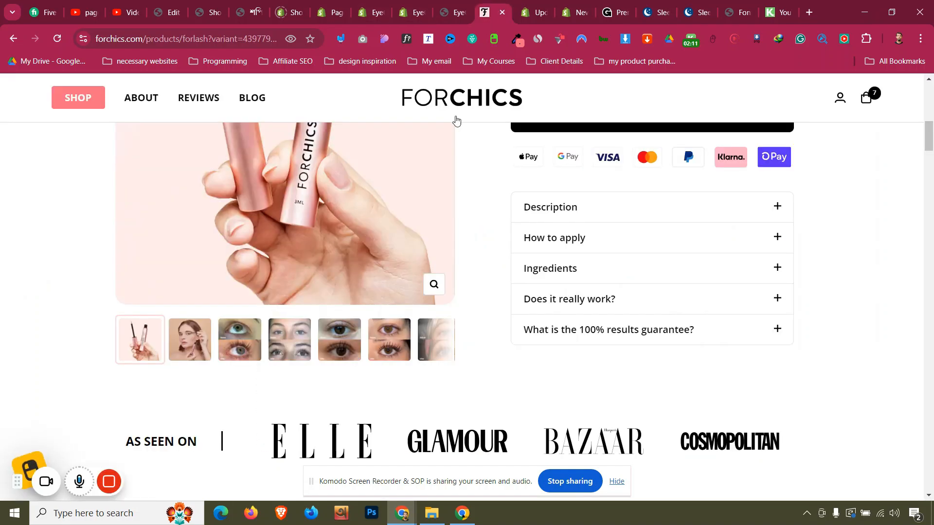
{"action": "scroll", "coordinate": [275, 403], "scroll_direction": "down", "scroll_amount": 3}
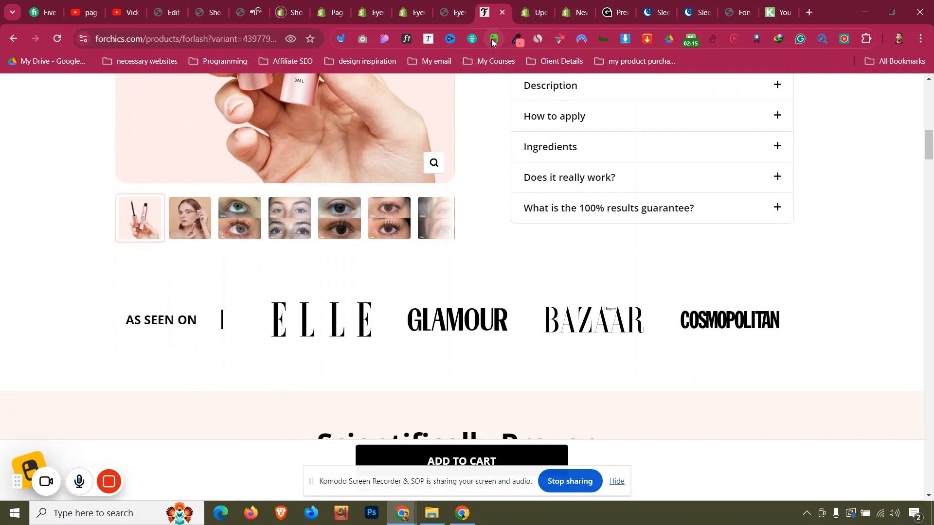
- Inspect the font of the As Seen On label on the Forchics page with WhatFont, and exit the inspector
{"action": "left_click", "coordinate": [402, 41]}
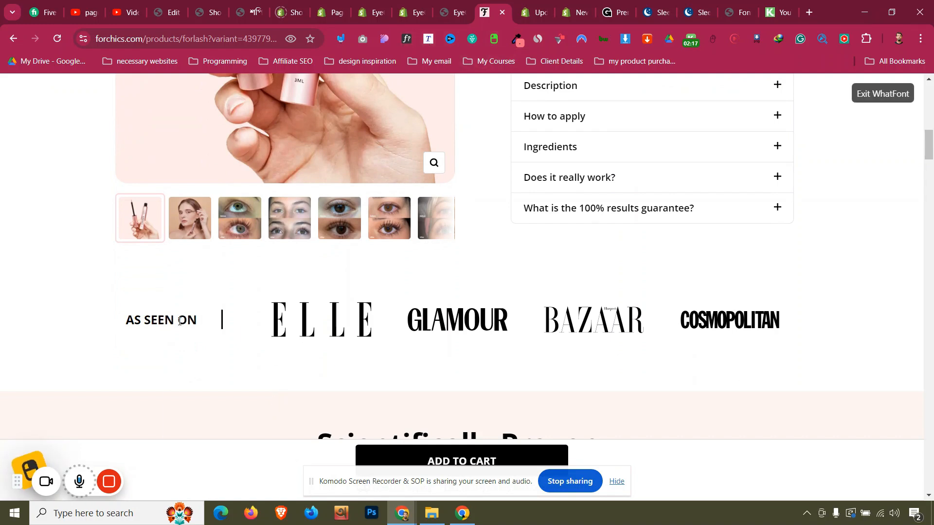
{"action": "left_click", "coordinate": [180, 320]}
{"action": "left_click", "coordinate": [879, 99]}
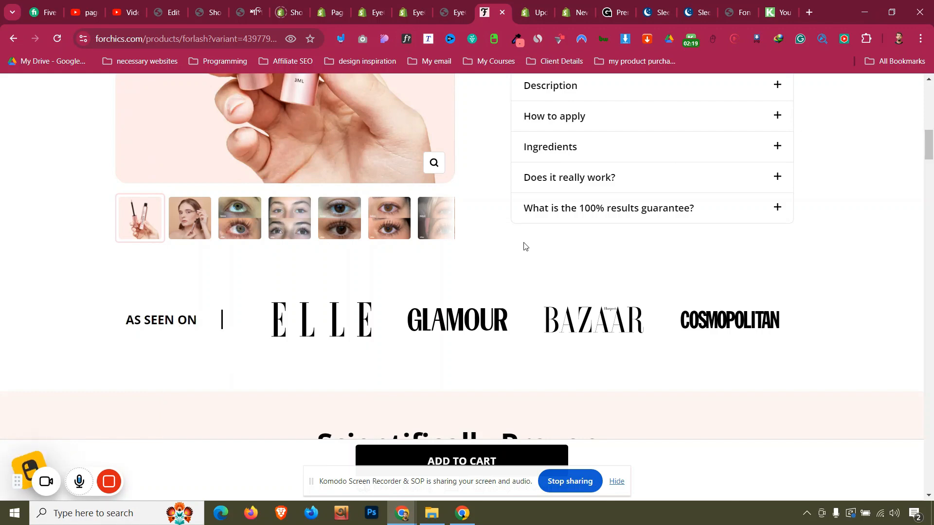
- Inspect the font details of the "Scientifically Proven, Dermatologically Tested & Safe" heading with WhatFont
{"action": "scroll", "coordinate": [525, 243], "scroll_direction": "down", "scroll_amount": 3}
{"action": "scroll", "coordinate": [525, 236], "scroll_direction": "down", "scroll_amount": 1}
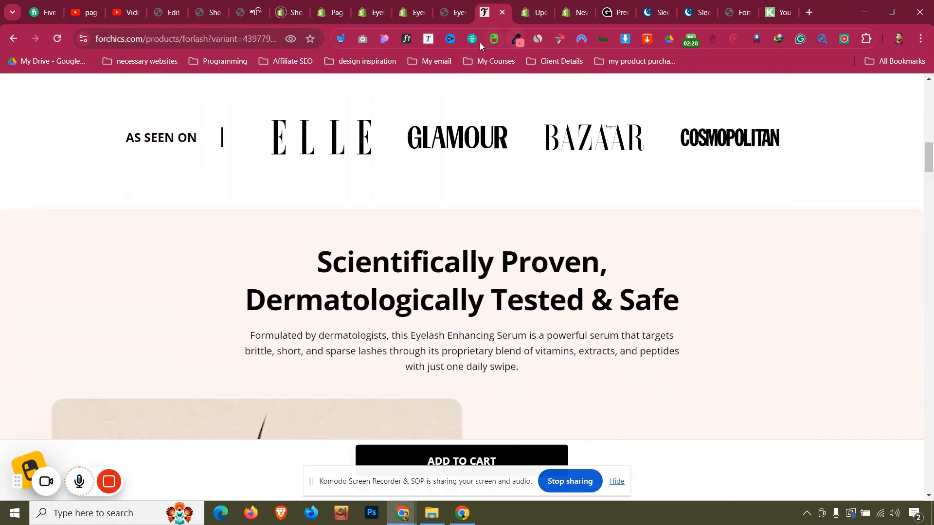
{"action": "left_click", "coordinate": [408, 41]}
{"action": "left_click", "coordinate": [467, 252]}
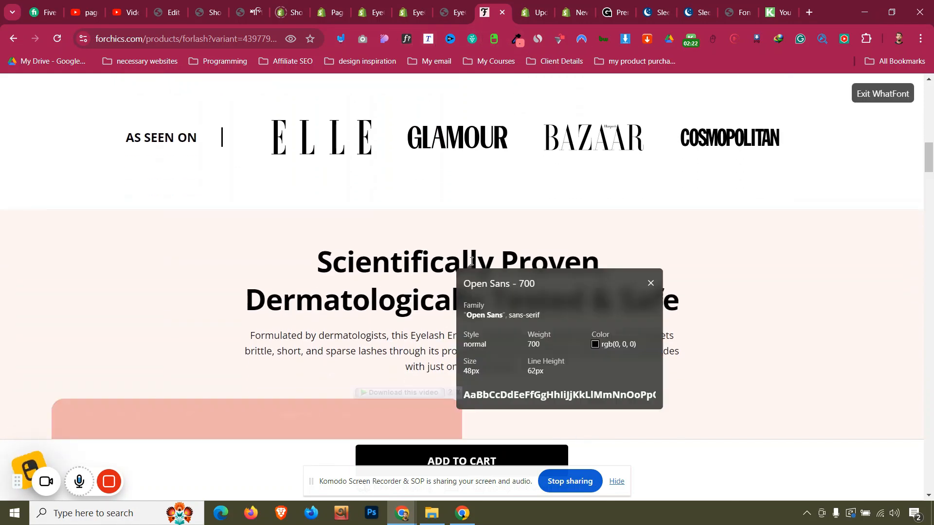
- Inspect the fonts of the Scientifically Proven description and the leaf extract heading with WhatFont, and view the page through How We Compare
{"action": "left_click", "coordinate": [434, 332]}
{"action": "scroll", "coordinate": [435, 331], "scroll_direction": "down", "scroll_amount": 1}
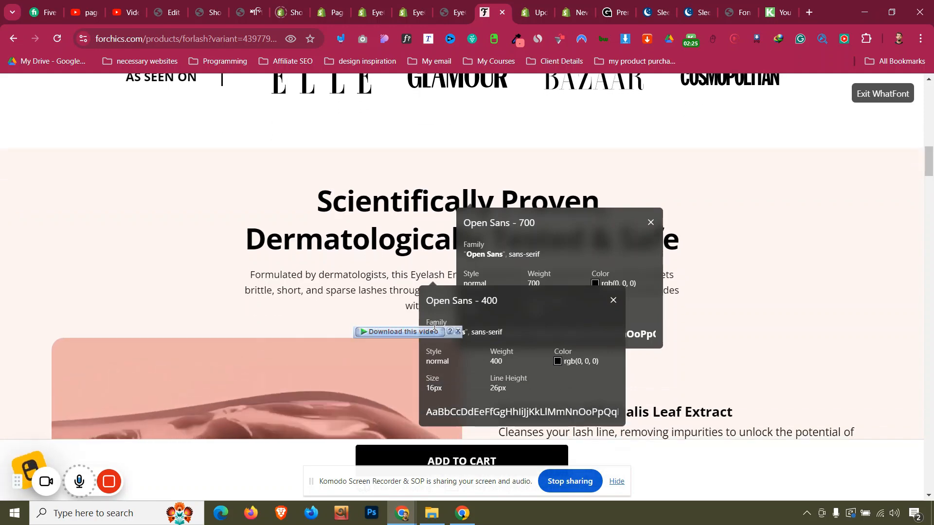
{"action": "scroll", "coordinate": [434, 326], "scroll_direction": "down", "scroll_amount": 2}
{"action": "left_click", "coordinate": [723, 291]}
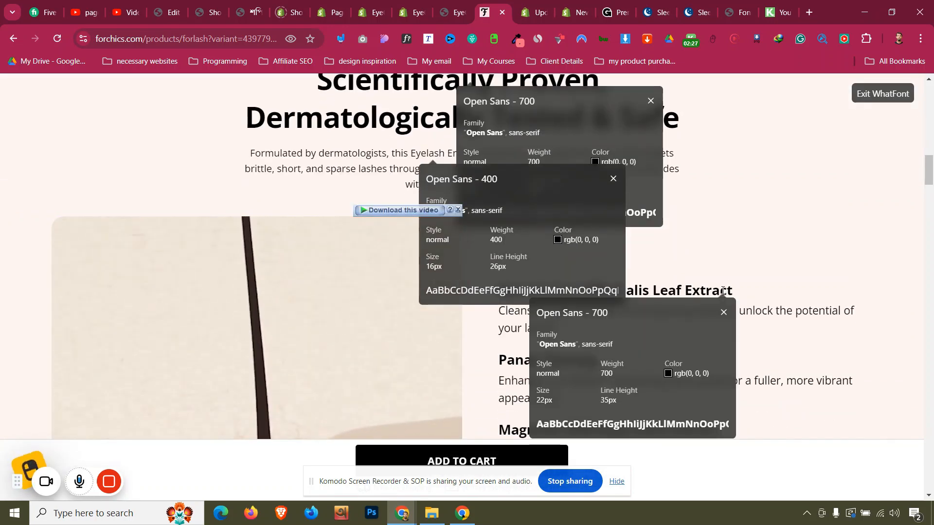
{"action": "scroll", "coordinate": [723, 291], "scroll_direction": "down", "scroll_amount": 10}
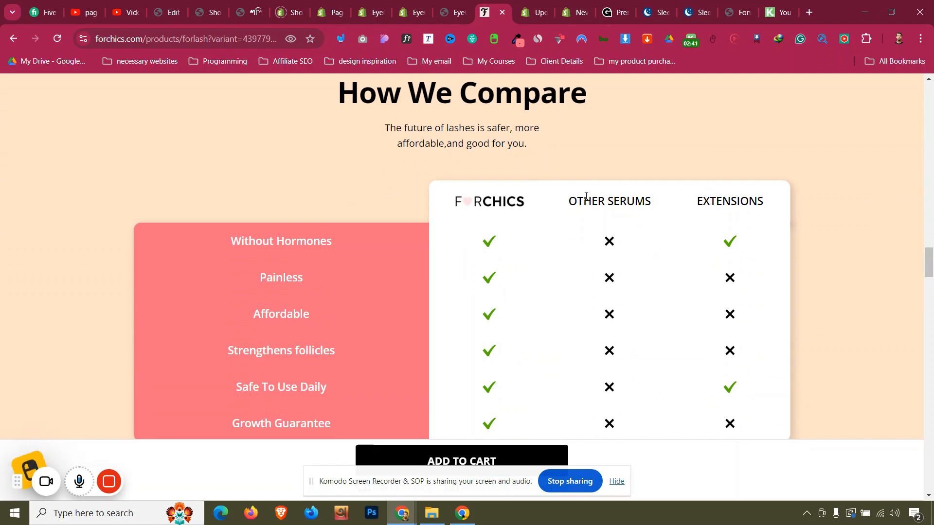
- Switch to PageFly, close the Eyelash page, open the EyeChics home page and check the hero heading's font size
{"action": "left_click", "coordinate": [413, 12]}
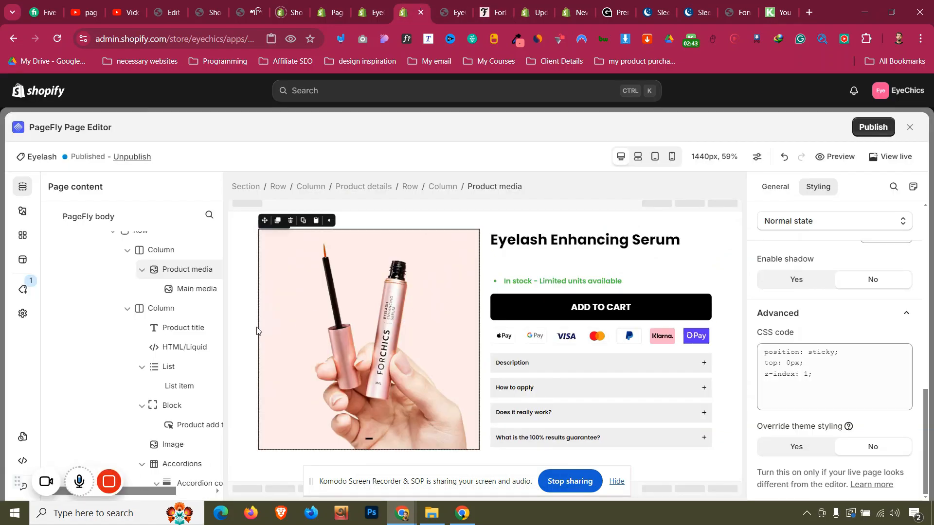
{"action": "left_click", "coordinate": [911, 129]}
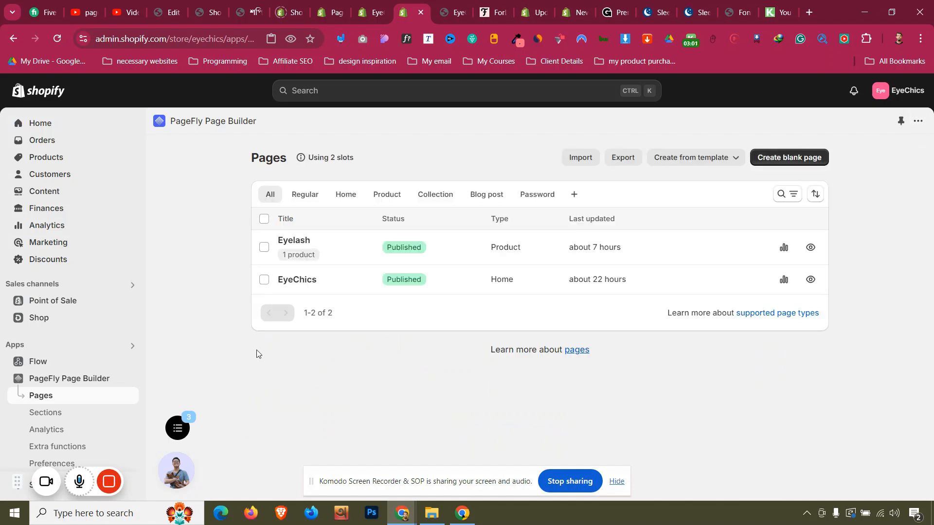
{"action": "left_click", "coordinate": [298, 280]}
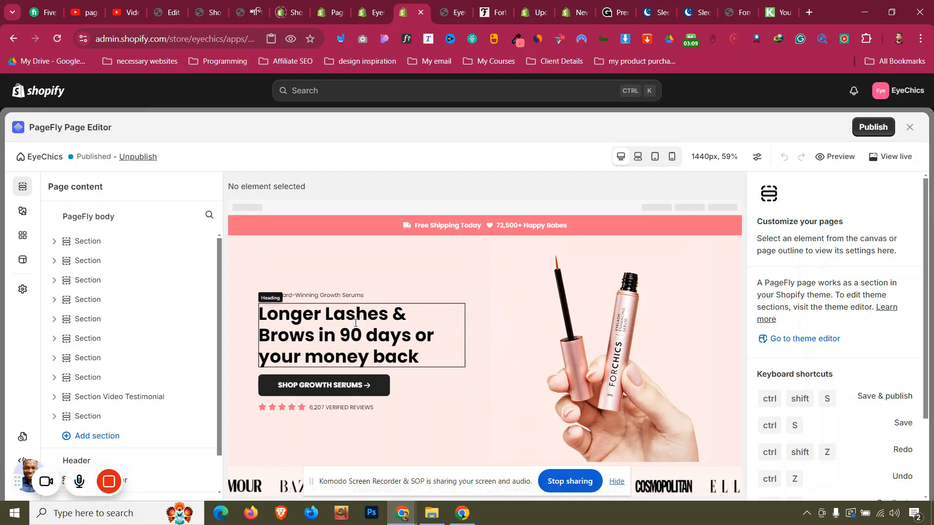
{"action": "left_click", "coordinate": [356, 323]}
{"action": "scroll", "coordinate": [815, 222], "scroll_direction": "down", "scroll_amount": 1}
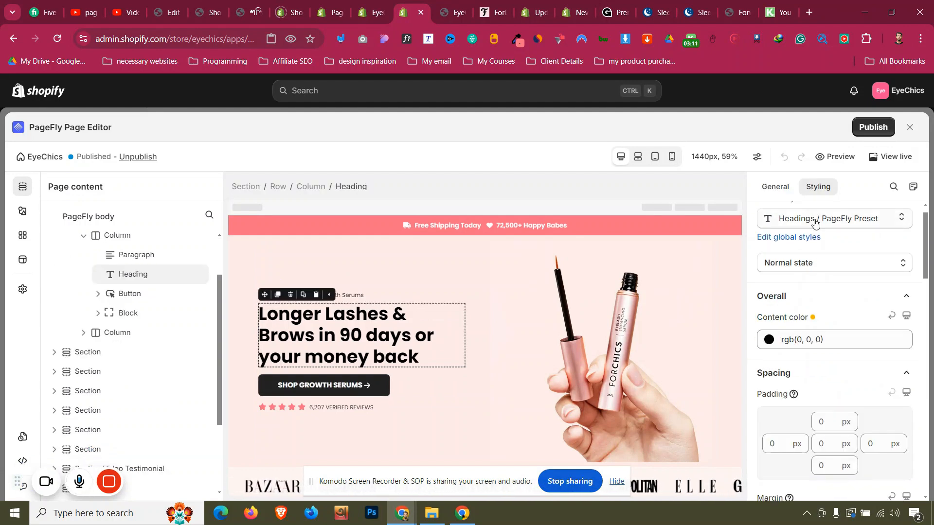
{"action": "scroll", "coordinate": [815, 224], "scroll_direction": "down", "scroll_amount": 6}
{"action": "left_click", "coordinate": [874, 347]}
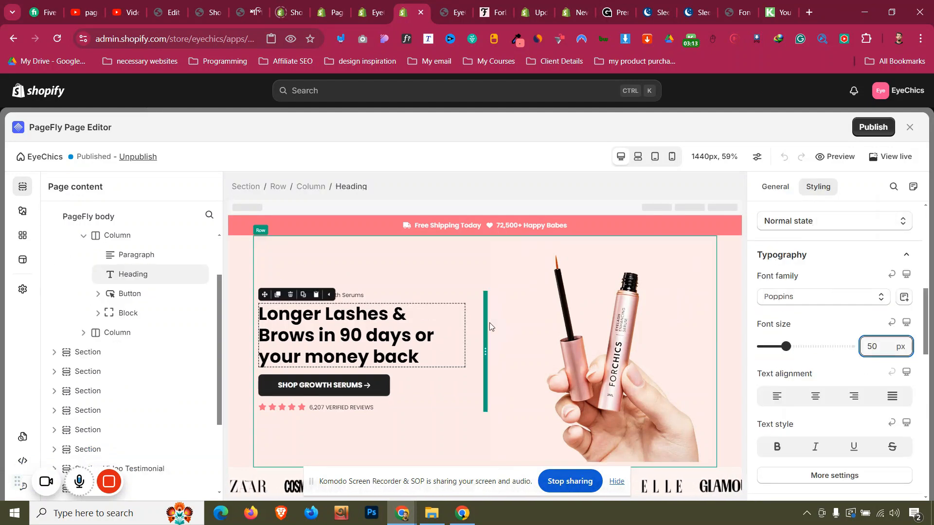
- Check the typography of the Lashes heading under Shop By Category and the "Tried & Tested by you" heading on the home page
{"action": "scroll", "coordinate": [490, 326], "scroll_direction": "down", "scroll_amount": 5}
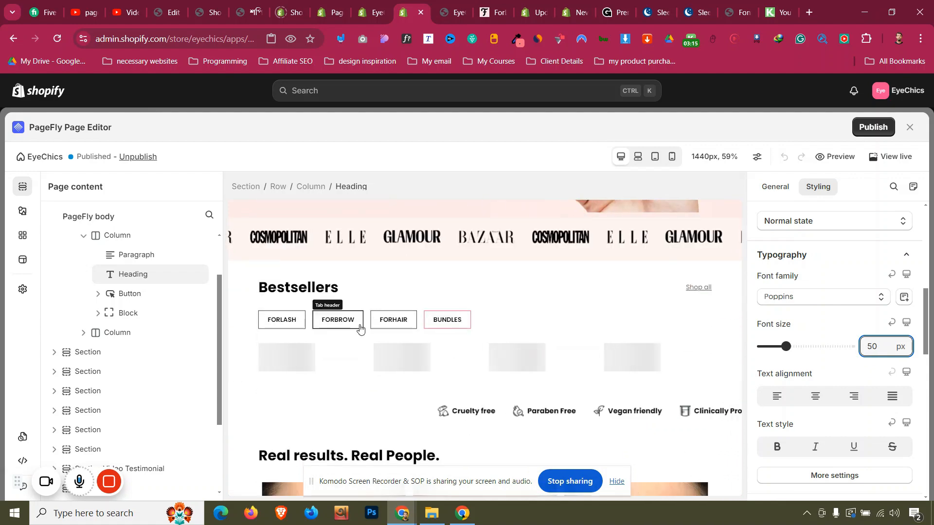
{"action": "scroll", "coordinate": [360, 328], "scroll_direction": "down", "scroll_amount": 5}
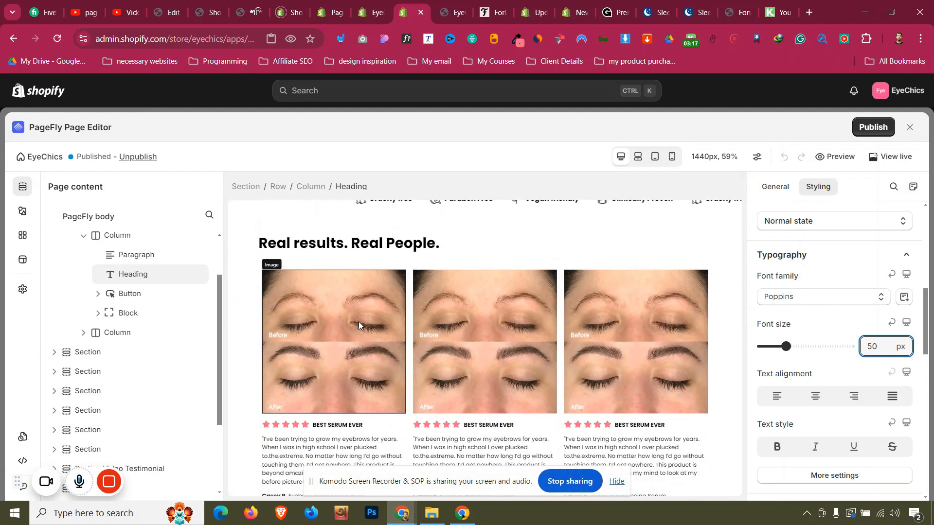
{"action": "scroll", "coordinate": [358, 322], "scroll_direction": "down", "scroll_amount": 3}
{"action": "scroll", "coordinate": [355, 345], "scroll_direction": "down", "scroll_amount": 5}
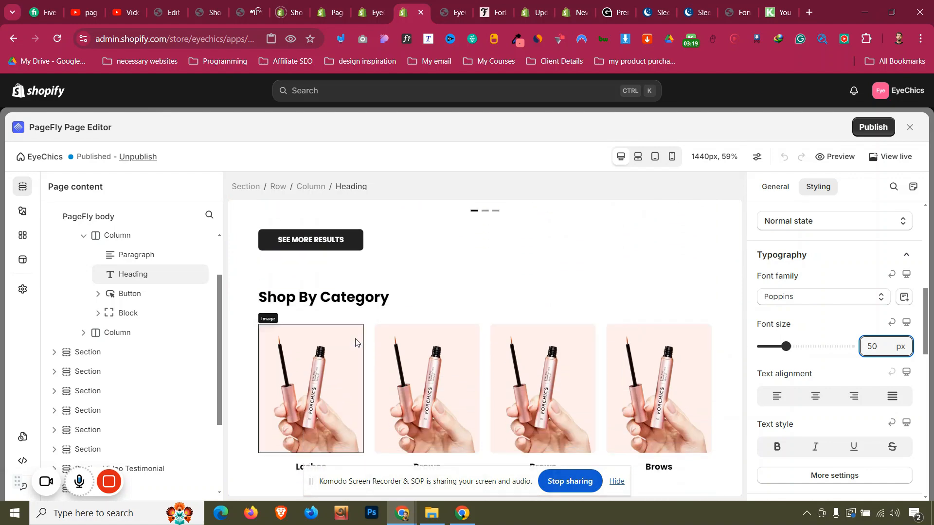
{"action": "double_click", "coordinate": [326, 377]}
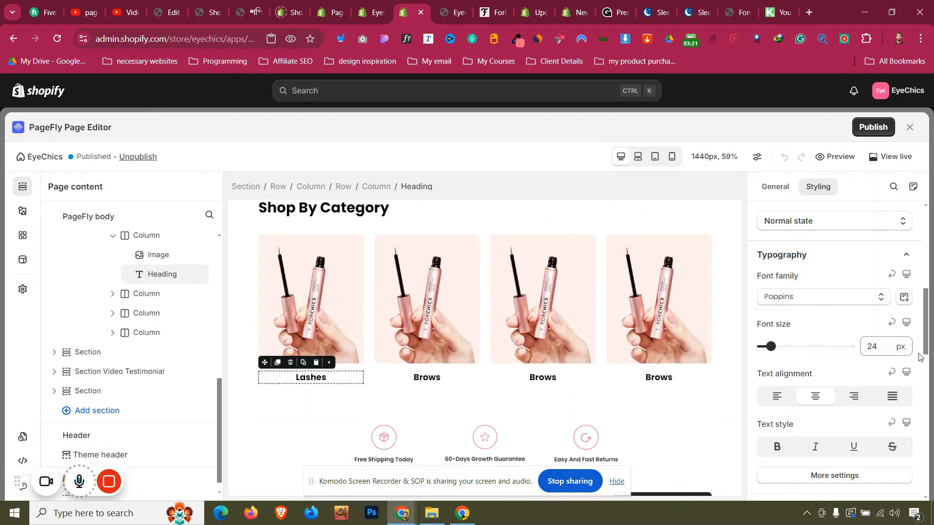
{"action": "scroll", "coordinate": [544, 318], "scroll_direction": "down", "scroll_amount": 5}
{"action": "left_click", "coordinate": [433, 267]}
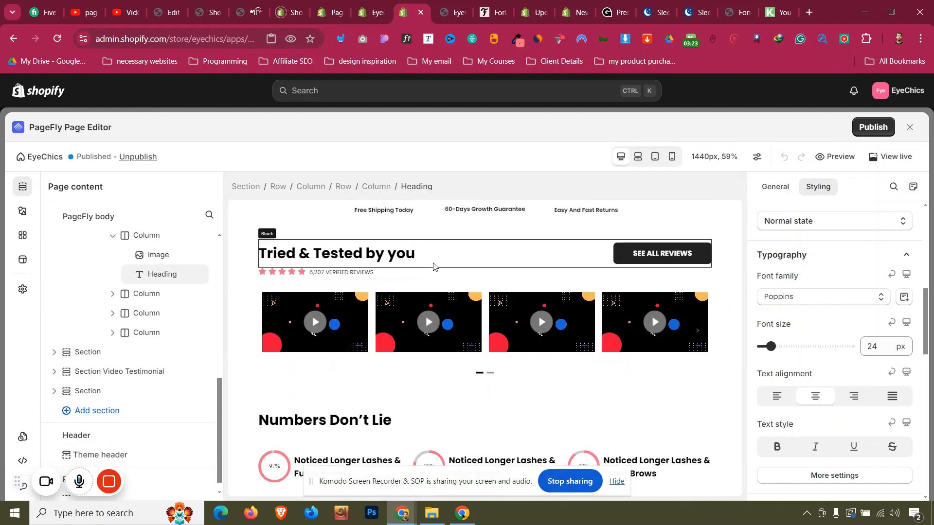
{"action": "scroll", "coordinate": [897, 290], "scroll_direction": "down", "scroll_amount": 5}
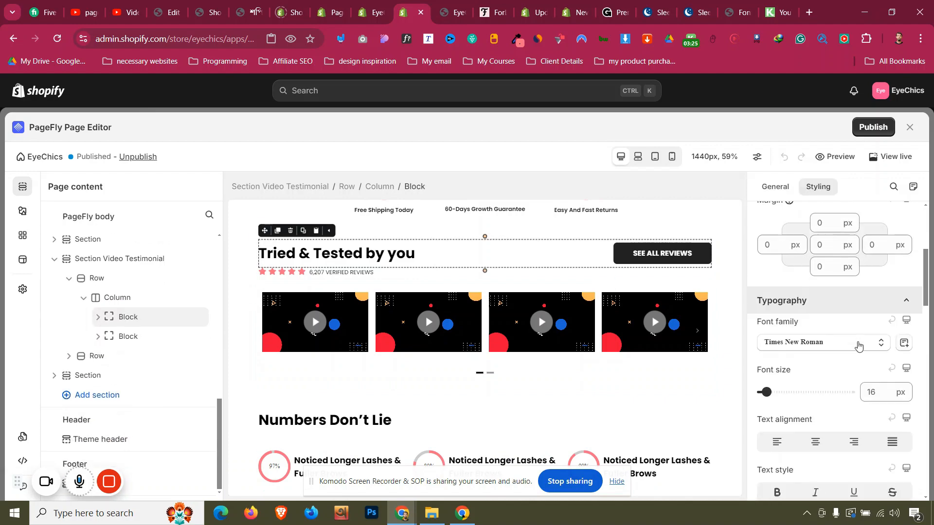
{"action": "left_click", "coordinate": [379, 253]}
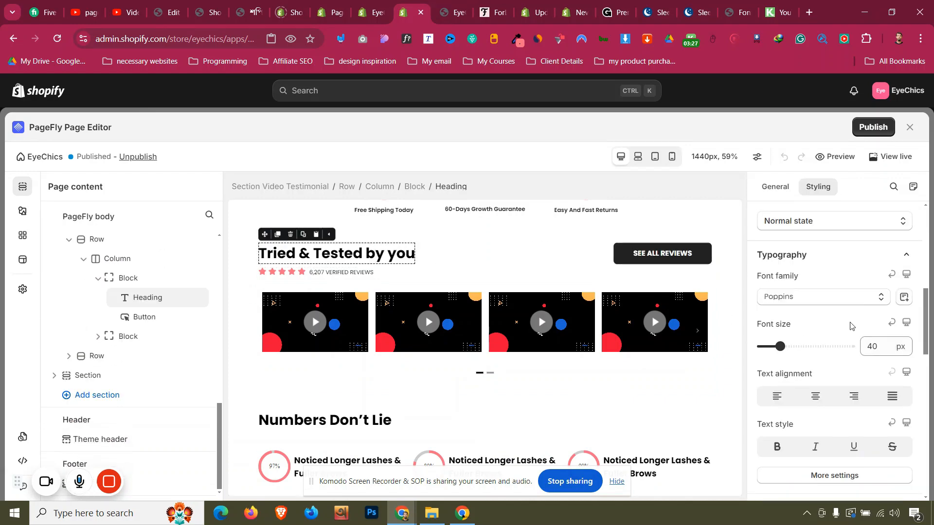
{"action": "scroll", "coordinate": [513, 311], "scroll_direction": "down", "scroll_amount": 1}
{"action": "scroll", "coordinate": [513, 318], "scroll_direction": "down", "scroll_amount": 8}
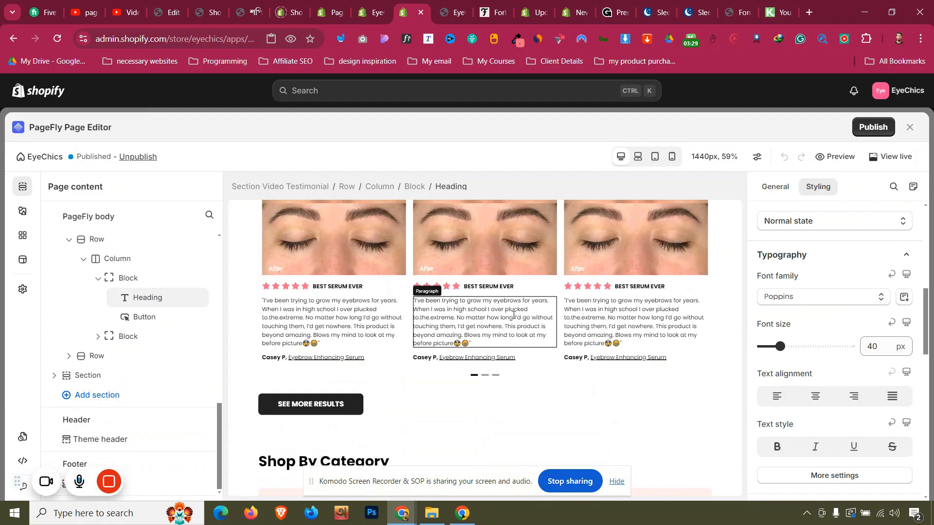
{"action": "scroll", "coordinate": [513, 315], "scroll_direction": "up", "scroll_amount": 15}
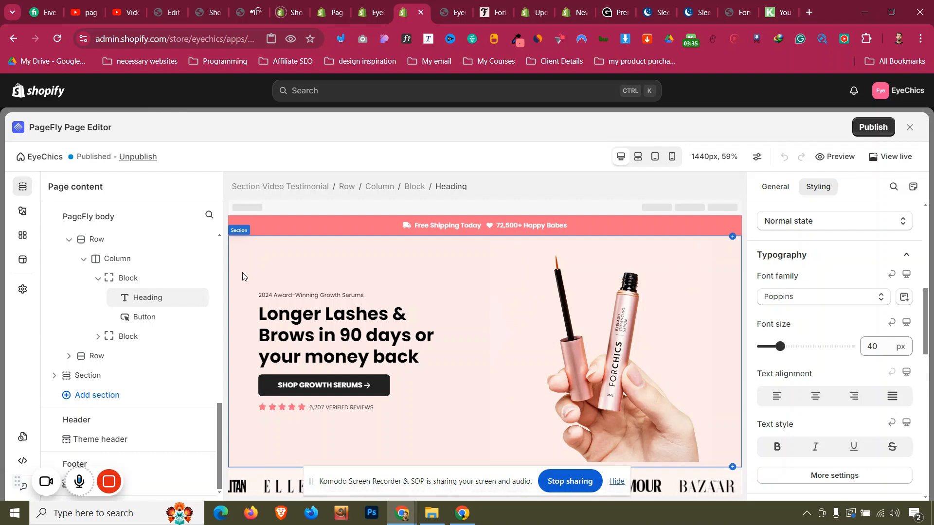
- From the Shopify Themes page, dismiss the app suggestions and open the Eyelash product page in the PageFly editor
{"action": "left_click", "coordinate": [378, 5]}
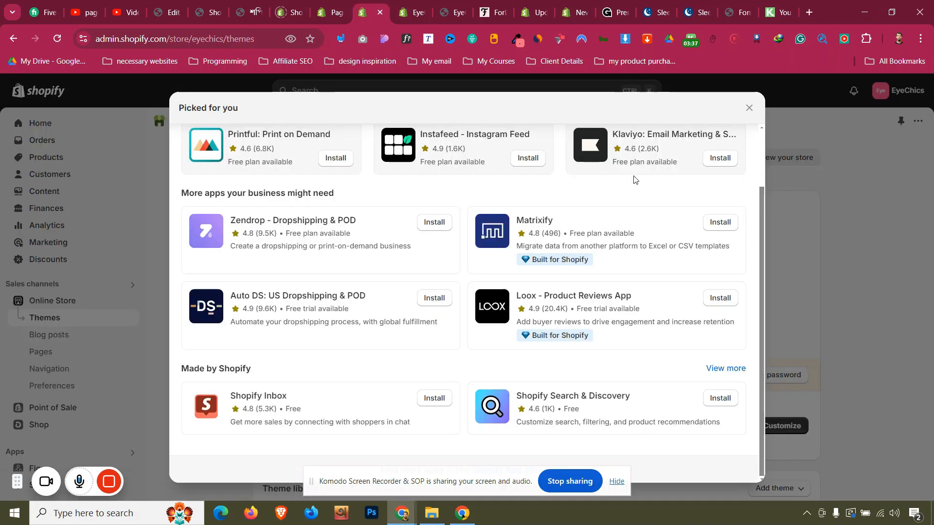
{"action": "left_click", "coordinate": [749, 114]}
{"action": "left_click_drag", "start_coordinate": [372, 4], "coordinate": [408, 5]}
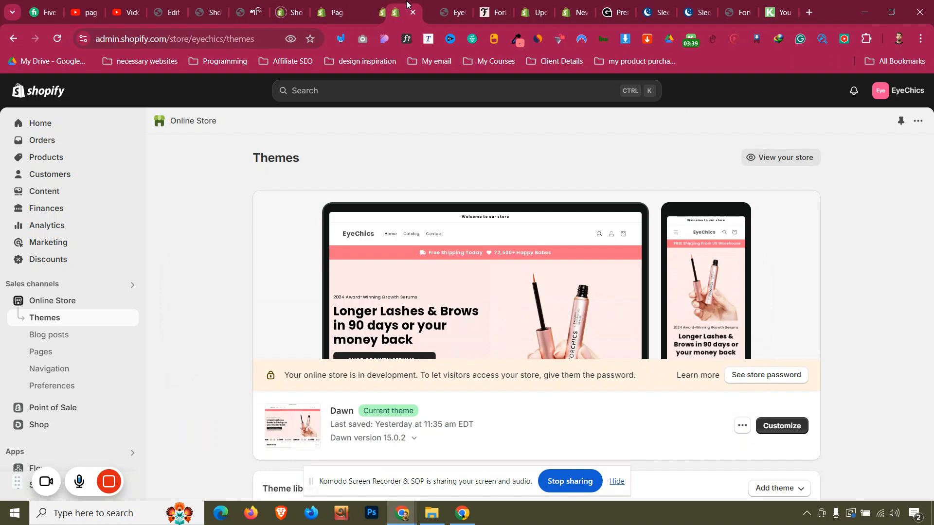
{"action": "scroll", "coordinate": [83, 442], "scroll_direction": "down", "scroll_amount": 2}
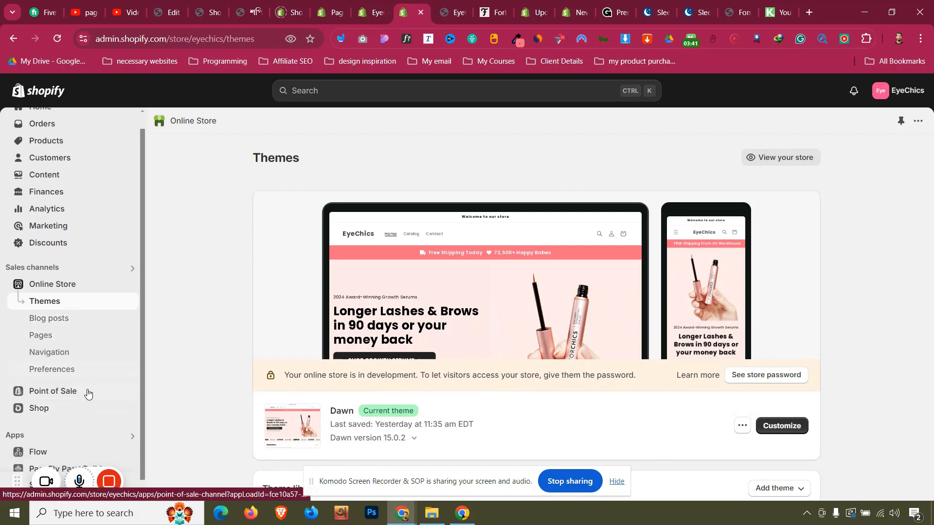
{"action": "left_click", "coordinate": [84, 453]}
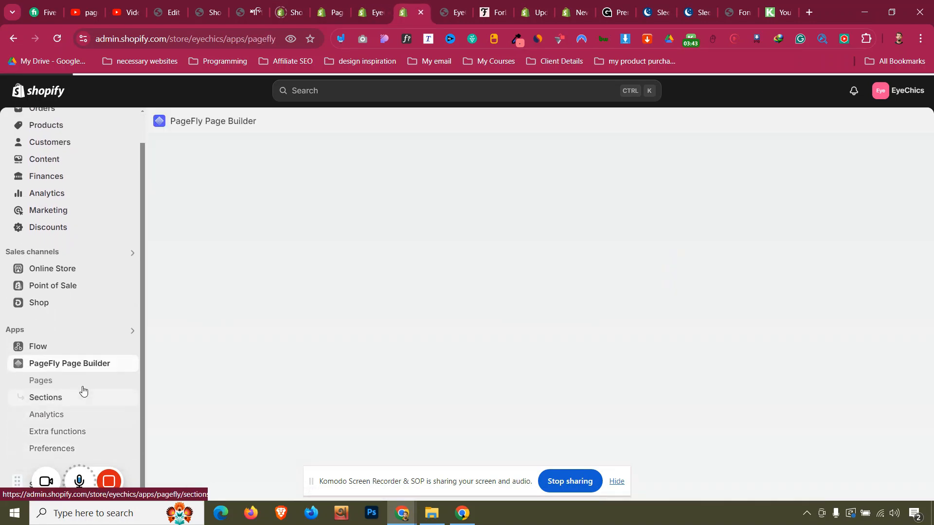
{"action": "left_click", "coordinate": [83, 384]}
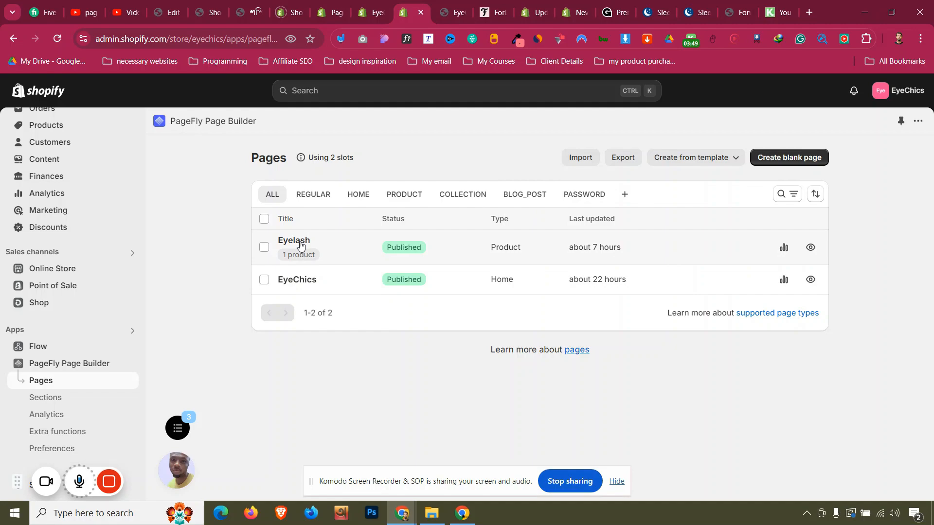
{"action": "left_click", "coordinate": [294, 240]}
- Place the Forchics tab beside the PageFly editor, review its As Seen On logo row and return to the Eyelash page
{"action": "left_click_drag", "start_coordinate": [492, 13], "coordinate": [457, 6]}
{"action": "scroll", "coordinate": [459, 162], "scroll_direction": "up", "scroll_amount": 20}
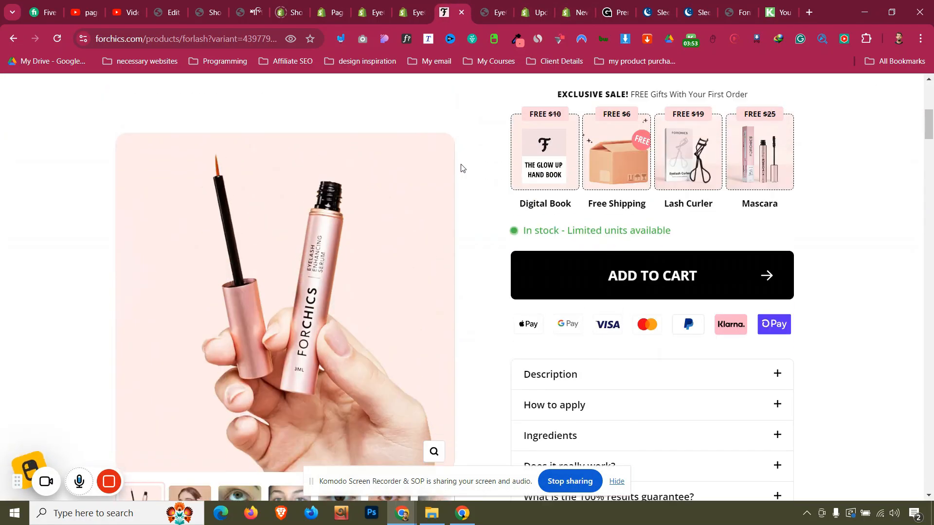
{"action": "scroll", "coordinate": [244, 281], "scroll_direction": "down", "scroll_amount": 6}
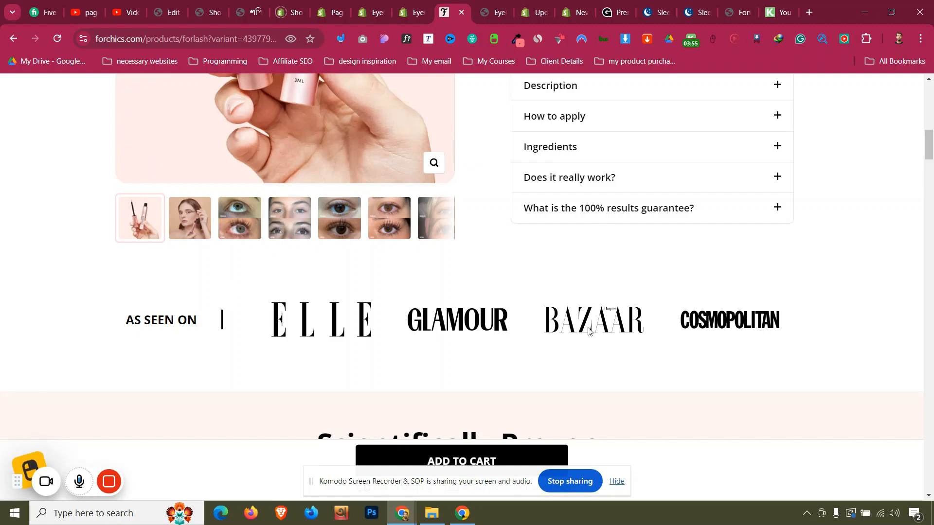
{"action": "left_click", "coordinate": [401, 4]}
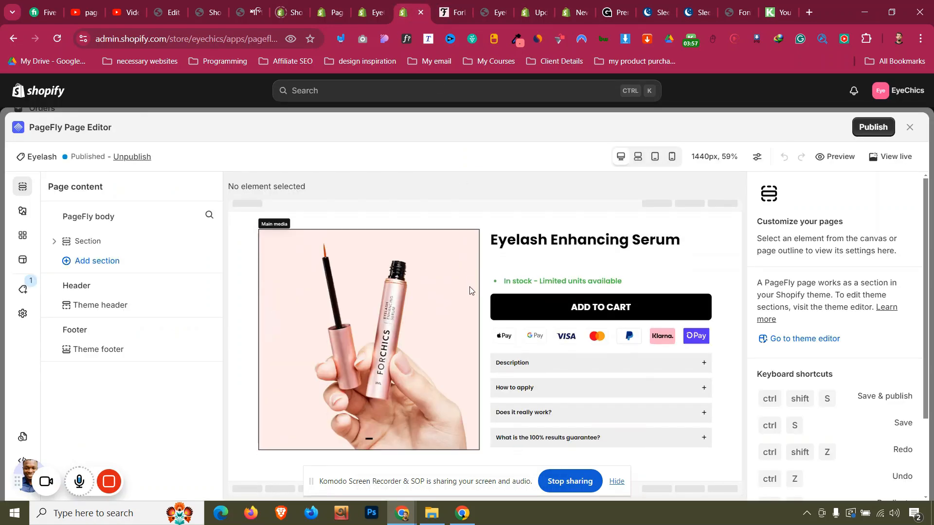
- Add a new section with a single-column 1/1 layout below the product section of the Eyelash page
{"action": "left_click", "coordinate": [22, 211]}
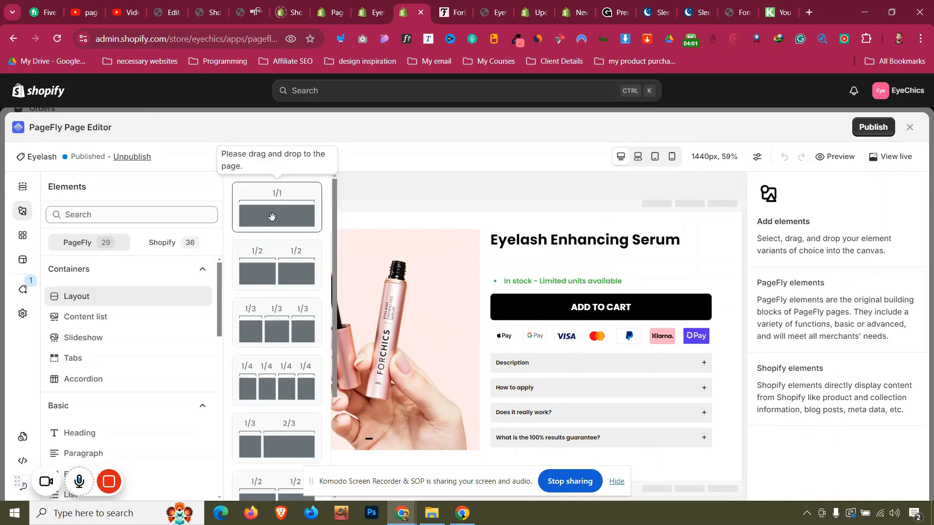
{"action": "left_click_drag", "start_coordinate": [272, 217], "coordinate": [256, 490]}
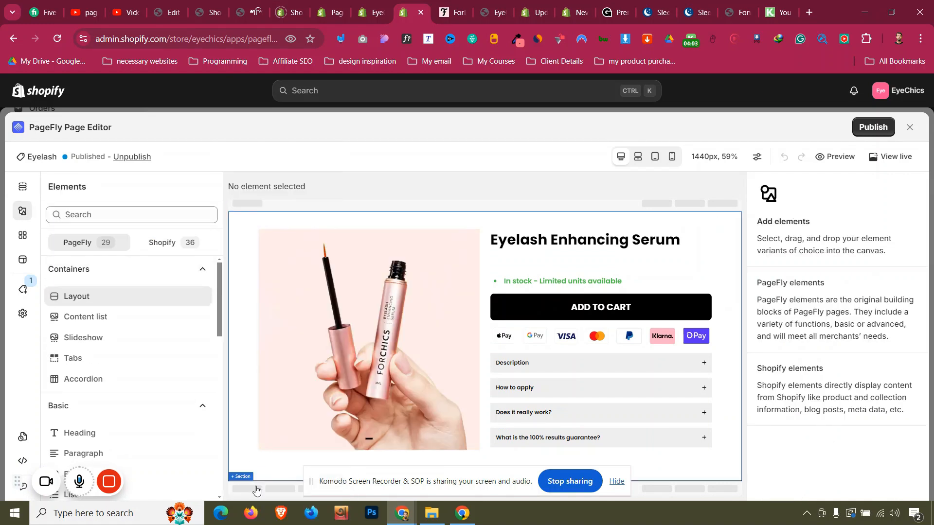
{"action": "left_click", "coordinate": [131, 300]}
{"action": "left_click_drag", "start_coordinate": [279, 208], "coordinate": [249, 483]}
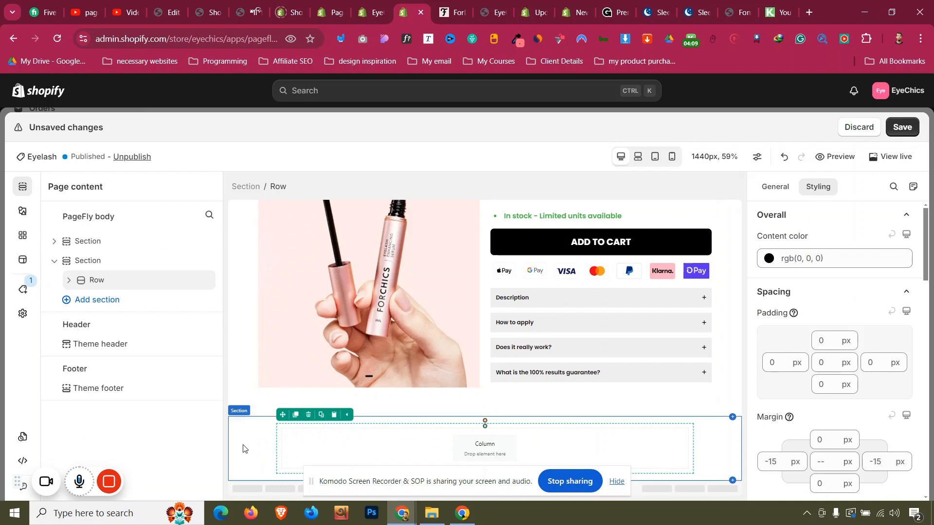
- Insert a Heading element into the empty column of the new section
{"action": "left_click", "coordinate": [30, 221]}
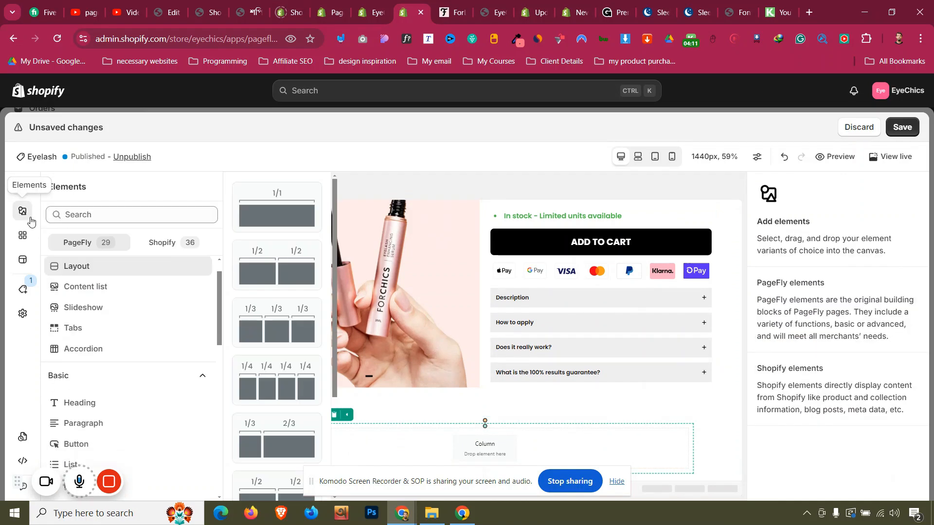
{"action": "left_click", "coordinate": [109, 402]}
{"action": "left_click_drag", "start_coordinate": [279, 202], "coordinate": [477, 444]}
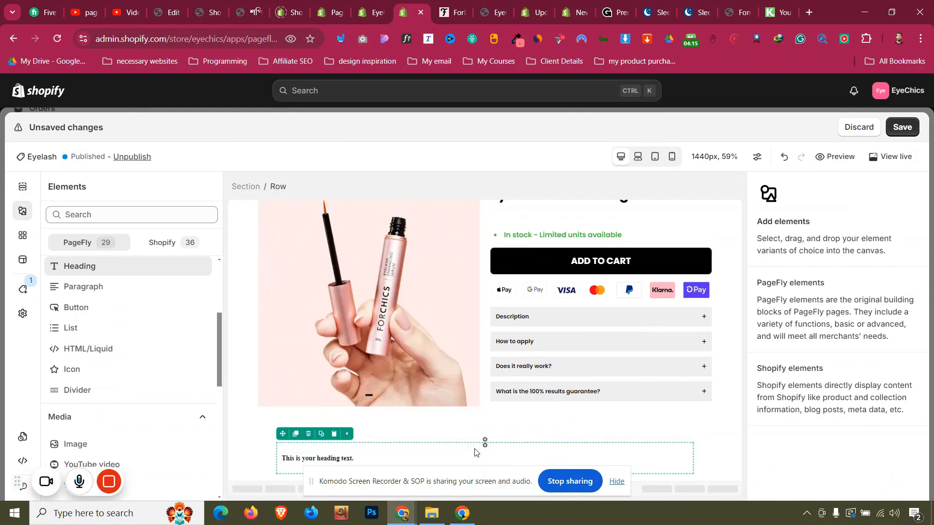
- Set the new heading's font family to Poppins and its margins to 0 px
{"action": "scroll", "coordinate": [823, 292], "scroll_direction": "down", "scroll_amount": 8}
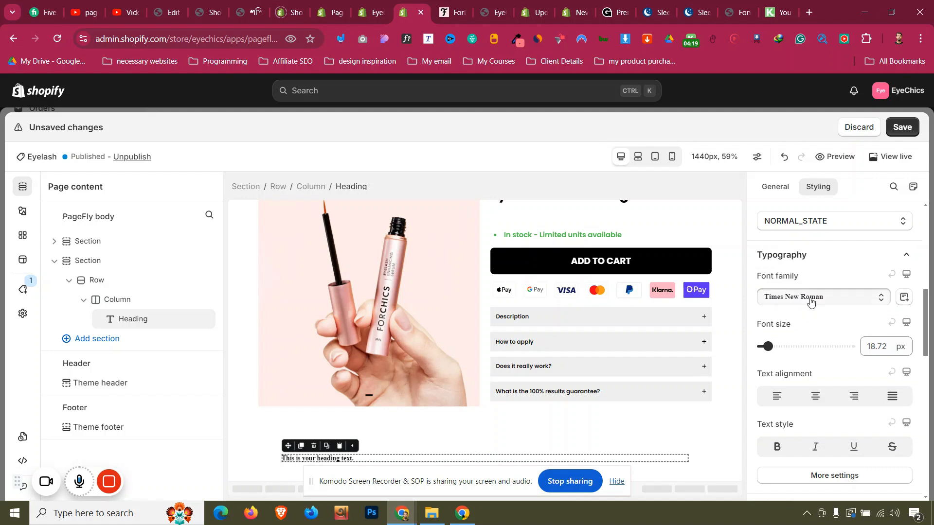
{"action": "left_click", "coordinate": [810, 302]}
{"action": "left_click", "coordinate": [802, 369]}
{"action": "scroll", "coordinate": [825, 354], "scroll_direction": "up", "scroll_amount": 4}
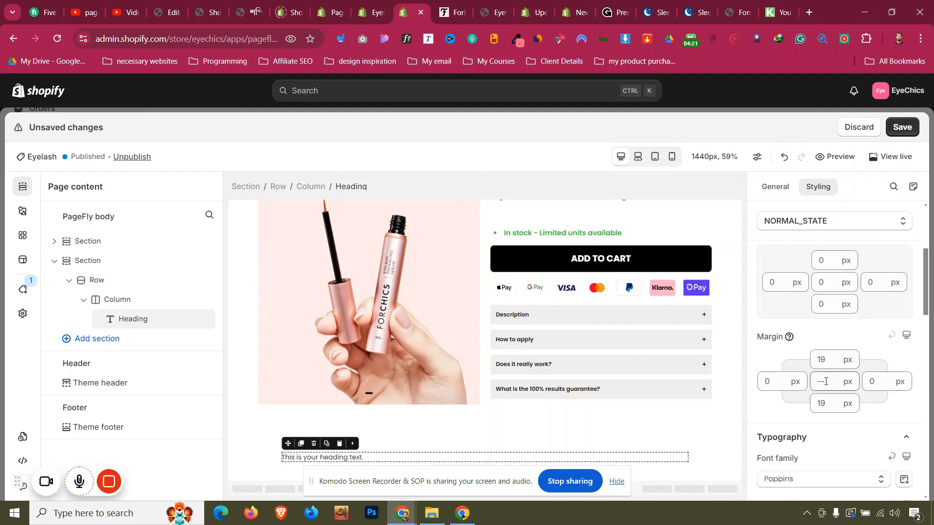
{"action": "scroll", "coordinate": [847, 394], "scroll_direction": "down", "scroll_amount": 3}
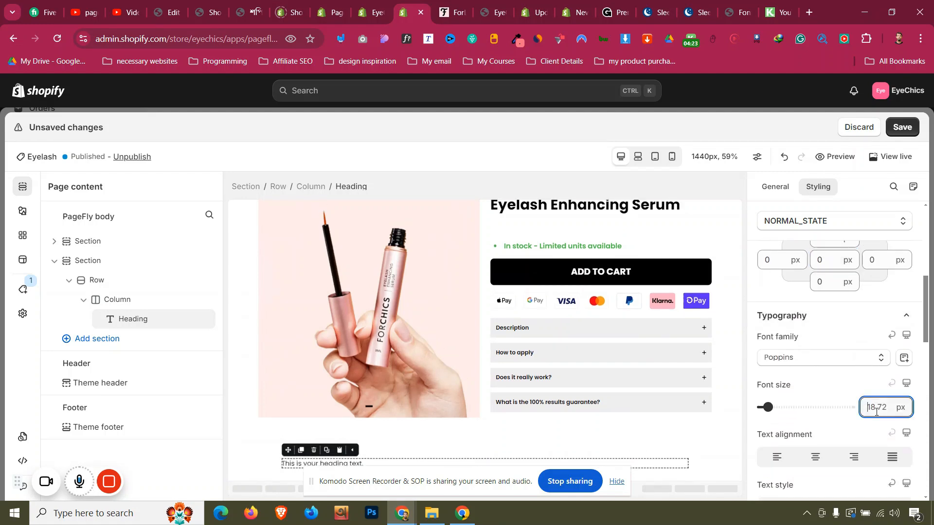
- Copy the As Seen On label text from the Forchics page and return to the Eyelash page in the PageFly editor
{"action": "key", "text": "ctrl+Tab"}
{"action": "scroll", "coordinate": [221, 298], "scroll_direction": "down", "scroll_amount": 1}
{"action": "triple_click", "coordinate": [194, 266]}
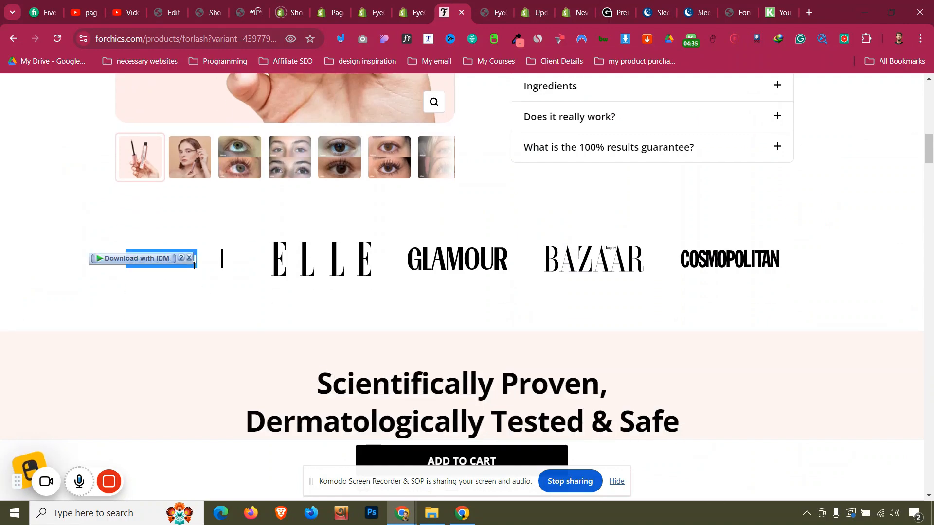
{"action": "left_click", "coordinate": [421, 6]}
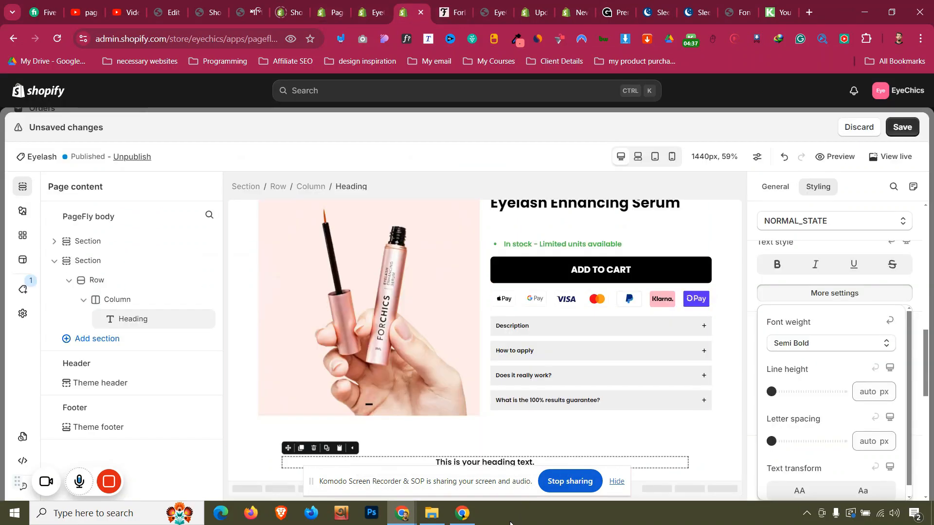
- Set the new heading's text to AS SEEN ON and check the logo row on the Forchics page
{"action": "left_click", "coordinate": [773, 188]}
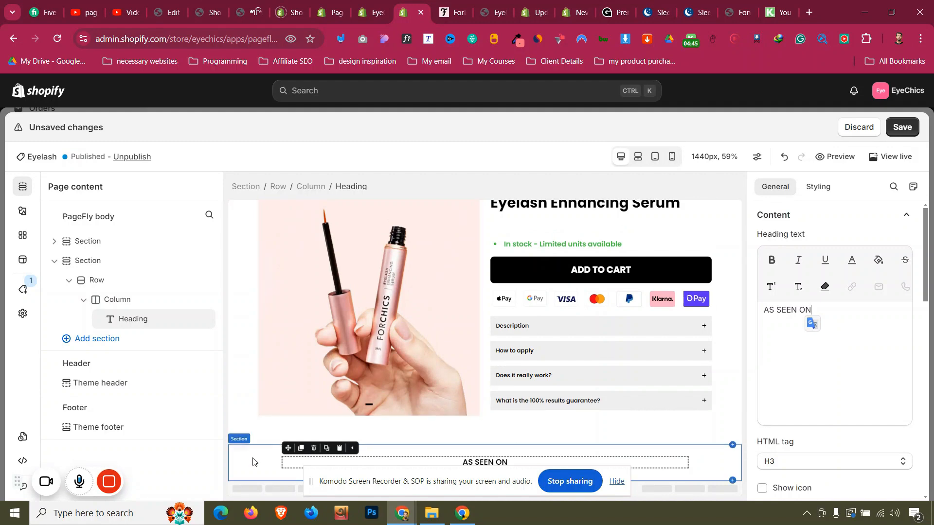
{"action": "left_click", "coordinate": [320, 457]}
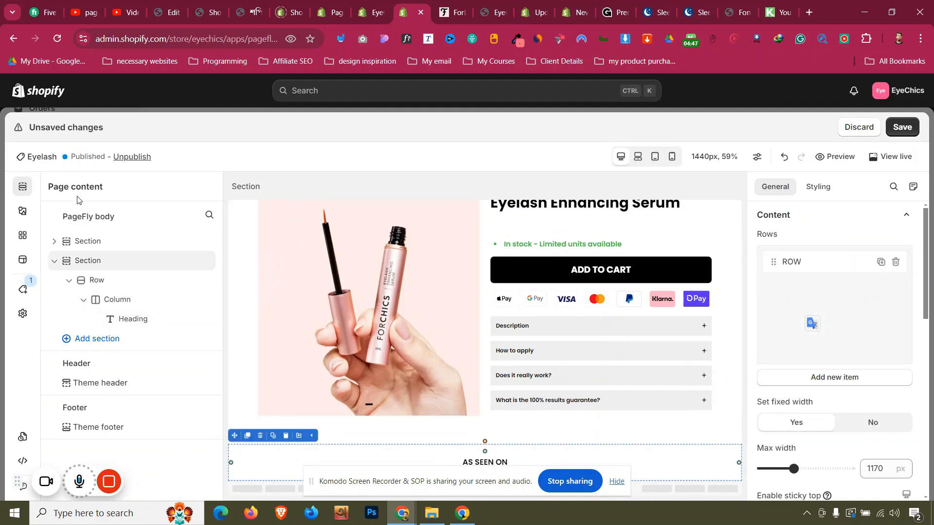
{"action": "left_click", "coordinate": [468, 5]}
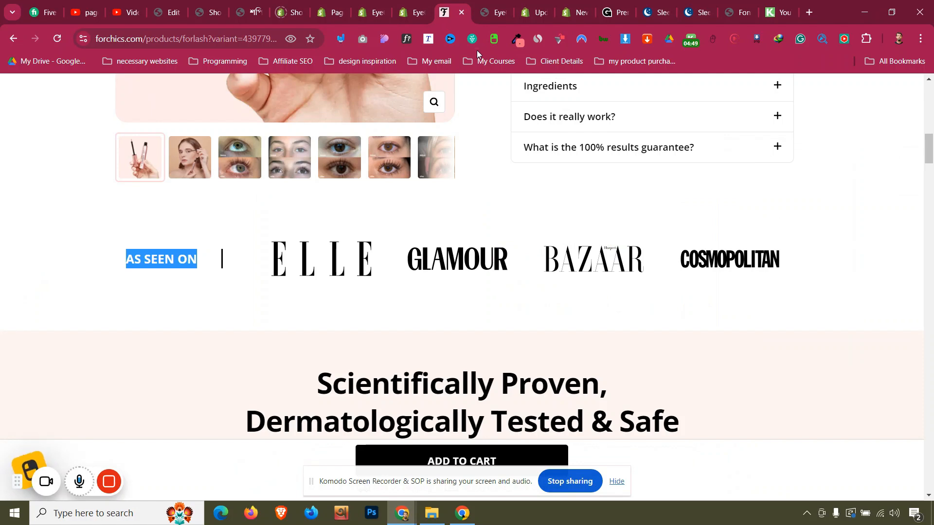
{"action": "left_click", "coordinate": [414, 12]}
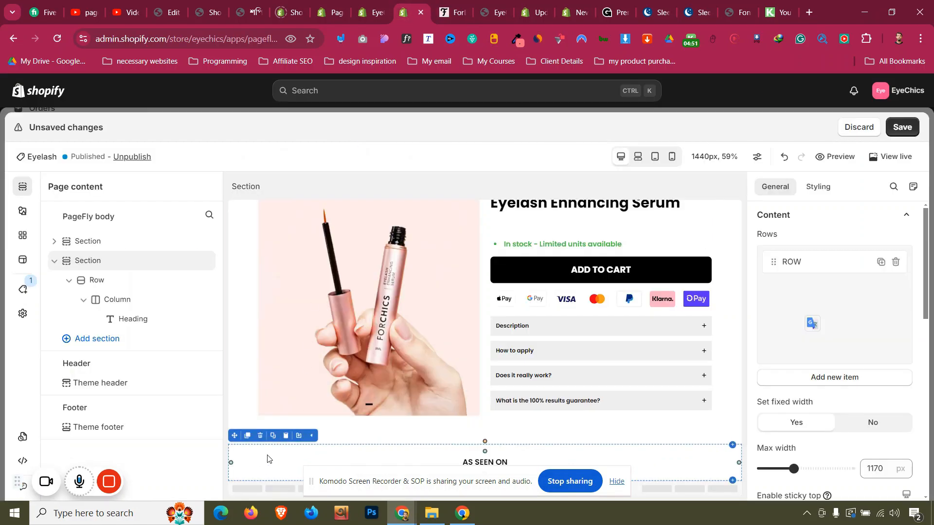
- Try to place a four-column 1/4 layout in the As Seen On section
{"action": "left_click", "coordinate": [22, 210]}
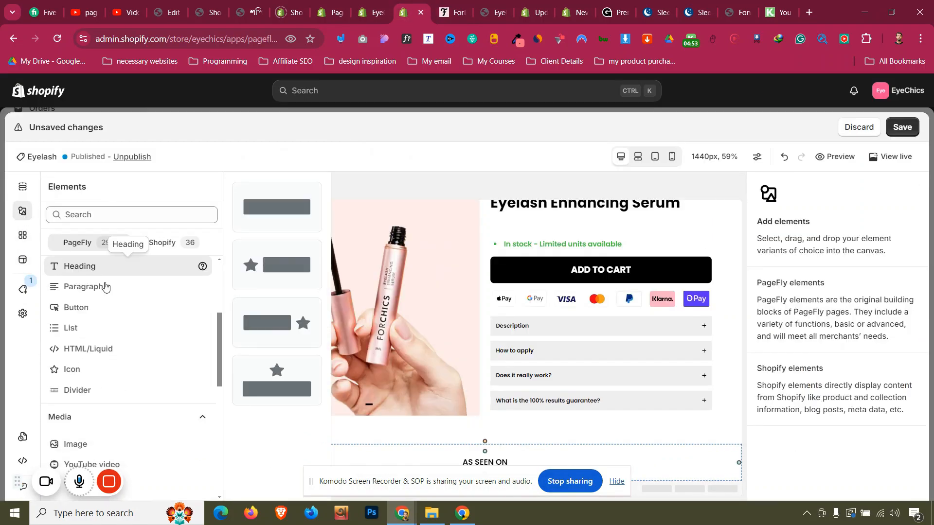
{"action": "left_click", "coordinate": [126, 294]}
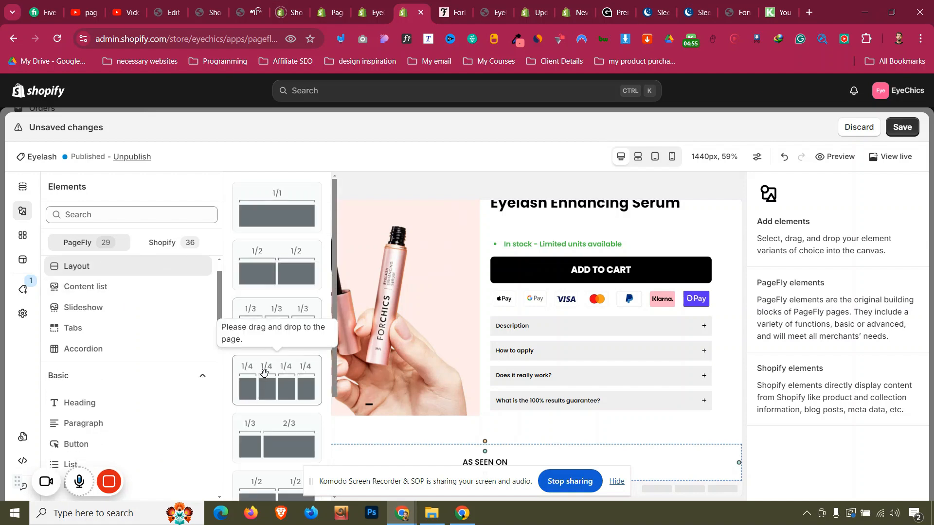
{"action": "left_click_drag", "start_coordinate": [276, 374], "coordinate": [438, 467]}
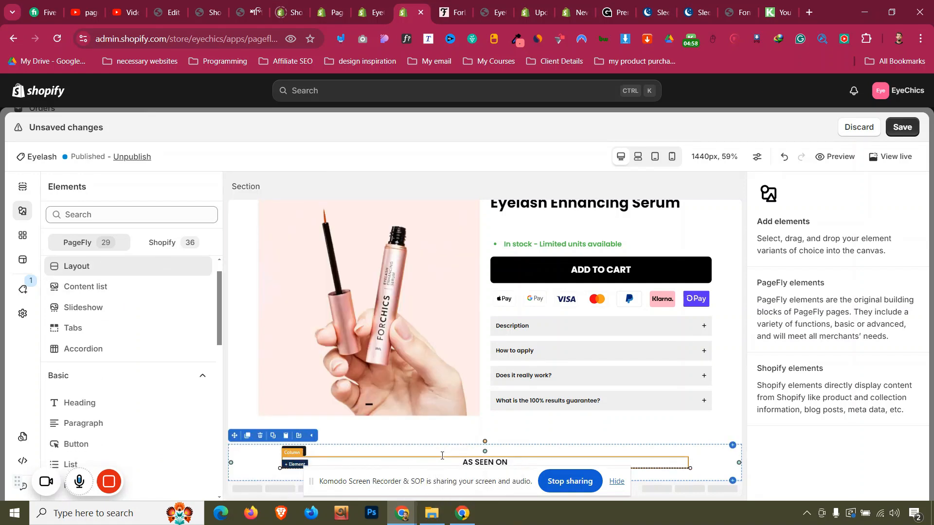
- Insert a row of four 1/4 columns in the As Seen On section and move the AS SEEN ON heading above it
{"action": "left_click", "coordinate": [243, 466]}
{"action": "left_click", "coordinate": [23, 214]}
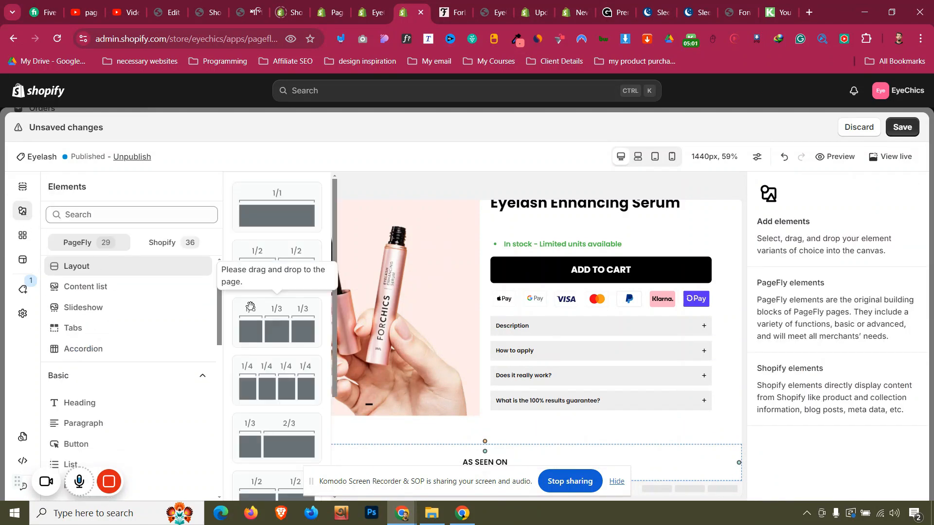
{"action": "left_click_drag", "start_coordinate": [277, 381], "coordinate": [488, 464]}
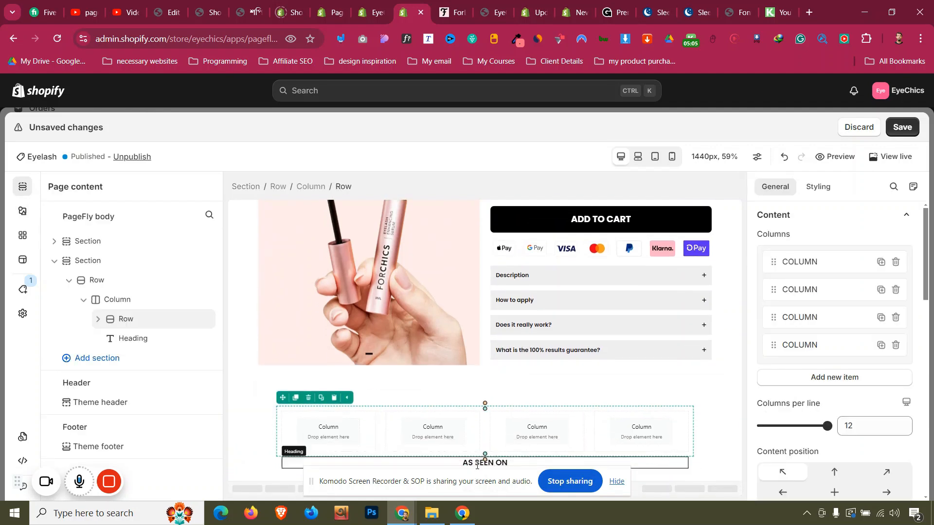
{"action": "left_click", "coordinate": [481, 463]}
{"action": "left_click_drag", "start_coordinate": [290, 449], "coordinate": [478, 413]}
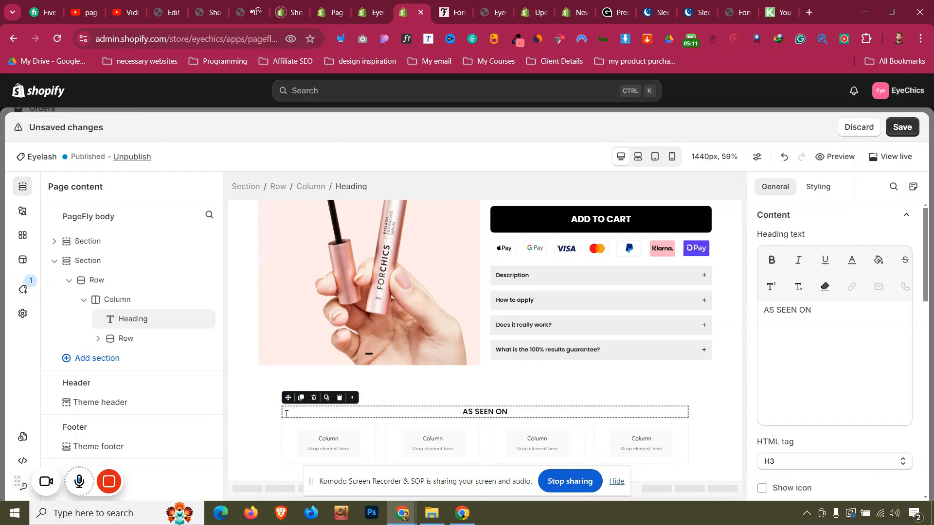
- Insert an Image element into the first of the four columns below the AS SEEN ON heading
{"action": "left_click", "coordinate": [270, 420]}
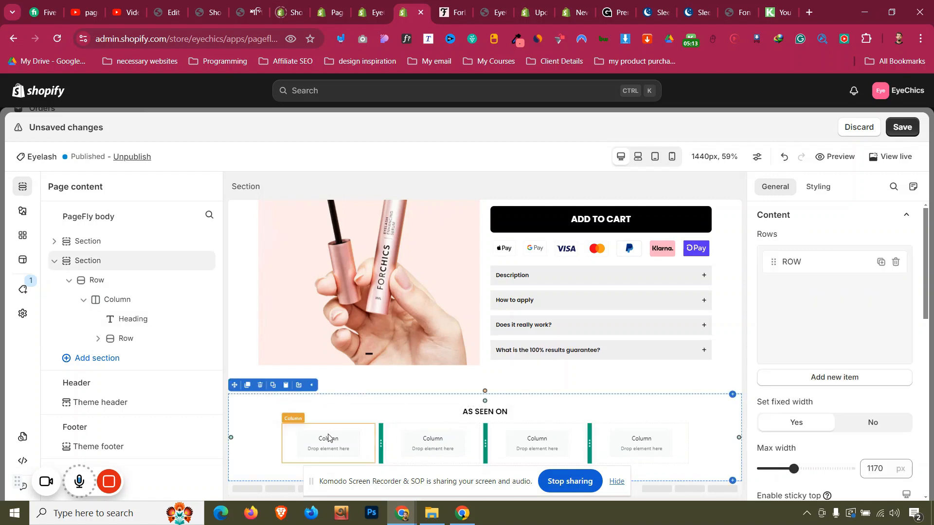
{"action": "left_click", "coordinate": [22, 214]}
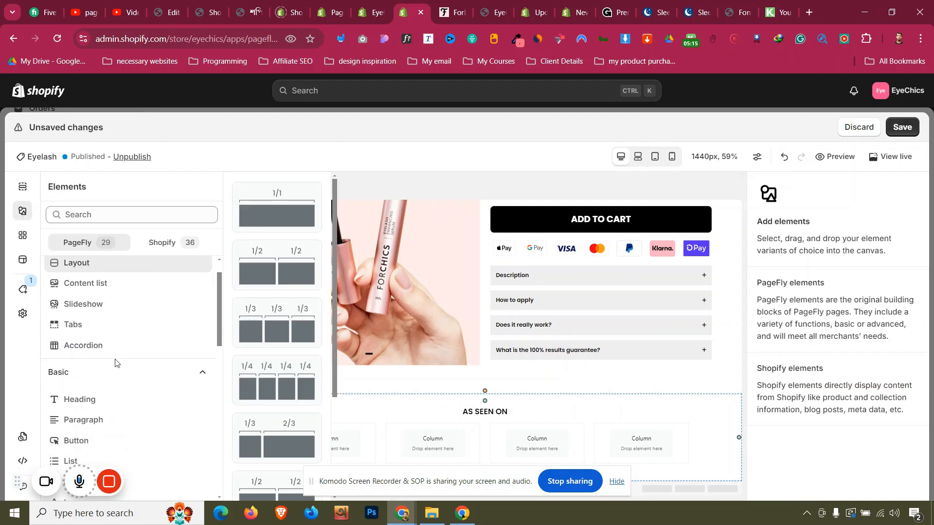
{"action": "scroll", "coordinate": [117, 359], "scroll_direction": "down", "scroll_amount": 5}
{"action": "mouse_move", "coordinate": [115, 287]}
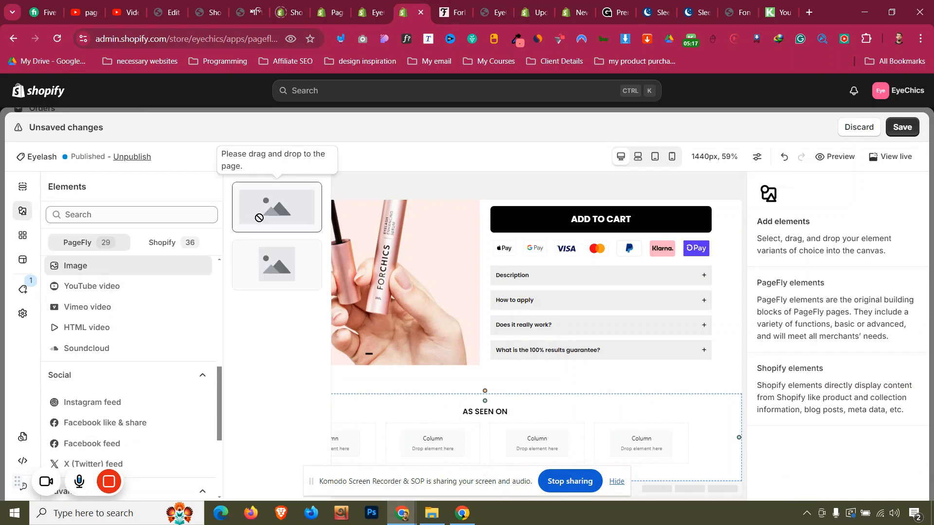
{"action": "left_click_drag", "start_coordinate": [261, 215], "coordinate": [319, 447]}
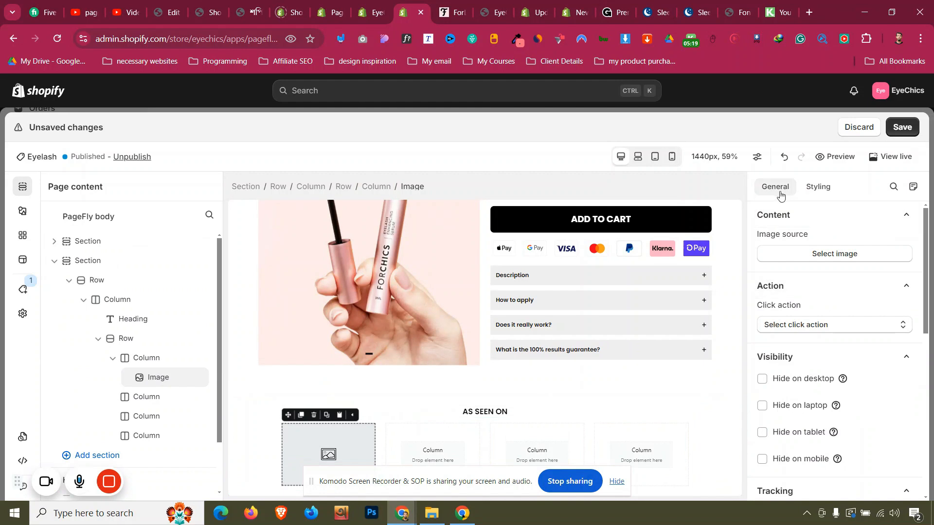
- Set the first column's image source to the ELLE logo, download_4
{"action": "left_click", "coordinate": [829, 256]}
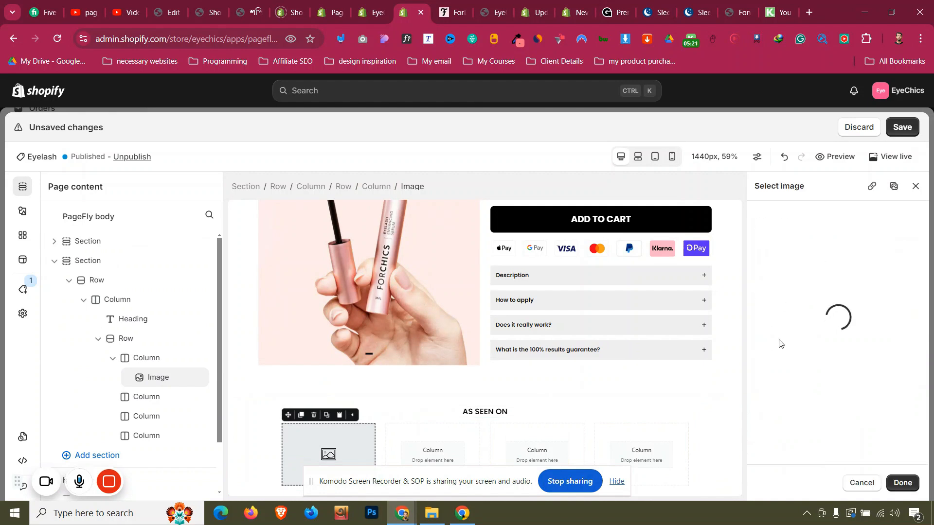
{"action": "scroll", "coordinate": [802, 335], "scroll_direction": "down", "scroll_amount": 3}
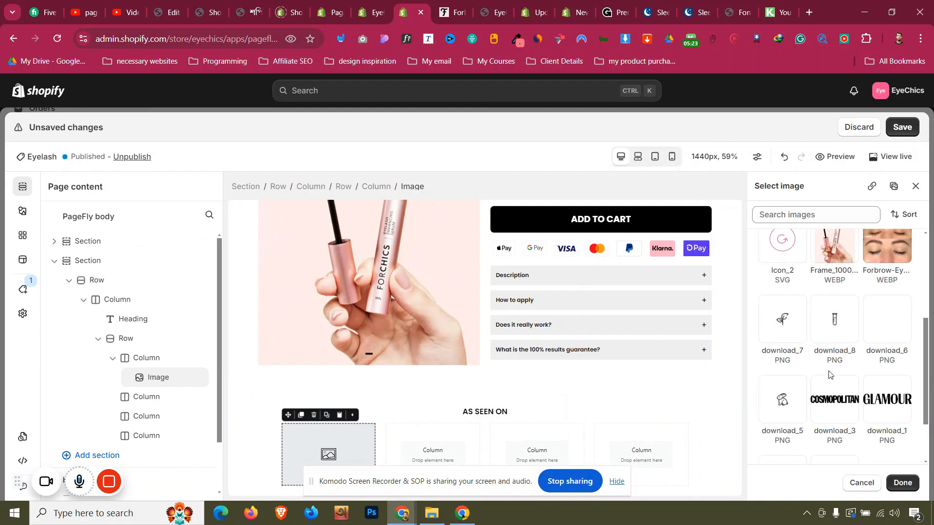
{"action": "scroll", "coordinate": [830, 375], "scroll_direction": "down", "scroll_amount": 2}
{"action": "left_click", "coordinate": [835, 413]}
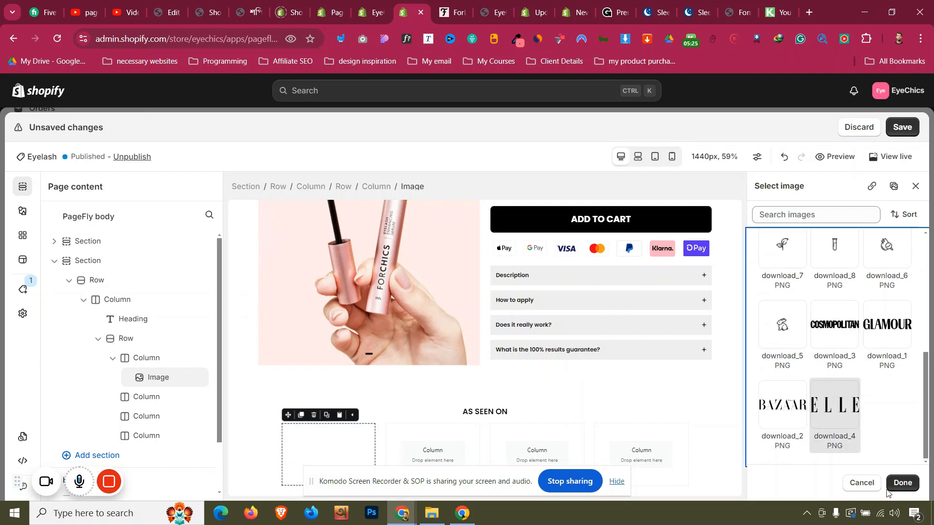
{"action": "left_click", "coordinate": [902, 483]}
- Duplicate the ELLE image into the second column and change its source to the BAZAAR logo, download_2
{"action": "left_click", "coordinate": [301, 414]}
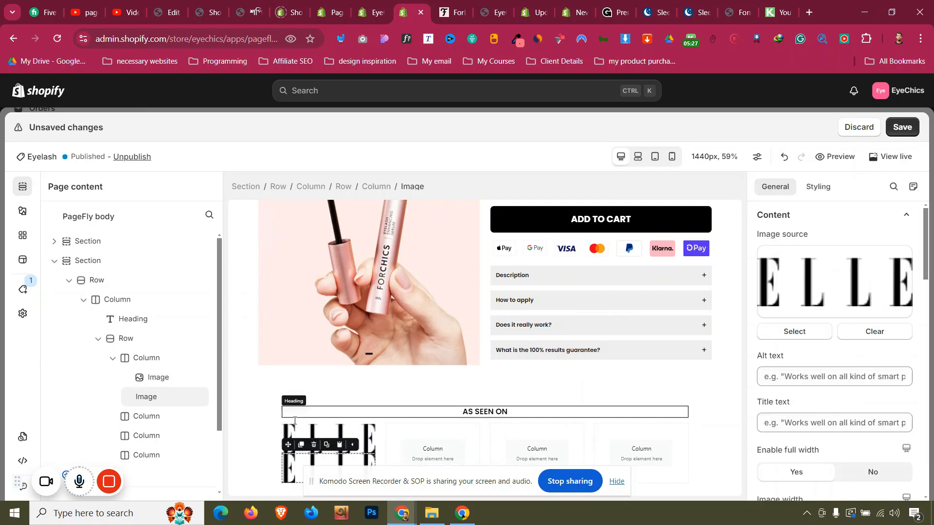
{"action": "left_click_drag", "start_coordinate": [291, 446], "coordinate": [433, 444]}
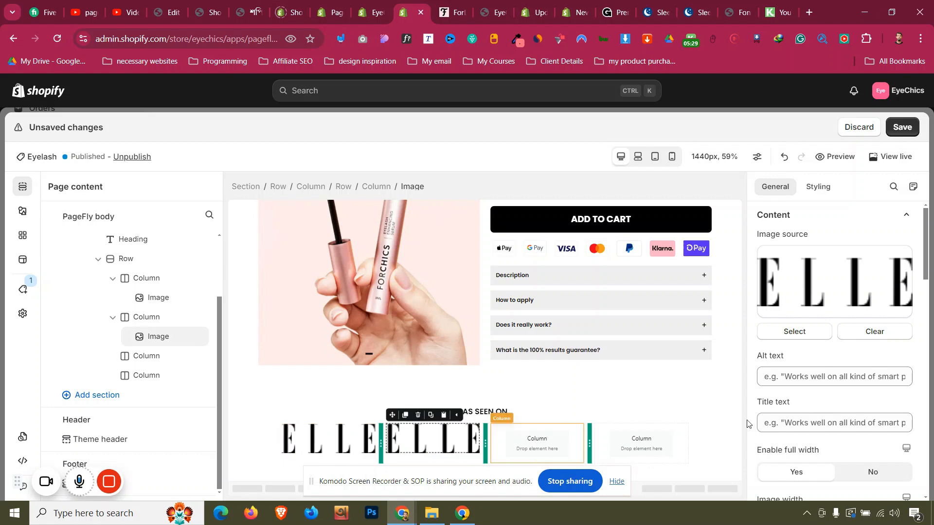
{"action": "left_click", "coordinate": [812, 333]}
{"action": "scroll", "coordinate": [827, 375], "scroll_direction": "down", "scroll_amount": 5}
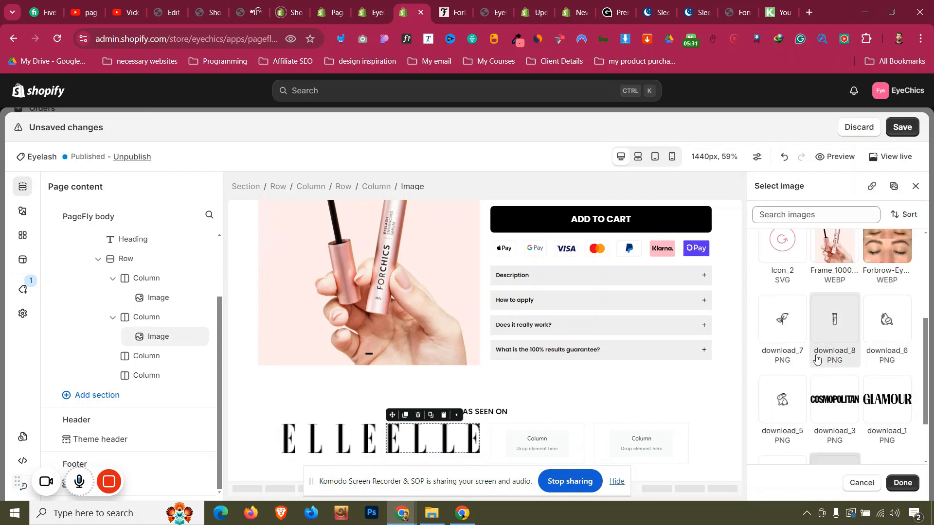
{"action": "left_click", "coordinate": [788, 416]}
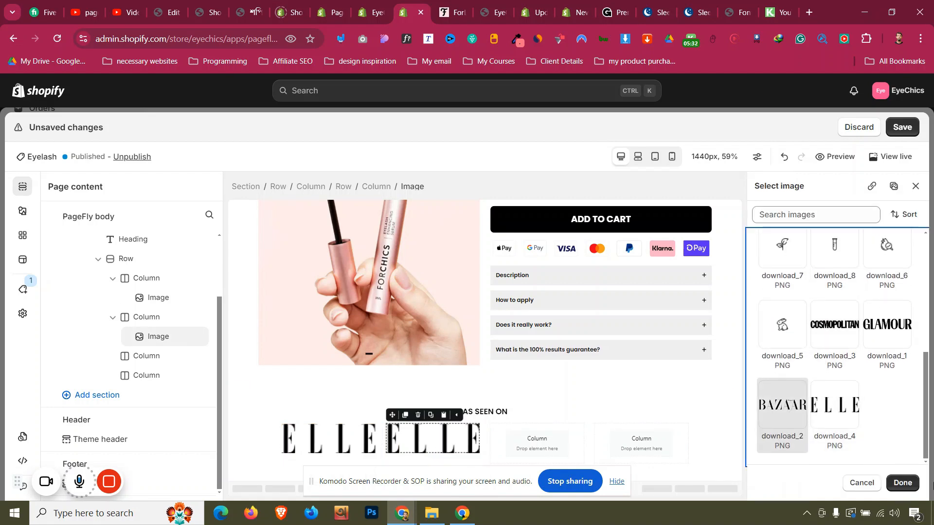
{"action": "left_click", "coordinate": [912, 483]}
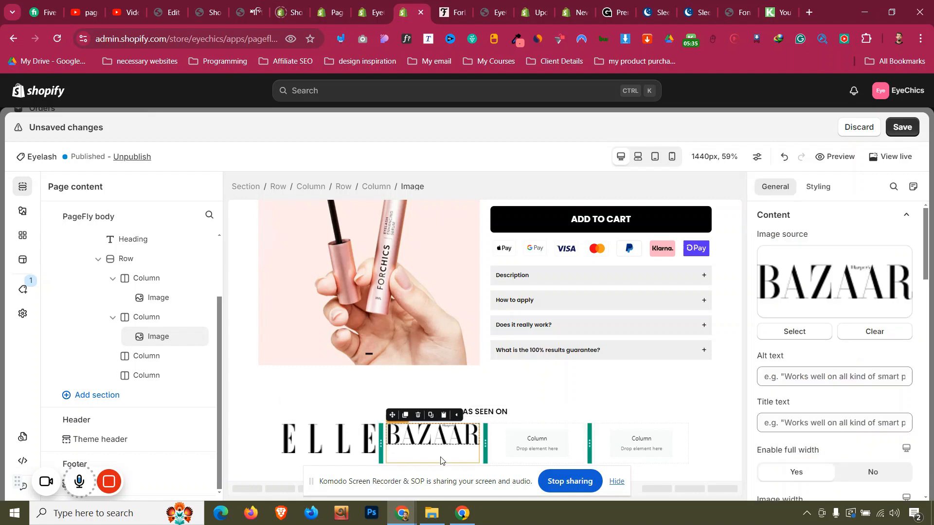
- Set the four-column logo row's content position to centered
{"action": "left_click", "coordinate": [335, 467]}
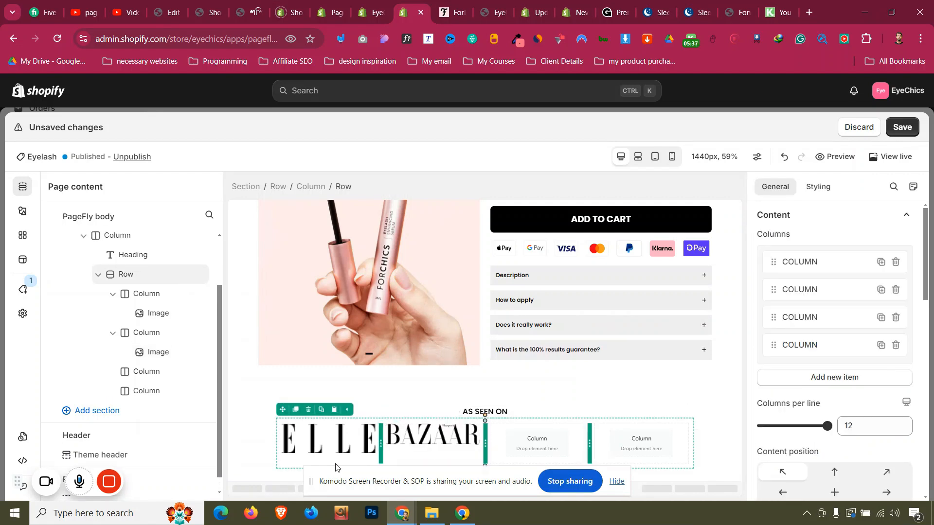
{"action": "scroll", "coordinate": [875, 367], "scroll_direction": "down", "scroll_amount": 3}
{"action": "left_click", "coordinate": [836, 371]}
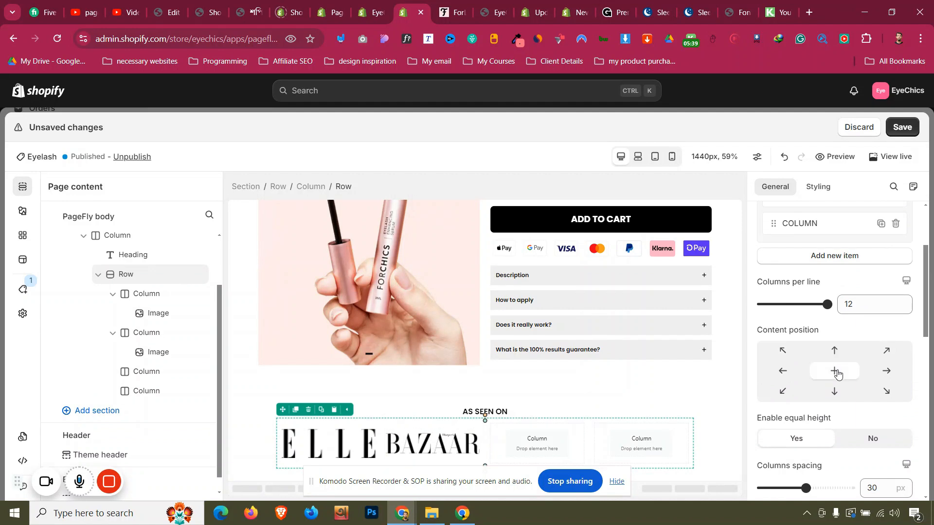
- Try to change the first column's image to the COSMOPOLITAN logo, download_3
{"action": "left_click", "coordinate": [329, 444]}
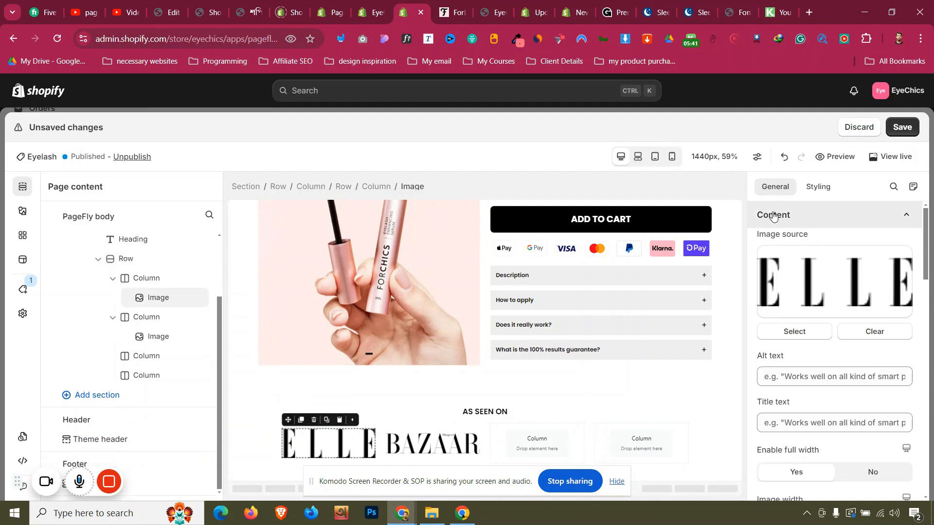
{"action": "left_click", "coordinate": [817, 333]}
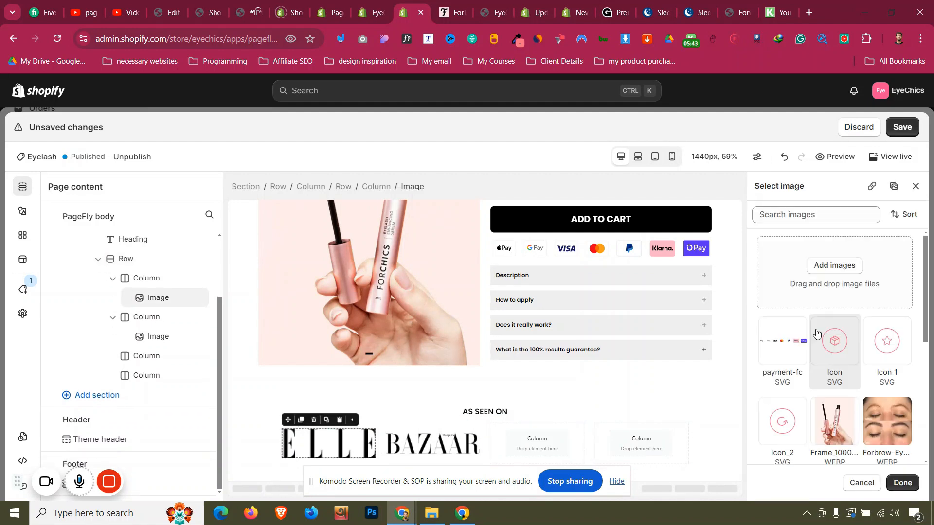
{"action": "scroll", "coordinate": [820, 327], "scroll_direction": "down", "scroll_amount": 4}
{"action": "left_click", "coordinate": [821, 325]}
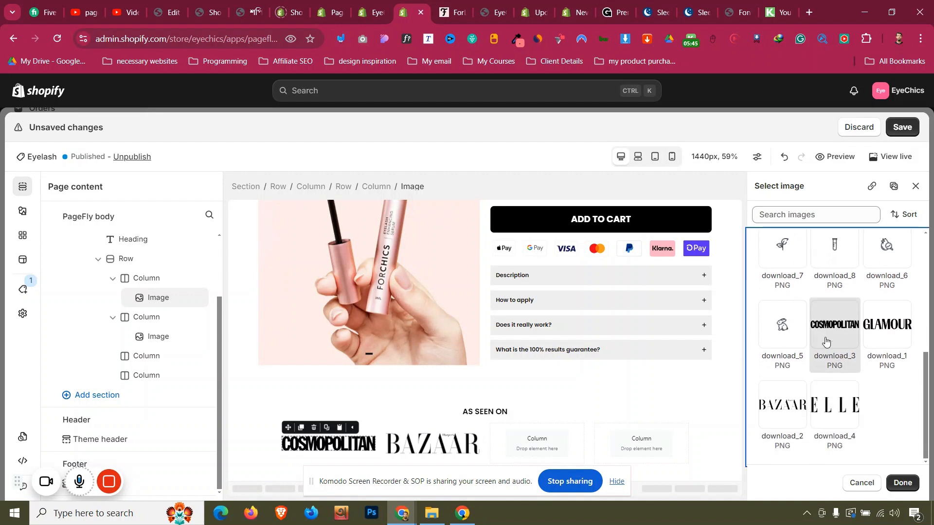
- Duplicate the first column's image and move the copy into the third column
{"action": "left_click", "coordinate": [301, 428]}
{"action": "left_click_drag", "start_coordinate": [288, 445], "coordinate": [575, 450]}
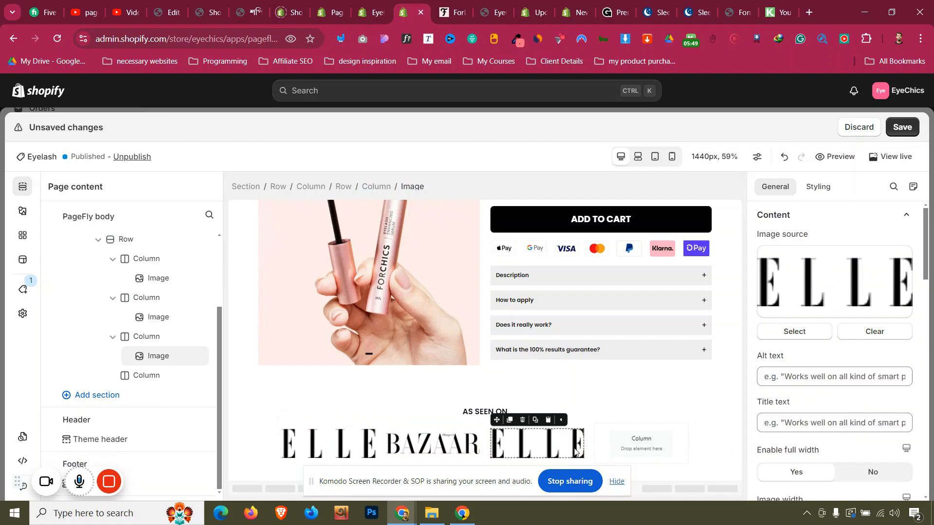
- Change the first column's image source to the COSMOPOLITAN logo, download_3
{"action": "left_click", "coordinate": [341, 444]}
{"action": "left_click", "coordinate": [794, 332]}
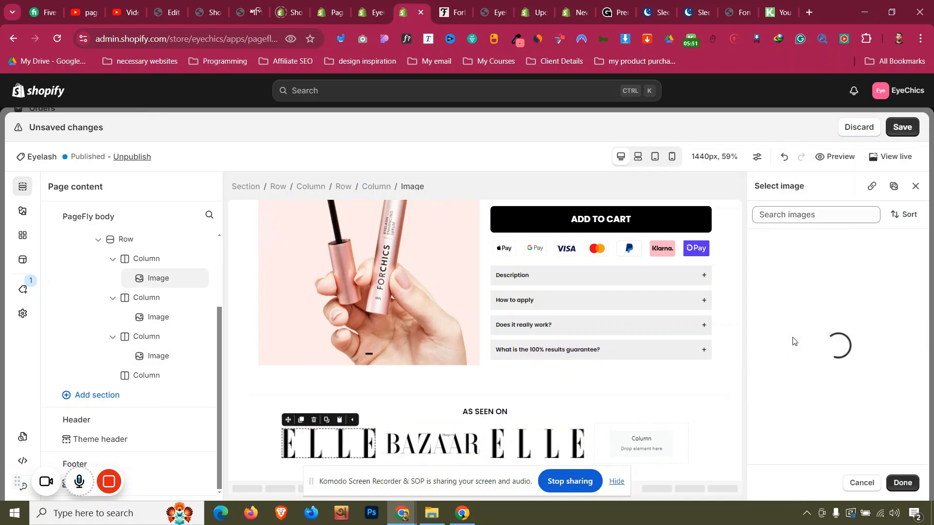
{"action": "scroll", "coordinate": [798, 336], "scroll_direction": "down", "scroll_amount": 5}
{"action": "left_click", "coordinate": [836, 330]}
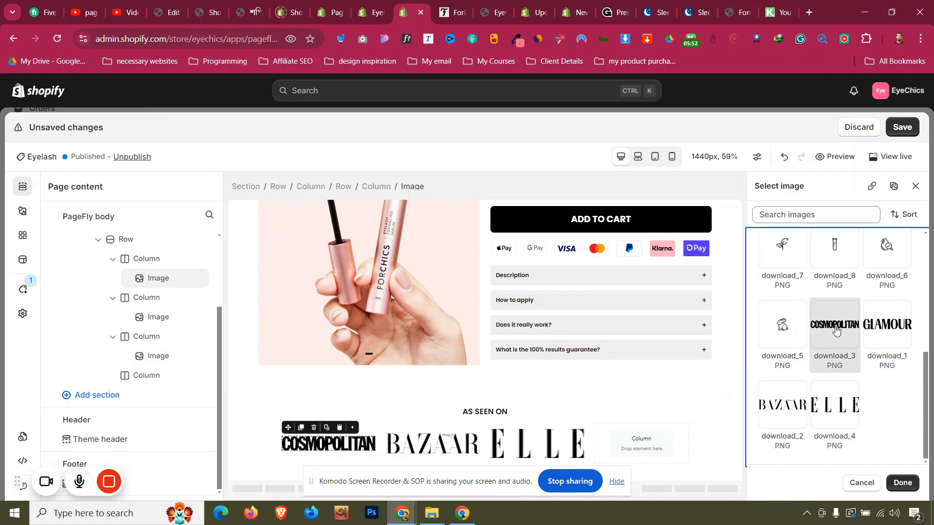
{"action": "left_click", "coordinate": [898, 488]}
- Change the third column's image source to the GLAMOUR logo, download_1
{"action": "left_click", "coordinate": [562, 455]}
{"action": "left_click", "coordinate": [794, 333]}
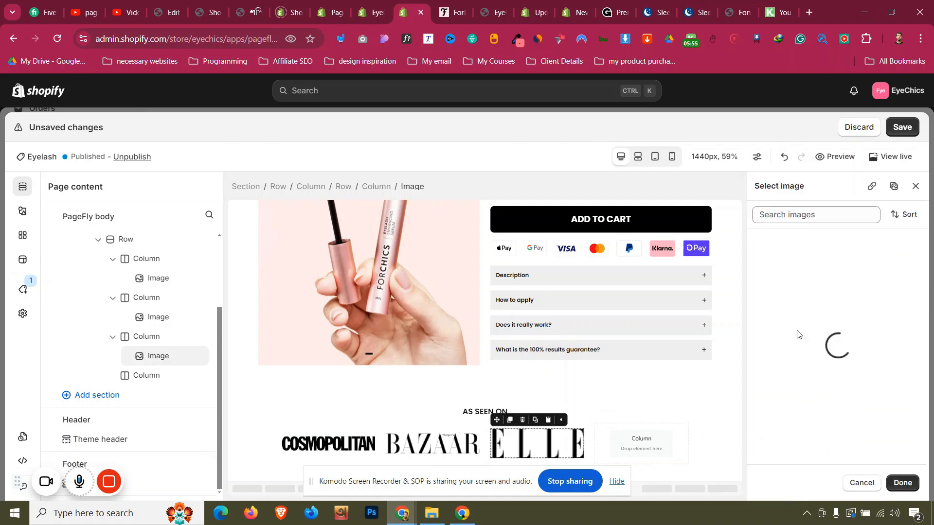
{"action": "scroll", "coordinate": [880, 372], "scroll_direction": "down", "scroll_amount": 5}
{"action": "left_click", "coordinate": [885, 350]}
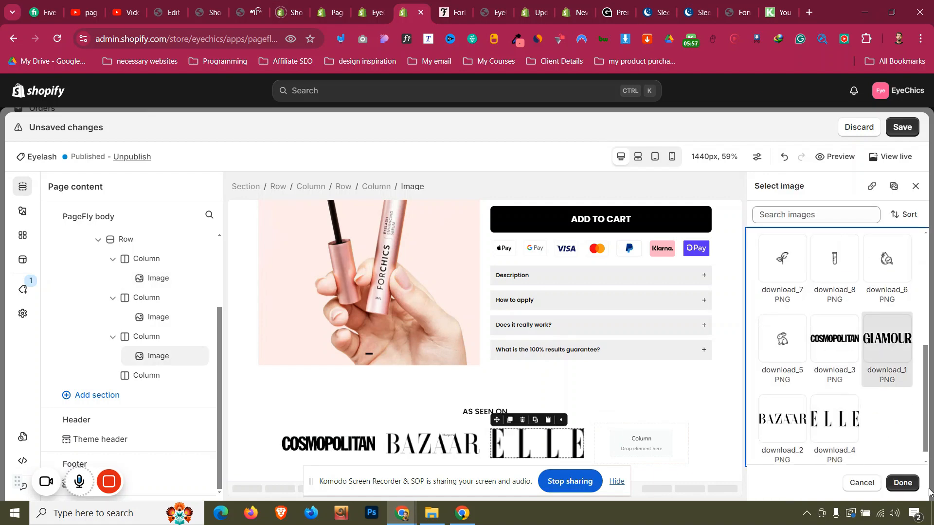
{"action": "left_click", "coordinate": [910, 491]}
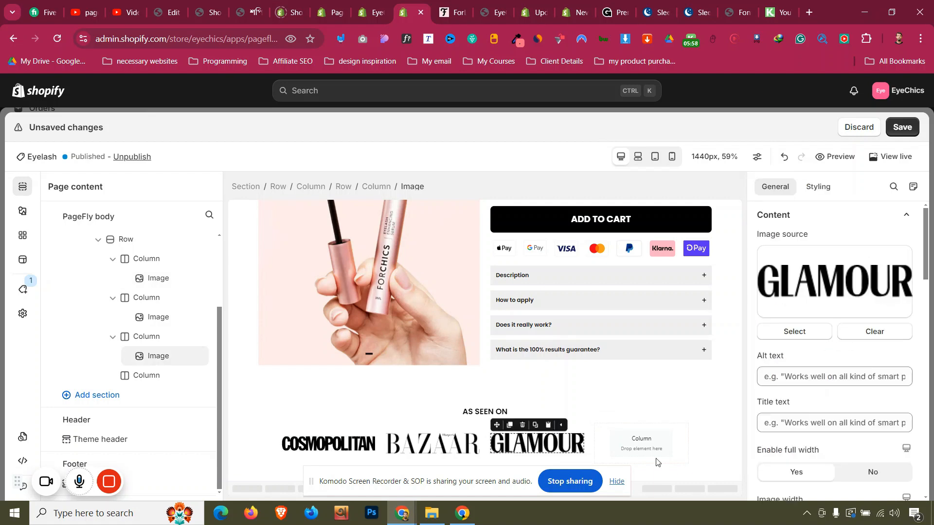
- Duplicate the COSMOPOLITAN image from the first column and move the copy into the fourth column
{"action": "left_click", "coordinate": [354, 451]}
{"action": "left_click", "coordinate": [302, 427]}
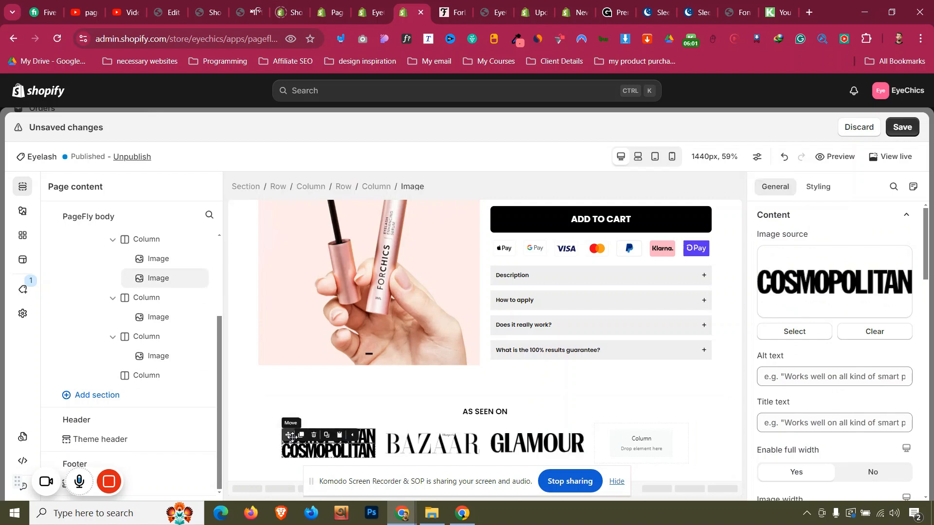
{"action": "left_click_drag", "start_coordinate": [288, 435], "coordinate": [644, 444]}
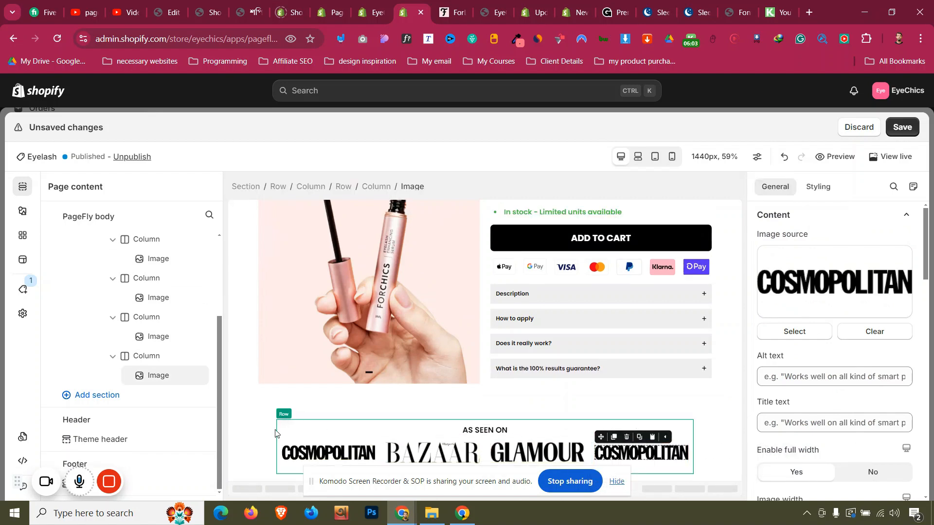
- Compare the As Seen On logo row with the one on the Forchics reference page, ending back in the page editor
{"action": "left_click", "coordinate": [259, 437]}
{"action": "left_click", "coordinate": [445, 10]}
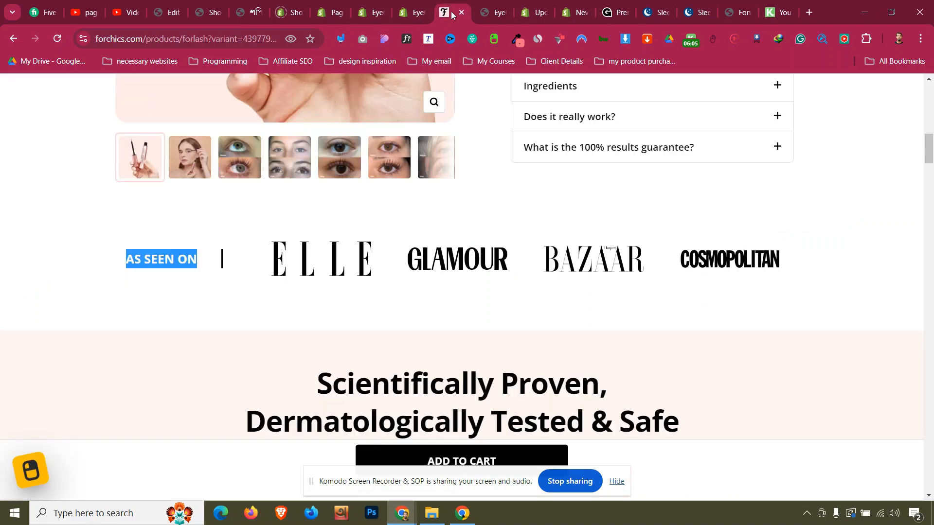
{"action": "scroll", "coordinate": [411, 229], "scroll_direction": "down", "scroll_amount": 1}
{"action": "left_click", "coordinate": [408, 6]}
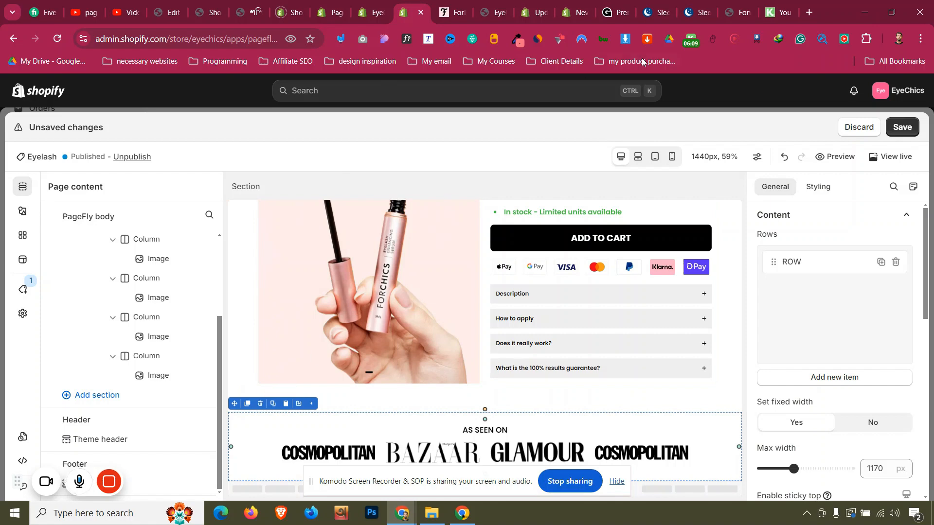
- Set the magazine logo row to 2 columns per line in the mobile view, then return to the desktop view
{"action": "left_click", "coordinate": [671, 156]}
{"action": "scroll", "coordinate": [486, 311], "scroll_direction": "down", "scroll_amount": 10}
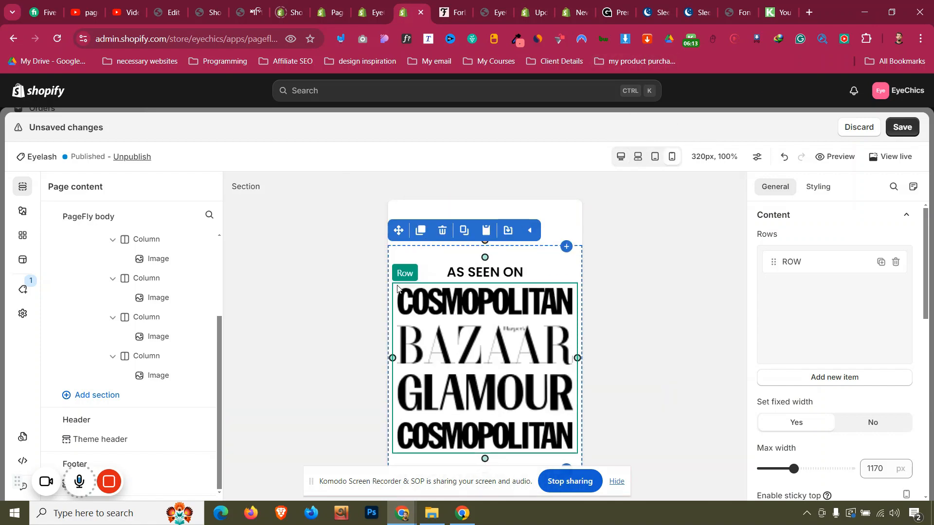
{"action": "left_click", "coordinate": [397, 288]}
{"action": "left_click_drag", "start_coordinate": [760, 305], "coordinate": [778, 307]}
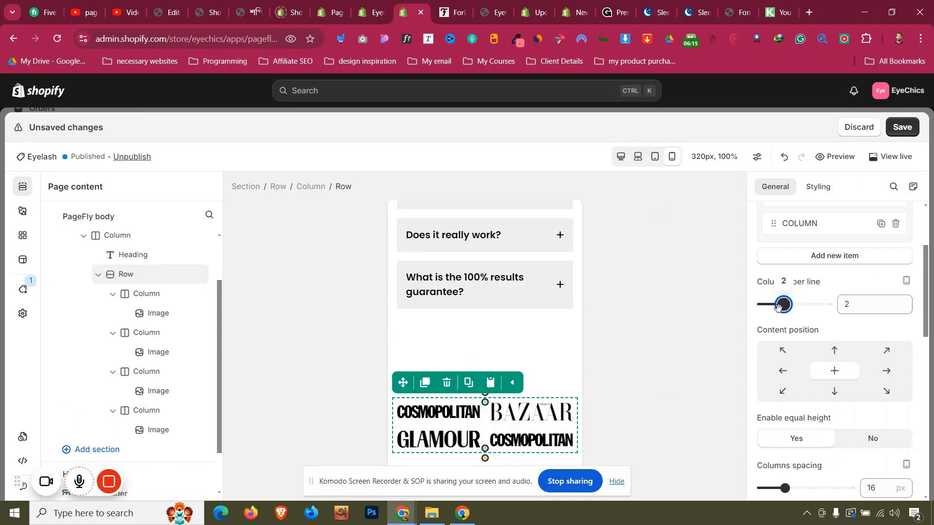
{"action": "left_click", "coordinate": [547, 366]}
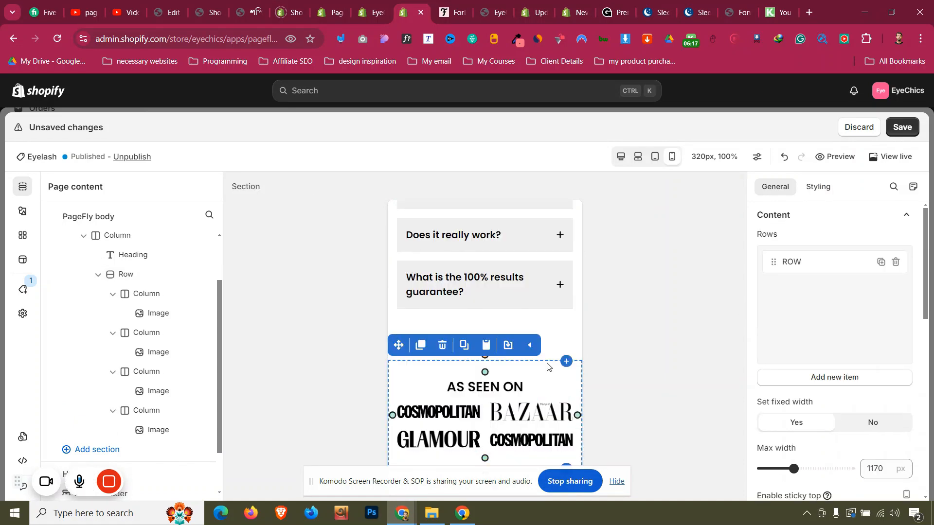
{"action": "left_click", "coordinate": [620, 156]}
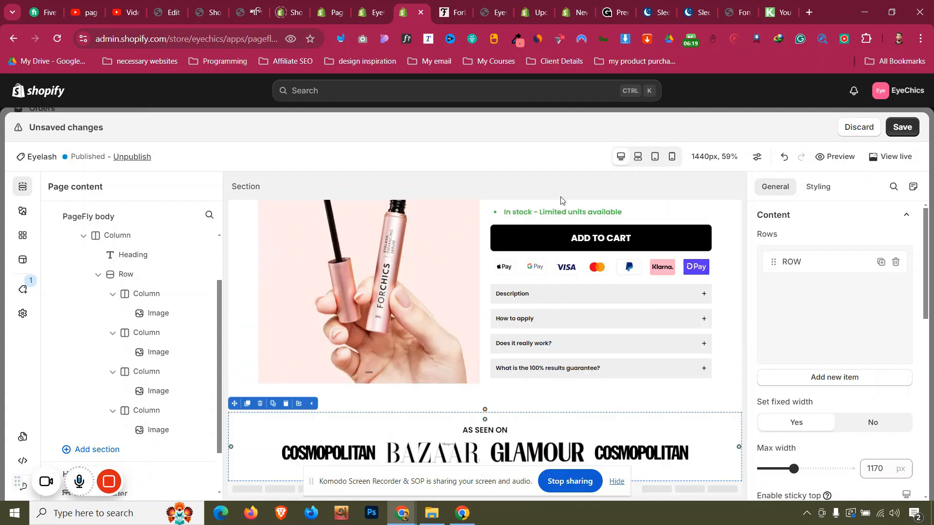
- Set the magazine logo row's top margin to 20 px and save the page
{"action": "left_click", "coordinate": [293, 441]}
{"action": "left_click", "coordinate": [813, 194]}
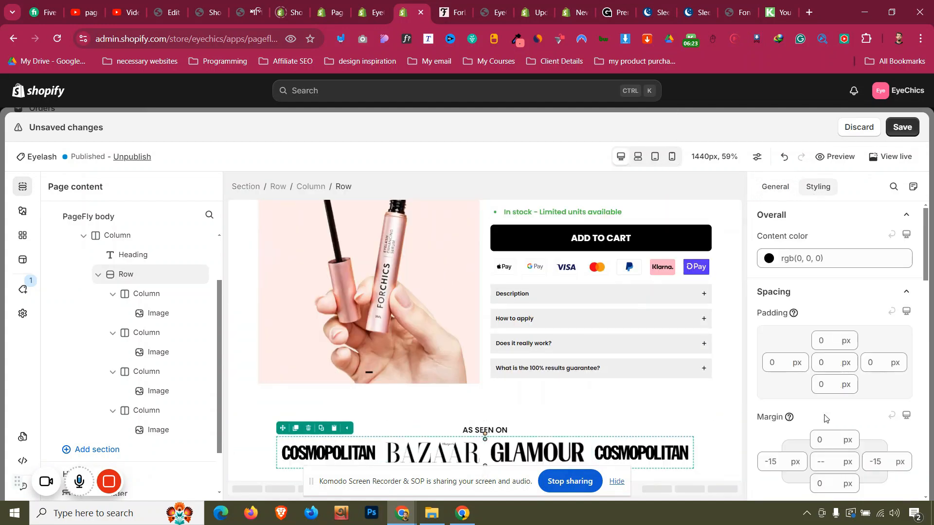
{"action": "key", "text": "Up"}
{"action": "key", "text": "Up"}
{"action": "key", "text": "Up"}
{"action": "key", "text": "Up"}
{"action": "key", "text": "Up"}
{"action": "key", "text": "Up"}
{"action": "key", "text": "Up"}
{"action": "key", "text": "Up"}
{"action": "key", "text": "Up"}
{"action": "key", "text": "Up"}
{"action": "key", "text": "Up"}
{"action": "key", "text": "Up"}
{"action": "key", "text": "Up"}
{"action": "key", "text": "Up"}
{"action": "key", "text": "Up"}
{"action": "key", "text": "Up"}
{"action": "key", "text": "Up"}
{"action": "key", "text": "Up"}
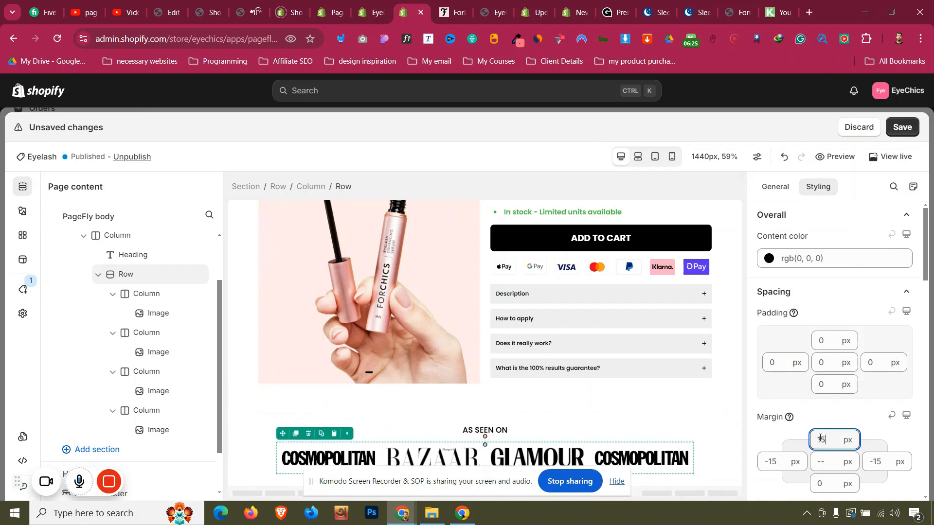
{"action": "key", "text": "Up"}
{"action": "key", "text": "Up"}
{"action": "key", "text": "Up"}
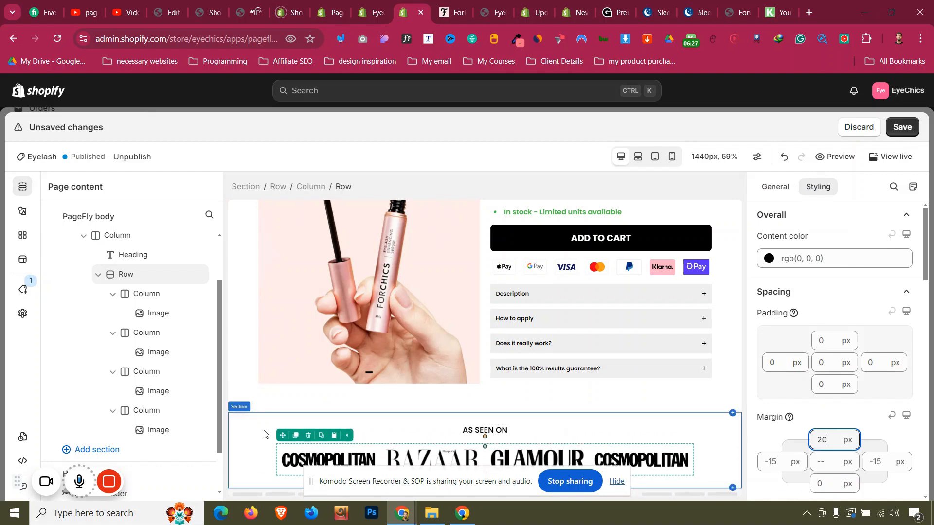
{"action": "left_click", "coordinate": [264, 433]}
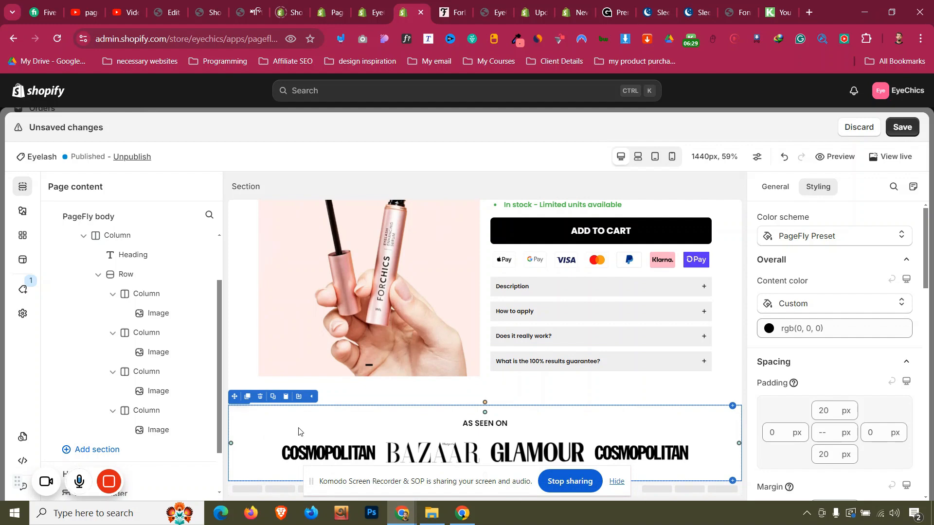
{"action": "left_click", "coordinate": [617, 483]}
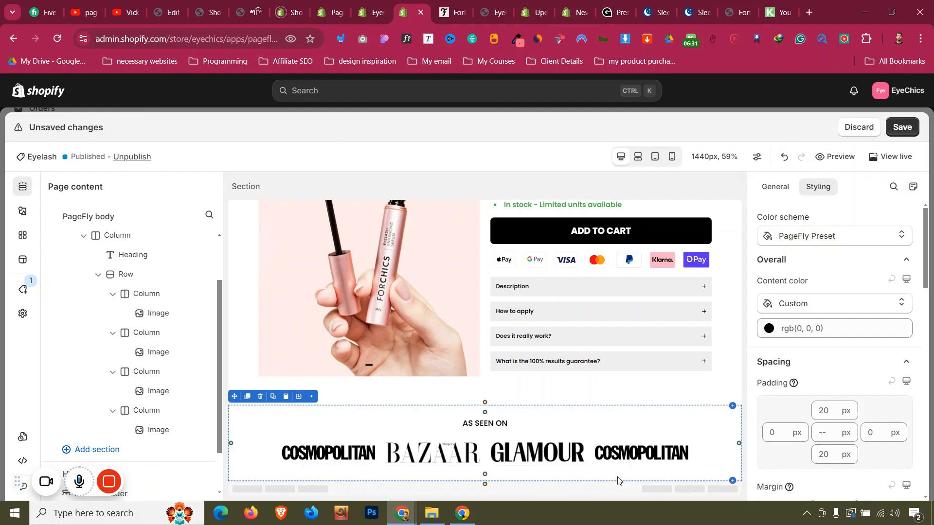
{"action": "left_click", "coordinate": [899, 128]}
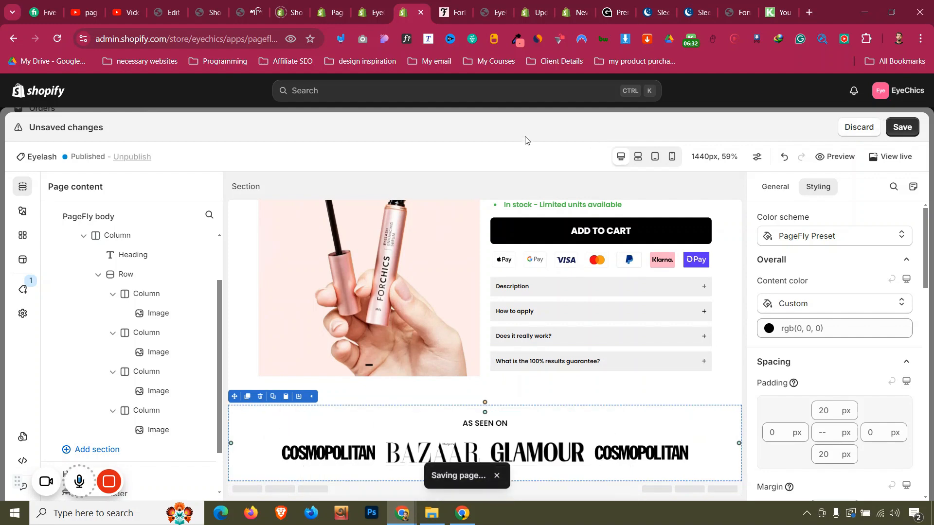
- Examine the heading, paragraph and layout of the "Scientifically Proven" section on the Forchics page, ending back in the page editor
{"action": "left_click", "coordinate": [464, 5]}
{"action": "scroll", "coordinate": [516, 229], "scroll_direction": "down", "scroll_amount": 5}
{"action": "scroll", "coordinate": [525, 277], "scroll_direction": "up", "scroll_amount": 4}
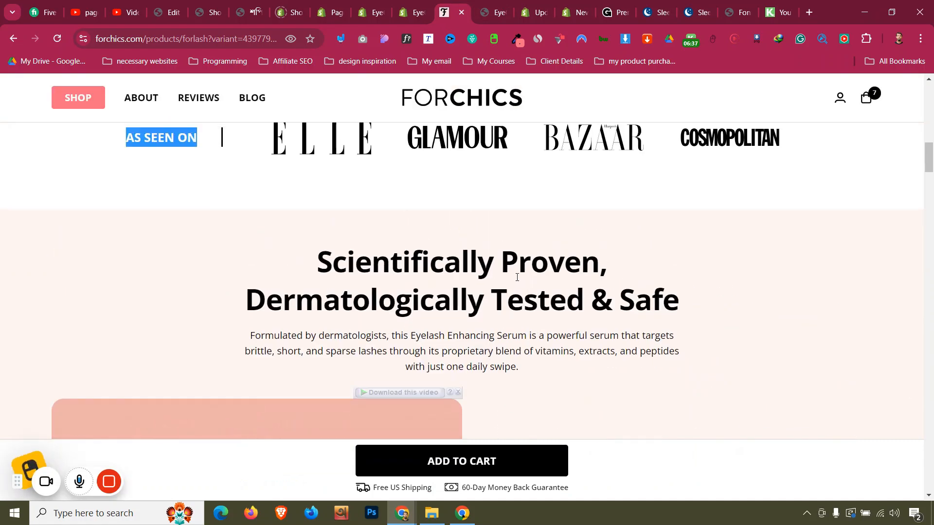
{"action": "triple_click", "coordinate": [515, 273]}
{"action": "left_click", "coordinate": [426, 348]}
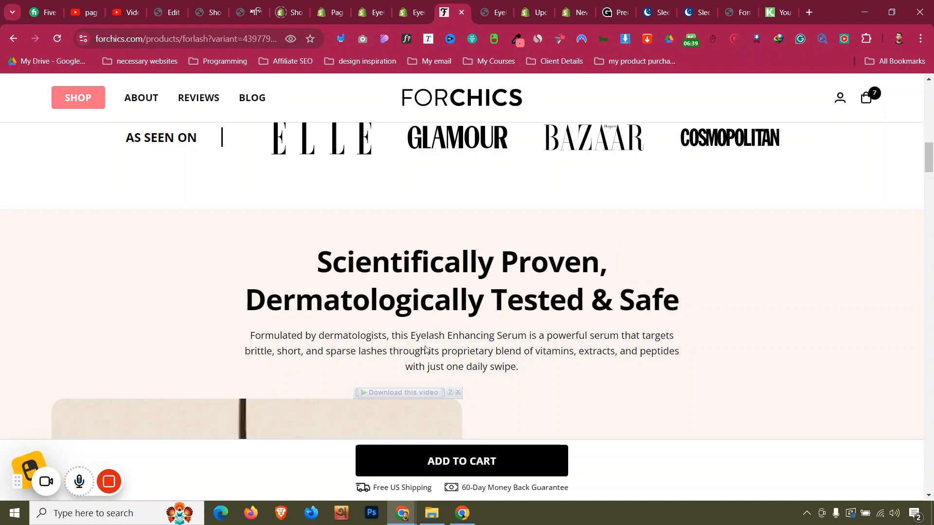
{"action": "triple_click", "coordinate": [426, 349]}
{"action": "scroll", "coordinate": [92, 221], "scroll_direction": "down", "scroll_amount": 5}
{"action": "scroll", "coordinate": [93, 220], "scroll_direction": "up", "scroll_amount": 4}
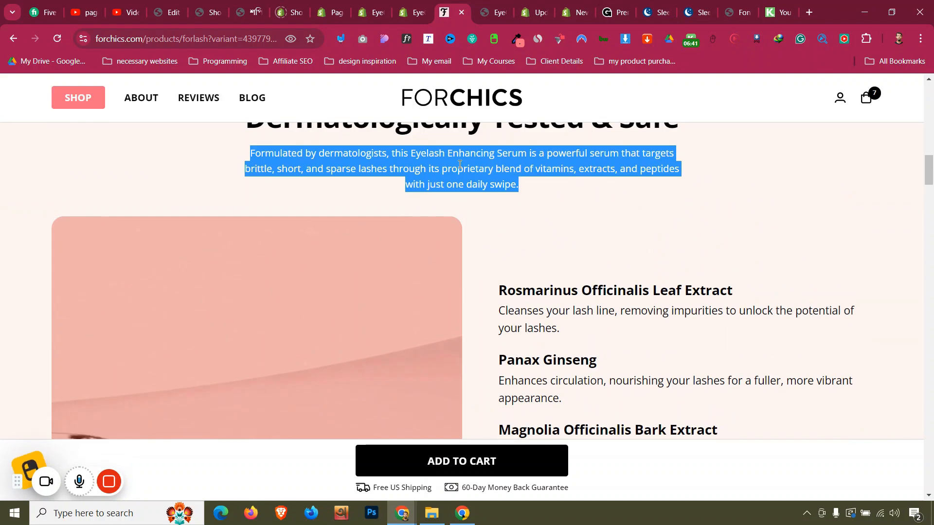
{"action": "left_click", "coordinate": [412, 12]}
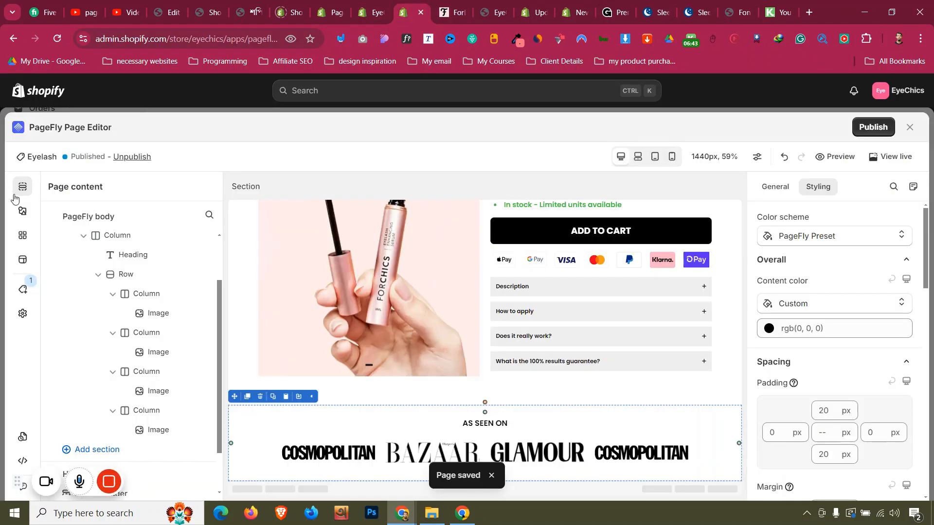
- Add a one-column (1/1) layout section and move the As Seen On section above it
{"action": "scroll", "coordinate": [155, 253], "scroll_direction": "up", "scroll_amount": 2}
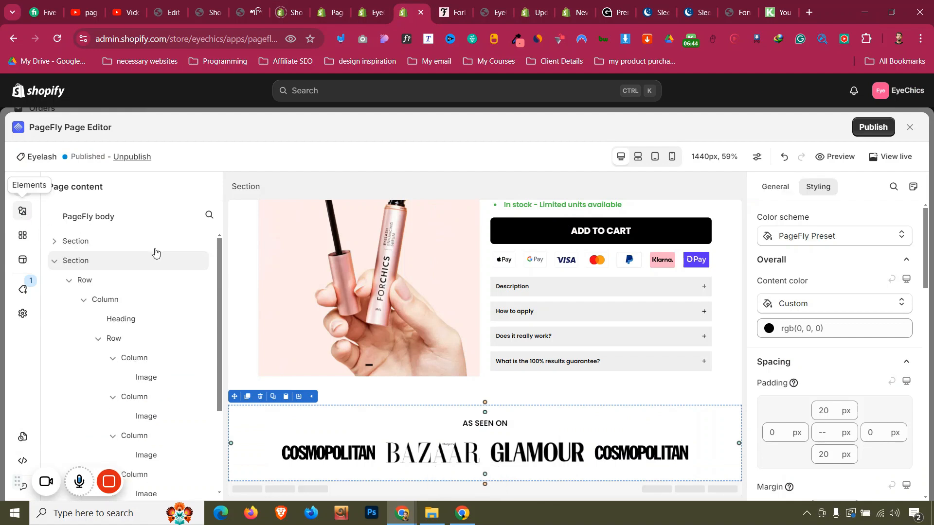
{"action": "left_click", "coordinate": [25, 211]}
{"action": "scroll", "coordinate": [90, 288], "scroll_direction": "up", "scroll_amount": 5}
{"action": "mouse_move", "coordinate": [85, 290]}
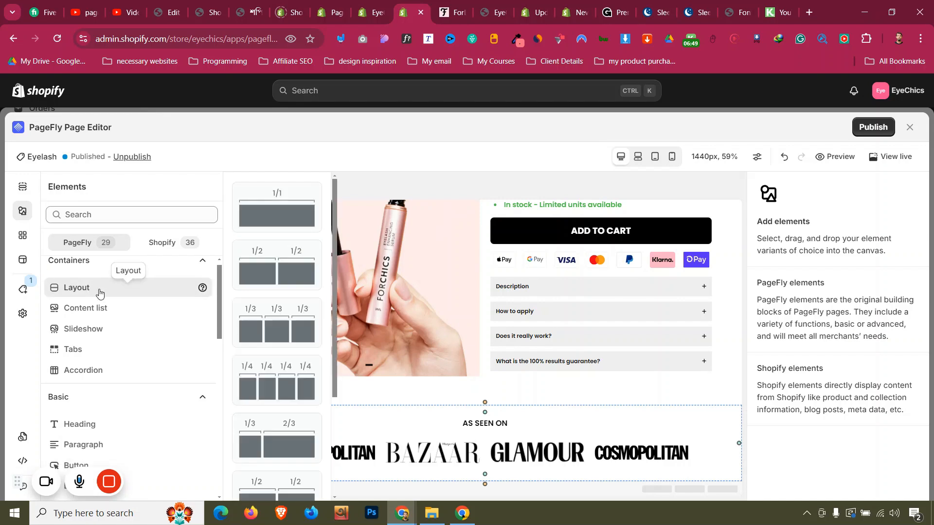
{"action": "left_click_drag", "start_coordinate": [298, 194], "coordinate": [562, 417]}
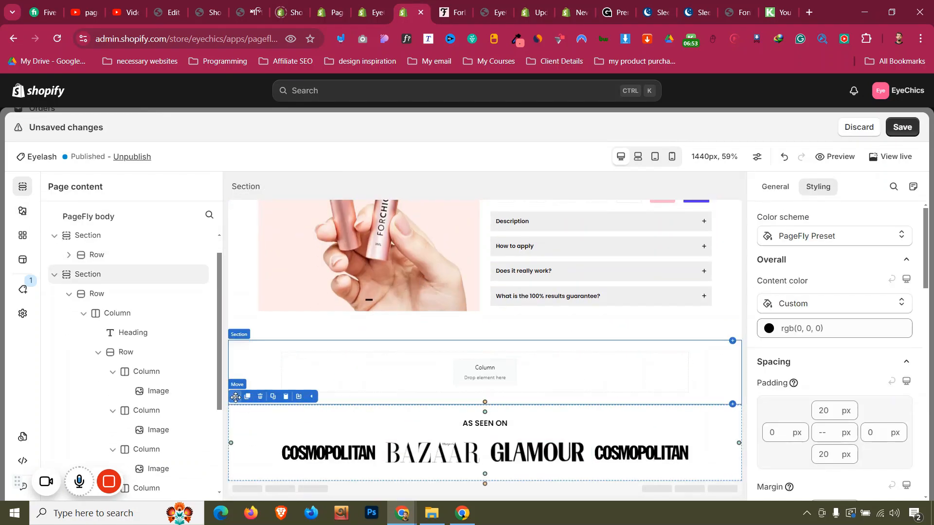
{"action": "left_click_drag", "start_coordinate": [234, 397], "coordinate": [292, 354]}
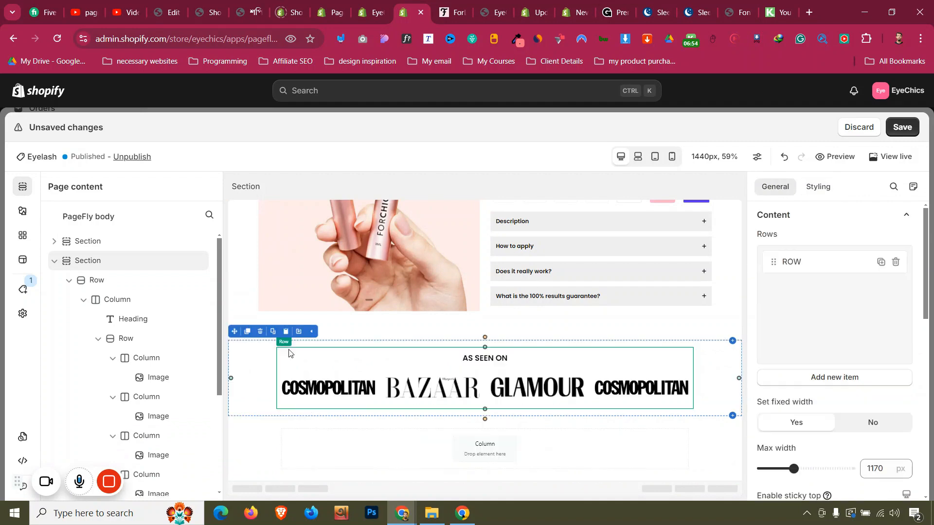
- Add a heading to the empty column below the As Seen On section and set its HTML tag to H2
{"action": "left_click", "coordinate": [261, 442]}
{"action": "left_click", "coordinate": [23, 211]}
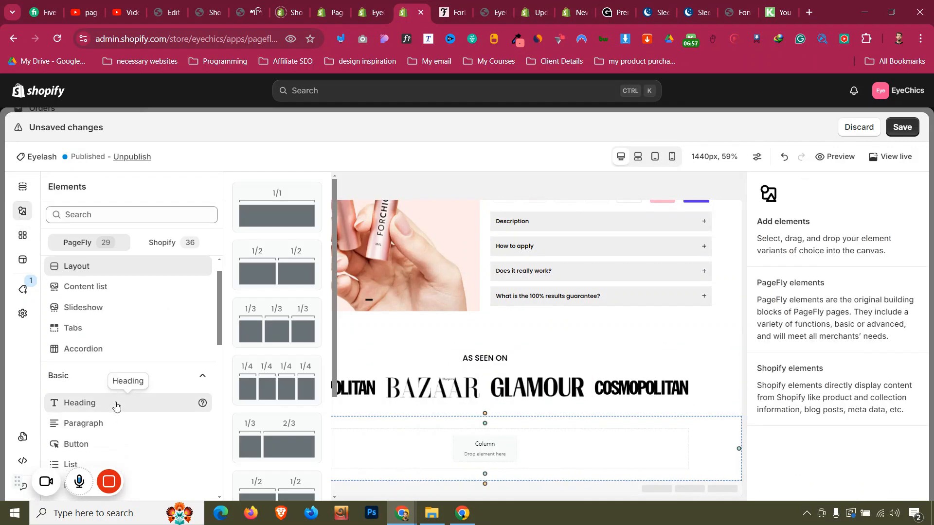
{"action": "left_click", "coordinate": [115, 404]}
{"action": "left_click_drag", "start_coordinate": [261, 211], "coordinate": [453, 458]}
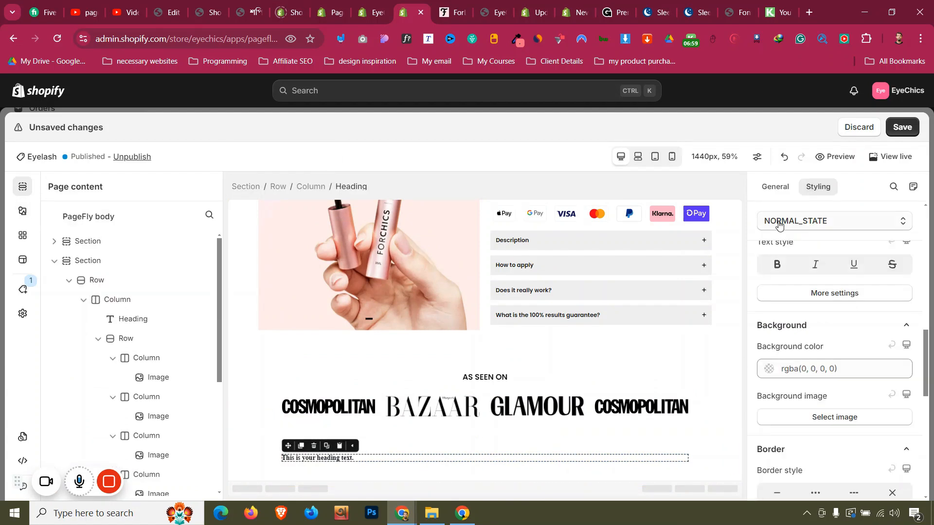
{"action": "left_click", "coordinate": [768, 189]}
{"action": "scroll", "coordinate": [825, 316], "scroll_direction": "down", "scroll_amount": 5}
{"action": "scroll", "coordinate": [823, 316], "scroll_direction": "up", "scroll_amount": 2}
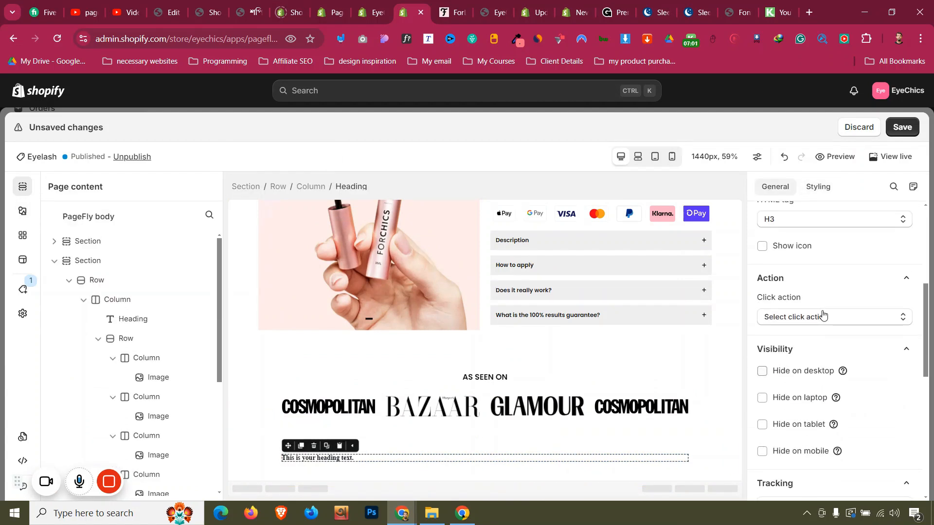
{"action": "left_click", "coordinate": [783, 280]}
{"action": "left_click", "coordinate": [787, 321]}
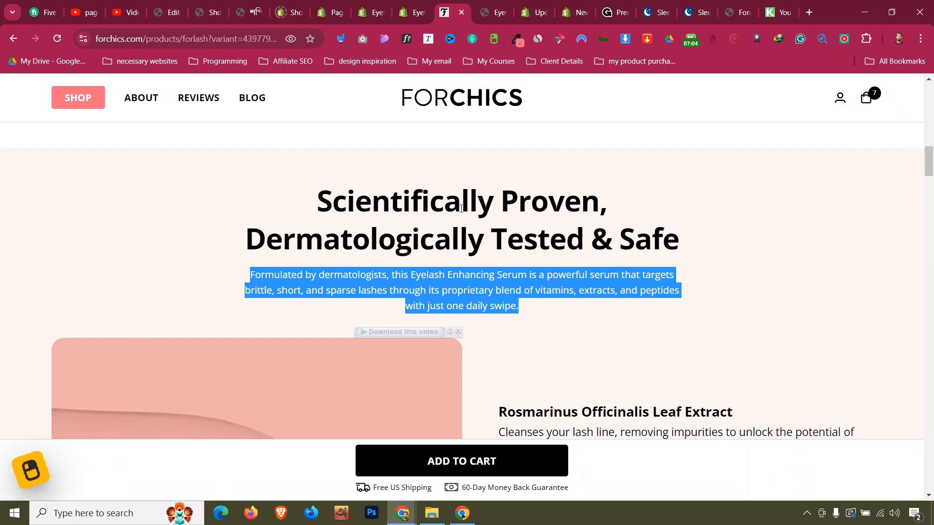
- Replace the new heading's text with "Scientifically Proven, Dermatologically Tested & Safe" copied from the Forchics page
{"action": "left_click_drag", "start_coordinate": [317, 196], "coordinate": [680, 238]}
{"action": "key", "text": "ctrl+c"}
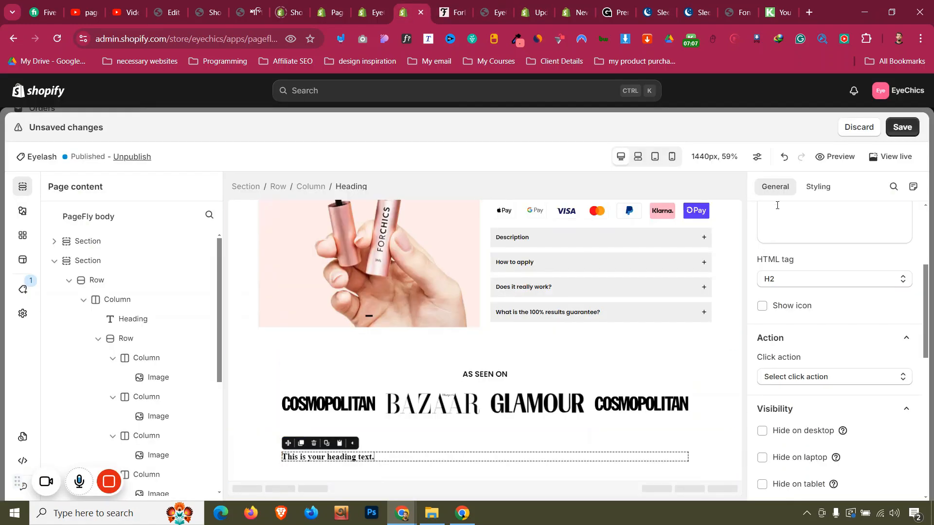
{"action": "scroll", "coordinate": [838, 320], "scroll_direction": "up", "scroll_amount": 4}
{"action": "key", "text": "ctrl+v"}
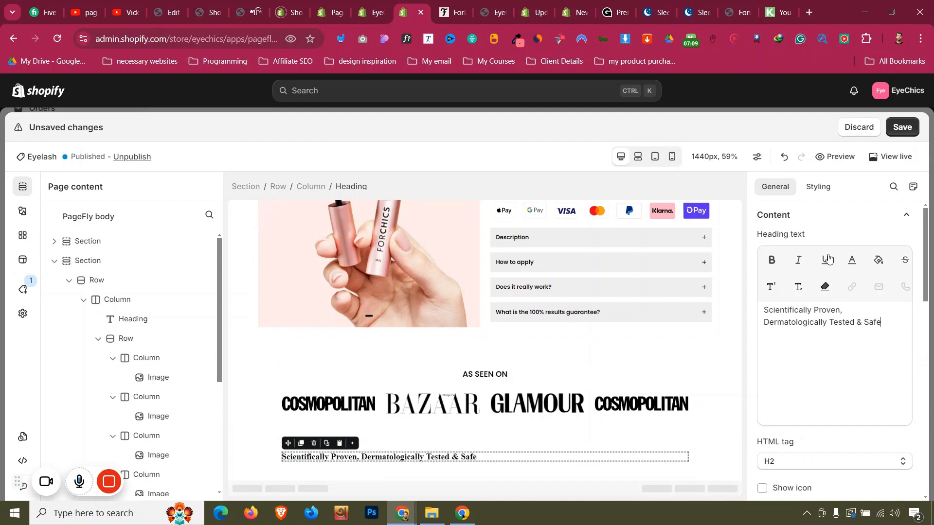
- Center the text of the "Scientifically Proven" heading
{"action": "left_click", "coordinate": [823, 193]}
{"action": "scroll", "coordinate": [840, 326], "scroll_direction": "down", "scroll_amount": 9}
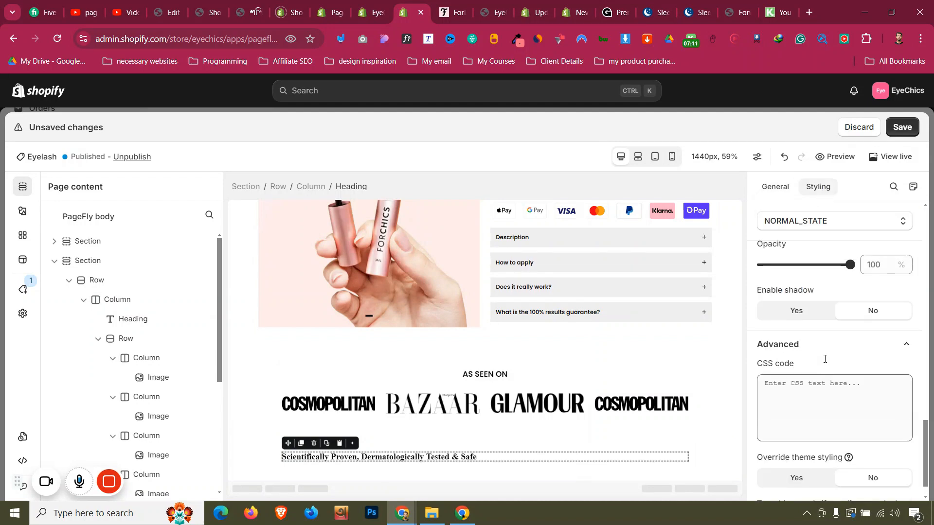
{"action": "scroll", "coordinate": [824, 359], "scroll_direction": "up", "scroll_amount": 8}
{"action": "scroll", "coordinate": [825, 359], "scroll_direction": "up", "scroll_amount": 4}
{"action": "left_click", "coordinate": [822, 339]}
{"action": "scroll", "coordinate": [821, 340], "scroll_direction": "up", "scroll_amount": 4}
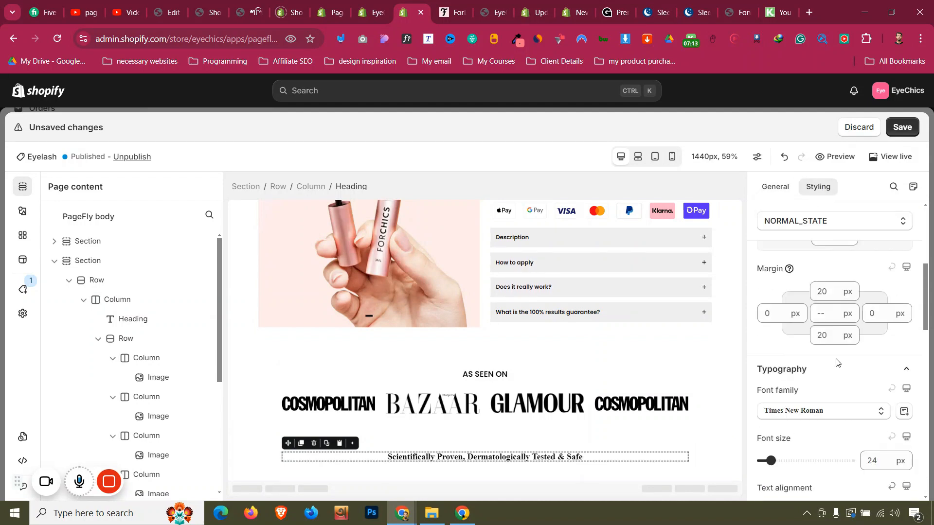
- Set the "Scientifically Proven" heading's font family to Poppins and its font size to 40 px
{"action": "scroll", "coordinate": [855, 382], "scroll_direction": "down", "scroll_amount": 3}
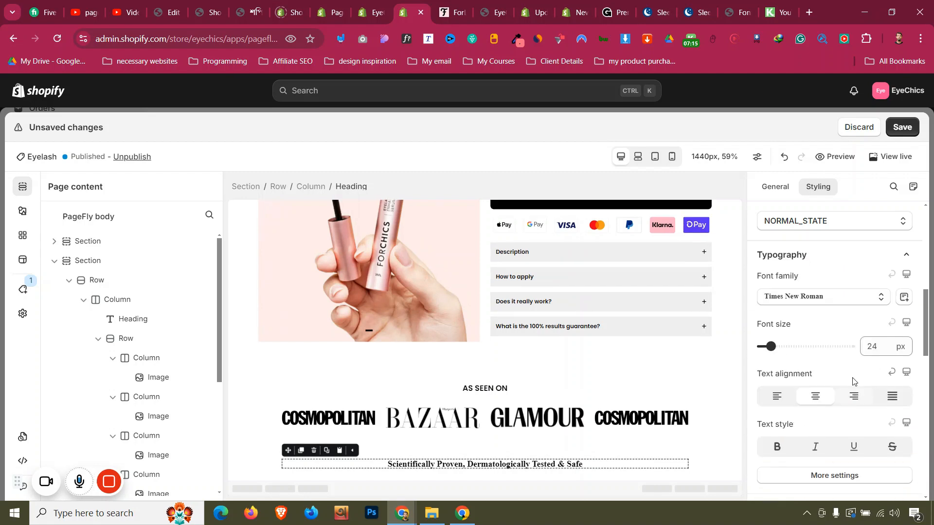
{"action": "left_click", "coordinate": [842, 303]}
{"action": "left_click", "coordinate": [816, 362]}
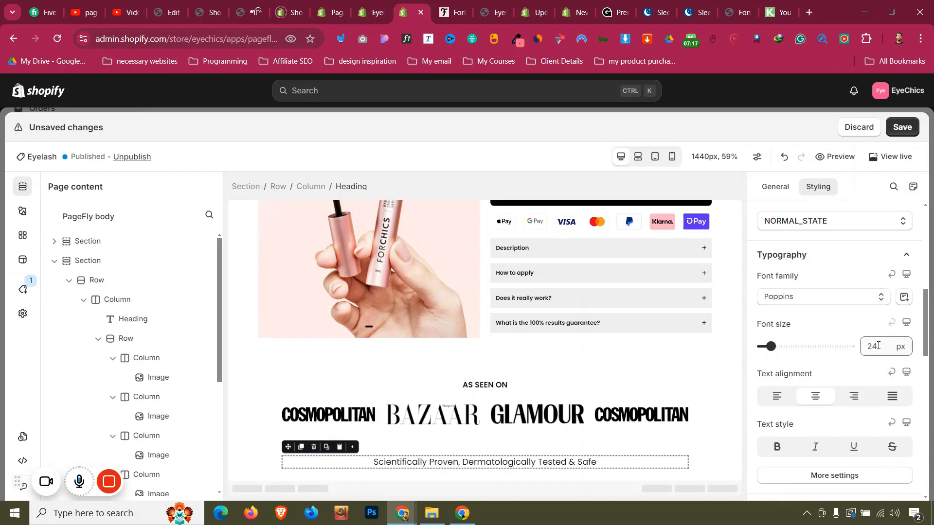
{"action": "double_click", "coordinate": [879, 346]}
{"action": "type", "text": "40"}
- Set the "Scientifically Proven" heading's font weight to Bold
{"action": "left_click", "coordinate": [798, 475]}
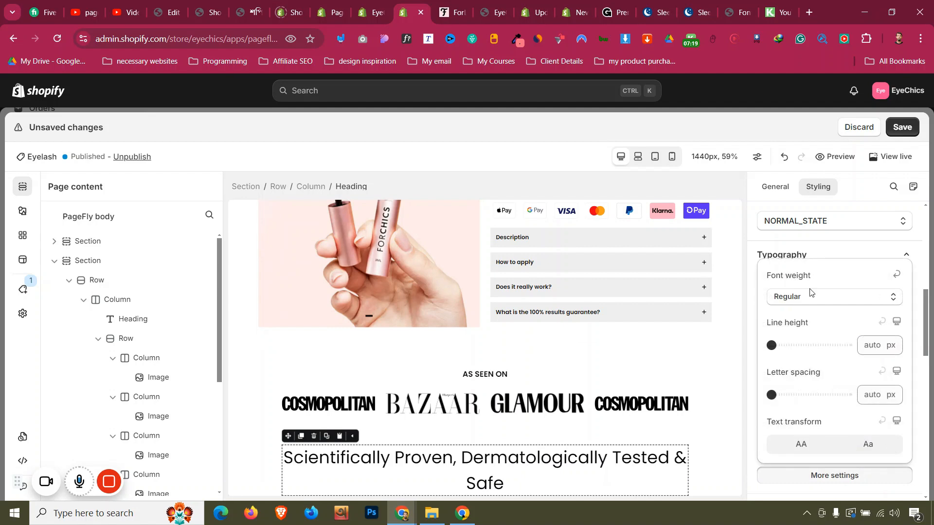
{"action": "left_click", "coordinate": [809, 292]}
{"action": "left_click", "coordinate": [802, 456]}
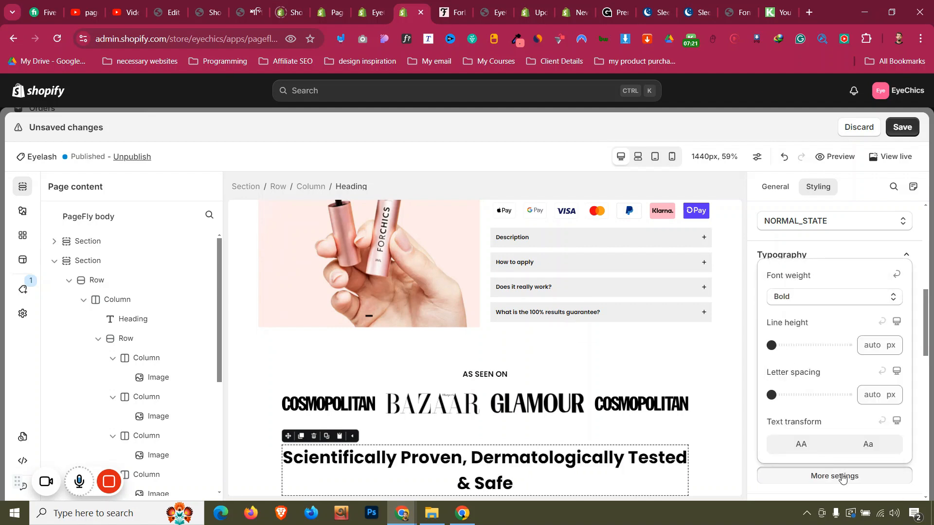
{"action": "left_click", "coordinate": [843, 478]}
{"action": "scroll", "coordinate": [881, 348], "scroll_direction": "down", "scroll_amount": 3}
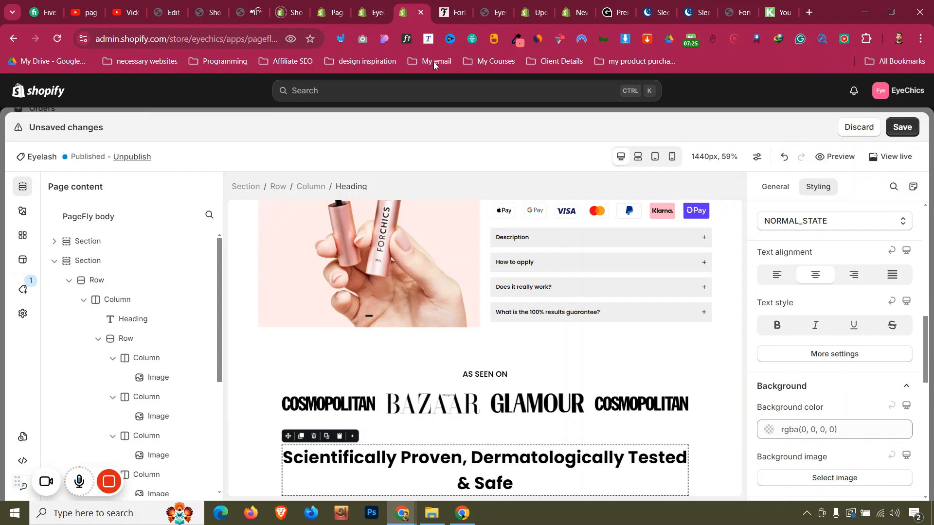
- Check the styling of the "Scientifically Proven" heading on the Forchics page, ending back in the page editor
{"action": "left_click", "coordinate": [445, 11]}
{"action": "left_click", "coordinate": [479, 214]}
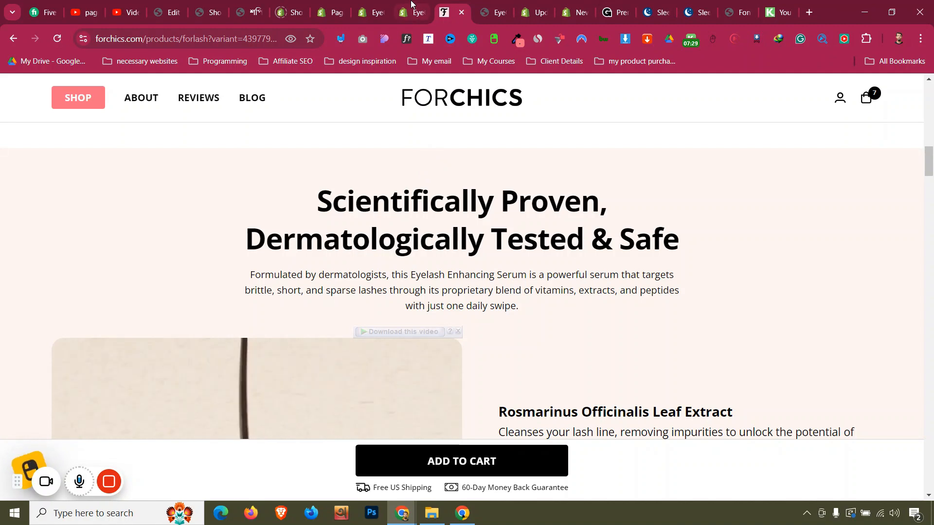
{"action": "left_click", "coordinate": [411, 6]}
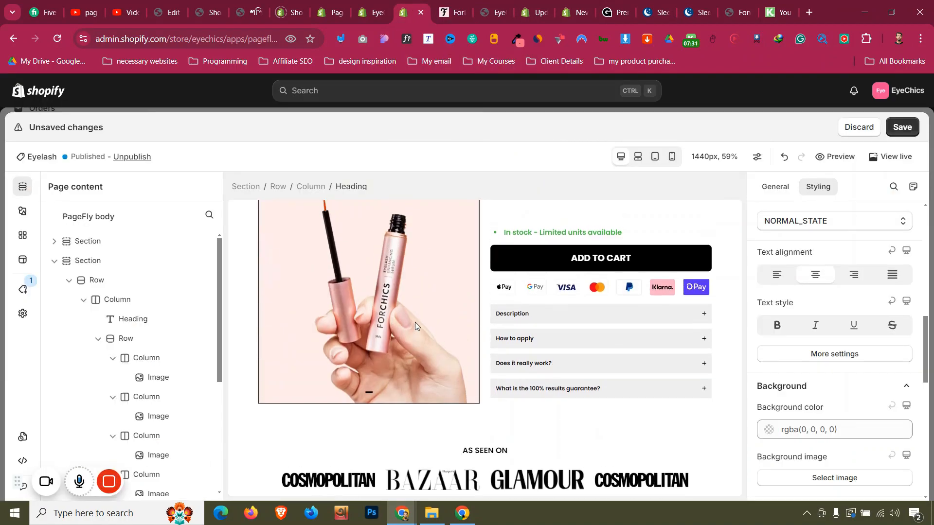
- Duplicate the paragraph inside the Description accordion and move the copy directly below the "Scientifically Proven" heading
{"action": "left_click", "coordinate": [546, 373]}
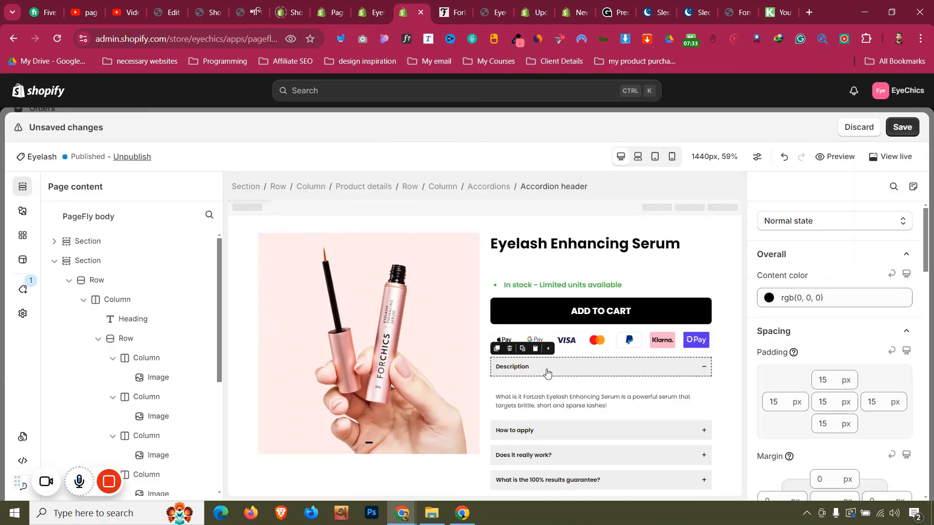
{"action": "left_click", "coordinate": [546, 397]}
{"action": "scroll", "coordinate": [871, 337], "scroll_direction": "down", "scroll_amount": 3}
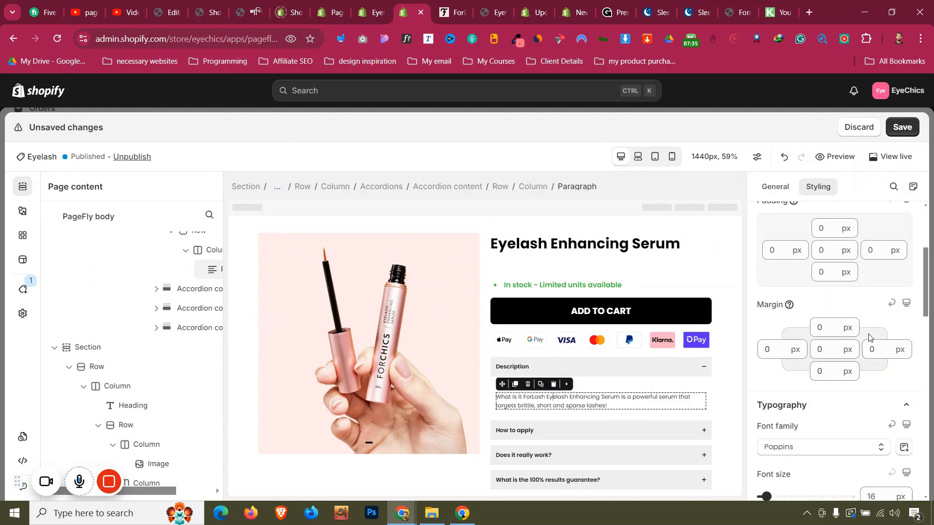
{"action": "scroll", "coordinate": [817, 311], "scroll_direction": "up", "scroll_amount": 4}
{"action": "left_click", "coordinate": [817, 326]}
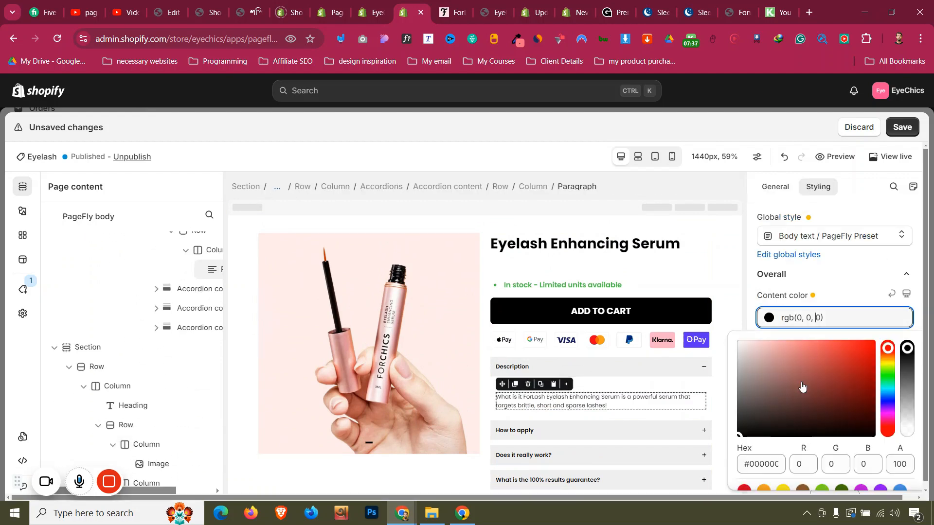
{"action": "scroll", "coordinate": [782, 479], "scroll_direction": "down", "scroll_amount": 1}
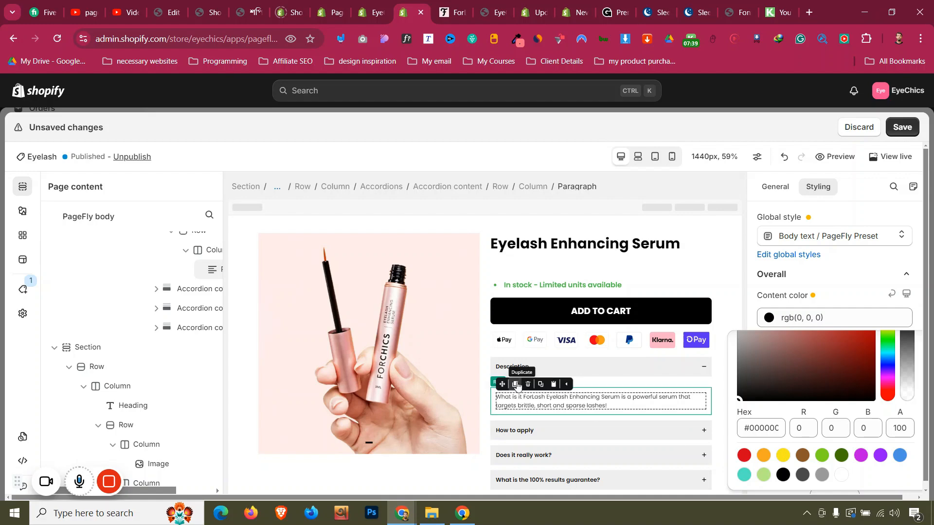
{"action": "left_click", "coordinate": [517, 382]}
{"action": "left_click", "coordinate": [521, 395]}
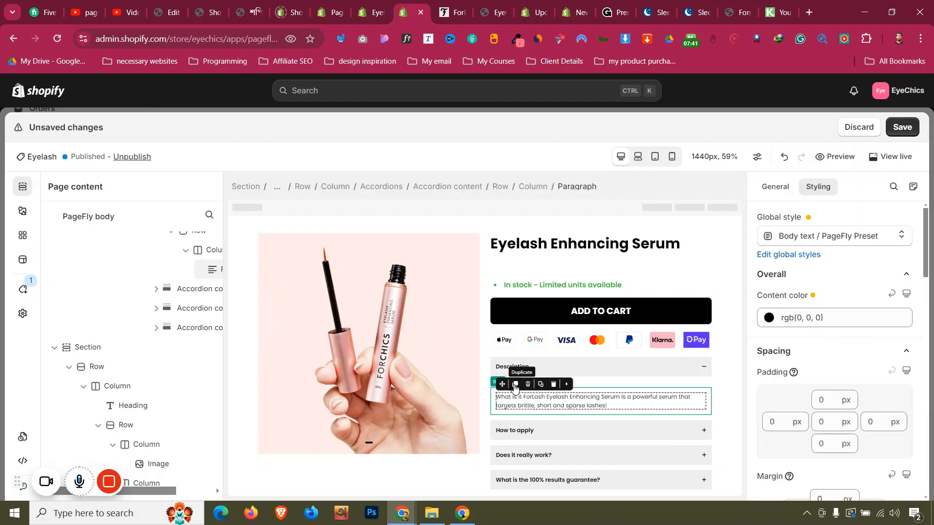
{"action": "left_click", "coordinate": [515, 385]}
{"action": "left_click_drag", "start_coordinate": [502, 400], "coordinate": [492, 462]}
- Center the text of the copied paragraph below the "Scientifically Proven" heading
{"action": "left_click", "coordinate": [826, 193]}
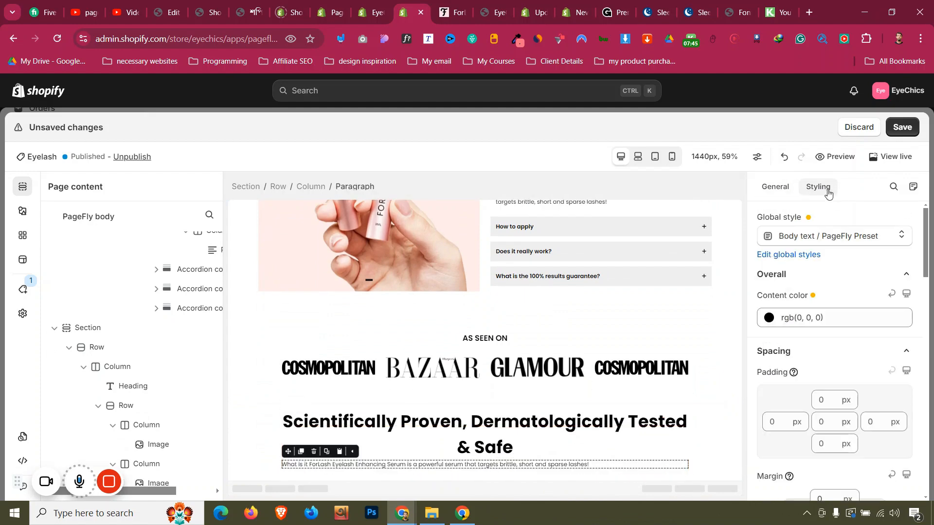
{"action": "scroll", "coordinate": [842, 319], "scroll_direction": "down", "scroll_amount": 5}
{"action": "left_click", "coordinate": [814, 477]}
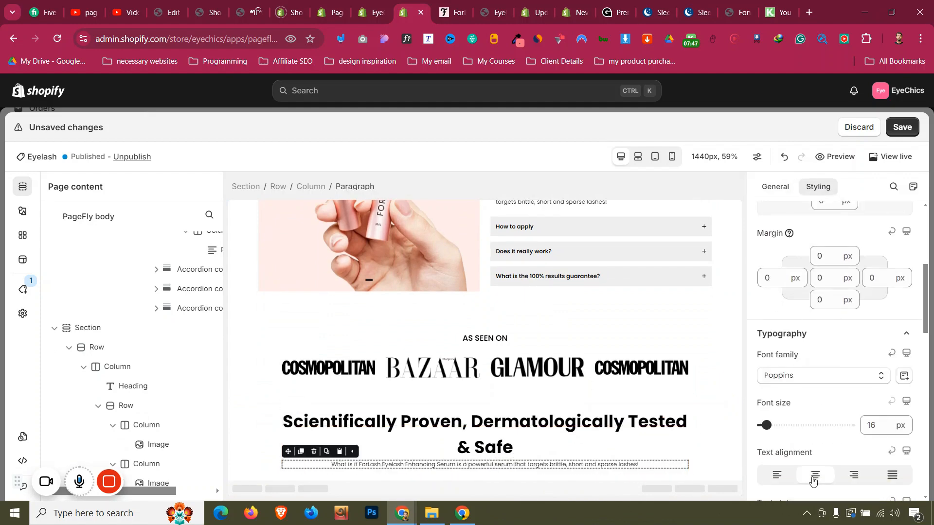
- Replace the copied paragraph's text with the "Formulated by dermatologists" paragraph from the Forchics page
{"action": "left_click", "coordinate": [434, 7]}
{"action": "triple_click", "coordinate": [461, 281]}
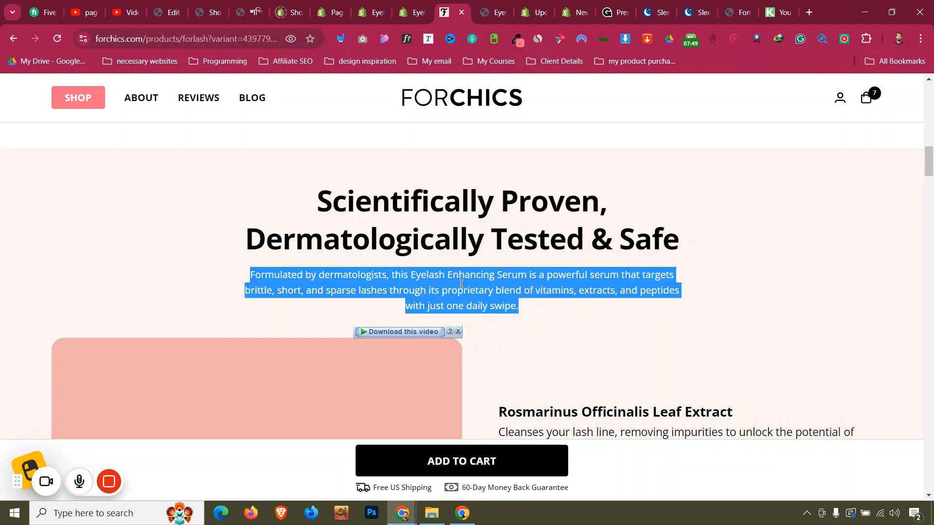
{"action": "right_click", "coordinate": [461, 282]}
{"action": "left_click", "coordinate": [496, 65]}
{"action": "left_click", "coordinate": [413, 12]}
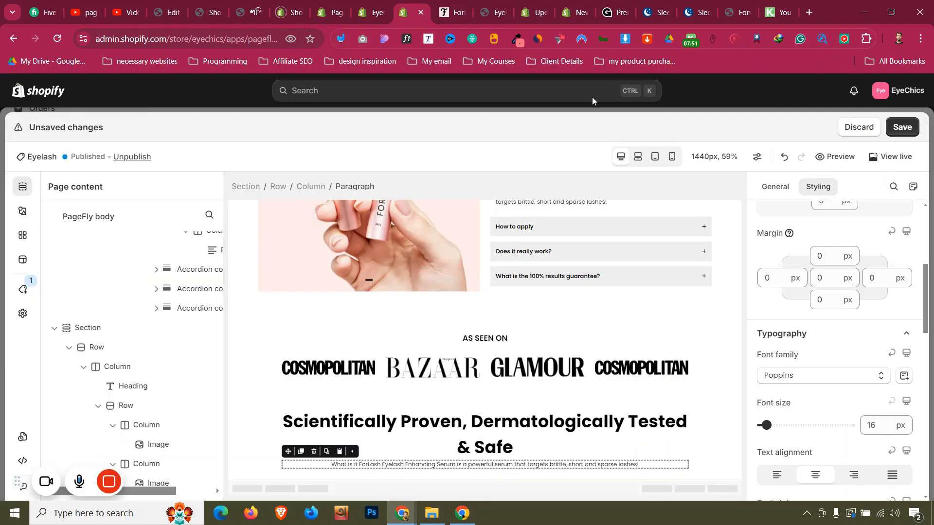
{"action": "left_click", "coordinate": [768, 189]}
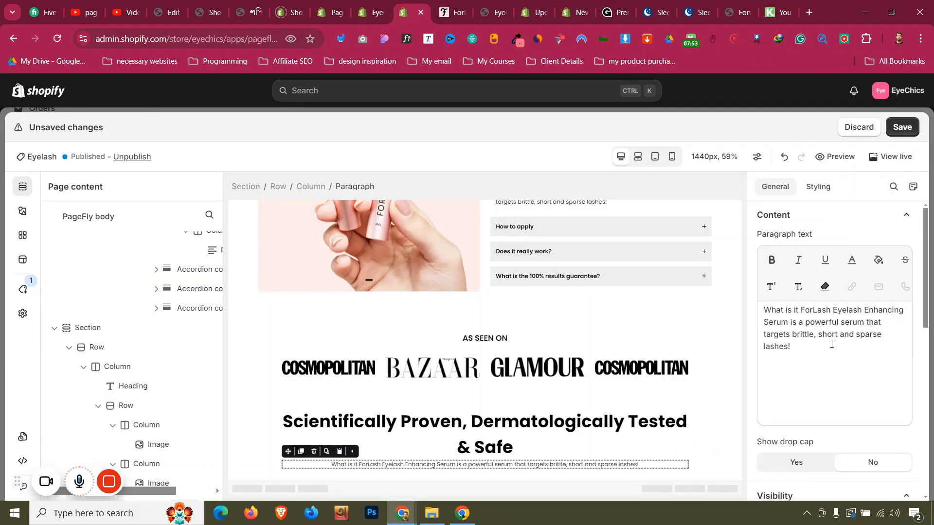
{"action": "key", "text": "ctrl+a"}
{"action": "key", "text": "ctrl+v"}
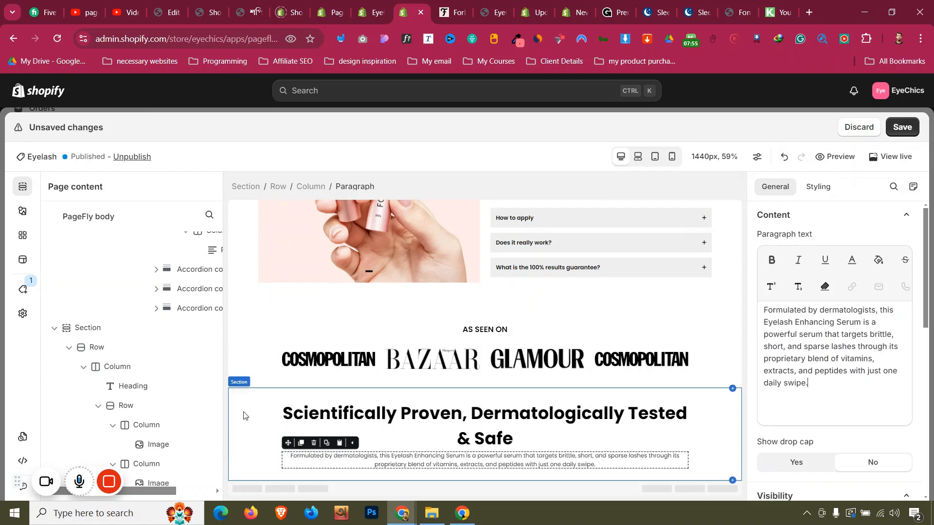
- Set the maximum width of the "Scientifically Proven" section to 900 px, using the Forchics page as reference
{"action": "left_click", "coordinate": [244, 416]}
{"action": "left_click", "coordinate": [470, 439]}
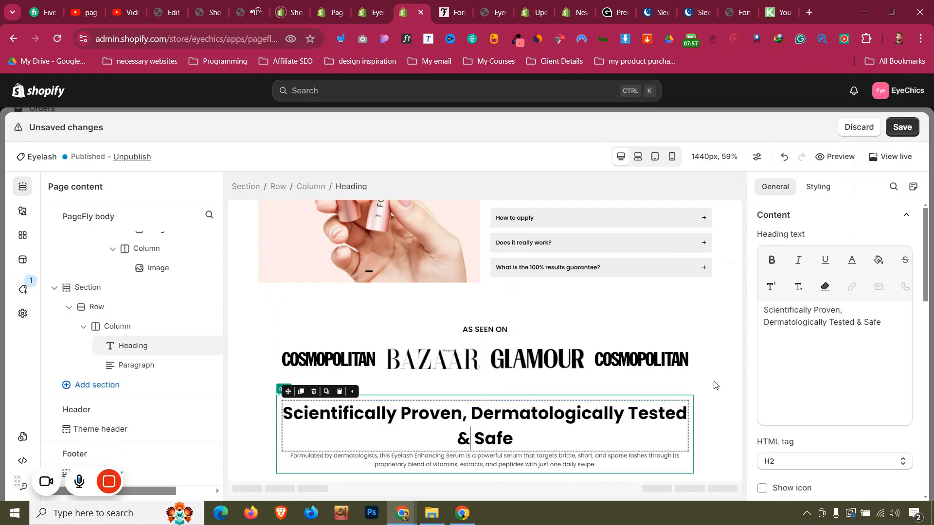
{"action": "left_click", "coordinate": [232, 415]}
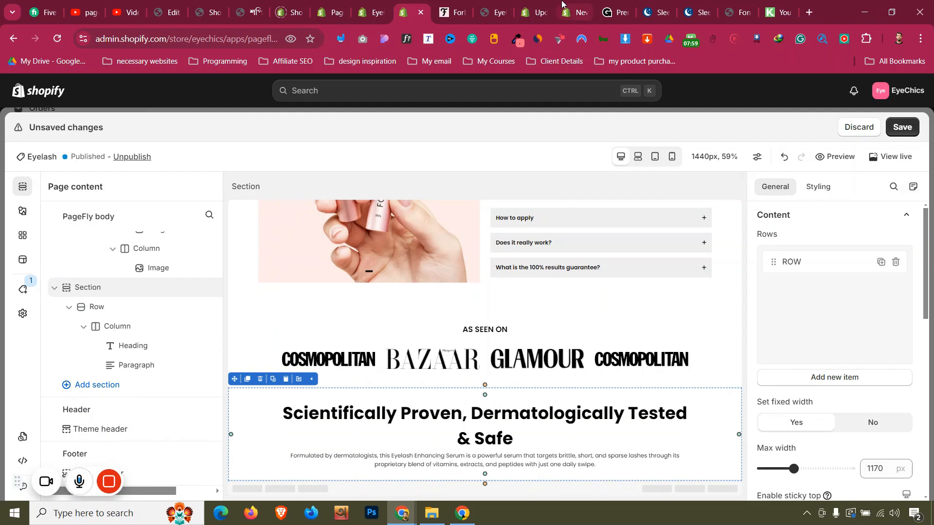
{"action": "left_click", "coordinate": [455, 5]}
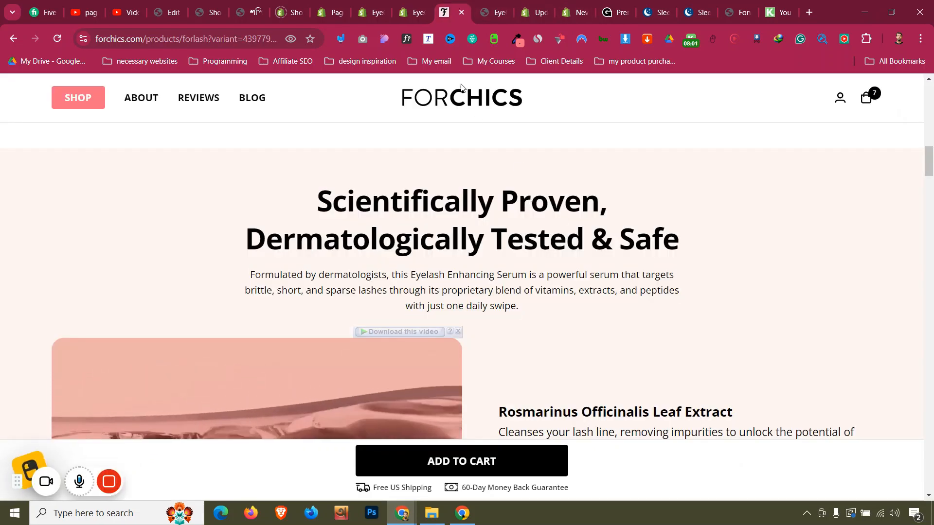
{"action": "left_click", "coordinate": [427, 5]}
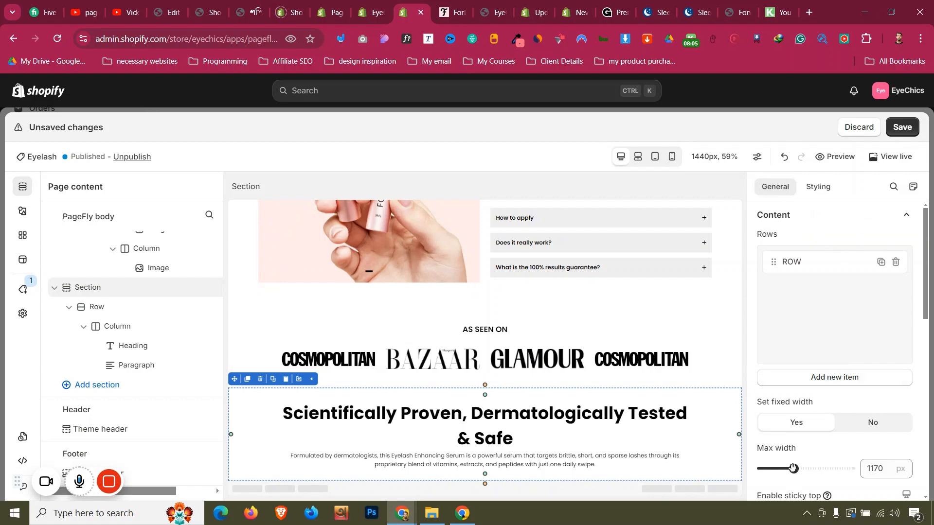
{"action": "left_click_drag", "start_coordinate": [792, 469], "coordinate": [777, 467]}
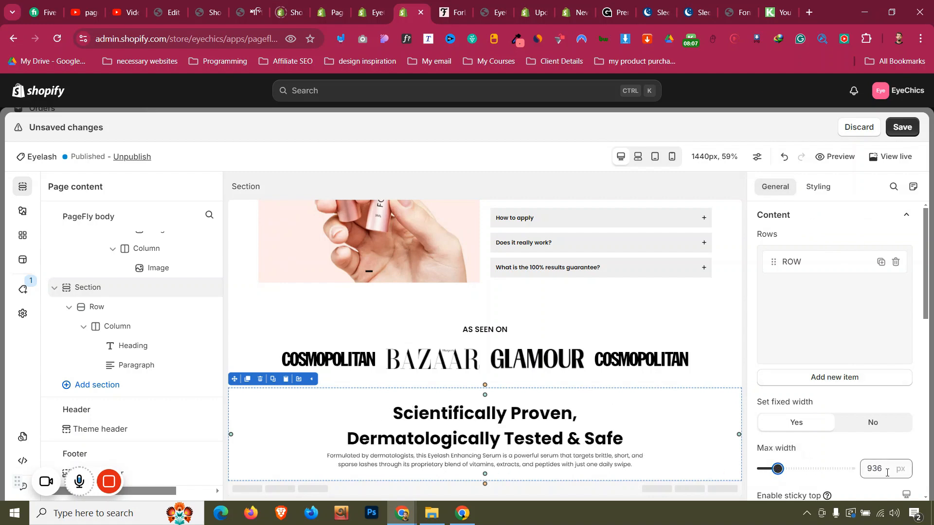
{"action": "key", "text": "Down"}
{"action": "key", "text": "Down"}
{"action": "key", "text": "Down"}
{"action": "key", "text": "Down"}
{"action": "key", "text": "Down"}
{"action": "key", "text": "Down"}
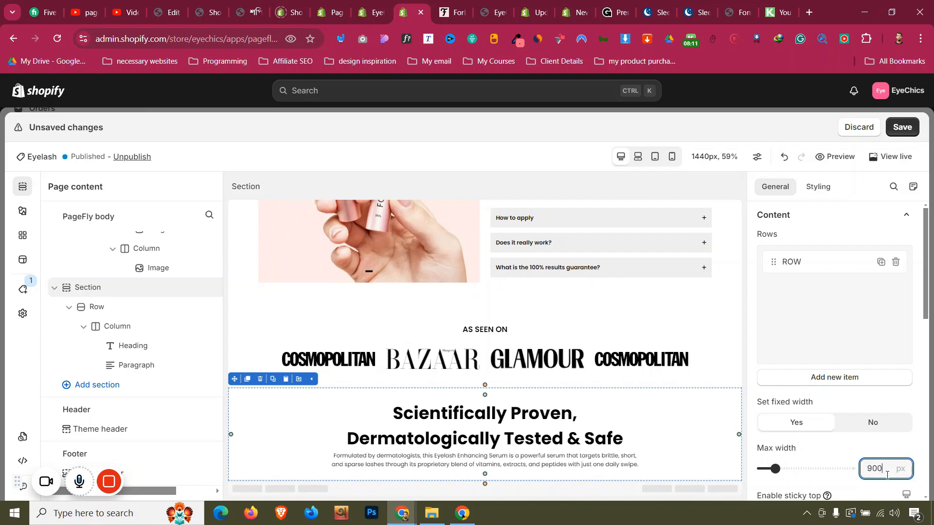
{"action": "left_click", "coordinate": [294, 437]}
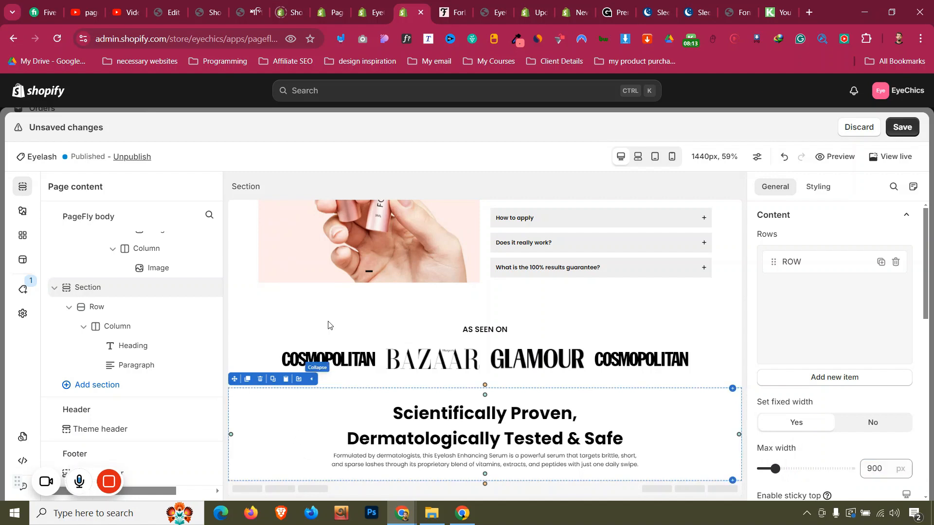
- Compare the spacing with the Forchics page and set the "Scientifically Proven" section's top and bottom padding to 50 px
{"action": "left_click", "coordinate": [441, 6]}
{"action": "scroll", "coordinate": [458, 223], "scroll_direction": "down", "scroll_amount": 1}
{"action": "scroll", "coordinate": [459, 222], "scroll_direction": "up", "scroll_amount": 3}
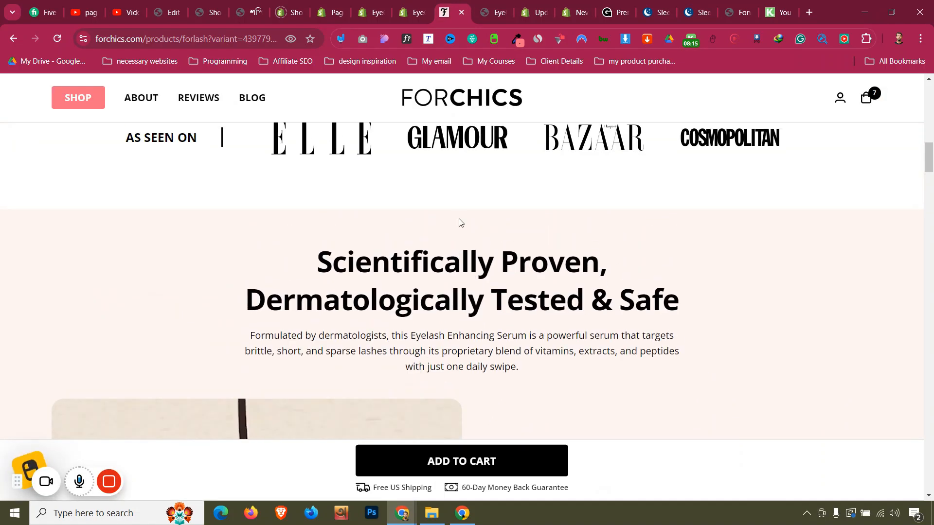
{"action": "left_click", "coordinate": [414, 6]}
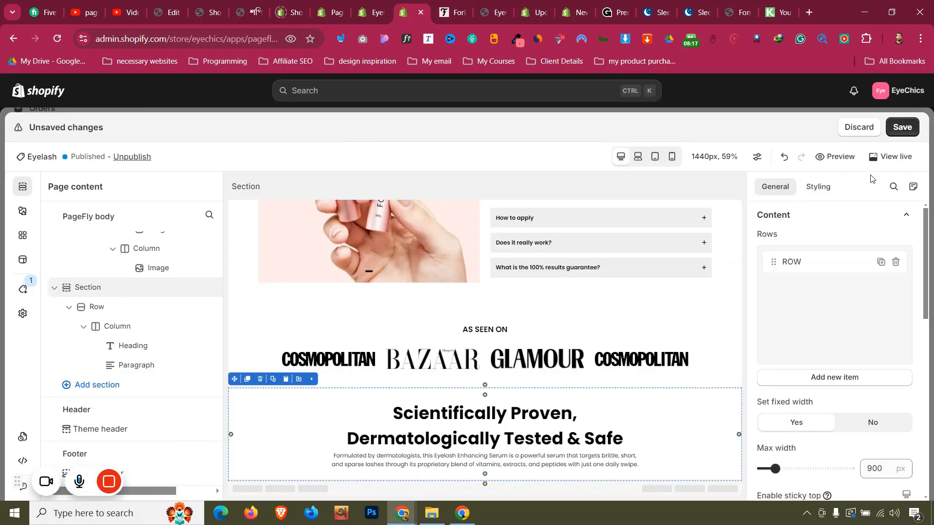
{"action": "left_click", "coordinate": [832, 188]}
{"action": "scroll", "coordinate": [827, 362], "scroll_direction": "down", "scroll_amount": 1}
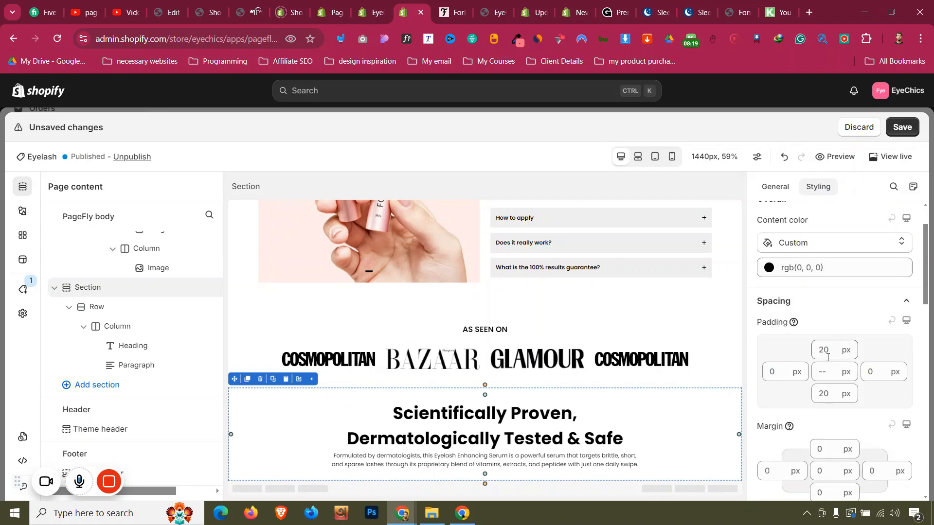
{"action": "type", "text": "50"}
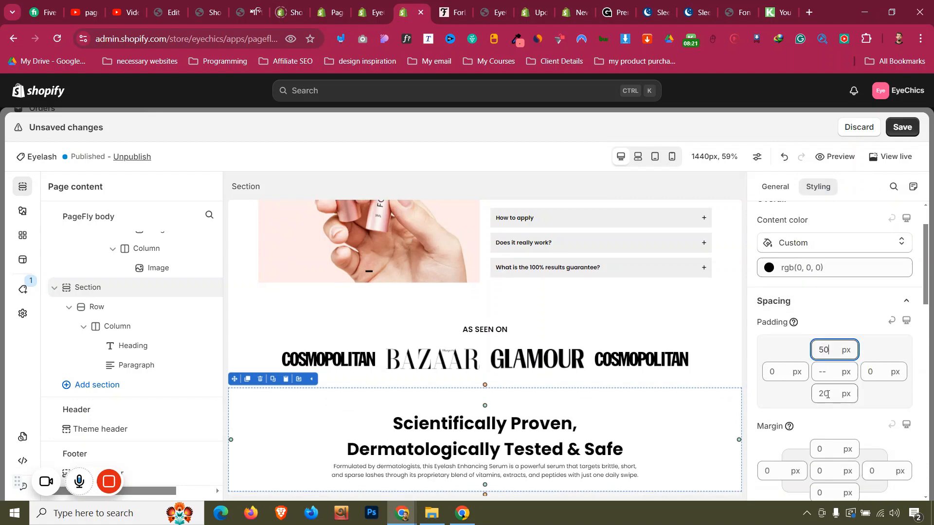
{"action": "type", "text": "50"}
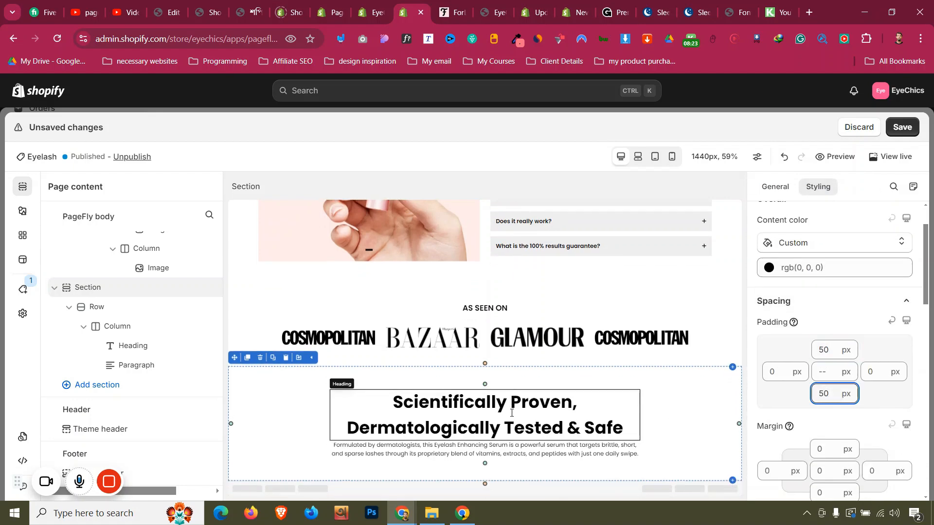
- In the mobile layout, set the "Scientifically Proven" heading's font size to 25 px
{"action": "left_click", "coordinate": [669, 157]}
{"action": "left_click", "coordinate": [484, 343]}
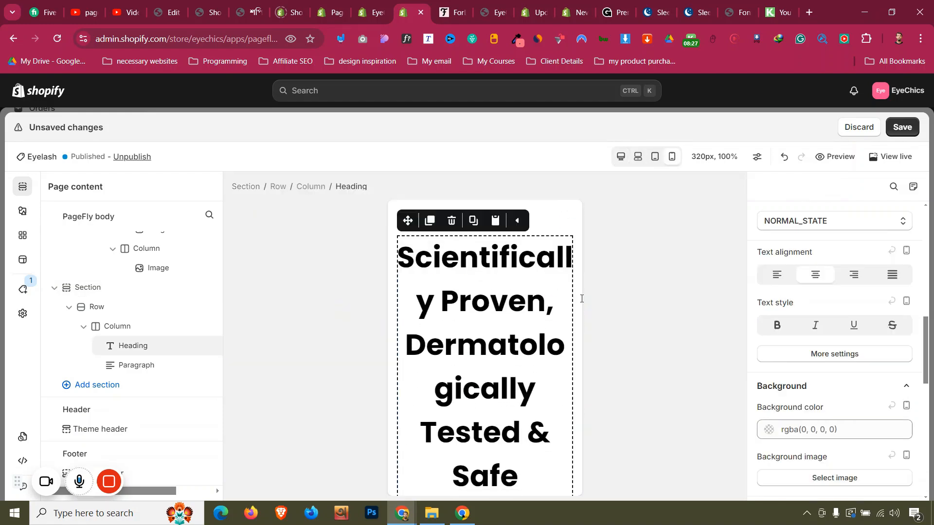
{"action": "scroll", "coordinate": [858, 334], "scroll_direction": "up", "scroll_amount": 5}
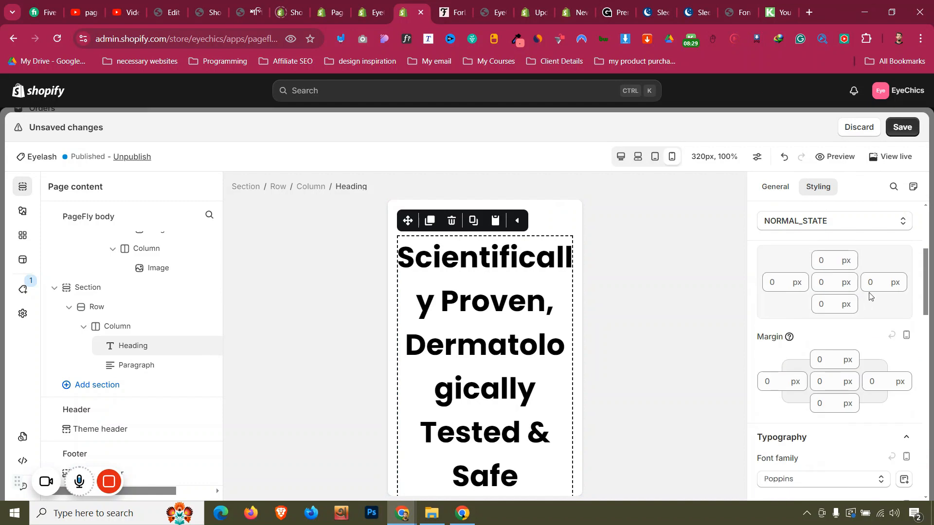
{"action": "scroll", "coordinate": [868, 311], "scroll_direction": "down", "scroll_amount": 4}
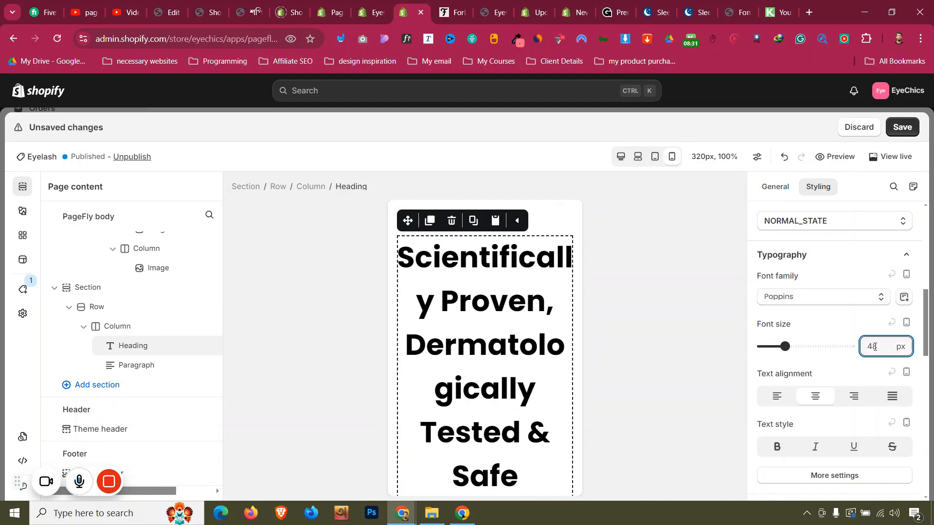
{"action": "type", "text": "28"}
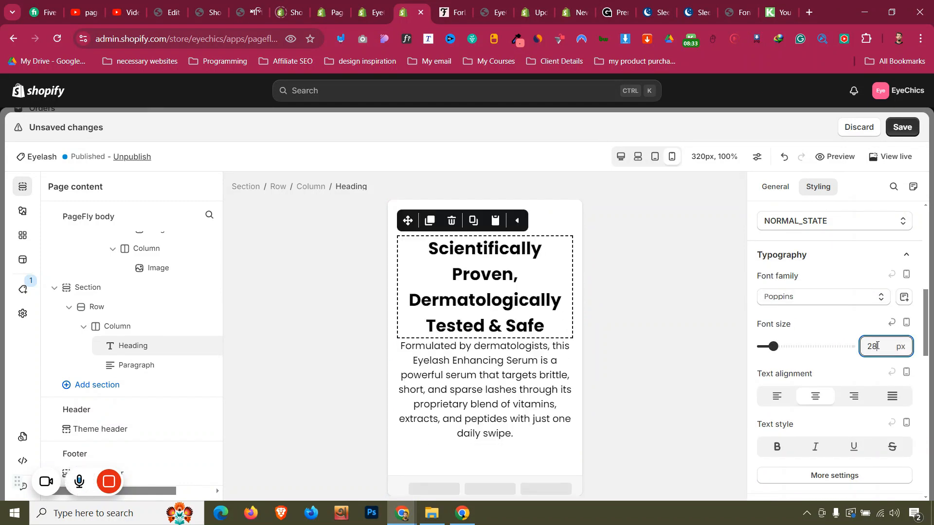
{"action": "key", "text": "BackSpace"}
{"action": "type", "text": "5"}
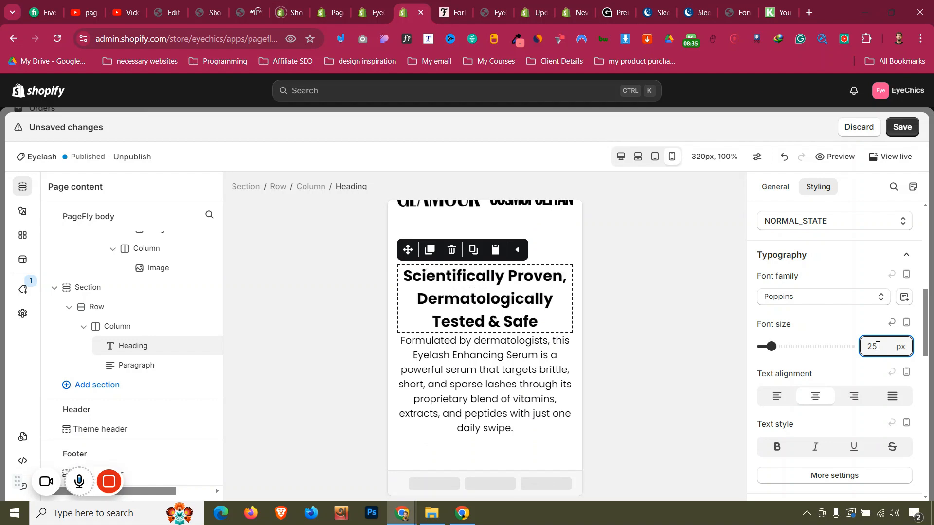
- Give the paragraph below the "Scientifically Proven" heading a 10 px top margin in the mobile layout
{"action": "left_click", "coordinate": [504, 392]}
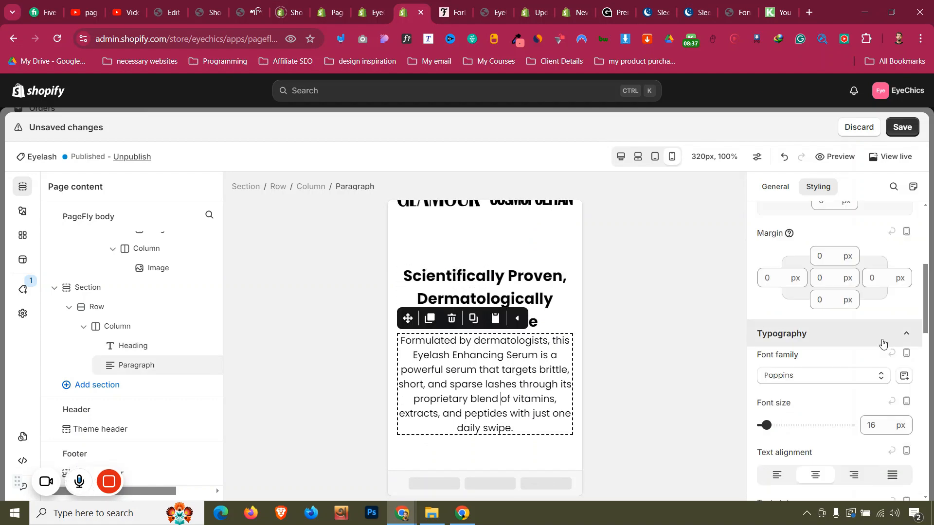
{"action": "left_click", "coordinate": [822, 256]}
{"action": "type", "text": "4"}
{"action": "key", "text": "BackSpace"}
{"action": "type", "text": "10"}
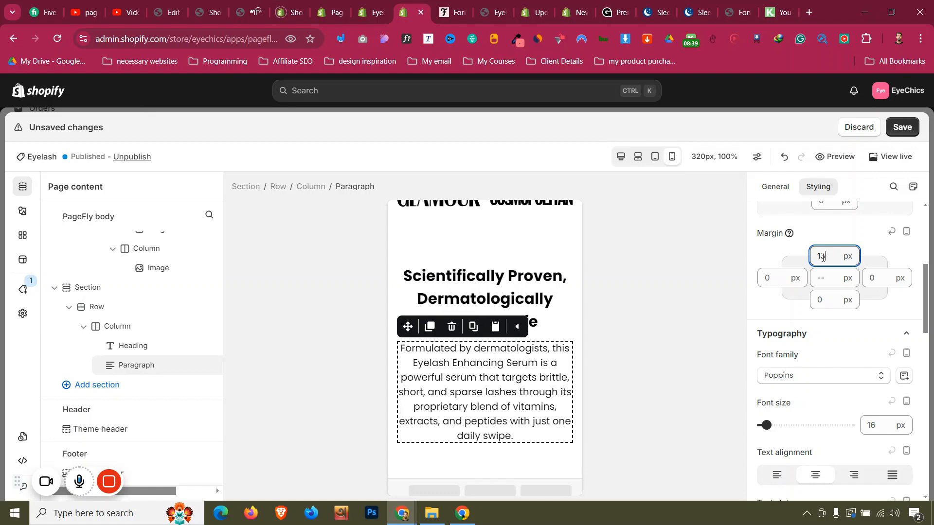
- Set the "Scientifically Proven" section's top and bottom padding to 20 px for mobile
{"action": "left_click", "coordinate": [414, 244]}
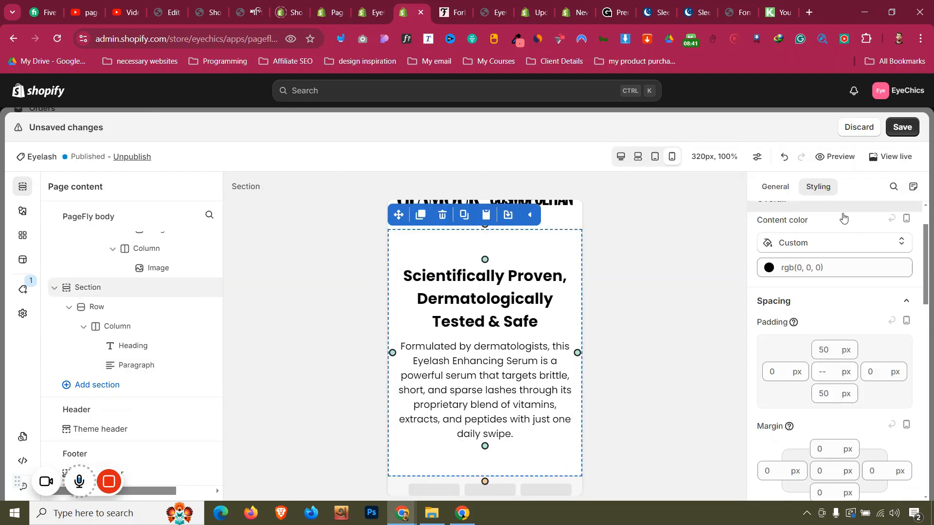
{"action": "type", "text": "0"}
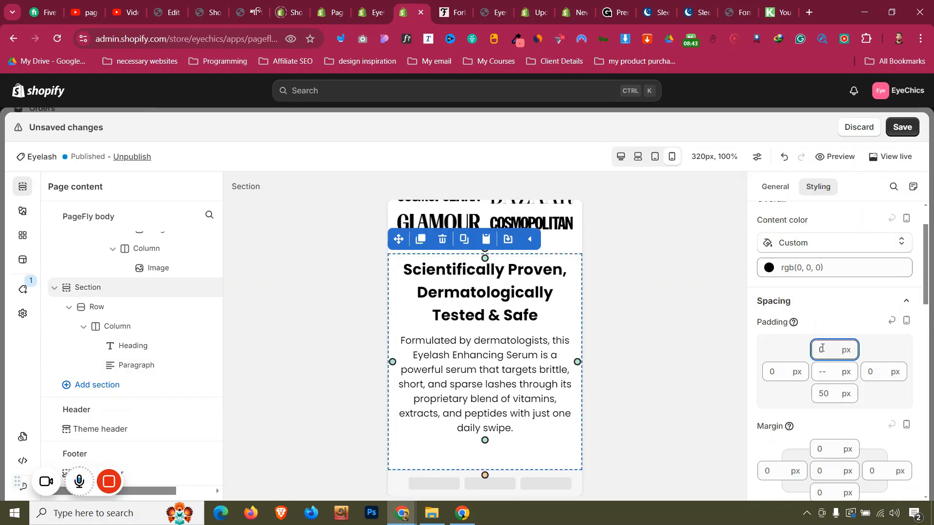
{"action": "key", "text": "BackSpace"}
{"action": "type", "text": "20"}
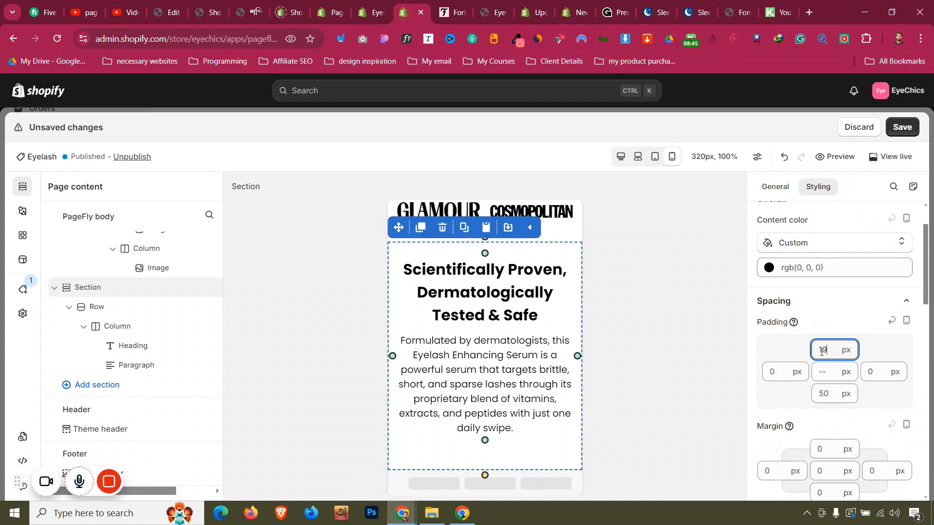
{"action": "key", "text": "Delete"}
{"action": "key", "text": "Delete"}
{"action": "type", "text": "20"}
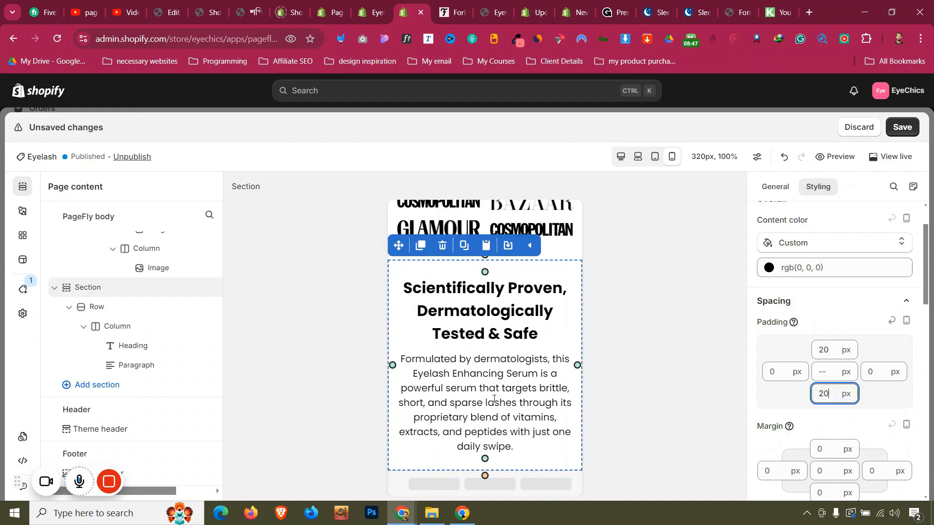
- Set the mobile bottom padding of the product details section to 0 px
{"action": "scroll", "coordinate": [423, 263], "scroll_direction": "up", "scroll_amount": 3}
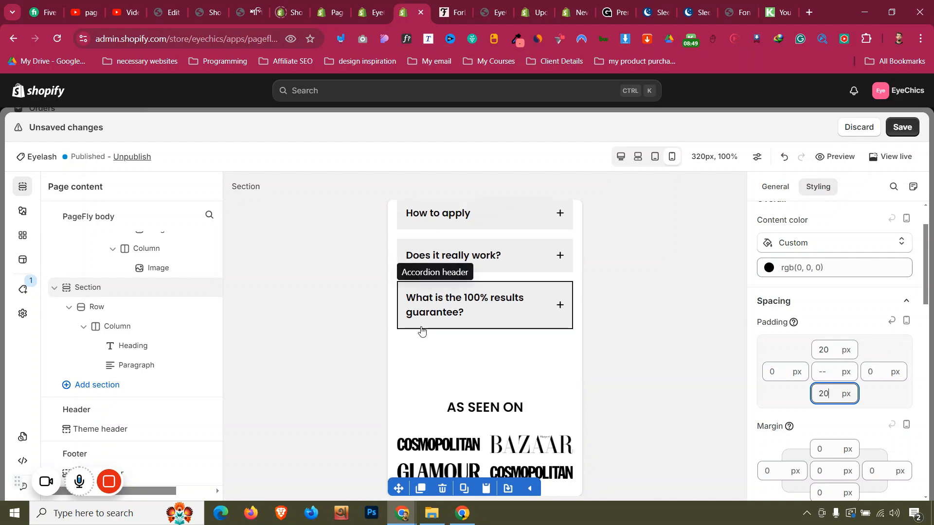
{"action": "left_click", "coordinate": [427, 360]}
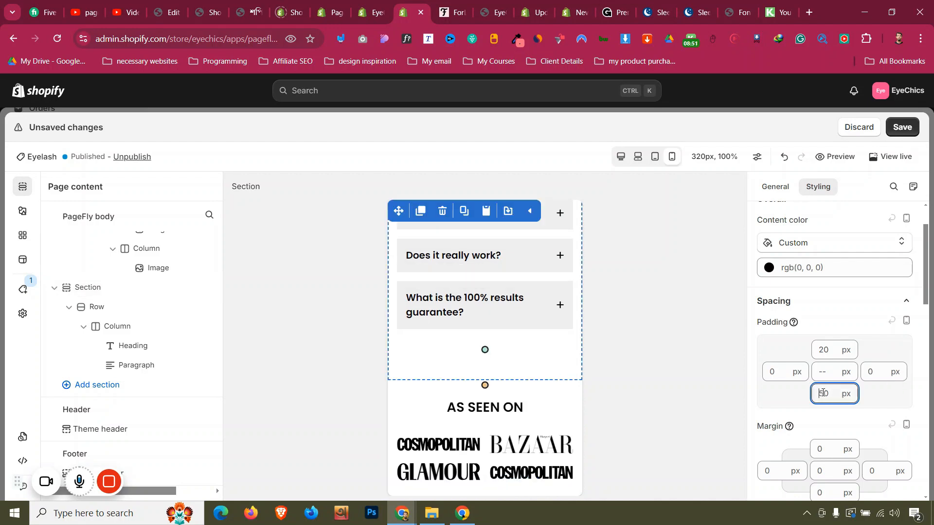
{"action": "key", "text": "Delete"}
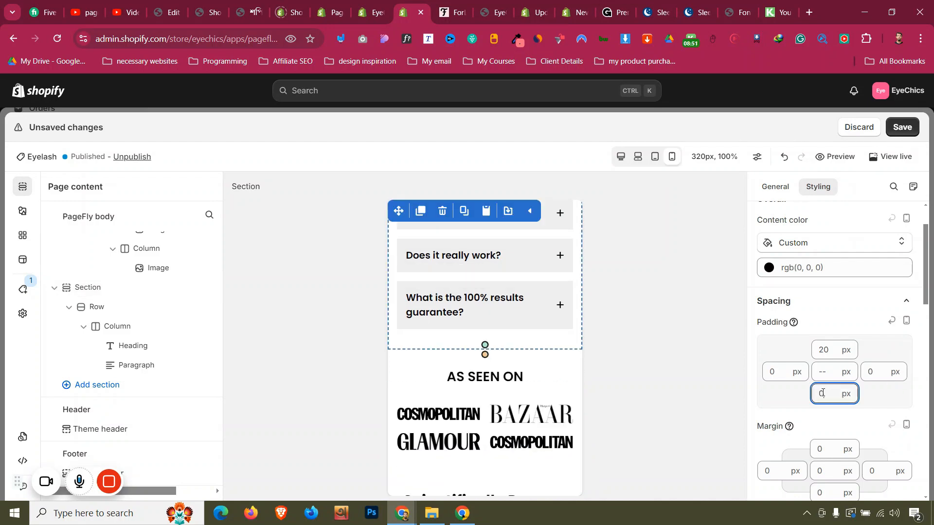
- Set the mobile top padding of the "As Seen On" section to 0 px
{"action": "left_click", "coordinate": [396, 359]}
{"action": "left_click", "coordinate": [820, 350]}
{"action": "key", "text": "Delete"}
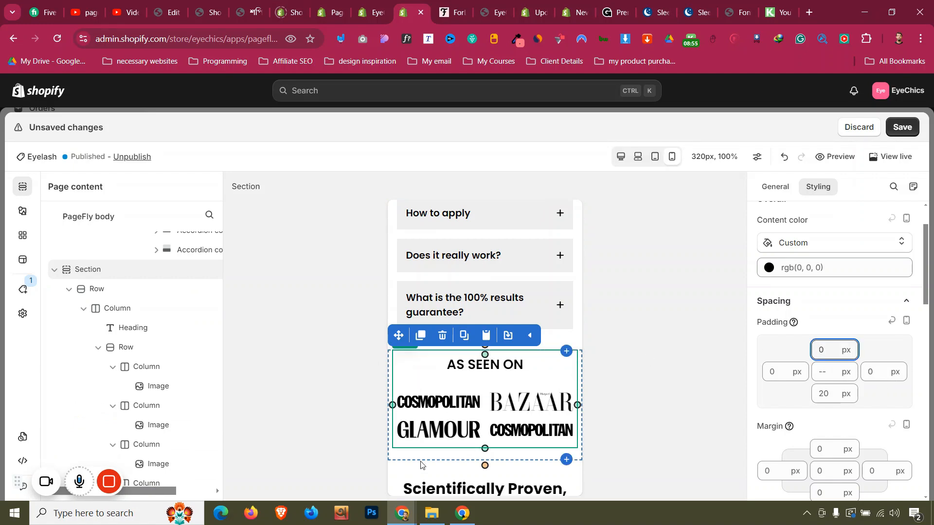
- Select the content block of the Description accordion and show its spacing settings in the mobile layout
{"action": "left_click", "coordinate": [419, 468]}
{"action": "scroll", "coordinate": [430, 386], "scroll_direction": "up", "scroll_amount": 3}
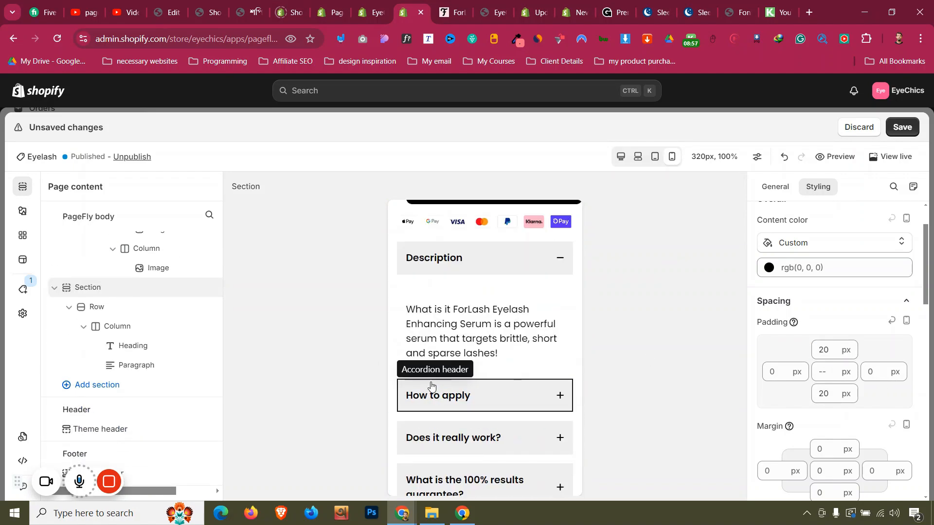
{"action": "left_click", "coordinate": [506, 291]}
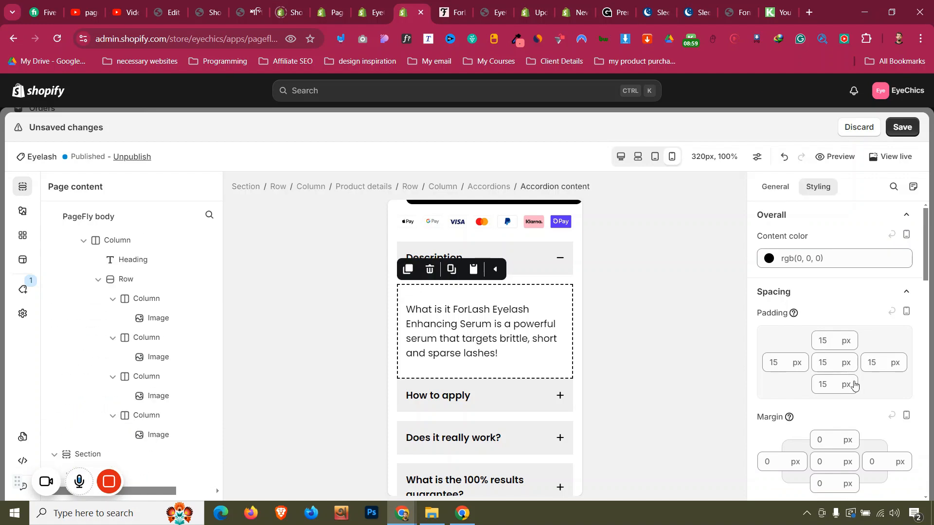
- Set the top and bottom padding of the Description accordion content to 0 px in the mobile view
{"action": "left_click", "coordinate": [530, 319]}
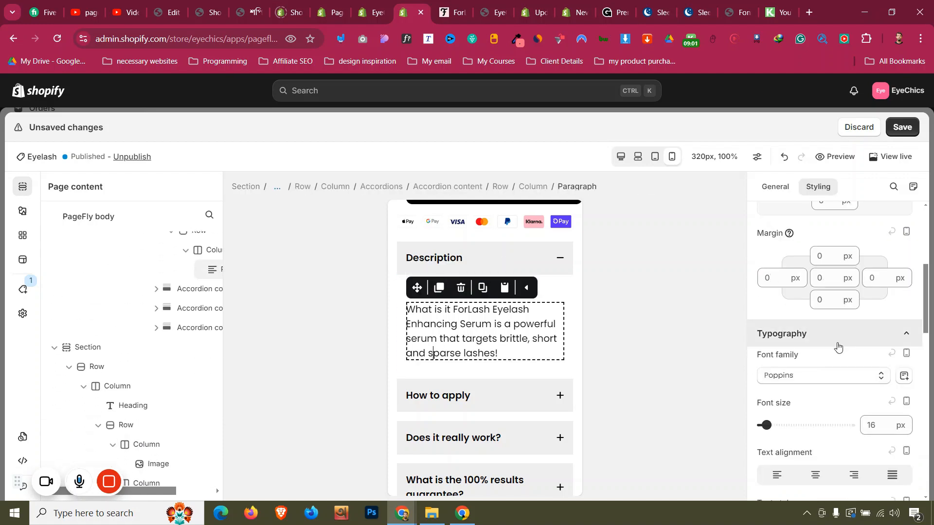
{"action": "left_click", "coordinate": [551, 295]}
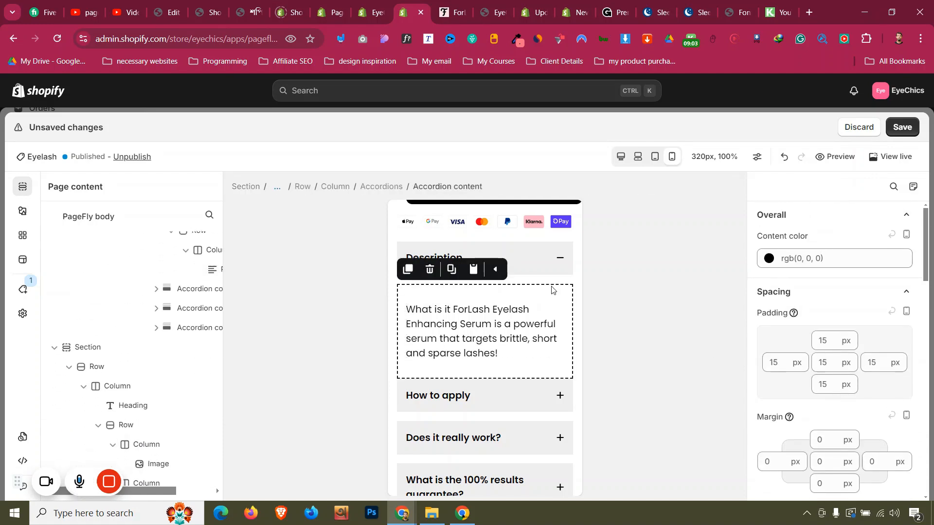
{"action": "left_click", "coordinate": [567, 259]}
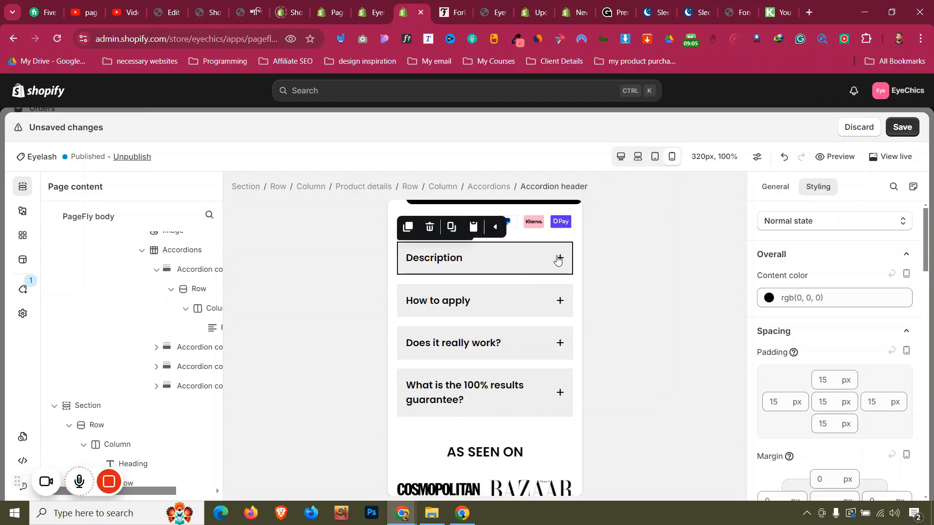
{"action": "left_click", "coordinate": [558, 261]}
{"action": "left_click", "coordinate": [489, 291]}
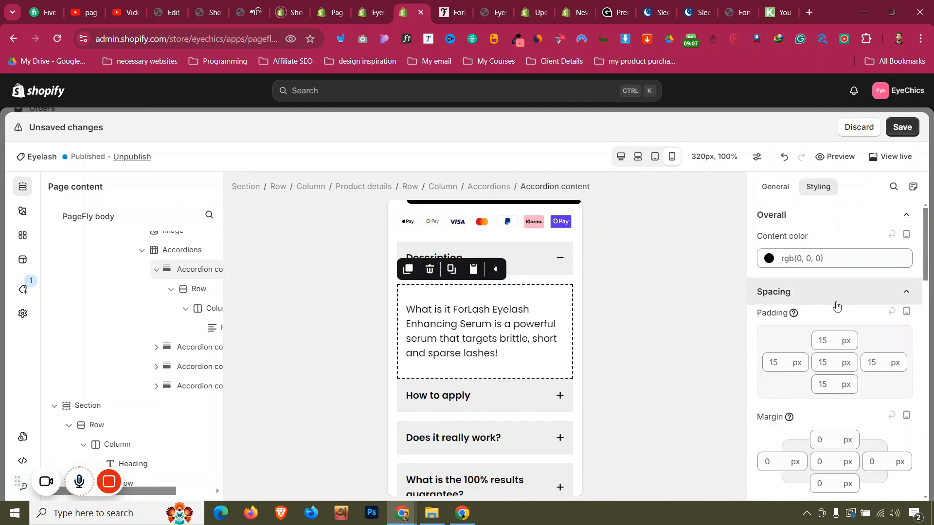
{"action": "double_click", "coordinate": [823, 340]}
{"action": "type", "text": "0"}
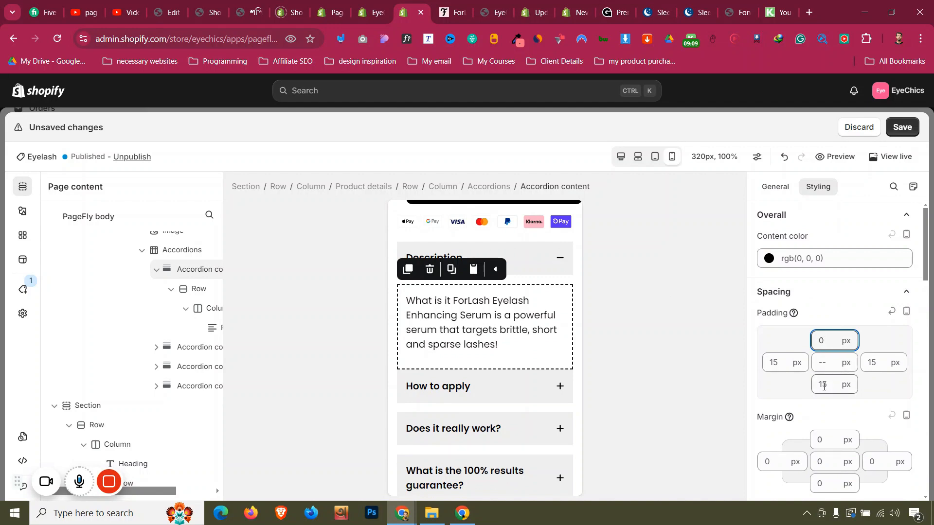
{"action": "double_click", "coordinate": [824, 386]}
{"action": "type", "text": "0"}
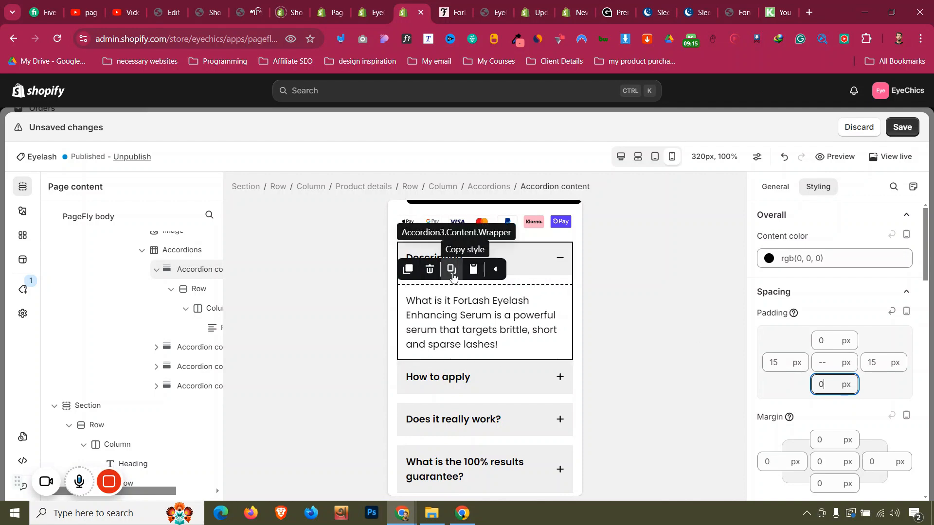
- Copy the Description content's style and paste it onto the "How to apply" and "Does it really work?" accordion contents
{"action": "left_click", "coordinate": [452, 276]}
{"action": "left_click", "coordinate": [545, 379]}
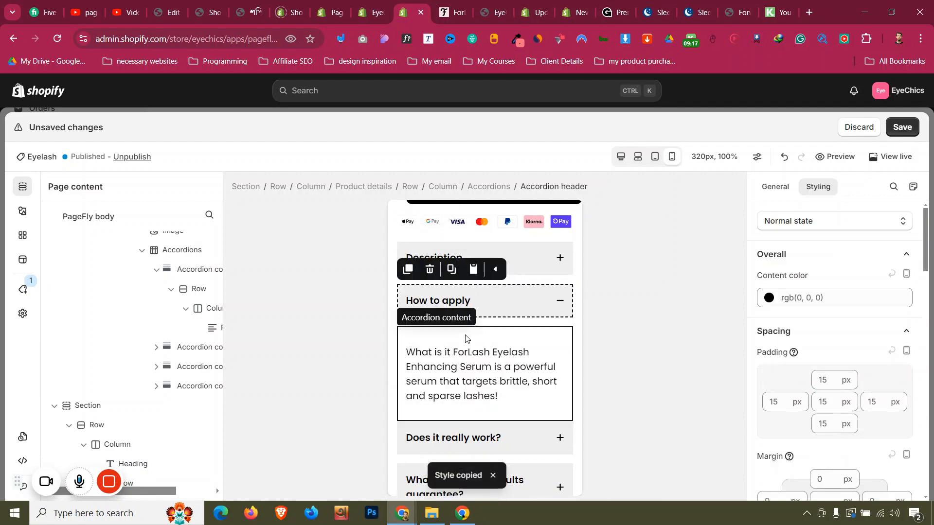
{"action": "left_click", "coordinate": [466, 339]}
{"action": "left_click", "coordinate": [474, 310]}
{"action": "left_click", "coordinate": [556, 419]}
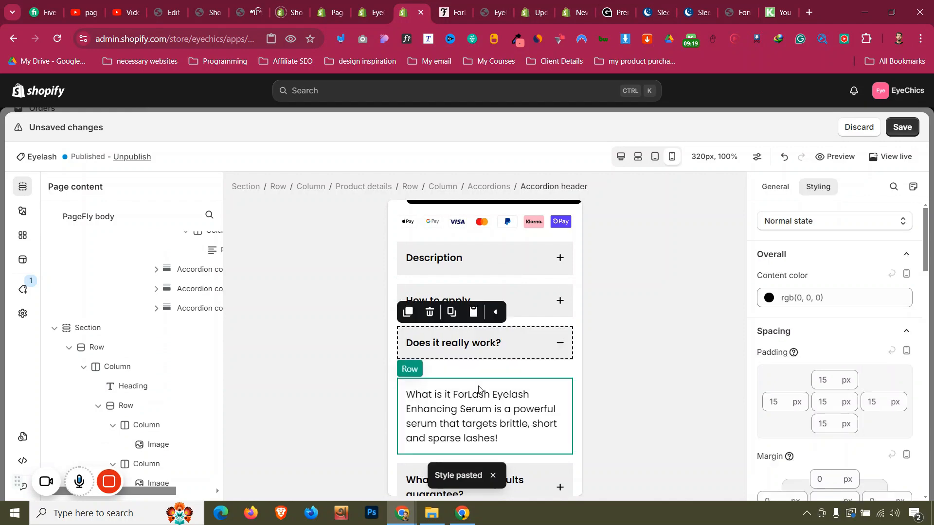
{"action": "left_click", "coordinate": [479, 389]}
{"action": "left_click", "coordinate": [473, 355]}
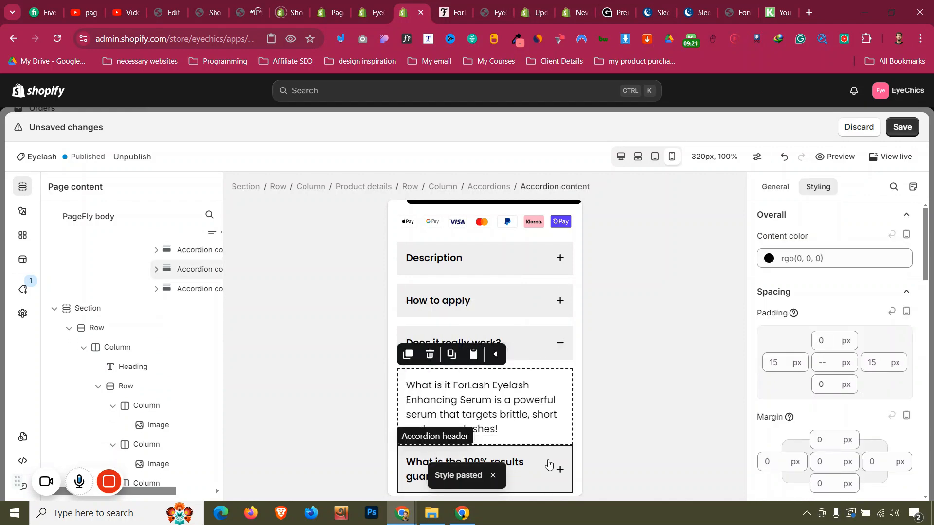
- Paste the copied style onto the "What is the 100% results guarantee?" accordion content and save the page
{"action": "left_click", "coordinate": [548, 464]}
{"action": "scroll", "coordinate": [516, 350], "scroll_direction": "down", "scroll_amount": 2}
{"action": "left_click", "coordinate": [479, 325]}
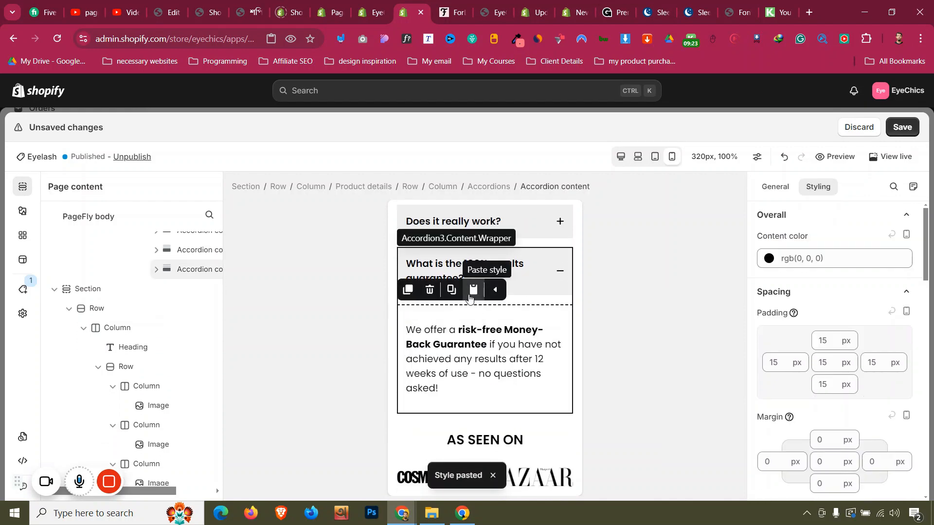
{"action": "left_click", "coordinate": [471, 297]}
{"action": "scroll", "coordinate": [485, 365], "scroll_direction": "up", "scroll_amount": 3}
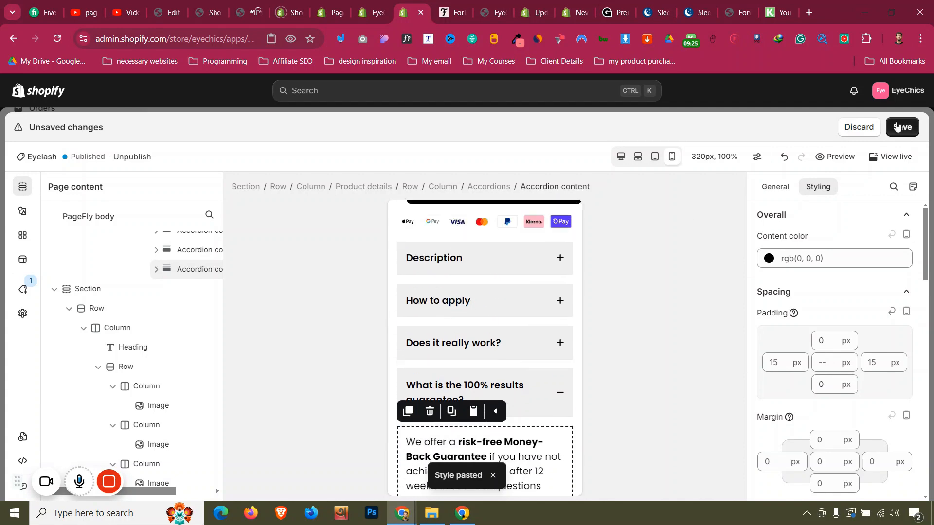
- Set the "AS SEEN ON" logo row to 5 columns per line in the 768 px tablet view
{"action": "left_click", "coordinate": [654, 157]}
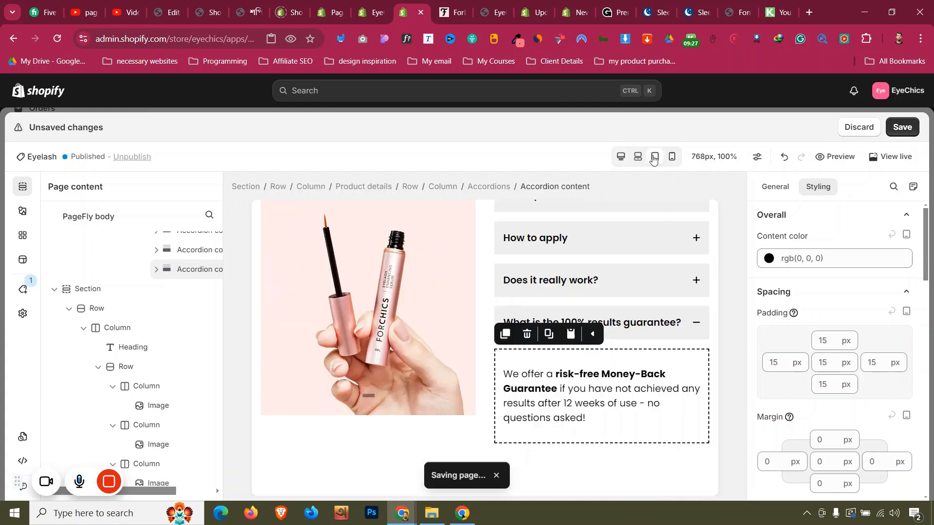
{"action": "scroll", "coordinate": [477, 303], "scroll_direction": "down", "scroll_amount": 5}
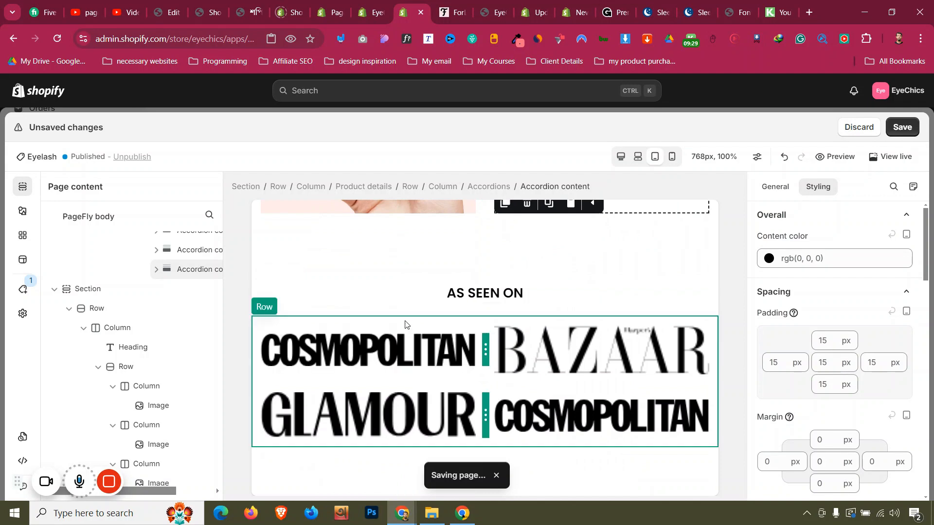
{"action": "left_click", "coordinate": [479, 330]}
{"action": "left_click", "coordinate": [784, 193]}
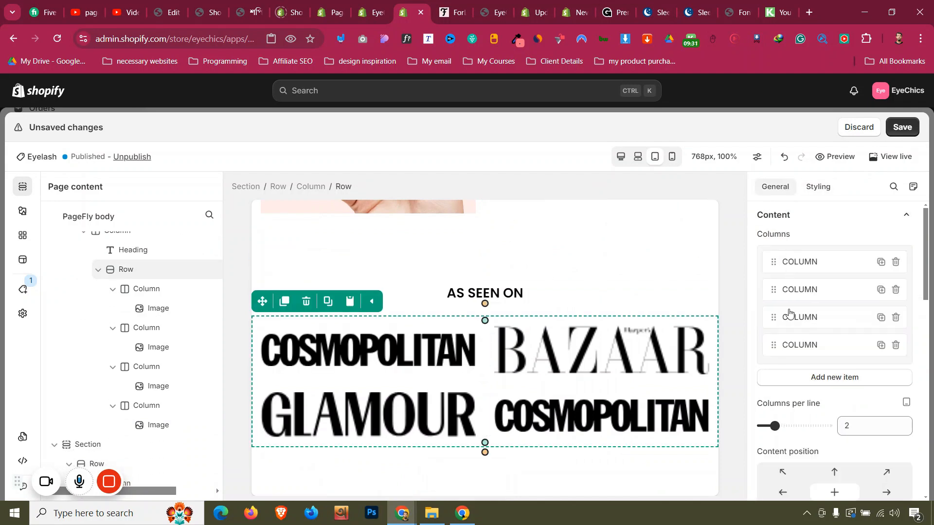
{"action": "left_click_drag", "start_coordinate": [775, 426], "coordinate": [815, 426]}
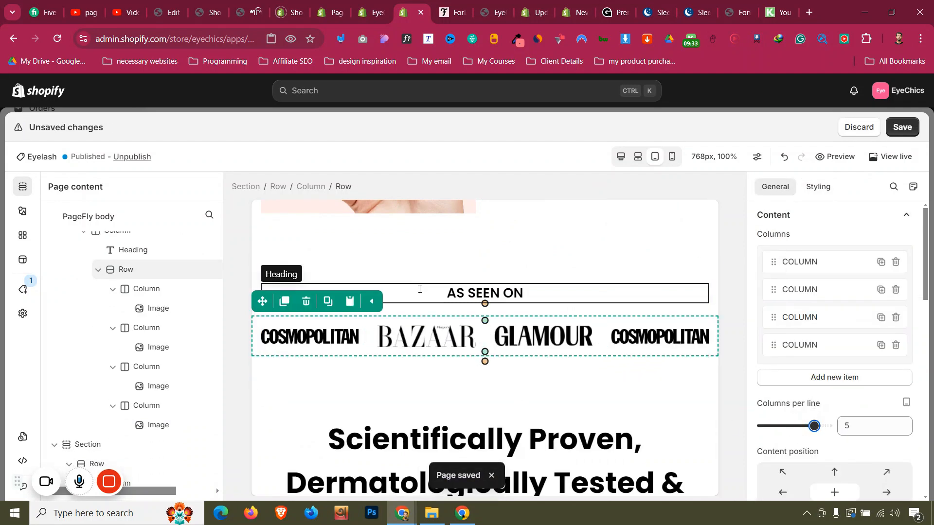
- Set the font size of the "Scientifically Proven, Dermatologically Tested & Safe" heading to 40 px for tablet
{"action": "scroll", "coordinate": [418, 267], "scroll_direction": "down", "scroll_amount": 3}
{"action": "left_click", "coordinate": [381, 275]}
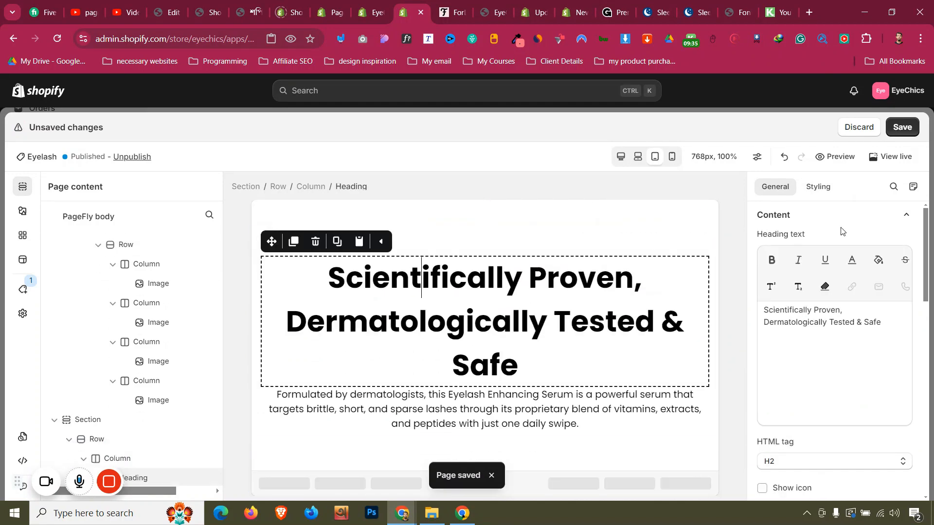
{"action": "left_click", "coordinate": [818, 186]}
{"action": "scroll", "coordinate": [880, 281], "scroll_direction": "down", "scroll_amount": 1}
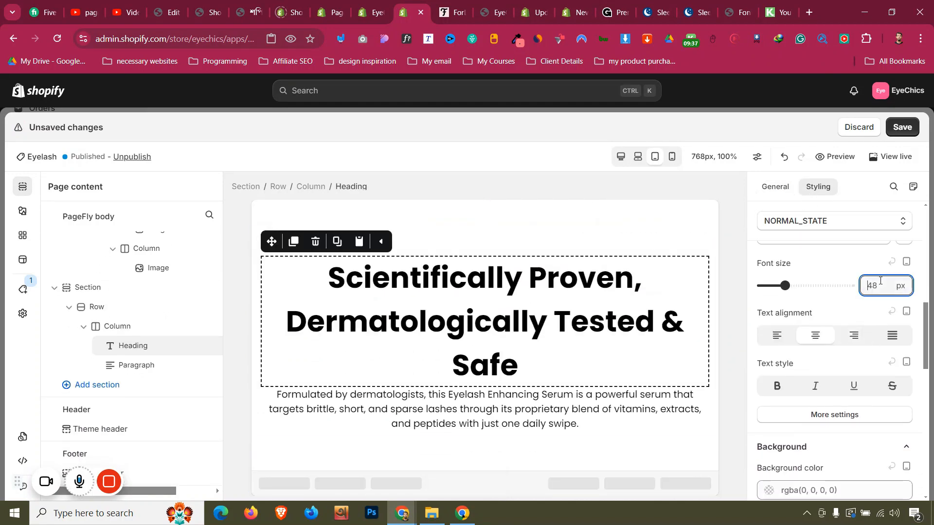
{"action": "type", "text": "40"}
{"action": "key", "text": "Down"}
{"action": "key", "text": "Down"}
{"action": "key", "text": "Down"}
{"action": "key", "text": "Down"}
{"action": "key", "text": "Down"}
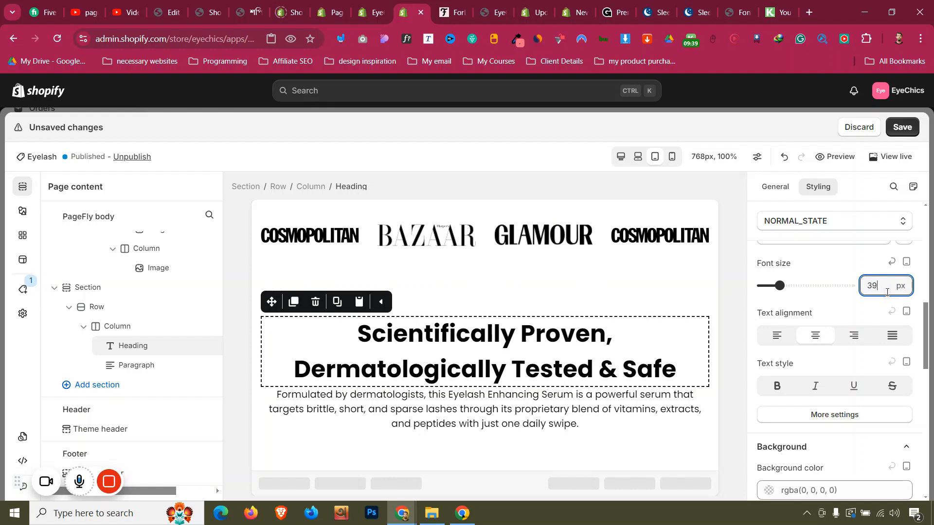
{"action": "key", "text": "Up"}
{"action": "key", "text": "Up"}
{"action": "key", "text": "Up"}
{"action": "key", "text": "Up"}
{"action": "key", "text": "Up"}
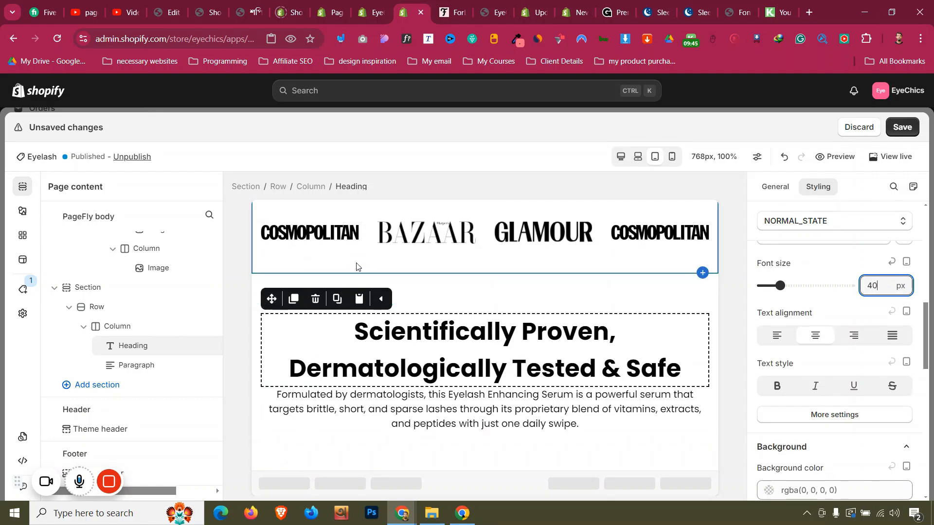
- Set the "Scientifically Proven" section's padding to 0 px at the top and 30 px at the bottom
{"action": "left_click", "coordinate": [363, 278]}
{"action": "left_click", "coordinate": [831, 350]}
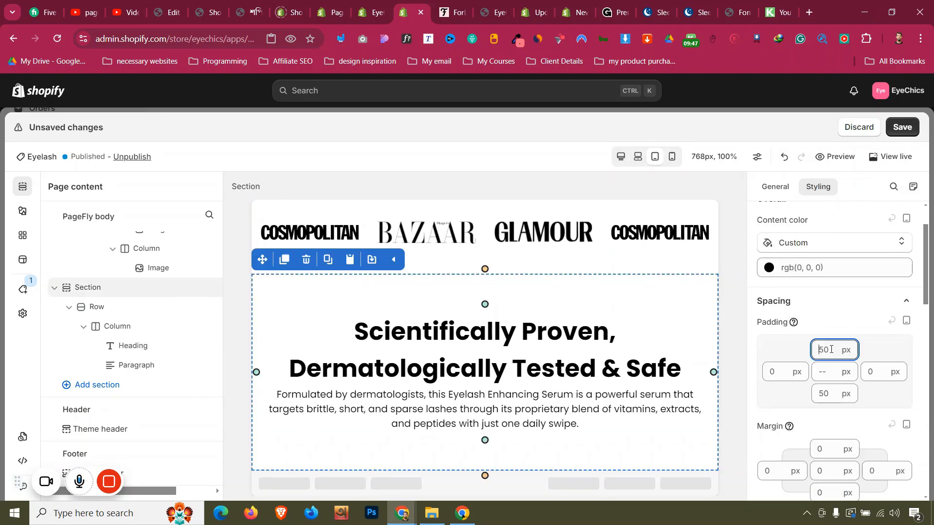
{"action": "type", "text": "1"}
{"action": "key", "text": "BackSpace"}
{"action": "type", "text": "0"}
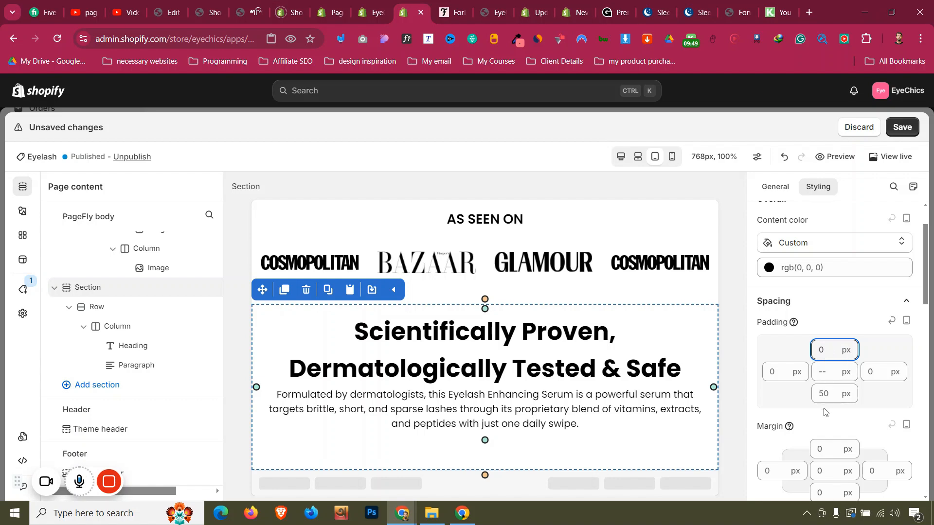
{"action": "left_click", "coordinate": [827, 393]}
{"action": "type", "text": "32"}
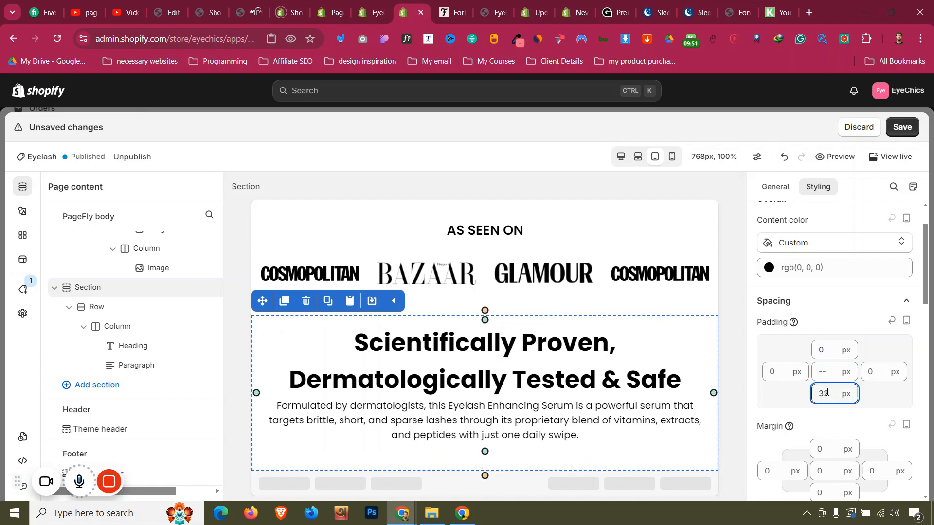
{"action": "key", "text": "BackSpace"}
{"action": "type", "text": "0"}
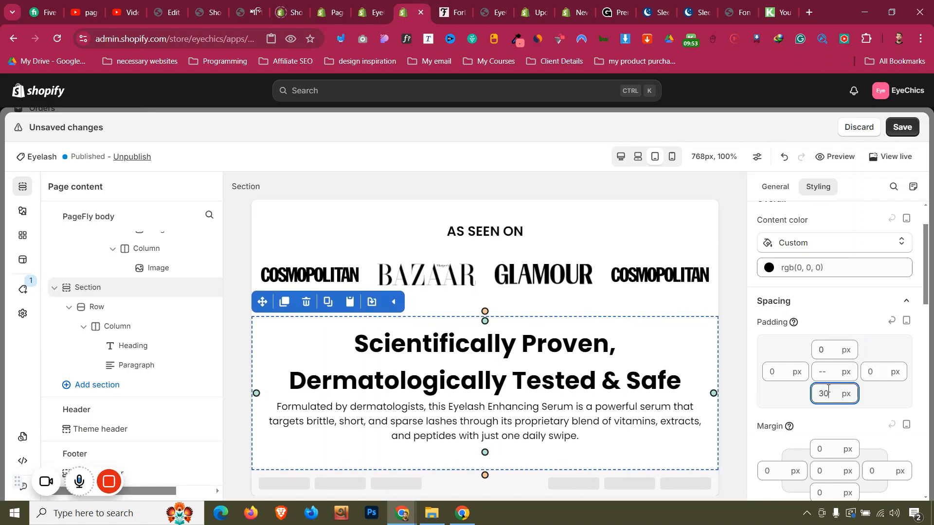
- Give the paragraph under the "Scientifically Proven" heading a 10 px top margin for tablet
{"action": "left_click", "coordinate": [508, 436]}
{"action": "left_click", "coordinate": [827, 443]}
{"action": "type", "text": "10"}
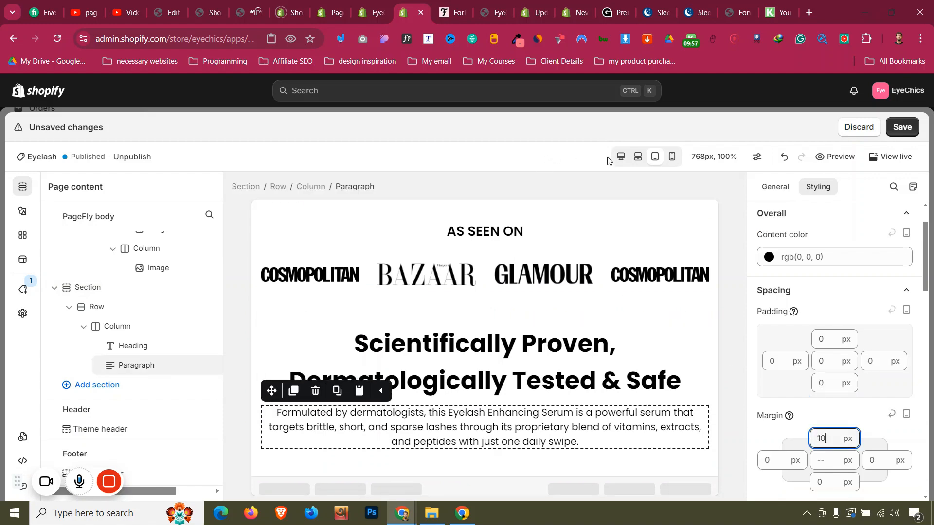
- Give the same paragraph a 10 px top margin in the 1440 px desktop view and save the page
{"action": "left_click", "coordinate": [638, 156]}
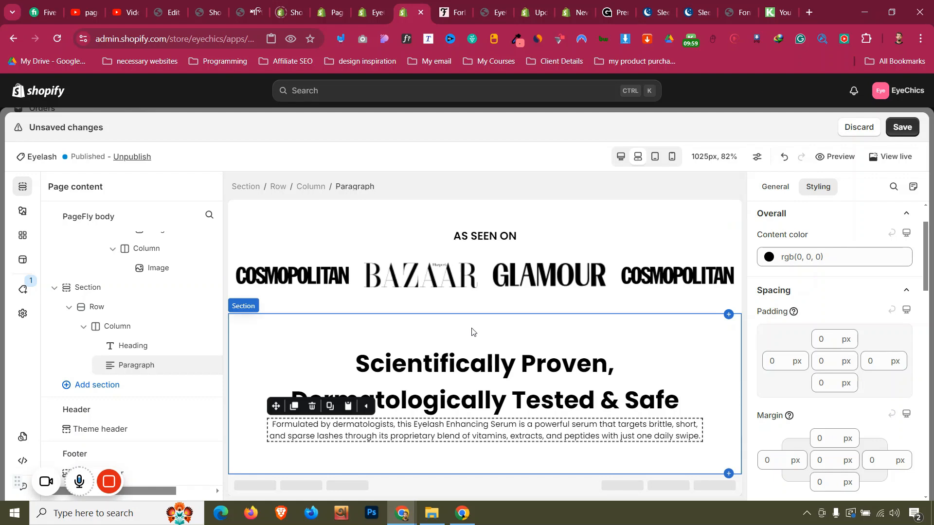
{"action": "left_click", "coordinate": [623, 158]}
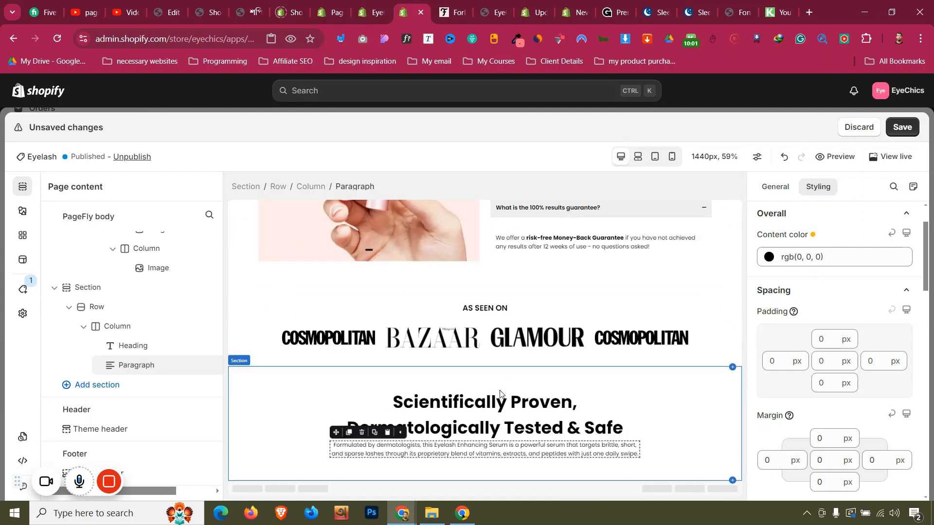
{"action": "left_click", "coordinate": [821, 430]}
{"action": "type", "text": "10"}
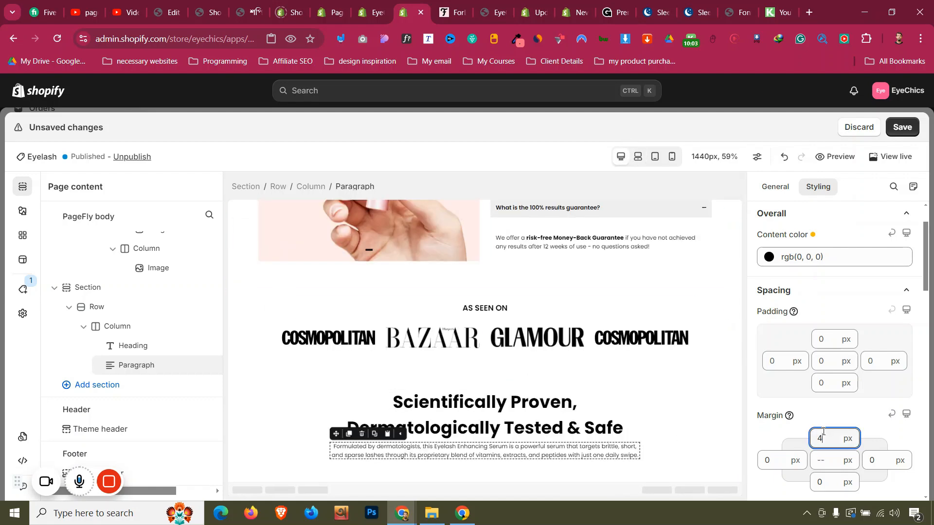
{"action": "left_click", "coordinate": [249, 404]}
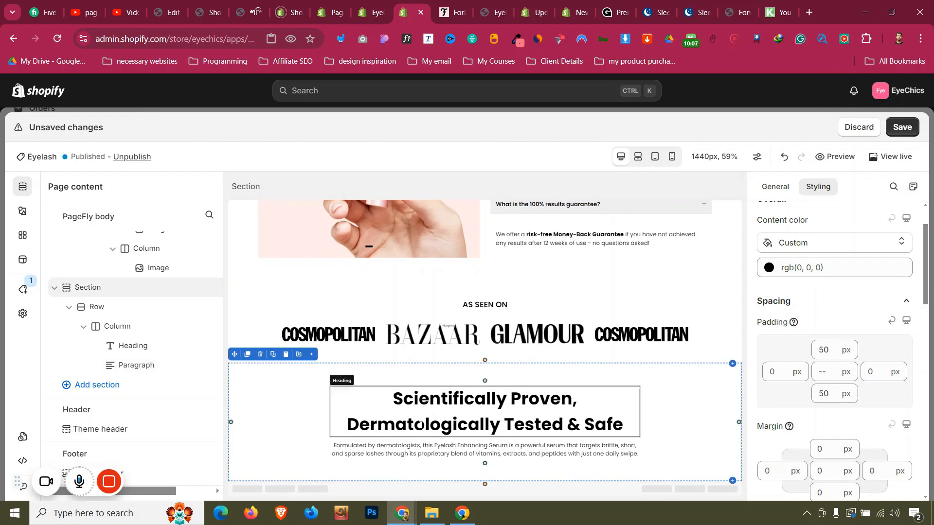
- Switch to the ForChics product page and download the video beside the ingredient list
{"action": "left_click", "coordinate": [447, 4]}
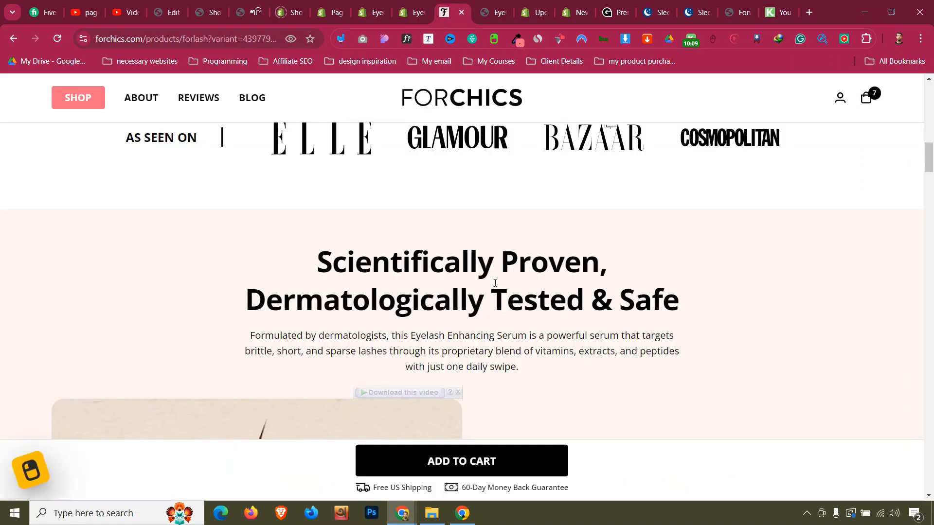
{"action": "scroll", "coordinate": [491, 282], "scroll_direction": "down", "scroll_amount": 5}
{"action": "right_click", "coordinate": [408, 241]}
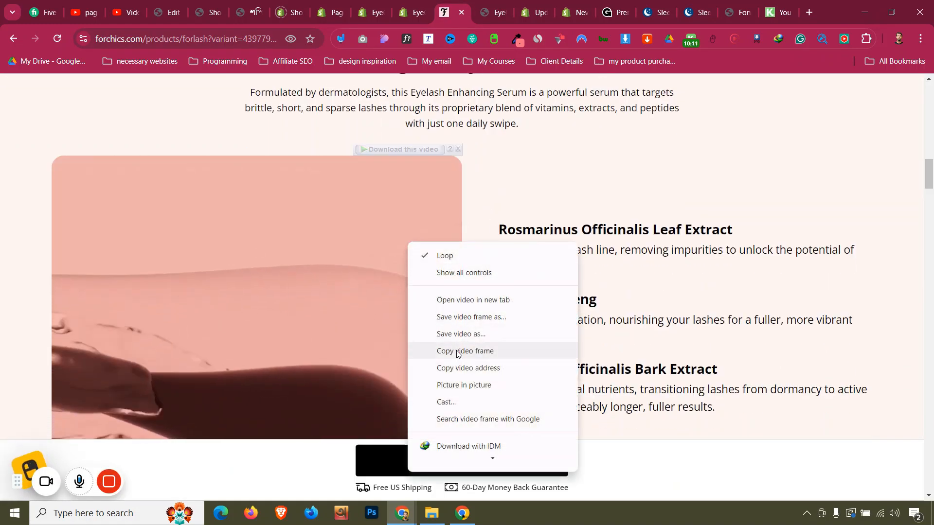
{"action": "left_click", "coordinate": [459, 334]}
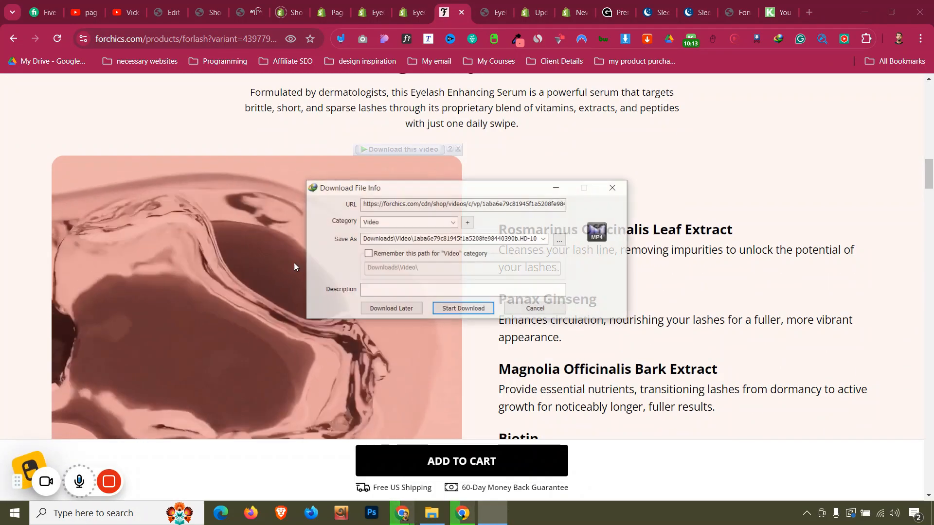
{"action": "left_click", "coordinate": [452, 309]}
{"action": "left_click", "coordinate": [436, 270]}
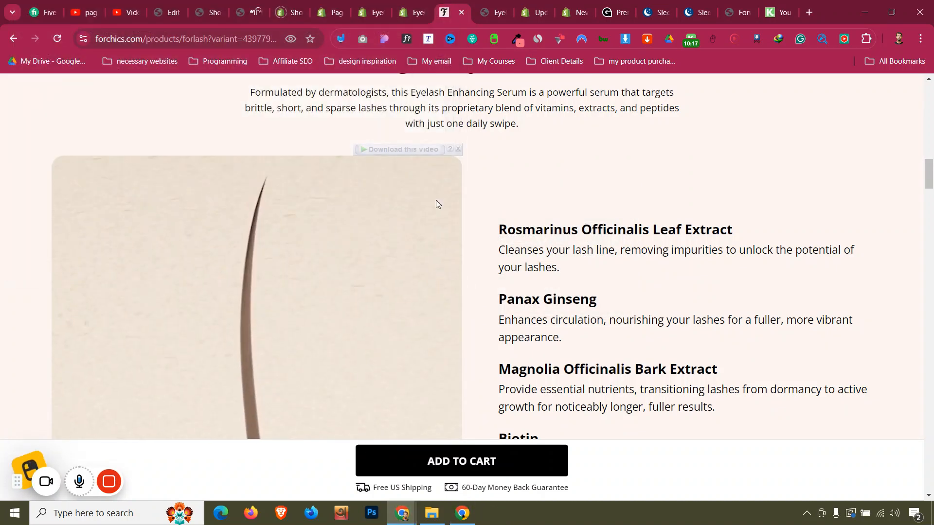
- Switch back to the PageFly editor, add a section with two equal columns above "Scientifically Proven" and set its max width to 1300 px
{"action": "left_click", "coordinate": [403, 12]}
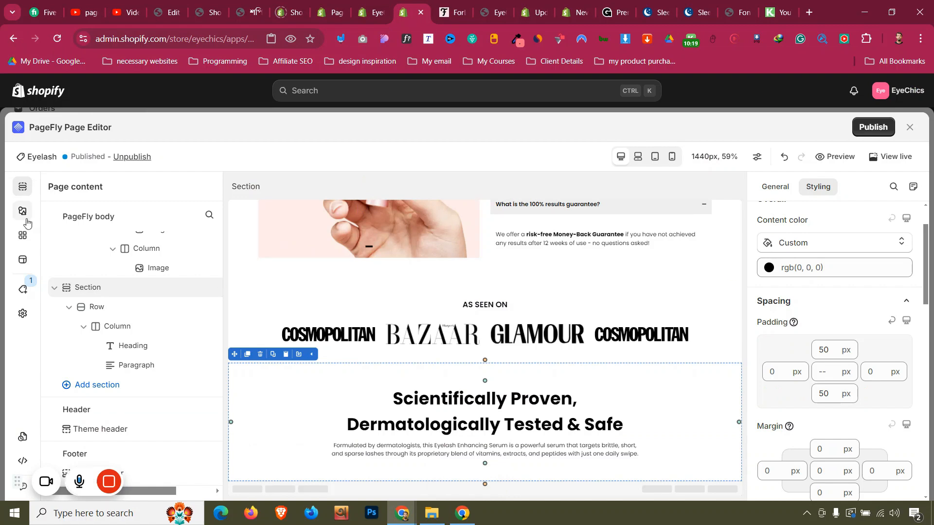
{"action": "scroll", "coordinate": [74, 232], "scroll_direction": "up", "scroll_amount": 10}
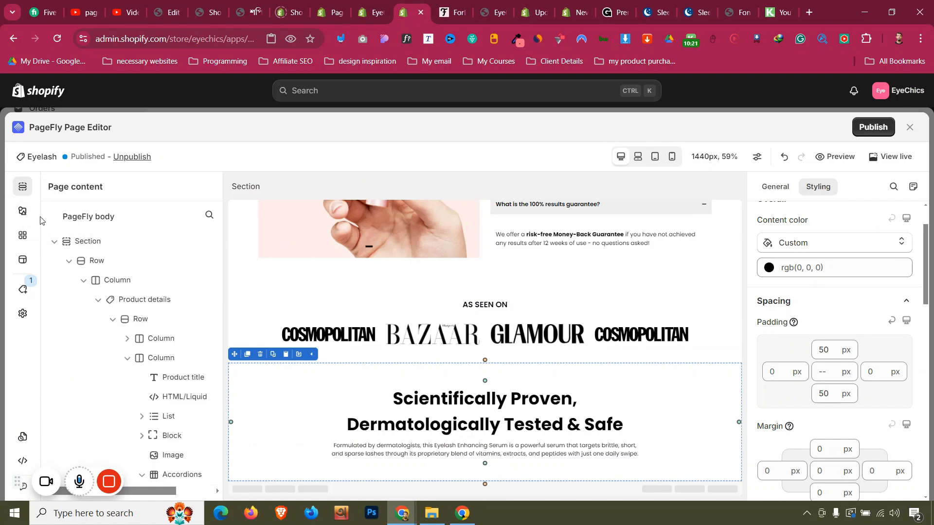
{"action": "left_click", "coordinate": [22, 210]}
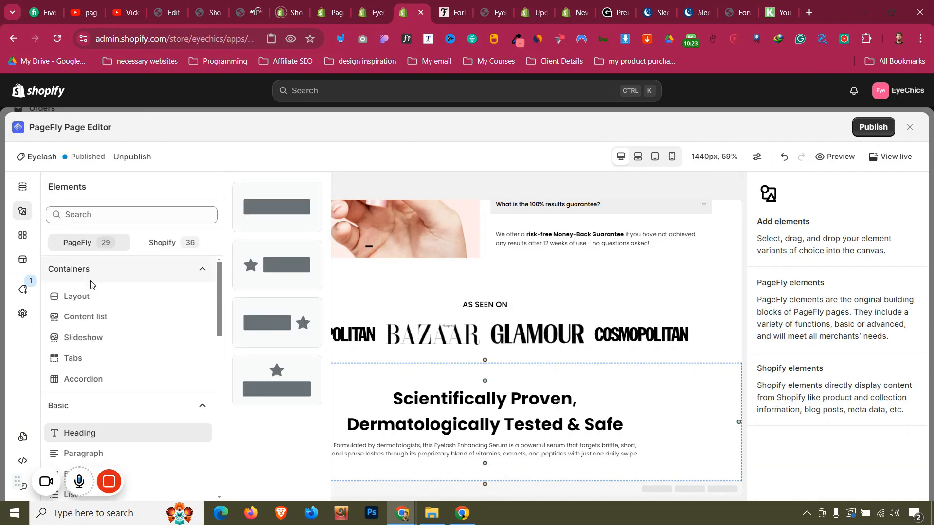
{"action": "mouse_move", "coordinate": [89, 296]}
{"action": "left_click_drag", "start_coordinate": [277, 265], "coordinate": [567, 367]}
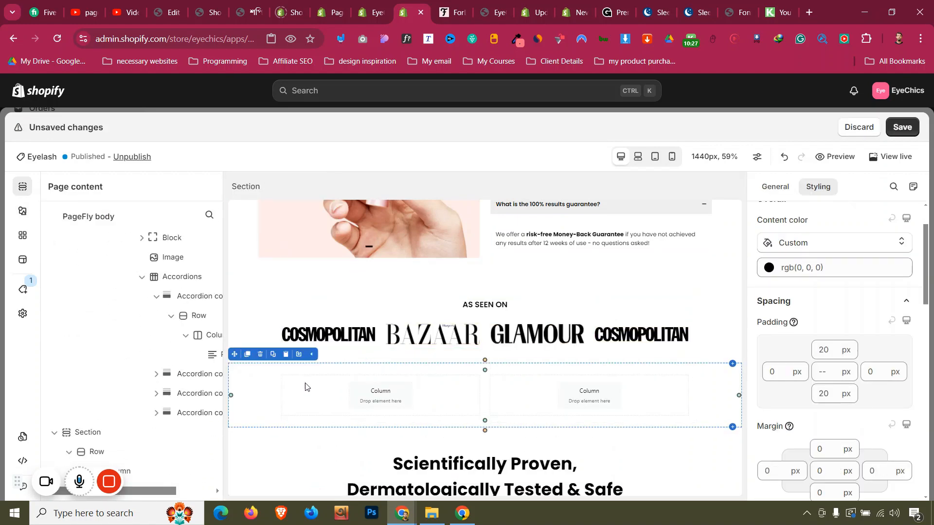
{"action": "left_click", "coordinate": [775, 186]}
{"action": "scroll", "coordinate": [849, 338], "scroll_direction": "down", "scroll_amount": 3}
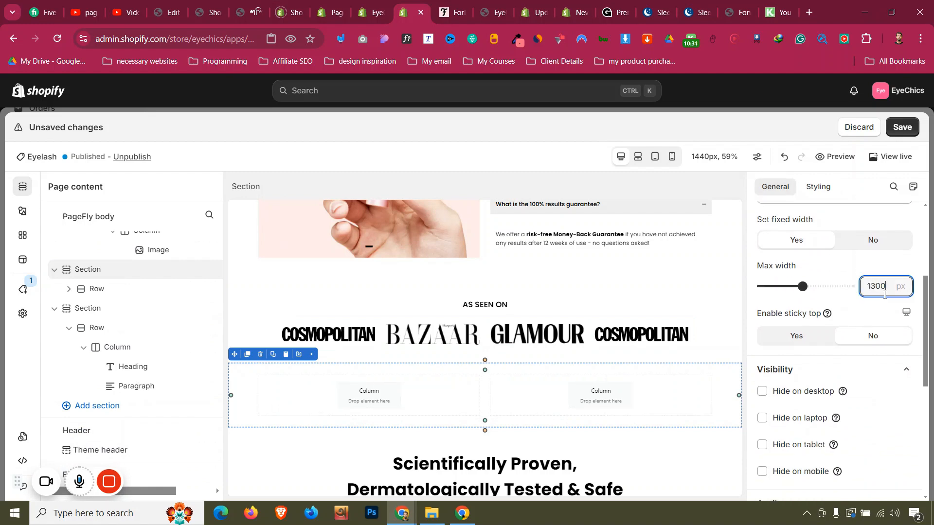
- Move the "Scientifically Proven" section above the new two-column section
{"action": "left_click", "coordinate": [241, 452]}
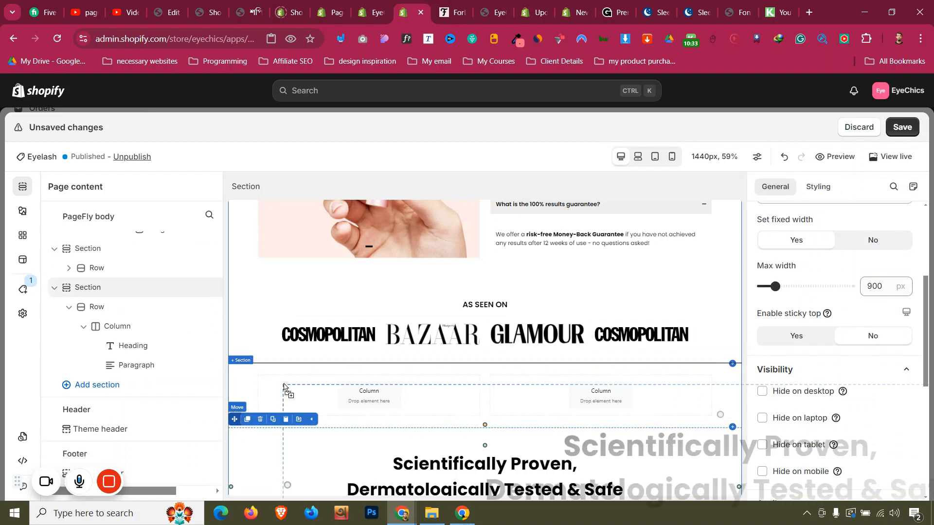
{"action": "left_click_drag", "start_coordinate": [295, 372], "coordinate": [295, 372]}
{"action": "scroll", "coordinate": [294, 373], "scroll_direction": "down", "scroll_amount": 2}
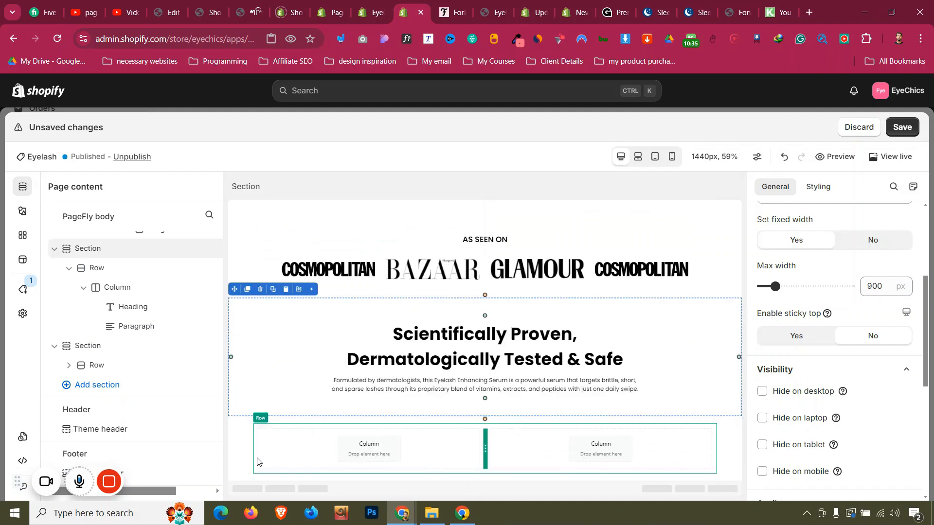
- Insert an HTML video element into the first column of the two-column section
{"action": "left_click", "coordinate": [256, 458]}
{"action": "left_click", "coordinate": [241, 450]}
{"action": "left_click", "coordinate": [23, 210]}
{"action": "scroll", "coordinate": [98, 340], "scroll_direction": "down", "scroll_amount": 5}
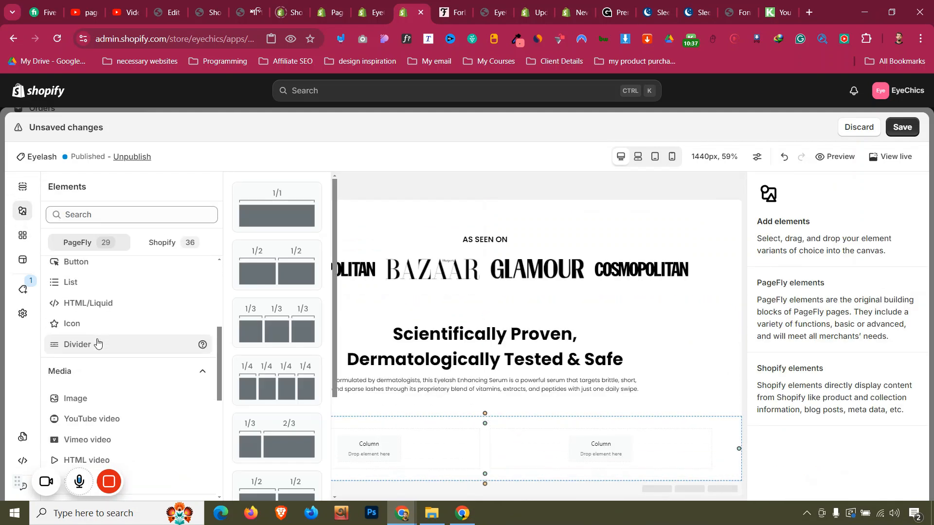
{"action": "left_click", "coordinate": [97, 340]}
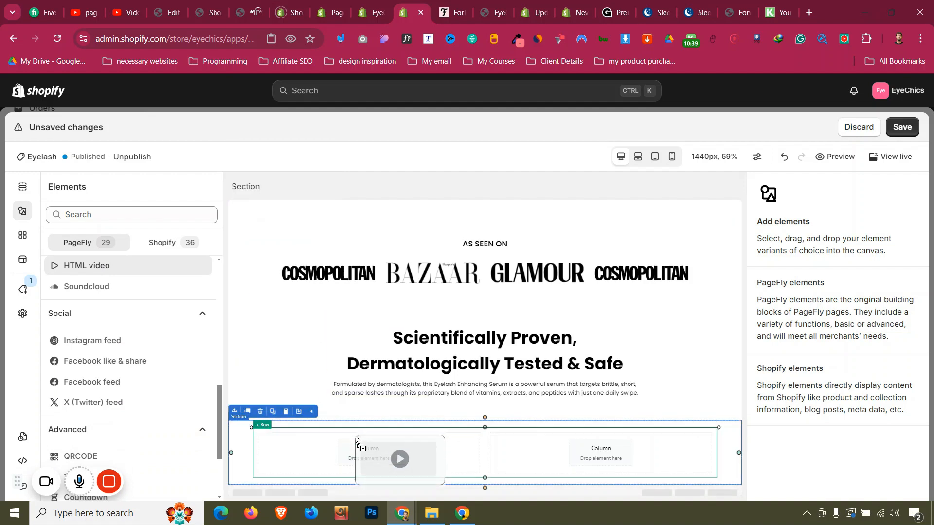
{"action": "left_click_drag", "start_coordinate": [276, 203], "coordinate": [360, 452]}
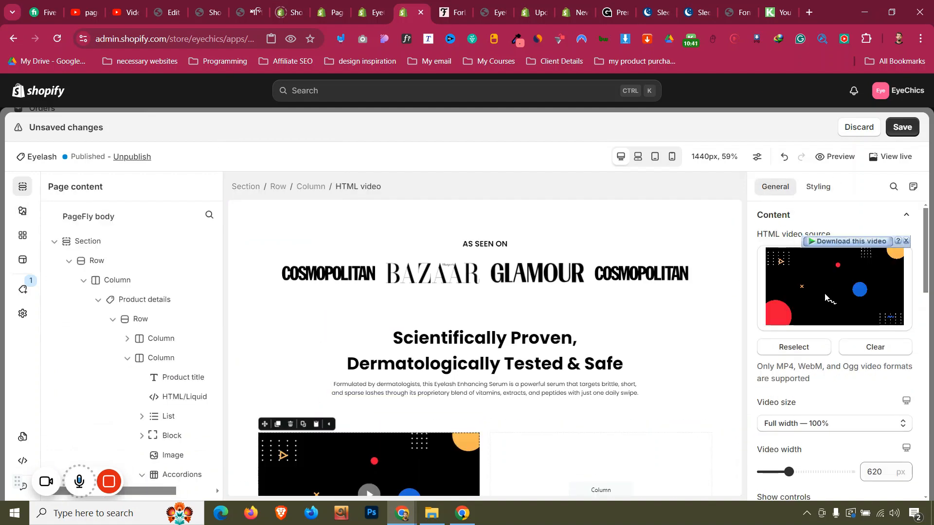
- Upload the downloaded MP4 from the Video folder in Downloads as a source for the HTML video
{"action": "left_click", "coordinate": [812, 348]}
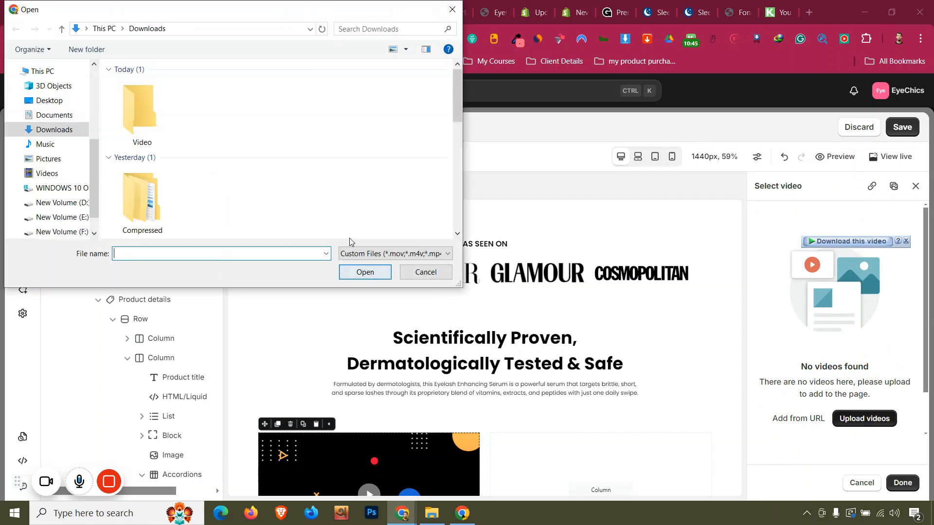
{"action": "double_click", "coordinate": [143, 113]}
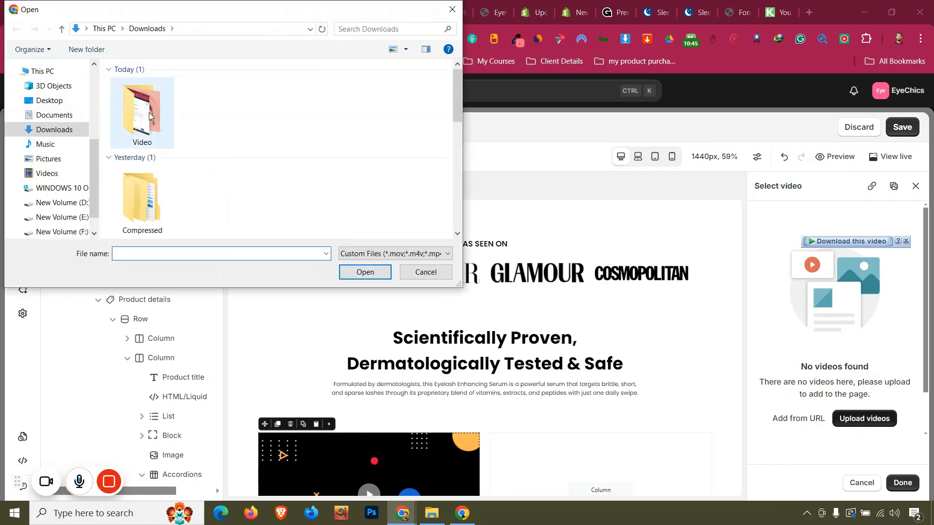
{"action": "left_click", "coordinate": [365, 272]}
{"action": "scroll", "coordinate": [430, 389], "scroll_direction": "down", "scroll_amount": 2}
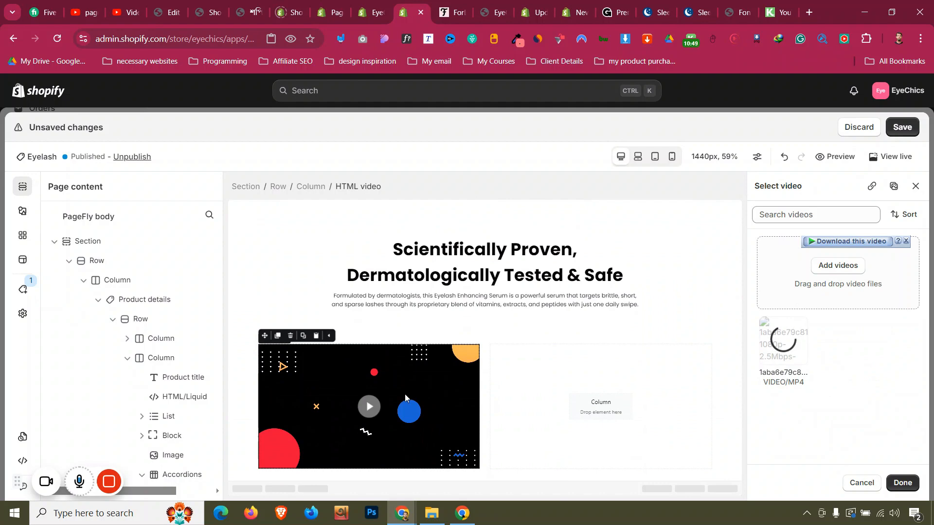
- Examine the ForChics page's ingredient list, customer reviews and "Get Noticeable Results" section at desktop and mobile widths
{"action": "left_click", "coordinate": [463, 5]}
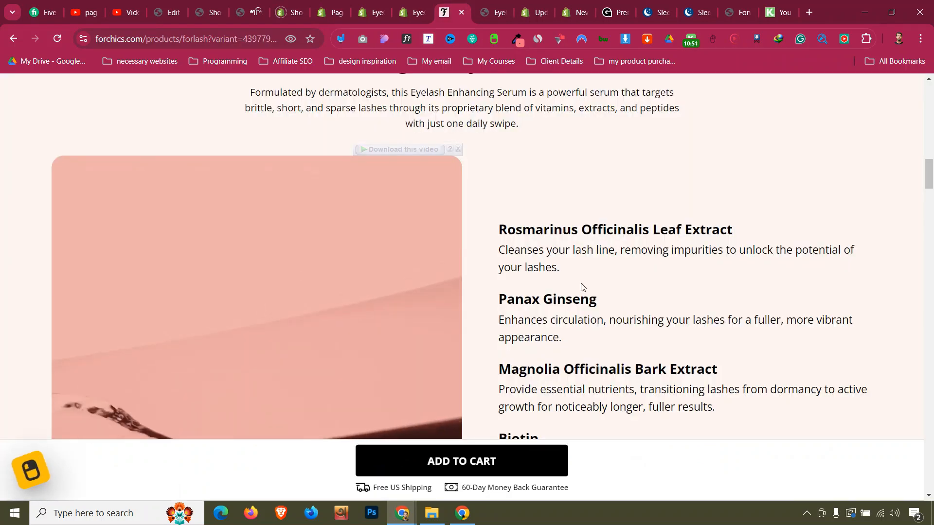
{"action": "scroll", "coordinate": [586, 284], "scroll_direction": "down", "scroll_amount": 1}
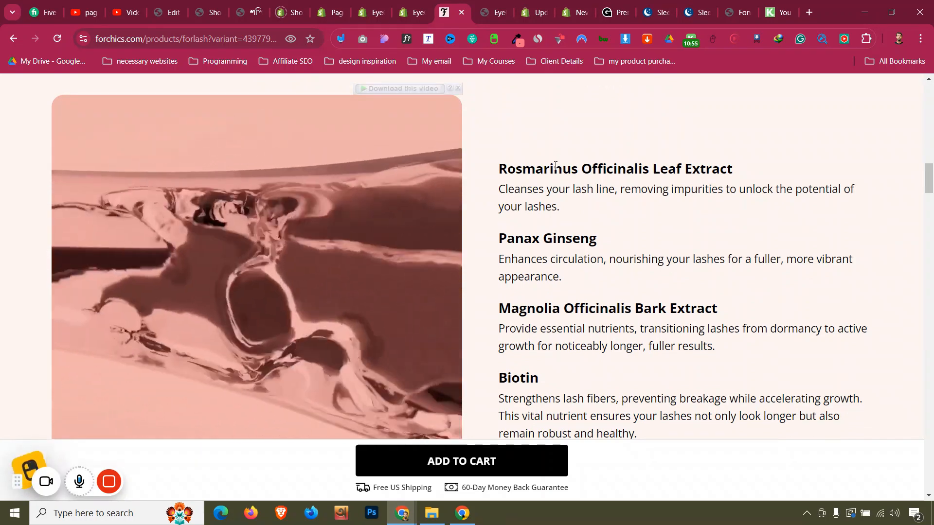
{"action": "scroll", "coordinate": [545, 250], "scroll_direction": "down", "scroll_amount": 2}
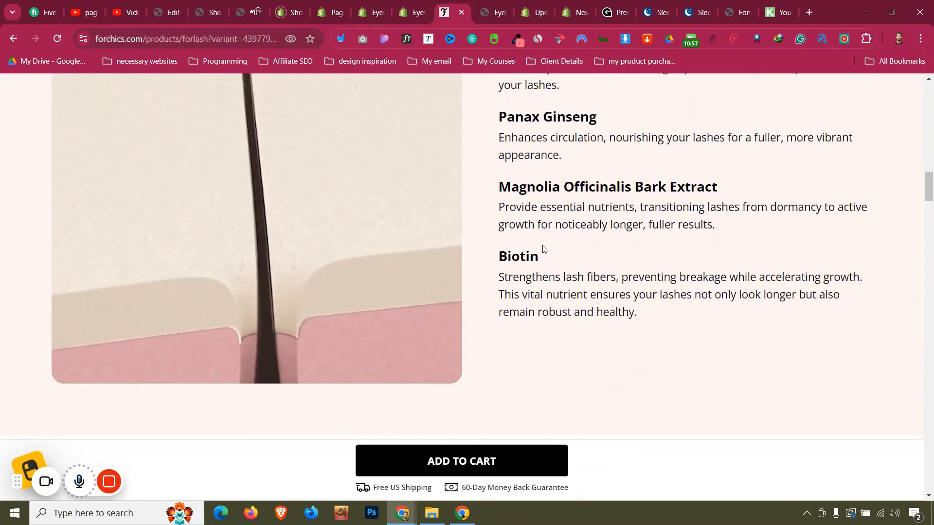
{"action": "scroll", "coordinate": [544, 249], "scroll_direction": "up", "scroll_amount": 4}
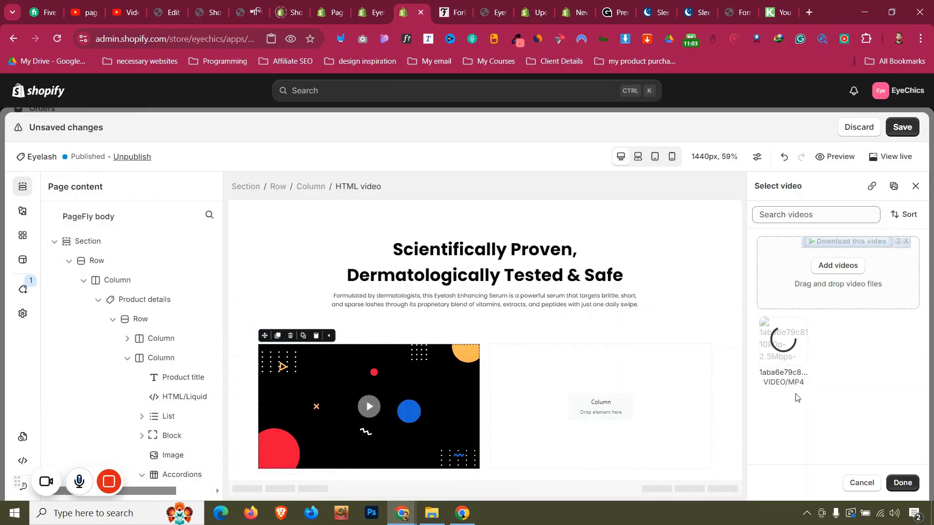
{"action": "left_click", "coordinate": [453, 4]}
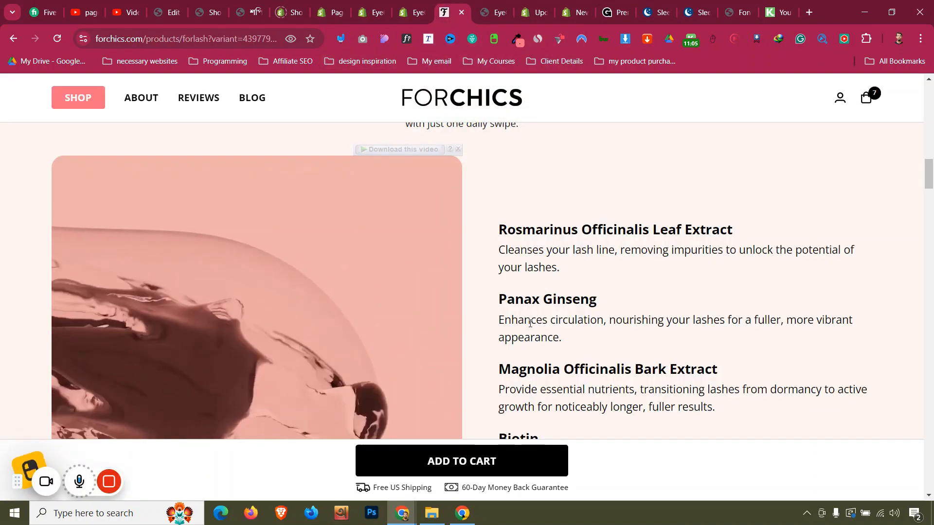
{"action": "scroll", "coordinate": [533, 309], "scroll_direction": "down", "scroll_amount": 6}
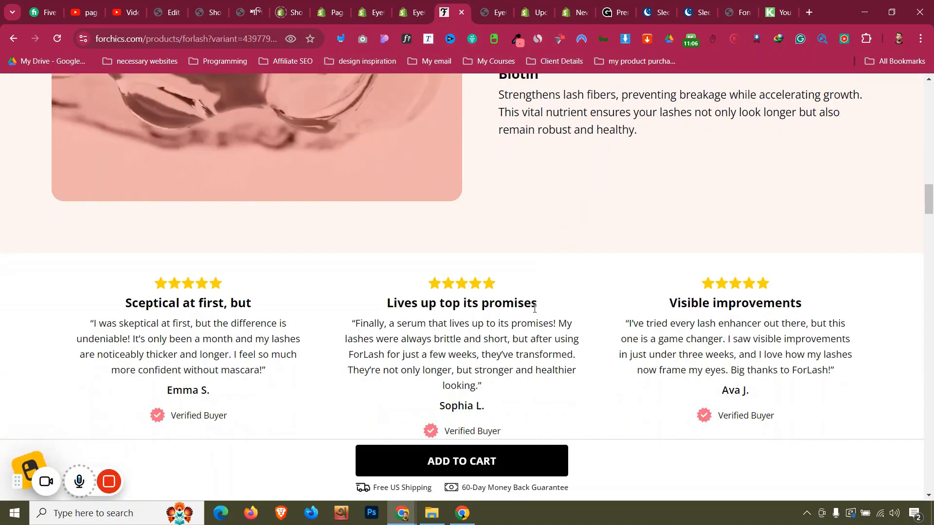
{"action": "scroll", "coordinate": [534, 308], "scroll_direction": "down", "scroll_amount": 1}
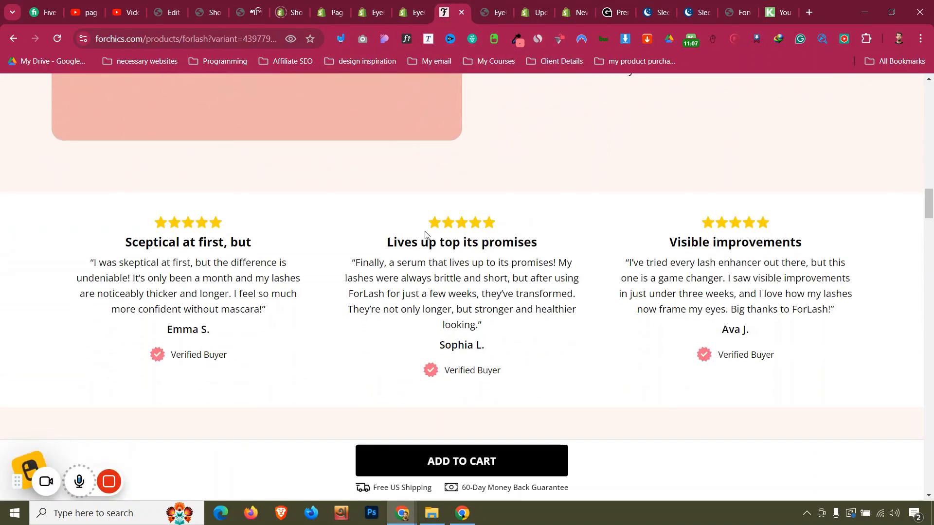
{"action": "left_click", "coordinate": [892, 12]}
{"action": "scroll", "coordinate": [234, 269], "scroll_direction": "down", "scroll_amount": 7}
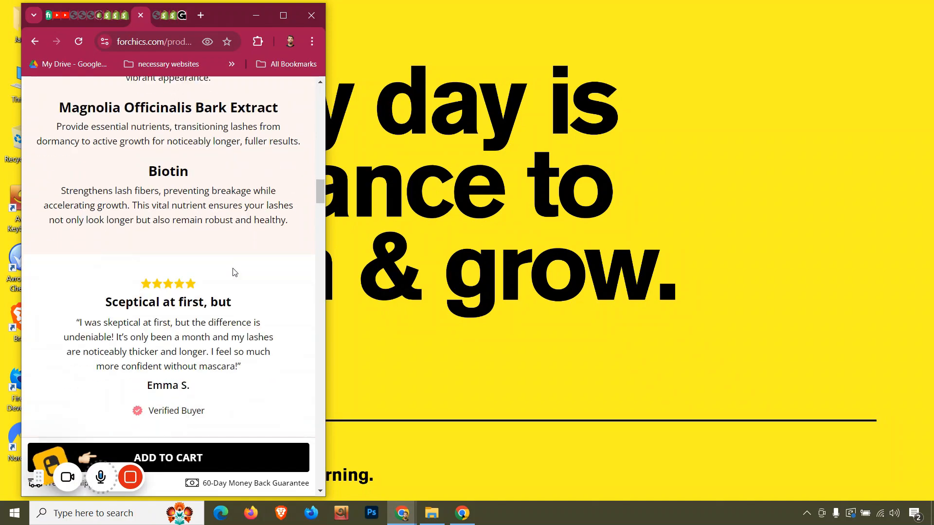
{"action": "scroll", "coordinate": [233, 268], "scroll_direction": "down", "scroll_amount": 12}
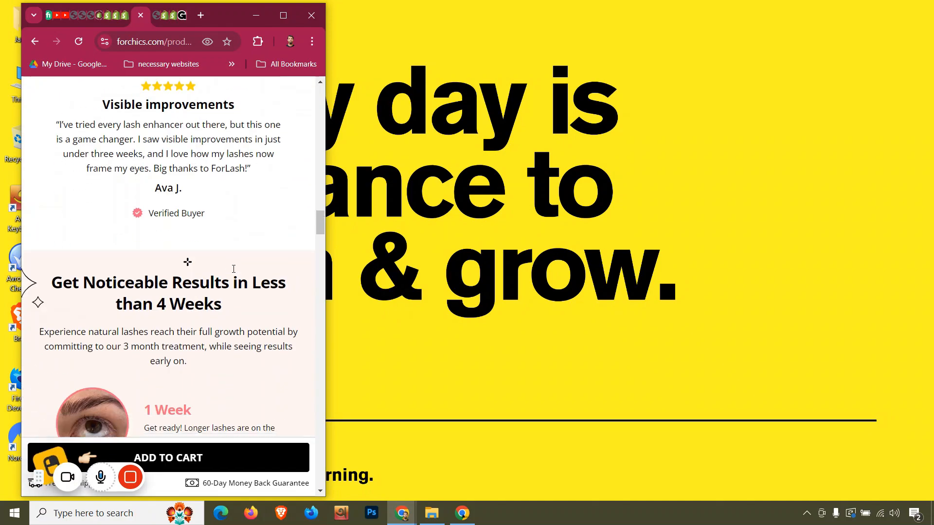
{"action": "scroll", "coordinate": [234, 272], "scroll_direction": "down", "scroll_amount": 1}
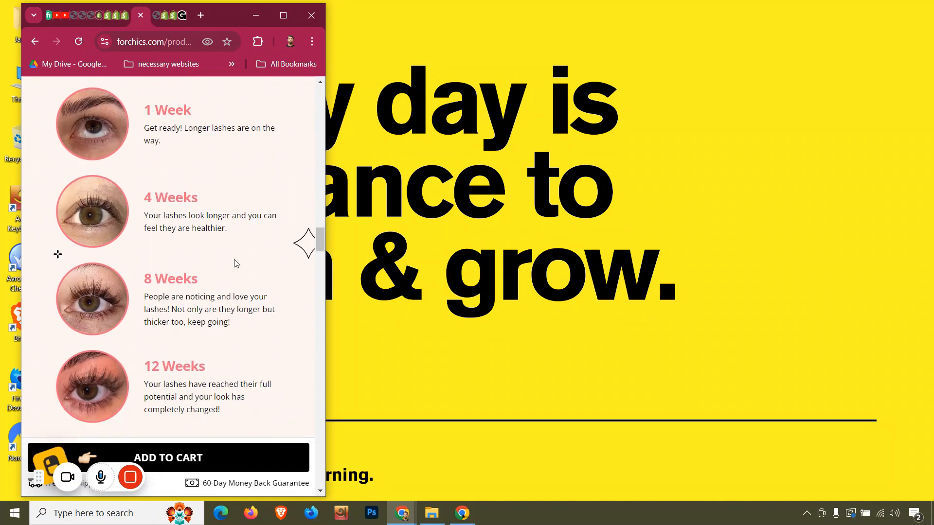
{"action": "left_click", "coordinate": [283, 15]}
{"action": "scroll", "coordinate": [443, 333], "scroll_direction": "up", "scroll_amount": 5}
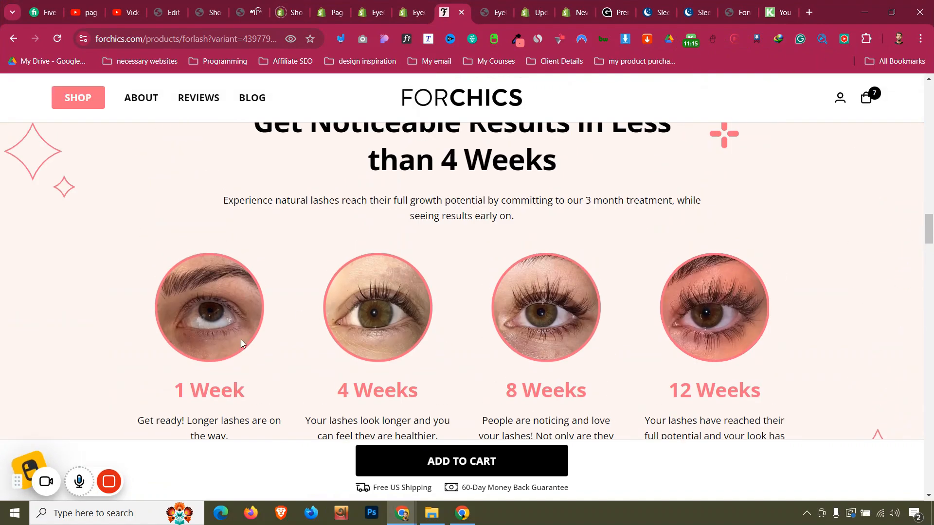
{"action": "scroll", "coordinate": [216, 326], "scroll_direction": "up", "scroll_amount": 2}
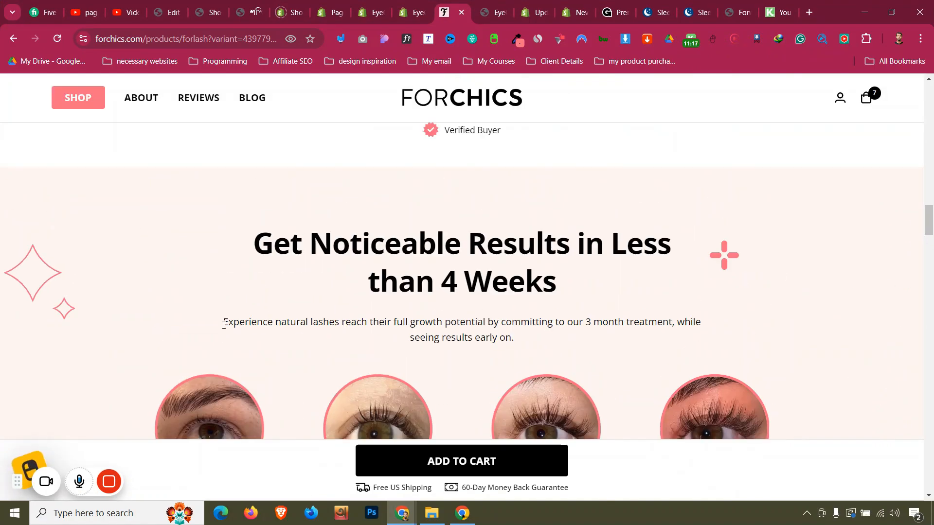
{"action": "scroll", "coordinate": [227, 323], "scroll_direction": "up", "scroll_amount": 5}
{"action": "scroll", "coordinate": [227, 324], "scroll_direction": "up", "scroll_amount": 5}
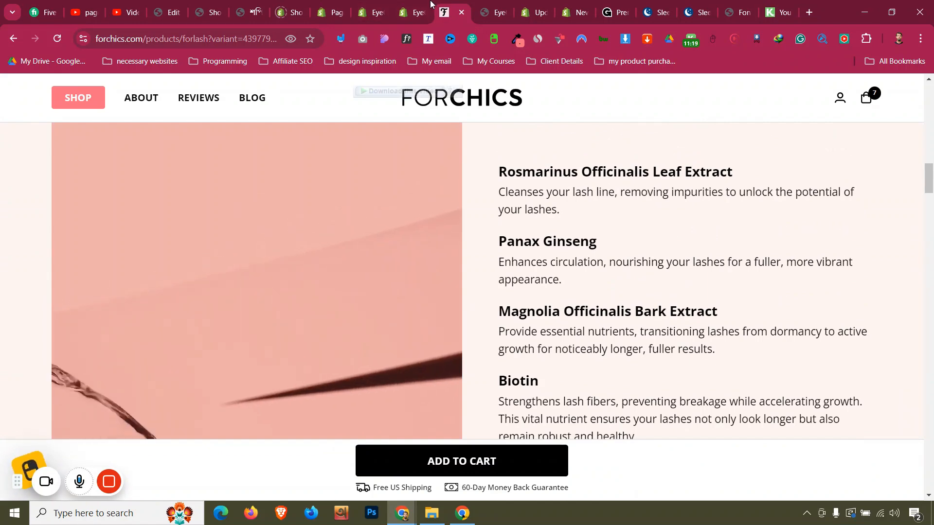
- Return to the PageFly editor and assign the uploaded MP4 to the HTML video element
{"action": "left_click", "coordinate": [427, 4]}
{"action": "left_click", "coordinate": [792, 362]}
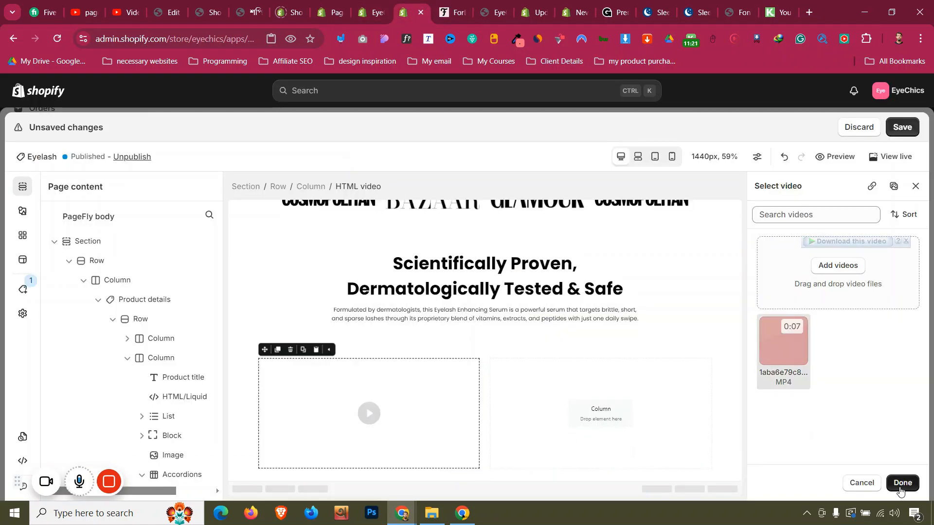
{"action": "left_click", "coordinate": [900, 486]}
{"action": "scroll", "coordinate": [636, 377], "scroll_direction": "down", "scroll_amount": 2}
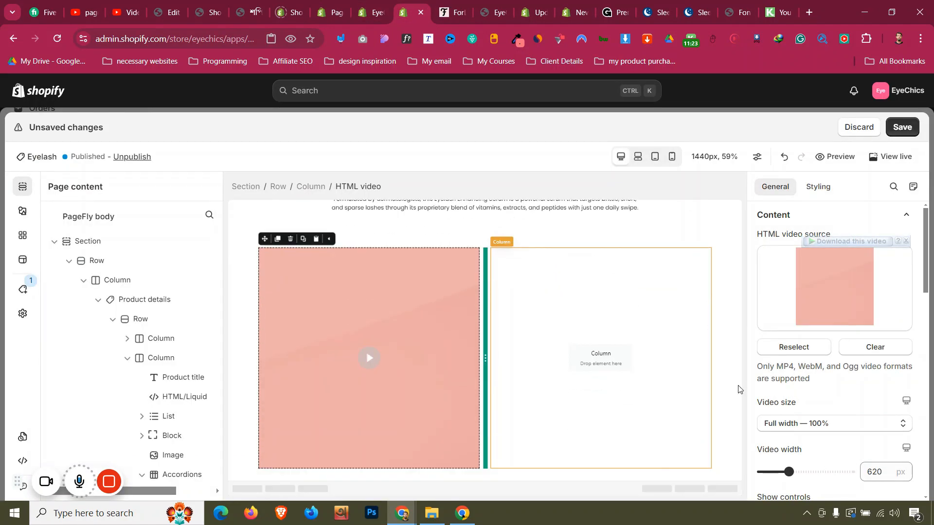
- Set the HTML video to loop and autoplay with its controls hidden
{"action": "scroll", "coordinate": [836, 408], "scroll_direction": "down", "scroll_amount": 5}
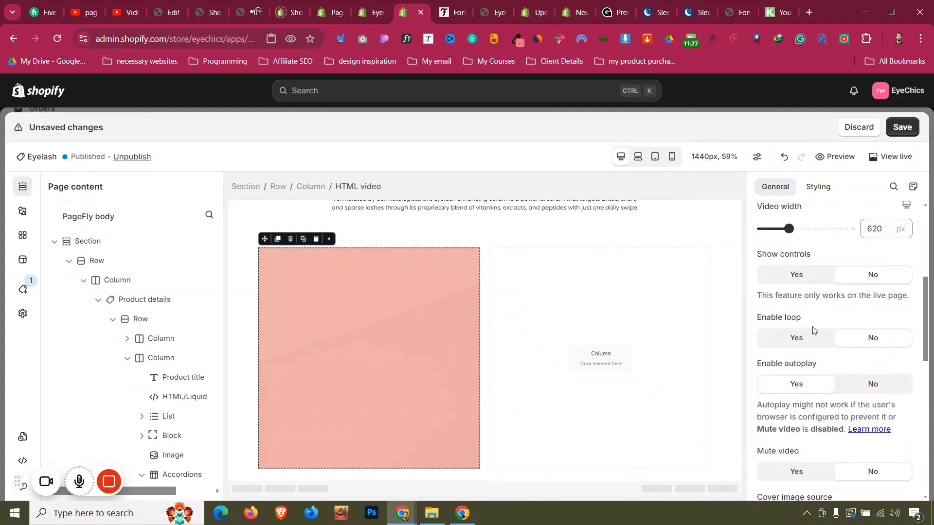
{"action": "scroll", "coordinate": [813, 344], "scroll_direction": "down", "scroll_amount": 3}
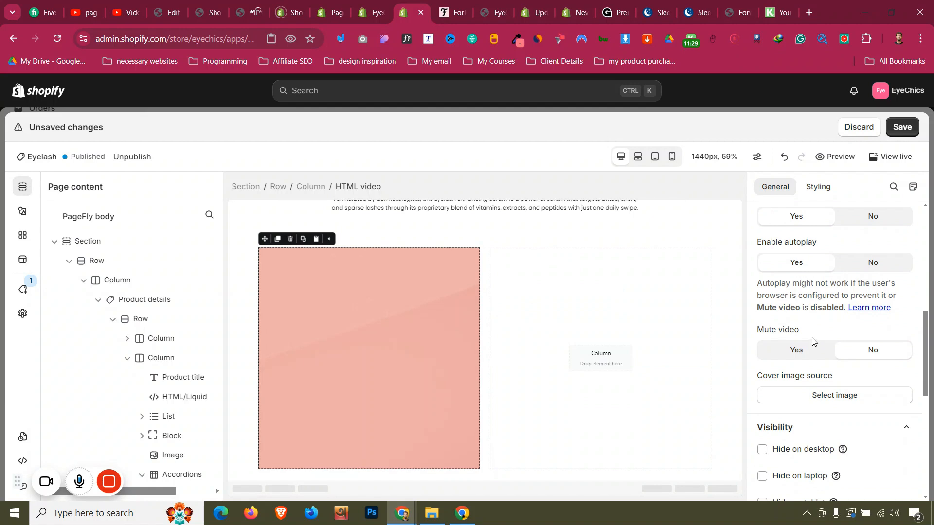
{"action": "scroll", "coordinate": [801, 272], "scroll_direction": "up", "scroll_amount": 6}
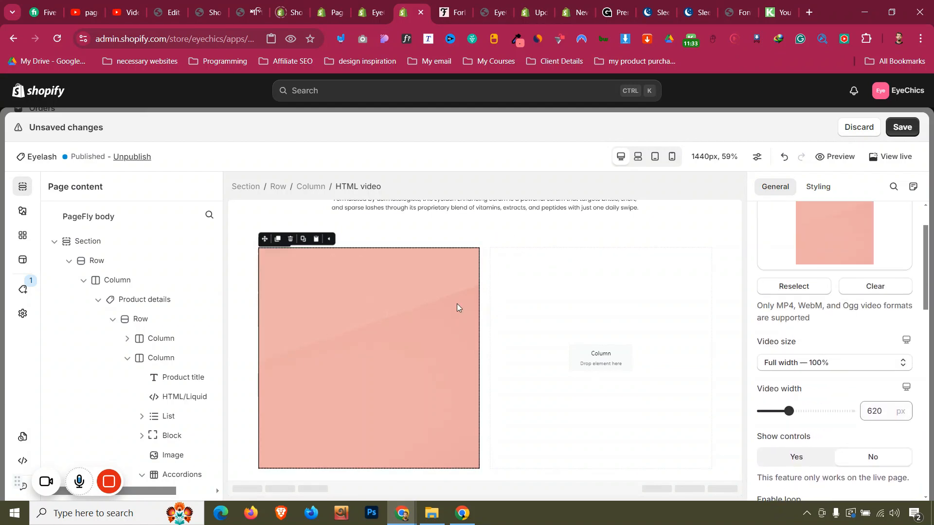
- Add a Block to the empty column beside the video and set its top and bottom padding to 10 px
{"action": "left_click", "coordinate": [22, 214]}
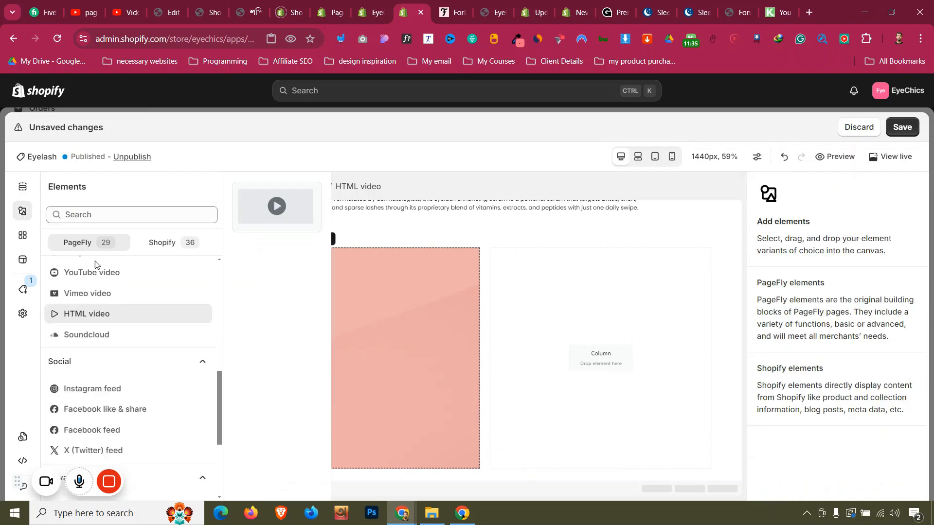
{"action": "scroll", "coordinate": [121, 301], "scroll_direction": "up", "scroll_amount": 10}
{"action": "mouse_move", "coordinate": [122, 269]}
{"action": "scroll", "coordinate": [288, 360], "scroll_direction": "down", "scroll_amount": 5}
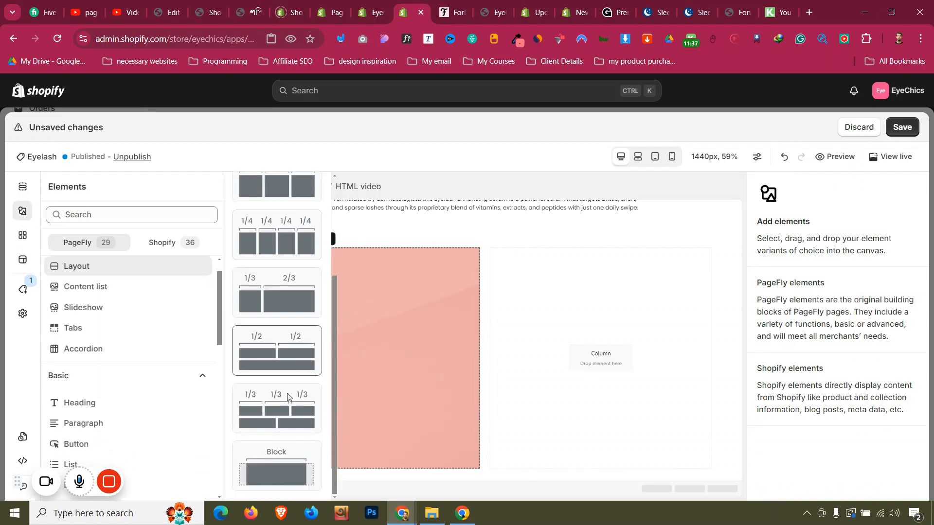
{"action": "left_click_drag", "start_coordinate": [276, 446], "coordinate": [605, 330]}
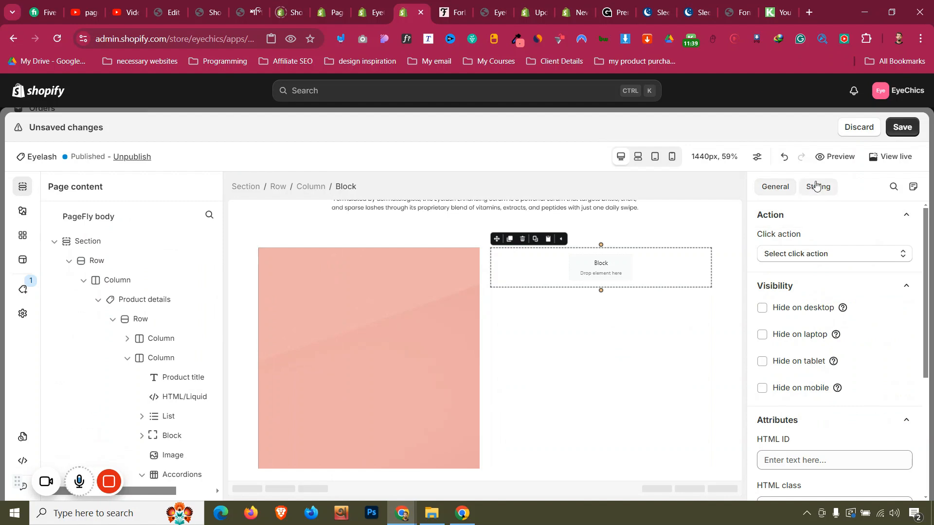
{"action": "left_click", "coordinate": [816, 187]}
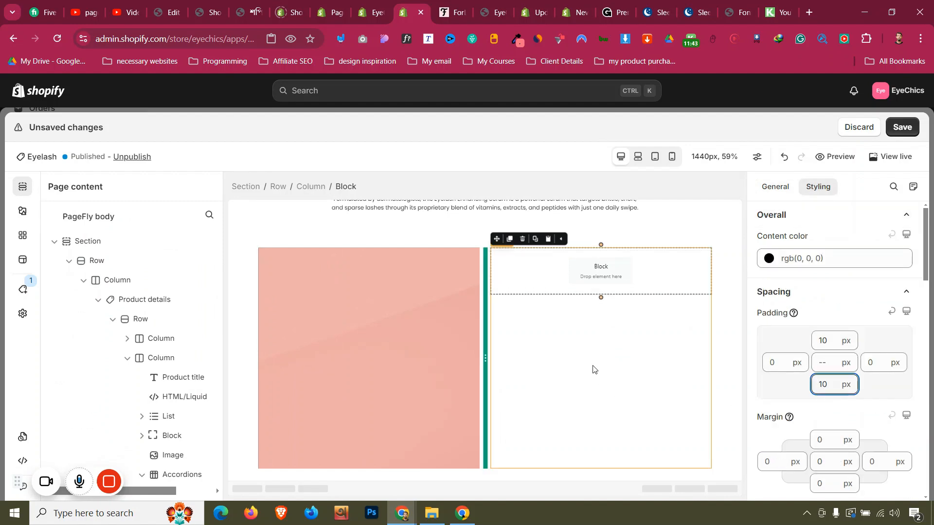
- Duplicate the "AS SEEN ON" heading, move the copy into the Block beside the video and left-align its text
{"action": "left_click", "coordinate": [451, 7]}
{"action": "triple_click", "coordinate": [615, 172]}
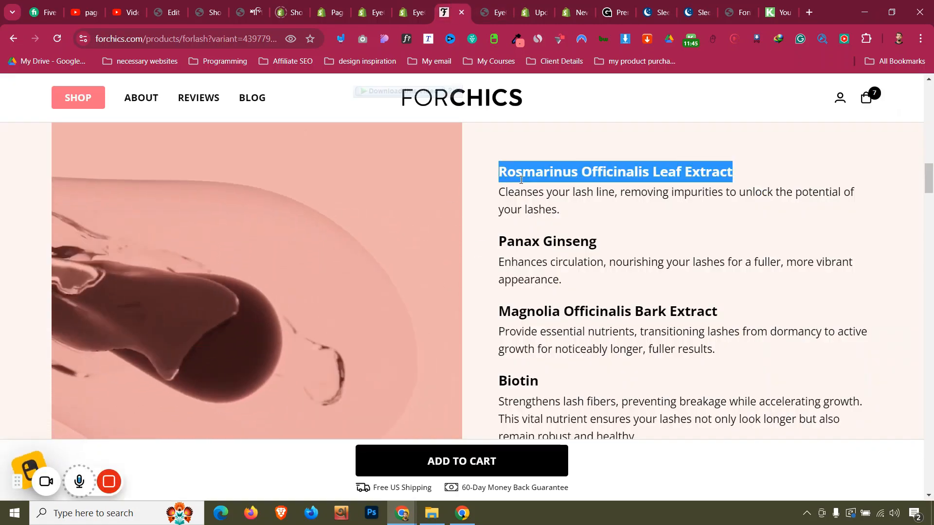
{"action": "left_click", "coordinate": [412, 5]}
{"action": "scroll", "coordinate": [487, 295], "scroll_direction": "up", "scroll_amount": 3}
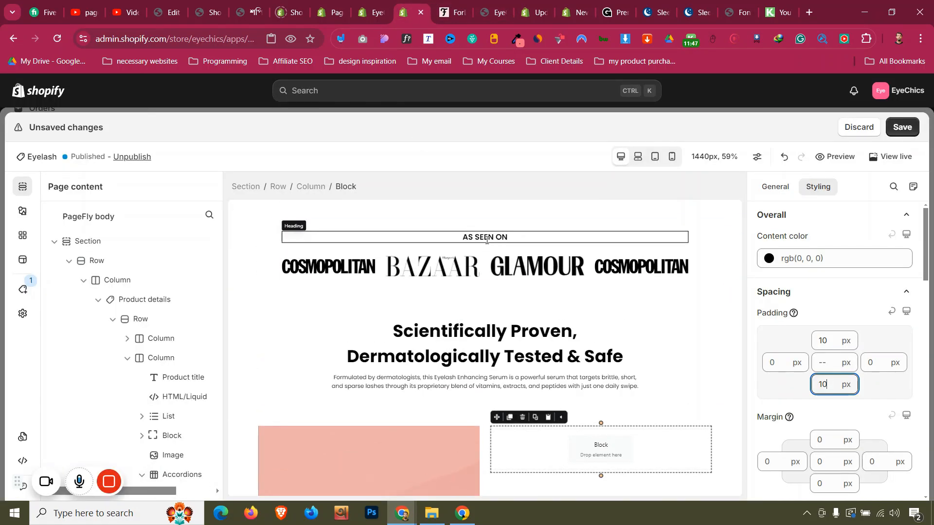
{"action": "left_click", "coordinate": [488, 237]}
{"action": "scroll", "coordinate": [805, 325], "scroll_direction": "down", "scroll_amount": 5}
{"action": "left_click", "coordinate": [301, 223]}
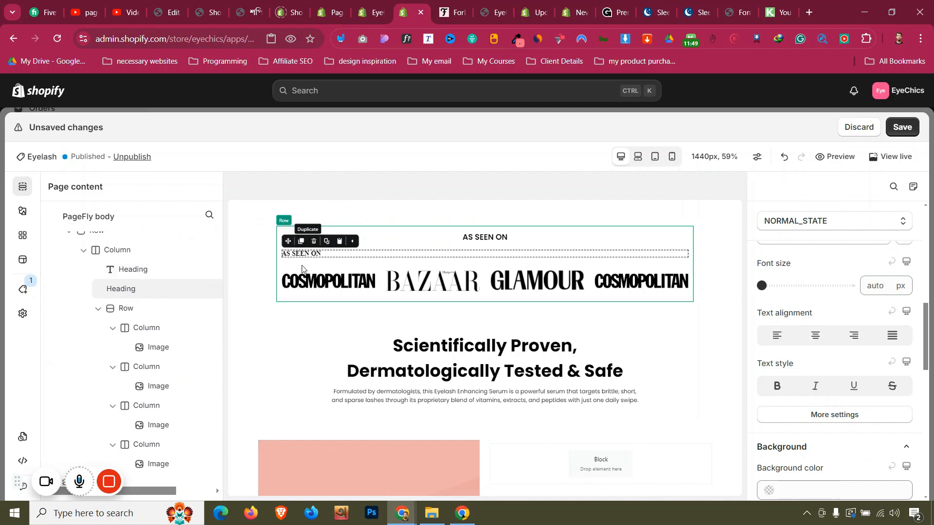
{"action": "left_click_drag", "start_coordinate": [290, 233], "coordinate": [555, 468]}
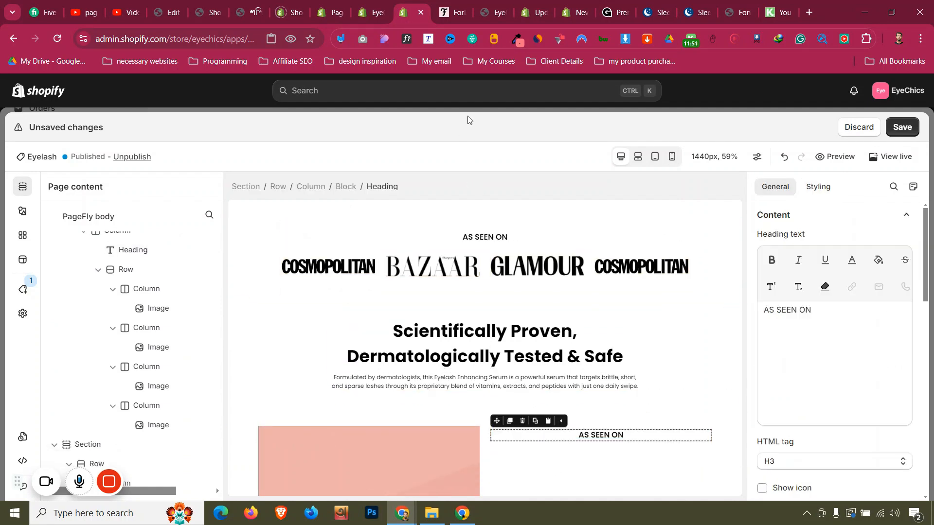
{"action": "left_click", "coordinate": [835, 193]}
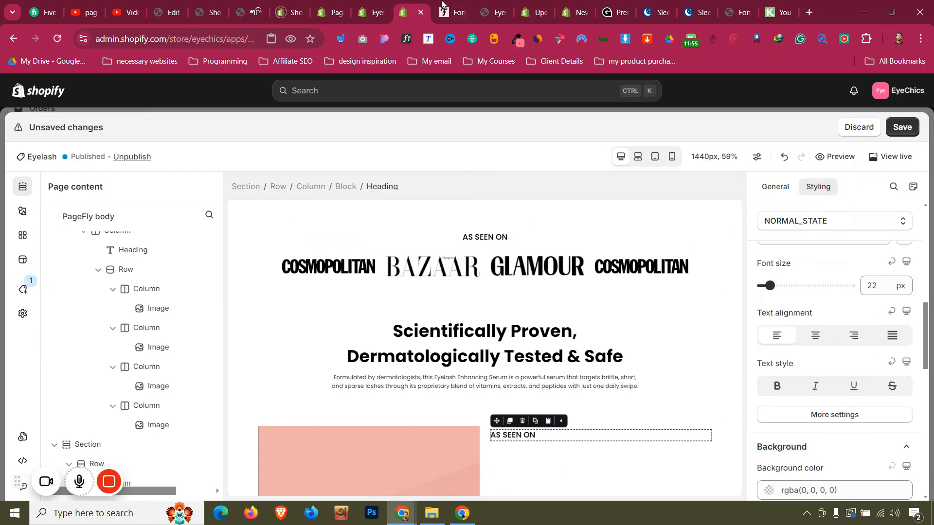
- Copy the "Rosmarinus Officinalis Leaf Extract" heading from the ForChics page, inspect its font and return to the PageFly editor
{"action": "left_click", "coordinate": [442, 5]}
{"action": "right_click", "coordinate": [560, 175]}
{"action": "left_click", "coordinate": [574, 184]}
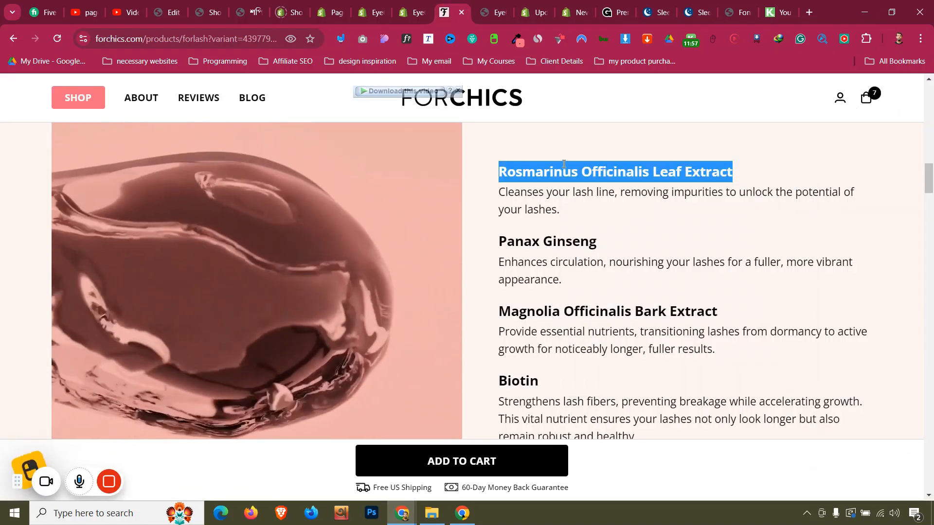
{"action": "left_click", "coordinate": [535, 176]}
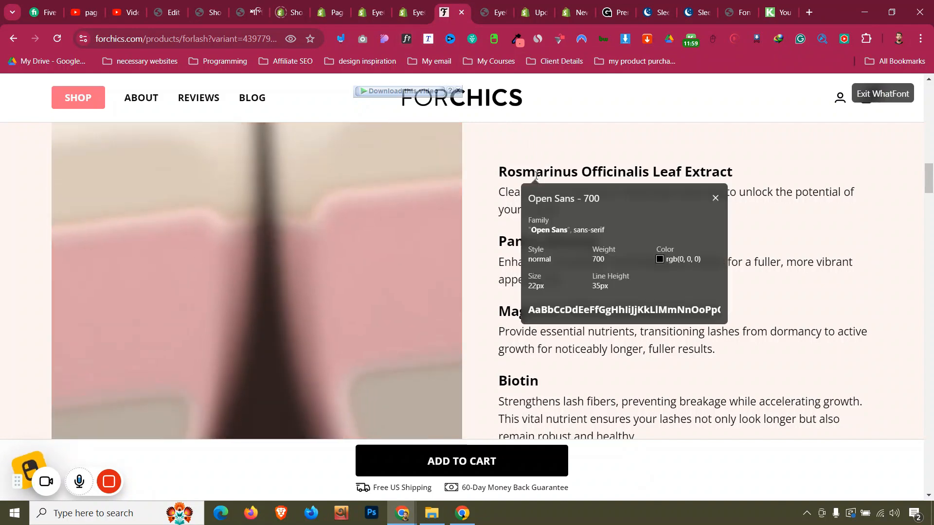
{"action": "left_click", "coordinate": [874, 96]}
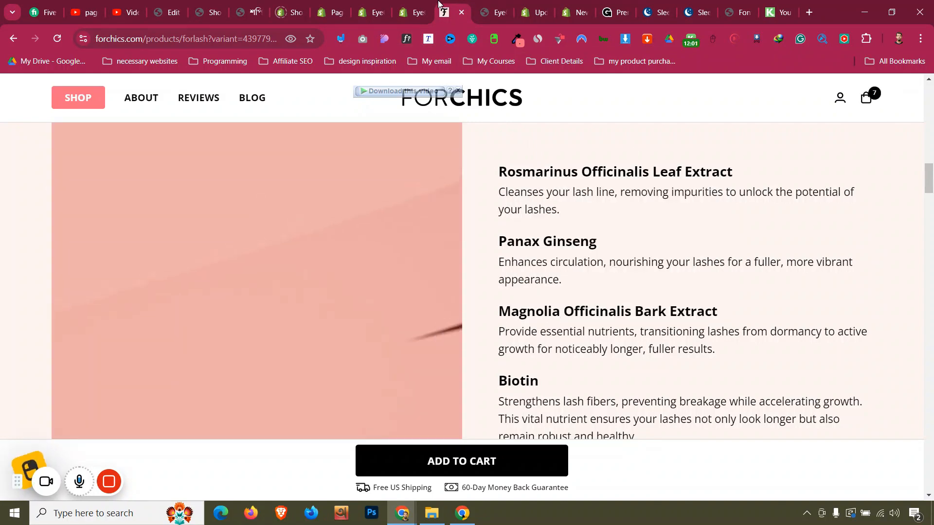
{"action": "left_click", "coordinate": [423, 11]}
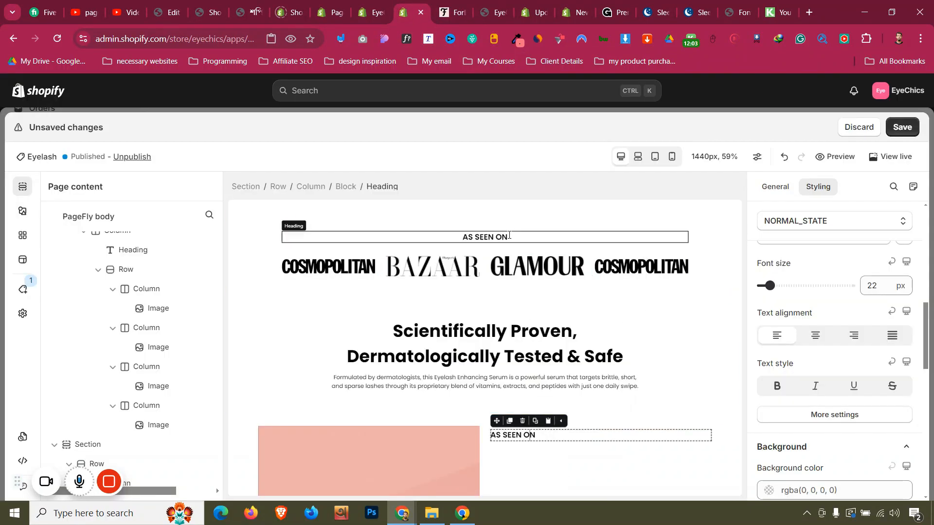
{"action": "left_click", "coordinate": [509, 236]}
{"action": "left_click", "coordinate": [822, 360]}
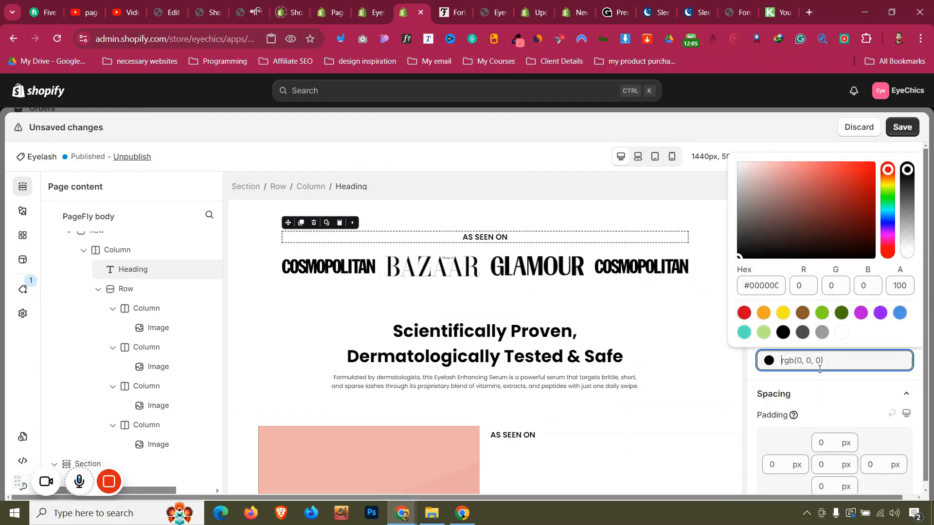
{"action": "scroll", "coordinate": [693, 377], "scroll_direction": "down", "scroll_amount": 2}
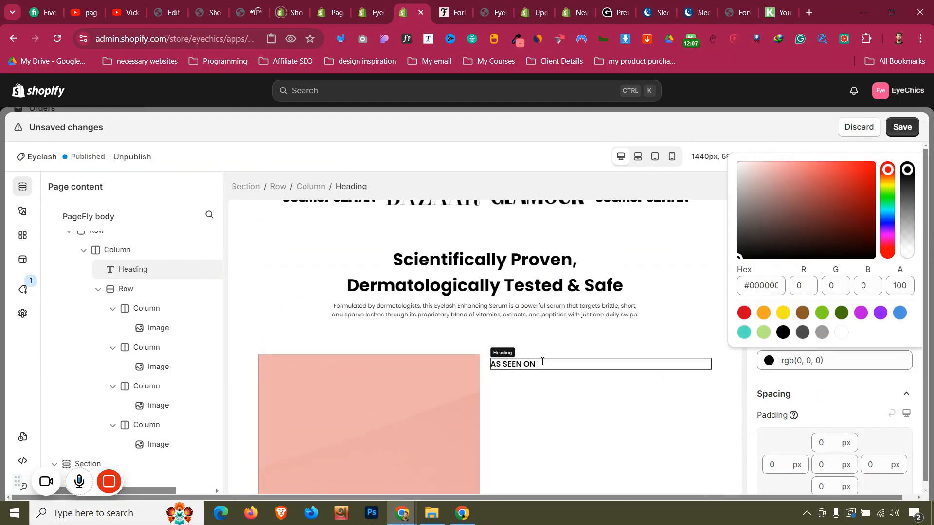
{"action": "left_click", "coordinate": [516, 363]}
{"action": "left_click", "coordinate": [796, 360]}
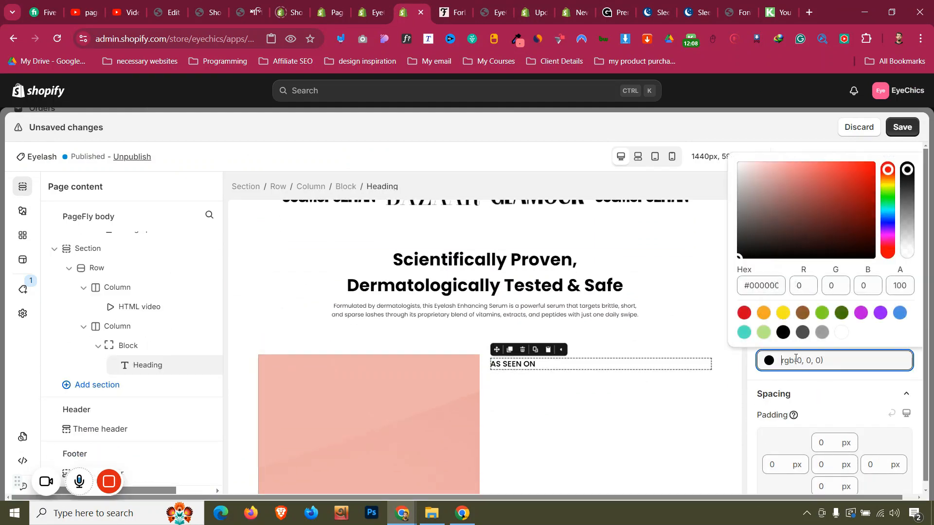
- Replace the text of the heading beside the video with "Rosmarinus Officinalis Leaf Extract"
{"action": "left_click", "coordinate": [494, 365]}
{"action": "left_click", "coordinate": [786, 192]}
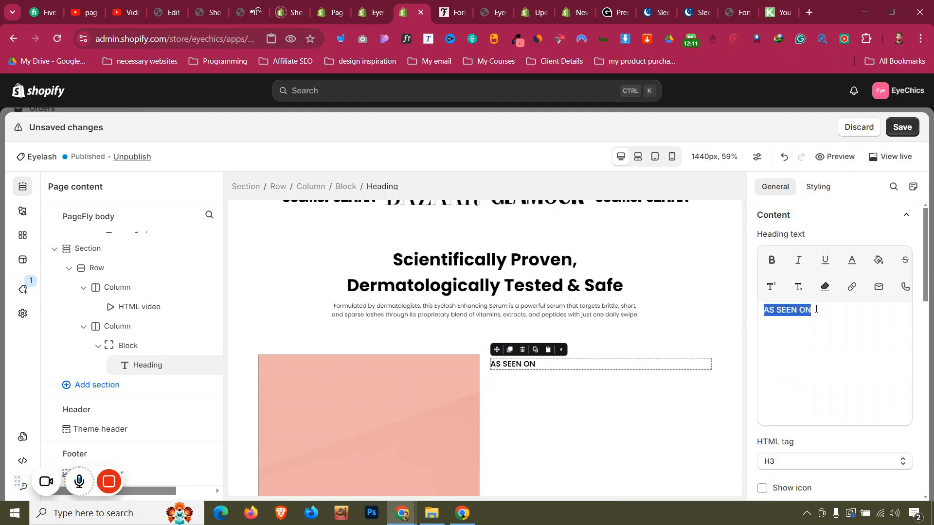
{"action": "type", "text": "Rosmarinus Officinalis Leaf Extract"}
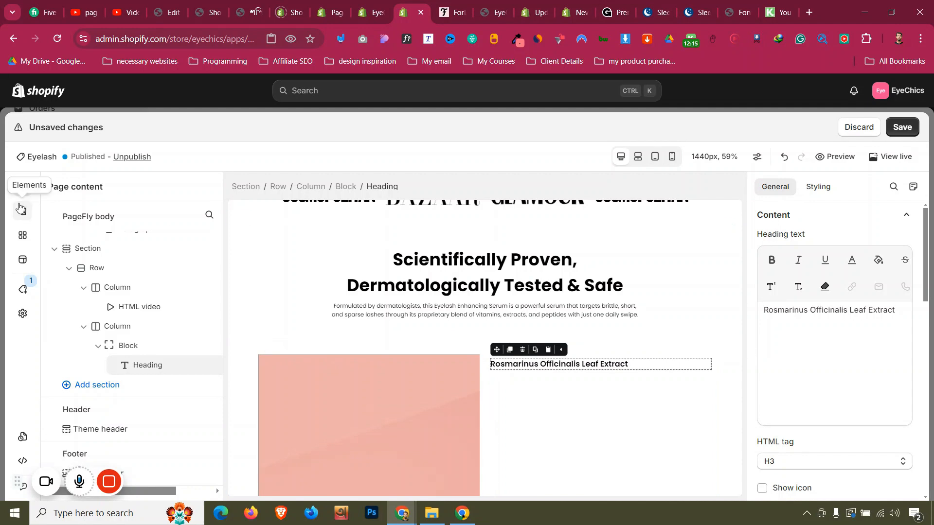
- Duplicate the "Formulated by dermatologists" paragraph, move the copy below the Rosmarinus heading in the Block and left-align it
{"action": "left_click", "coordinate": [359, 311]}
{"action": "left_click", "coordinate": [348, 293]}
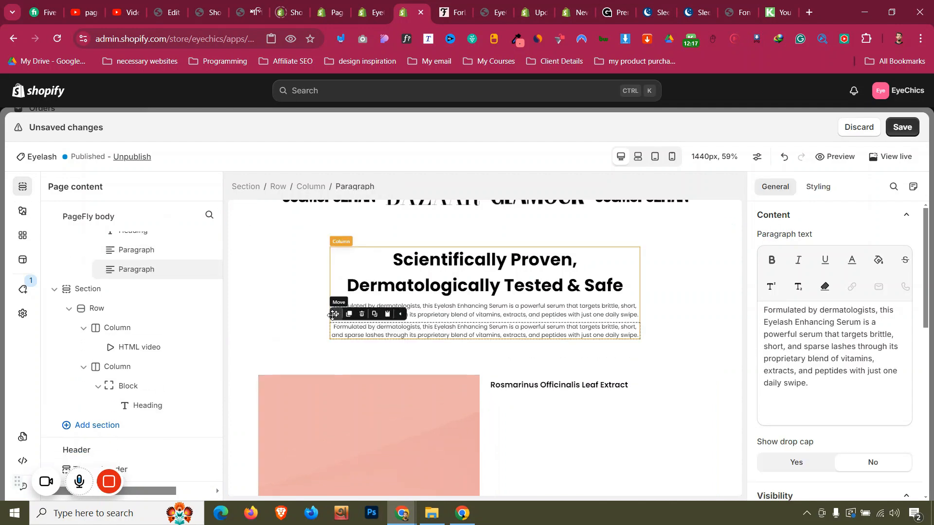
{"action": "left_click_drag", "start_coordinate": [333, 315], "coordinate": [534, 388]}
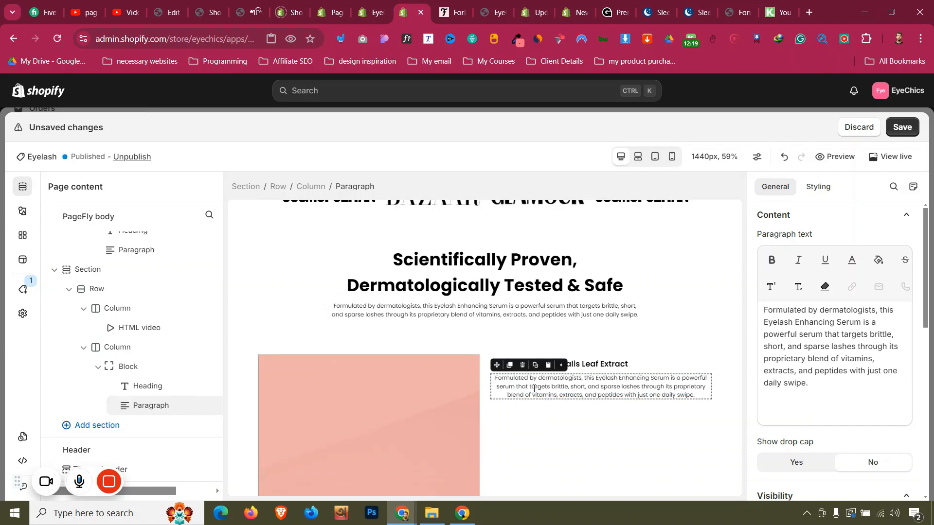
{"action": "left_click", "coordinate": [818, 188]}
{"action": "scroll", "coordinate": [807, 336], "scroll_direction": "down", "scroll_amount": 5}
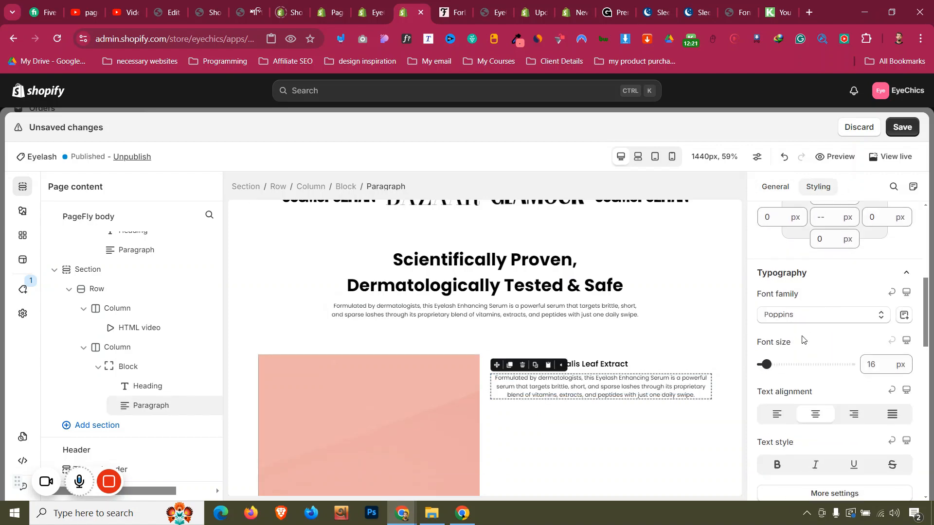
{"action": "left_click", "coordinate": [777, 416]}
- Replace the Block's paragraph with the ForChics text "Cleanses your lash line, removing impurities to unlock the potential of your lashes."
{"action": "left_click", "coordinate": [440, 9]}
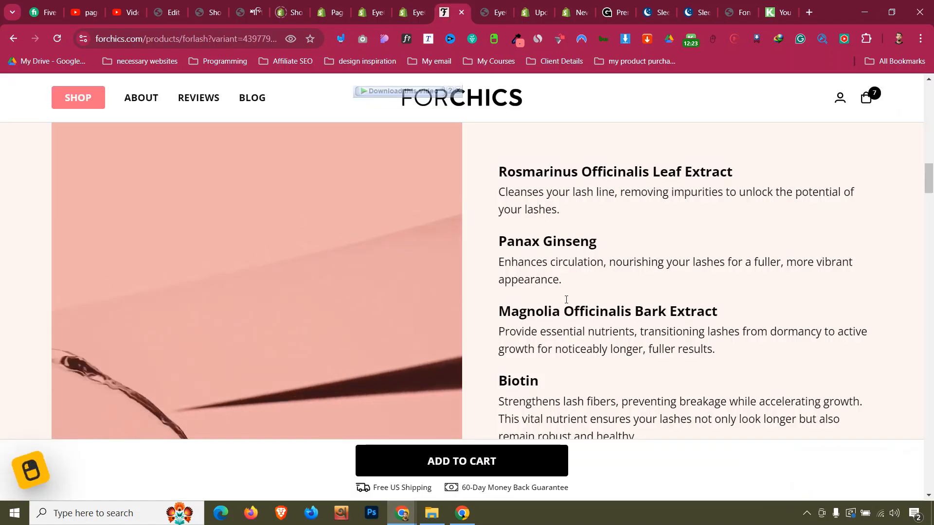
{"action": "triple_click", "coordinate": [545, 213]}
{"action": "right_click", "coordinate": [545, 212]}
{"action": "left_click", "coordinate": [546, 210]}
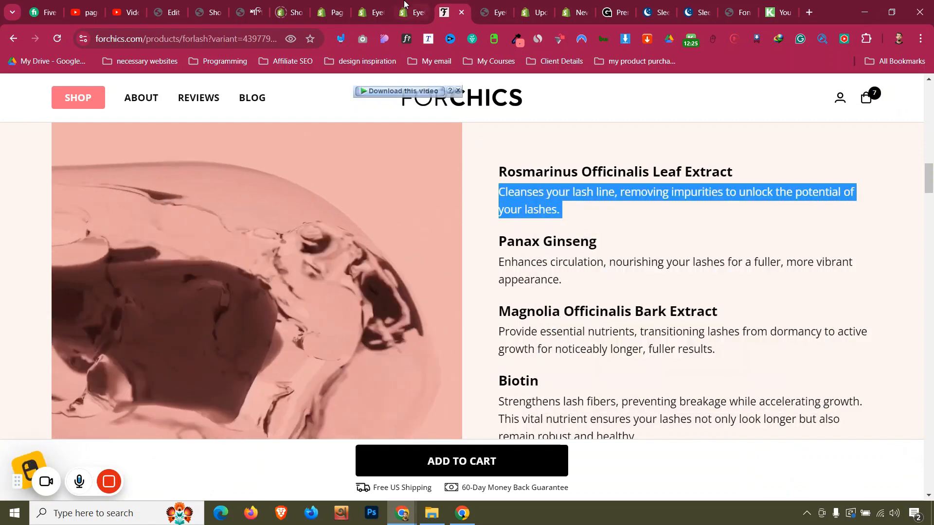
{"action": "left_click", "coordinate": [413, 12]}
{"action": "left_click", "coordinate": [776, 187]}
{"action": "key", "text": "ctrl+a"}
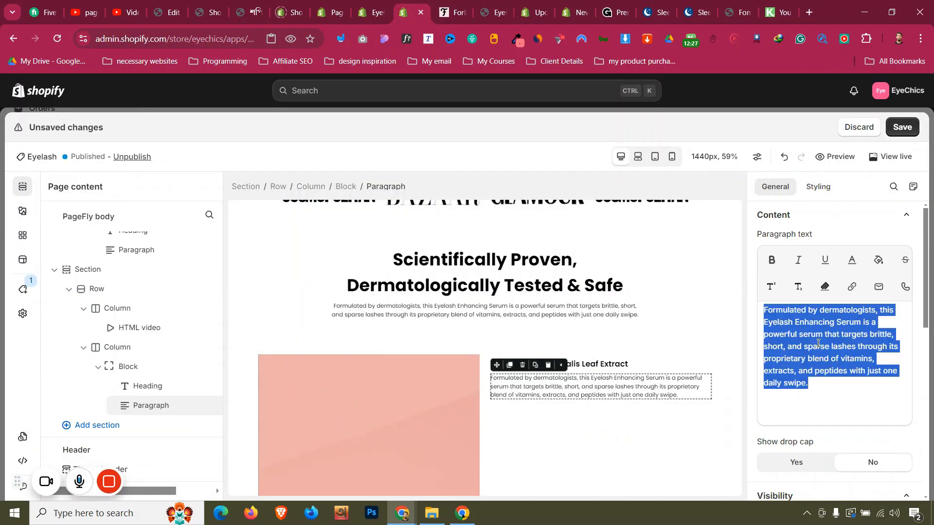
{"action": "key", "text": "ctrl+v"}
{"action": "left_click", "coordinate": [537, 445]}
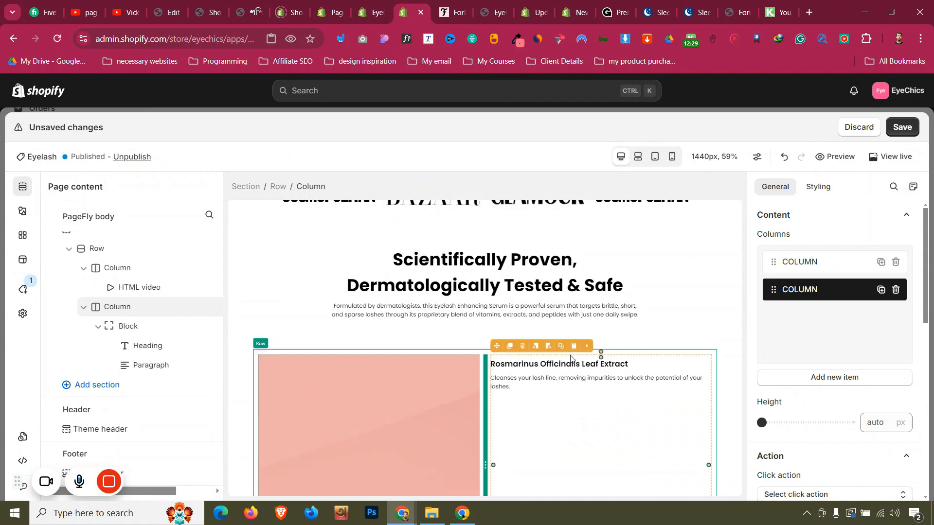
- Examine the video section and its ingredient block at mobile width, and return to the desktop view
{"action": "left_click", "coordinate": [672, 157]}
{"action": "scroll", "coordinate": [469, 340], "scroll_direction": "down", "scroll_amount": 8}
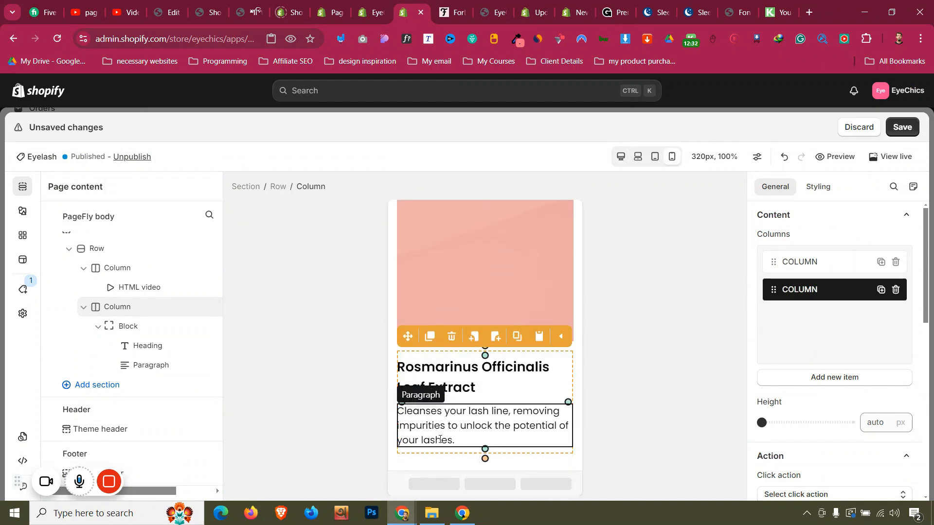
{"action": "left_click", "coordinate": [416, 475]}
{"action": "left_click", "coordinate": [421, 461]}
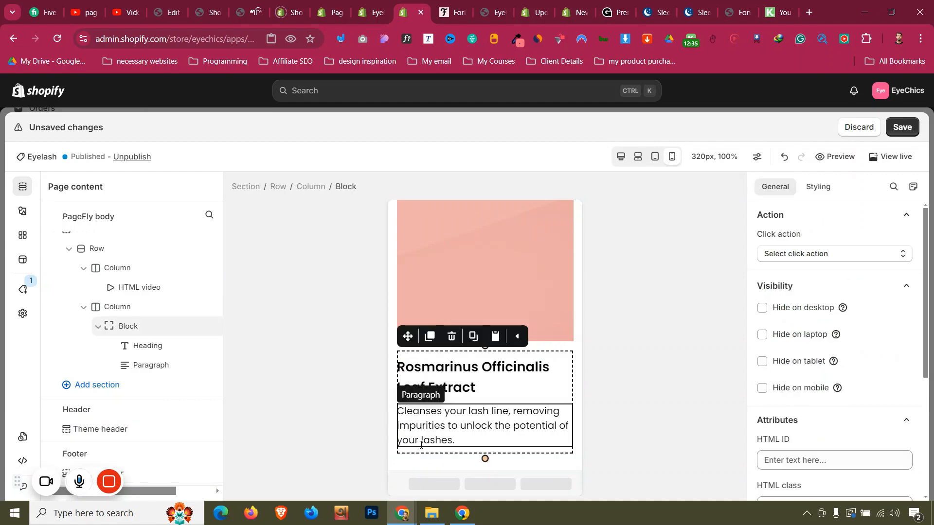
{"action": "left_click", "coordinate": [411, 466]}
{"action": "scroll", "coordinate": [415, 436], "scroll_direction": "up", "scroll_amount": 10}
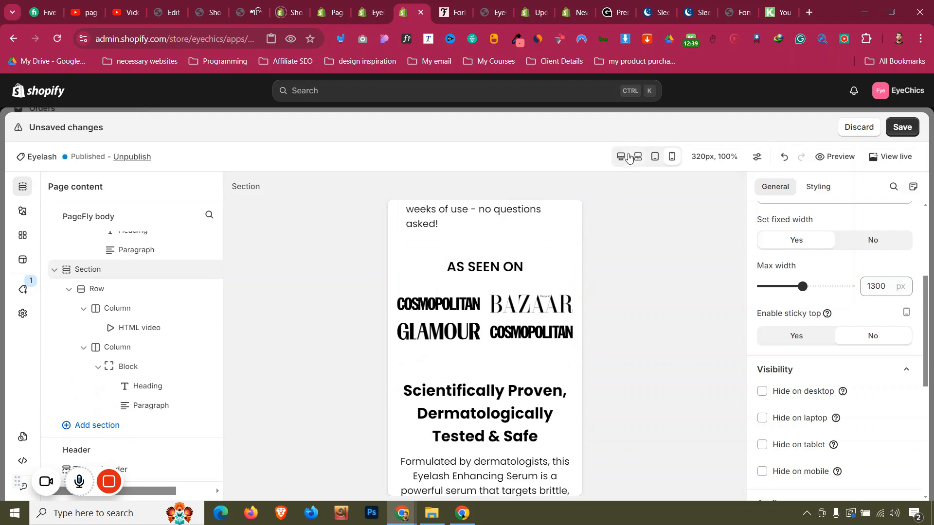
{"action": "scroll", "coordinate": [475, 362], "scroll_direction": "down", "scroll_amount": 8}
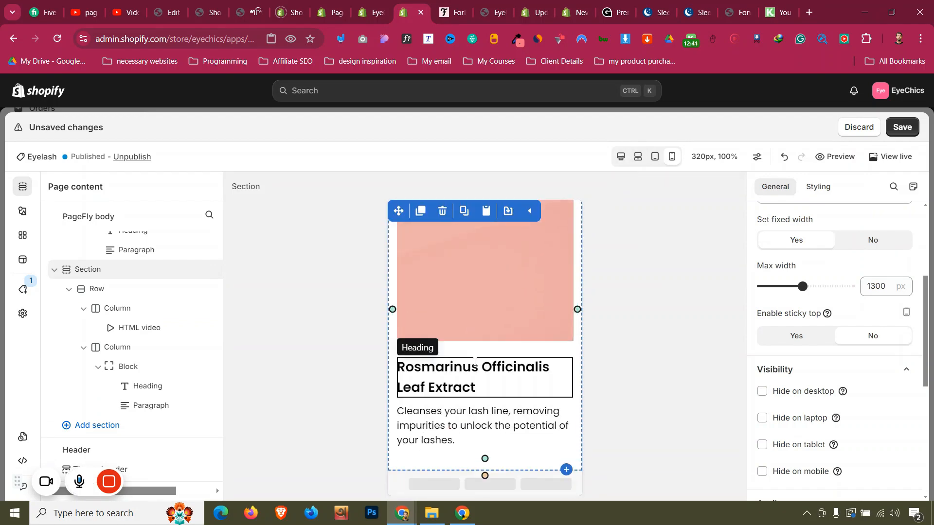
{"action": "left_click", "coordinate": [623, 157]}
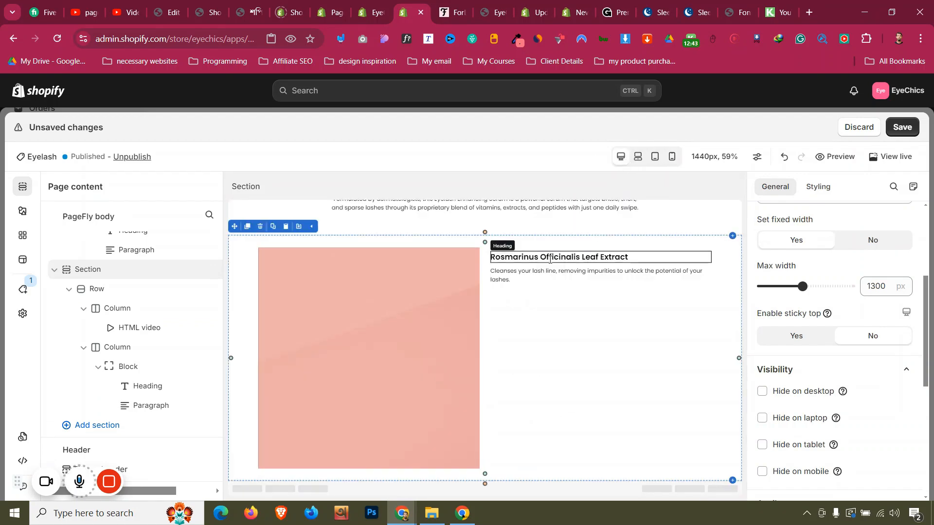
- Duplicate the Rosmarinus ingredient block and change the copy's heading to "Panax Ginseng", taken from the ForChics page
{"action": "left_click", "coordinate": [549, 253]}
{"action": "left_click", "coordinate": [511, 239]}
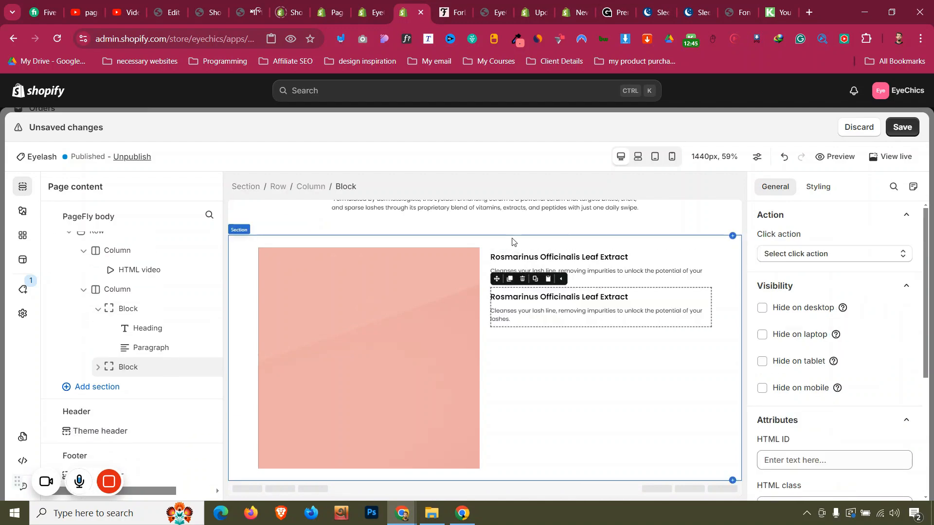
{"action": "left_click", "coordinate": [457, 10]}
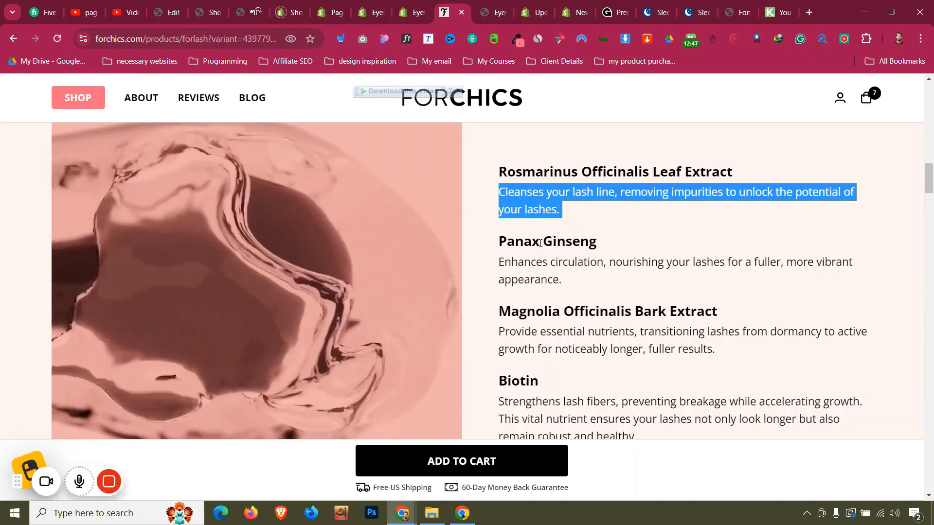
{"action": "triple_click", "coordinate": [542, 242]}
{"action": "key", "text": "ctrl+c"}
{"action": "key", "text": "ctrl+shift+Tab"}
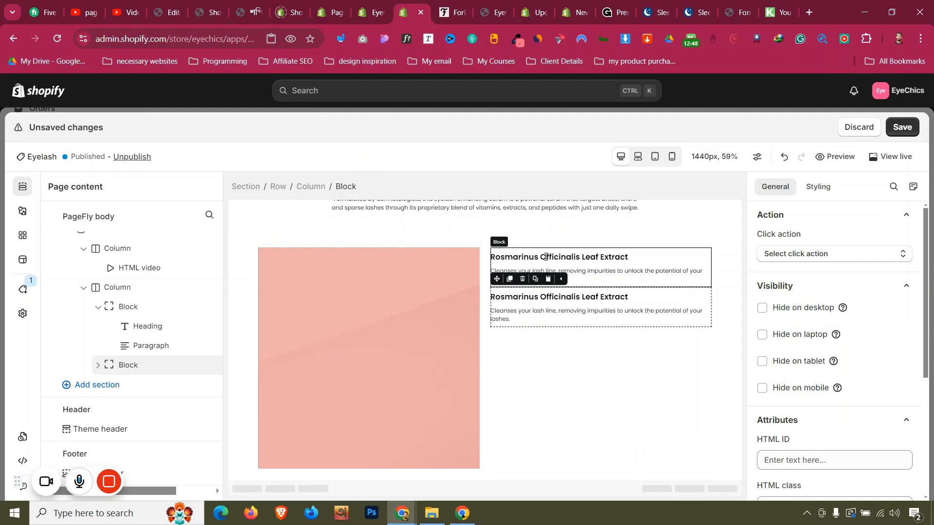
{"action": "left_click", "coordinate": [553, 298]}
{"action": "key", "text": "ctrl+v"}
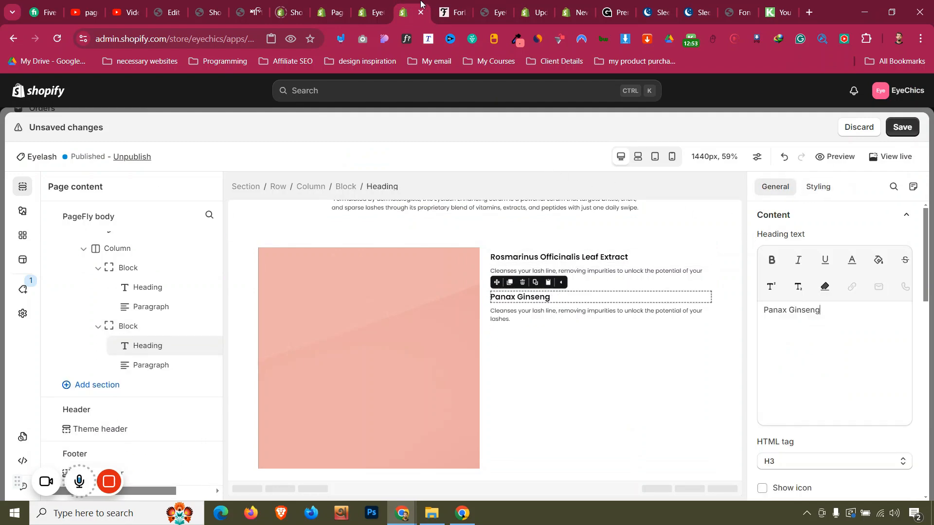
- Replace the Panax Ginseng paragraph with the ForChics text "Enhances circulation, nourishing your lashes for a fuller, more vibrant appearance."
{"action": "left_click", "coordinate": [445, 10]}
{"action": "triple_click", "coordinate": [542, 267]}
{"action": "key", "text": "ctrl+c"}
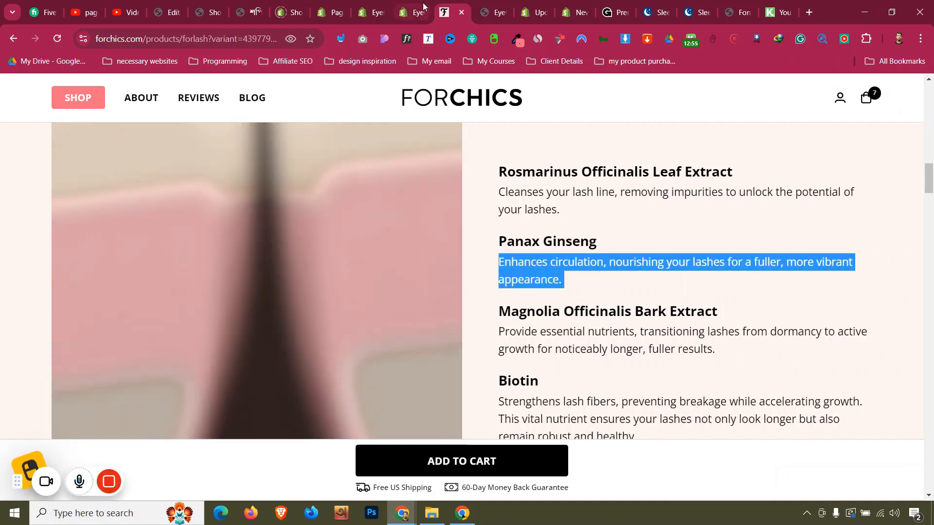
{"action": "left_click", "coordinate": [423, 6]}
{"action": "left_click", "coordinate": [583, 314]}
{"action": "left_click", "coordinate": [746, 351]}
{"action": "key", "text": "ctrl+a"}
{"action": "key", "text": "ctrl+v"}
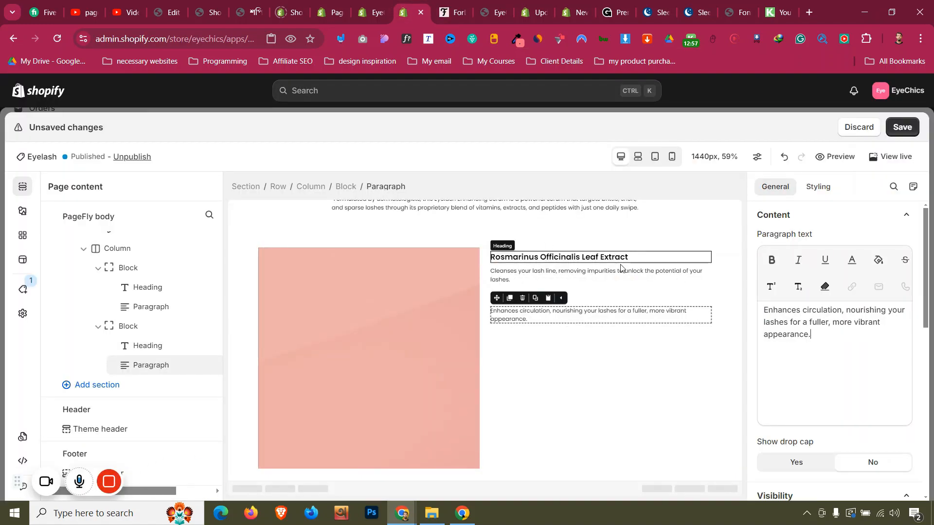
- Duplicate the Panax Ginseng block and change the copy's heading to "Magnolia Officinalis Bark Extract", taken from the ForChics page
{"action": "left_click", "coordinate": [457, 5]}
{"action": "scroll", "coordinate": [590, 249], "scroll_direction": "down", "scroll_amount": 1}
{"action": "triple_click", "coordinate": [590, 250]}
{"action": "key", "text": "ctrl+c"}
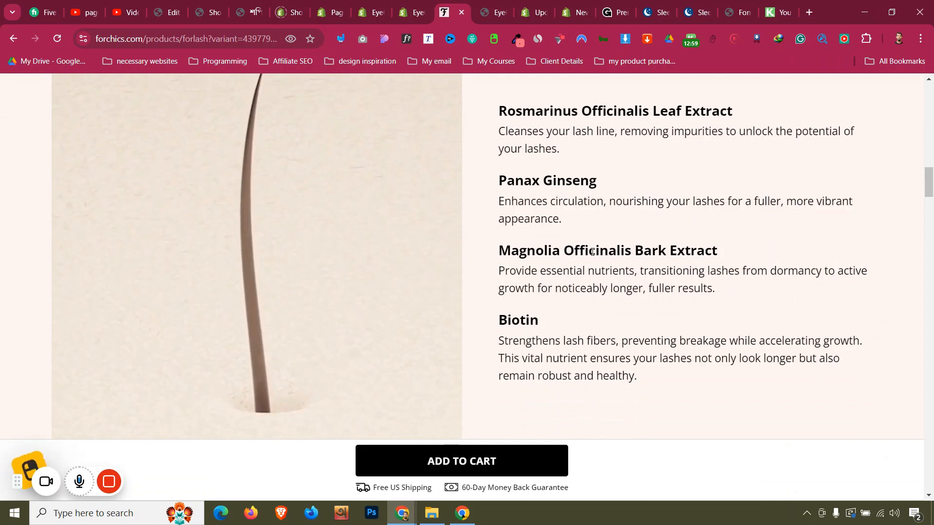
{"action": "left_click", "coordinate": [414, 13]}
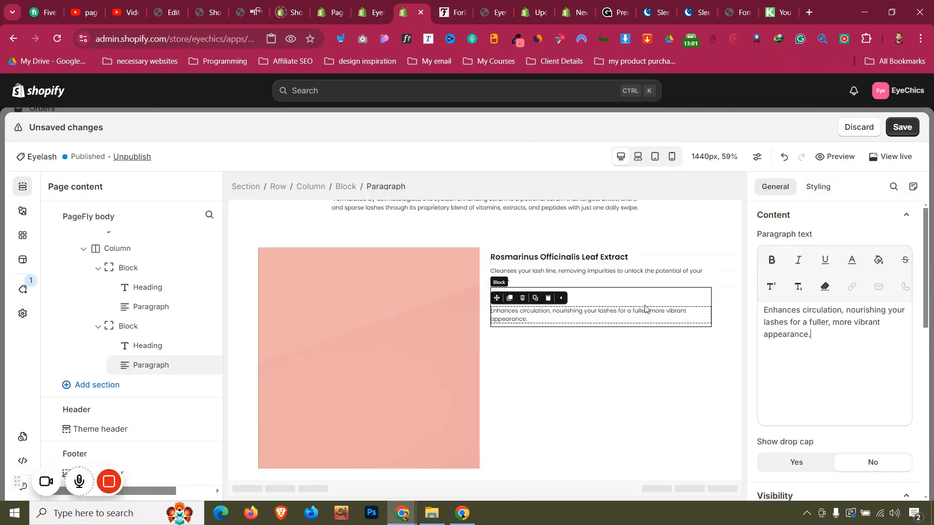
{"action": "left_click", "coordinate": [496, 282]}
{"action": "left_click", "coordinate": [509, 279]}
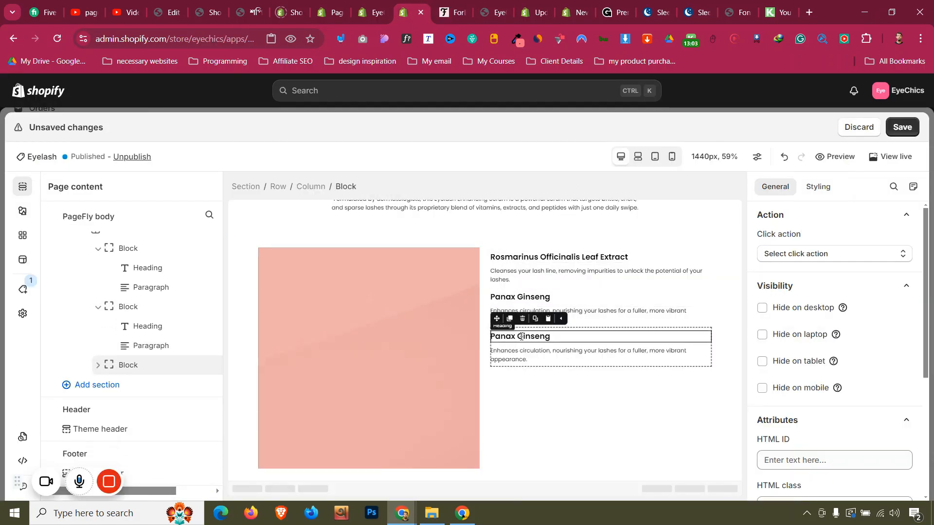
{"action": "left_click", "coordinate": [521, 337]}
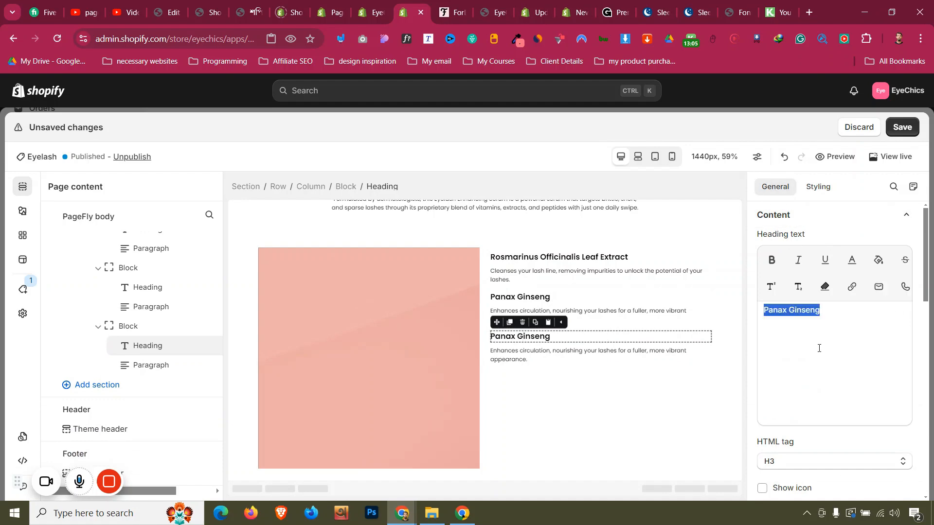
{"action": "key", "text": "ctrl+v"}
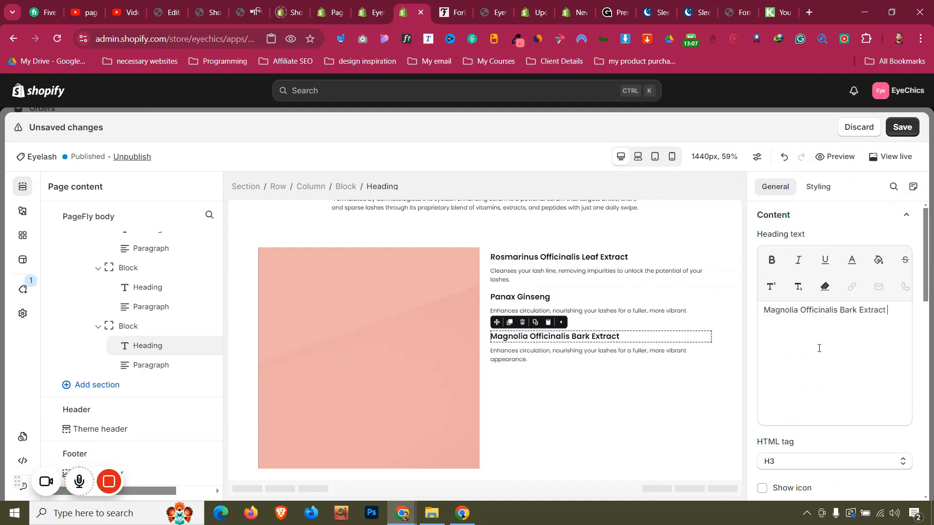
- Replace the Magnolia block's paragraph with the ForChics text "Provide essential nutrients, transitioning lashes from dormancy to active growth for noticeably longer, fuller results."
{"action": "left_click", "coordinate": [453, 12]}
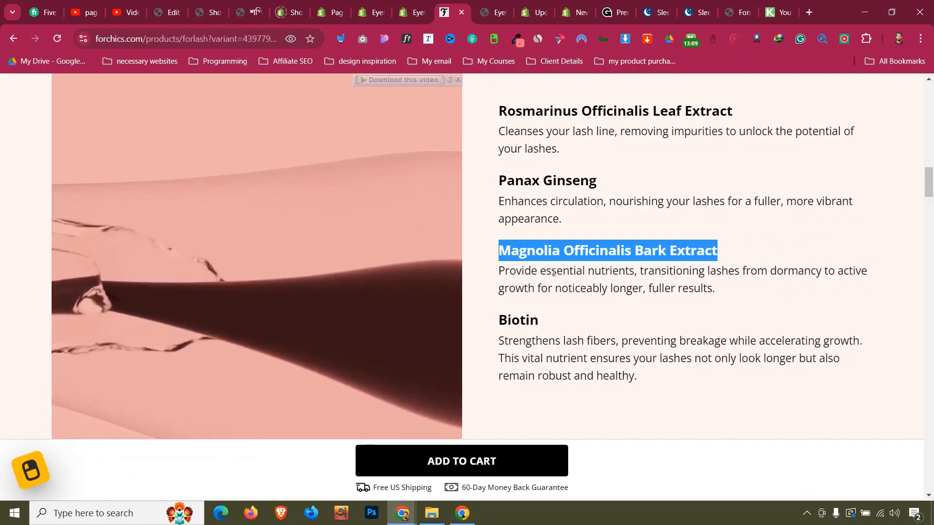
{"action": "triple_click", "coordinate": [608, 280]}
{"action": "key", "text": "ctrl+c"}
{"action": "left_click", "coordinate": [418, 7]}
{"action": "left_click", "coordinate": [549, 360]}
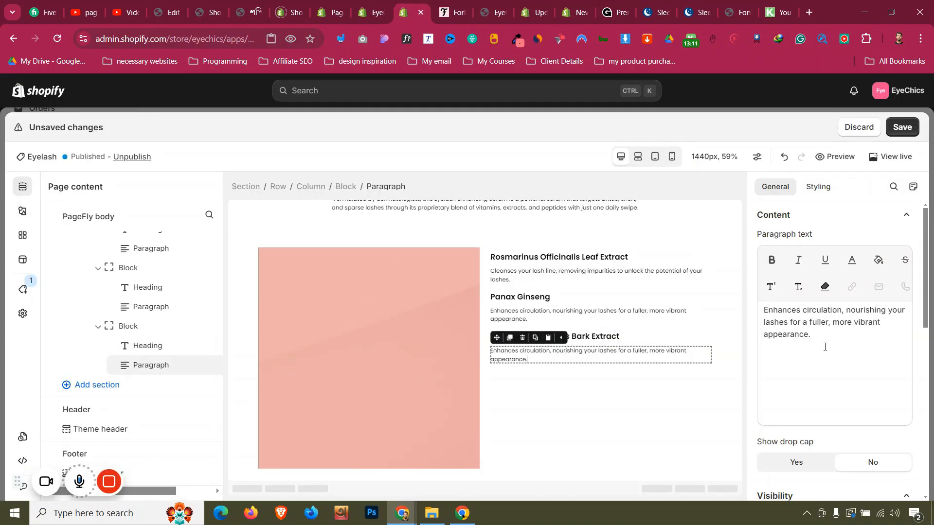
{"action": "key", "text": "ctrl+a"}
{"action": "key", "text": "ctrl+v"}
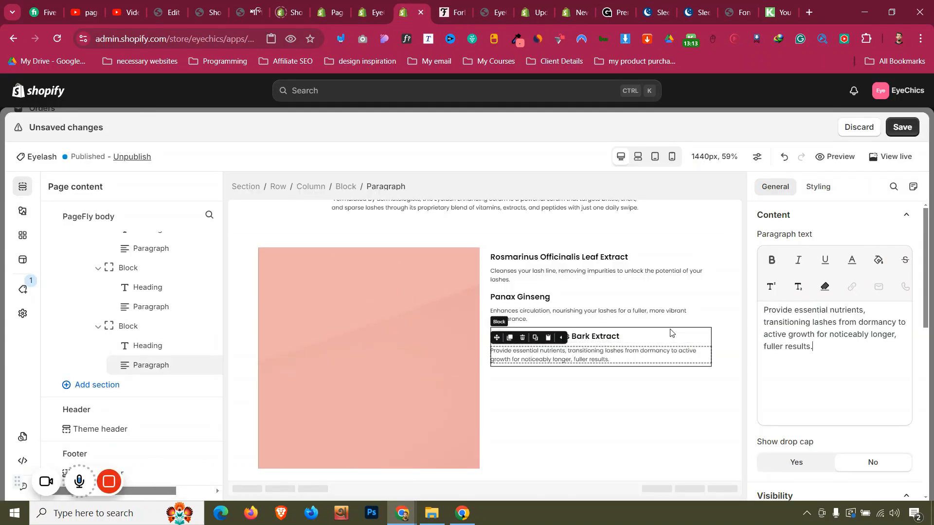
- Duplicate the Magnolia ingredient block and set the row's content position to the centre
{"action": "left_click", "coordinate": [499, 322]}
{"action": "left_click", "coordinate": [509, 317]}
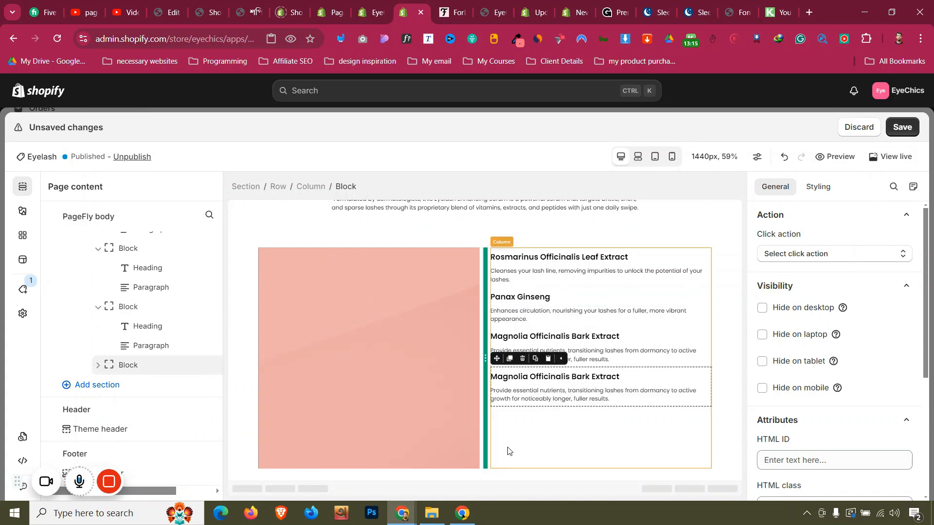
{"action": "left_click", "coordinate": [493, 250]}
{"action": "scroll", "coordinate": [840, 298], "scroll_direction": "down", "scroll_amount": 3}
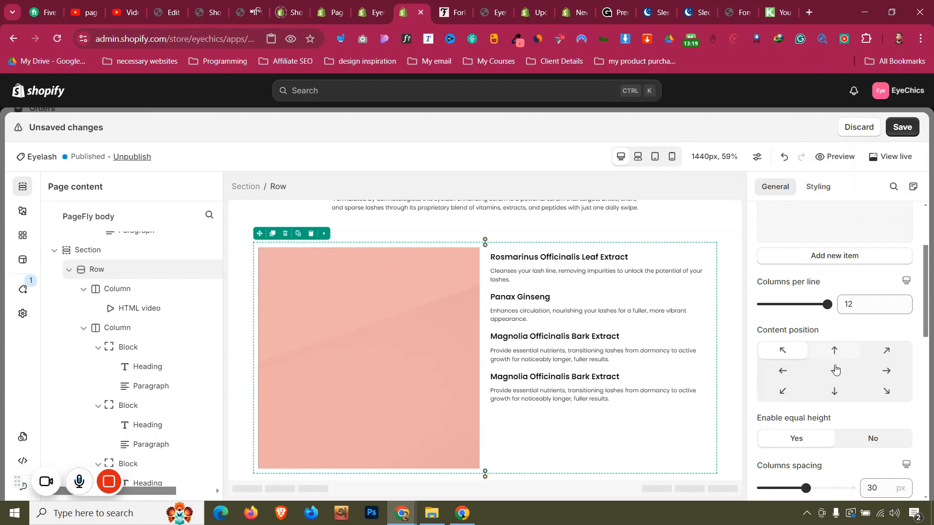
{"action": "left_click", "coordinate": [835, 371]}
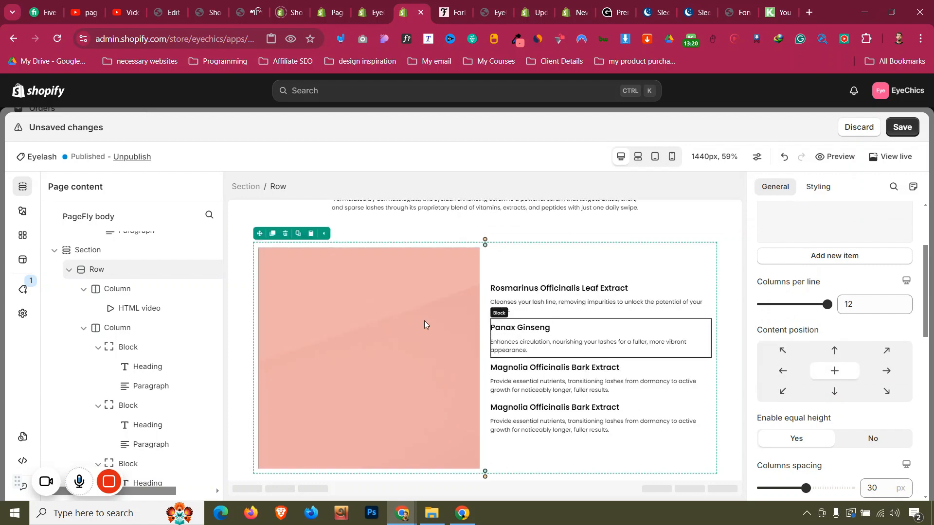
- Compare the video section with the ForChics page and review the Rosmarinus heading's typography settings
{"action": "left_click", "coordinate": [249, 288]}
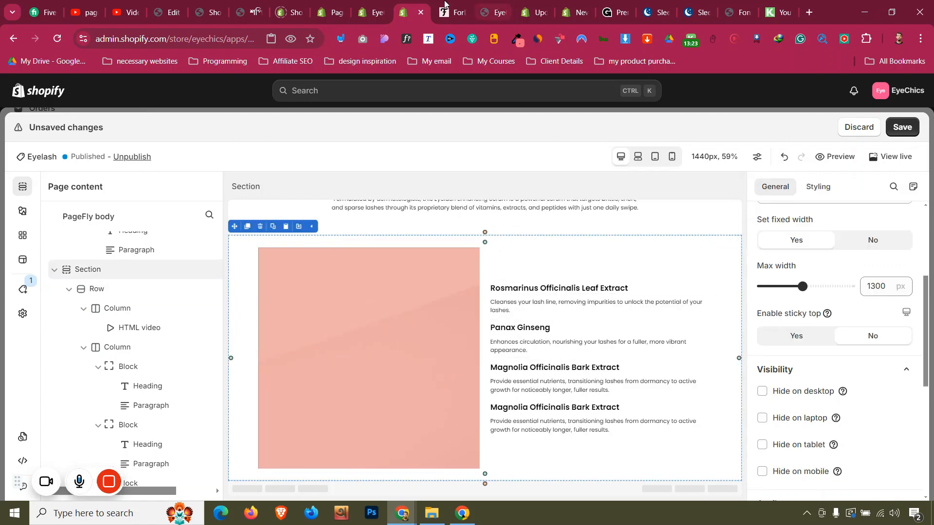
{"action": "left_click", "coordinate": [444, 6]}
{"action": "scroll", "coordinate": [480, 157], "scroll_direction": "up", "scroll_amount": 9}
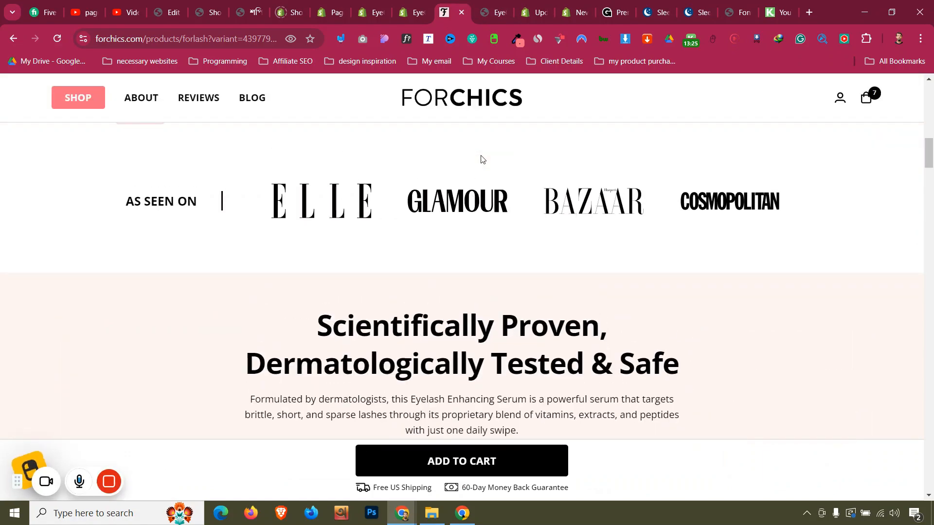
{"action": "scroll", "coordinate": [480, 157], "scroll_direction": "down", "scroll_amount": 10}
{"action": "left_click", "coordinate": [411, 12]}
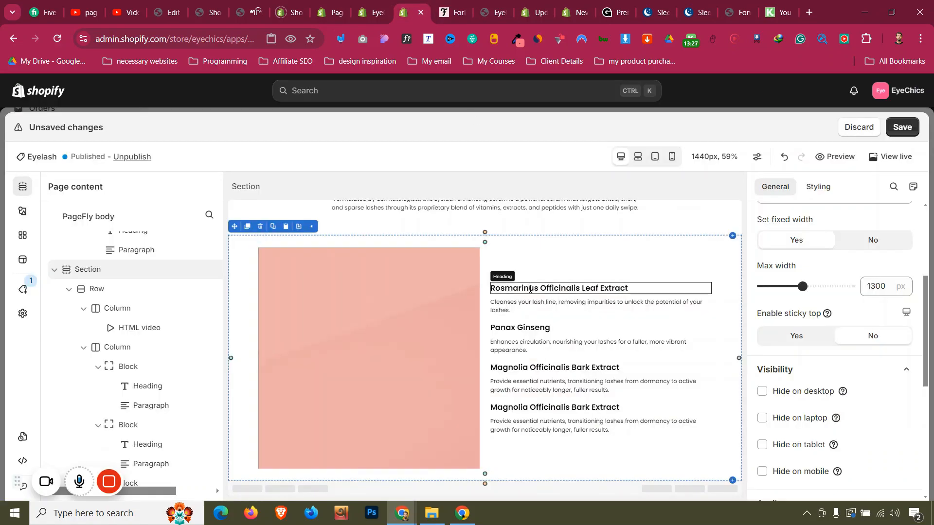
{"action": "left_click", "coordinate": [530, 288]}
{"action": "left_click", "coordinate": [818, 187]}
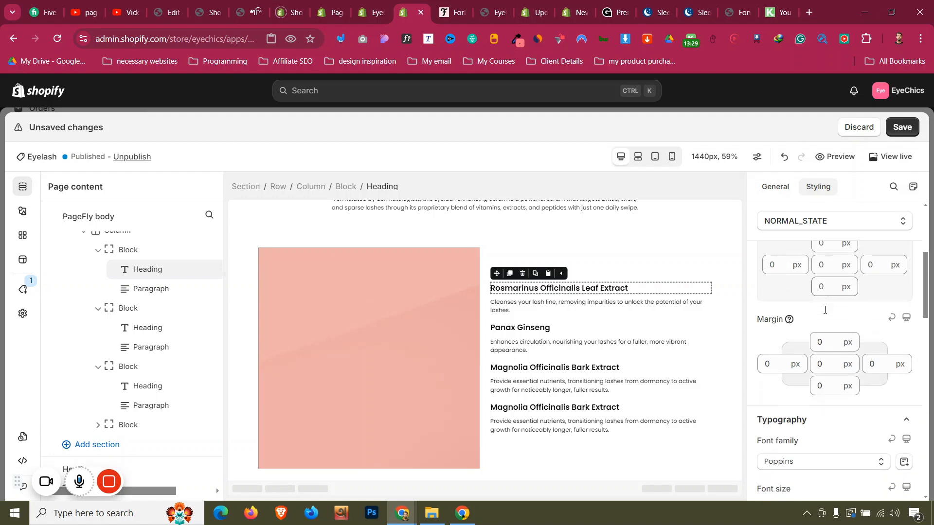
{"action": "scroll", "coordinate": [797, 311], "scroll_direction": "down", "scroll_amount": 5}
{"action": "left_click", "coordinate": [833, 355]}
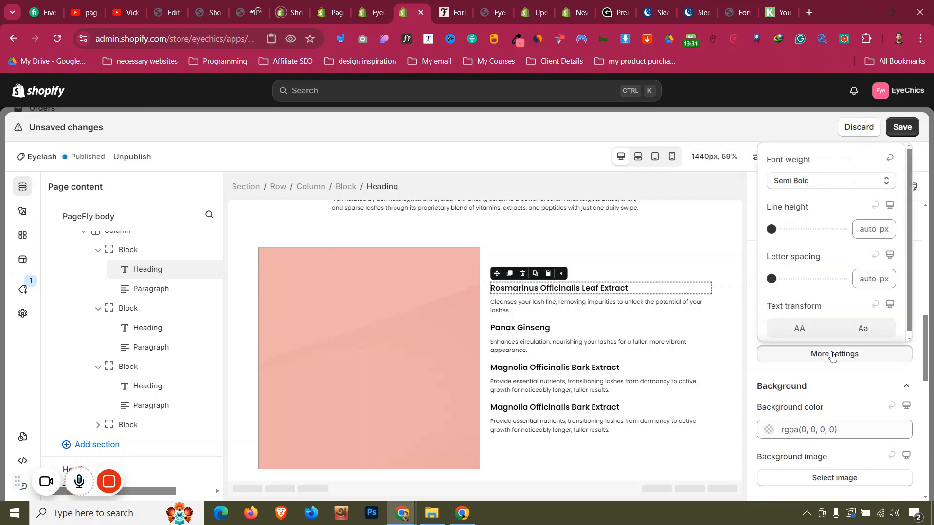
{"action": "left_click", "coordinate": [833, 355]}
{"action": "left_click", "coordinate": [246, 266]}
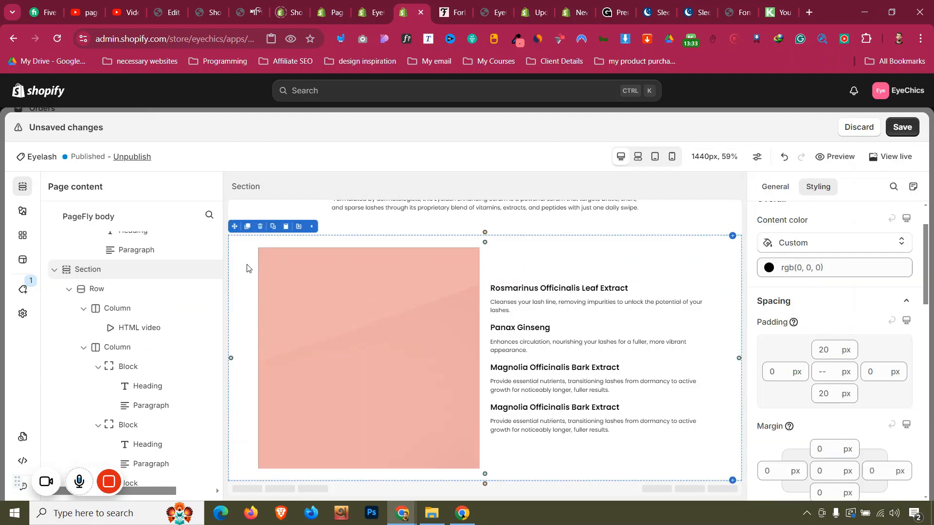
- Check the ingredient section at mobile width and set the row's columns per line to 1 for tablet
{"action": "left_click", "coordinate": [671, 156]}
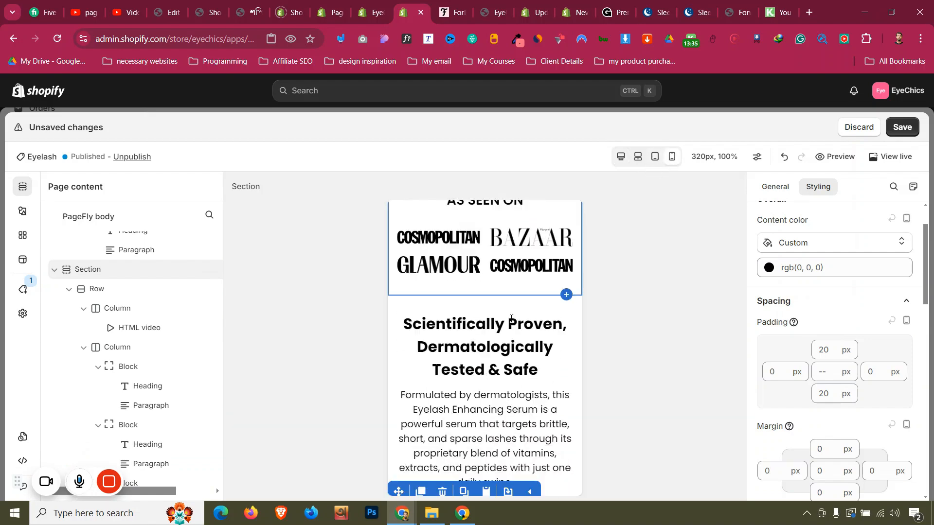
{"action": "scroll", "coordinate": [510, 318], "scroll_direction": "down", "scroll_amount": 3}
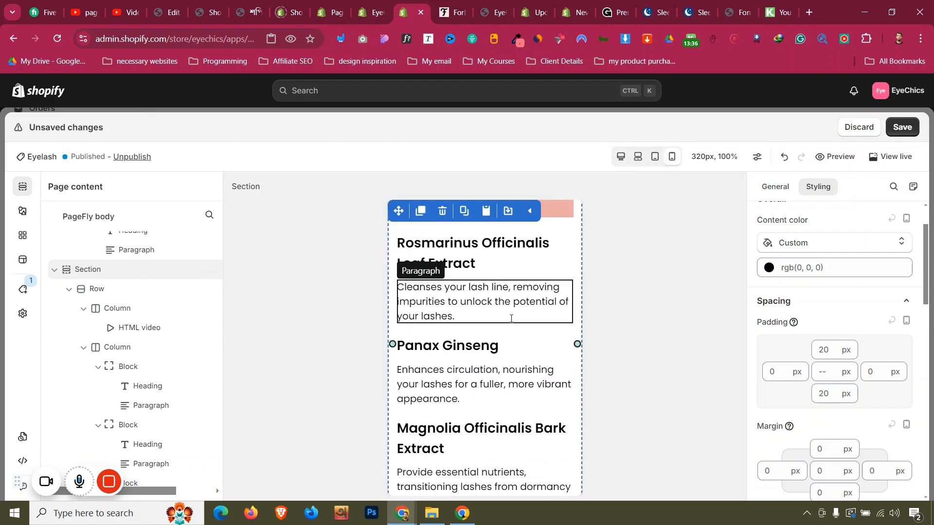
{"action": "left_click", "coordinate": [655, 157]}
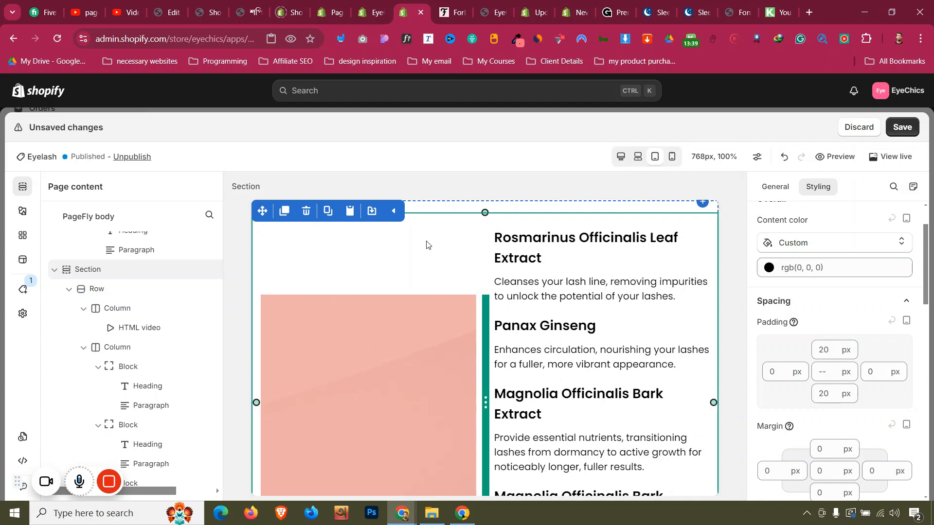
{"action": "left_click", "coordinate": [427, 244]}
{"action": "left_click", "coordinate": [781, 188]}
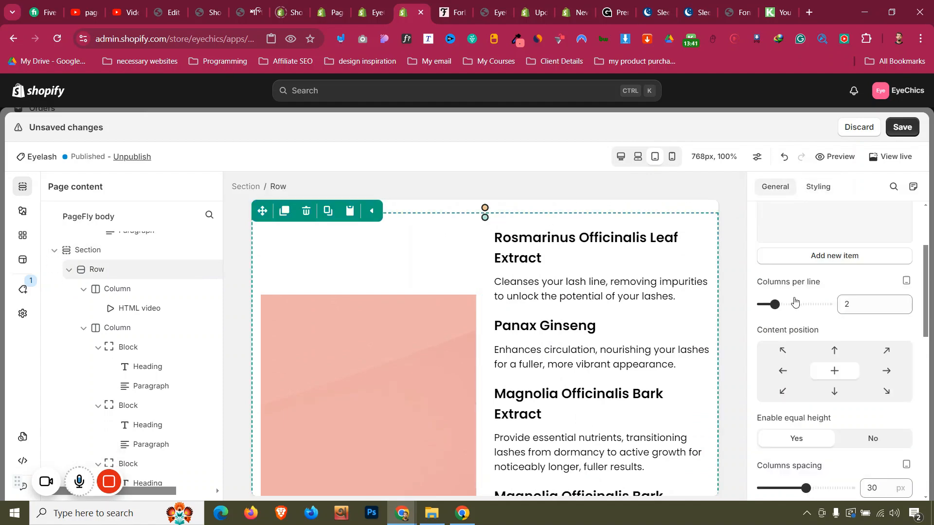
{"action": "left_click_drag", "start_coordinate": [772, 303], "coordinate": [761, 303]}
{"action": "scroll", "coordinate": [661, 322], "scroll_direction": "down", "scroll_amount": 5}
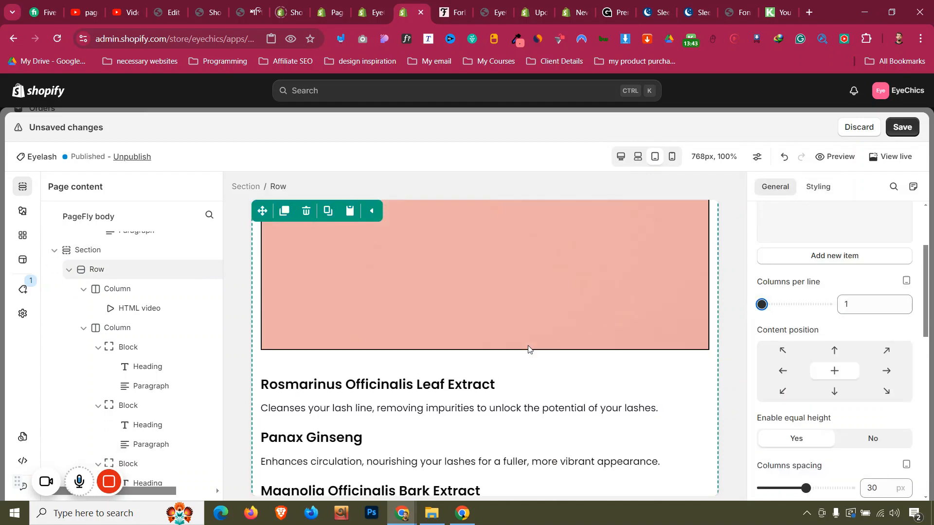
- Check the row at laptop and desktop widths and save the page
{"action": "left_click", "coordinate": [637, 156]}
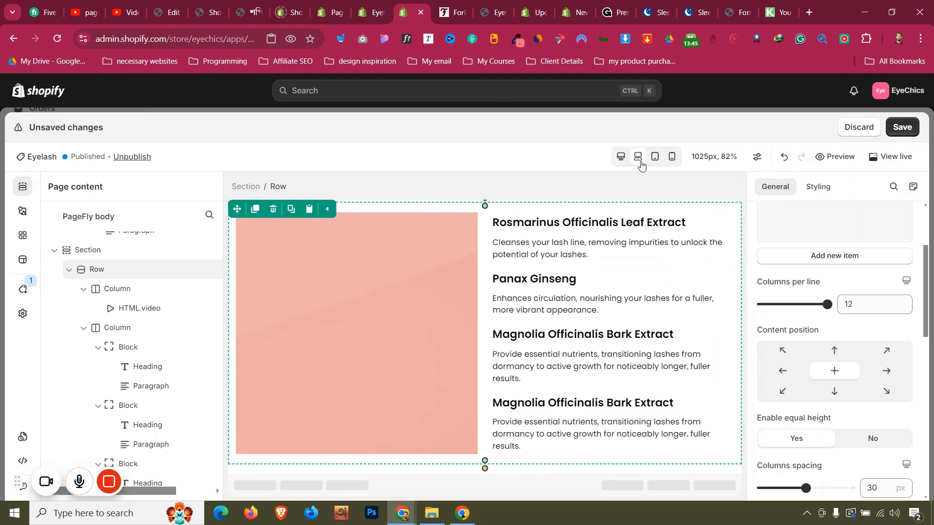
{"action": "scroll", "coordinate": [587, 290], "scroll_direction": "up", "scroll_amount": 2}
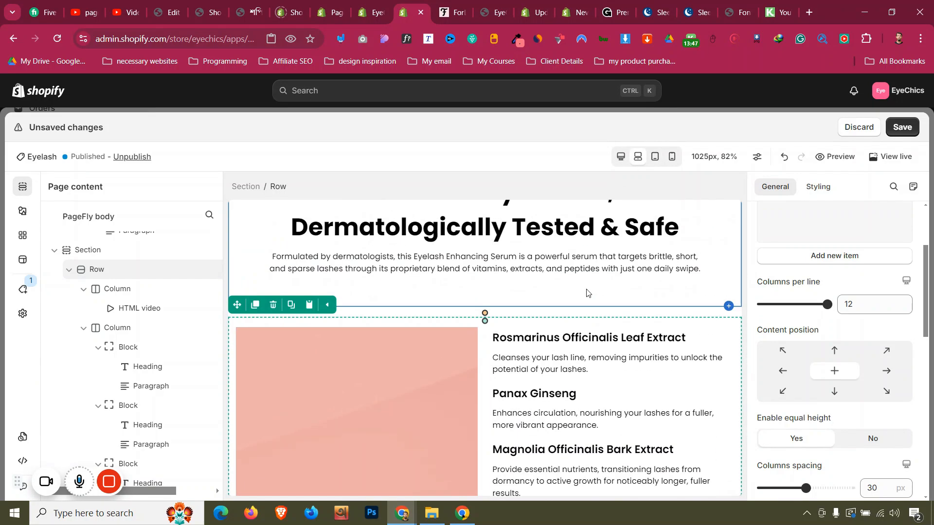
{"action": "left_click", "coordinate": [621, 156]}
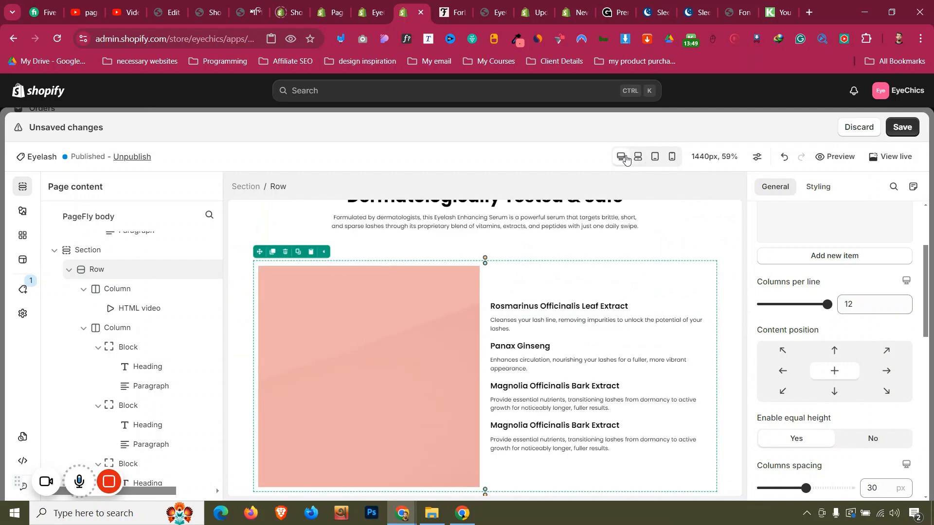
{"action": "left_click", "coordinate": [901, 127]}
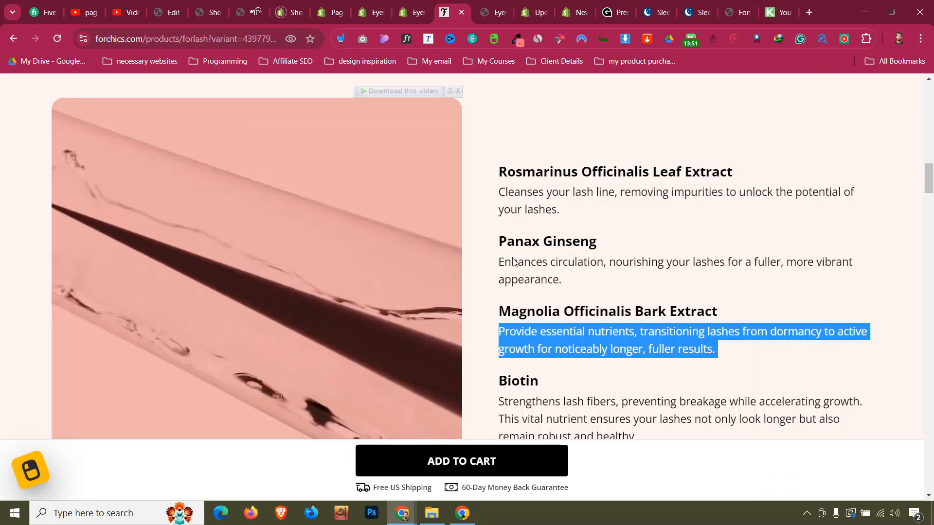
- Inspect the fonts of the ForChics middle testimonial's heading and reviewer name with WhatFont, and return to the PageFly editor
{"action": "scroll", "coordinate": [515, 274], "scroll_direction": "down", "scroll_amount": 6}
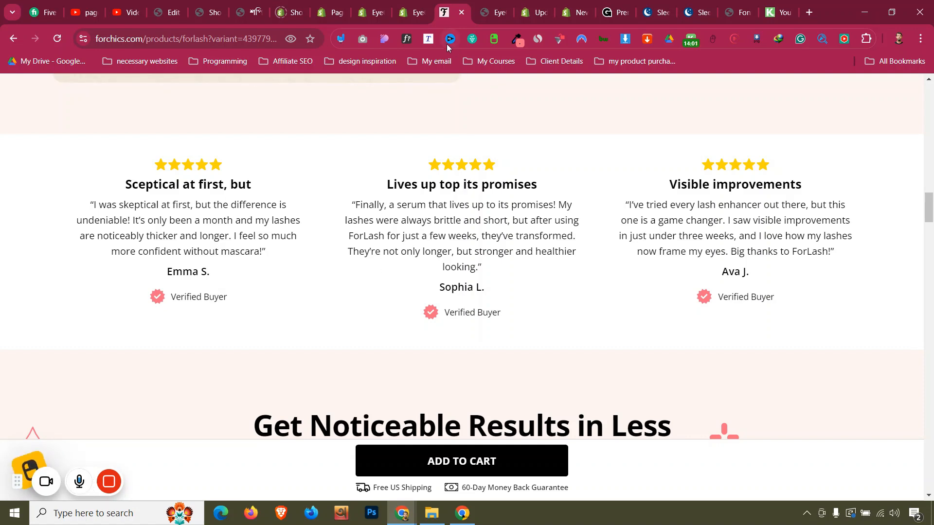
{"action": "left_click", "coordinate": [406, 39]}
{"action": "left_click", "coordinate": [475, 183]}
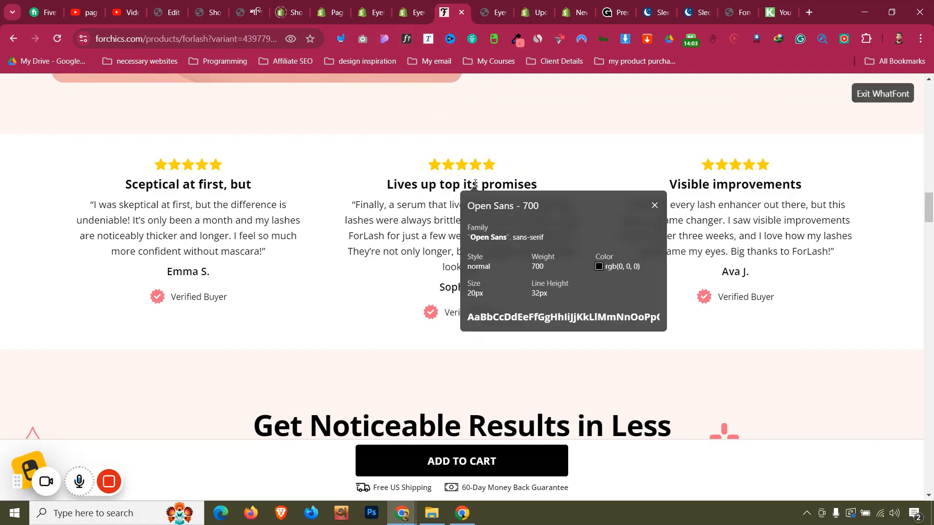
{"action": "left_click", "coordinate": [455, 290]}
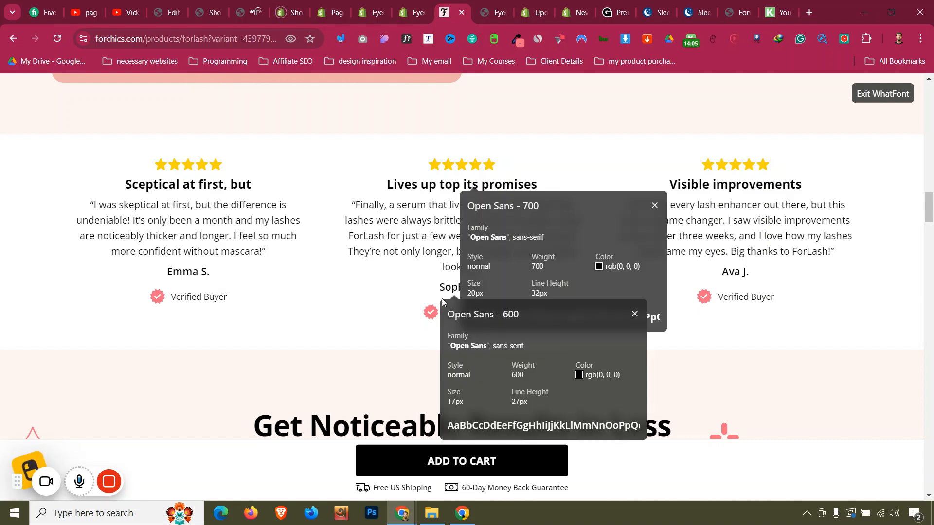
{"action": "left_click", "coordinate": [858, 99]}
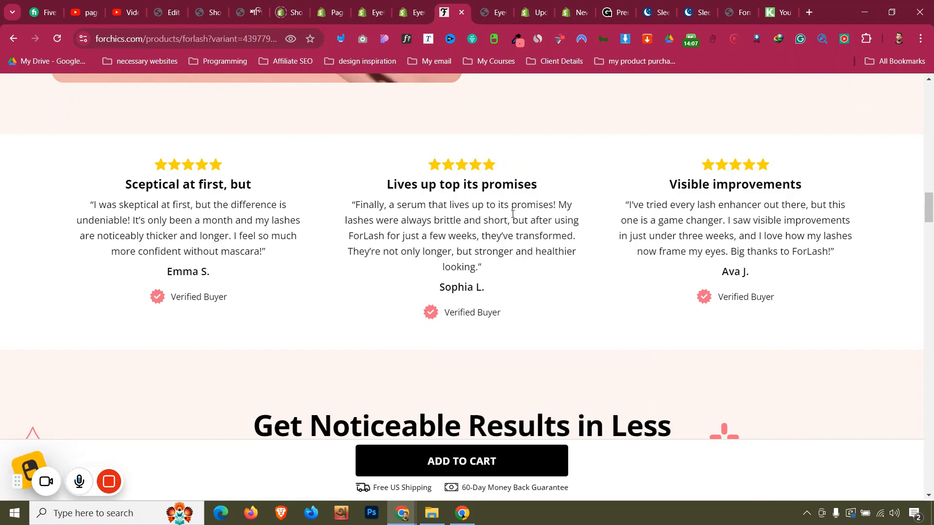
{"action": "left_click", "coordinate": [419, 4]}
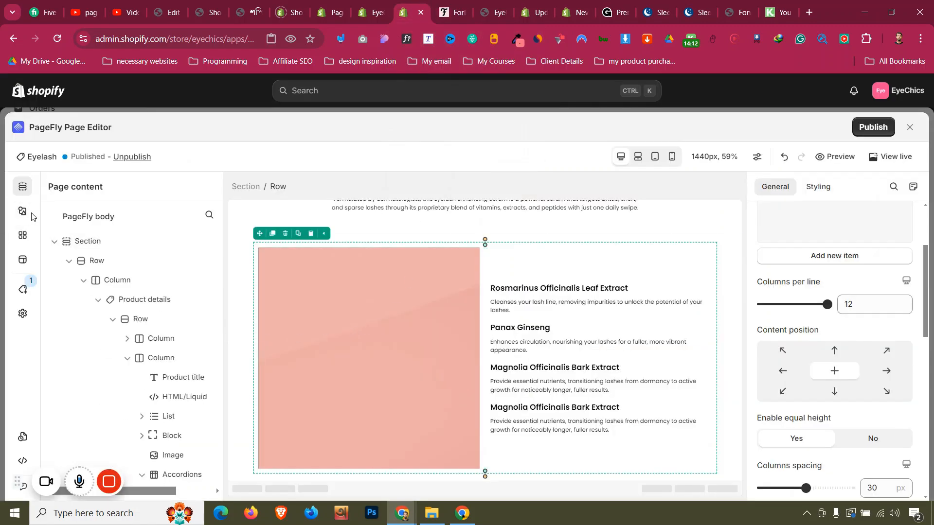
{"action": "left_click", "coordinate": [22, 211]}
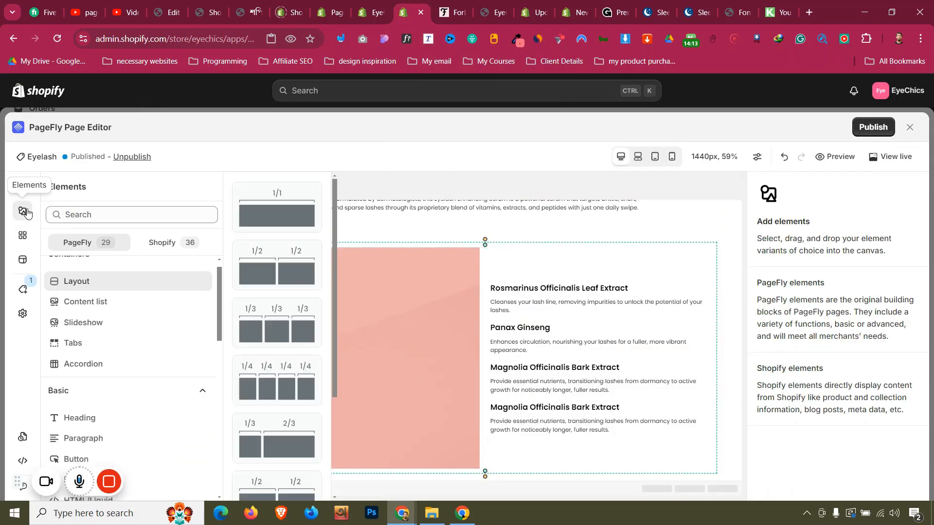
{"action": "left_click_drag", "start_coordinate": [273, 340], "coordinate": [545, 246]}
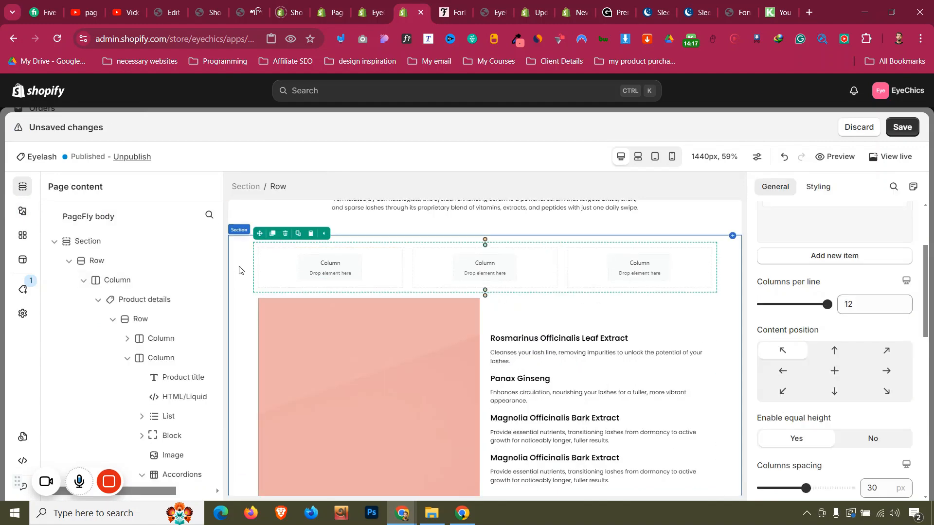
{"action": "left_click", "coordinate": [285, 234]}
{"action": "left_click", "coordinate": [286, 238]}
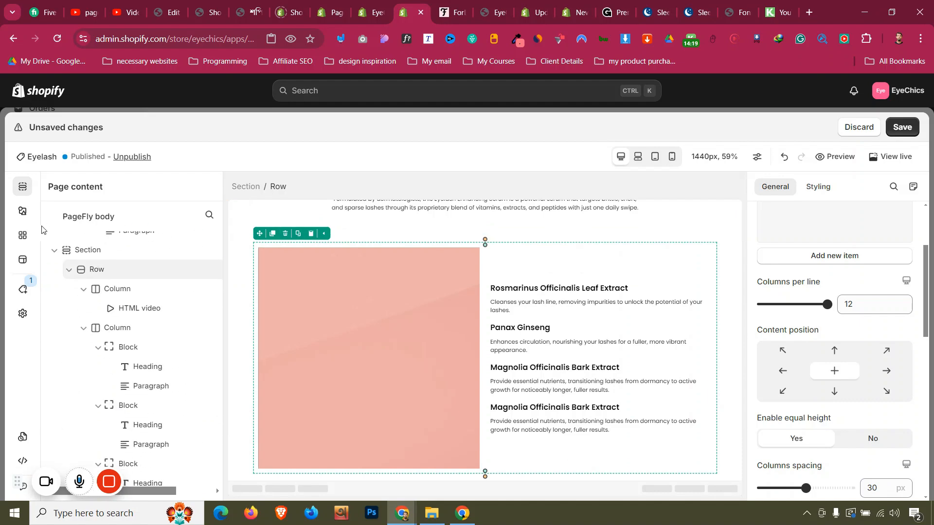
- Insert a three-column layout of equal thirds above the row holding the video and ingredient list
{"action": "left_click", "coordinate": [23, 210]}
{"action": "left_click_drag", "start_coordinate": [292, 271], "coordinate": [433, 227]}
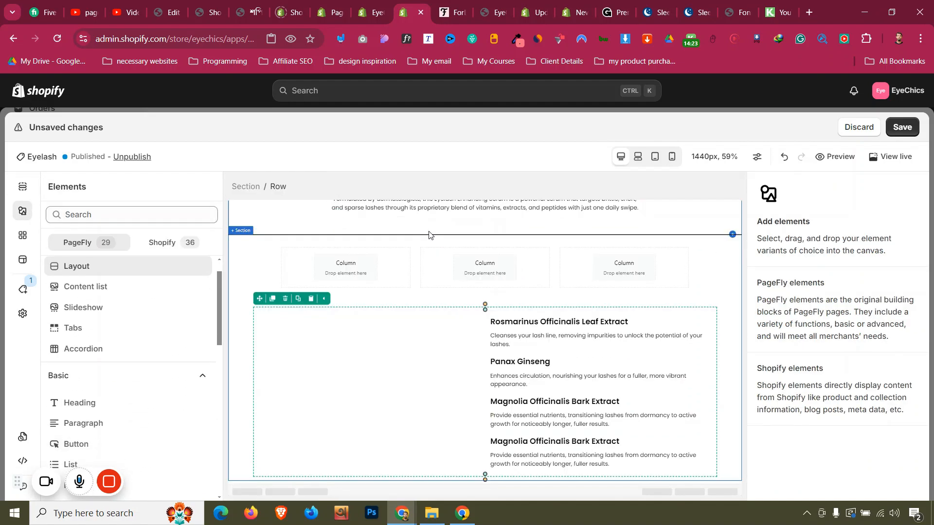
- Move the three-column section below the ingredient section and add a block inside its first column
{"action": "left_click", "coordinate": [244, 317]}
{"action": "left_click_drag", "start_coordinate": [234, 291], "coordinate": [285, 243]}
{"action": "left_click", "coordinate": [236, 446]}
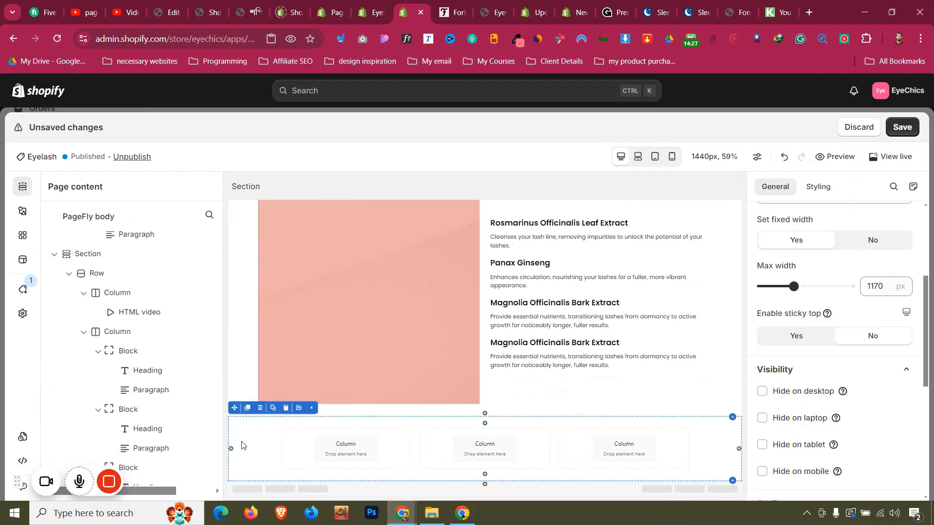
{"action": "left_click", "coordinate": [25, 212]}
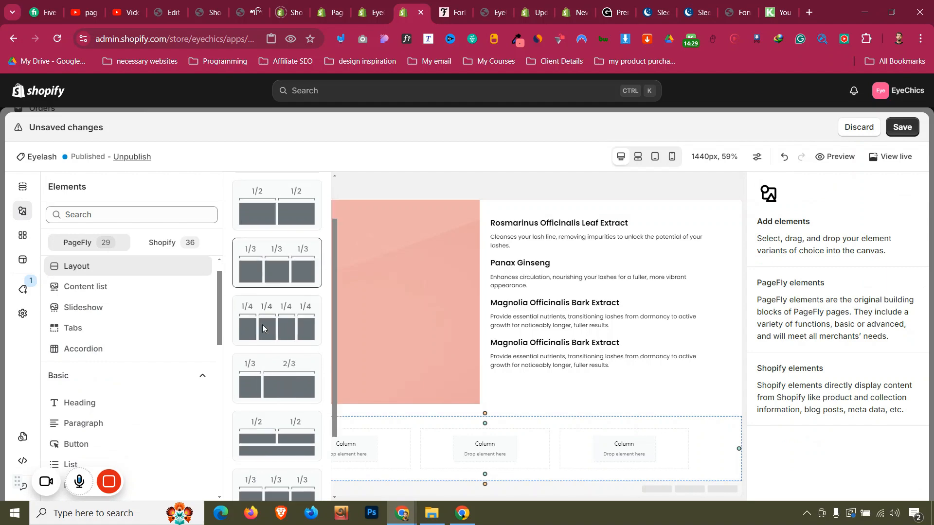
{"action": "left_click_drag", "start_coordinate": [261, 324], "coordinate": [325, 452]}
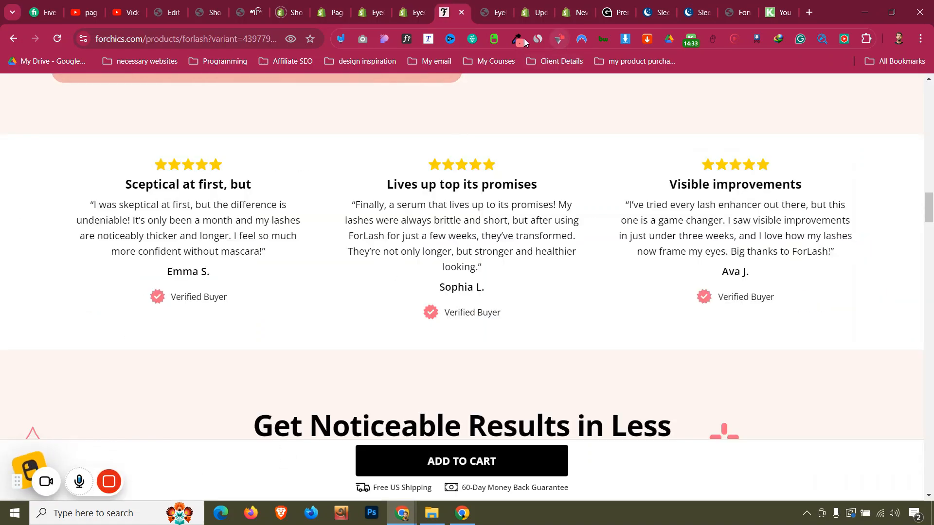
- Pick the yellow of the ForChics testimonial stars with the color picker, and return to the PageFly editor
{"action": "left_click", "coordinate": [518, 41]}
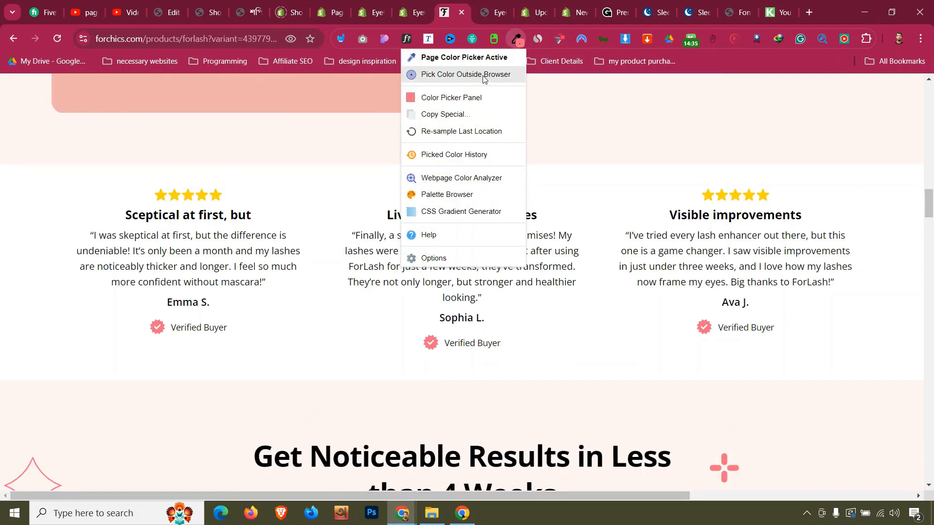
{"action": "left_click", "coordinate": [484, 76]}
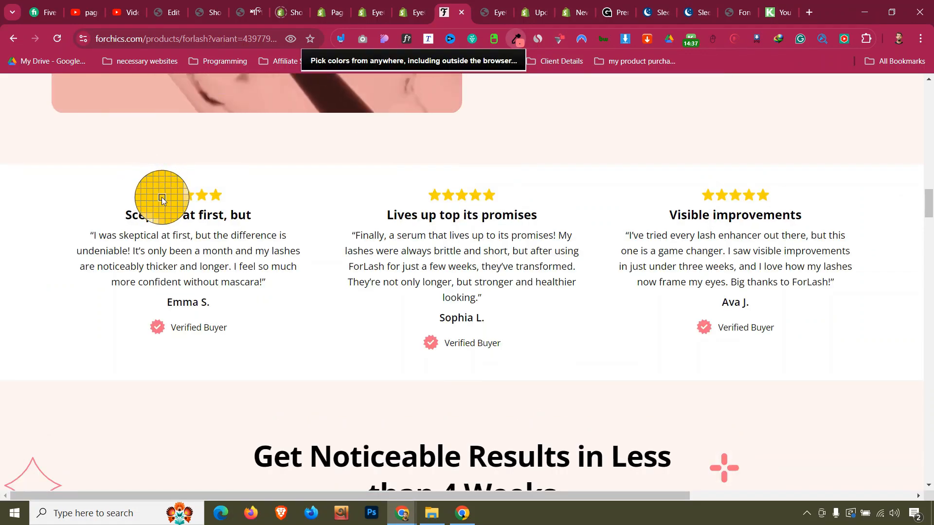
{"action": "left_click", "coordinate": [161, 200]}
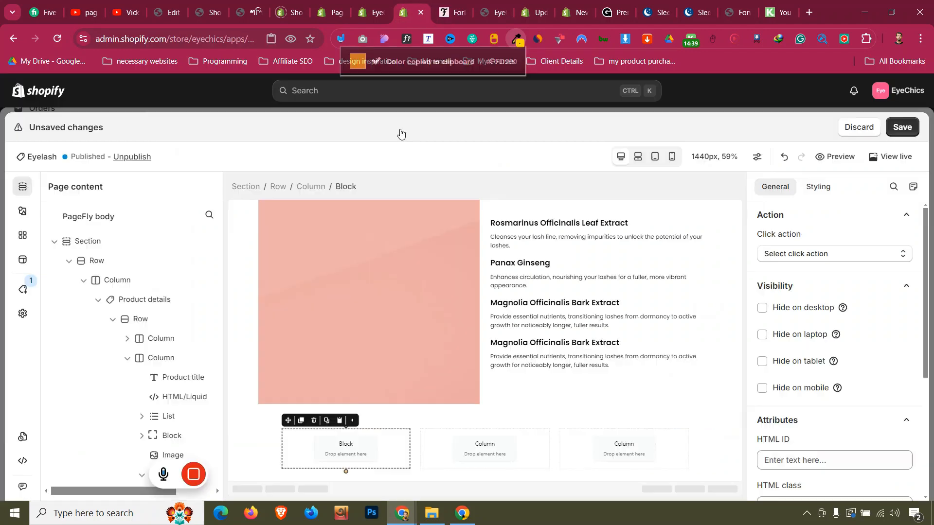
{"action": "left_click", "coordinate": [409, 12]}
- Add a 22 px star icon to the first column's block and set its content color to rgb(255, 210, 0)
{"action": "left_click", "coordinate": [22, 211]}
{"action": "scroll", "coordinate": [110, 350], "scroll_direction": "down", "scroll_amount": 6}
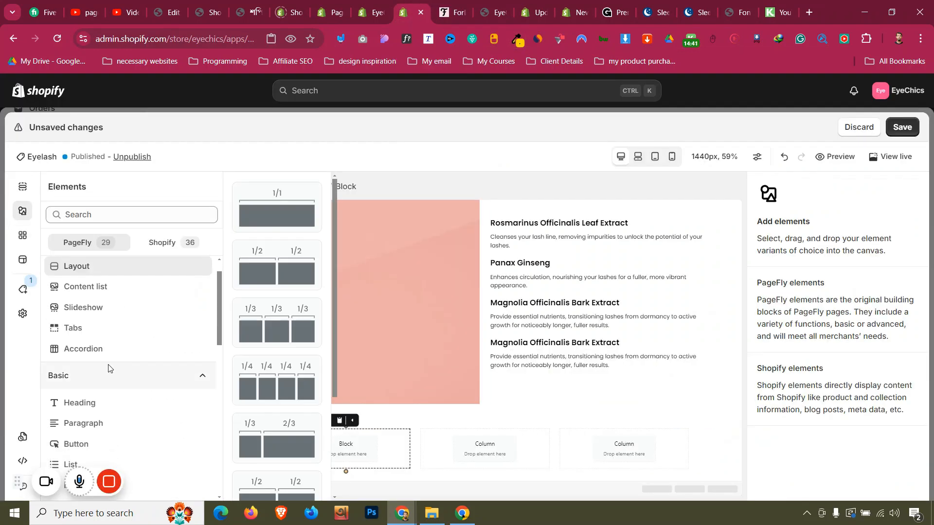
{"action": "left_click_drag", "start_coordinate": [110, 329], "coordinate": [340, 450]}
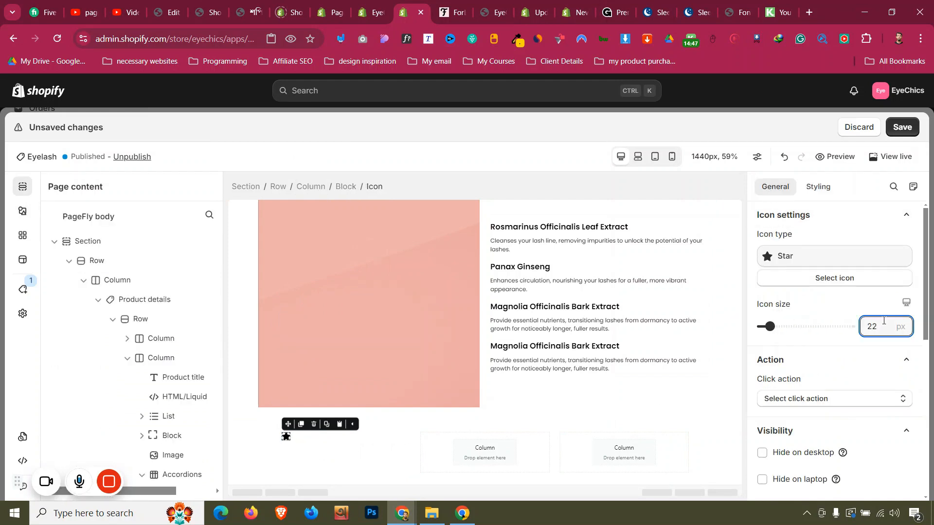
{"action": "left_click", "coordinate": [818, 187]}
{"action": "left_click", "coordinate": [827, 357]}
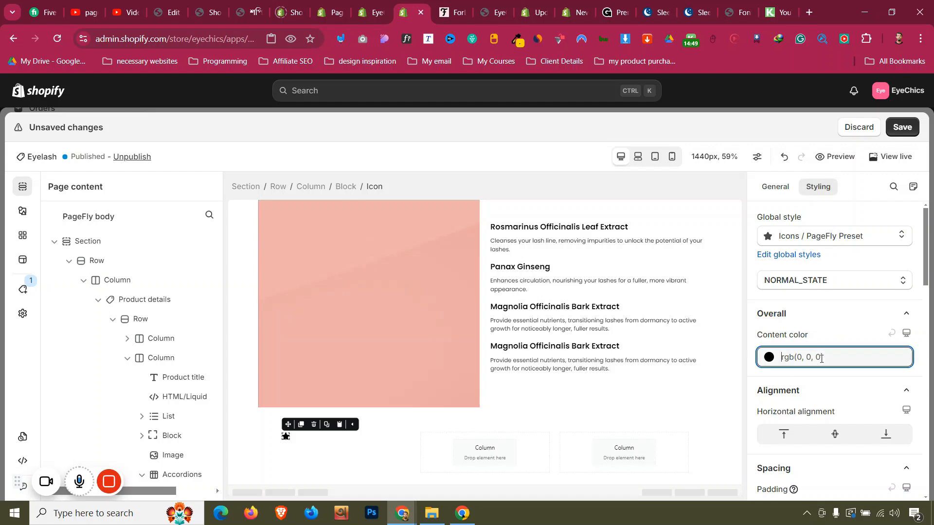
{"action": "left_click", "coordinate": [783, 313]}
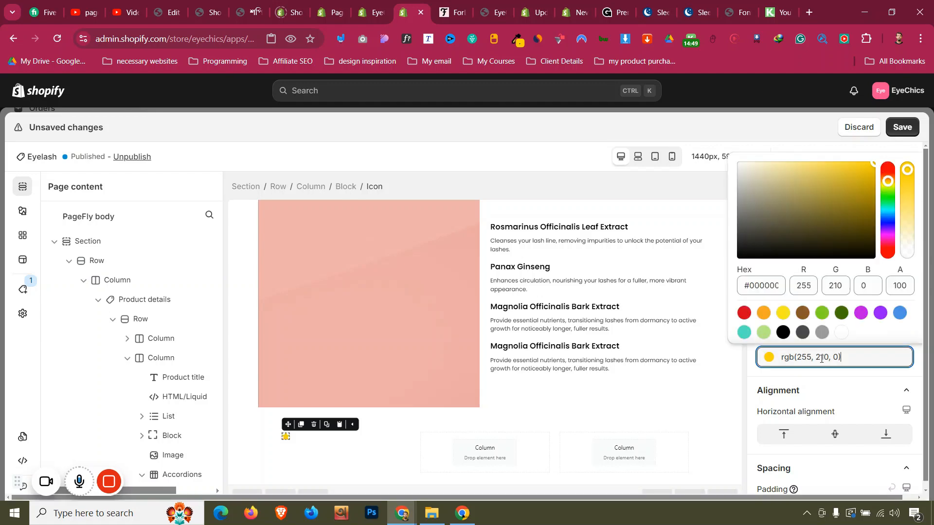
- Duplicate the star icon and set the copy's left margin to 4 px
{"action": "left_click", "coordinate": [301, 425]}
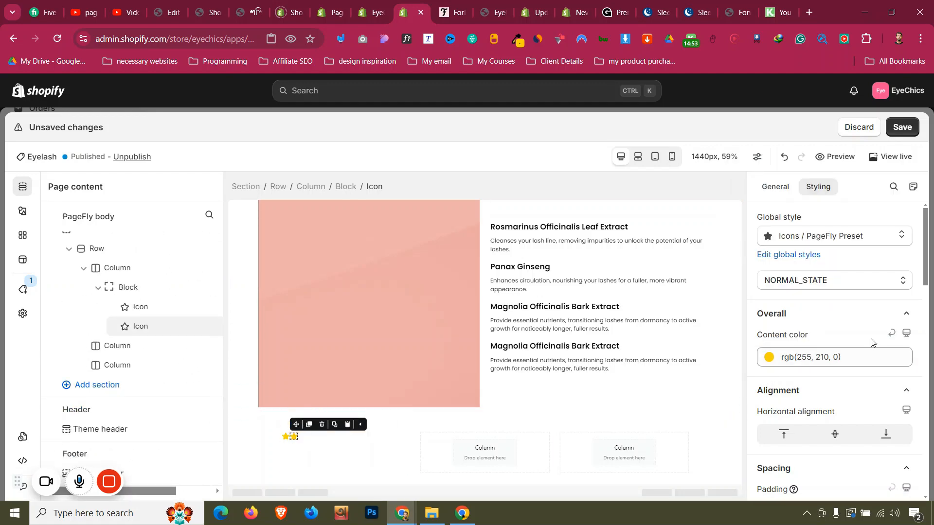
{"action": "scroll", "coordinate": [825, 327], "scroll_direction": "down", "scroll_amount": 3}
{"action": "scroll", "coordinate": [825, 327], "scroll_direction": "down", "scroll_amount": 2}
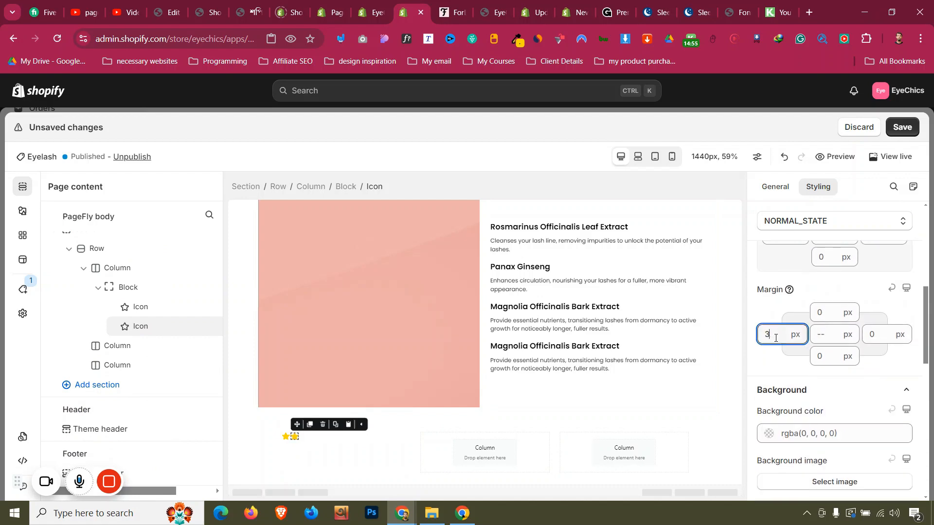
{"action": "left_click", "coordinate": [462, 7]}
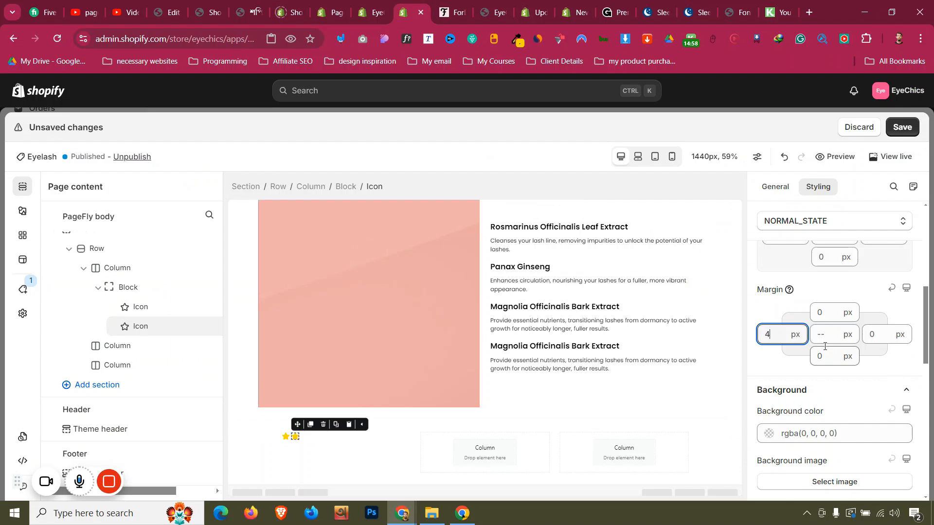
{"action": "scroll", "coordinate": [790, 343], "scroll_direction": "up", "scroll_amount": 2}
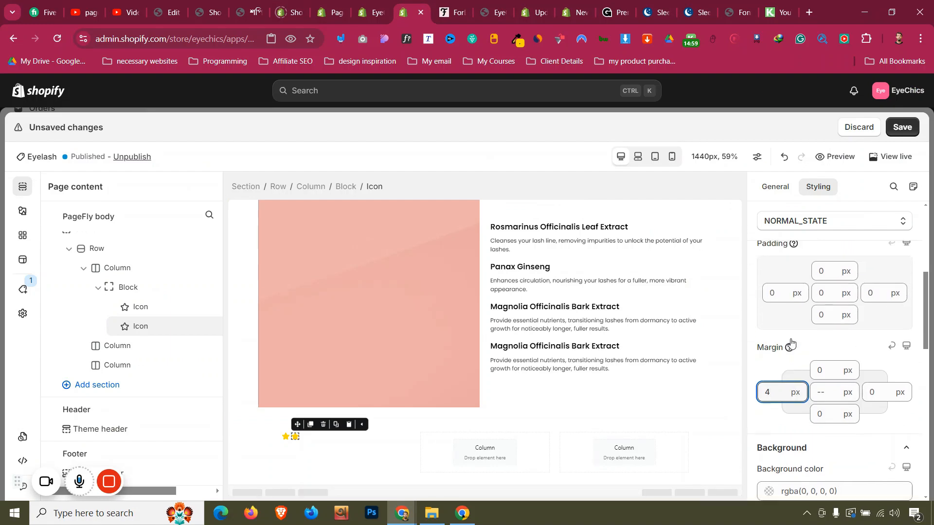
- Duplicate the spaced star icon three more times to complete a row of five stars
{"action": "left_click", "coordinate": [310, 425]}
{"action": "left_click", "coordinate": [319, 425]}
{"action": "left_click", "coordinate": [327, 426]}
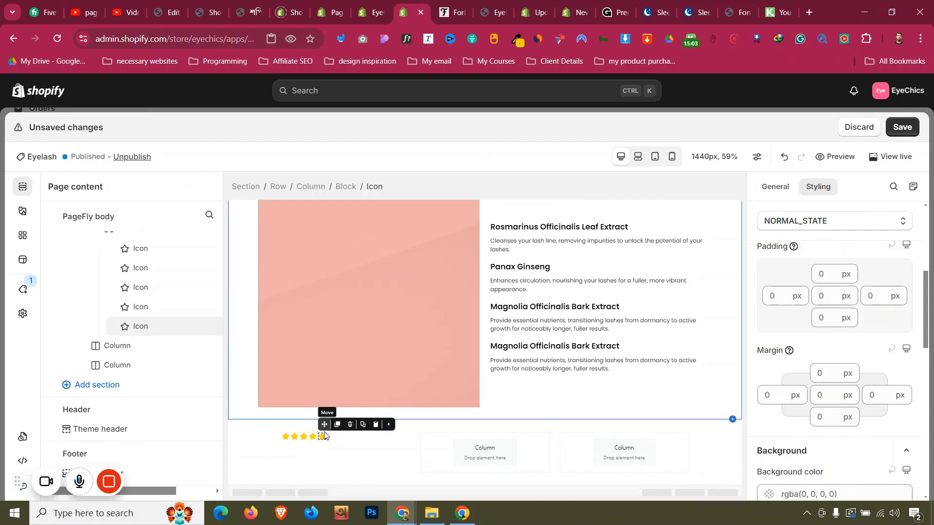
- Set the testimonial section's max width to 1300 px
{"action": "left_click", "coordinate": [258, 446]}
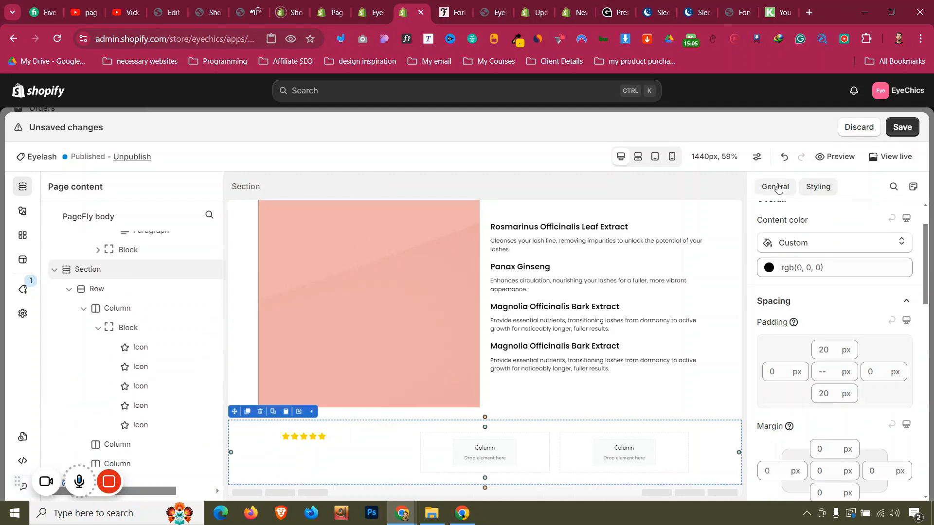
{"action": "left_click", "coordinate": [775, 186]}
{"action": "left_click", "coordinate": [890, 291]}
{"action": "type", "text": "13"}
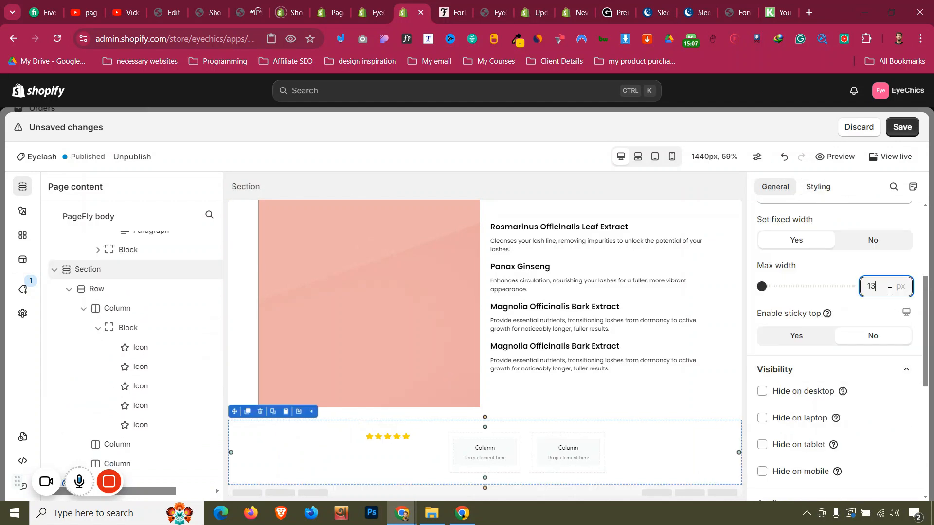
{"action": "type", "text": "00"}
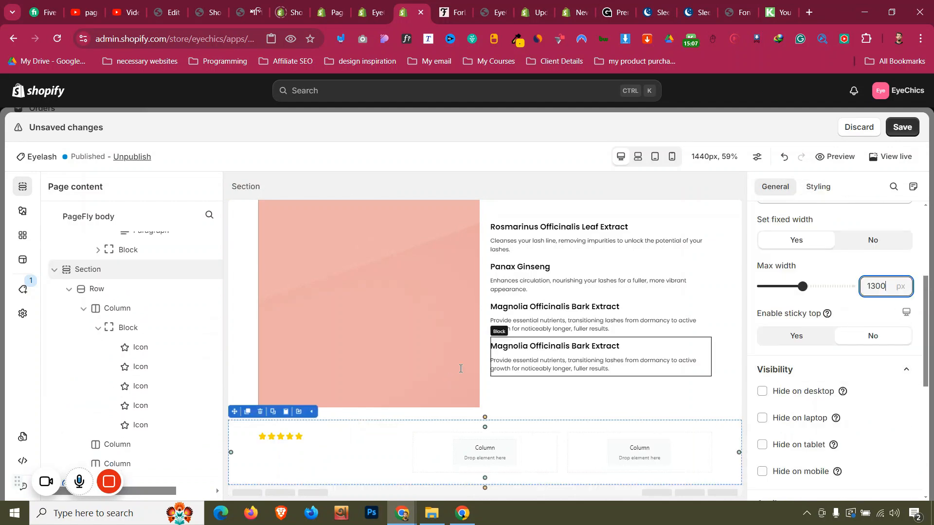
- Set the star block's top and bottom padding to 10 px, comparing the spacing with the ForChics testimonials
{"action": "left_click", "coordinate": [317, 438]}
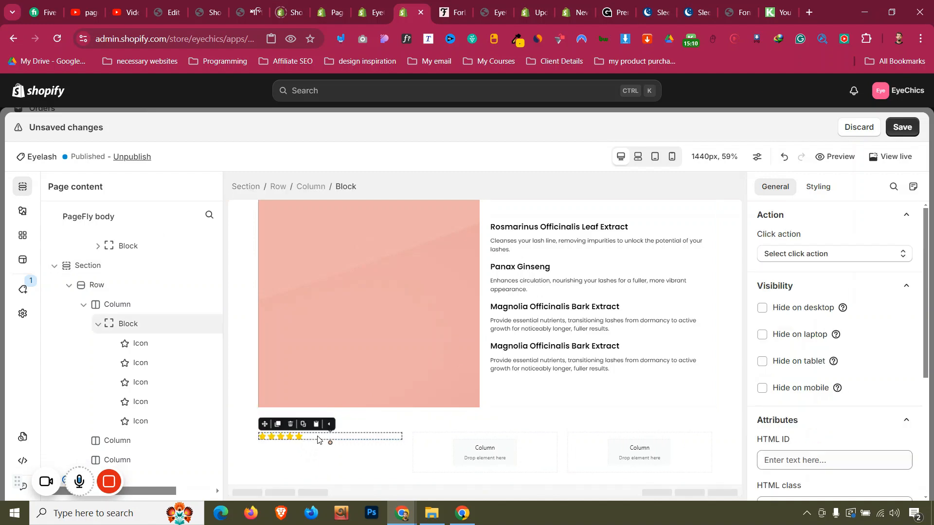
{"action": "left_click", "coordinate": [817, 187]}
{"action": "left_click", "coordinate": [828, 339]}
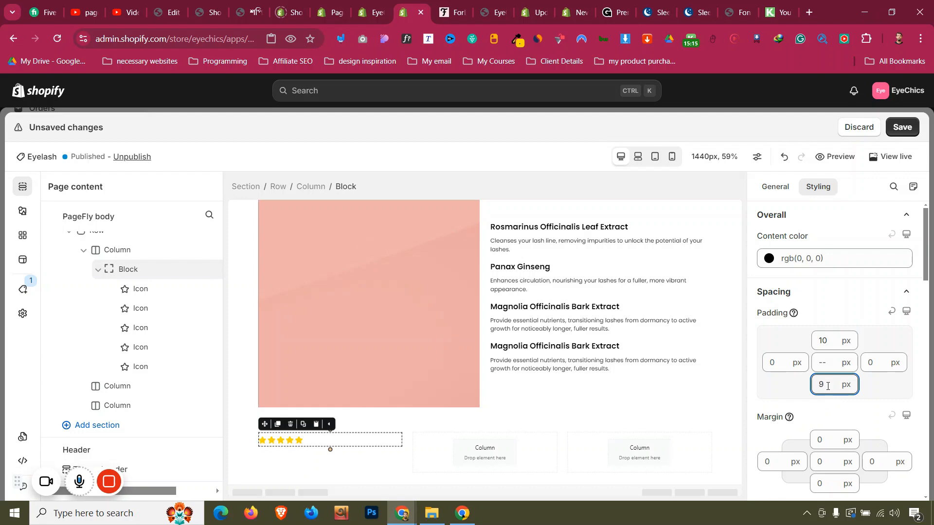
{"action": "left_click", "coordinate": [457, 6]}
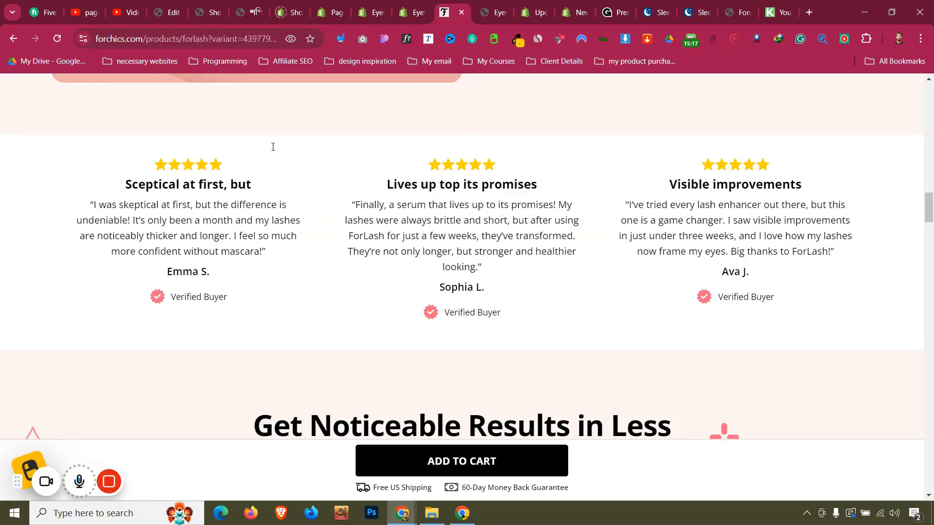
{"action": "left_click", "coordinate": [424, 4]}
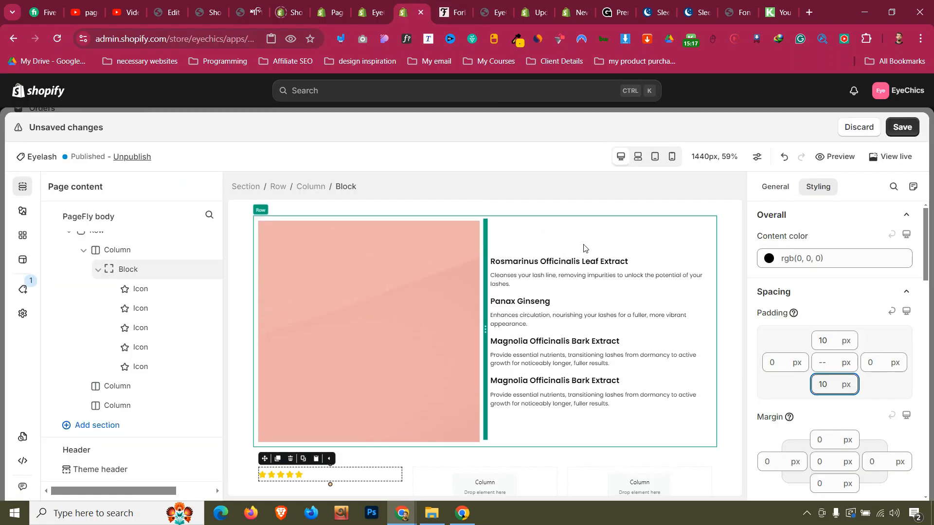
- Duplicate the "Rosmarinus Officinalis Leaf Extract" heading and move the copy under the five stars in the first column
{"action": "left_click", "coordinate": [505, 259]}
{"action": "left_click", "coordinate": [509, 248]}
{"action": "left_click_drag", "start_coordinate": [497, 254], "coordinate": [301, 481]}
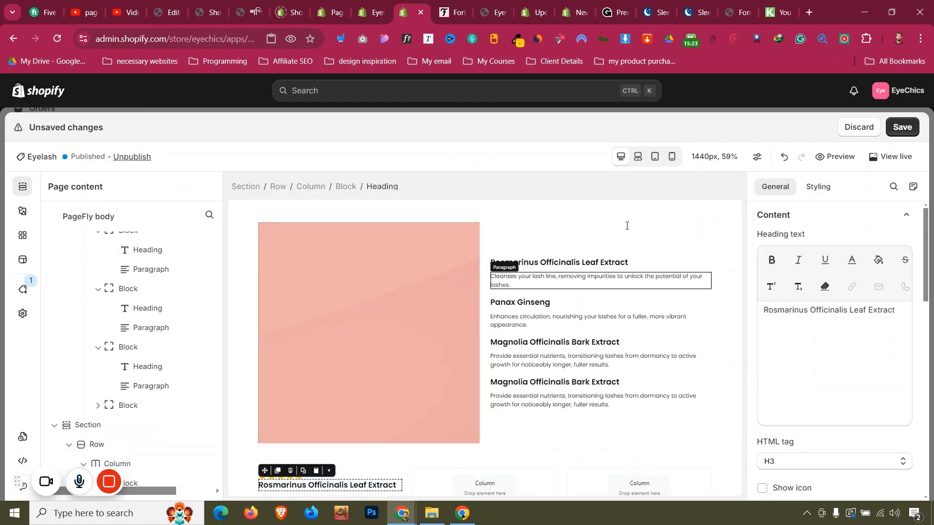
- Replace the copied heading's text with the first ForChics testimonial title, "Sceptical at first, but"
{"action": "left_click", "coordinate": [454, 11]}
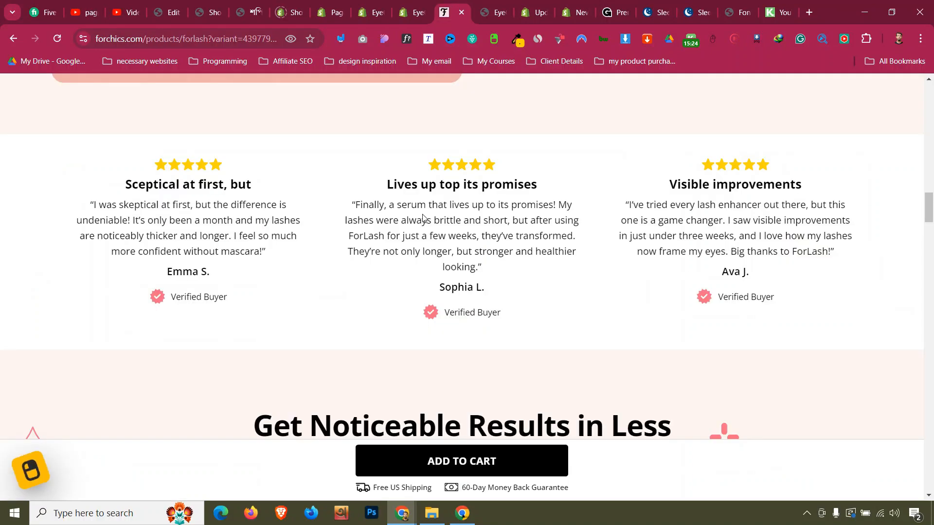
{"action": "triple_click", "coordinate": [233, 186]}
{"action": "key", "text": "ctrl+c"}
{"action": "left_click", "coordinate": [409, 6]}
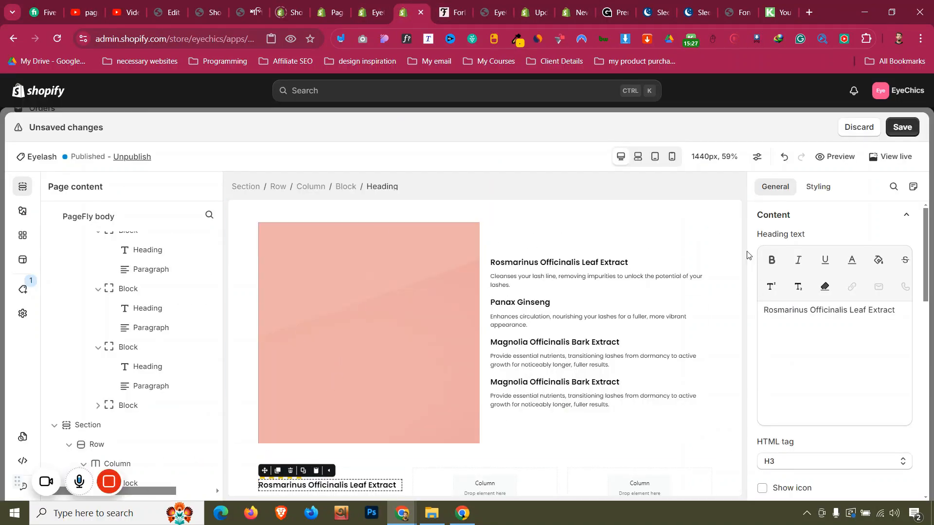
{"action": "key", "text": "ctrl+a"}
{"action": "key", "text": "ctrl+v"}
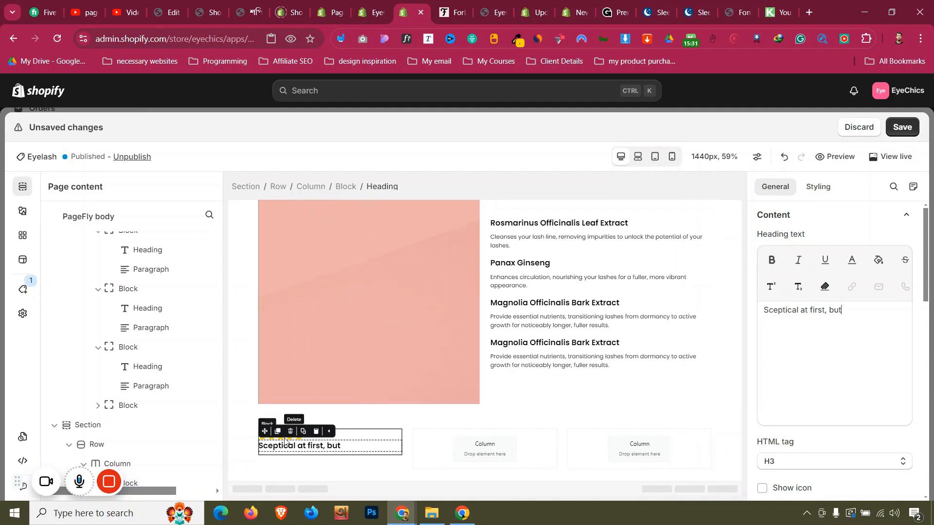
- Set the testimonial heading's top margin to 10 px and compare the spacing with the ForChics page
{"action": "left_click", "coordinate": [242, 451]}
{"action": "left_click", "coordinate": [370, 446]}
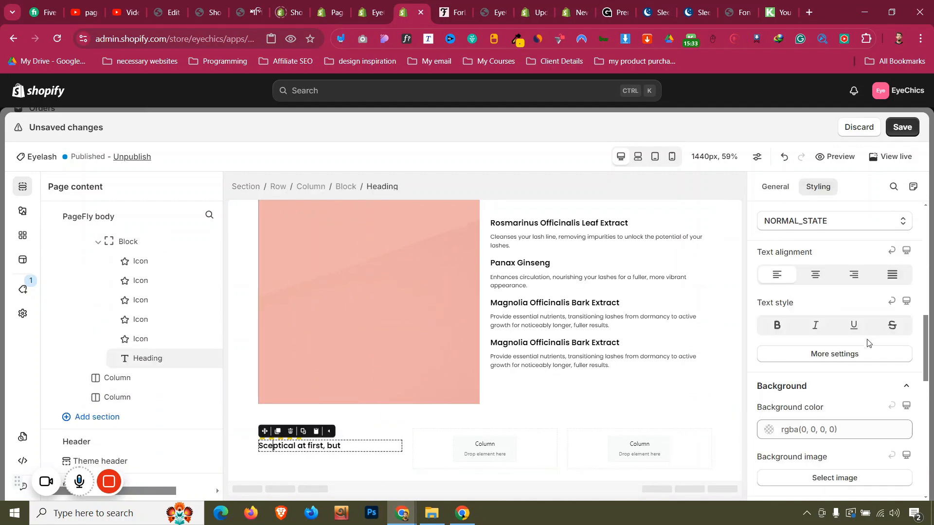
{"action": "scroll", "coordinate": [832, 321], "scroll_direction": "up", "scroll_amount": 5}
{"action": "left_click", "coordinate": [833, 305]}
{"action": "type", "text": "8"}
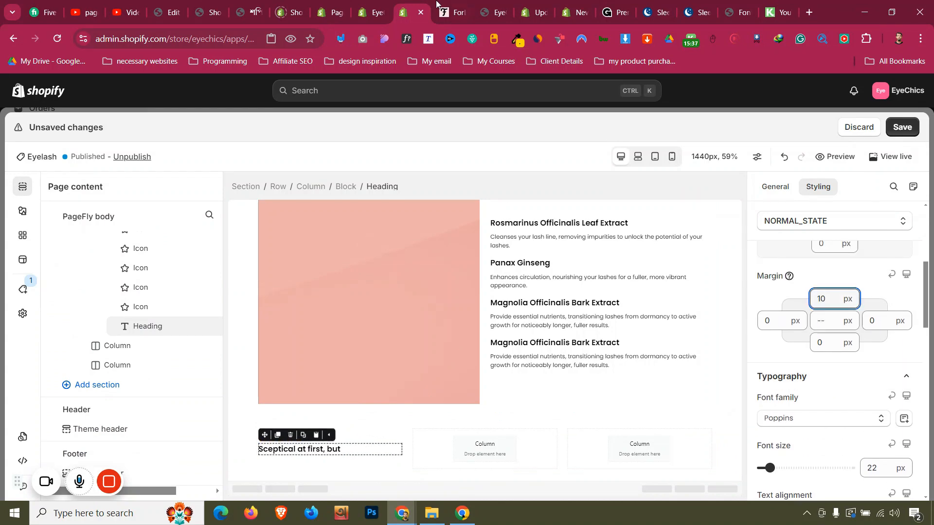
{"action": "key", "text": "ctrl+Tab"}
{"action": "key", "text": "ctrl+shift+Tab"}
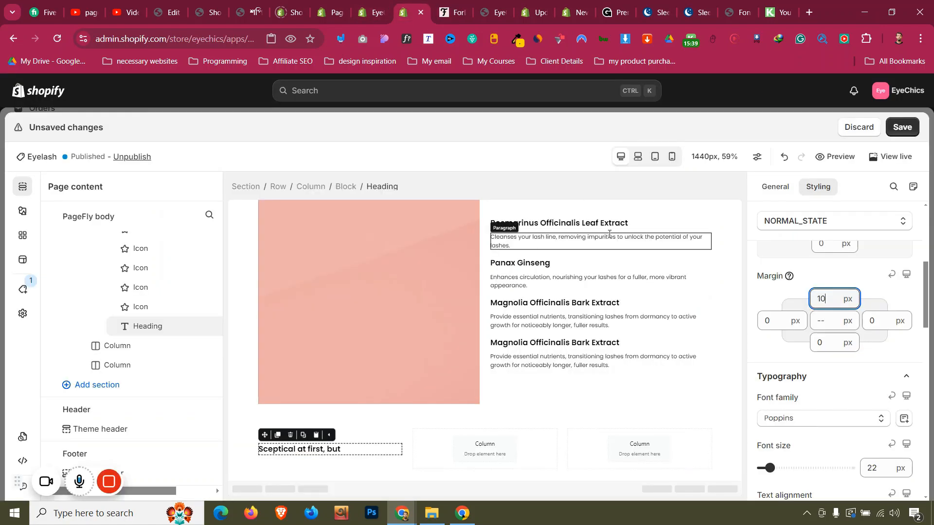
- Duplicate the first ingredient's description paragraph and move the copy below the testimonial heading
{"action": "left_click", "coordinate": [593, 236]}
{"action": "left_click", "coordinate": [509, 223]}
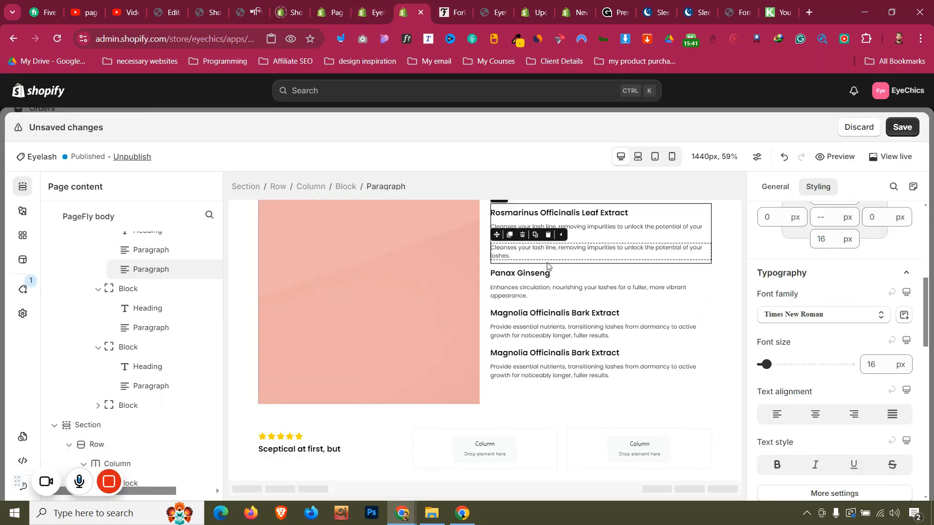
{"action": "left_click_drag", "start_coordinate": [495, 234], "coordinate": [319, 457]}
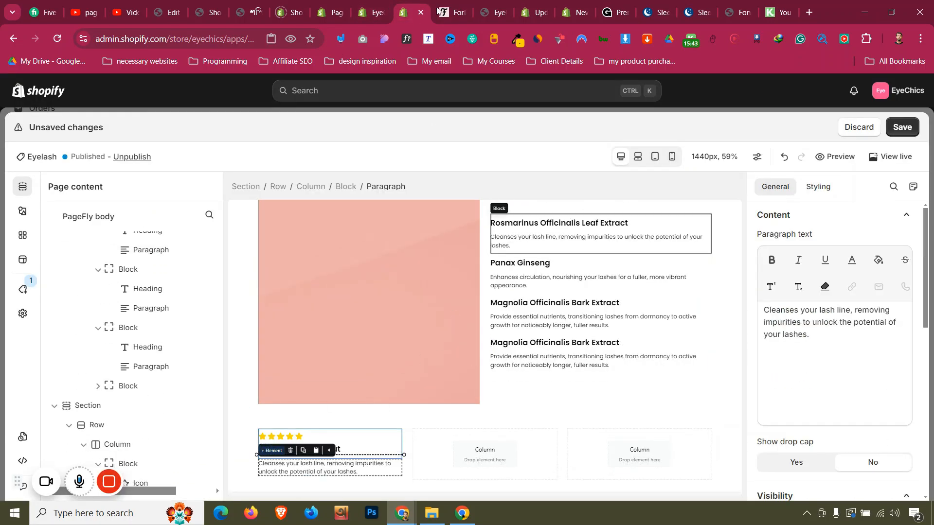
- Replace the copied paragraph's text with the first ForChics testimonial quote, beginning "I was skeptical at first, but the difference is undeniable!"
{"action": "left_click", "coordinate": [440, 5]}
{"action": "triple_click", "coordinate": [255, 205]}
{"action": "key", "text": "ctrl+c"}
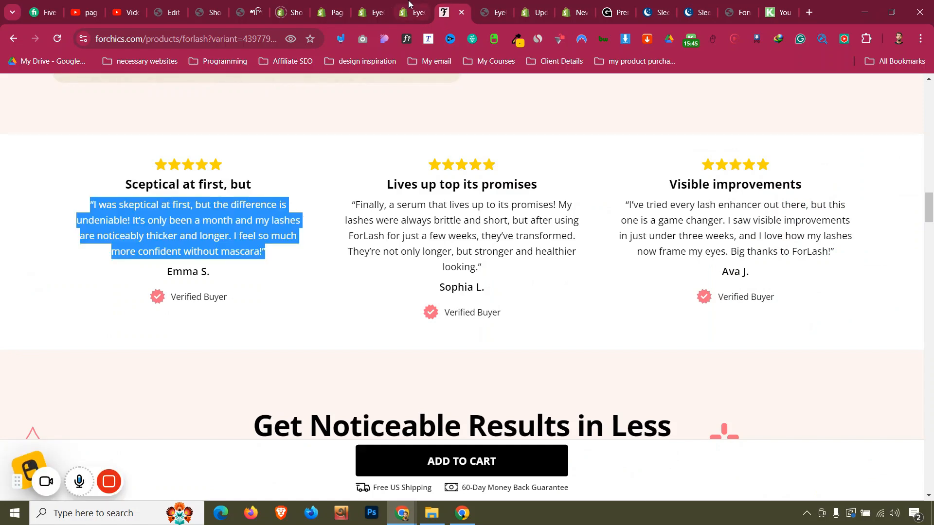
{"action": "key", "text": "ctrl+shift+Tab"}
{"action": "triple_click", "coordinate": [763, 333]}
{"action": "key", "text": "ctrl+v"}
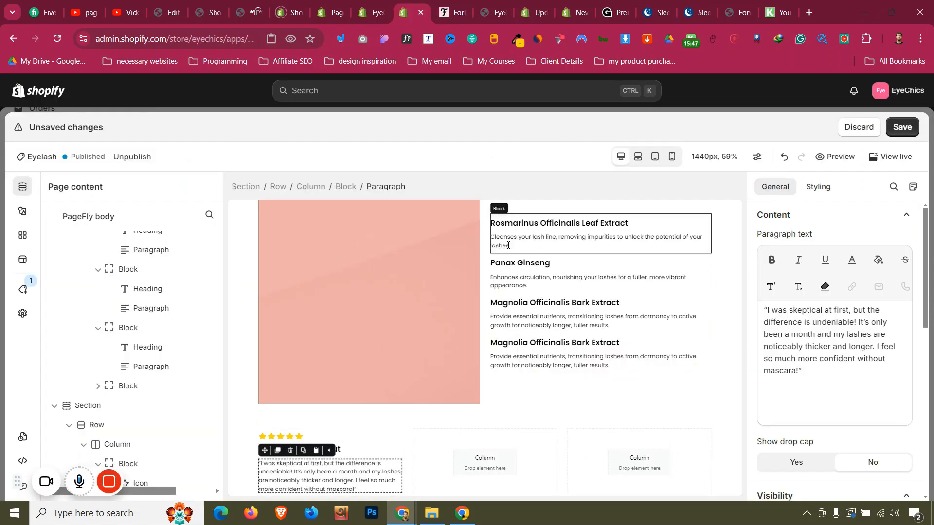
- Duplicate the testimonial heading, move the copy below the quote, and replace its text with the first ForChics reviewer's name
{"action": "left_click", "coordinate": [463, 4]}
{"action": "left_click", "coordinate": [194, 271]}
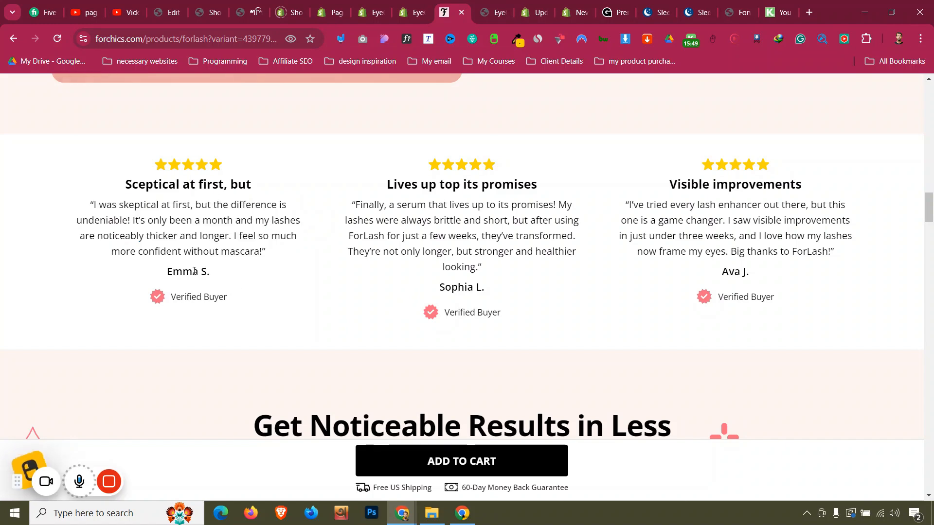
{"action": "left_click", "coordinate": [405, 4]}
{"action": "scroll", "coordinate": [311, 340], "scroll_direction": "down", "scroll_amount": 2}
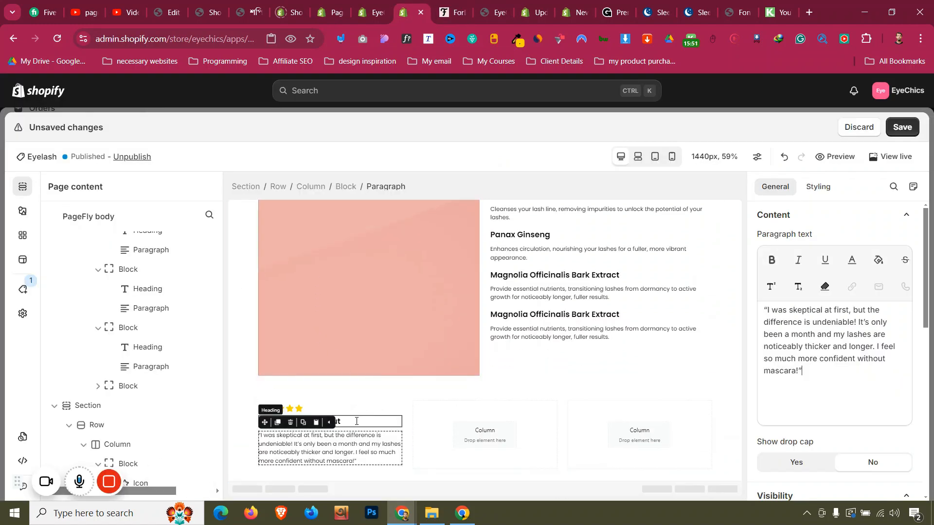
{"action": "left_click", "coordinate": [317, 422]}
{"action": "left_click", "coordinate": [278, 407]}
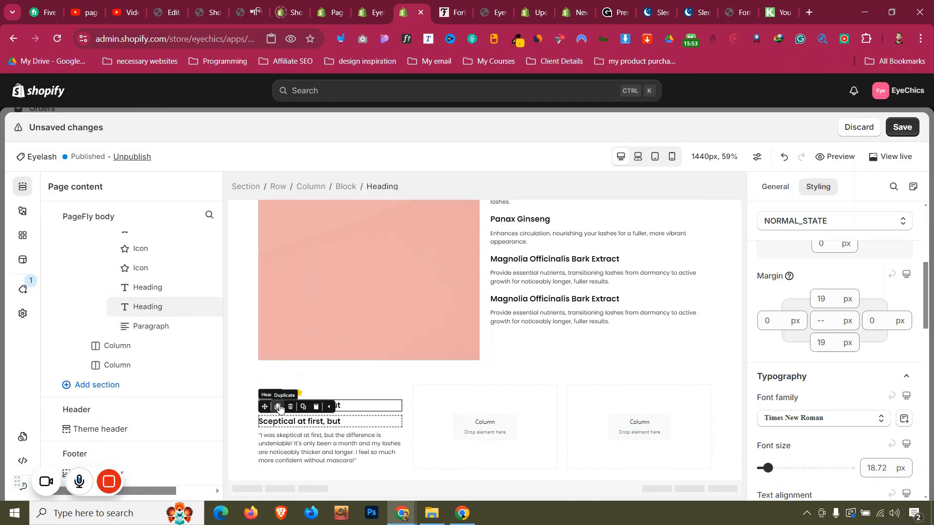
{"action": "left_click_drag", "start_coordinate": [268, 404], "coordinate": [302, 457]}
{"action": "key", "text": "ctrl+Tab"}
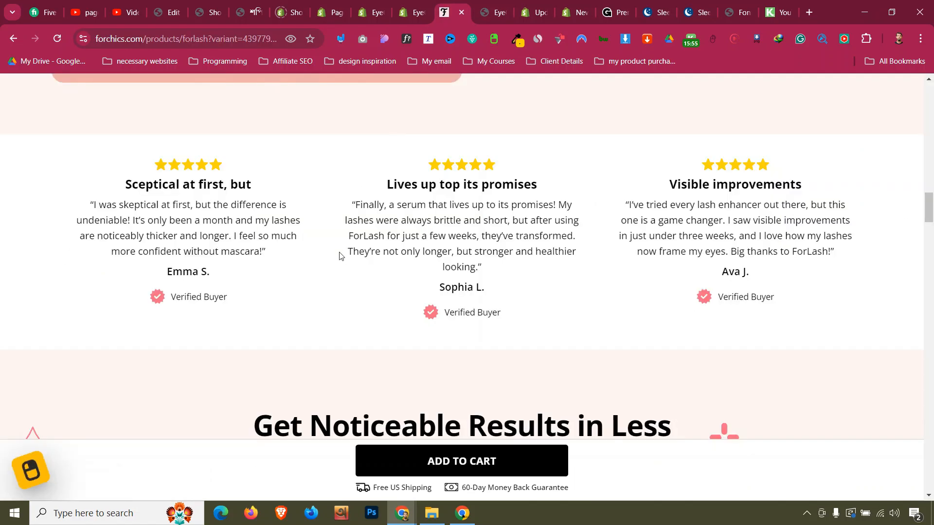
{"action": "left_click", "coordinate": [432, 4]}
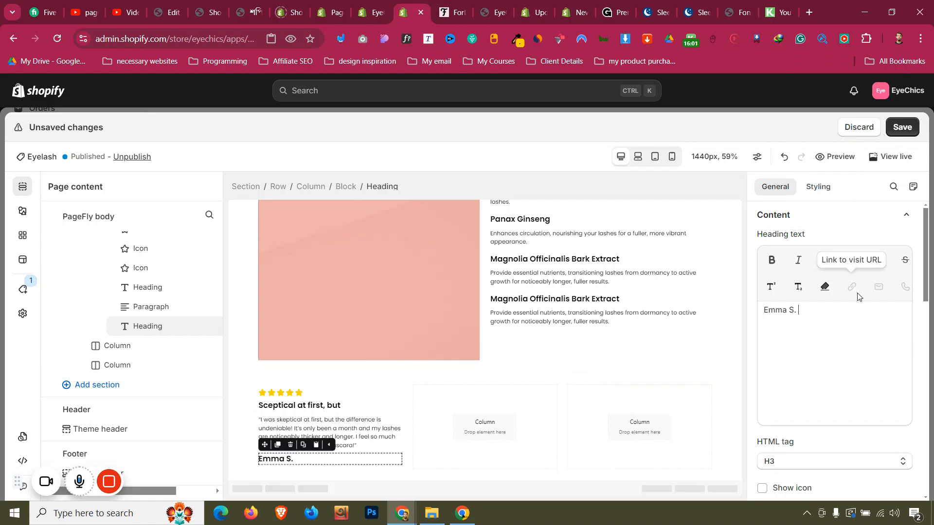
- Set the reviewer name heading's font size to 18 px and its font weight to Medium
{"action": "left_click", "coordinate": [828, 188]}
{"action": "scroll", "coordinate": [833, 335], "scroll_direction": "down", "scroll_amount": 3}
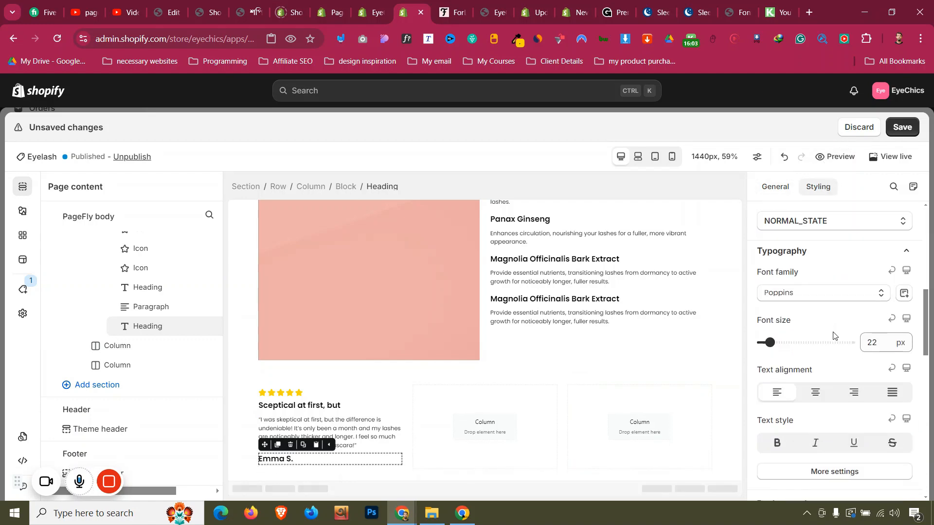
{"action": "type", "text": "18"}
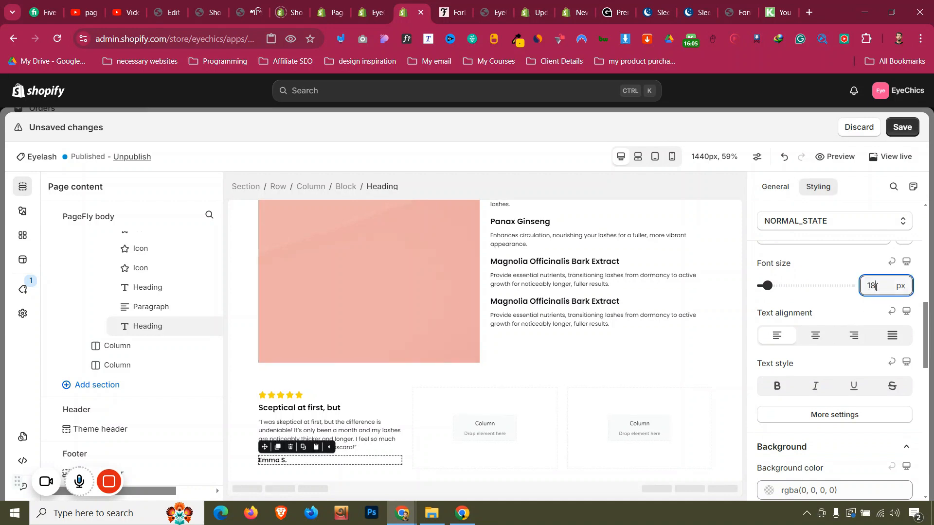
{"action": "left_click", "coordinate": [859, 414]}
{"action": "left_click", "coordinate": [831, 236]}
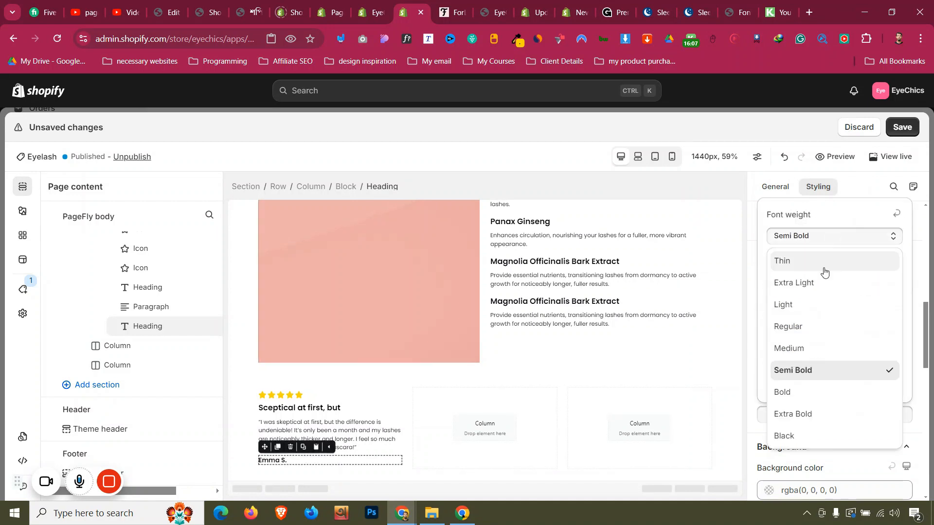
{"action": "left_click", "coordinate": [804, 349]}
- Copy the "Verified Buyer" label from the first testimonial on the ForChics page
{"action": "left_click", "coordinate": [445, 3]}
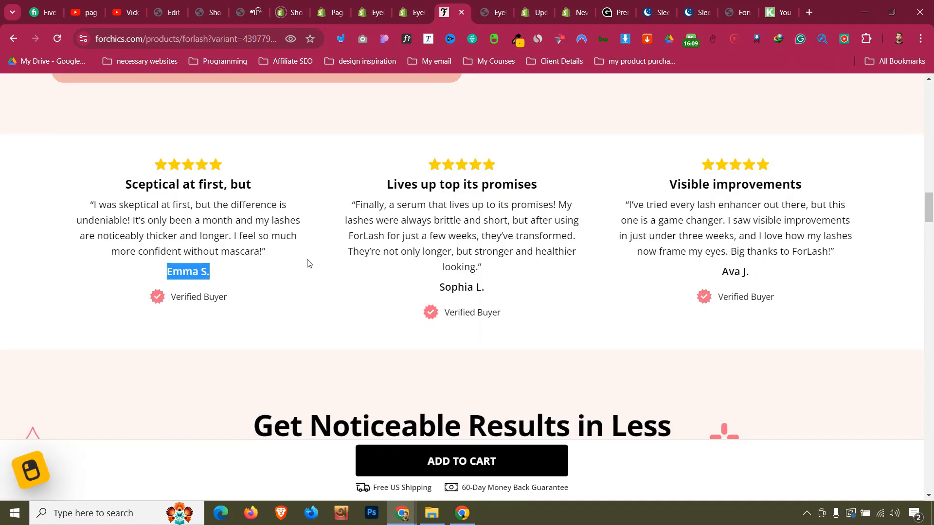
{"action": "left_click", "coordinate": [184, 313]}
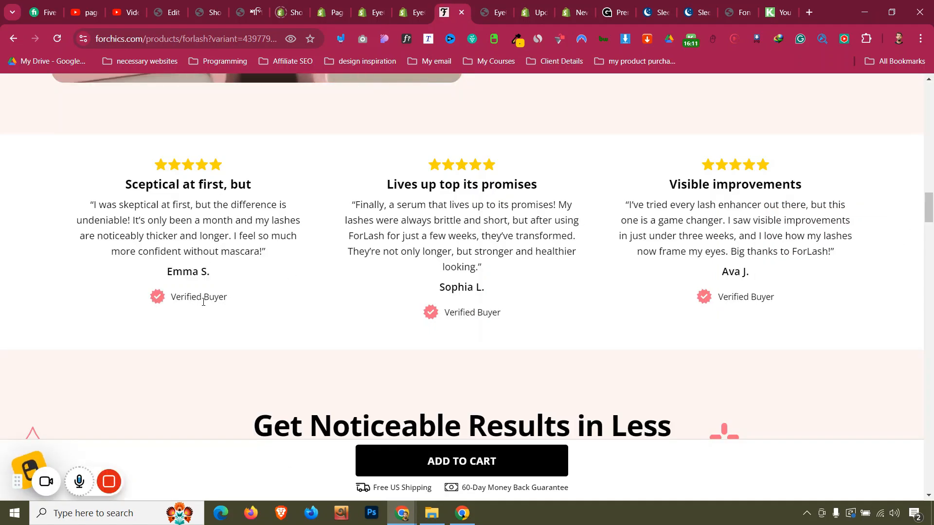
{"action": "triple_click", "coordinate": [200, 298]}
{"action": "right_click", "coordinate": [242, 296]}
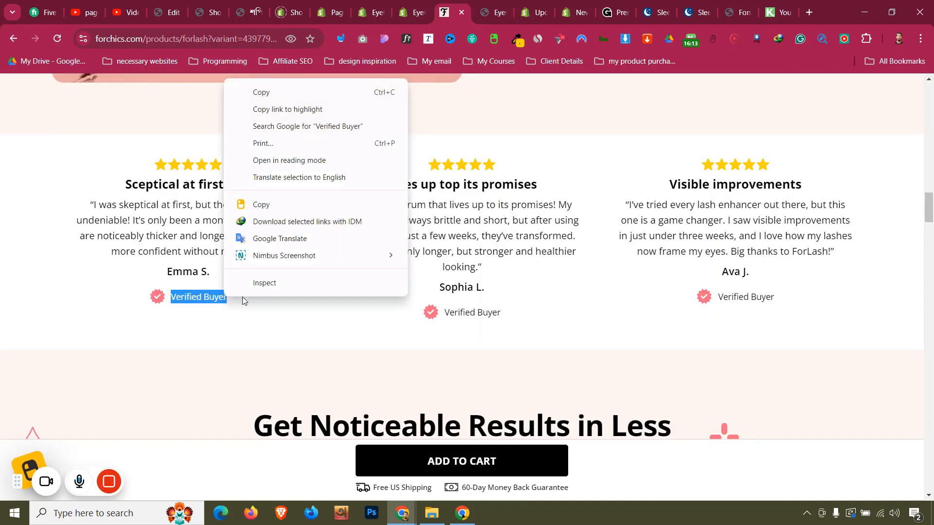
{"action": "left_click", "coordinate": [307, 94]}
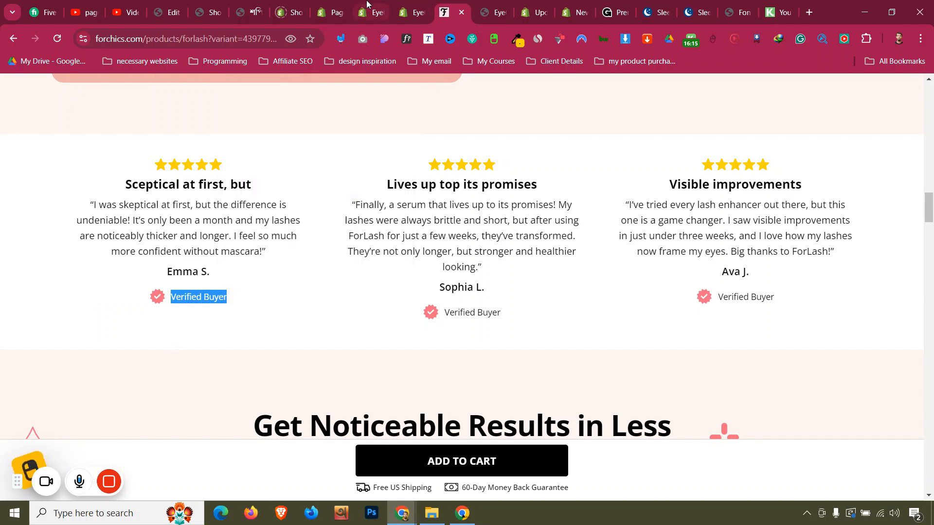
- Add a star-icon list below the reviewer's name in PageFly and set its left and right padding to 0 px
{"action": "left_click", "coordinate": [414, 9]}
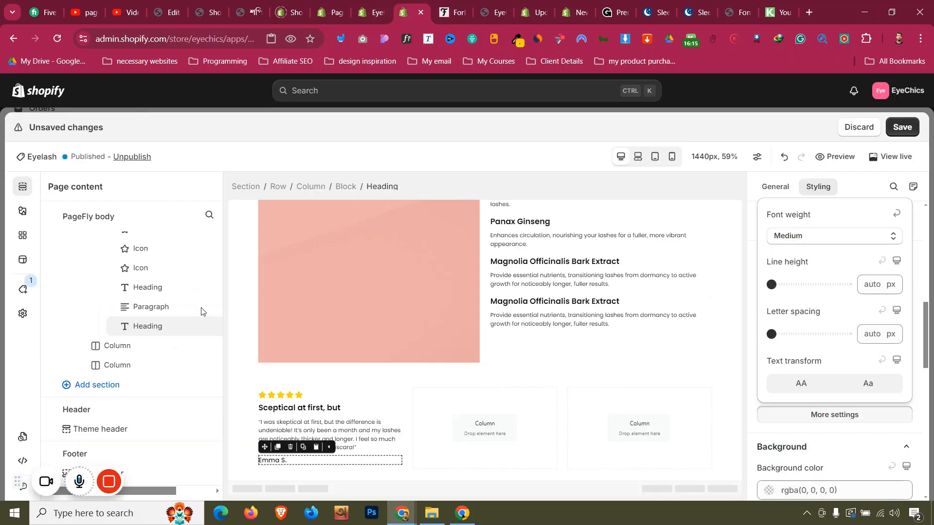
{"action": "left_click", "coordinate": [23, 211]}
{"action": "scroll", "coordinate": [140, 383], "scroll_direction": "up", "scroll_amount": 3}
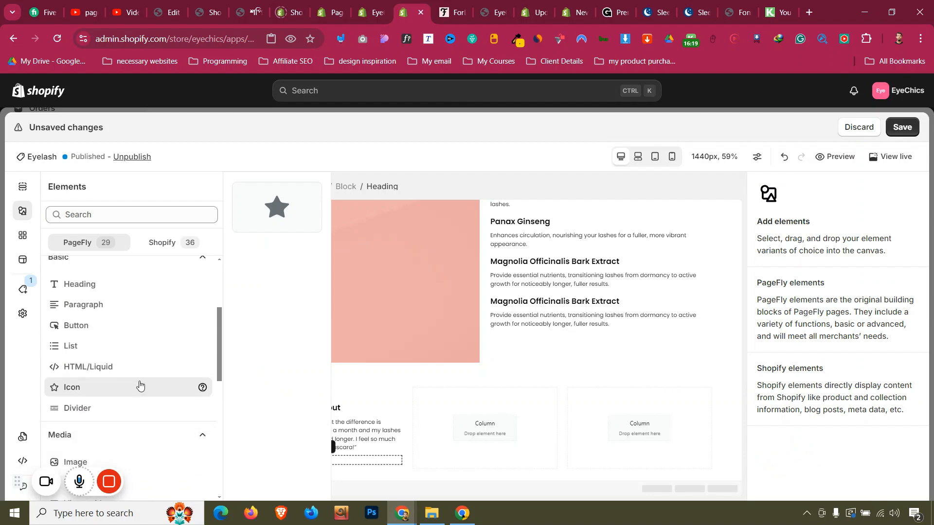
{"action": "scroll", "coordinate": [117, 343], "scroll_direction": "down", "scroll_amount": 2}
{"action": "mouse_move", "coordinate": [117, 266]}
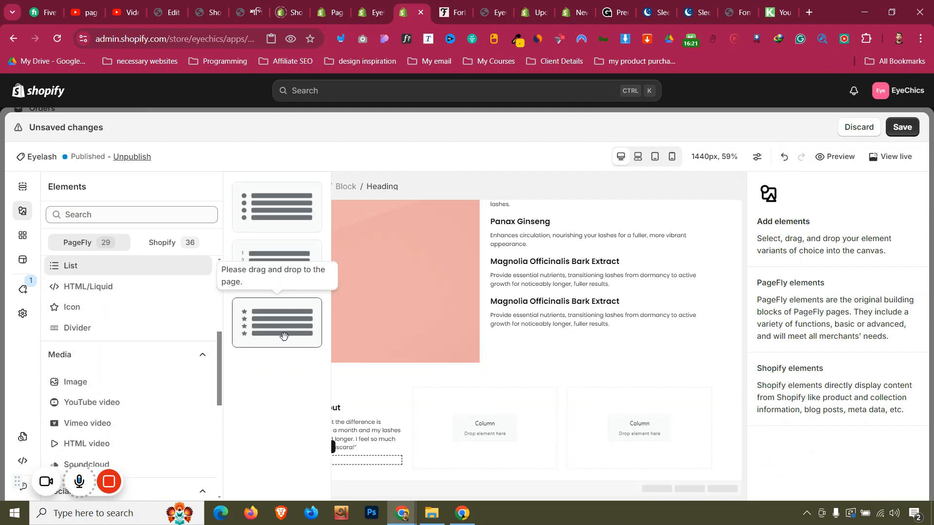
{"action": "left_click_drag", "start_coordinate": [285, 334], "coordinate": [316, 469]}
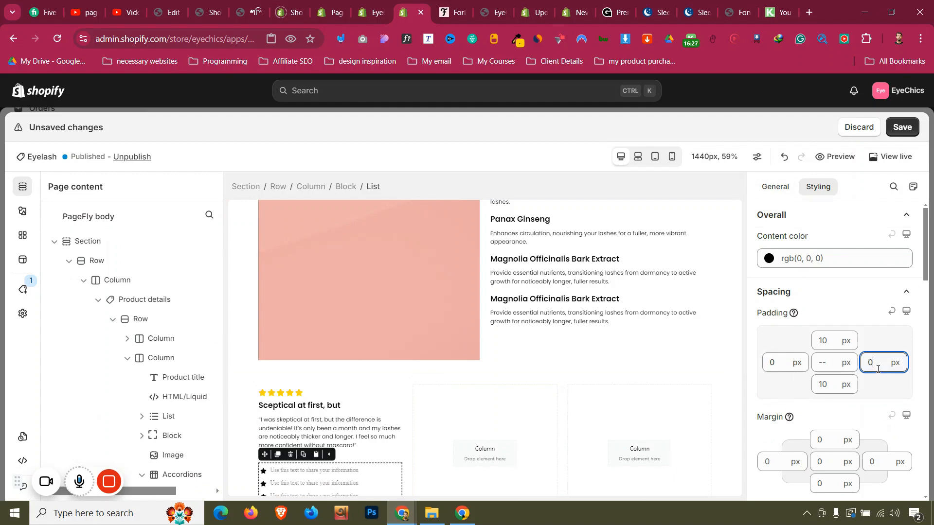
- Delete the new list's extra items so that only Item 1 remains
{"action": "left_click", "coordinate": [773, 187]}
{"action": "left_click", "coordinate": [897, 291]}
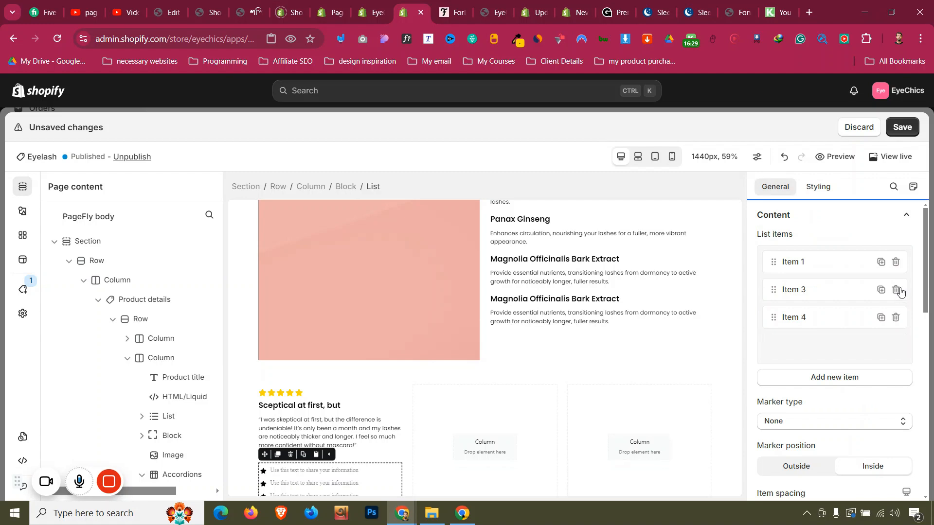
{"action": "left_click", "coordinate": [897, 290]}
{"action": "left_click", "coordinate": [897, 291]}
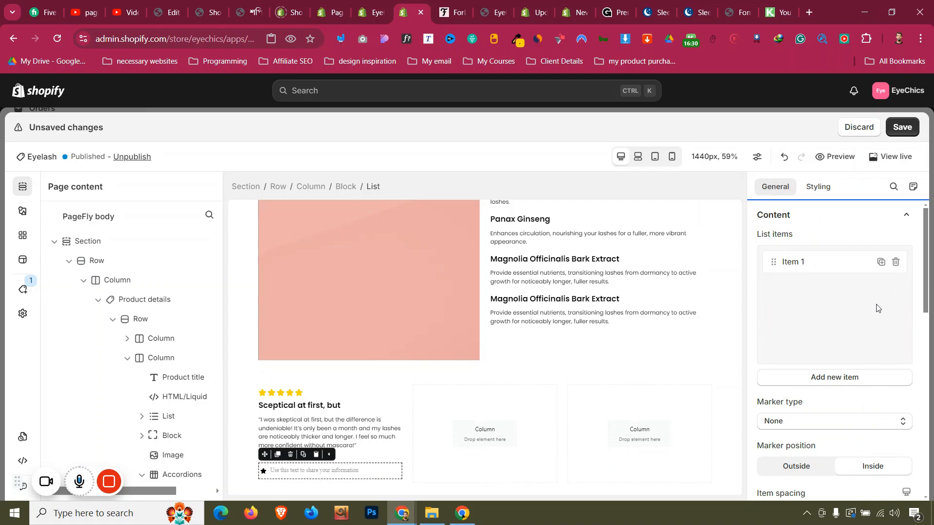
- Try to replace the list item's star with a square check mark found by searching the icon library for "check"
{"action": "left_click", "coordinate": [264, 472]}
{"action": "left_click", "coordinate": [824, 275]}
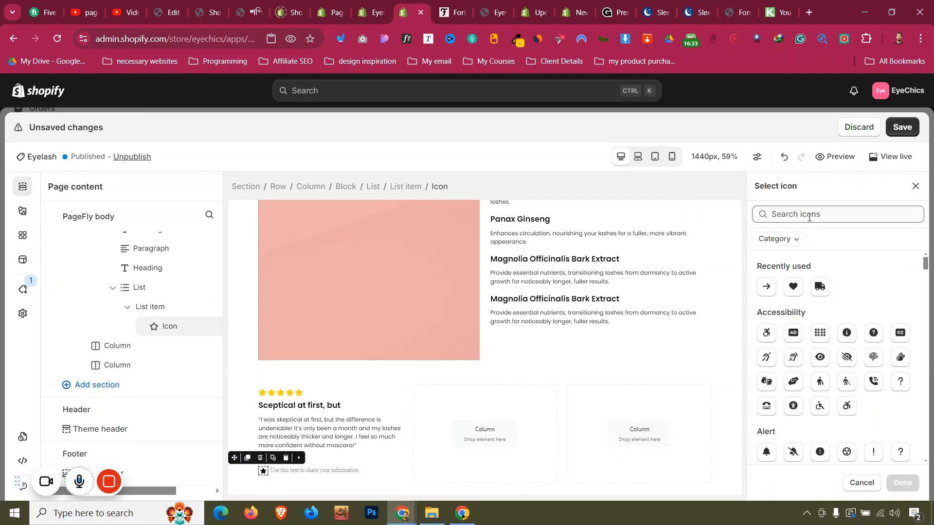
{"action": "type", "text": "veri"}
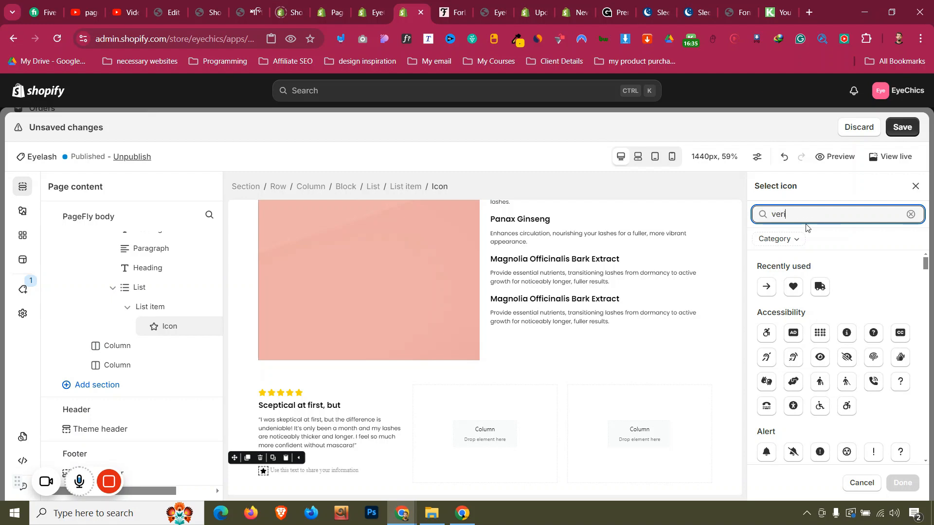
{"action": "key", "text": "BackSpace"}
{"action": "key", "text": "BackSpace"}
{"action": "key", "text": "BackSpace"}
{"action": "key", "text": "BackSpace"}
{"action": "type", "text": "check"}
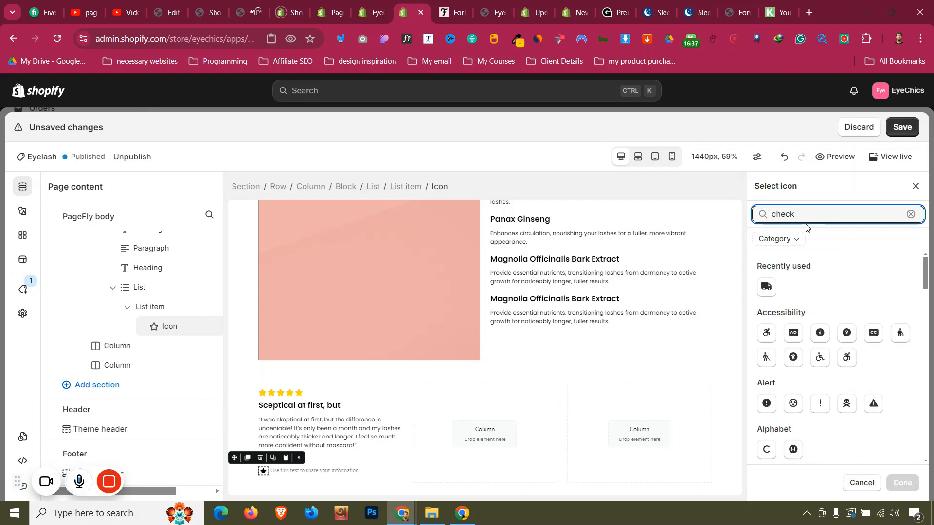
{"action": "scroll", "coordinate": [828, 376], "scroll_direction": "down", "scroll_amount": 6}
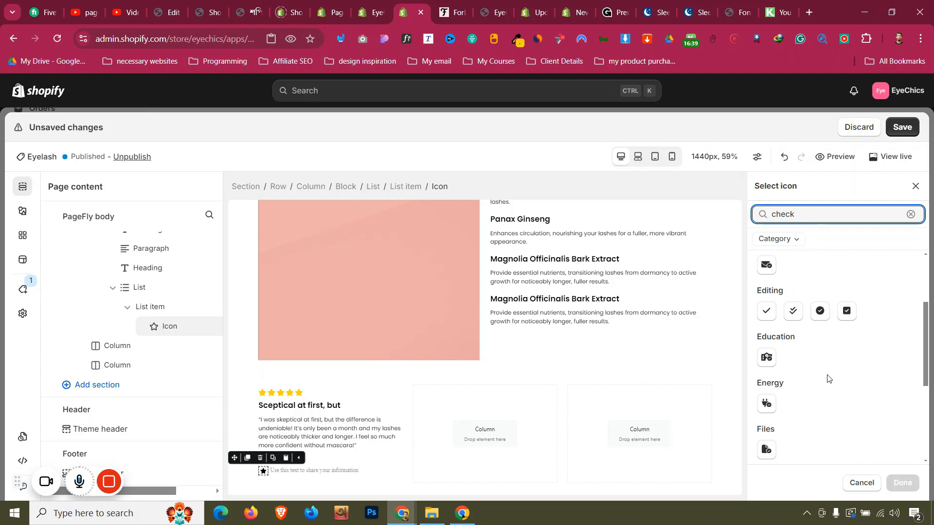
{"action": "scroll", "coordinate": [829, 377], "scroll_direction": "down", "scroll_amount": 2}
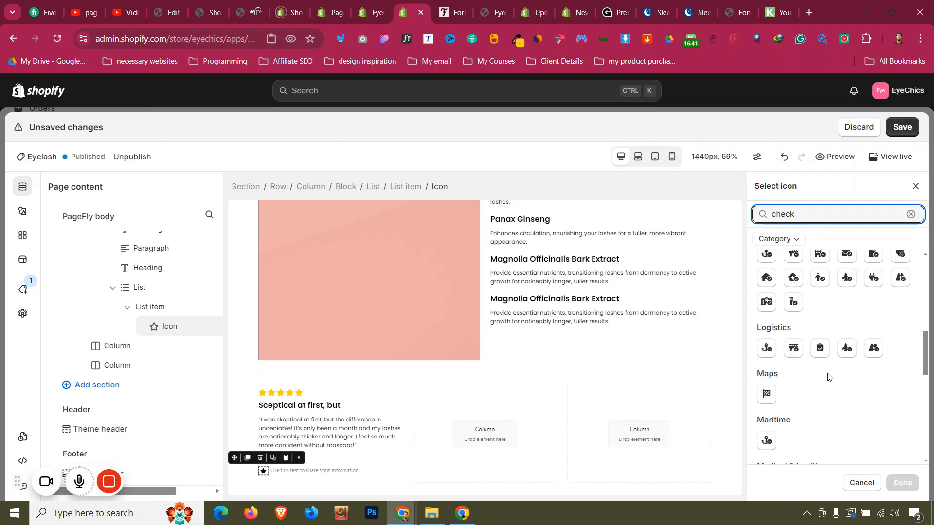
{"action": "scroll", "coordinate": [829, 377], "scroll_direction": "down", "scroll_amount": 8}
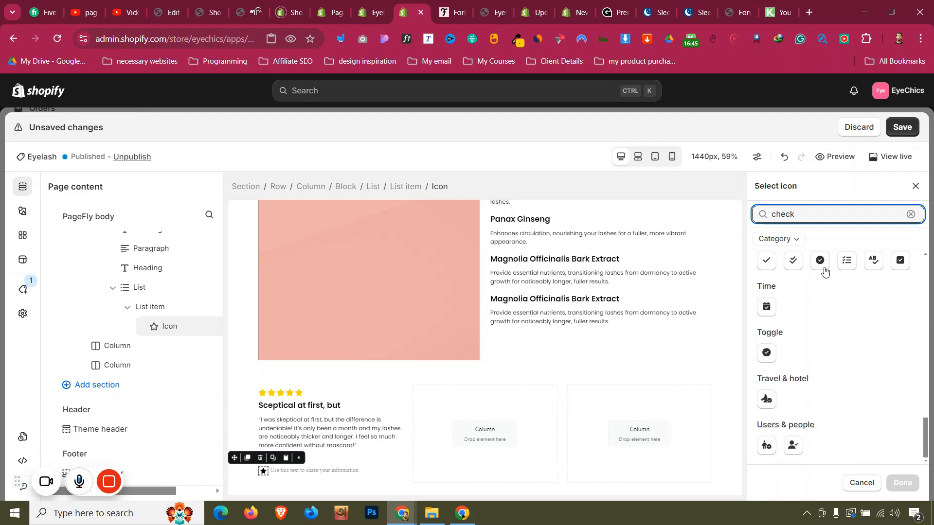
{"action": "left_click", "coordinate": [900, 261]}
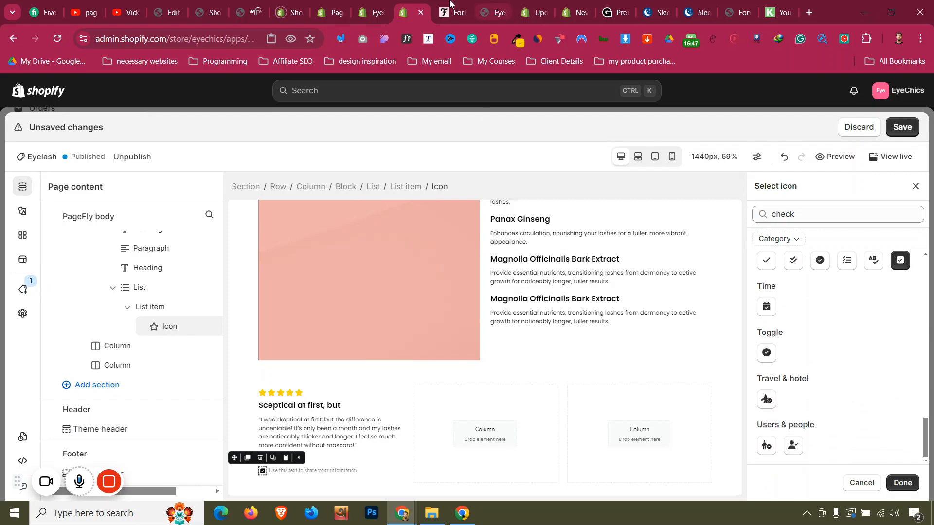
- Copy the ForChics verification label again and replace the remaining list item's text with "Verified Buyer"
{"action": "key", "text": "ctrl+Tab"}
{"action": "right_click", "coordinate": [214, 298]}
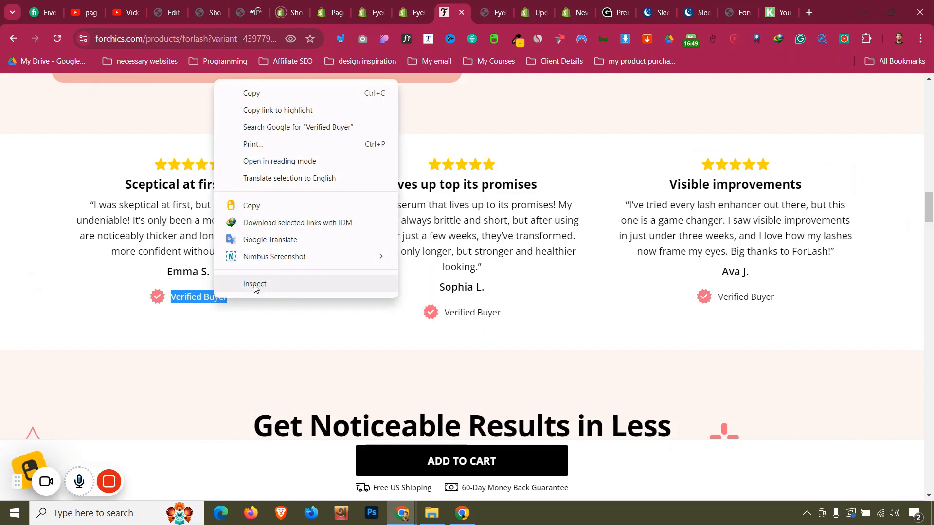
{"action": "left_click", "coordinate": [288, 94]}
{"action": "key", "text": "ctrl+shift+Tab"}
{"action": "left_click", "coordinate": [297, 470]}
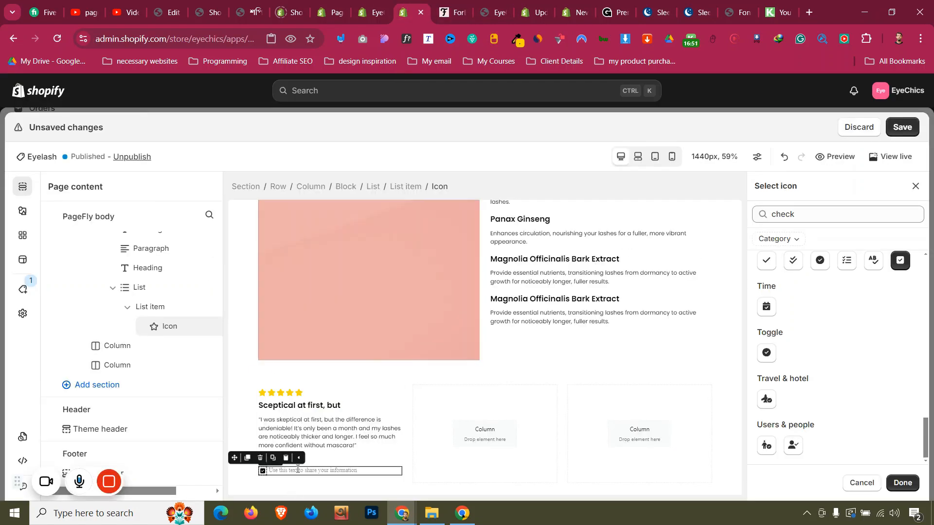
{"action": "scroll", "coordinate": [816, 424], "scroll_direction": "down", "scroll_amount": 3}
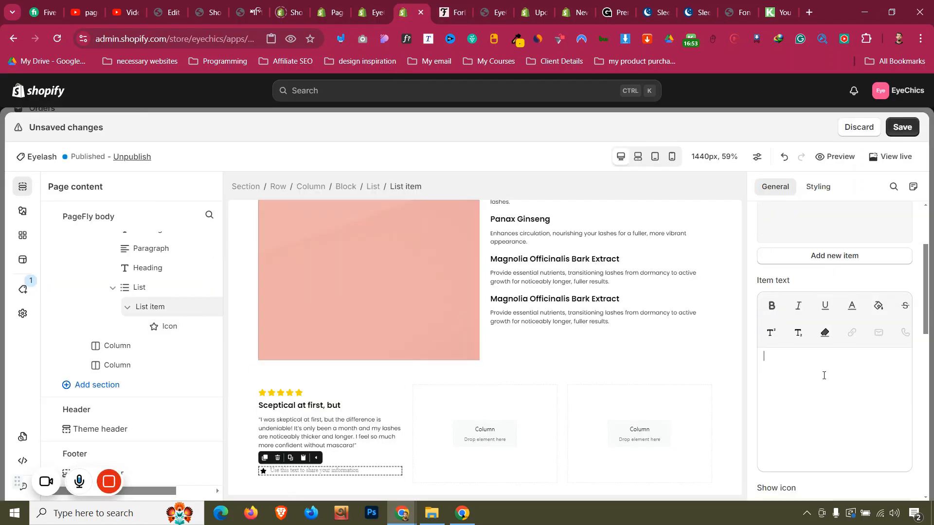
- Change the "Verified Buyer" list item's font family to Poppins and slightly enlarge its text
{"action": "left_click", "coordinate": [818, 186]}
{"action": "scroll", "coordinate": [819, 292], "scroll_direction": "down", "scroll_amount": 4}
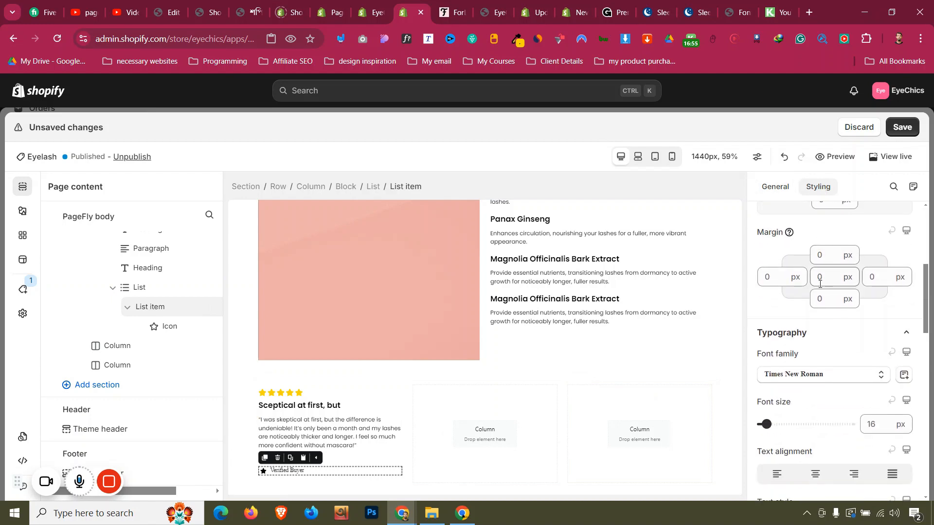
{"action": "left_click", "coordinate": [808, 317]}
{"action": "left_click", "coordinate": [858, 384]}
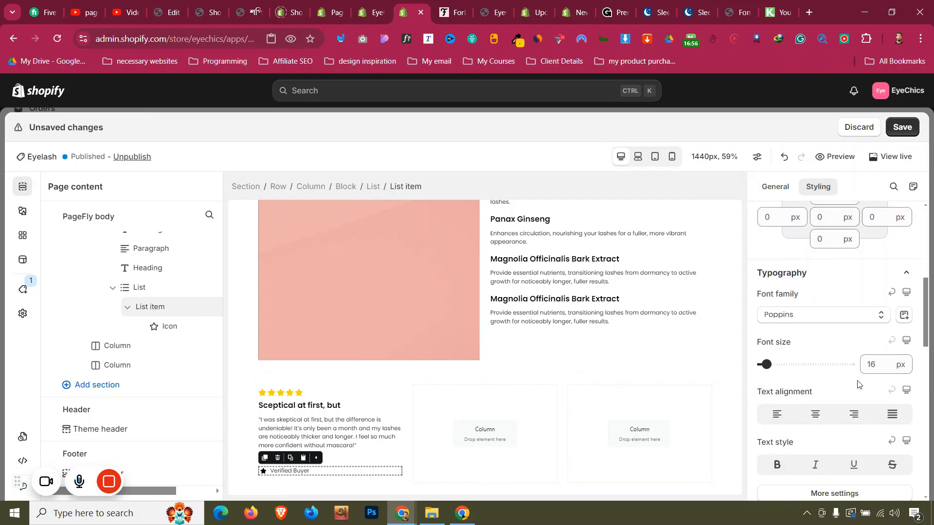
{"action": "left_click", "coordinate": [877, 362]}
{"action": "type", "text": "16"}
{"action": "scroll", "coordinate": [856, 313], "scroll_direction": "up", "scroll_amount": 5}
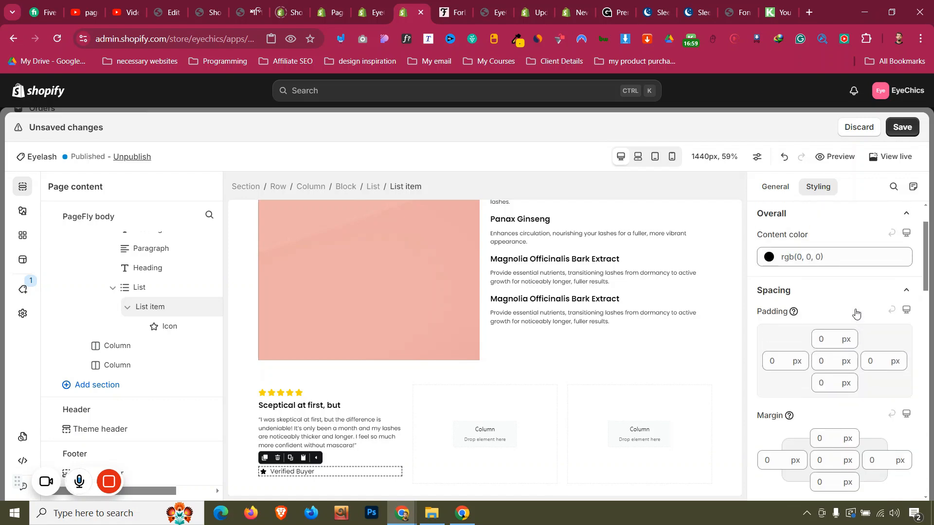
- Sample the pink of the ForChics page's Verified Buyer badge, #F86C84, with the color picker extension
{"action": "left_click", "coordinate": [804, 256]}
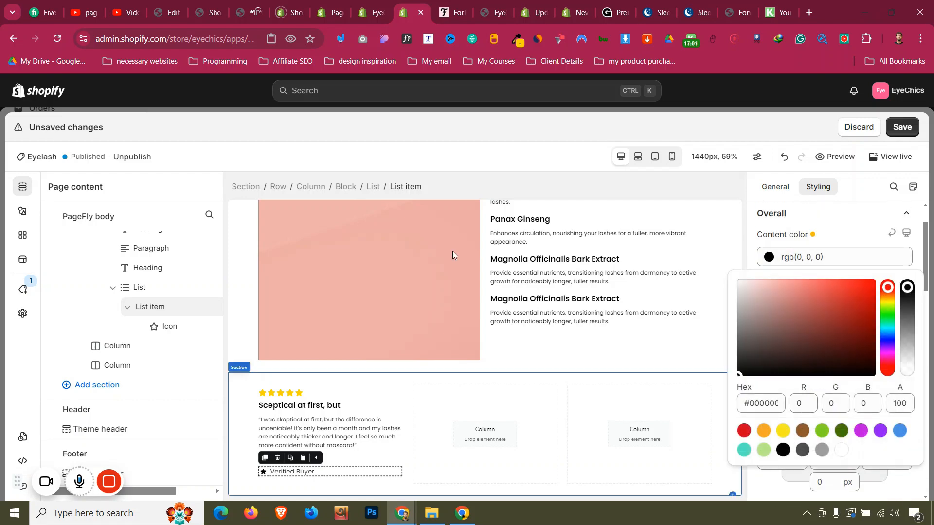
{"action": "left_click", "coordinate": [452, 12]}
{"action": "left_click", "coordinate": [156, 333]}
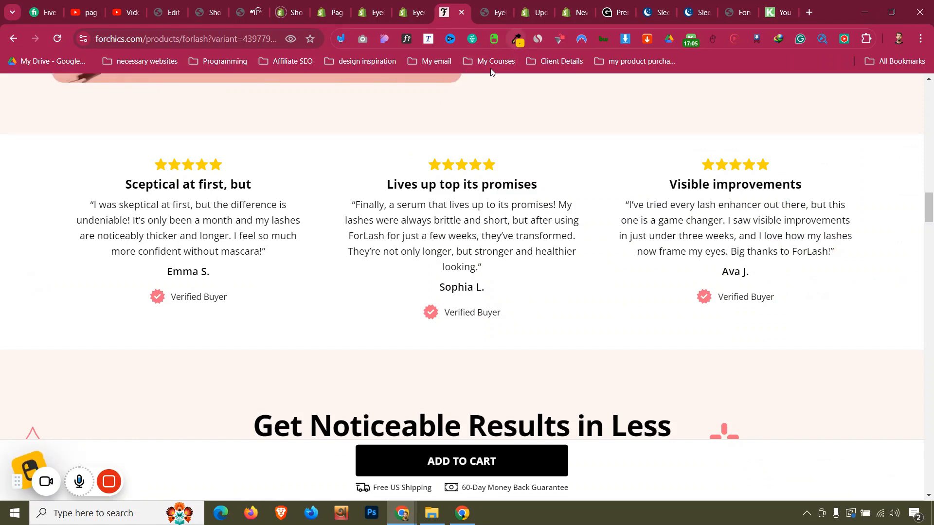
{"action": "left_click", "coordinate": [516, 40]}
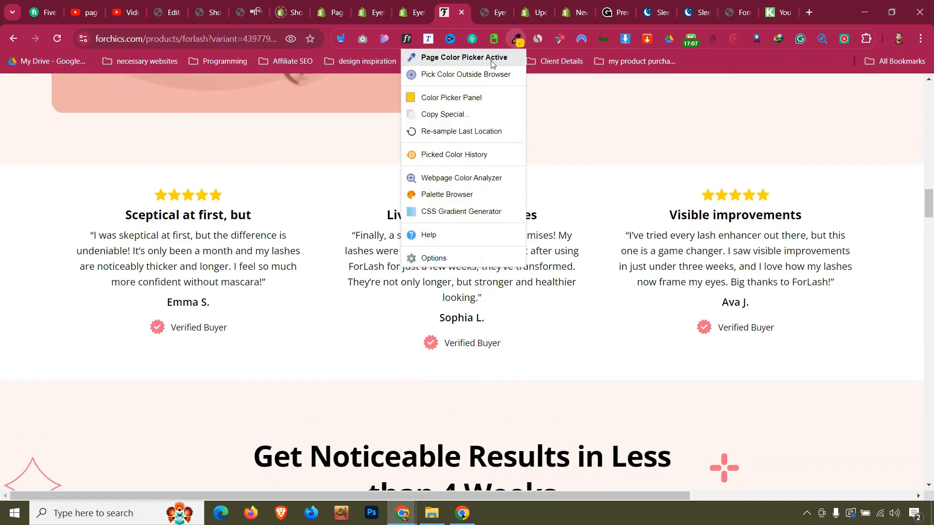
{"action": "left_click", "coordinate": [465, 74]}
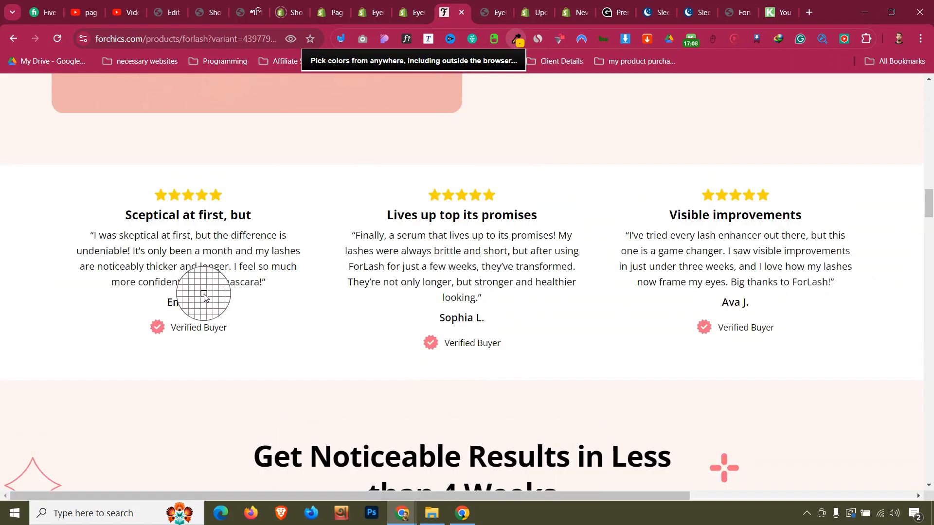
{"action": "left_click", "coordinate": [161, 328]}
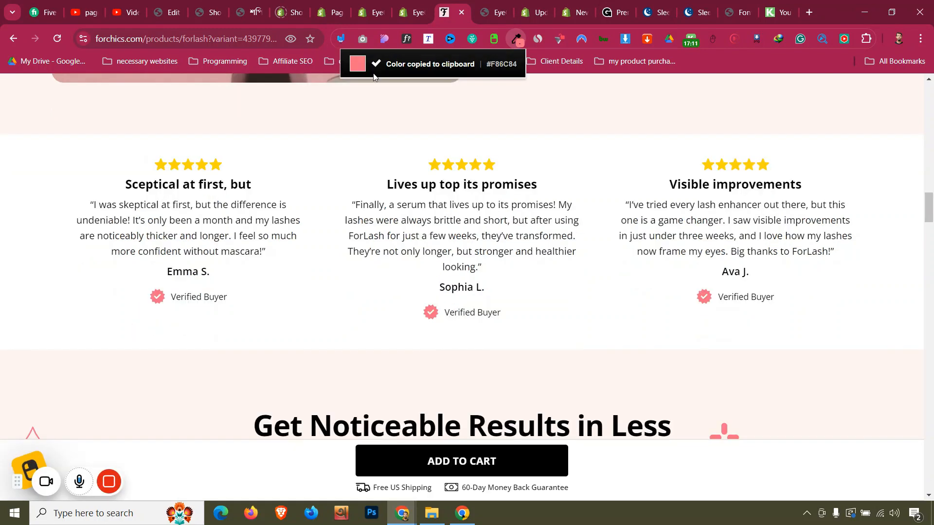
- Set the content color of the star icon beside "Verified Buyer" to the copied pink, rgb(248, 108, 132)
{"action": "left_click", "coordinate": [410, 5]}
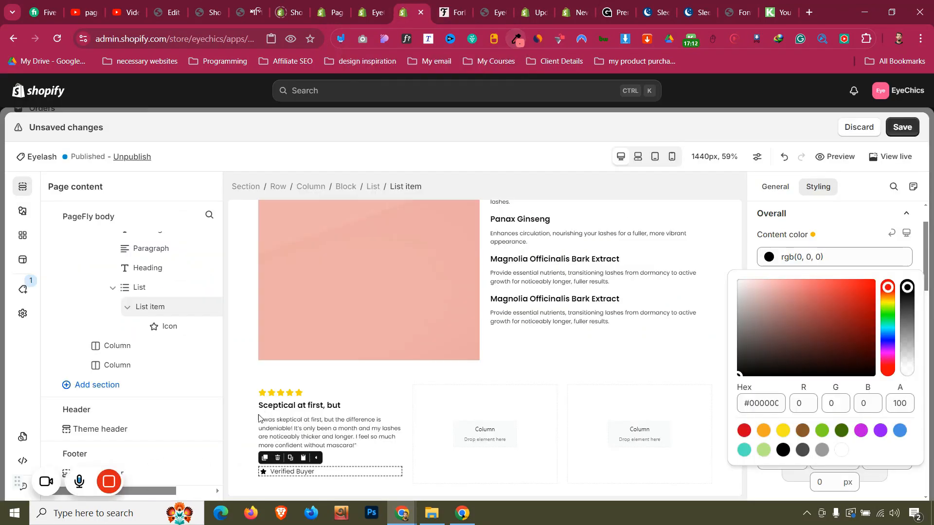
{"action": "left_click", "coordinate": [262, 471]}
{"action": "scroll", "coordinate": [824, 299], "scroll_direction": "up", "scroll_amount": 5}
{"action": "left_click", "coordinate": [820, 358]}
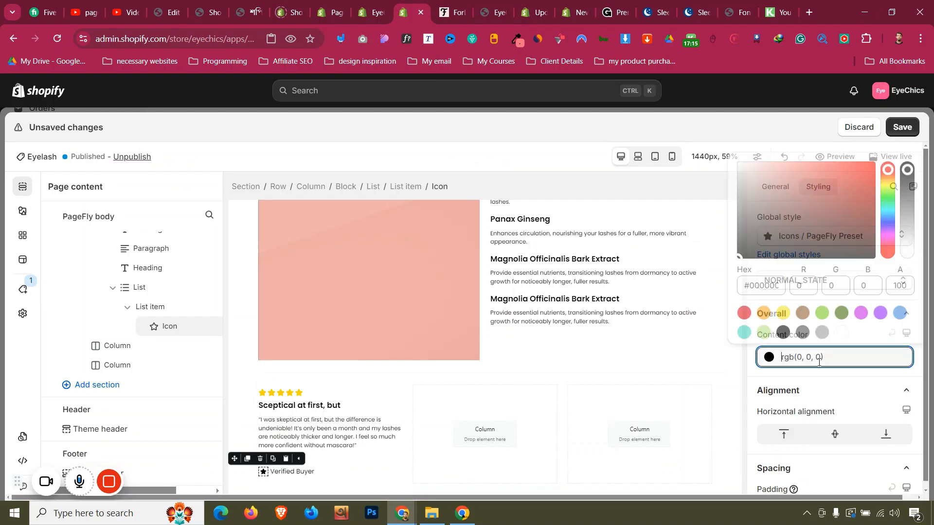
{"action": "key", "text": "ctrl+a"}
{"action": "key", "text": "ctrl+v"}
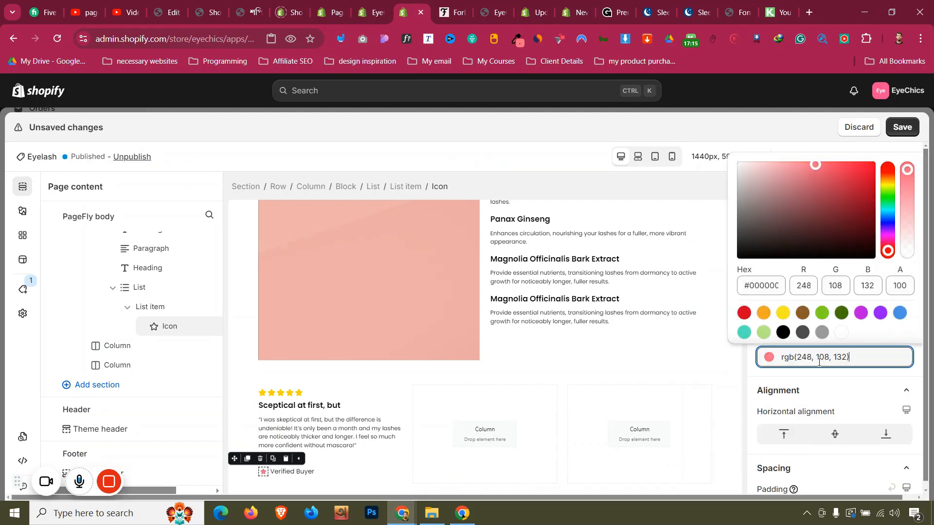
{"action": "left_click", "coordinate": [245, 428]}
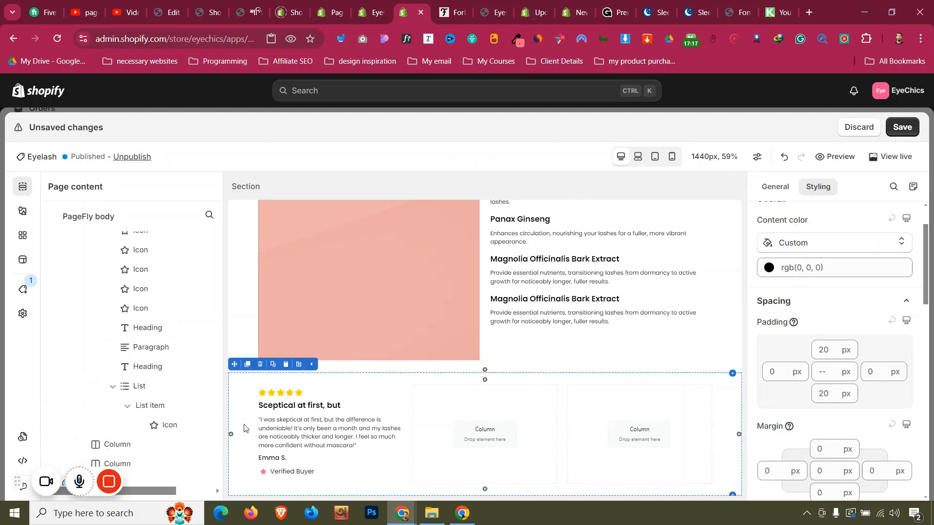
- Tighten the "Verified Buyer" star icon's horizontal padding, with its left padding set to 0 px
{"action": "left_click", "coordinate": [343, 393]}
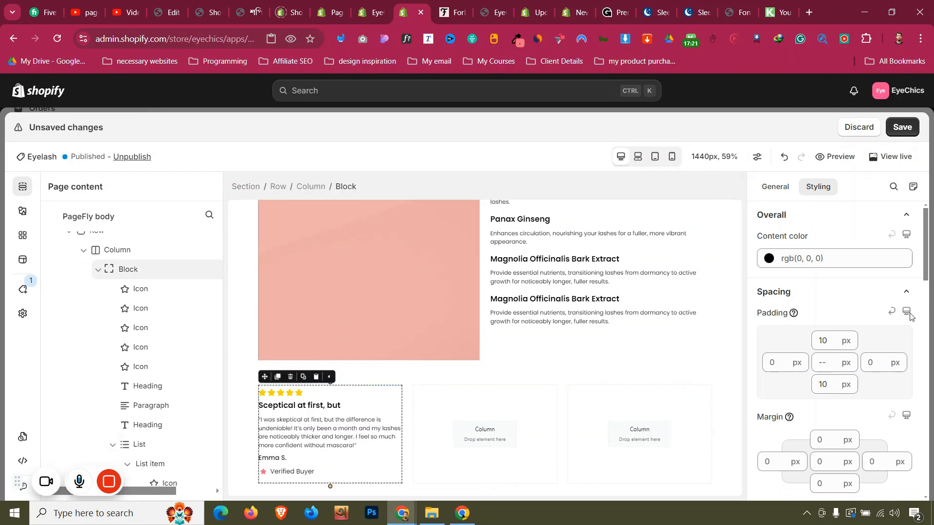
{"action": "left_click", "coordinate": [336, 470]}
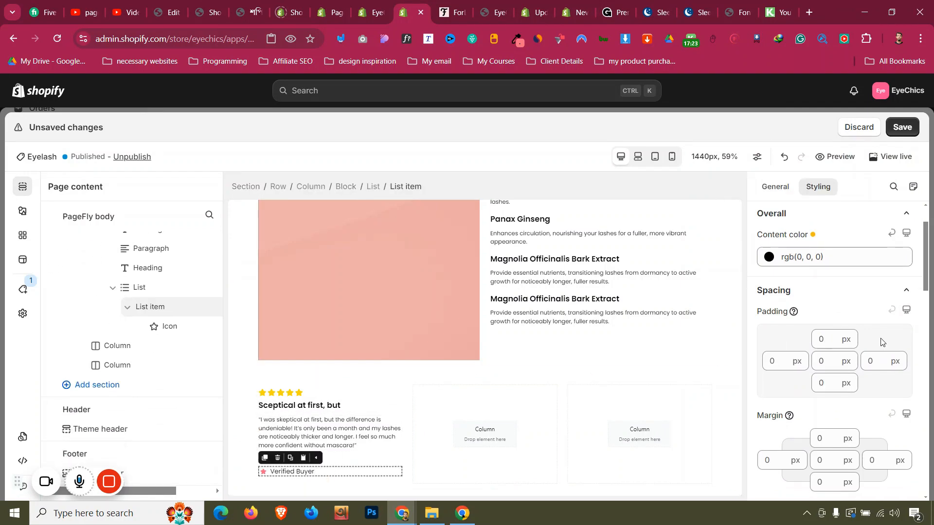
{"action": "left_click", "coordinate": [263, 473]}
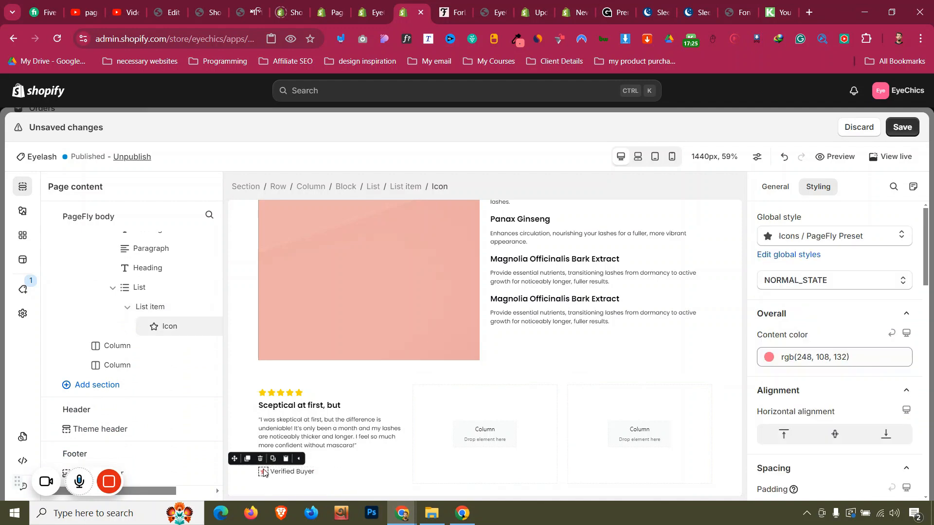
{"action": "scroll", "coordinate": [848, 364], "scroll_direction": "down", "scroll_amount": 3}
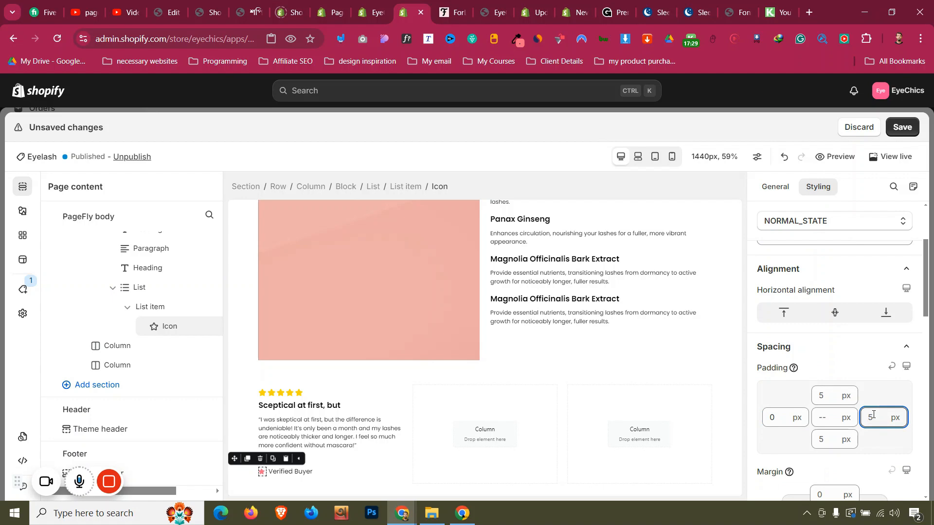
{"action": "left_click", "coordinate": [362, 479]}
{"action": "left_click", "coordinate": [359, 482]}
{"action": "scroll", "coordinate": [852, 298], "scroll_direction": "down", "scroll_amount": 8}
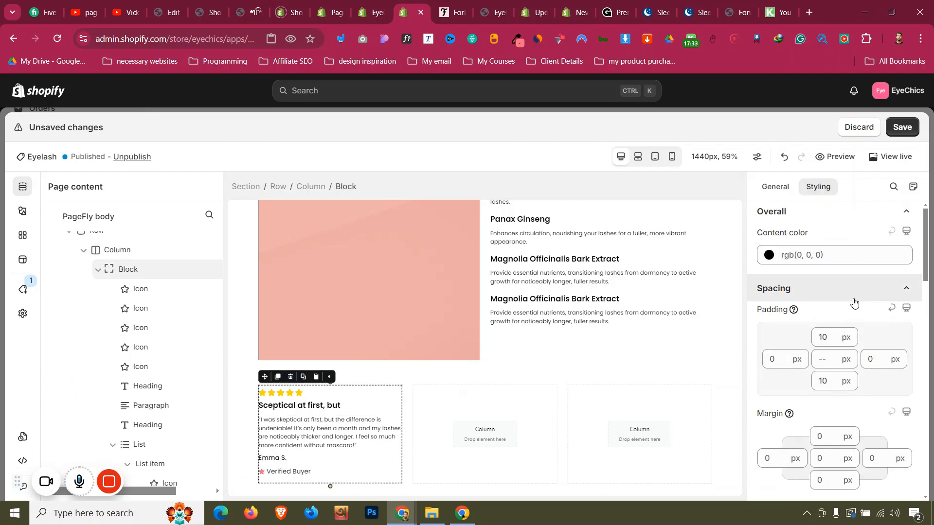
{"action": "scroll", "coordinate": [880, 358], "scroll_direction": "down", "scroll_amount": 6}
{"action": "left_click", "coordinate": [884, 376]}
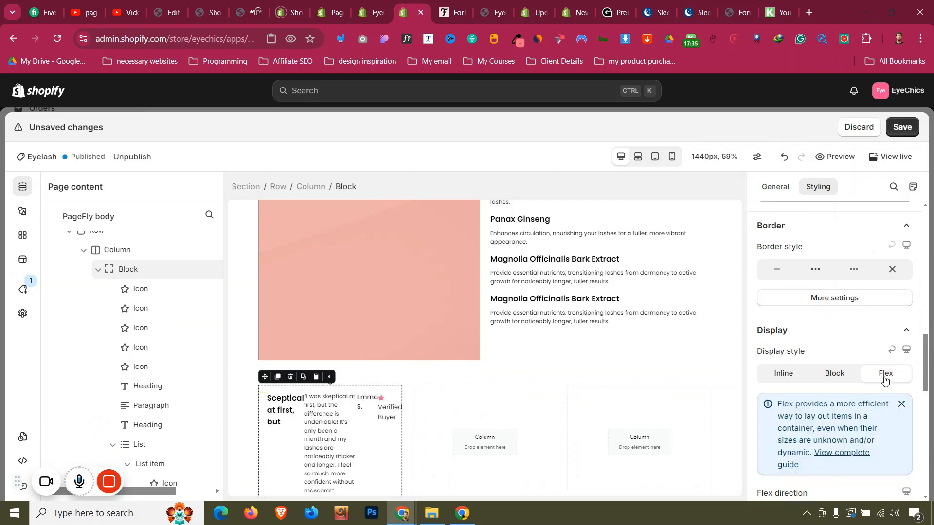
{"action": "left_click", "coordinate": [834, 373]}
- Center-align the first testimonial block's text, including its heading, review paragraph and reviewer name
{"action": "scroll", "coordinate": [821, 297], "scroll_direction": "up", "scroll_amount": 5}
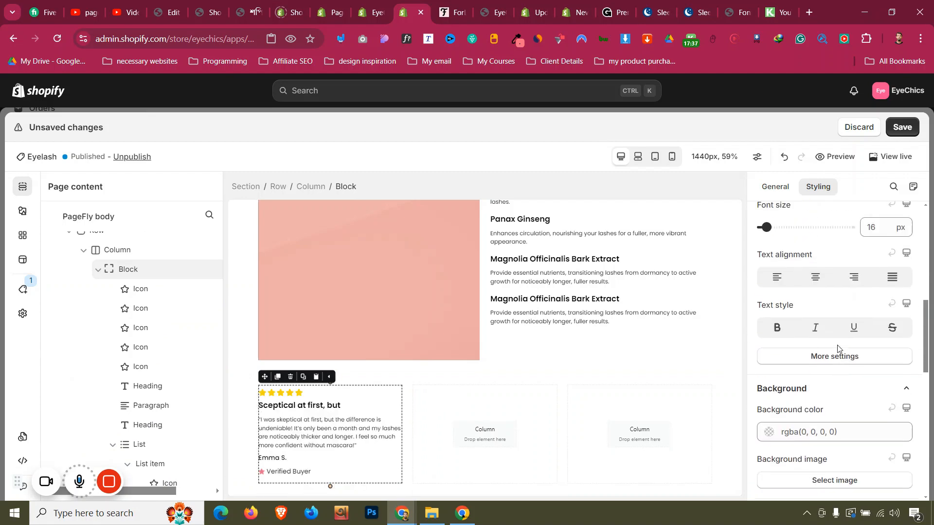
{"action": "left_click", "coordinate": [336, 407]}
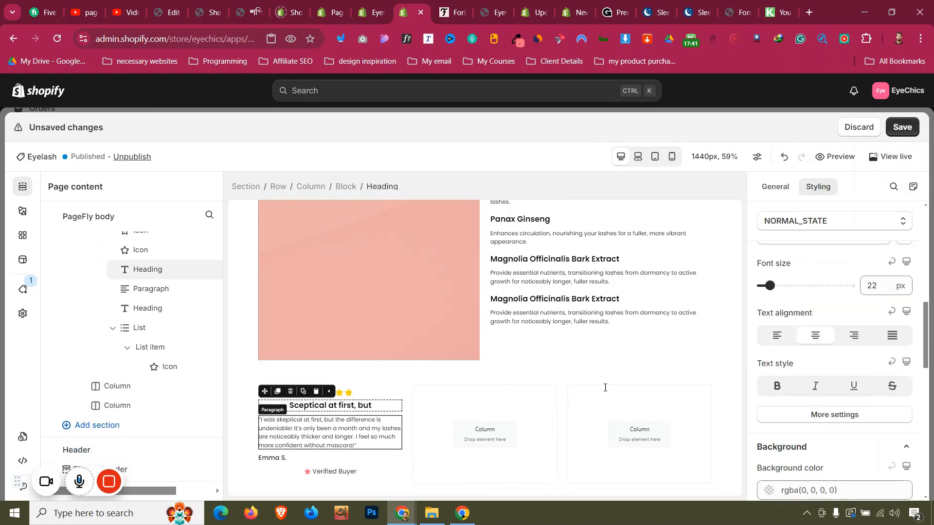
{"action": "left_click", "coordinate": [816, 411]}
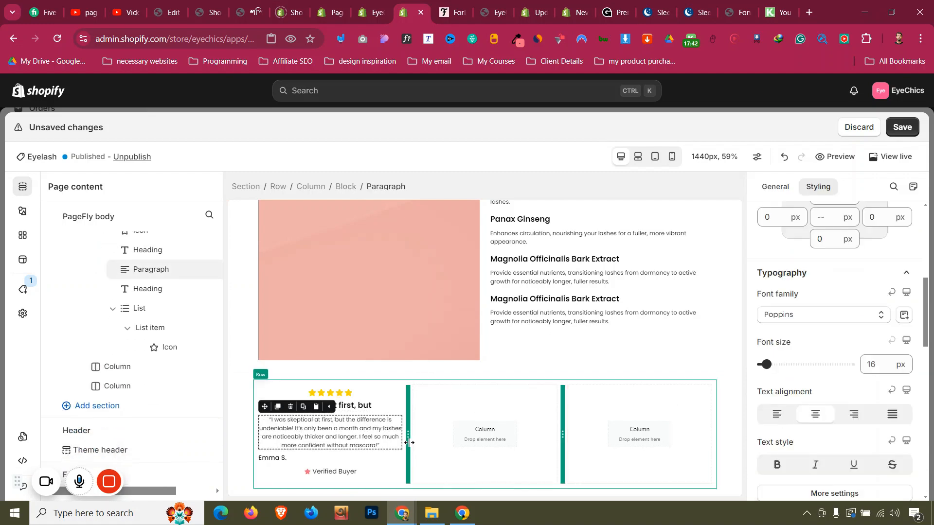
{"action": "left_click", "coordinate": [377, 457]}
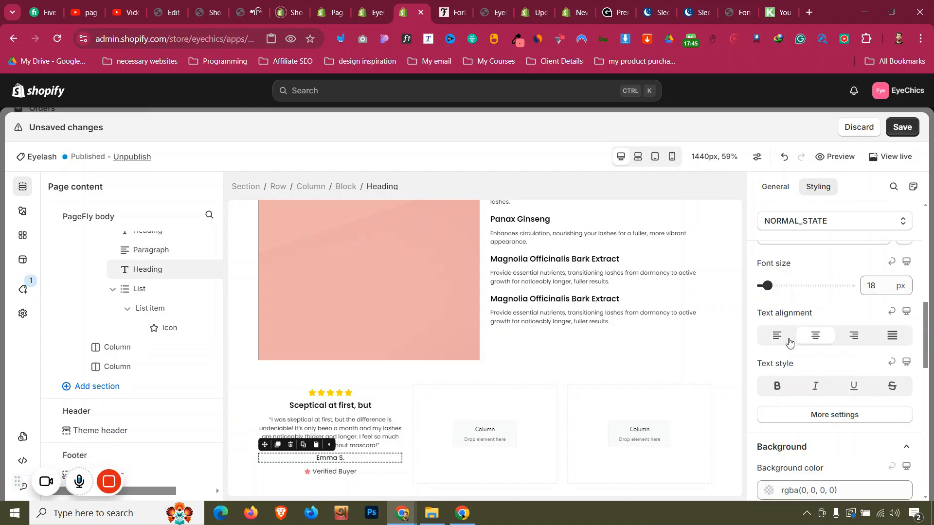
{"action": "left_click", "coordinate": [252, 400]}
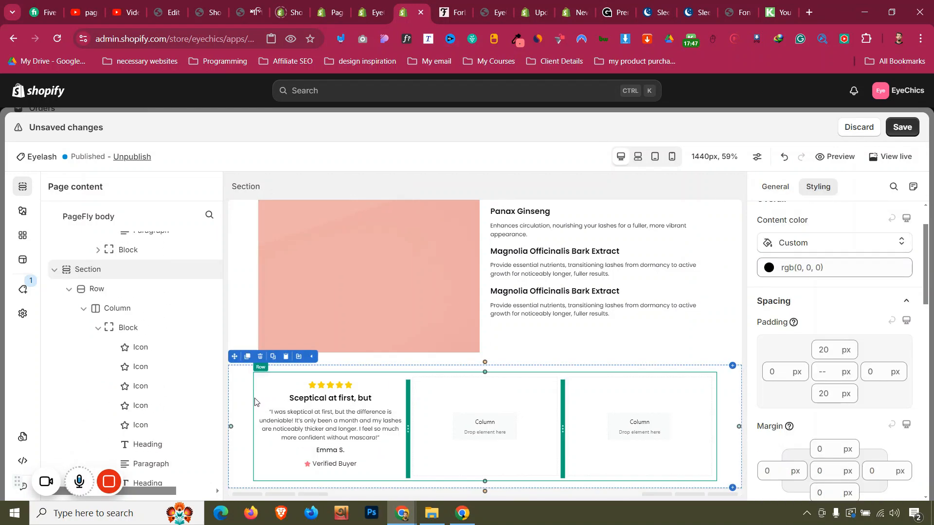
- Lower the review paragraph's top margin to close the gap below the "Sceptical at first, but" heading
{"action": "left_click", "coordinate": [357, 391]}
{"action": "scroll", "coordinate": [833, 290], "scroll_direction": "up", "scroll_amount": 5}
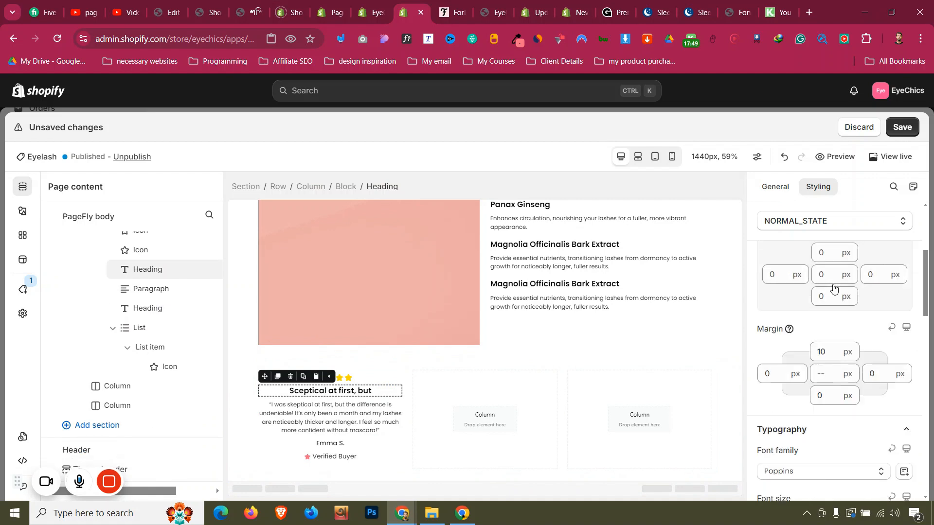
{"action": "left_click", "coordinate": [351, 424]}
{"action": "scroll", "coordinate": [851, 372], "scroll_direction": "down", "scroll_amount": 3}
{"action": "scroll", "coordinate": [847, 355], "scroll_direction": "up", "scroll_amount": 2}
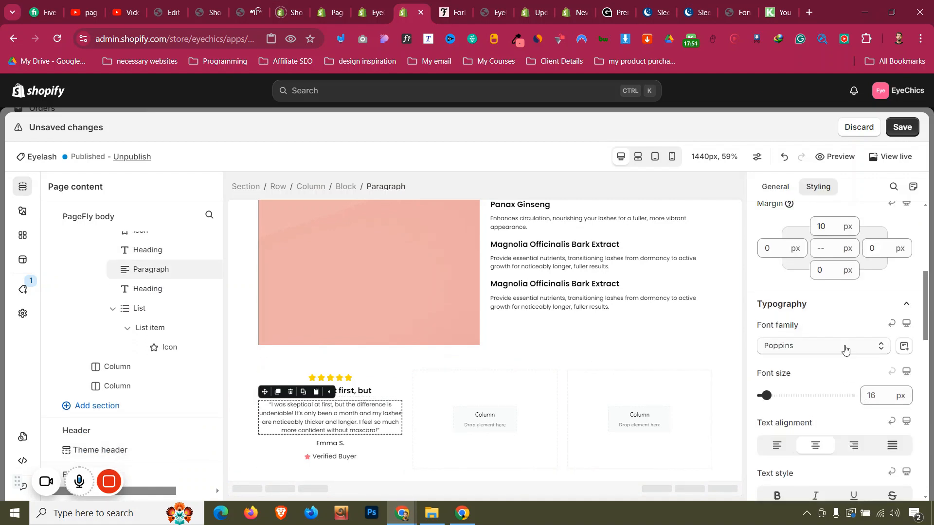
{"action": "left_click", "coordinate": [388, 392]}
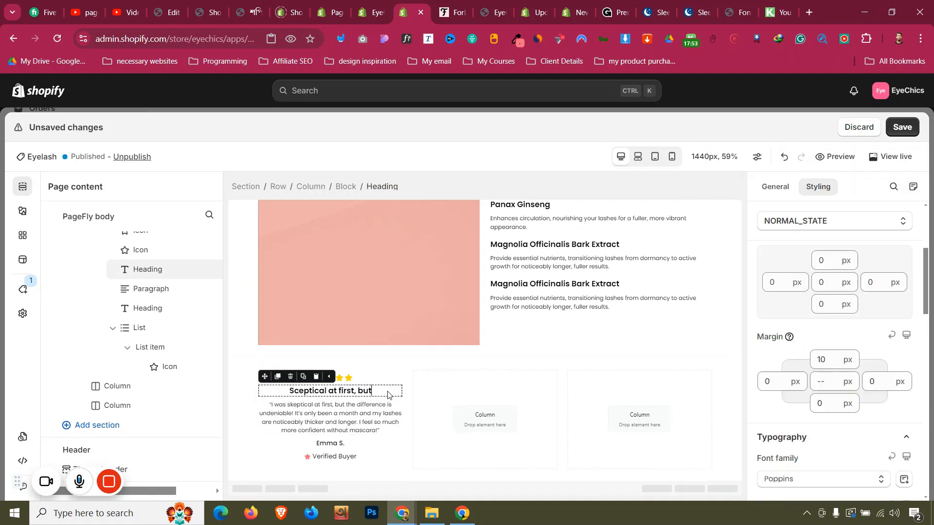
{"action": "left_click", "coordinate": [387, 381]}
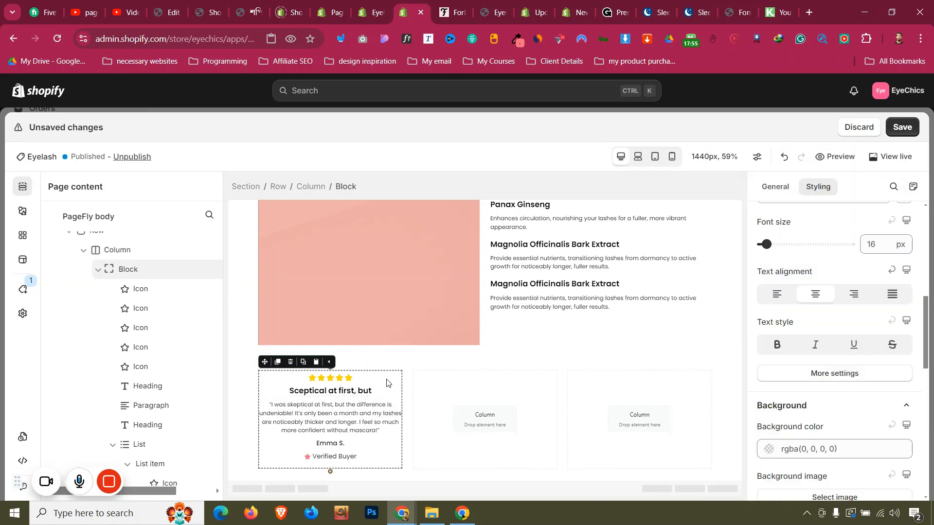
{"action": "left_click", "coordinate": [380, 420]}
{"action": "key", "text": "Down"}
{"action": "key", "text": "Down"}
{"action": "key", "text": "Down"}
{"action": "key", "text": "Down"}
{"action": "key", "text": "Down"}
{"action": "key", "text": "Down"}
{"action": "key", "text": "Down"}
{"action": "key", "text": "Down"}
{"action": "key", "text": "Down"}
{"action": "key", "text": "Down"}
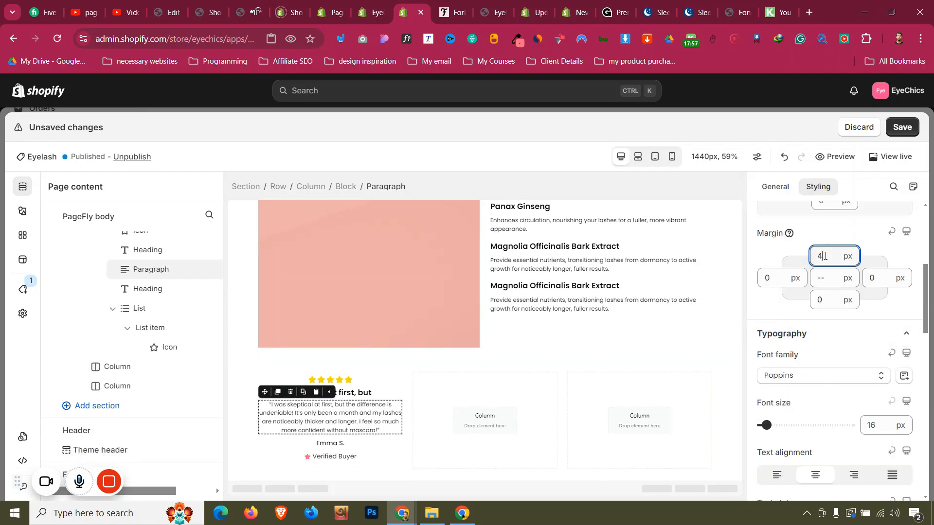
{"action": "left_click", "coordinate": [248, 393]}
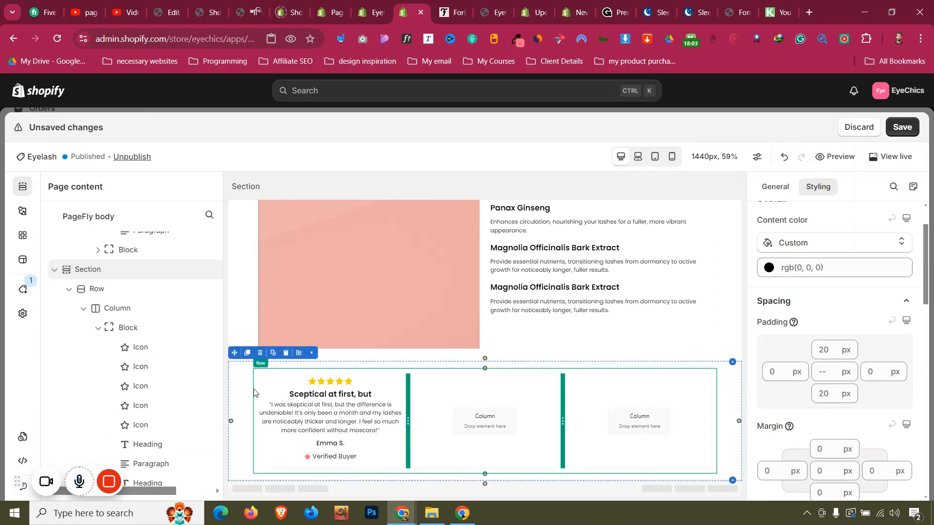
- Compare the spacing with the ForChics testimonials and set the review paragraph's top margin to 4 px for desktop
{"action": "left_click", "coordinate": [453, 12]}
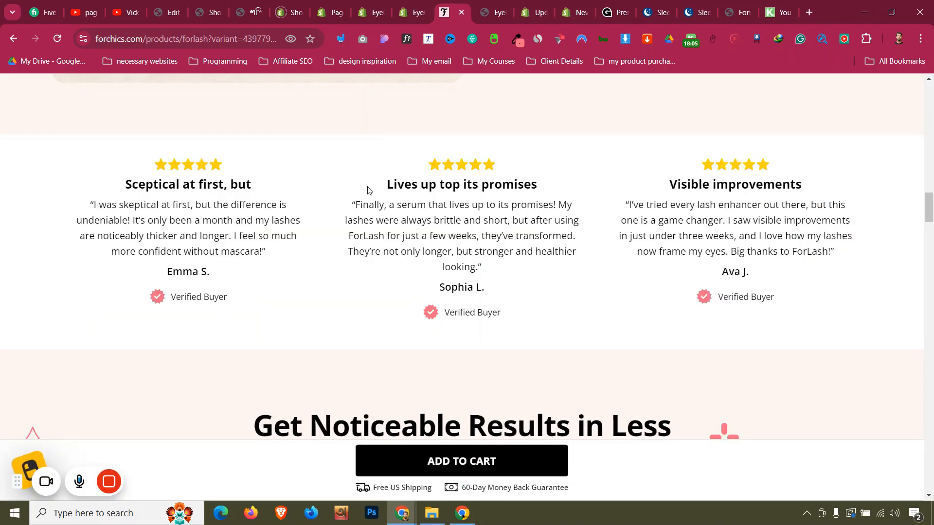
{"action": "left_click", "coordinate": [408, 11]}
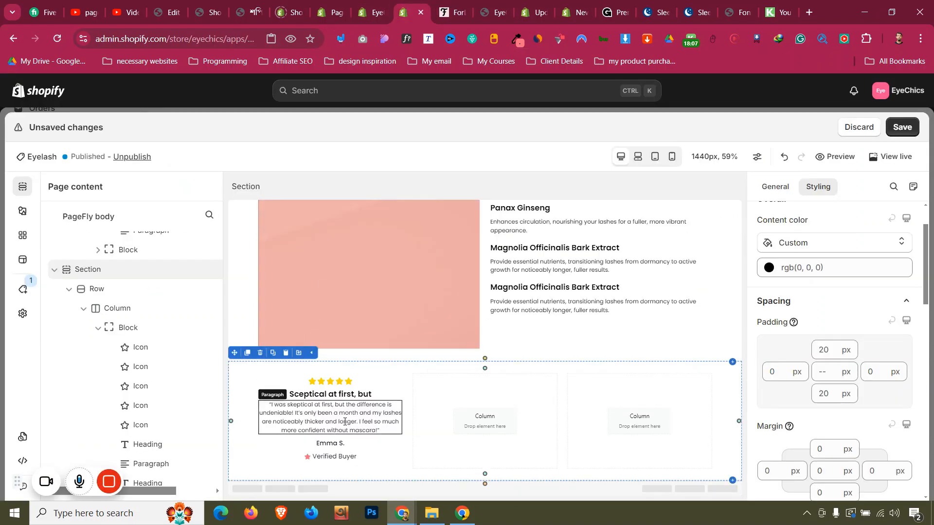
{"action": "left_click", "coordinate": [344, 422]}
{"action": "key", "text": "BackSpace"}
{"action": "type", "text": "4"}
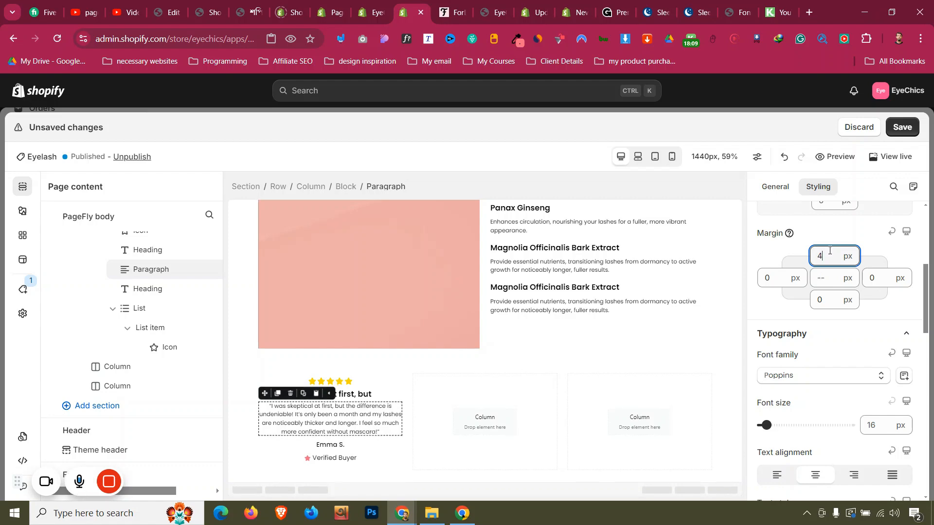
- Set the review paragraph's top margin to 5 px in the 320px mobile view
{"action": "left_click", "coordinate": [671, 161]}
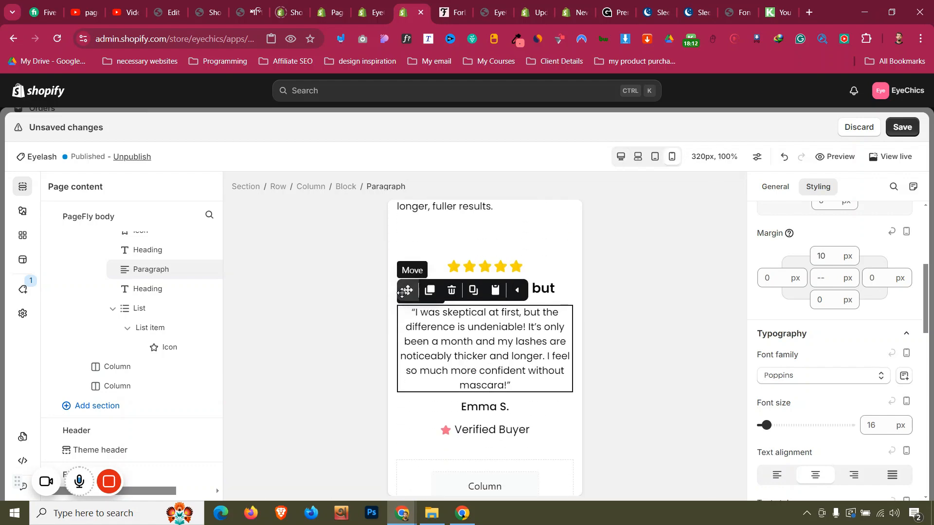
{"action": "left_click", "coordinate": [394, 264]}
{"action": "left_click", "coordinate": [389, 258]}
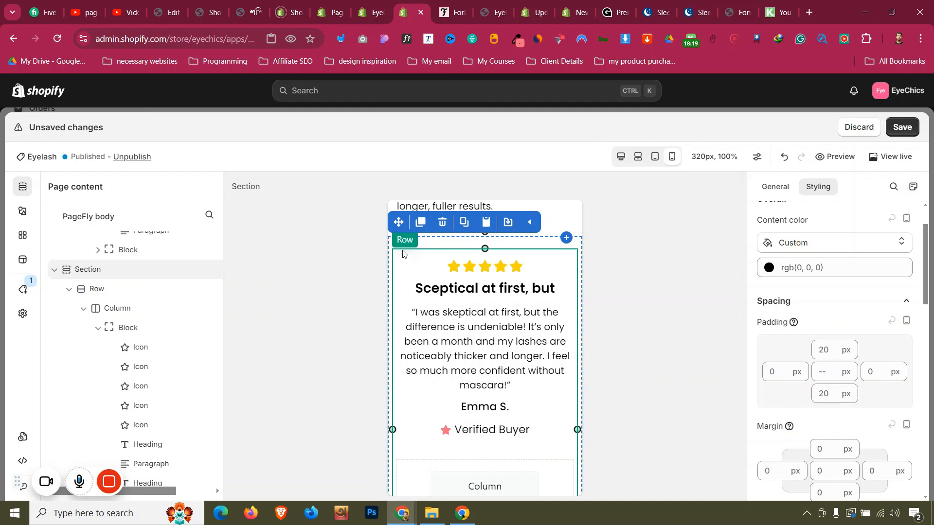
{"action": "left_click", "coordinate": [480, 351]}
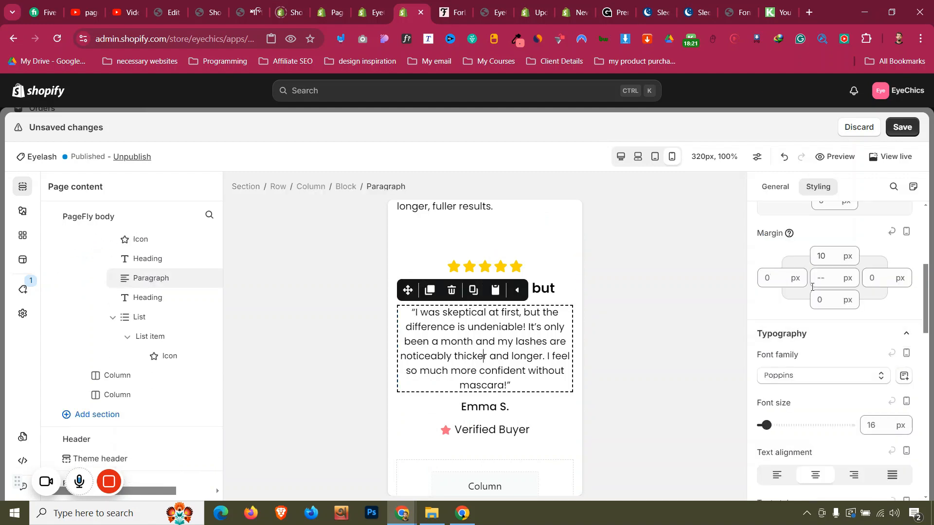
{"action": "left_click", "coordinate": [827, 256]}
{"action": "type", "text": "7"}
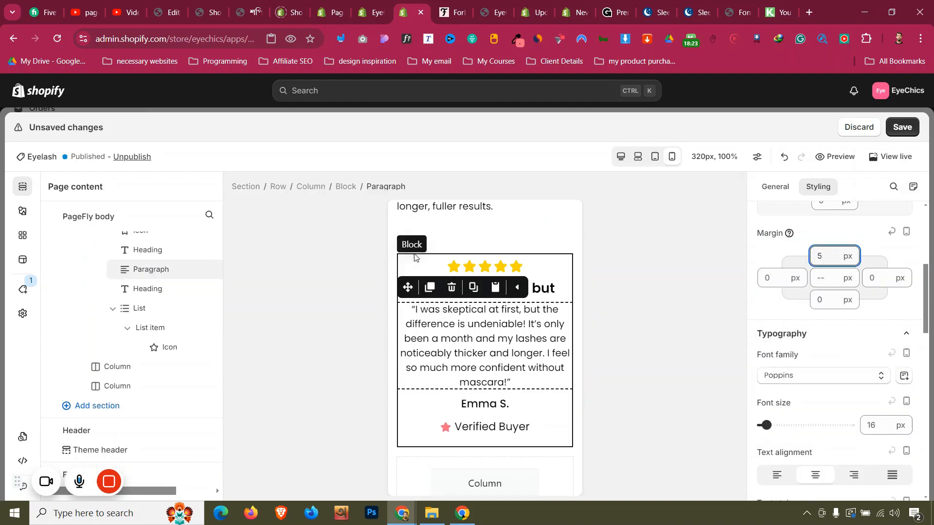
{"action": "left_click", "coordinate": [403, 249]}
- Set the first testimonial's review paragraph top margin to 5 px in the 768px tablet view
{"action": "left_click", "coordinate": [655, 156]}
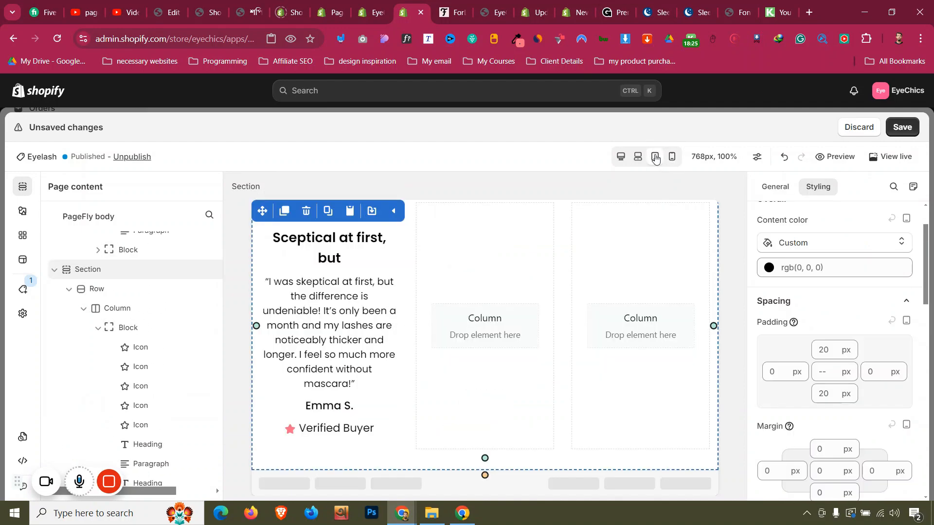
{"action": "left_click", "coordinate": [350, 326]}
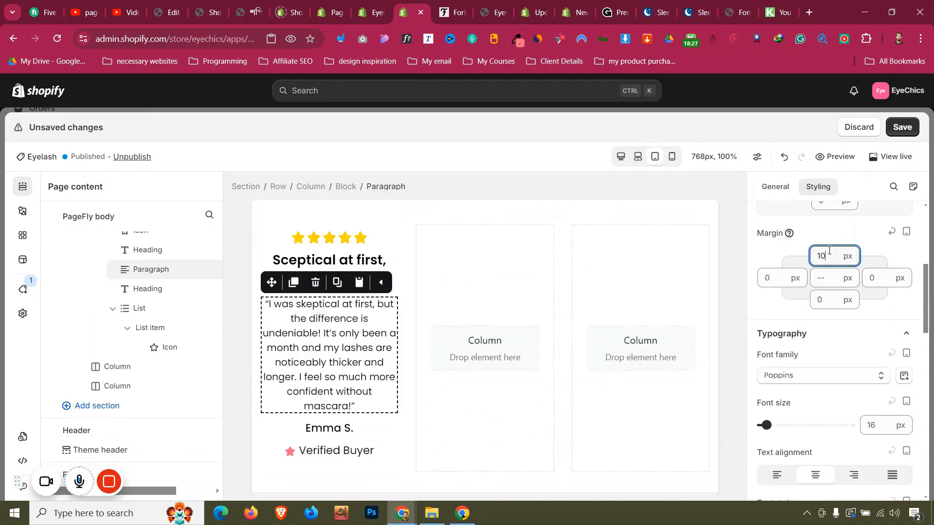
{"action": "key", "text": "BackSpace"}
{"action": "key", "text": "BackSpace"}
{"action": "type", "text": "5"}
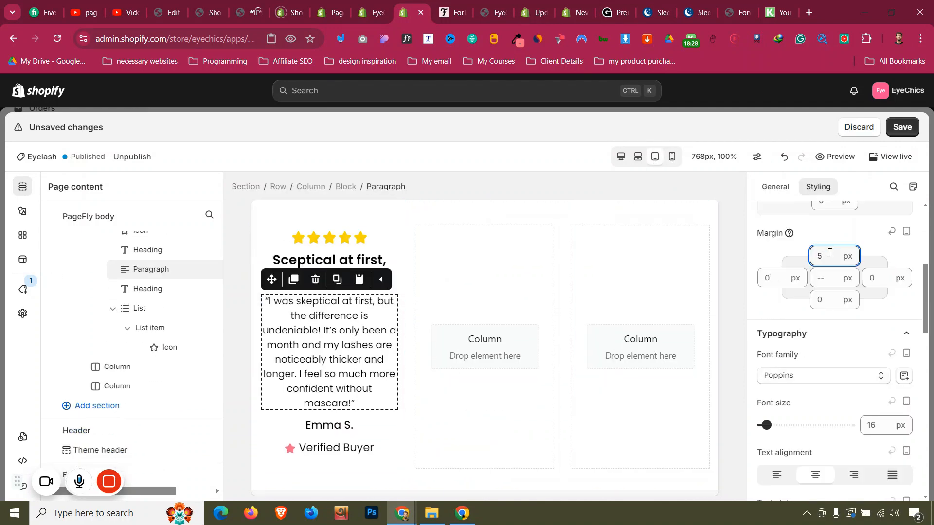
{"action": "left_click", "coordinate": [268, 453]}
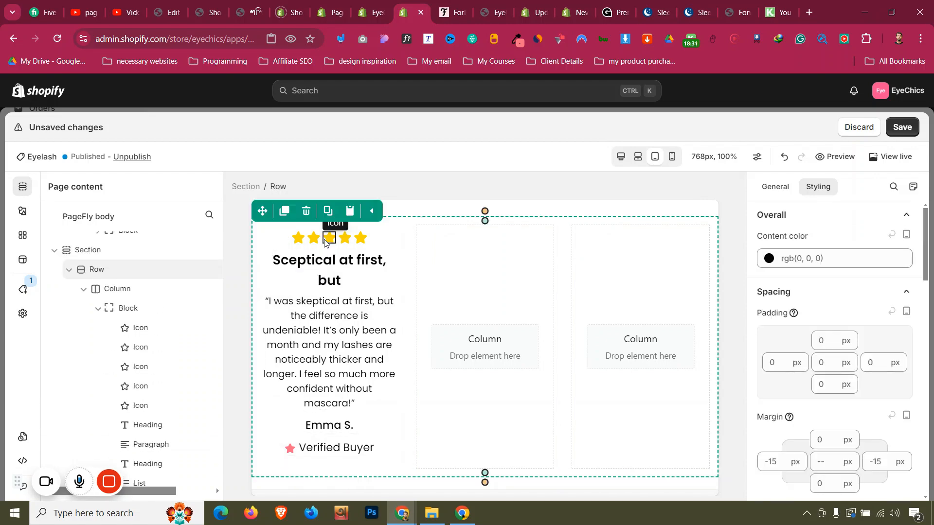
- In the desktop view, duplicate the finished testimonial block and place the copies in the empty second and third columns
{"action": "left_click", "coordinate": [622, 157]}
{"action": "left_click", "coordinate": [321, 382]}
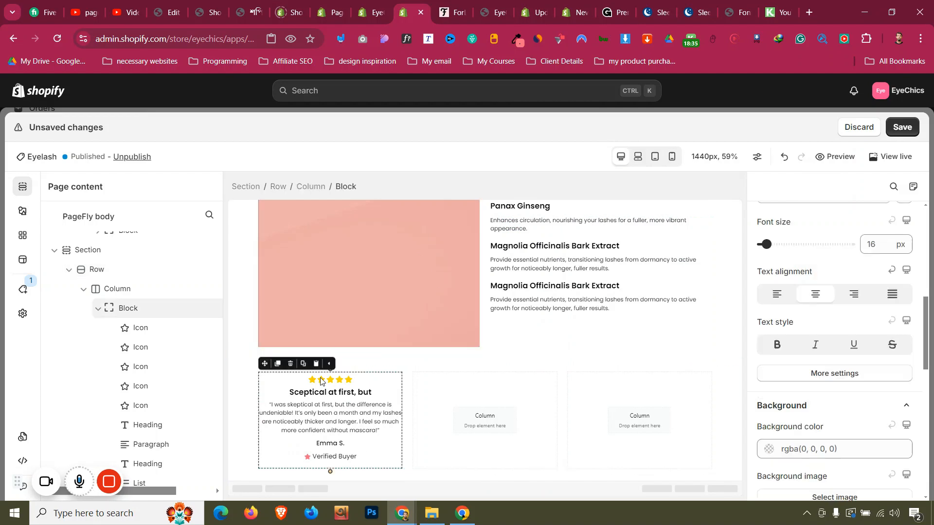
{"action": "left_click", "coordinate": [277, 364]}
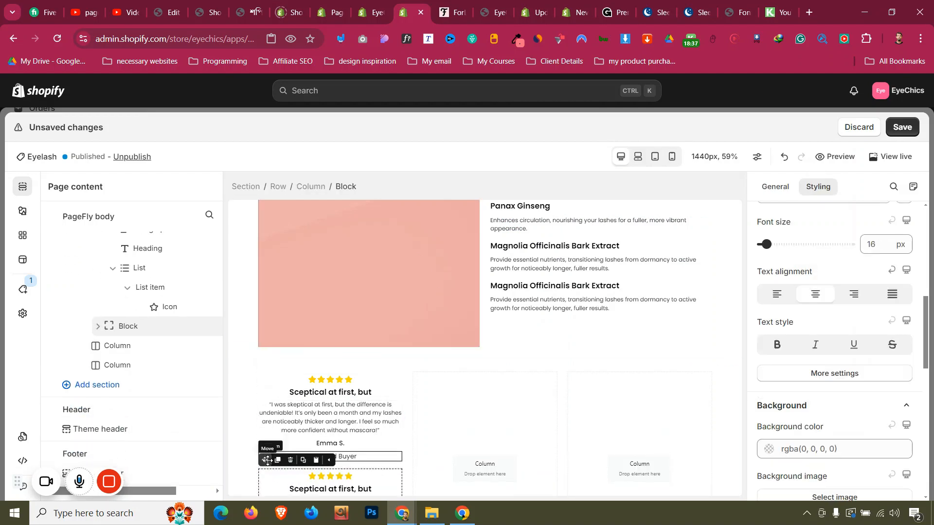
{"action": "left_click_drag", "start_coordinate": [266, 459], "coordinate": [465, 390]}
{"action": "left_click", "coordinate": [432, 363]}
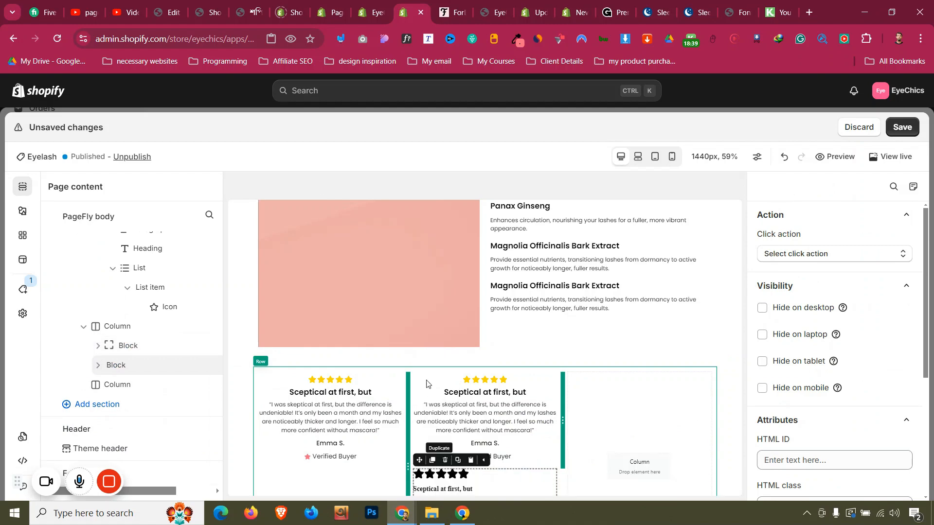
{"action": "left_click_drag", "start_coordinate": [419, 460], "coordinate": [628, 433]}
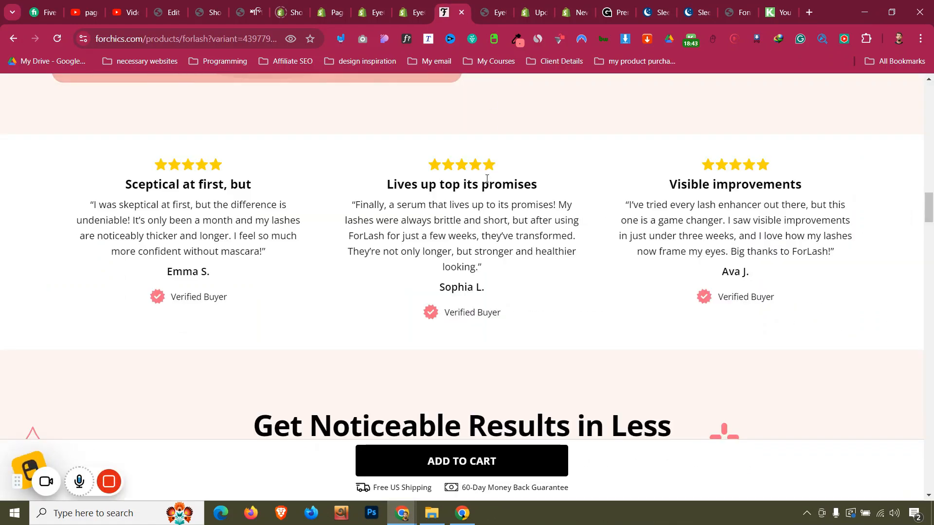
- Replace the second testimonial's heading with "Lives up top its promises" copied from the ForChics page
{"action": "triple_click", "coordinate": [485, 191]}
{"action": "left_click", "coordinate": [401, 4]}
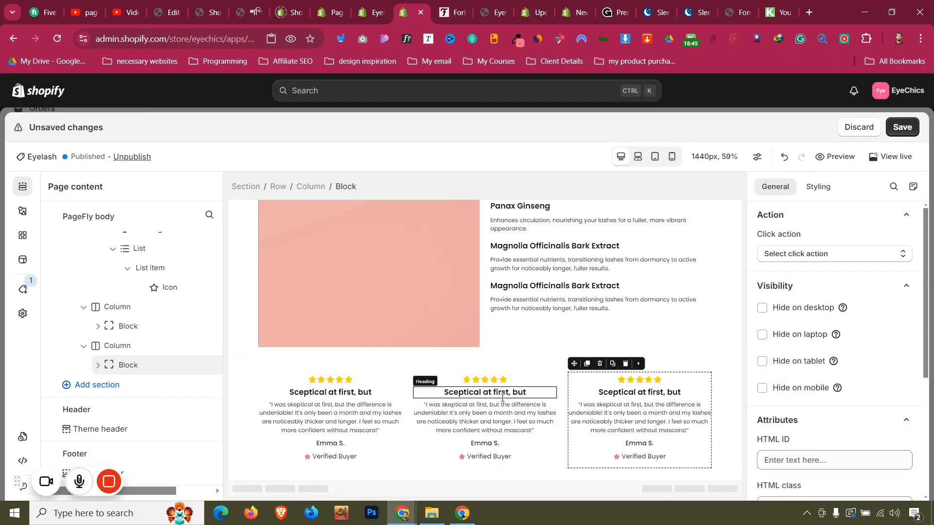
{"action": "left_click", "coordinate": [485, 392]}
{"action": "left_click", "coordinate": [776, 188]}
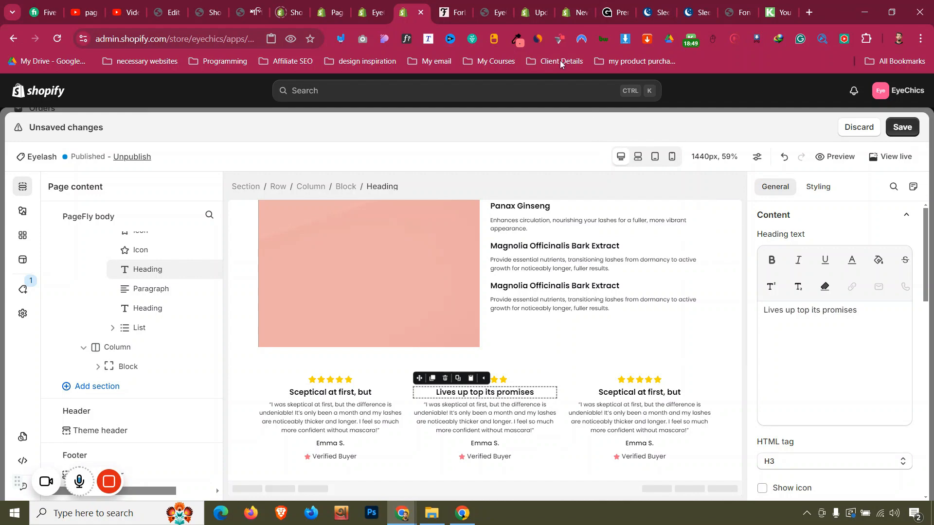
- Replace the third testimonial's heading with "Visible improvements" copied from the ForChics page
{"action": "left_click", "coordinate": [440, 4]}
{"action": "double_click", "coordinate": [749, 190]}
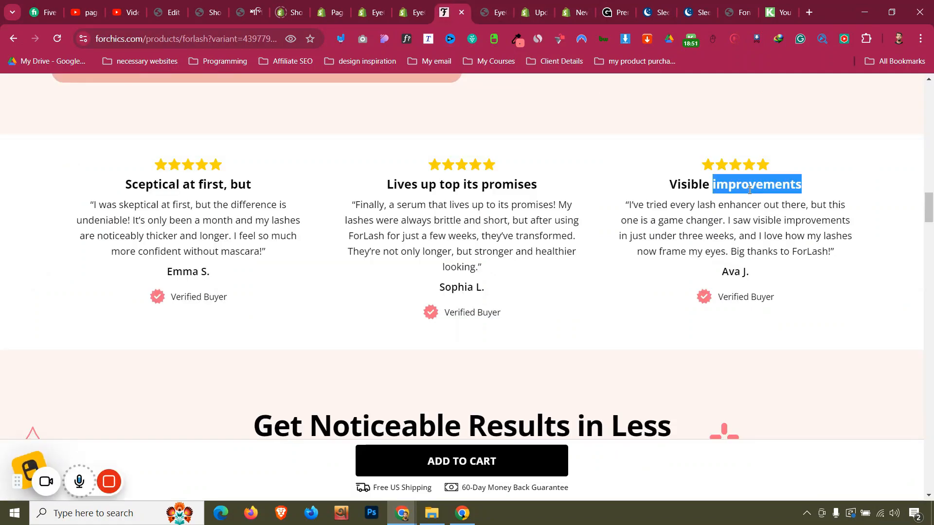
{"action": "triple_click", "coordinate": [750, 188]}
{"action": "key", "text": "ctrl+c"}
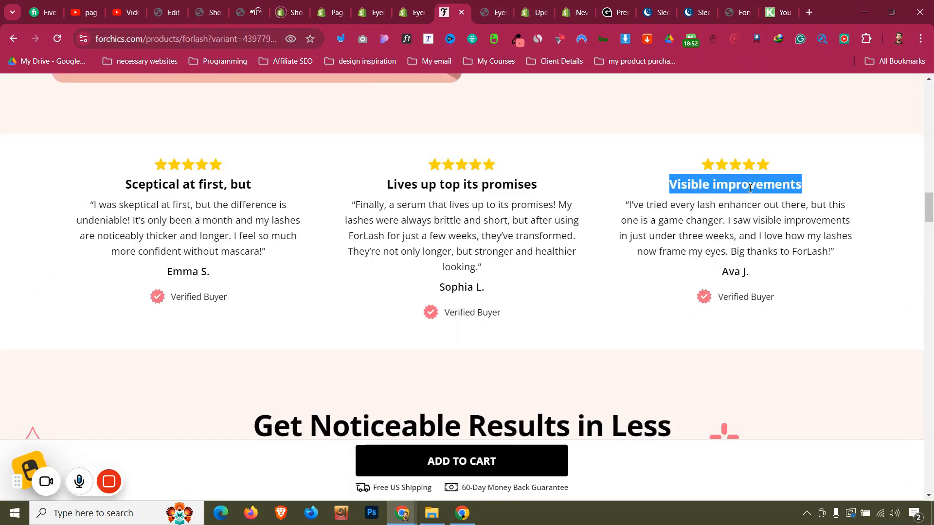
{"action": "left_click", "coordinate": [422, 3]}
{"action": "left_click", "coordinate": [632, 392]}
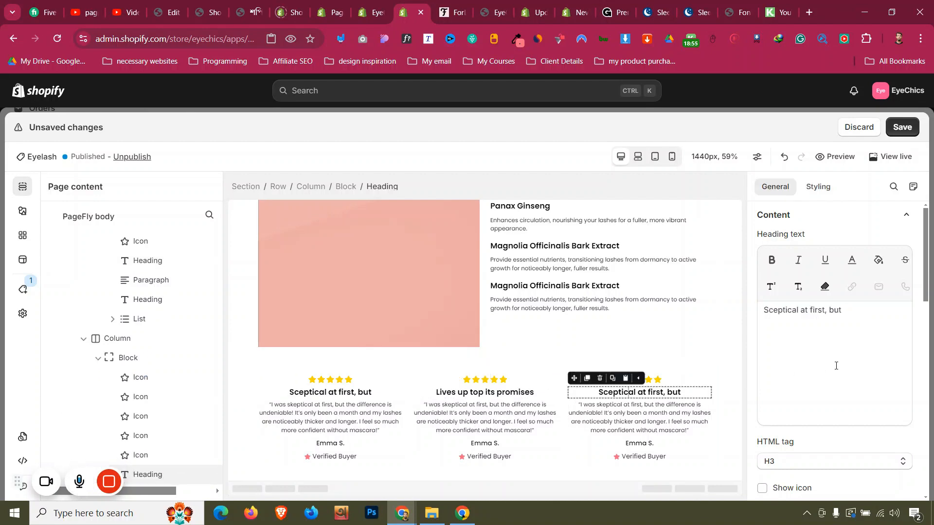
{"action": "left_click", "coordinate": [844, 362]}
{"action": "key", "text": "ctrl+a"}
{"action": "key", "text": "ctrl+v"}
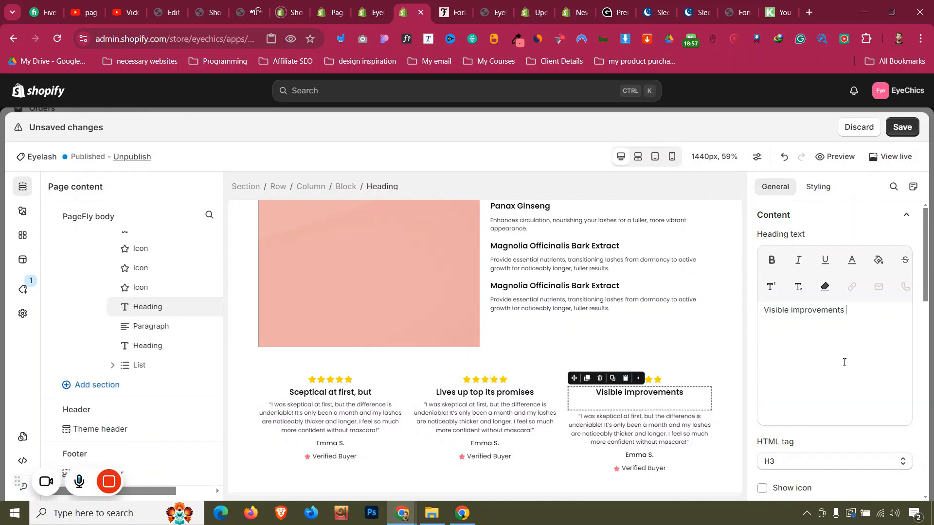
{"action": "left_click", "coordinate": [250, 385]}
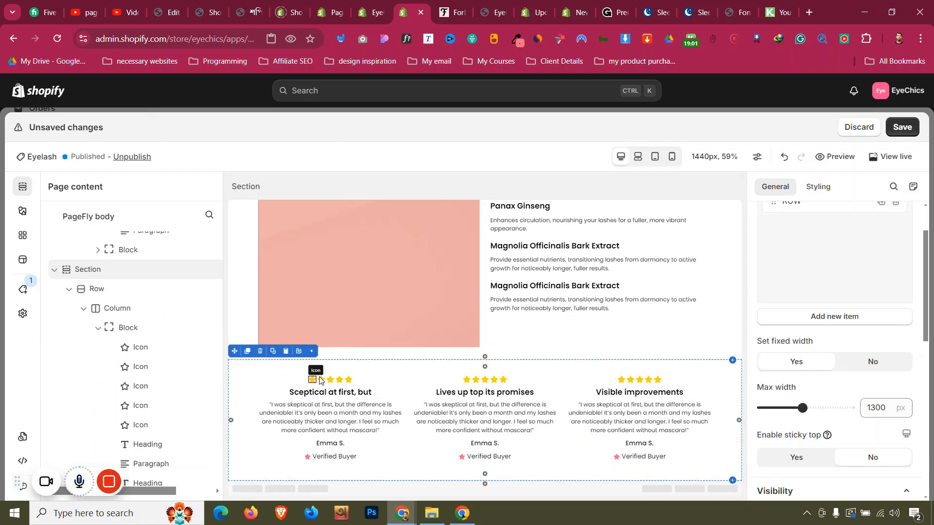
- Save the page and check the three testimonial columns in the 1025px laptop view
{"action": "left_click", "coordinate": [901, 127]}
{"action": "scroll", "coordinate": [516, 305], "scroll_direction": "up", "scroll_amount": 5}
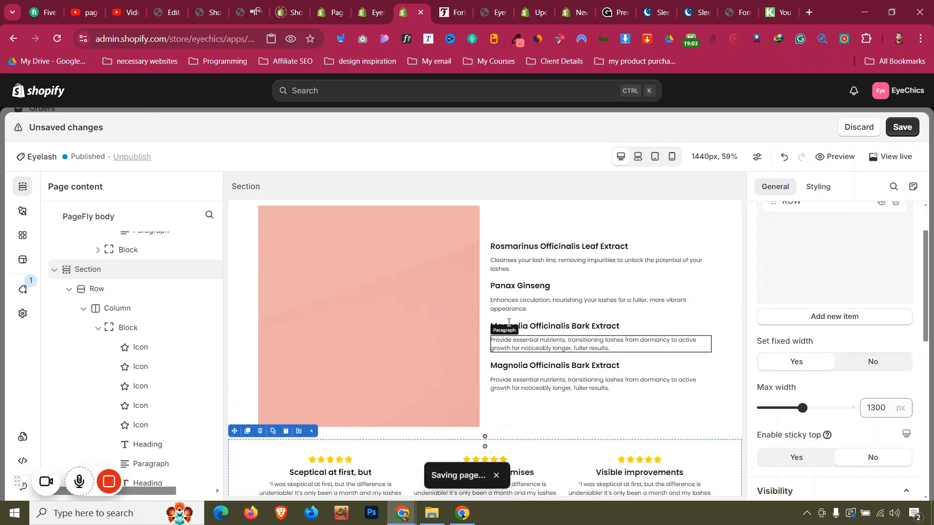
{"action": "scroll", "coordinate": [516, 306], "scroll_direction": "down", "scroll_amount": 5}
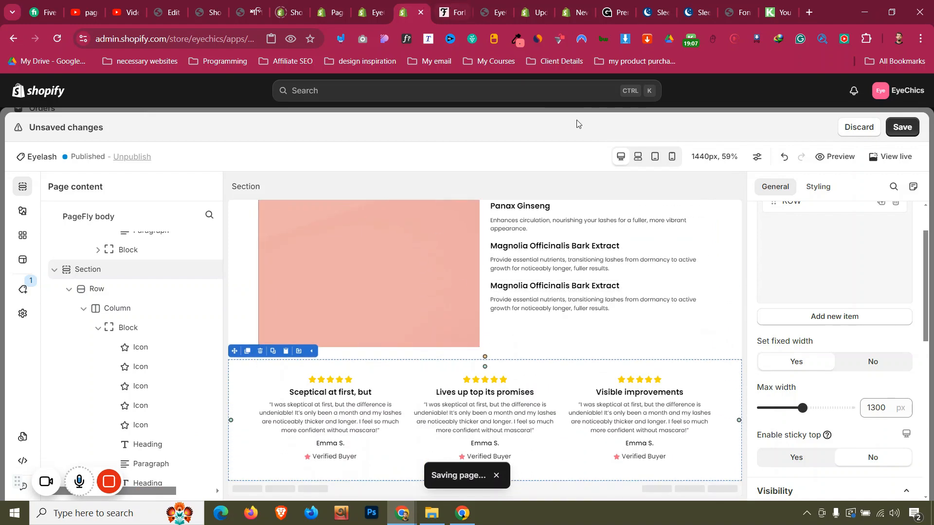
{"action": "left_click", "coordinate": [637, 156]}
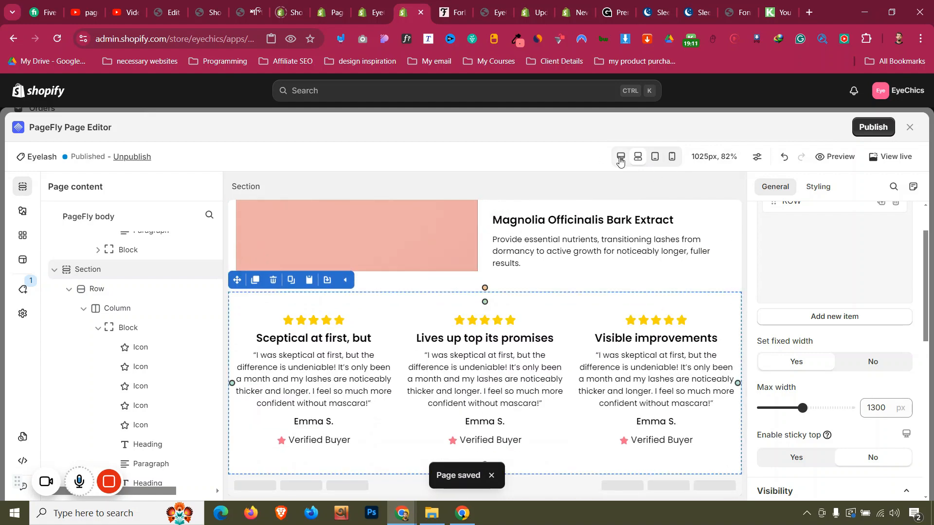
{"action": "left_click", "coordinate": [620, 156]}
- Check the ForChics results section, duplicate the "Scientifically Proven, Dermatologically Tested & Safe" section in PageFly and move the copy below the testimonials
{"action": "left_click", "coordinate": [453, 12]}
{"action": "scroll", "coordinate": [535, 323], "scroll_direction": "down", "scroll_amount": 5}
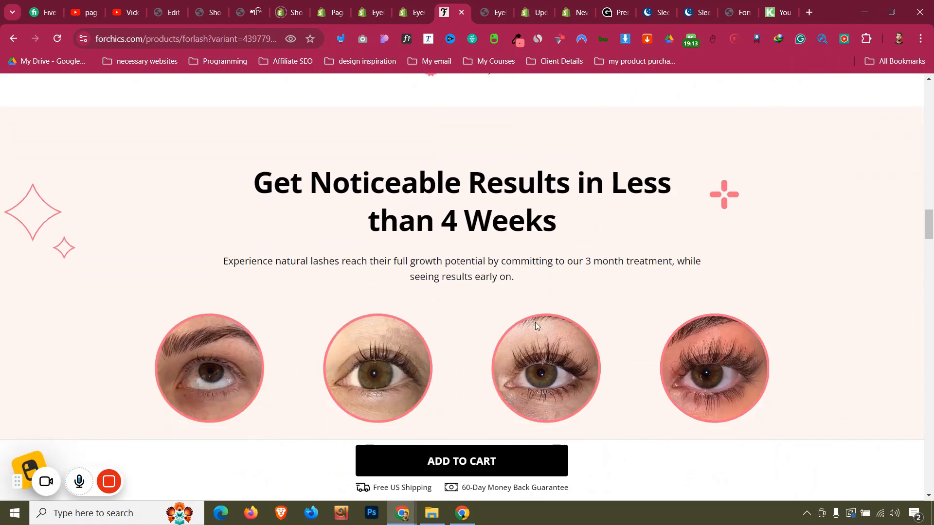
{"action": "mouse_move", "coordinate": [537, 326]}
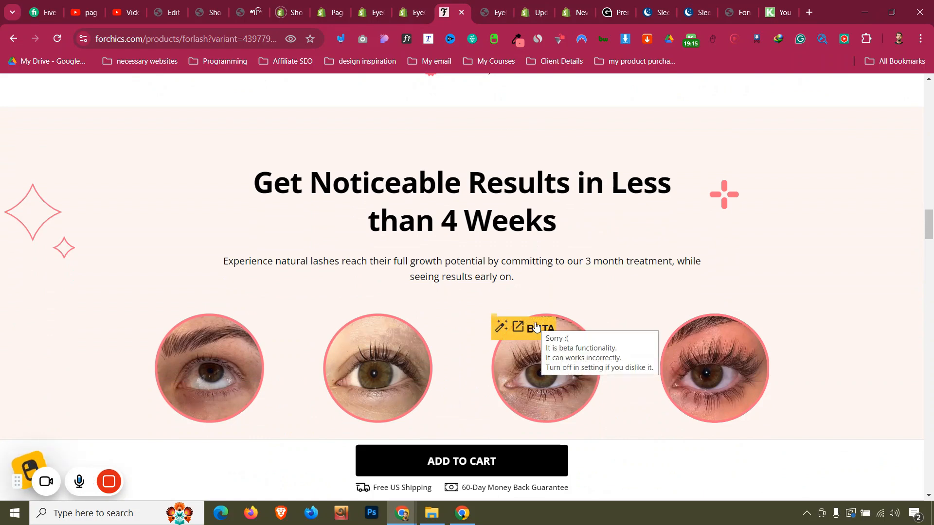
{"action": "scroll", "coordinate": [536, 326], "scroll_direction": "down", "scroll_amount": 6}
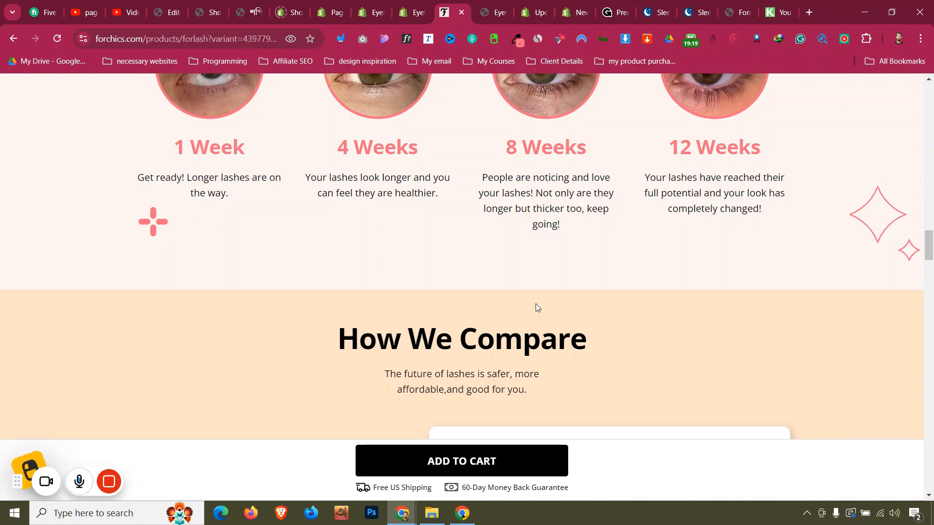
{"action": "scroll", "coordinate": [537, 308], "scroll_direction": "up", "scroll_amount": 8}
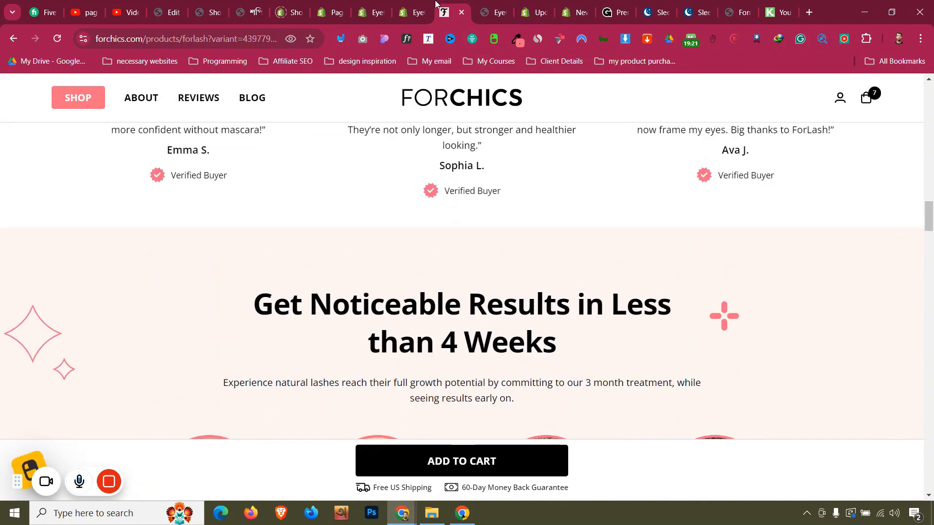
{"action": "scroll", "coordinate": [434, 321], "scroll_direction": "down", "scroll_amount": 4}
{"action": "left_click", "coordinate": [410, 5]}
{"action": "scroll", "coordinate": [392, 307], "scroll_direction": "up", "scroll_amount": 4}
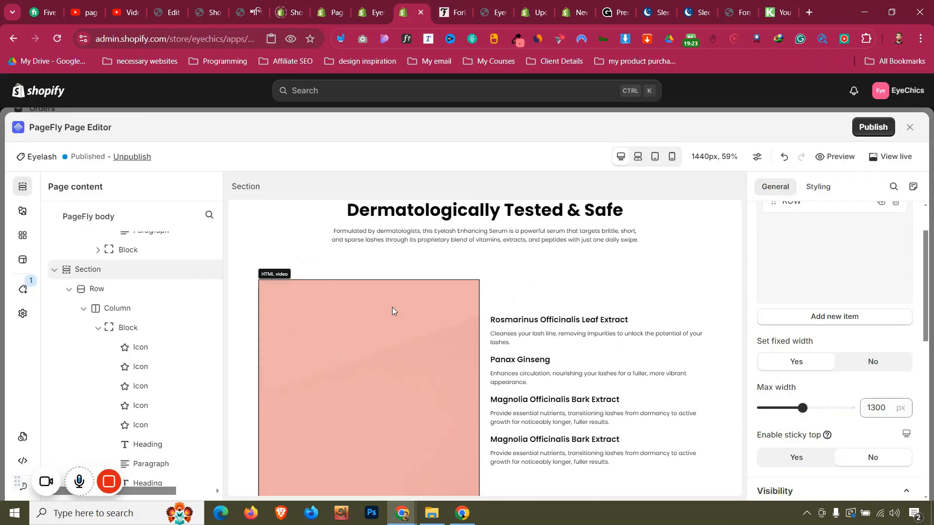
{"action": "left_click", "coordinate": [248, 205]}
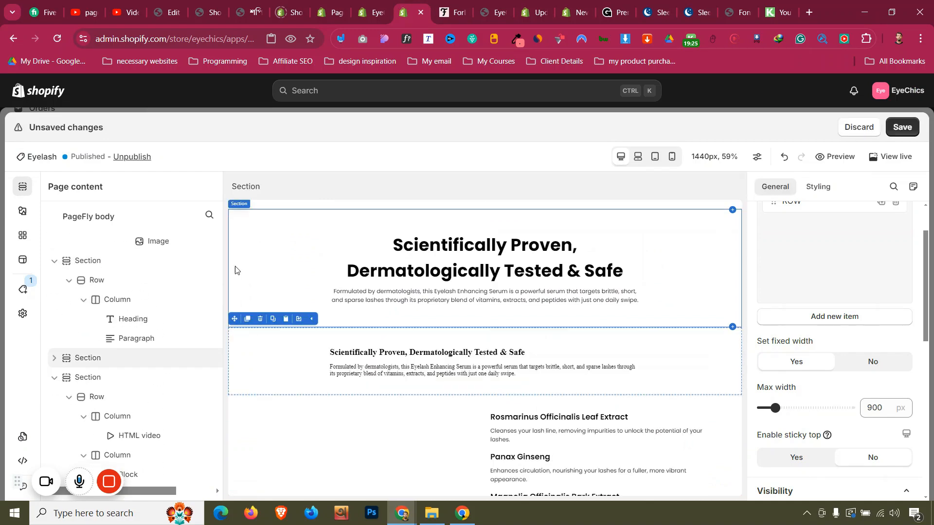
{"action": "left_click_drag", "start_coordinate": [236, 315], "coordinate": [251, 478]}
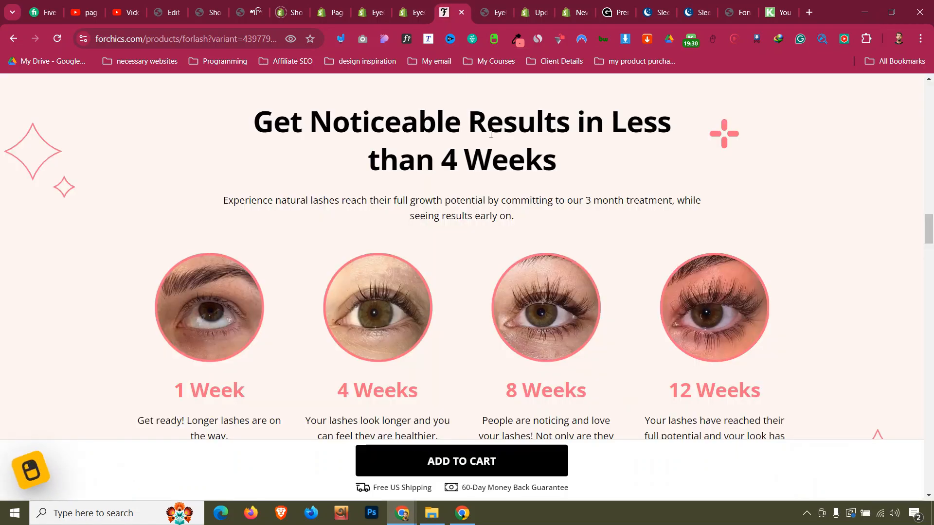
- Replace the duplicated section's heading with "Get Noticeable Results in Less than 4 Weeks" copied from ForChics
{"action": "triple_click", "coordinate": [520, 121]}
{"action": "key", "text": "ctrl+c"}
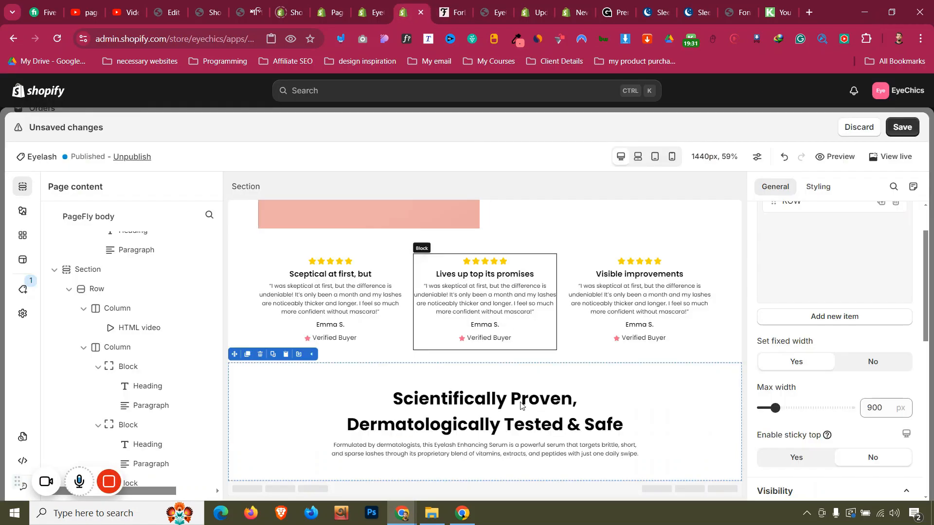
{"action": "left_click", "coordinate": [520, 405]}
{"action": "triple_click", "coordinate": [830, 316]}
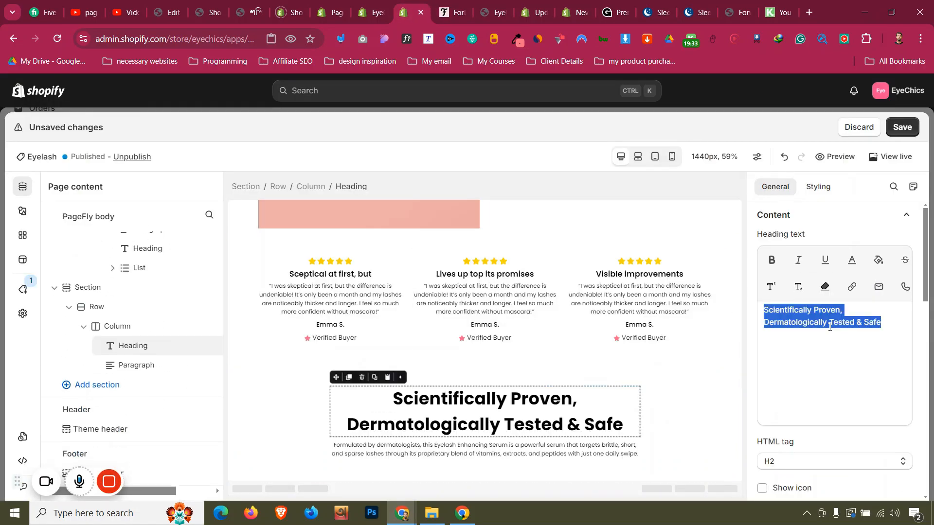
{"action": "key", "text": "ctrl+v"}
- Replace the duplicated section's paragraph with the ForChics text beginning "Experience natural lashes reach their full growth potential"
{"action": "left_click", "coordinate": [450, 12]}
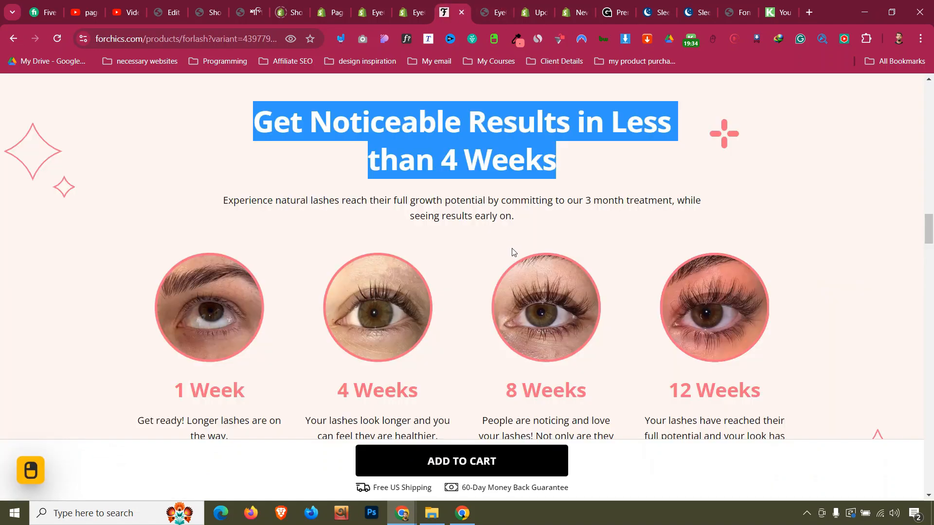
{"action": "triple_click", "coordinate": [507, 211]}
{"action": "key", "text": "ctrl+c"}
{"action": "left_click", "coordinate": [403, 7]}
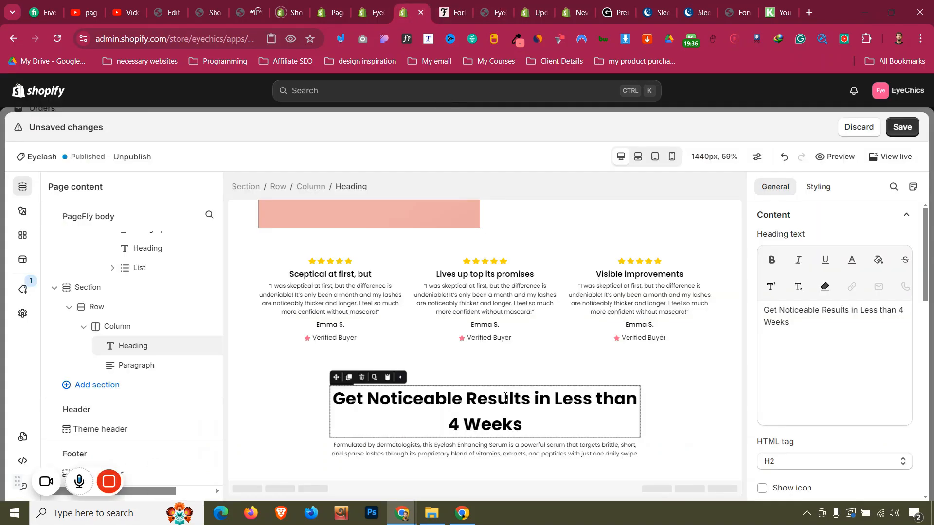
{"action": "left_click", "coordinate": [511, 450]}
{"action": "triple_click", "coordinate": [840, 376]}
{"action": "key", "text": "ctrl+v"}
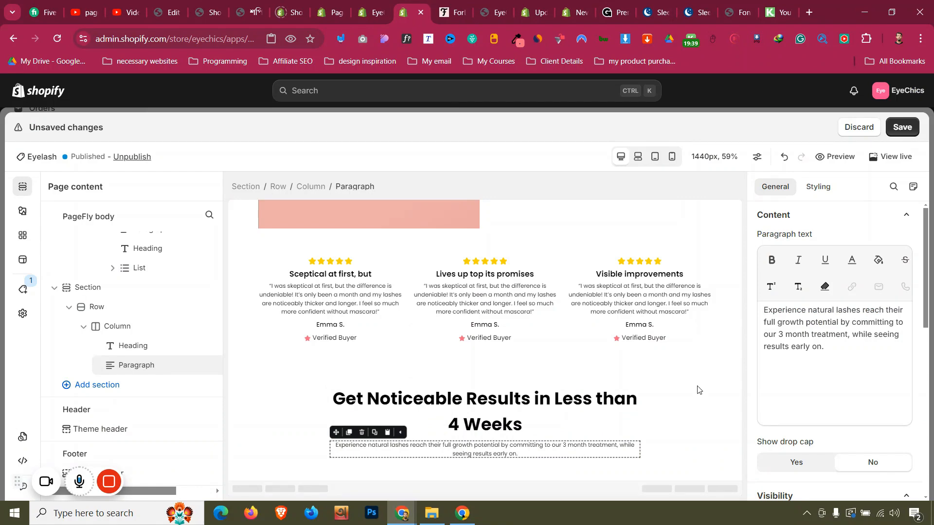
- Save the "1 Week" eye image from the ForChics results section to the computer
{"action": "left_click", "coordinate": [469, 4]}
{"action": "left_click", "coordinate": [462, 148]}
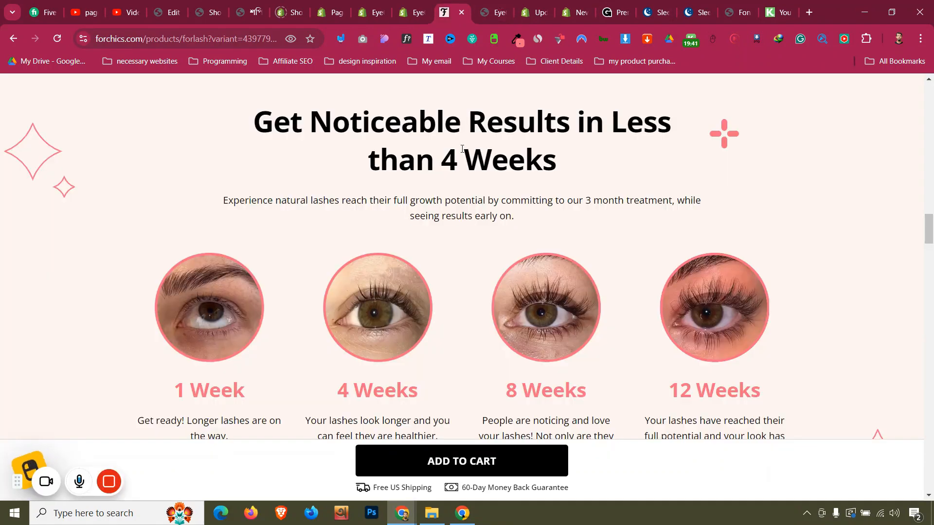
{"action": "scroll", "coordinate": [461, 148], "scroll_direction": "down", "scroll_amount": 3}
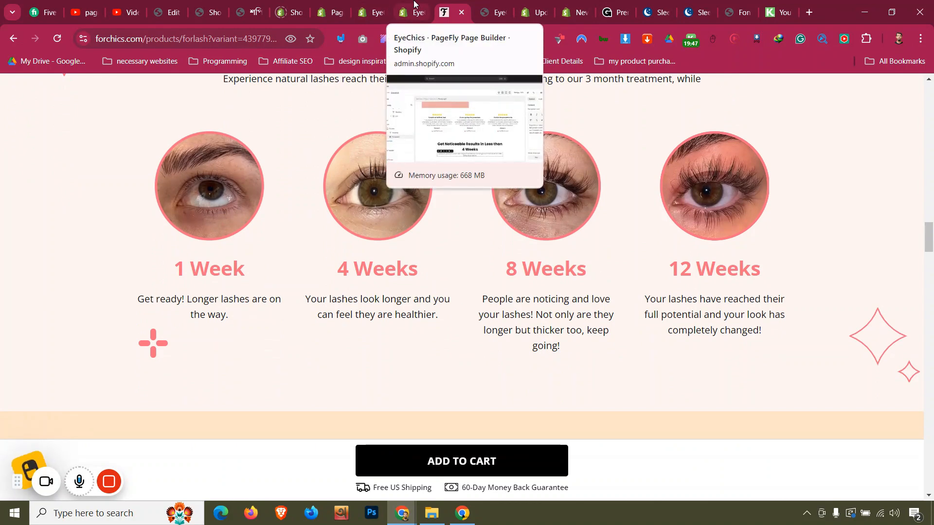
{"action": "right_click", "coordinate": [240, 200]}
{"action": "left_click", "coordinate": [243, 237]}
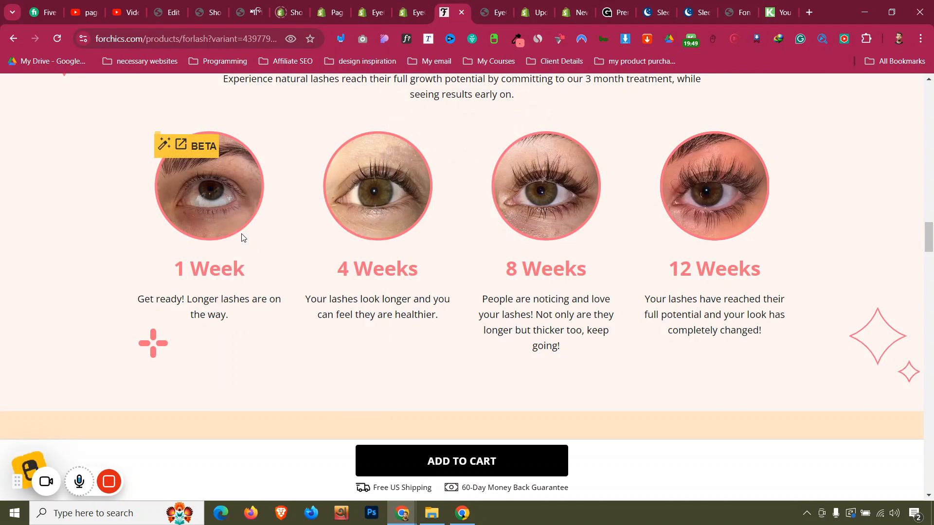
{"action": "left_click", "coordinate": [384, 271]}
- Switch to PageFly and add a four-column layout section below the "Get Noticeable Results in Less than 4 Weeks" section
{"action": "left_click", "coordinate": [428, 6]}
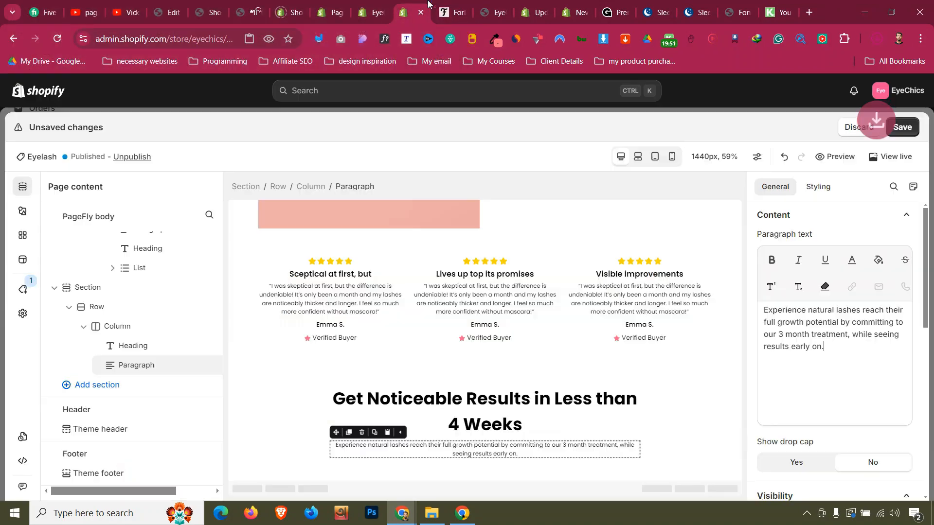
{"action": "left_click", "coordinate": [22, 211]}
{"action": "scroll", "coordinate": [108, 294], "scroll_direction": "up", "scroll_amount": 5}
{"action": "mouse_move", "coordinate": [109, 293]}
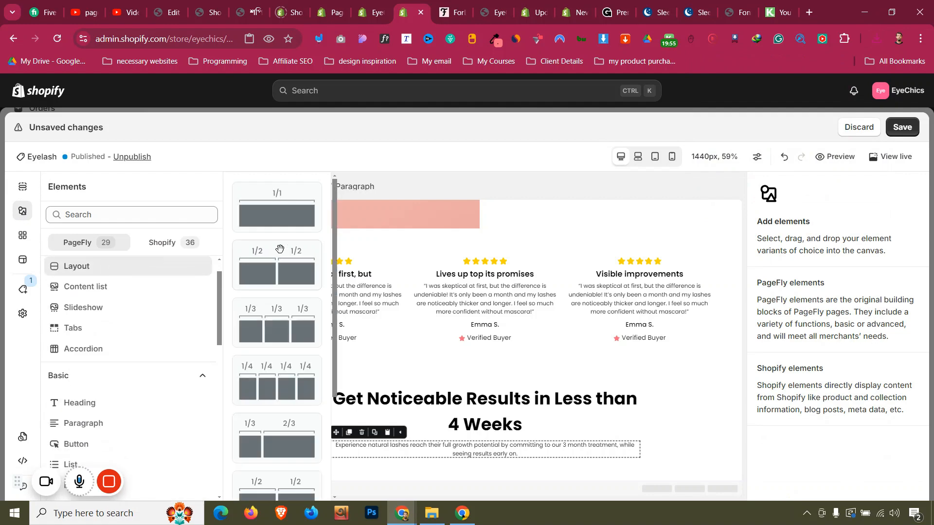
{"action": "left_click_drag", "start_coordinate": [278, 382], "coordinate": [286, 484]}
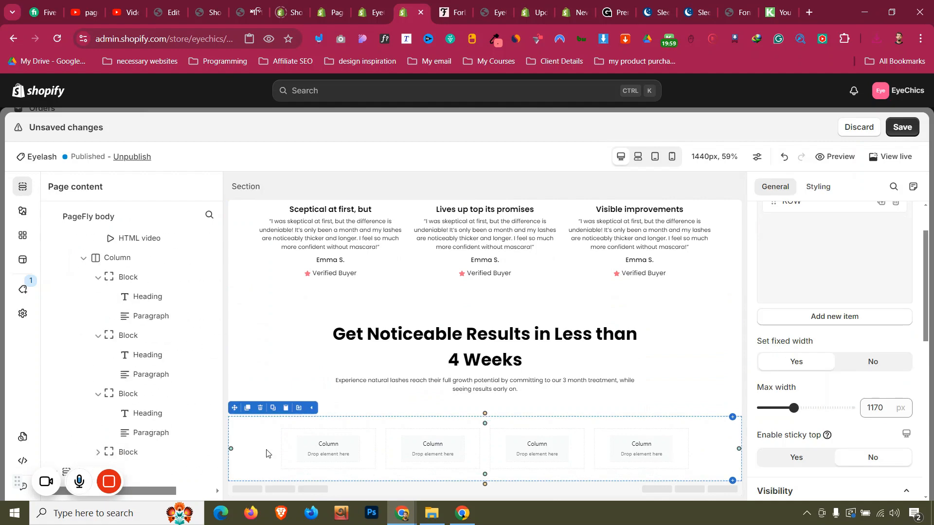
- Insert a block layout element into the first column of the new four-column section
{"action": "left_click", "coordinate": [453, 12]}
{"action": "left_click", "coordinate": [414, 5]}
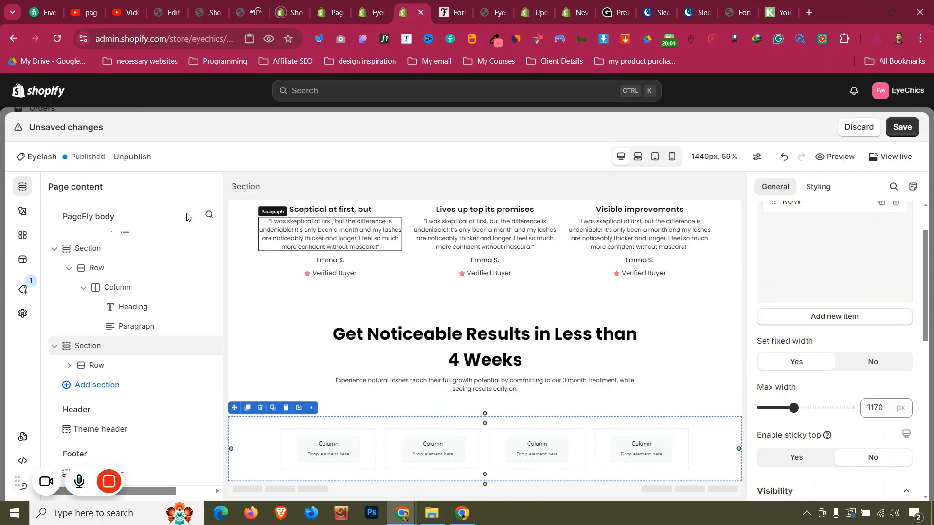
{"action": "left_click", "coordinate": [23, 211]}
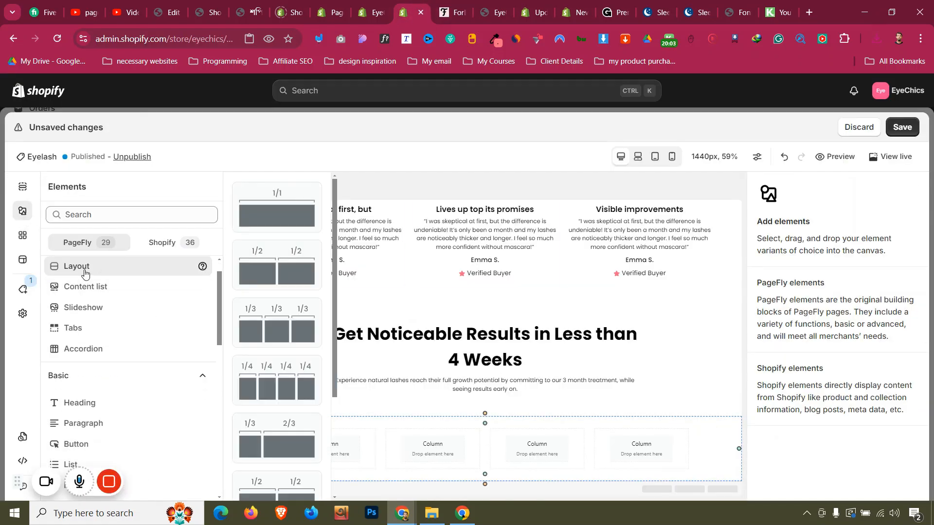
{"action": "scroll", "coordinate": [275, 370], "scroll_direction": "down", "scroll_amount": 3}
{"action": "left_click_drag", "start_coordinate": [279, 461], "coordinate": [328, 448]}
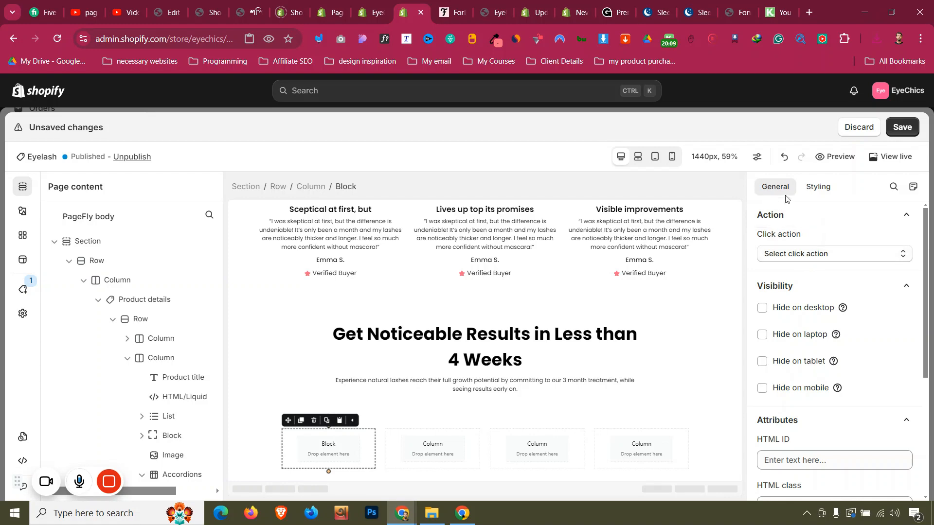
{"action": "scroll", "coordinate": [778, 252], "scroll_direction": "down", "scroll_amount": 4}
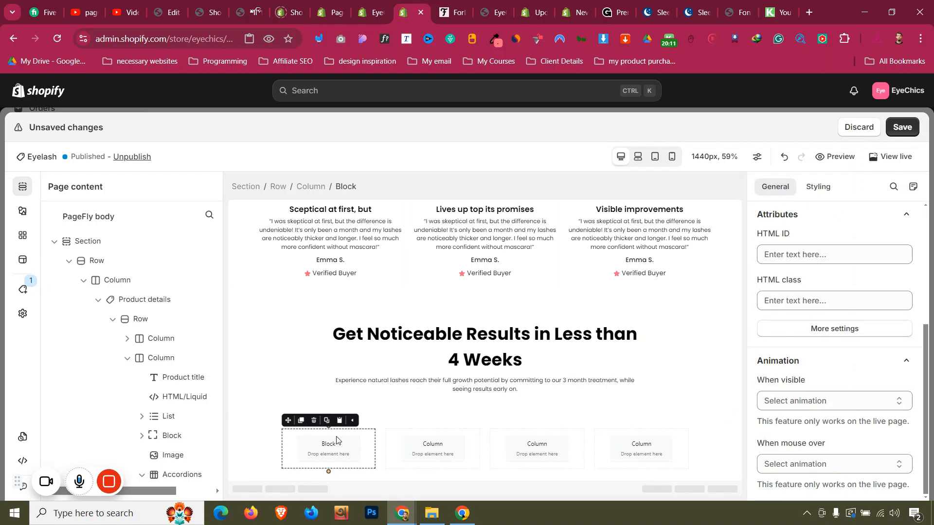
- Place an image element inside the first column's block and review the results section on the ForChics page
{"action": "left_click", "coordinate": [22, 210]}
{"action": "scroll", "coordinate": [83, 329], "scroll_direction": "down", "scroll_amount": 5}
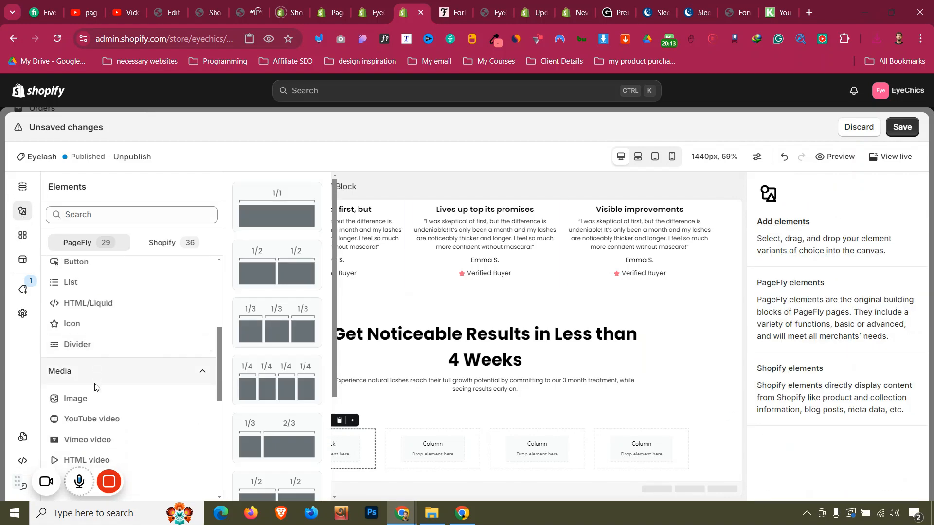
{"action": "left_click_drag", "start_coordinate": [276, 206], "coordinate": [328, 460]}
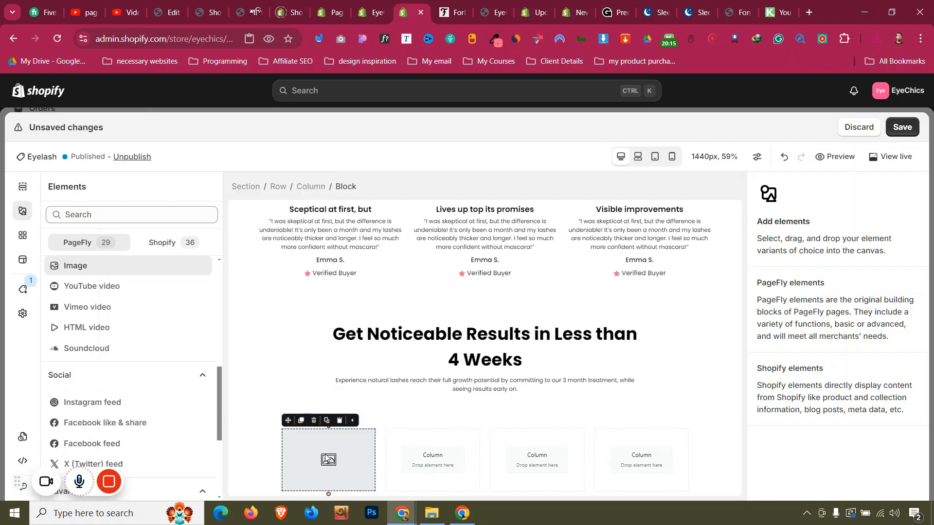
{"action": "left_click", "coordinate": [451, 9]}
{"action": "scroll", "coordinate": [148, 233], "scroll_direction": "up", "scroll_amount": 12}
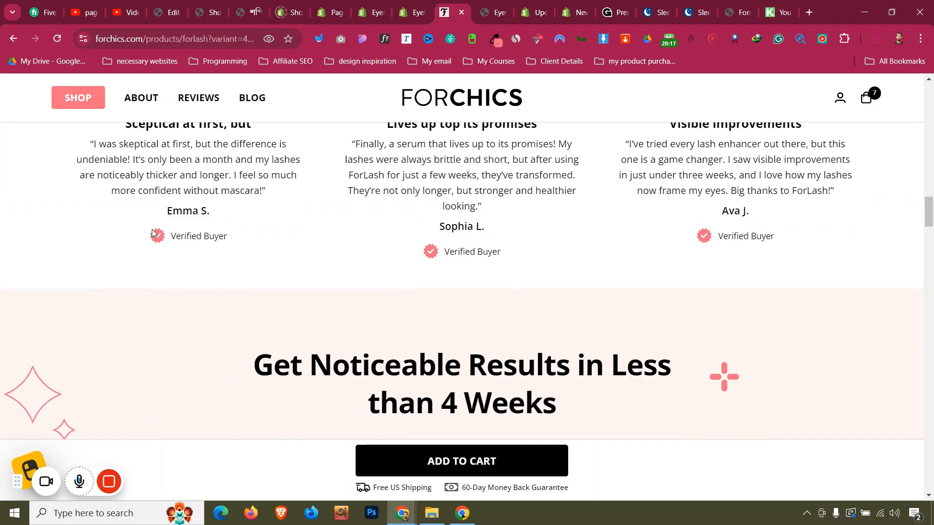
{"action": "scroll", "coordinate": [152, 230], "scroll_direction": "down", "scroll_amount": 10}
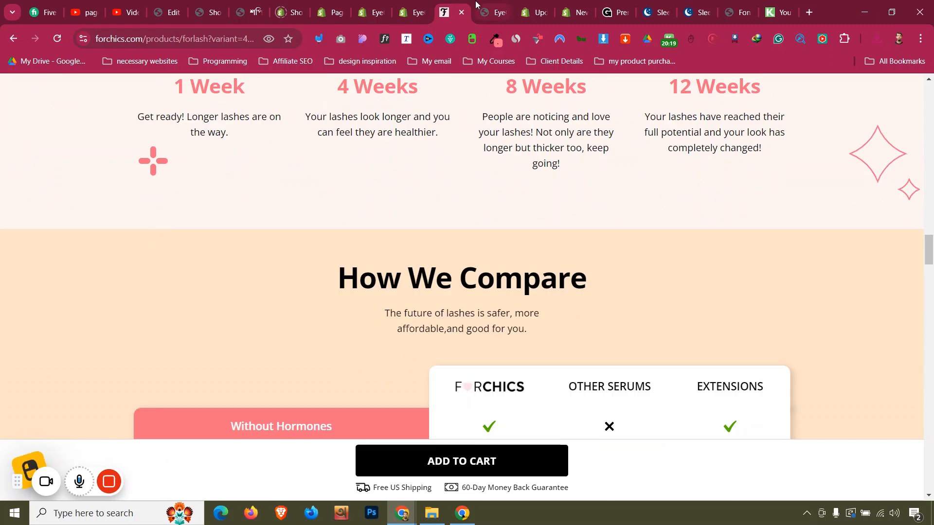
- Back in PageFly, upload Ellipse_1.webp from Downloads and use it as the image in the first column's block
{"action": "left_click", "coordinate": [414, 12]}
{"action": "left_click", "coordinate": [786, 255]}
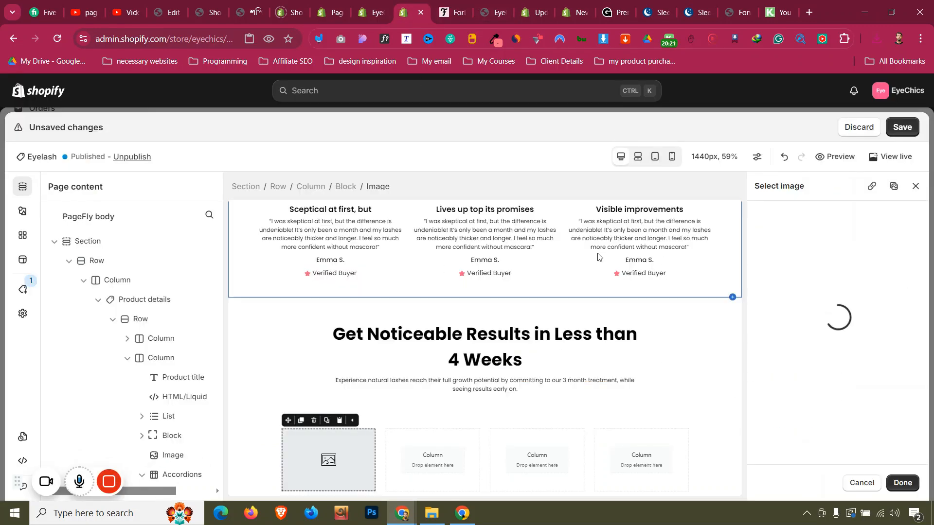
{"action": "left_click", "coordinate": [827, 263]}
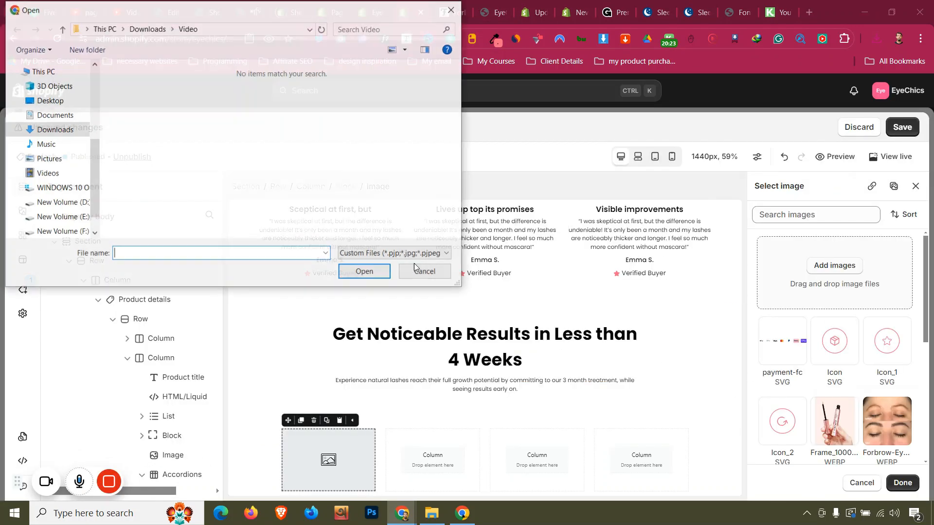
{"action": "left_click", "coordinate": [147, 28]}
{"action": "left_click", "coordinate": [141, 112]}
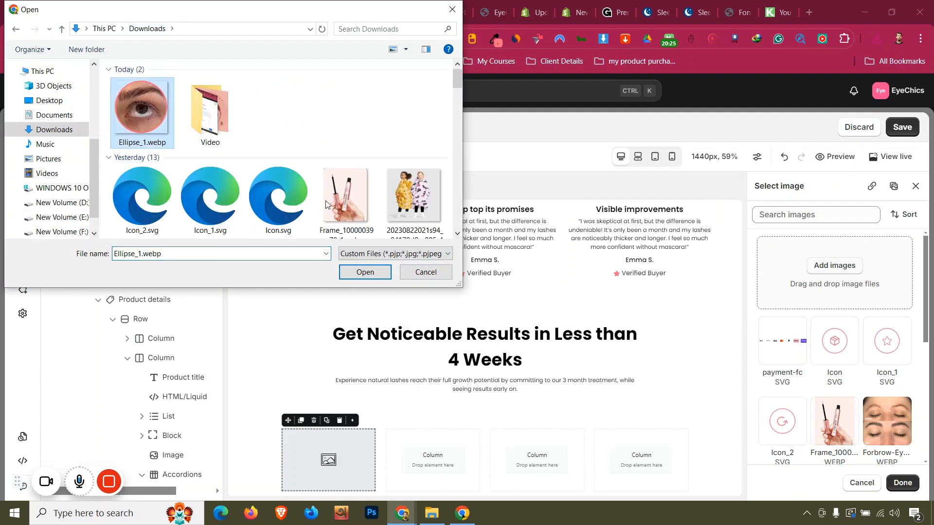
{"action": "left_click", "coordinate": [365, 272]}
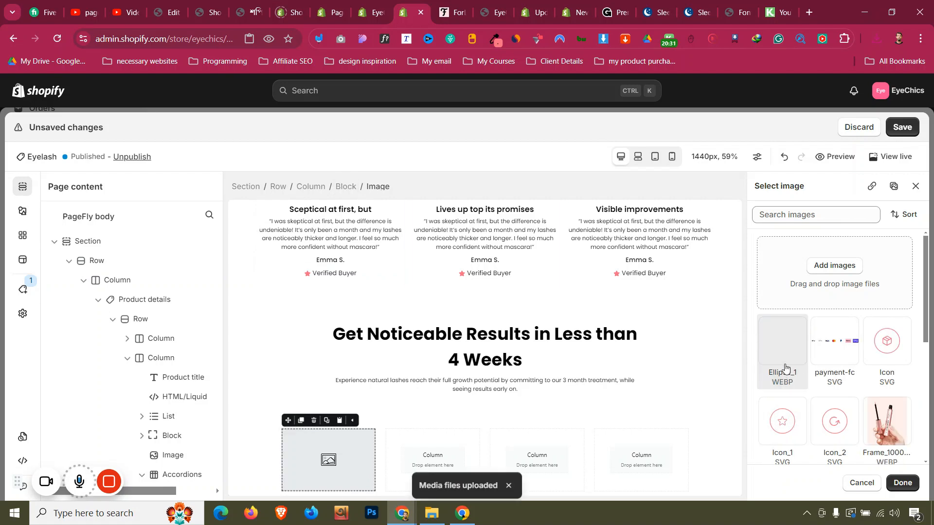
{"action": "left_click", "coordinate": [785, 368]}
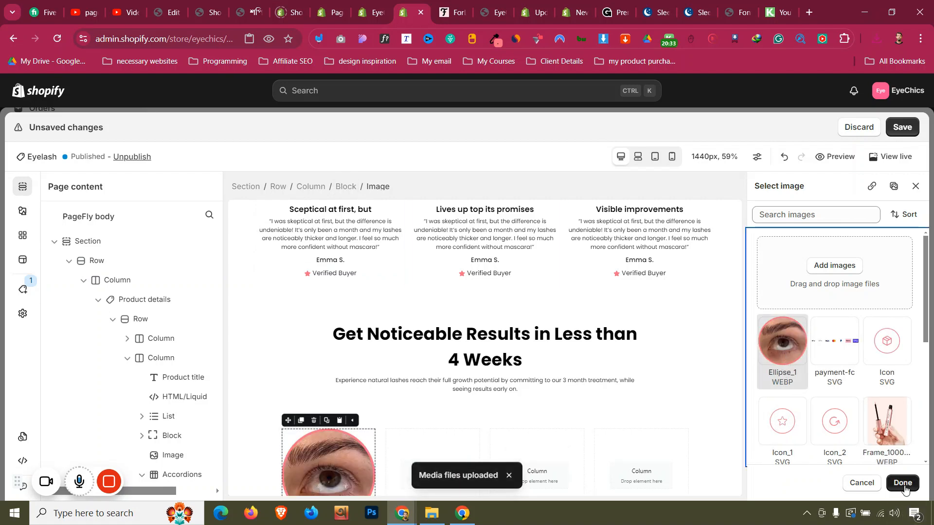
{"action": "left_click", "coordinate": [902, 483]}
- Set the padding above and below the content of the first column's block to 10 px each
{"action": "left_click", "coordinate": [345, 186]}
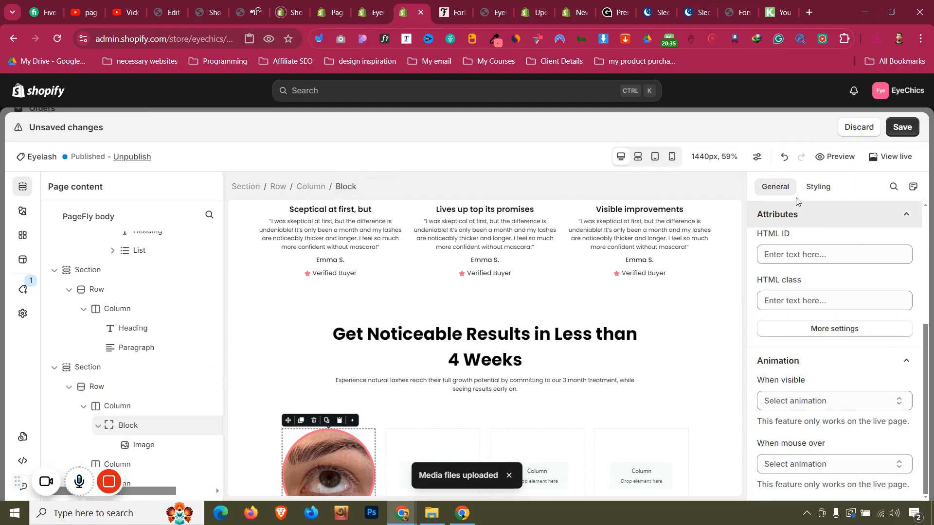
{"action": "left_click", "coordinate": [818, 186]}
{"action": "scroll", "coordinate": [835, 321], "scroll_direction": "up", "scroll_amount": 3}
{"action": "scroll", "coordinate": [835, 321], "scroll_direction": "up", "scroll_amount": 5}
{"action": "left_click", "coordinate": [829, 340]}
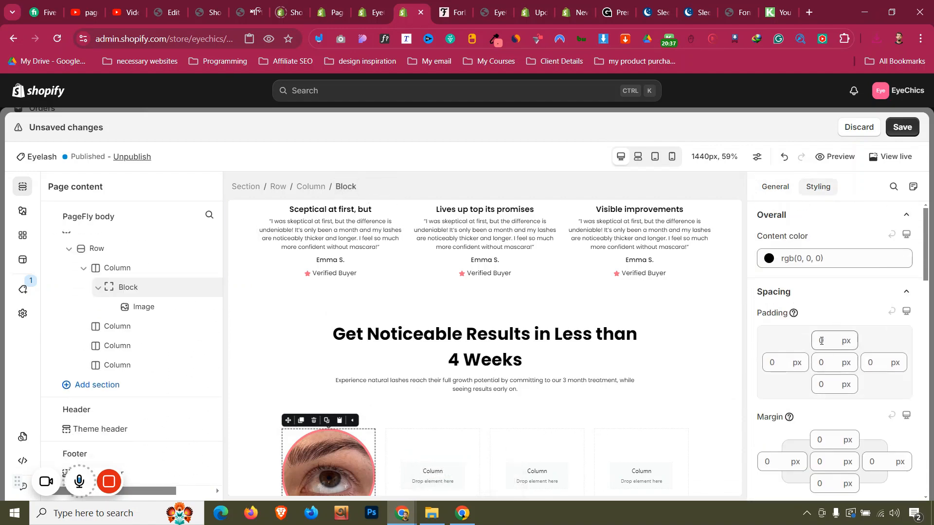
{"action": "type", "text": "10"}
{"action": "left_click", "coordinate": [828, 385]}
{"action": "type", "text": "10"}
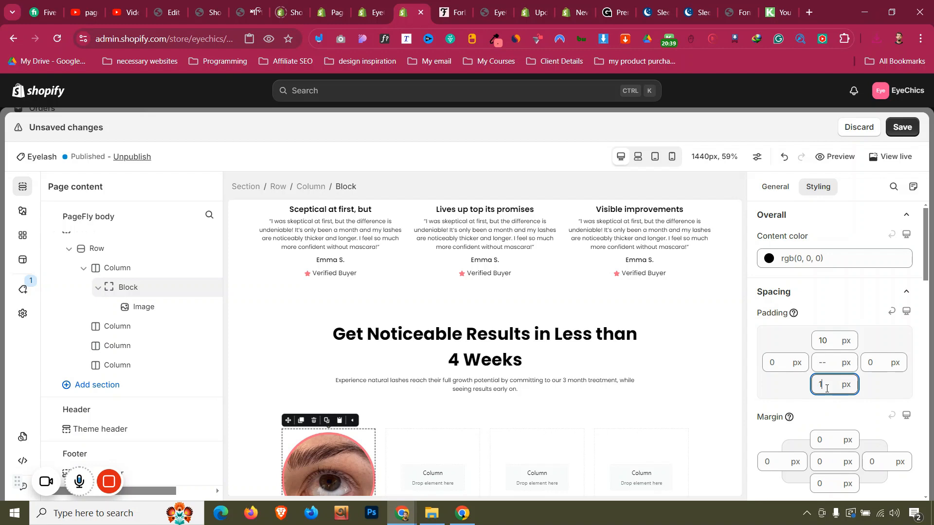
{"action": "scroll", "coordinate": [357, 412], "scroll_direction": "down", "scroll_amount": 2}
- Inspect the font style, size and color of the "1 Week" heading on the ForChics page with WhatFont
{"action": "left_click", "coordinate": [453, 11]}
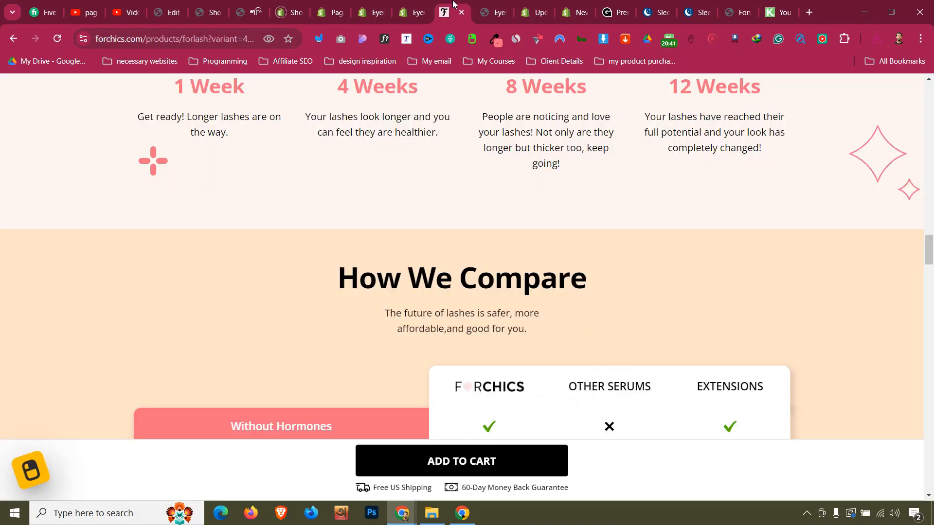
{"action": "scroll", "coordinate": [418, 229], "scroll_direction": "down", "scroll_amount": 2}
{"action": "scroll", "coordinate": [422, 229], "scroll_direction": "up", "scroll_amount": 4}
{"action": "triple_click", "coordinate": [224, 210]}
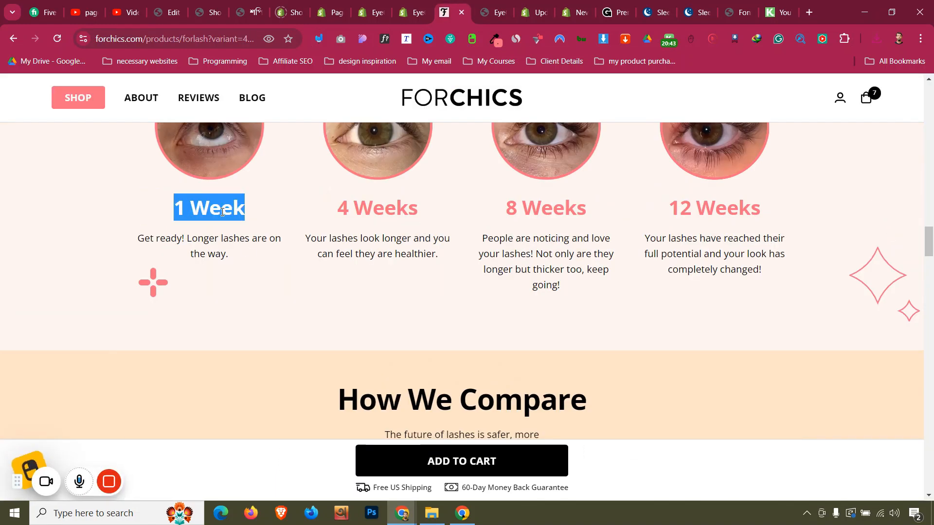
{"action": "left_click", "coordinate": [274, 199]}
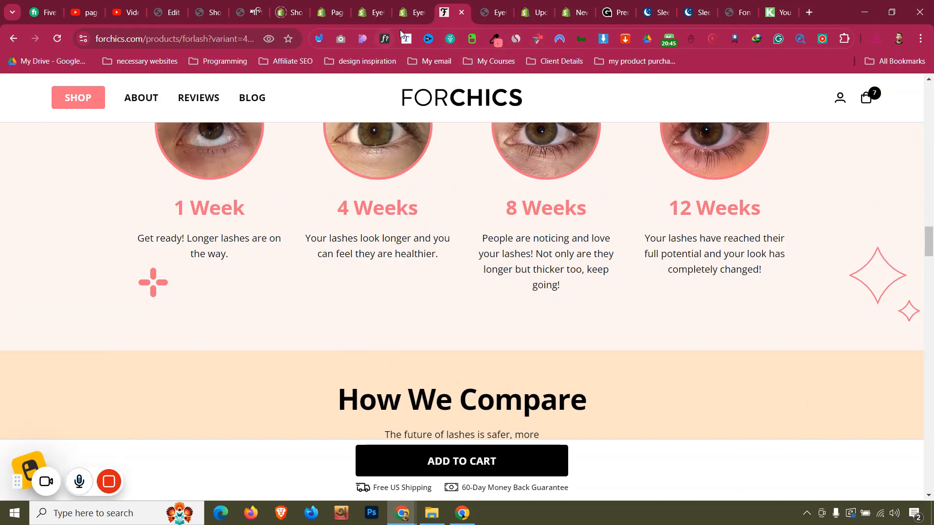
{"action": "left_click", "coordinate": [386, 42]}
{"action": "left_click", "coordinate": [229, 210]}
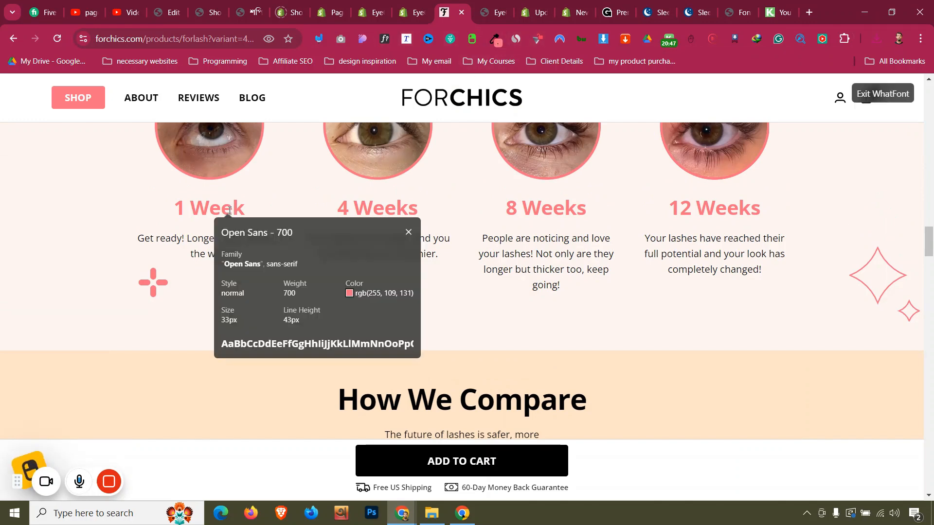
{"action": "scroll", "coordinate": [229, 213], "scroll_direction": "up", "scroll_amount": 6}
{"action": "scroll", "coordinate": [906, 111], "scroll_direction": "down", "scroll_amount": 2}
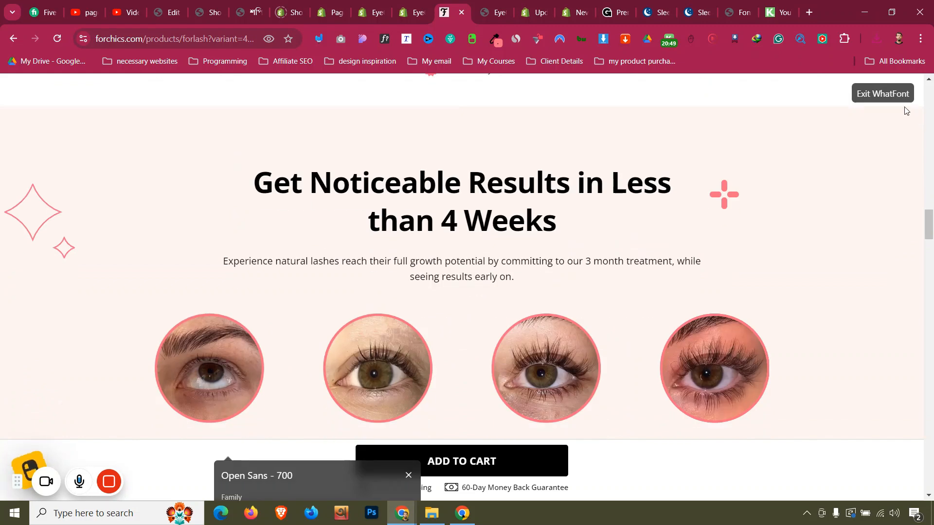
{"action": "left_click", "coordinate": [902, 97]}
- In PageFly, copy the "Lives up top its promises" heading from the testimonials to below the eye image in the first column
{"action": "left_click", "coordinate": [425, 6]}
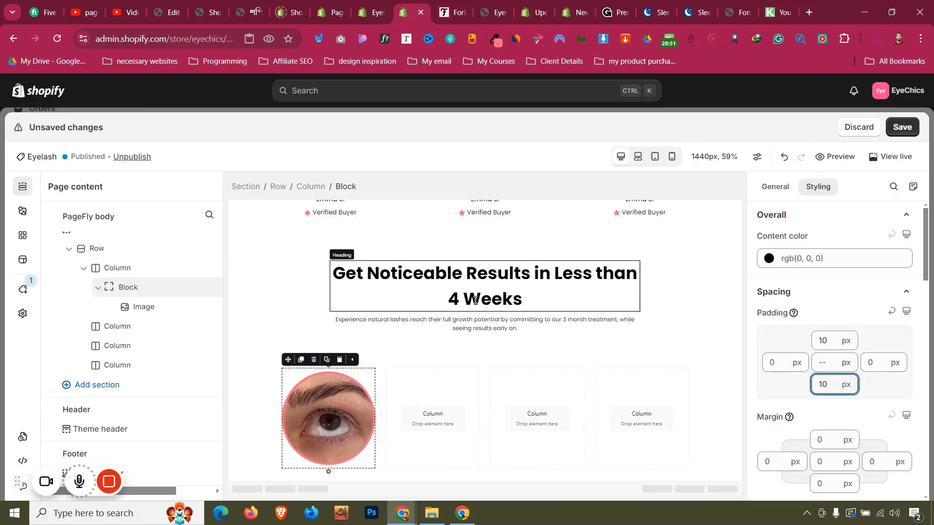
{"action": "scroll", "coordinate": [479, 282], "scroll_direction": "up", "scroll_amount": 3}
{"action": "left_click", "coordinate": [479, 257]}
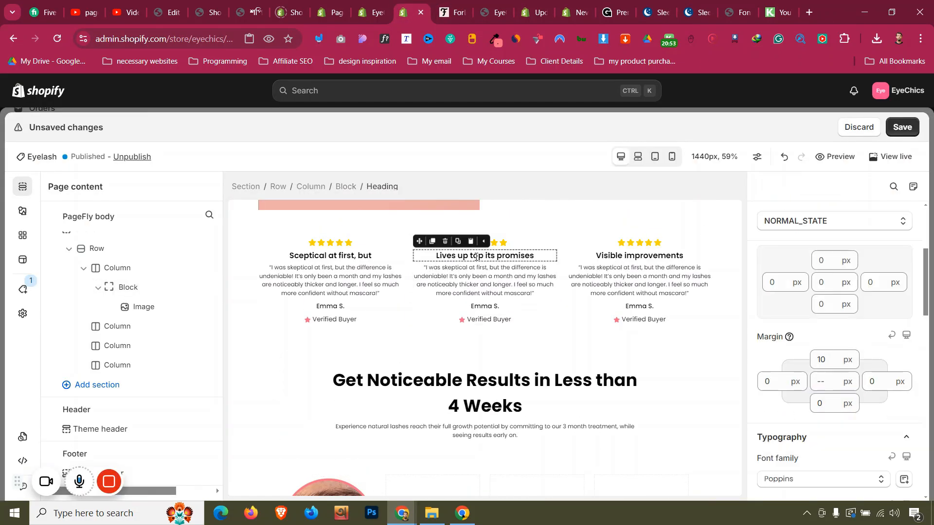
{"action": "left_click_drag", "start_coordinate": [421, 258], "coordinate": [343, 450]}
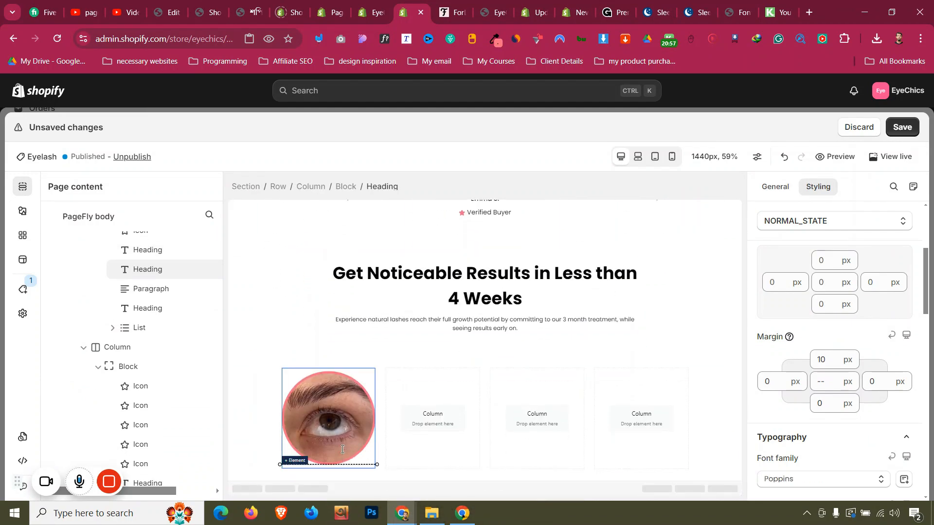
- Copy the color rgb(248, 108, 132) from the first "Verified Buyer" star icon and apply it to the heading under the eye image
{"action": "scroll", "coordinate": [312, 345], "scroll_direction": "up", "scroll_amount": 3}
{"action": "left_click", "coordinate": [307, 304]}
{"action": "left_click", "coordinate": [807, 186]}
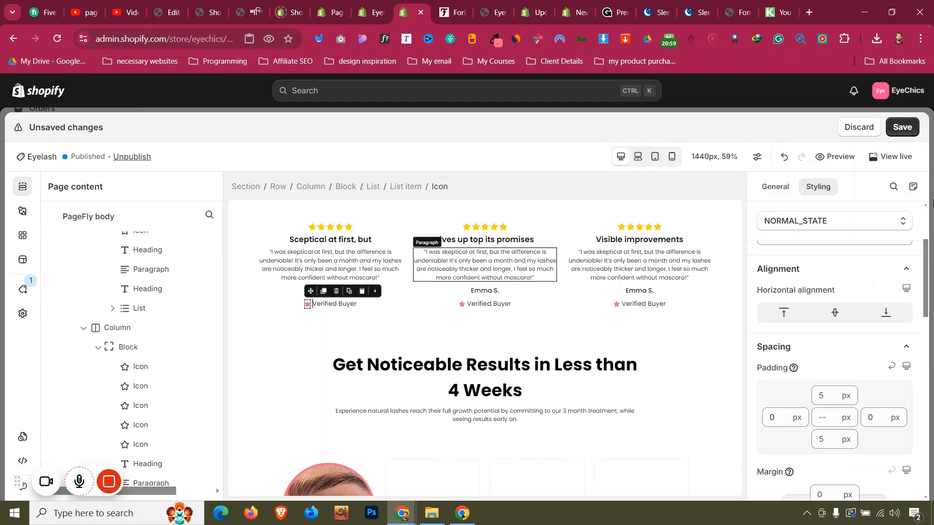
{"action": "scroll", "coordinate": [837, 282], "scroll_direction": "up", "scroll_amount": 3}
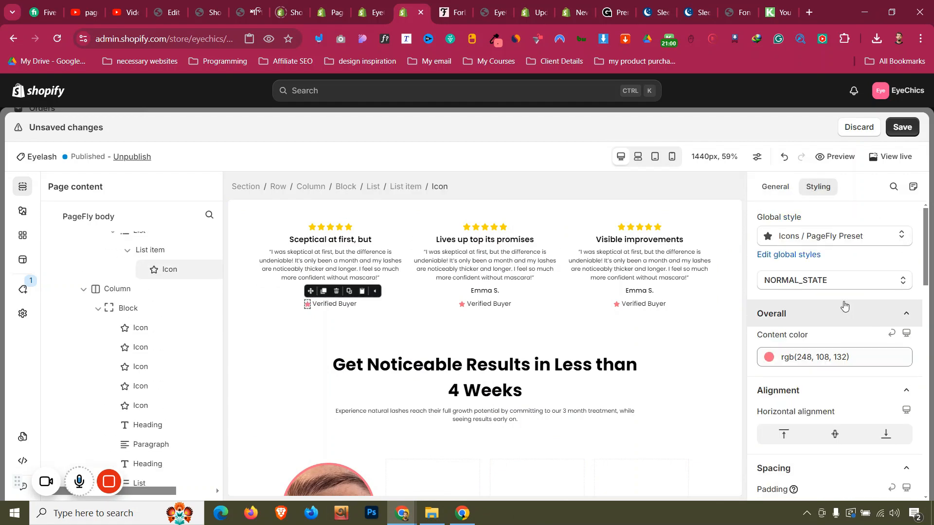
{"action": "left_click", "coordinate": [844, 357]}
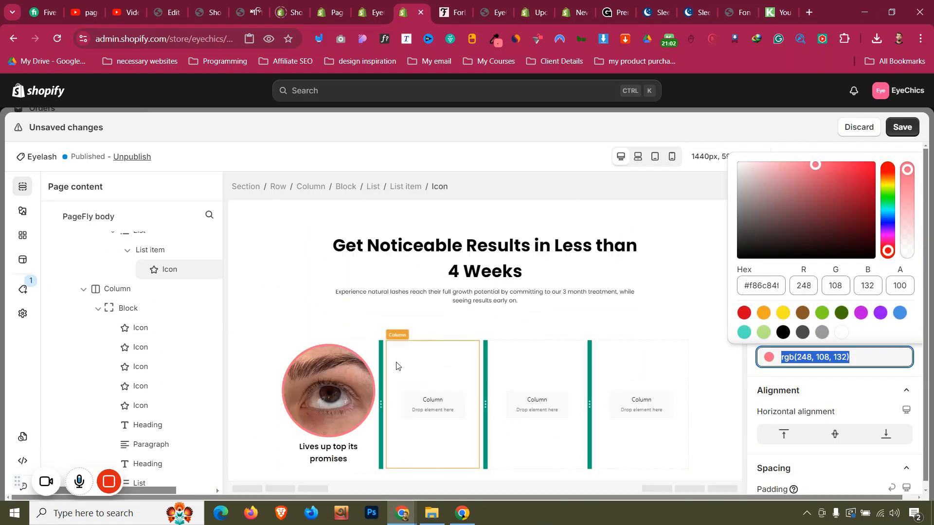
{"action": "left_click", "coordinate": [328, 452]}
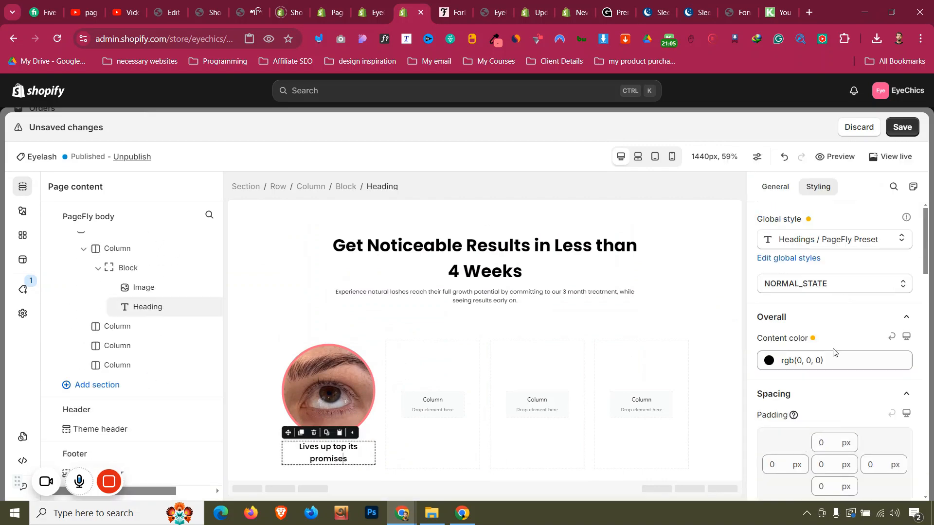
{"action": "left_click", "coordinate": [851, 359]}
{"action": "left_click", "coordinate": [853, 360]}
{"action": "type", "text": "rgb(246, 126, 132)"}
- Set the font size of the heading under the eye image to 33 px
{"action": "scroll", "coordinate": [827, 399], "scroll_direction": "down", "scroll_amount": 5}
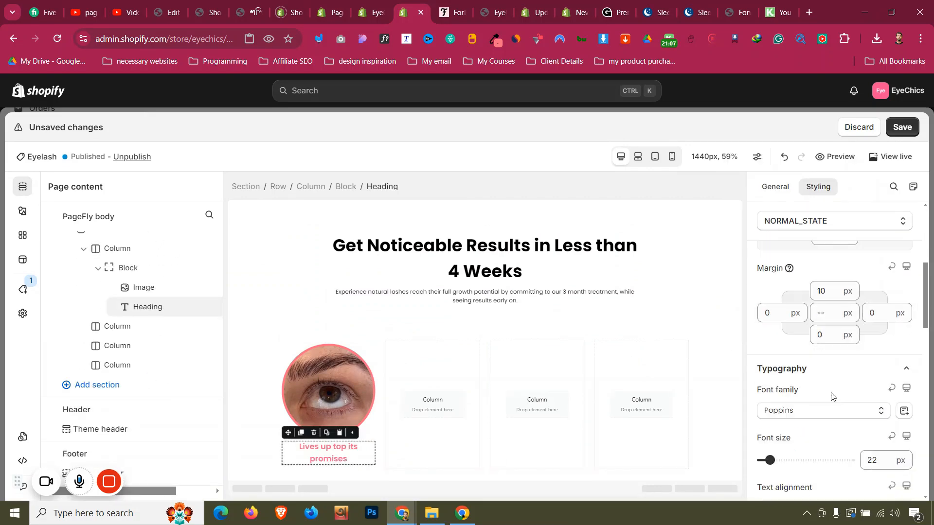
{"action": "double_click", "coordinate": [885, 408]}
{"action": "type", "text": "25"}
{"action": "key", "text": "Up"}
{"action": "key", "text": "Up"}
{"action": "key", "text": "Up"}
{"action": "key", "text": "Up"}
{"action": "key", "text": "Up"}
{"action": "key", "text": "Up"}
{"action": "key", "text": "Up"}
{"action": "key", "text": "Up"}
{"action": "key", "text": "Up"}
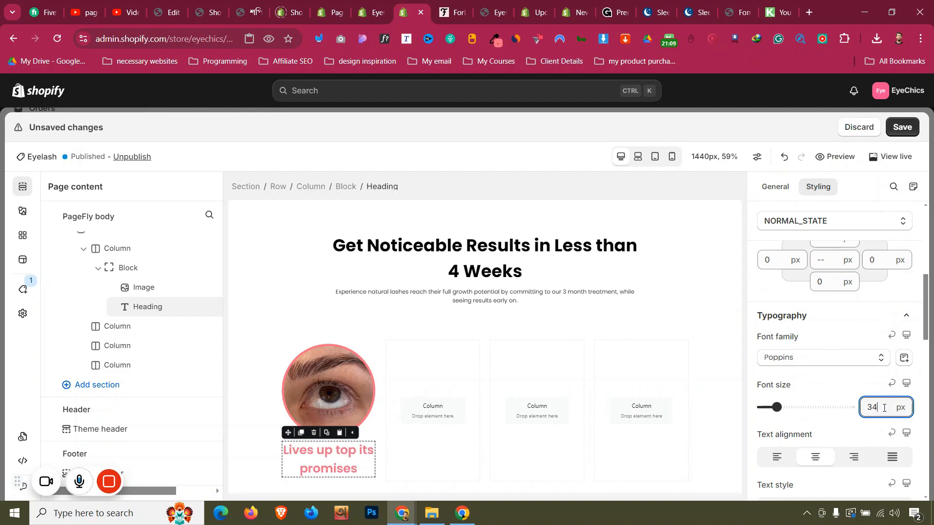
{"action": "key", "text": "Down"}
- Set the font weight of the heading under the first column's eye image to Bold
{"action": "scroll", "coordinate": [867, 310], "scroll_direction": "down", "scroll_amount": 3}
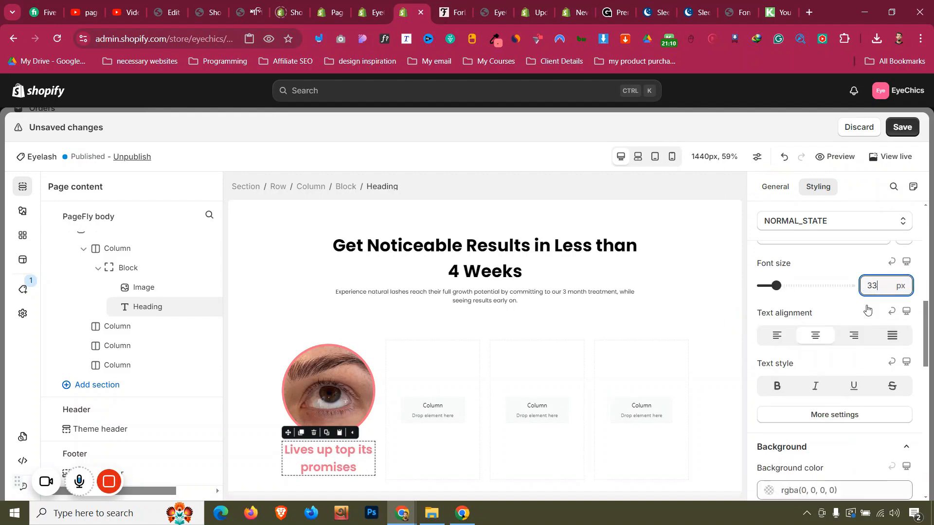
{"action": "left_click", "coordinate": [851, 411]}
{"action": "left_click", "coordinate": [834, 235]}
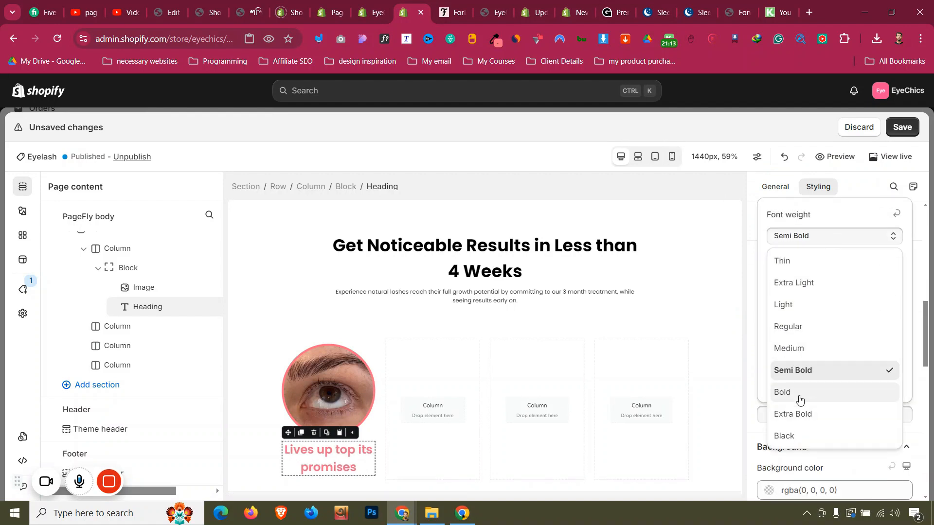
{"action": "left_click", "coordinate": [799, 396]}
- Copy "1 Week" from the ForChics page and replace the text of the PageFly heading under the eye image with it
{"action": "left_click", "coordinate": [455, 13]}
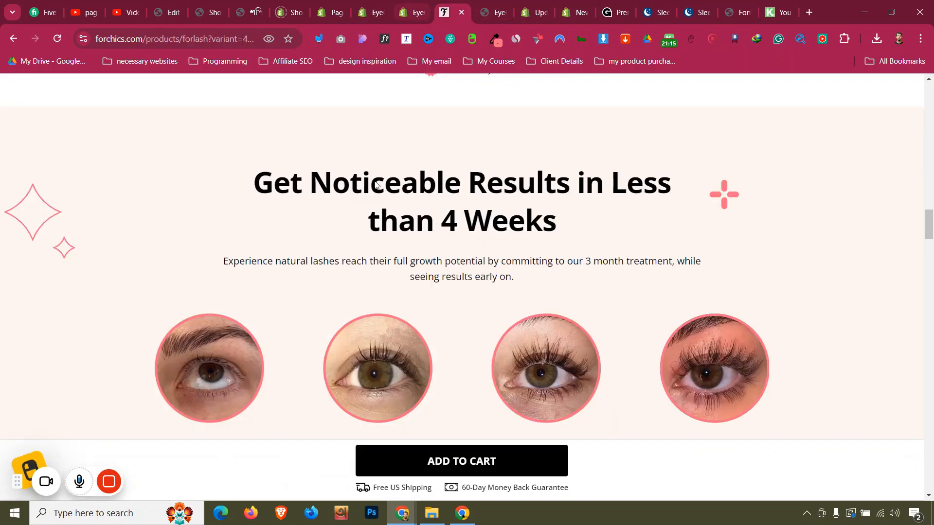
{"action": "scroll", "coordinate": [215, 282], "scroll_direction": "down", "scroll_amount": 3}
{"action": "triple_click", "coordinate": [215, 281]}
{"action": "key", "text": "ctrl+c"}
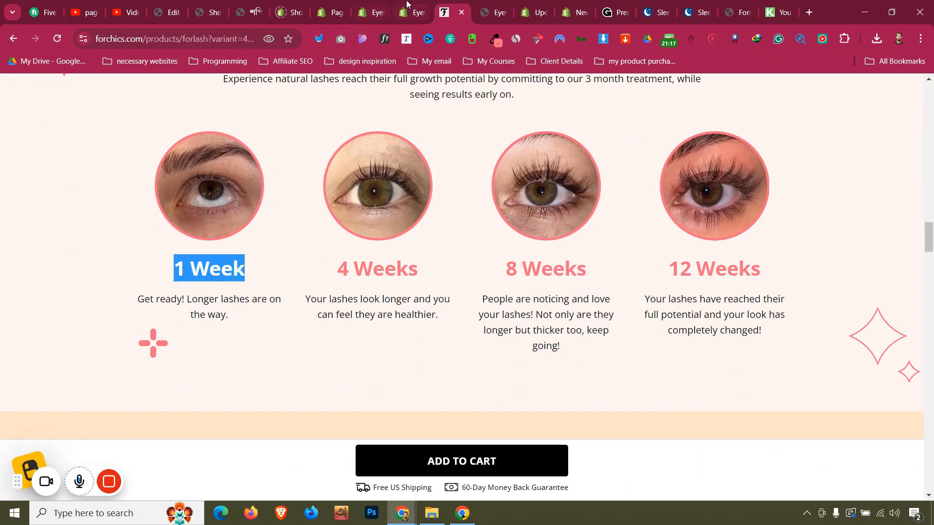
{"action": "key", "text": "ctrl+shift+Tab"}
{"action": "left_click", "coordinate": [775, 187]}
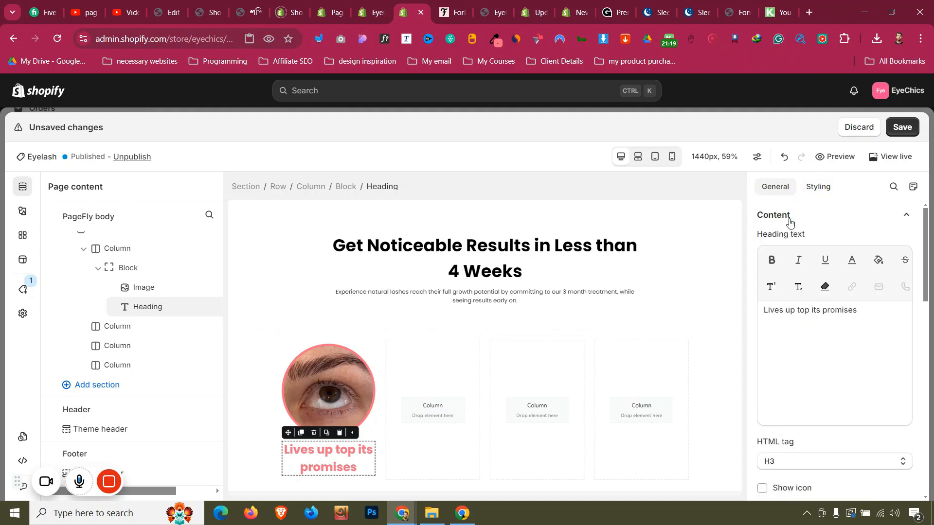
{"action": "key", "text": "ctrl+a"}
{"action": "key", "text": "ctrl+v"}
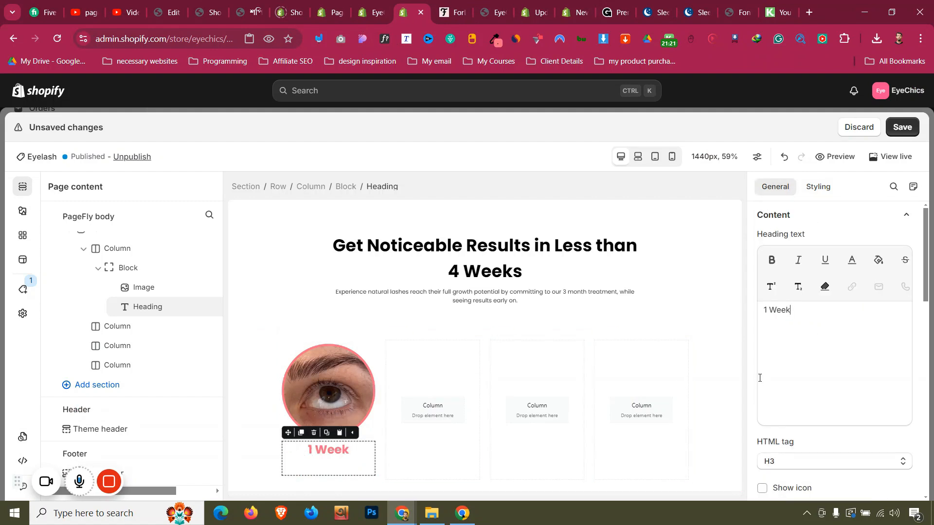
{"action": "key", "text": "BackSpace"}
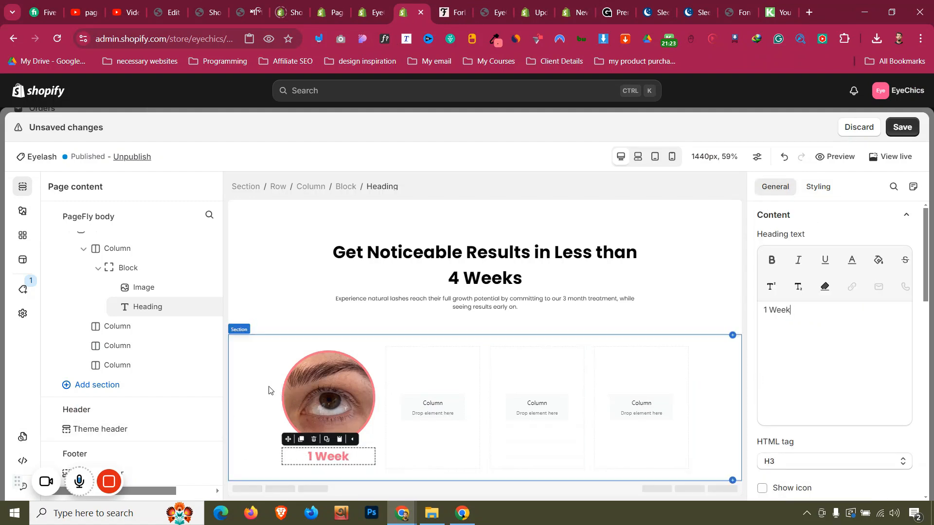
- Set the top margin of the "1 Week" heading to 20 px
{"action": "left_click", "coordinate": [251, 376]}
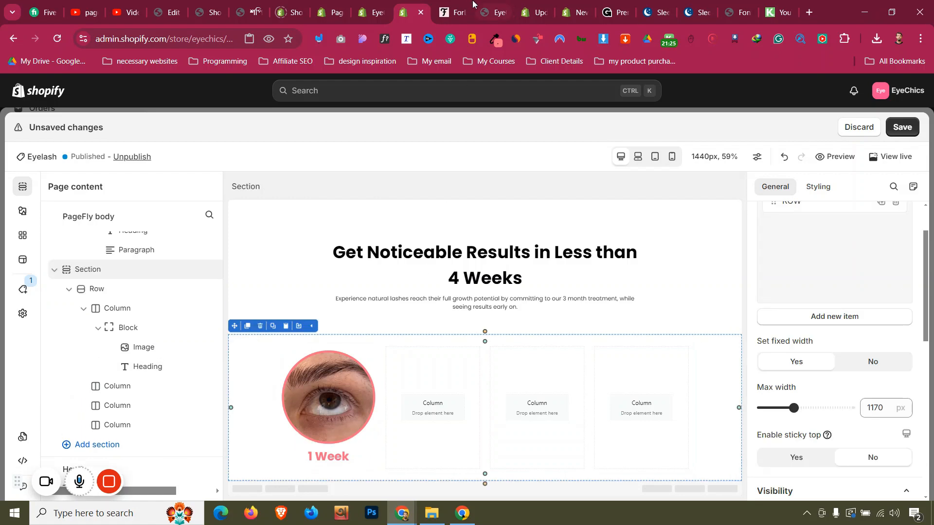
{"action": "left_click", "coordinate": [461, 5]}
{"action": "left_click", "coordinate": [407, 8]}
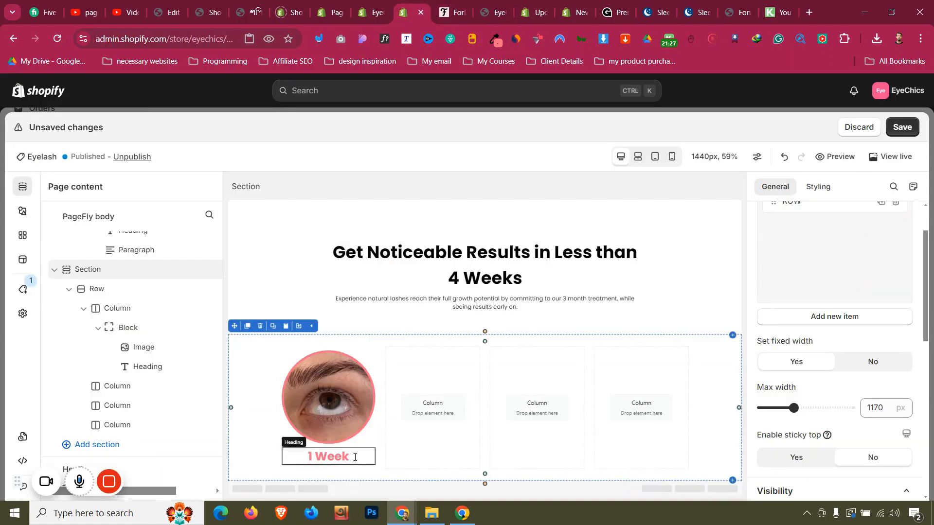
{"action": "left_click", "coordinate": [355, 458]}
{"action": "left_click", "coordinate": [818, 186]}
{"action": "scroll", "coordinate": [822, 296], "scroll_direction": "down", "scroll_amount": 3}
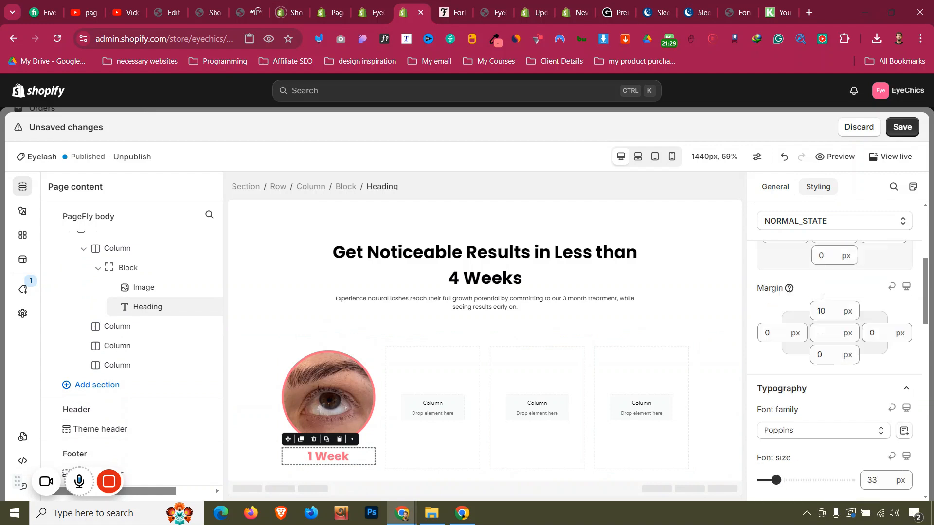
{"action": "scroll", "coordinate": [822, 296], "scroll_direction": "up", "scroll_amount": 2}
{"action": "left_click", "coordinate": [825, 422]}
{"action": "key", "text": "Up"}
{"action": "key", "text": "Up"}
{"action": "key", "text": "Up"}
{"action": "key", "text": "Up"}
{"action": "key", "text": "Up"}
{"action": "key", "text": "Up"}
{"action": "key", "text": "Up"}
{"action": "key", "text": "Up"}
{"action": "key", "text": "Up"}
{"action": "key", "text": "Up"}
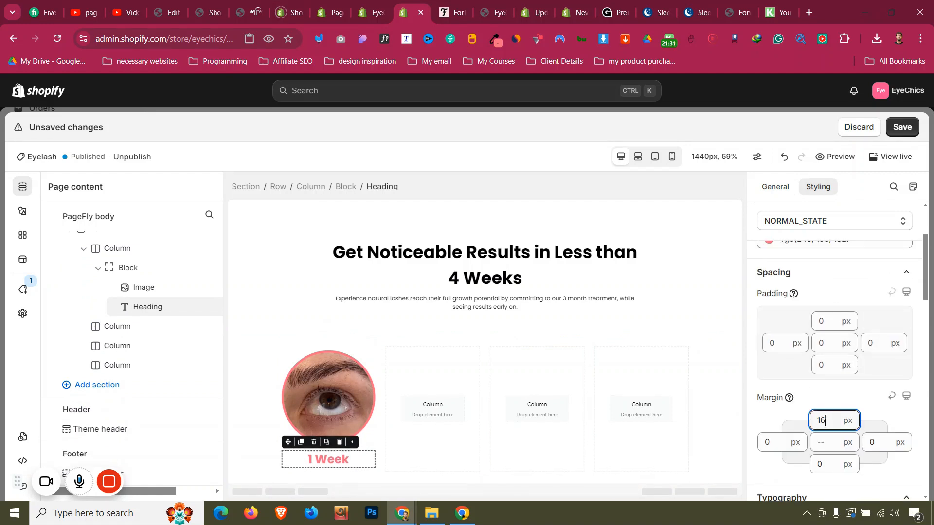
{"action": "scroll", "coordinate": [340, 389], "scroll_direction": "up", "scroll_amount": 1}
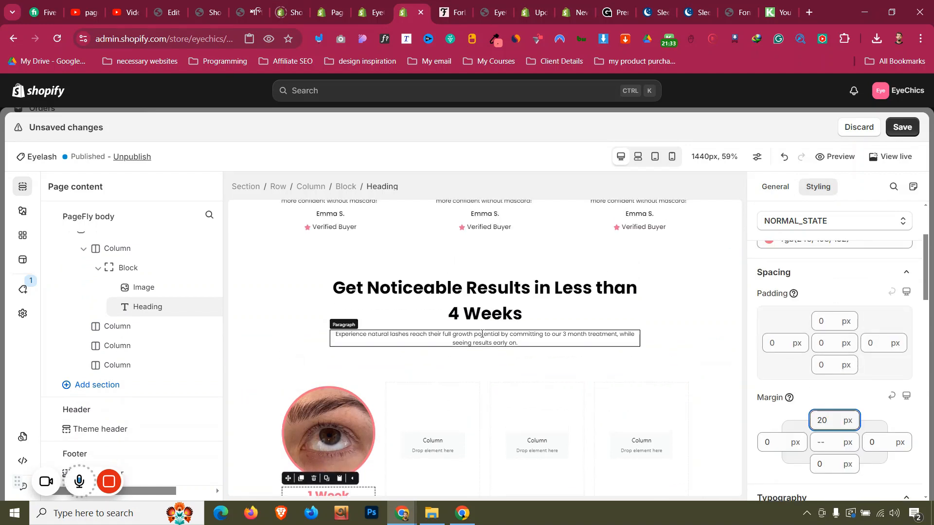
- Duplicate the section's intro paragraph below the "1 Week" heading and replace its text with "Get ready! Longer lashes are on the way." from ForChics
{"action": "left_click", "coordinate": [344, 335]}
{"action": "left_click", "coordinate": [348, 322]}
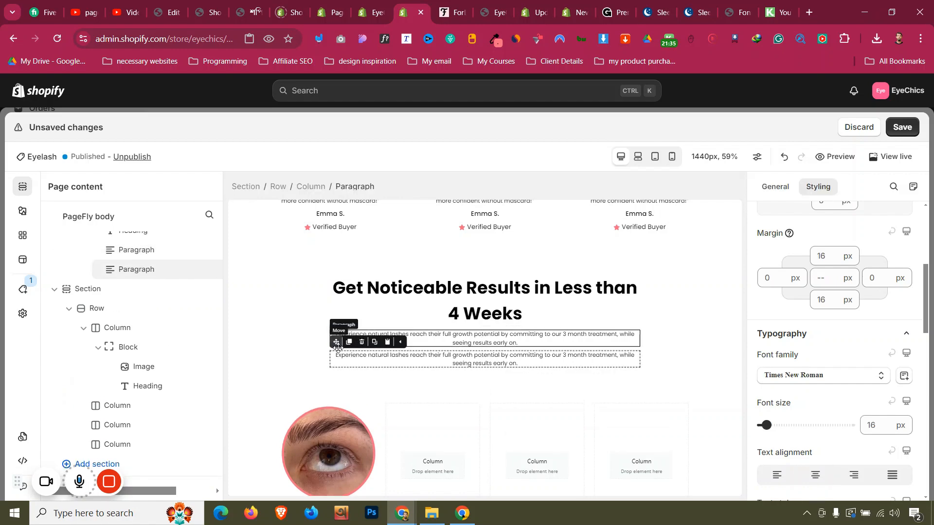
{"action": "left_click_drag", "start_coordinate": [344, 336], "coordinate": [340, 466]}
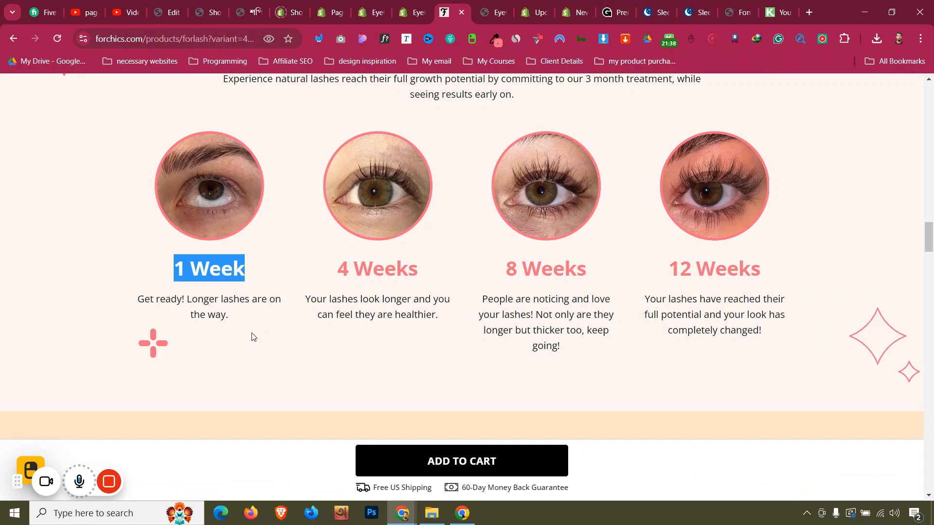
{"action": "left_click", "coordinate": [252, 335]}
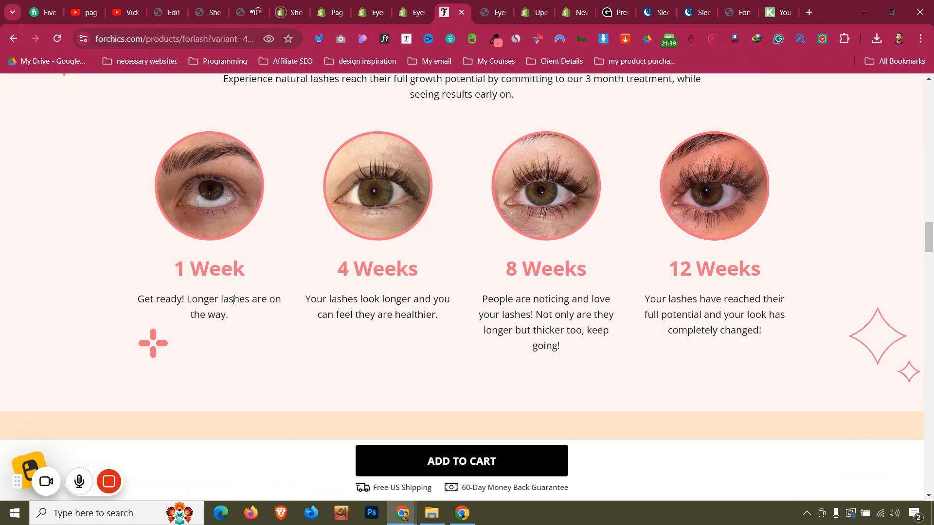
{"action": "left_click_drag", "start_coordinate": [252, 336], "coordinate": [134, 296]}
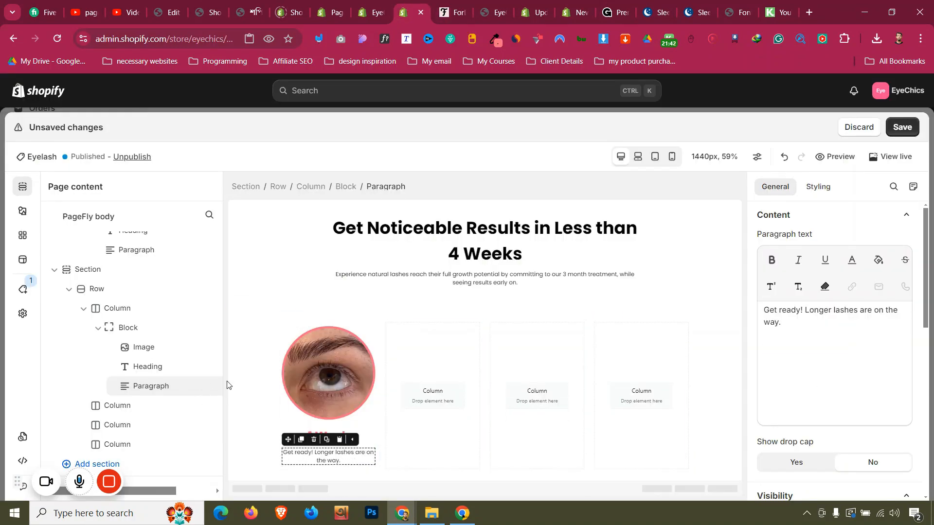
- Set the max width of the section containing the four columns to 1300 px
{"action": "left_click", "coordinate": [243, 381]}
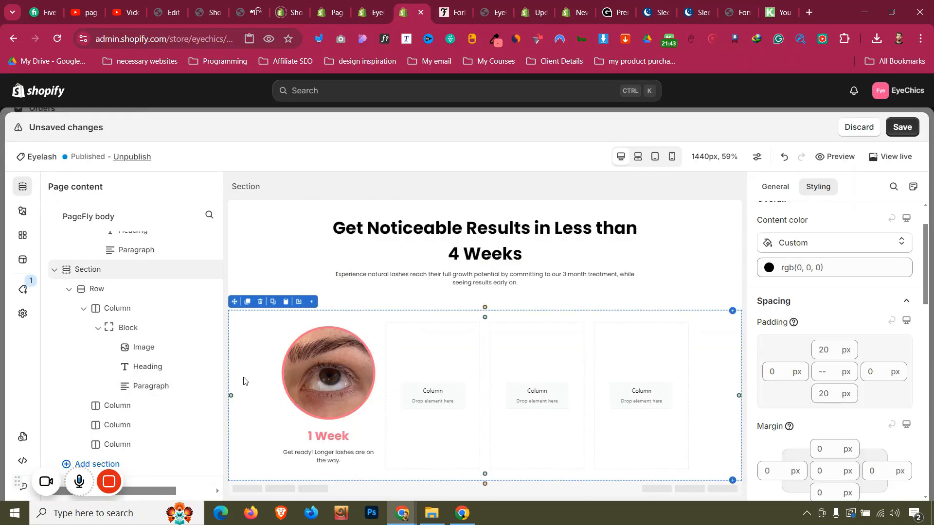
{"action": "left_click", "coordinate": [775, 186]}
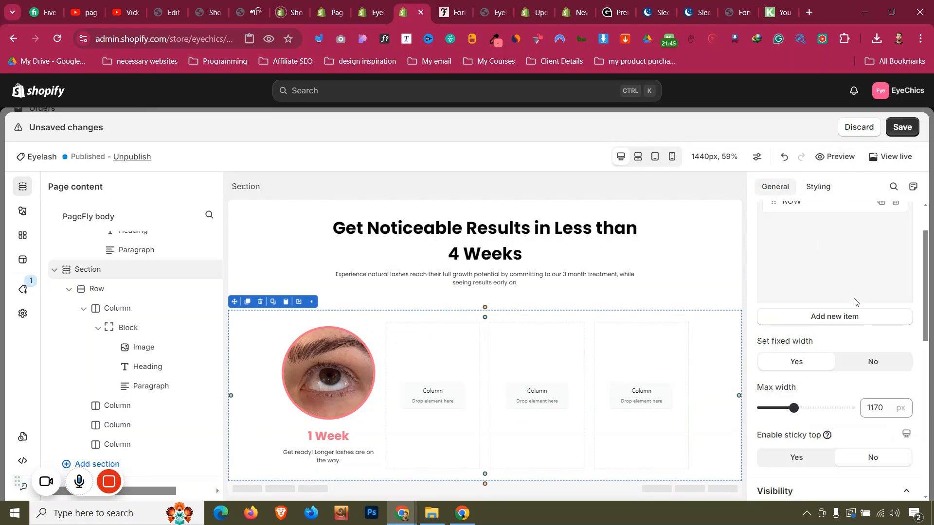
{"action": "scroll", "coordinate": [853, 302], "scroll_direction": "down", "scroll_amount": 2}
{"action": "double_click", "coordinate": [874, 345]}
{"action": "type", "text": "1300"}
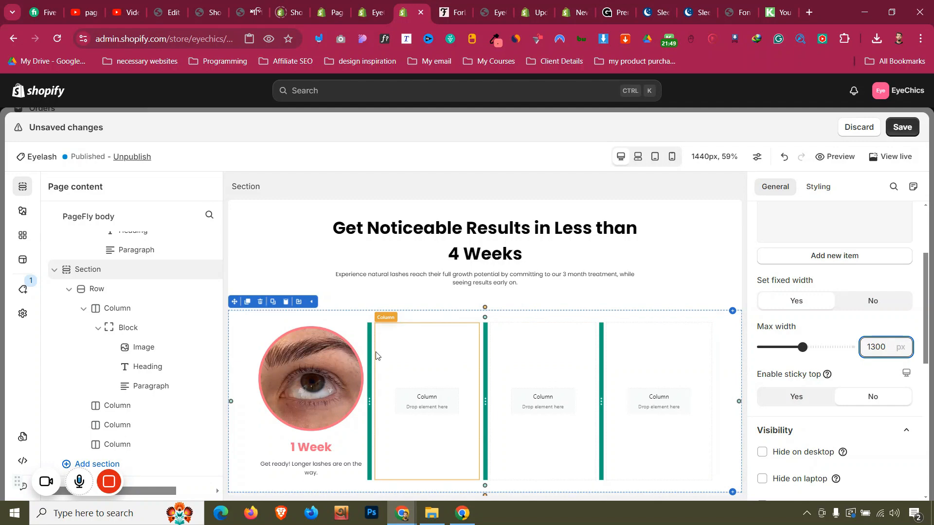
- Check the first column in the mobile view and set the "1 Week" heading's mobile font size to 30 px
{"action": "left_click", "coordinate": [671, 156]}
{"action": "scroll", "coordinate": [516, 338], "scroll_direction": "down", "scroll_amount": 15}
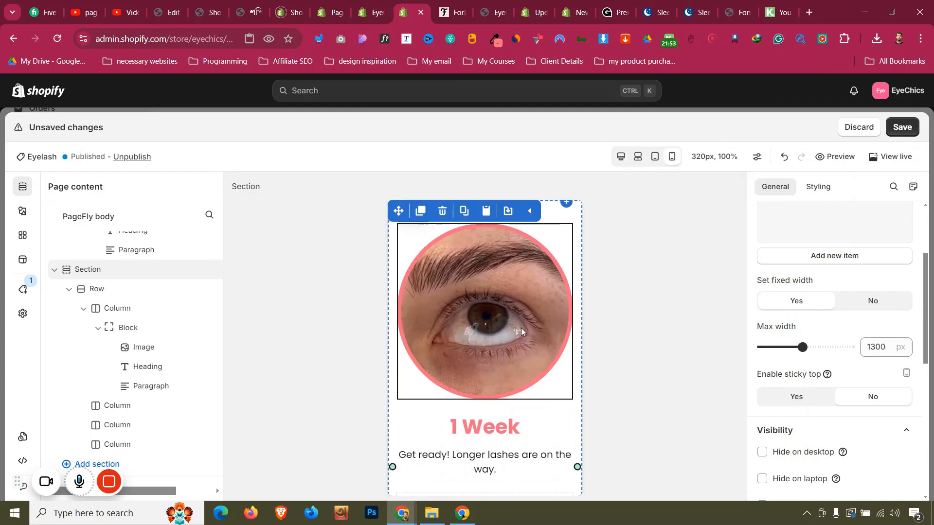
{"action": "scroll", "coordinate": [537, 318], "scroll_direction": "down", "scroll_amount": 3}
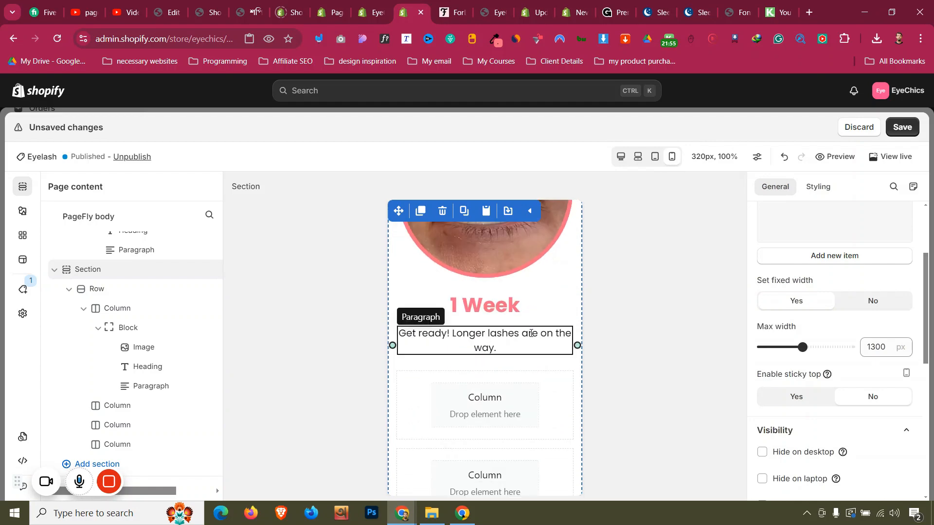
{"action": "scroll", "coordinate": [532, 331], "scroll_direction": "up", "scroll_amount": 6}
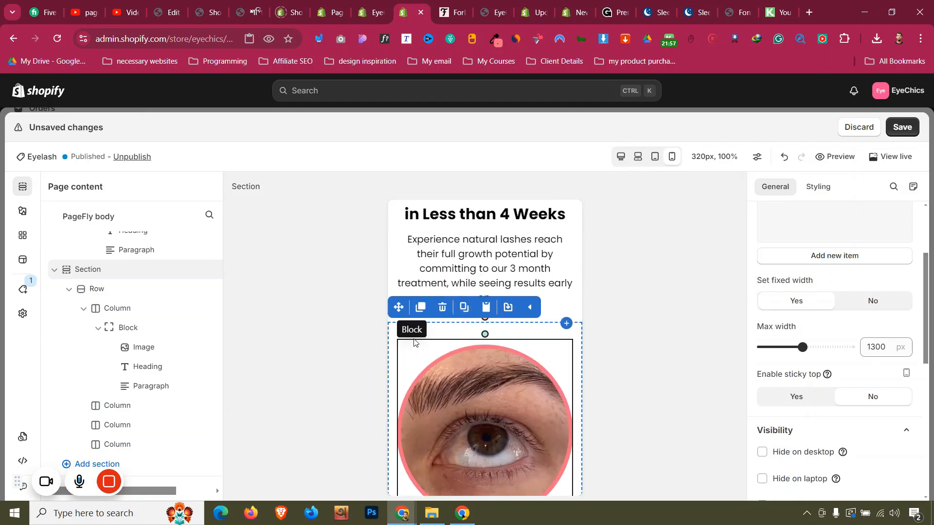
{"action": "left_click", "coordinate": [414, 343]}
{"action": "scroll", "coordinate": [414, 343], "scroll_direction": "down", "scroll_amount": 6}
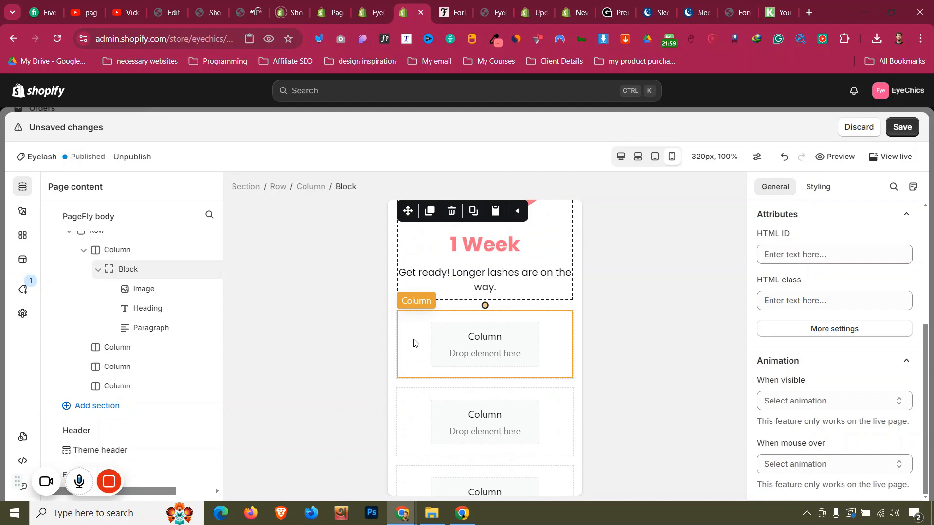
{"action": "scroll", "coordinate": [414, 343], "scroll_direction": "up", "scroll_amount": 4}
{"action": "scroll", "coordinate": [433, 347], "scroll_direction": "down", "scroll_amount": 3}
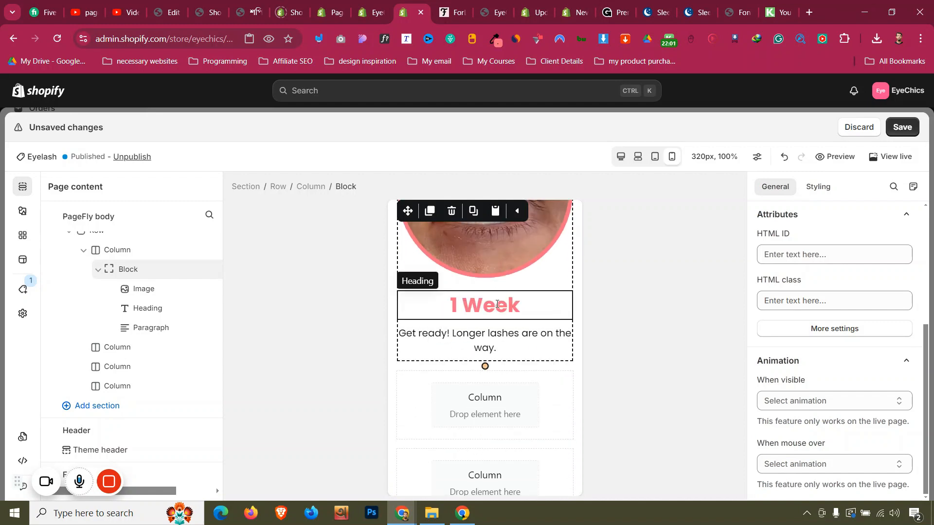
{"action": "left_click", "coordinate": [497, 305]}
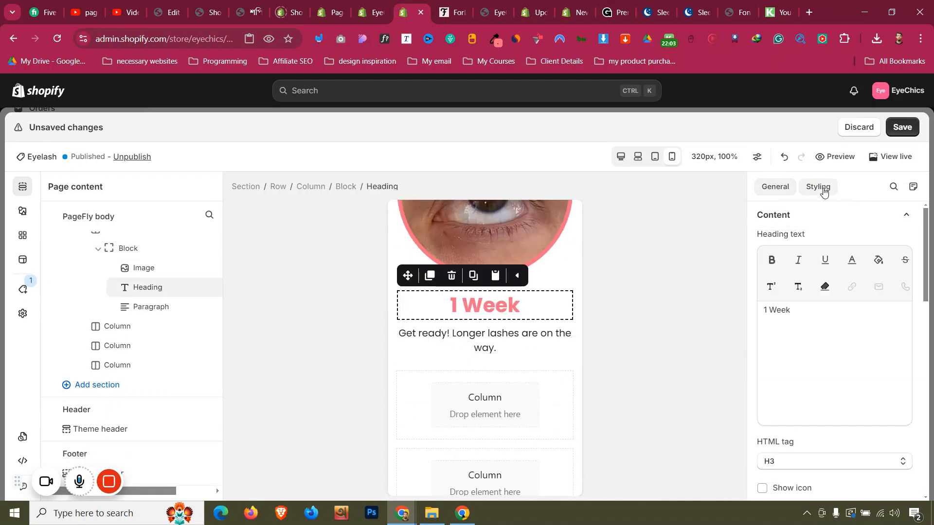
{"action": "left_click", "coordinate": [818, 187]}
{"action": "scroll", "coordinate": [865, 347], "scroll_direction": "down", "scroll_amount": 3}
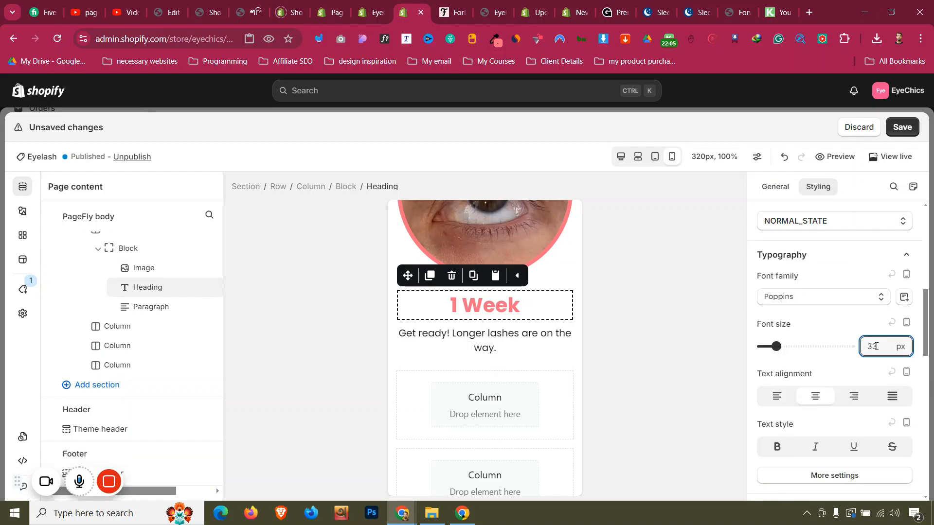
{"action": "key", "text": "BackSpace"}
{"action": "type", "text": "0"}
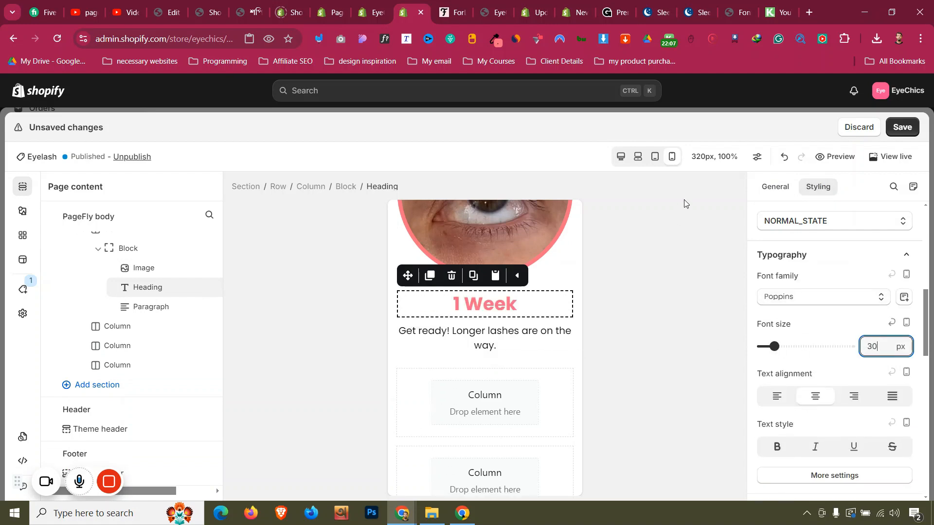
- In the desktop view, duplicate the first column's block and place a copy in each of the three empty columns
{"action": "left_click", "coordinate": [623, 158]}
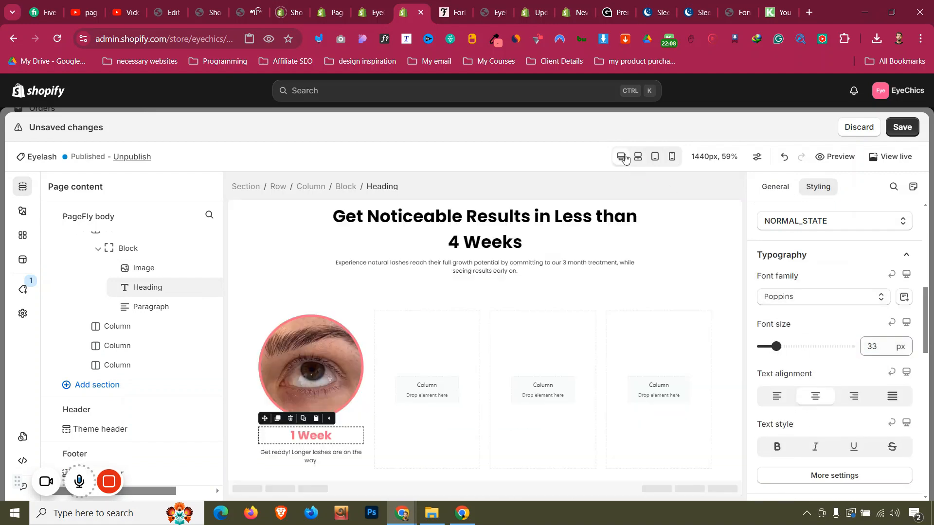
{"action": "left_click", "coordinate": [355, 313]}
{"action": "left_click", "coordinate": [279, 303]}
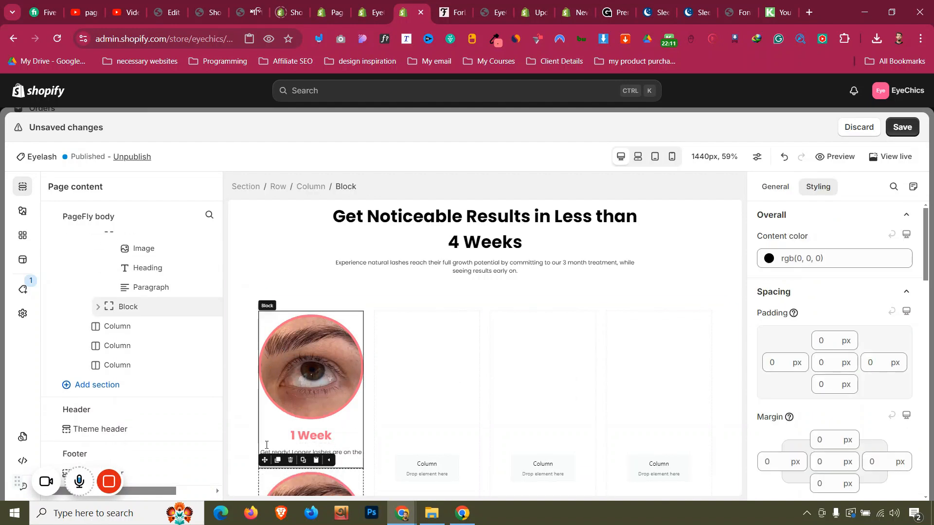
{"action": "left_click_drag", "start_coordinate": [264, 459], "coordinate": [407, 321]}
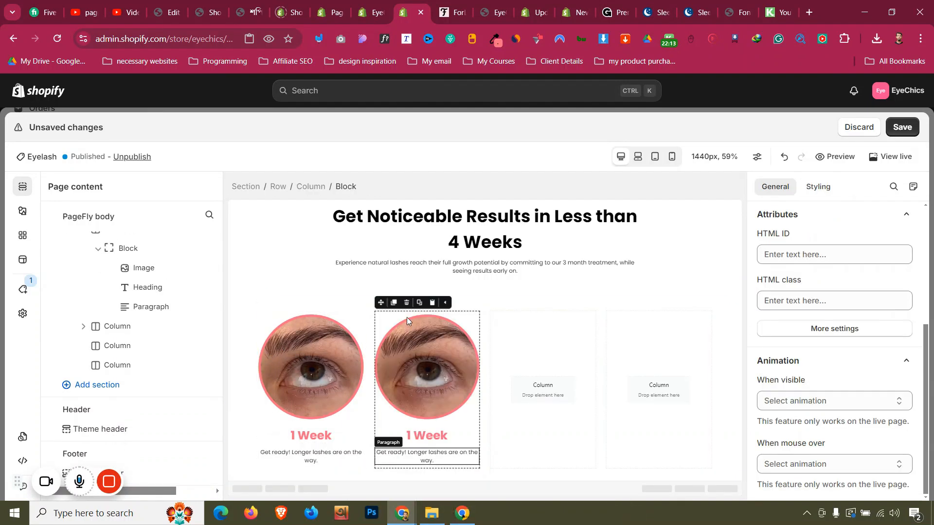
{"action": "left_click", "coordinate": [394, 303]}
{"action": "left_click_drag", "start_coordinate": [381, 460], "coordinate": [536, 431]}
{"action": "left_click", "coordinate": [509, 303]}
{"action": "left_click_drag", "start_coordinate": [497, 460], "coordinate": [662, 412]}
- Compare the spacing below the weekly results with ForChics and set the four-column section's bottom padding to 50 px
{"action": "left_click", "coordinate": [240, 350]}
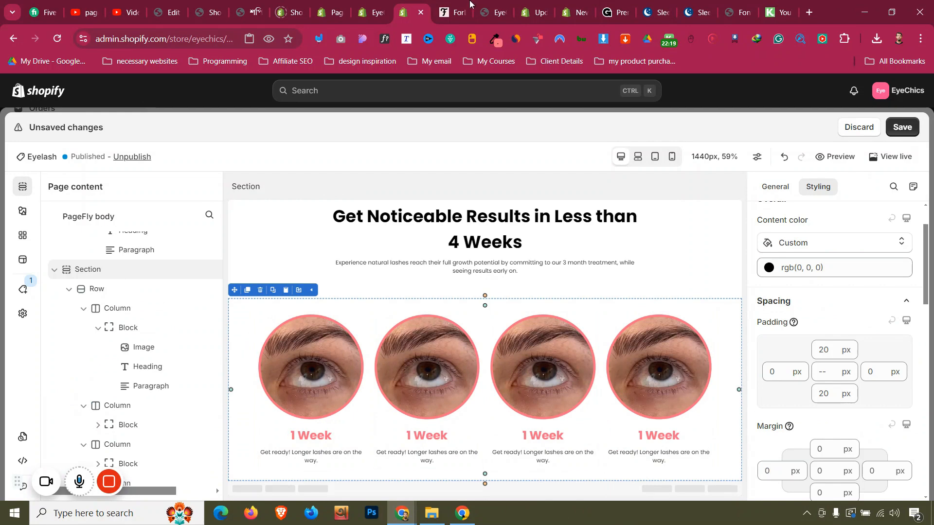
{"action": "left_click", "coordinate": [469, 4]}
{"action": "scroll", "coordinate": [478, 244], "scroll_direction": "down", "scroll_amount": 3}
{"action": "scroll", "coordinate": [450, 95], "scroll_direction": "up", "scroll_amount": 1}
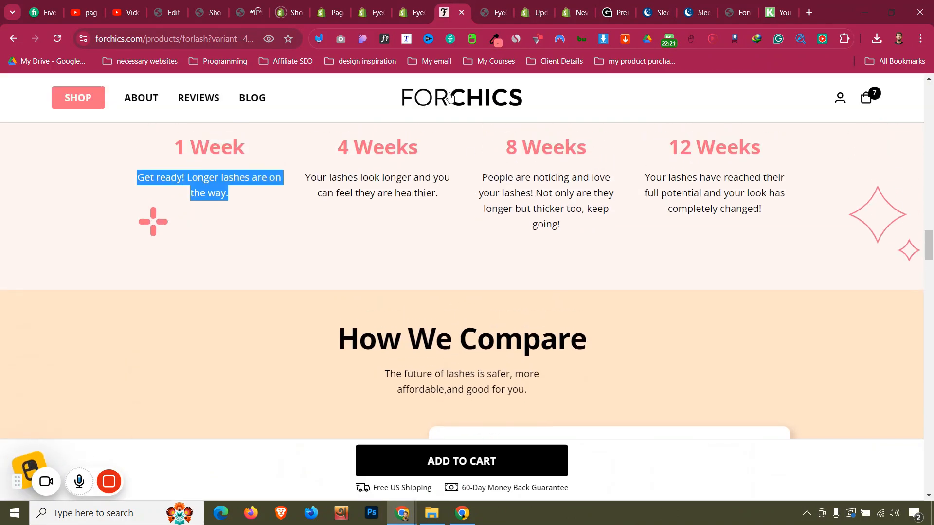
{"action": "left_click", "coordinate": [403, 4]}
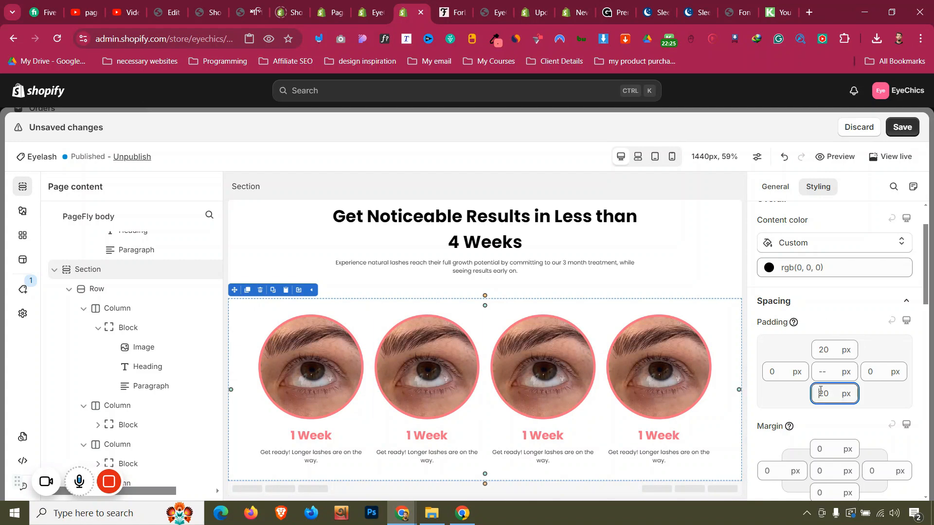
{"action": "double_click", "coordinate": [821, 393]}
{"action": "type", "text": "50"}
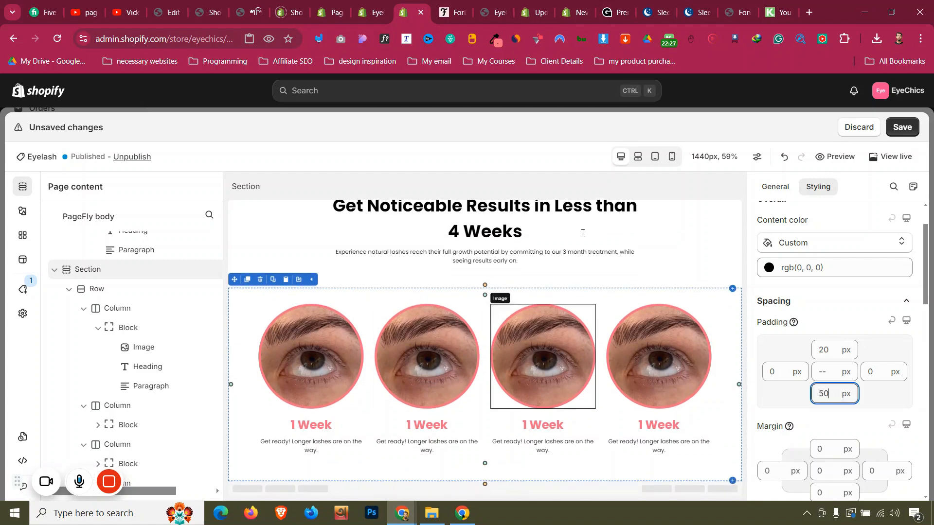
- Set the four-column section's bottom padding to 30 px in the mobile view, and return to the desktop view
{"action": "left_click", "coordinate": [672, 156]}
{"action": "left_click", "coordinate": [824, 394]}
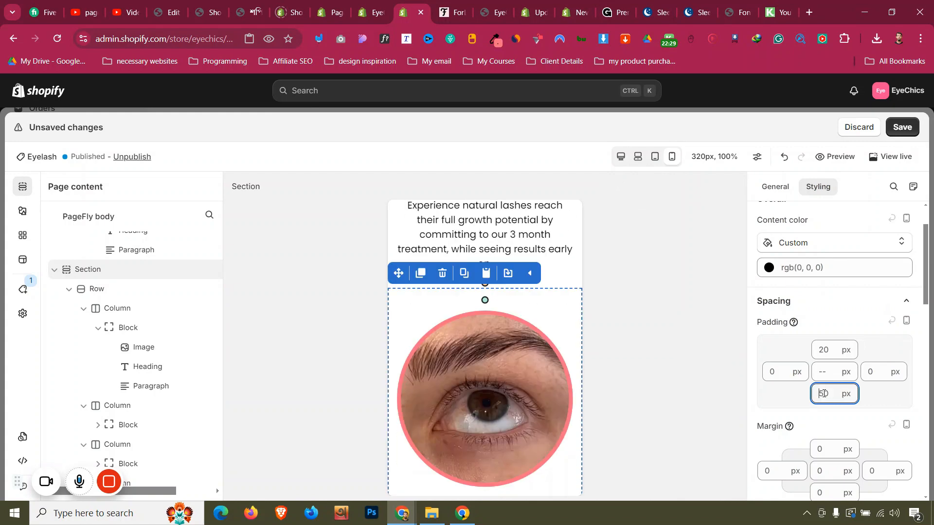
{"action": "type", "text": "30"}
{"action": "scroll", "coordinate": [432, 399], "scroll_direction": "down", "scroll_amount": 14}
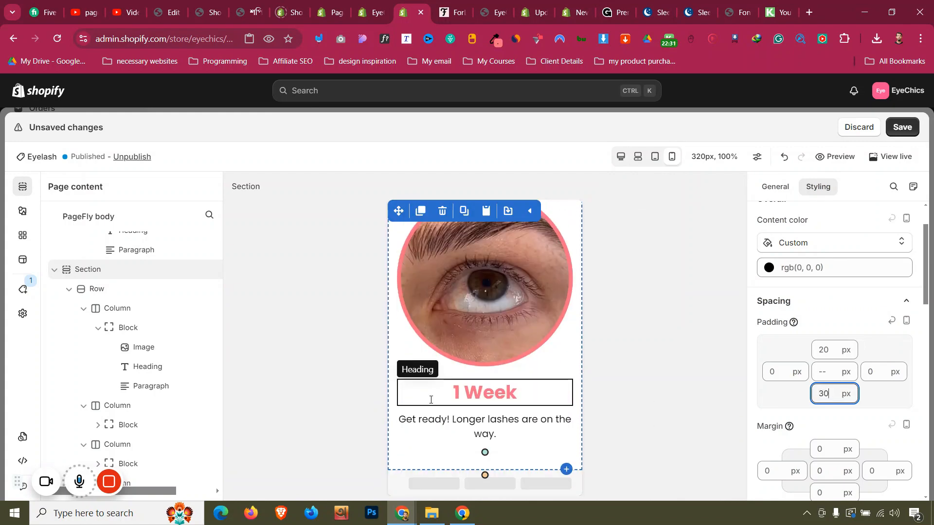
{"action": "left_click", "coordinate": [622, 156]}
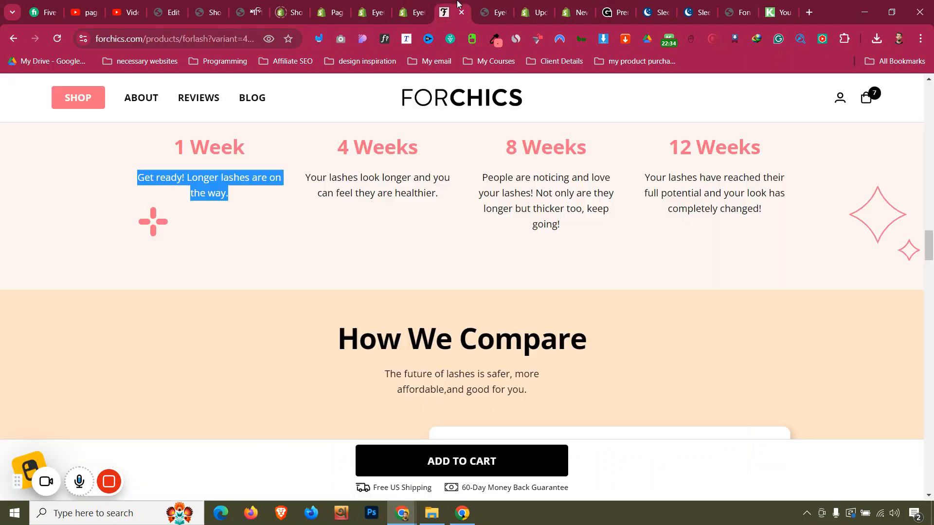
- Switch to the ForChics product page and examine the weekly results, the "How We Compare" table and the sections following it
{"action": "left_click", "coordinate": [451, 12]}
{"action": "scroll", "coordinate": [464, 287], "scroll_direction": "down", "scroll_amount": 2}
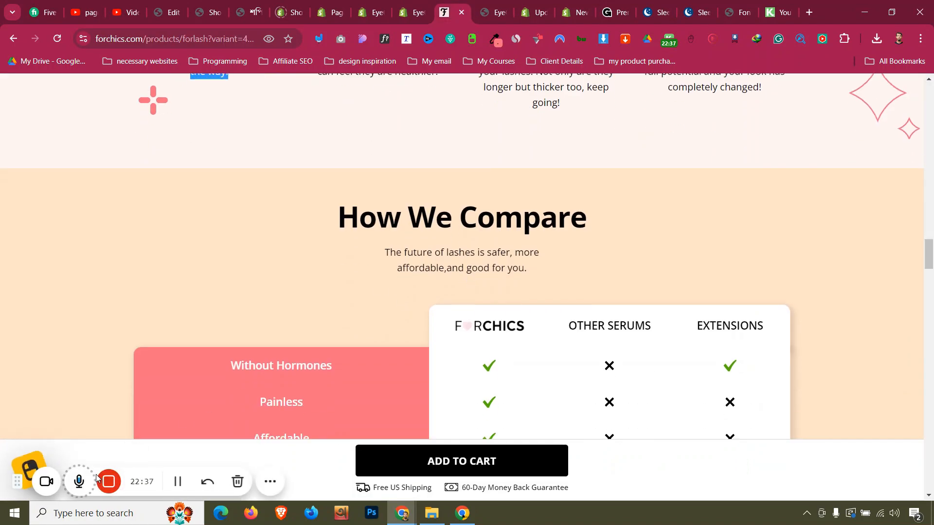
{"action": "scroll", "coordinate": [333, 258], "scroll_direction": "up", "scroll_amount": 5}
{"action": "mouse_move", "coordinate": [335, 257]}
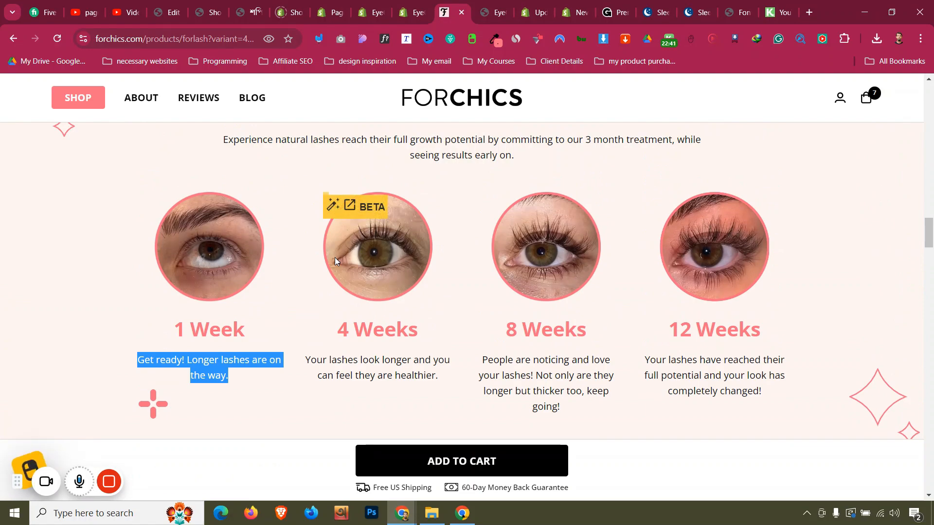
{"action": "scroll", "coordinate": [335, 258], "scroll_direction": "up", "scroll_amount": 7}
{"action": "scroll", "coordinate": [341, 259], "scroll_direction": "down", "scroll_amount": 8}
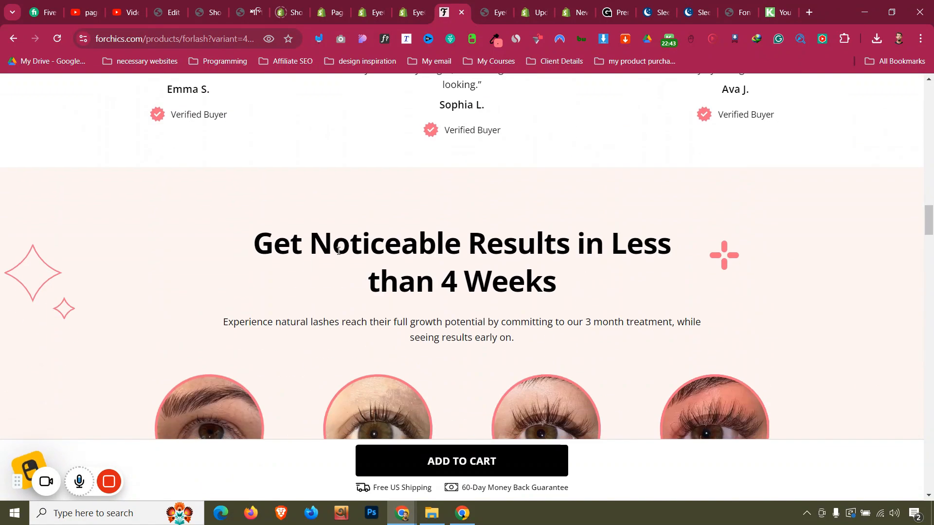
{"action": "scroll", "coordinate": [344, 260], "scroll_direction": "down", "scroll_amount": 5}
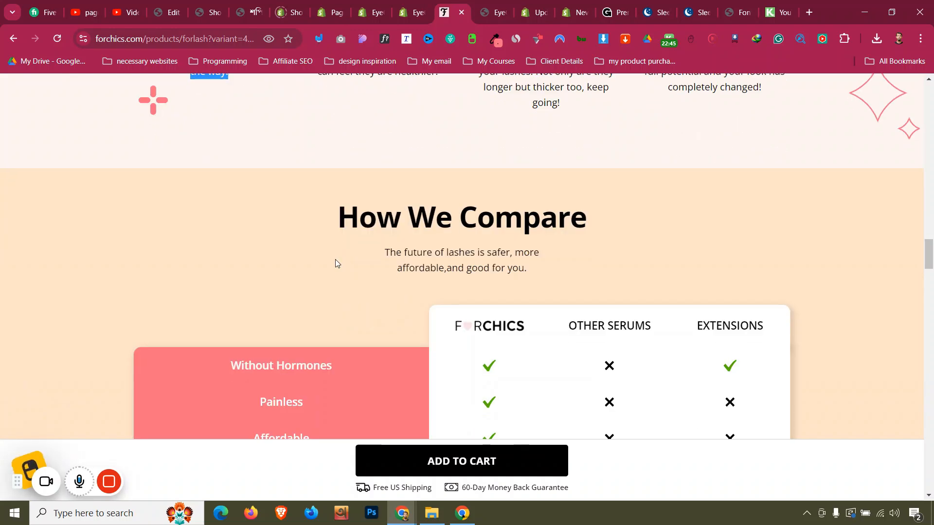
{"action": "scroll", "coordinate": [339, 253], "scroll_direction": "down", "scroll_amount": 4}
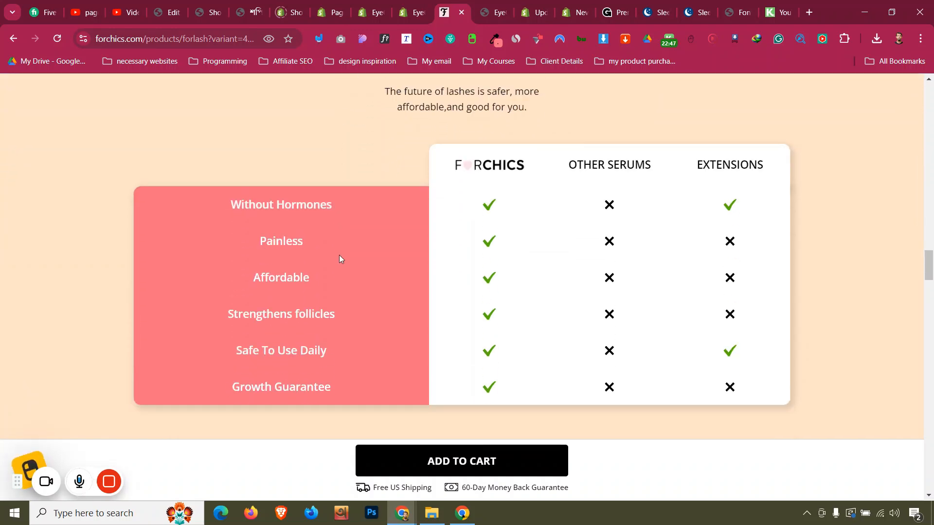
{"action": "scroll", "coordinate": [340, 256], "scroll_direction": "up", "scroll_amount": 1}
{"action": "scroll", "coordinate": [339, 257], "scroll_direction": "up", "scroll_amount": 2}
{"action": "scroll", "coordinate": [340, 258], "scroll_direction": "down", "scroll_amount": 18}
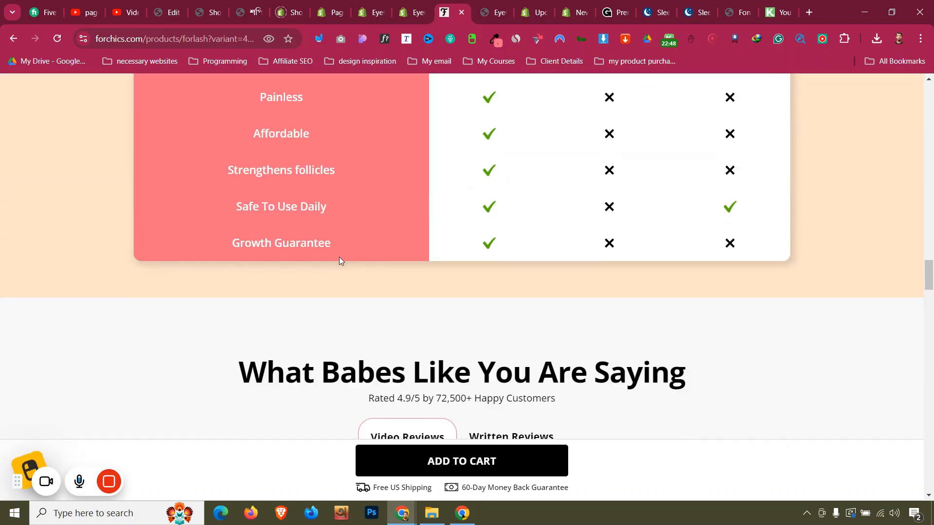
{"action": "scroll", "coordinate": [339, 263], "scroll_direction": "down", "scroll_amount": 5}
{"action": "scroll", "coordinate": [339, 263], "scroll_direction": "up", "scroll_amount": 20}
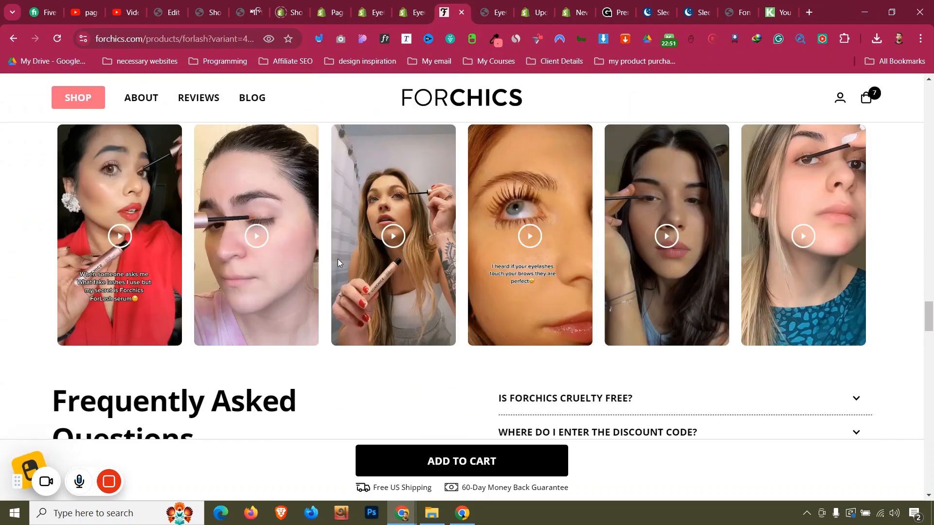
{"action": "scroll", "coordinate": [376, 235], "scroll_direction": "down", "scroll_amount": 2}
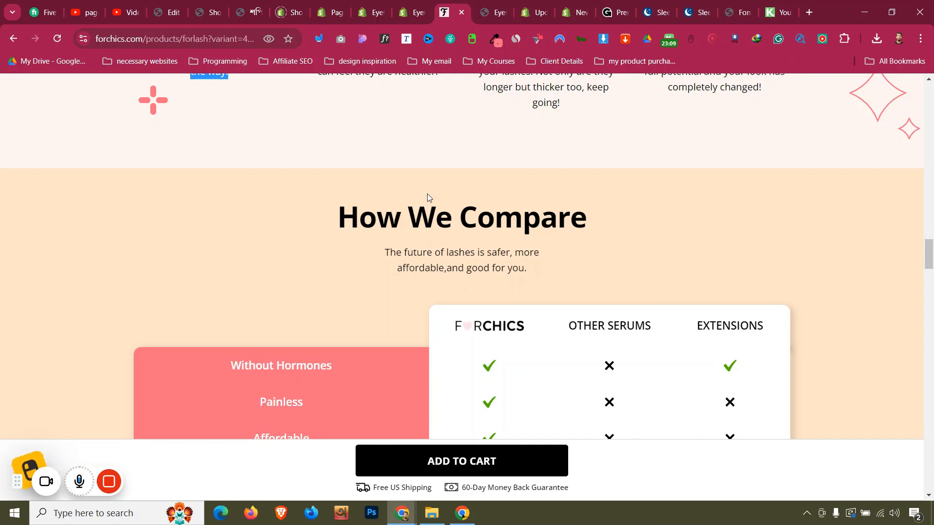
{"action": "scroll", "coordinate": [423, 193], "scroll_direction": "down", "scroll_amount": 5}
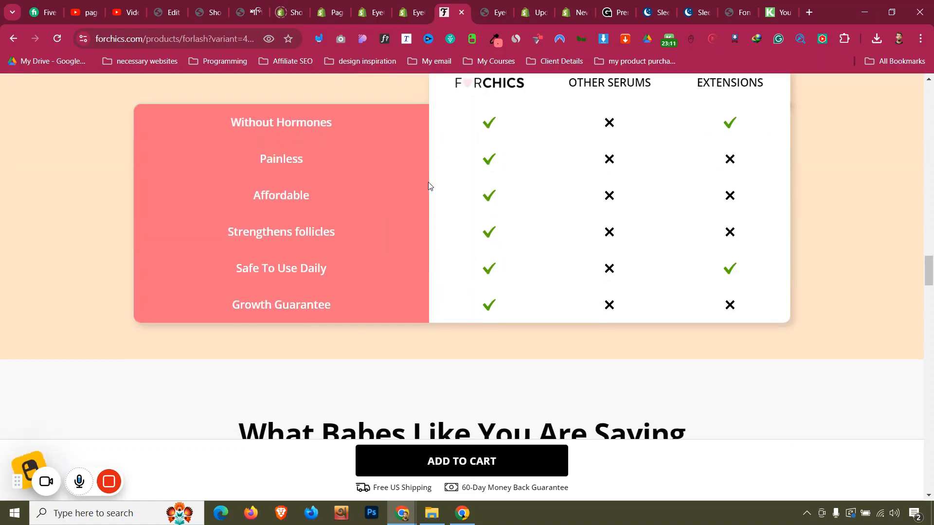
{"action": "scroll", "coordinate": [430, 178], "scroll_direction": "up", "scroll_amount": 3}
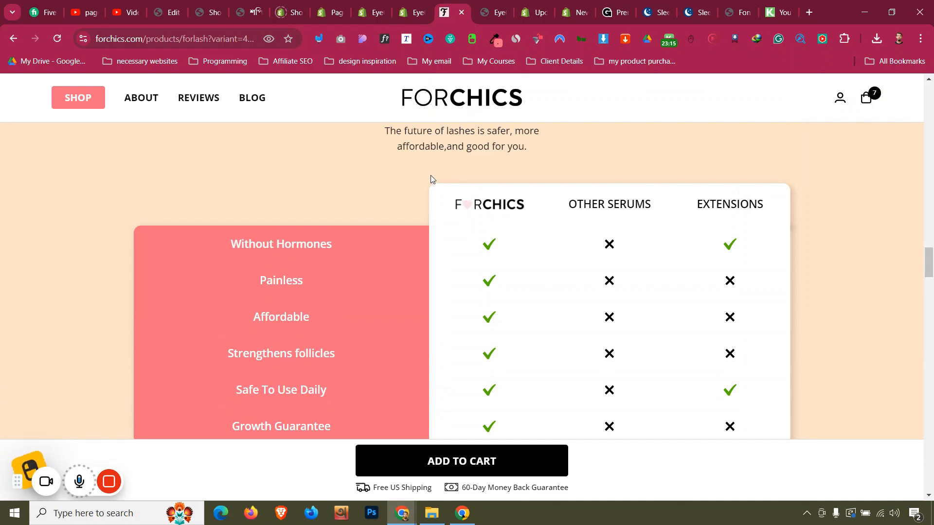
- Examine the ForChics "What Babes Like You Are Saying" video reviews, the FAQ accordion's expanding answers, the written reviews and the footer
{"action": "scroll", "coordinate": [431, 178], "scroll_direction": "down", "scroll_amount": 6}
{"action": "triple_click", "coordinate": [510, 252]}
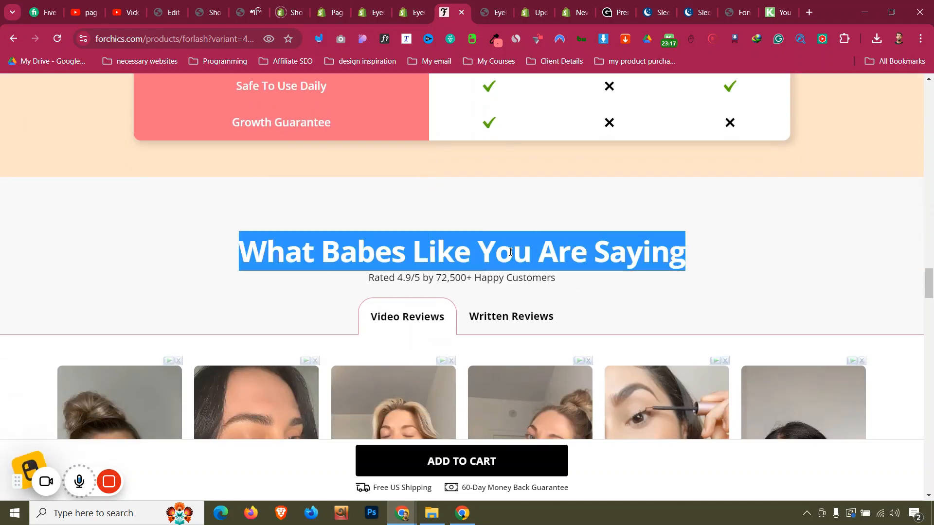
{"action": "left_click", "coordinate": [424, 252]}
{"action": "scroll", "coordinate": [313, 232], "scroll_direction": "down", "scroll_amount": 4}
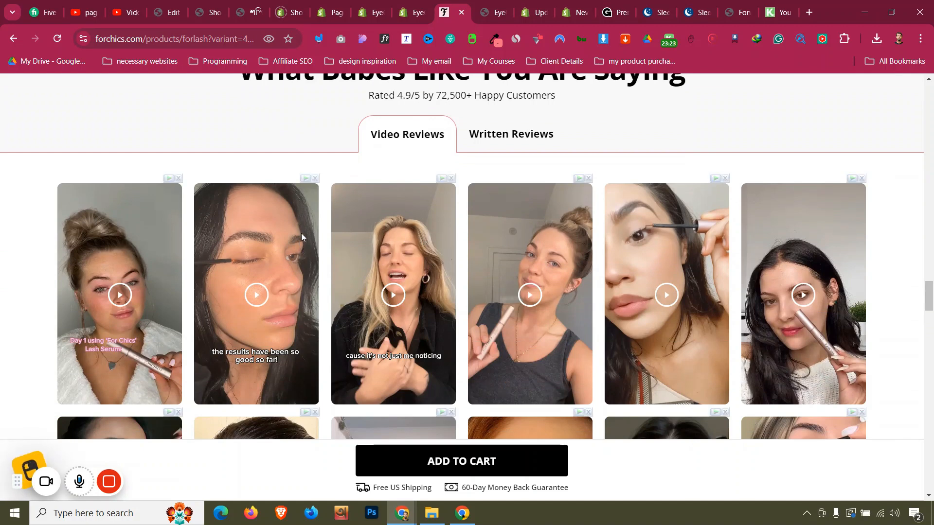
{"action": "scroll", "coordinate": [302, 232], "scroll_direction": "up", "scroll_amount": 4}
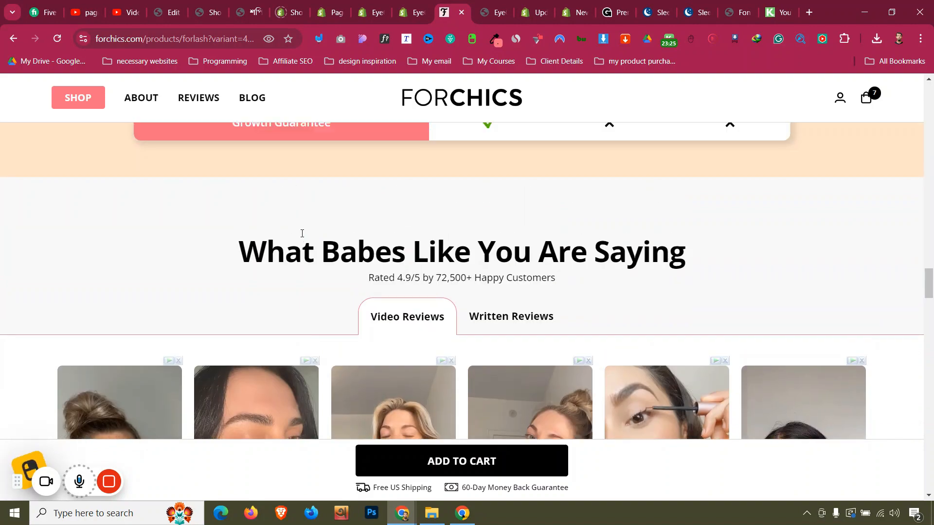
{"action": "scroll", "coordinate": [302, 245], "scroll_direction": "down", "scroll_amount": 10}
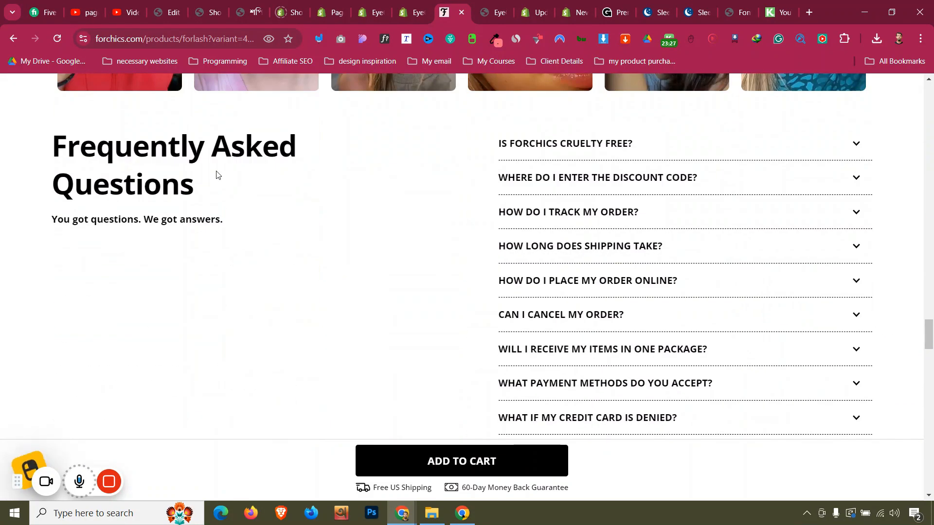
{"action": "left_click", "coordinate": [638, 154]}
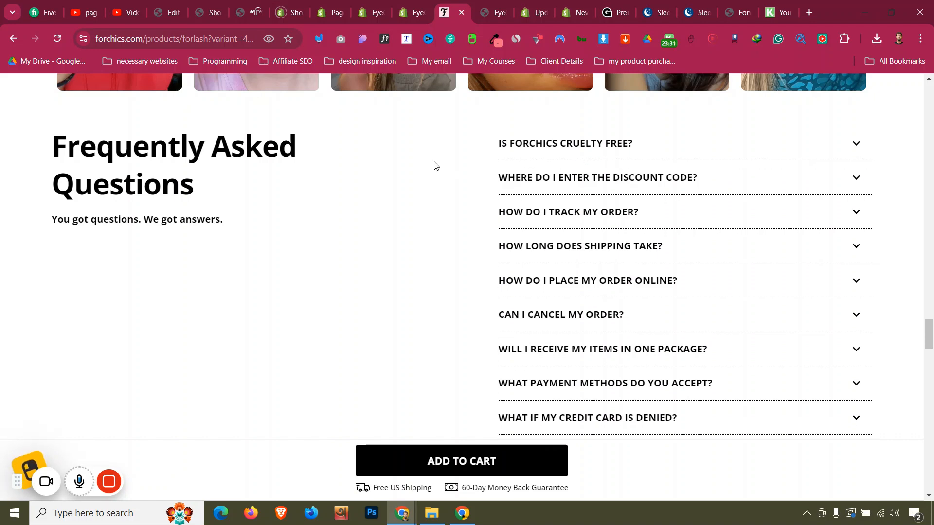
{"action": "left_click", "coordinate": [612, 151]}
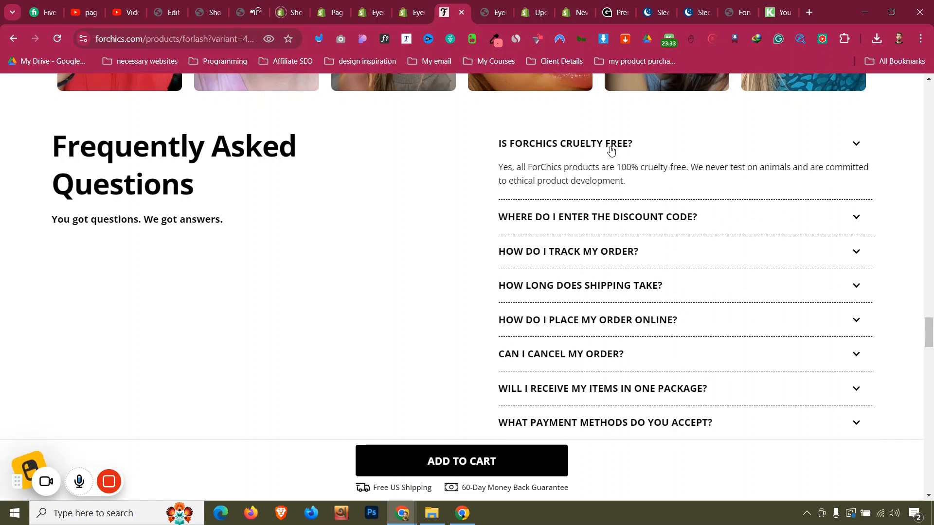
{"action": "left_click", "coordinate": [611, 150]}
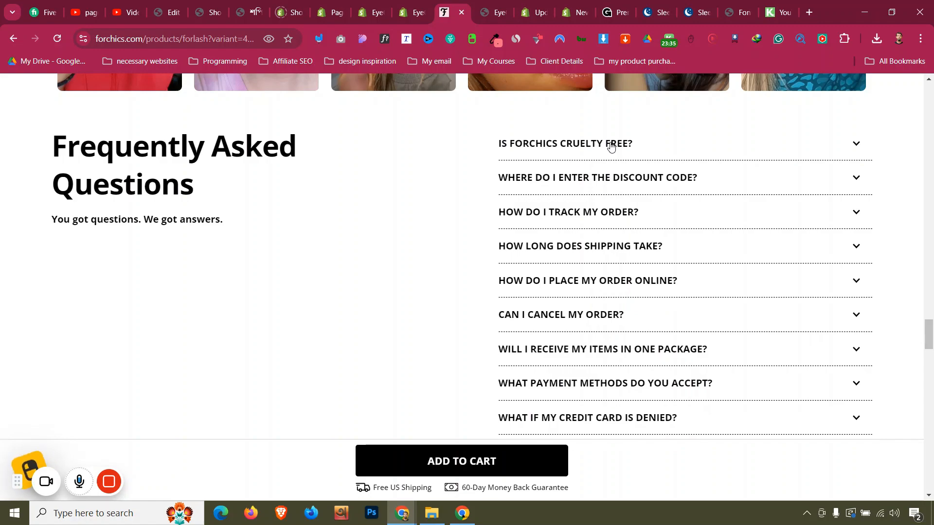
{"action": "scroll", "coordinate": [611, 146], "scroll_direction": "down", "scroll_amount": 20}
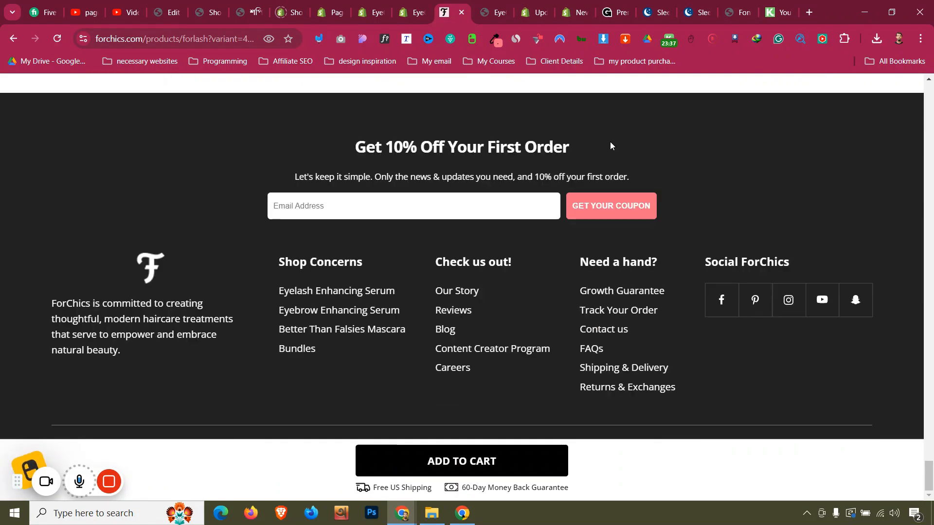
{"action": "scroll", "coordinate": [611, 145], "scroll_direction": "up", "scroll_amount": 15}
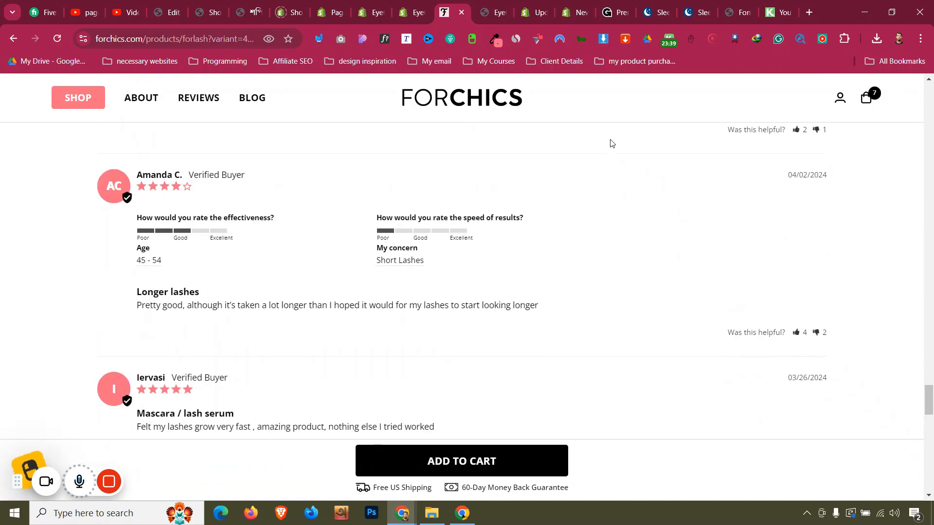
{"action": "scroll", "coordinate": [611, 143], "scroll_direction": "up", "scroll_amount": 15}
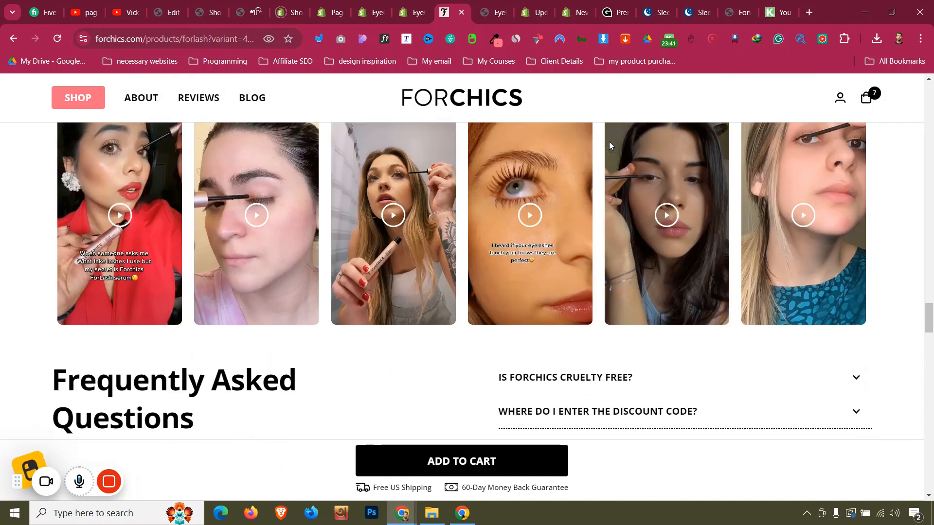
{"action": "scroll", "coordinate": [609, 141], "scroll_direction": "up", "scroll_amount": 15}
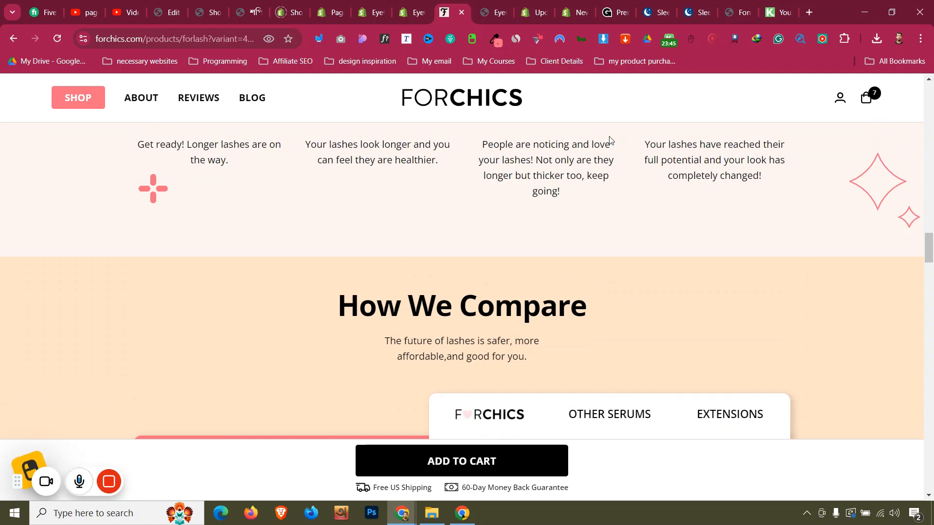
{"action": "scroll", "coordinate": [594, 155], "scroll_direction": "down", "scroll_amount": 3}
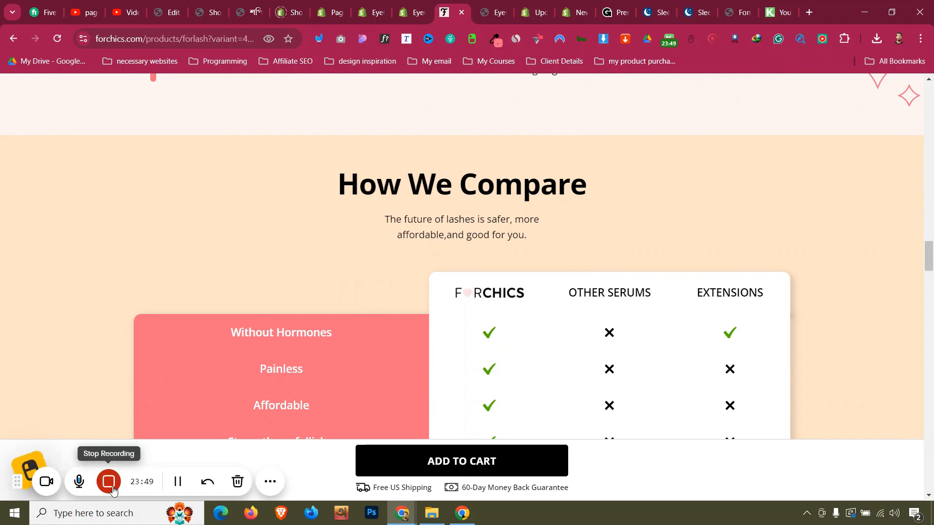
{"action": "left_click", "coordinate": [109, 482]}
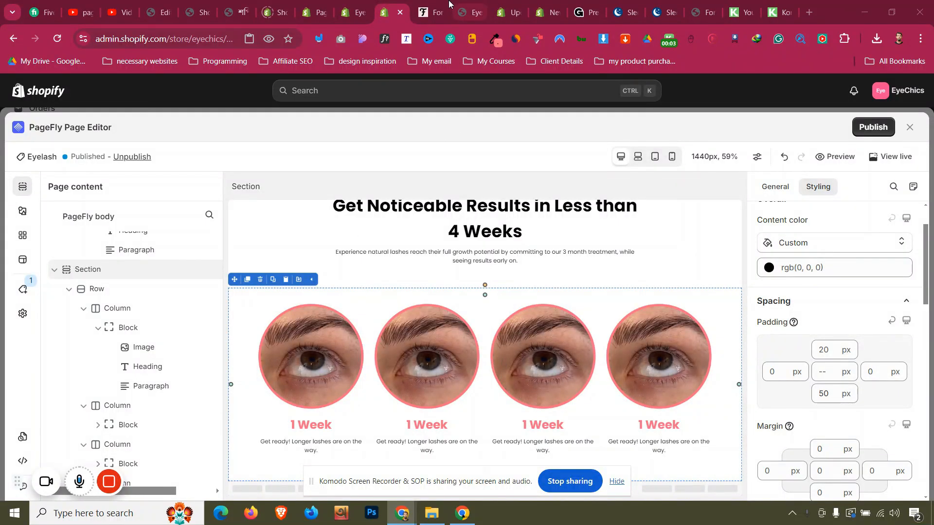
- Duplicate the "Get Noticeable Results in Less than 4 Weeks" heading section and place the copy below the four eye images
{"action": "left_click", "coordinate": [449, 6]}
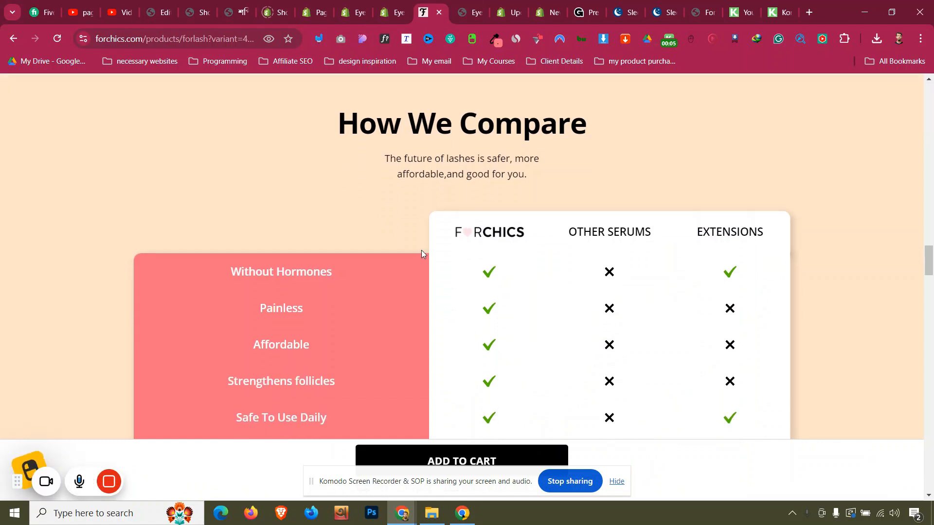
{"action": "scroll", "coordinate": [421, 250], "scroll_direction": "up", "scroll_amount": 1}
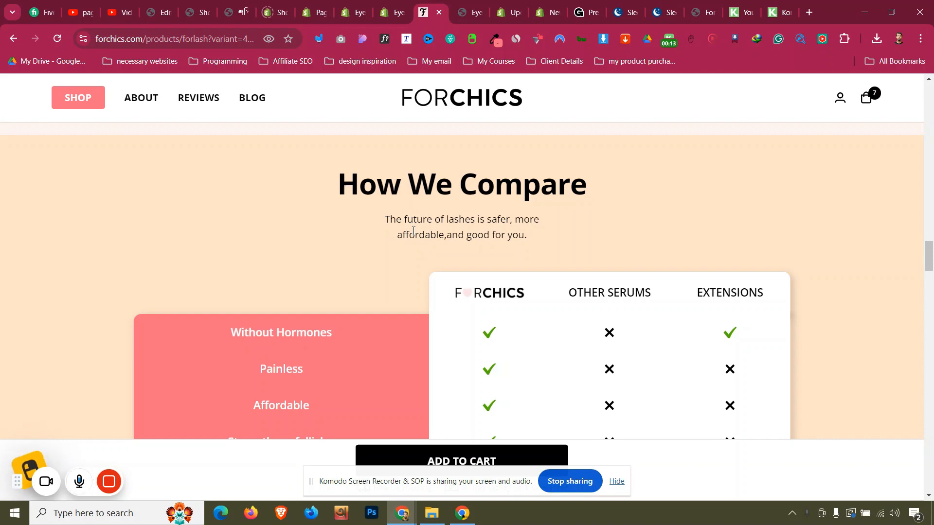
{"action": "scroll", "coordinate": [412, 230], "scroll_direction": "up", "scroll_amount": 1}
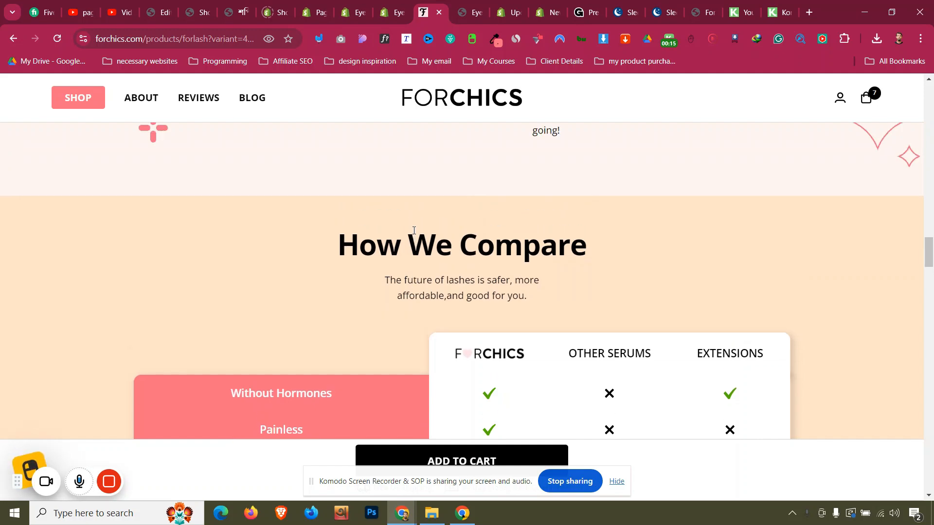
{"action": "left_click", "coordinate": [392, 12]}
{"action": "scroll", "coordinate": [269, 307], "scroll_direction": "up", "scroll_amount": 2}
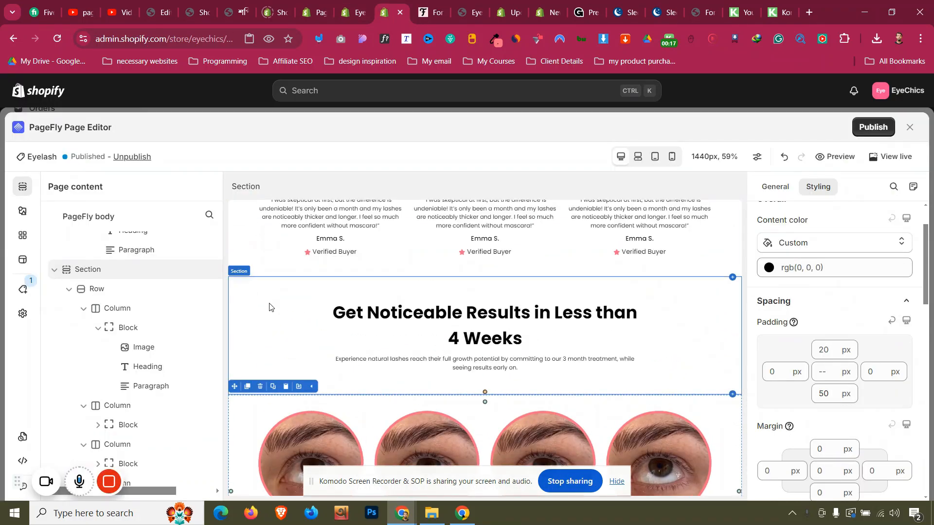
{"action": "left_click", "coordinate": [247, 268]}
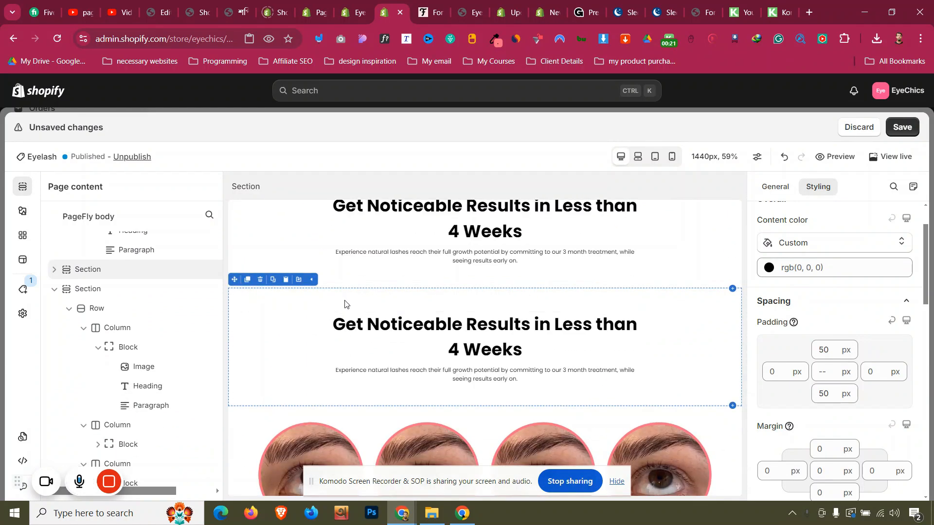
{"action": "left_click_drag", "start_coordinate": [234, 279], "coordinate": [253, 481]}
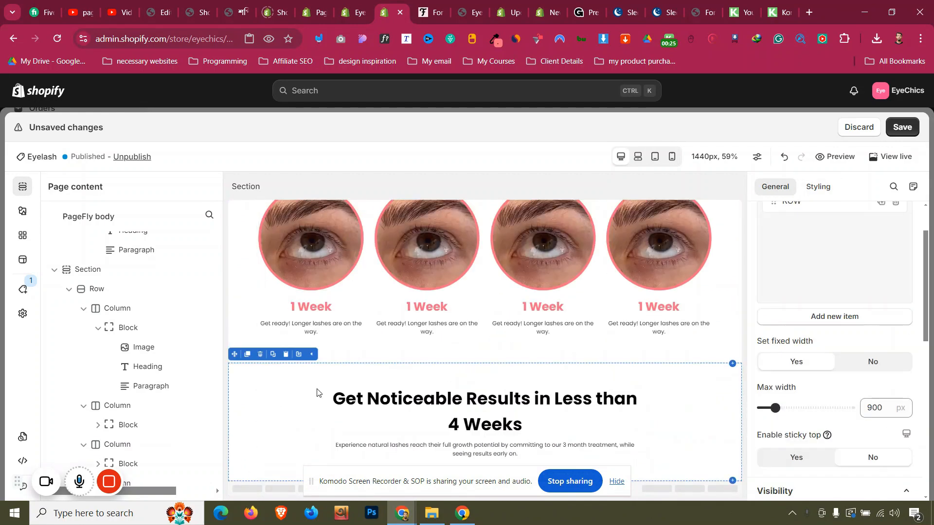
- Replace the duplicated section's heading text with "How We Compare", copied from the Forchics product page
{"action": "left_click", "coordinate": [431, 13]}
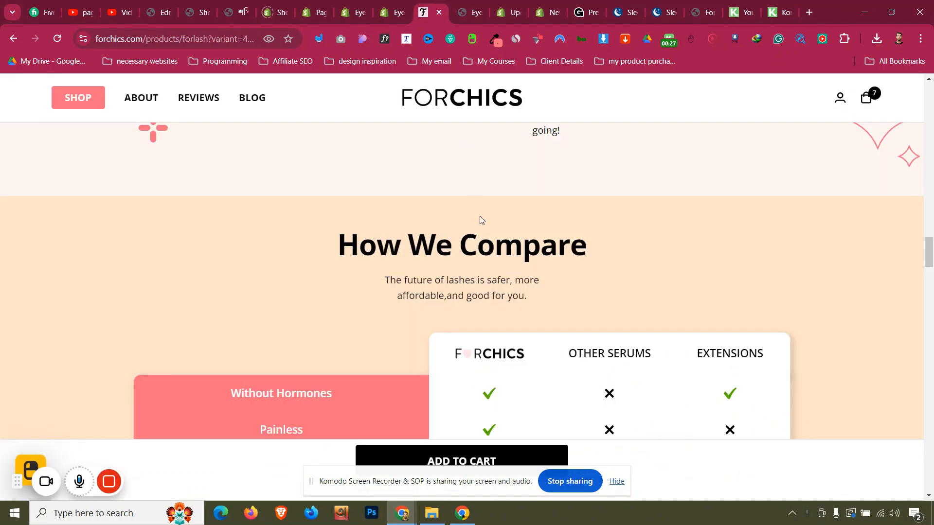
{"action": "triple_click", "coordinate": [482, 244]}
{"action": "key", "text": "ctrl+c"}
{"action": "left_click", "coordinate": [389, 13]}
{"action": "left_click", "coordinate": [493, 407]}
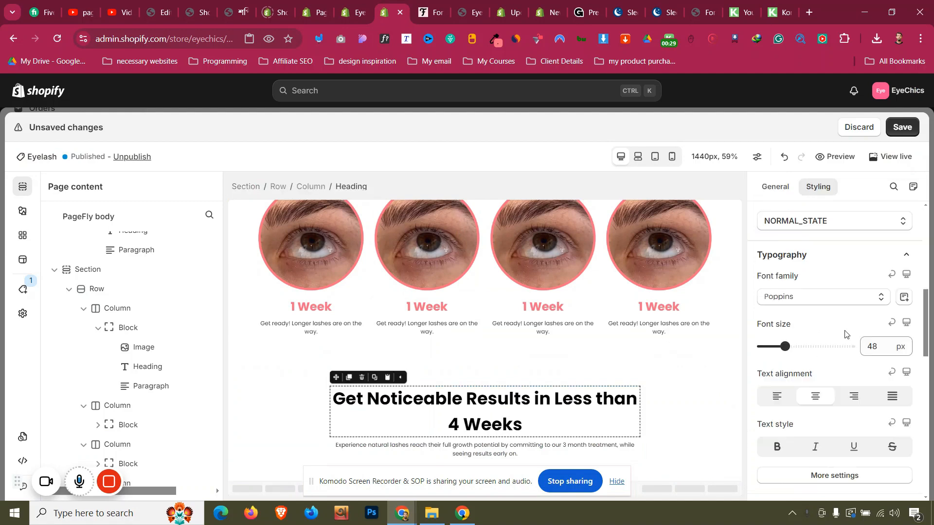
{"action": "left_click", "coordinate": [775, 187]}
{"action": "triple_click", "coordinate": [815, 328]}
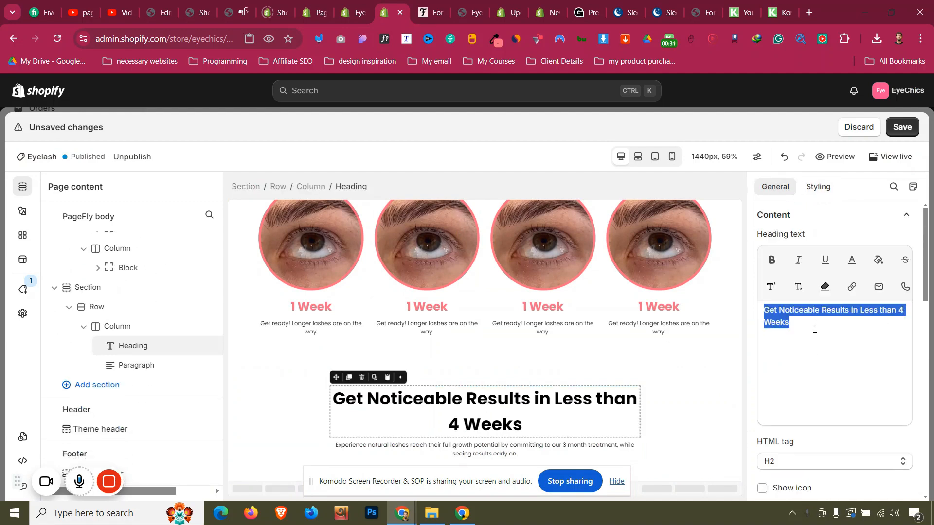
{"action": "key", "text": "ctrl+v"}
- Replace the paragraph under How We Compare with "The future of lashes is safer, more affordable,and good for you." from the Forchics page
{"action": "left_click", "coordinate": [434, 9]}
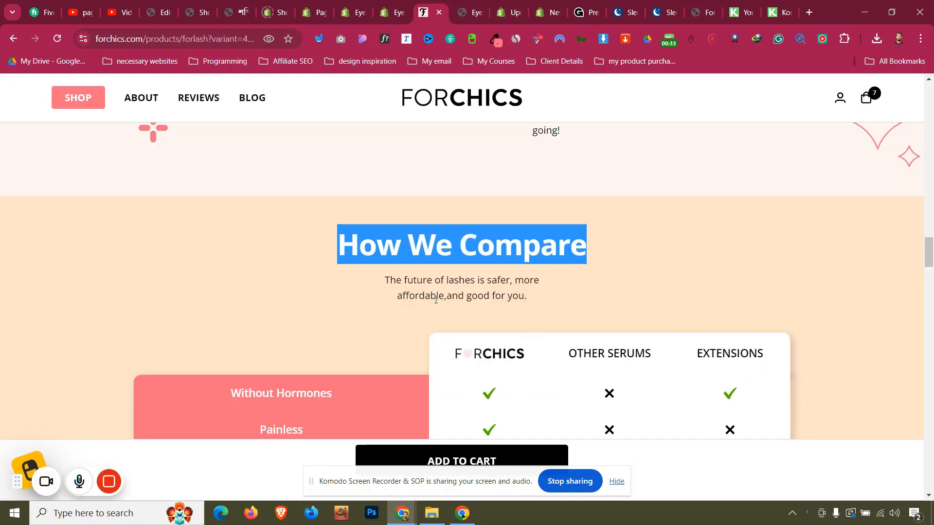
{"action": "triple_click", "coordinate": [436, 299]}
{"action": "key", "text": "ctrl+c"}
{"action": "left_click", "coordinate": [393, 12]}
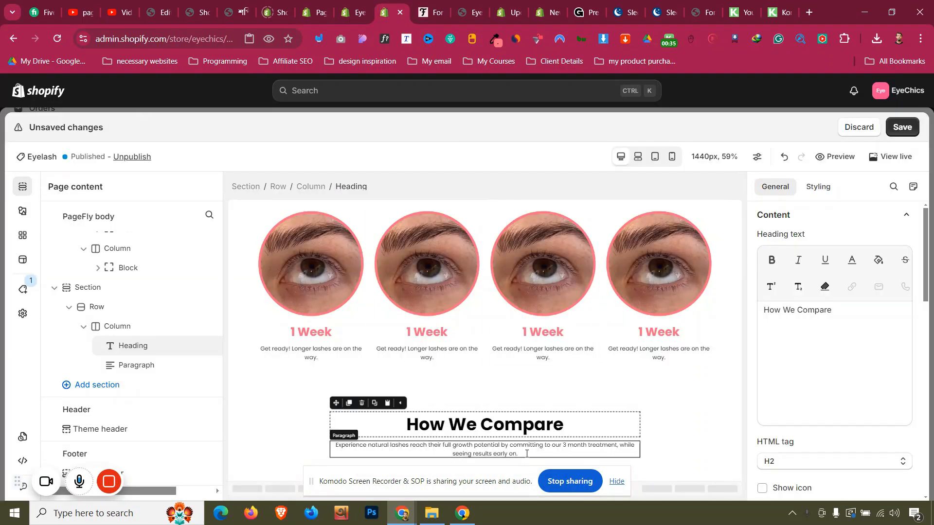
{"action": "left_click", "coordinate": [527, 453]}
{"action": "triple_click", "coordinate": [865, 353]}
{"action": "key", "text": "ctrl+v"}
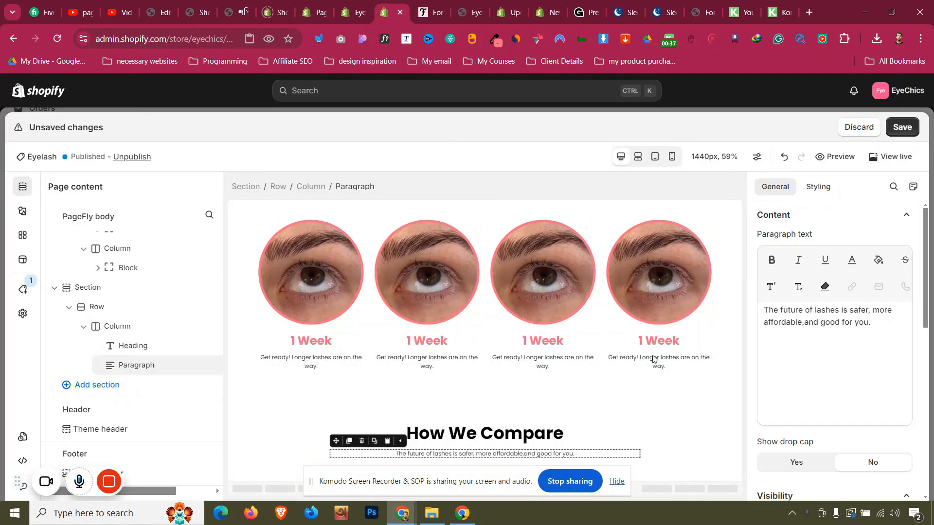
- Bring the full comparison table on the Forchics page into view and select it as a screenshot area
{"action": "left_click", "coordinate": [252, 429]}
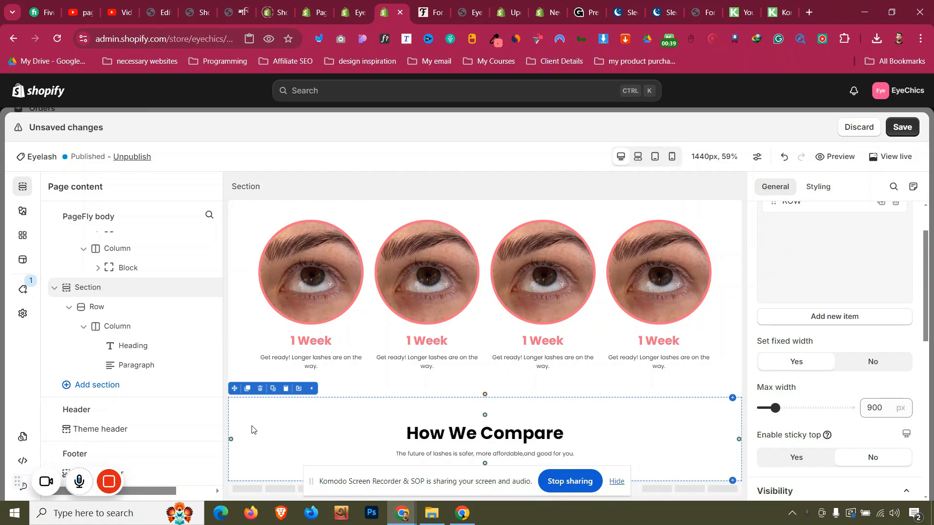
{"action": "left_click", "coordinate": [423, 3]}
{"action": "scroll", "coordinate": [151, 387], "scroll_direction": "up", "scroll_amount": 6}
{"action": "scroll", "coordinate": [150, 387], "scroll_direction": "down", "scroll_amount": 9}
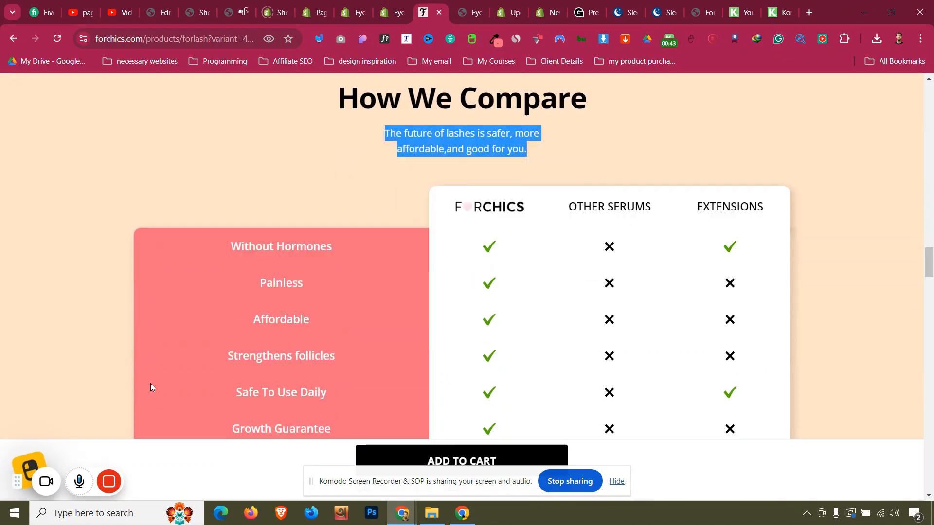
{"action": "scroll", "coordinate": [150, 387], "scroll_direction": "down", "scroll_amount": 1}
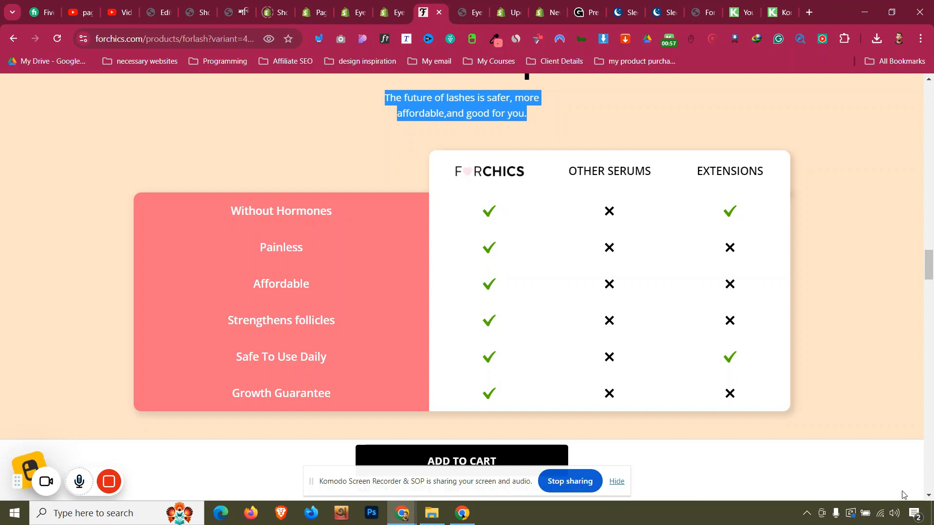
{"action": "left_click", "coordinate": [807, 513]}
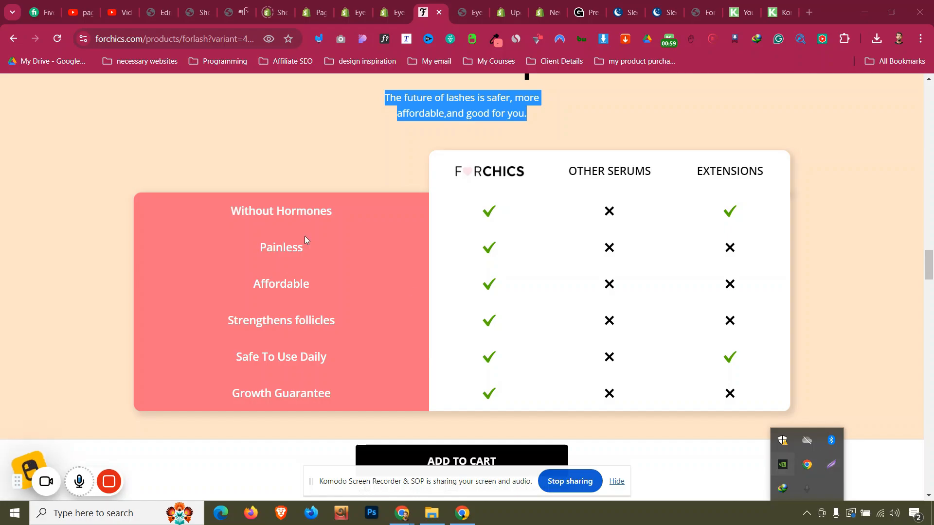
{"action": "left_click", "coordinate": [830, 464]}
{"action": "left_click_drag", "start_coordinate": [125, 135], "coordinate": [867, 445]}
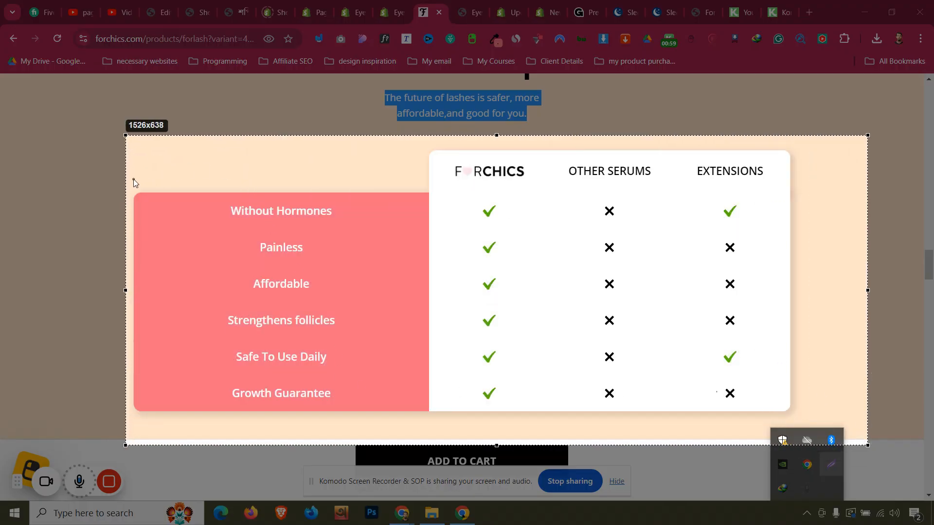
- Outline the table's feature labels, column headings, and the Forchics and Other Serums marks with red rectangles
{"action": "left_click_drag", "start_coordinate": [133, 179], "coordinate": [429, 417]}
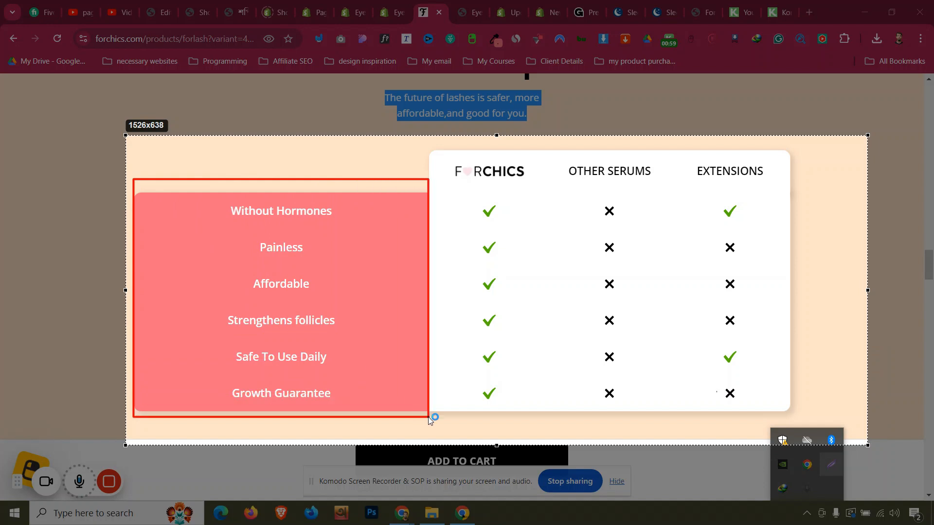
{"action": "mouse_move", "coordinate": [445, 152]}
{"action": "left_mouse_down"}
{"action": "mouse_move", "coordinate": [549, 184]}
{"action": "mouse_move", "coordinate": [525, 188]}
{"action": "mouse_move", "coordinate": [536, 185]}
{"action": "left_mouse_up"}
{"action": "left_click_drag", "start_coordinate": [552, 153], "coordinate": [773, 191]}
{"action": "left_click_drag", "start_coordinate": [489, 139], "coordinate": [498, 399]}
{"action": "left_click_drag", "start_coordinate": [615, 142], "coordinate": [617, 370]}
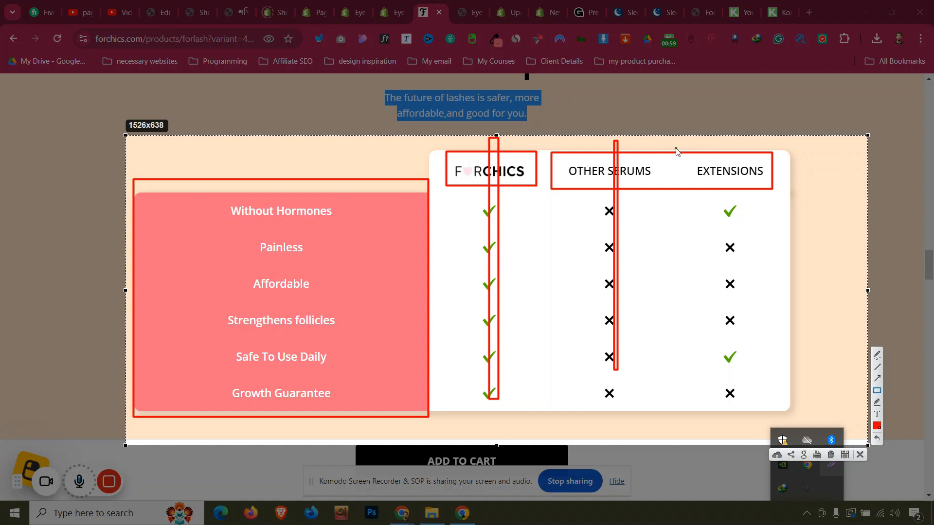
- Outline the Extensions heading and the individual marks in its column with red rectangles
{"action": "left_click_drag", "start_coordinate": [681, 159], "coordinate": [767, 297]}
{"action": "left_click_drag", "start_coordinate": [722, 187], "coordinate": [775, 249]}
{"action": "left_click_drag", "start_coordinate": [718, 183], "coordinate": [763, 223]}
{"action": "mouse_move", "coordinate": [710, 164]}
{"action": "left_mouse_down"}
{"action": "mouse_move", "coordinate": [760, 208]}
{"action": "mouse_move", "coordinate": [765, 231]}
{"action": "left_mouse_up"}
{"action": "mouse_move", "coordinate": [689, 190]}
{"action": "left_mouse_down"}
{"action": "mouse_move", "coordinate": [745, 271]}
{"action": "mouse_move", "coordinate": [742, 324]}
{"action": "left_mouse_up"}
{"action": "left_click_drag", "start_coordinate": [721, 327], "coordinate": [765, 376]}
{"action": "left_click_drag", "start_coordinate": [708, 337], "coordinate": [720, 355]}
{"action": "left_click_drag", "start_coordinate": [723, 359], "coordinate": [770, 408]}
{"action": "left_click_drag", "start_coordinate": [706, 297], "coordinate": [767, 348]}
{"action": "left_click_drag", "start_coordinate": [721, 255], "coordinate": [759, 294]}
{"action": "left_click_drag", "start_coordinate": [719, 237], "coordinate": [776, 288]}
{"action": "left_click_drag", "start_coordinate": [717, 209], "coordinate": [783, 265]}
{"action": "left_click_drag", "start_coordinate": [711, 171], "coordinate": [758, 221]}
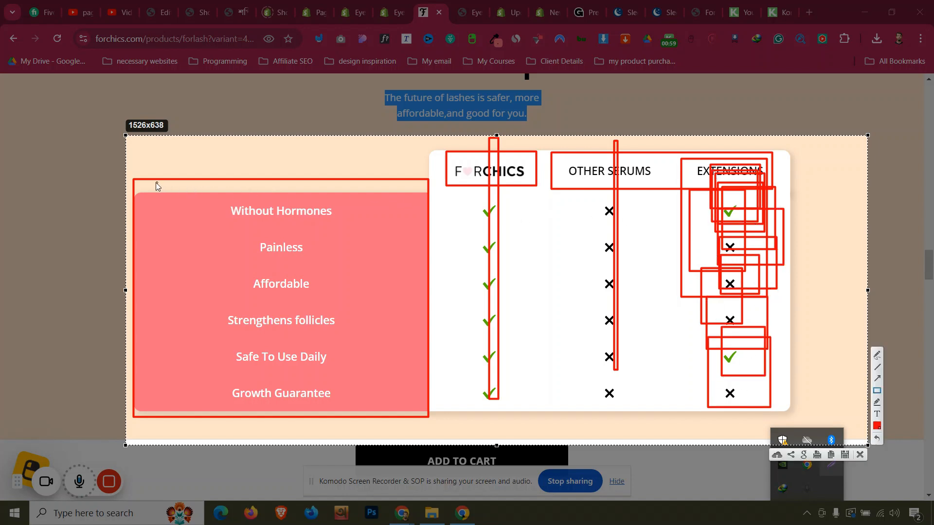
- Outline the feature-label, Forchics and Other Serums columns as whole blocks, and close the screenshot without saving
{"action": "left_click_drag", "start_coordinate": [135, 183], "coordinate": [430, 421]}
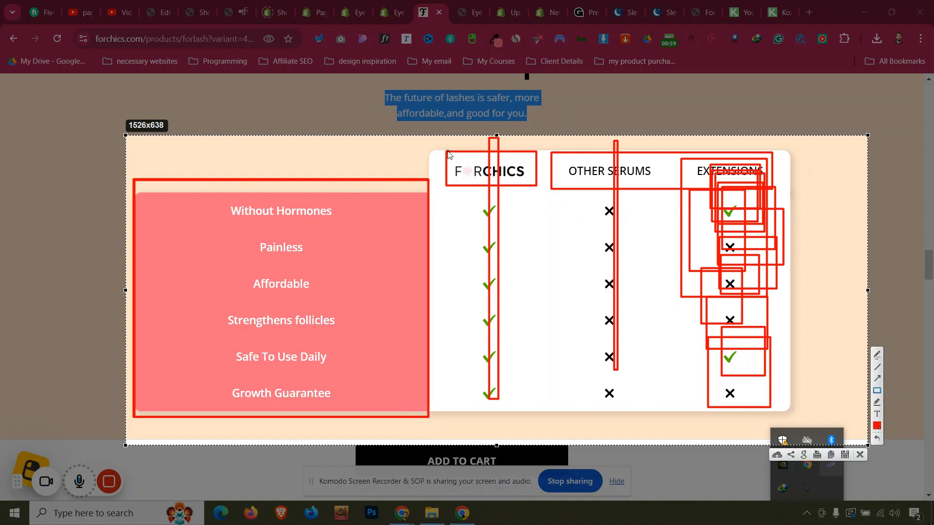
{"action": "left_click_drag", "start_coordinate": [448, 152], "coordinate": [537, 405]}
{"action": "left_click_drag", "start_coordinate": [551, 154], "coordinate": [663, 402]}
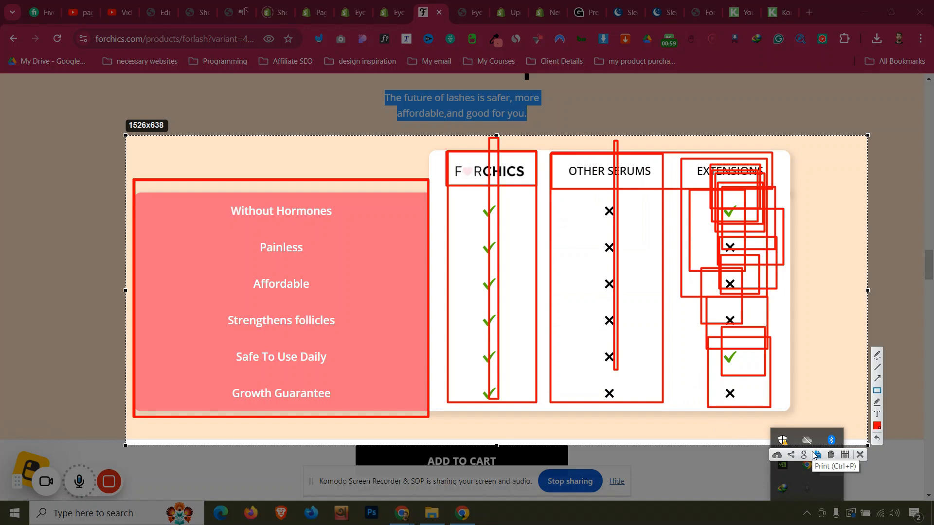
{"action": "left_click", "coordinate": [859, 454]}
{"action": "scroll", "coordinate": [525, 253], "scroll_direction": "up", "scroll_amount": 1}
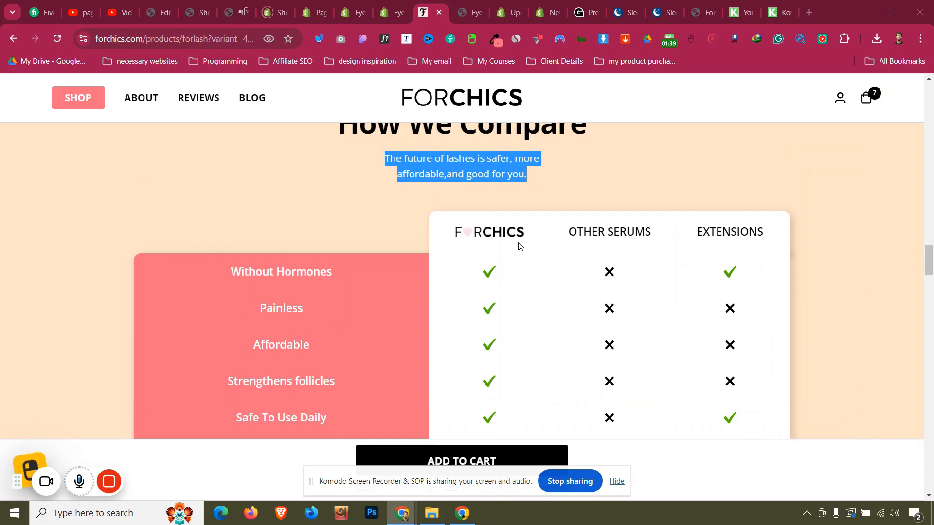
- Sample the peach background #FFE3CA from the Forchics page and apply it as the How We Compare section's background color
{"action": "left_click", "coordinate": [495, 39]}
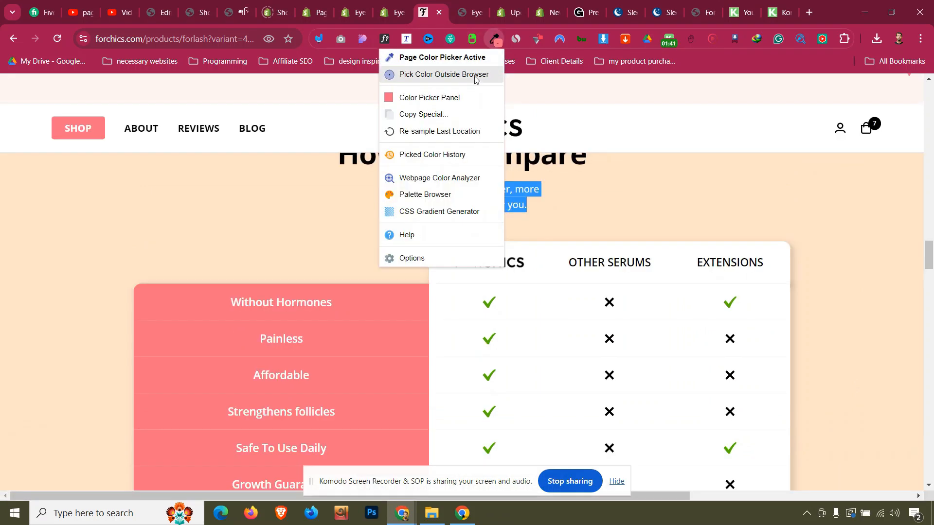
{"action": "left_click", "coordinate": [475, 75]}
{"action": "left_click", "coordinate": [214, 196]}
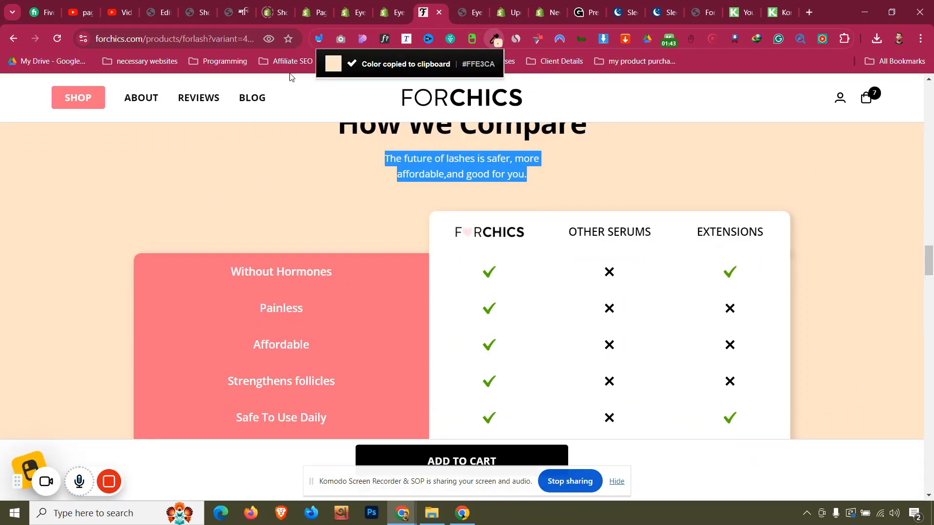
{"action": "left_click", "coordinate": [387, 4]}
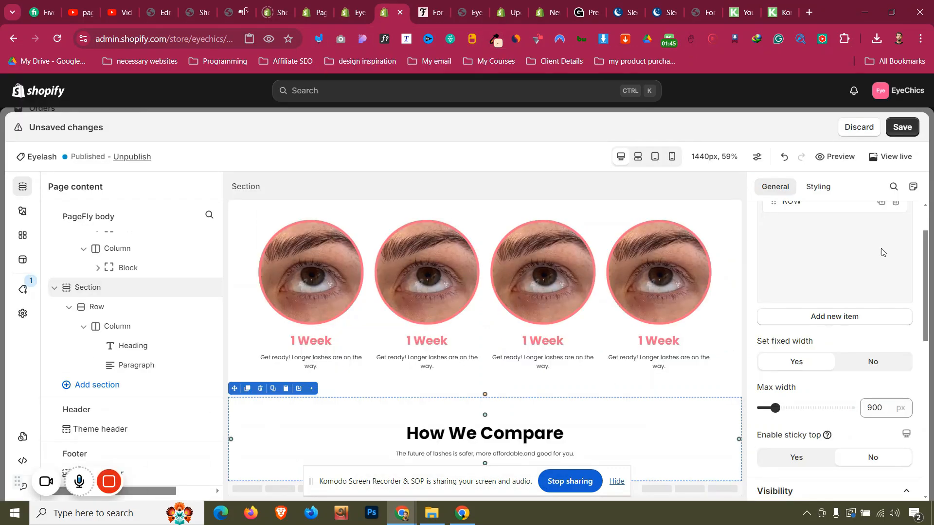
{"action": "left_click", "coordinate": [818, 187]}
{"action": "scroll", "coordinate": [815, 284], "scroll_direction": "down", "scroll_amount": 5}
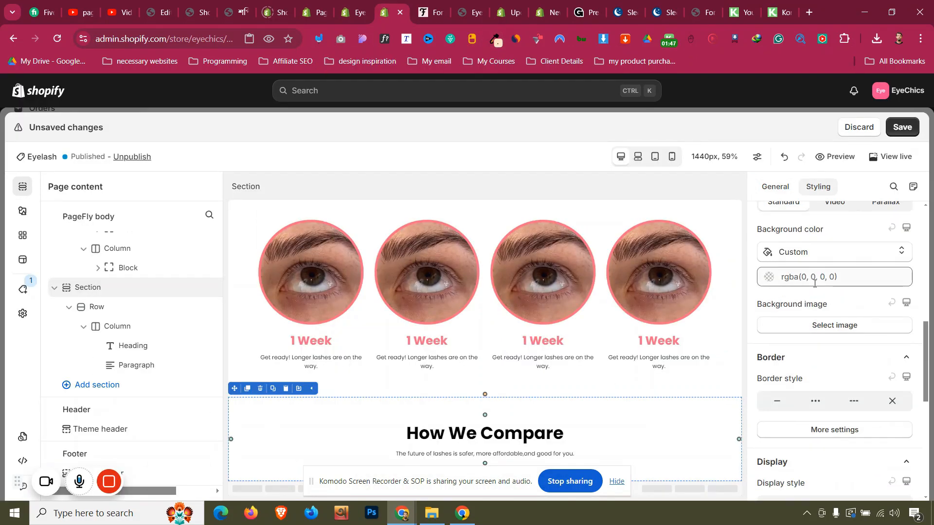
{"action": "left_click", "coordinate": [815, 276]}
{"action": "key", "text": "ctrl+v"}
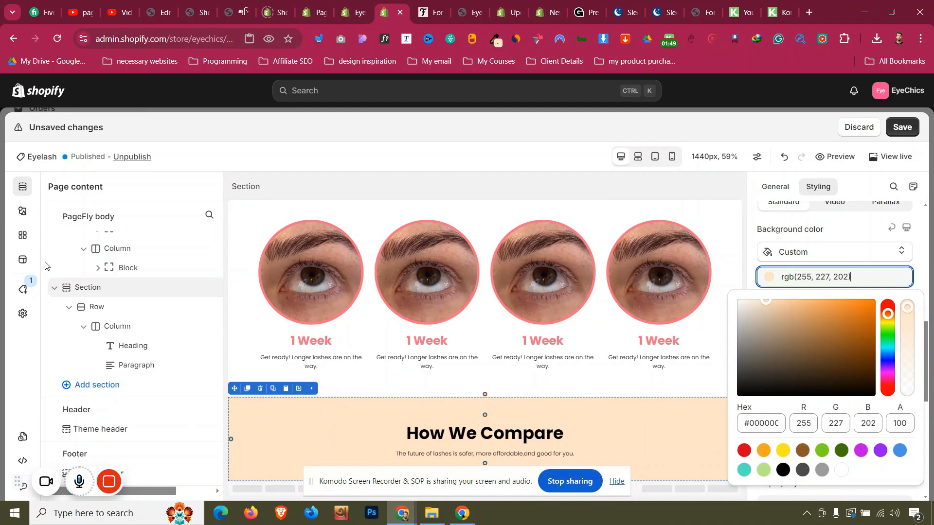
- Add a new section with a single-column row and arrange it directly below the How We Compare section
{"action": "left_click", "coordinate": [22, 211]}
{"action": "scroll", "coordinate": [101, 288], "scroll_direction": "down", "scroll_amount": 8}
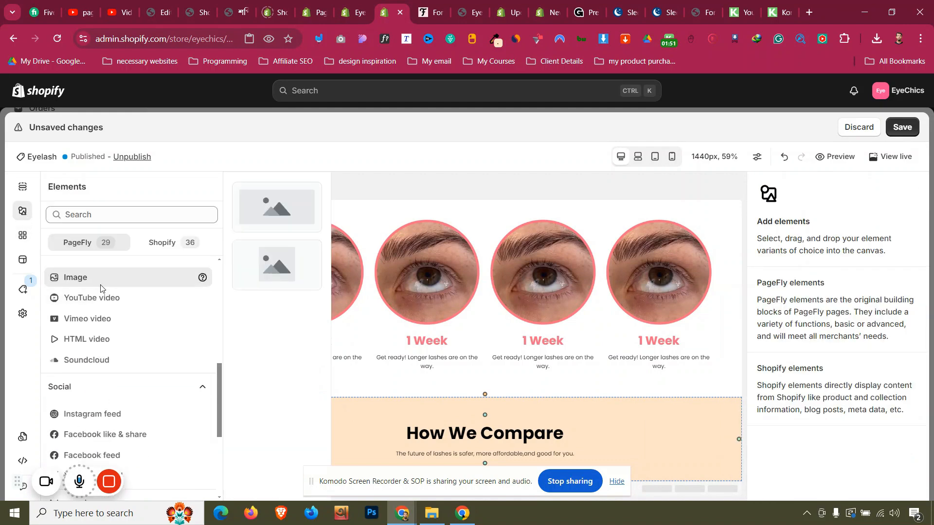
{"action": "scroll", "coordinate": [101, 288], "scroll_direction": "up", "scroll_amount": 8}
{"action": "mouse_move", "coordinate": [102, 266]}
{"action": "left_click_drag", "start_coordinate": [275, 212], "coordinate": [479, 390]}
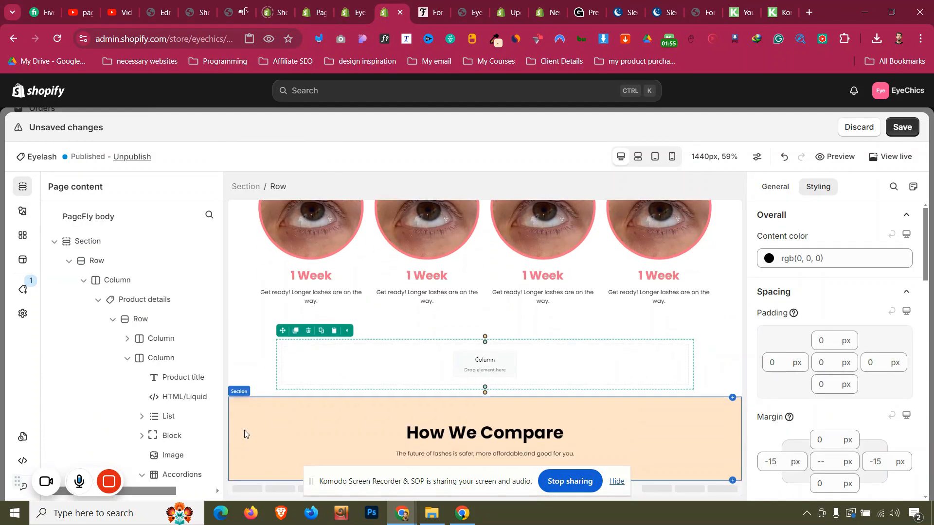
{"action": "left_click", "coordinate": [241, 390]}
{"action": "left_click_drag", "start_coordinate": [235, 389], "coordinate": [292, 342]}
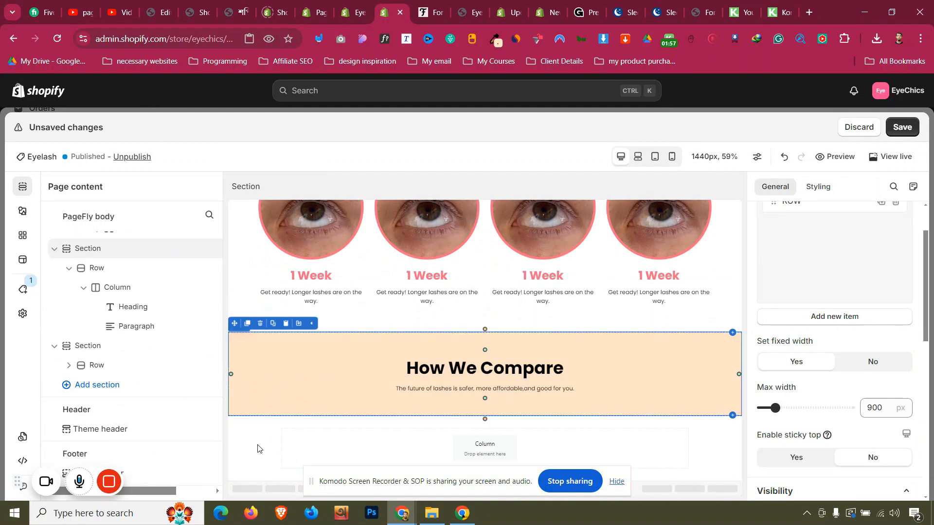
- Set the new empty section's background color to rgb(255, 227, 202)
{"action": "left_click", "coordinate": [258, 448]}
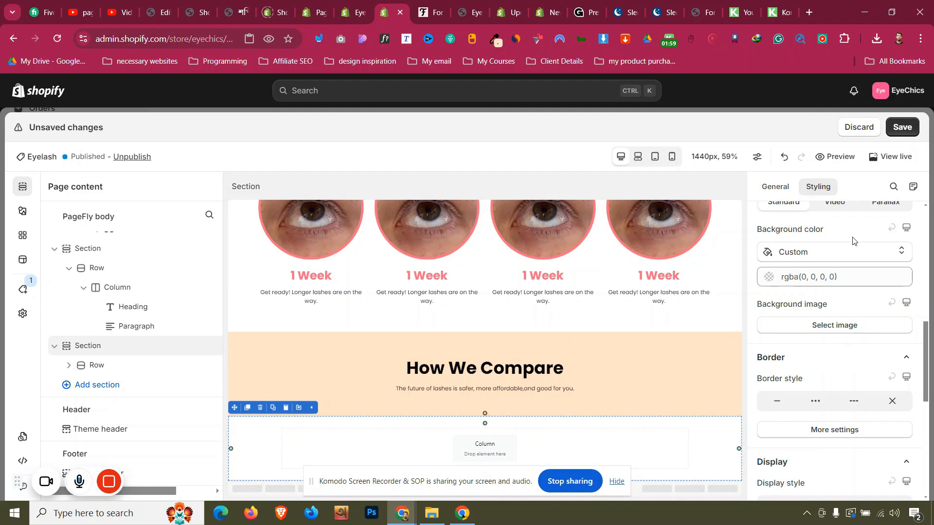
{"action": "left_click", "coordinate": [834, 276]}
{"action": "key", "text": "ctrl+a"}
{"action": "type", "text": "rgb(255, 227, 202)"}
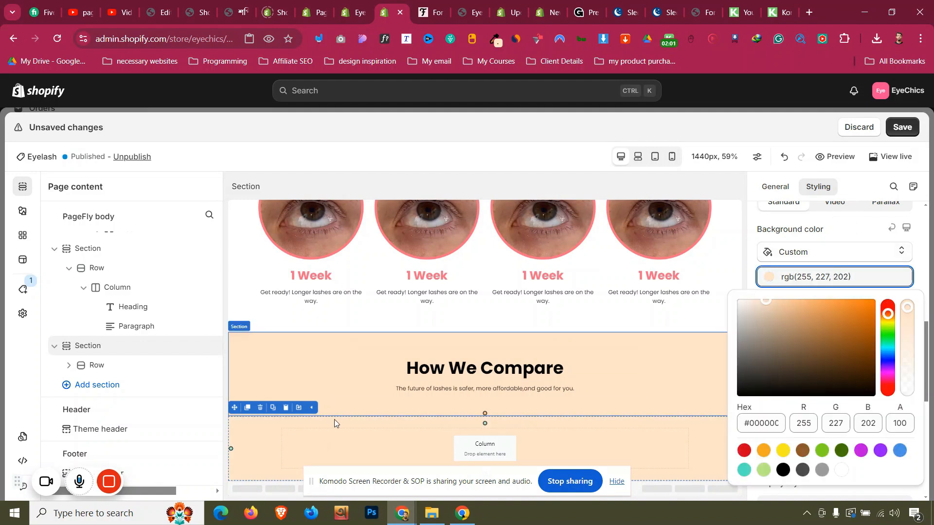
- Set the top padding of the empty section below How We Compare to 0 px
{"action": "left_click", "coordinate": [259, 375]}
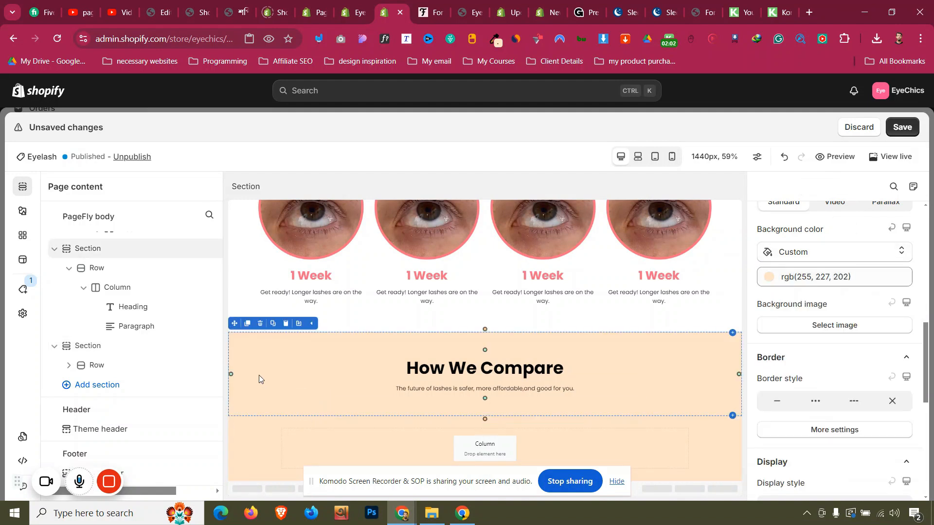
{"action": "left_click", "coordinate": [282, 427]}
{"action": "scroll", "coordinate": [819, 340], "scroll_direction": "up", "scroll_amount": 5}
{"action": "left_click", "coordinate": [825, 410]}
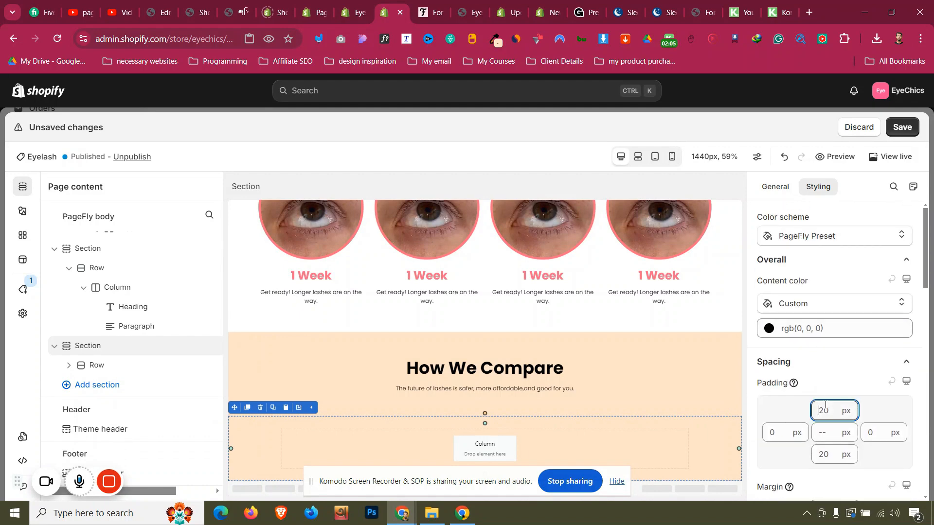
{"action": "key", "text": "ctrl+a"}
{"action": "type", "text": "0"}
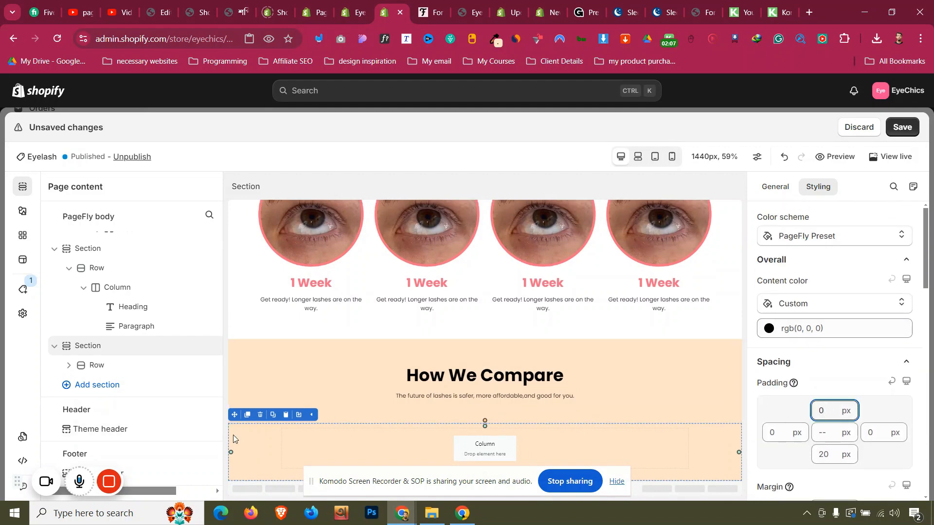
- Set the empty section's max width to 1300 px
{"action": "left_click", "coordinate": [233, 434]}
{"action": "left_click", "coordinate": [776, 187]}
{"action": "scroll", "coordinate": [867, 362], "scroll_direction": "up", "scroll_amount": 5}
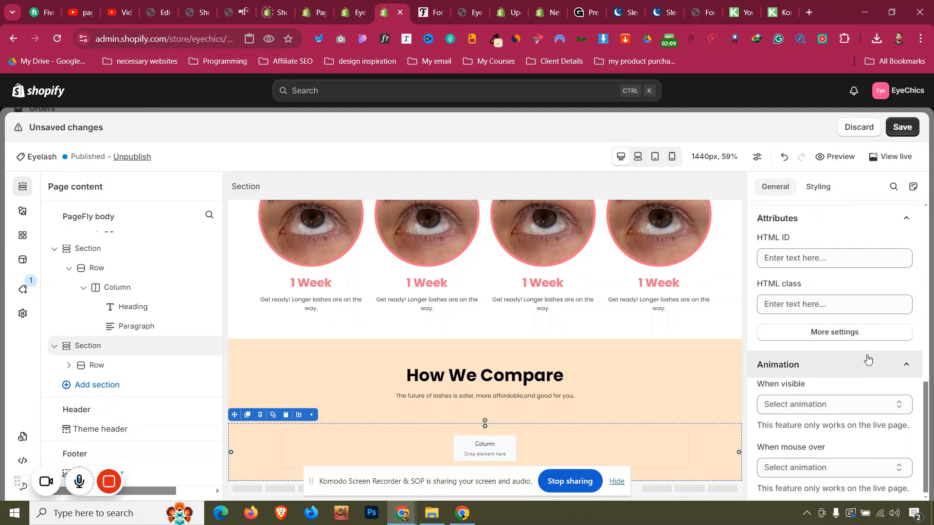
{"action": "left_click", "coordinate": [879, 423]}
{"action": "type", "text": "1"}
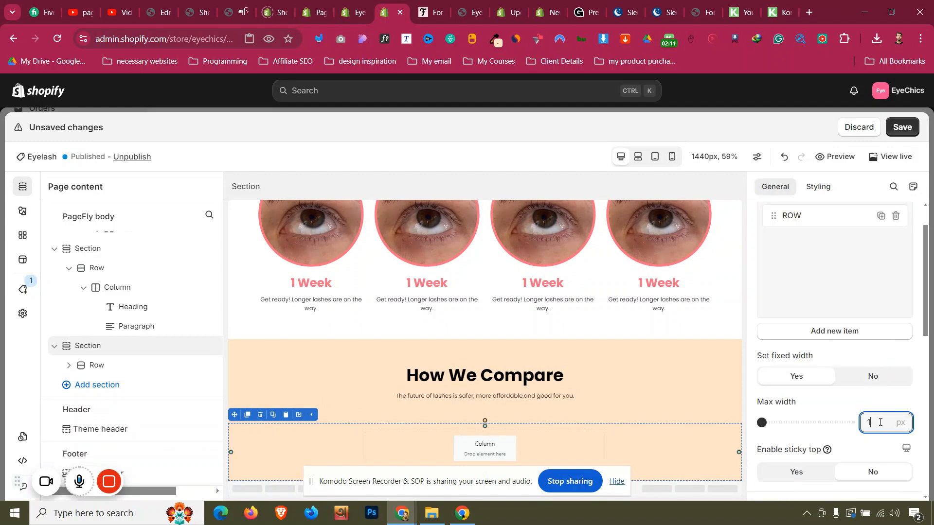
{"action": "type", "text": "300"}
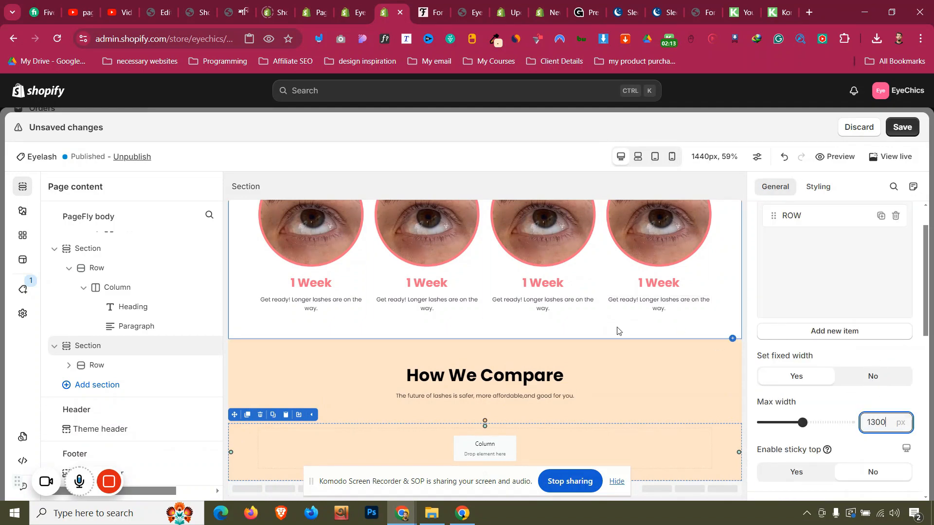
- Switch to the comparison table on the Forchics product page
{"action": "key", "text": "ctrl+Tab"}
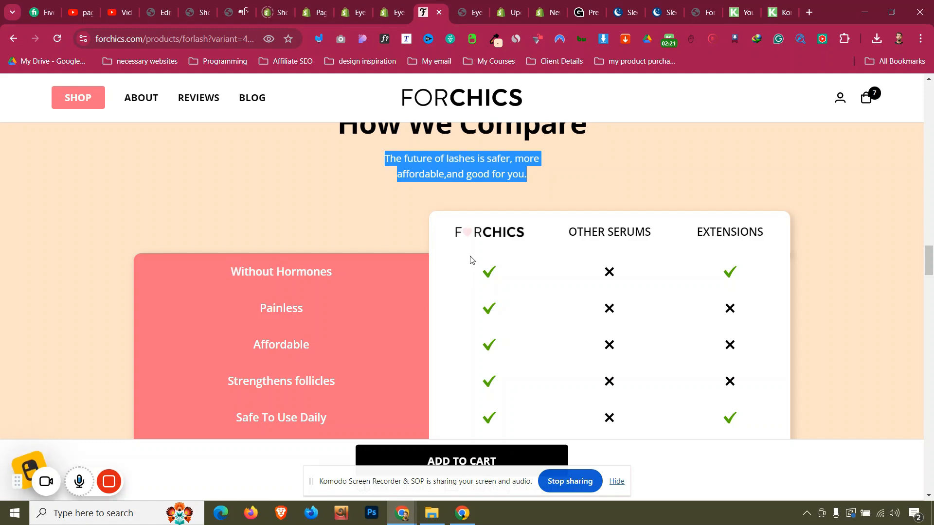
{"action": "right_click", "coordinate": [471, 261]}
{"action": "left_click", "coordinate": [500, 263]}
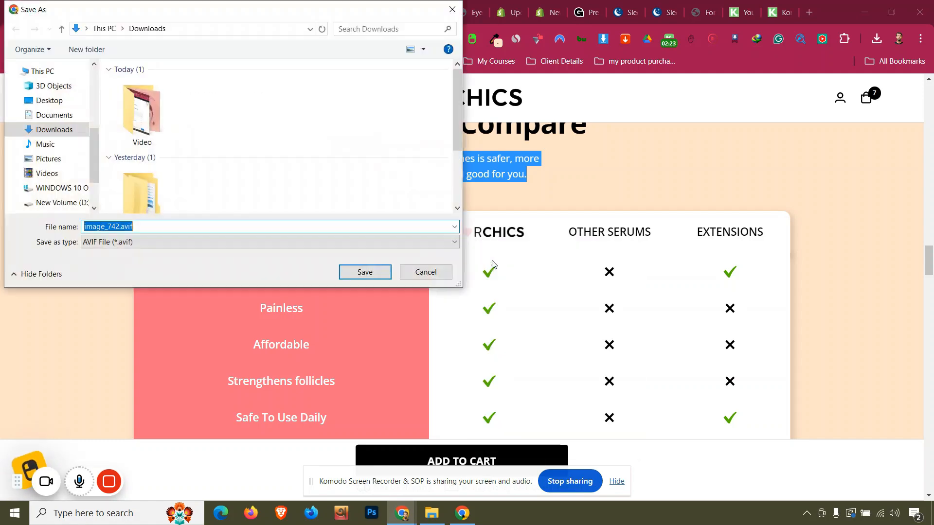
{"action": "left_click", "coordinate": [425, 272]}
- Save the FORCHICS logo from the comparison table header as the PNG image download (9).png in Downloads
{"action": "right_click", "coordinate": [484, 241]}
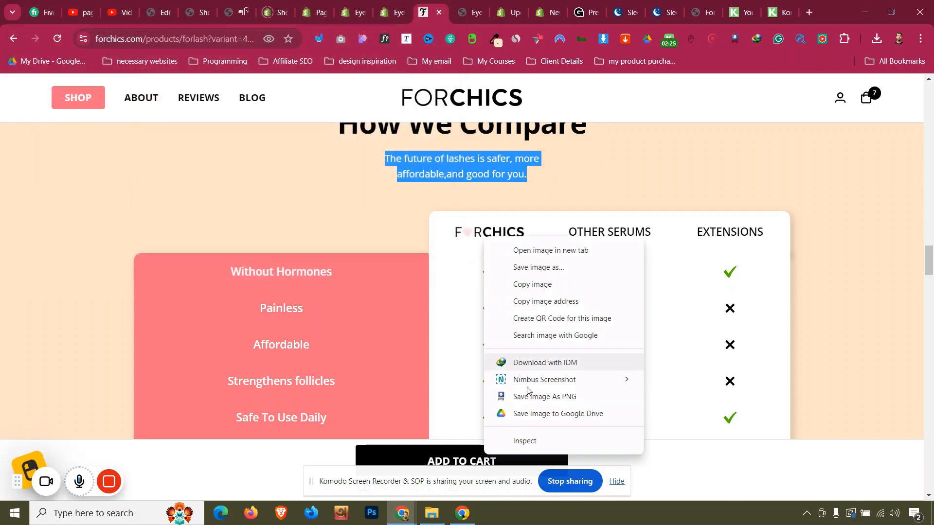
{"action": "left_click", "coordinate": [535, 396]}
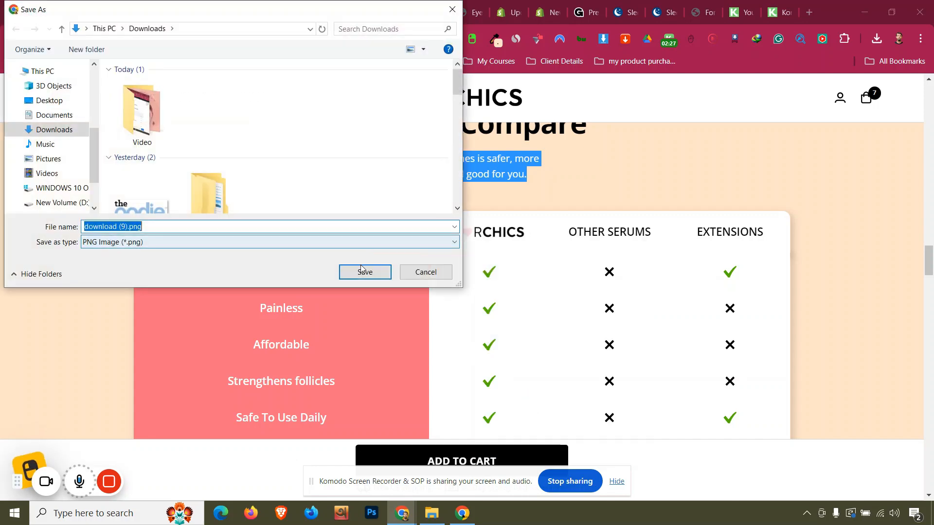
{"action": "left_click", "coordinate": [364, 272]}
- Return to the PageFly editor and insert a three-equal-column layout into the empty column below How We Compare
{"action": "left_click", "coordinate": [387, 12]}
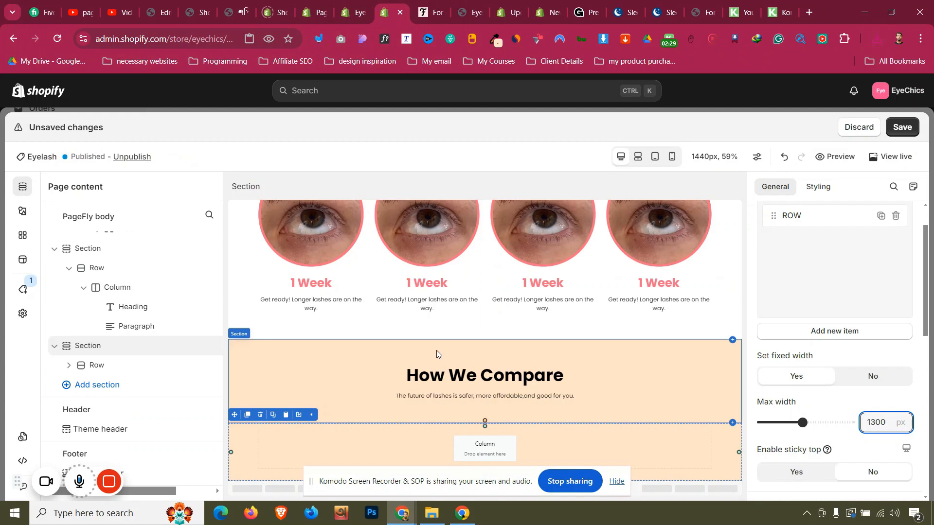
{"action": "left_click", "coordinate": [22, 211]}
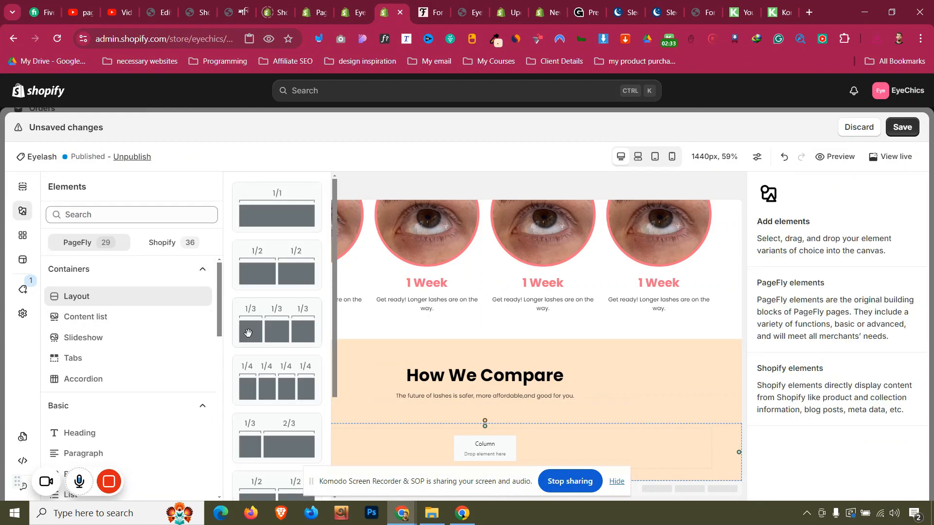
{"action": "left_click_drag", "start_coordinate": [276, 323], "coordinate": [469, 442]}
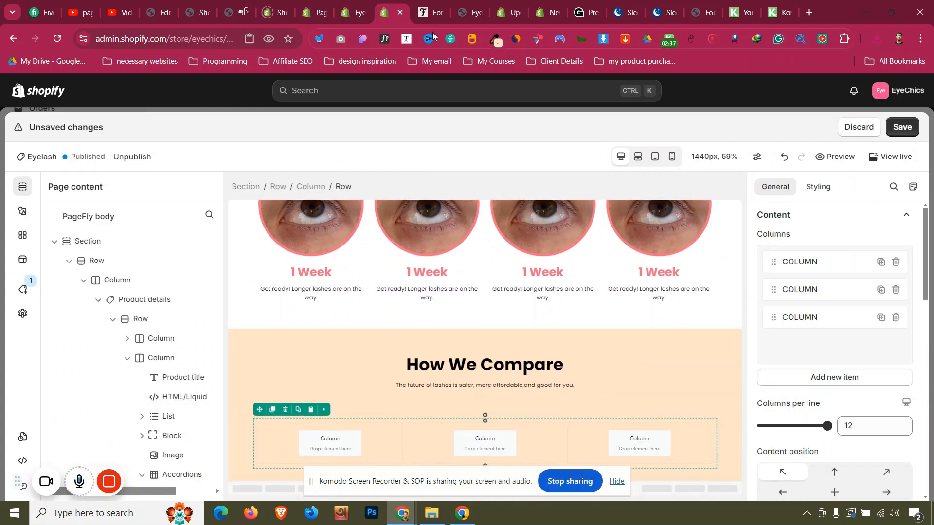
- Following the Forchics table, resize the three columns to about half, a quarter and a quarter of the row, and set columns spacing to 0 px
{"action": "key", "text": "ctrl+Tab"}
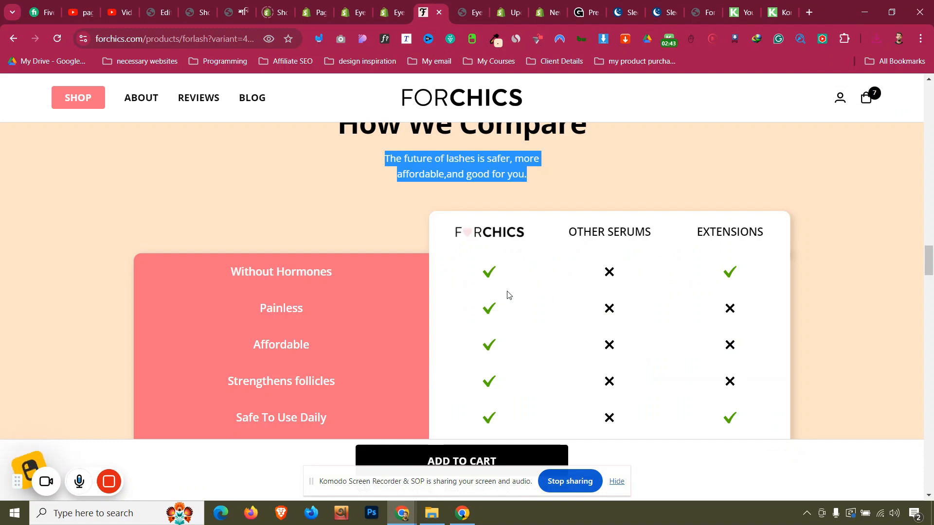
{"action": "key", "text": "ctrl+shift+Tab"}
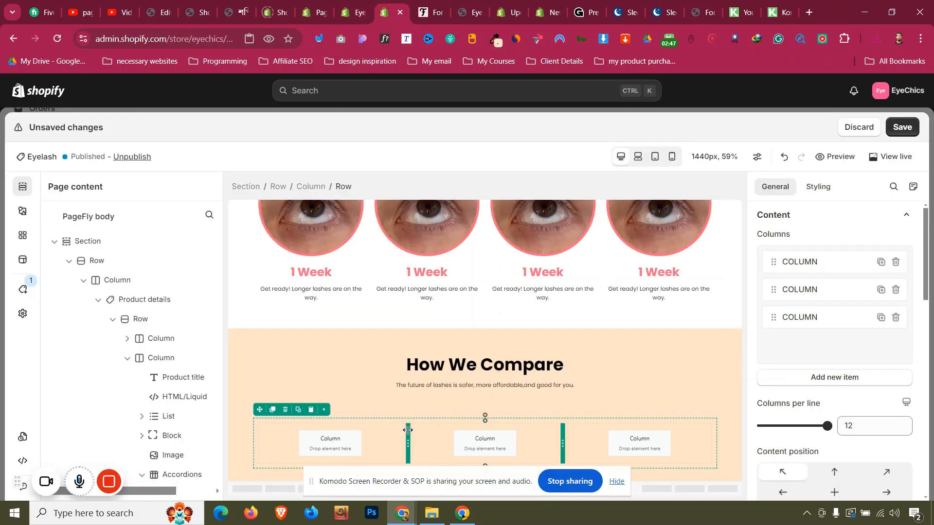
{"action": "left_click_drag", "start_coordinate": [412, 430], "coordinate": [448, 431]}
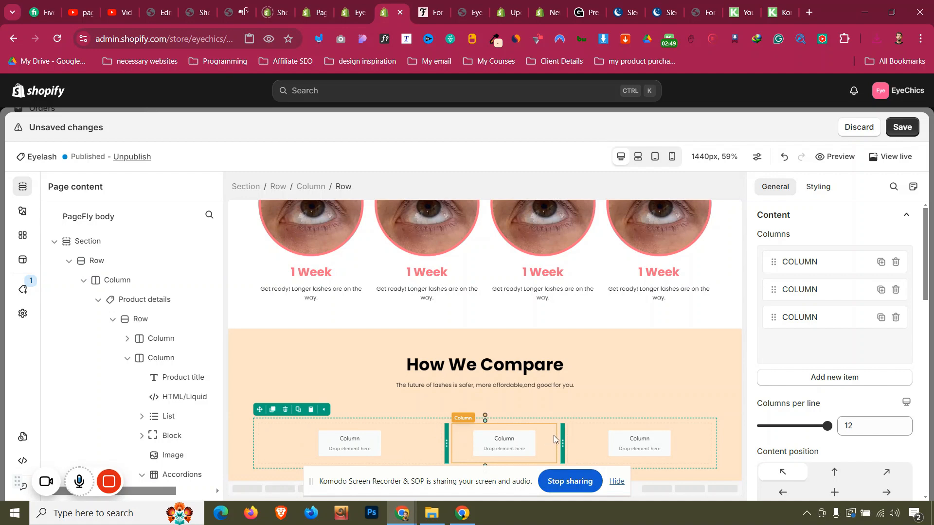
{"action": "left_click_drag", "start_coordinate": [588, 435], "coordinate": [602, 435]}
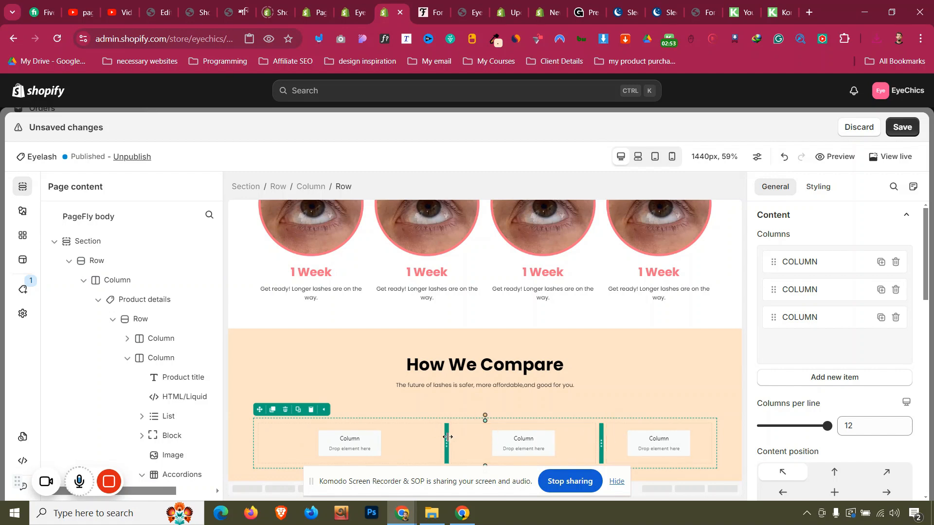
{"action": "left_click_drag", "start_coordinate": [477, 440], "coordinate": [487, 440]}
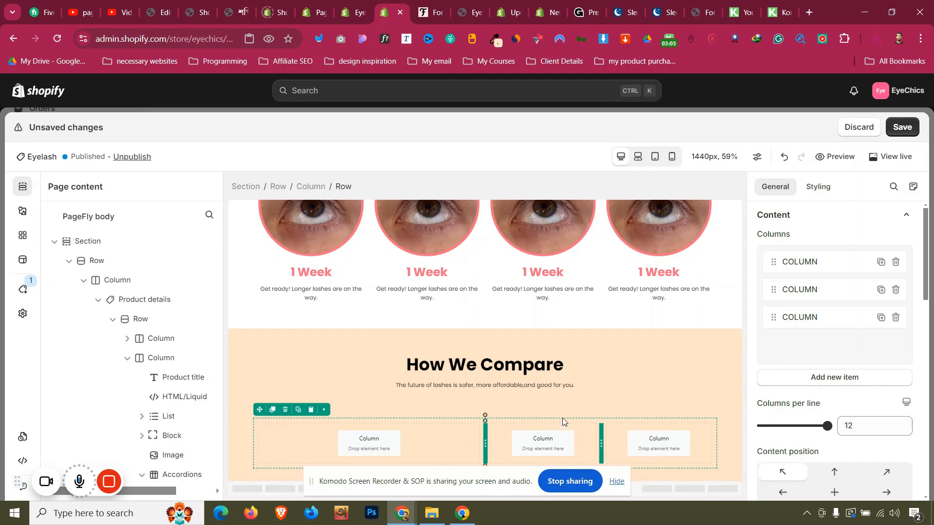
{"action": "scroll", "coordinate": [843, 428], "scroll_direction": "down", "scroll_amount": 5}
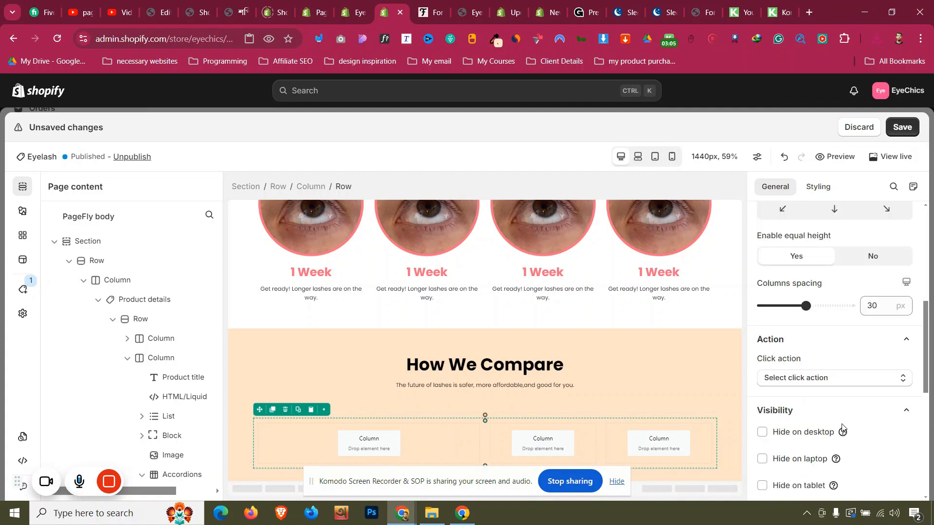
{"action": "left_click_drag", "start_coordinate": [806, 306], "coordinate": [761, 305]}
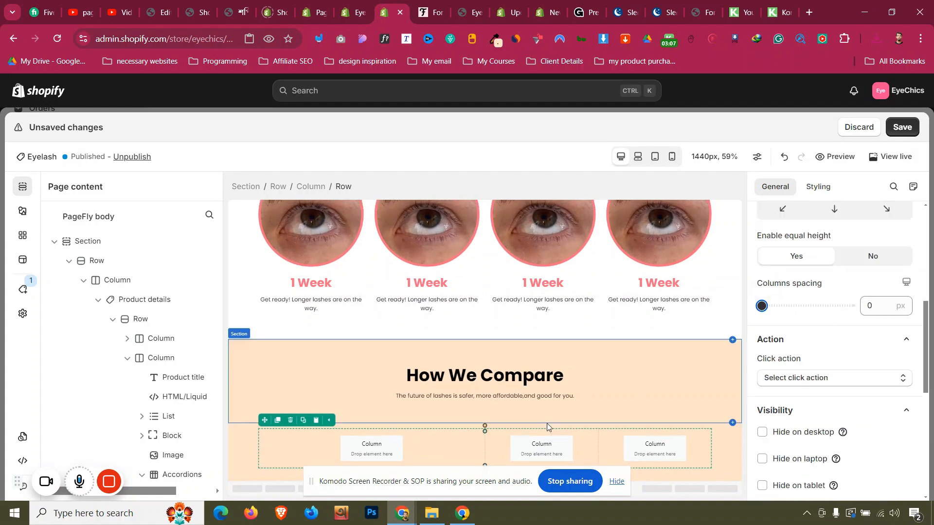
- Insert an Image element into the middle column of the three-column row
{"action": "left_click", "coordinate": [239, 439]}
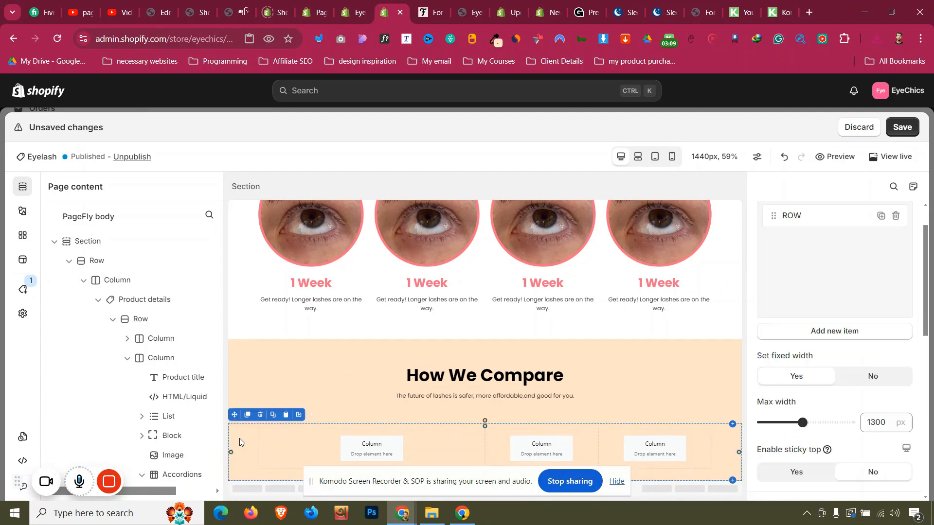
{"action": "left_click", "coordinate": [22, 211]}
{"action": "scroll", "coordinate": [116, 350], "scroll_direction": "down", "scroll_amount": 5}
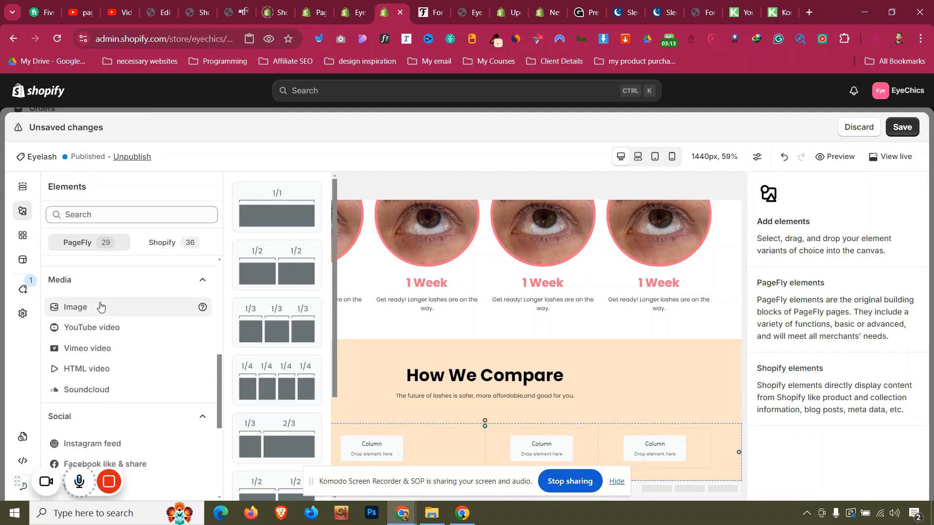
{"action": "mouse_move", "coordinate": [98, 304]}
{"action": "left_click_drag", "start_coordinate": [271, 204], "coordinate": [560, 459]}
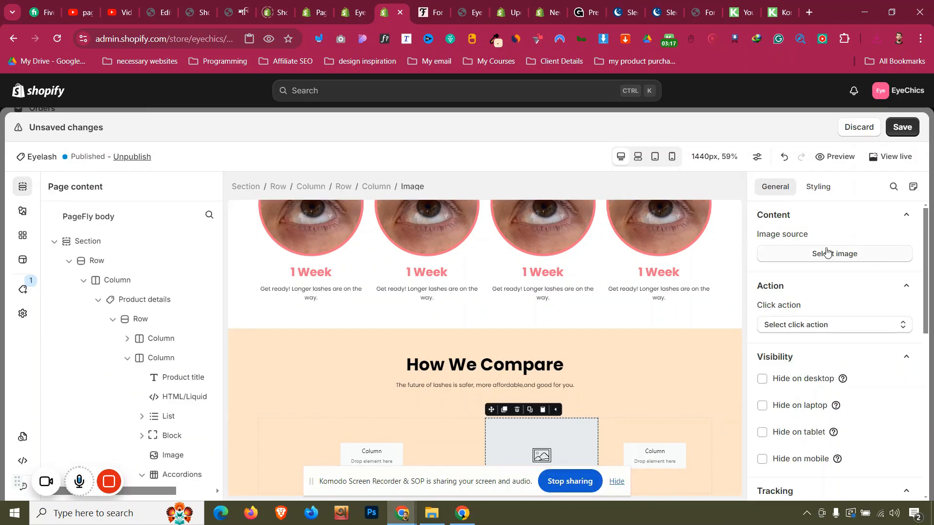
- Upload the saved FORCHICS logo download (9).png and apply it as the middle column's image source
{"action": "left_click", "coordinate": [827, 253]}
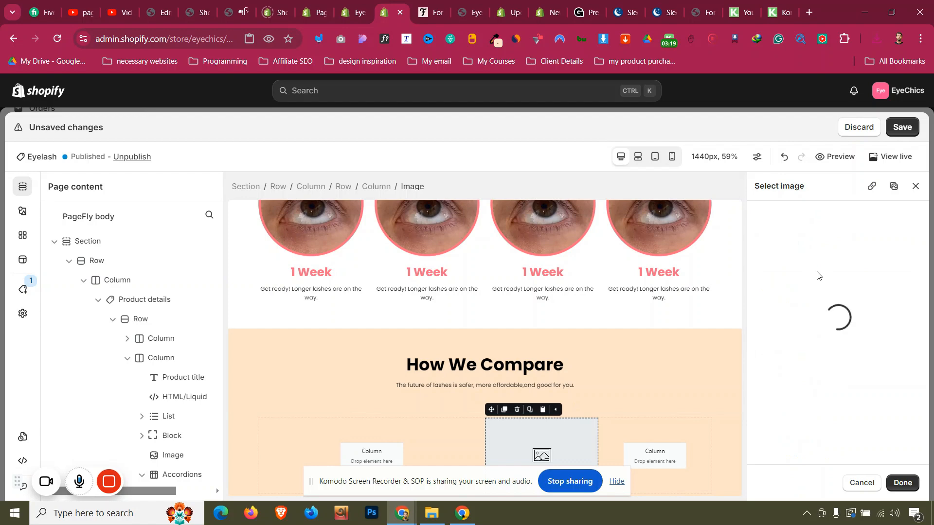
{"action": "scroll", "coordinate": [835, 346], "scroll_direction": "down", "scroll_amount": 5}
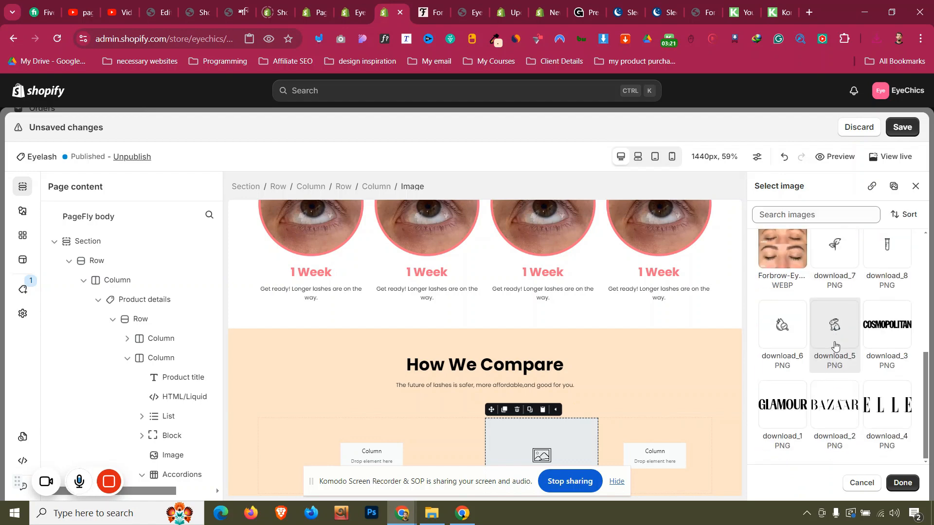
{"action": "scroll", "coordinate": [835, 344], "scroll_direction": "up", "scroll_amount": 10}
{"action": "scroll", "coordinate": [835, 344], "scroll_direction": "down", "scroll_amount": 2}
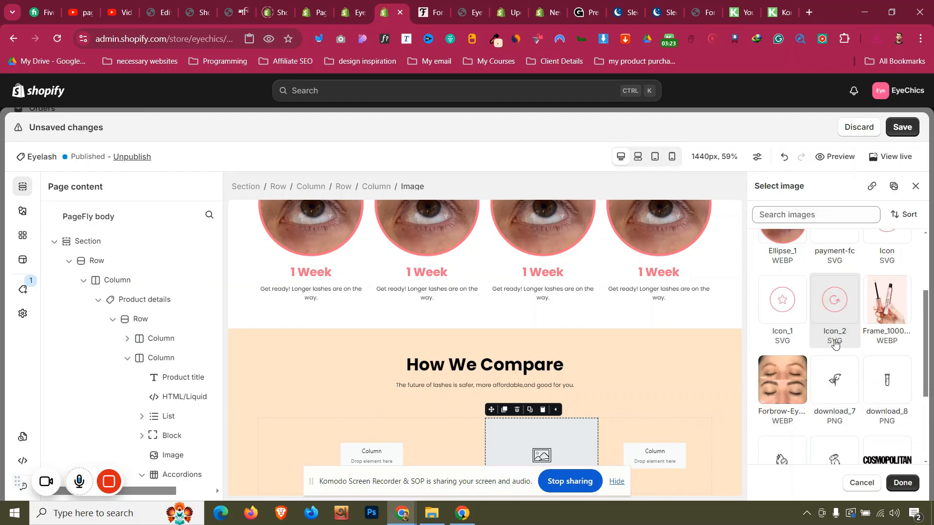
{"action": "scroll", "coordinate": [835, 345], "scroll_direction": "up", "scroll_amount": 2}
{"action": "left_click", "coordinate": [835, 266]}
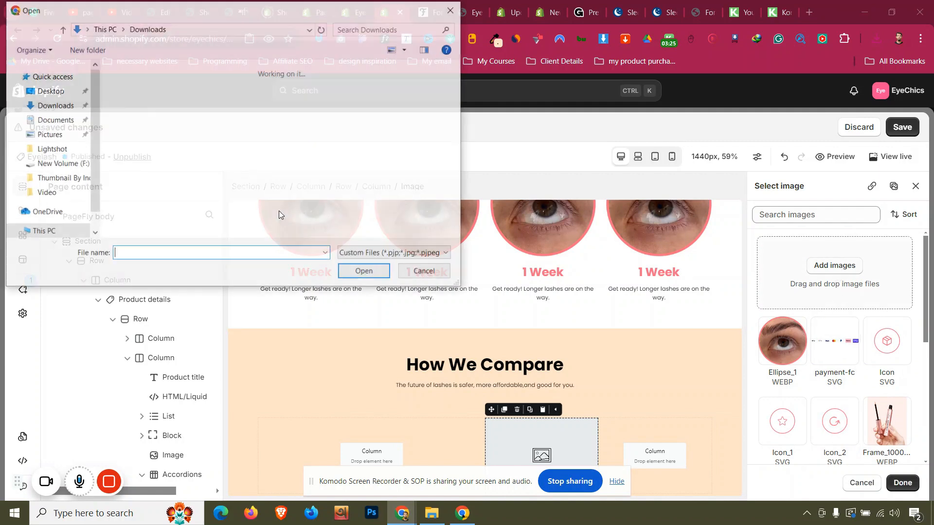
{"action": "double_click", "coordinate": [156, 120]}
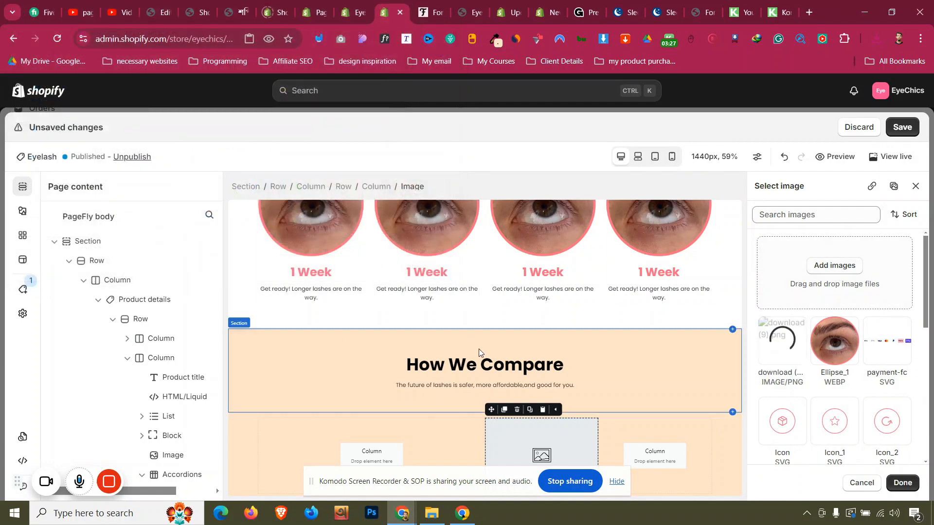
{"action": "left_click", "coordinate": [792, 355]}
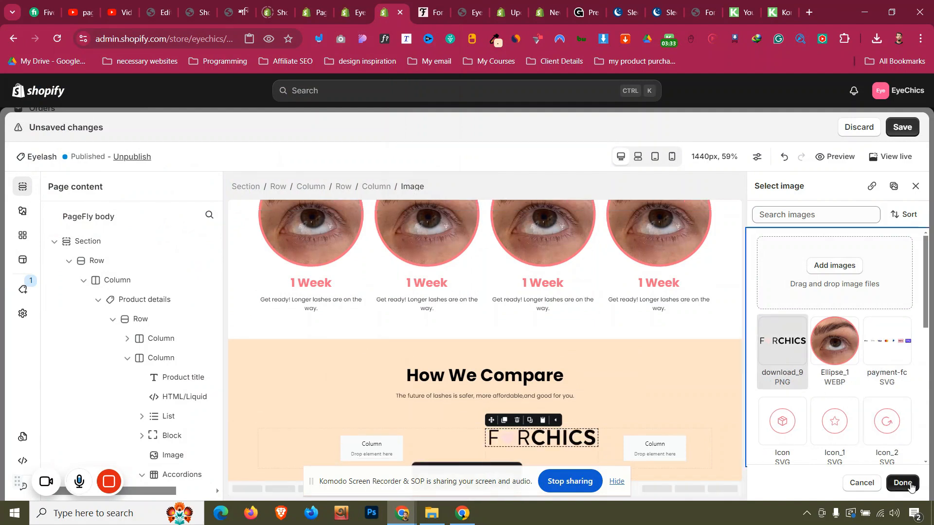
{"action": "left_click", "coordinate": [903, 483]}
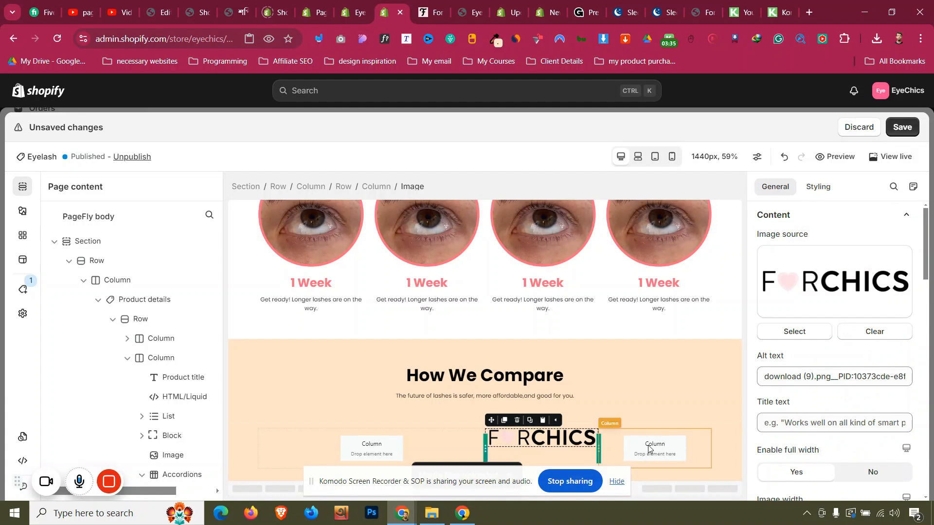
- Set the content position of the section's outer row to Center center, keeping equal height enabled
{"action": "left_click", "coordinate": [252, 445]}
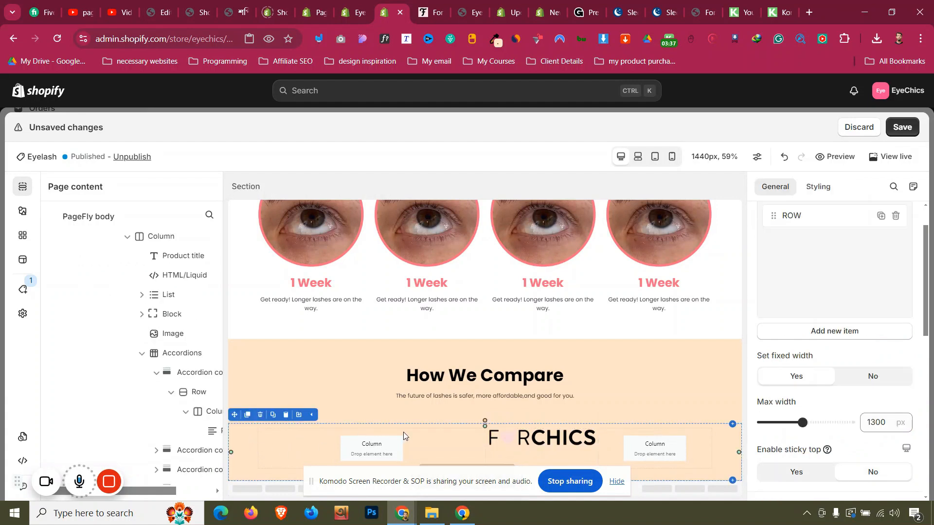
{"action": "left_click", "coordinate": [443, 425]}
{"action": "scroll", "coordinate": [820, 297], "scroll_direction": "up", "scroll_amount": 2}
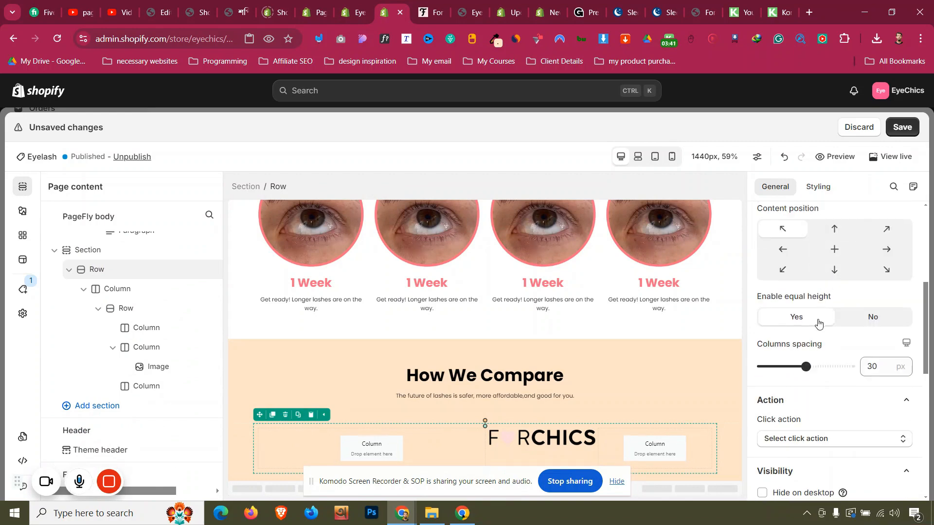
{"action": "left_click", "coordinate": [869, 319]}
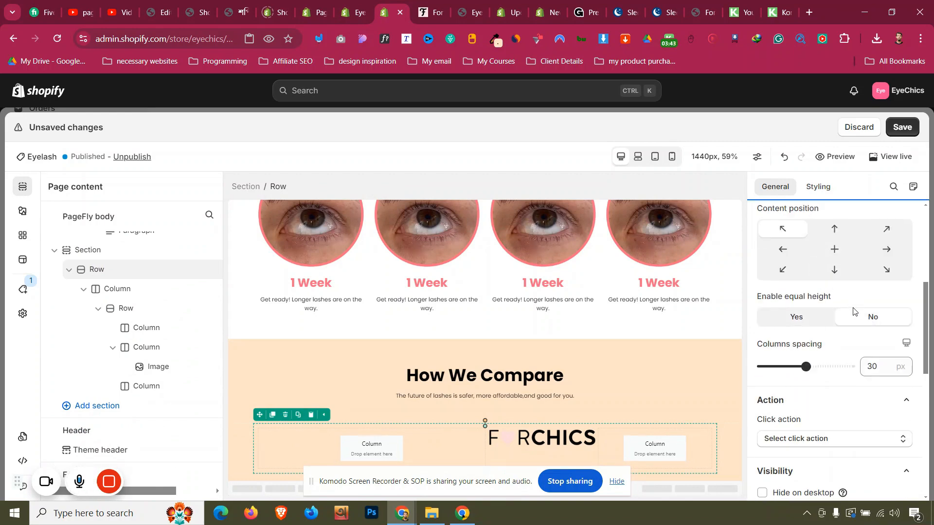
{"action": "left_click", "coordinate": [835, 251]}
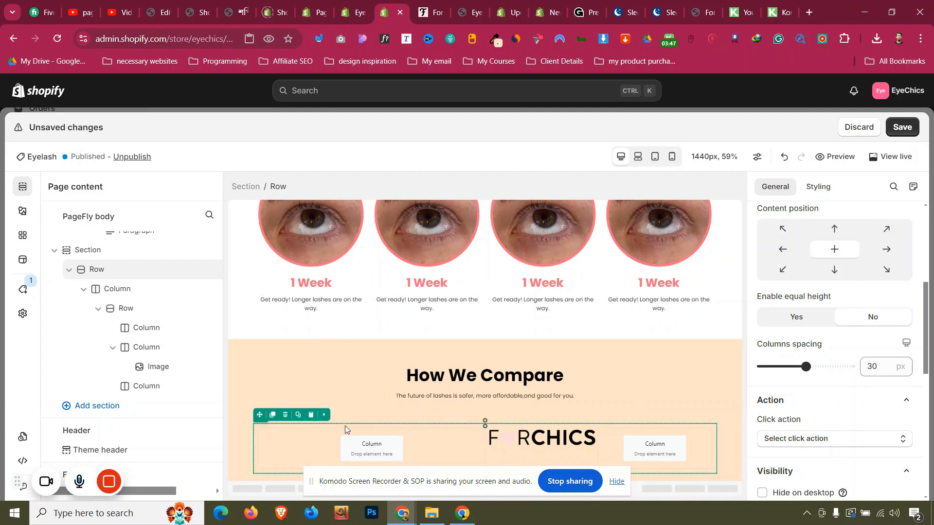
{"action": "left_click", "coordinate": [796, 318]}
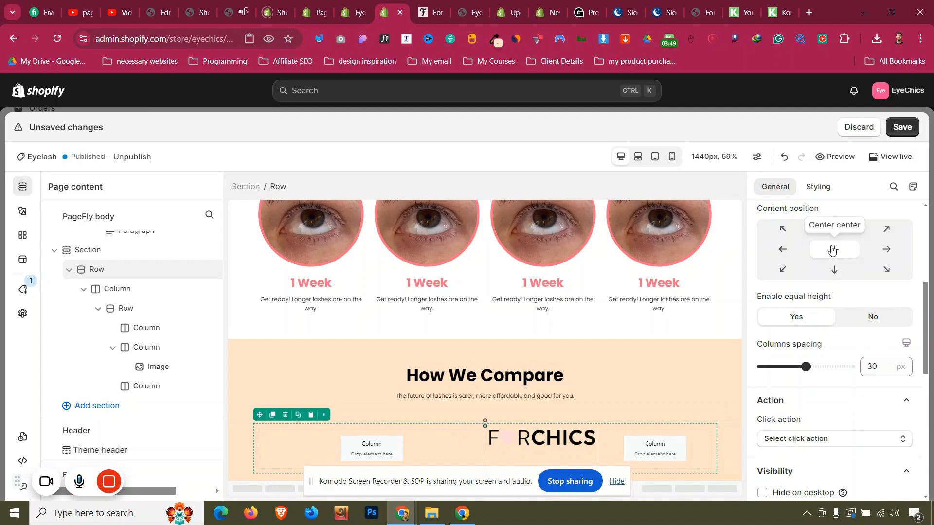
- Disable equal height on the section's outer row, and set the nested three-column row's content position to Center center with equal height enabled
{"action": "left_click", "coordinate": [860, 325]}
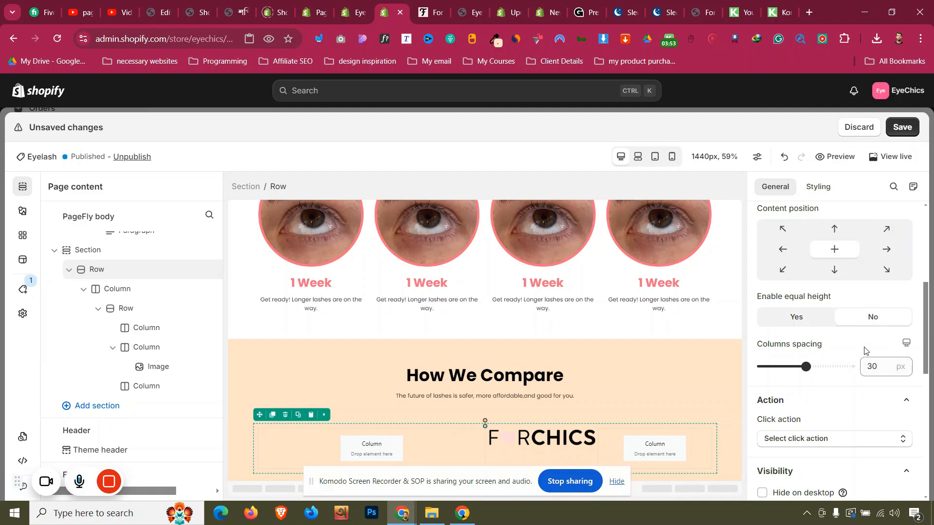
{"action": "left_click", "coordinate": [475, 433]}
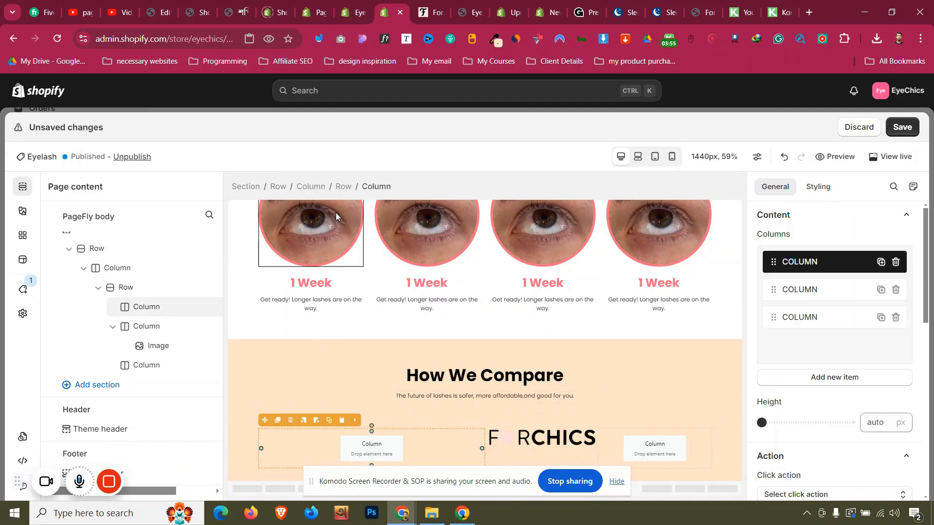
{"action": "left_click", "coordinate": [344, 187]}
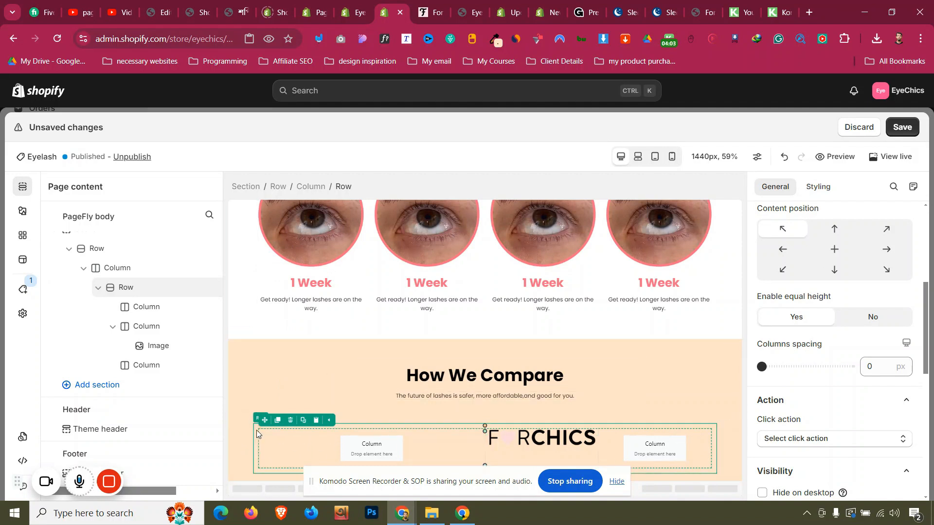
{"action": "left_click", "coordinate": [840, 254]}
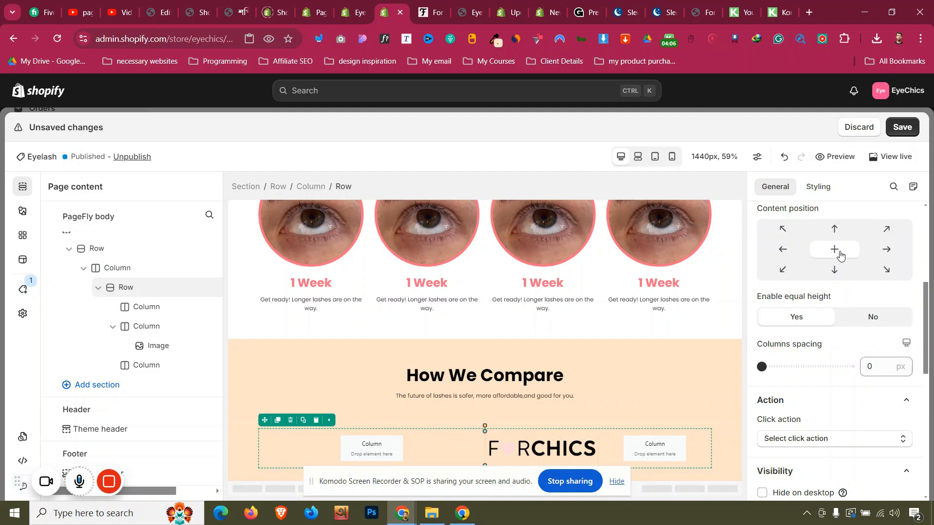
{"action": "left_click", "coordinate": [864, 320]}
{"action": "left_click", "coordinate": [808, 320]}
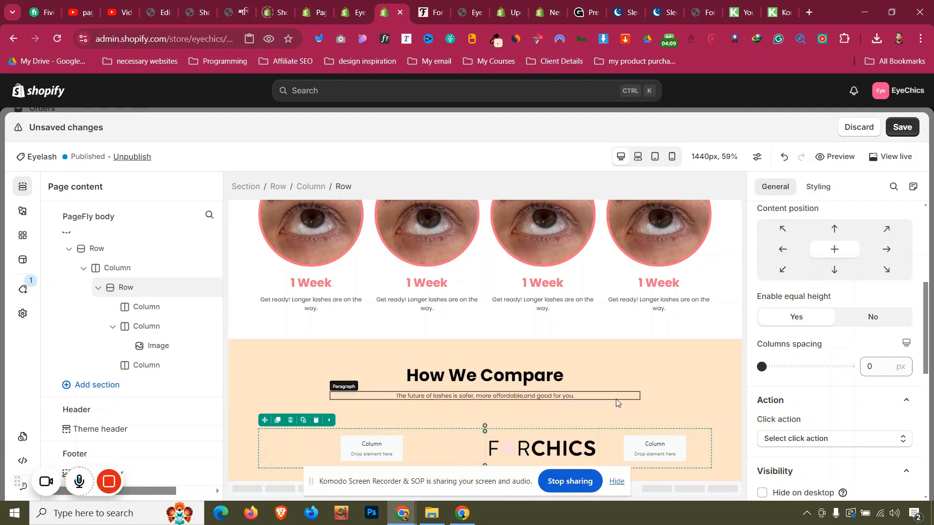
- Check the header labels in the Forchics comparison table, and insert a Heading element into the third column of the three-column row
{"action": "left_click", "coordinate": [426, 5]}
{"action": "triple_click", "coordinate": [627, 235]}
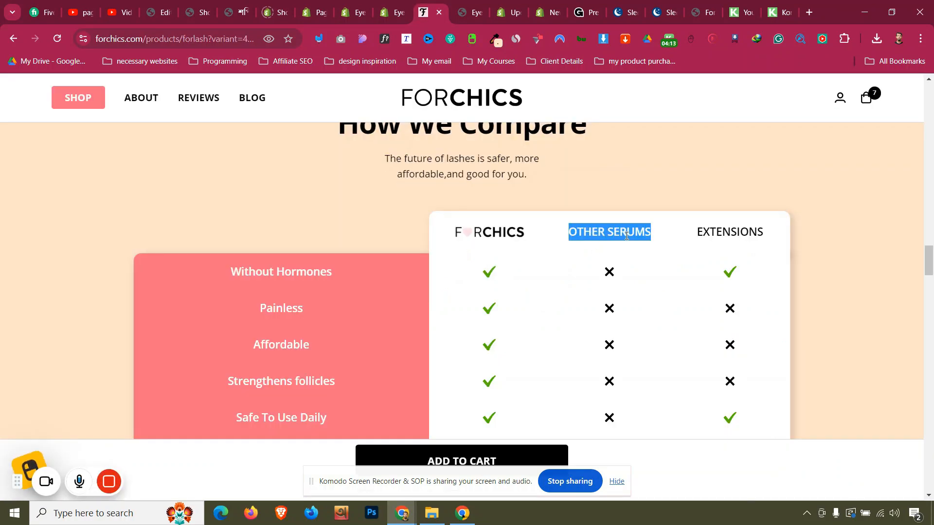
{"action": "scroll", "coordinate": [626, 237], "scroll_direction": "up", "scroll_amount": 5}
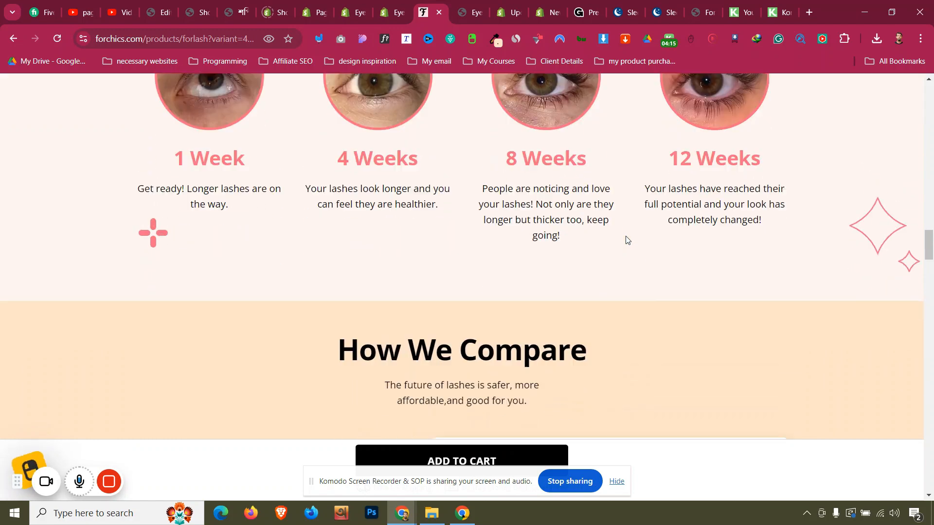
{"action": "scroll", "coordinate": [627, 240], "scroll_direction": "down", "scroll_amount": 5}
{"action": "left_click", "coordinate": [632, 230]}
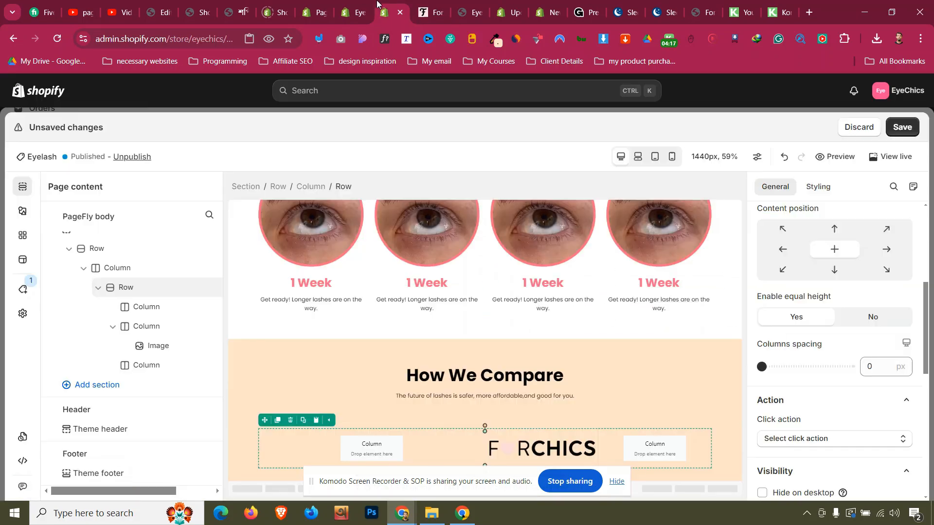
{"action": "left_click", "coordinate": [394, 12]}
{"action": "left_click", "coordinate": [23, 214]}
{"action": "scroll", "coordinate": [135, 385], "scroll_direction": "down", "scroll_amount": 5}
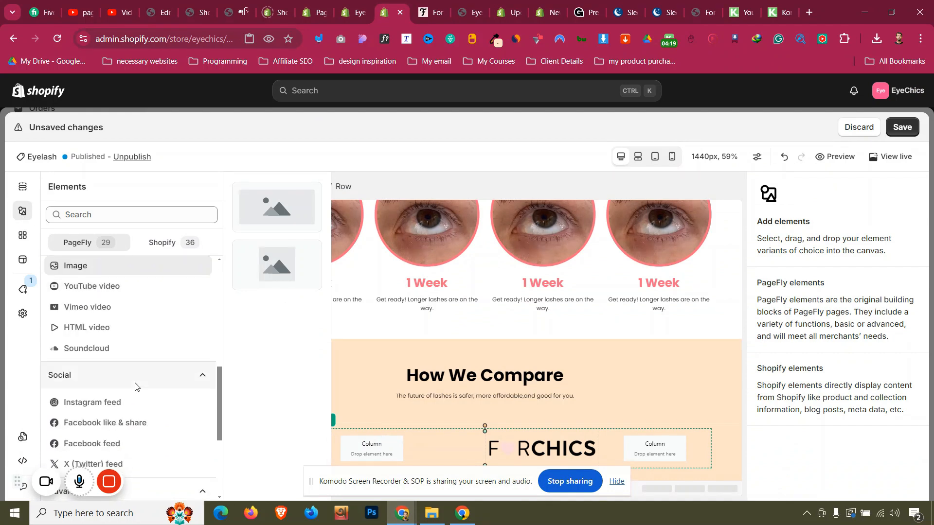
{"action": "scroll", "coordinate": [135, 385], "scroll_direction": "up", "scroll_amount": 2}
{"action": "scroll", "coordinate": [124, 311], "scroll_direction": "up", "scroll_amount": 3}
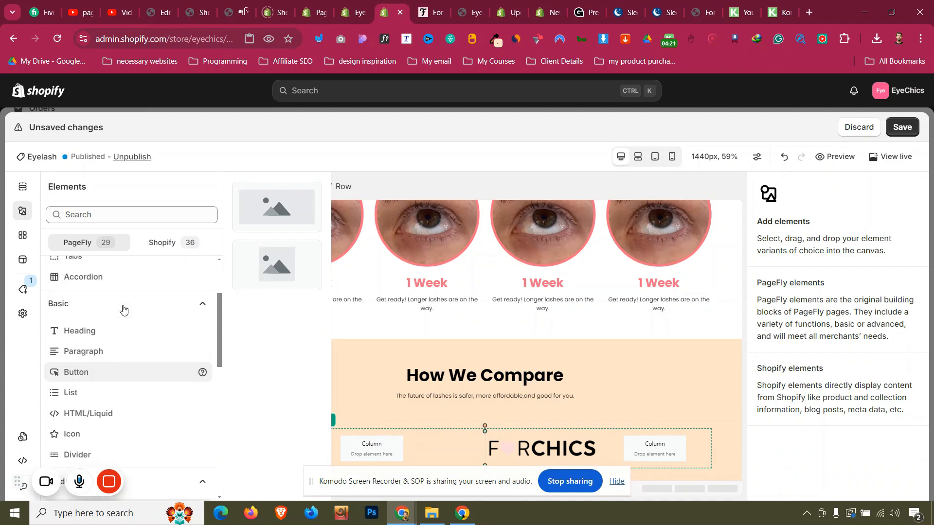
{"action": "left_click", "coordinate": [121, 334]}
{"action": "left_click_drag", "start_coordinate": [266, 207], "coordinate": [637, 455]}
- Set all margins of the third column's heading to 0 px and center its text
{"action": "left_click", "coordinate": [818, 187]}
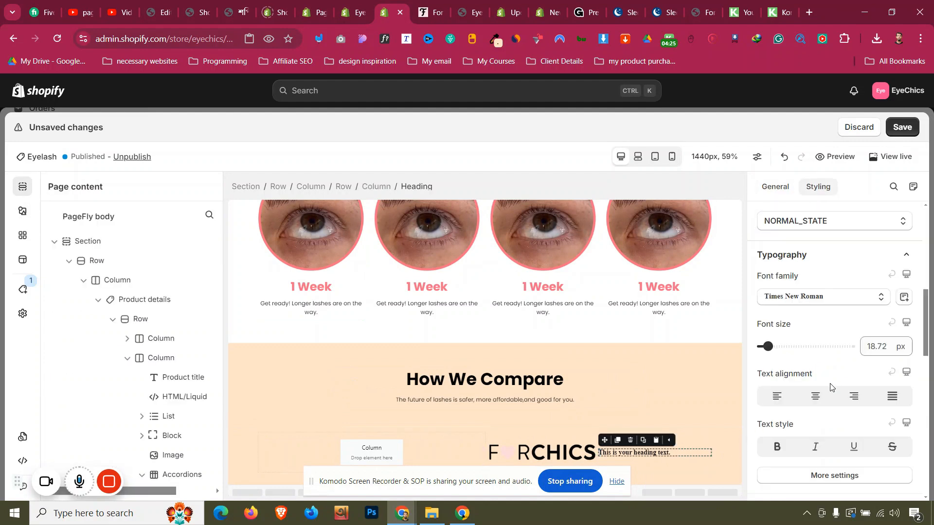
{"action": "scroll", "coordinate": [823, 440], "scroll_direction": "down", "scroll_amount": 3}
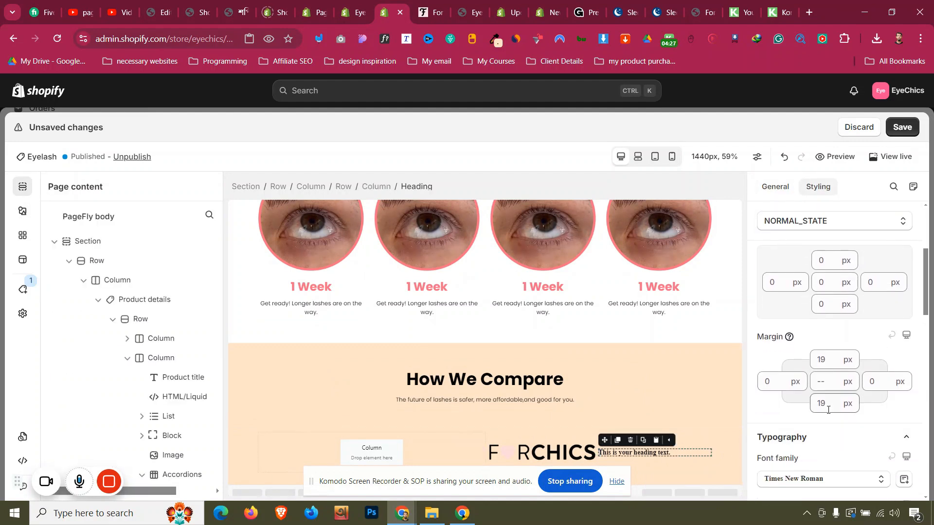
{"action": "left_click", "coordinate": [829, 384]}
{"action": "type", "text": "0"}
{"action": "scroll", "coordinate": [842, 455], "scroll_direction": "down", "scroll_amount": 6}
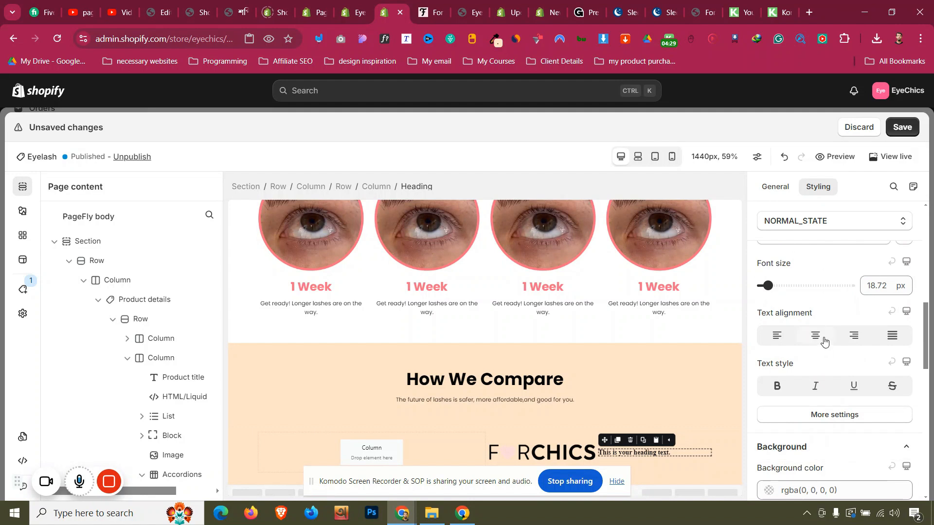
{"action": "scroll", "coordinate": [825, 336], "scroll_direction": "up", "scroll_amount": 3}
- Set the third column heading's font family to Poppins and its font weight to Medium
{"action": "left_click", "coordinate": [822, 355]}
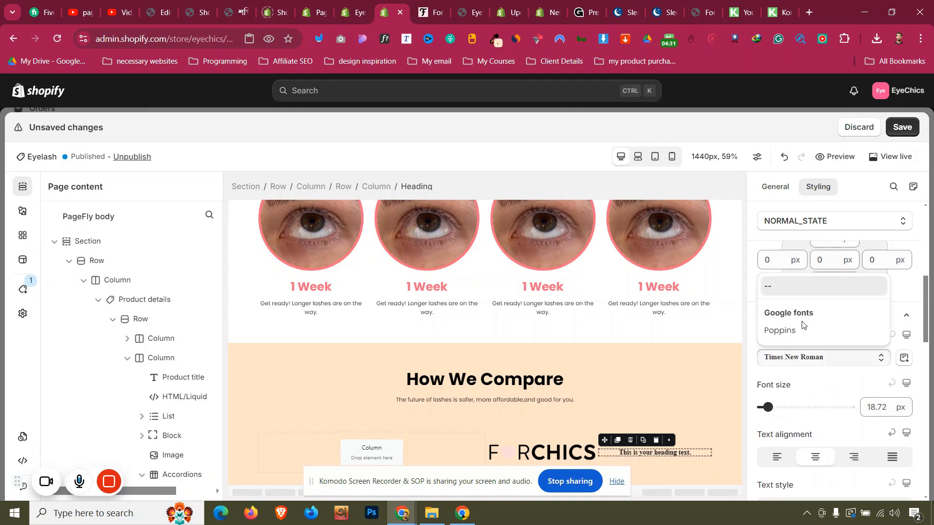
{"action": "left_click", "coordinate": [800, 330]}
{"action": "scroll", "coordinate": [798, 426], "scroll_direction": "down", "scroll_amount": 3}
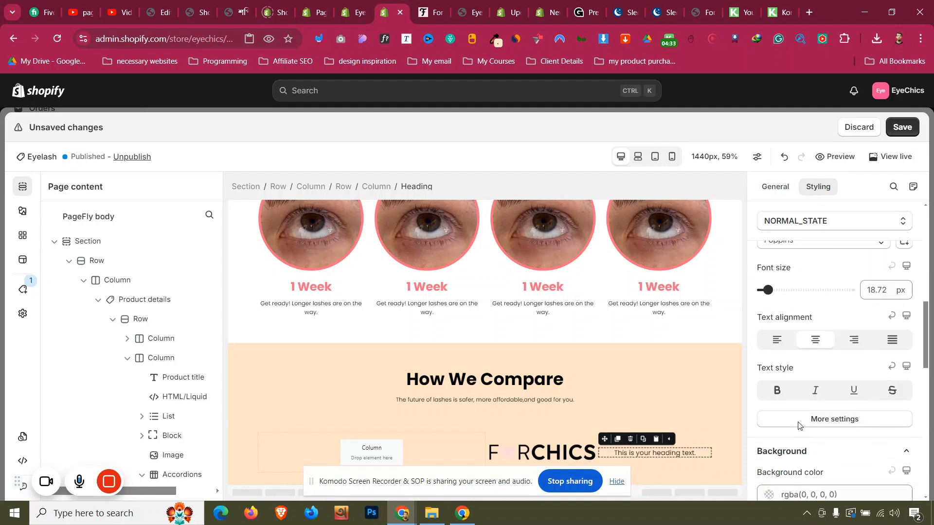
{"action": "left_click", "coordinate": [807, 422]}
{"action": "left_click", "coordinate": [808, 242]}
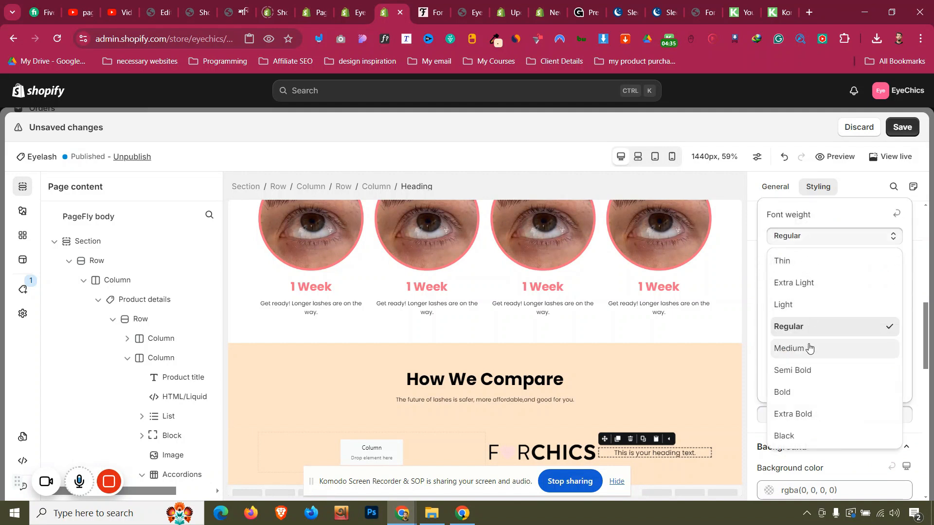
{"action": "left_click", "coordinate": [809, 348]}
{"action": "left_click", "coordinate": [821, 422]}
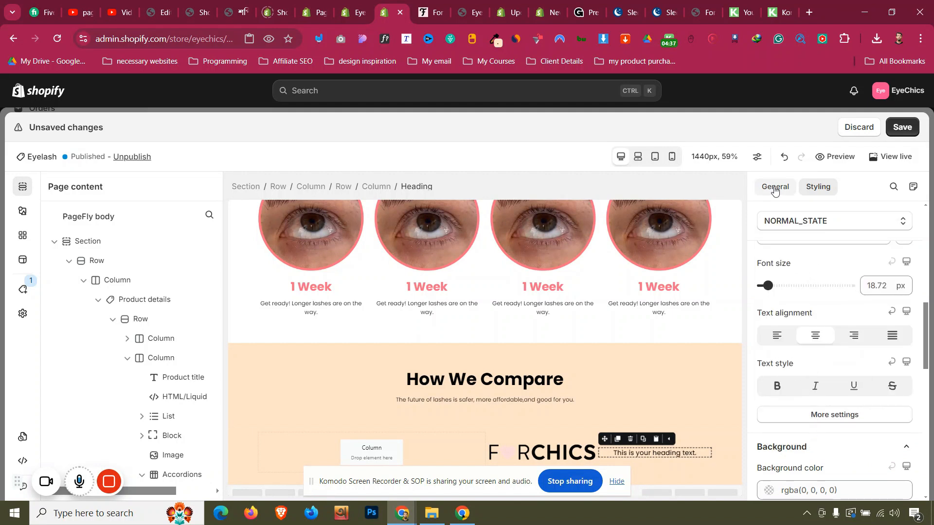
- Replace the third column heading's text with "Other Serums"
{"action": "left_click", "coordinate": [776, 186]}
{"action": "triple_click", "coordinate": [802, 313]}
{"action": "type", "text": "Other Serums"}
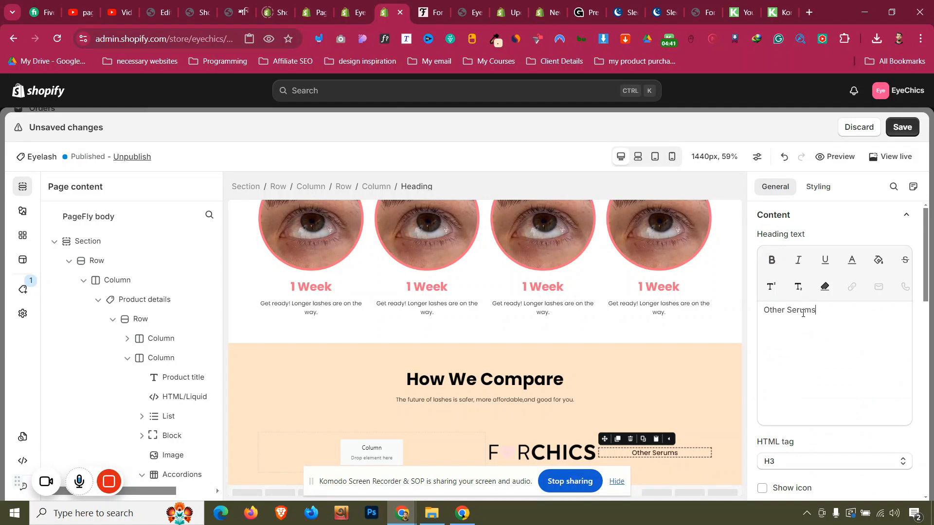
- Set the "Other Serums" heading's font size to 22 px and transform its text to uppercase
{"action": "left_click", "coordinate": [817, 186]}
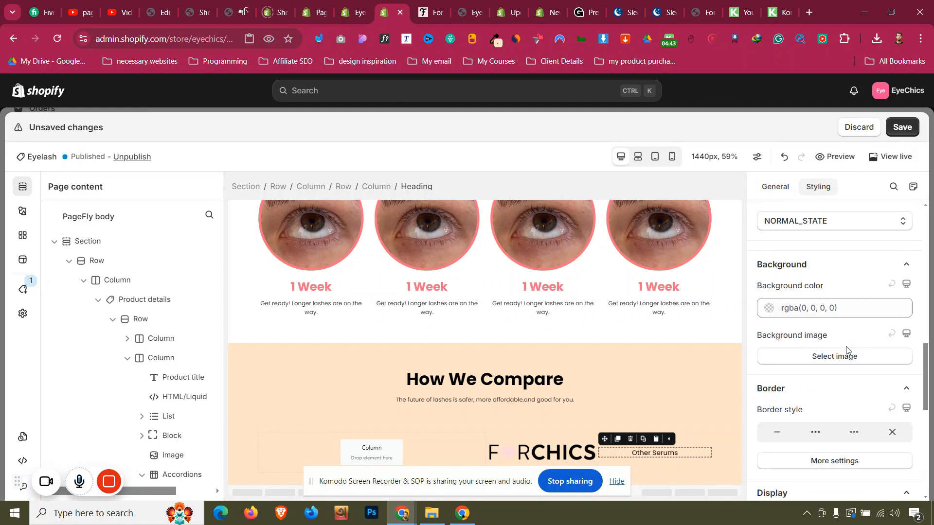
{"action": "scroll", "coordinate": [846, 346], "scroll_direction": "up", "scroll_amount": 4}
{"action": "left_click", "coordinate": [877, 290]}
{"action": "type", "text": "22"}
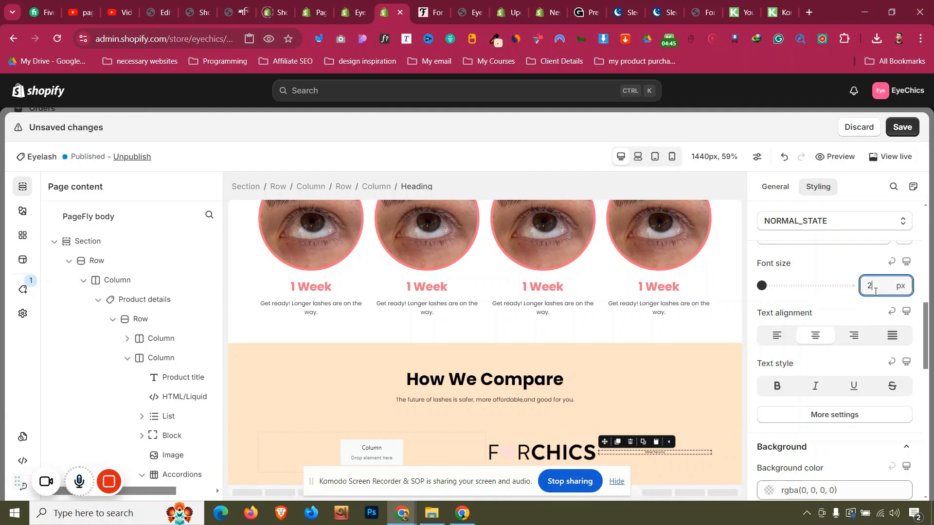
{"action": "left_click", "coordinate": [860, 418]}
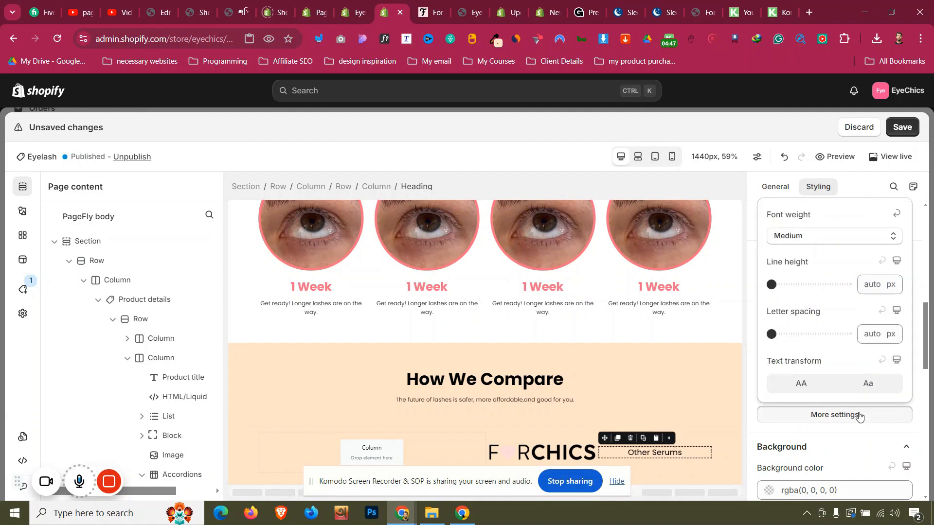
{"action": "left_click", "coordinate": [820, 387]}
- Compare the header row with the Forchics table, and duplicate the three-column row below itself
{"action": "left_click", "coordinate": [447, 5]}
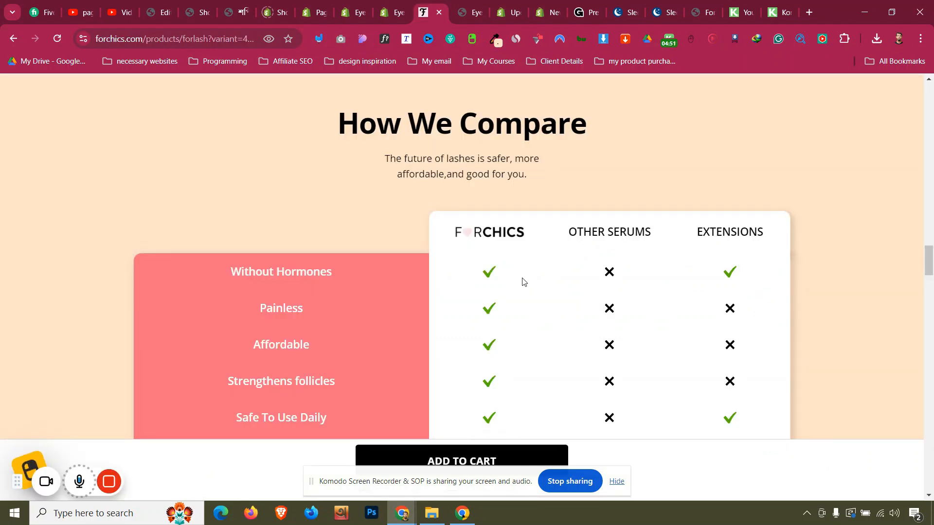
{"action": "left_click", "coordinate": [402, 4]}
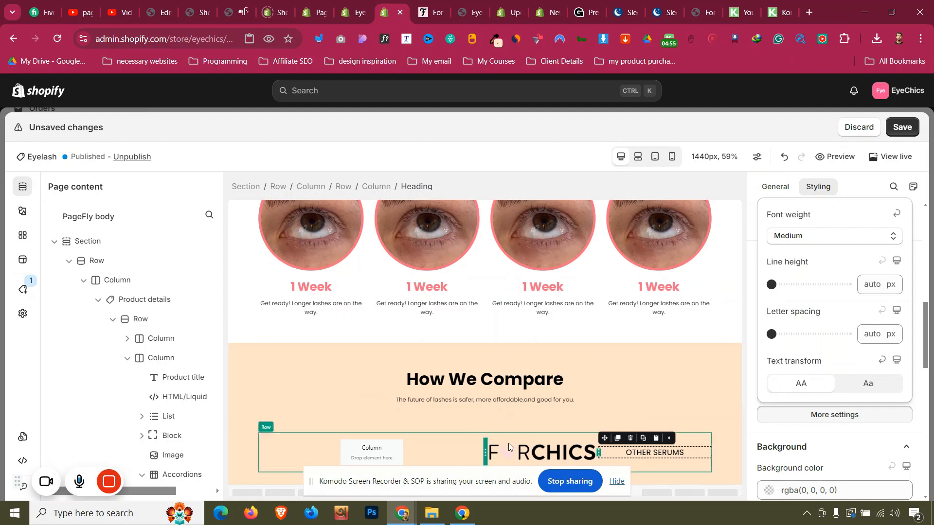
{"action": "left_click", "coordinate": [607, 464]}
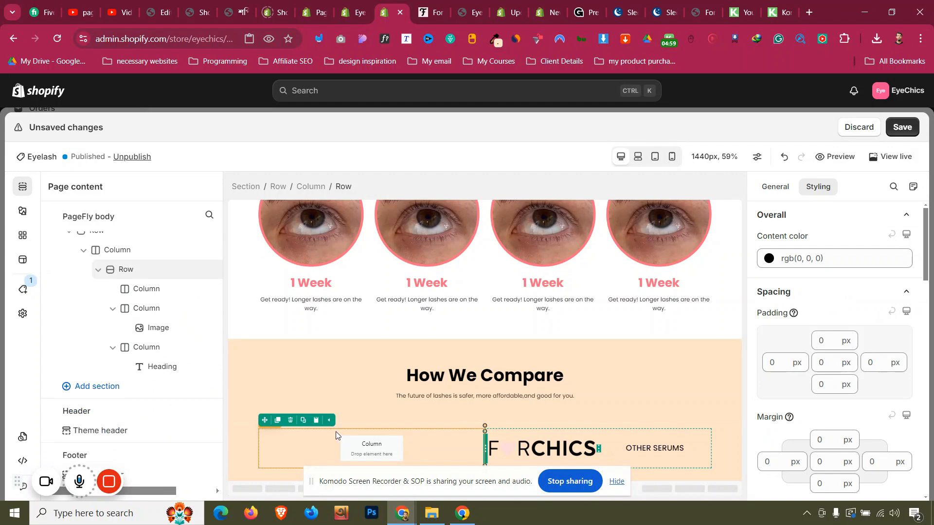
{"action": "left_click", "coordinate": [278, 419]}
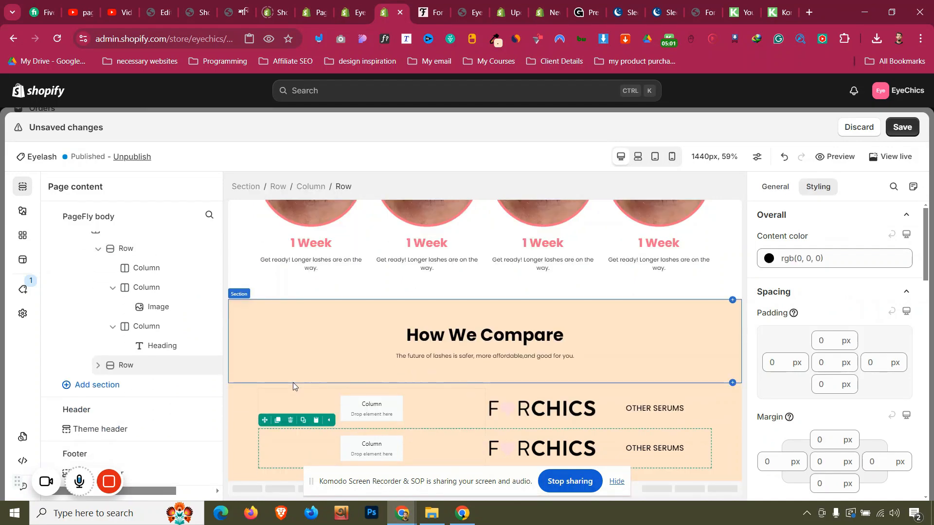
- Try to get the green check mark in the Forchics table's Without Hormones row as an image, and review the table's rows
{"action": "left_click", "coordinate": [549, 446]}
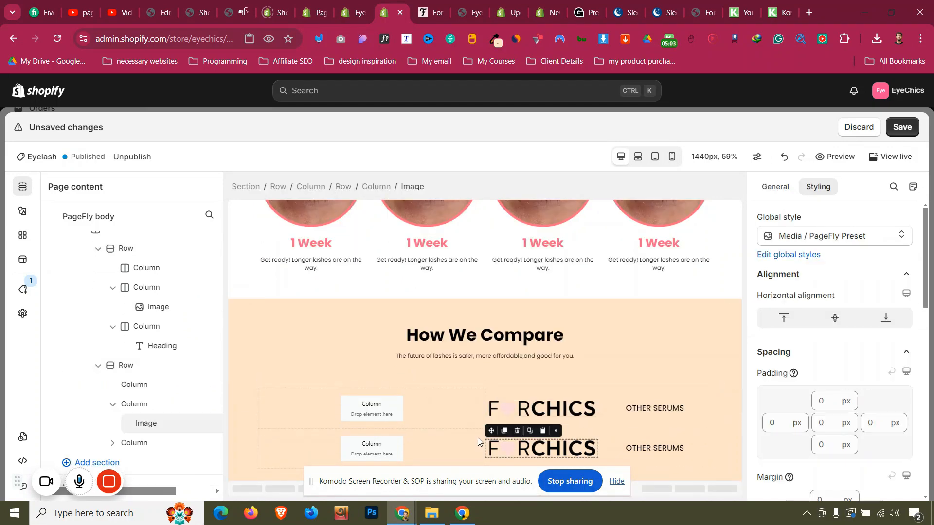
{"action": "left_click", "coordinate": [433, 11]}
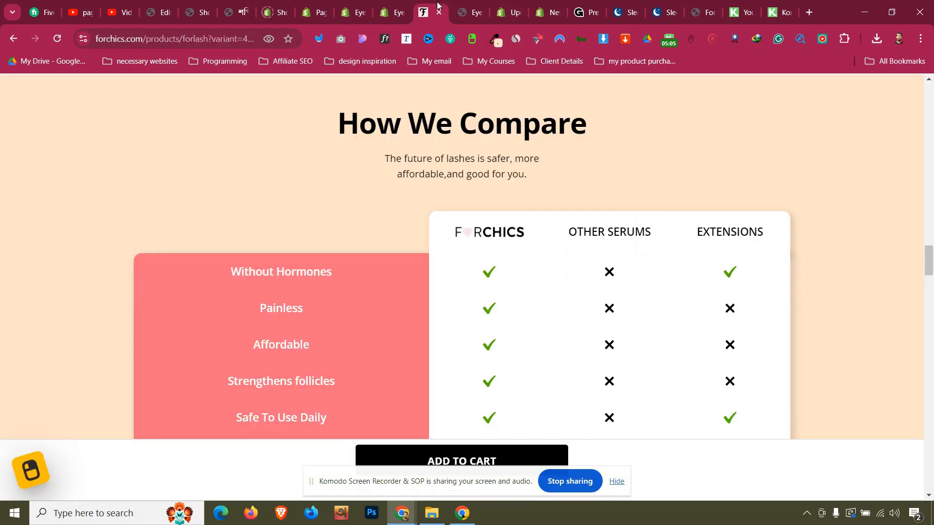
{"action": "right_click", "coordinate": [492, 276]}
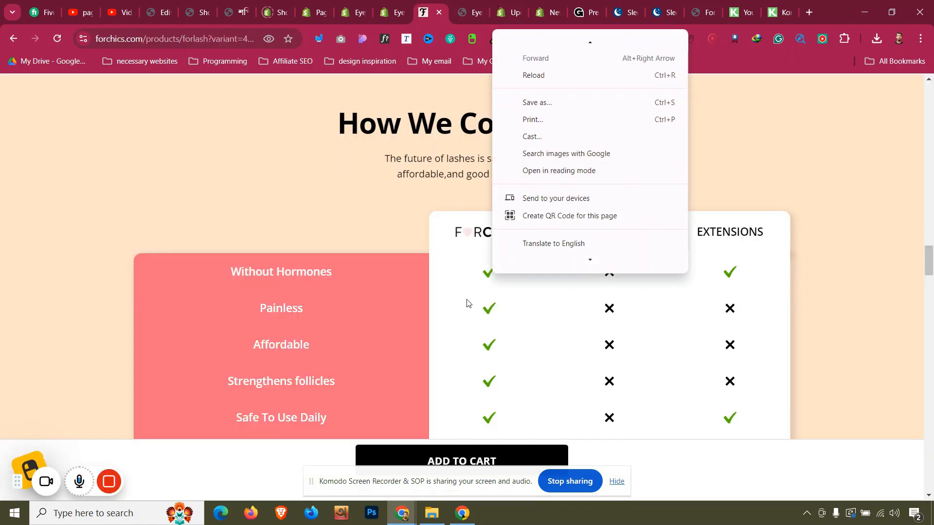
{"action": "left_click", "coordinate": [484, 279]}
{"action": "right_click", "coordinate": [487, 272]}
{"action": "left_click", "coordinate": [598, 292]}
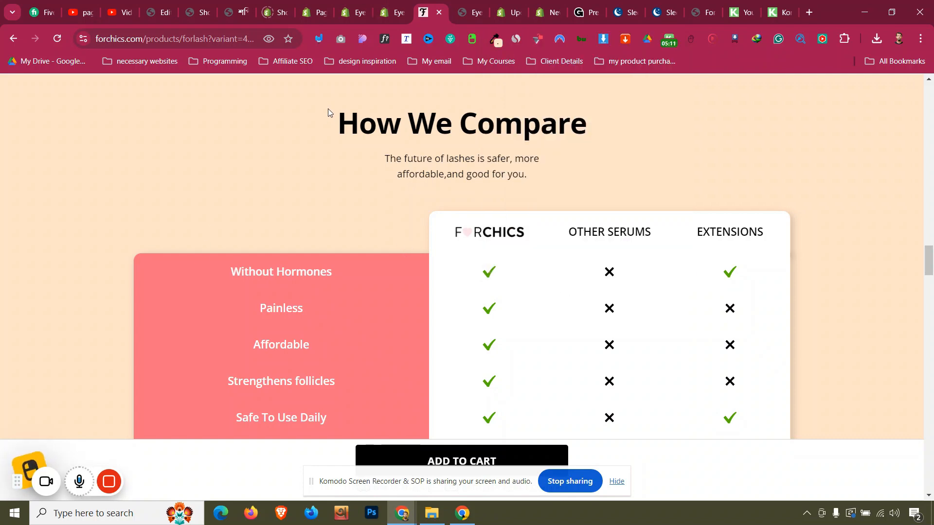
{"action": "scroll", "coordinate": [195, 294], "scroll_direction": "down", "scroll_amount": 5}
{"action": "scroll", "coordinate": [169, 287], "scroll_direction": "up", "scroll_amount": 4}
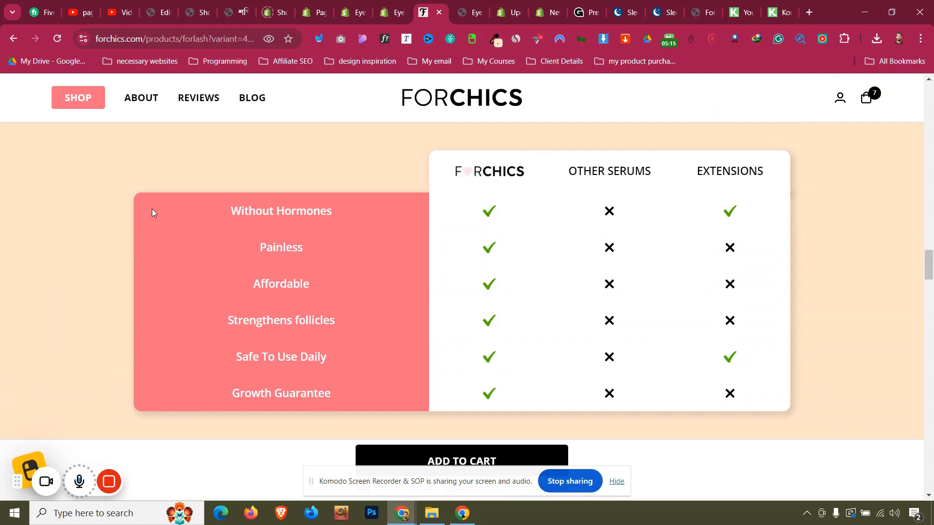
- Select the duplicated row's first column in the editor, and copy the pink label-column color #FF6D83 from the Forchics table with the color picker
{"action": "left_click", "coordinate": [399, 10]}
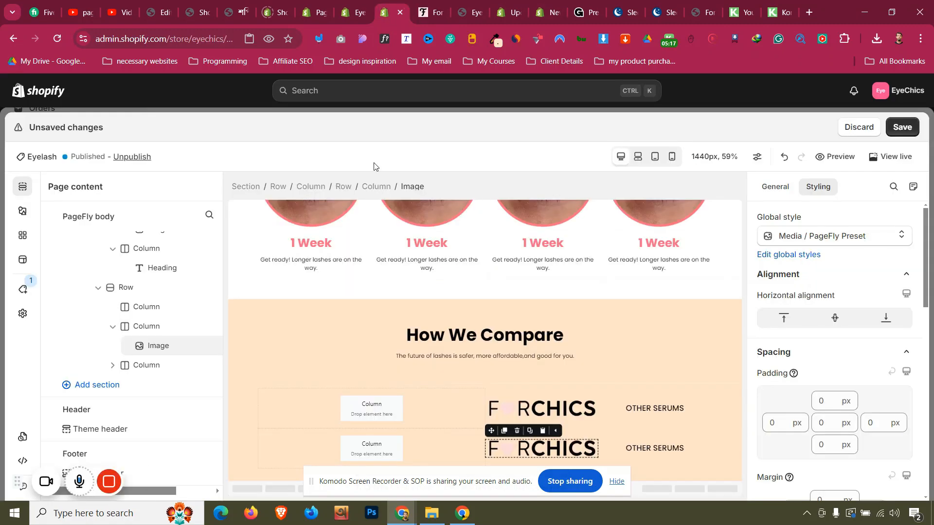
{"action": "left_click", "coordinate": [363, 448]}
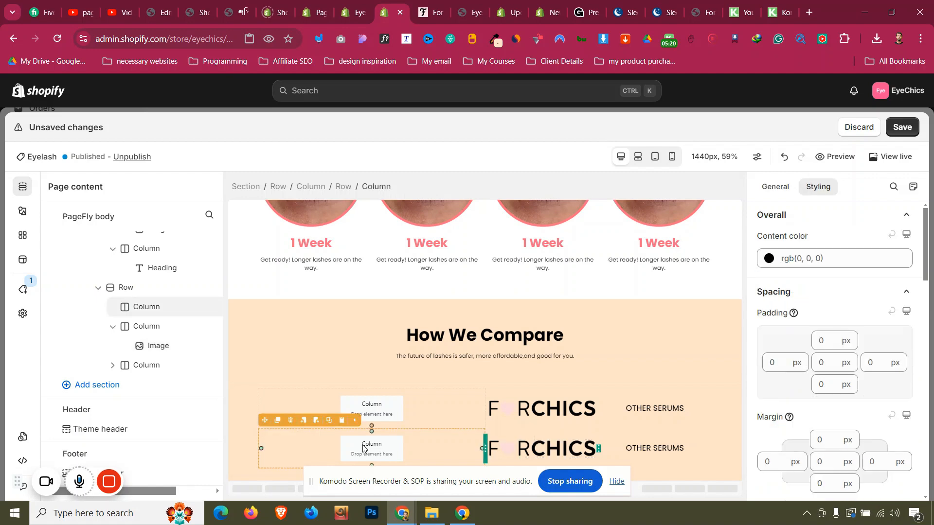
{"action": "left_click", "coordinate": [434, 6]}
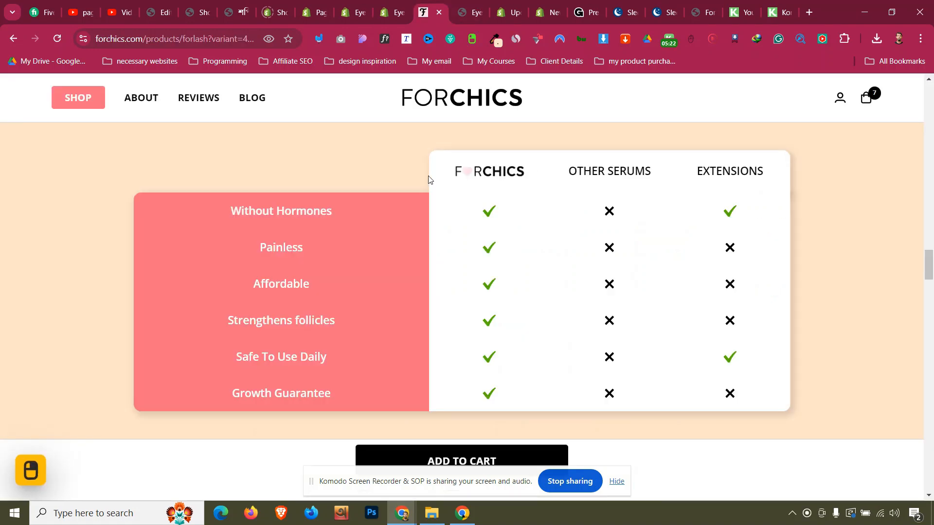
{"action": "left_click", "coordinate": [496, 39]}
{"action": "left_click", "coordinate": [480, 73]}
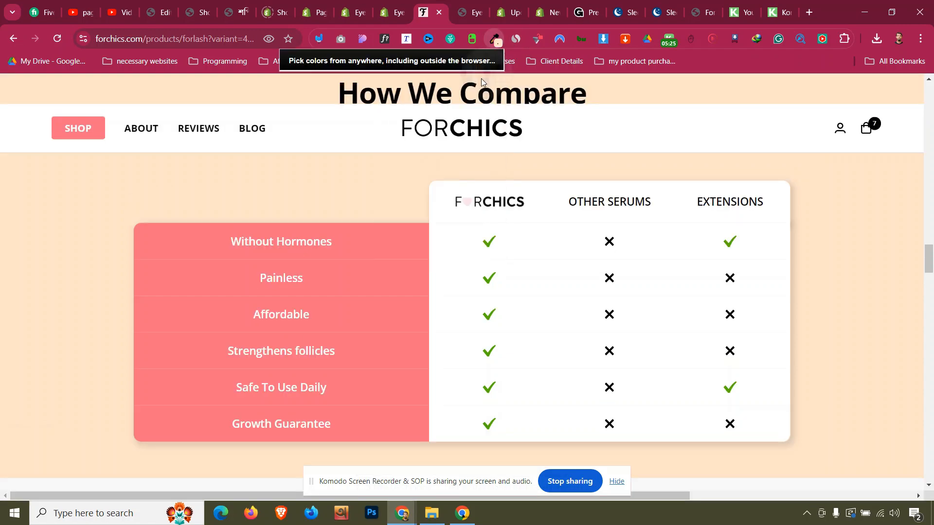
{"action": "left_click", "coordinate": [210, 244]}
{"action": "scroll", "coordinate": [211, 246], "scroll_direction": "down", "scroll_amount": 1}
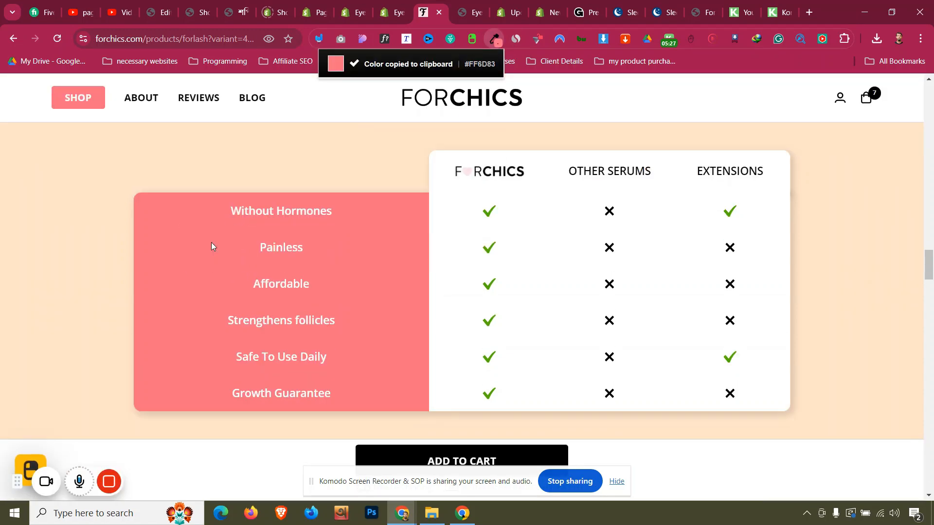
- Return to the PageFly editor and set the background color of the duplicated row's first column to the copied #FF6D83
{"action": "left_click", "coordinate": [385, 4]}
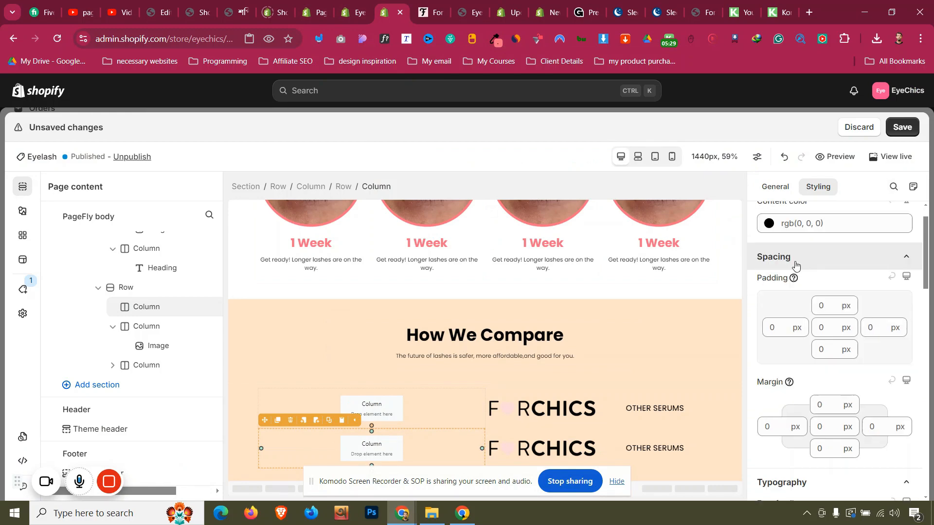
{"action": "scroll", "coordinate": [796, 265], "scroll_direction": "down", "scroll_amount": 8}
{"action": "left_click", "coordinate": [825, 266]}
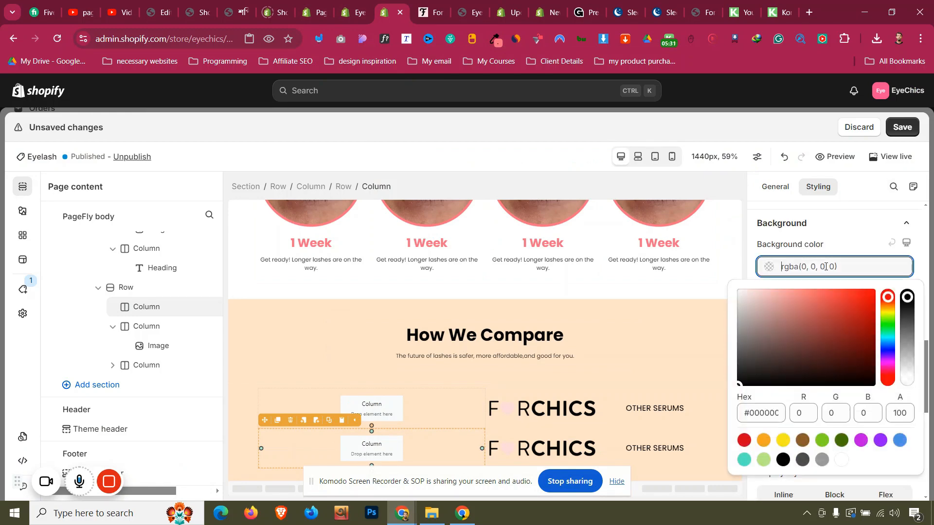
{"action": "key", "text": "ctrl+v"}
{"action": "left_click", "coordinate": [238, 412]}
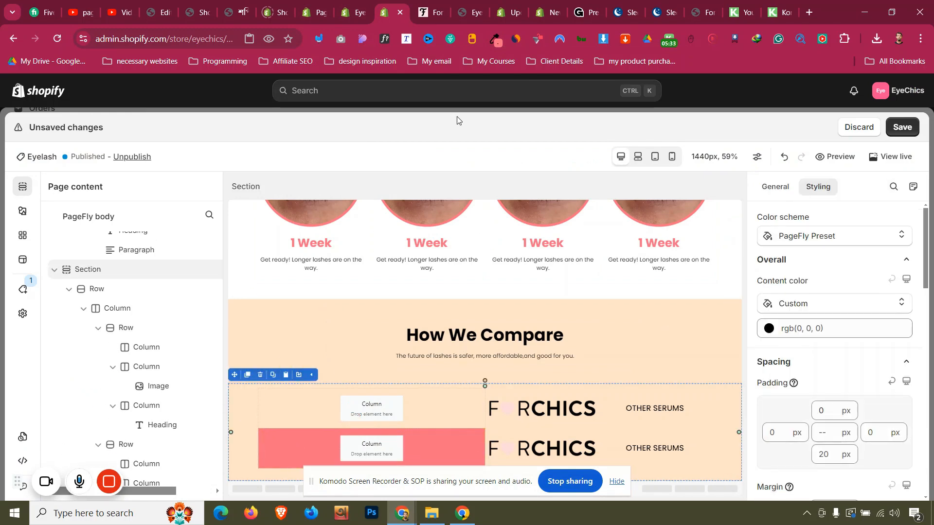
- Inspect the font styles of the "Without Hormones" label and the "Other Serums" header in the Forchics table with WhatFont
{"action": "left_click", "coordinate": [435, 10]}
{"action": "triple_click", "coordinate": [307, 212]}
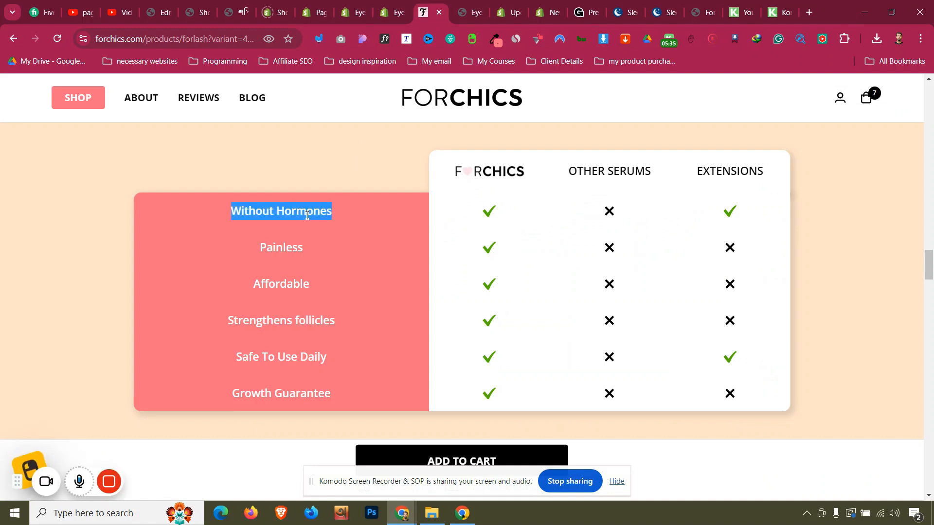
{"action": "left_click", "coordinate": [365, 167]}
{"action": "left_click", "coordinate": [389, 38]}
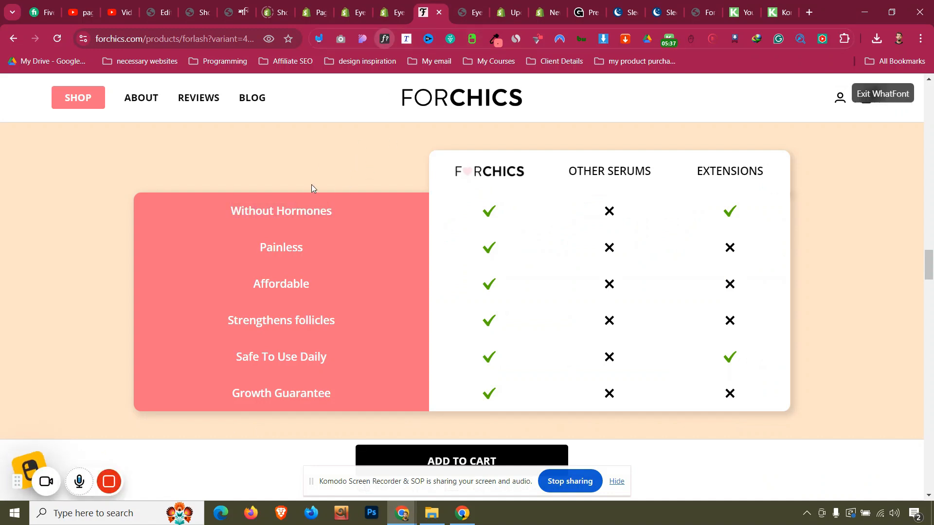
{"action": "left_click", "coordinate": [308, 213]}
{"action": "left_click", "coordinate": [621, 171]}
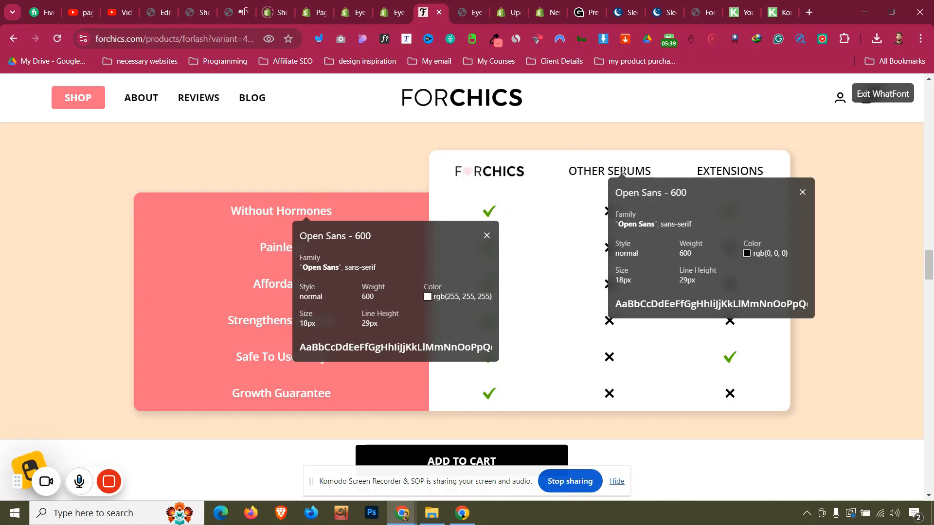
{"action": "left_click", "coordinate": [883, 93]}
- Duplicate the "Other Serums" heading in the PageFly editor and move the copy into the pink column of the second table row
{"action": "left_click", "coordinate": [384, 12]}
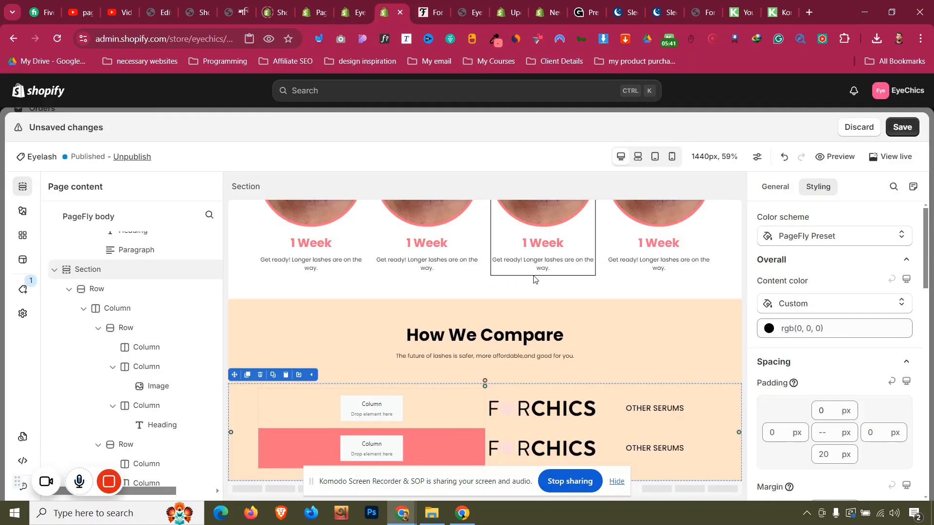
{"action": "left_click", "coordinate": [629, 403]}
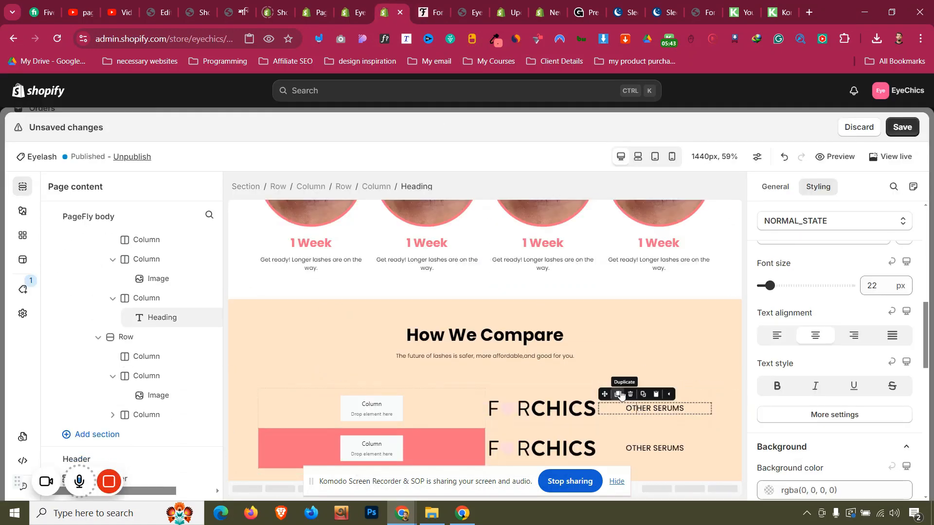
{"action": "left_click", "coordinate": [618, 394]}
{"action": "left_click_drag", "start_coordinate": [604, 400], "coordinate": [407, 445]}
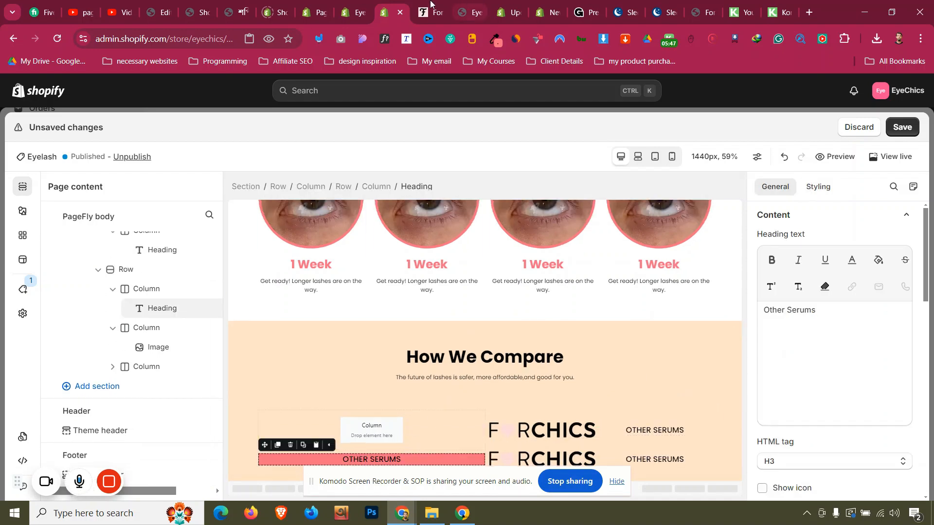
- Copy the "Without Hormones" label from the Forchics table and replace the pink column's heading text with it
{"action": "key", "text": "ctrl+Tab"}
{"action": "triple_click", "coordinate": [303, 200]}
{"action": "key", "text": "ctrl+c"}
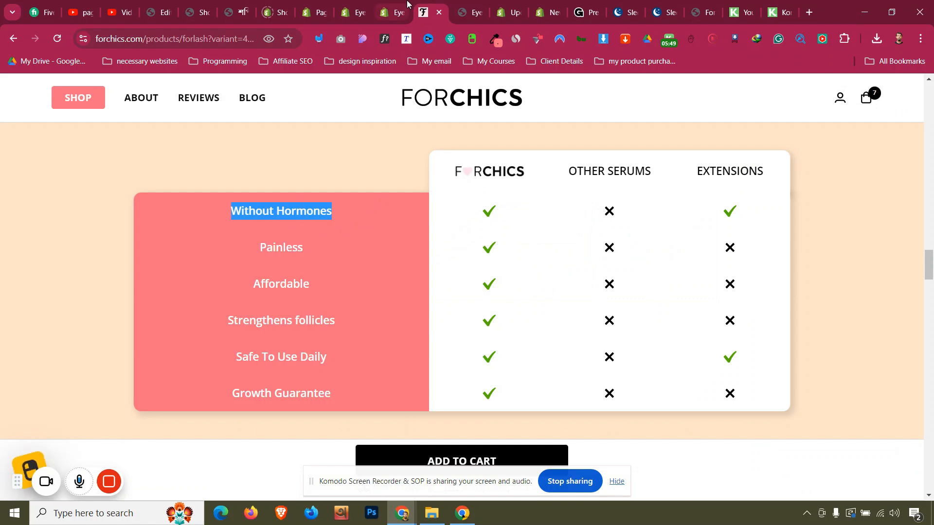
{"action": "key", "text": "ctrl+shift+Tab"}
{"action": "left_click", "coordinate": [836, 321]}
{"action": "key", "text": "ctrl+a"}
{"action": "key", "text": "ctrl+v"}
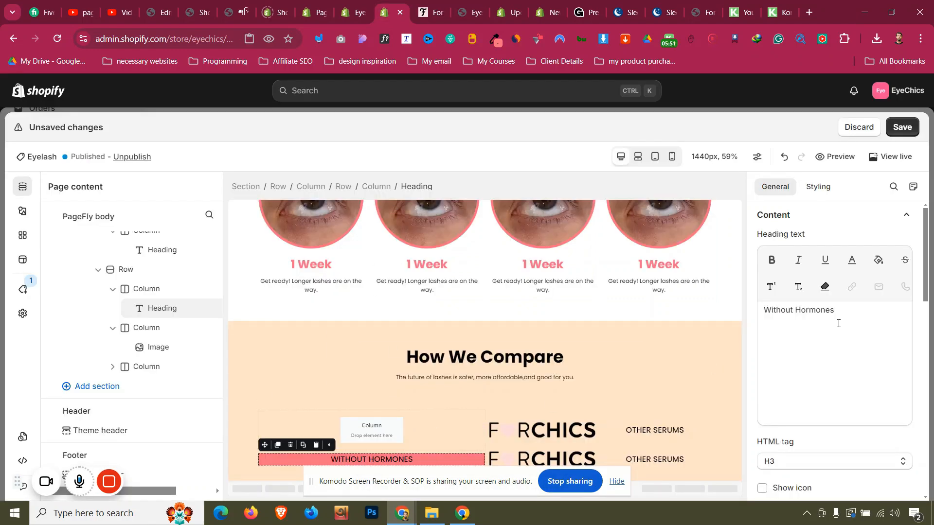
- Set the "Without Hormones" heading's content color to white
{"action": "left_click", "coordinate": [818, 187]}
{"action": "scroll", "coordinate": [825, 392], "scroll_direction": "up", "scroll_amount": 5}
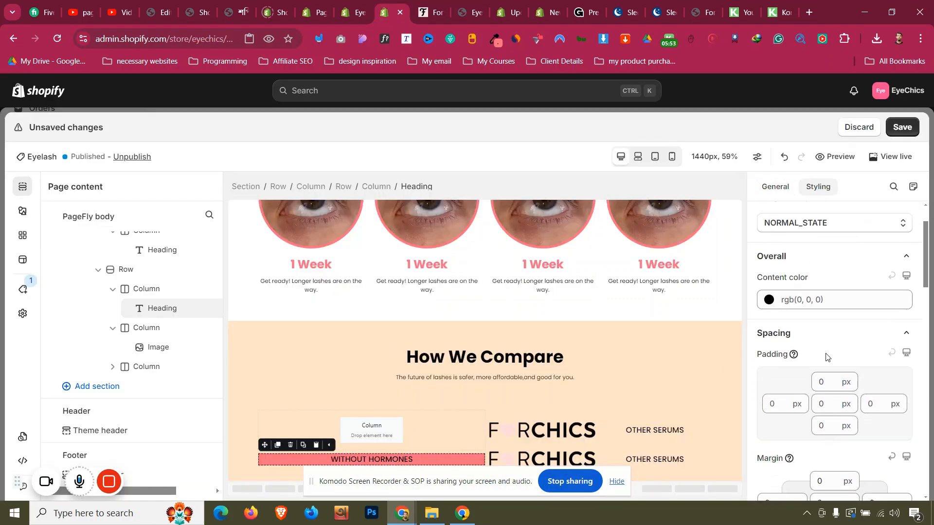
{"action": "left_click", "coordinate": [826, 298]}
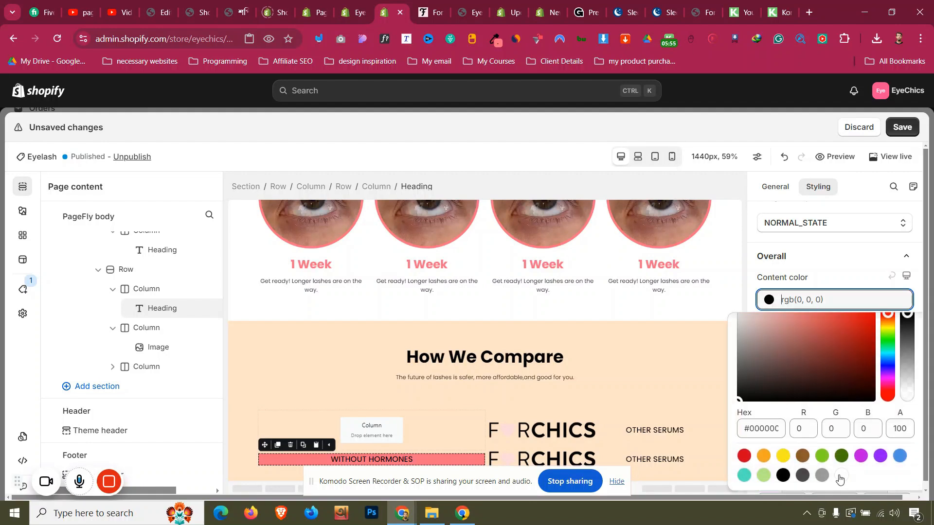
{"action": "left_click", "coordinate": [839, 477]}
{"action": "left_click", "coordinate": [315, 466]}
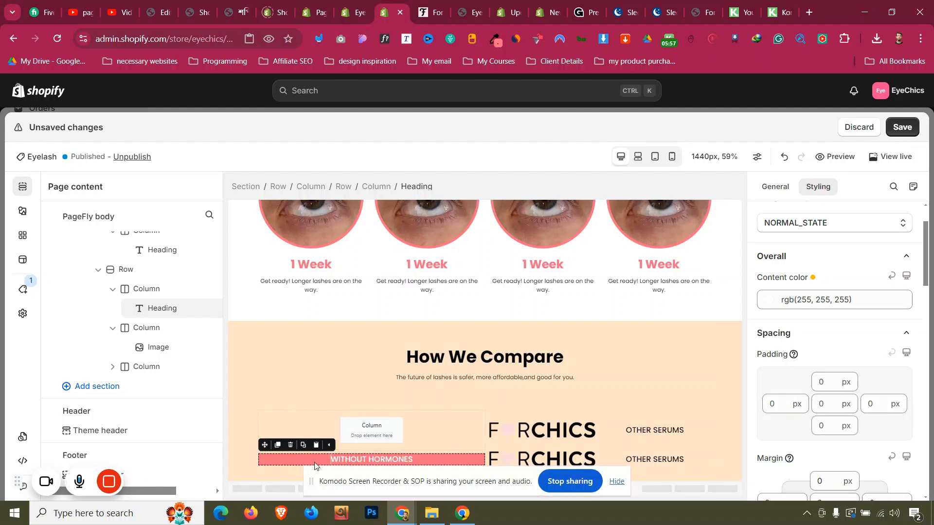
- Set the pink column's top padding to 10 px and its bottom padding to 11 px
{"action": "left_click", "coordinate": [379, 188]}
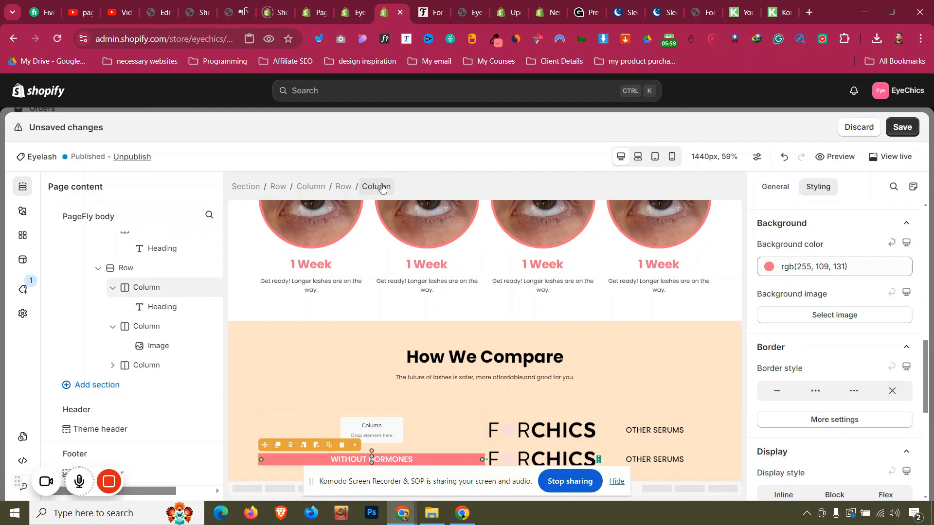
{"action": "scroll", "coordinate": [833, 328], "scroll_direction": "up", "scroll_amount": 10}
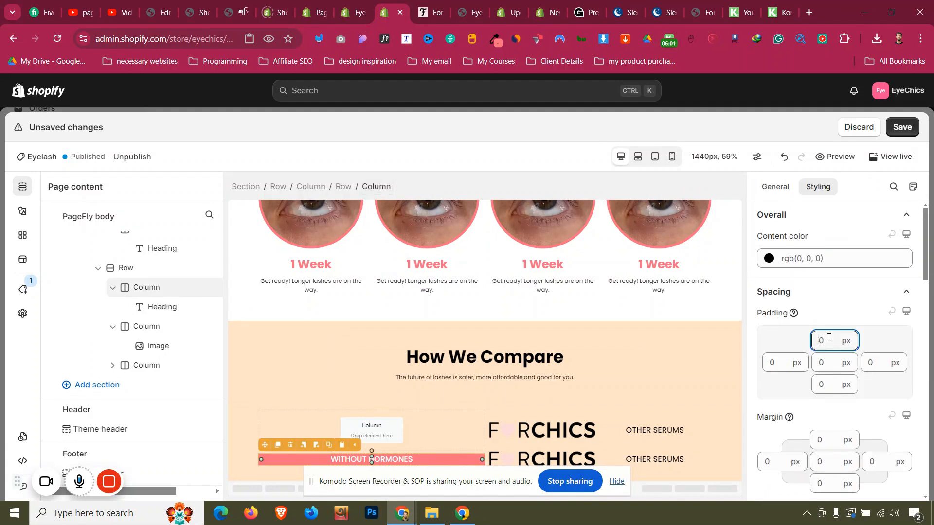
{"action": "type", "text": "11"}
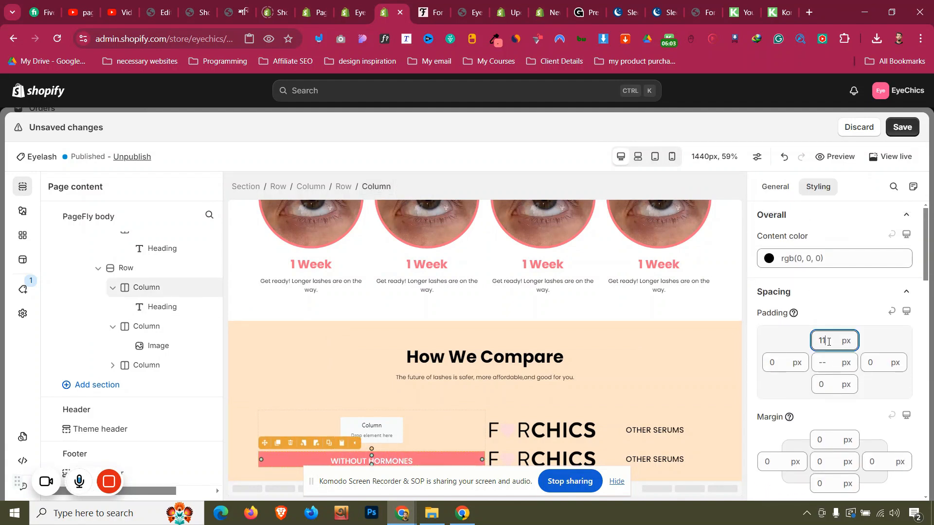
{"action": "left_click", "coordinate": [826, 385]}
{"action": "type", "text": "10"}
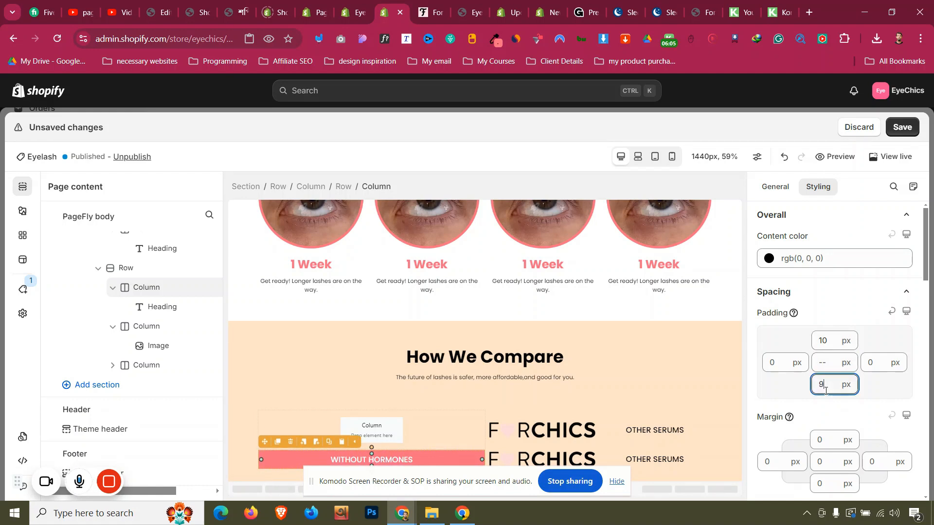
{"action": "key", "text": "BackSpace"}
{"action": "type", "text": "2"}
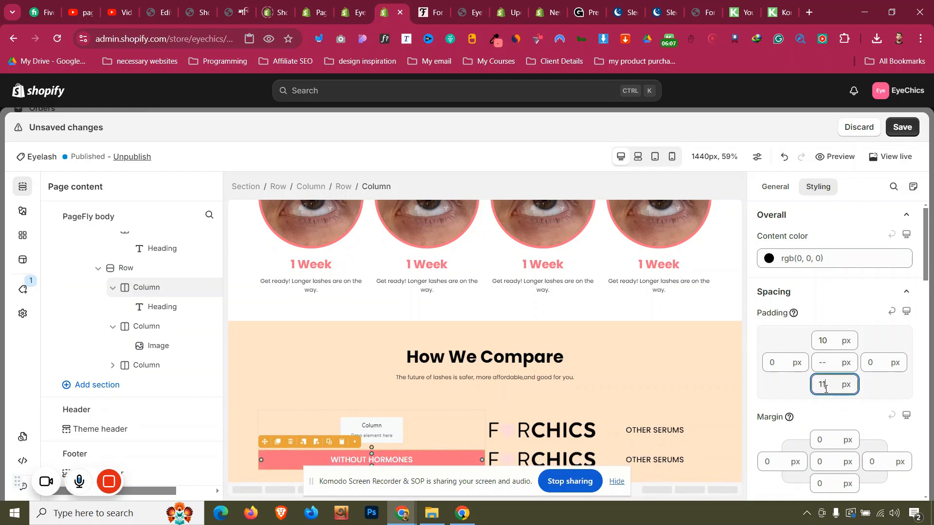
{"action": "left_click", "coordinate": [244, 414]}
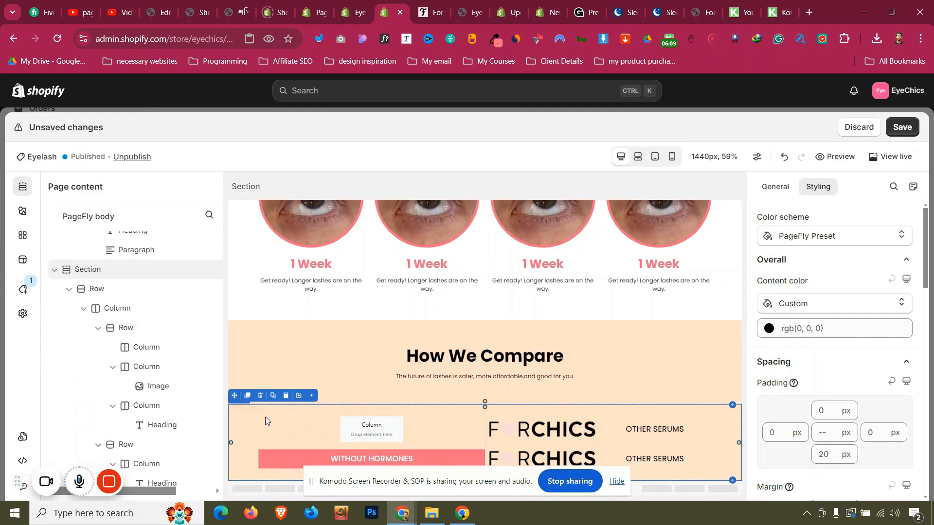
- Delete the Forchics logo image and the "Other Serums" heading from the "Without Hormones" row
{"action": "left_click", "coordinate": [519, 430]}
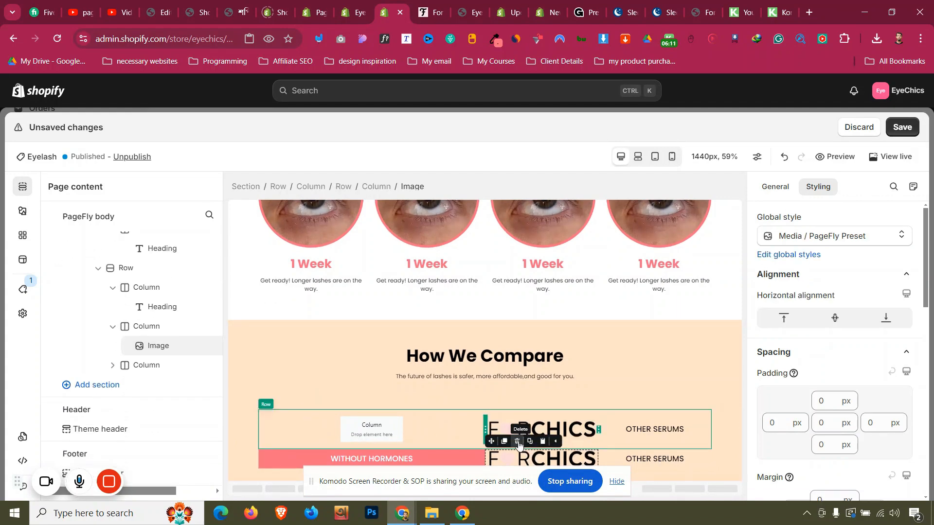
{"action": "left_click", "coordinate": [518, 442]}
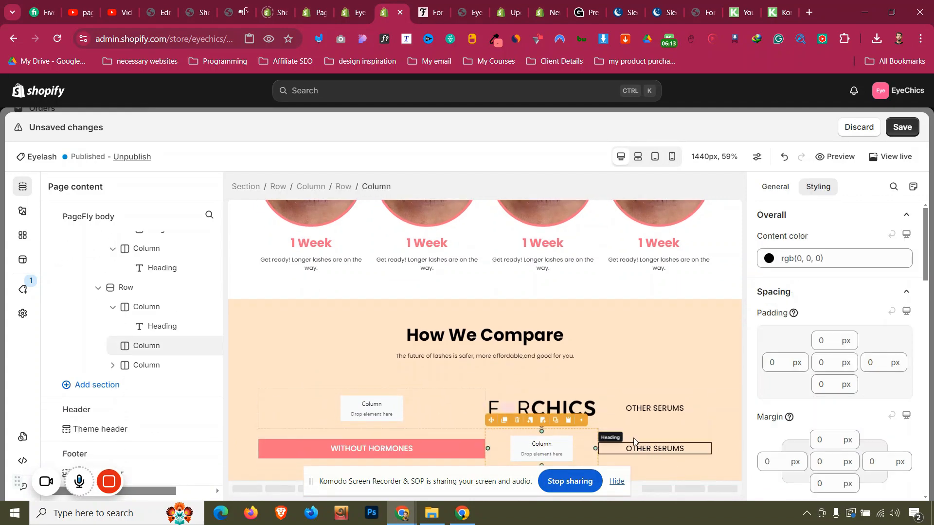
{"action": "left_click", "coordinate": [634, 443]}
{"action": "left_click", "coordinate": [618, 433]}
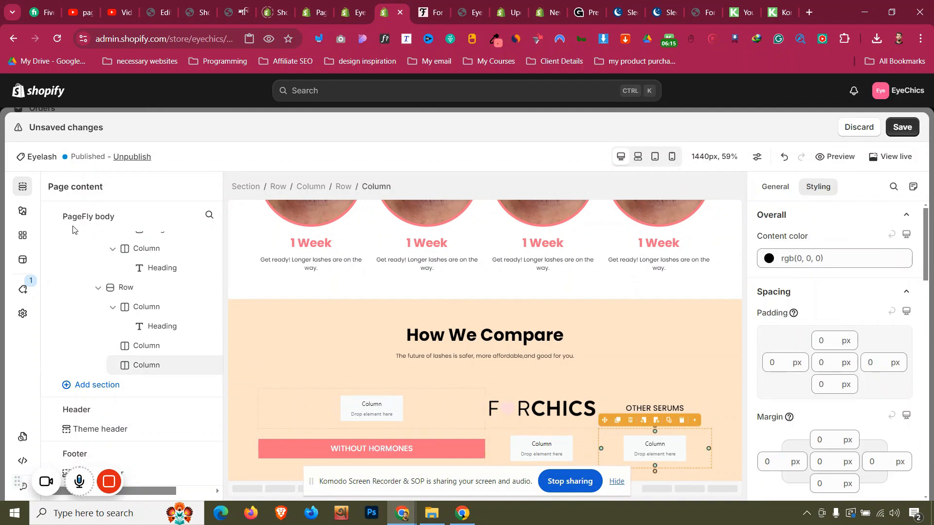
- Add an icon element to the middle column of the "Without Hormones" row and center it horizontally
{"action": "left_click", "coordinate": [22, 211]}
{"action": "scroll", "coordinate": [109, 350], "scroll_direction": "down", "scroll_amount": 3}
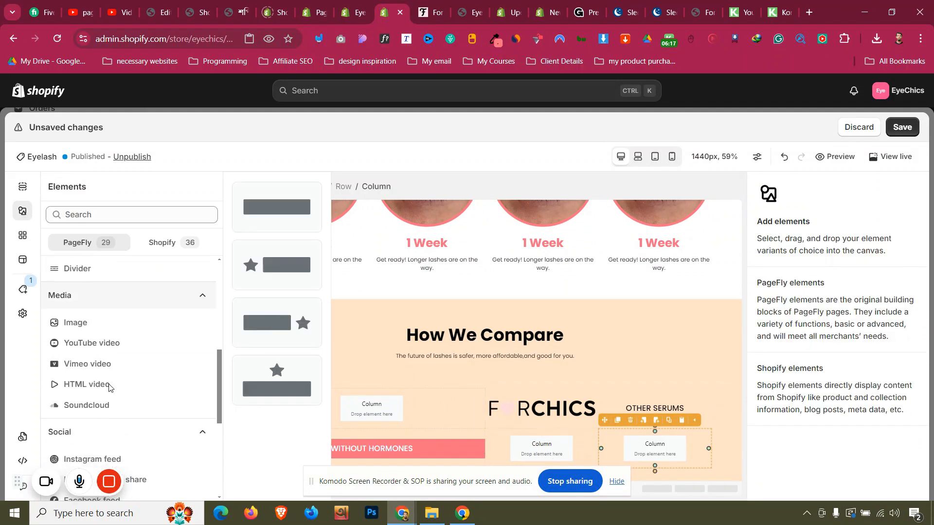
{"action": "scroll", "coordinate": [109, 386], "scroll_direction": "up", "scroll_amount": 1}
{"action": "left_click_drag", "start_coordinate": [279, 214], "coordinate": [526, 455]}
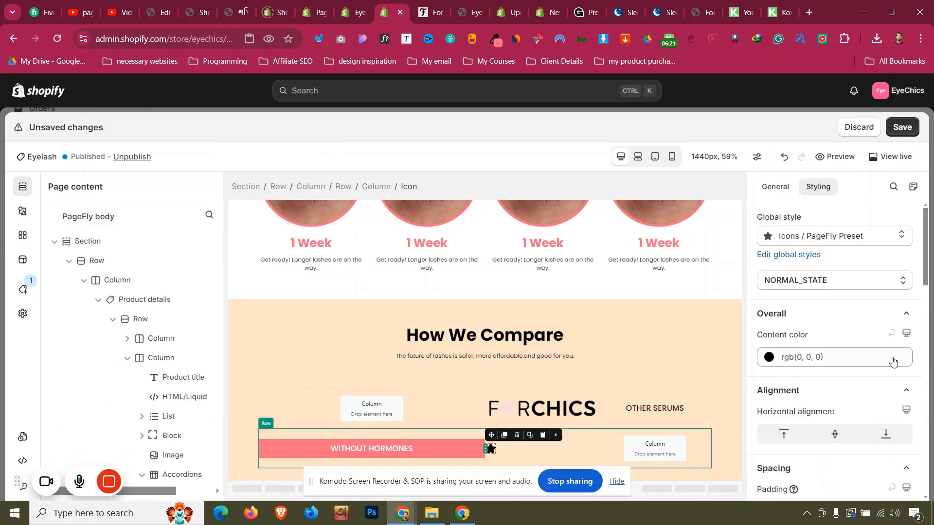
{"action": "scroll", "coordinate": [858, 299], "scroll_direction": "down", "scroll_amount": 3}
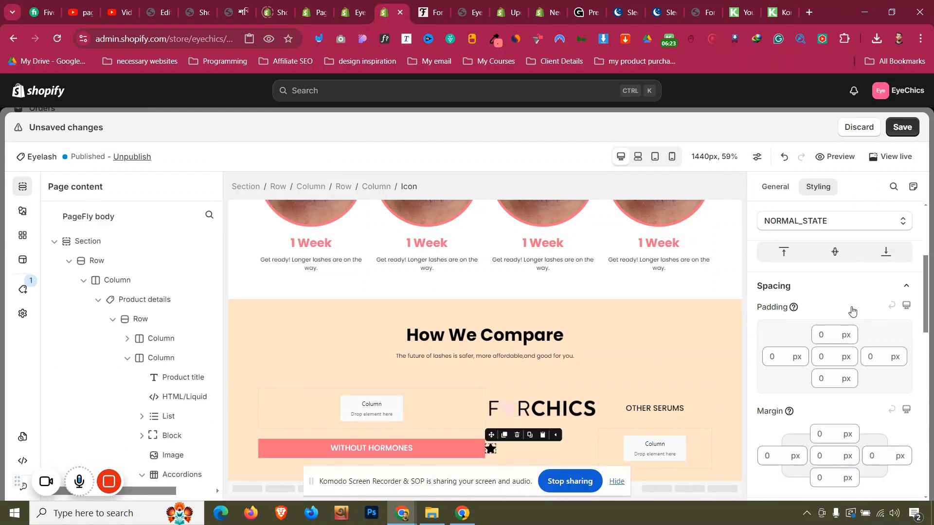
{"action": "left_click", "coordinate": [837, 253]}
- Copy the green check mark color #54B000 from the Forchics table with the color picker
{"action": "key", "text": "ctrl+Tab"}
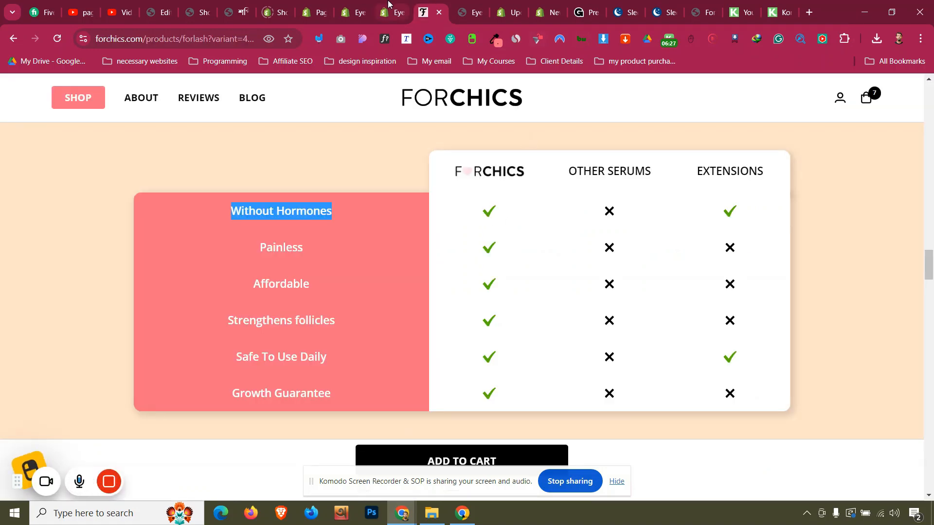
{"action": "left_click", "coordinate": [495, 39]}
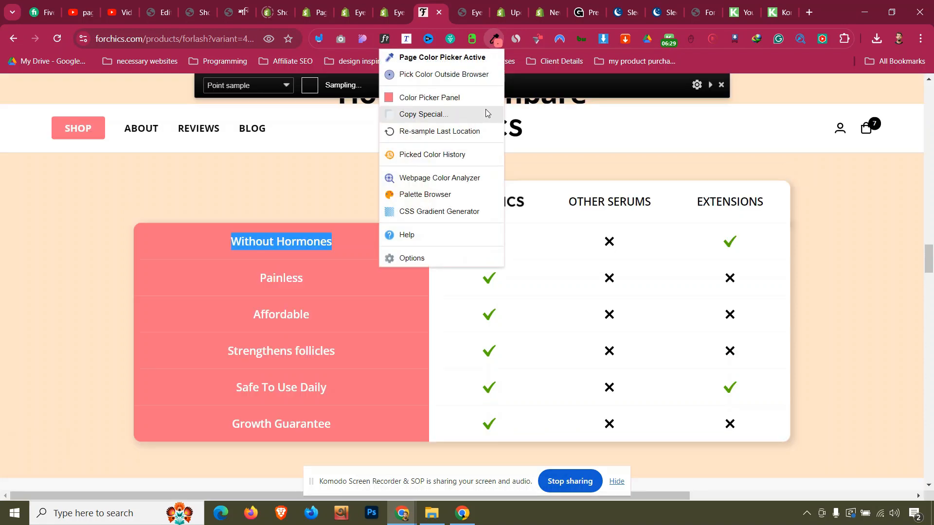
{"action": "left_click", "coordinate": [468, 76]}
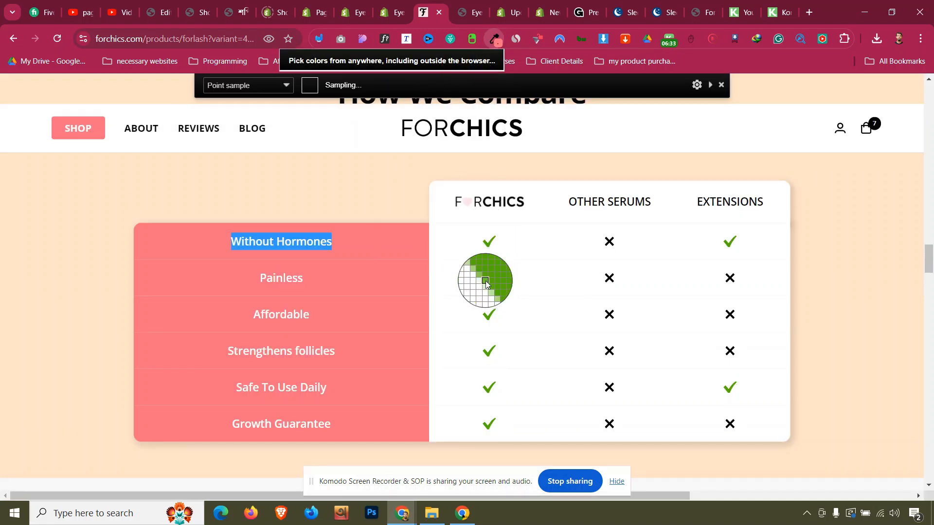
{"action": "left_click", "coordinate": [486, 279]}
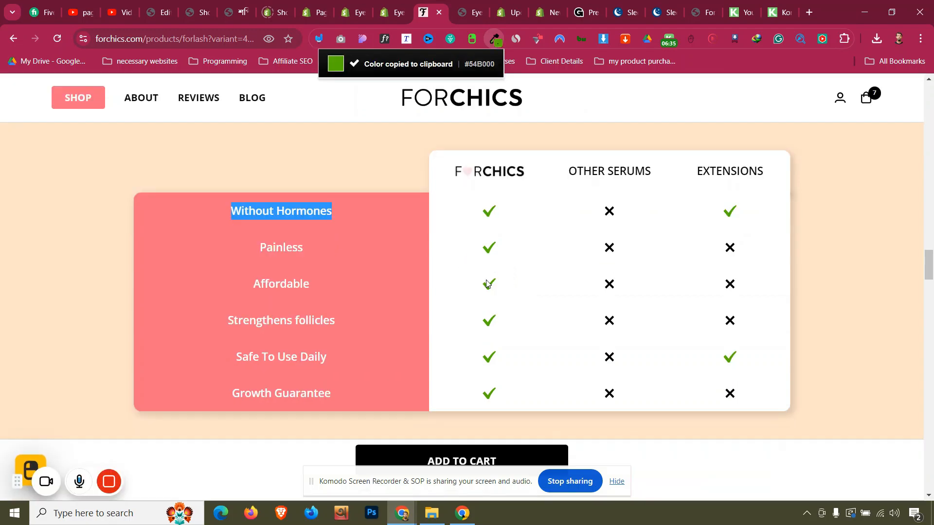
- Find the plain Check icon by searching for "check" and apply it to the new icon element in the PageFly editor
{"action": "left_click", "coordinate": [395, 19]}
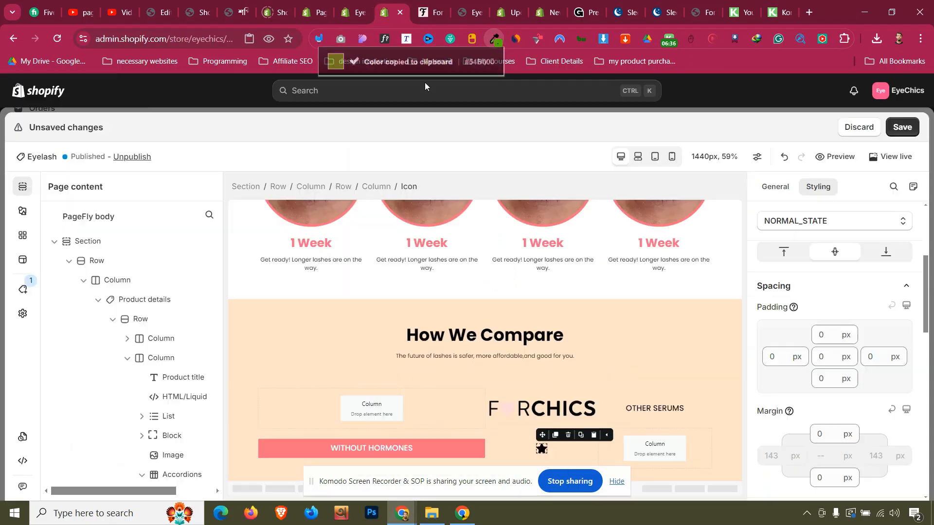
{"action": "left_click", "coordinate": [776, 186]}
{"action": "left_click", "coordinate": [823, 288]}
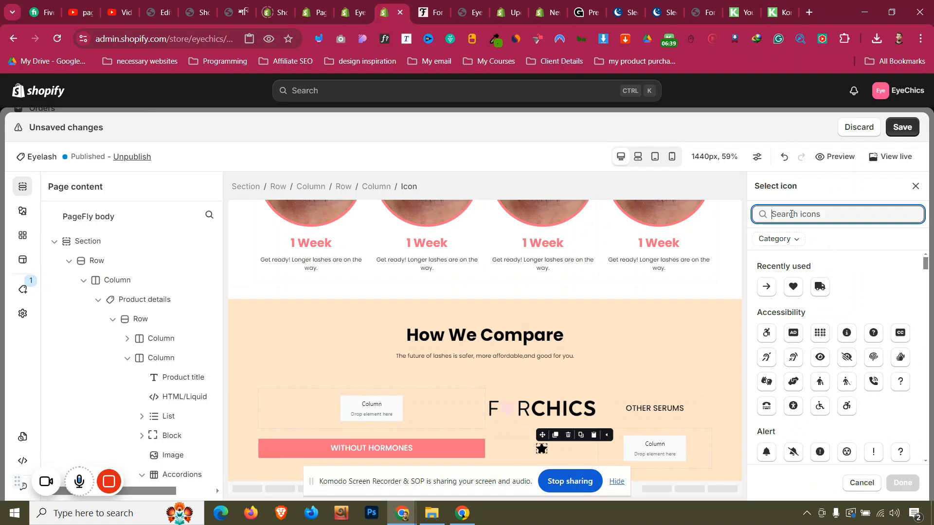
{"action": "type", "text": "check"}
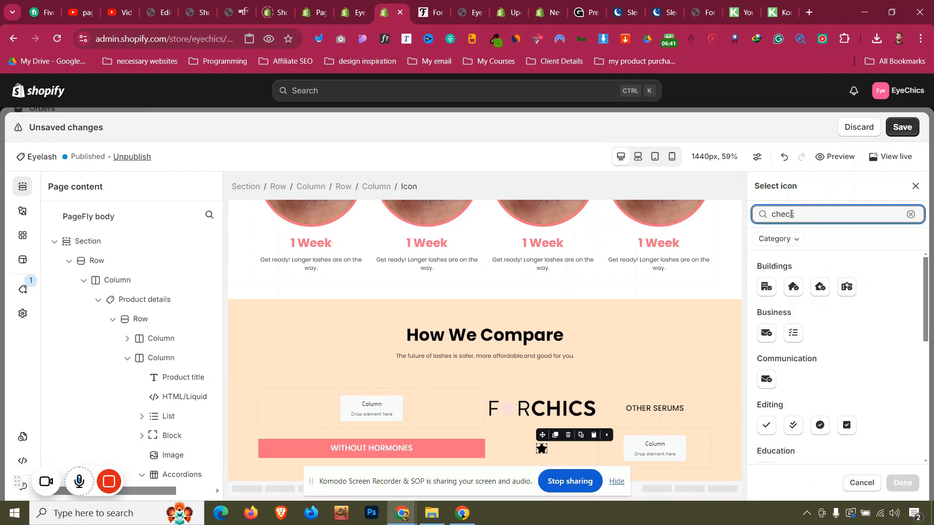
{"action": "left_click", "coordinate": [766, 427]}
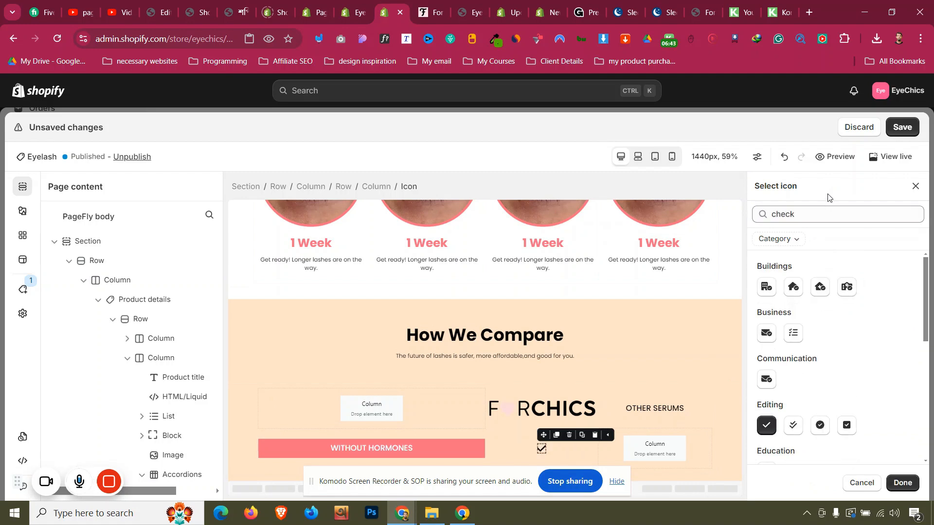
{"action": "left_click", "coordinate": [902, 482]}
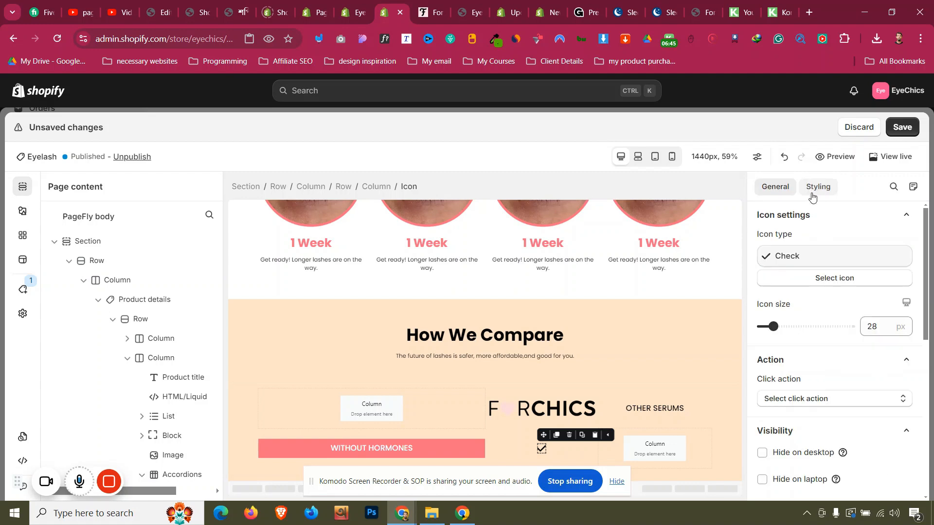
- Set the content color of the check icon in the "Without Hormones" row to the copied green, rgb(84, 176, 0)
{"action": "left_click", "coordinate": [818, 187]}
{"action": "scroll", "coordinate": [819, 286], "scroll_direction": "up", "scroll_amount": 4}
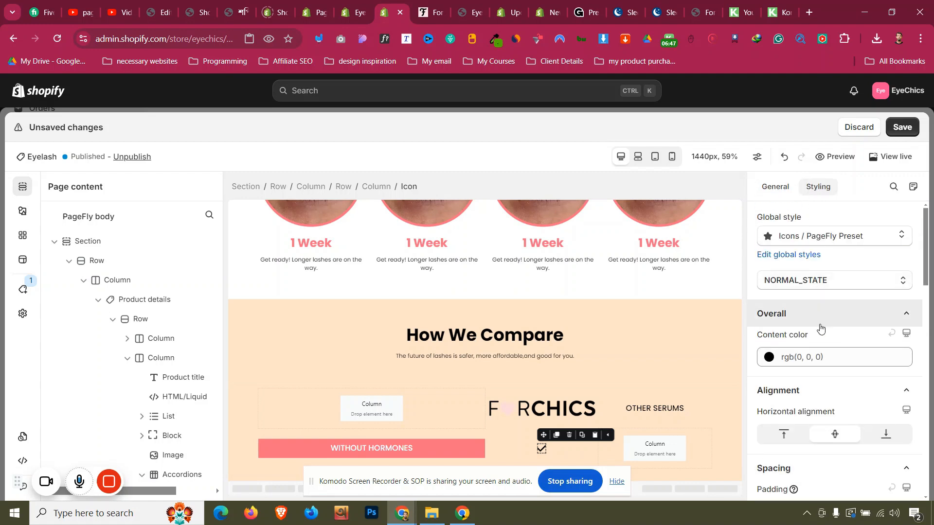
{"action": "left_click", "coordinate": [826, 359]}
{"action": "key", "text": "ctrl+a"}
{"action": "key", "text": "ctrl+v"}
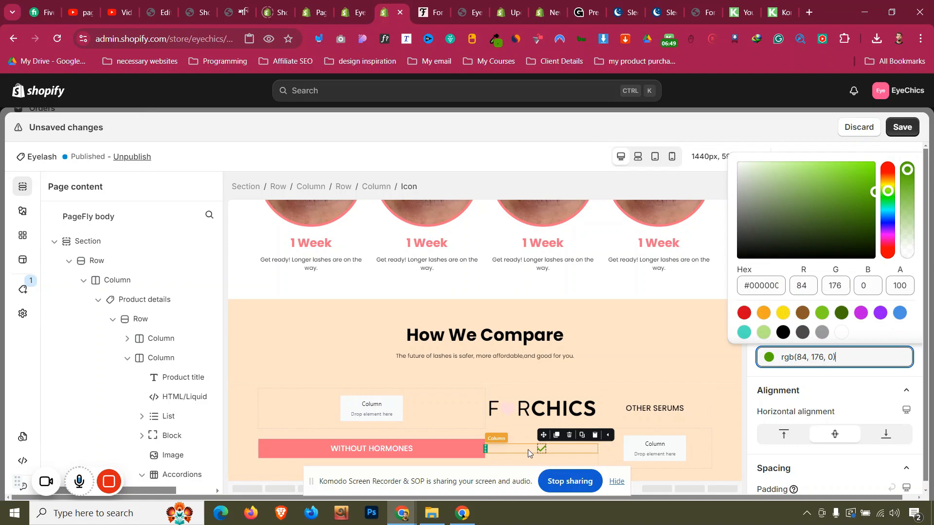
{"action": "left_click", "coordinate": [533, 451]}
- Consult the Forchics comparison table, and duplicate the green check icon into the "Other Serums" column of the "Without Hormones" row in PageFly
{"action": "left_click", "coordinate": [434, 8]}
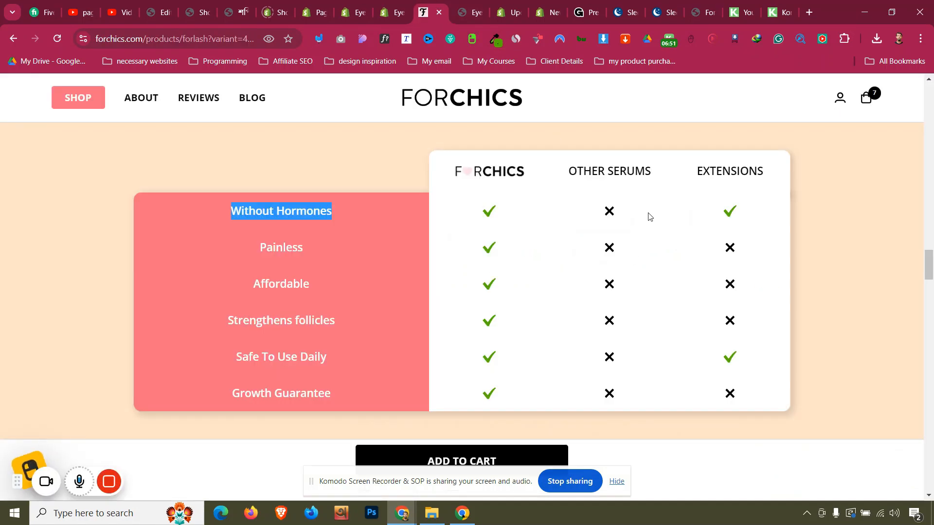
{"action": "left_click", "coordinate": [648, 217]}
{"action": "left_click", "coordinate": [382, 9]}
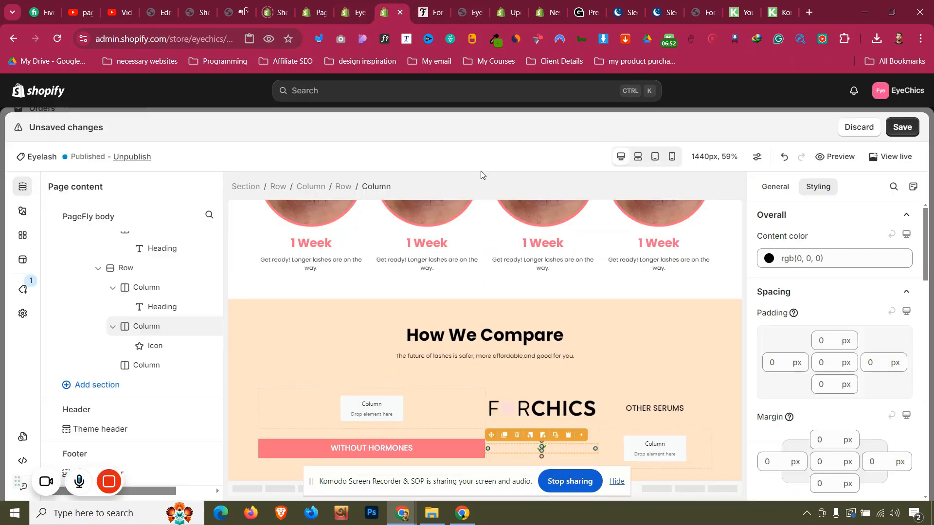
{"action": "left_click", "coordinate": [544, 449]}
{"action": "left_click", "coordinate": [555, 437]}
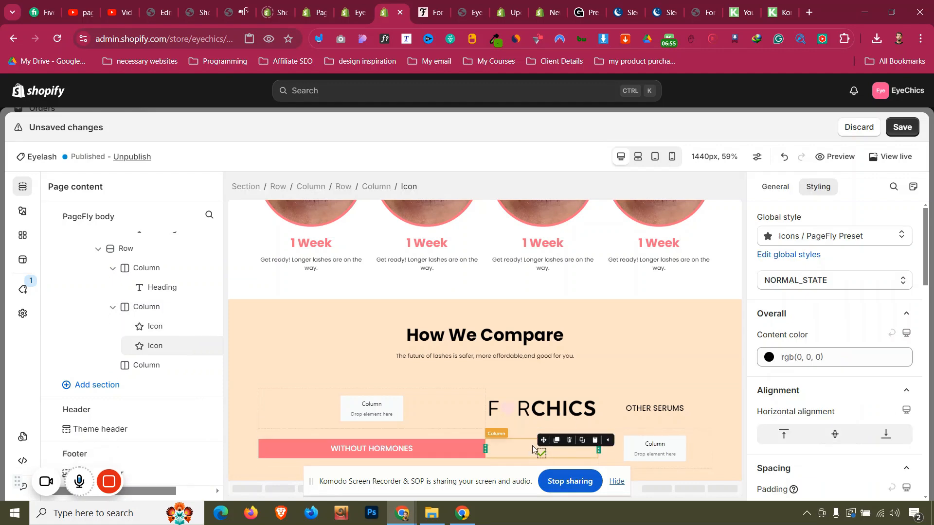
{"action": "left_click_drag", "start_coordinate": [556, 436], "coordinate": [646, 448]}
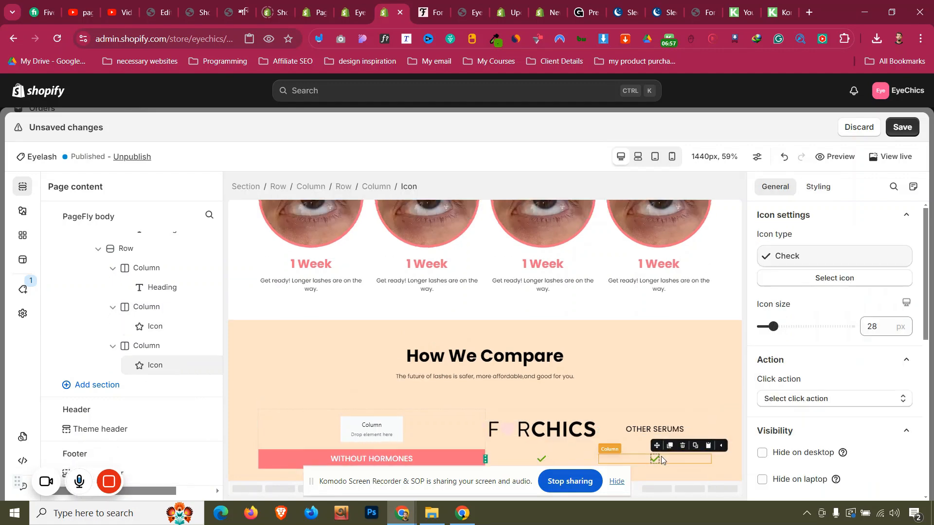
- Search the icon library for a cross mark for the "Other Serums" icon, using "remo" and "cros"
{"action": "left_click", "coordinate": [790, 278]}
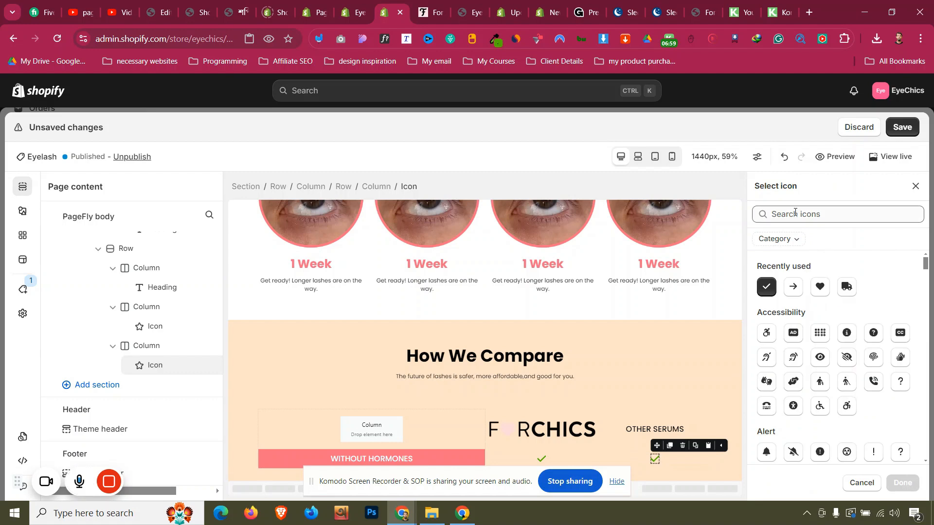
{"action": "type", "text": "rem"}
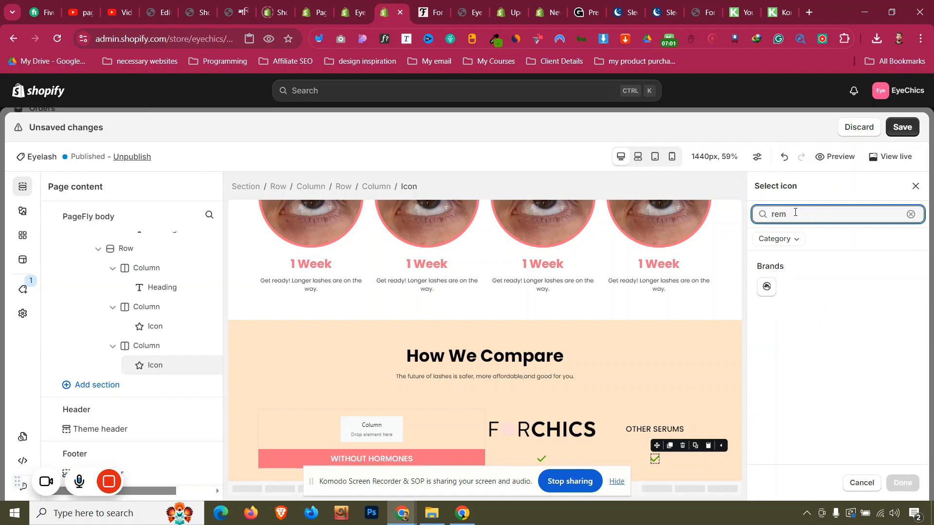
{"action": "type", "text": "mo"}
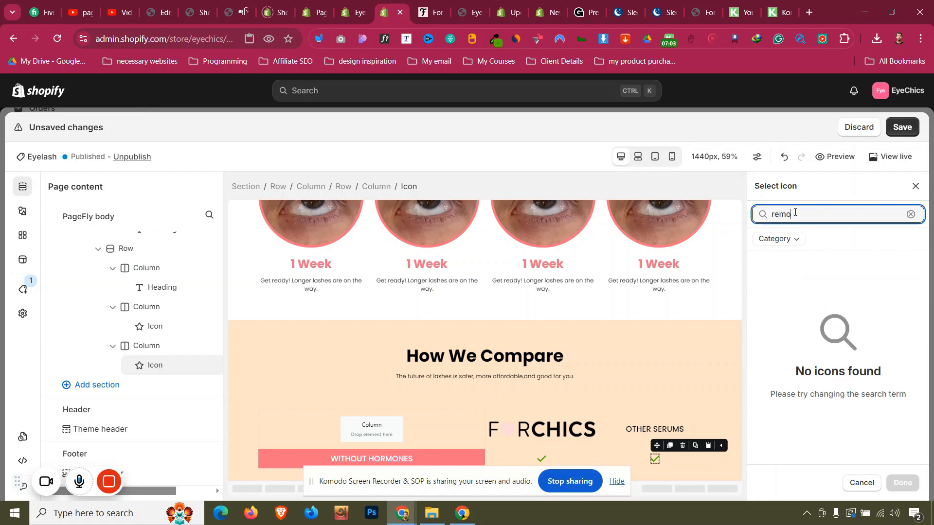
{"action": "key", "text": "BackSpace"}
{"action": "key", "text": "BackSpace"}
{"action": "key", "text": "BackSpace"}
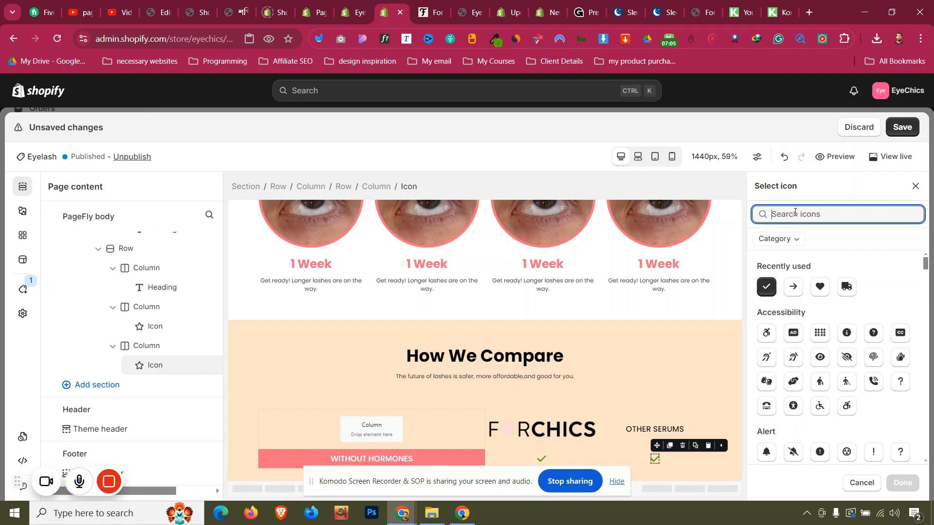
{"action": "type", "text": "cros"}
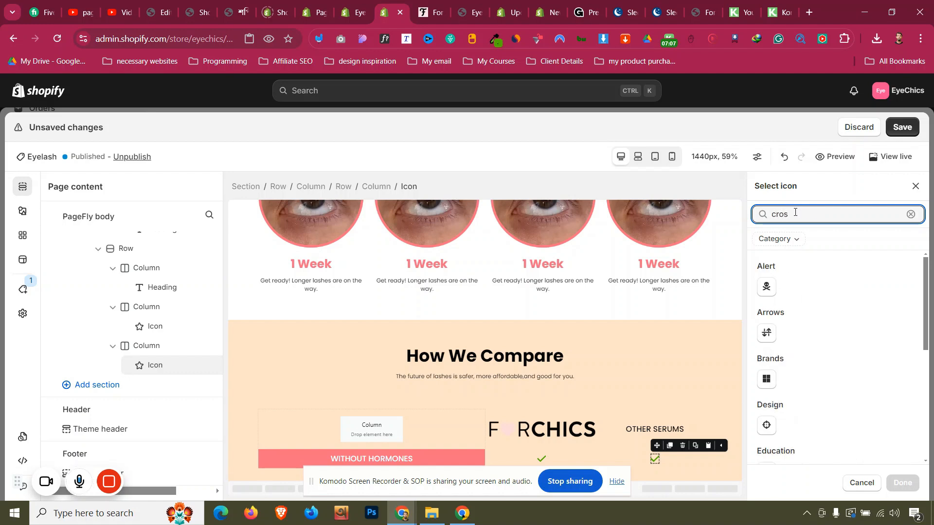
{"action": "scroll", "coordinate": [810, 345], "scroll_direction": "down", "scroll_amount": 6}
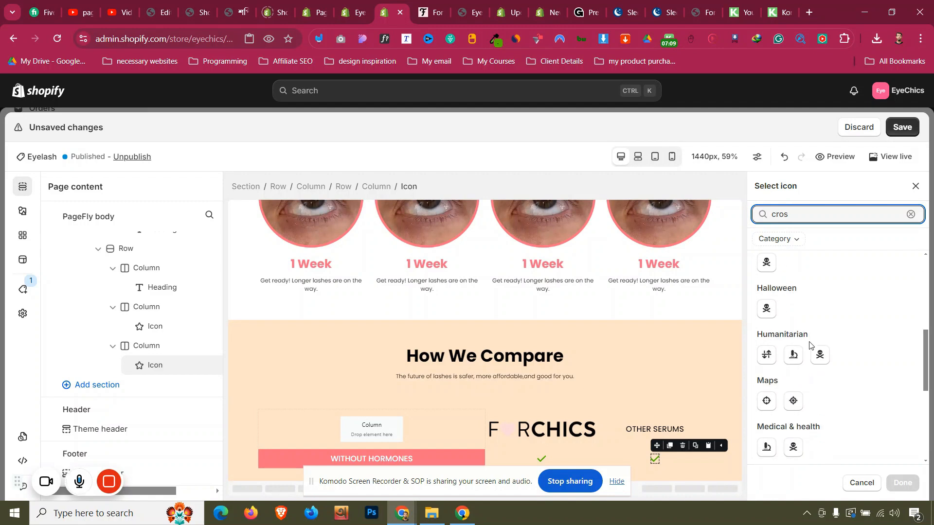
{"action": "key", "text": "BackSpace"}
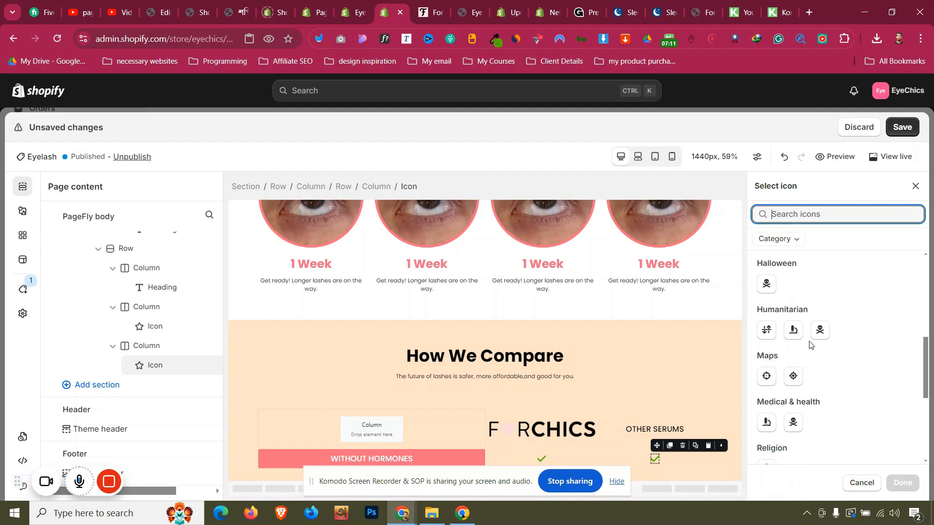
- Browse the full icon library by category for a cross mark to use in the "Other Serums" column
{"action": "scroll", "coordinate": [823, 326], "scroll_direction": "up", "scroll_amount": 6}
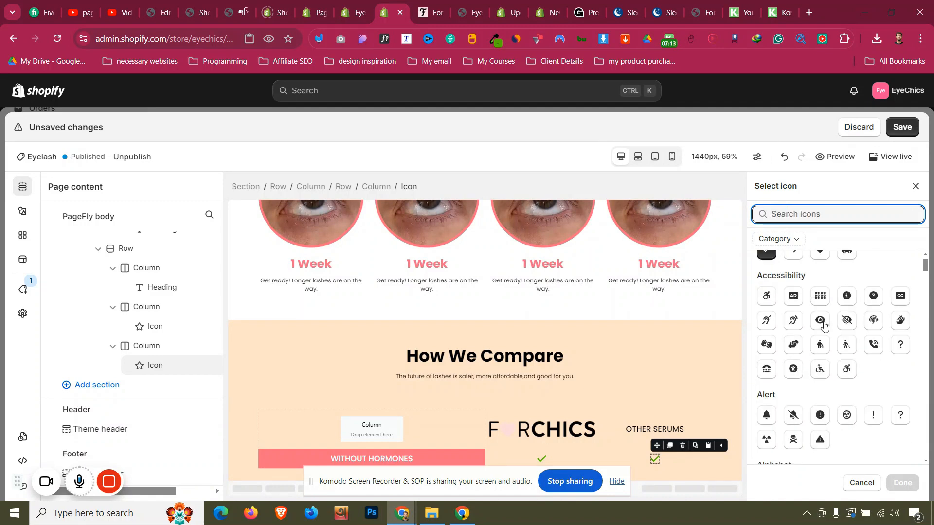
{"action": "scroll", "coordinate": [827, 331], "scroll_direction": "down", "scroll_amount": 9}
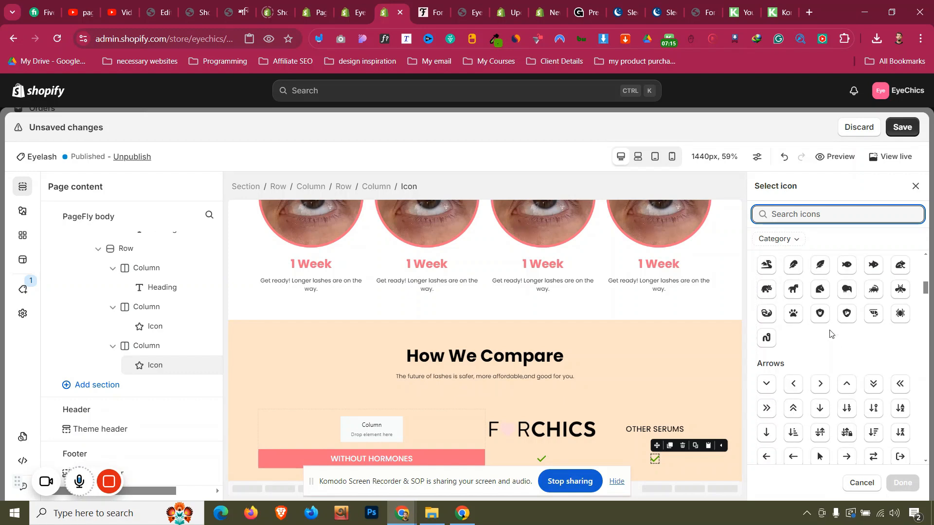
{"action": "scroll", "coordinate": [831, 333], "scroll_direction": "down", "scroll_amount": 3}
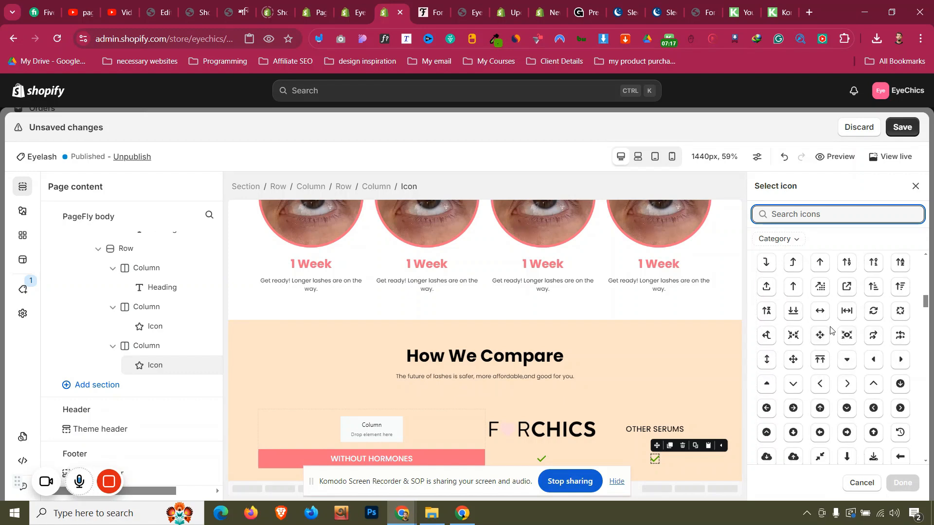
{"action": "scroll", "coordinate": [830, 331], "scroll_direction": "down", "scroll_amount": 3}
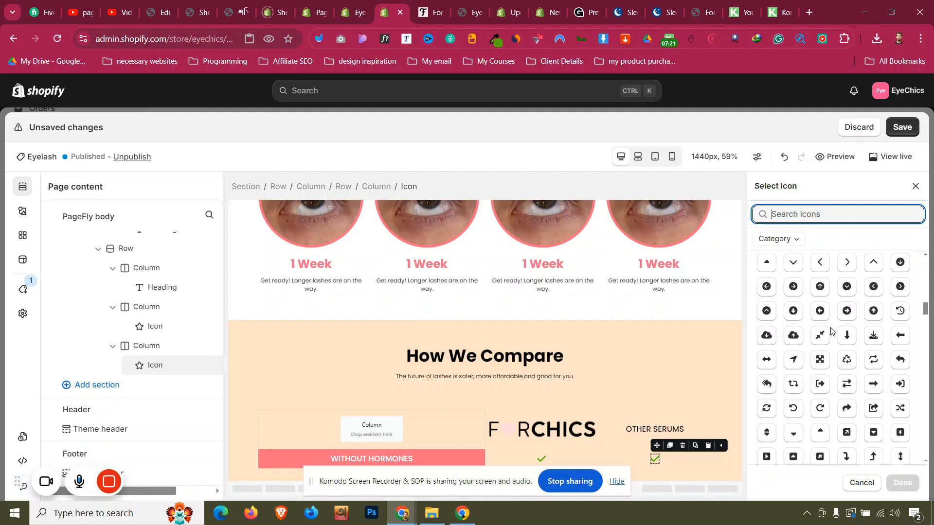
{"action": "scroll", "coordinate": [831, 331], "scroll_direction": "down", "scroll_amount": 1}
{"action": "scroll", "coordinate": [831, 331], "scroll_direction": "down", "scroll_amount": 1}
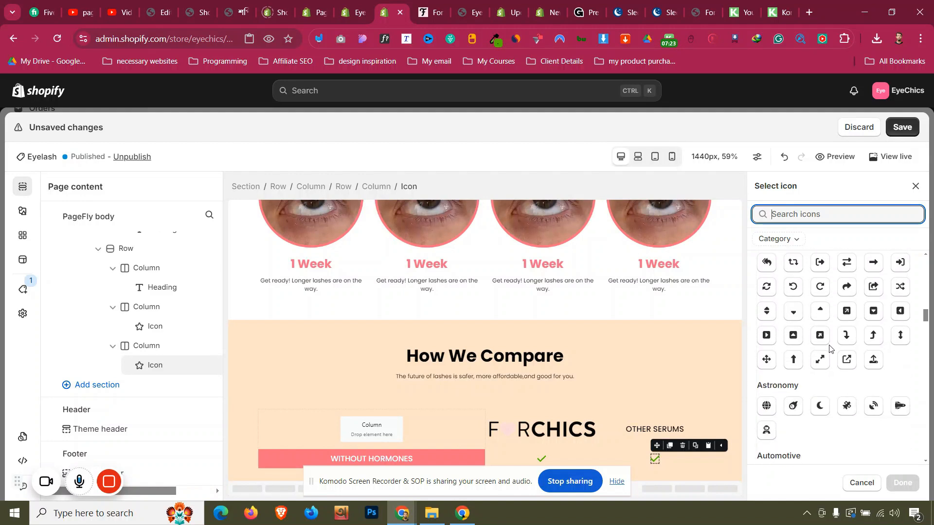
{"action": "scroll", "coordinate": [830, 345], "scroll_direction": "down", "scroll_amount": 8}
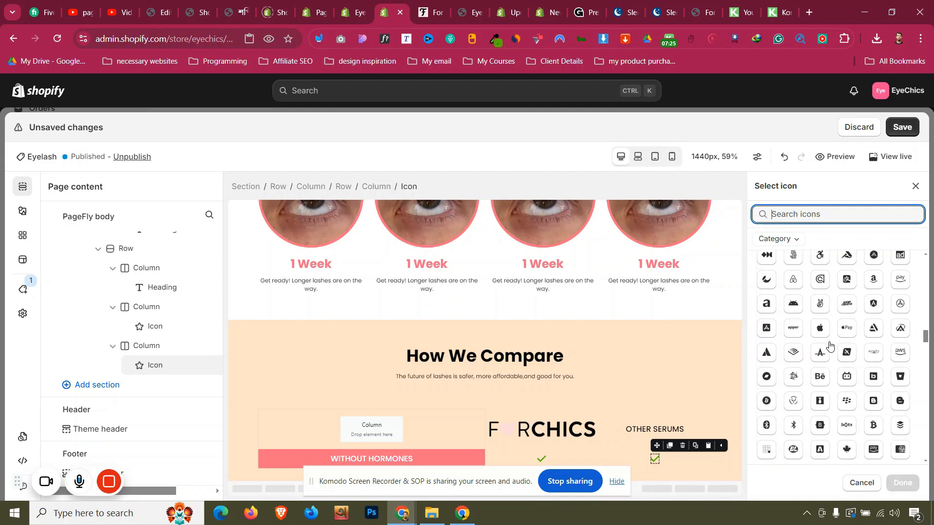
{"action": "scroll", "coordinate": [830, 346], "scroll_direction": "down", "scroll_amount": 10}
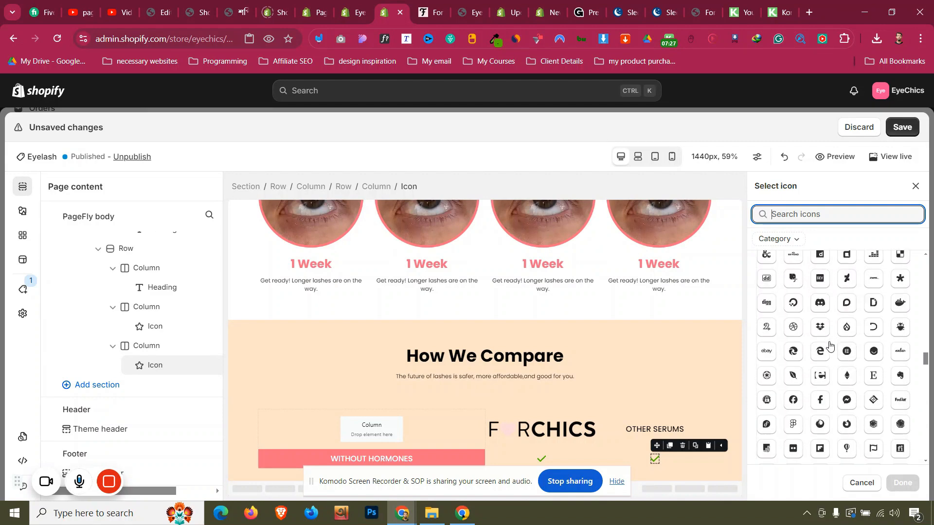
{"action": "scroll", "coordinate": [830, 346], "scroll_direction": "down", "scroll_amount": 10}
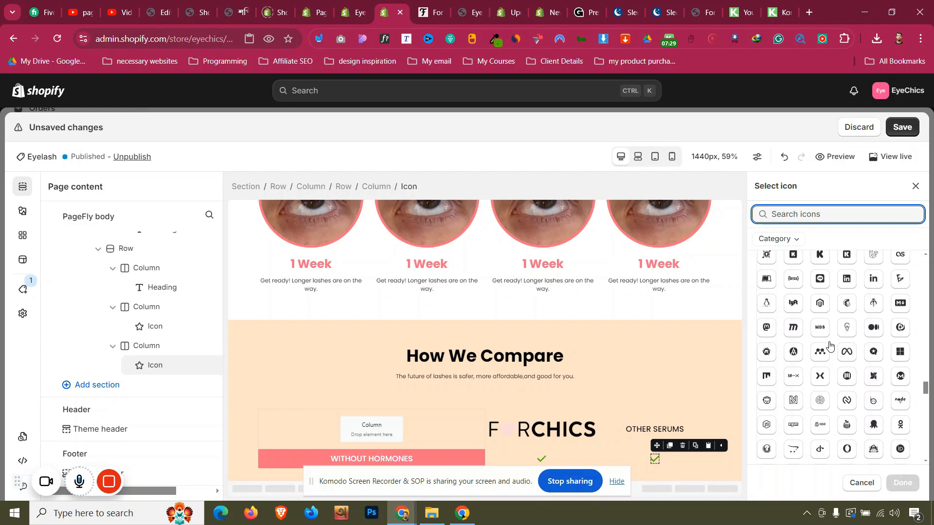
{"action": "scroll", "coordinate": [830, 346], "scroll_direction": "down", "scroll_amount": 10}
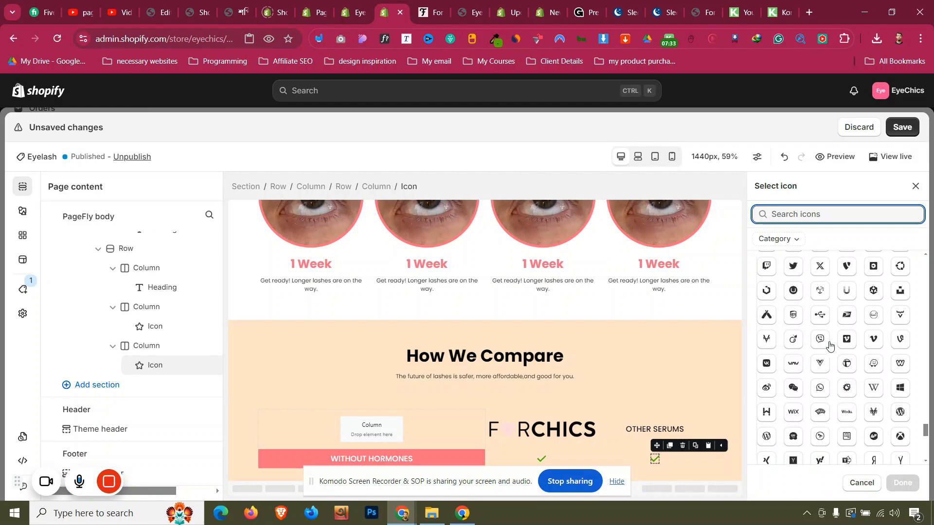
{"action": "scroll", "coordinate": [829, 346], "scroll_direction": "down", "scroll_amount": 2}
{"action": "scroll", "coordinate": [829, 346], "scroll_direction": "down", "scroll_amount": 5}
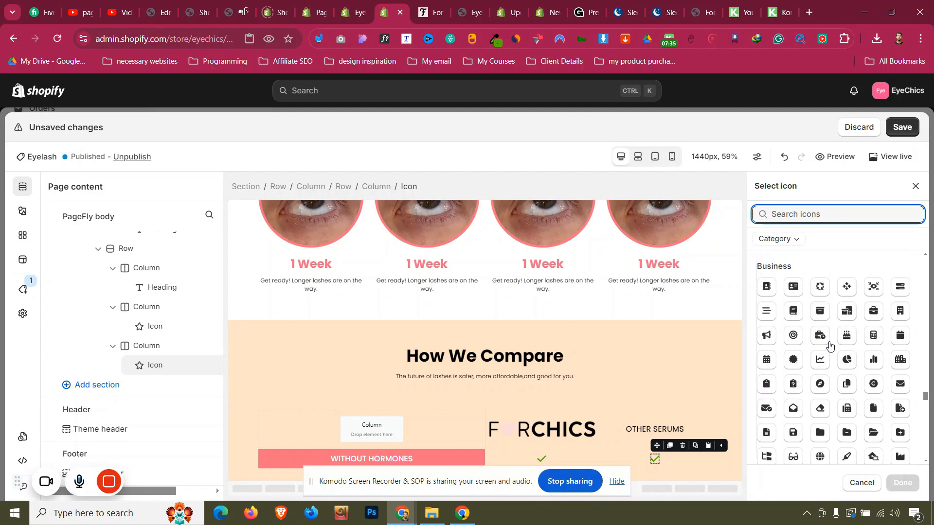
{"action": "scroll", "coordinate": [830, 346], "scroll_direction": "down", "scroll_amount": 6}
{"action": "scroll", "coordinate": [830, 346], "scroll_direction": "up", "scroll_amount": 4}
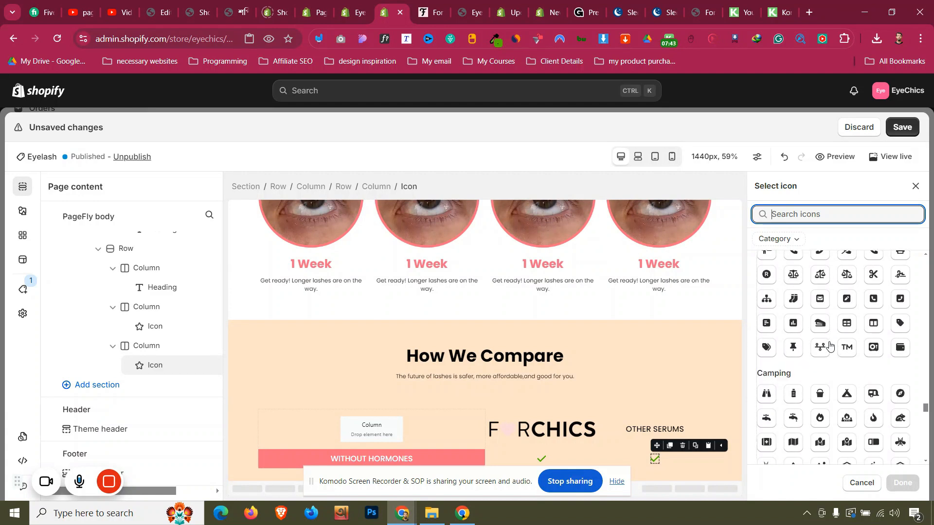
{"action": "scroll", "coordinate": [830, 345], "scroll_direction": "down", "scroll_amount": 5}
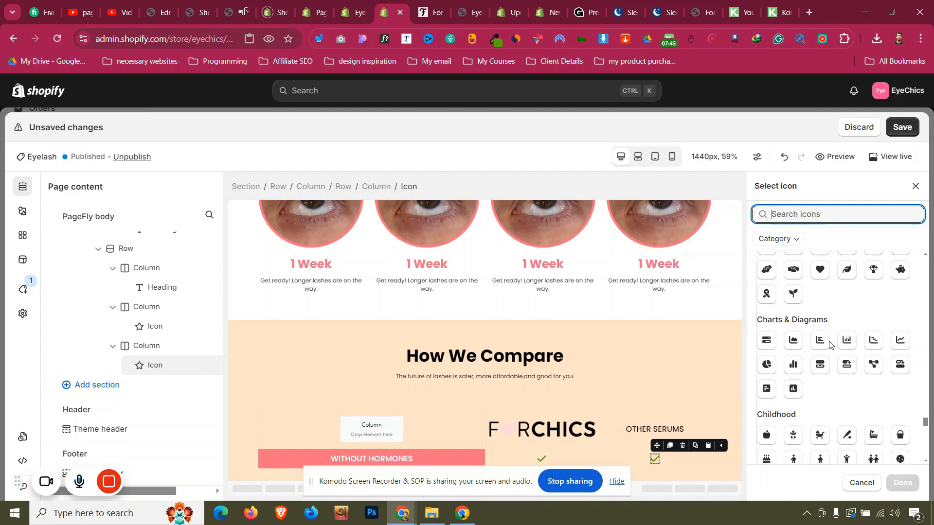
{"action": "scroll", "coordinate": [830, 345], "scroll_direction": "down", "scroll_amount": 5}
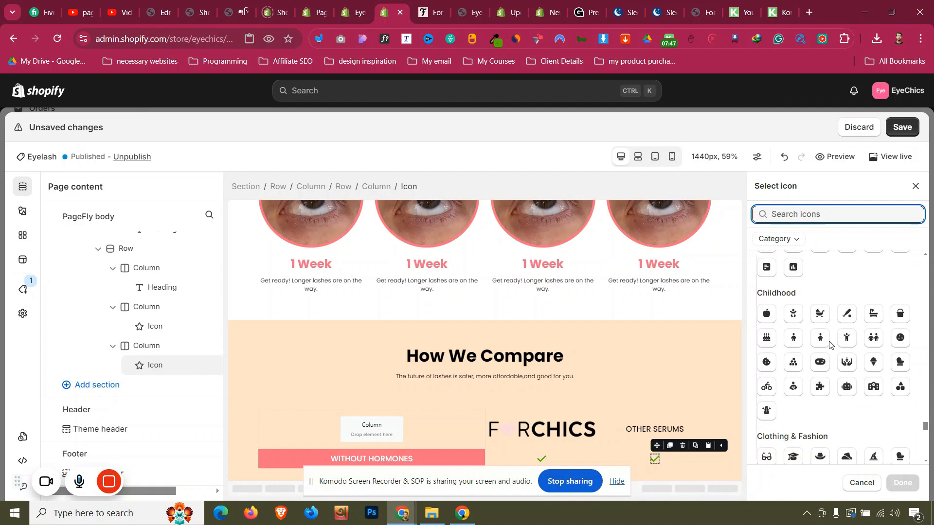
{"action": "scroll", "coordinate": [830, 345], "scroll_direction": "down", "scroll_amount": 3}
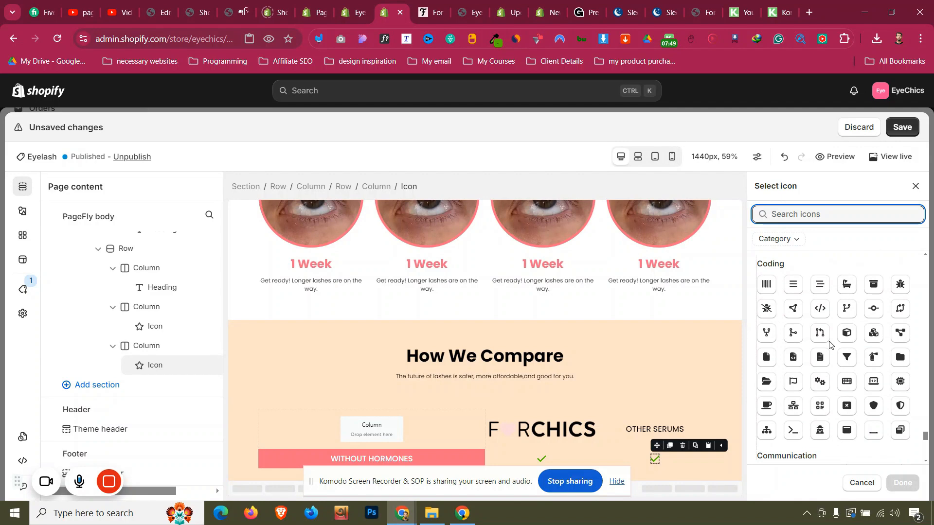
{"action": "scroll", "coordinate": [830, 345], "scroll_direction": "down", "scroll_amount": 4}
{"action": "scroll", "coordinate": [830, 345], "scroll_direction": "down", "scroll_amount": 5}
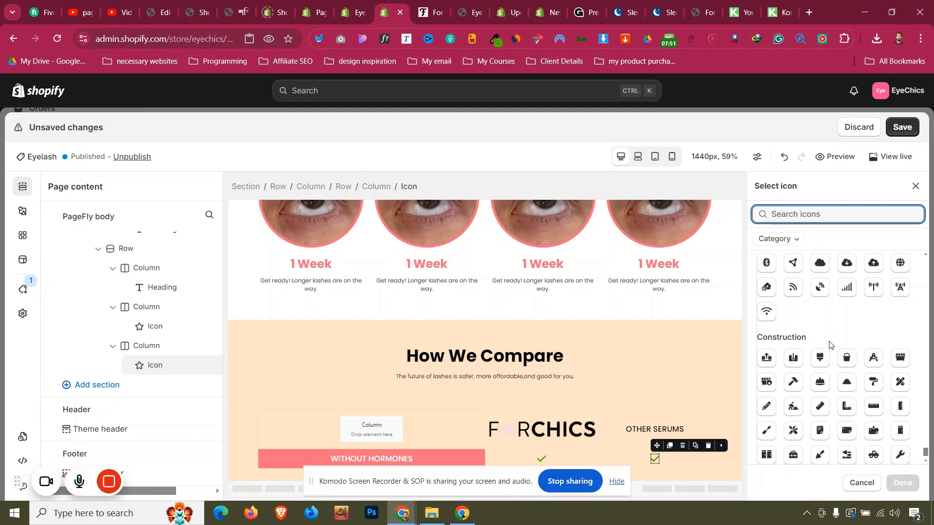
{"action": "scroll", "coordinate": [829, 345], "scroll_direction": "down", "scroll_amount": 10}
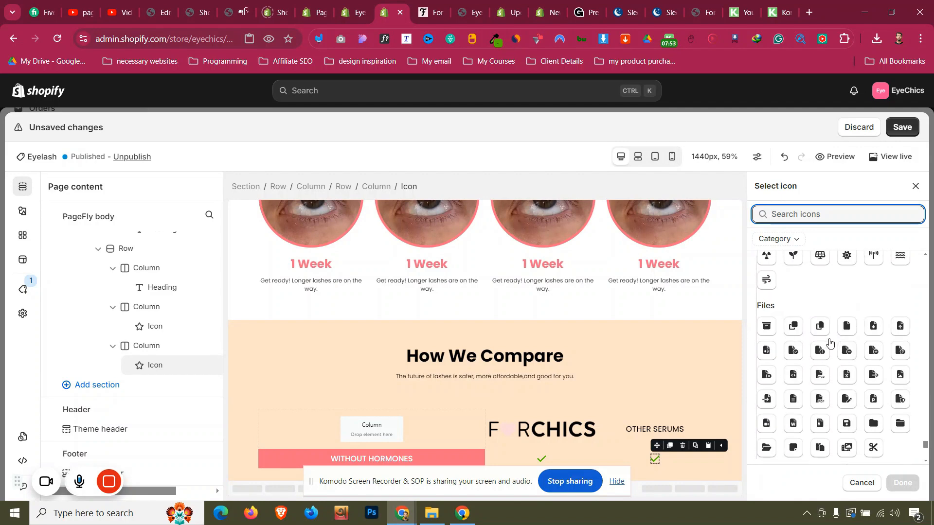
{"action": "scroll", "coordinate": [829, 344], "scroll_direction": "up", "scroll_amount": 7}
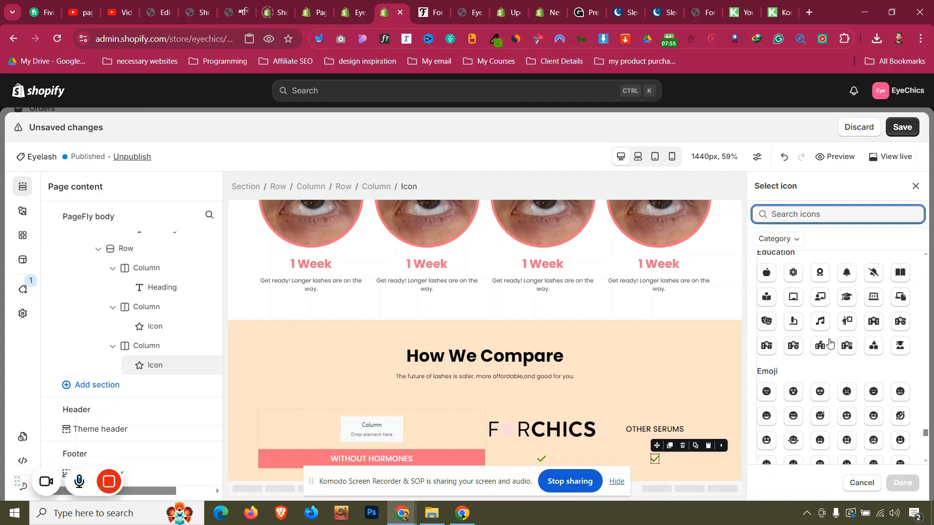
{"action": "scroll", "coordinate": [829, 345], "scroll_direction": "down", "scroll_amount": 8}
{"action": "scroll", "coordinate": [829, 343], "scroll_direction": "down", "scroll_amount": 8}
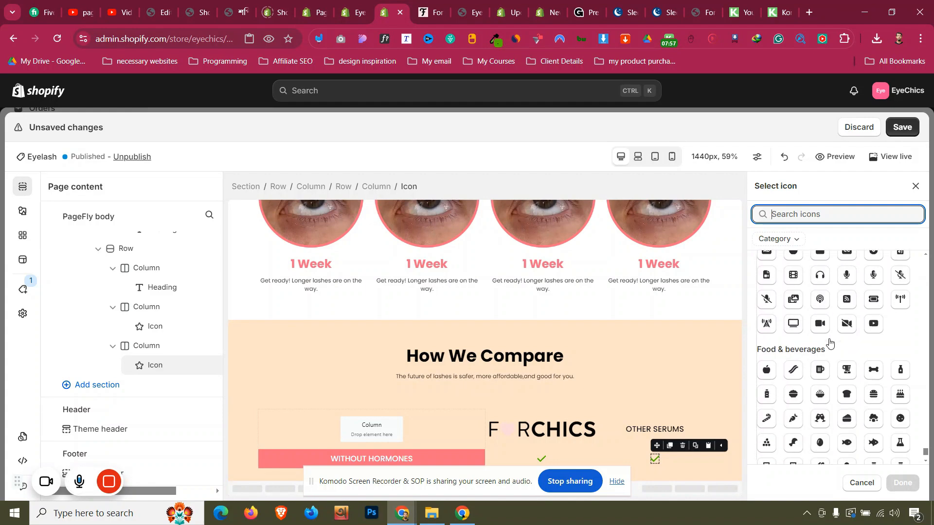
{"action": "scroll", "coordinate": [830, 343], "scroll_direction": "down", "scroll_amount": 10}
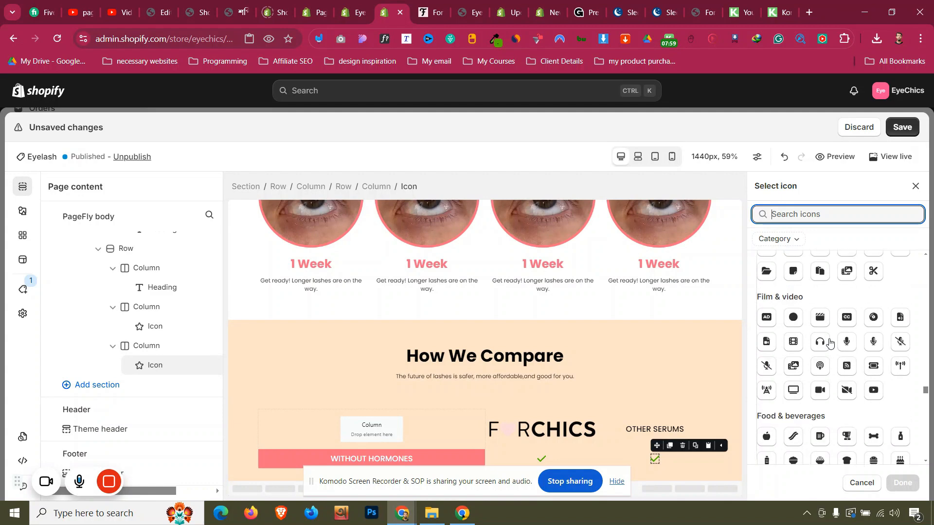
{"action": "scroll", "coordinate": [830, 343], "scroll_direction": "down", "scroll_amount": 10}
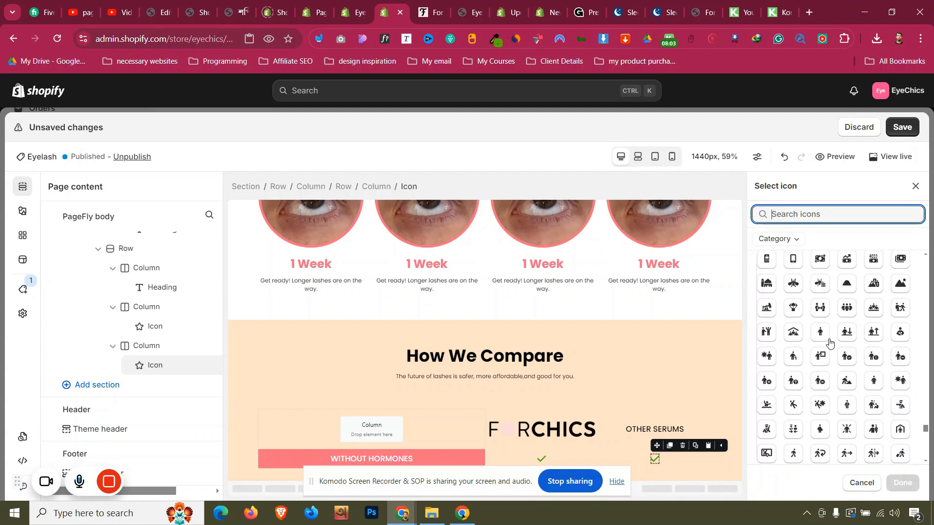
{"action": "scroll", "coordinate": [830, 343], "scroll_direction": "down", "scroll_amount": 10}
{"action": "scroll", "coordinate": [829, 343], "scroll_direction": "down", "scroll_amount": 10}
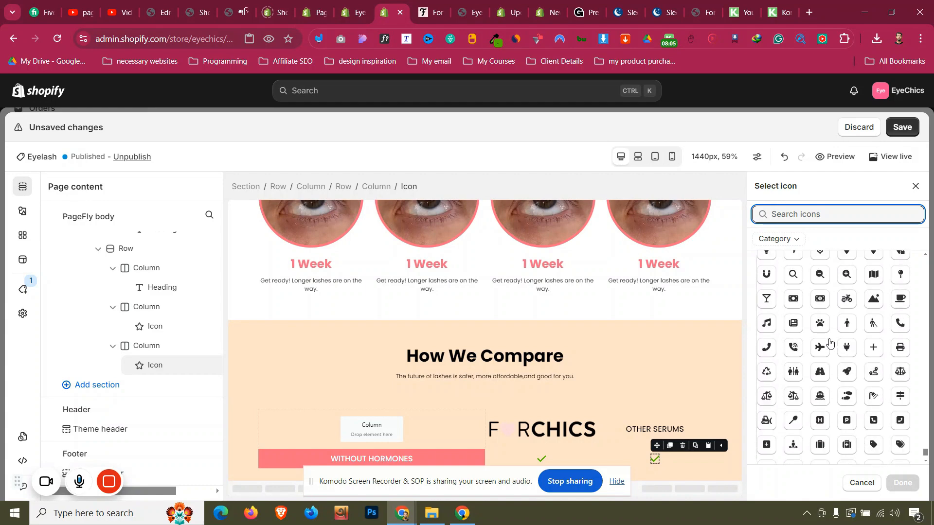
{"action": "scroll", "coordinate": [829, 342], "scroll_direction": "down", "scroll_amount": 5}
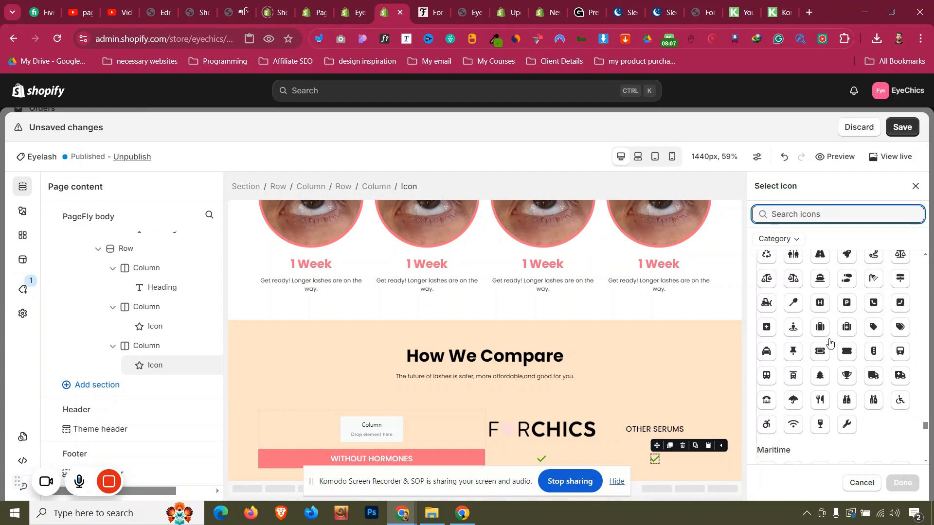
- Replace the check in the "Other Serums" column of the "Without Hormones" row with the Circle-xmark icon from the Mathematics category
{"action": "scroll", "coordinate": [829, 343], "scroll_direction": "down", "scroll_amount": 5}
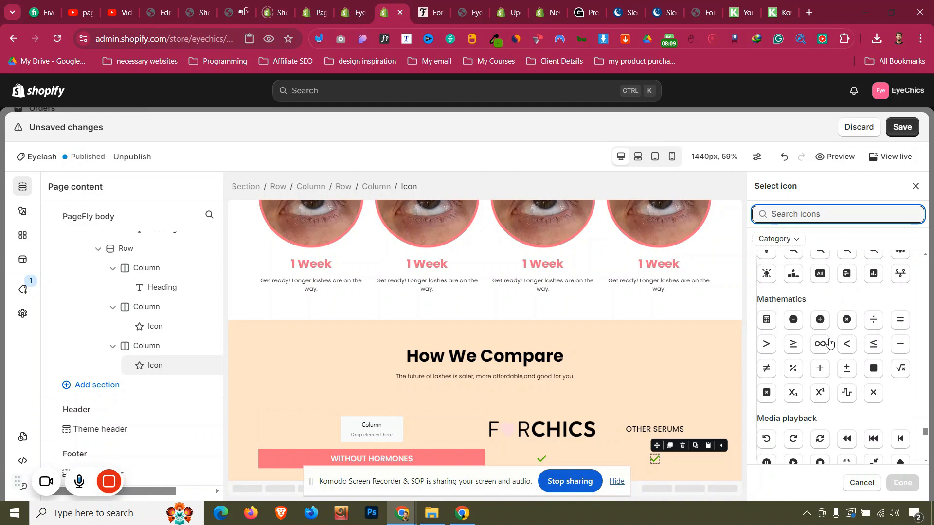
{"action": "left_click", "coordinate": [849, 324]}
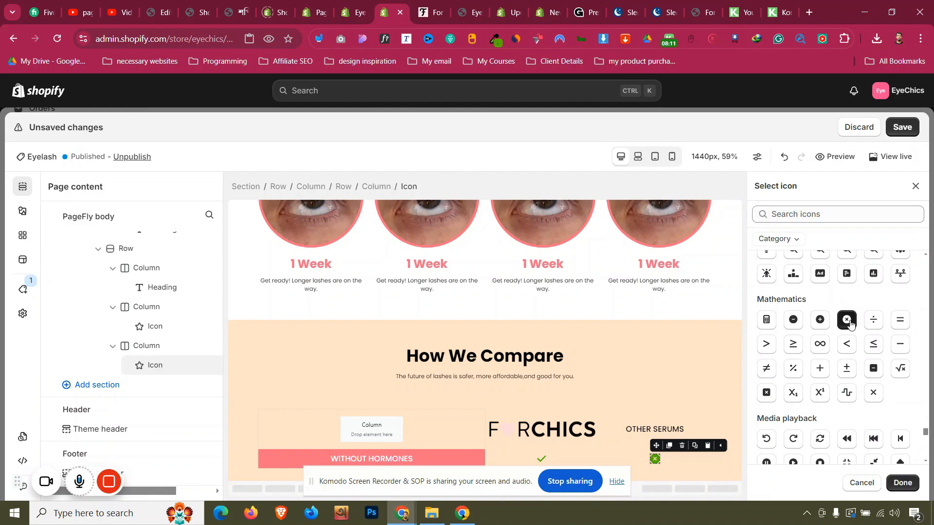
{"action": "left_click", "coordinate": [902, 483]}
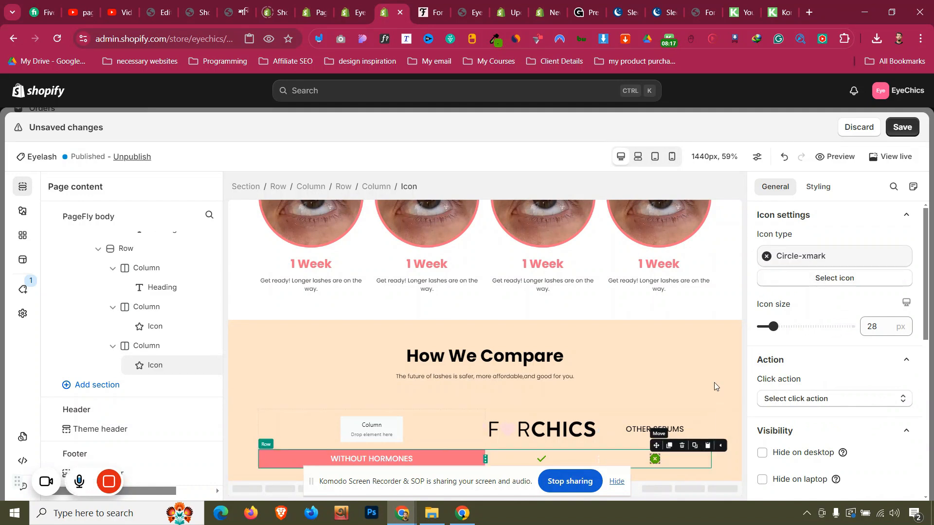
- Set the content color of the Circle-xmark icon in the "Without Hormones" row to black, rgb(0, 0, 0)
{"action": "left_click", "coordinate": [818, 187]}
{"action": "left_click", "coordinate": [827, 357]}
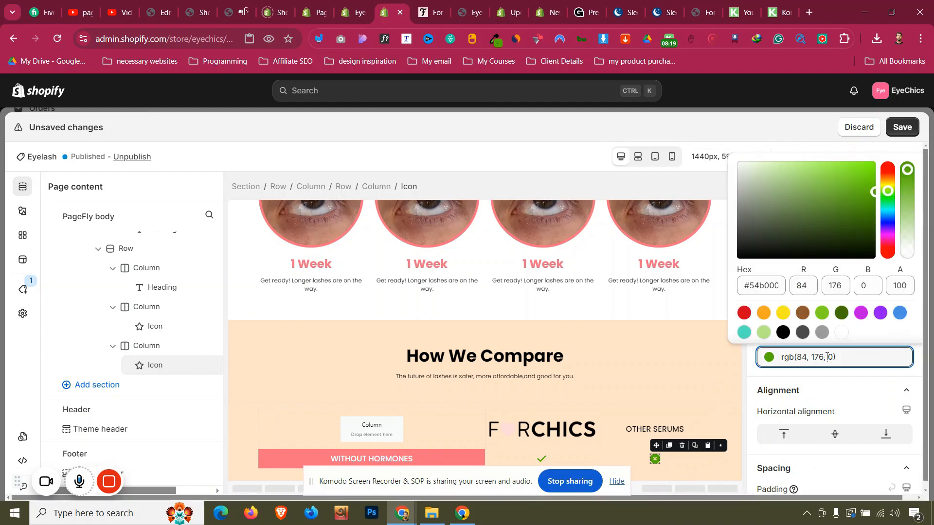
{"action": "left_click", "coordinate": [783, 333]}
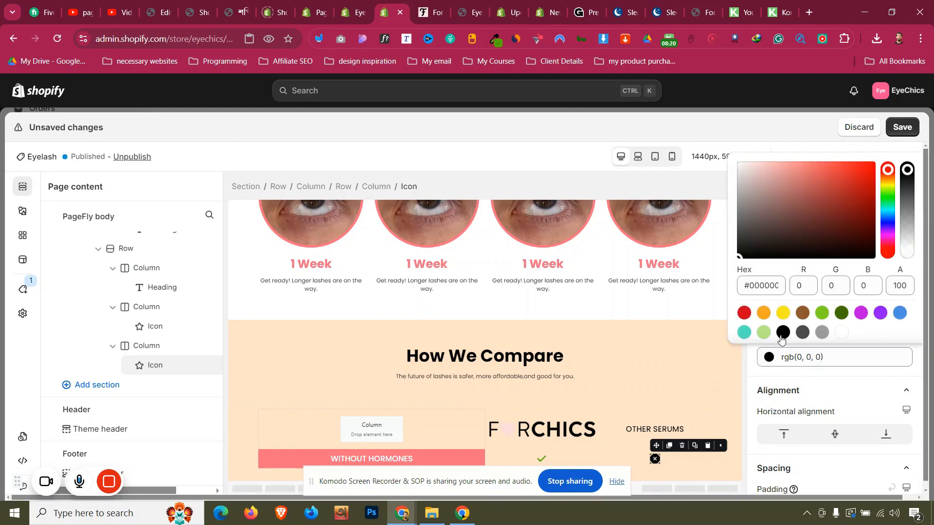
{"action": "left_click", "coordinate": [235, 440]}
{"action": "left_click", "coordinate": [490, 450]}
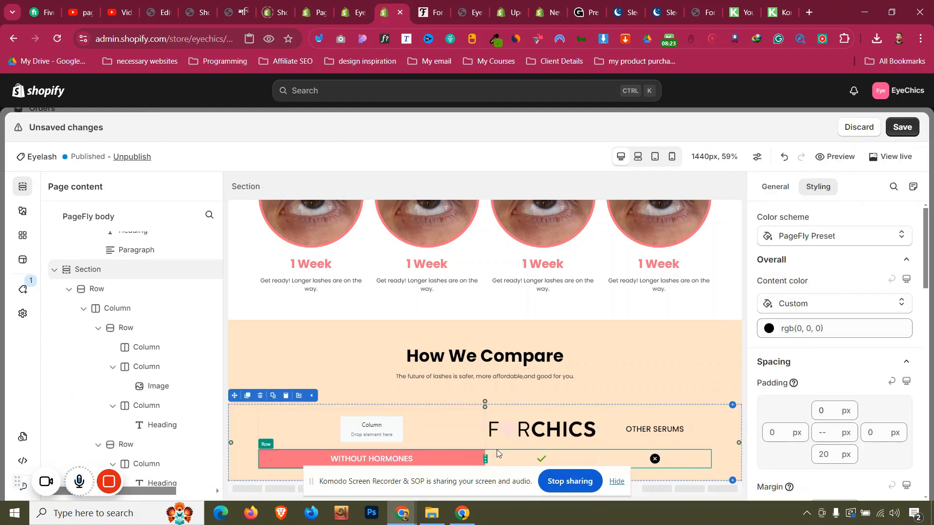
- Switch to the mobile view and set the comparison table's header row to 3 columns per line
{"action": "left_click", "coordinate": [471, 412]}
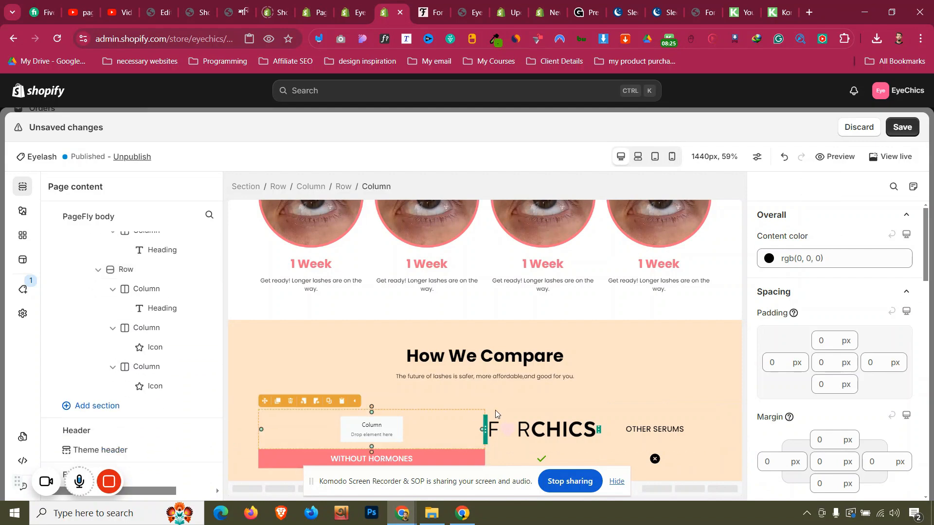
{"action": "left_click", "coordinate": [505, 413]}
{"action": "left_click", "coordinate": [672, 156]}
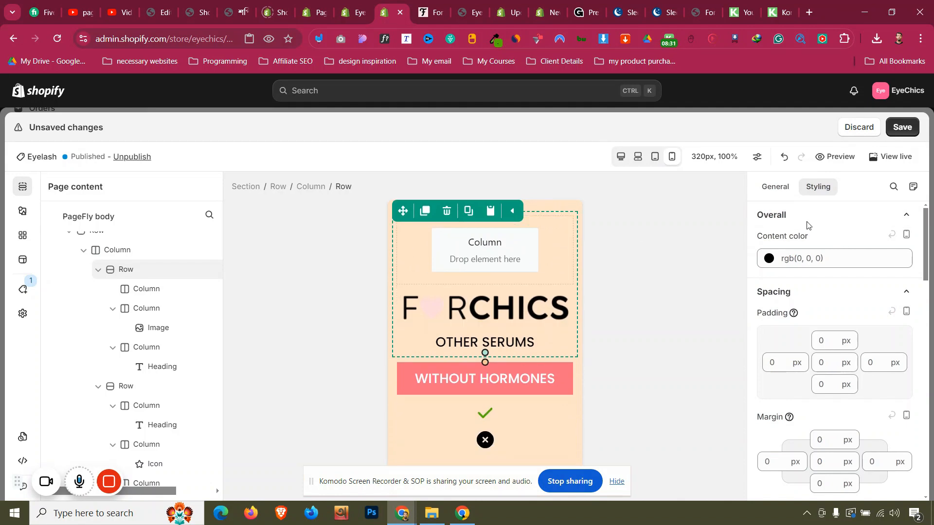
{"action": "left_click", "coordinate": [779, 195]}
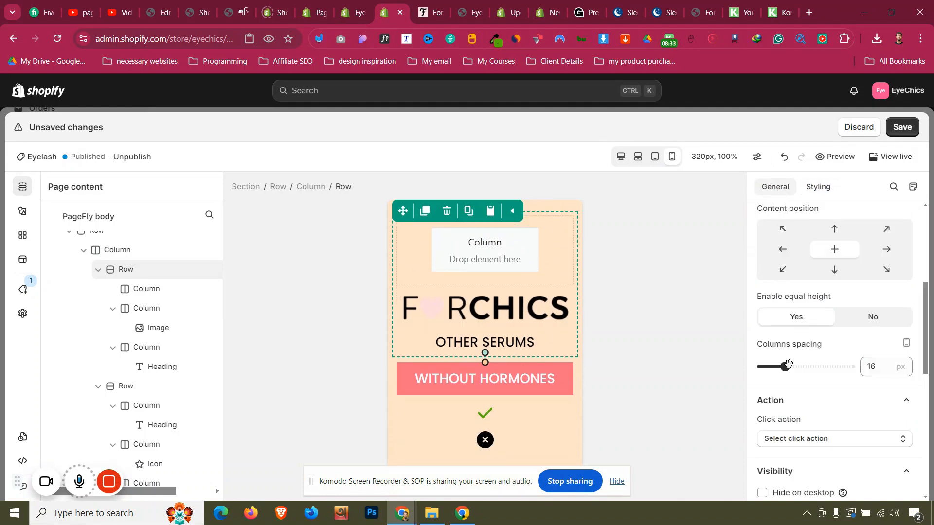
{"action": "scroll", "coordinate": [788, 319], "scroll_direction": "up", "scroll_amount": 3}
{"action": "left_click_drag", "start_coordinate": [767, 311], "coordinate": [805, 305]}
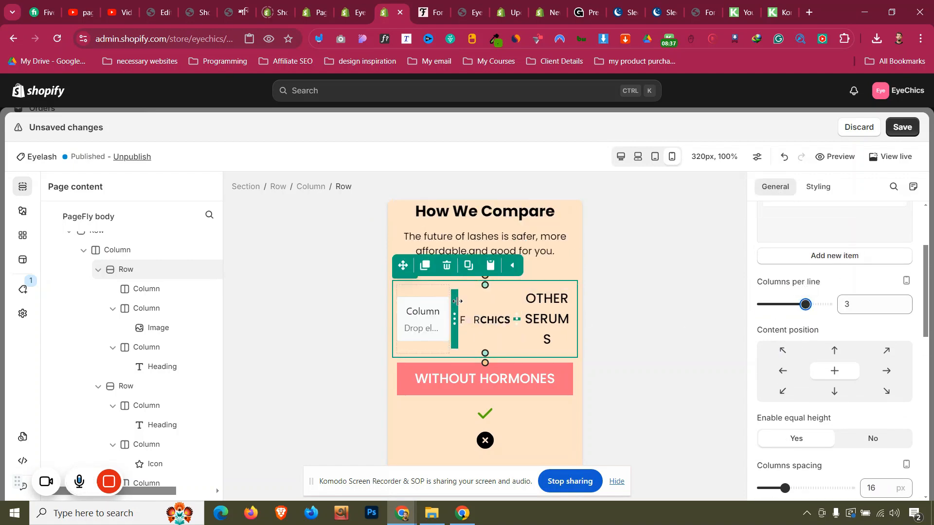
- Adjust the header row's column widths on mobile, widening the empty first column and narrowing the "Other Serums" column
{"action": "left_click_drag", "start_coordinate": [455, 298], "coordinate": [491, 299]}
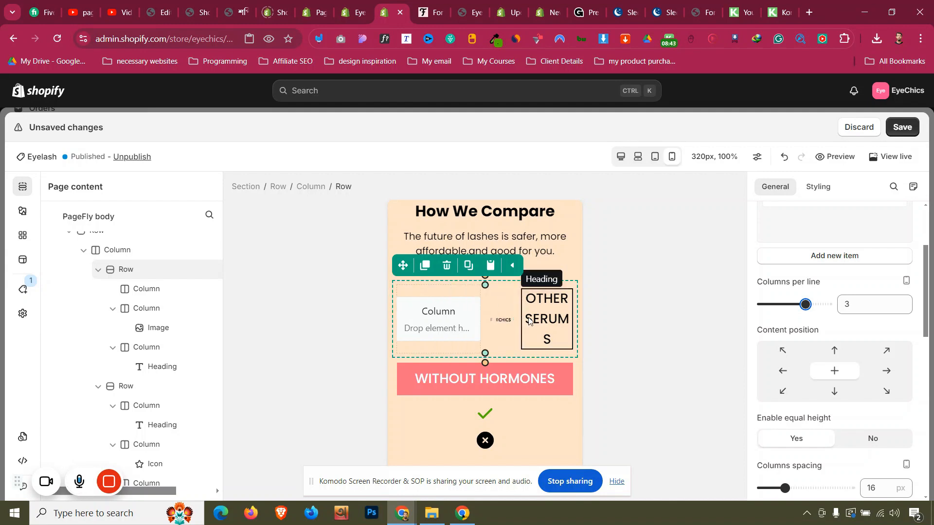
{"action": "left_click_drag", "start_coordinate": [485, 308], "coordinate": [475, 307]}
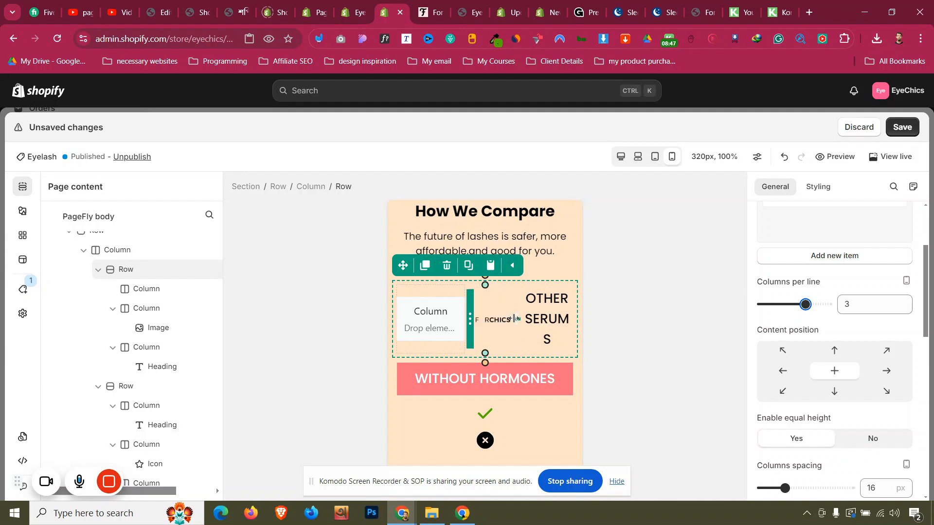
{"action": "left_click_drag", "start_coordinate": [518, 319], "coordinate": [540, 321]}
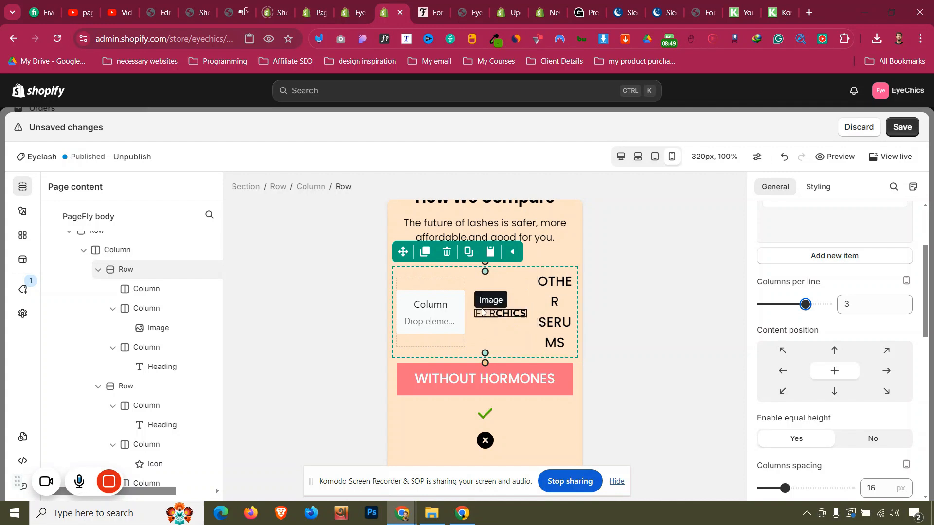
{"action": "left_click_drag", "start_coordinate": [472, 306], "coordinate": [492, 310]}
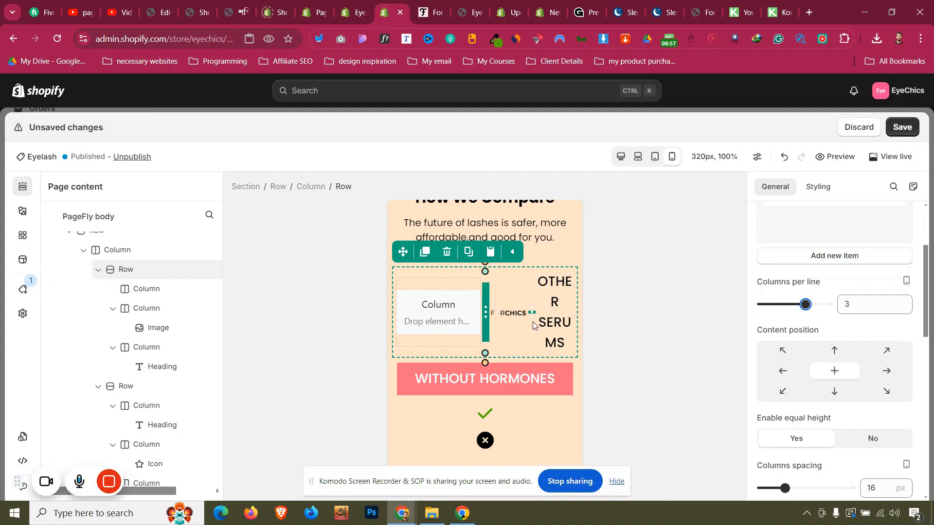
- Set the mobile font size of the "Other Serums" heading to 15 px
{"action": "left_click", "coordinate": [554, 314]}
{"action": "left_click", "coordinate": [816, 189]}
{"action": "scroll", "coordinate": [832, 316], "scroll_direction": "down", "scroll_amount": 5}
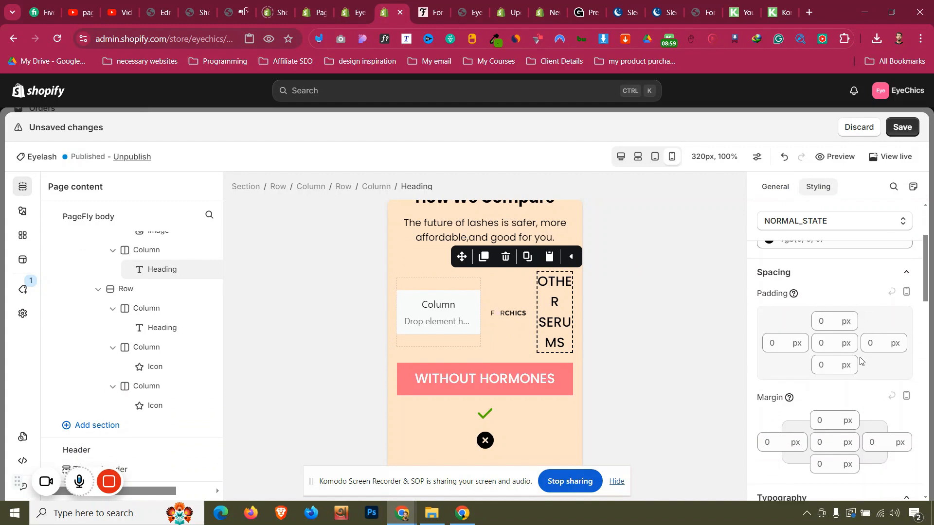
{"action": "left_click", "coordinate": [871, 346]}
{"action": "type", "text": "41"}
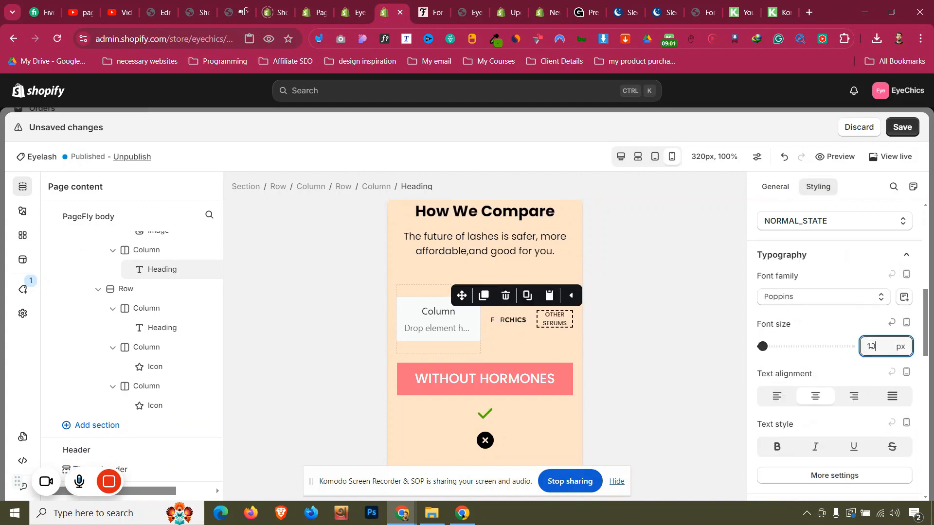
{"action": "key", "text": "Up"}
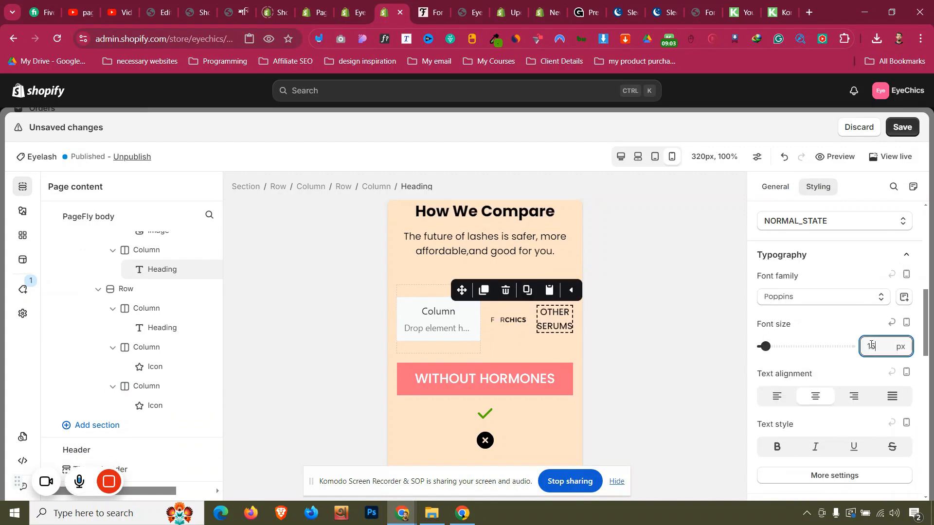
{"action": "scroll", "coordinate": [889, 347], "scroll_direction": "up", "scroll_amount": 1}
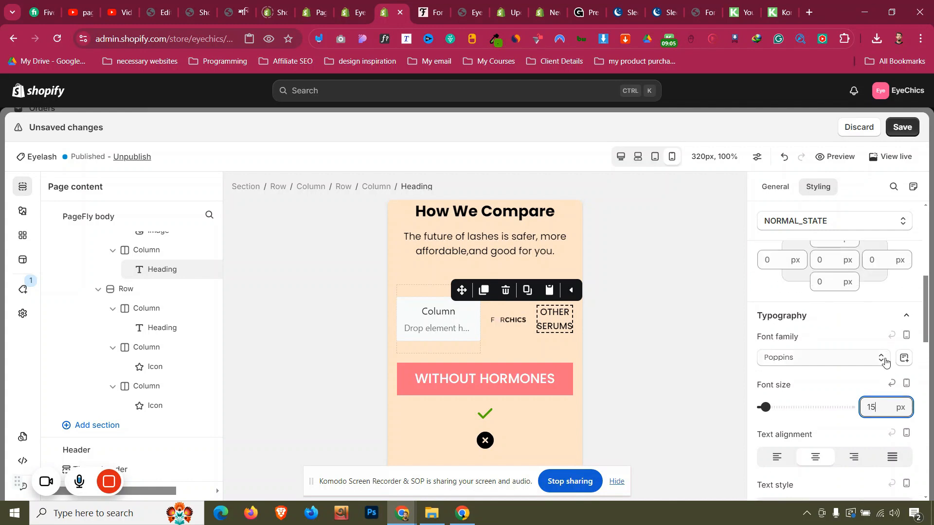
{"action": "key", "text": "Up"}
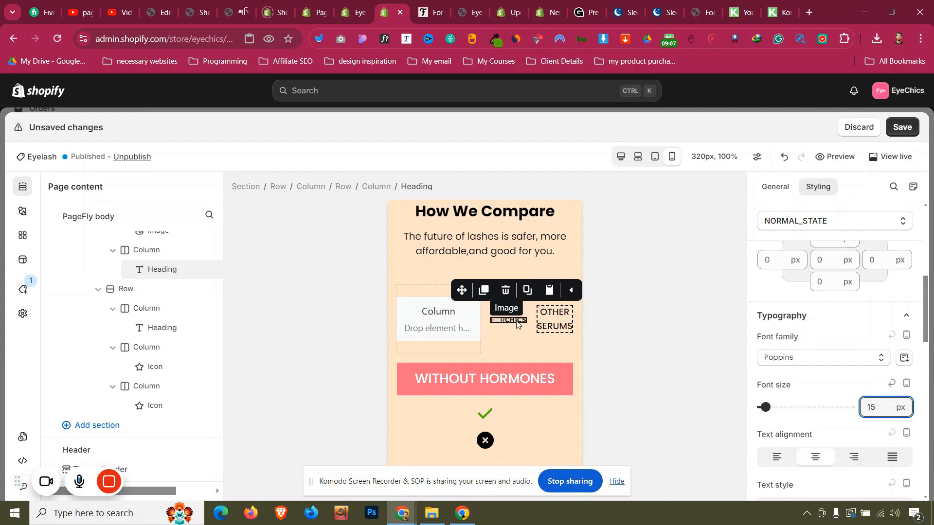
- Set the columns spacing of the comparison table's header row to 5 px on mobile
{"action": "left_click", "coordinate": [517, 346]}
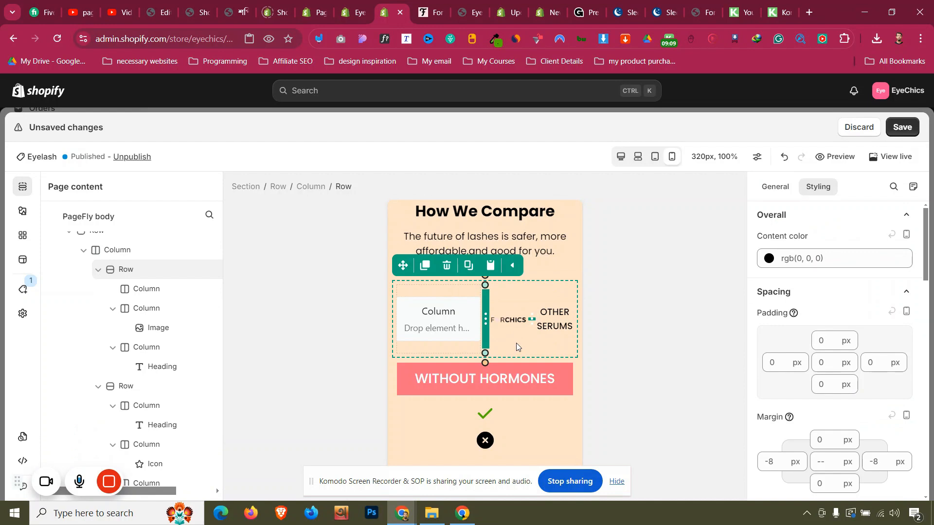
{"action": "left_click", "coordinate": [789, 188]}
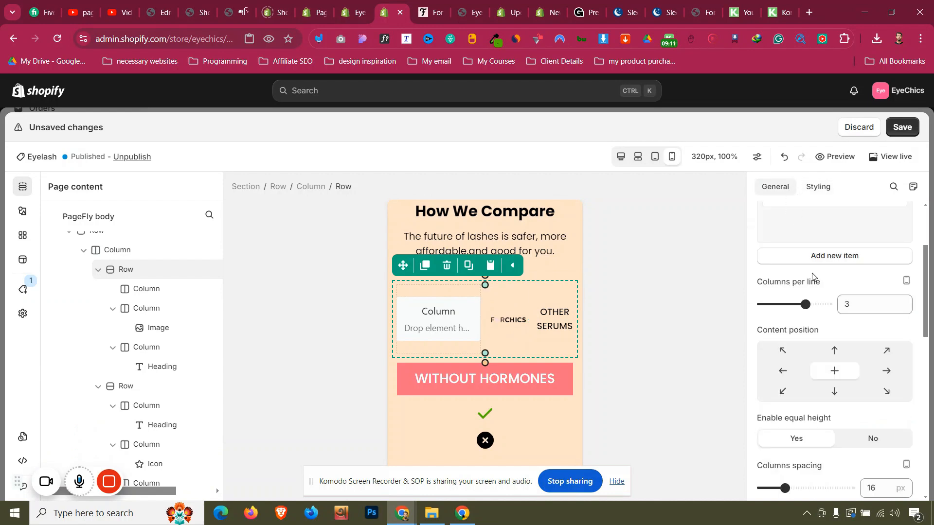
{"action": "scroll", "coordinate": [812, 277], "scroll_direction": "down", "scroll_amount": 3}
{"action": "scroll", "coordinate": [871, 363], "scroll_direction": "down", "scroll_amount": 5}
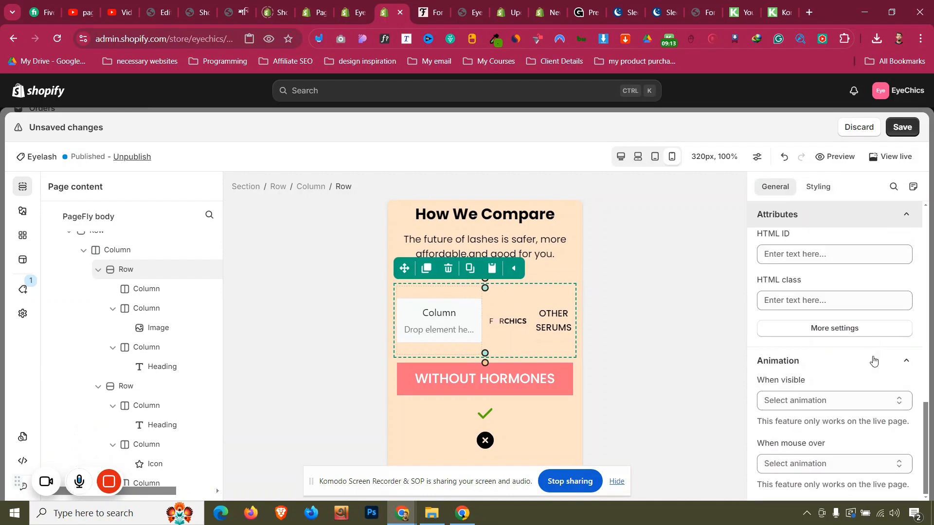
{"action": "scroll", "coordinate": [874, 359], "scroll_direction": "up", "scroll_amount": 3}
{"action": "key", "text": "BackSpace"}
{"action": "key", "text": "BackSpace"}
{"action": "type", "text": "4"}
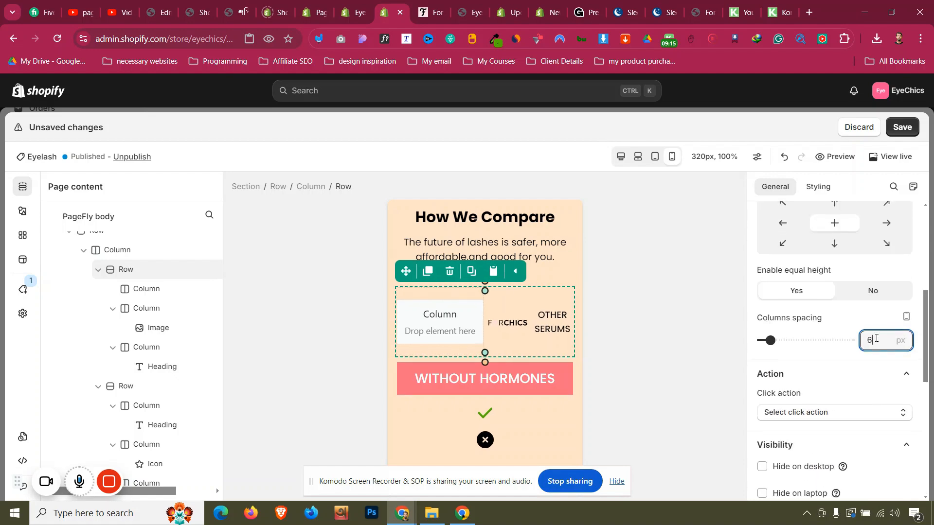
{"action": "key", "text": "BackSpace"}
{"action": "type", "text": "1"}
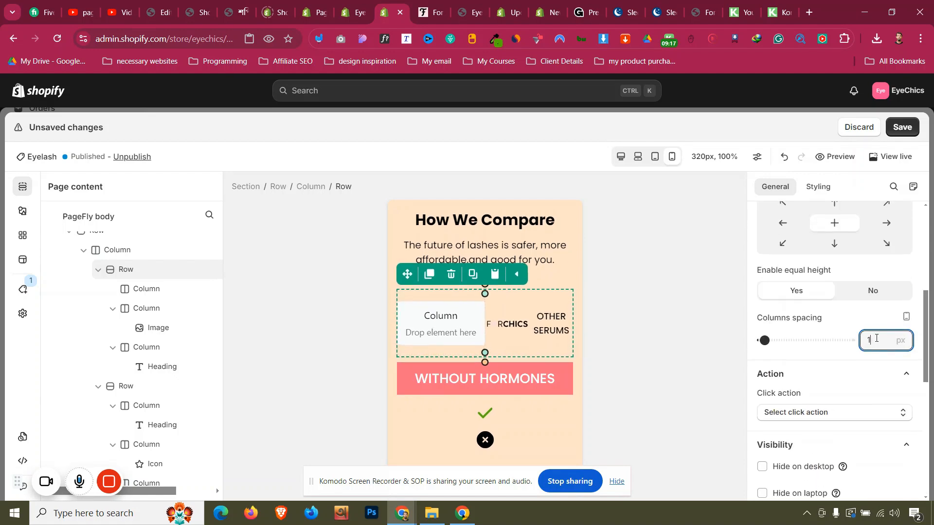
{"action": "key", "text": "Up"}
{"action": "key", "text": "Up"}
{"action": "key", "text": "Up"}
{"action": "key", "text": "Up"}
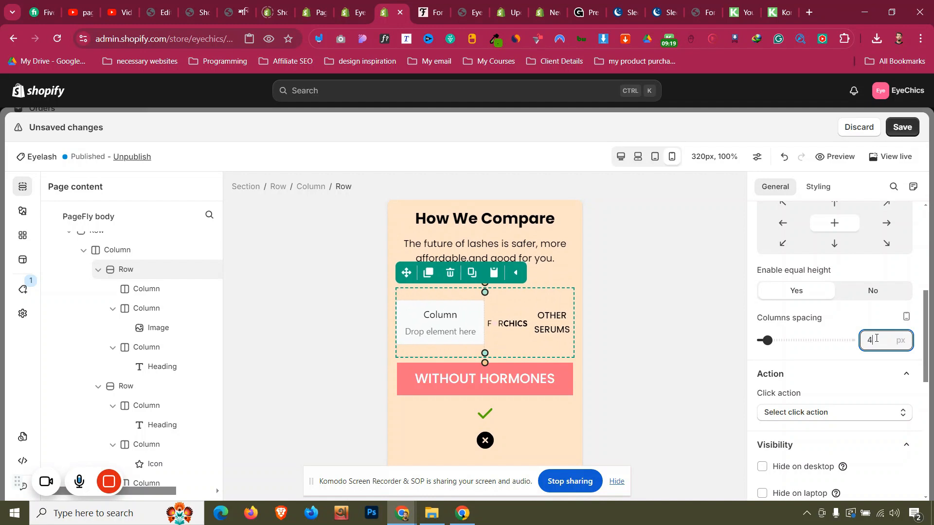
- Set the "Without Hormones" row to 3 columns per line on mobile and align its column widths with the header row
{"action": "left_click", "coordinate": [436, 360]}
{"action": "scroll", "coordinate": [796, 314], "scroll_direction": "up", "scroll_amount": 3}
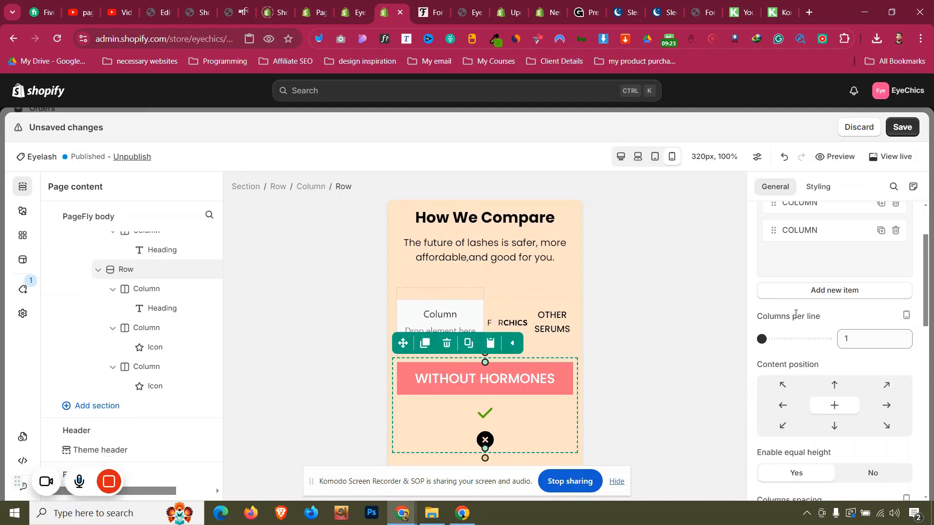
{"action": "left_click_drag", "start_coordinate": [763, 339], "coordinate": [806, 339]}
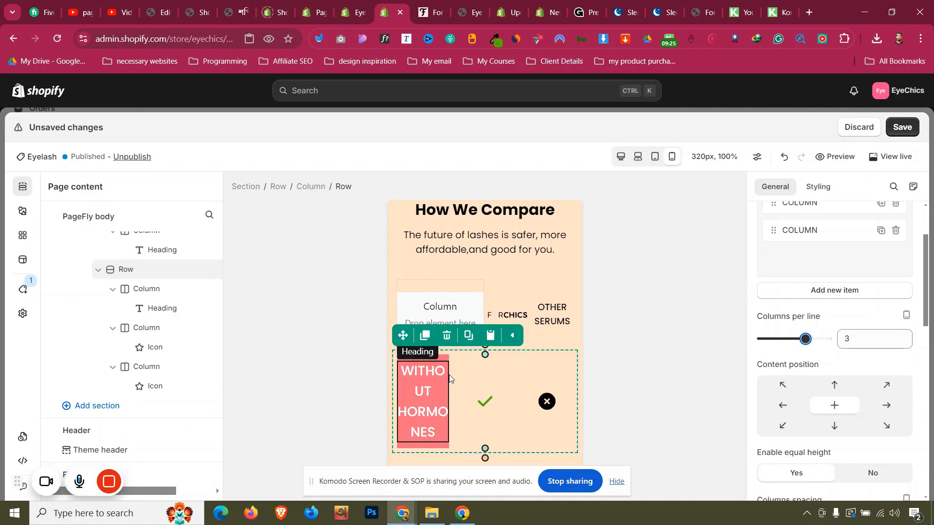
{"action": "left_click_drag", "start_coordinate": [456, 376], "coordinate": [485, 377]}
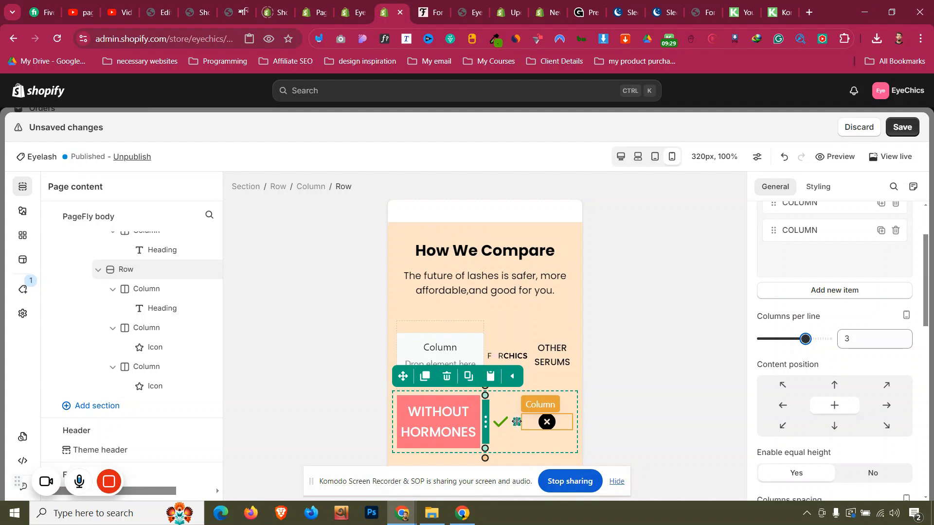
{"action": "left_click_drag", "start_coordinate": [516, 421], "coordinate": [533, 422]}
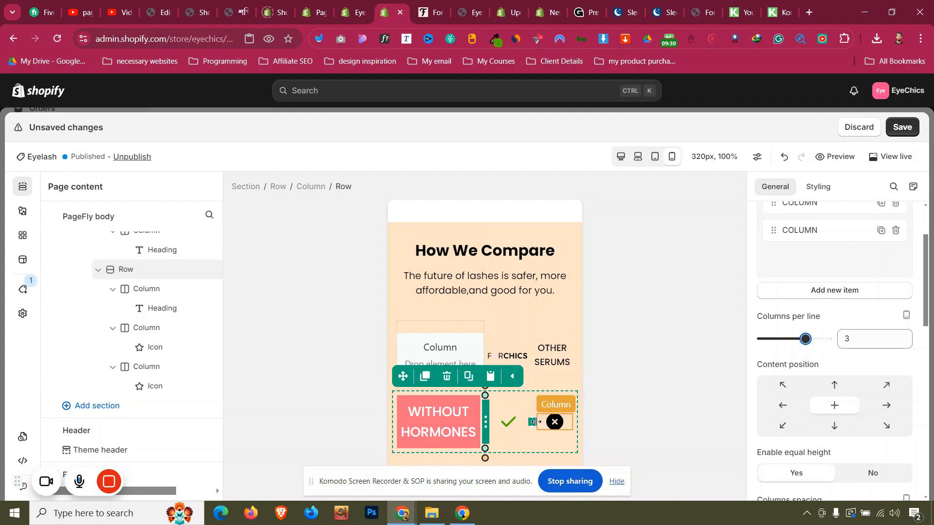
- Set the mobile font size of the "Without Hormones" heading to 15 px
{"action": "left_click", "coordinate": [491, 321]}
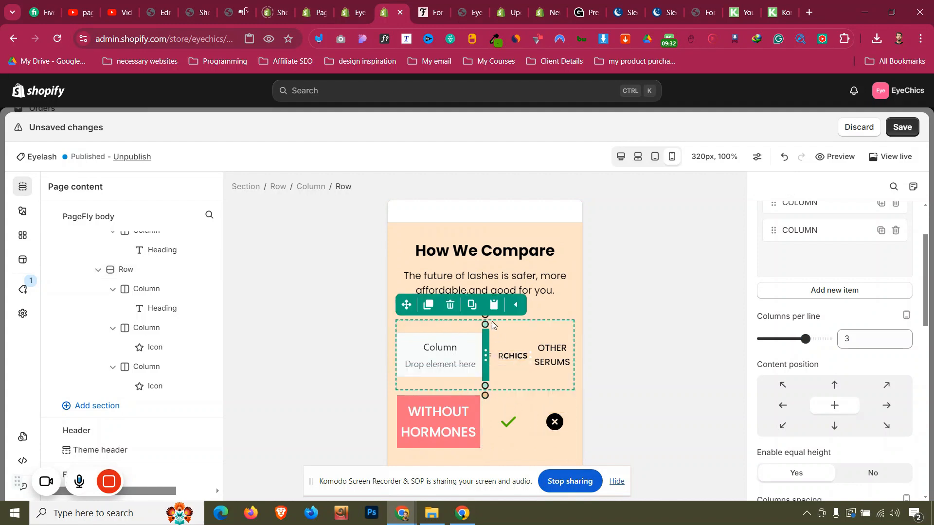
{"action": "left_click", "coordinate": [500, 400]}
{"action": "left_click", "coordinate": [448, 408]}
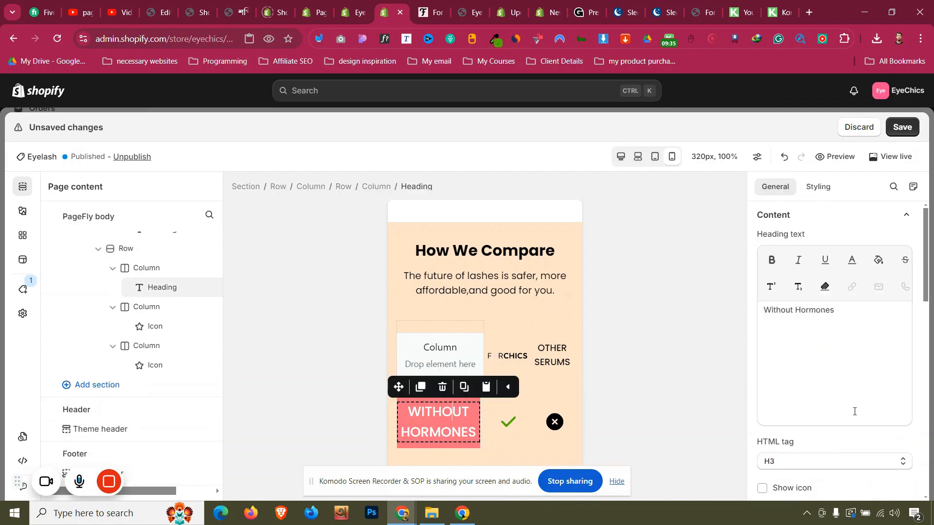
{"action": "left_click", "coordinate": [818, 186]}
{"action": "left_click", "coordinate": [877, 407]}
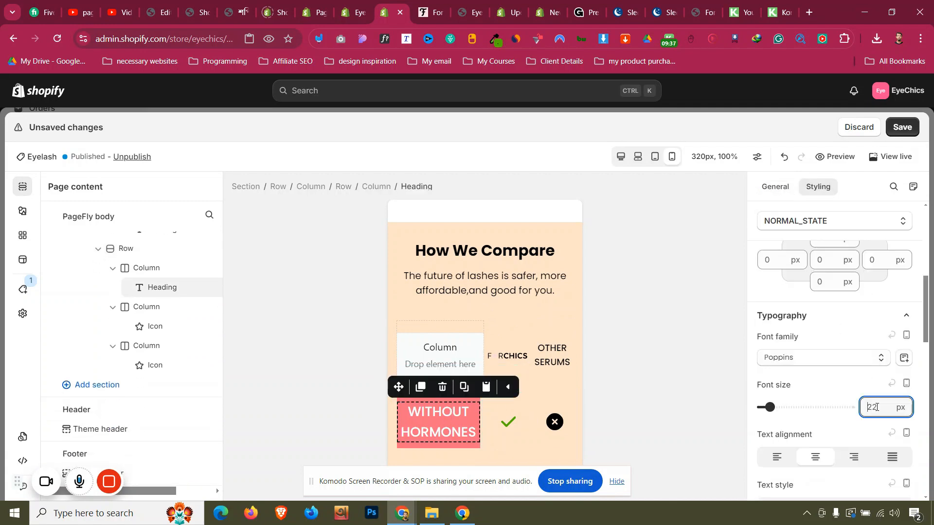
{"action": "type", "text": "12"}
{"action": "key", "text": "Up"}
{"action": "key", "text": "Up"}
{"action": "key", "text": "Up"}
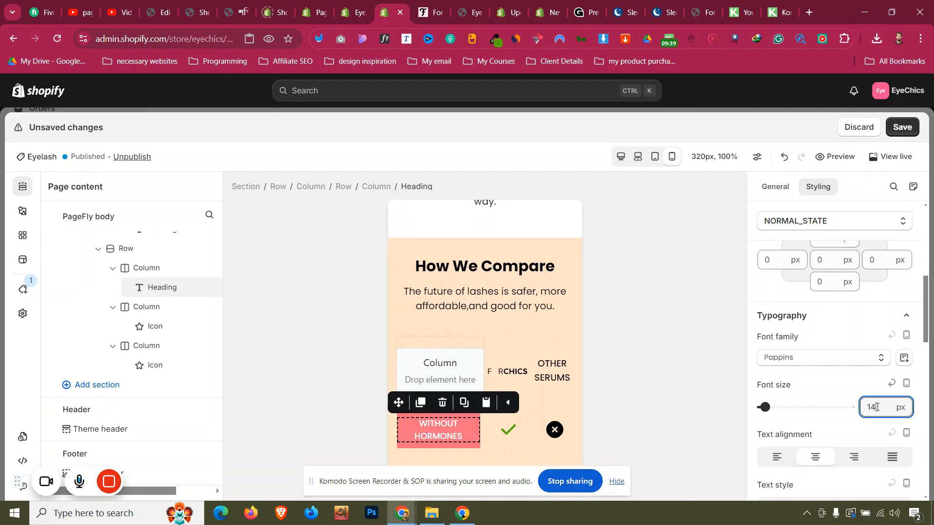
- Set the columns spacing of the "Without Hormones" row to 5 px on mobile
{"action": "left_click", "coordinate": [504, 448]}
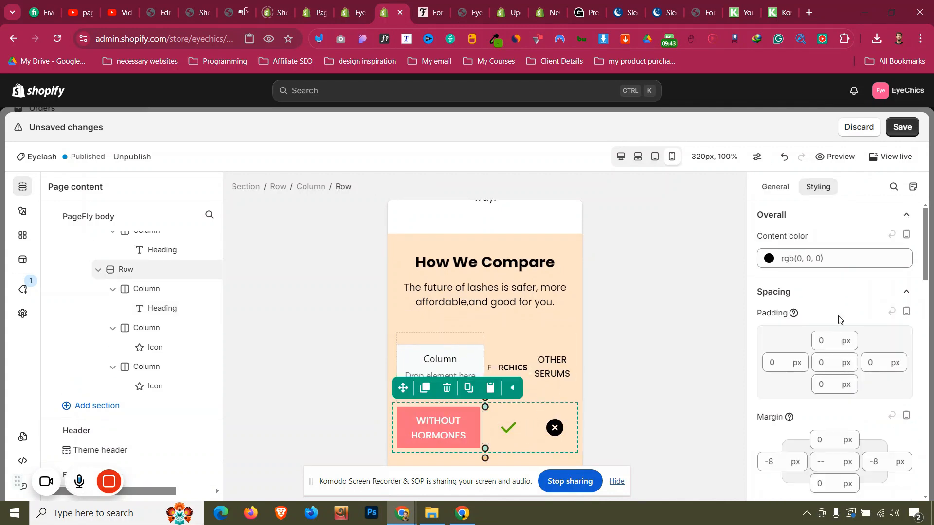
{"action": "left_click", "coordinate": [784, 192]}
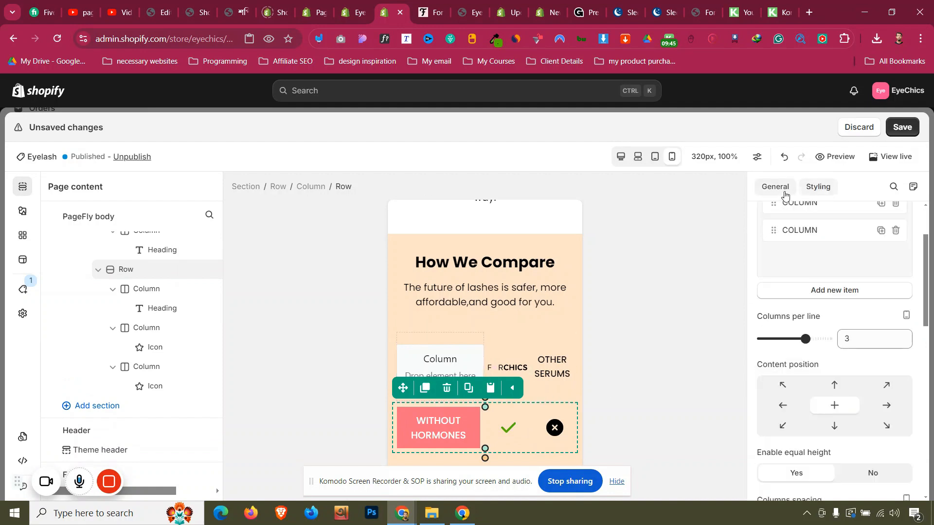
{"action": "scroll", "coordinate": [855, 325], "scroll_direction": "down", "scroll_amount": 5}
{"action": "left_click", "coordinate": [874, 283]}
{"action": "key", "text": "Down"}
{"action": "key", "text": "Down"}
{"action": "key", "text": "Down"}
{"action": "key", "text": "Down"}
{"action": "key", "text": "Down"}
{"action": "key", "text": "Down"}
{"action": "key", "text": "Down"}
{"action": "key", "text": "Down"}
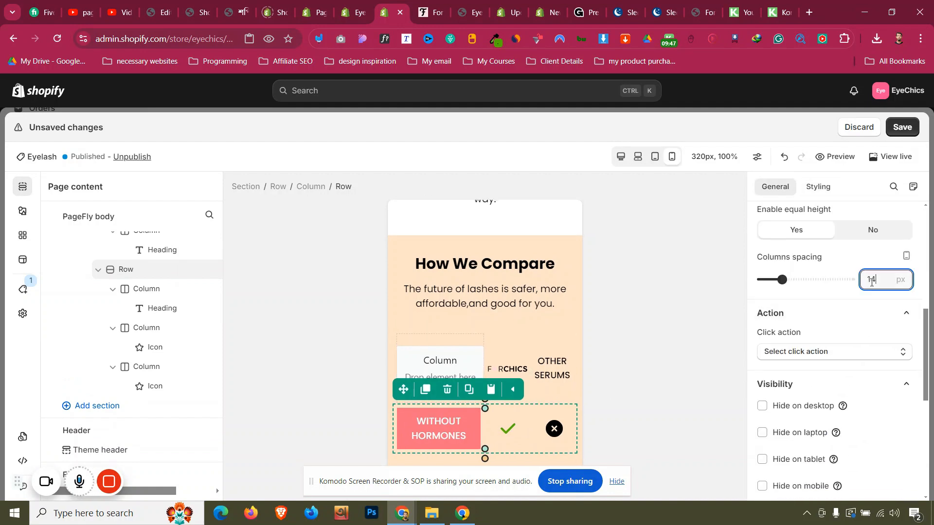
{"action": "key", "text": "Down"}
{"action": "key", "text": "Down"}
{"action": "key", "text": "Down"}
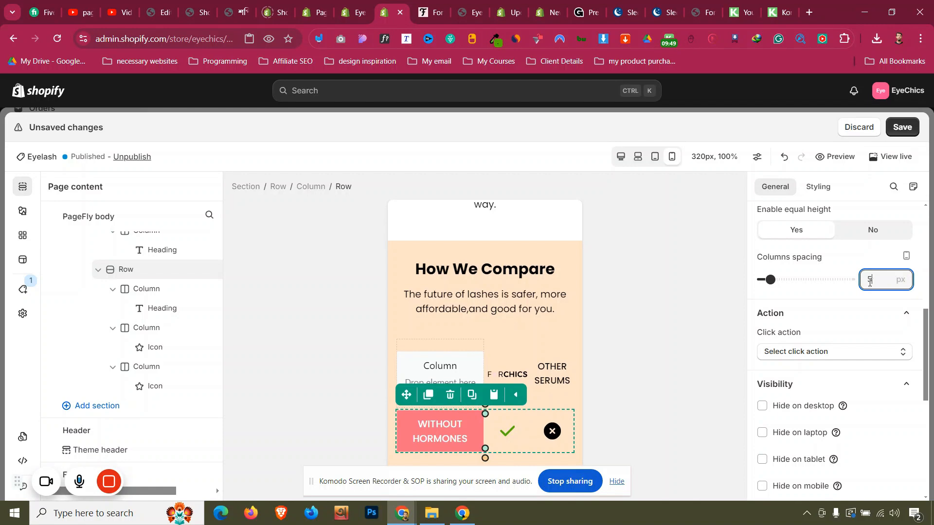
{"action": "left_click", "coordinate": [494, 343]}
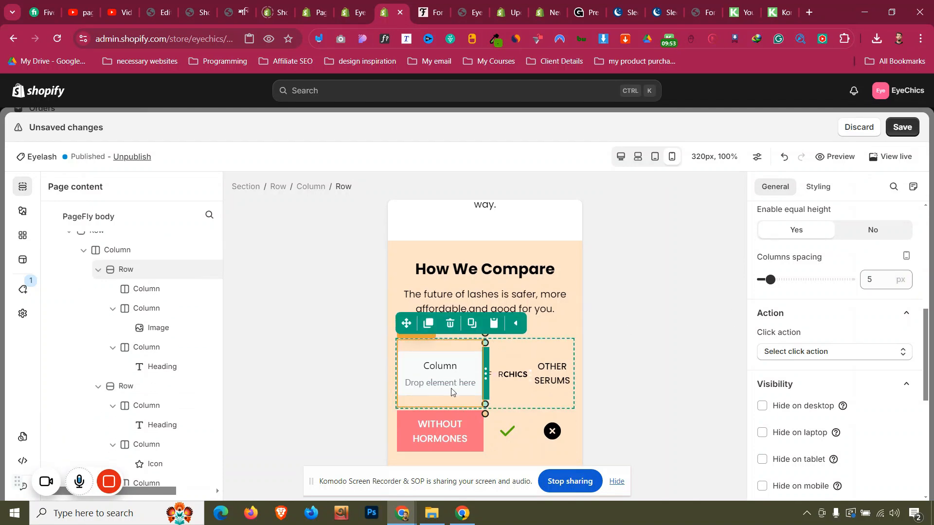
{"action": "left_click", "coordinate": [391, 394]}
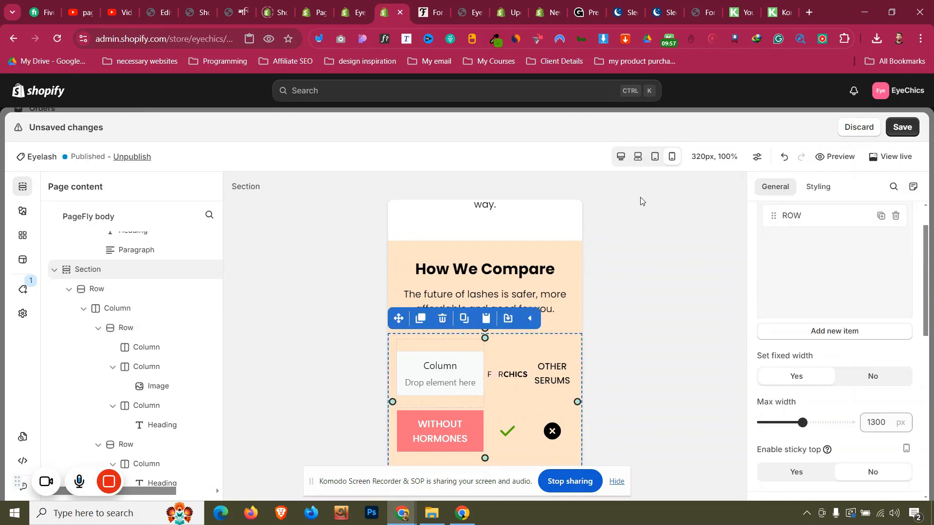
- Switch to the desktop layout, duplicate the "Without Hormones" row, and check the reference table on the Forchics page
{"action": "left_click", "coordinate": [620, 160]}
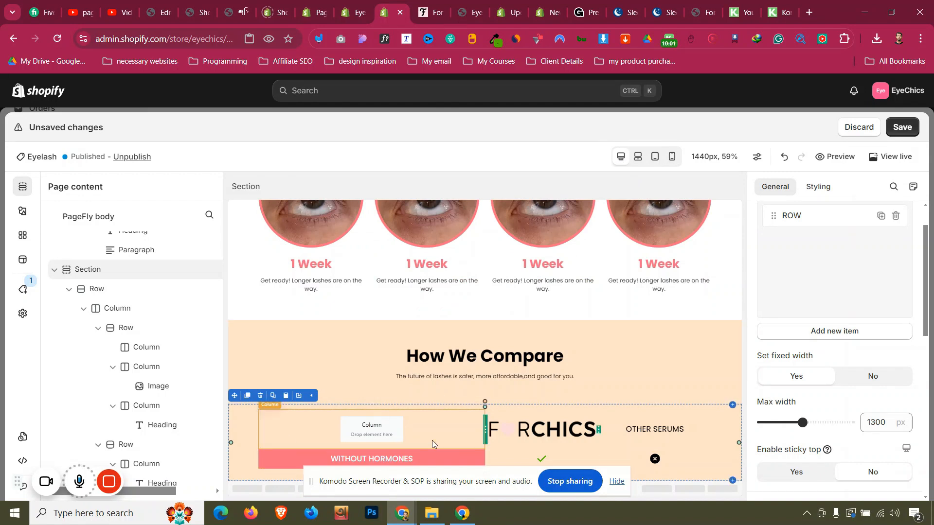
{"action": "left_click", "coordinate": [494, 451]}
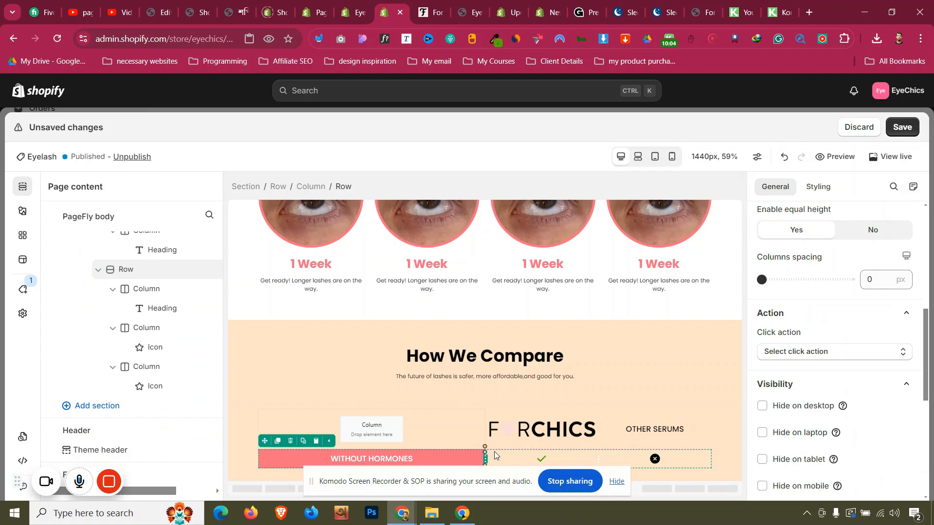
{"action": "left_click", "coordinate": [278, 441]}
{"action": "left_click", "coordinate": [240, 414]}
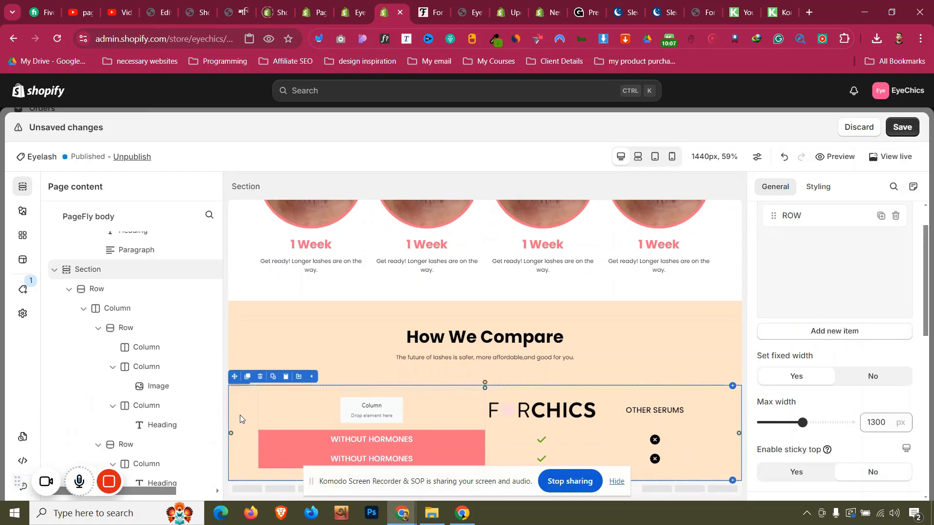
{"action": "left_click", "coordinate": [443, 8]}
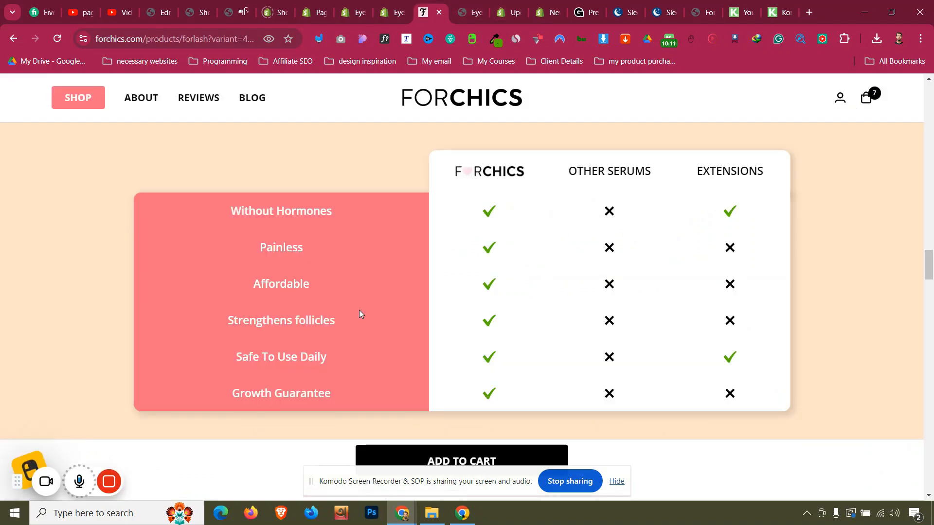
{"action": "key", "text": "ctrl+shift+Tab"}
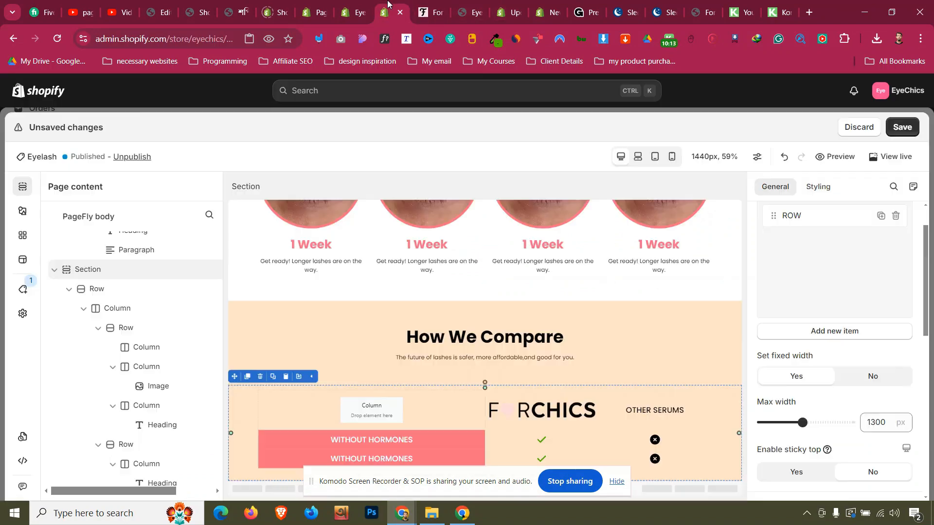
- Set the bottom padding of the comparison table section to 50 px on desktop
{"action": "left_click", "coordinate": [515, 436]}
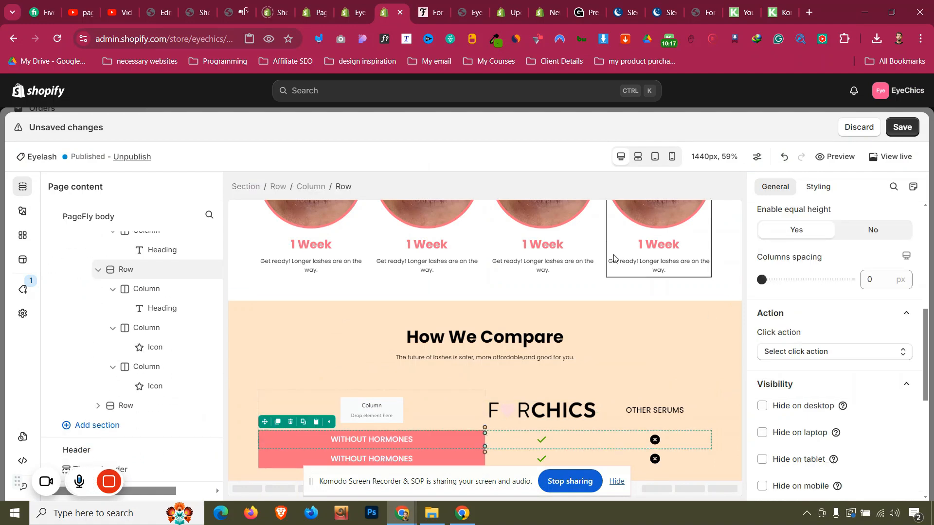
{"action": "left_click", "coordinate": [505, 392]}
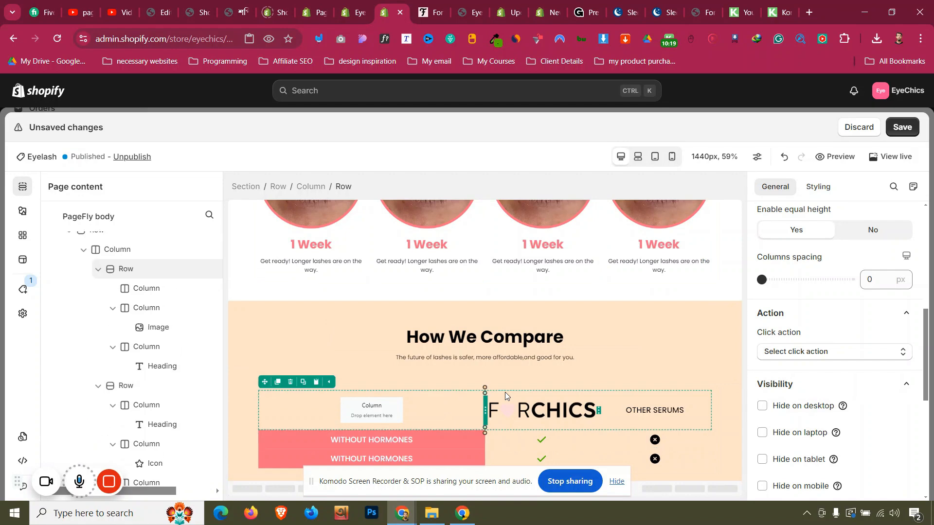
{"action": "left_click", "coordinate": [436, 4]}
{"action": "left_click", "coordinate": [404, 4]}
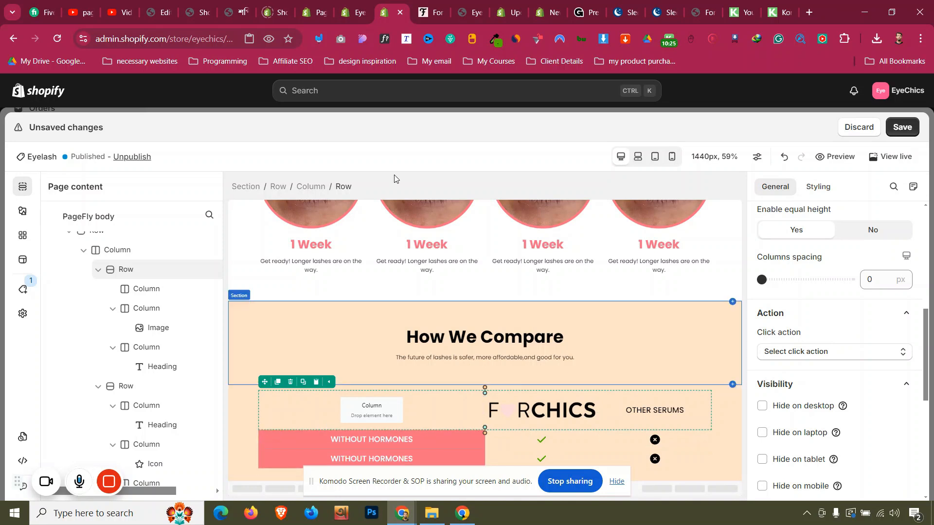
{"action": "left_click", "coordinate": [243, 437]}
{"action": "scroll", "coordinate": [827, 243], "scroll_direction": "up", "scroll_amount": 1}
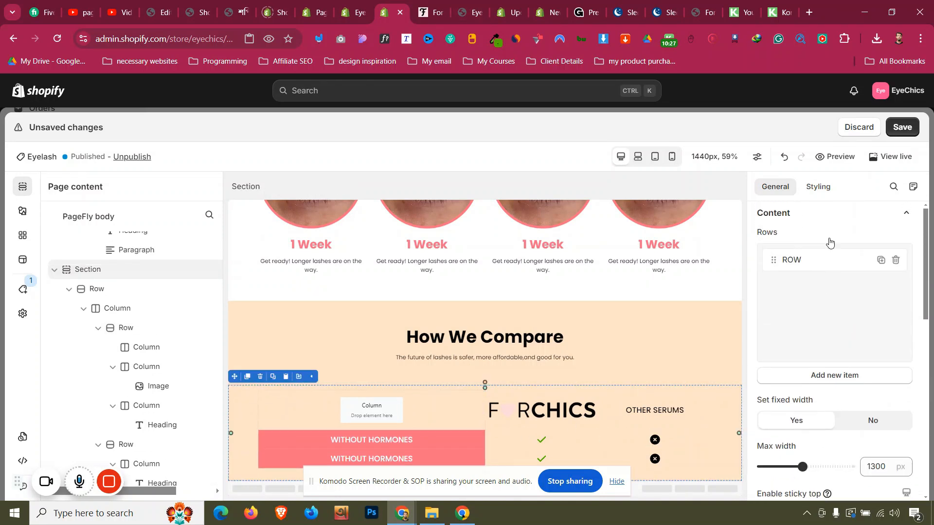
{"action": "left_click", "coordinate": [816, 195]}
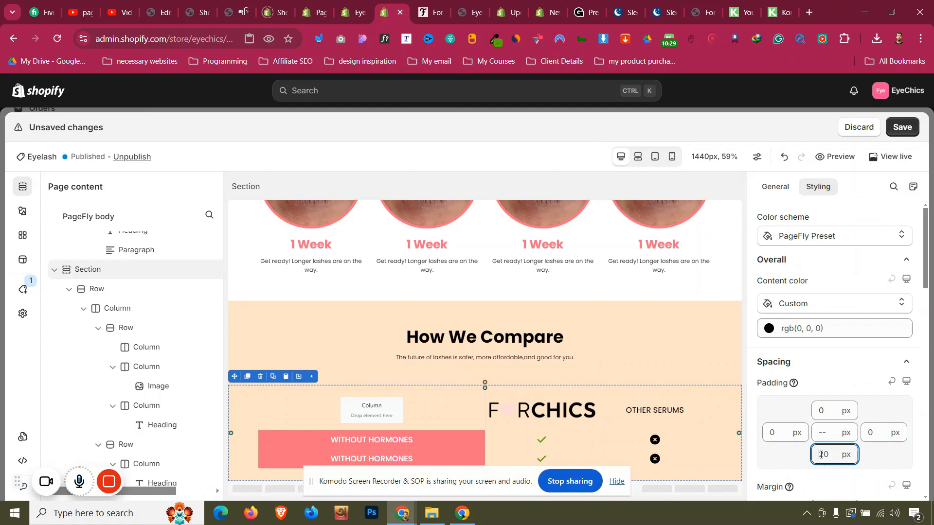
{"action": "type", "text": "5"}
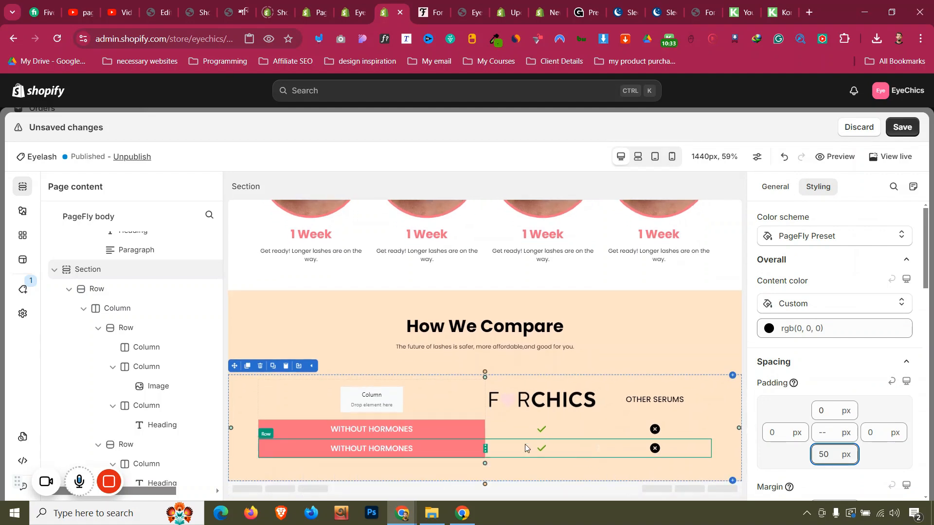
- Copy "Painless" from the Forchics comparison table and use it as the heading text of the duplicated second row
{"action": "left_click", "coordinate": [428, 12]}
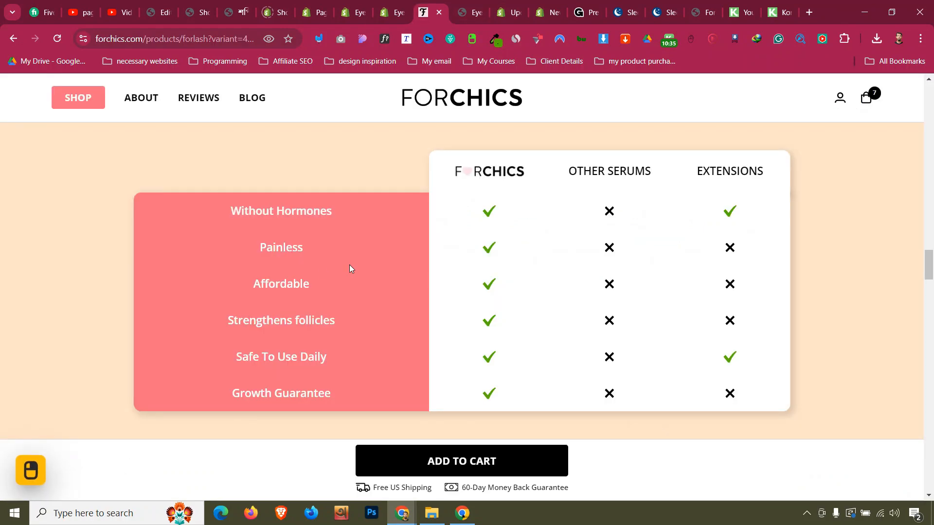
{"action": "double_click", "coordinate": [293, 250]}
{"action": "right_click", "coordinate": [294, 252]}
{"action": "left_click", "coordinate": [302, 267]}
{"action": "left_click", "coordinate": [392, 12]}
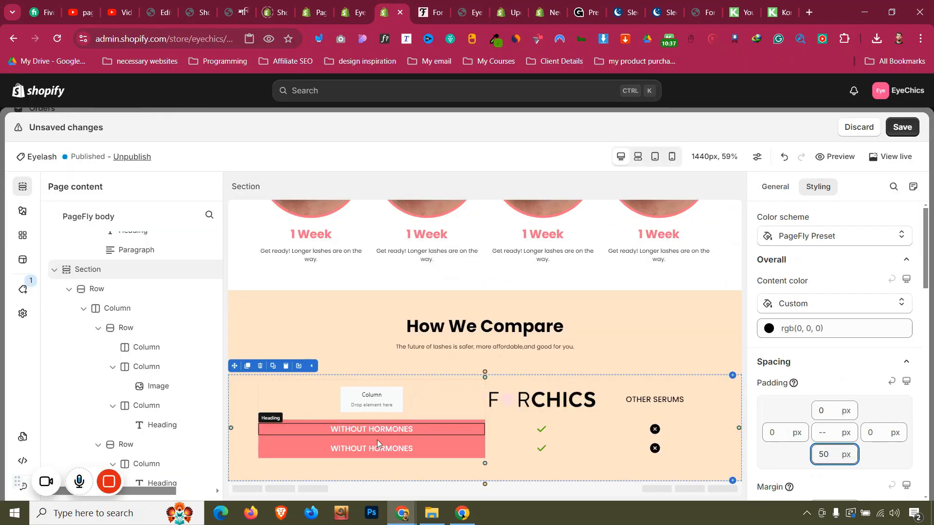
{"action": "left_click", "coordinate": [383, 446]}
{"action": "left_click", "coordinate": [775, 187]}
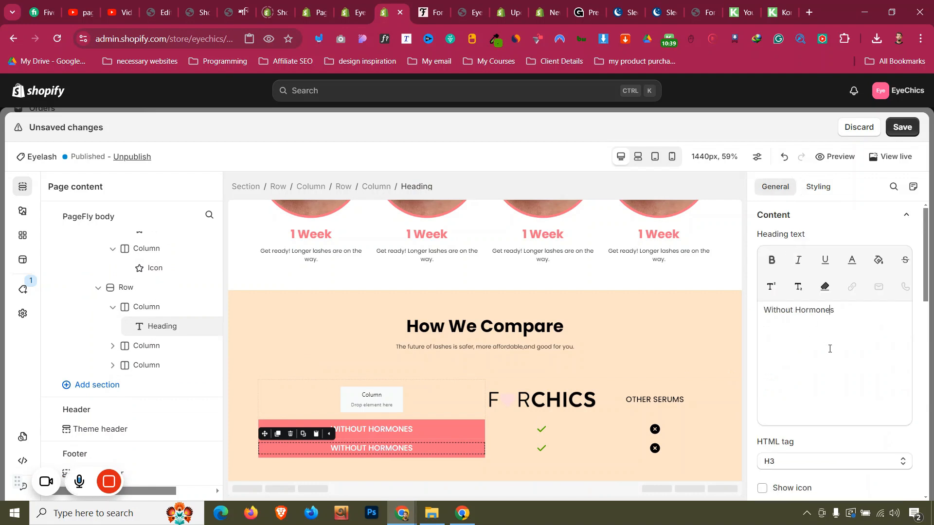
{"action": "triple_click", "coordinate": [830, 349]}
{"action": "key", "text": "ctrl+v"}
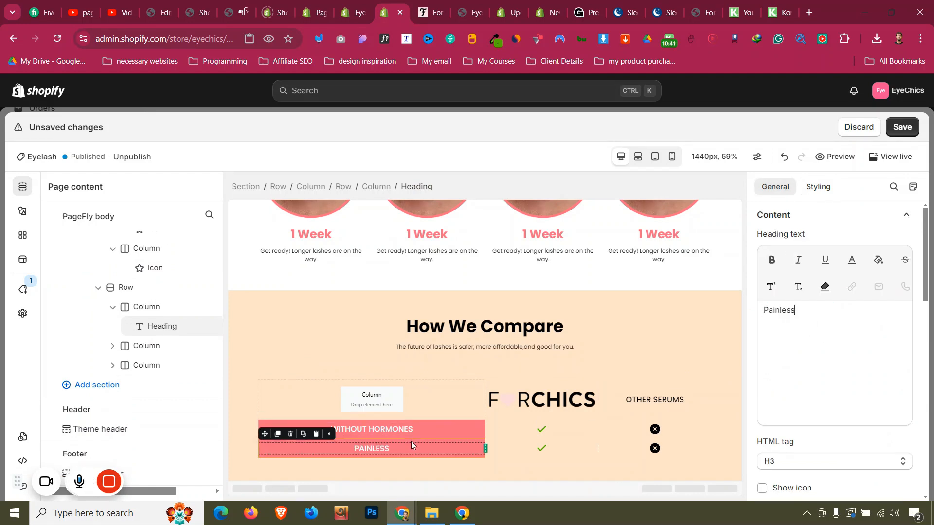
- Duplicate the "Painless" row three times to add more rows to the comparison table
{"action": "left_click", "coordinate": [508, 444]}
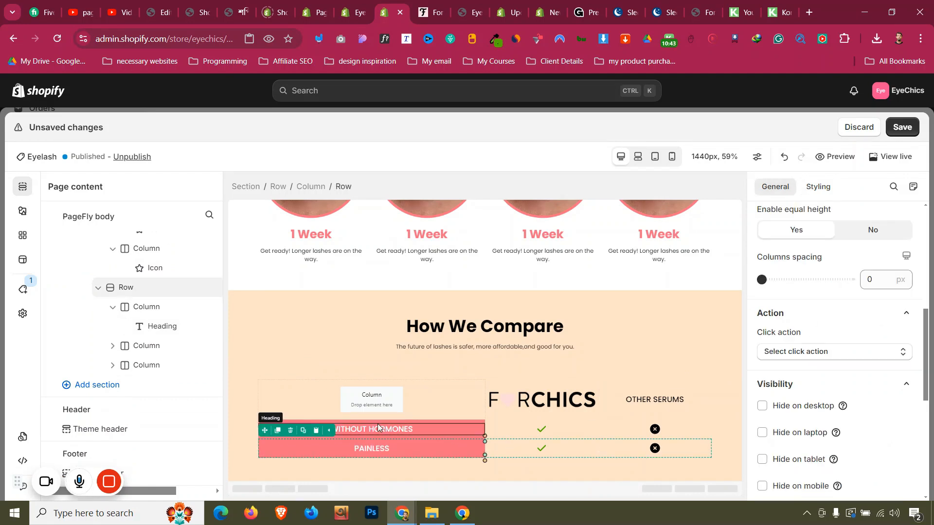
{"action": "left_click", "coordinate": [278, 430]}
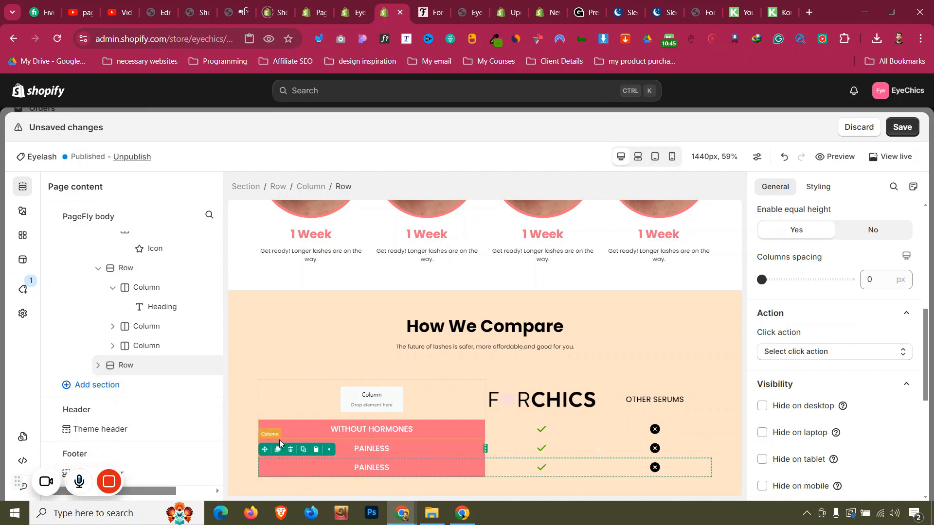
{"action": "left_click", "coordinate": [280, 450]}
{"action": "left_click", "coordinate": [282, 448]}
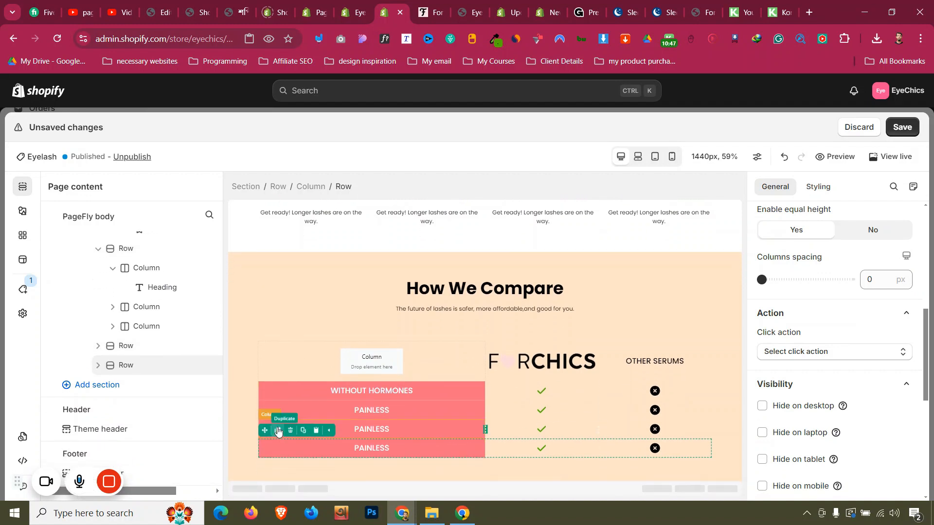
- Copy "Affordable" from the Forchics table and replace the third feature row's heading text with it
{"action": "left_click", "coordinate": [469, 12]}
{"action": "left_click", "coordinate": [429, 12]}
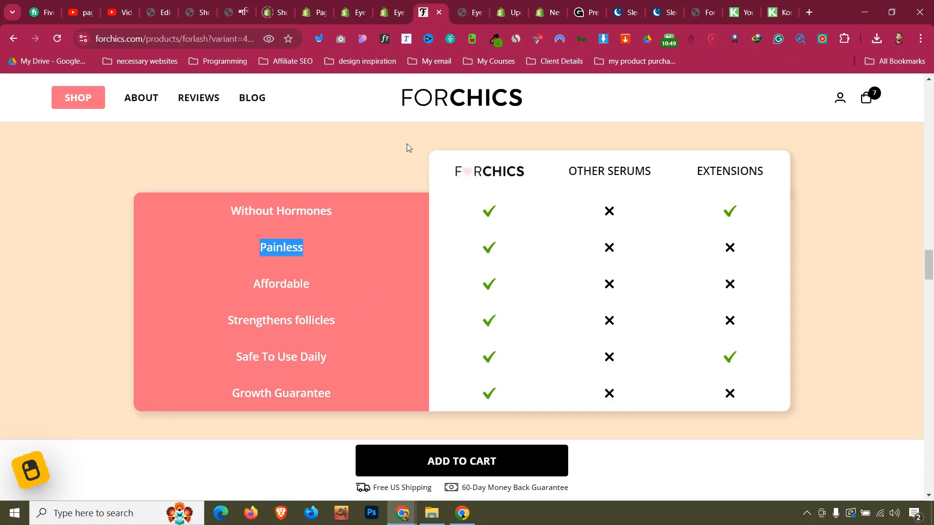
{"action": "left_click", "coordinate": [301, 284]}
{"action": "double_click", "coordinate": [301, 284]}
{"action": "key", "text": "ctrl+c"}
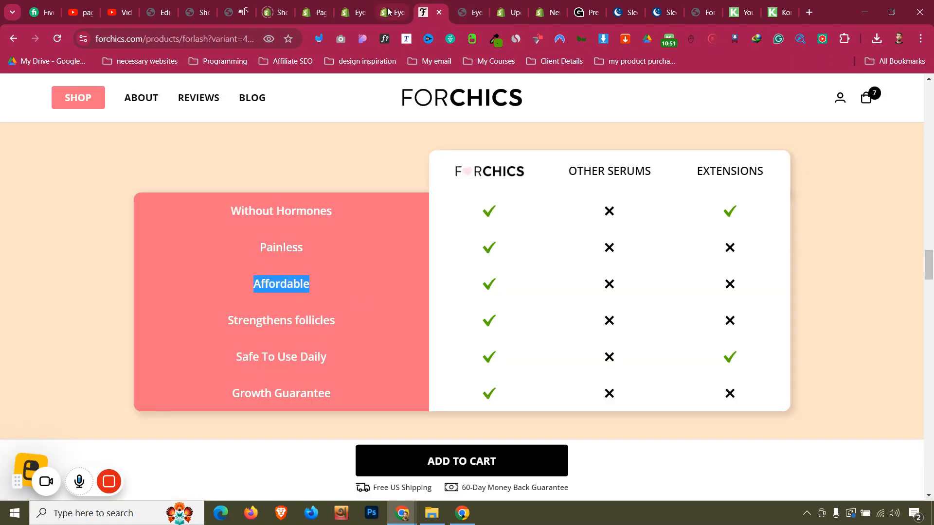
{"action": "left_click", "coordinate": [387, 10]}
{"action": "left_click", "coordinate": [371, 430]}
{"action": "left_click", "coordinate": [837, 319]}
{"action": "key", "text": "ctrl+a"}
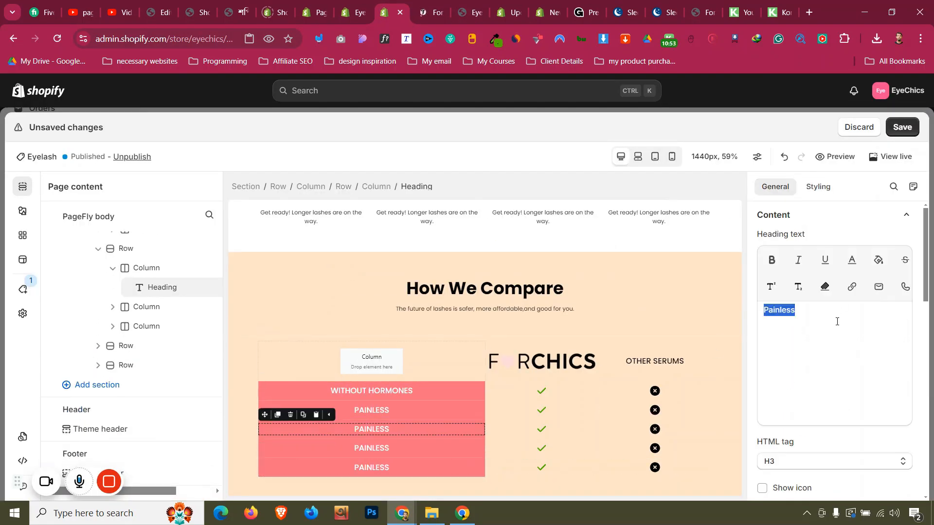
{"action": "key", "text": "ctrl+v"}
- Copy "Strengthens follicles" from the Forchics table and replace the fourth feature row's heading text with it
{"action": "left_click", "coordinate": [435, 11]}
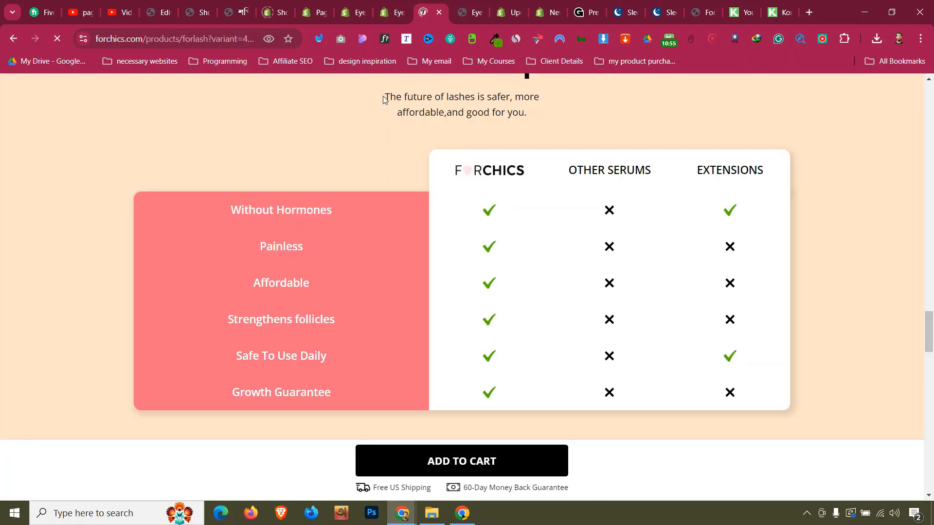
{"action": "triple_click", "coordinate": [319, 317]}
{"action": "key", "text": "ctrl+c"}
{"action": "left_click", "coordinate": [389, 5]}
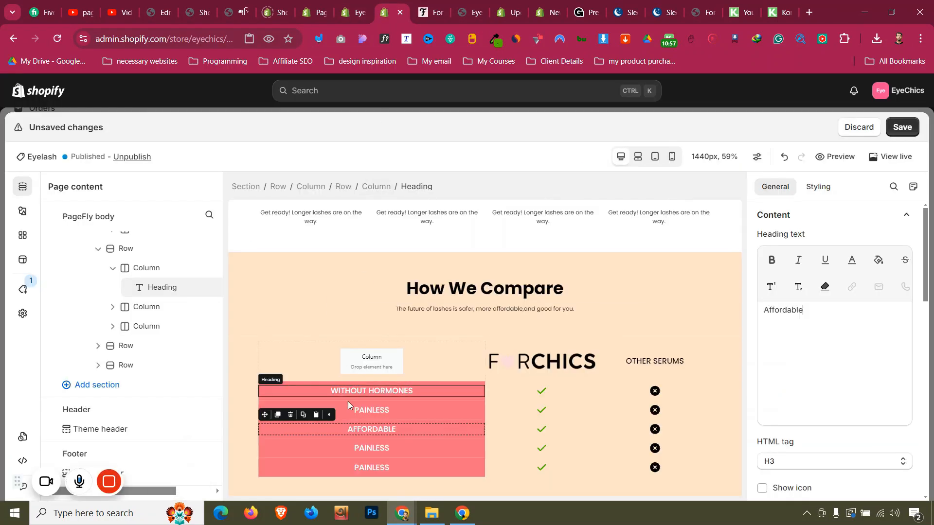
{"action": "left_click", "coordinate": [372, 447]}
{"action": "left_click", "coordinate": [864, 354]}
{"action": "key", "text": "ctrl+a"}
{"action": "key", "text": "ctrl+v"}
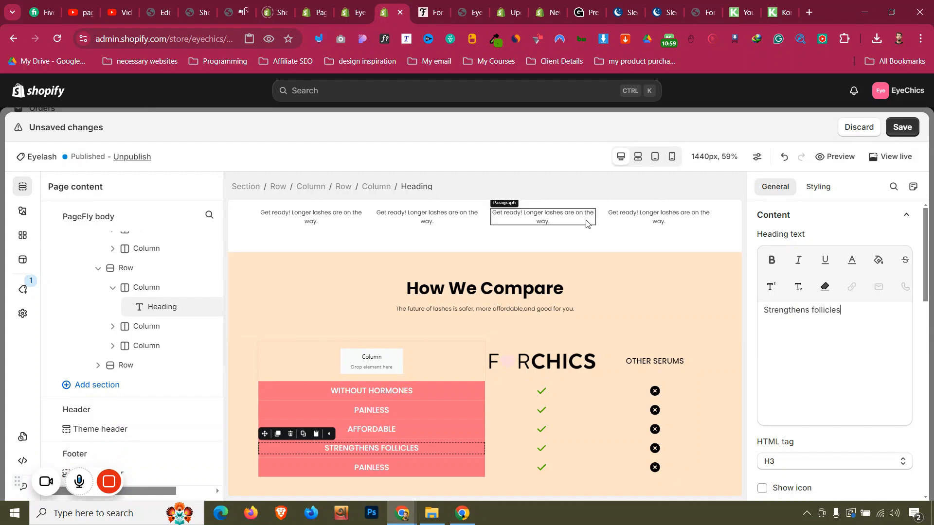
- Copy "Safe To Use Daily" from the Forchics table and replace the fifth feature row's heading text with it
{"action": "left_click", "coordinate": [433, 12]}
{"action": "triple_click", "coordinate": [305, 364]}
{"action": "key", "text": "ctrl+c"}
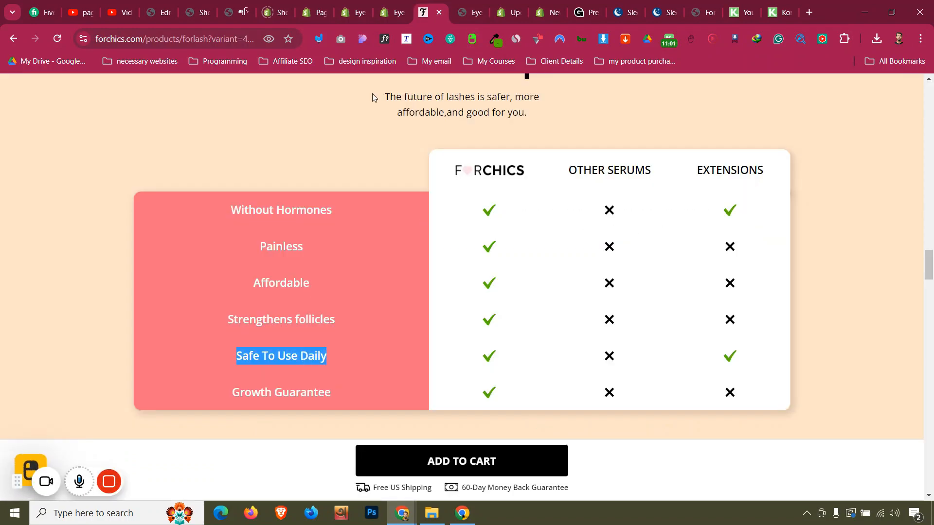
{"action": "left_click", "coordinate": [389, 12]}
{"action": "left_click", "coordinate": [448, 469]}
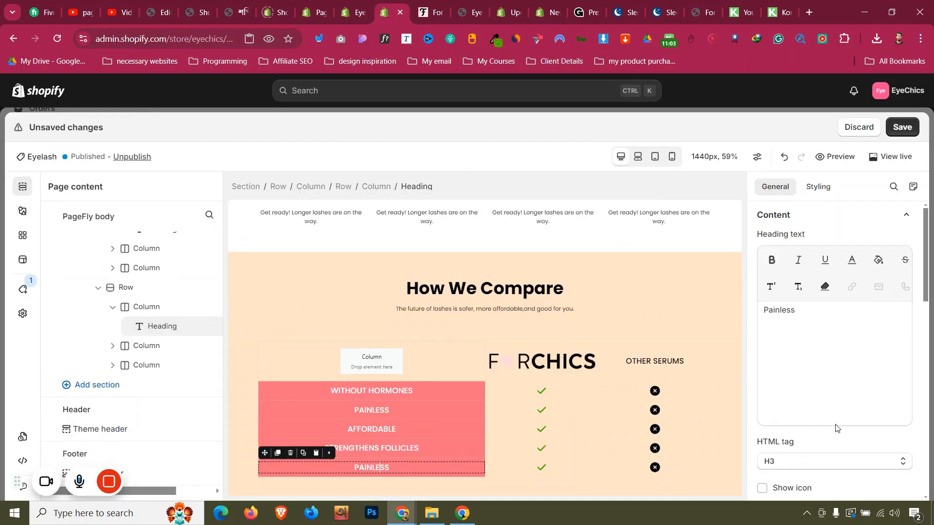
{"action": "key", "text": "ctrl+v"}
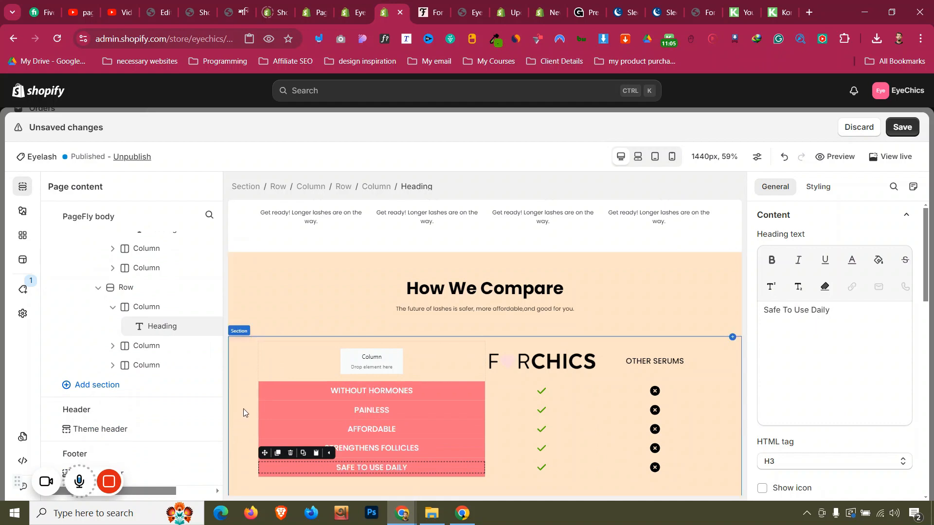
- Set the top margin of the "Painless" row in the comparison table to -2 px
{"action": "left_click", "coordinate": [243, 408]}
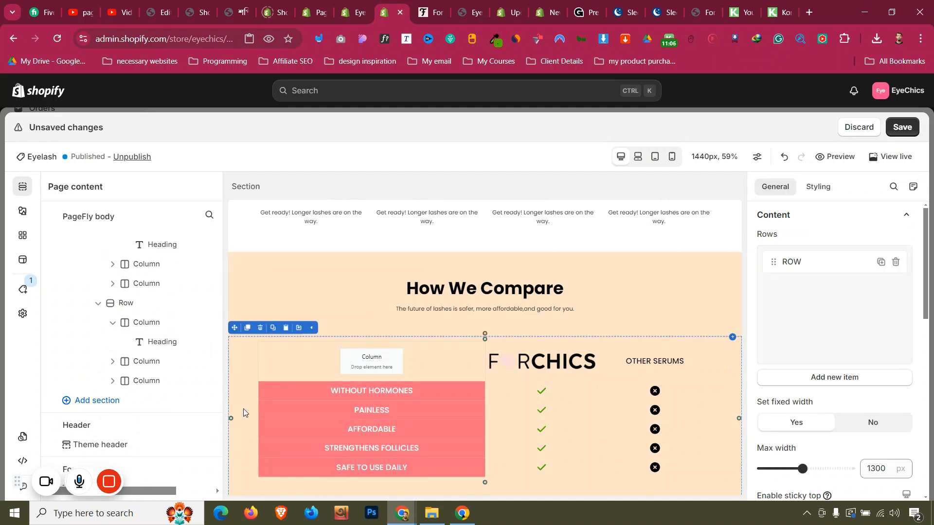
{"action": "left_click", "coordinate": [494, 401]}
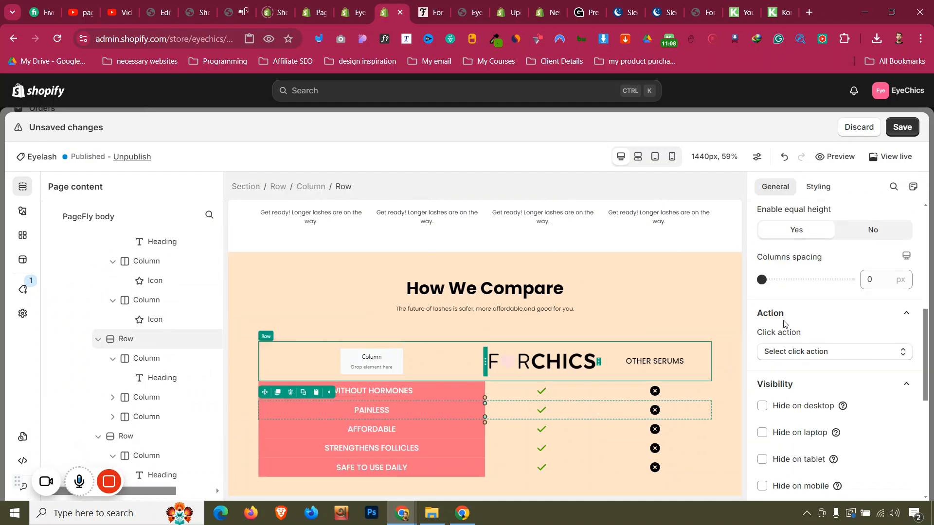
{"action": "left_click", "coordinate": [818, 187]}
{"action": "type", "text": "-2"}
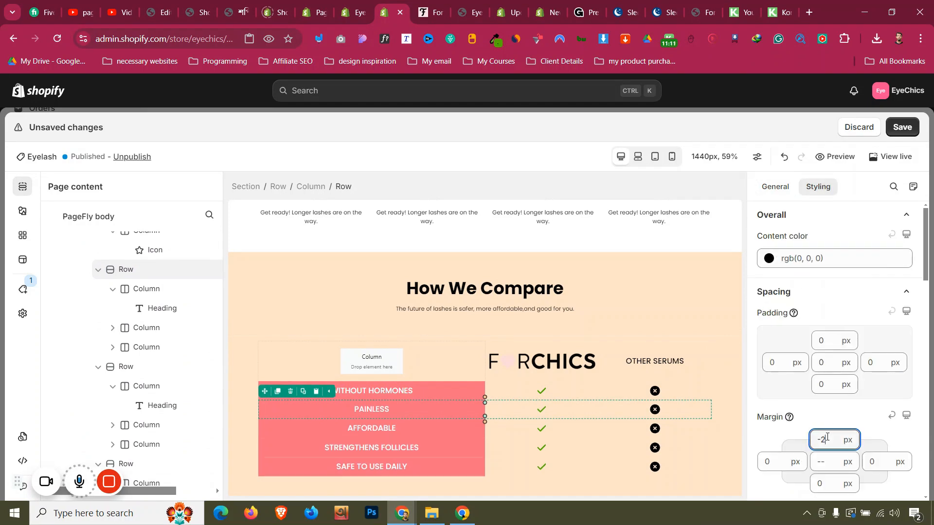
{"action": "left_click", "coordinate": [237, 386]}
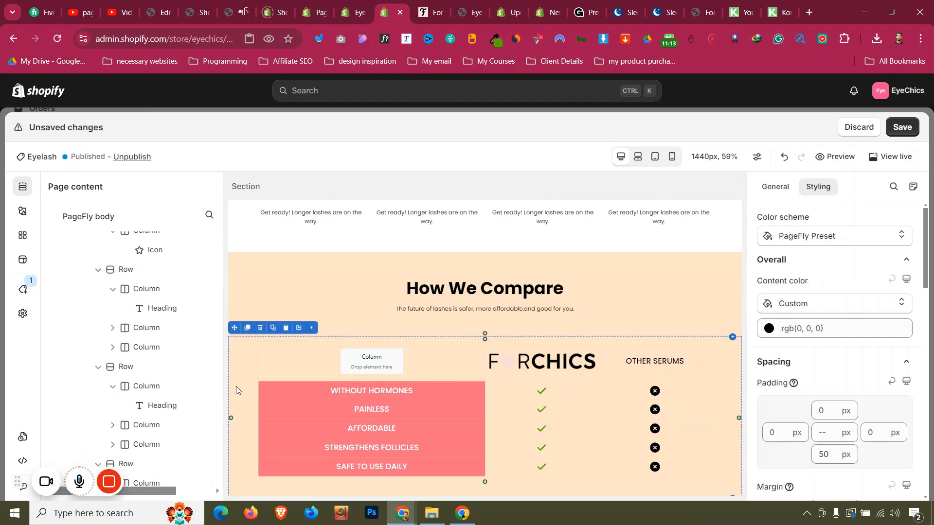
- Set the top margin of the "Affordable", "Strengthens Follicles" and "Safe To Use Daily" rows to -2 px each
{"action": "left_click", "coordinate": [494, 421]}
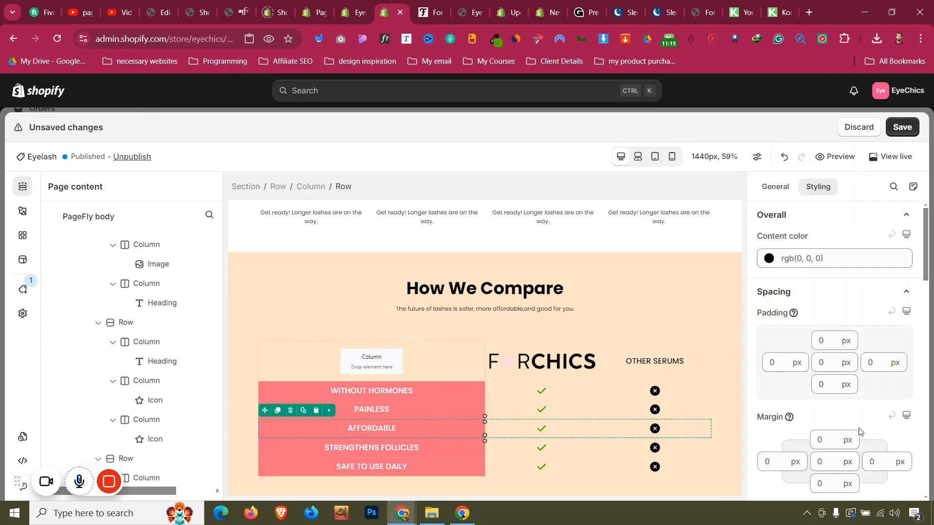
{"action": "left_click", "coordinate": [828, 439]}
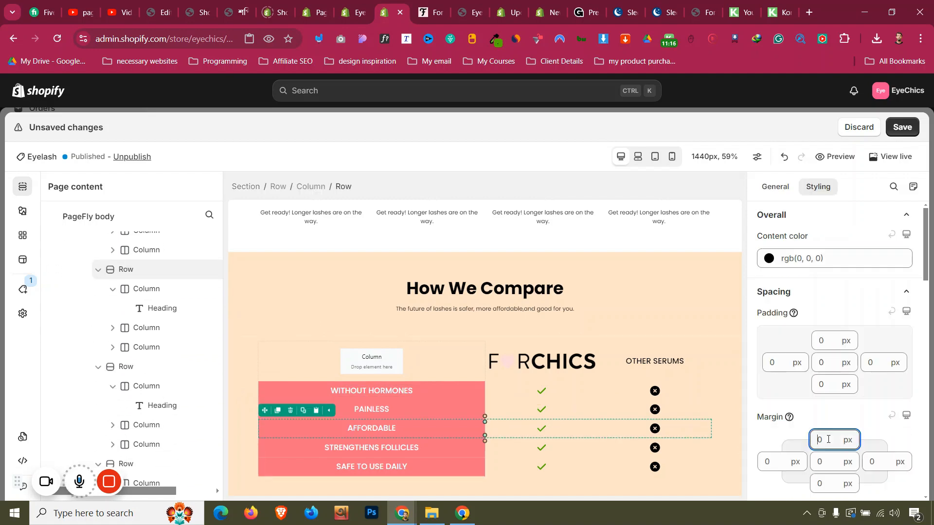
{"action": "left_click", "coordinate": [504, 441]}
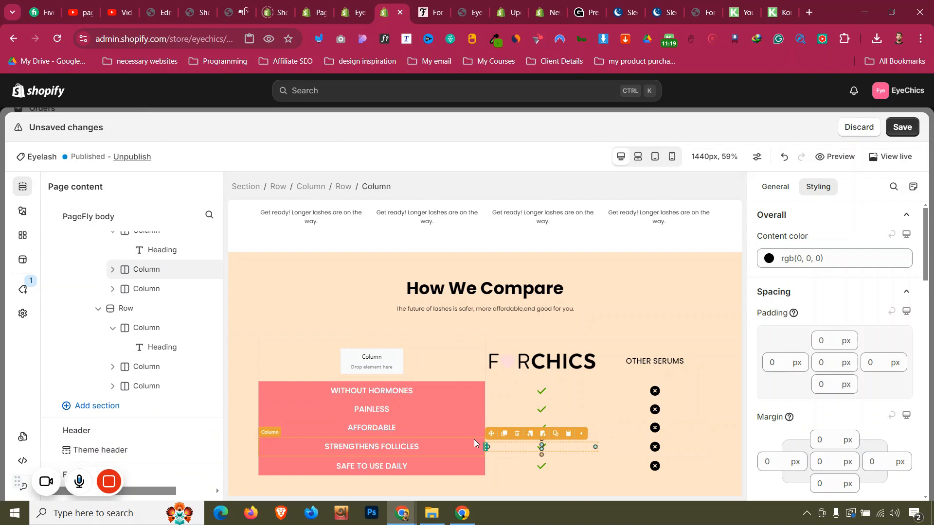
{"action": "left_click", "coordinate": [343, 186]}
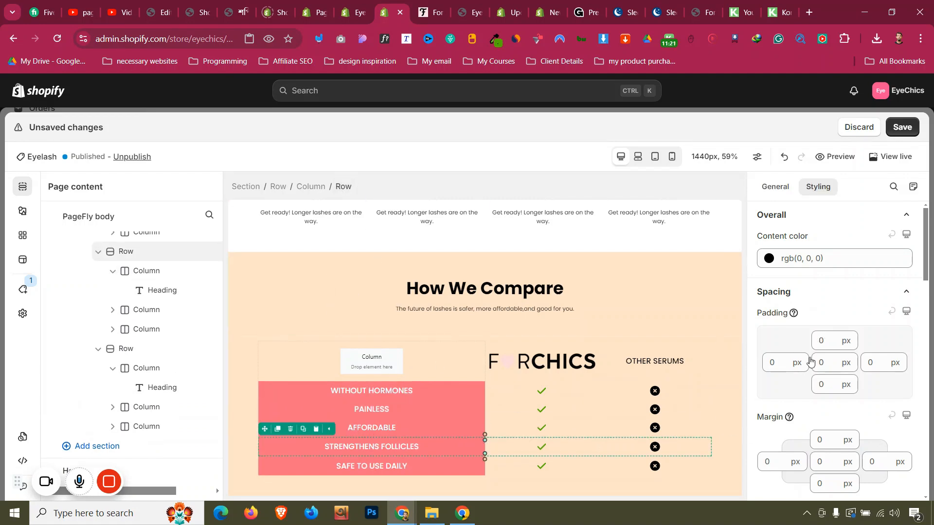
{"action": "left_click", "coordinate": [818, 440]}
{"action": "type", "text": "2"}
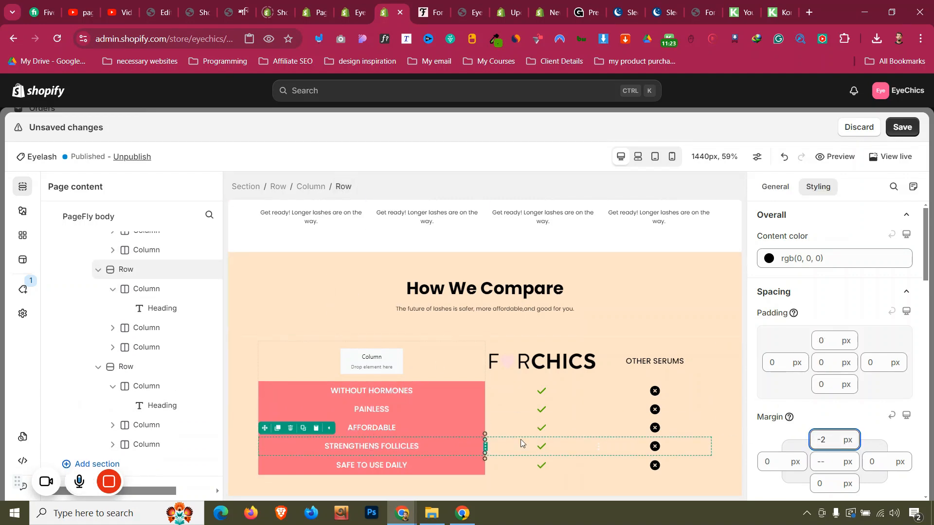
{"action": "left_click", "coordinate": [508, 459]}
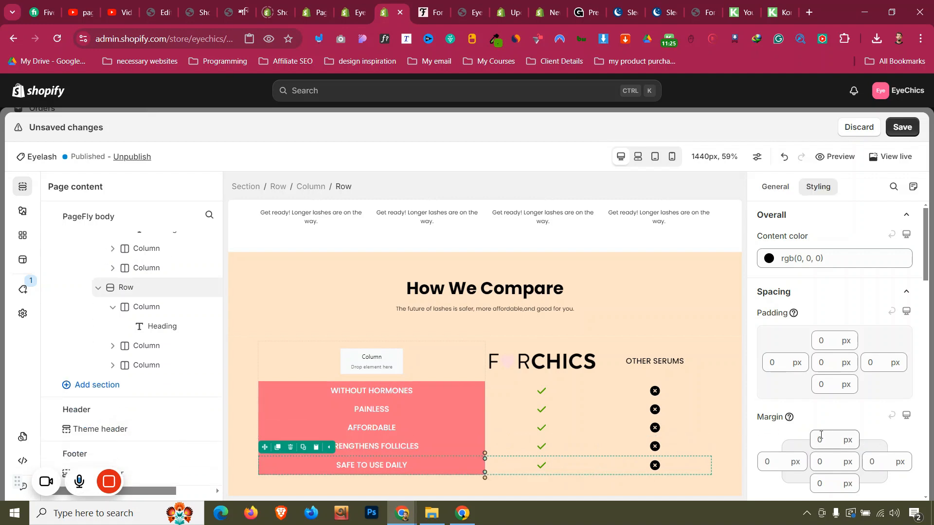
{"action": "left_click", "coordinate": [248, 366]}
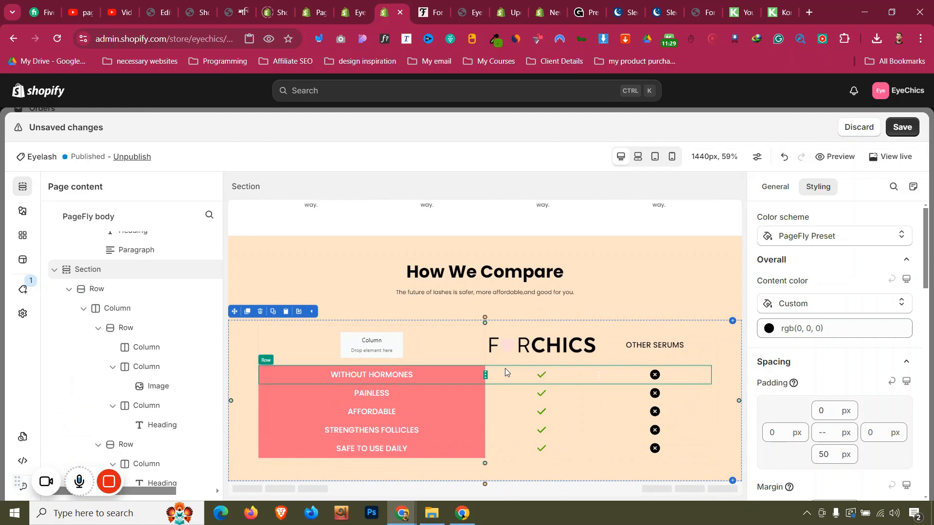
- Switch to the mobile layout and check how the comparison table's rows and icons fit
{"action": "left_click", "coordinate": [672, 158]}
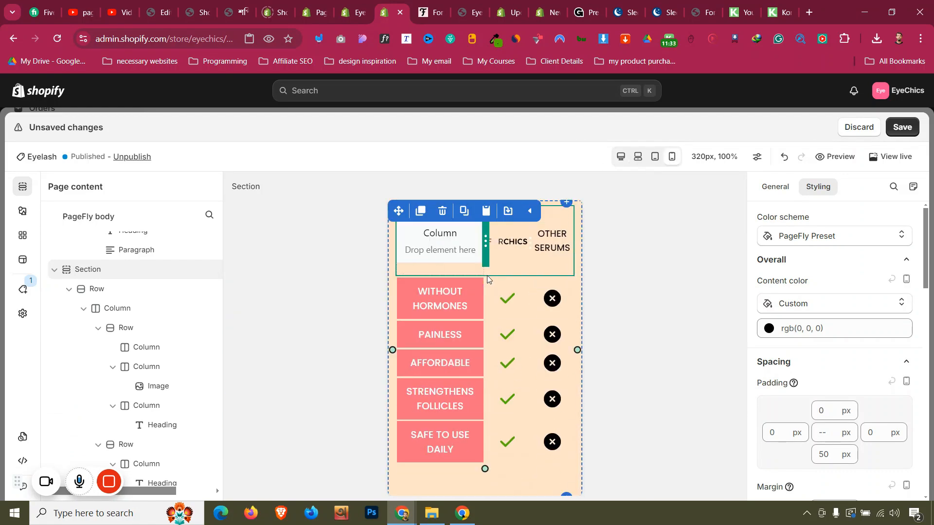
{"action": "left_click", "coordinate": [498, 416]}
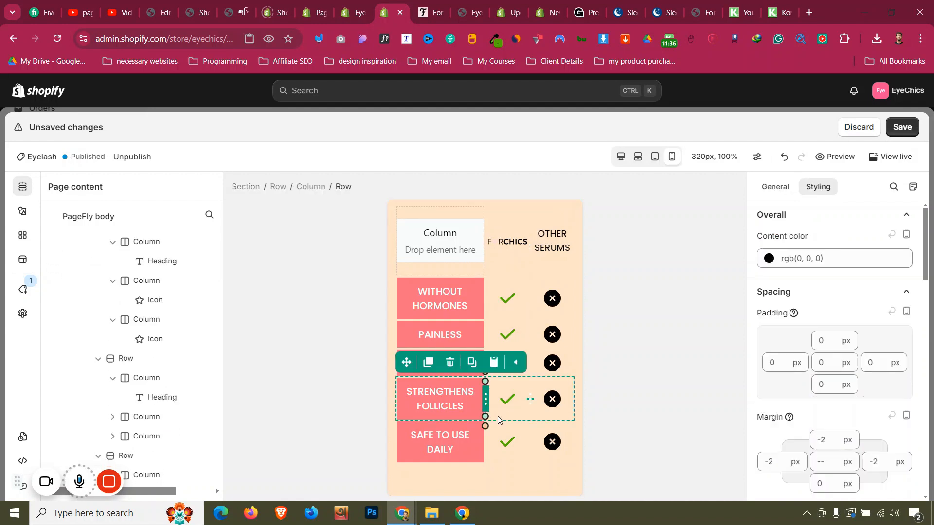
{"action": "left_click", "coordinate": [391, 234]}
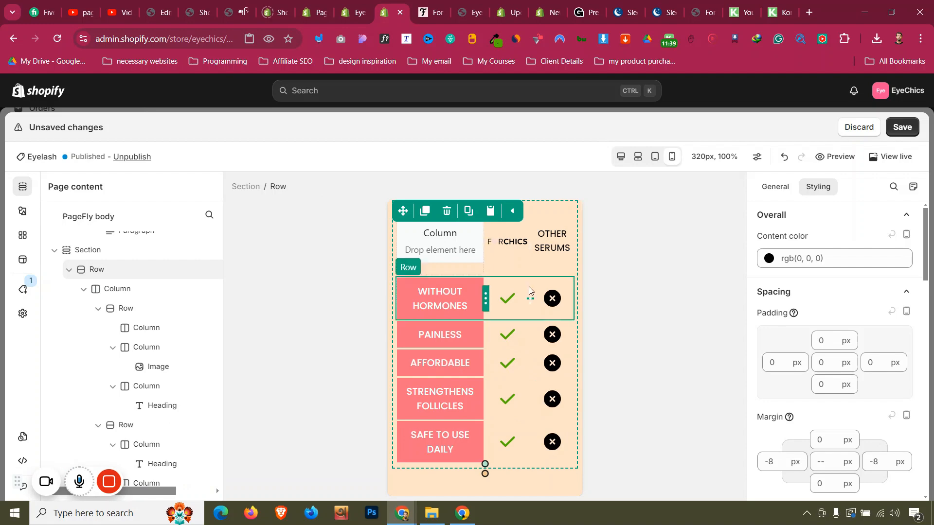
{"action": "left_click", "coordinate": [552, 298]}
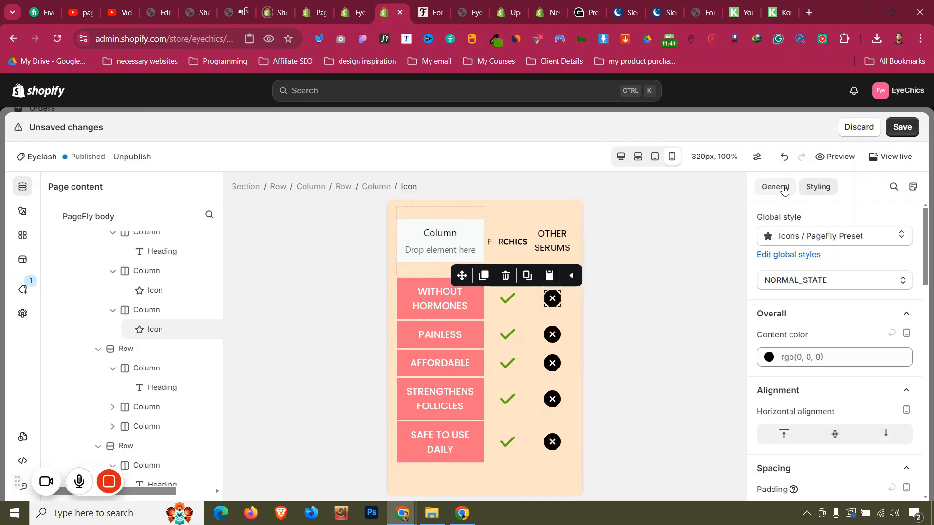
- Return to the desktop layout and set the "Without Hormones" row's check and cross icons to 20 px
{"action": "left_click", "coordinate": [624, 158]}
{"action": "left_click", "coordinate": [543, 374]}
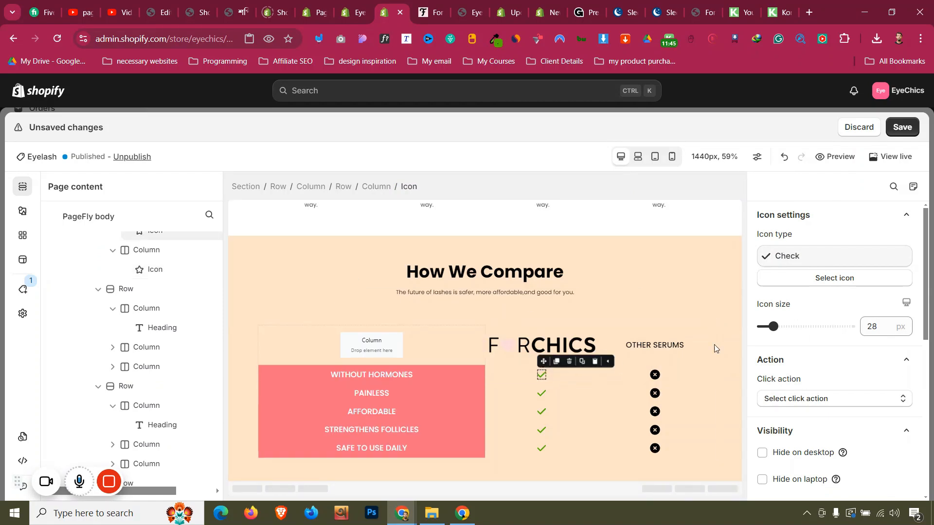
{"action": "left_click", "coordinate": [876, 327]}
{"action": "key", "text": "BackSpace"}
{"action": "type", "text": "0"}
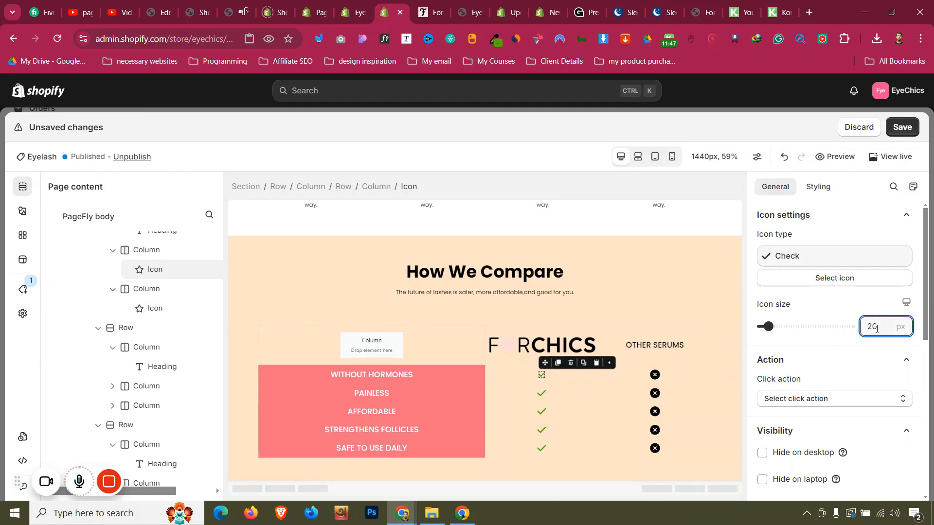
{"action": "left_click", "coordinate": [877, 326]}
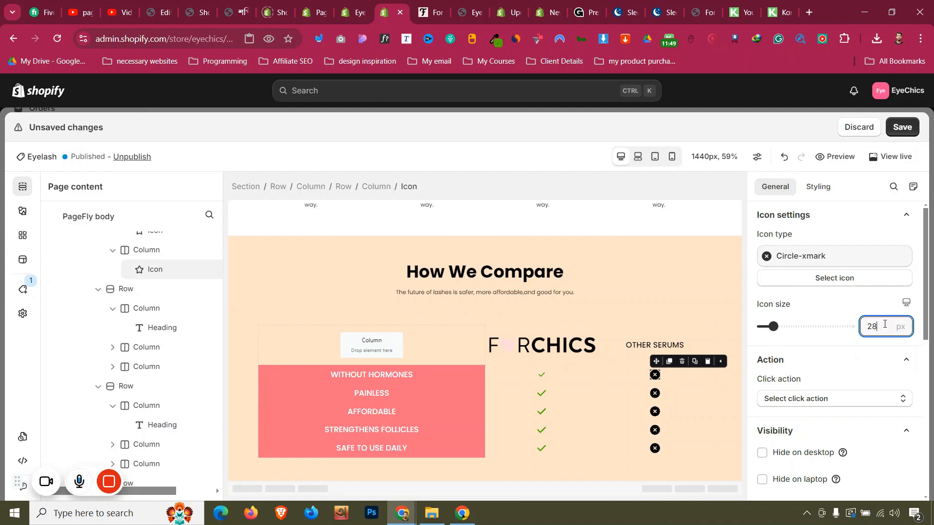
{"action": "key", "text": "BackSpace"}
{"action": "type", "text": "0"}
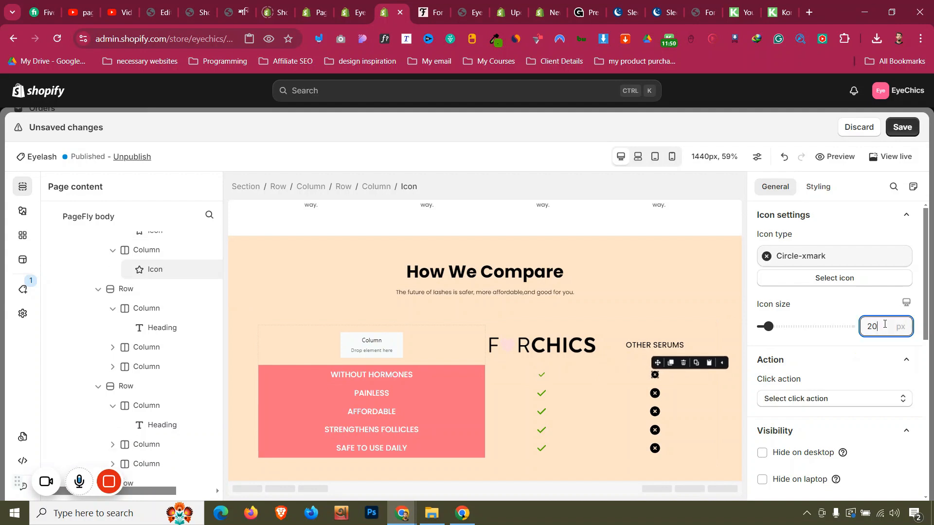
- Copy the style of the "Without Hormones" check icon and paste it onto the check icons of the other four rows
{"action": "left_click", "coordinate": [543, 377]}
{"action": "left_click", "coordinate": [581, 362]}
{"action": "left_click", "coordinate": [542, 393]}
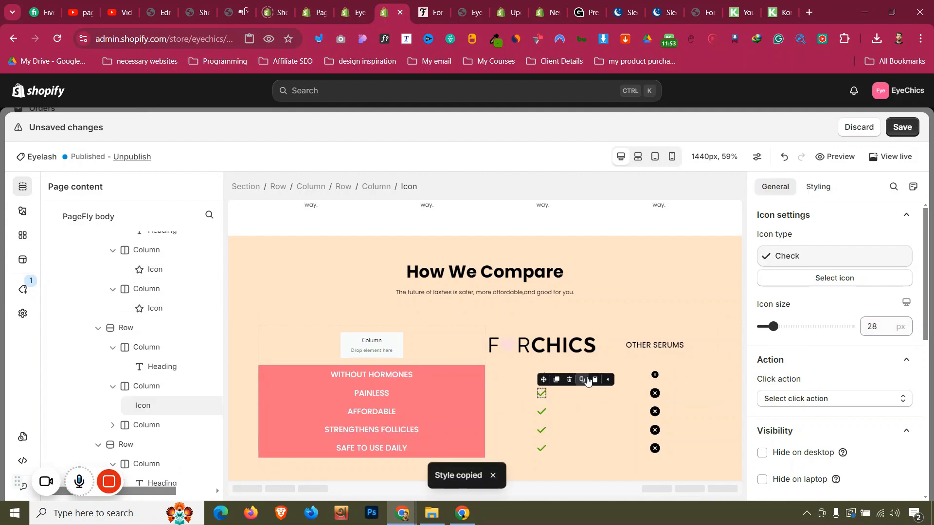
{"action": "left_click", "coordinate": [594, 380]}
{"action": "left_click", "coordinate": [541, 411]}
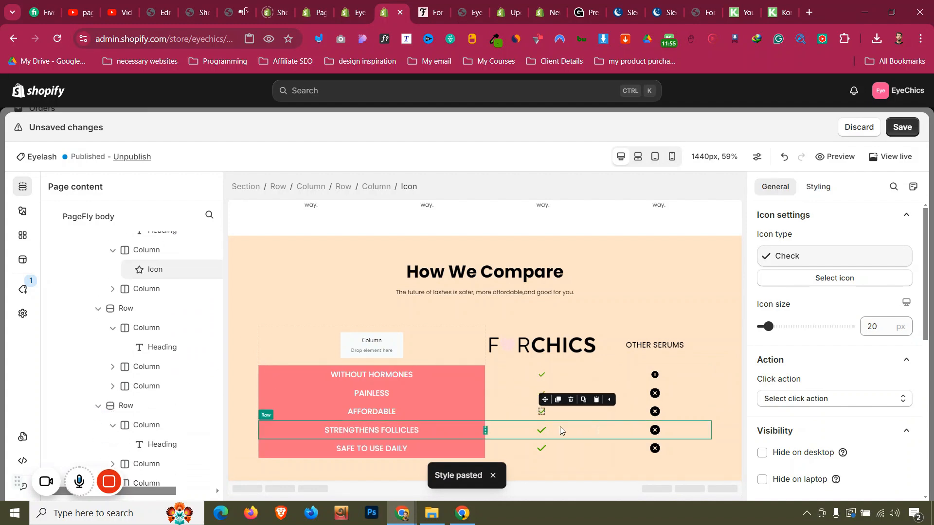
{"action": "left_click", "coordinate": [542, 430]}
{"action": "left_click", "coordinate": [597, 418]}
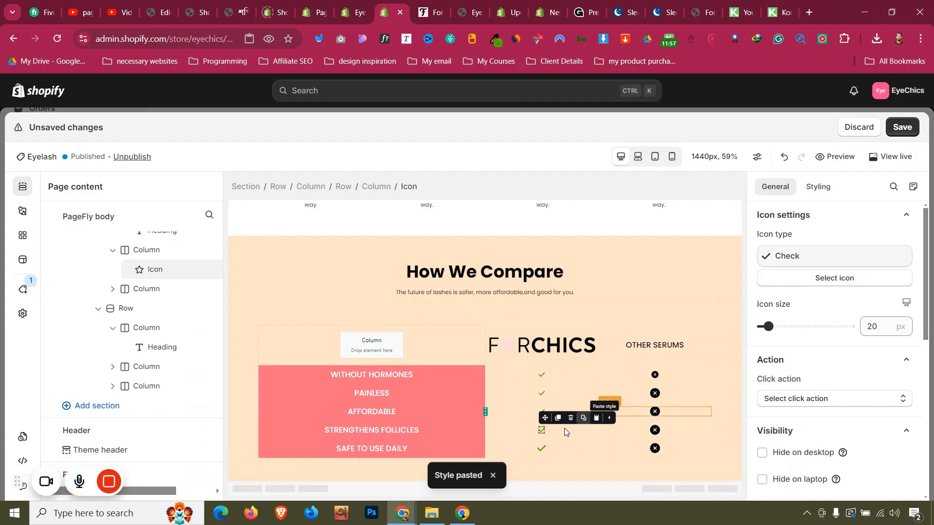
{"action": "left_click", "coordinate": [542, 446]}
{"action": "left_click", "coordinate": [596, 436]}
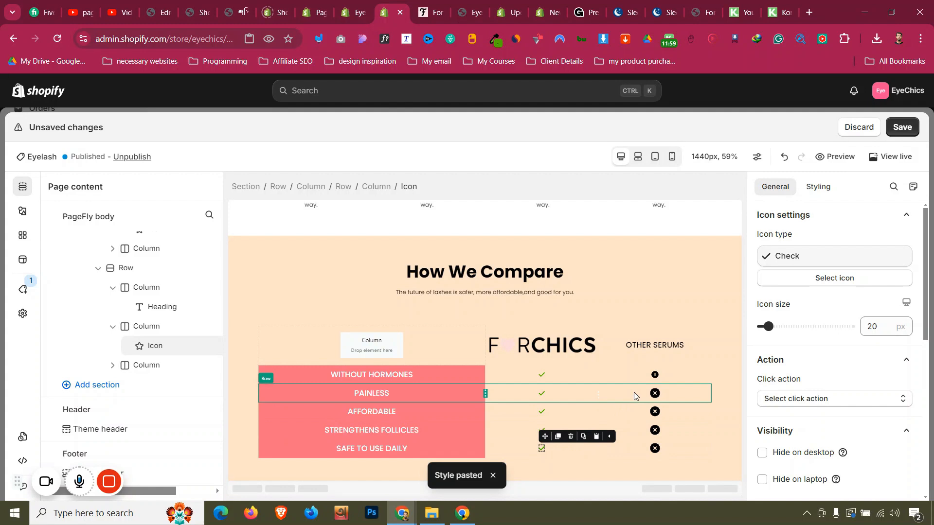
- Copy the style of the "Without Hormones" cross icon and paste it onto the cross icons of the other four rows
{"action": "left_click", "coordinate": [655, 376]}
{"action": "left_click", "coordinate": [696, 362]}
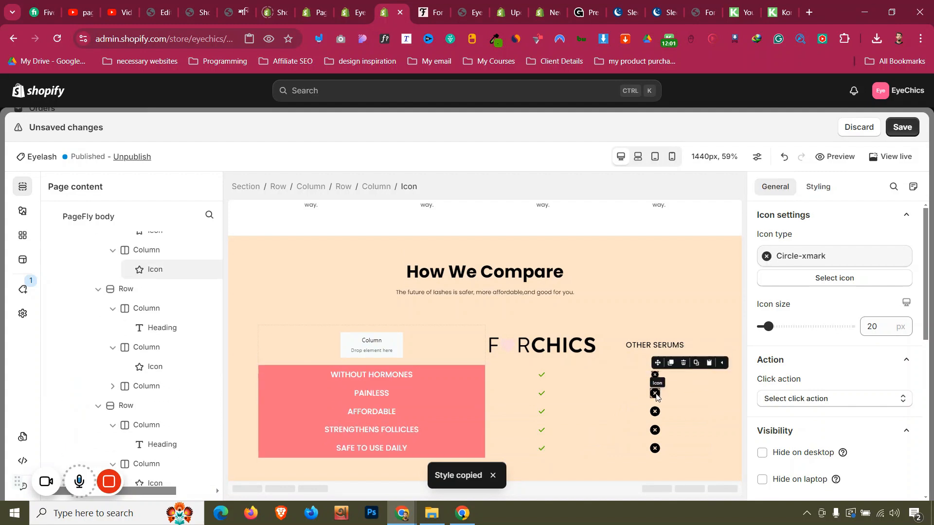
{"action": "left_click", "coordinate": [655, 394]}
{"action": "left_click", "coordinate": [709, 380]}
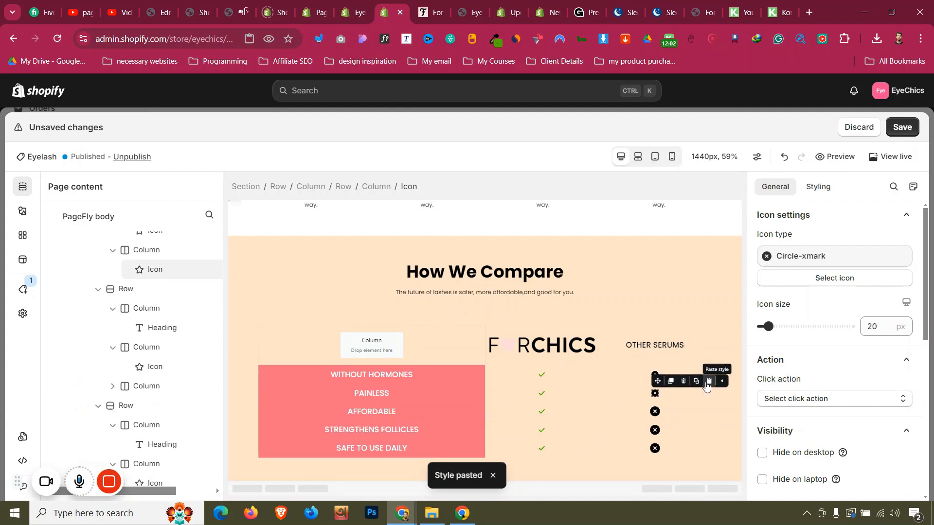
{"action": "left_click", "coordinate": [657, 412]}
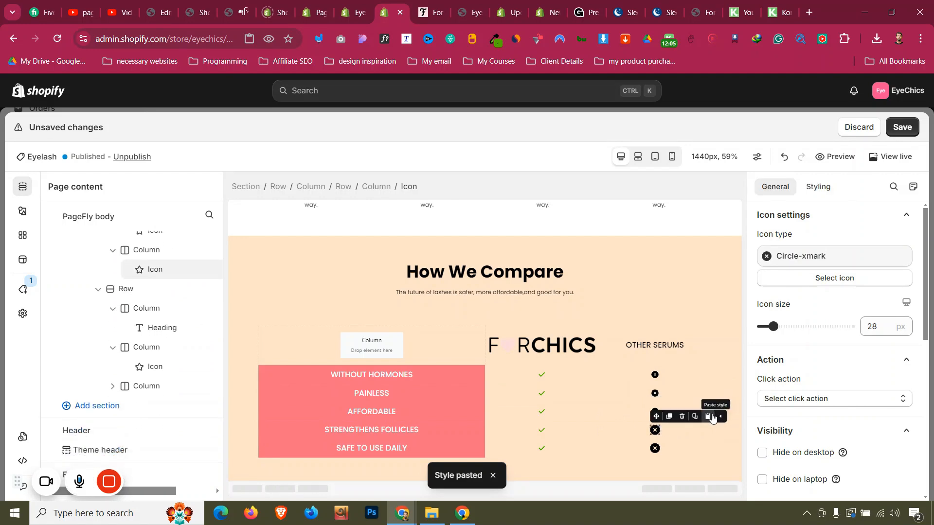
{"action": "left_click", "coordinate": [654, 447]}
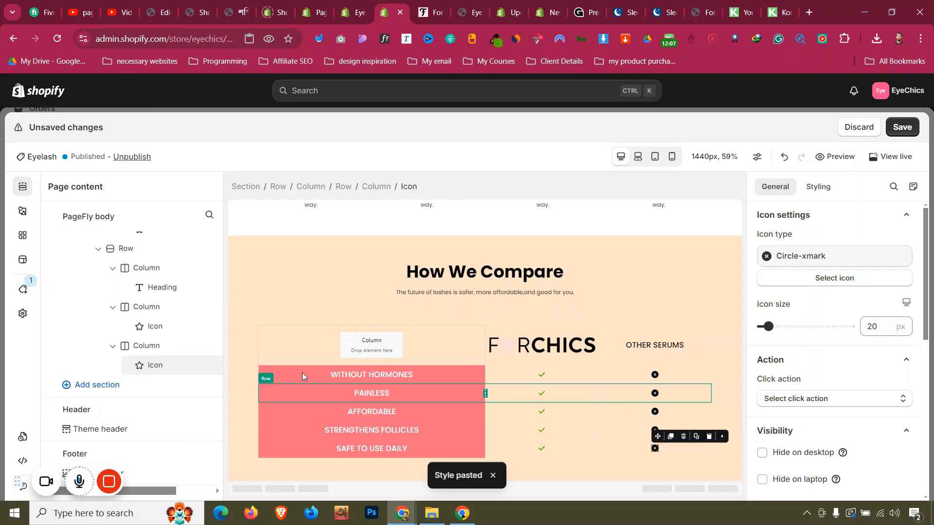
{"action": "left_click", "coordinate": [248, 339]}
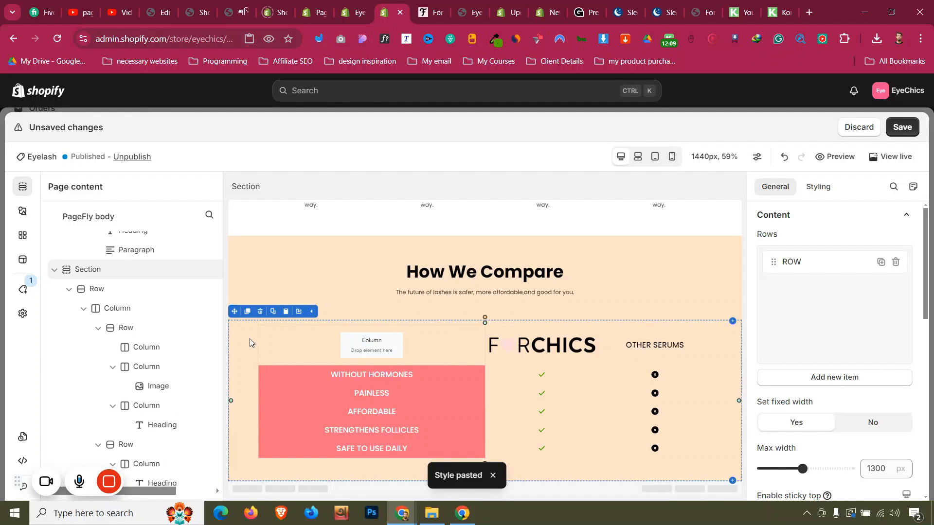
- Switch to the Forchics product page and copy the "Growth Guarantee" label from its comparison table
{"action": "left_click", "coordinate": [417, 4]}
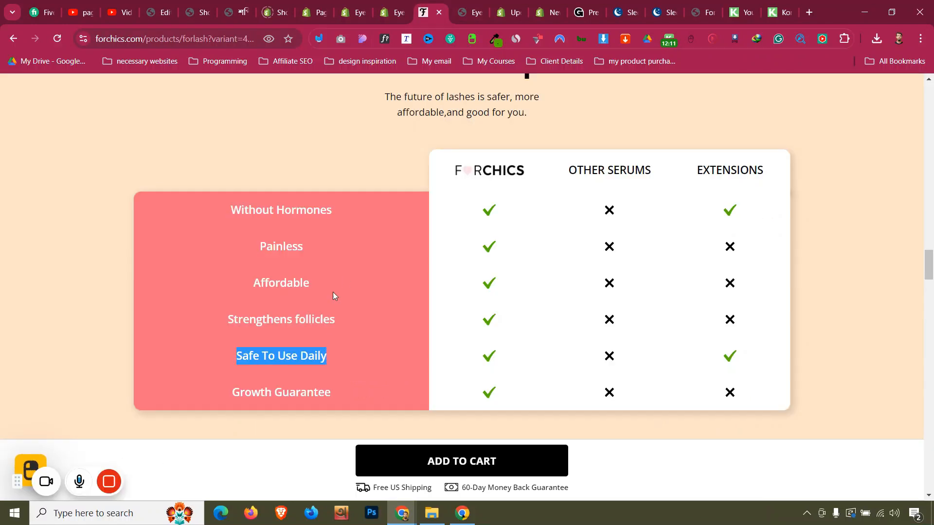
{"action": "left_click", "coordinate": [311, 361]}
{"action": "triple_click", "coordinate": [312, 390]}
{"action": "right_click", "coordinate": [312, 391]}
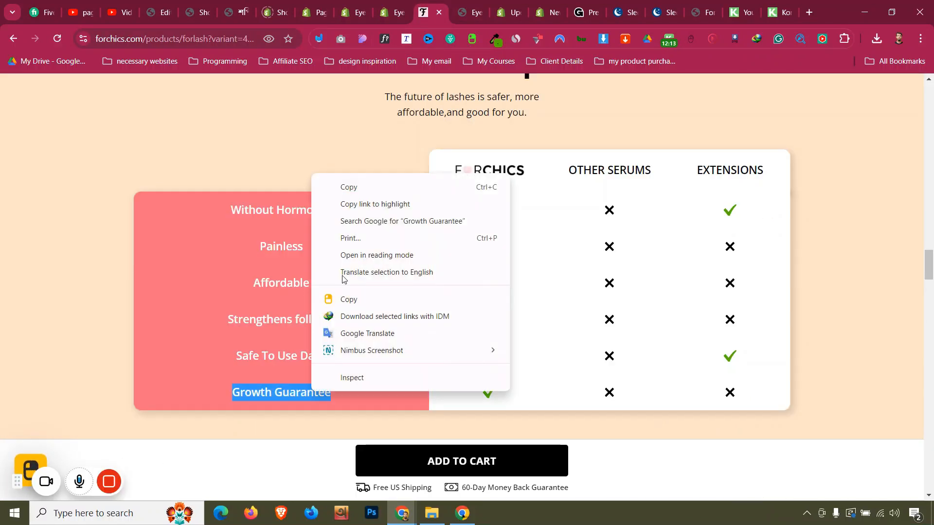
{"action": "left_click", "coordinate": [365, 184]}
- Back in the PageFly editor, duplicate the "Safe To Use Daily" row and replace the copy's heading text with "Growth Guarantee"
{"action": "left_click", "coordinate": [392, 10]}
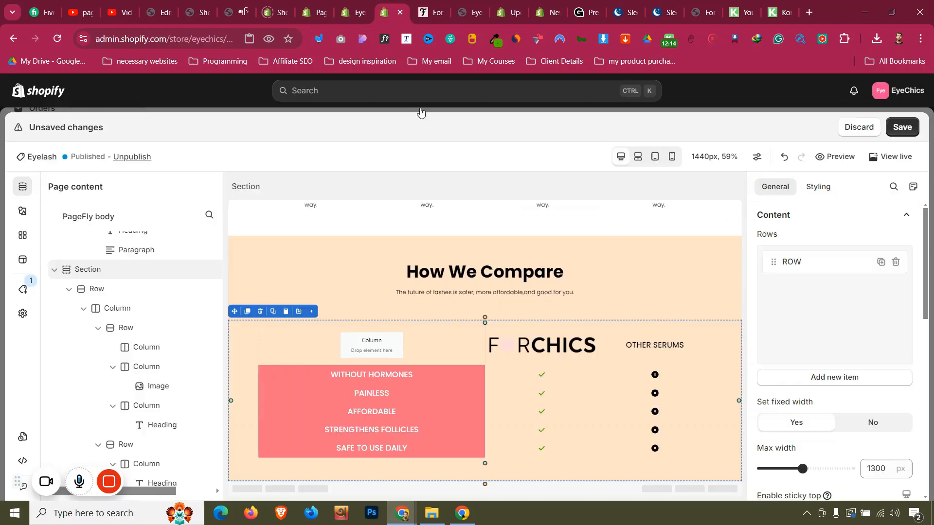
{"action": "left_click", "coordinate": [495, 439]}
{"action": "left_click", "coordinate": [281, 432]}
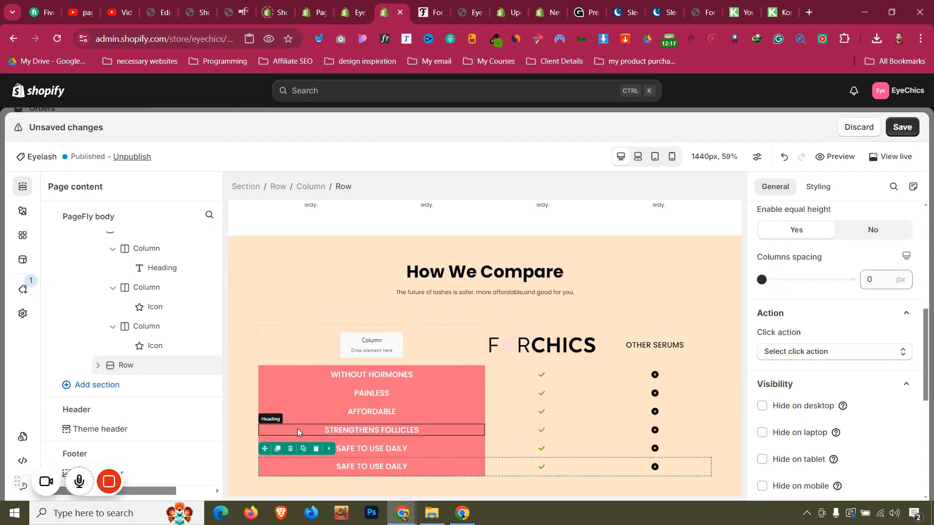
{"action": "left_click", "coordinate": [404, 466]}
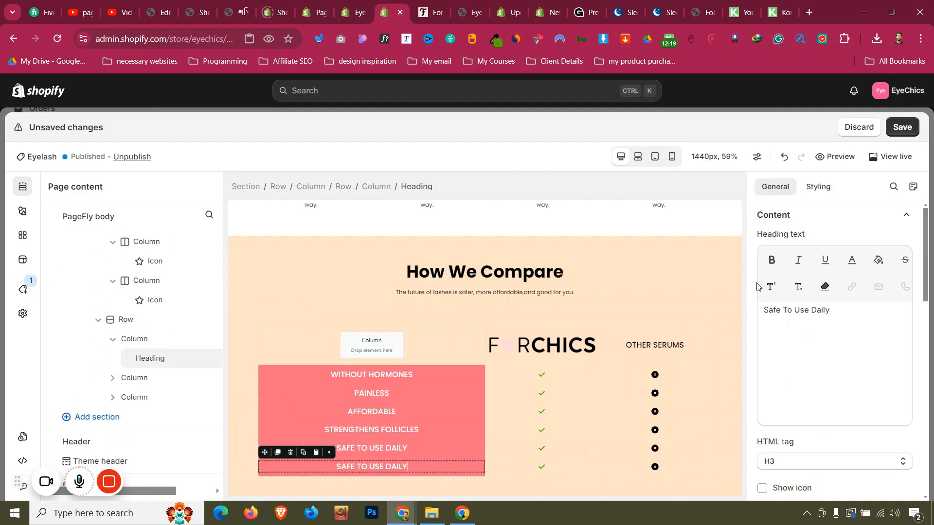
{"action": "triple_click", "coordinate": [797, 310]}
{"action": "key", "text": "ctrl+v"}
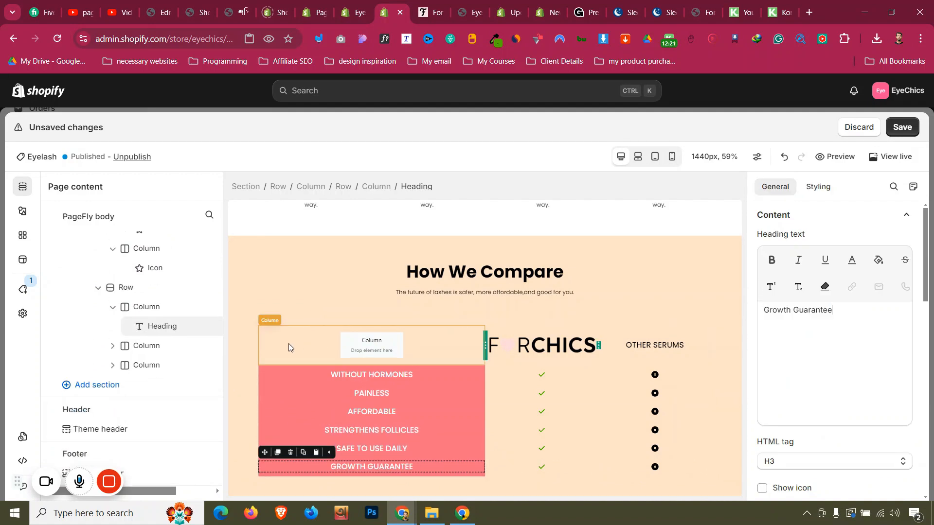
{"action": "left_click", "coordinate": [248, 337]}
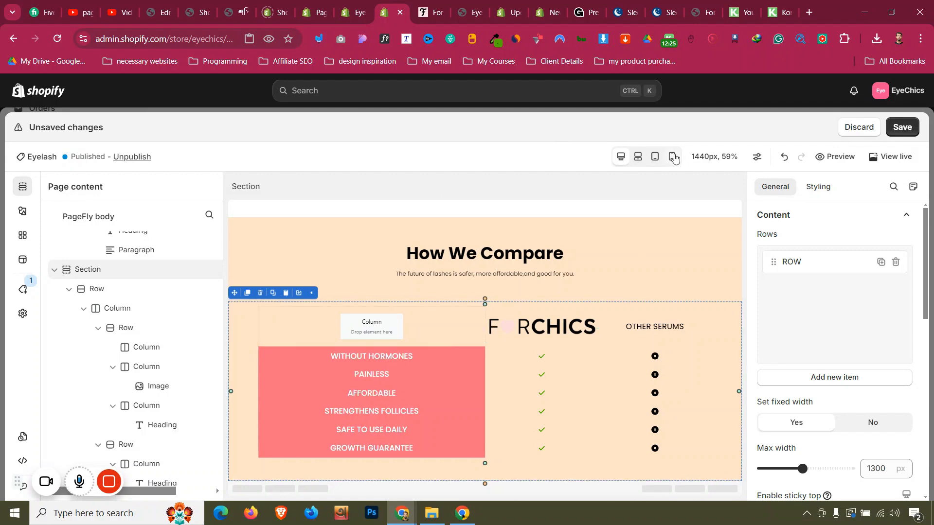
- After checking the mobile layout, set the column spacing of all six feature rows to 0 px in the tablet layout
{"action": "left_click", "coordinate": [673, 157]}
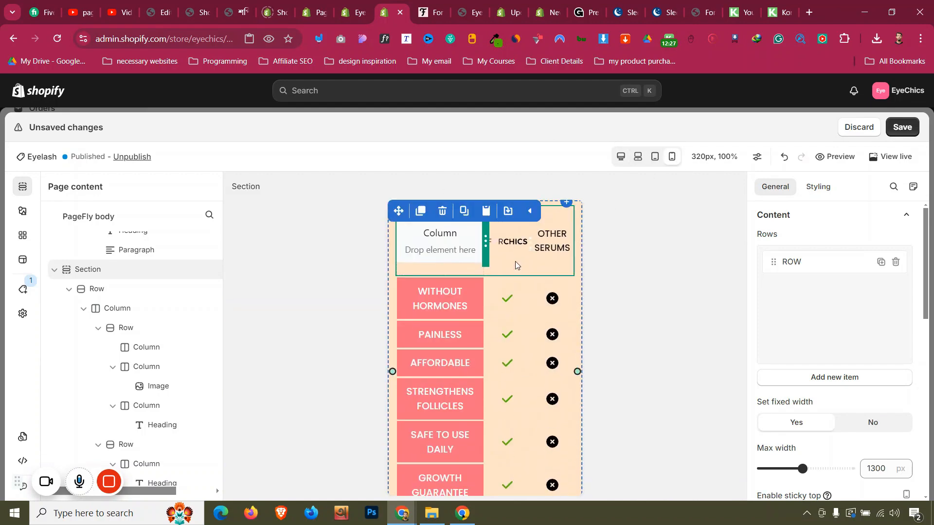
{"action": "scroll", "coordinate": [516, 265], "scroll_direction": "down", "scroll_amount": 2}
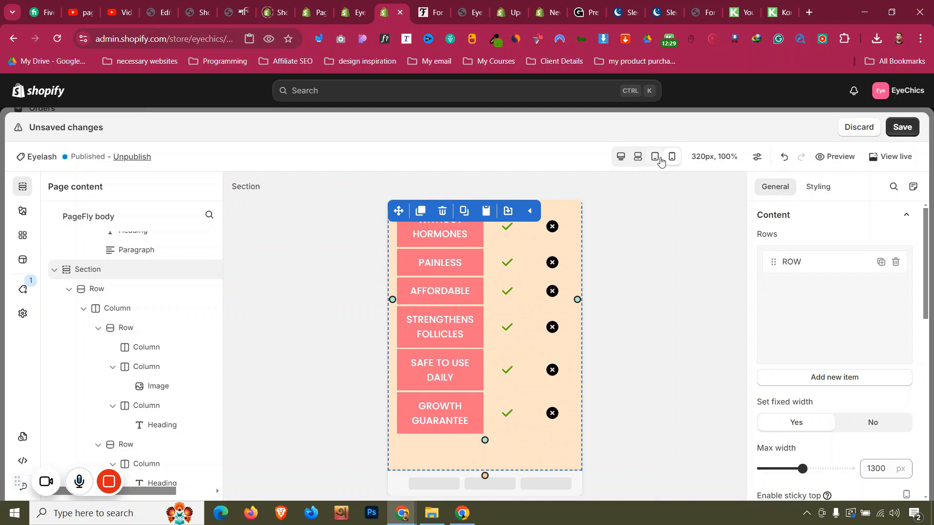
{"action": "left_click", "coordinate": [656, 157]}
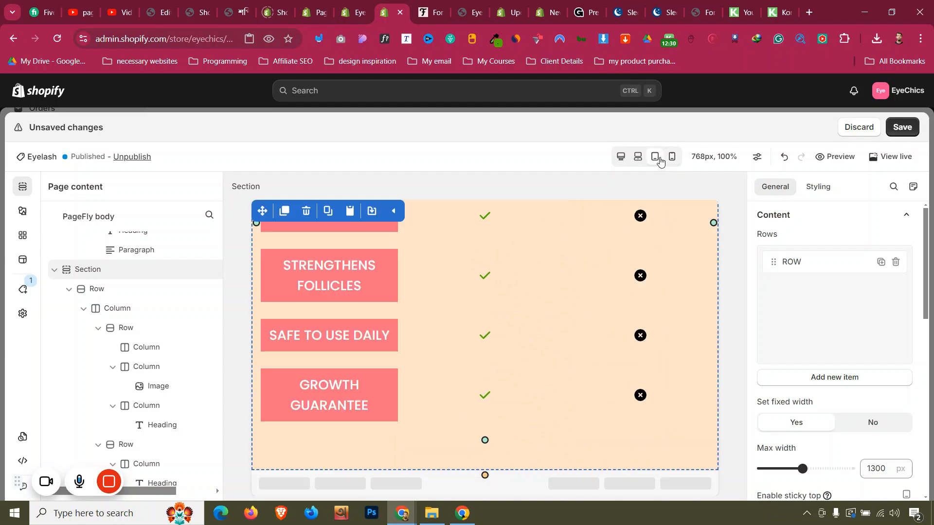
{"action": "left_click", "coordinate": [429, 322]}
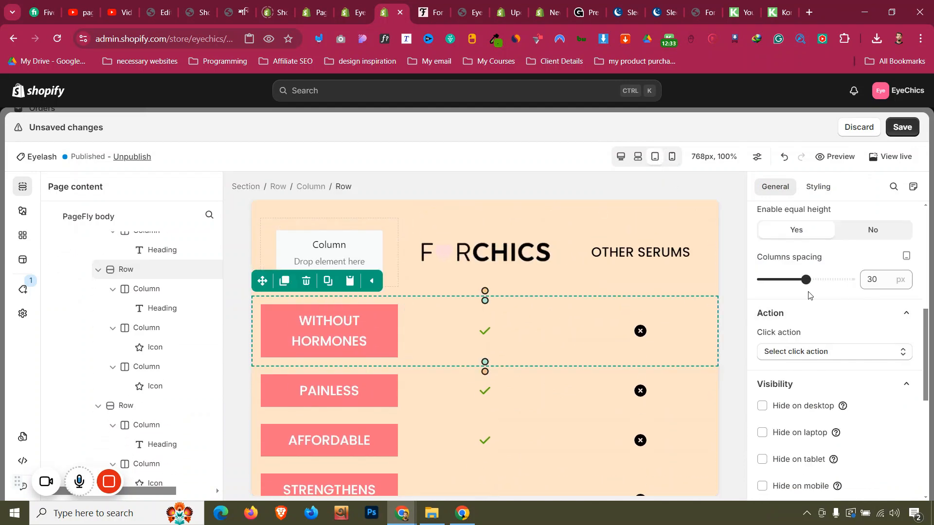
{"action": "left_click_drag", "start_coordinate": [807, 280], "coordinate": [761, 279]}
{"action": "left_click", "coordinate": [424, 330]}
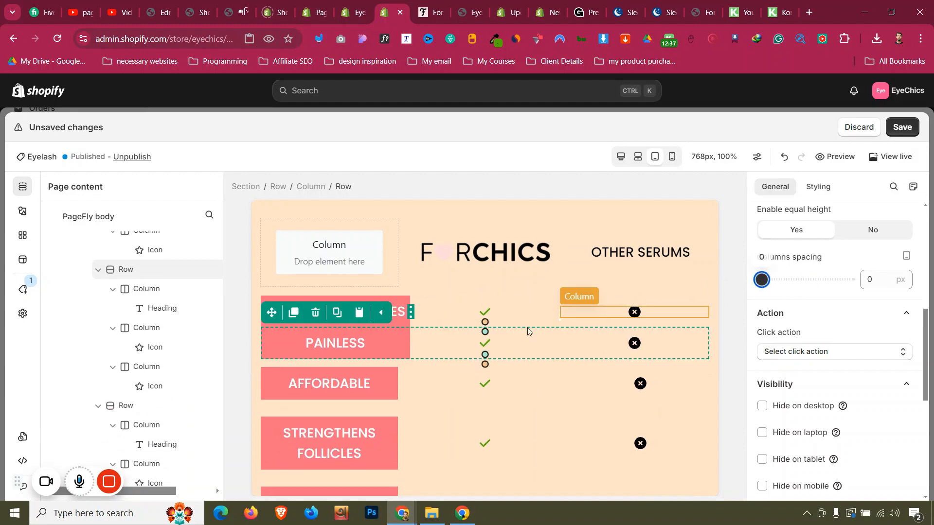
{"action": "left_click", "coordinate": [429, 369]}
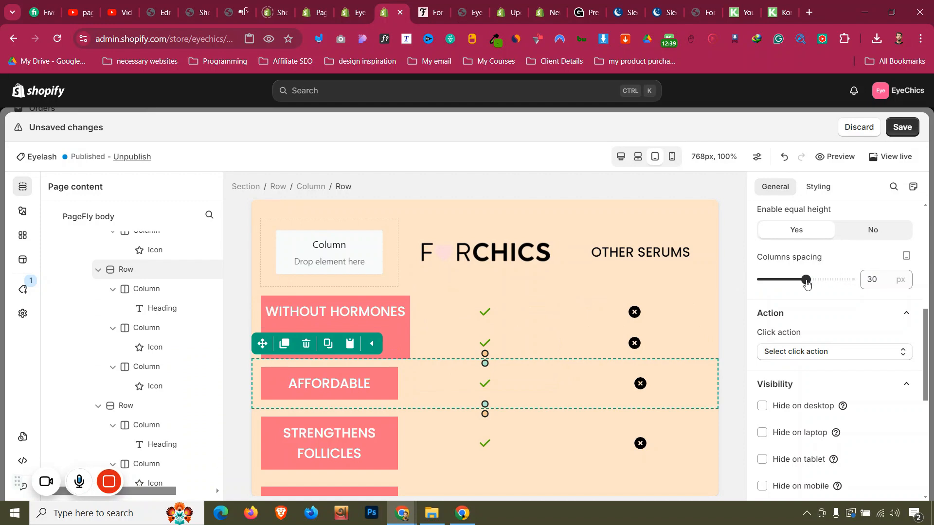
{"action": "left_click_drag", "start_coordinate": [805, 279], "coordinate": [760, 280]}
{"action": "left_click", "coordinate": [419, 394]}
{"action": "left_click", "coordinate": [443, 451]}
{"action": "scroll", "coordinate": [460, 409], "scroll_direction": "down", "scroll_amount": 3}
{"action": "left_click", "coordinate": [447, 379]}
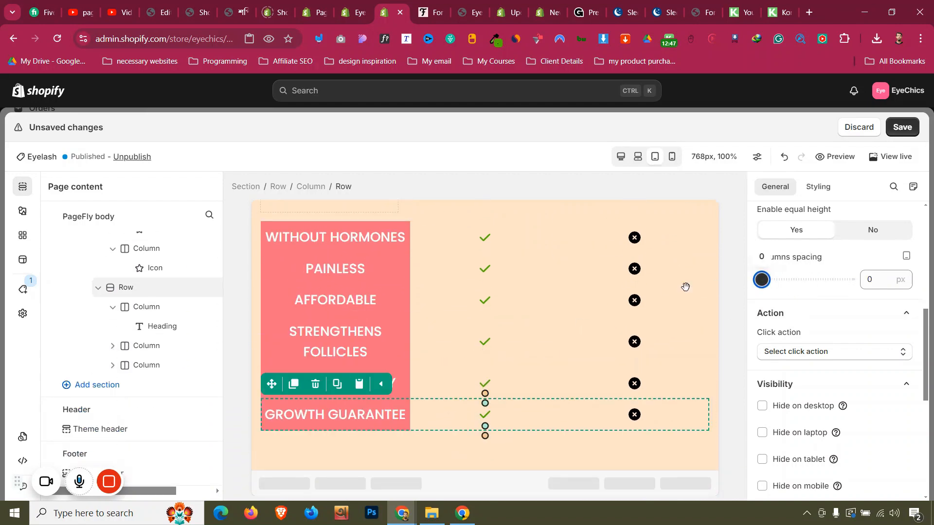
- Set the column spacing of the table's header row with the Forchics logo to 0 px for tablet
{"action": "scroll", "coordinate": [389, 325], "scroll_direction": "up", "scroll_amount": 3}
{"action": "left_click", "coordinate": [427, 277]}
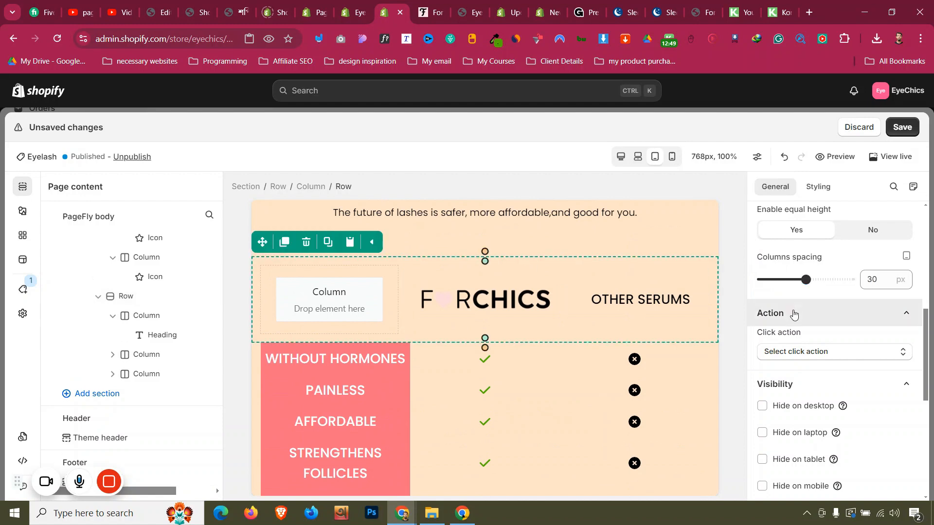
{"action": "left_click_drag", "start_coordinate": [805, 279], "coordinate": [760, 279]}
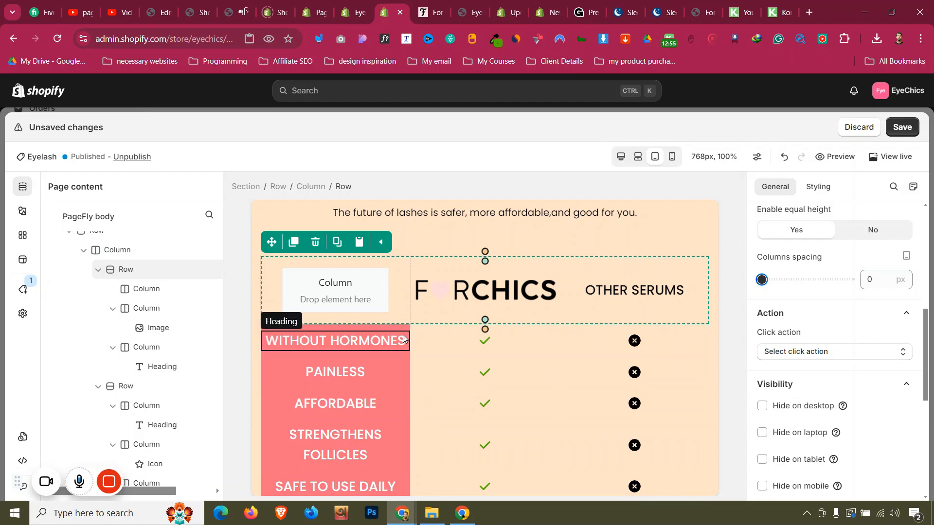
- In the 1025px laptop layout, set the column spacing of the header row and all six feature rows to 0 px
{"action": "left_click", "coordinate": [638, 156]}
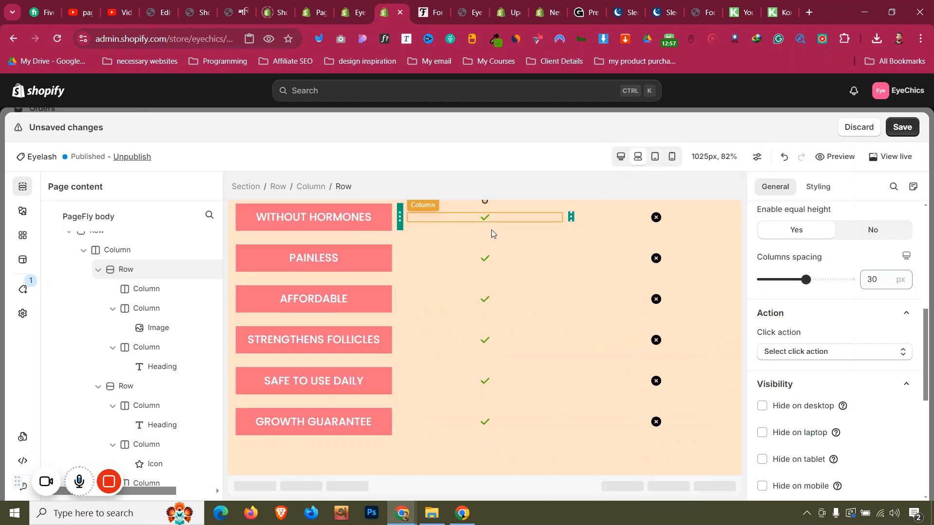
{"action": "left_click", "coordinate": [410, 339]}
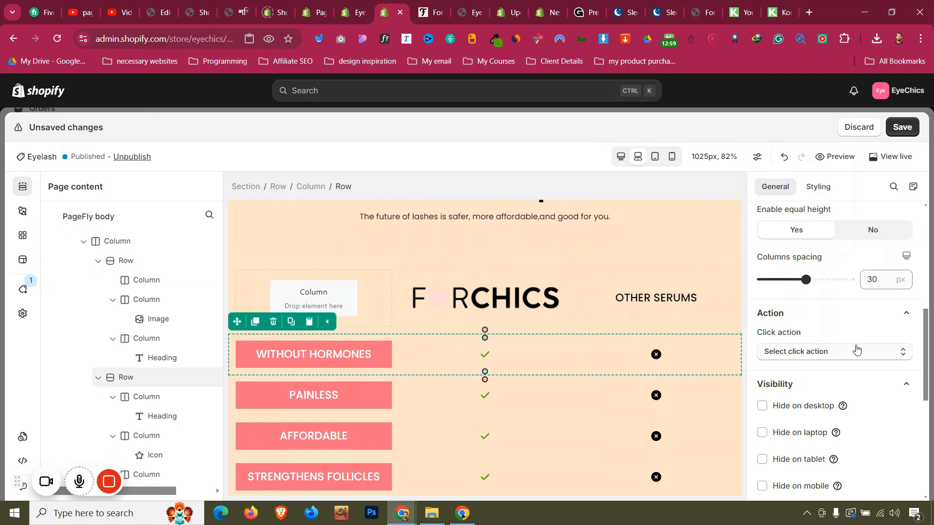
{"action": "left_click_drag", "start_coordinate": [806, 280], "coordinate": [425, 288]}
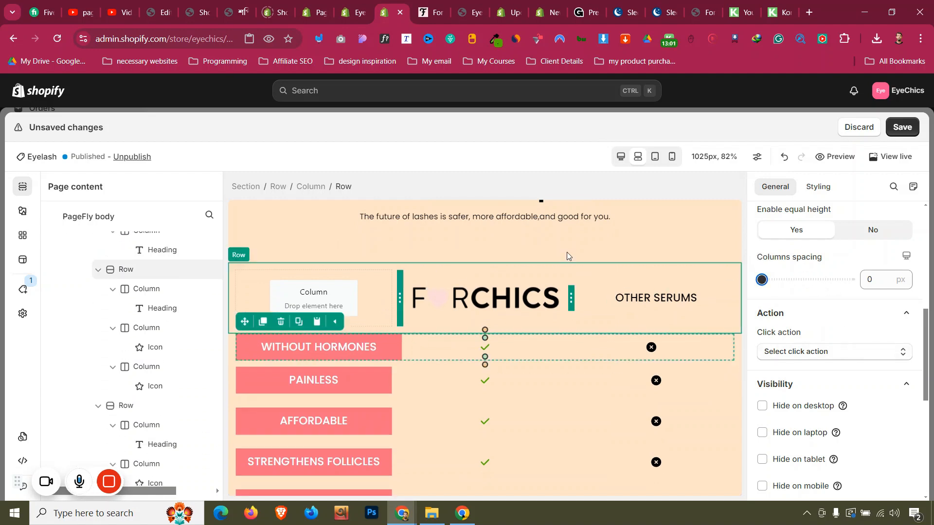
{"action": "left_click", "coordinate": [567, 266]}
{"action": "left_click_drag", "start_coordinate": [804, 280], "coordinate": [625, 291]}
{"action": "left_click", "coordinate": [439, 351]}
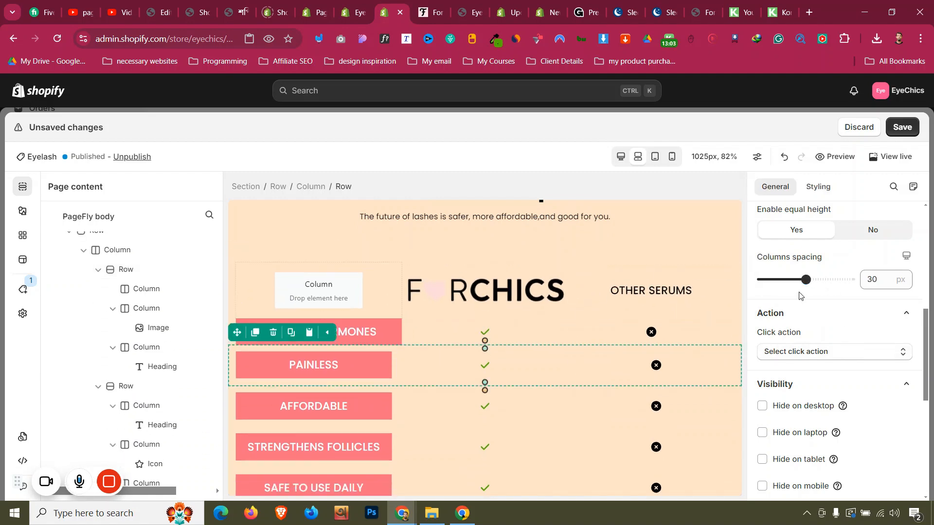
{"action": "left_click_drag", "start_coordinate": [805, 280], "coordinate": [759, 281]}
{"action": "left_click", "coordinate": [449, 375]}
{"action": "left_click", "coordinate": [437, 408]}
{"action": "left_click", "coordinate": [448, 430]}
{"action": "left_click", "coordinate": [448, 462]}
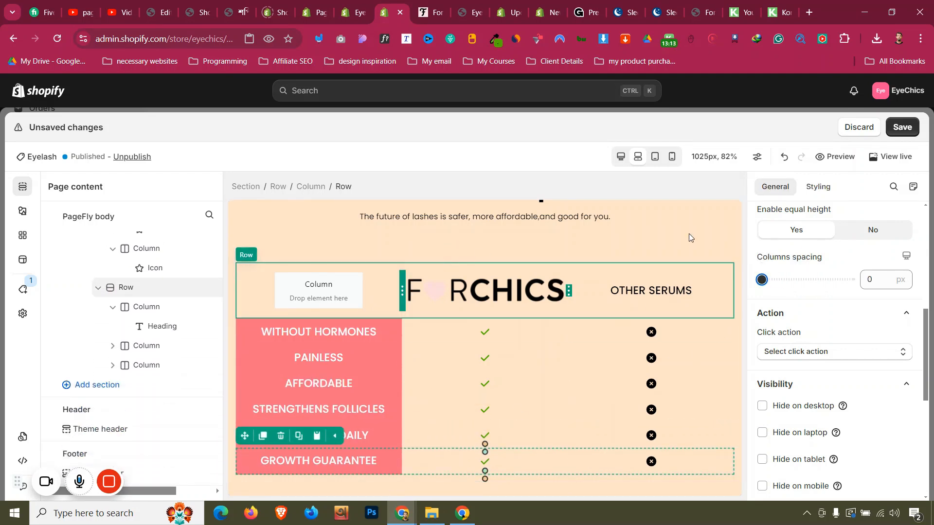
- Set the header row's column spacing to 14 px and resize its columns so the empty one fills half and the other two split the rest
{"action": "left_click", "coordinate": [603, 275]}
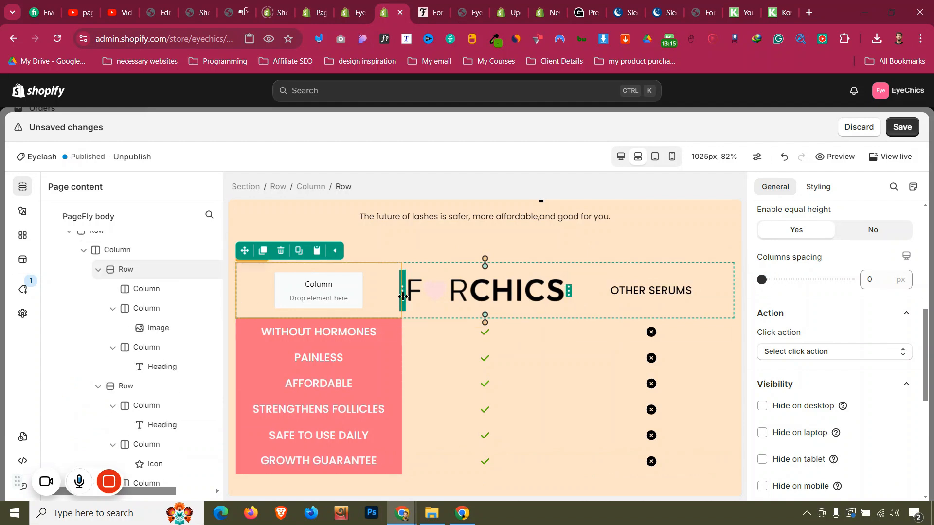
{"action": "left_click_drag", "start_coordinate": [402, 296], "coordinate": [450, 297]}
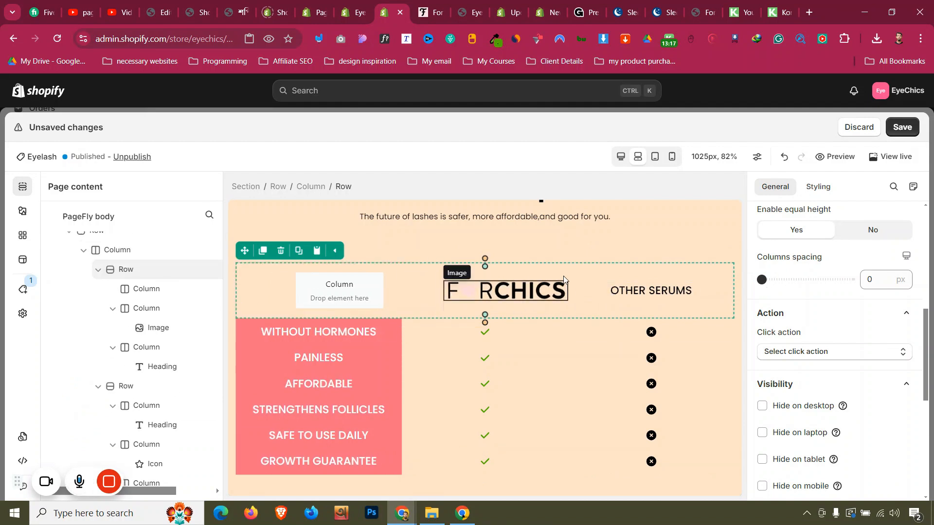
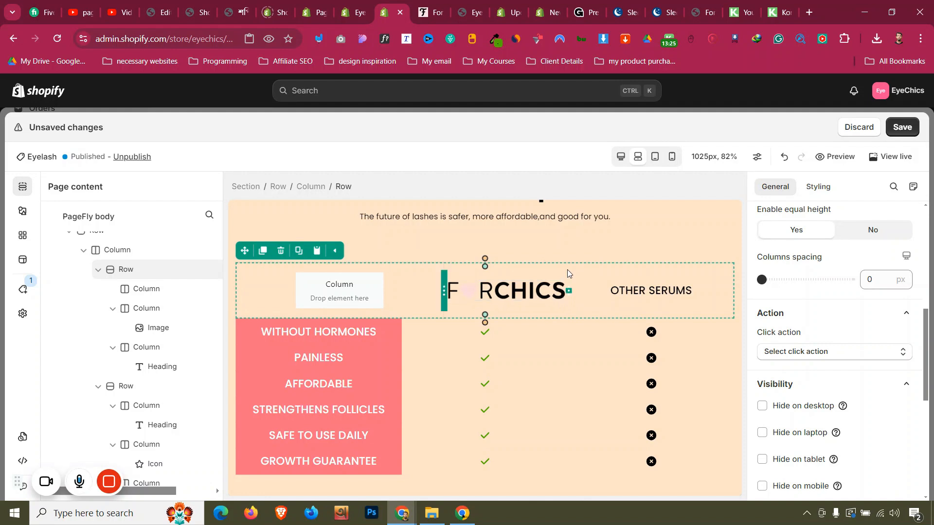
{"action": "left_click_drag", "start_coordinate": [773, 286], "coordinate": [784, 280]}
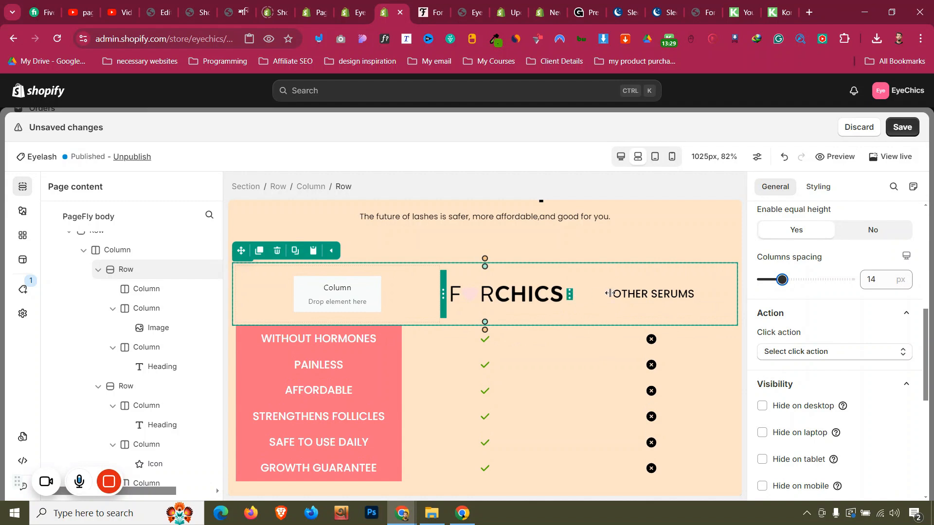
{"action": "left_click_drag", "start_coordinate": [609, 294], "coordinate": [613, 294]}
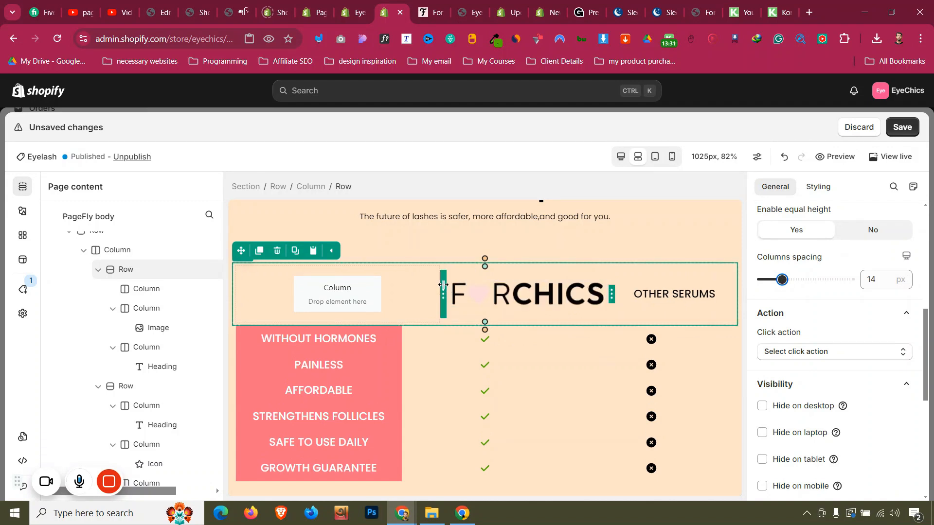
{"action": "left_click_drag", "start_coordinate": [474, 285], "coordinate": [517, 286]}
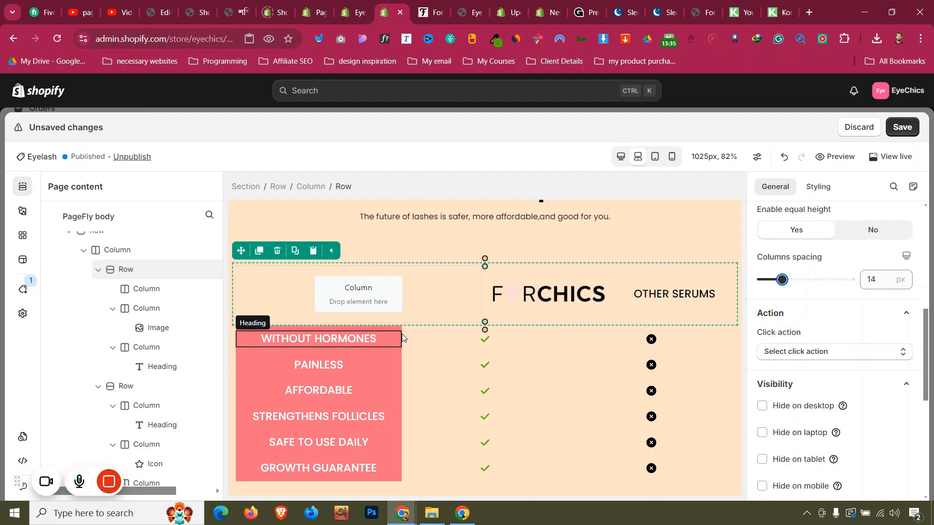
- Widen the "Without Hormones" label column to half the row, set column spacing to 16 px, and make the two icon columns equal
{"action": "left_click_drag", "start_coordinate": [403, 338], "coordinate": [520, 331]}
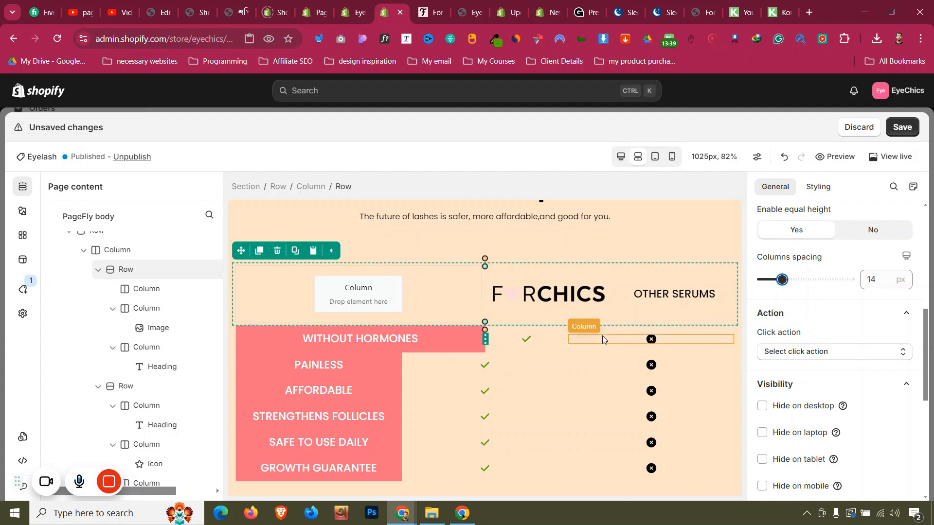
{"action": "left_click", "coordinate": [515, 328]}
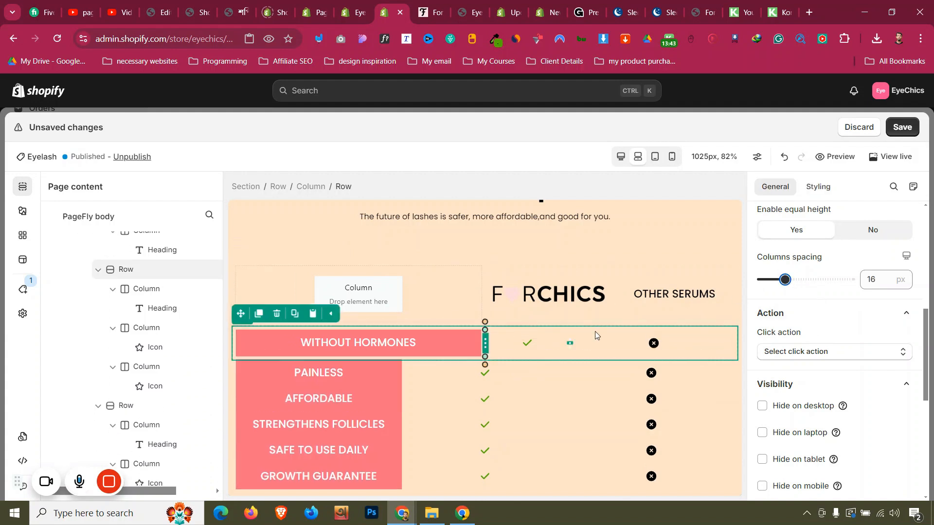
{"action": "left_click_drag", "start_coordinate": [578, 343], "coordinate": [617, 341]}
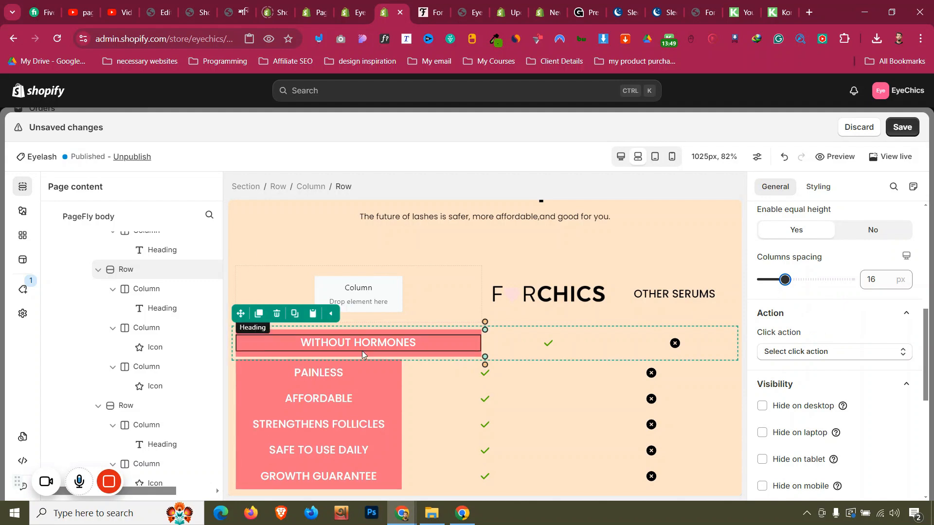
- Set the "Painless" row's column spacing to 16 px and resize its columns to match the "Without Hormones" row
{"action": "left_click", "coordinate": [421, 364]}
{"action": "left_click", "coordinate": [806, 279]}
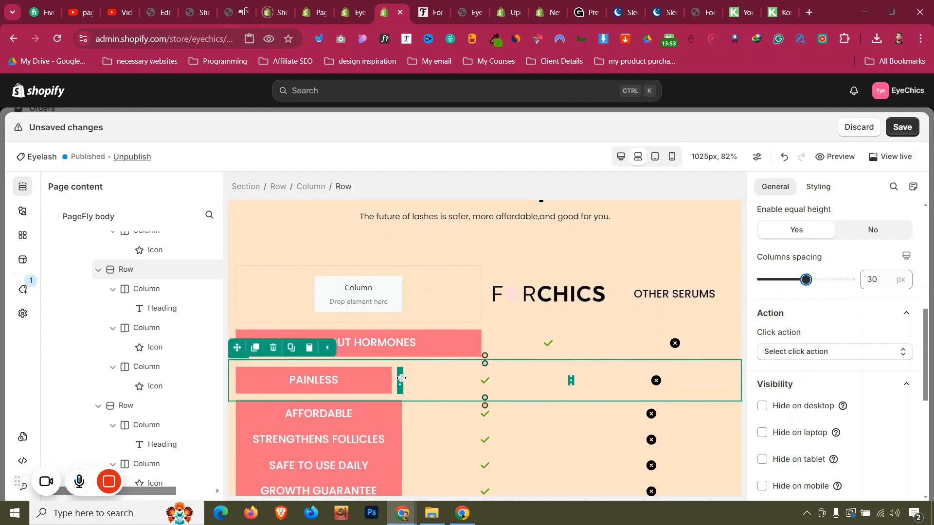
{"action": "left_click_drag", "start_coordinate": [400, 380], "coordinate": [466, 376]}
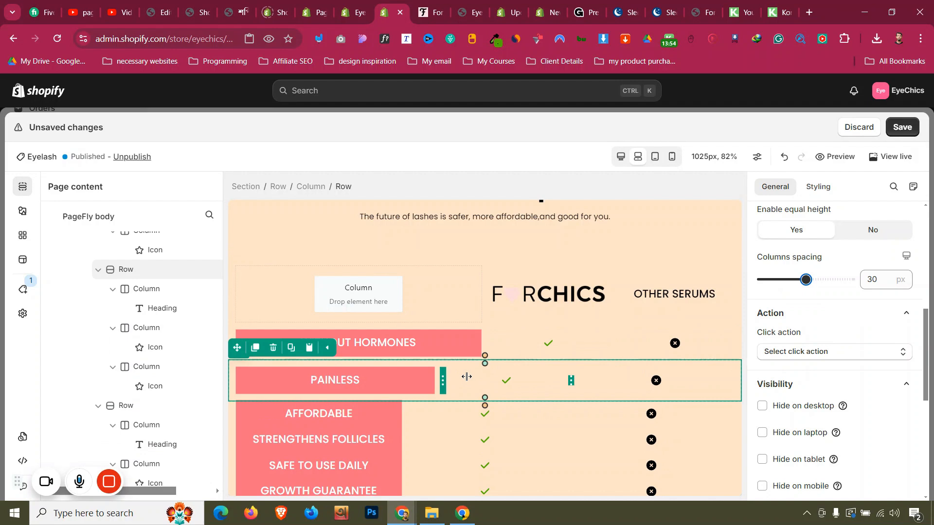
{"action": "left_click", "coordinate": [788, 280]}
{"action": "left_click_drag", "start_coordinate": [788, 279], "coordinate": [784, 279]}
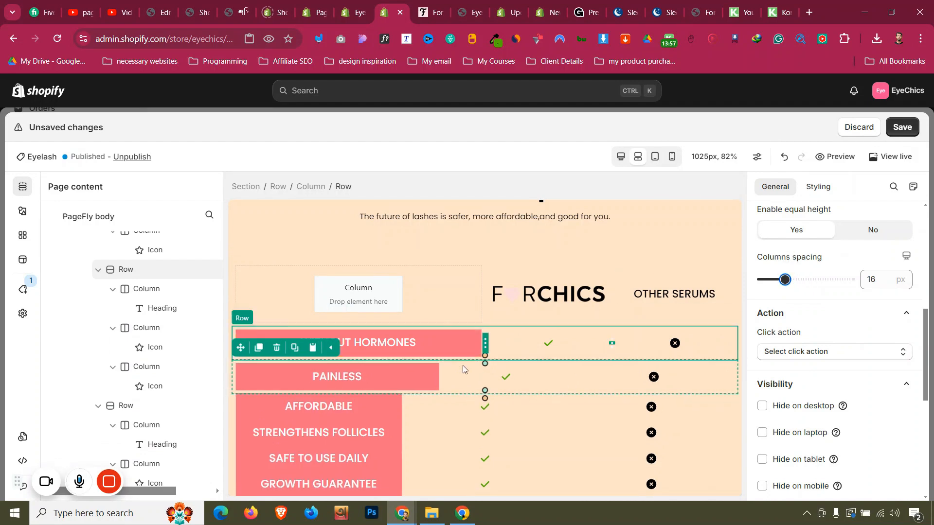
{"action": "left_click_drag", "start_coordinate": [479, 373], "coordinate": [486, 376]}
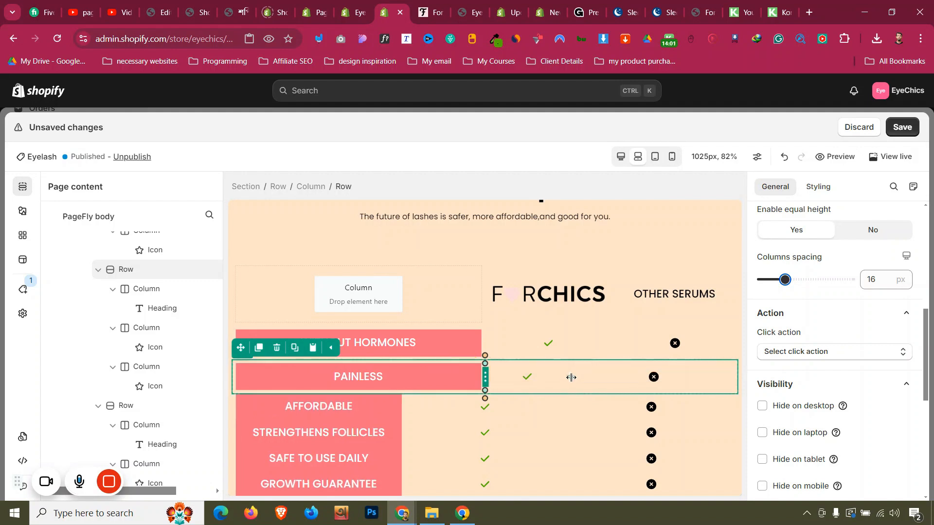
{"action": "left_click_drag", "start_coordinate": [601, 375], "coordinate": [615, 376]}
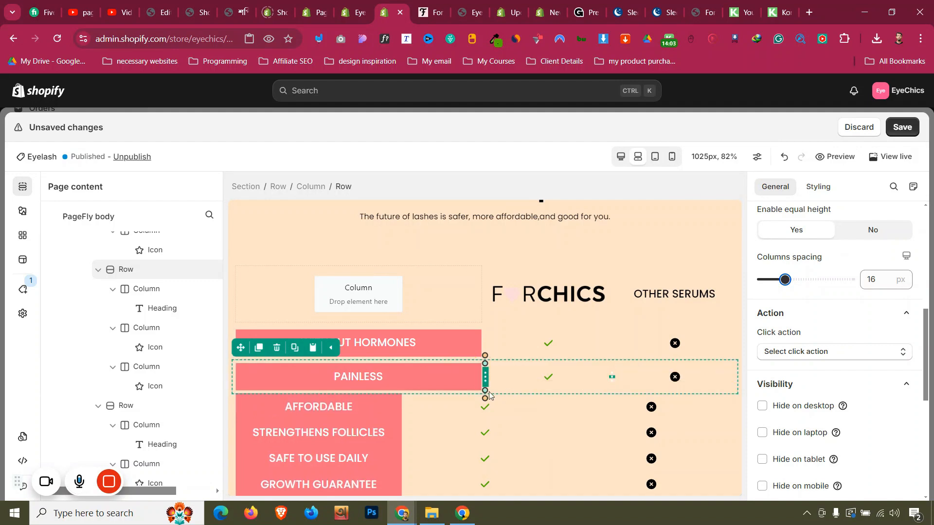
- Set the "Affordable" row's column spacing to 16 px and resize its columns to align with the rows above
{"action": "left_click", "coordinate": [471, 406]}
{"action": "left_click_drag", "start_coordinate": [762, 279], "coordinate": [784, 279]}
{"action": "left_click_drag", "start_coordinate": [399, 411], "coordinate": [485, 413]}
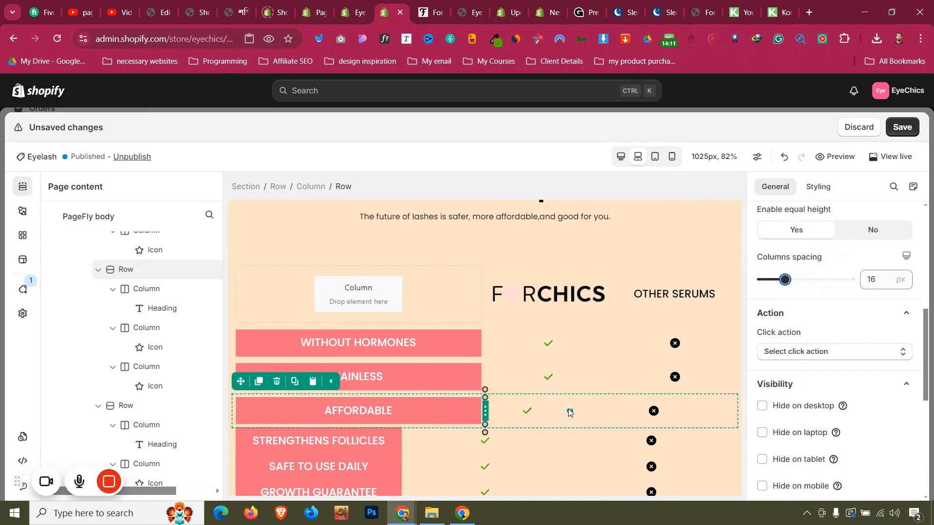
{"action": "left_click_drag", "start_coordinate": [605, 410], "coordinate": [613, 411]}
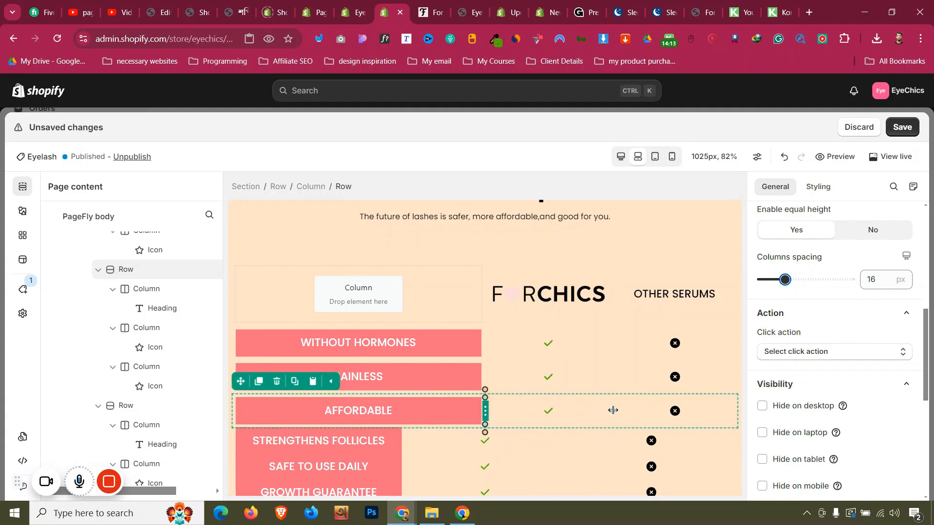
- Give the "Strengthens Follicles" row 16 px column spacing, a half-width label column and two equal icon columns
{"action": "left_click", "coordinate": [425, 431]}
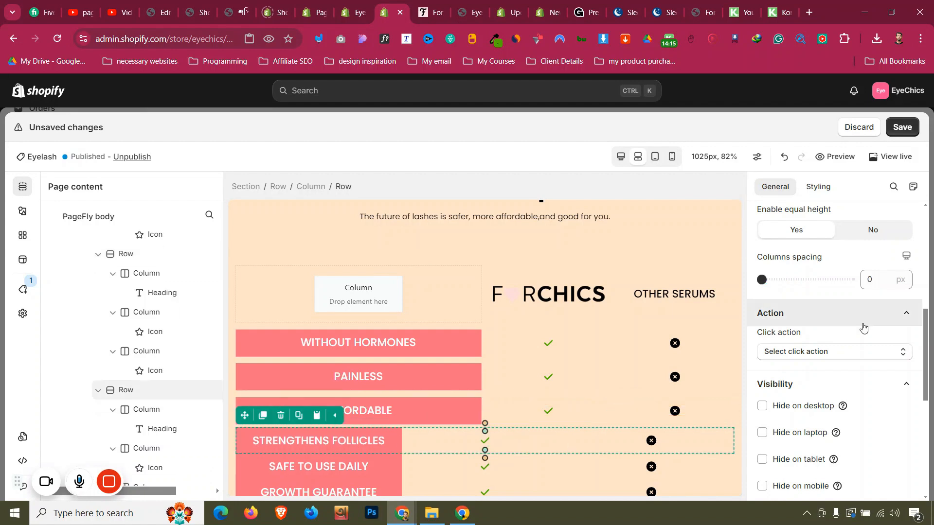
{"action": "left_click_drag", "start_coordinate": [760, 280], "coordinate": [784, 279]}
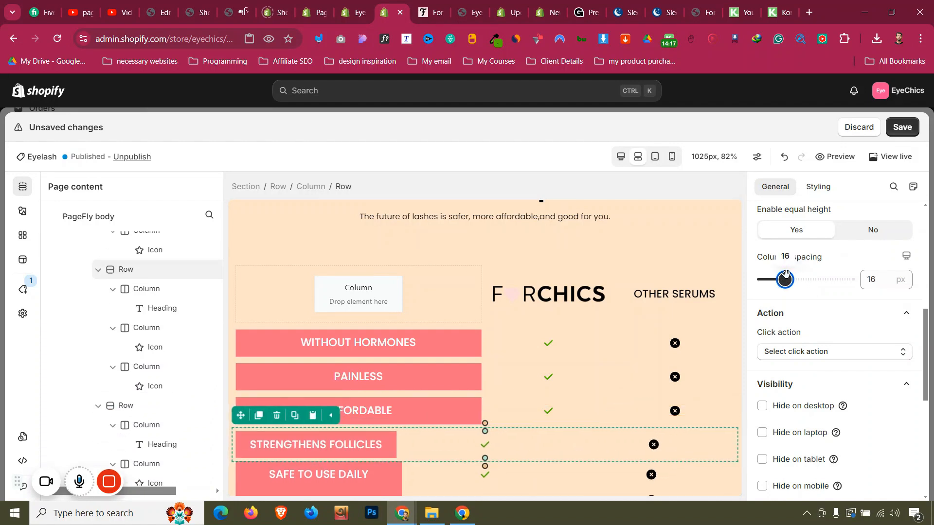
{"action": "left_click_drag", "start_coordinate": [402, 440], "coordinate": [512, 441]}
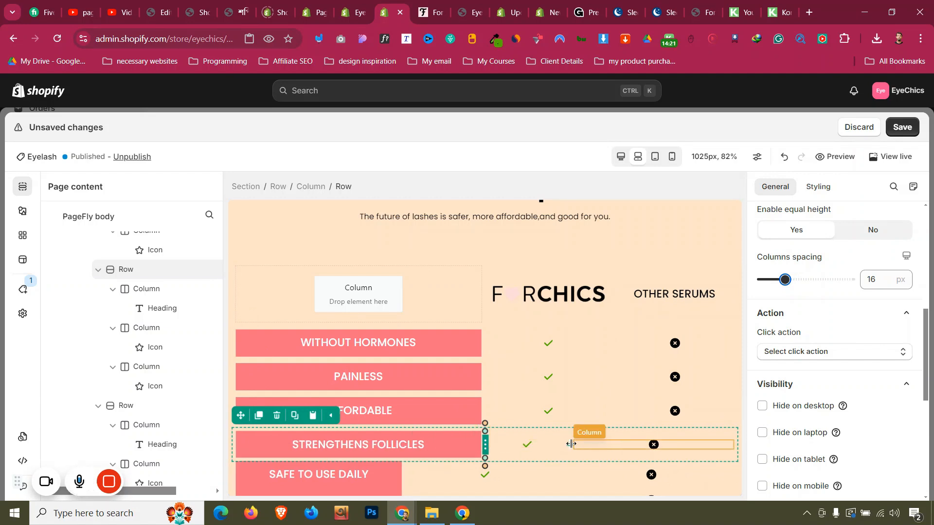
{"action": "left_click_drag", "start_coordinate": [571, 444], "coordinate": [615, 441]}
- Set the "Safe to Use Daily" row's column spacing to 16 px, with a half-width label column and two equal icon columns
{"action": "scroll", "coordinate": [452, 451], "scroll_direction": "down", "scroll_amount": 2}
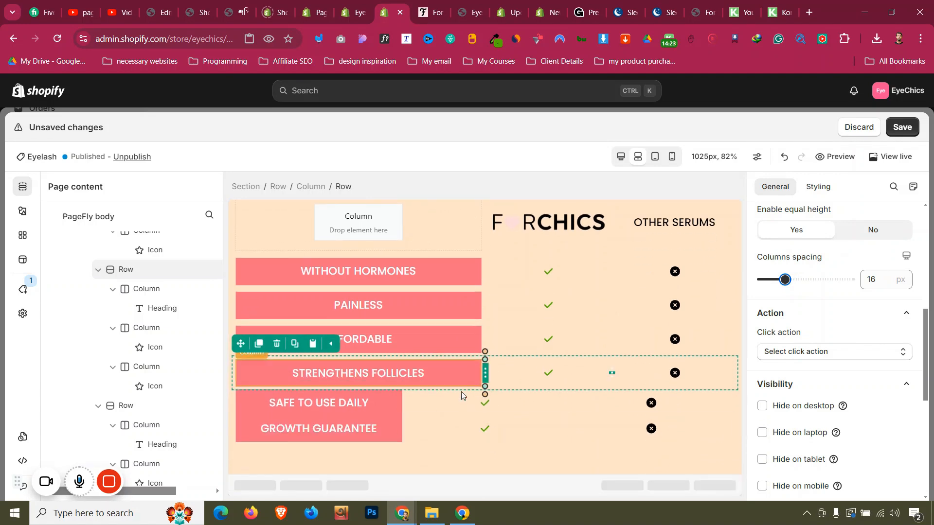
{"action": "left_click", "coordinate": [474, 392]}
{"action": "left_click_drag", "start_coordinate": [762, 280], "coordinate": [786, 280]}
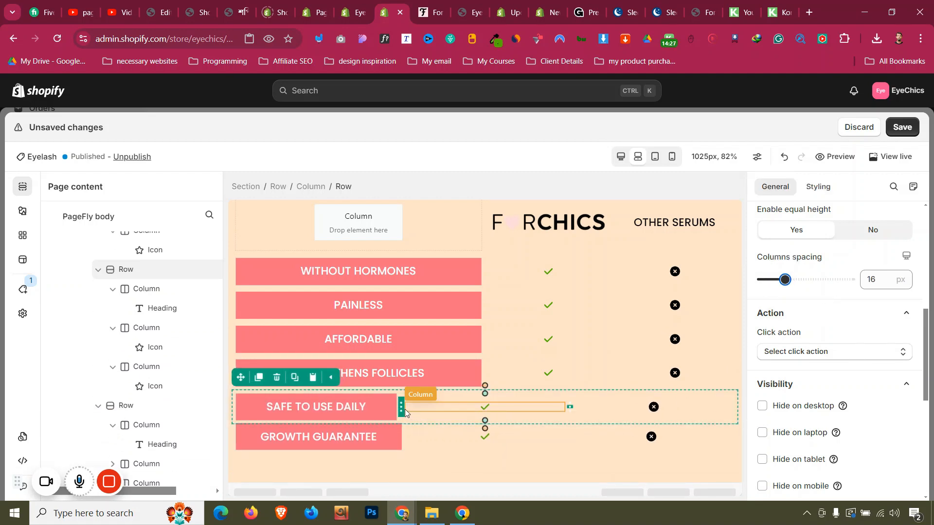
{"action": "left_click_drag", "start_coordinate": [417, 408], "coordinate": [487, 406]}
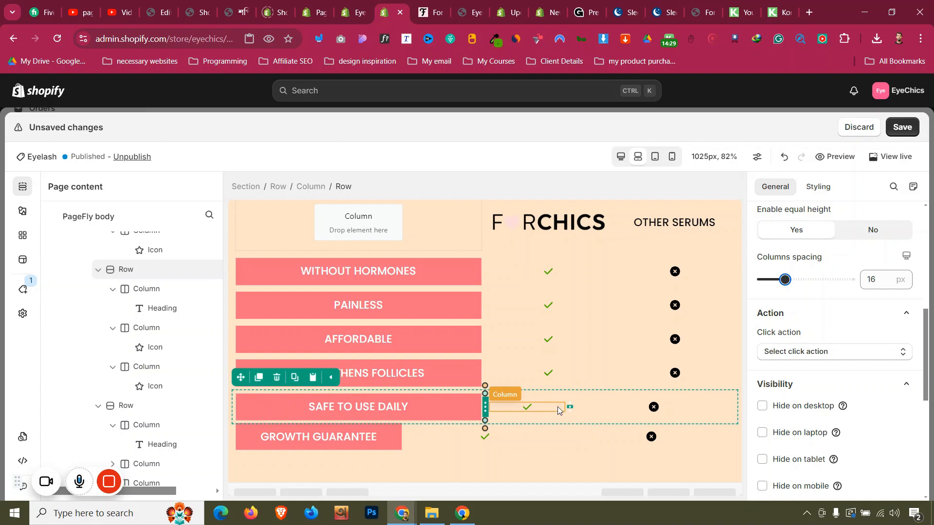
{"action": "left_click_drag", "start_coordinate": [611, 405], "coordinate": [615, 406]}
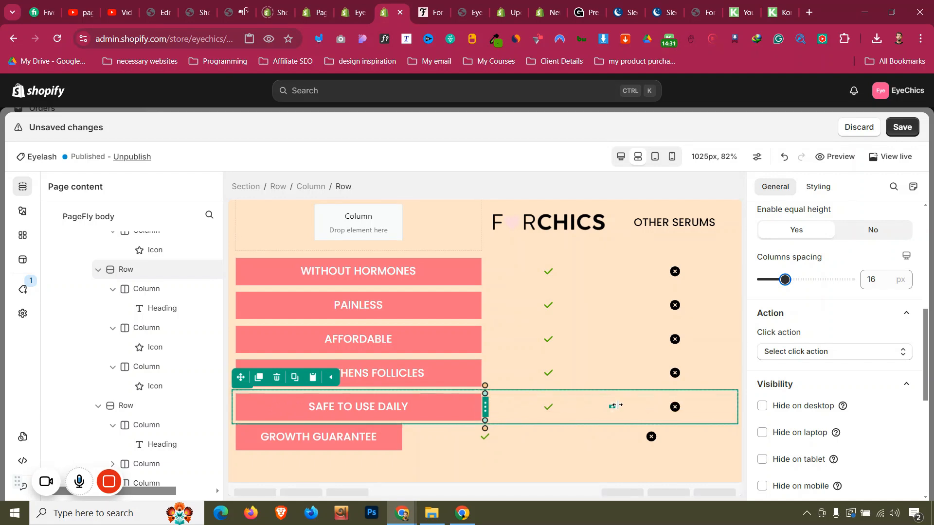
- Set the "Growth Guarantee" row's column spacing to 16 px and resize its columns to align with the rows above
{"action": "left_click", "coordinate": [437, 428]}
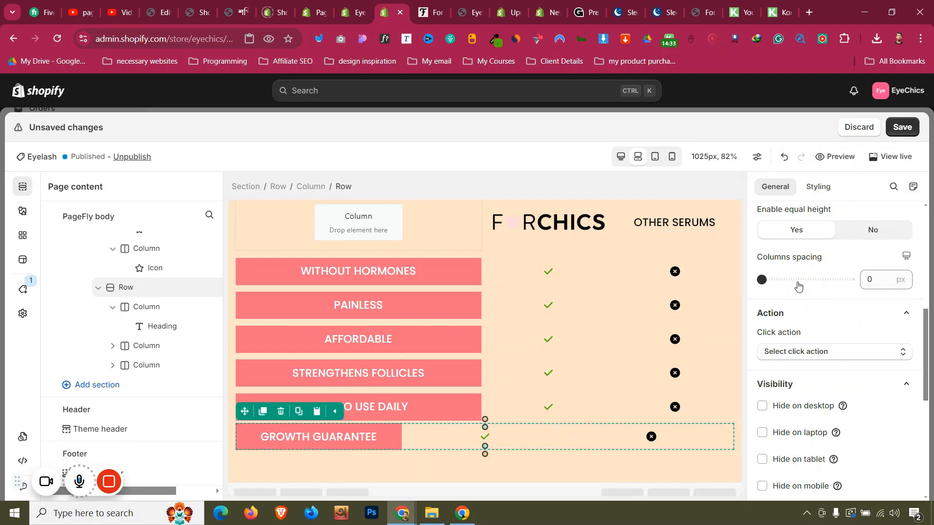
{"action": "left_click_drag", "start_coordinate": [762, 279], "coordinate": [784, 280]}
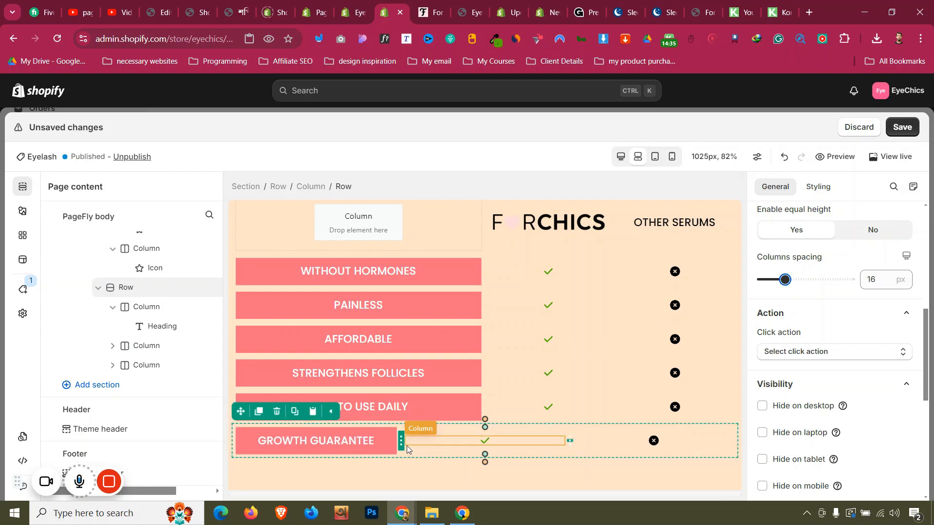
{"action": "left_click_drag", "start_coordinate": [402, 441], "coordinate": [484, 441]}
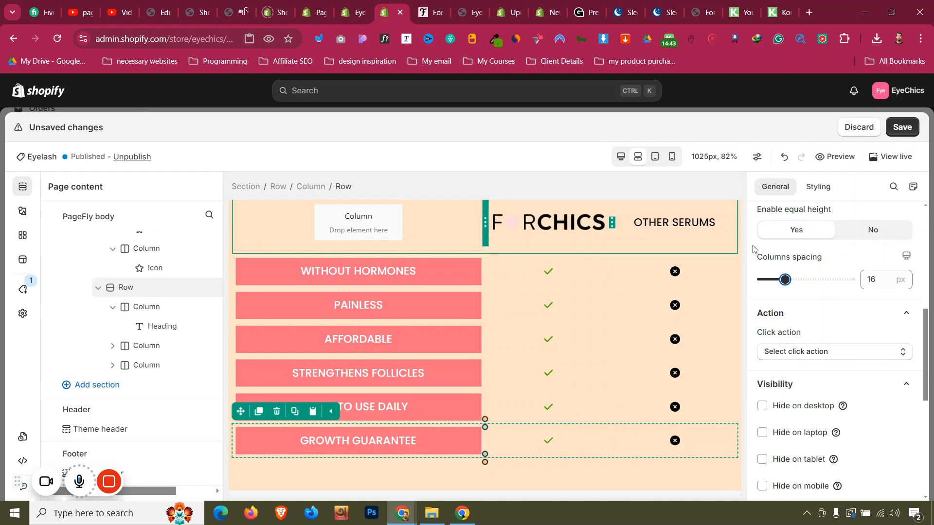
- Reset the column spacing to 0 px on the logo header, "Without Hormones", "Painless" and "Affordable" rows
{"action": "left_click", "coordinate": [735, 247]}
{"action": "left_click_drag", "start_coordinate": [785, 280], "coordinate": [677, 284]}
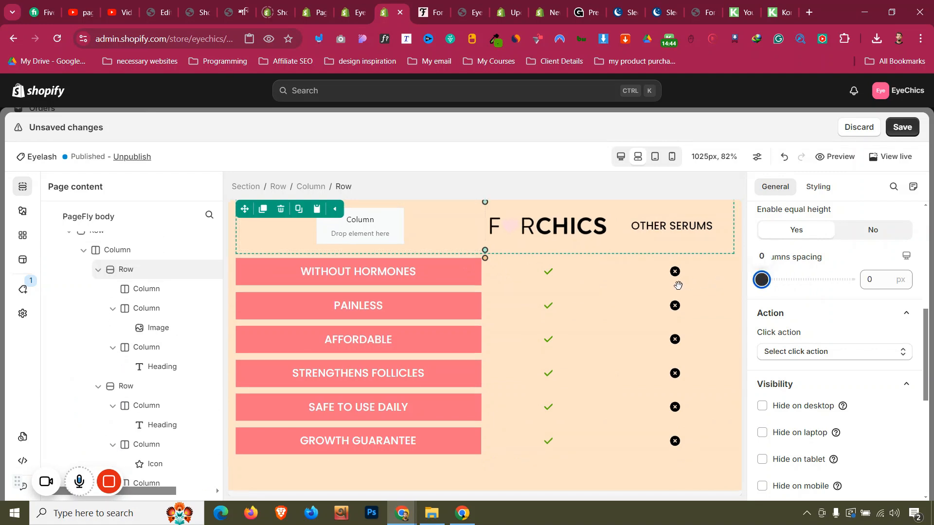
{"action": "left_click", "coordinate": [525, 263]}
{"action": "left_click_drag", "start_coordinate": [786, 280], "coordinate": [647, 286]}
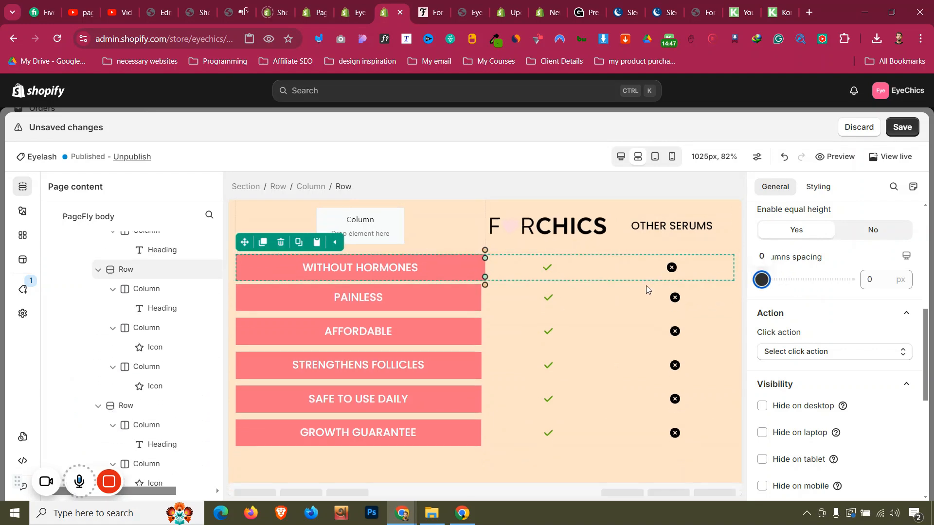
{"action": "left_click", "coordinate": [503, 290]}
{"action": "left_click_drag", "start_coordinate": [786, 280], "coordinate": [652, 287]}
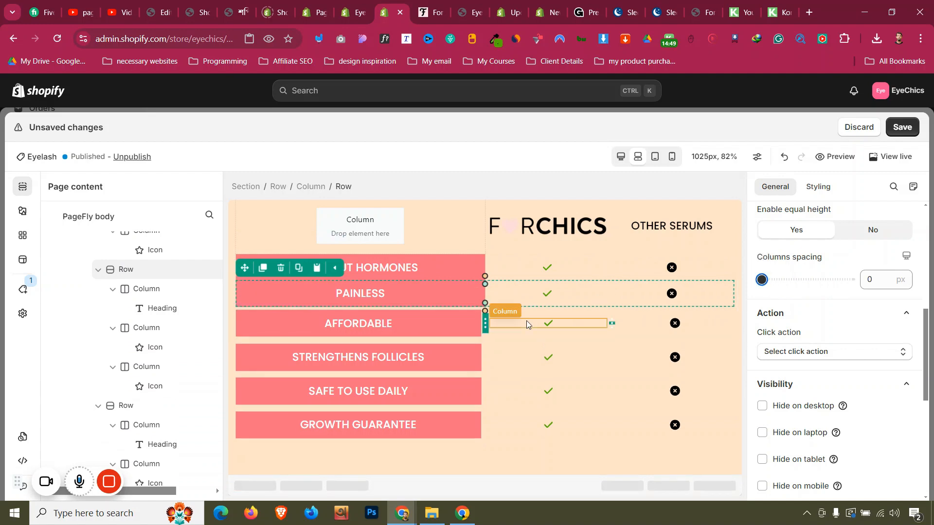
{"action": "left_click", "coordinate": [525, 316]}
{"action": "left_click_drag", "start_coordinate": [786, 280], "coordinate": [652, 286]}
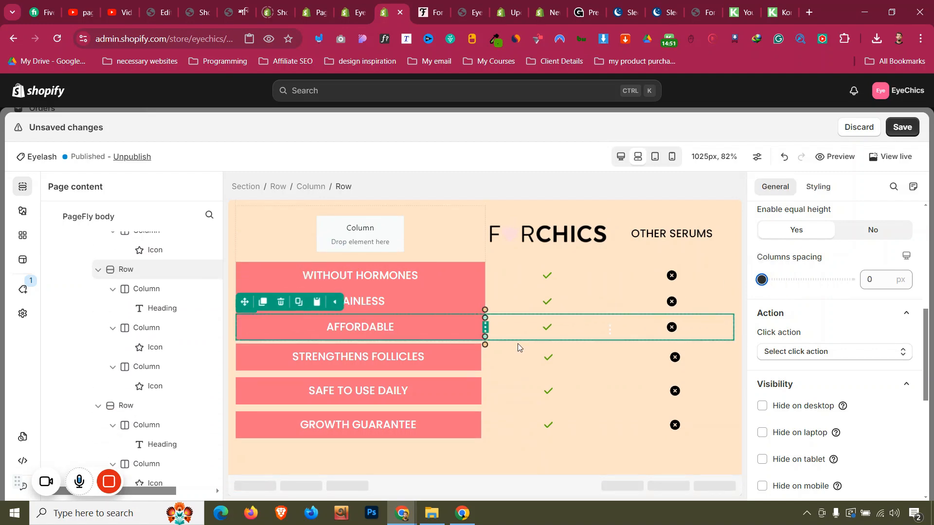
- Reset the column spacing to 0 px on the "Strengthens Follicles", "Safe to Use Daily" and "Growth Guarantee" rows
{"action": "left_click", "coordinate": [509, 347]}
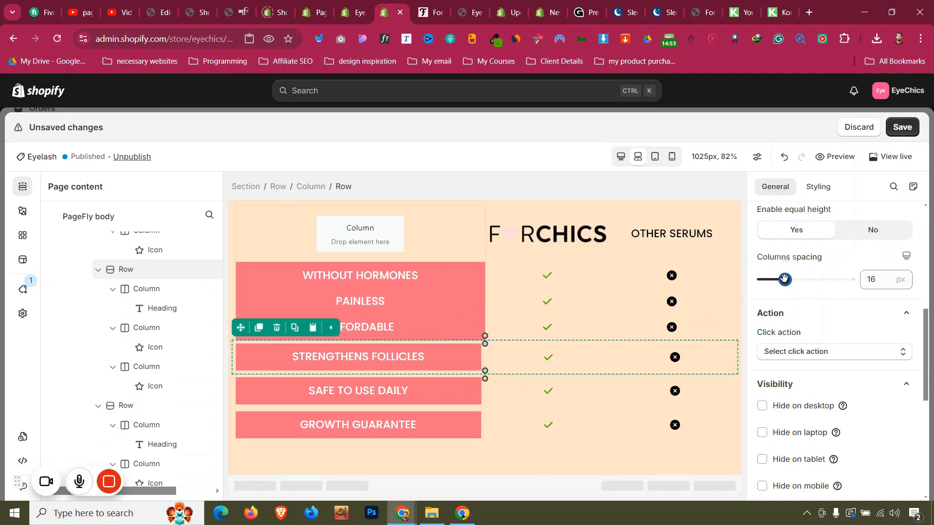
{"action": "left_click_drag", "start_coordinate": [786, 280], "coordinate": [651, 287]}
{"action": "left_click", "coordinate": [608, 391]}
{"action": "left_click_drag", "start_coordinate": [786, 280], "coordinate": [706, 287]}
{"action": "left_click", "coordinate": [520, 416]}
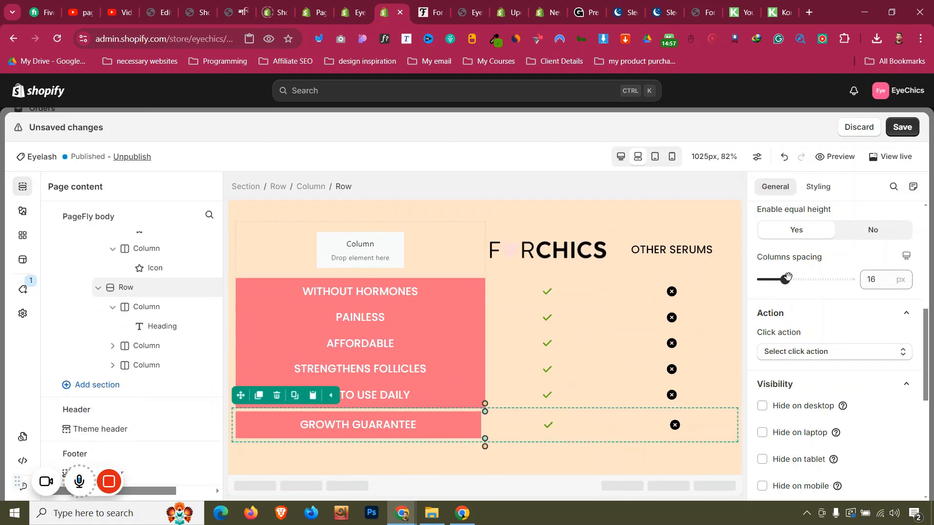
{"action": "left_click_drag", "start_coordinate": [791, 279], "coordinate": [652, 287]}
- Set the bottom padding of the "How We Compare" heading section to 0 px in the laptop layout
{"action": "left_click", "coordinate": [240, 465]}
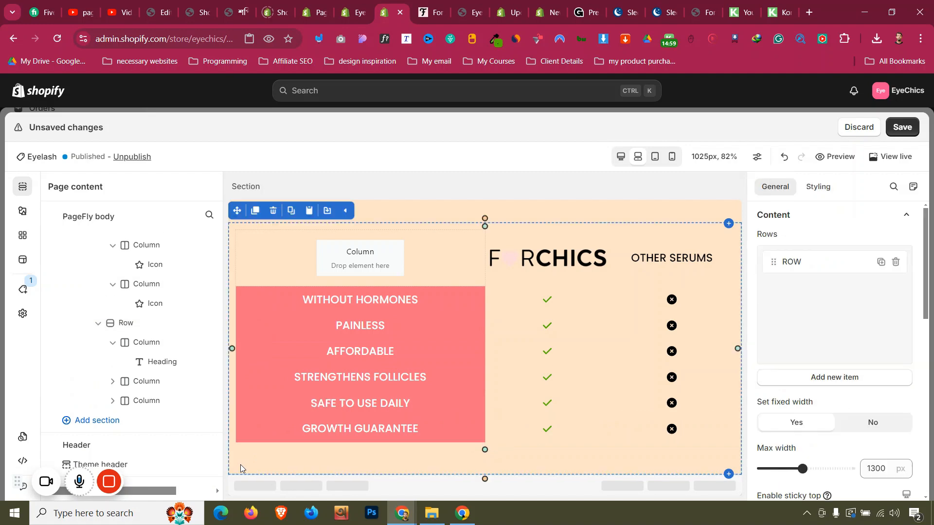
{"action": "scroll", "coordinate": [241, 465], "scroll_direction": "up", "scroll_amount": 2}
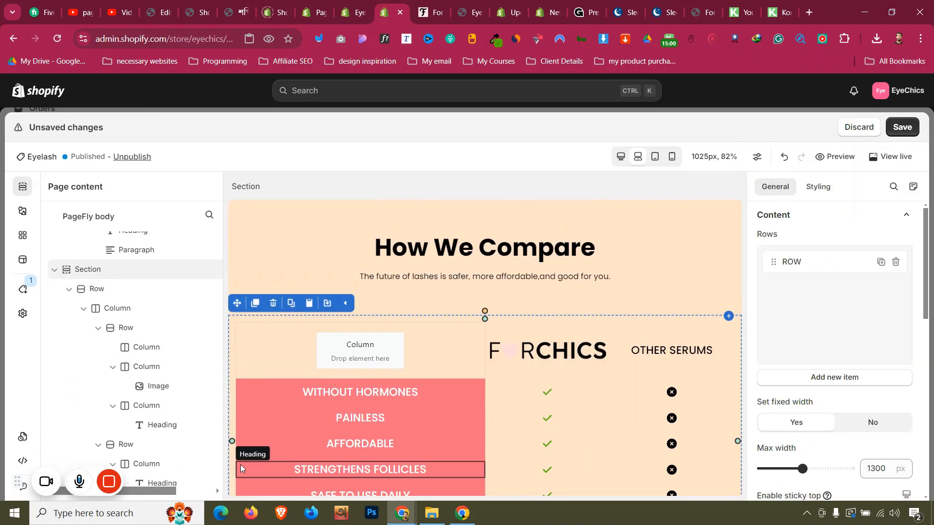
{"action": "left_click", "coordinate": [248, 255]}
{"action": "left_click", "coordinate": [817, 187]}
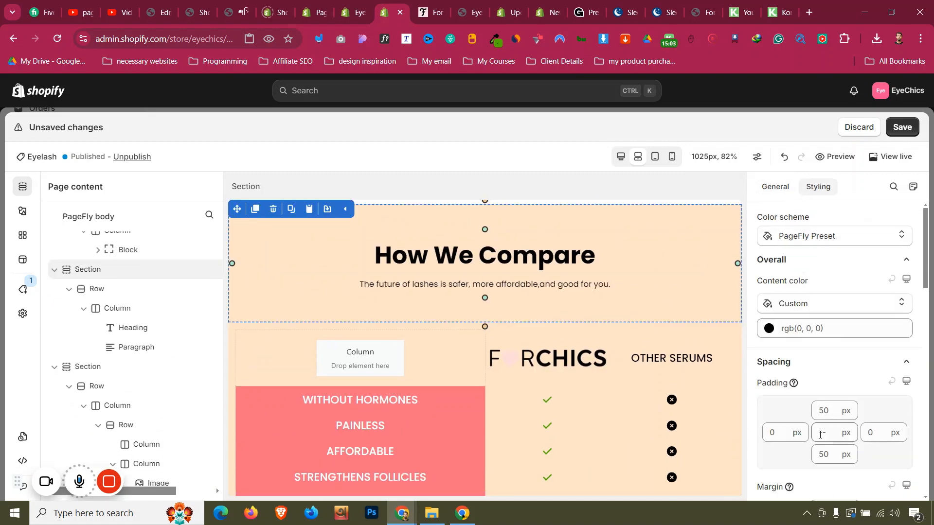
{"action": "double_click", "coordinate": [826, 456]}
{"action": "type", "text": "2"}
{"action": "key", "text": "BackSpace"}
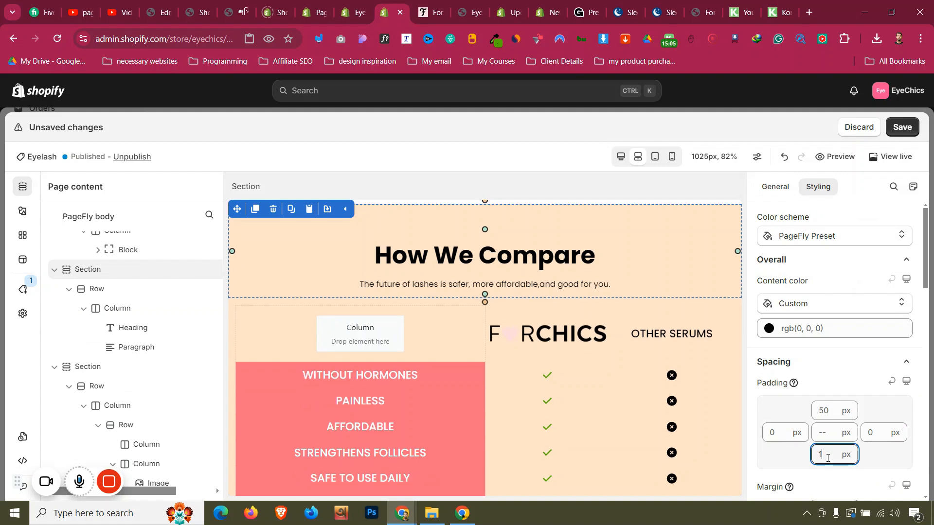
{"action": "type", "text": "0"}
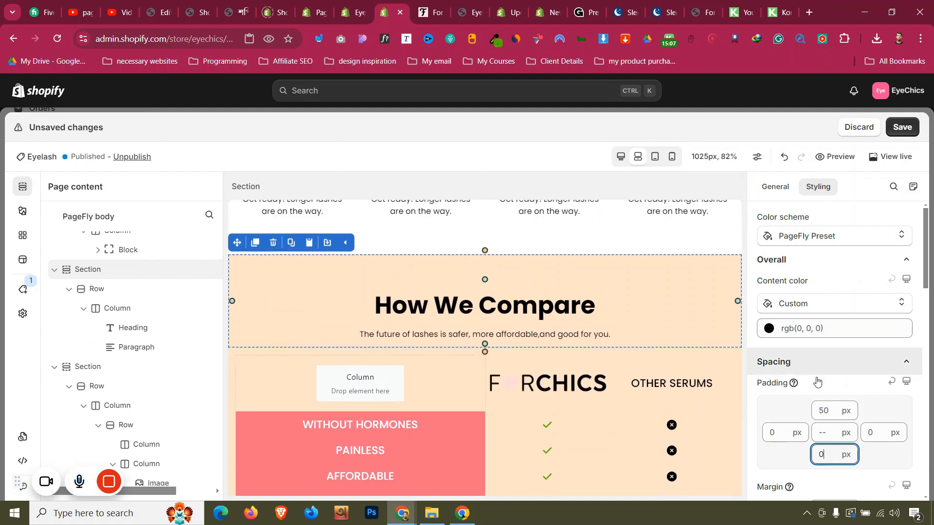
- Set the top padding of the "How We Compare" heading section to 30 px
{"action": "double_click", "coordinate": [826, 410]}
{"action": "type", "text": "20"}
{"action": "key", "text": "BackSpace"}
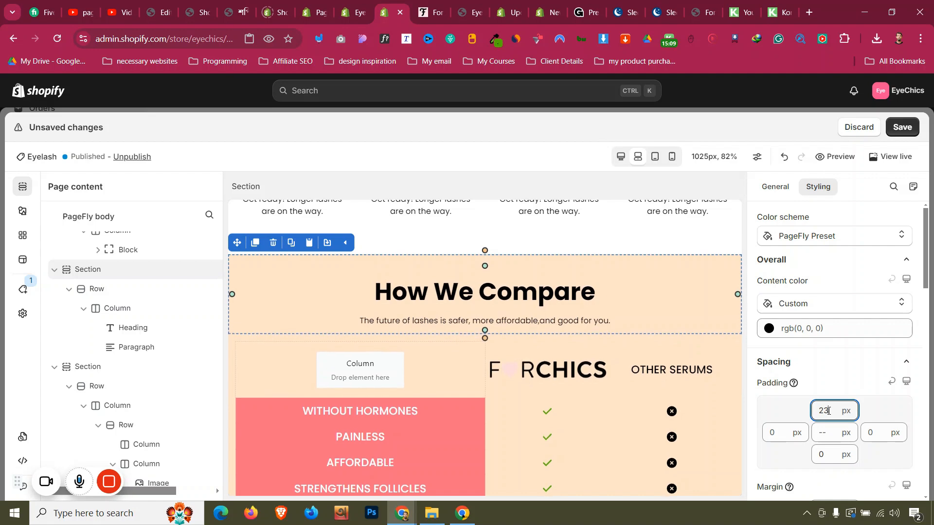
{"action": "type", "text": "5"}
{"action": "key", "text": "BackSpace"}
{"action": "key", "text": "BackSpace"}
{"action": "type", "text": "30"}
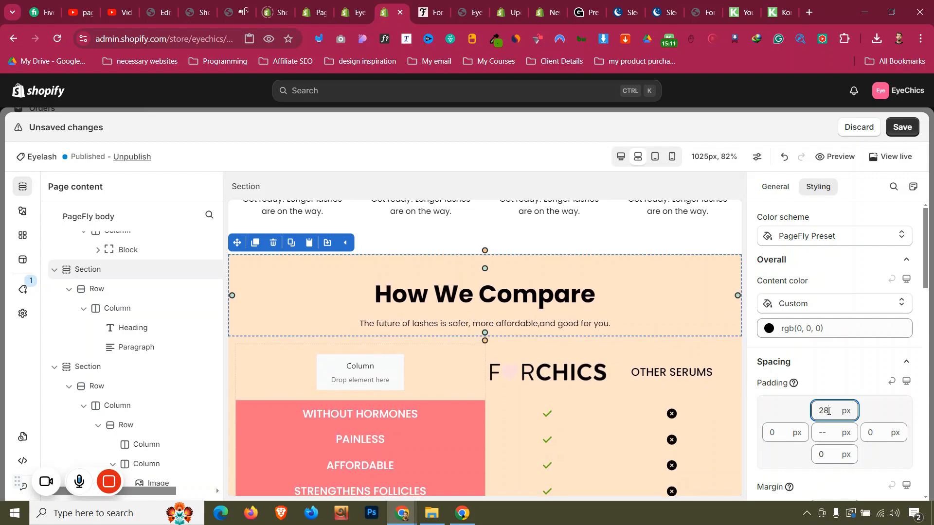
- Set the comparison table section's bottom padding to 30 px in the laptop layout
{"action": "scroll", "coordinate": [404, 366], "scroll_direction": "down", "scroll_amount": 2}
{"action": "left_click", "coordinate": [282, 466]}
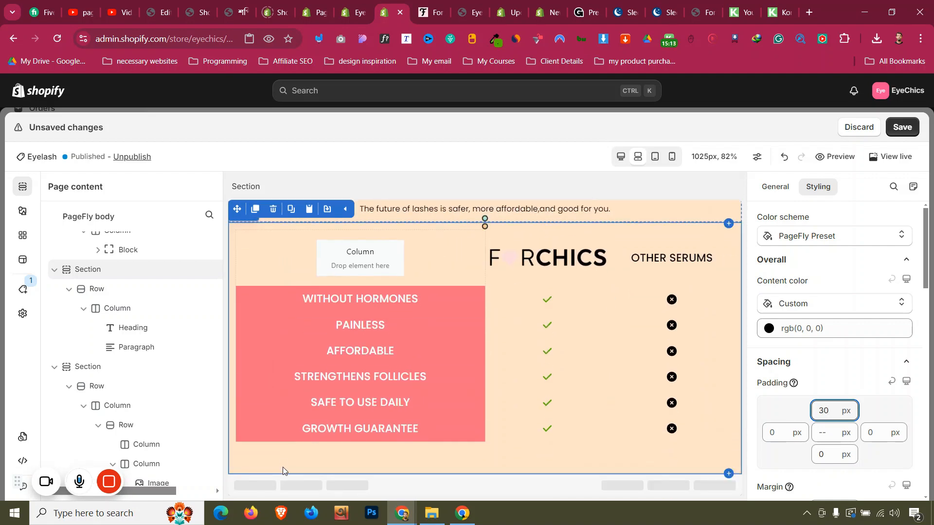
{"action": "double_click", "coordinate": [824, 454]}
{"action": "type", "text": "3"}
{"action": "key", "text": "Up"}
{"action": "key", "text": "Up"}
{"action": "key", "text": "Up"}
{"action": "key", "text": "Up"}
{"action": "key", "text": "Up"}
{"action": "key", "text": "Up"}
{"action": "key", "text": "Up"}
{"action": "key", "text": "Up"}
{"action": "key", "text": "Up"}
{"action": "key", "text": "Up"}
{"action": "key", "text": "Up"}
{"action": "key", "text": "Up"}
{"action": "key", "text": "Up"}
{"action": "key", "text": "Up"}
{"action": "key", "text": "Up"}
{"action": "key", "text": "Up"}
{"action": "key", "text": "Up"}
{"action": "key", "text": "Up"}
{"action": "key", "text": "Up"}
{"action": "key", "text": "Up"}
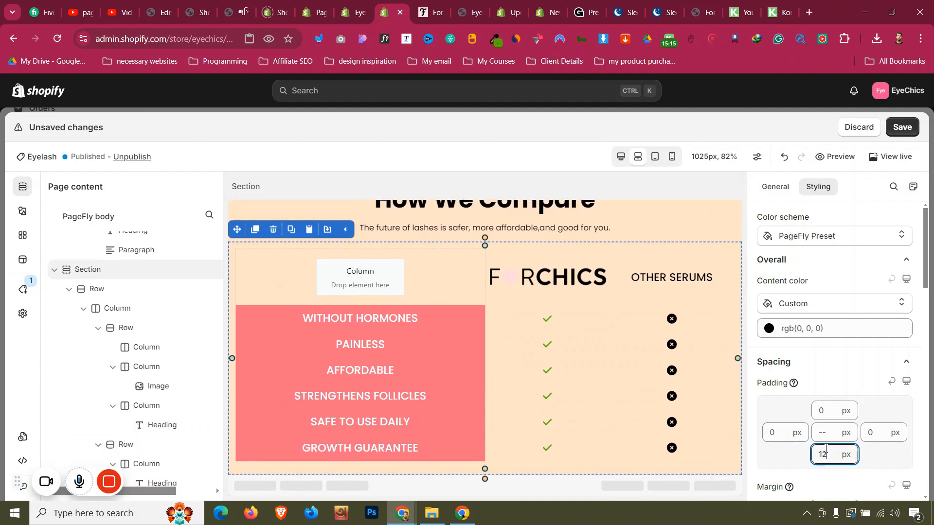
{"action": "key", "text": "Up"}
{"action": "key", "text": "Up"}
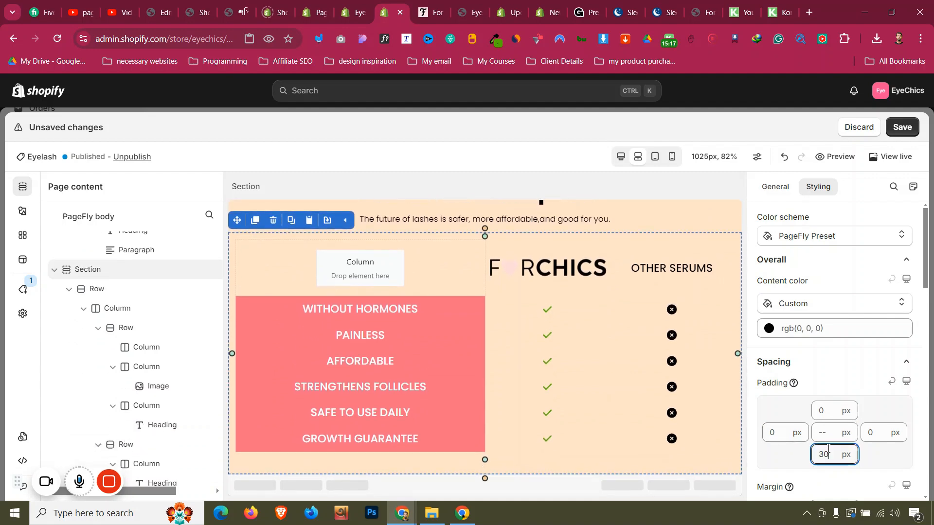
- In the tablet layout, set the logo header row's column spacing to 16 px and widen its empty first column to half the row
{"action": "left_click", "coordinate": [655, 156]}
{"action": "scroll", "coordinate": [417, 327], "scroll_direction": "down", "scroll_amount": 10}
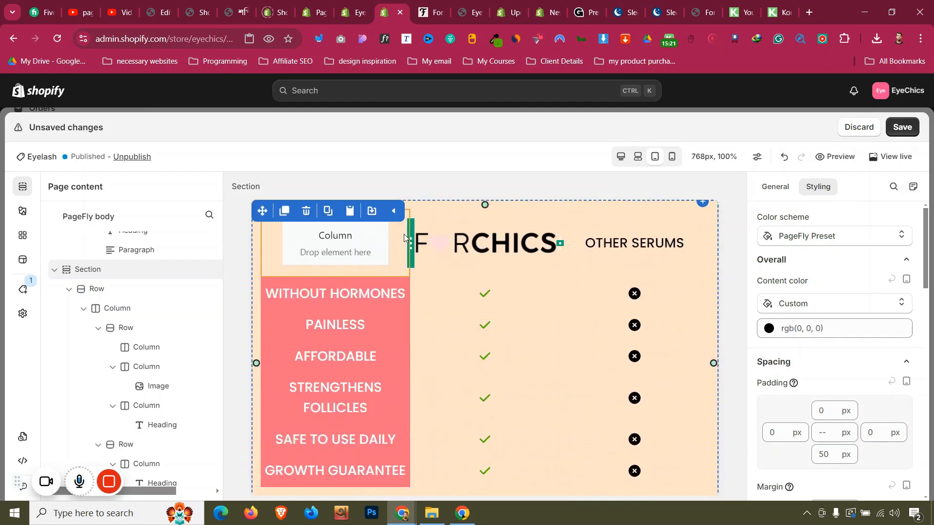
{"action": "scroll", "coordinate": [427, 379], "scroll_direction": "down", "scroll_amount": 2}
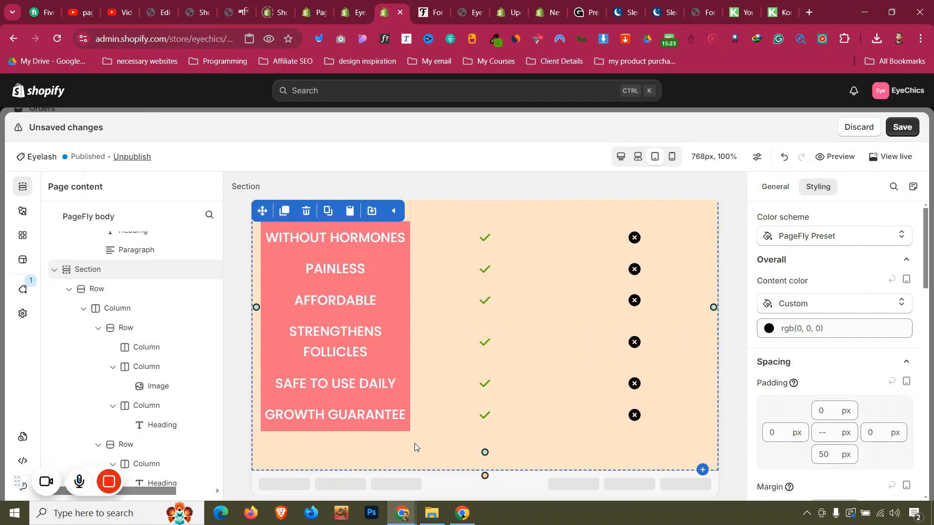
{"action": "scroll", "coordinate": [423, 419], "scroll_direction": "up", "scroll_amount": 6}
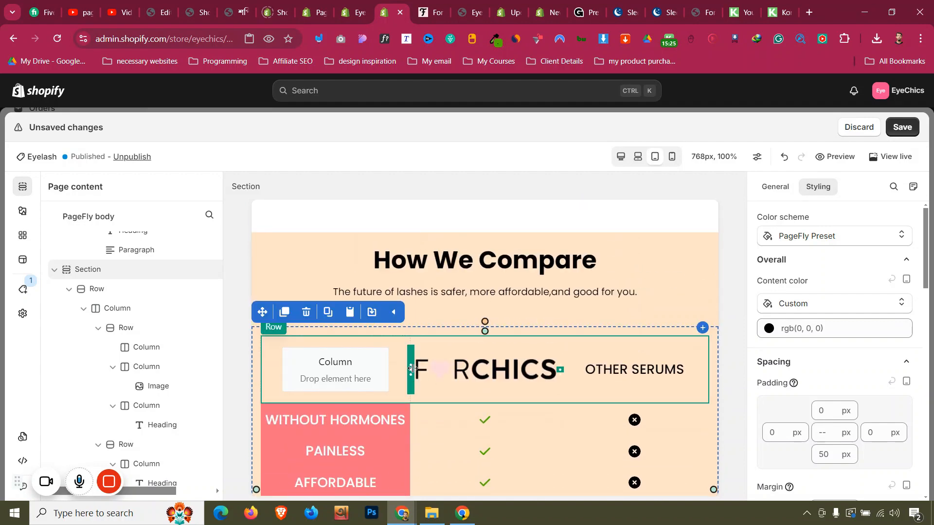
{"action": "left_click", "coordinate": [483, 340]}
{"action": "left_click", "coordinate": [775, 186]}
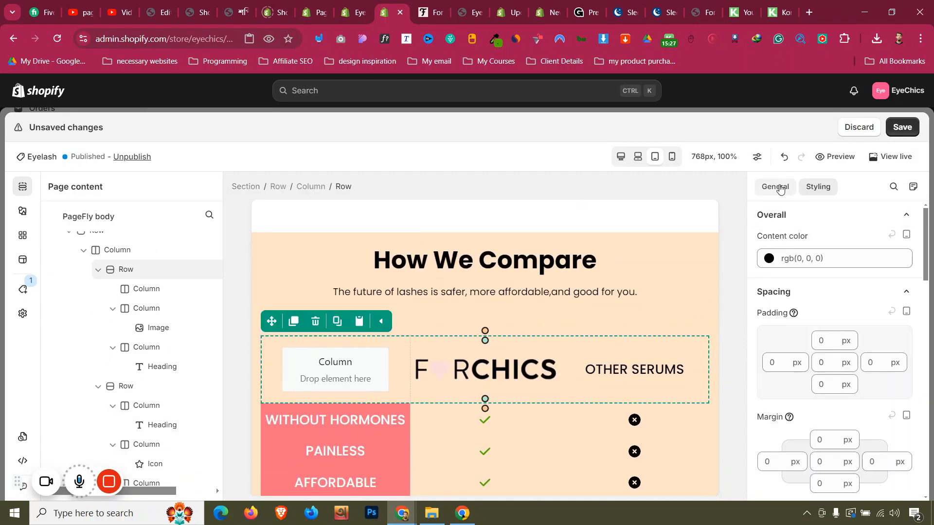
{"action": "scroll", "coordinate": [839, 408], "scroll_direction": "down", "scroll_amount": 5}
{"action": "left_click_drag", "start_coordinate": [761, 280], "coordinate": [785, 279]}
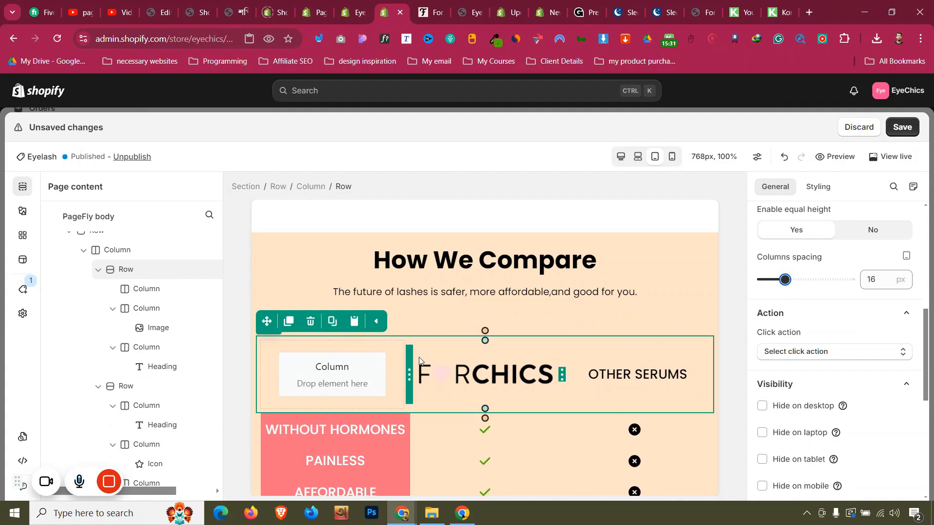
{"action": "left_click_drag", "start_coordinate": [444, 355], "coordinate": [495, 355]}
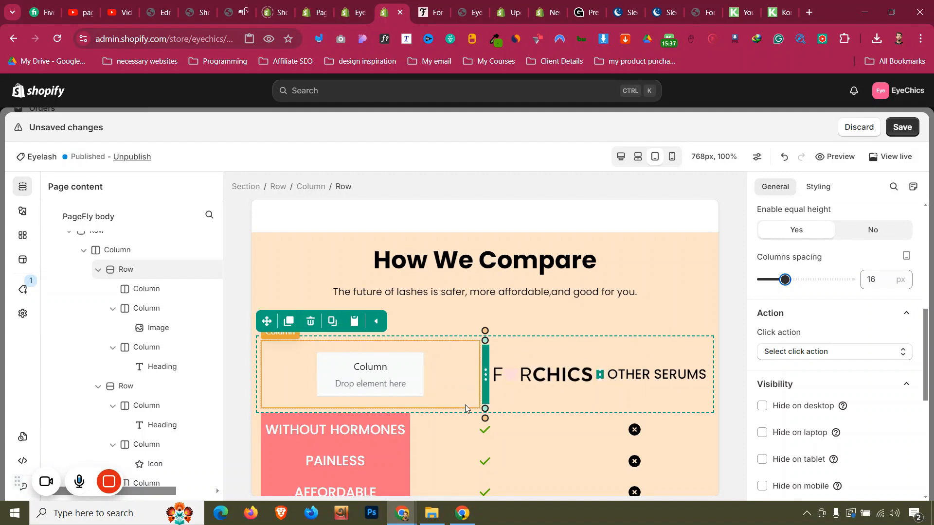
- Give the tablet "Without Hormones" row 16 px column spacing, a half-width label column and two equal icon columns
{"action": "left_click", "coordinate": [454, 416]}
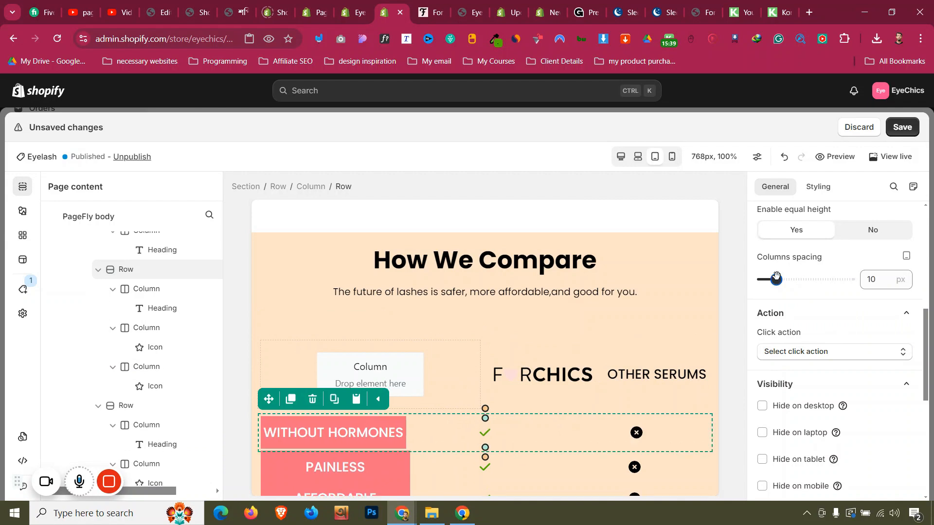
{"action": "left_click_drag", "start_coordinate": [776, 277], "coordinate": [785, 280]}
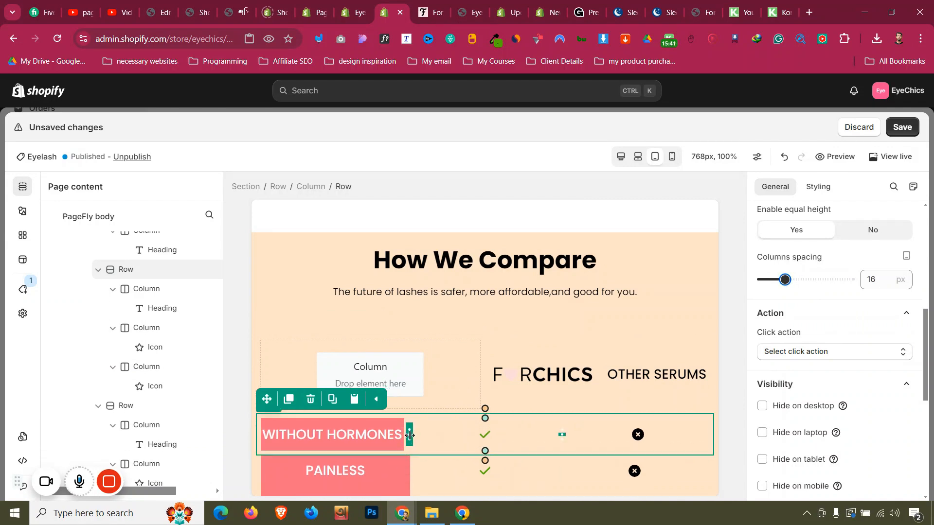
{"action": "left_click_drag", "start_coordinate": [409, 435], "coordinate": [489, 434]}
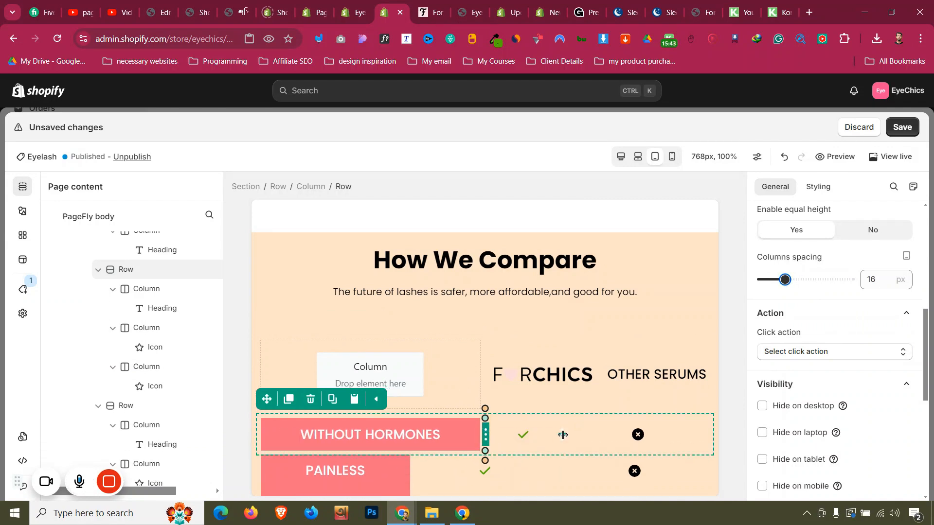
{"action": "left_click_drag", "start_coordinate": [598, 433], "coordinate": [600, 433]}
- Set the tablet "Painless" row's column spacing to 16 px and resize its columns to match the "Without Hormones" row
{"action": "scroll", "coordinate": [427, 433], "scroll_direction": "down", "scroll_amount": 2}
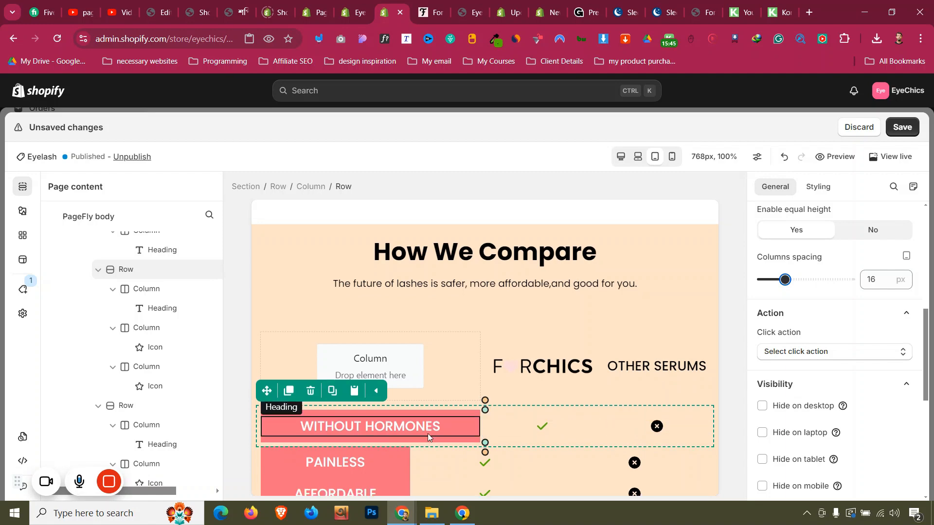
{"action": "left_click", "coordinate": [785, 280]}
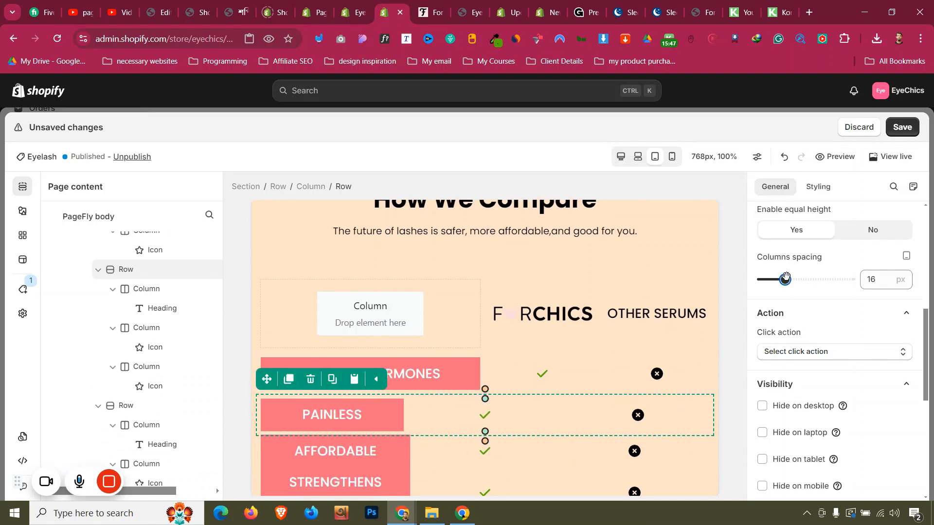
{"action": "left_click_drag", "start_coordinate": [413, 417], "coordinate": [485, 417]}
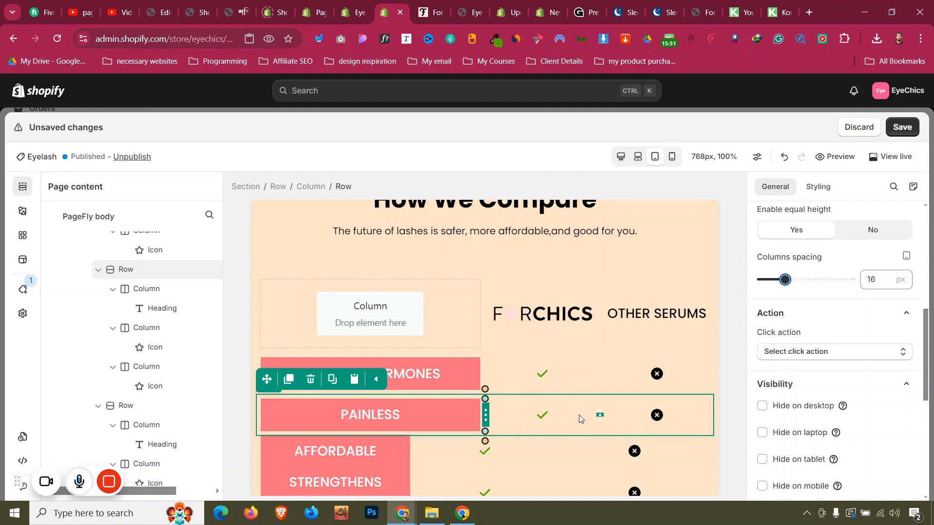
- Set the tablet "Affordable" row's column spacing to 16 px, with a half-width label column and two equal icon columns
{"action": "scroll", "coordinate": [430, 406], "scroll_direction": "down", "scroll_amount": 3}
{"action": "left_click", "coordinate": [443, 317]}
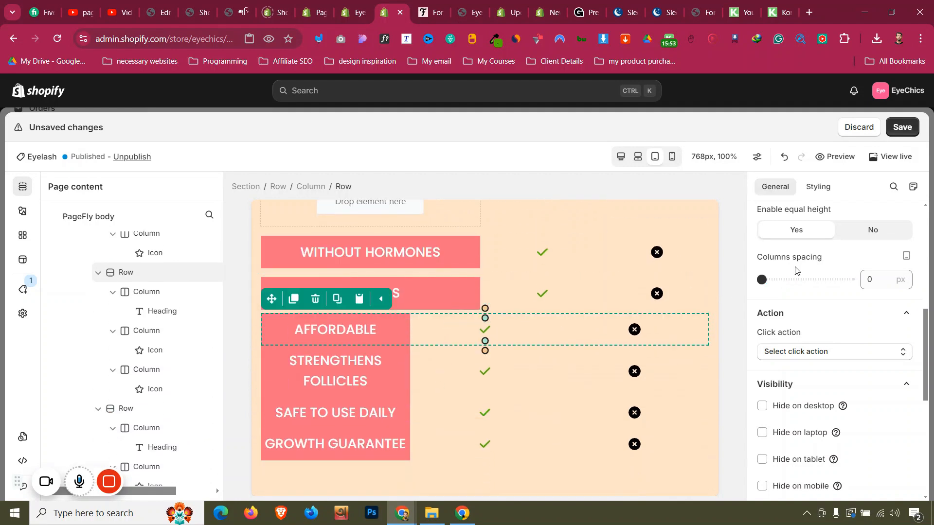
{"action": "left_click", "coordinate": [790, 279]}
{"action": "left_click_drag", "start_coordinate": [790, 279], "coordinate": [785, 279]}
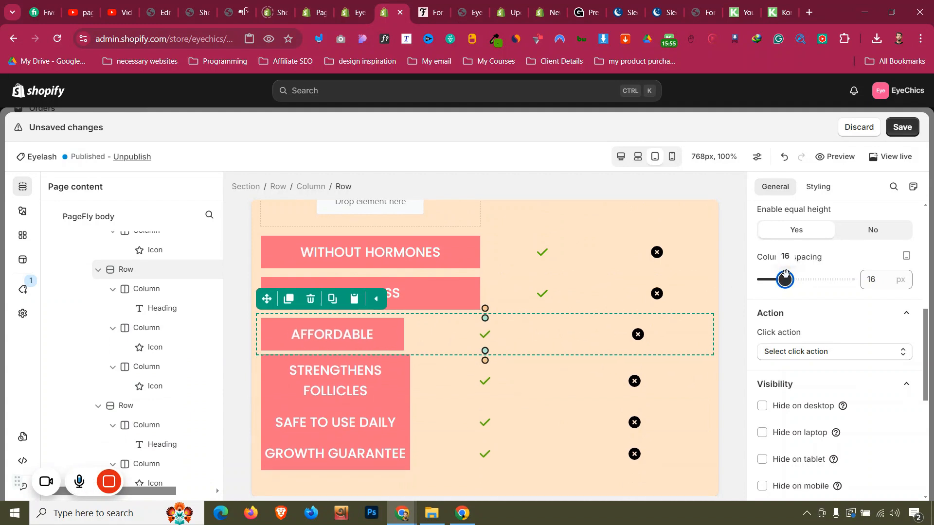
{"action": "left_click_drag", "start_coordinate": [410, 333], "coordinate": [487, 329]}
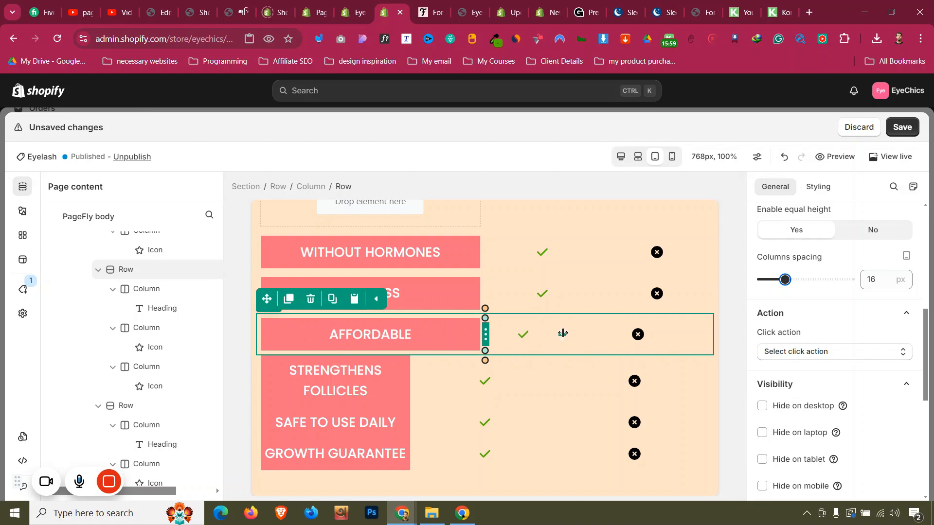
{"action": "left_click_drag", "start_coordinate": [575, 335], "coordinate": [602, 334]}
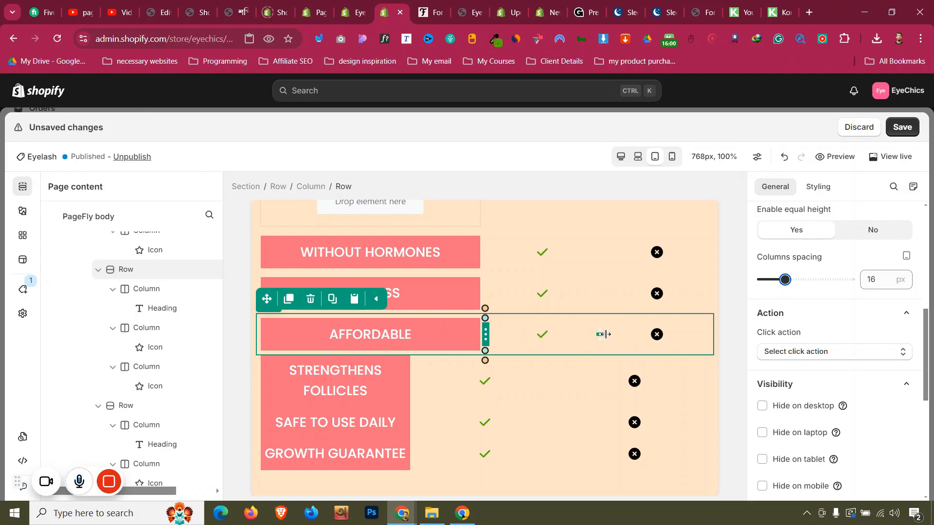
- Give the tablet "Strengthens Follicles" row 16 px column spacing and resize its columns to match the "Affordable" row
{"action": "left_click", "coordinate": [436, 358]}
{"action": "left_click", "coordinate": [784, 280]}
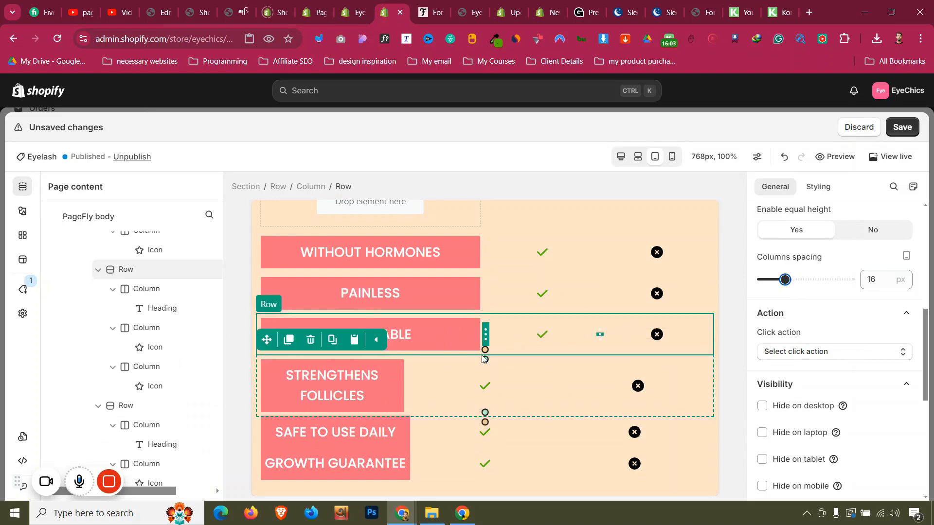
{"action": "left_click_drag", "start_coordinate": [411, 385], "coordinate": [487, 379]}
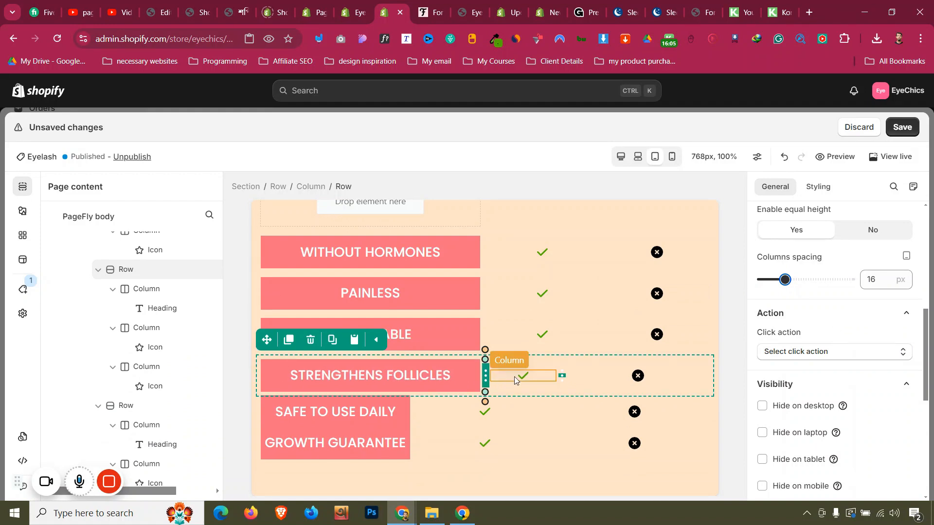
{"action": "left_click_drag", "start_coordinate": [562, 375], "coordinate": [602, 375]}
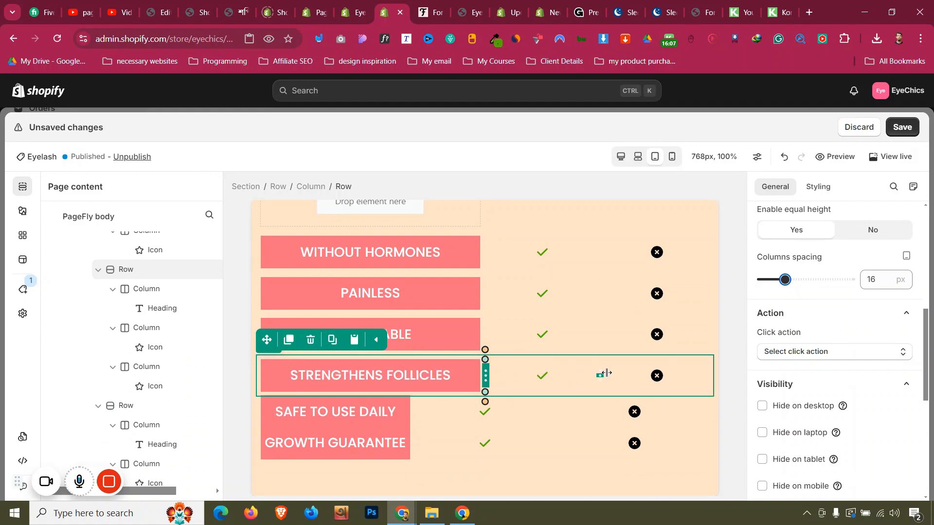
- Set the tablet "Safe to Use Daily" row's column spacing to 16 px and align its label and icon columns with the rows above
{"action": "left_click", "coordinate": [468, 402]}
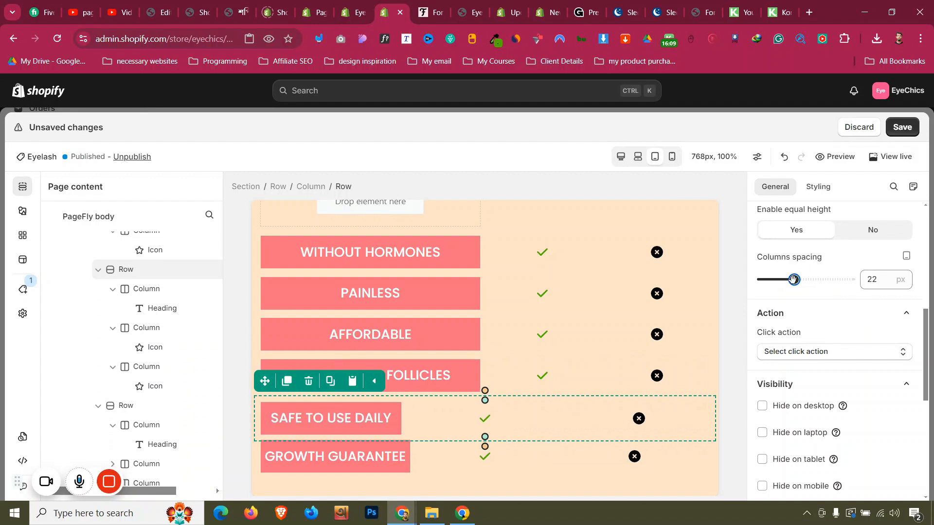
{"action": "left_click_drag", "start_coordinate": [407, 417], "coordinate": [487, 416]}
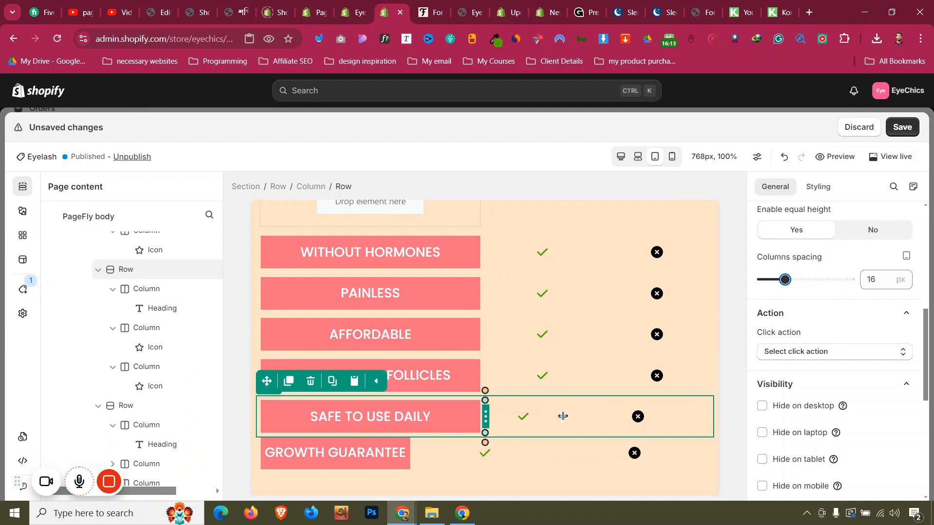
- Select the "Growth Guarantee" row in the tablet layout
{"action": "left_click", "coordinate": [454, 443]}
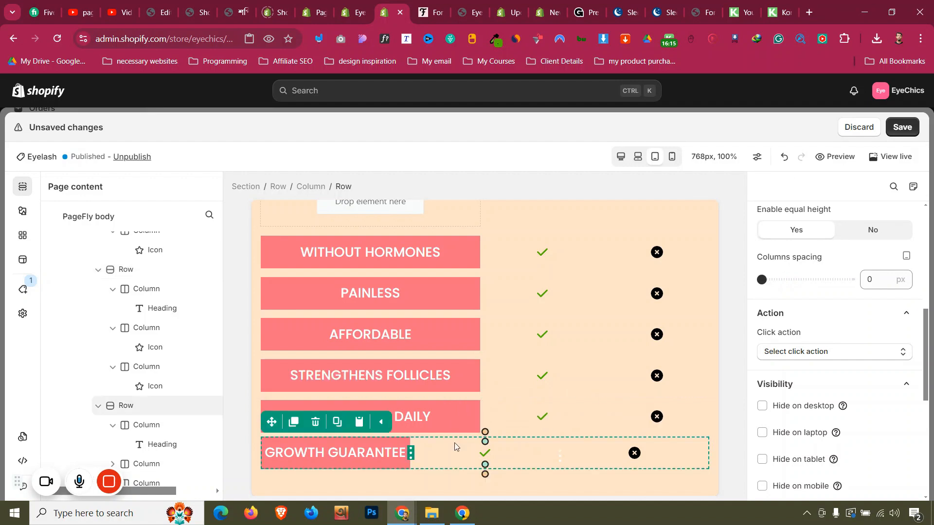
- Set the Growth Guarantee row's columns spacing to 16 px and widen its heading column to line up with the rows above
{"action": "left_click_drag", "start_coordinate": [762, 280], "coordinate": [785, 281]}
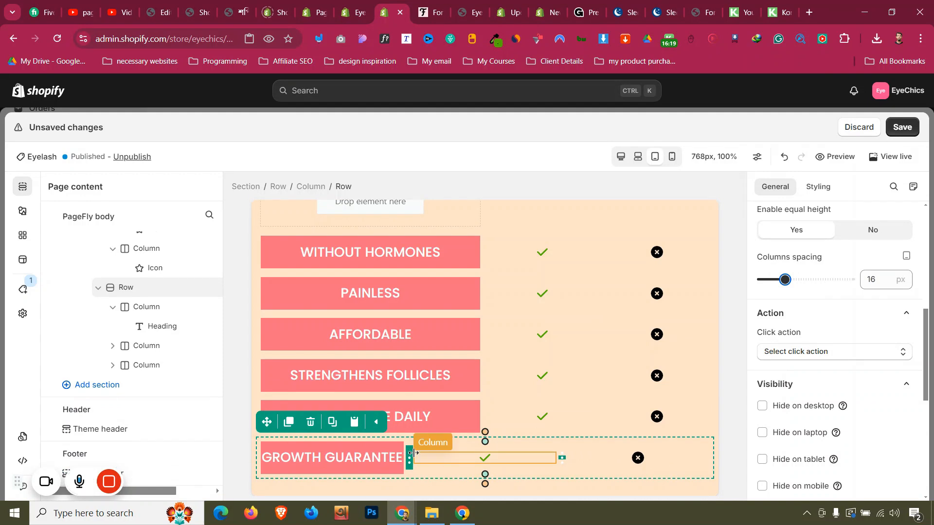
{"action": "left_click_drag", "start_coordinate": [428, 450], "coordinate": [486, 448]}
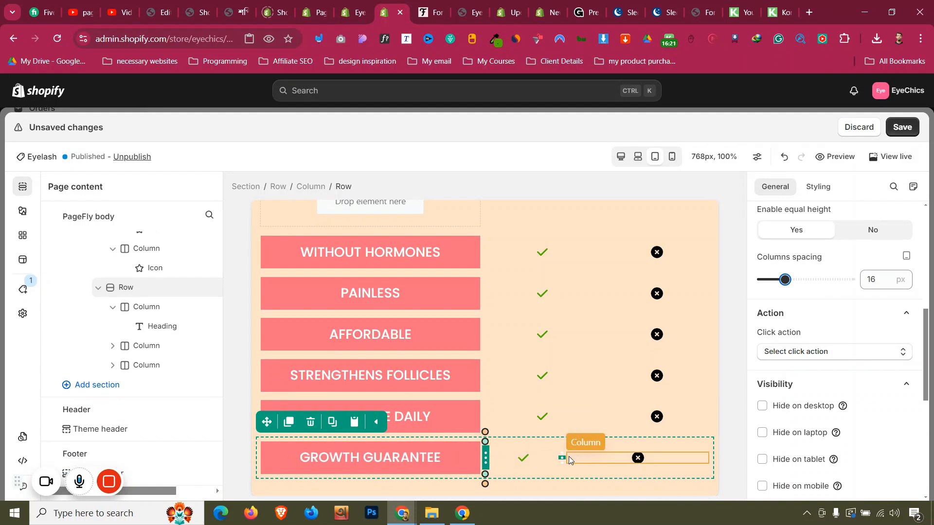
- Set the tablet columns spacing to 0 px for the comparison header row and the Without Hormones, Painless, Affordable and Strengthens Follicles rows
{"action": "scroll", "coordinate": [599, 372], "scroll_direction": "up", "scroll_amount": 3}
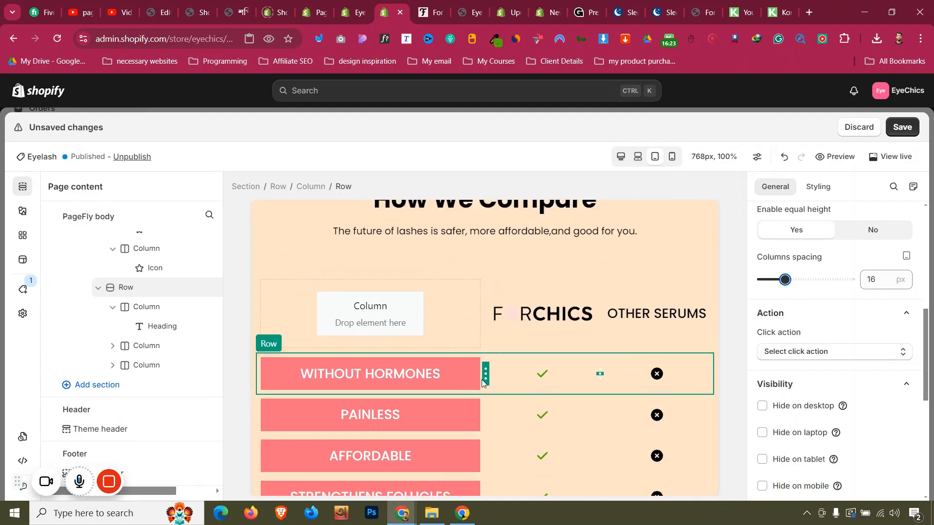
{"action": "left_click", "coordinate": [492, 349]}
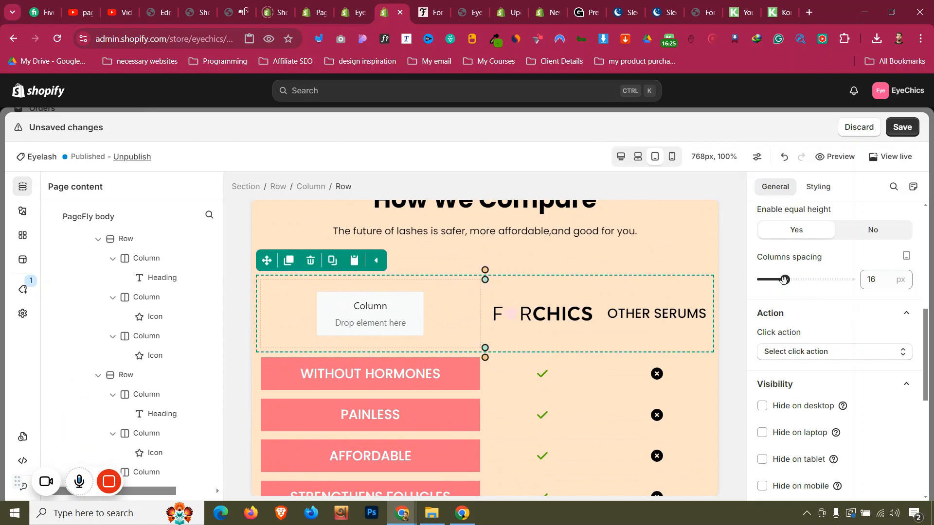
{"action": "left_click", "coordinate": [505, 368]}
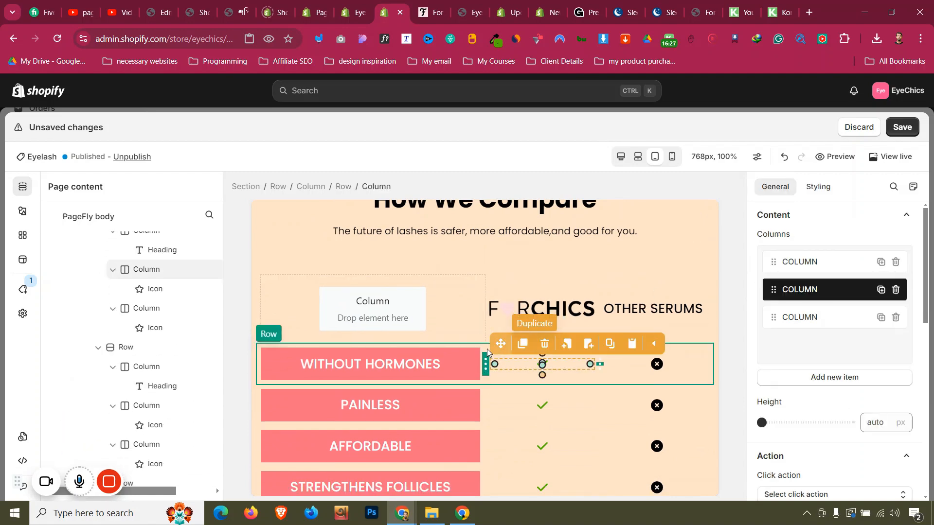
{"action": "left_click", "coordinate": [488, 348]}
{"action": "left_click_drag", "start_coordinate": [784, 279], "coordinate": [757, 281]}
{"action": "left_click", "coordinate": [505, 383]}
{"action": "left_click", "coordinate": [499, 412]}
{"action": "left_click", "coordinate": [491, 449]}
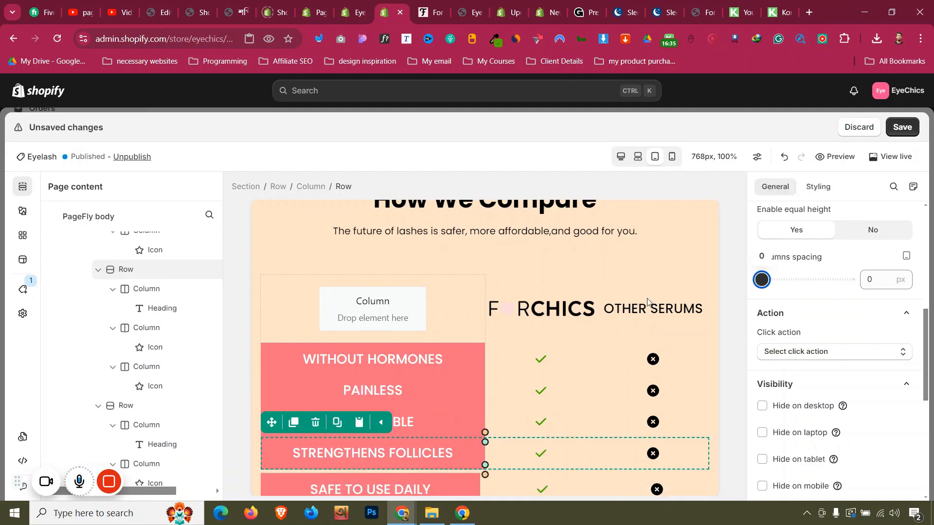
- Set the tablet columns spacing to 0 px for the Safe to Use Daily and Growth Guarantee rows
{"action": "scroll", "coordinate": [533, 373], "scroll_direction": "down", "scroll_amount": 3}
{"action": "left_click", "coordinate": [519, 355]}
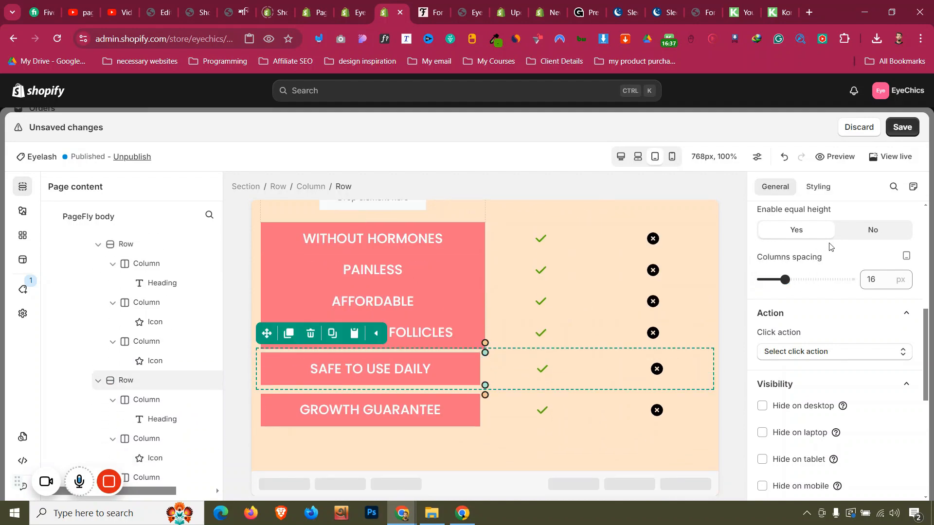
{"action": "left_click_drag", "start_coordinate": [785, 280], "coordinate": [757, 281]}
{"action": "left_click", "coordinate": [507, 395]}
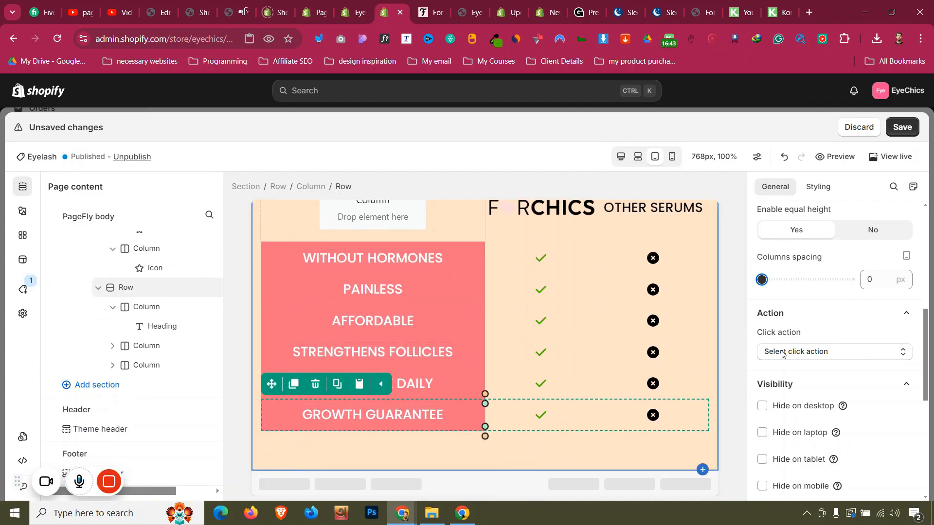
- Set the comparison table section's bottom padding to 30 px in the tablet layout
{"action": "left_click", "coordinate": [818, 187]}
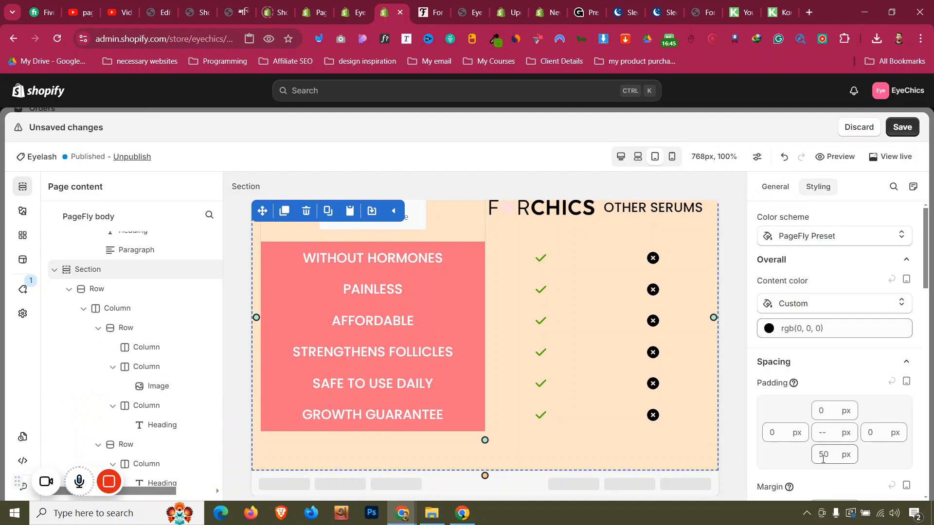
{"action": "double_click", "coordinate": [823, 458]}
{"action": "key", "text": "BackSpace"}
{"action": "key", "text": "Up"}
{"action": "key", "text": "Up"}
{"action": "key", "text": "Up"}
{"action": "key", "text": "Up"}
{"action": "key", "text": "Up"}
{"action": "key", "text": "Up"}
{"action": "key", "text": "Up"}
{"action": "key", "text": "Up"}
{"action": "key", "text": "Up"}
{"action": "key", "text": "Up"}
{"action": "key", "text": "Up"}
{"action": "key", "text": "Up"}
{"action": "key", "text": "Up"}
{"action": "key", "text": "Up"}
{"action": "key", "text": "Up"}
{"action": "key", "text": "Up"}
{"action": "key", "text": "Up"}
{"action": "key", "text": "Up"}
{"action": "key", "text": "Up"}
{"action": "key", "text": "Up"}
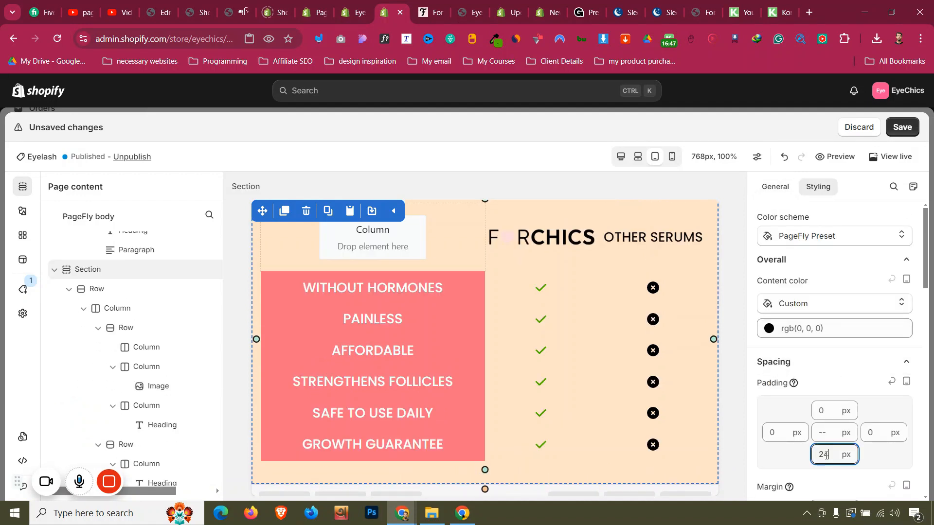
{"action": "key", "text": "Up"}
{"action": "key", "text": "Up"}
{"action": "key", "text": "Up"}
{"action": "key", "text": "Up"}
{"action": "key", "text": "Up"}
{"action": "key", "text": "Up"}
- Set the top padding of the How We Compare heading section to 30 px in the tablet layout
{"action": "scroll", "coordinate": [438, 299], "scroll_direction": "up", "scroll_amount": 3}
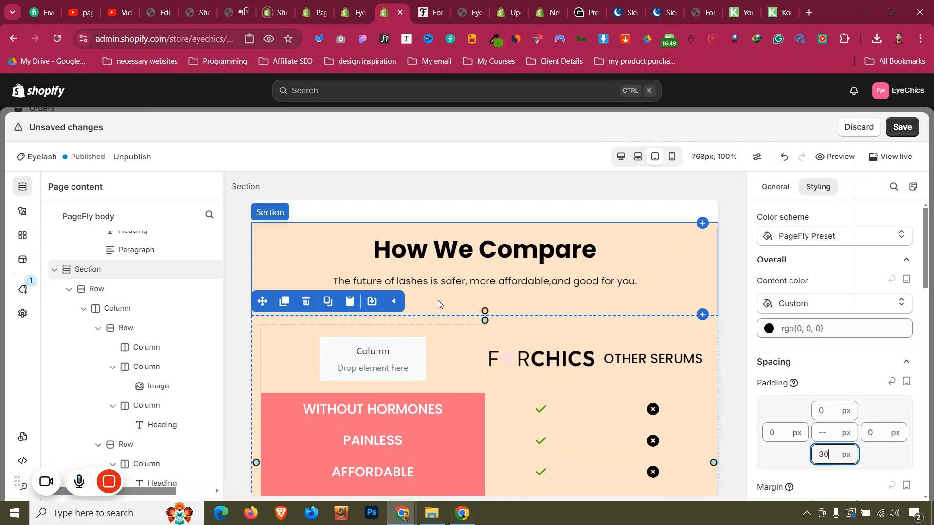
{"action": "left_click", "coordinate": [427, 223]}
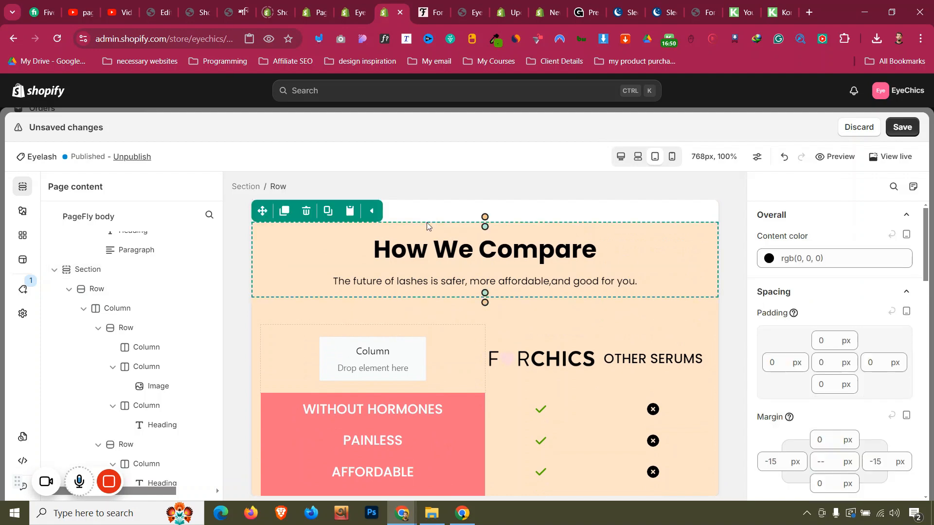
{"action": "left_click", "coordinate": [246, 187]}
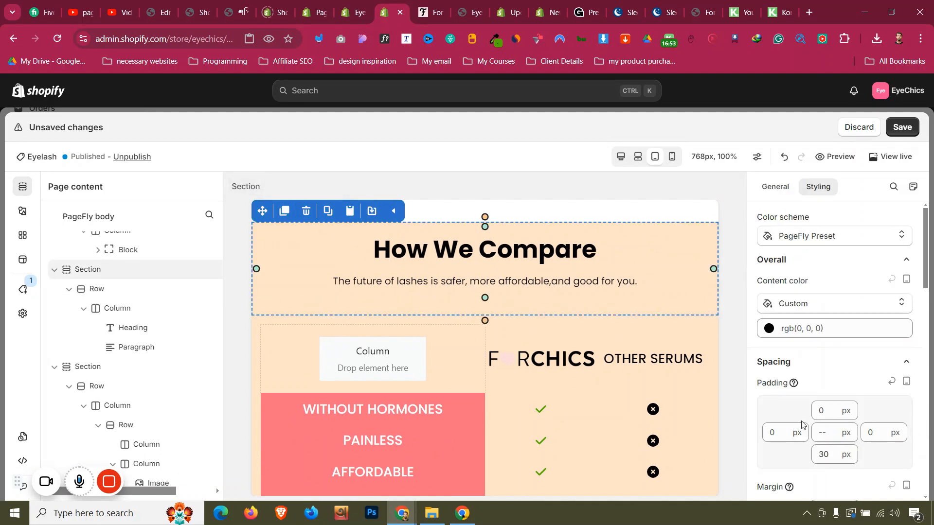
{"action": "left_click", "coordinate": [832, 409]}
{"action": "key", "text": "Up"}
{"action": "key", "text": "Up"}
{"action": "key", "text": "Up"}
{"action": "key", "text": "Up"}
{"action": "key", "text": "Up"}
{"action": "key", "text": "Up"}
{"action": "key", "text": "Up"}
{"action": "key", "text": "Up"}
{"action": "key", "text": "Up"}
{"action": "key", "text": "Up"}
{"action": "key", "text": "Up"}
{"action": "key", "text": "Up"}
{"action": "key", "text": "Up"}
{"action": "key", "text": "Up"}
{"action": "key", "text": "Up"}
{"action": "key", "text": "Up"}
{"action": "key", "text": "Up"}
{"action": "key", "text": "Up"}
{"action": "key", "text": "Up"}
{"action": "key", "text": "Up"}
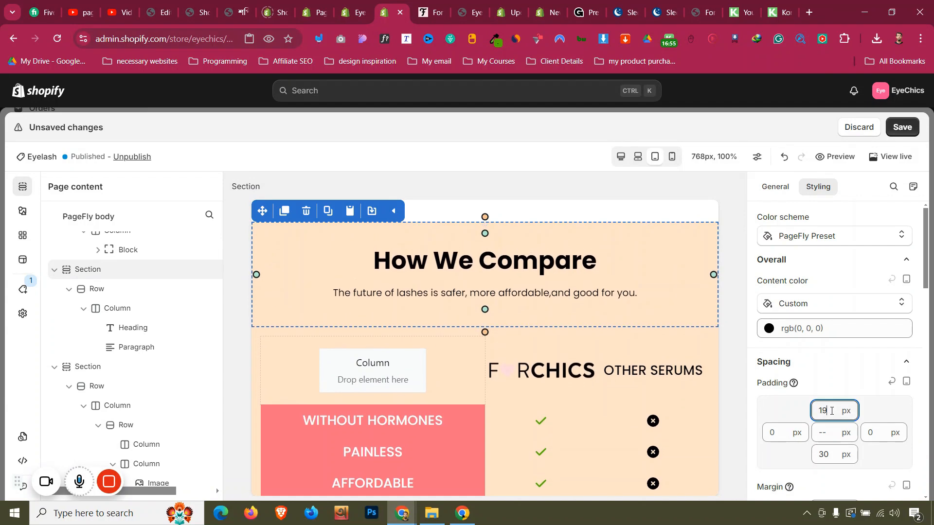
{"action": "key", "text": "Up"}
{"action": "key", "text": "Up"}
{"action": "key", "text": "Up"}
- Reduce the How We Compare heading section's bottom padding to 0 px
{"action": "left_click", "coordinate": [831, 454]}
{"action": "key", "text": "Down"}
{"action": "key", "text": "Down"}
{"action": "key", "text": "Down"}
{"action": "key", "text": "Down"}
{"action": "key", "text": "Down"}
{"action": "key", "text": "Down"}
{"action": "key", "text": "Down"}
{"action": "key", "text": "Down"}
{"action": "key", "text": "Down"}
{"action": "key", "text": "Down"}
{"action": "key", "text": "Down"}
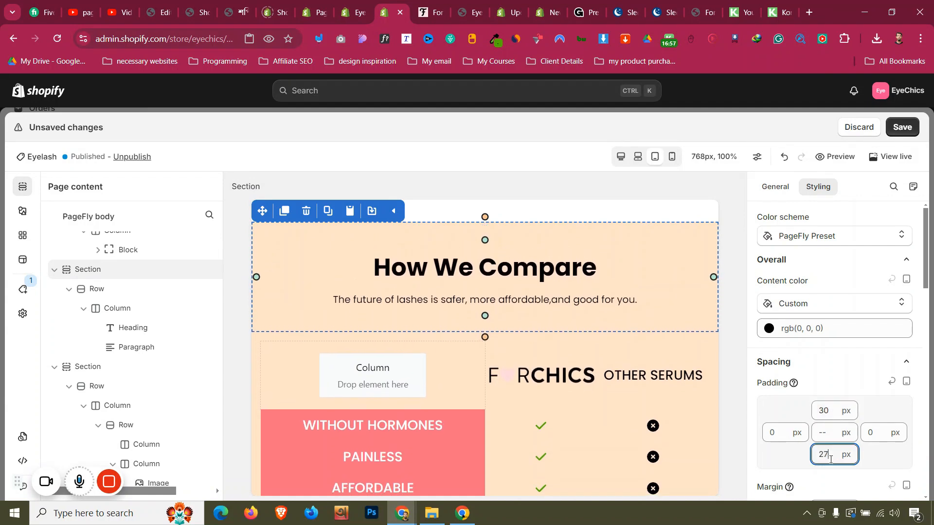
{"action": "key", "text": "Down"}
{"action": "key", "text": "Down"}
{"action": "key", "text": "Down"}
{"action": "key", "text": "Down"}
{"action": "key", "text": "Down"}
{"action": "key", "text": "Down"}
{"action": "key", "text": "Down"}
{"action": "key", "text": "Down"}
{"action": "key", "text": "Down"}
{"action": "key", "text": "Down"}
{"action": "key", "text": "Down"}
{"action": "key", "text": "Down"}
{"action": "key", "text": "Down"}
{"action": "key", "text": "Down"}
{"action": "key", "text": "Down"}
{"action": "key", "text": "Down"}
{"action": "key", "text": "Down"}
{"action": "key", "text": "Down"}
{"action": "key", "text": "Down"}
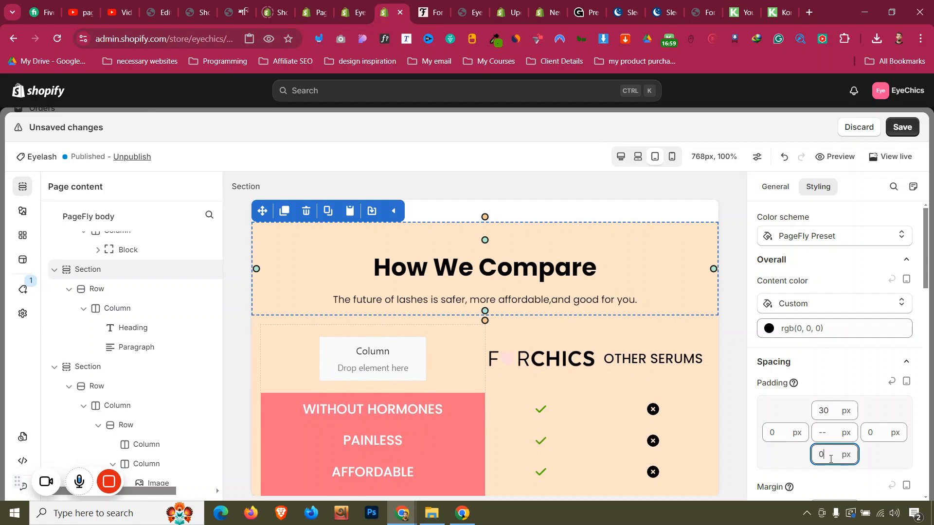
- Switch to the mobile layout and set the comparison header row's columns spacing to 0 px
{"action": "left_click", "coordinate": [672, 156]}
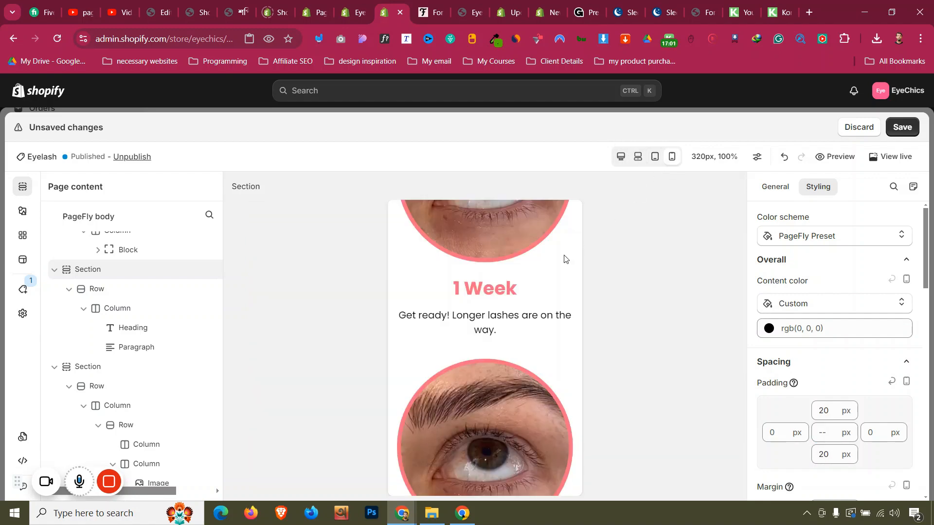
{"action": "scroll", "coordinate": [550, 293], "scroll_direction": "up", "scroll_amount": 2}
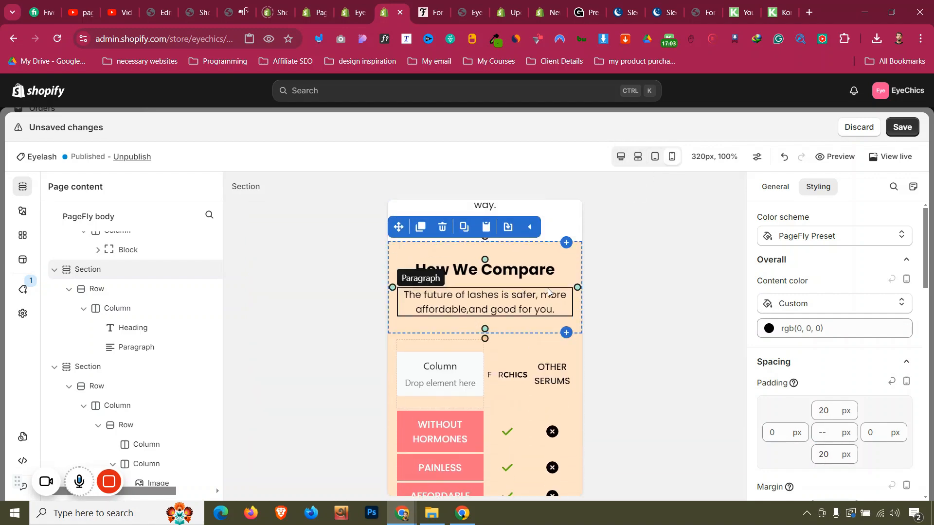
{"action": "left_click", "coordinate": [390, 336]}
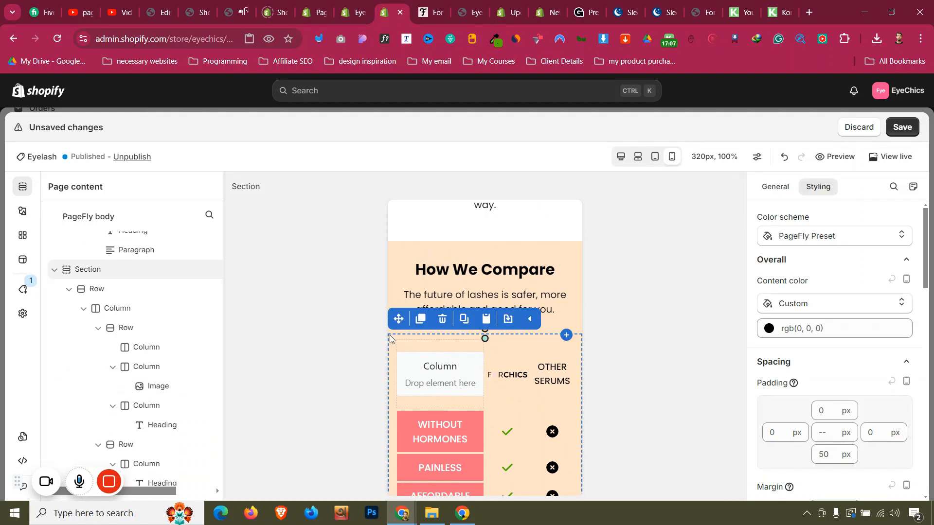
{"action": "left_click", "coordinate": [394, 331]}
{"action": "scroll", "coordinate": [406, 380], "scroll_direction": "down", "scroll_amount": 3}
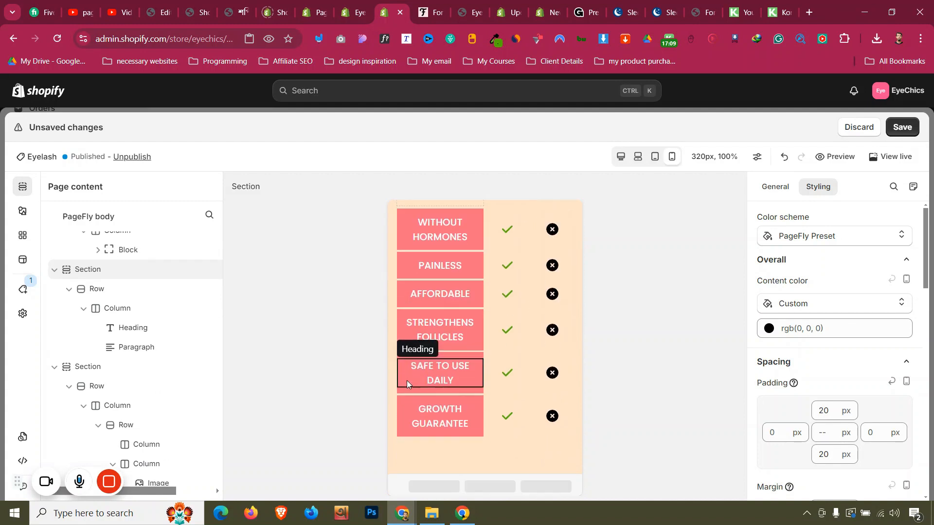
{"action": "scroll", "coordinate": [466, 278], "scroll_direction": "up", "scroll_amount": 1}
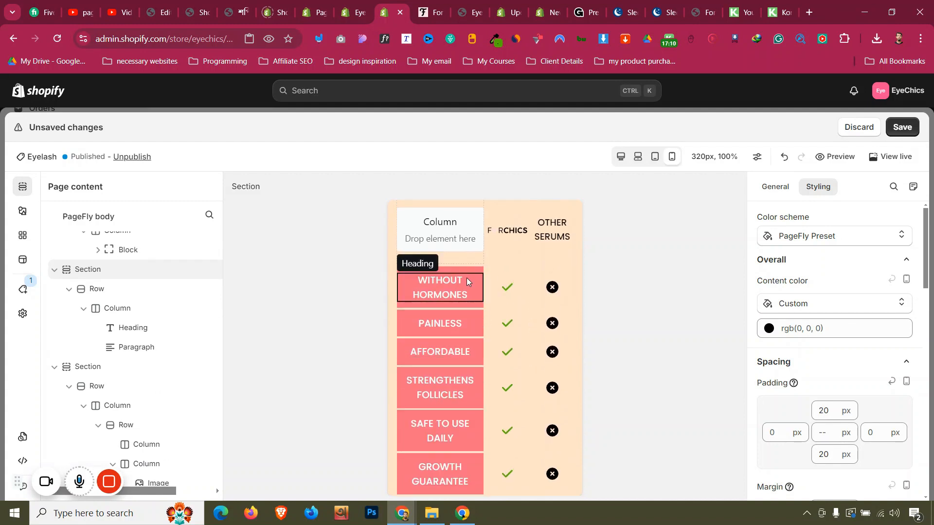
{"action": "left_click", "coordinate": [508, 263]}
{"action": "left_click", "coordinate": [777, 187]}
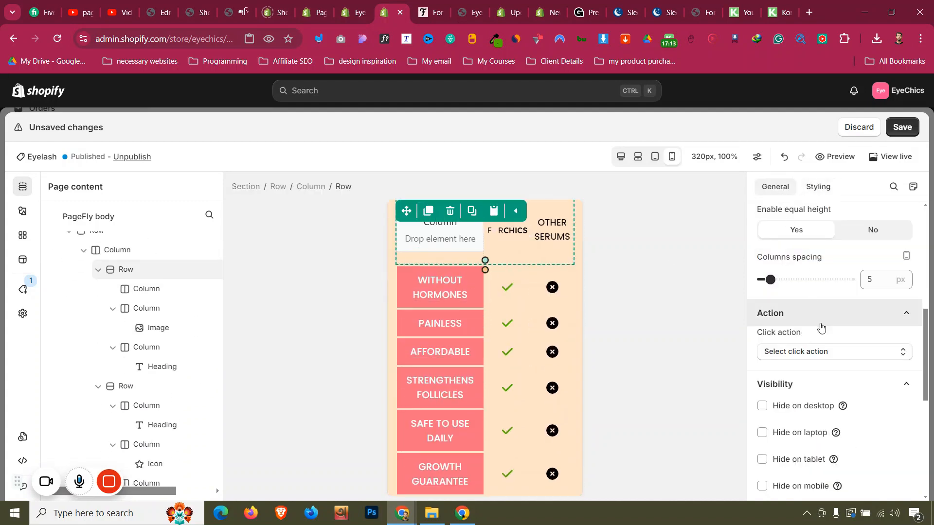
{"action": "left_click_drag", "start_coordinate": [766, 279], "coordinate": [662, 299]}
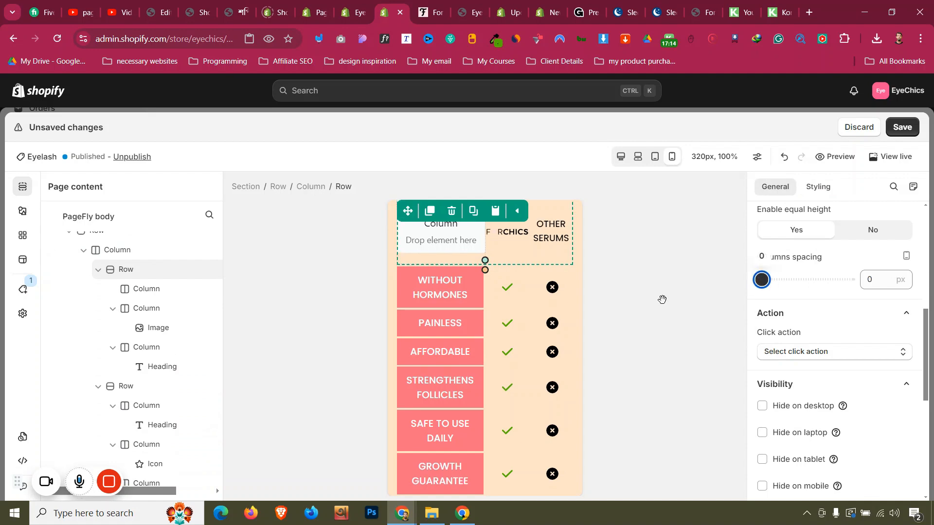
- Set the mobile columns spacing to 0 px for the Without Hormones, Painless and Affordable rows
{"action": "left_click", "coordinate": [525, 272]}
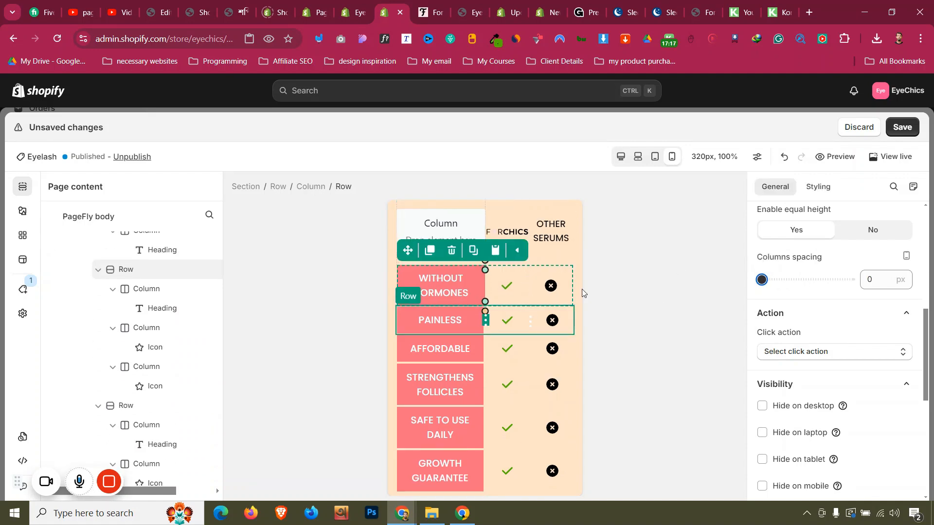
{"action": "left_click", "coordinate": [564, 316]}
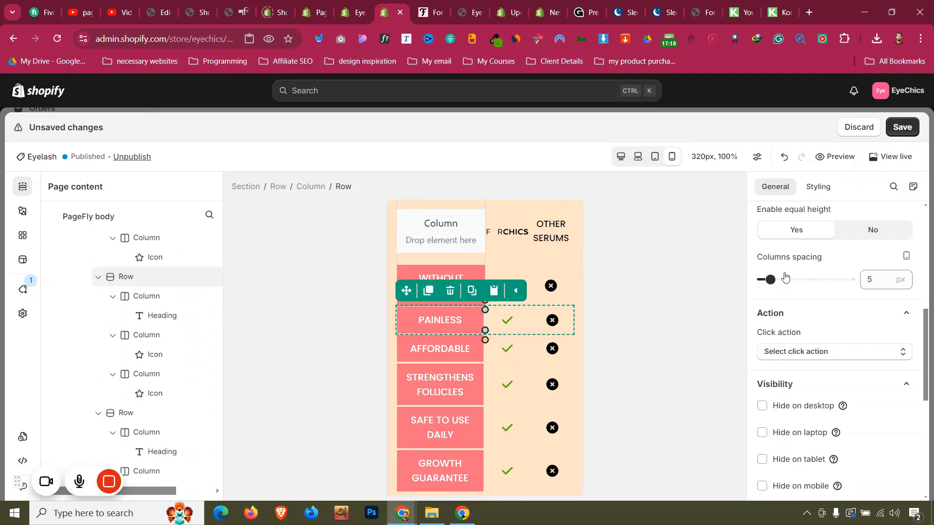
{"action": "left_click", "coordinate": [393, 299]}
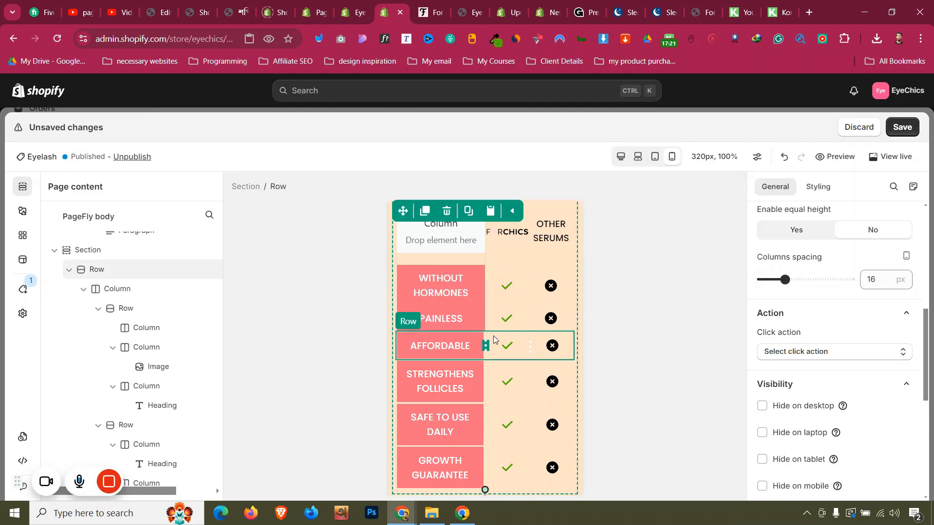
{"action": "left_click", "coordinate": [564, 346]}
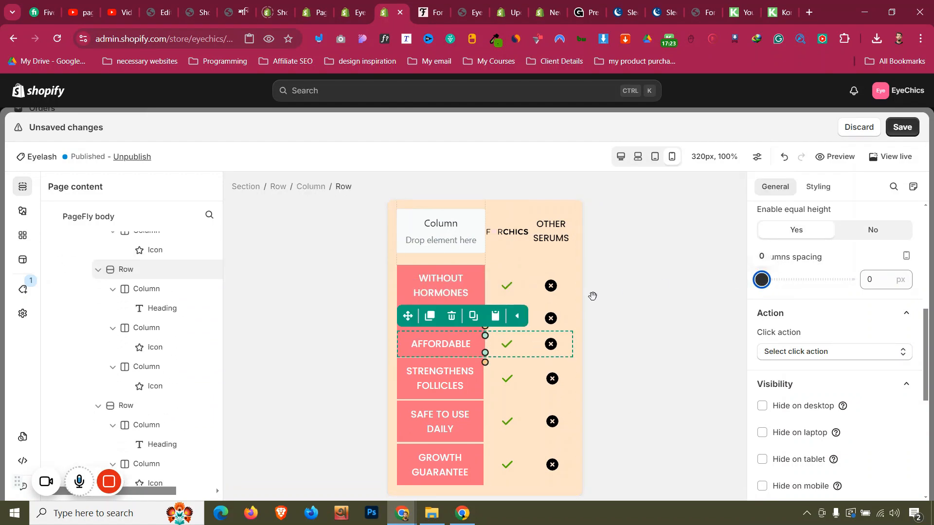
- Set the mobile columns spacing to 0 px for the Strengthens Follicles, Safe to Use Daily and Growth Guarantee rows
{"action": "left_click", "coordinate": [501, 368]}
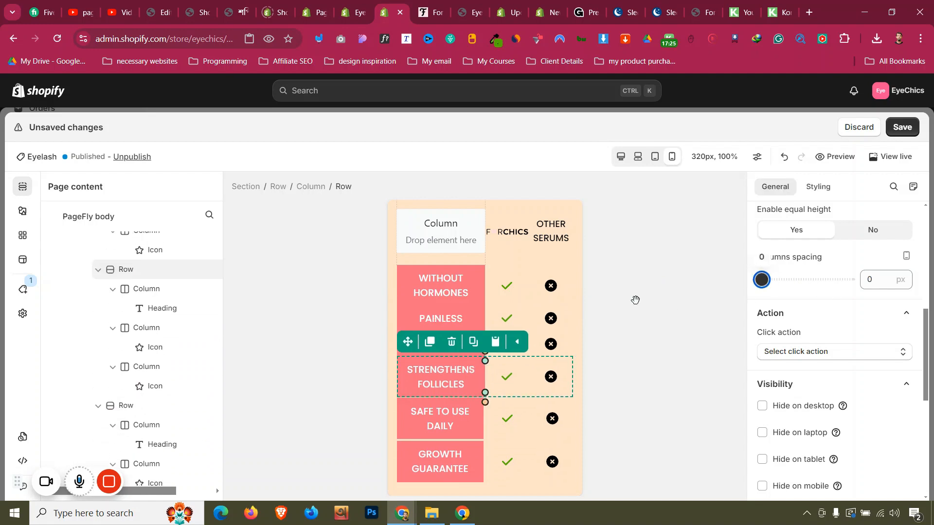
{"action": "left_click", "coordinate": [495, 409]}
{"action": "left_click_drag", "start_coordinate": [771, 280], "coordinate": [620, 302]}
{"action": "left_click", "coordinate": [525, 440]}
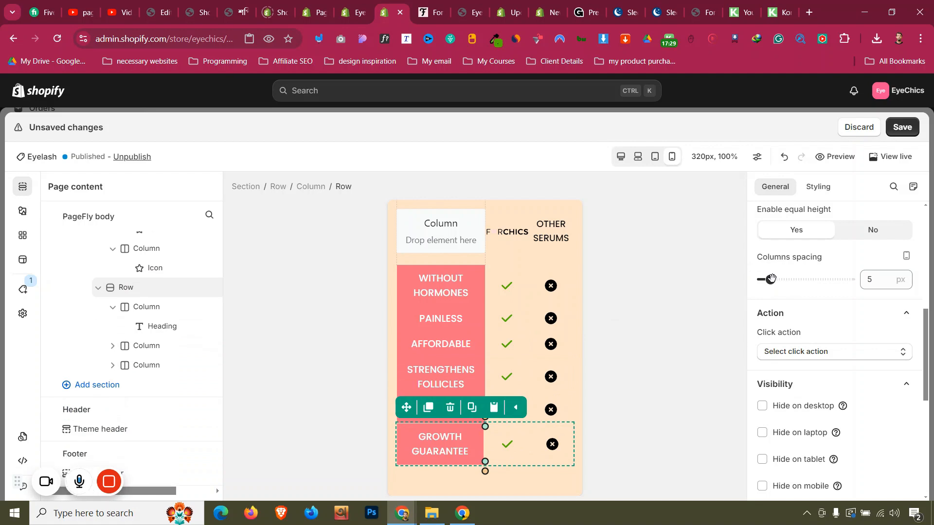
{"action": "left_click", "coordinate": [391, 298]}
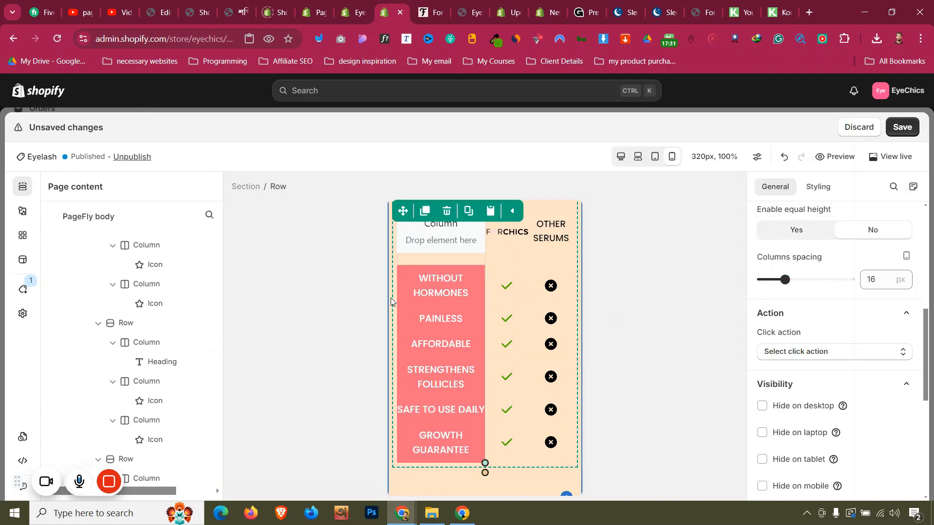
- Save and publish the Eyelash page changes
{"action": "left_click", "coordinate": [416, 275]}
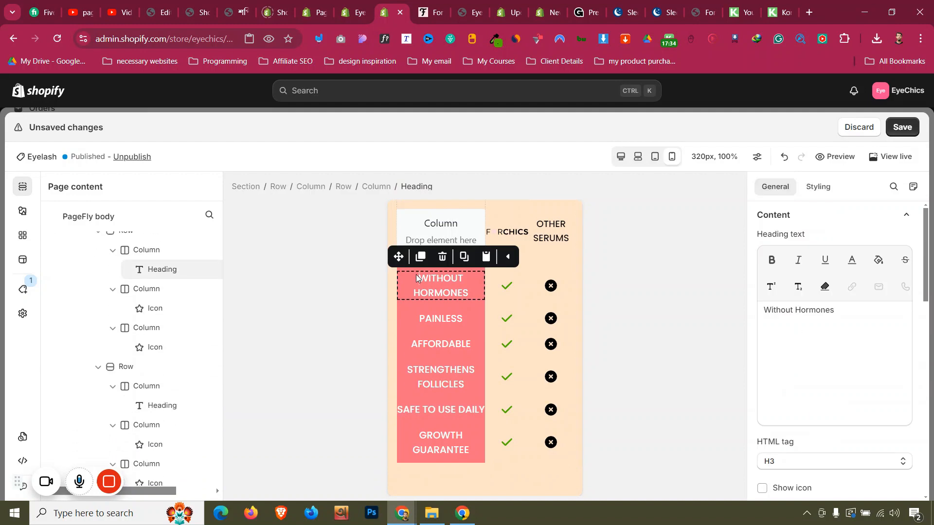
{"action": "left_click", "coordinate": [393, 312]}
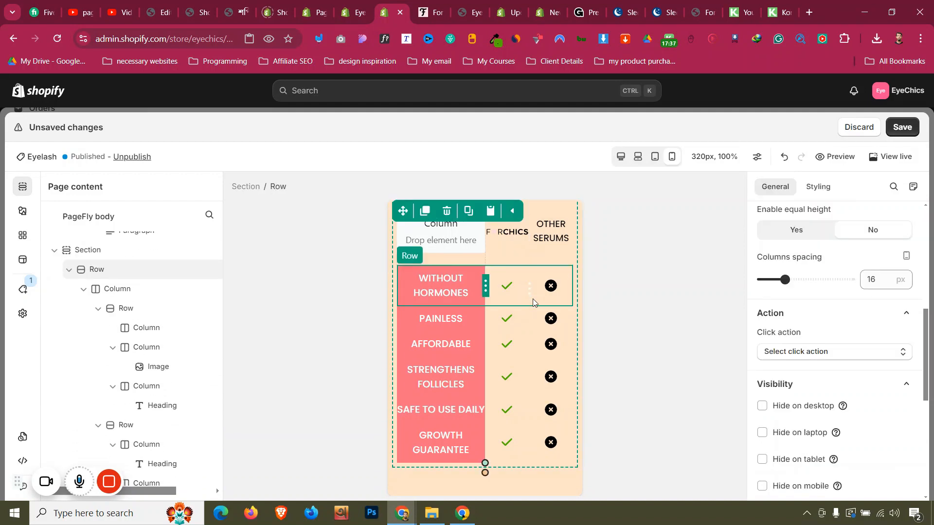
{"action": "key", "text": "ctrl+s"}
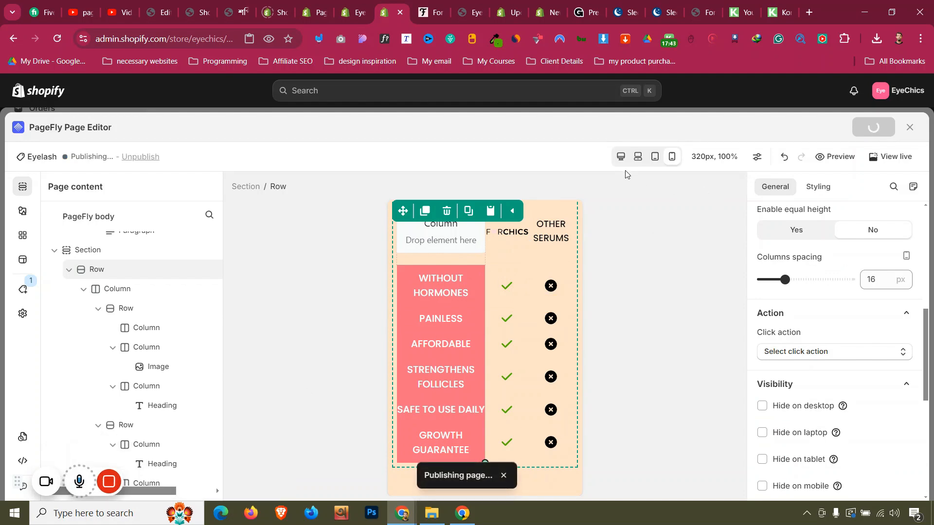
- Check the mobile padding of the How We Compare heading section and the 1 Week results section above it
{"action": "scroll", "coordinate": [538, 289], "scroll_direction": "up", "scroll_amount": 3}
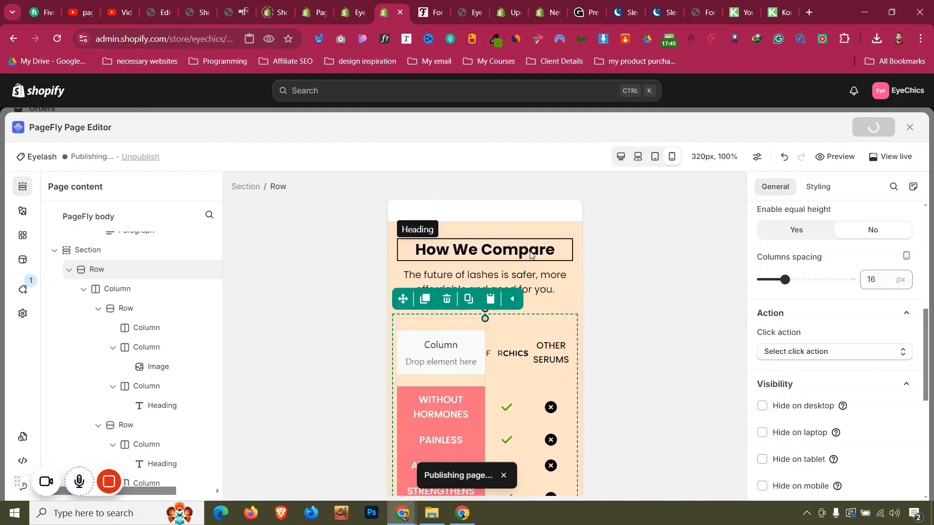
{"action": "left_click", "coordinate": [533, 226]}
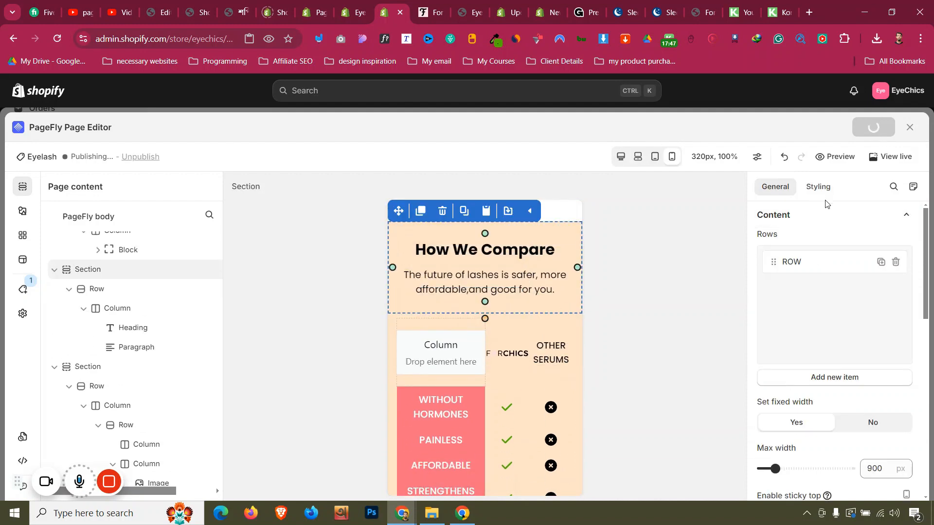
{"action": "left_click", "coordinate": [820, 188]}
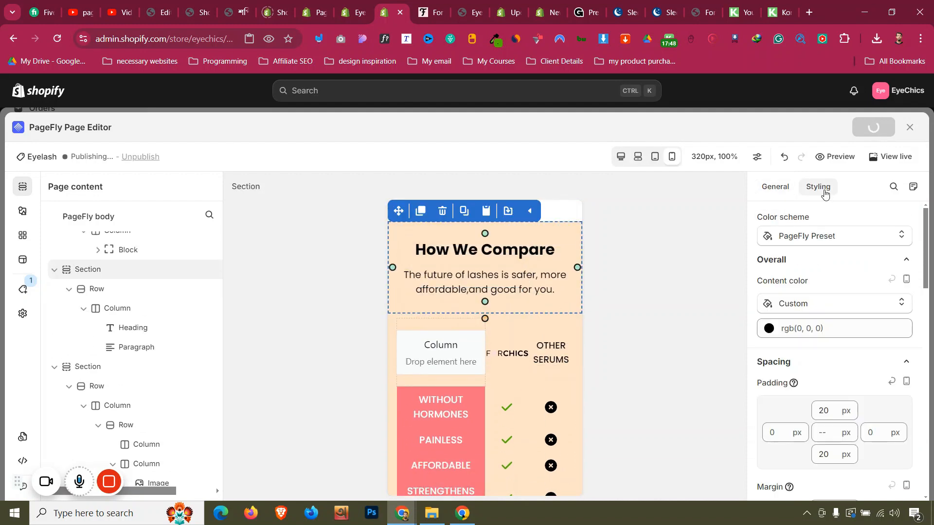
{"action": "scroll", "coordinate": [519, 301], "scroll_direction": "up", "scroll_amount": 2}
{"action": "left_click", "coordinate": [523, 305]}
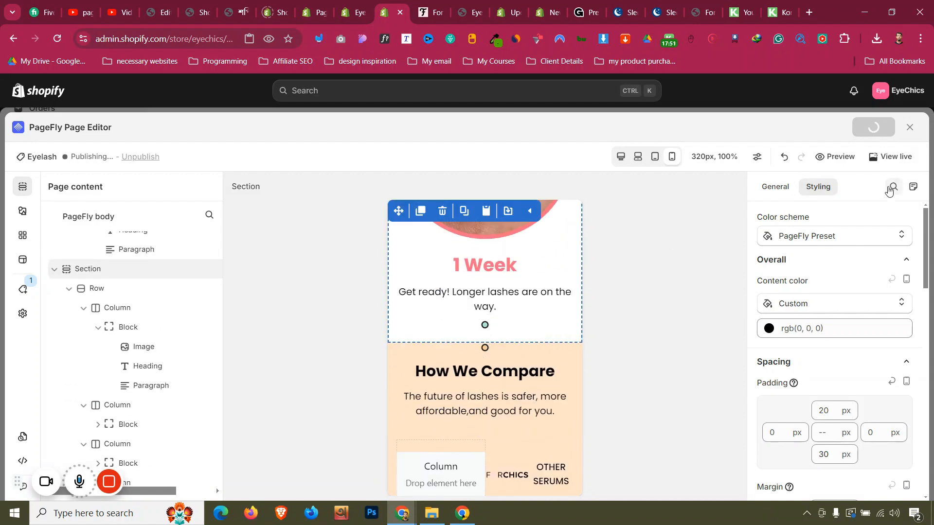
- Open the live Eyelash page and review its sections down to the How We Compare table
{"action": "left_click", "coordinate": [900, 157]}
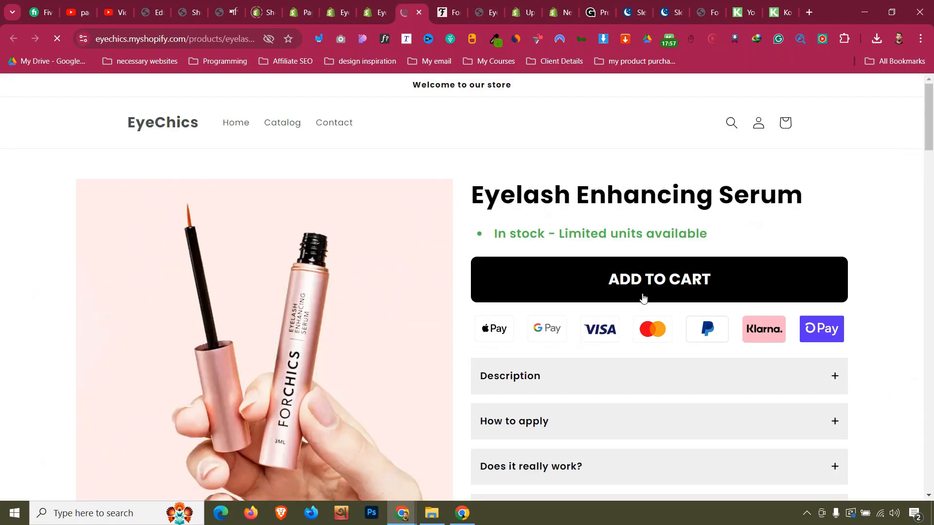
{"action": "scroll", "coordinate": [622, 309], "scroll_direction": "down", "scroll_amount": 12}
{"action": "scroll", "coordinate": [625, 305], "scroll_direction": "down", "scroll_amount": 10}
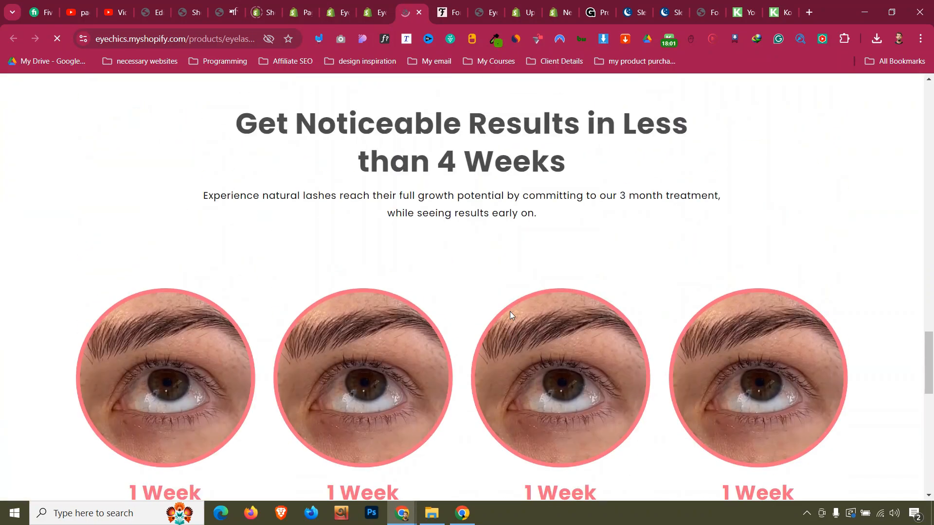
{"action": "scroll", "coordinate": [509, 311], "scroll_direction": "down", "scroll_amount": 12}
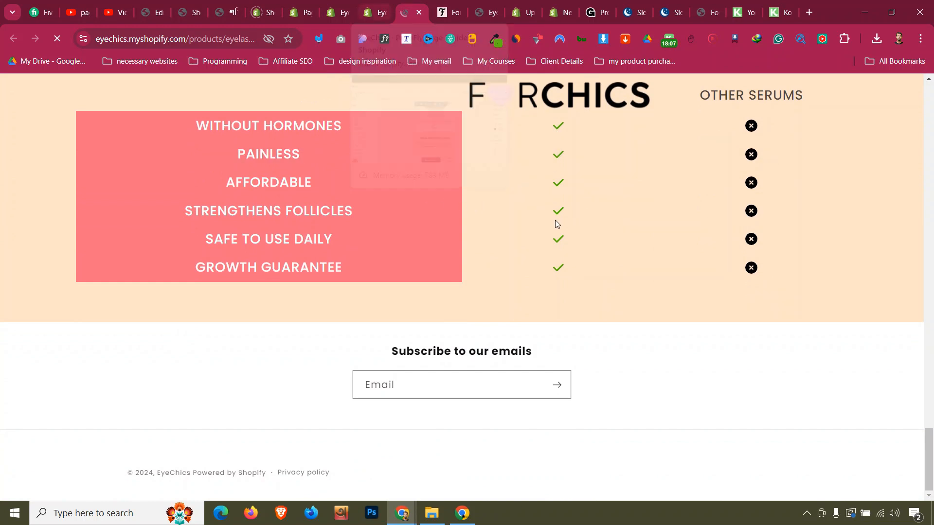
{"action": "scroll", "coordinate": [556, 219], "scroll_direction": "up", "scroll_amount": 3}
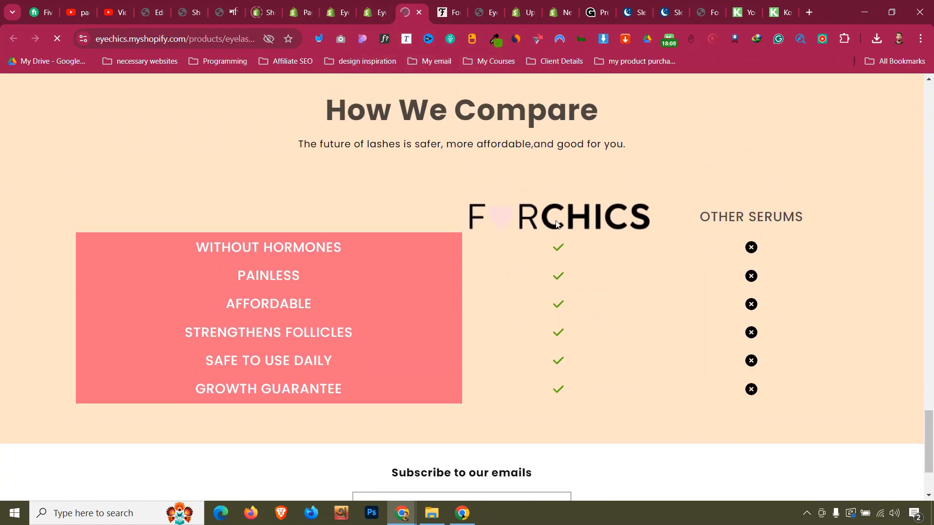
- Return to the editor's desktop layout and compare the As Seen On and Scientifically Proven sections with the live page
{"action": "left_click", "coordinate": [387, 5]}
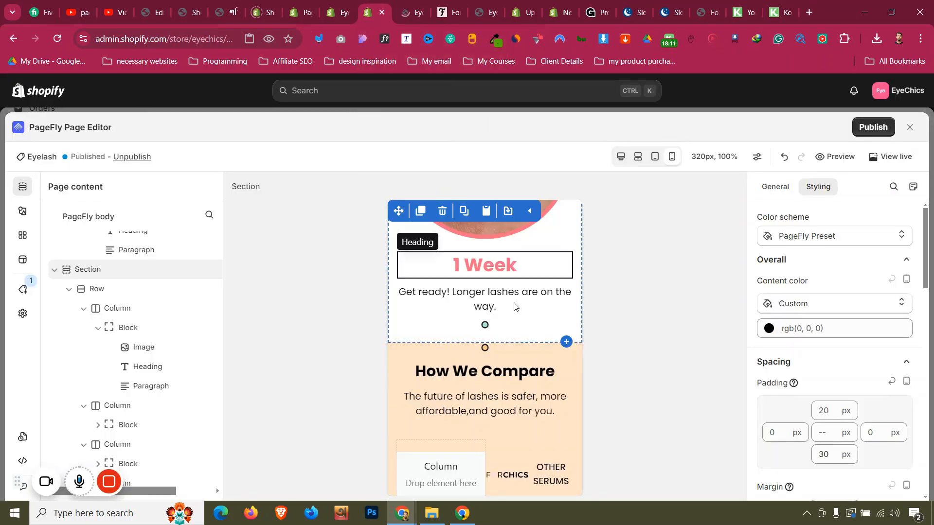
{"action": "scroll", "coordinate": [520, 350], "scroll_direction": "down", "scroll_amount": 5}
{"action": "scroll", "coordinate": [520, 350], "scroll_direction": "up", "scroll_amount": 8}
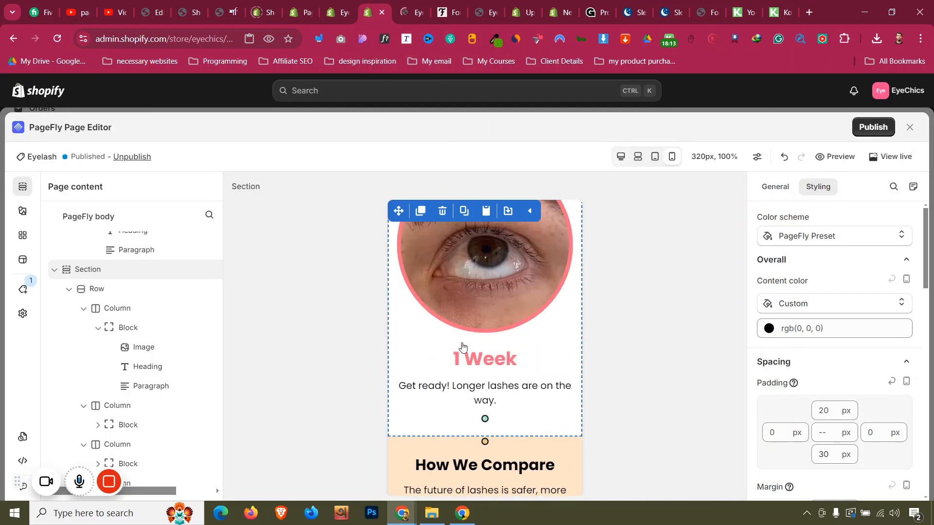
{"action": "scroll", "coordinate": [440, 378], "scroll_direction": "up", "scroll_amount": 15}
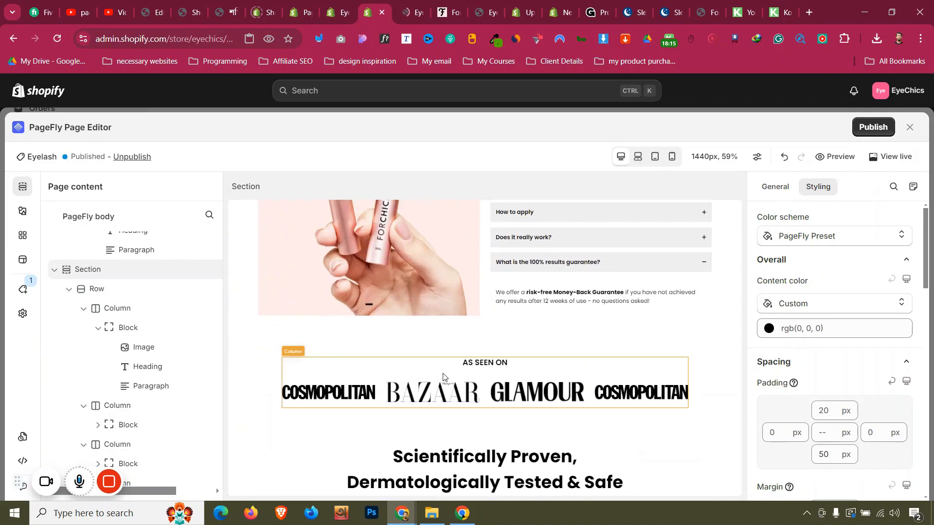
{"action": "scroll", "coordinate": [443, 377], "scroll_direction": "down", "scroll_amount": 3}
{"action": "left_click", "coordinate": [417, 5]}
{"action": "scroll", "coordinate": [488, 230], "scroll_direction": "up", "scroll_amount": 20}
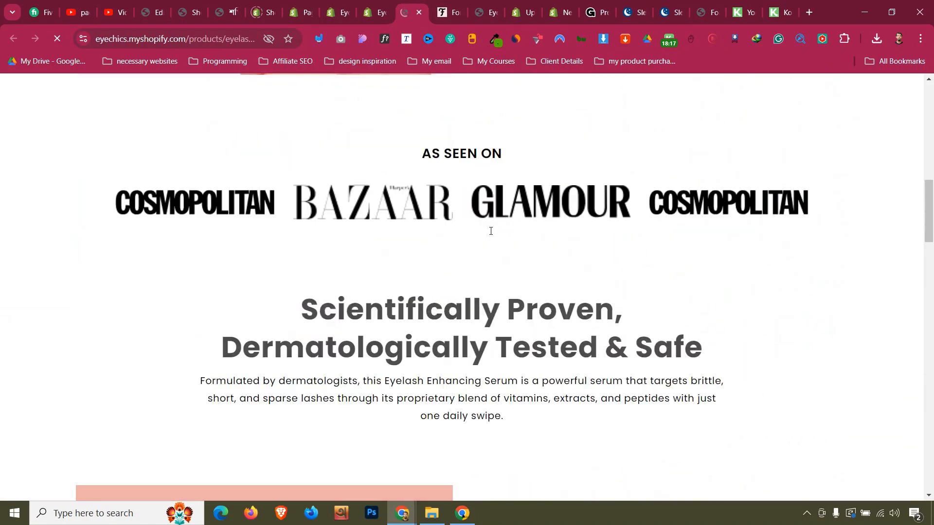
{"action": "scroll", "coordinate": [491, 231], "scroll_direction": "up", "scroll_amount": 3}
- Set the content colour of the Scientifically Proven, Dermatologically Tested & Safe heading to black in the editor
{"action": "left_click", "coordinate": [368, 12]}
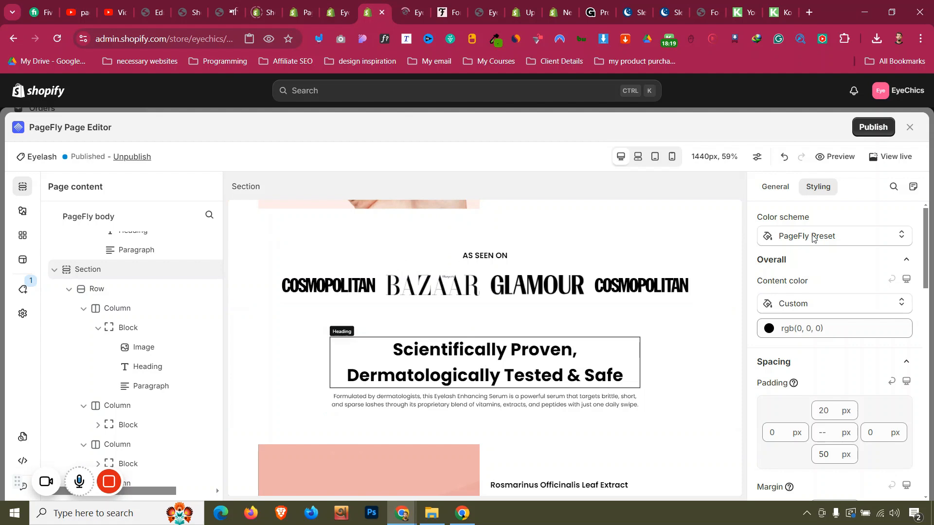
{"action": "scroll", "coordinate": [826, 262], "scroll_direction": "down", "scroll_amount": 5}
{"action": "scroll", "coordinate": [826, 262], "scroll_direction": "up", "scroll_amount": 5}
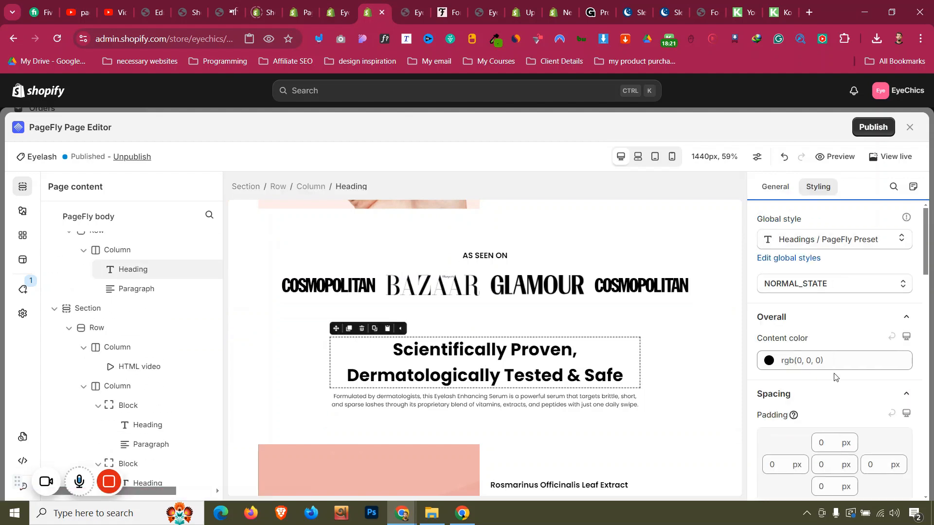
{"action": "left_click", "coordinate": [826, 366]}
{"action": "left_click", "coordinate": [785, 338]}
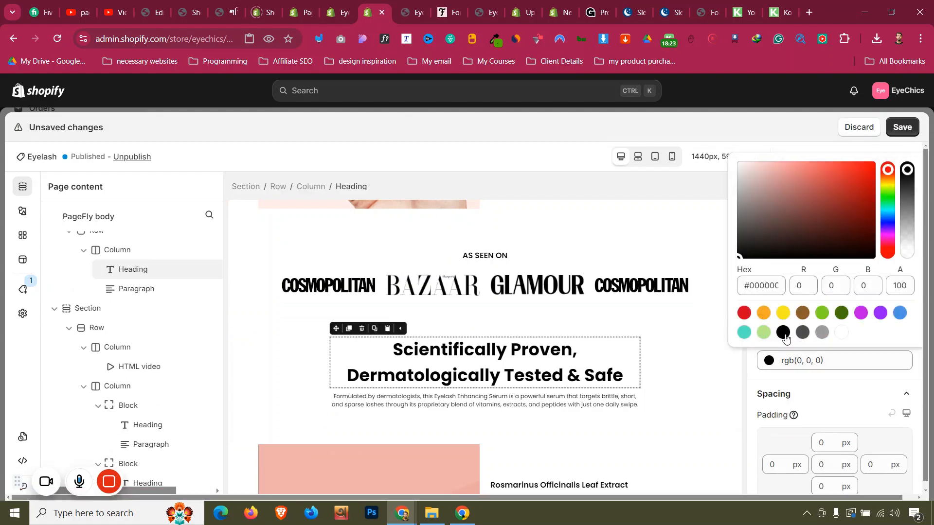
- Set the content colour of the Get Noticeable Results in Less than 4 Weeks heading to black
{"action": "scroll", "coordinate": [435, 379], "scroll_direction": "down", "scroll_amount": 10}
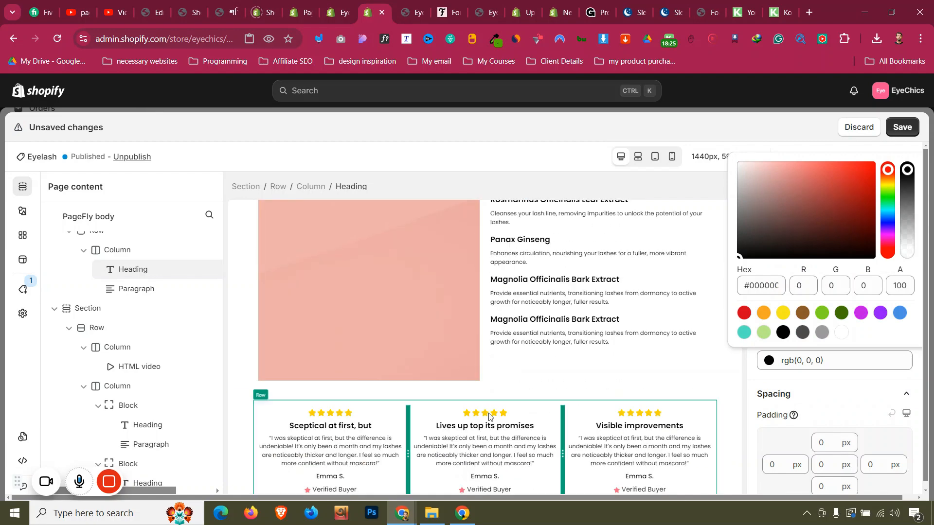
{"action": "left_click", "coordinate": [630, 370]}
{"action": "left_click", "coordinate": [782, 361]}
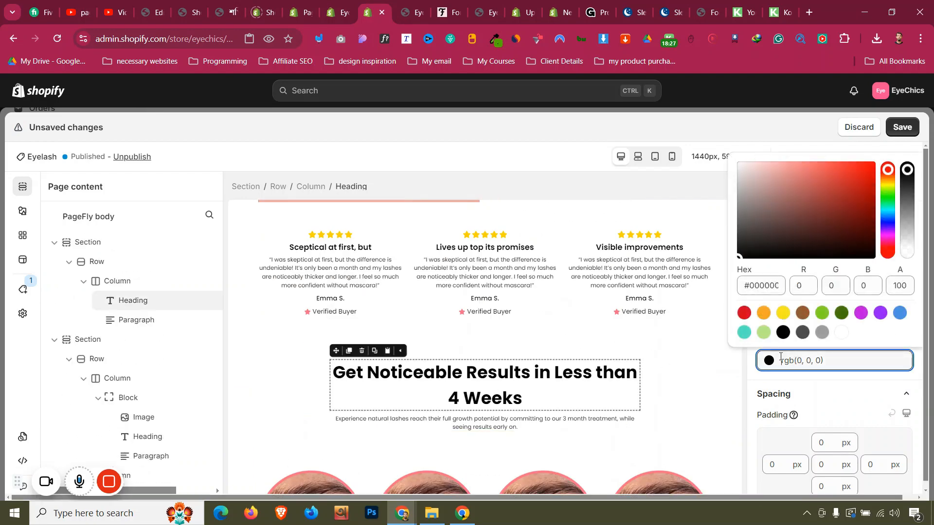
{"action": "left_click", "coordinate": [785, 336]}
- Set the content colour of the How We Compare heading to black
{"action": "scroll", "coordinate": [493, 406], "scroll_direction": "down", "scroll_amount": 1}
{"action": "scroll", "coordinate": [493, 405], "scroll_direction": "down", "scroll_amount": 5}
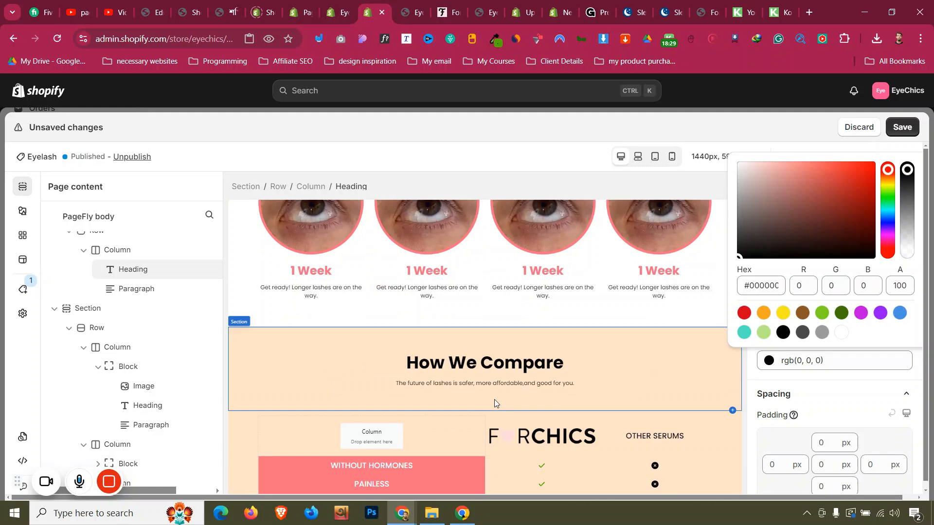
{"action": "left_click", "coordinate": [509, 367]}
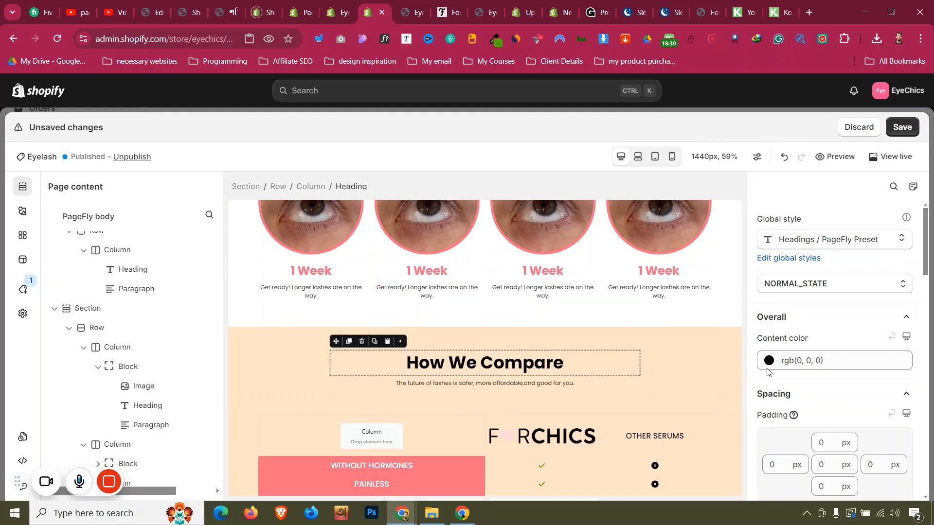
- Turn off full width for the Forchics logo in the comparison header and set its desktop image width to 239 px
{"action": "left_click", "coordinate": [538, 447]}
{"action": "scroll", "coordinate": [856, 380], "scroll_direction": "down", "scroll_amount": 1}
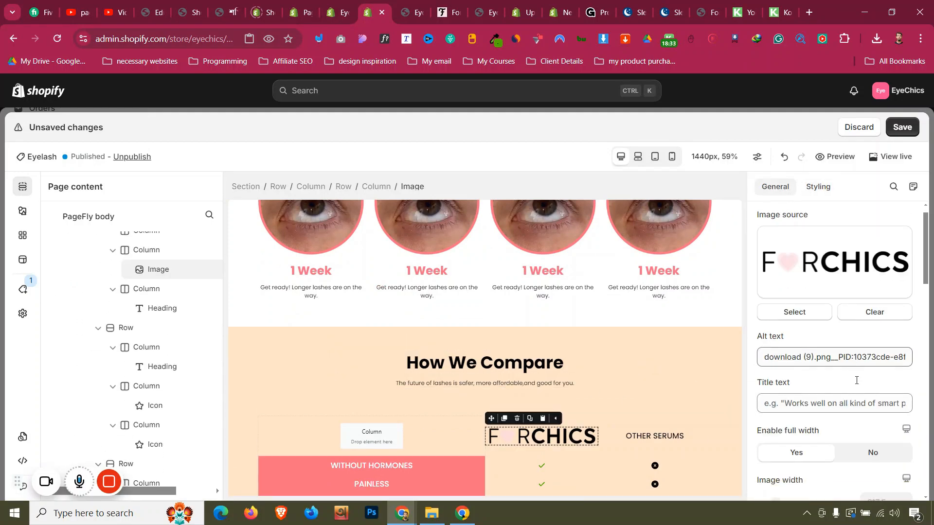
{"action": "scroll", "coordinate": [857, 380], "scroll_direction": "down", "scroll_amount": 2}
{"action": "left_click", "coordinate": [871, 354]}
{"action": "key", "text": "Down"}
{"action": "key", "text": "Down"}
{"action": "key", "text": "Down"}
{"action": "key", "text": "Down"}
{"action": "key", "text": "Down"}
{"action": "key", "text": "Down"}
{"action": "key", "text": "Down"}
{"action": "key", "text": "Down"}
{"action": "key", "text": "Down"}
{"action": "key", "text": "Down"}
{"action": "key", "text": "Down"}
{"action": "key", "text": "Down"}
{"action": "key", "text": "Down"}
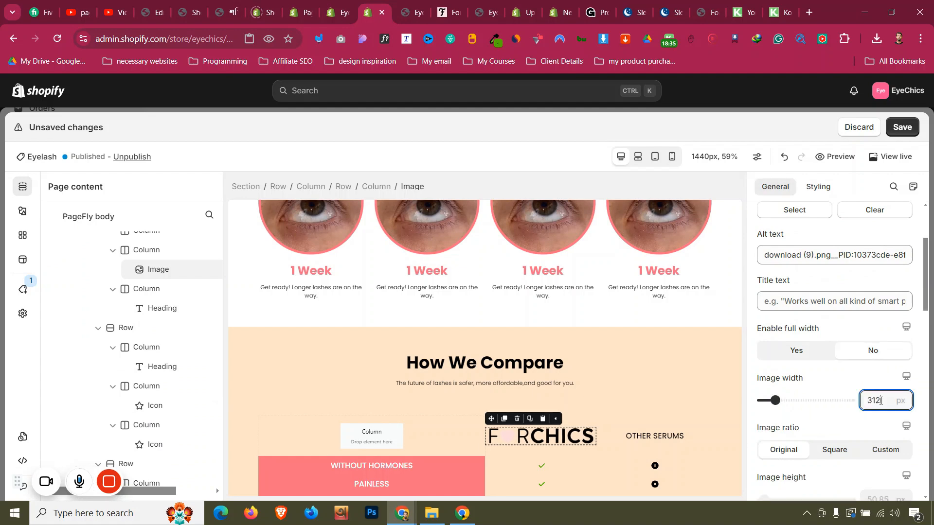
{"action": "key", "text": "Down"}
{"action": "key", "text": "Down"}
{"action": "key", "text": "Down"}
{"action": "key", "text": "Down"}
{"action": "key", "text": "Down"}
{"action": "key", "text": "Down"}
{"action": "key", "text": "Down"}
{"action": "key", "text": "Down"}
{"action": "key", "text": "Down"}
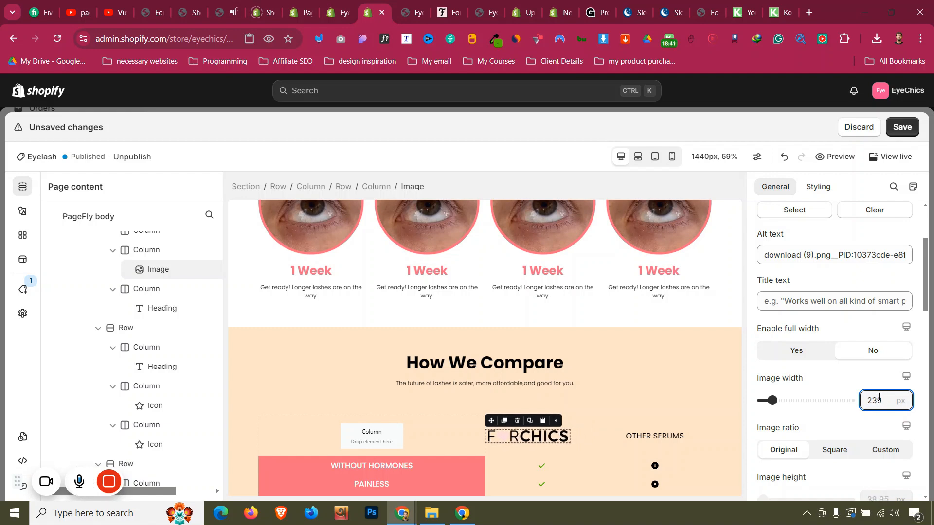
- Centre the Forchics logo horizontally within its comparison header column
{"action": "left_click", "coordinate": [821, 190]}
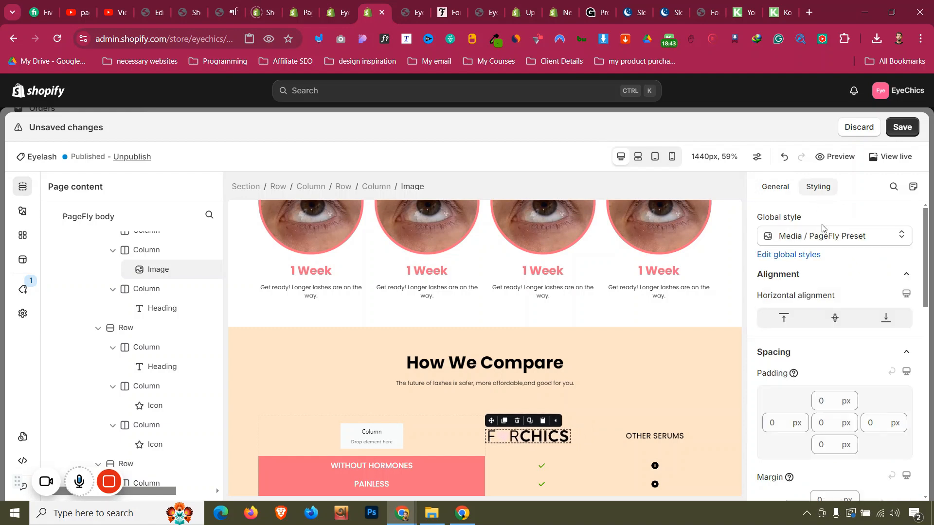
{"action": "left_click", "coordinate": [835, 324]}
{"action": "scroll", "coordinate": [364, 375], "scroll_direction": "down", "scroll_amount": 2}
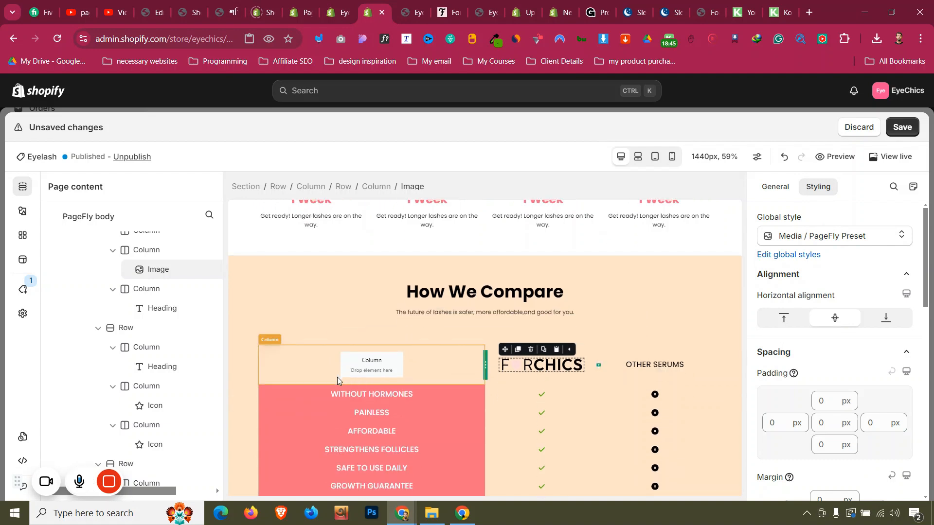
- Set the top margin of the Without Hormones row to 20 px
{"action": "left_click", "coordinate": [503, 389]}
{"action": "left_click", "coordinate": [829, 438]}
{"action": "type", "text": "4"}
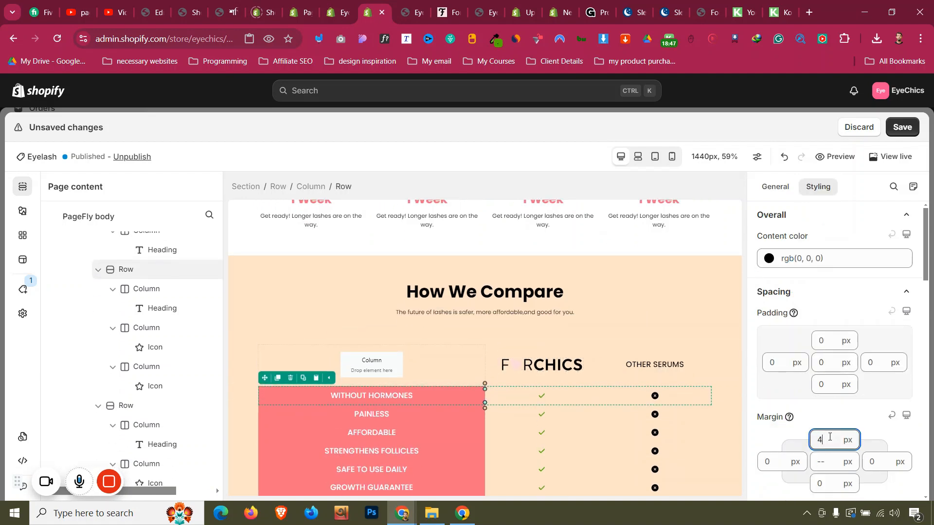
{"action": "key", "text": "Up"}
{"action": "key", "text": "Up"}
{"action": "key", "text": "Up"}
{"action": "key", "text": "Up"}
{"action": "key", "text": "Up"}
{"action": "key", "text": "Up"}
{"action": "key", "text": "Up"}
{"action": "key", "text": "Up"}
{"action": "key", "text": "Up"}
{"action": "key", "text": "Up"}
{"action": "key", "text": "Up"}
{"action": "key", "text": "Up"}
{"action": "key", "text": "Up"}
{"action": "key", "text": "Up"}
{"action": "key", "text": "Up"}
{"action": "key", "text": "Up"}
{"action": "key", "text": "Up"}
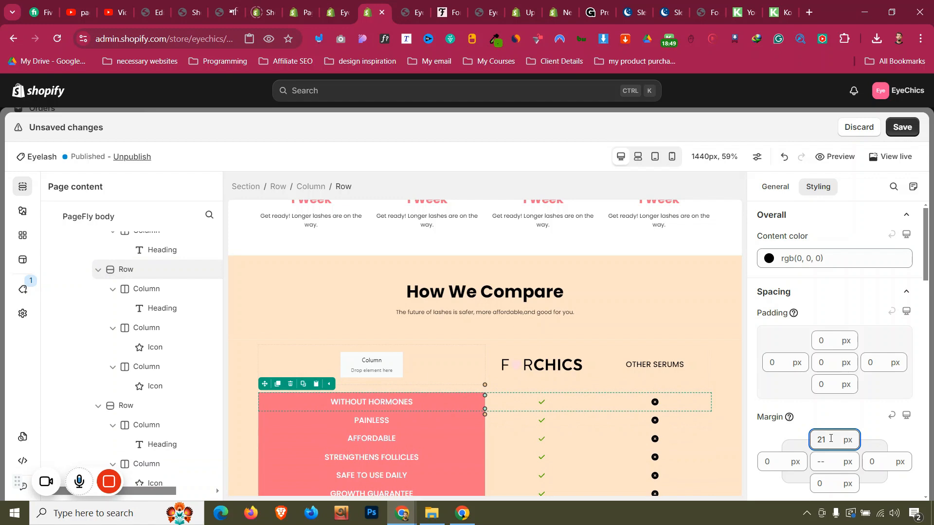
{"action": "key", "text": "Down"}
- Save and publish the heading, logo and margin changes, and close the outdated live page tabs
{"action": "key", "text": "ctrl+s"}
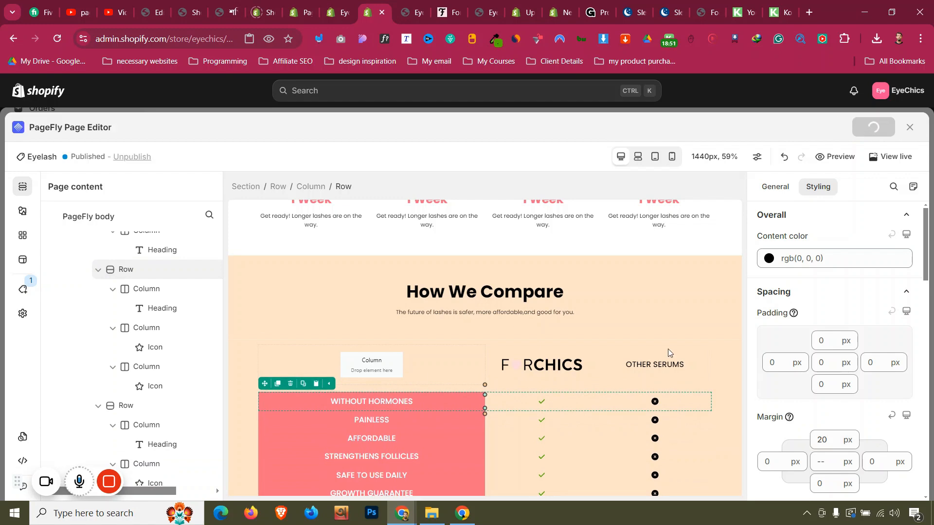
{"action": "left_click", "coordinate": [418, 4]}
{"action": "key", "text": "ctrl+w"}
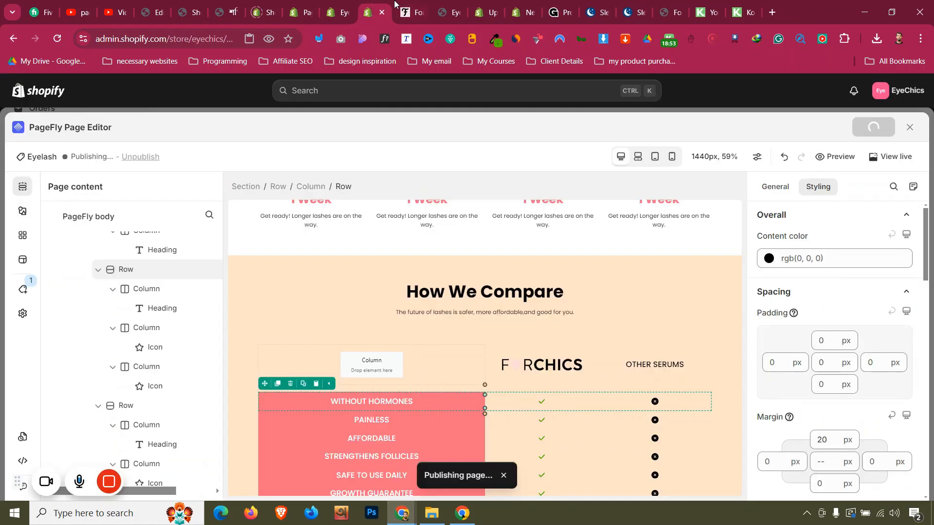
{"action": "left_click", "coordinate": [457, 5]}
{"action": "left_click", "coordinate": [457, 8]}
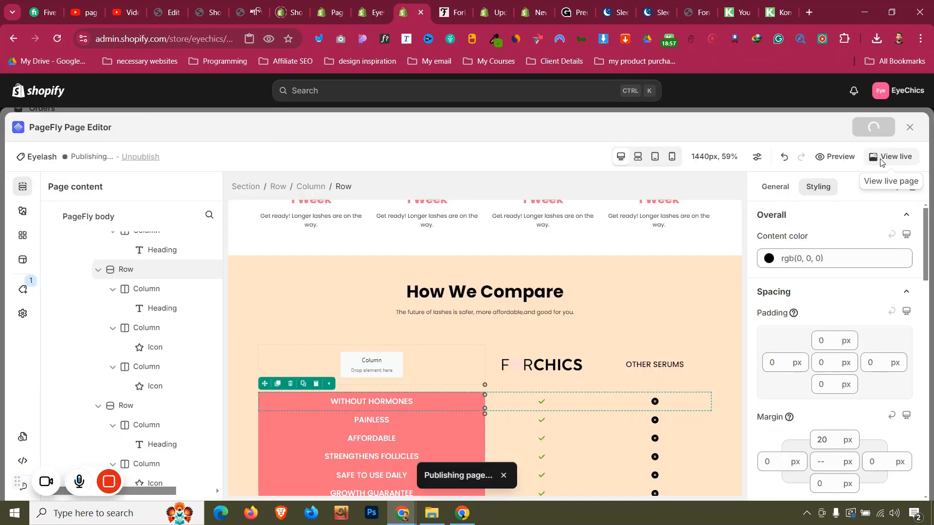
- Open the live page again and review the section headings and the How We Compare header logo
{"action": "left_click", "coordinate": [299, 272]}
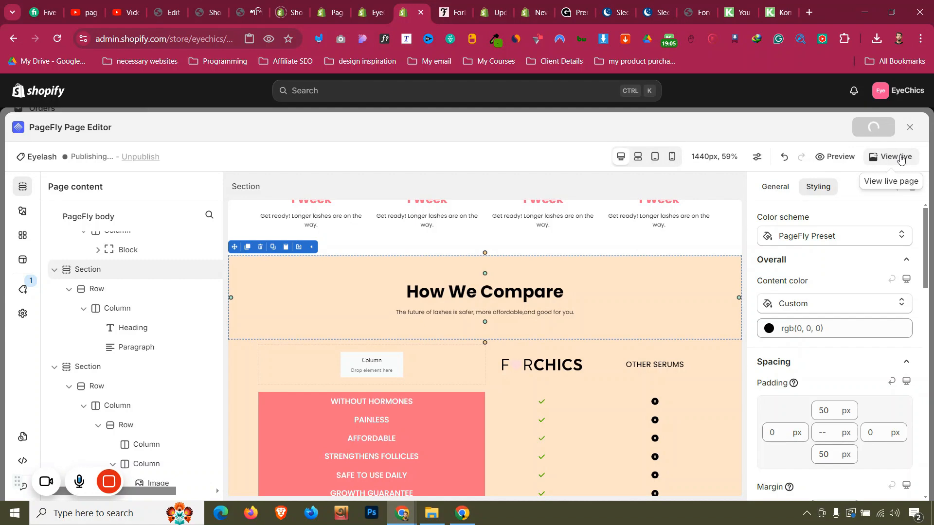
{"action": "left_click", "coordinate": [900, 157]}
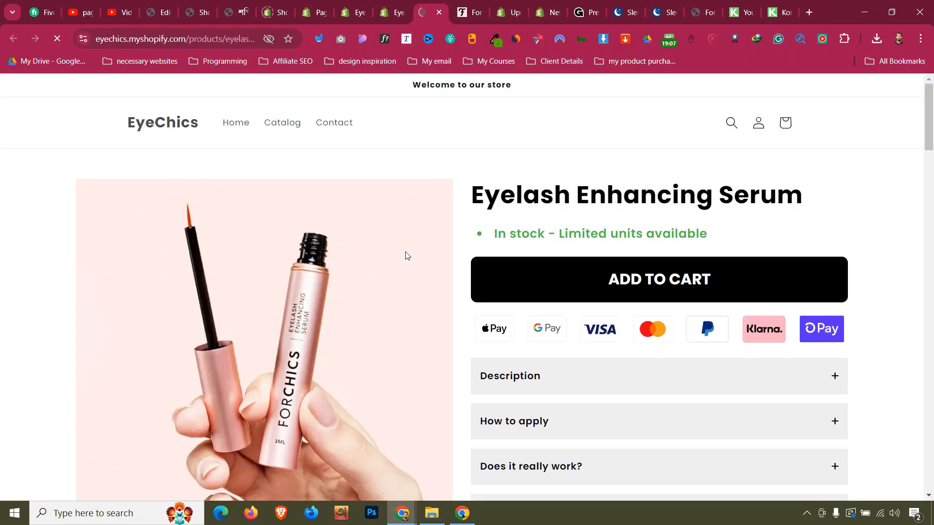
{"action": "scroll", "coordinate": [407, 255], "scroll_direction": "down", "scroll_amount": 10}
{"action": "scroll", "coordinate": [407, 256], "scroll_direction": "up", "scroll_amount": 4}
{"action": "scroll", "coordinate": [406, 256], "scroll_direction": "down", "scroll_amount": 4}
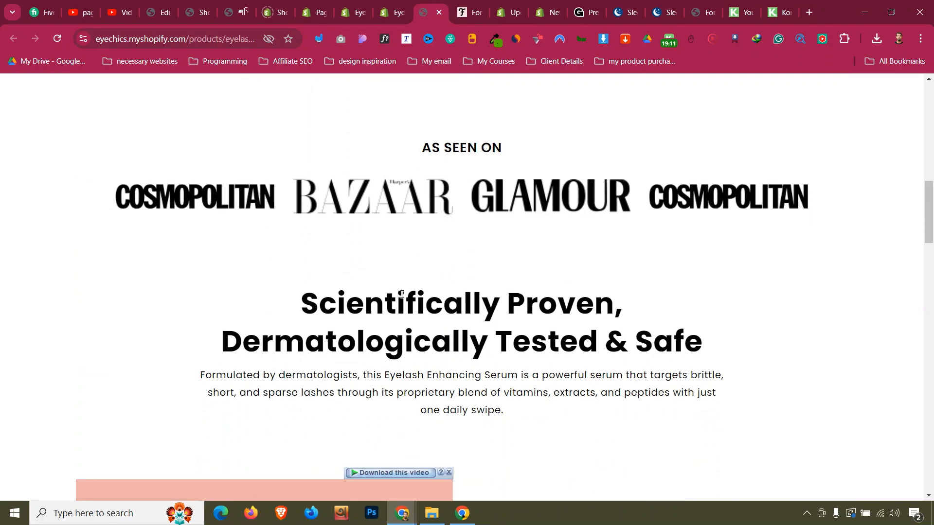
{"action": "scroll", "coordinate": [401, 294], "scroll_direction": "down", "scroll_amount": 12}
{"action": "scroll", "coordinate": [401, 292], "scroll_direction": "up", "scroll_amount": 4}
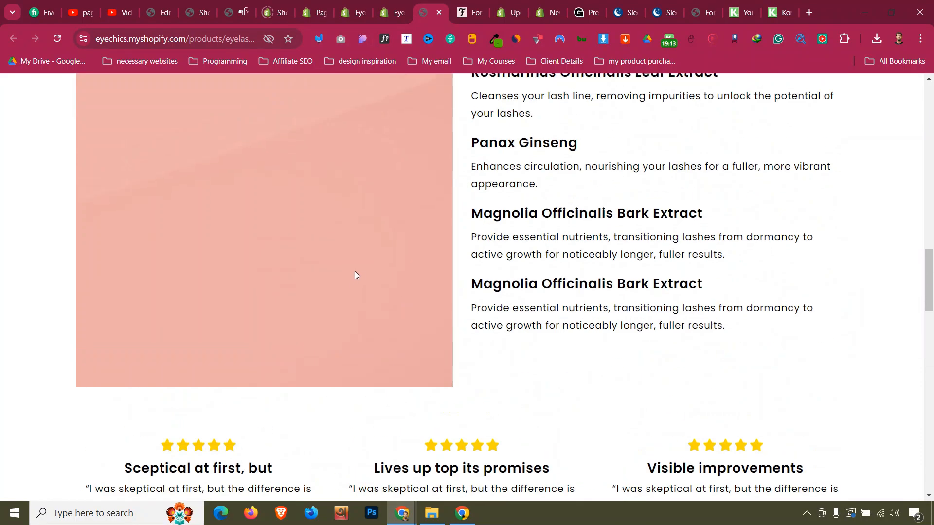
{"action": "scroll", "coordinate": [355, 273], "scroll_direction": "up", "scroll_amount": 3}
{"action": "scroll", "coordinate": [356, 270], "scroll_direction": "down", "scroll_amount": 7}
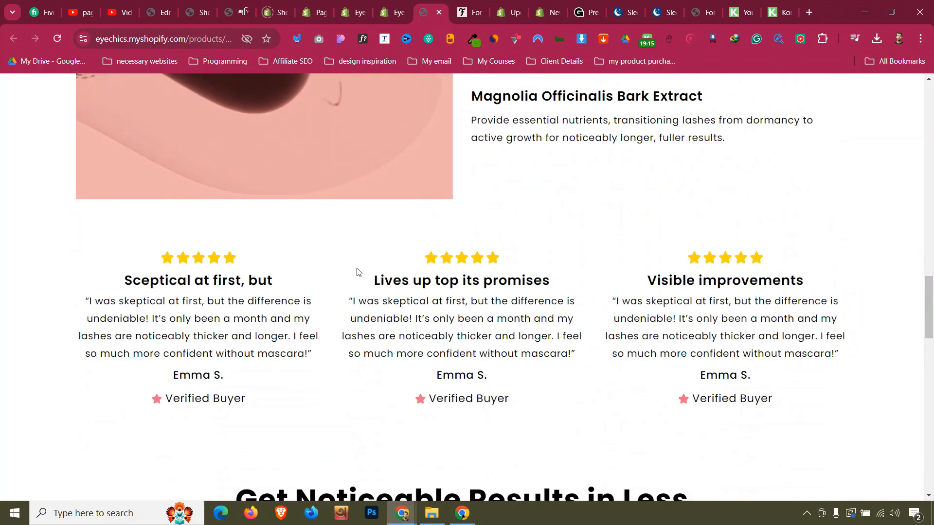
{"action": "scroll", "coordinate": [357, 270], "scroll_direction": "down", "scroll_amount": 14}
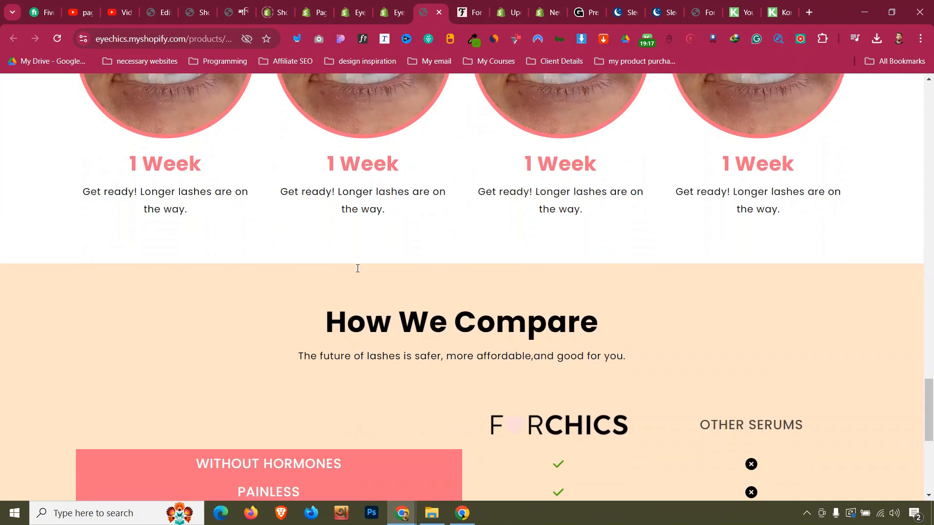
- Check the Other Serums heading on the live page, and set its content colour in the editor to black (#000000)
{"action": "scroll", "coordinate": [357, 269], "scroll_direction": "down", "scroll_amount": 6}
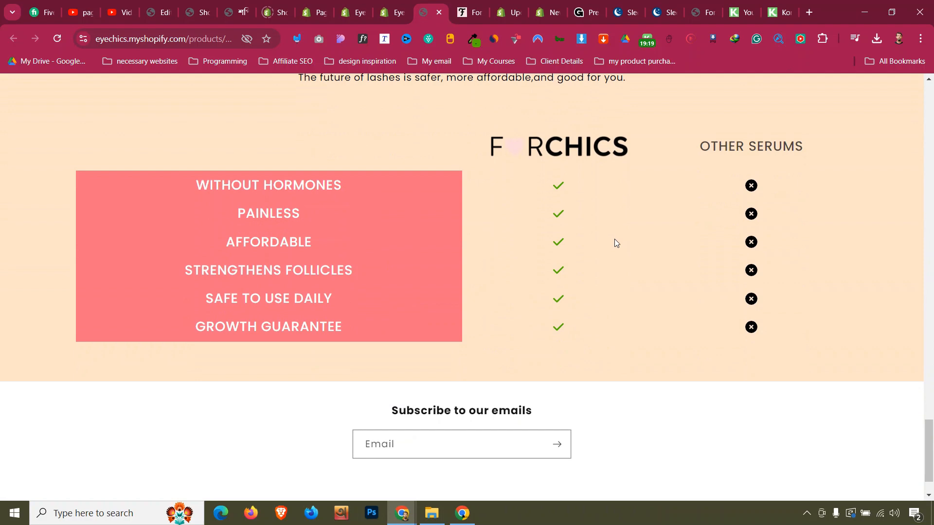
{"action": "left_click", "coordinate": [392, 12]}
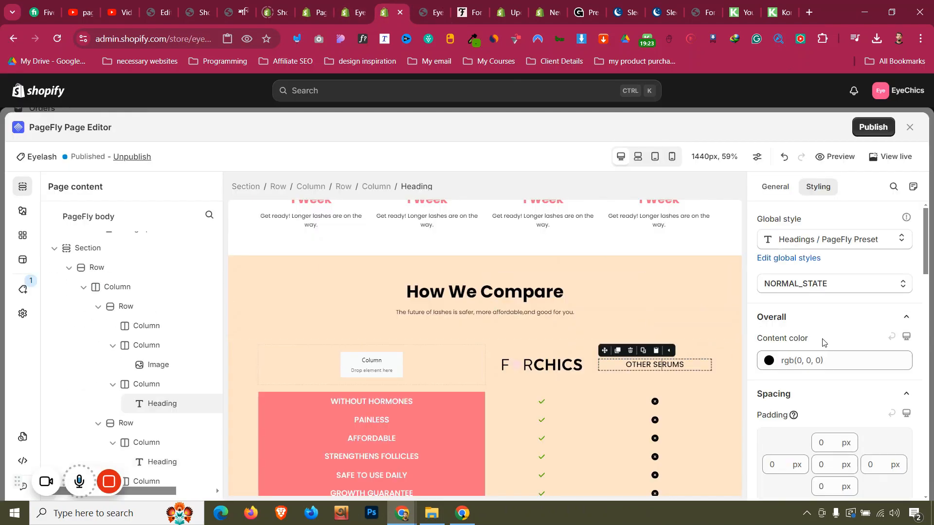
{"action": "left_click", "coordinate": [829, 359]}
- Review the live page's section headings and layout from the product accordions down to the How We Compare table
{"action": "left_click", "coordinate": [428, 12]}
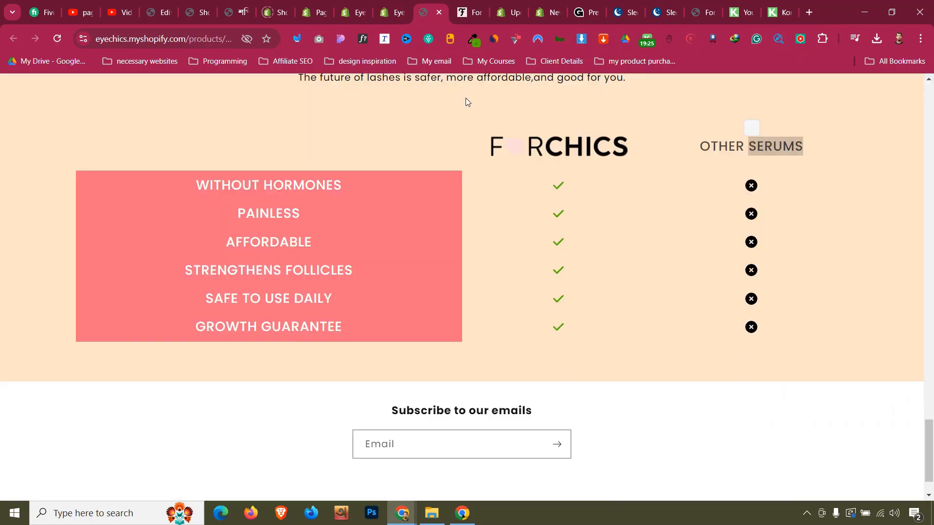
{"action": "scroll", "coordinate": [535, 292], "scroll_direction": "up", "scroll_amount": 8}
{"action": "scroll", "coordinate": [573, 322], "scroll_direction": "up", "scroll_amount": 10}
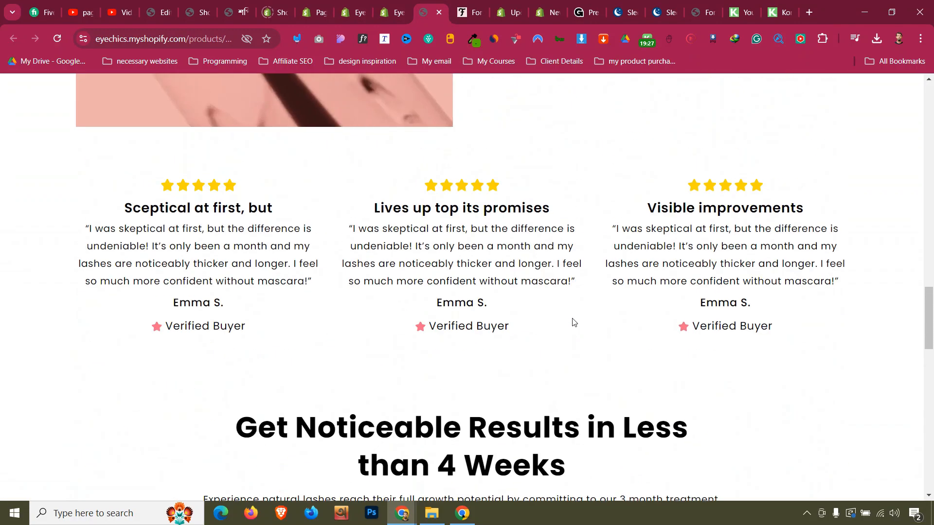
{"action": "scroll", "coordinate": [572, 322], "scroll_direction": "up", "scroll_amount": 6}
{"action": "scroll", "coordinate": [573, 322], "scroll_direction": "up", "scroll_amount": 15}
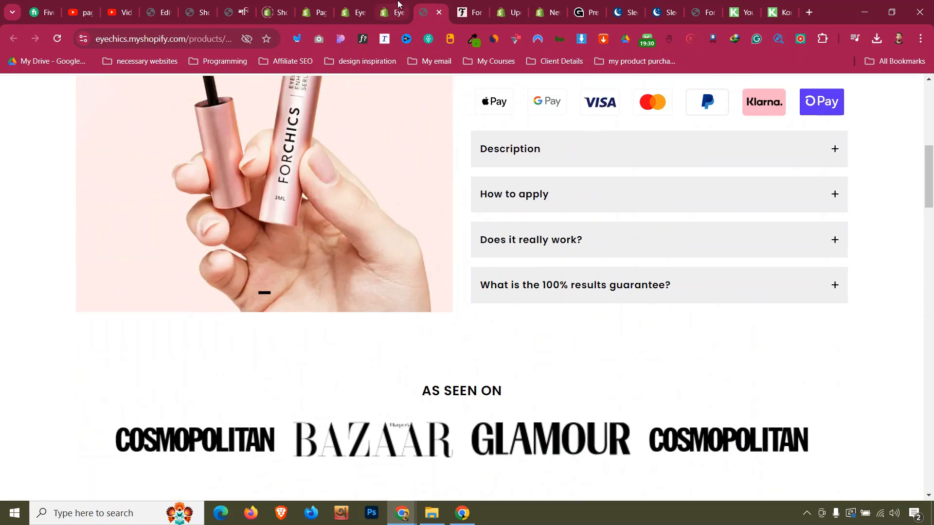
{"action": "left_click", "coordinate": [398, 3]}
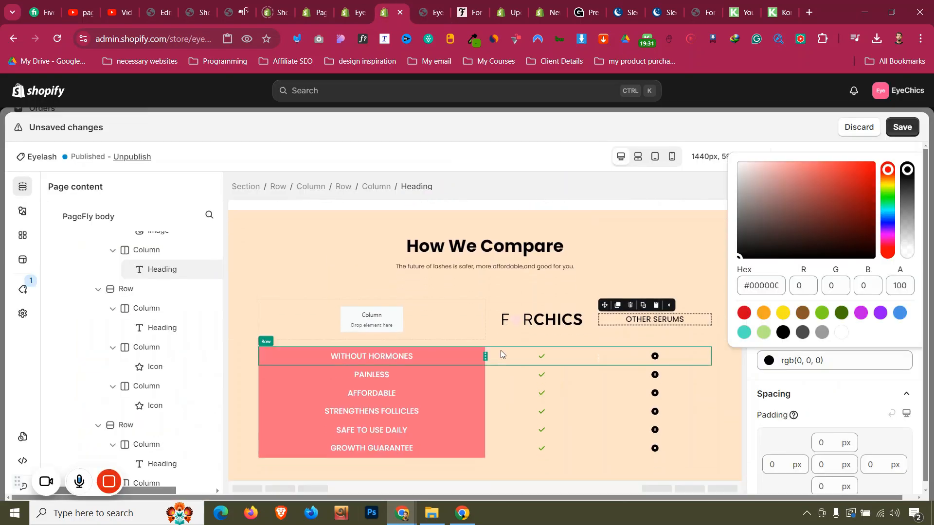
{"action": "key", "text": "ctrl+Tab"}
{"action": "scroll", "coordinate": [336, 366], "scroll_direction": "down", "scroll_amount": 20}
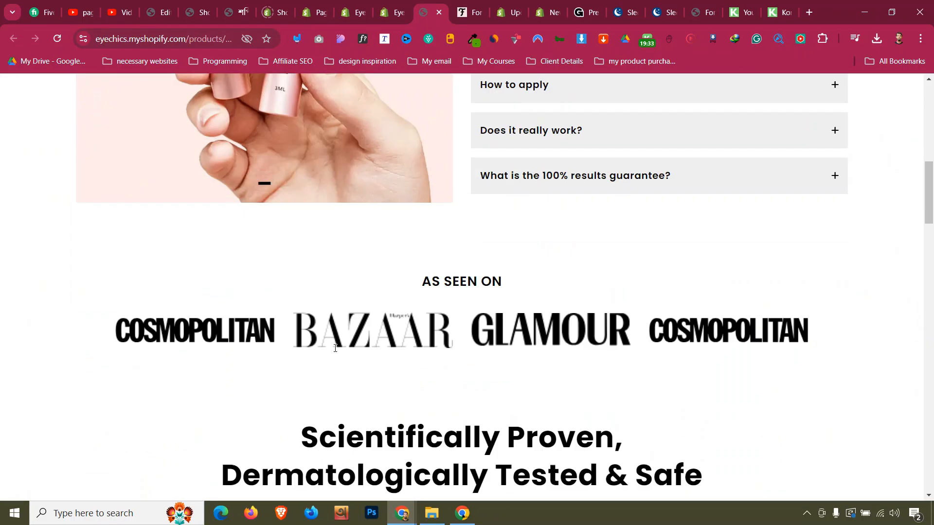
{"action": "scroll", "coordinate": [336, 384], "scroll_direction": "up", "scroll_amount": 5}
{"action": "scroll", "coordinate": [343, 228], "scroll_direction": "down", "scroll_amount": 5}
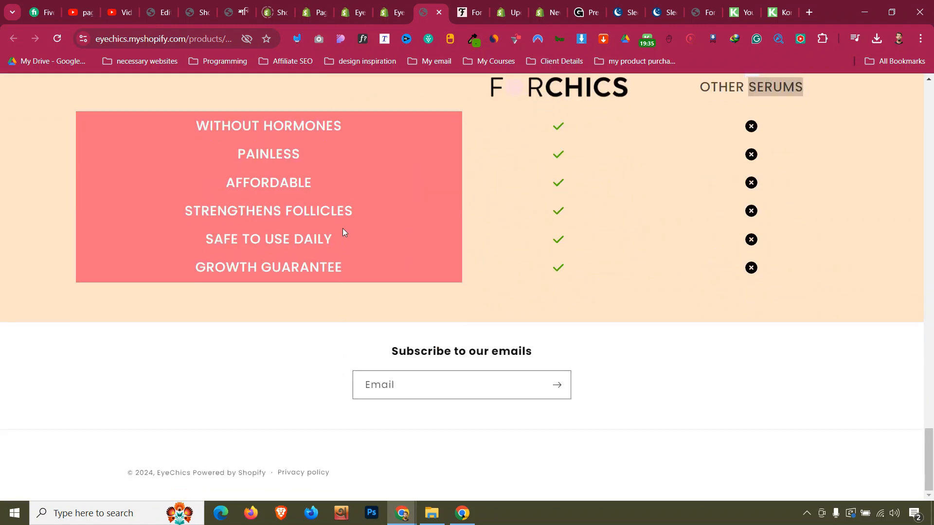
{"action": "scroll", "coordinate": [343, 228], "scroll_direction": "up", "scroll_amount": 2}
- Open the developer tools' responsive device view and check the live page's lower sections at mobile width
{"action": "right_click", "coordinate": [349, 193]}
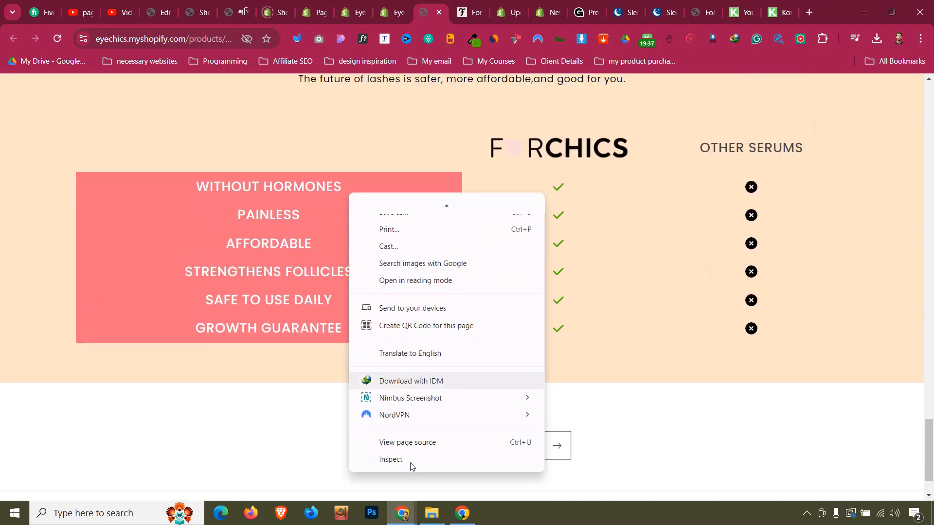
{"action": "left_click", "coordinate": [411, 462]}
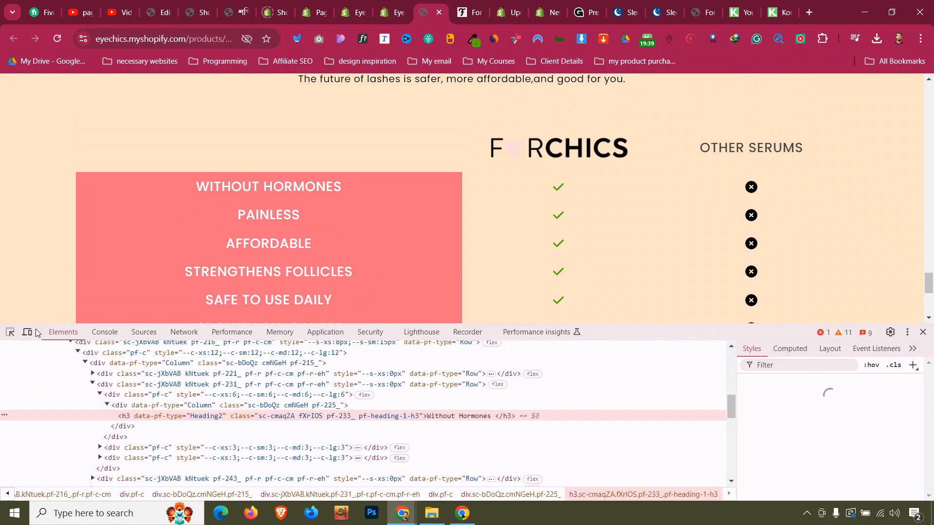
{"action": "left_click", "coordinate": [28, 332]}
{"action": "scroll", "coordinate": [500, 195], "scroll_direction": "down", "scroll_amount": 2}
{"action": "scroll", "coordinate": [501, 195], "scroll_direction": "down", "scroll_amount": 10}
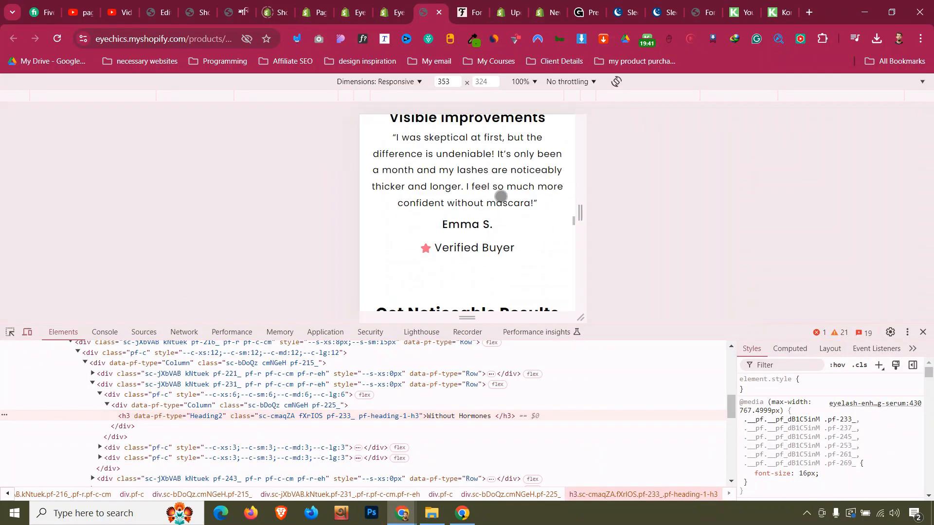
{"action": "scroll", "coordinate": [502, 199], "scroll_direction": "down", "scroll_amount": 4}
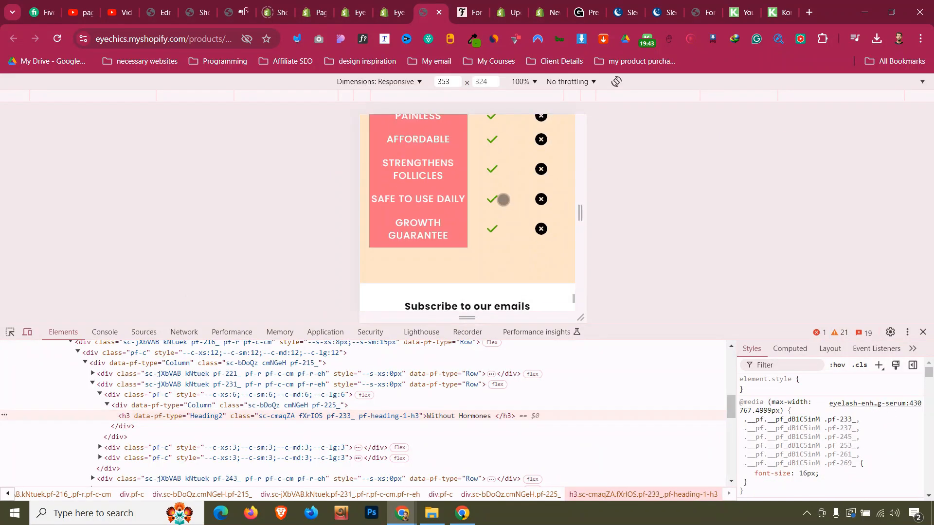
- Narrow the responsive preview to 350 px, examine the How We Compare table, and close the developer tools
{"action": "scroll", "coordinate": [502, 199], "scroll_direction": "up", "scroll_amount": 1}
{"action": "mouse_move", "coordinate": [584, 198]}
{"action": "left_mouse_down"}
{"action": "mouse_move", "coordinate": [594, 198]}
{"action": "mouse_move", "coordinate": [583, 192]}
{"action": "left_mouse_up"}
{"action": "scroll", "coordinate": [485, 208], "scroll_direction": "down", "scroll_amount": 1}
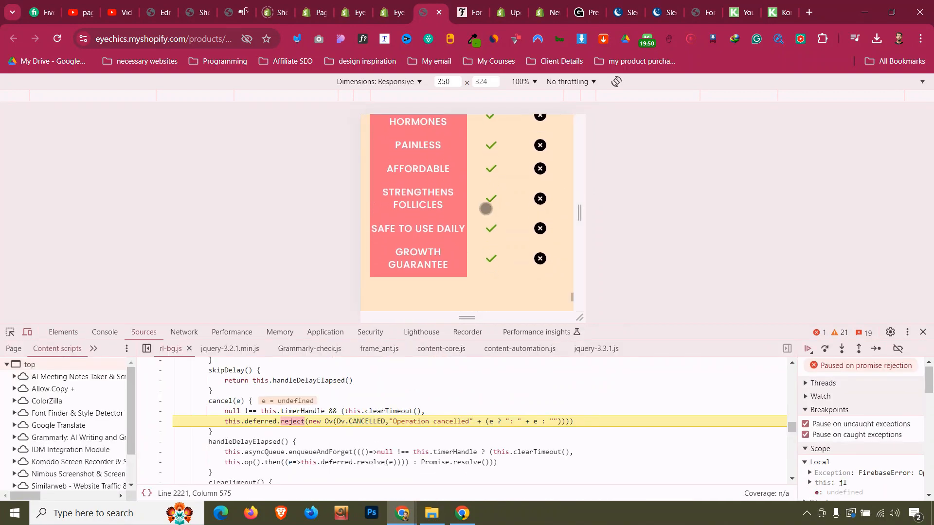
{"action": "scroll", "coordinate": [486, 208], "scroll_direction": "up", "scroll_amount": 1}
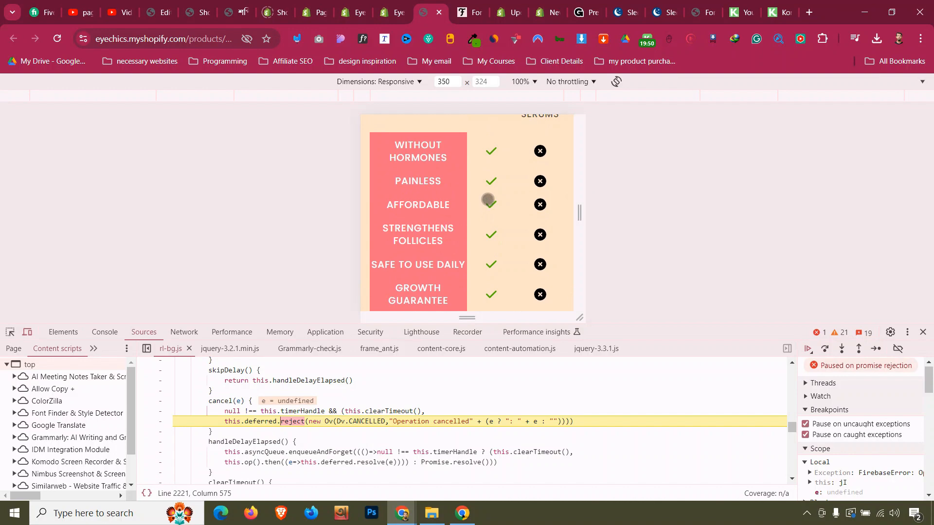
{"action": "scroll", "coordinate": [487, 200], "scroll_direction": "up", "scroll_amount": 3}
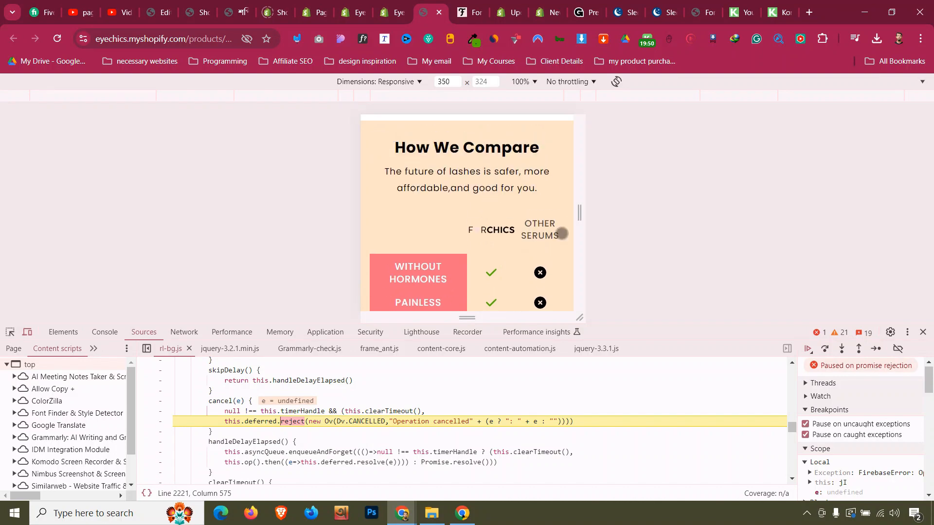
{"action": "left_click", "coordinate": [923, 332]}
{"action": "scroll", "coordinate": [482, 224], "scroll_direction": "up", "scroll_amount": 3}
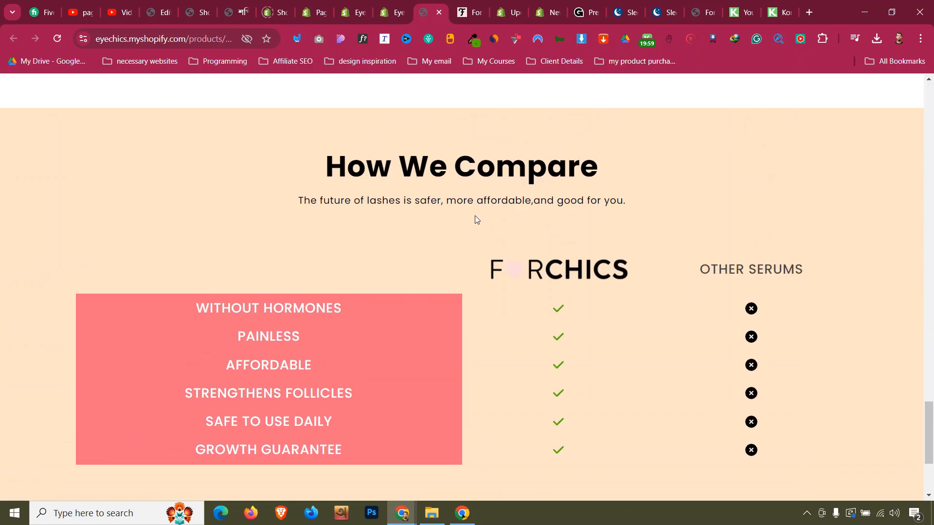
- Save and publish the Eyelash page, and close the outdated live page tab
{"action": "left_click", "coordinate": [396, 10]}
{"action": "key", "text": "ctrl+s"}
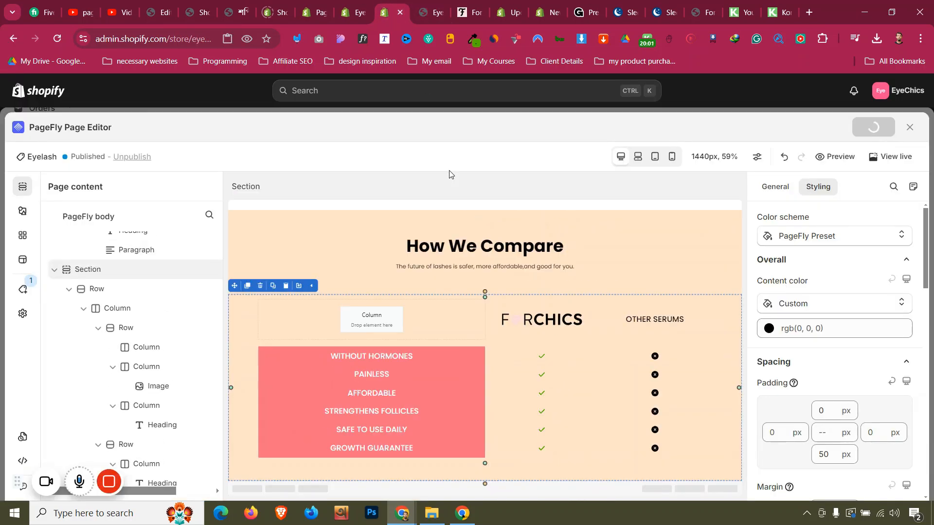
{"action": "left_click", "coordinate": [445, 10]}
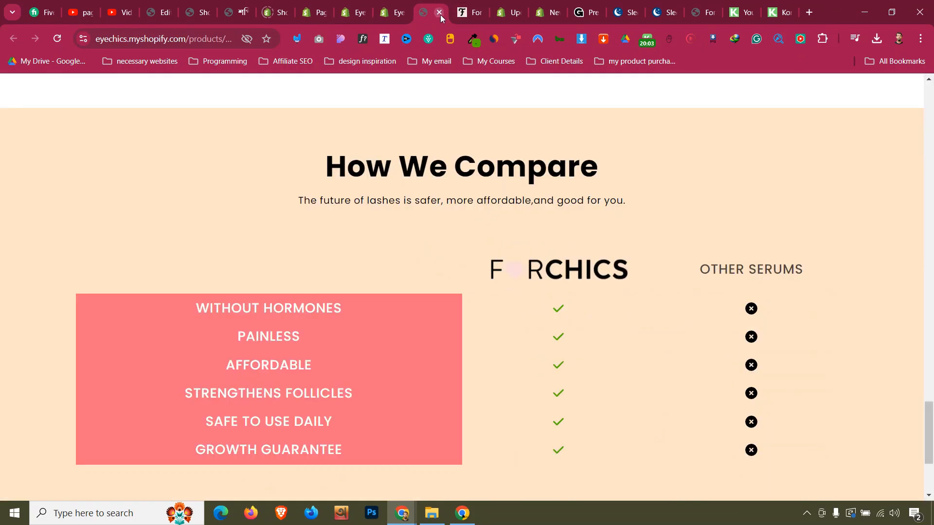
{"action": "left_click", "coordinate": [440, 13]}
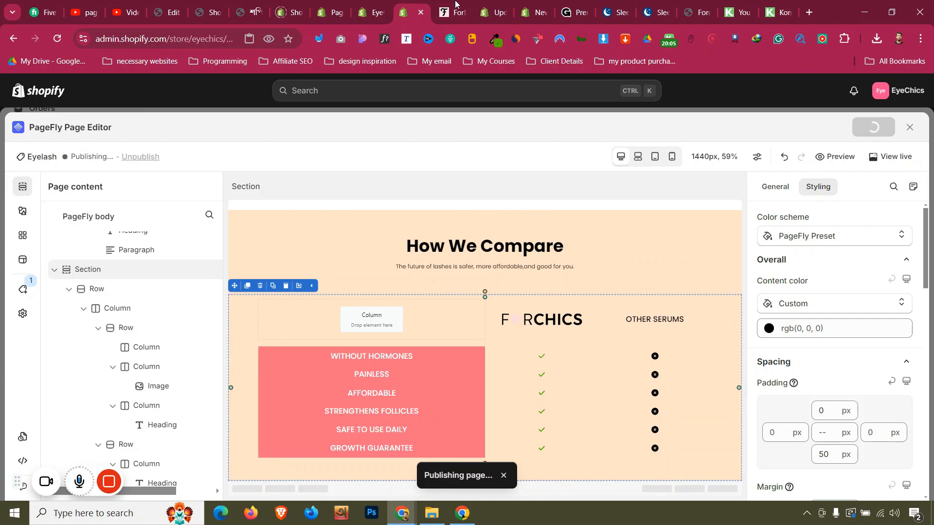
- Examine the sections below the comparison table on the ForChics reference page, and return to the Eyelash page editor
{"action": "key", "text": "ctrl+Tab"}
{"action": "scroll", "coordinate": [483, 204], "scroll_direction": "down", "scroll_amount": 5}
{"action": "scroll", "coordinate": [482, 204], "scroll_direction": "down", "scroll_amount": 2}
{"action": "scroll", "coordinate": [482, 209], "scroll_direction": "up", "scroll_amount": 2}
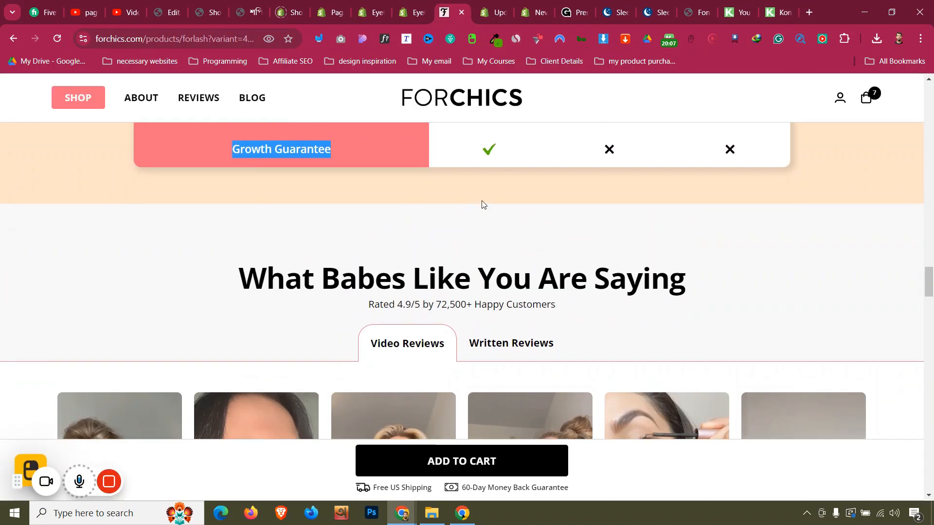
{"action": "scroll", "coordinate": [484, 201], "scroll_direction": "down", "scroll_amount": 1}
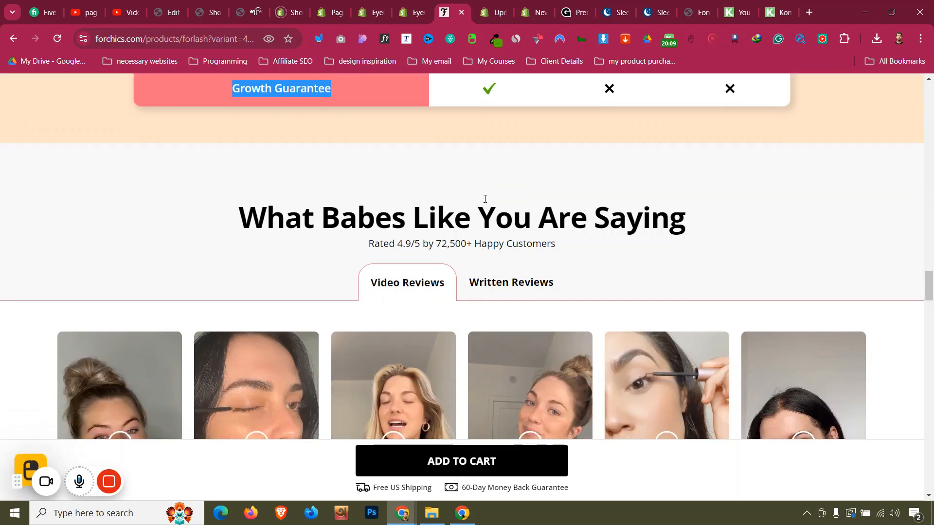
{"action": "scroll", "coordinate": [483, 197], "scroll_direction": "down", "scroll_amount": 8}
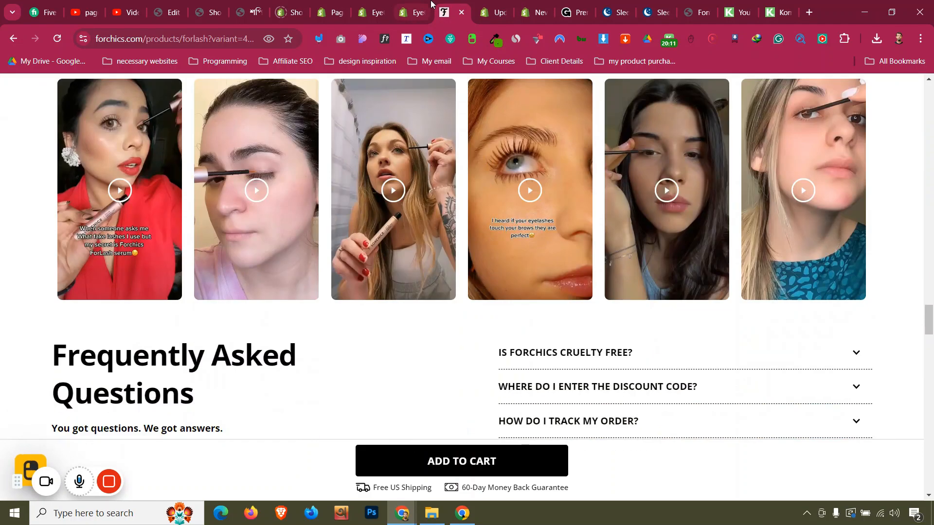
{"action": "key", "text": "ctrl+shift+Tab"}
{"action": "mouse_move", "coordinate": [117, 482]}
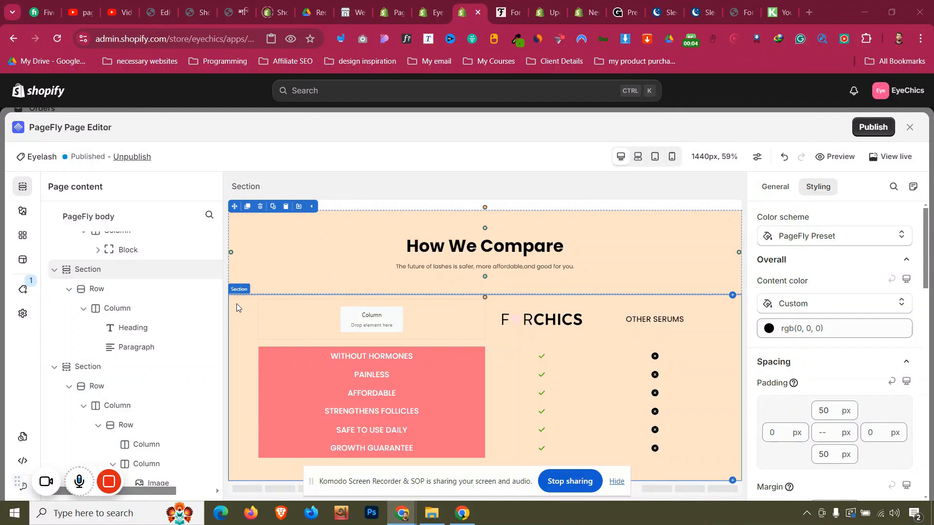
- Study the What Babes Like You Are Saying heading and video reviews grid on the ForChics reference page
{"action": "left_click", "coordinate": [511, 14]}
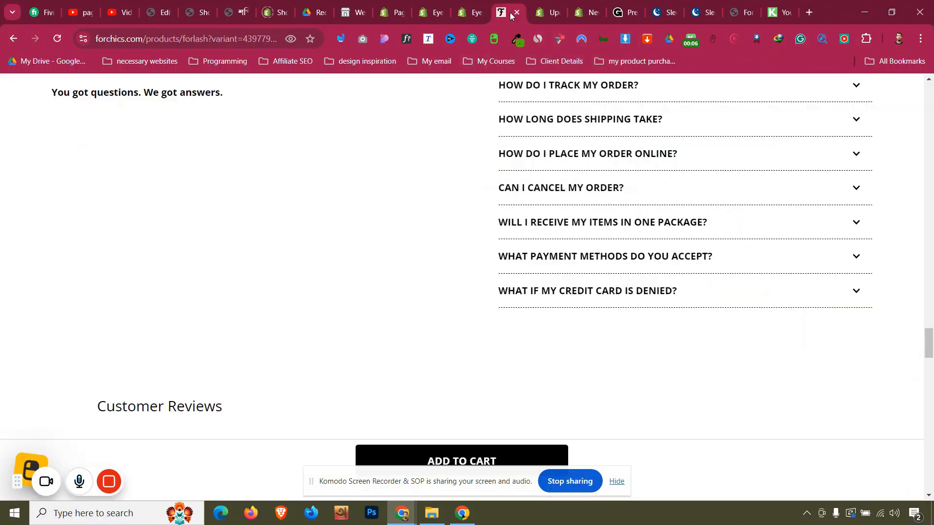
{"action": "scroll", "coordinate": [426, 218], "scroll_direction": "up", "scroll_amount": 15}
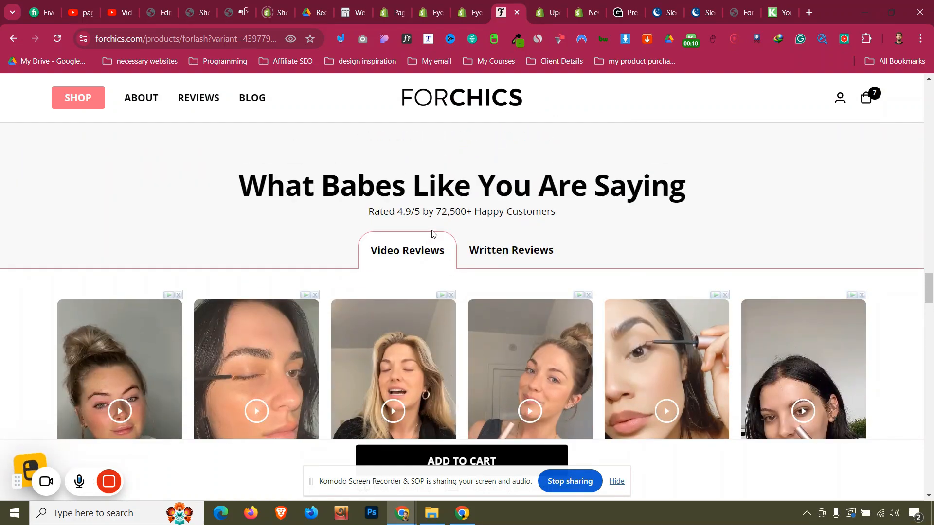
{"action": "scroll", "coordinate": [433, 234], "scroll_direction": "down", "scroll_amount": 7}
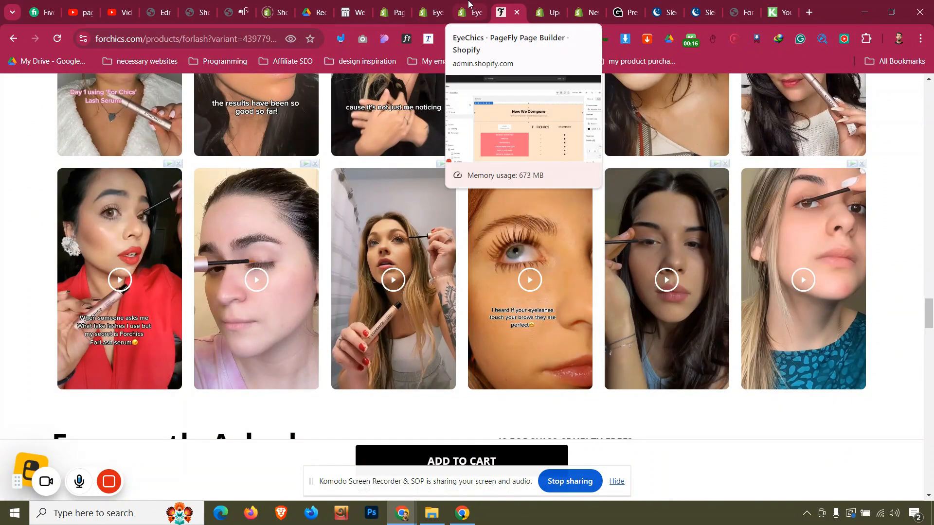
{"action": "scroll", "coordinate": [495, 226], "scroll_direction": "up", "scroll_amount": 3}
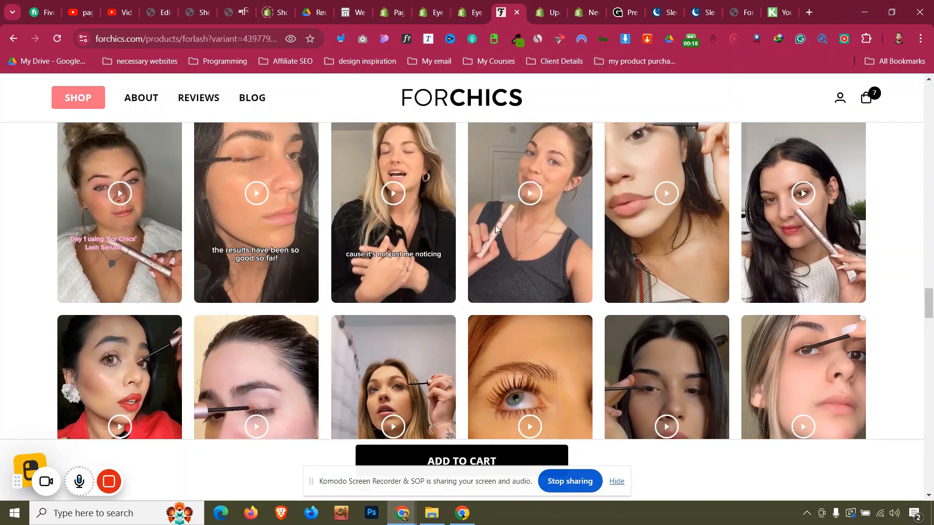
{"action": "scroll", "coordinate": [495, 223], "scroll_direction": "up", "scroll_amount": 4}
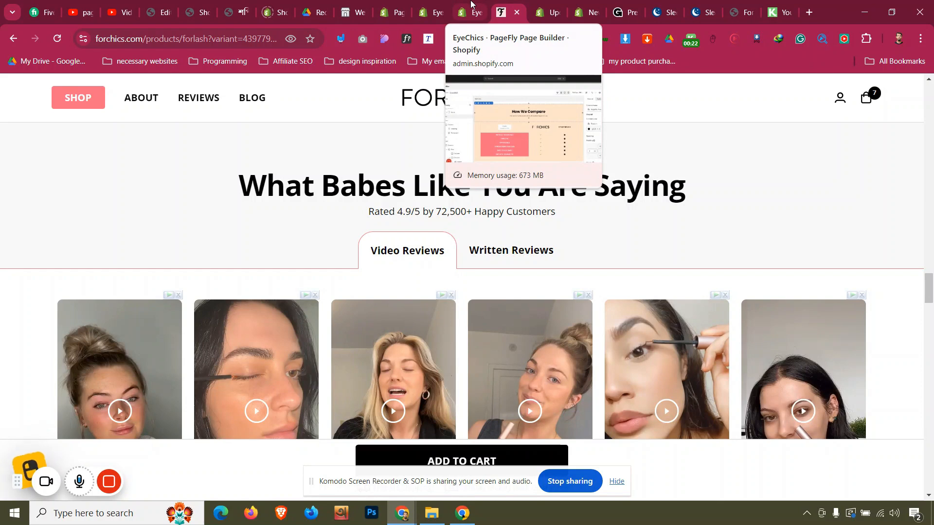
- Select the Tried & Tested by you video testimonial section in the EyeChics home page editor and compare it with the ForChics reference
{"action": "left_click", "coordinate": [471, 7]}
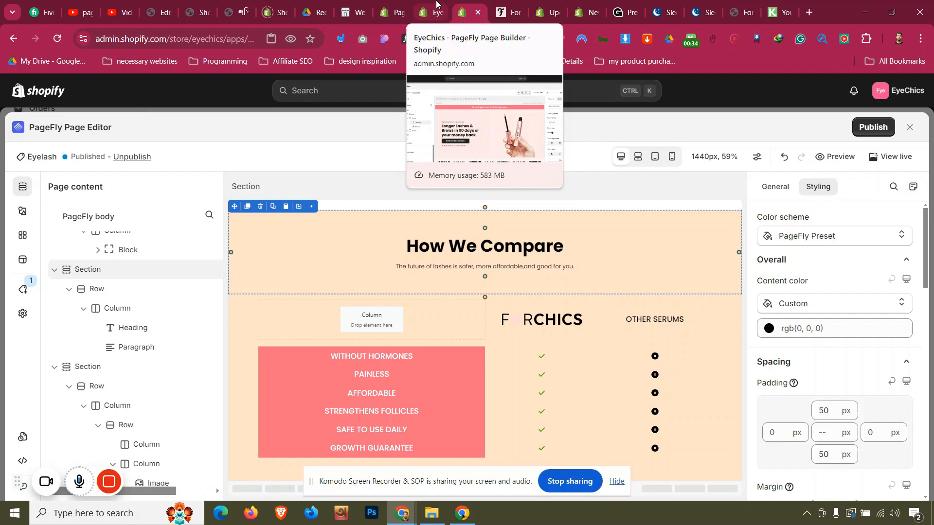
{"action": "left_click", "coordinate": [436, 4]}
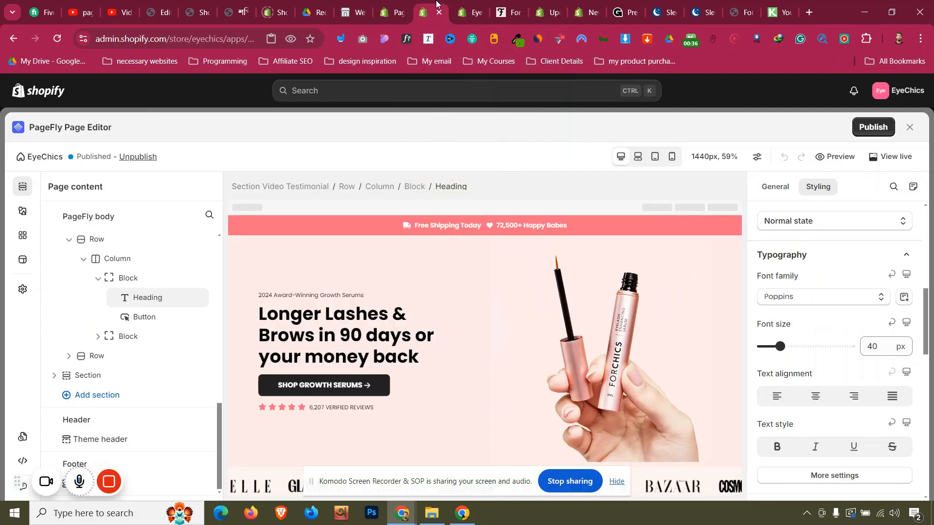
{"action": "scroll", "coordinate": [409, 301], "scroll_direction": "down", "scroll_amount": 1}
{"action": "scroll", "coordinate": [409, 300], "scroll_direction": "down", "scroll_amount": 12}
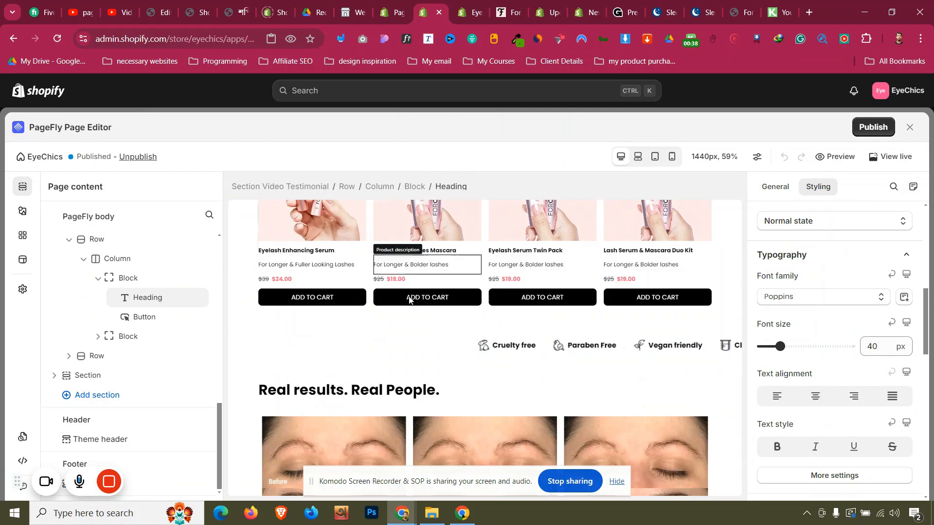
{"action": "scroll", "coordinate": [409, 295], "scroll_direction": "down", "scroll_amount": 8}
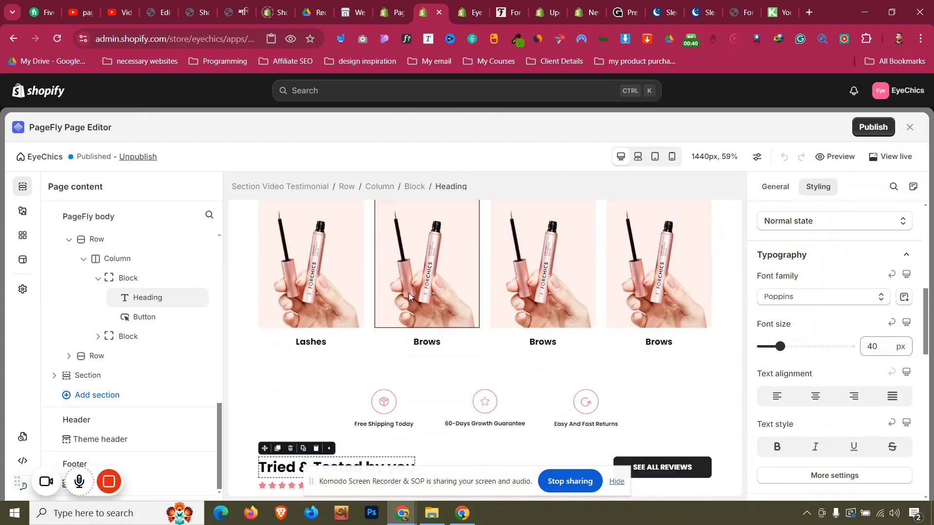
{"action": "scroll", "coordinate": [409, 295], "scroll_direction": "up", "scroll_amount": 2}
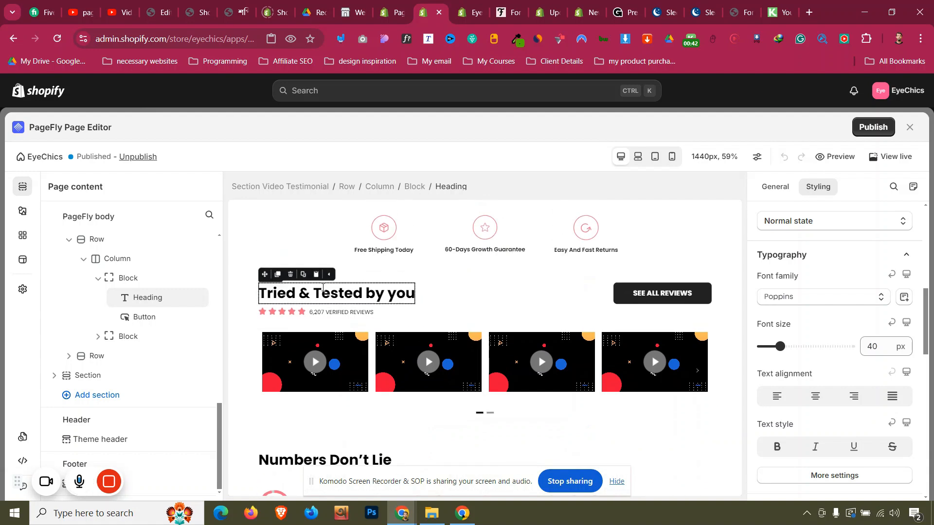
{"action": "left_click", "coordinate": [249, 287]}
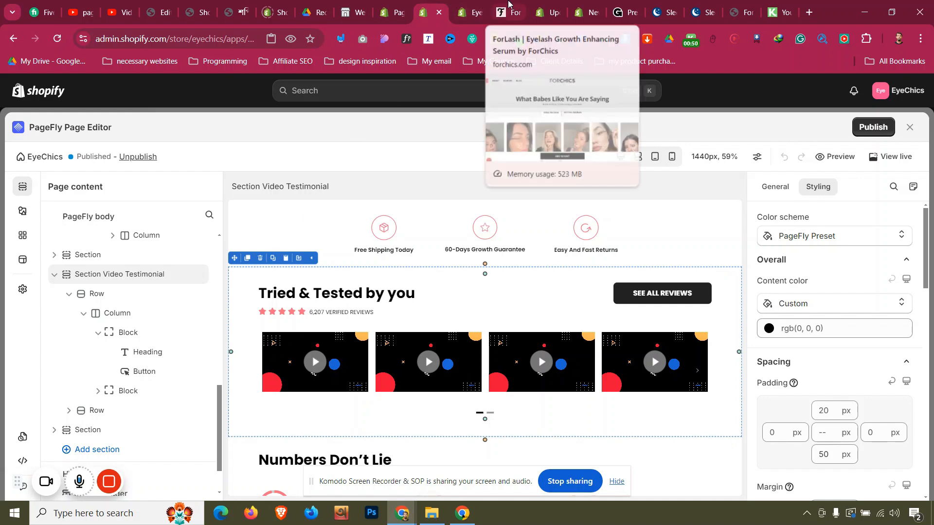
{"action": "left_click", "coordinate": [507, 12]}
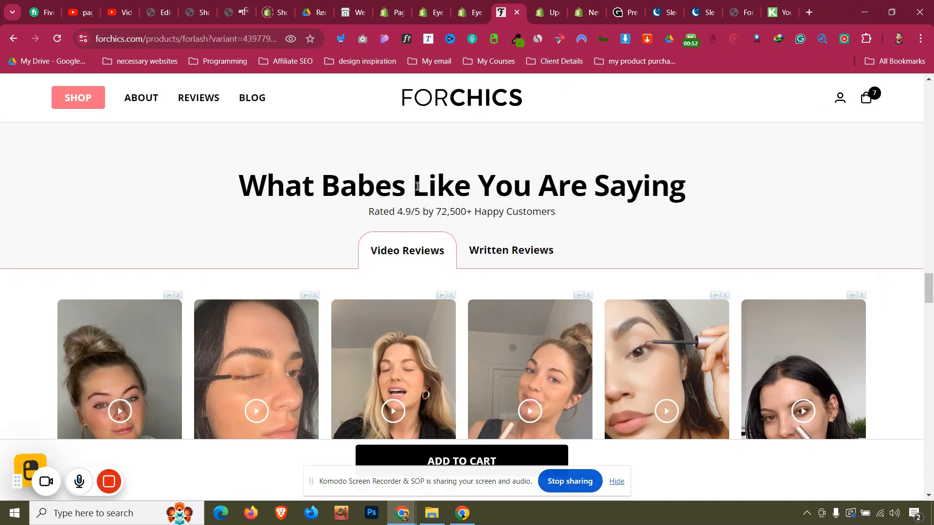
- Save the home page's Tried & Tested by you section as a reusable section named Section Video testimonial
{"action": "key", "text": "ctrl+shift+Tab"}
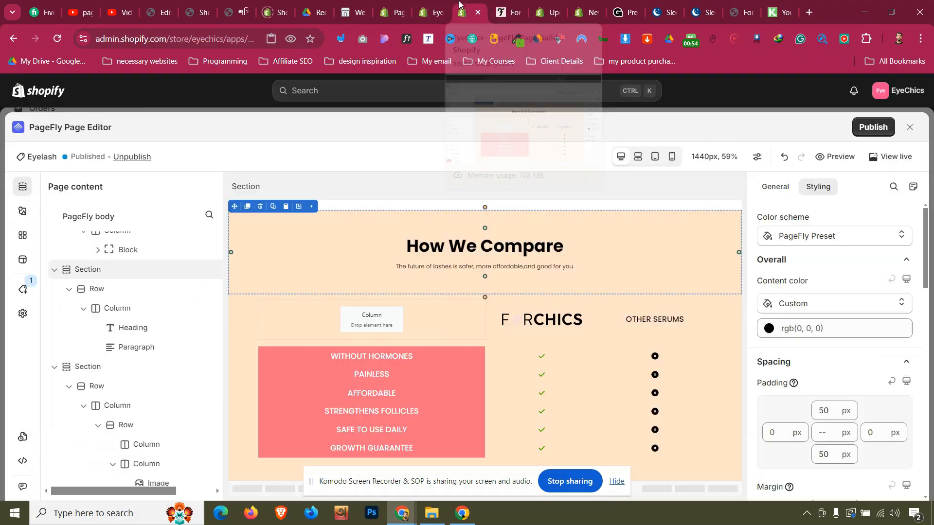
{"action": "key", "text": "ctrl+shift+Tab"}
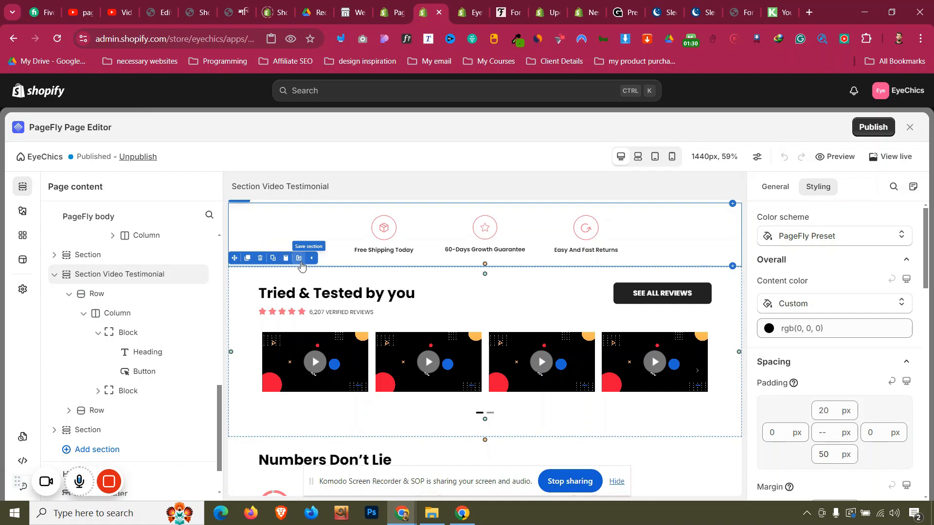
{"action": "left_click", "coordinate": [299, 258]}
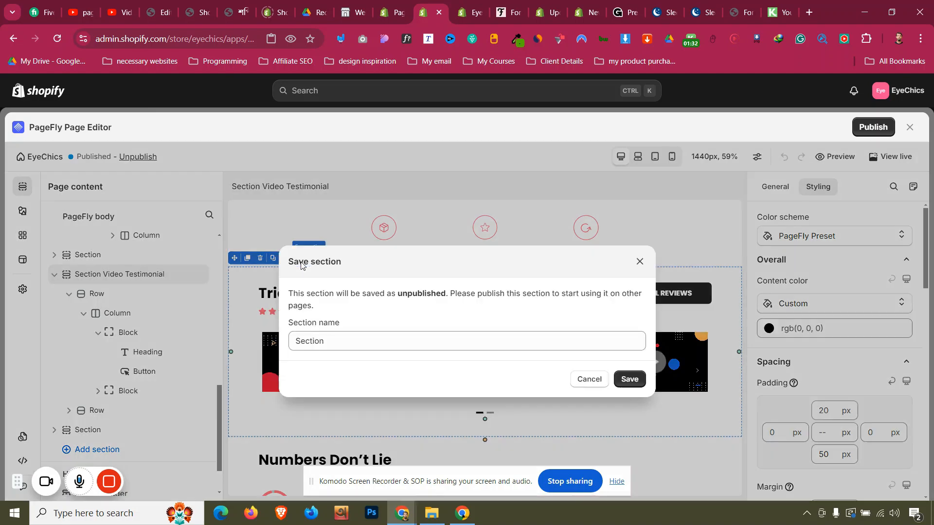
{"action": "left_click", "coordinate": [397, 340]}
{"action": "type", "text": "Video test"}
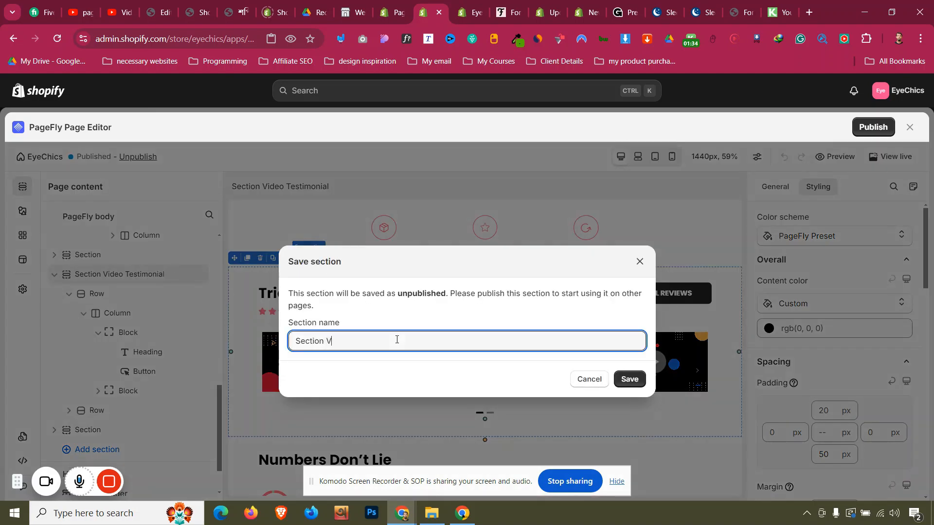
{"action": "type", "text": "imonial"}
{"action": "left_click", "coordinate": [634, 380]}
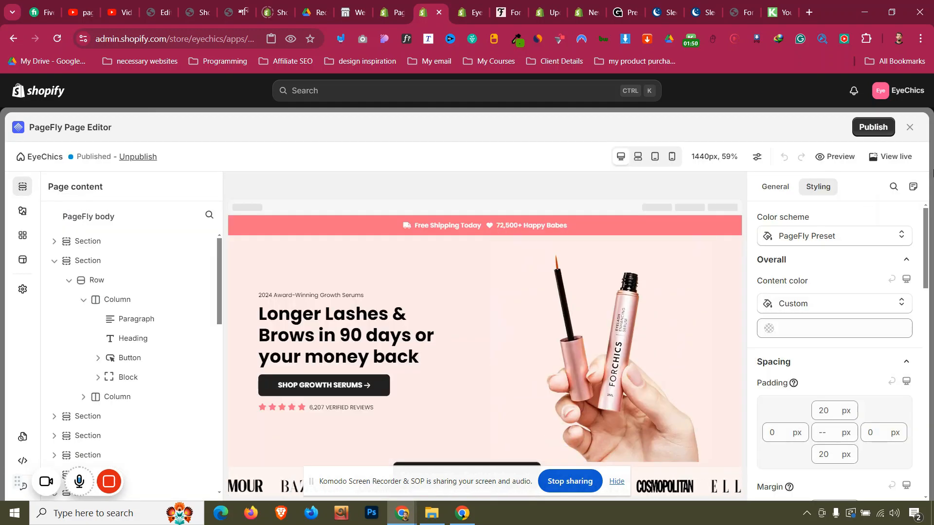
- Close the home page editor and publish Section Video testimonial from the PageFly sections list
{"action": "left_click", "coordinate": [909, 127]}
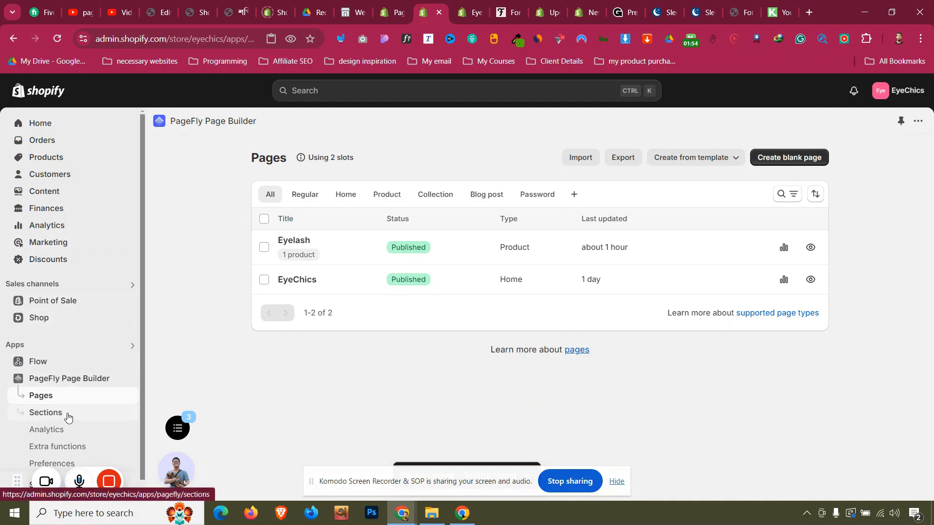
{"action": "scroll", "coordinate": [68, 416], "scroll_direction": "down", "scroll_amount": 1}
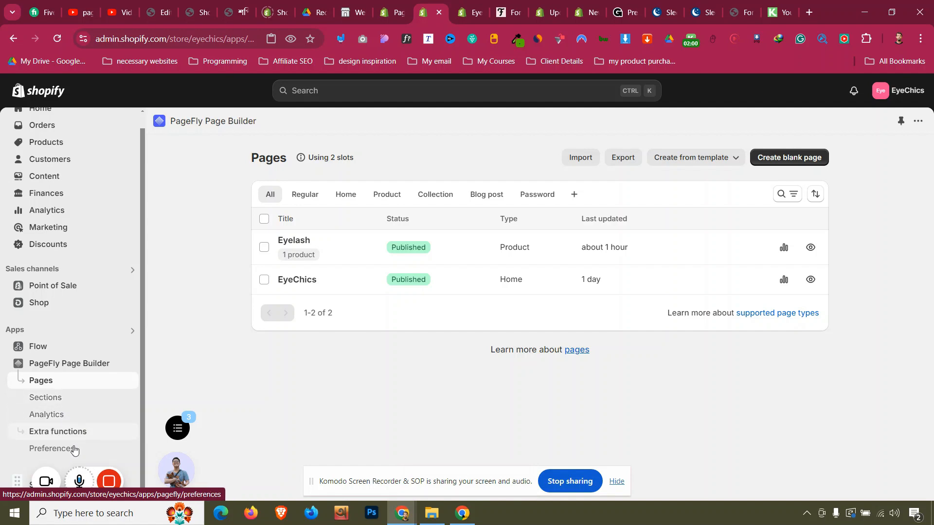
{"action": "left_click", "coordinate": [76, 402]}
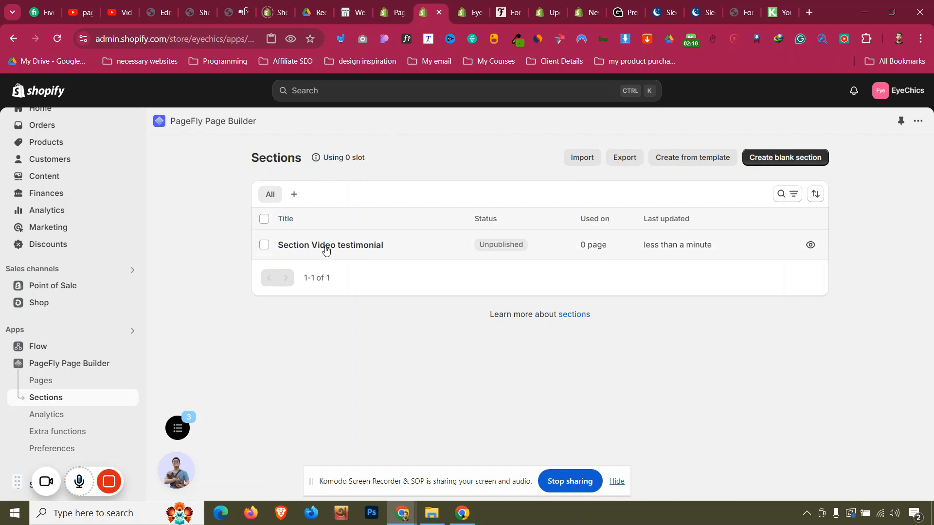
{"action": "left_click", "coordinate": [264, 246]}
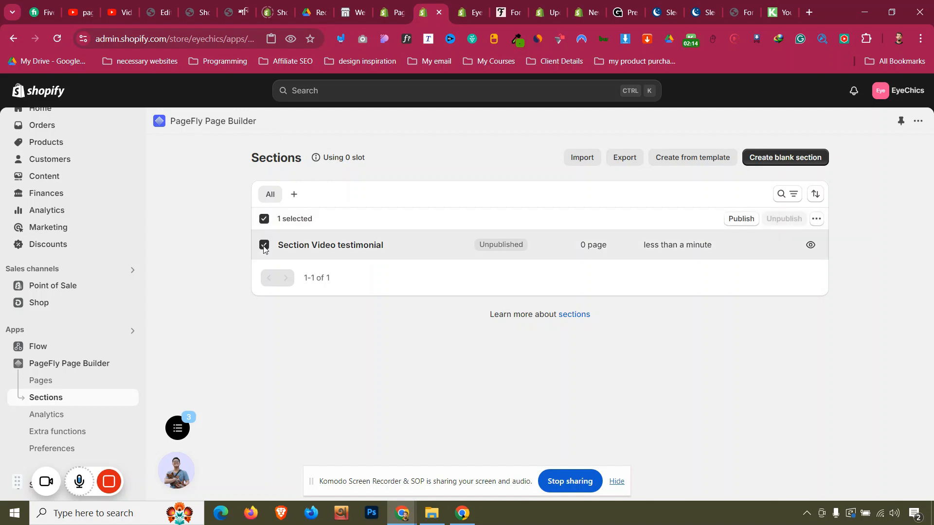
{"action": "left_click", "coordinate": [265, 248]}
{"action": "left_click", "coordinate": [265, 248]}
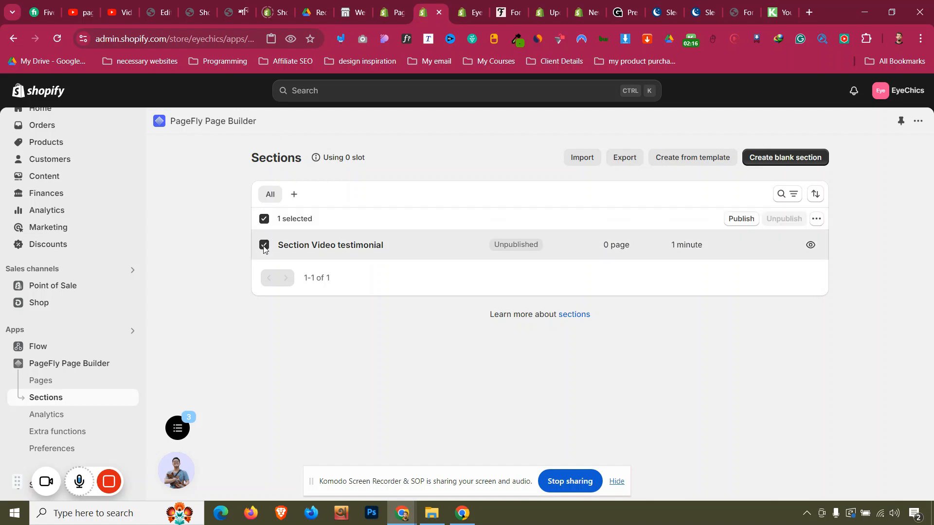
{"action": "left_click", "coordinate": [753, 220]}
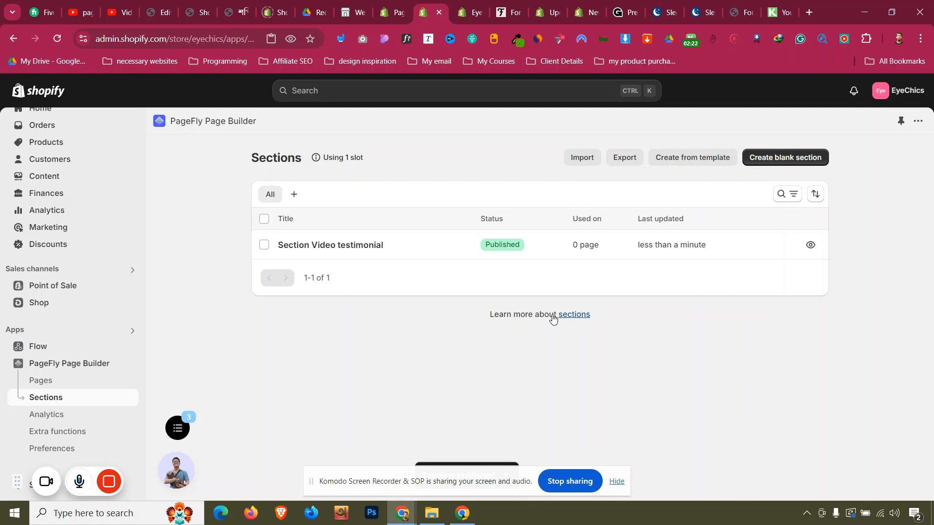
- Reload the Eyelash page editor and insert the saved Section Video testimonial below the How We Compare table
{"action": "left_click", "coordinate": [468, 12]}
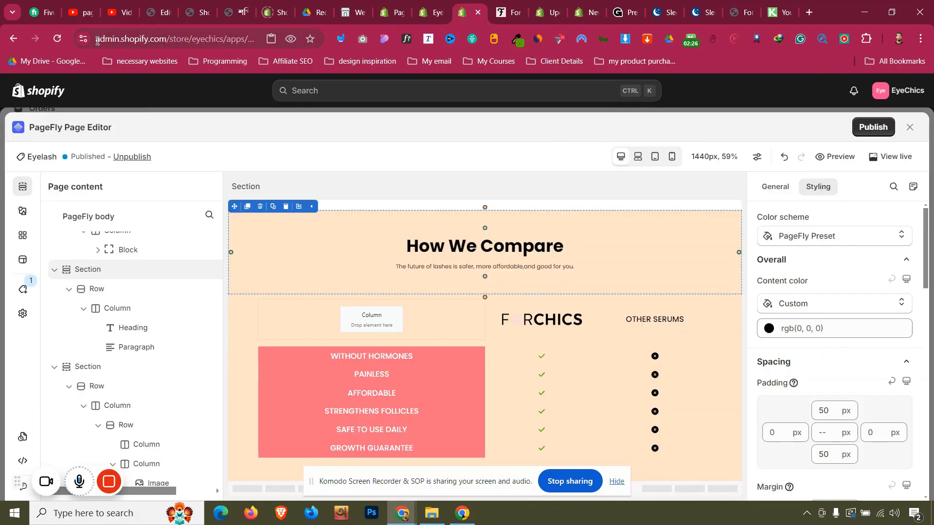
{"action": "left_click", "coordinate": [58, 38]}
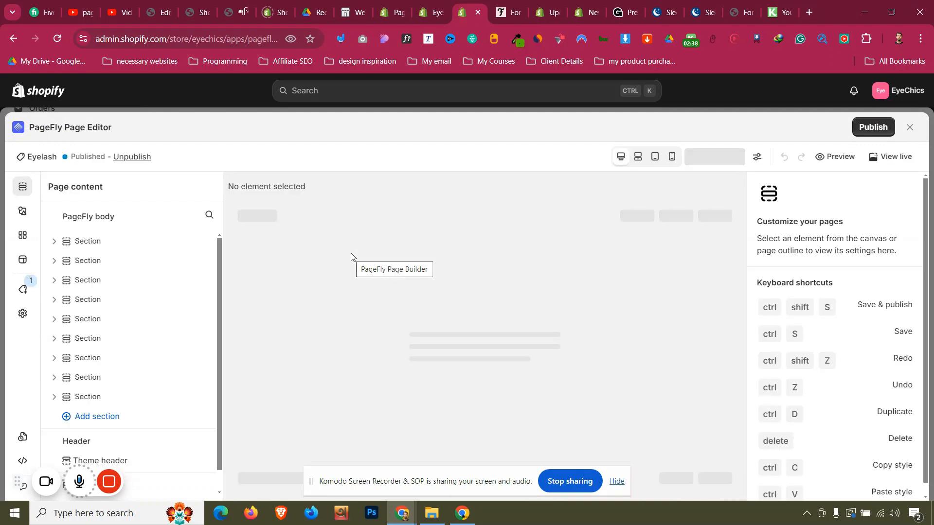
{"action": "scroll", "coordinate": [381, 281], "scroll_direction": "down", "scroll_amount": 3}
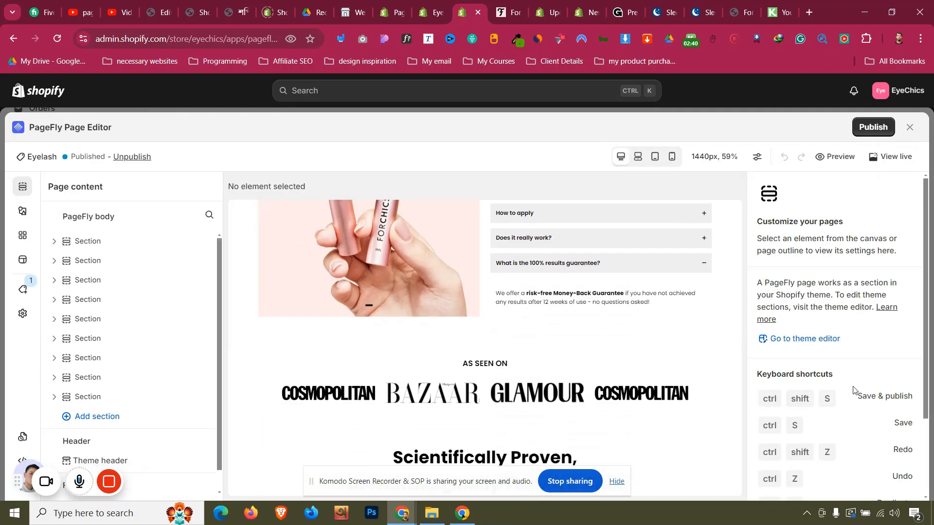
{"action": "scroll", "coordinate": [853, 390], "scroll_direction": "down", "scroll_amount": 2}
{"action": "scroll", "coordinate": [619, 391], "scroll_direction": "down", "scroll_amount": 10}
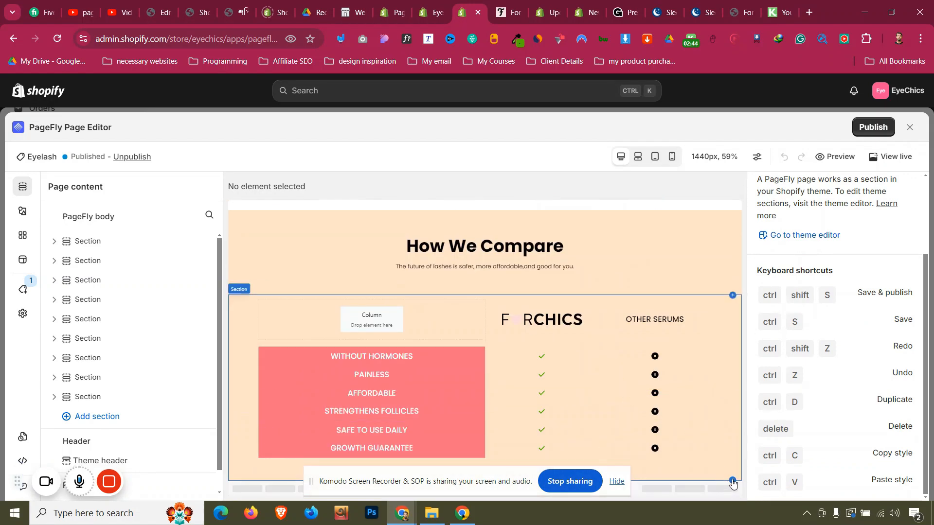
{"action": "mouse_move", "coordinate": [733, 483]}
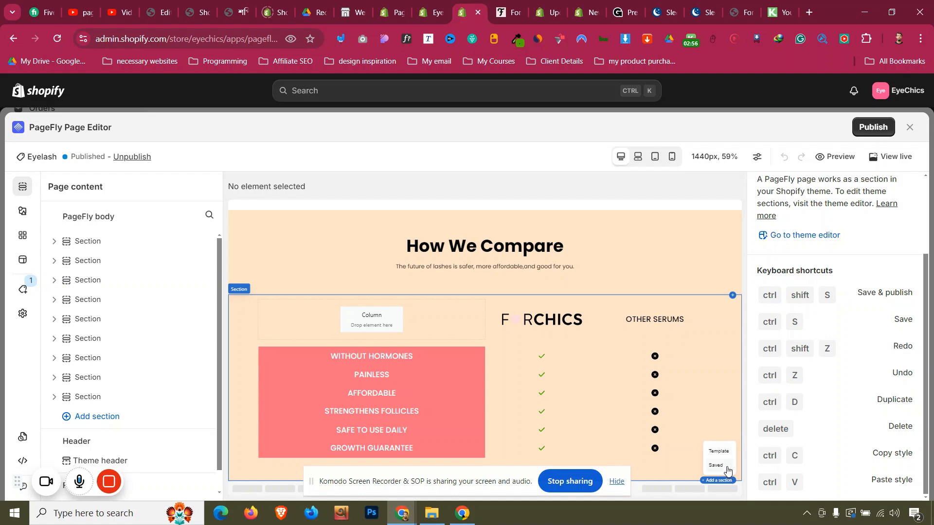
{"action": "left_click", "coordinate": [727, 466]}
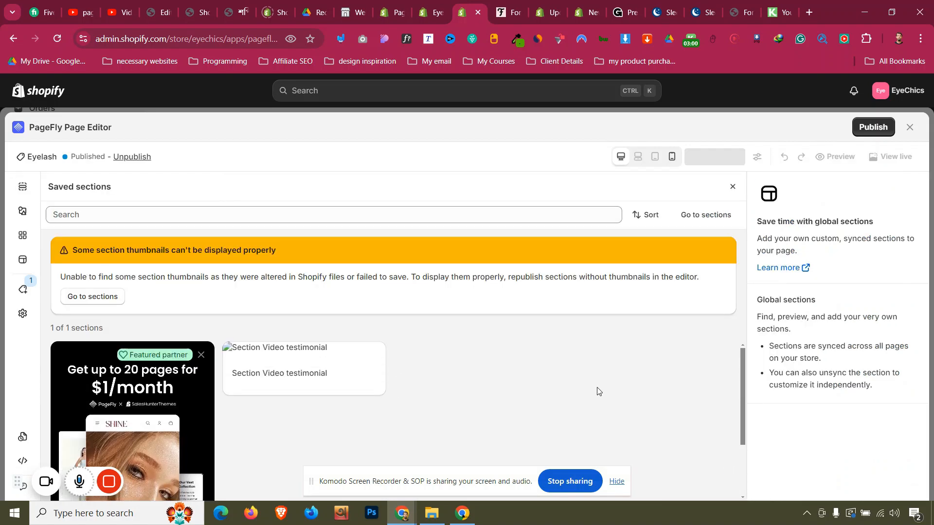
{"action": "mouse_move", "coordinate": [332, 356]}
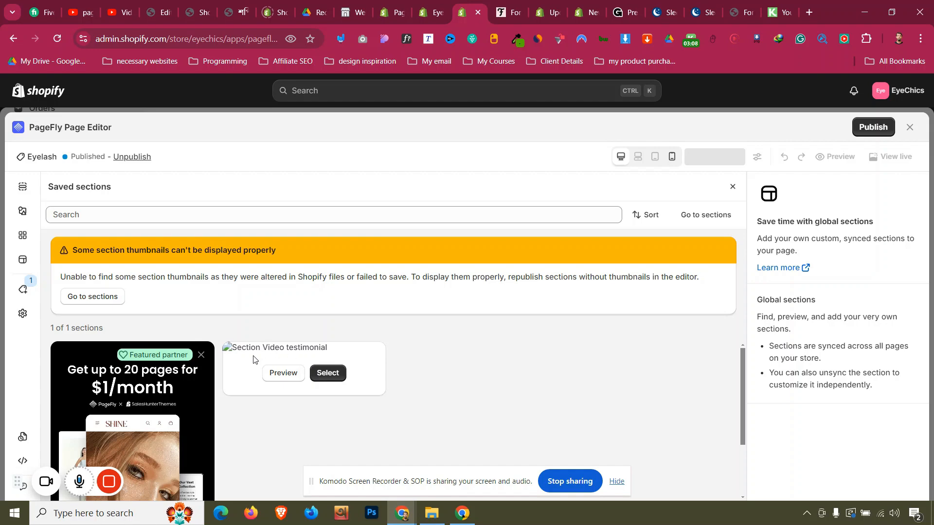
{"action": "left_click", "coordinate": [325, 372]}
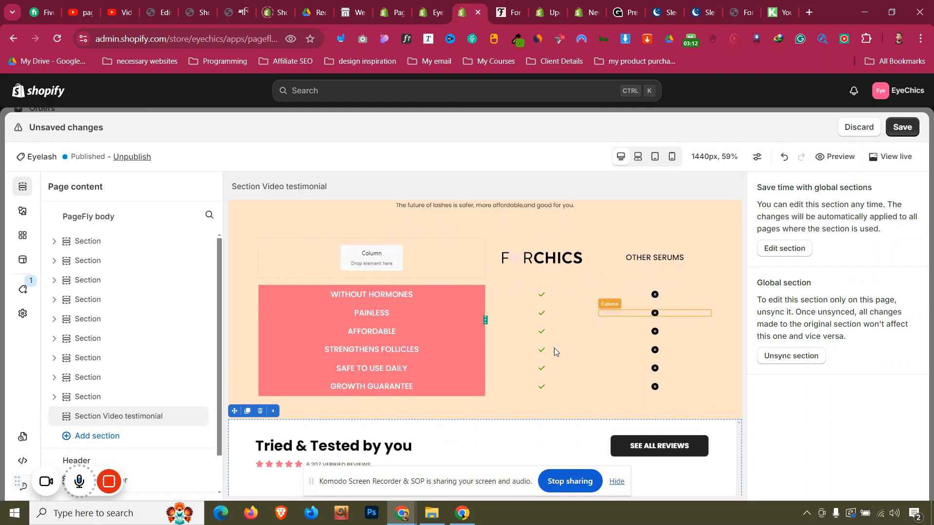
- Unsync the inserted video testimonial section so it can be edited only on the Eyelash page
{"action": "scroll", "coordinate": [556, 346], "scroll_direction": "down", "scroll_amount": 2}
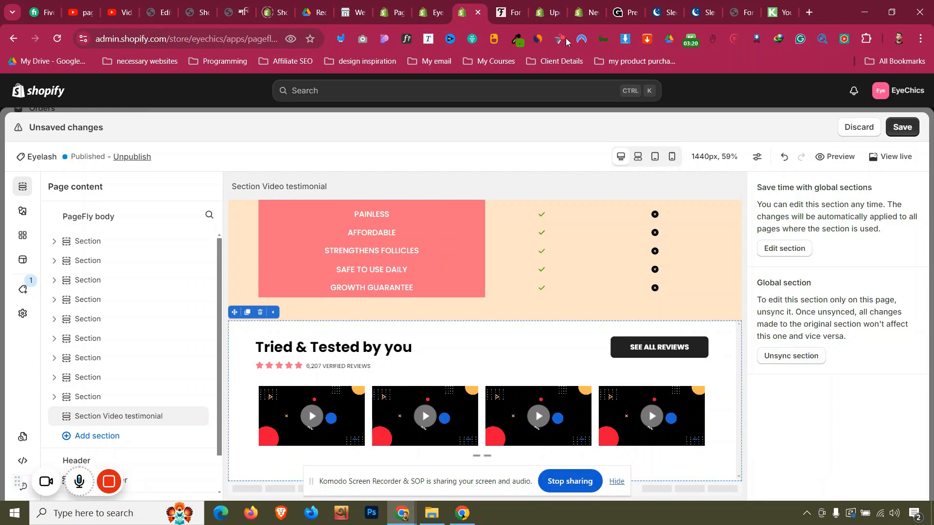
{"action": "left_click", "coordinate": [434, 6]}
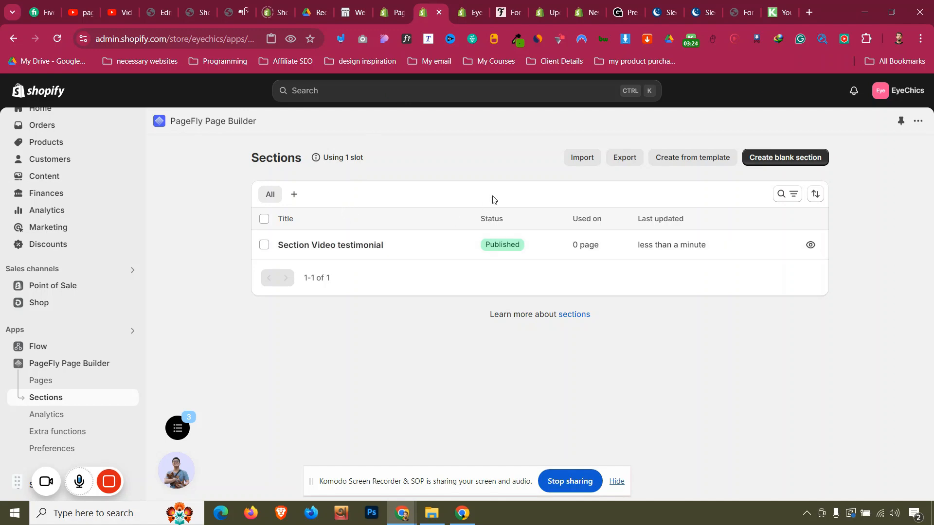
{"action": "left_click", "coordinate": [479, 5]}
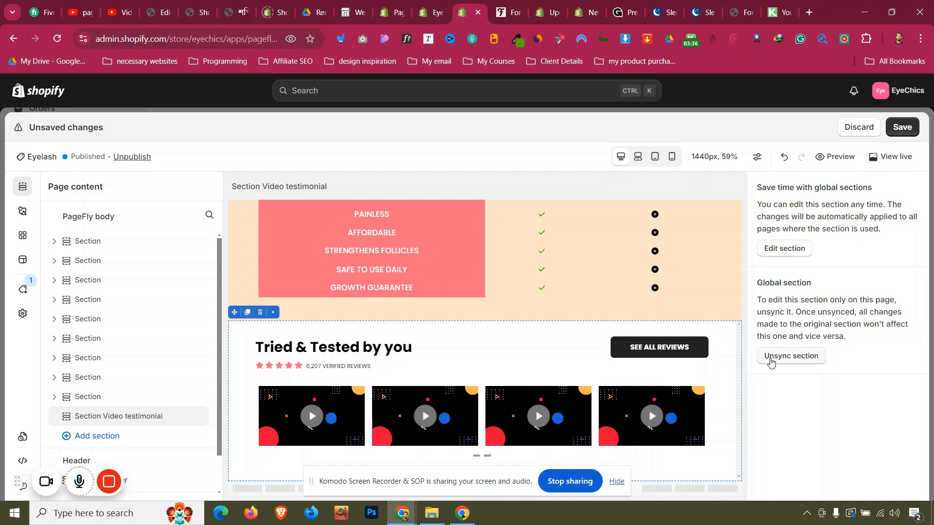
{"action": "left_click", "coordinate": [771, 361]}
{"action": "left_click", "coordinate": [628, 358]}
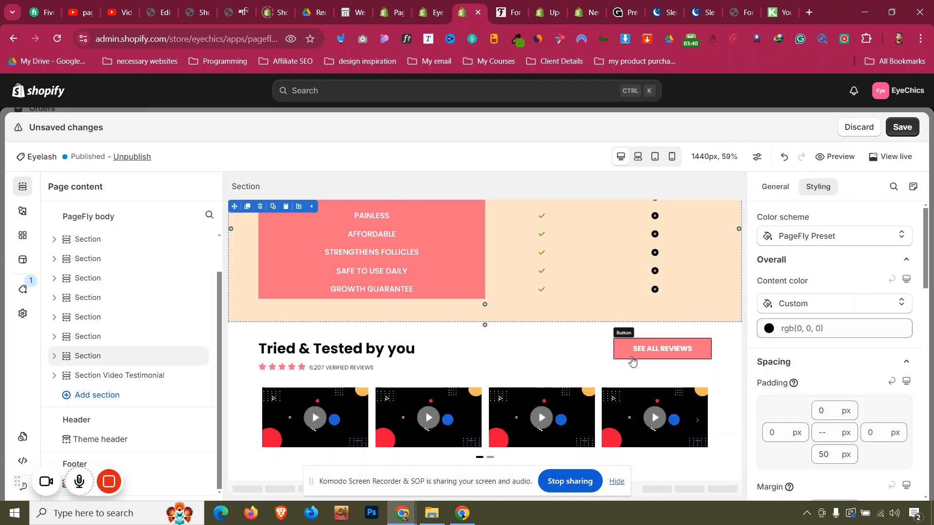
- Delete the Tried & Tested by you heading row from the Eyelash page's video testimonial section
{"action": "left_click", "coordinate": [418, 4]}
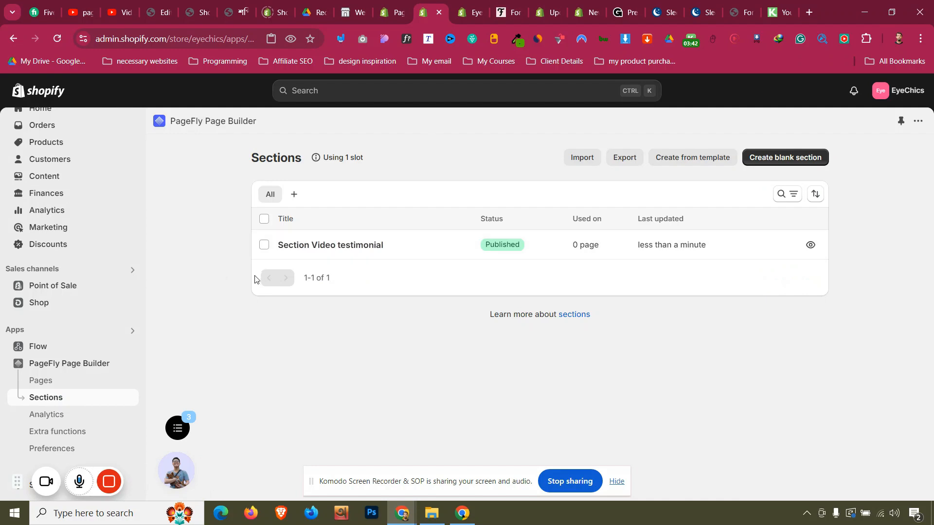
{"action": "left_click", "coordinate": [456, 4]}
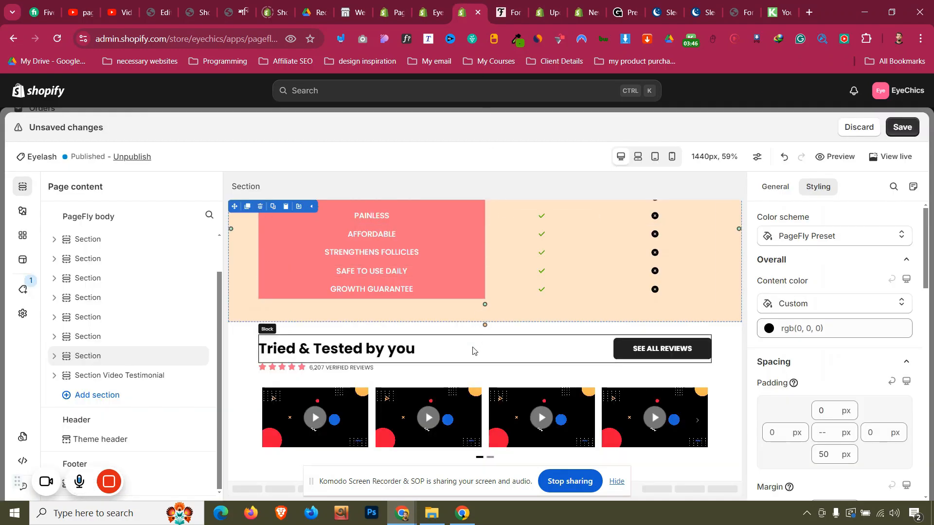
{"action": "left_click", "coordinate": [474, 336]}
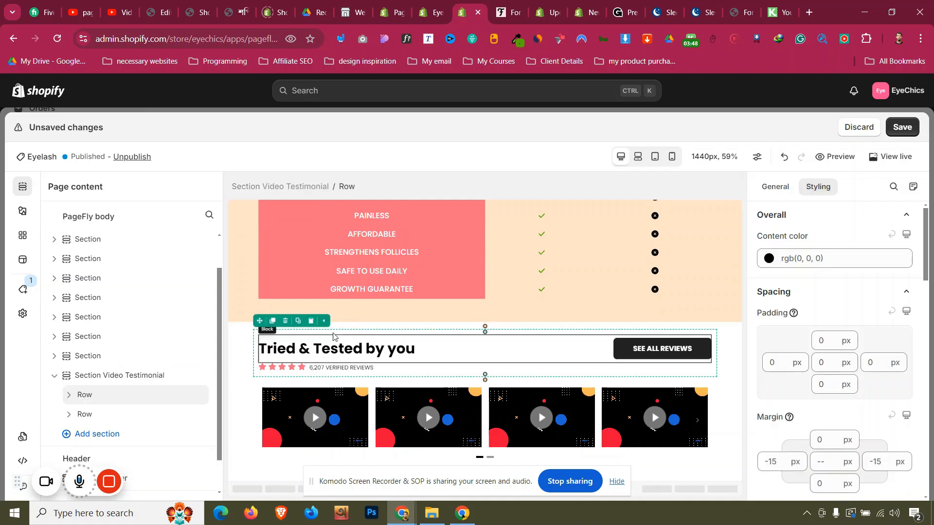
{"action": "left_click", "coordinate": [286, 322]}
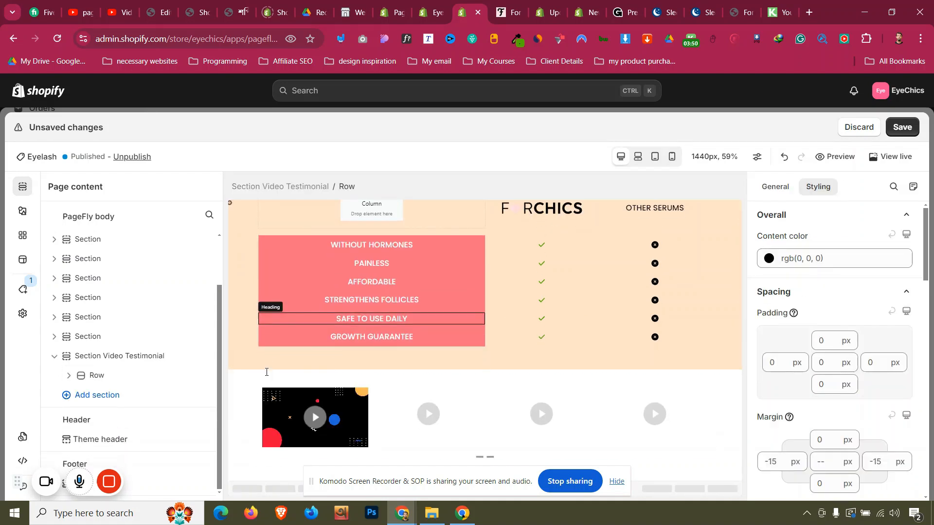
{"action": "left_click", "coordinate": [243, 396]}
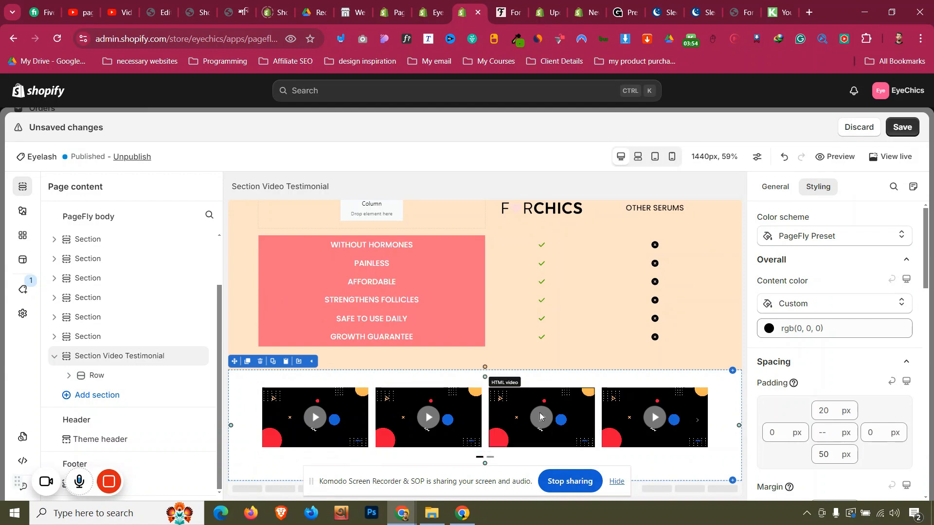
- Duplicate the Get Noticeable Results heading section and move the copy between the comparison table and the testimonial videos
{"action": "scroll", "coordinate": [539, 412], "scroll_direction": "up", "scroll_amount": 10}
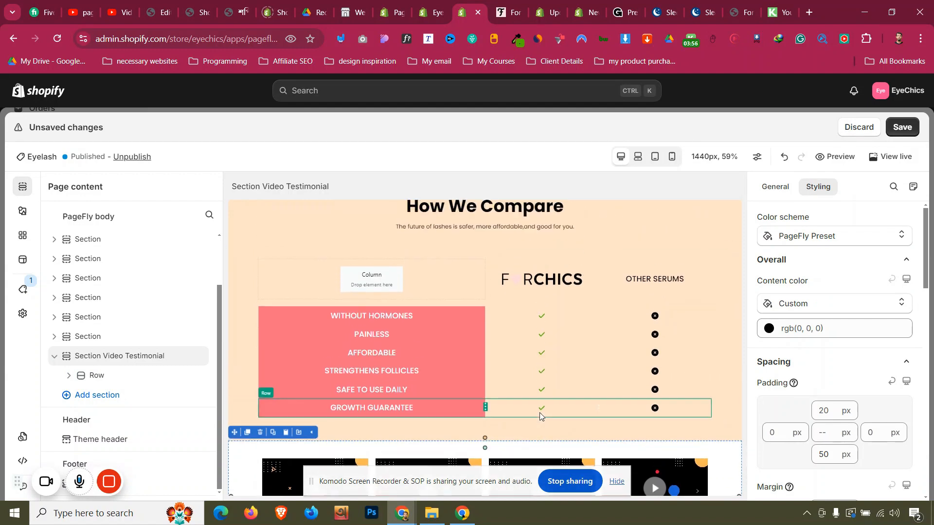
{"action": "scroll", "coordinate": [388, 293], "scroll_direction": "up", "scroll_amount": 2}
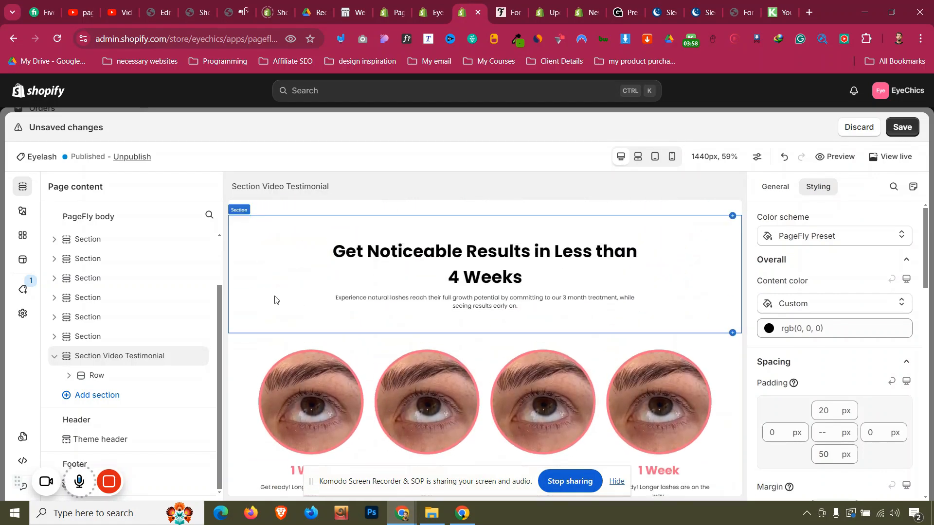
{"action": "left_click", "coordinate": [256, 291]}
{"action": "left_click", "coordinate": [248, 212]}
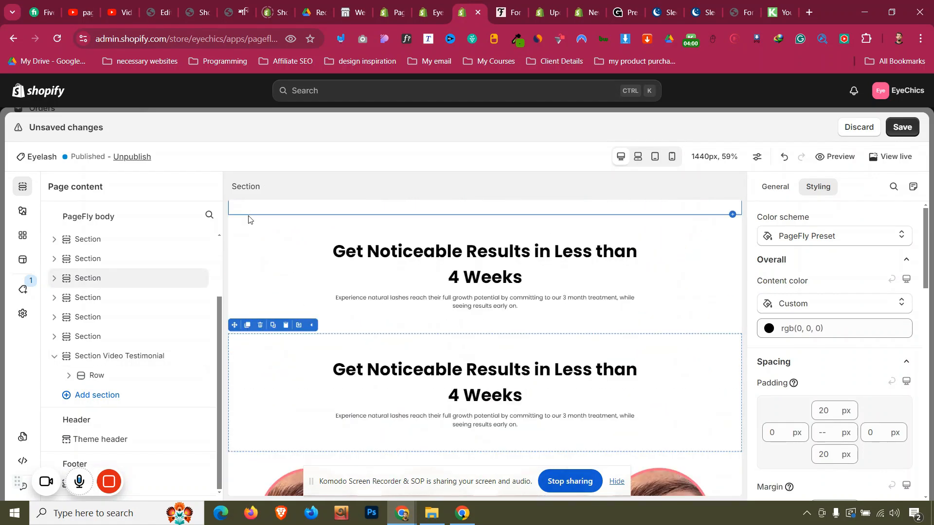
{"action": "left_click_drag", "start_coordinate": [234, 325], "coordinate": [425, 372]}
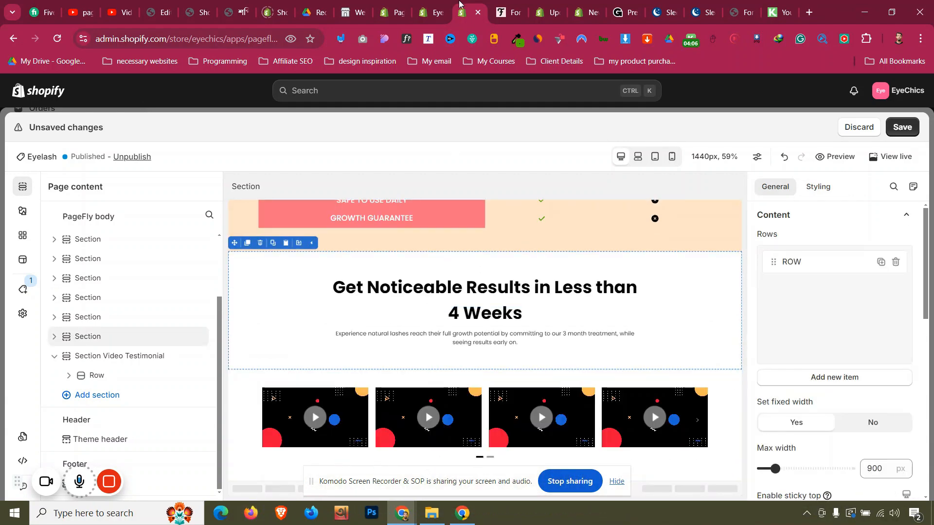
- Replace the copied section's heading with What Babes Like You Are Saying, copied from the ForChics reference page
{"action": "left_click", "coordinate": [508, 12]}
{"action": "triple_click", "coordinate": [505, 196]}
{"action": "key", "text": "ctrl+c"}
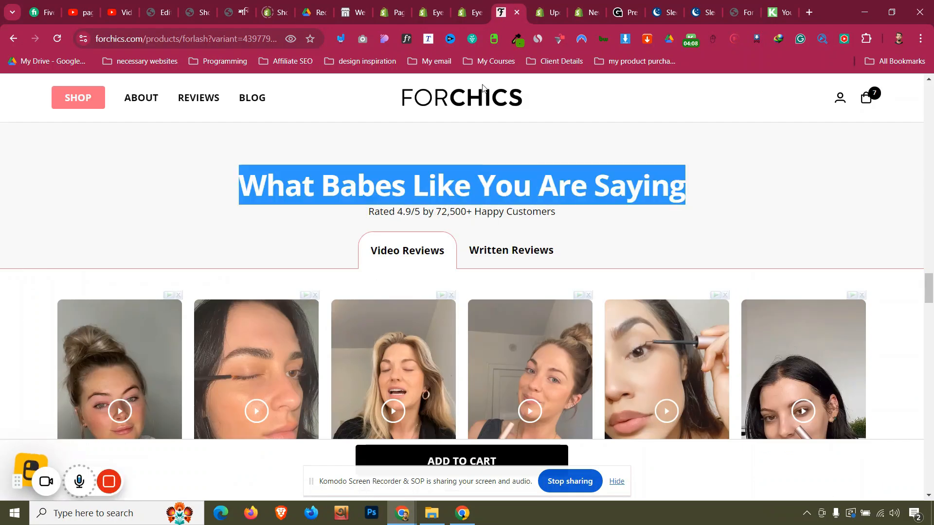
{"action": "left_click", "coordinate": [470, 12]}
{"action": "left_click", "coordinate": [496, 313]}
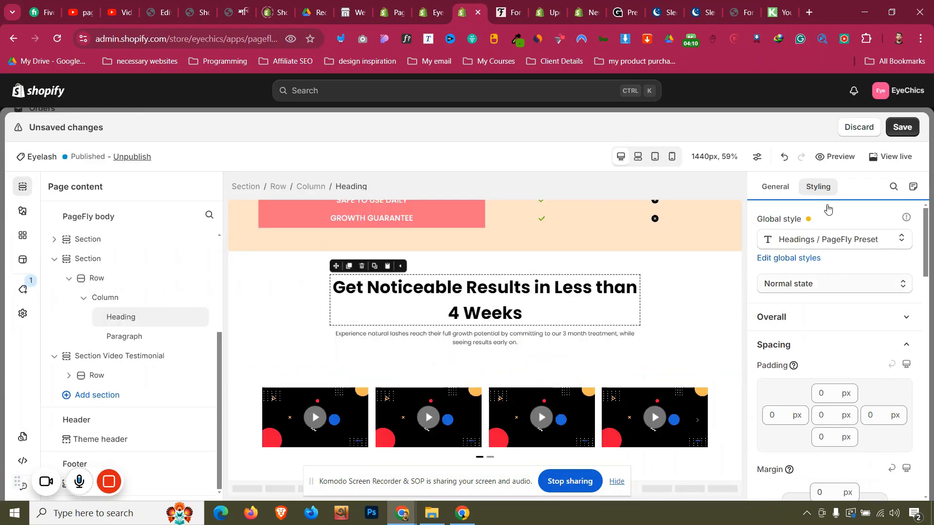
{"action": "left_click", "coordinate": [775, 187]}
{"action": "triple_click", "coordinate": [816, 320]}
{"action": "key", "text": "ctrl+v"}
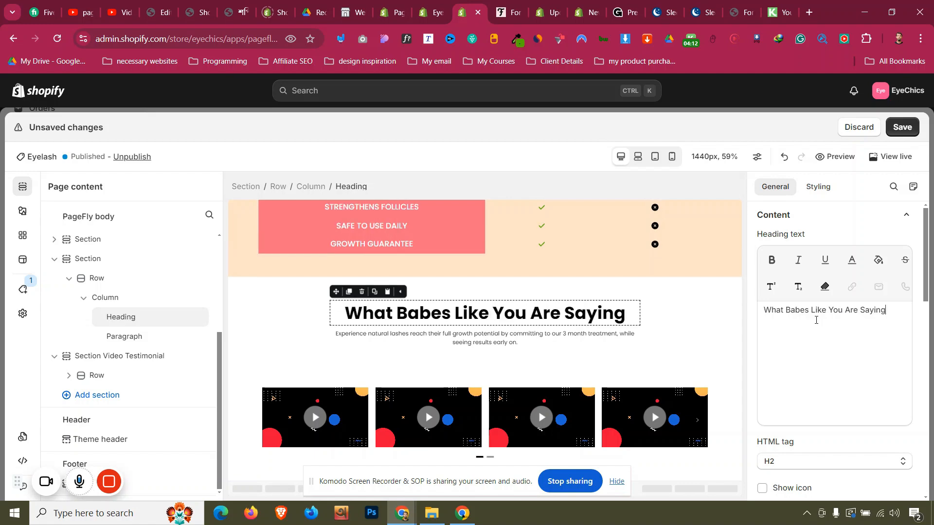
- Replace the paragraph under the What Babes Like You Are Saying heading with the ForChics text "Rated 4.9/5 by 72,500+ Happy Customers"
{"action": "left_click", "coordinate": [508, 12]}
{"action": "triple_click", "coordinate": [459, 219]}
{"action": "key", "text": "ctrl+c"}
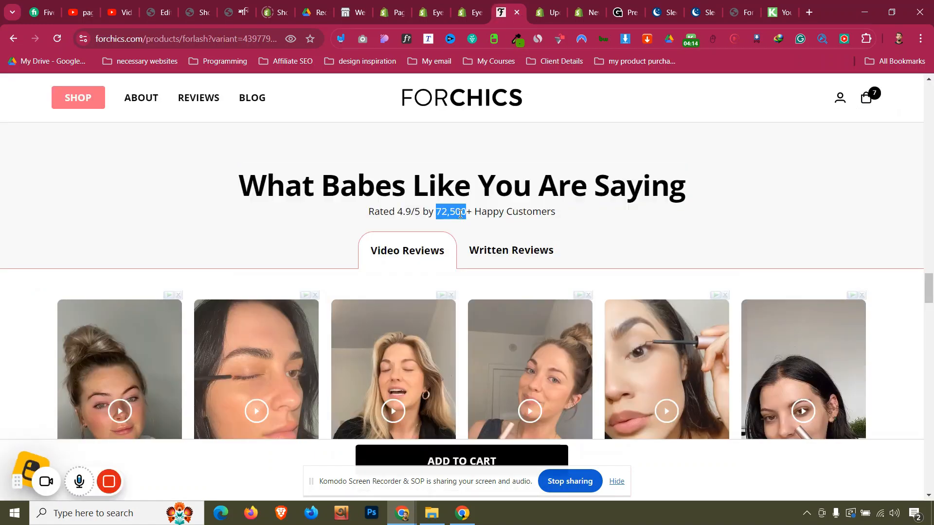
{"action": "key", "text": "ctrl+shift+Tab"}
{"action": "left_click", "coordinate": [519, 335]}
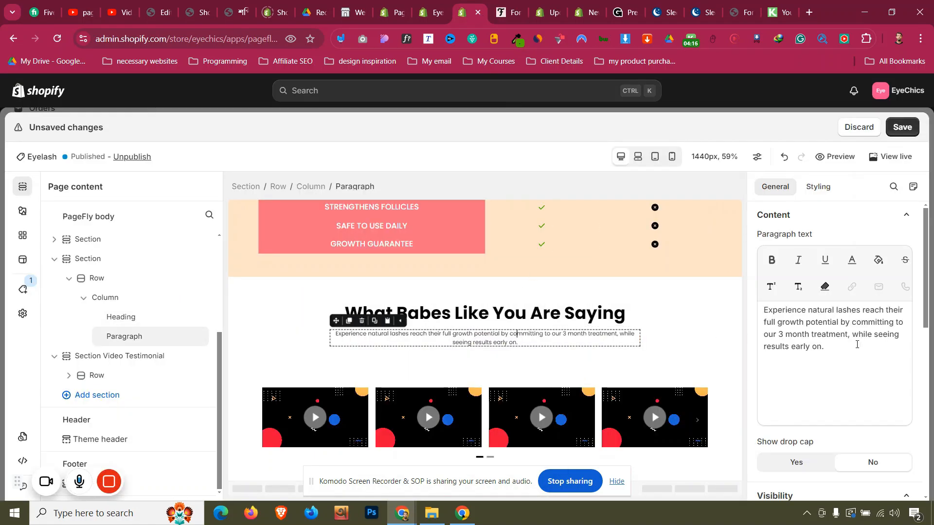
{"action": "triple_click", "coordinate": [827, 321]}
{"action": "key", "text": "ctrl+v"}
- Set the What Babes Like You Are Saying heading section's bottom padding to 0 px for desktop
{"action": "left_click", "coordinate": [258, 318]}
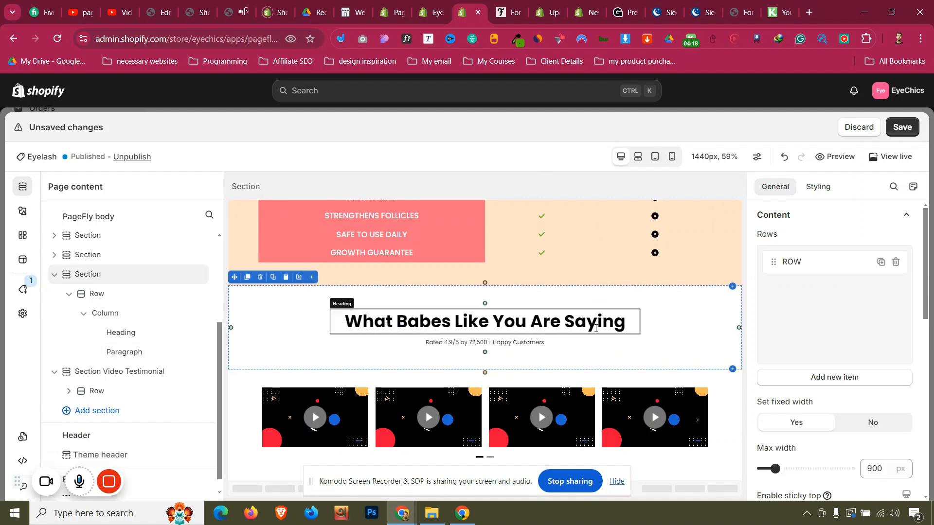
{"action": "left_click", "coordinate": [818, 187]}
{"action": "double_click", "coordinate": [824, 379]}
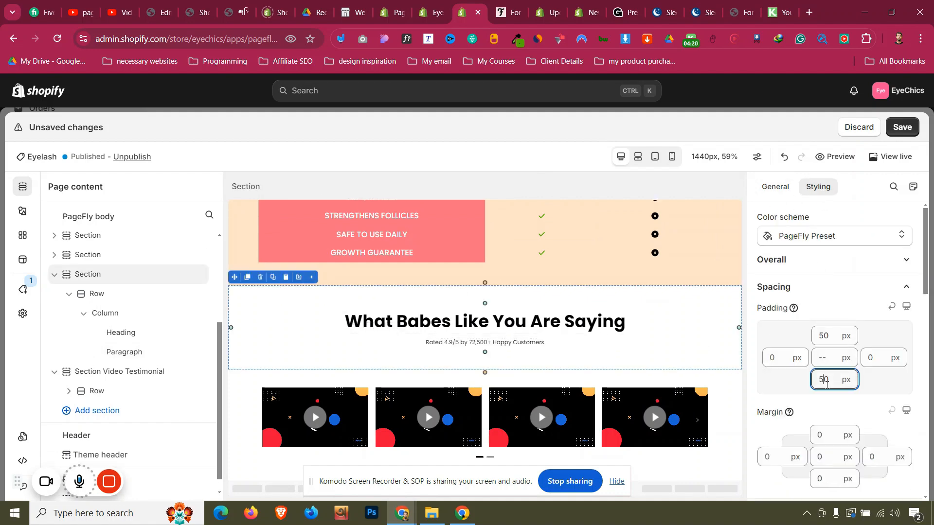
{"action": "type", "text": "32"}
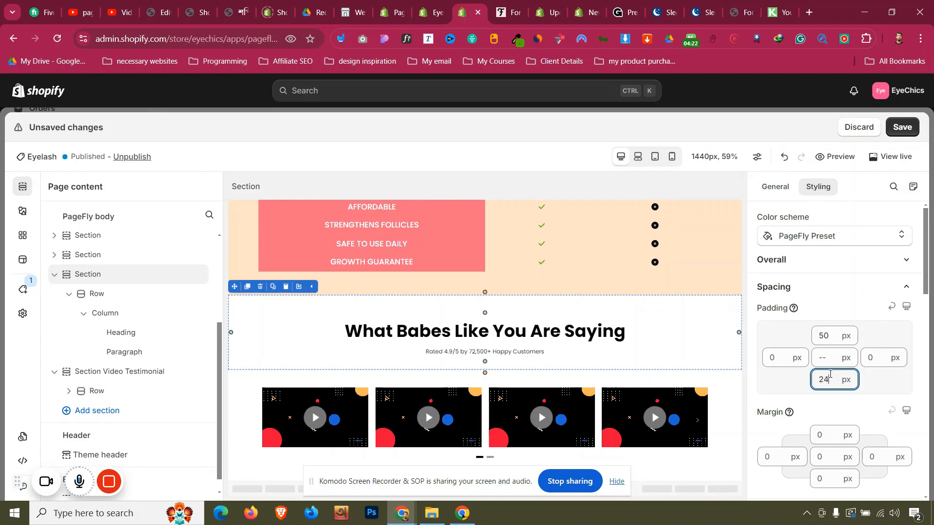
{"action": "key", "text": "BackSpace"}
{"action": "key", "text": "BackSpace"}
{"action": "type", "text": "5"}
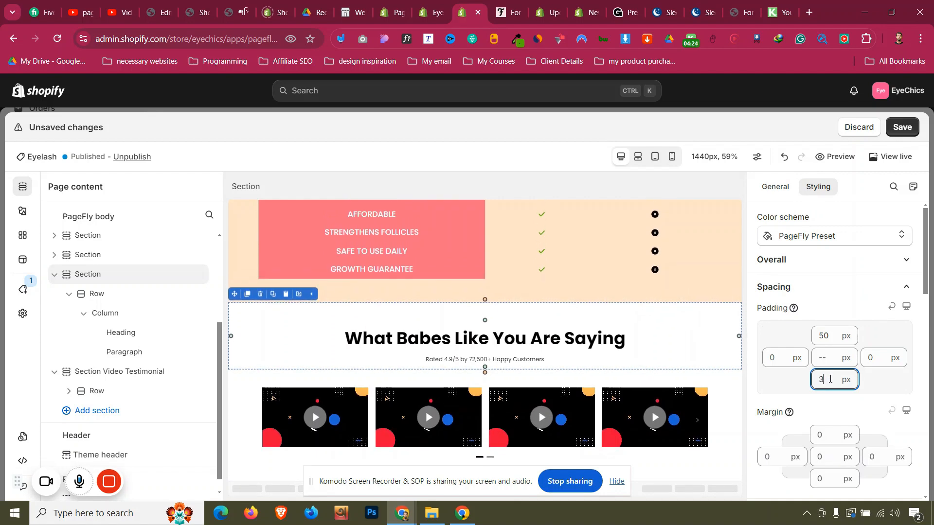
{"action": "key", "text": "BackSpace"}
{"action": "type", "text": "0"}
- In the mobile view, delete the See All Reviews button from the video testimonial section
{"action": "left_click", "coordinate": [240, 395]}
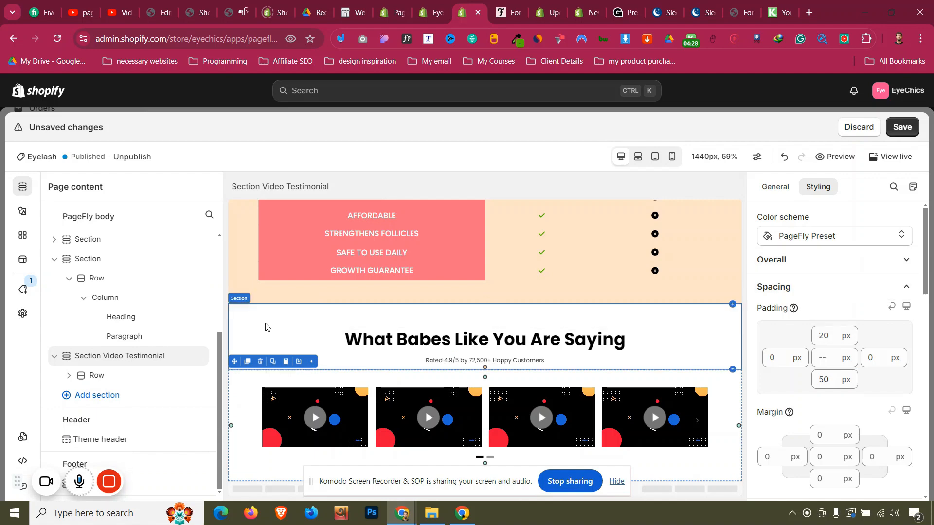
{"action": "left_click", "coordinate": [672, 156]}
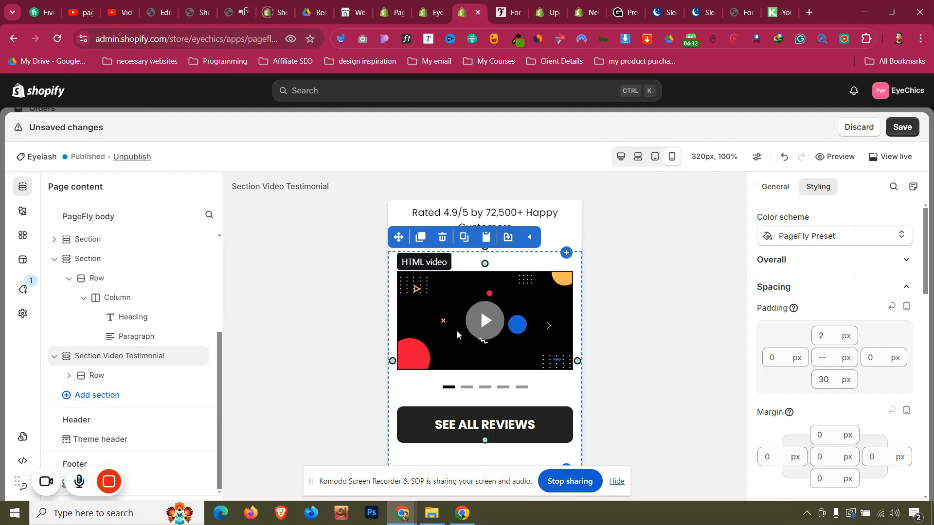
{"action": "scroll", "coordinate": [456, 331], "scroll_direction": "up", "scroll_amount": 1}
{"action": "left_click", "coordinate": [390, 230]}
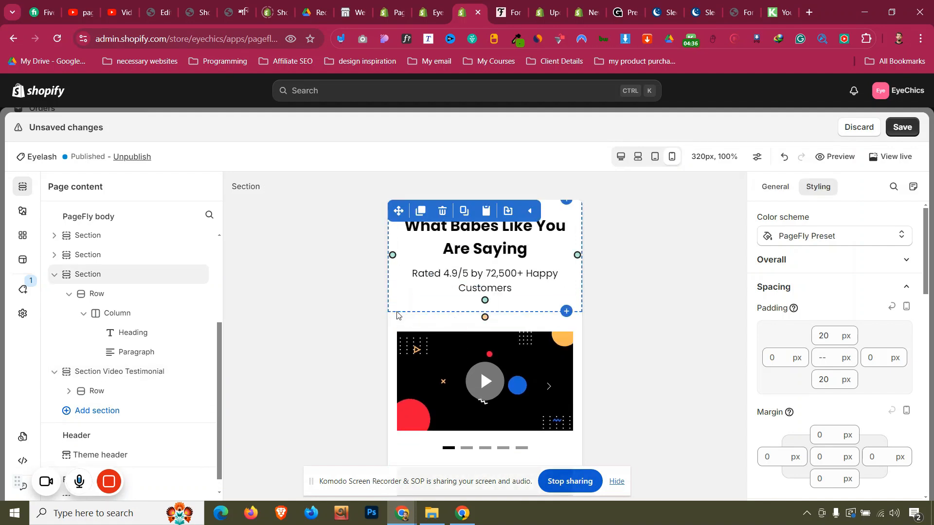
{"action": "scroll", "coordinate": [396, 318], "scroll_direction": "down", "scroll_amount": 1}
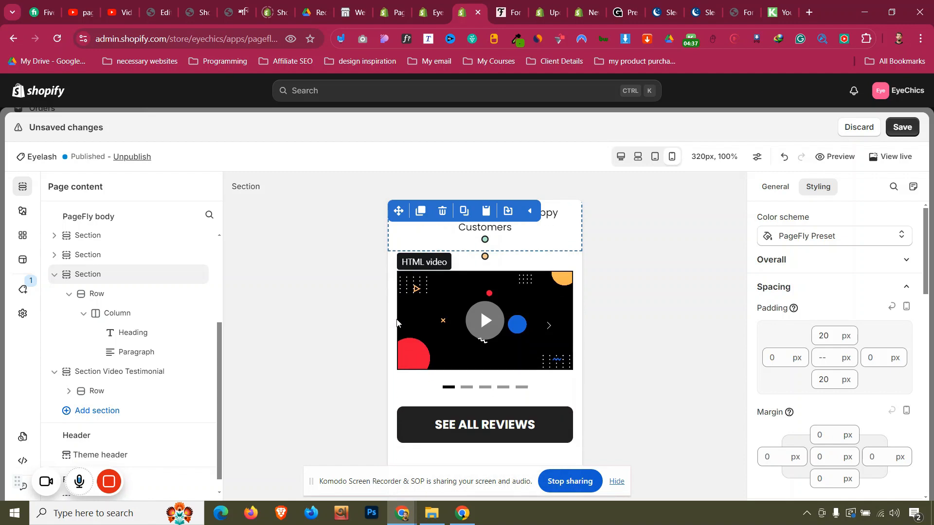
{"action": "left_click", "coordinate": [425, 426]}
{"action": "left_click", "coordinate": [450, 389]}
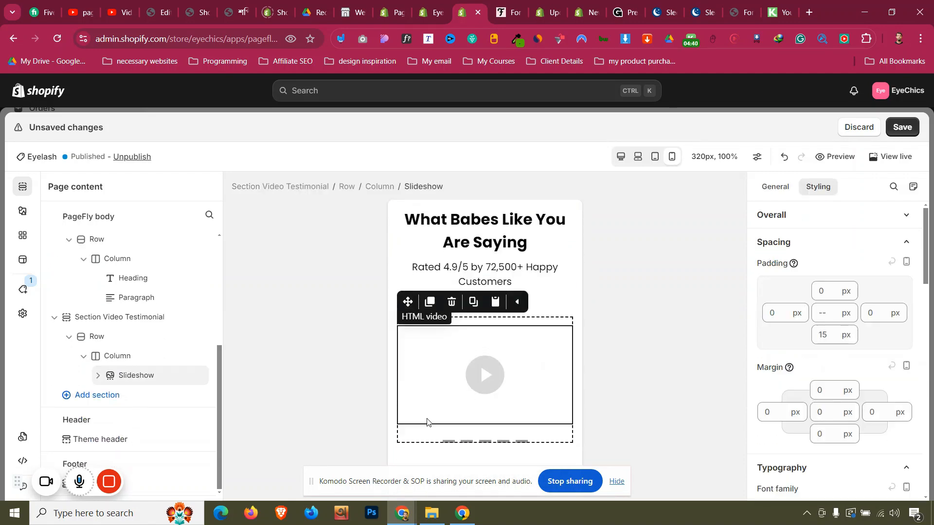
- Set the video testimonial section's top padding to 0 px for mobile
{"action": "left_click", "coordinate": [404, 463]}
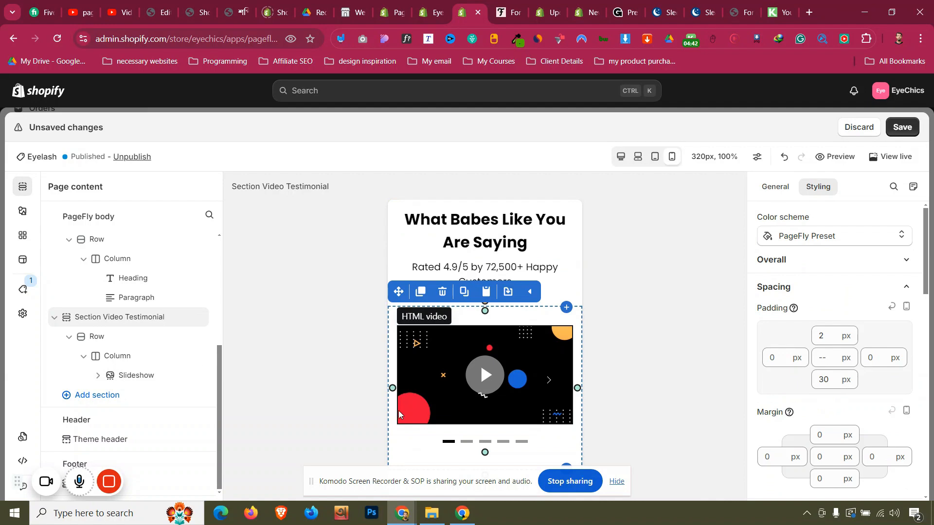
{"action": "left_click", "coordinate": [834, 336]}
{"action": "type", "text": "2"}
{"action": "double_click", "coordinate": [834, 336]}
{"action": "type", "text": "0"}
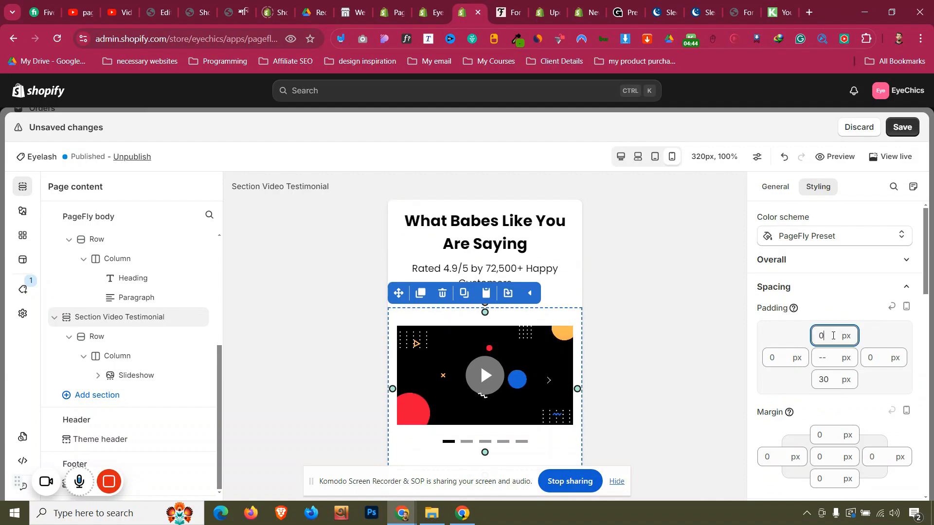
- In the 768 px tablet view, set the testimonial slideshow to display 2 items
{"action": "left_click", "coordinate": [655, 158]}
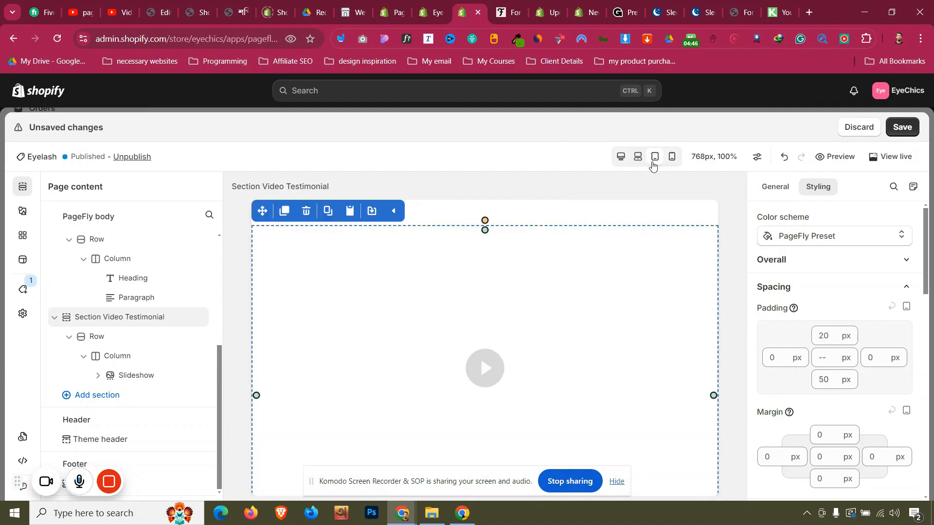
{"action": "scroll", "coordinate": [550, 294], "scroll_direction": "up", "scroll_amount": 3}
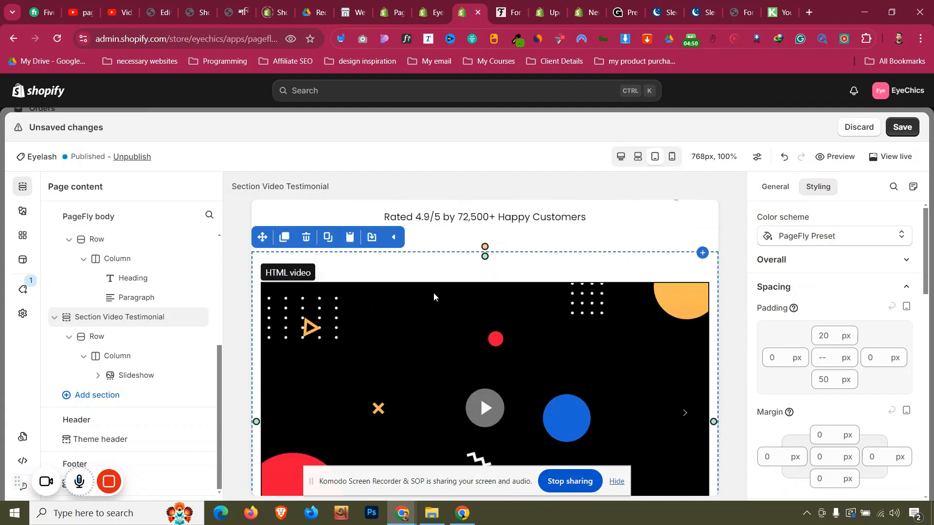
{"action": "left_click", "coordinate": [435, 294]}
{"action": "left_click", "coordinate": [422, 187]}
{"action": "left_click", "coordinate": [775, 188]}
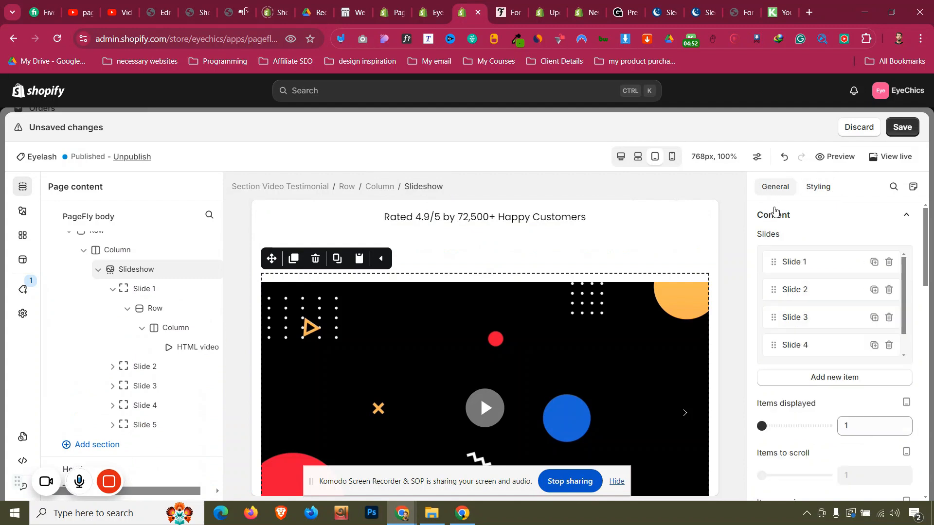
{"action": "left_click_drag", "start_coordinate": [767, 426], "coordinate": [778, 422]}
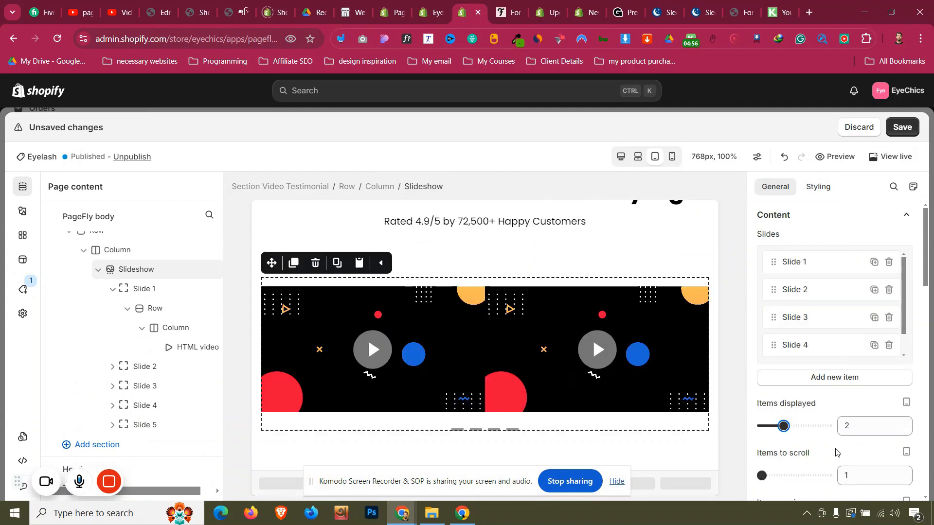
- Set the testimonial slideshow's item spacing to 15 px for tablet
{"action": "scroll", "coordinate": [865, 449], "scroll_direction": "down", "scroll_amount": 3}
{"action": "double_click", "coordinate": [877, 403]}
{"action": "type", "text": "11"}
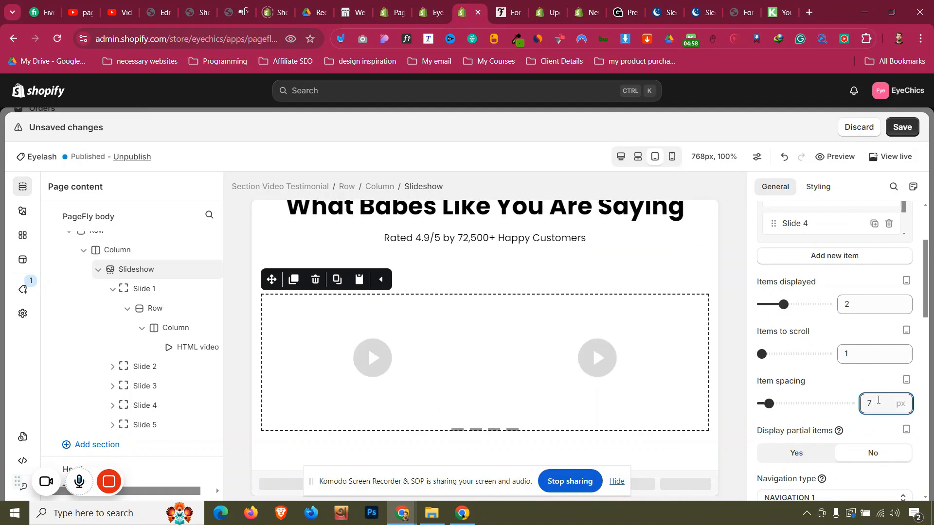
{"action": "key", "text": "BackSpace"}
{"action": "type", "text": "6"}
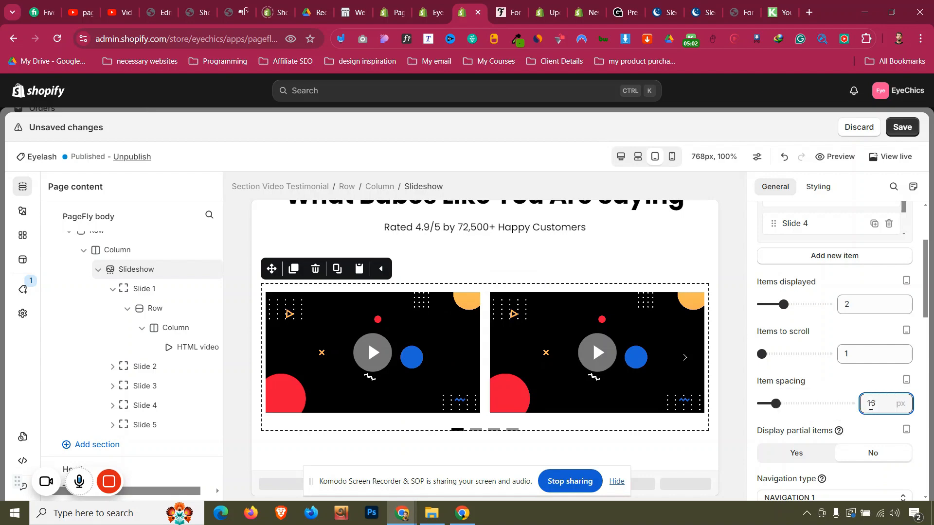
{"action": "key", "text": "Down"}
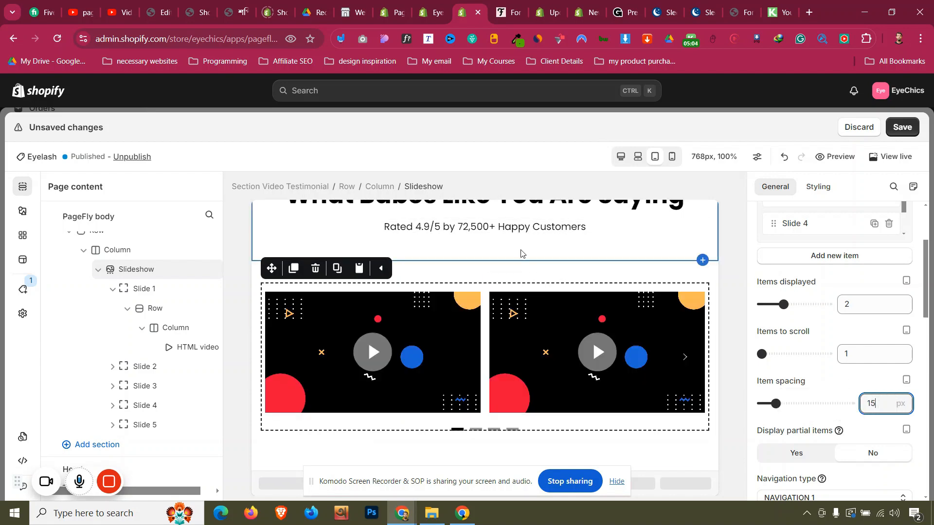
- Set the What Babes Like You Are Saying heading section's bottom padding to 0 px for tablet
{"action": "left_click", "coordinate": [520, 253]}
{"action": "left_click", "coordinate": [818, 186]}
{"action": "left_click", "coordinate": [825, 384]}
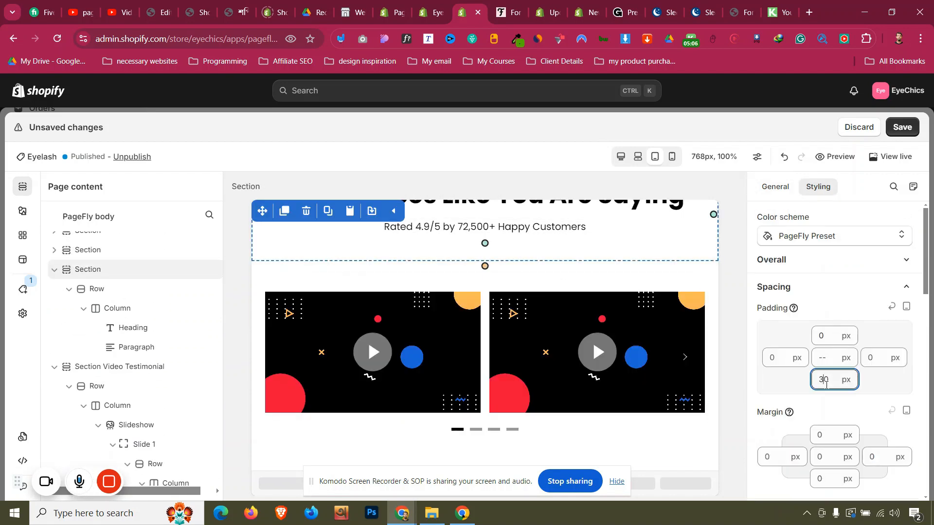
{"action": "key", "text": "BackSpace"}
{"action": "key", "text": "BackSpace"}
{"action": "type", "text": "1"}
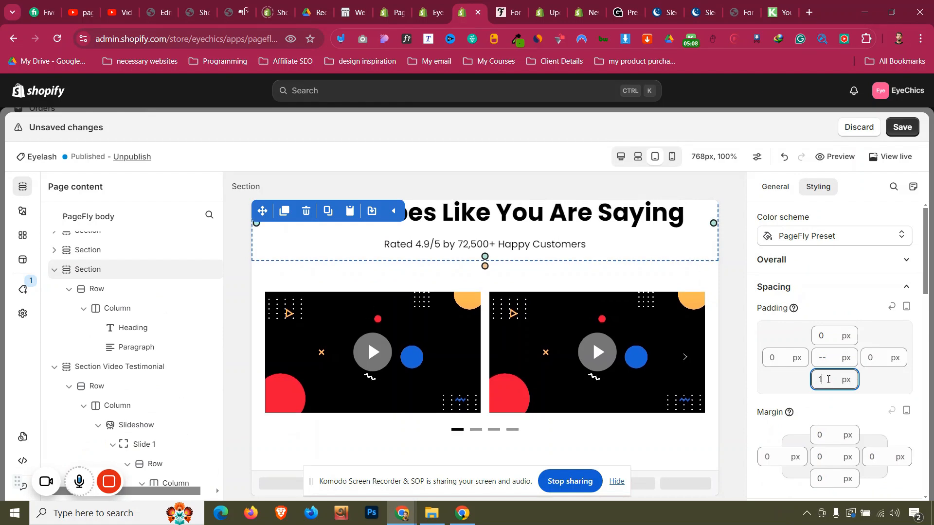
{"action": "type", "text": "0"}
- Set the video testimonial section's top padding to 0 px and bottom padding to 30 px for tablet
{"action": "left_click", "coordinate": [375, 271]}
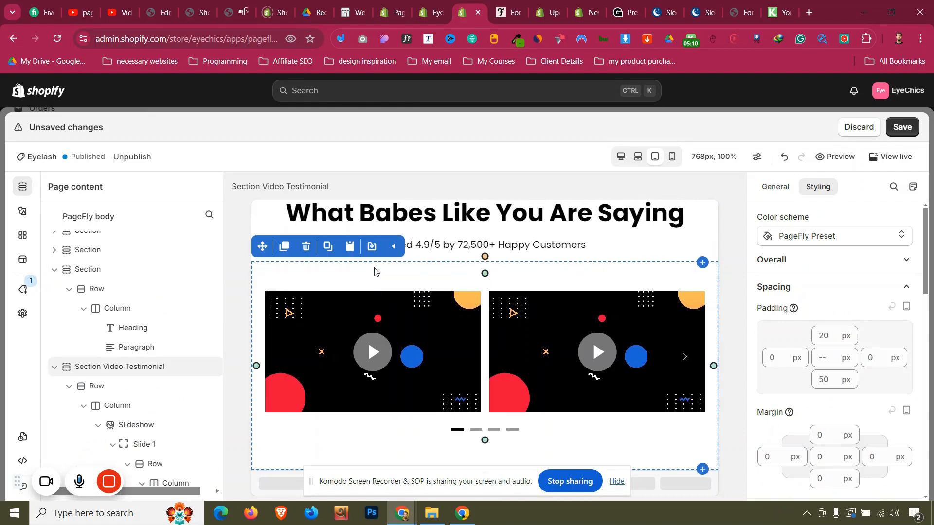
{"action": "left_click", "coordinate": [822, 335]}
{"action": "key", "text": "BackSpace"}
{"action": "key", "text": "BackSpace"}
{"action": "type", "text": "0"}
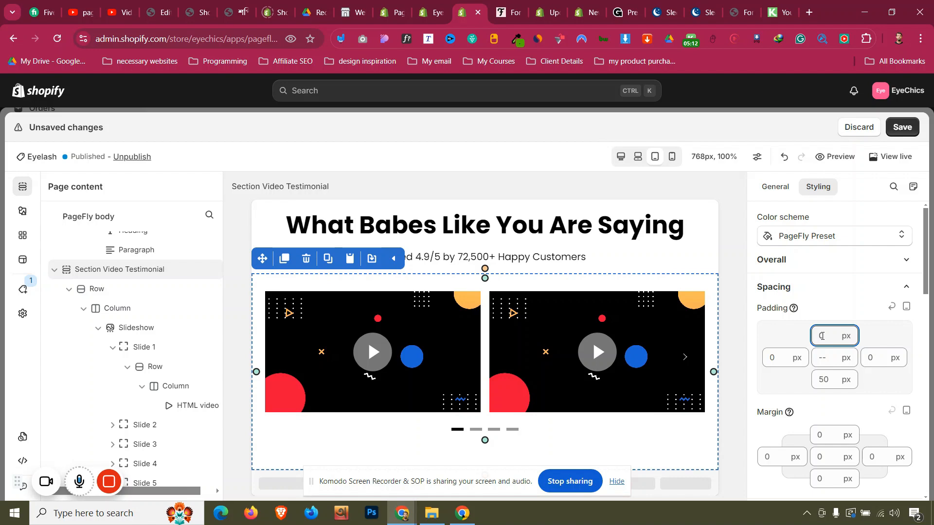
{"action": "left_click", "coordinate": [822, 378]}
{"action": "key", "text": "BackSpace"}
{"action": "key", "text": "BackSpace"}
{"action": "type", "text": "3"}
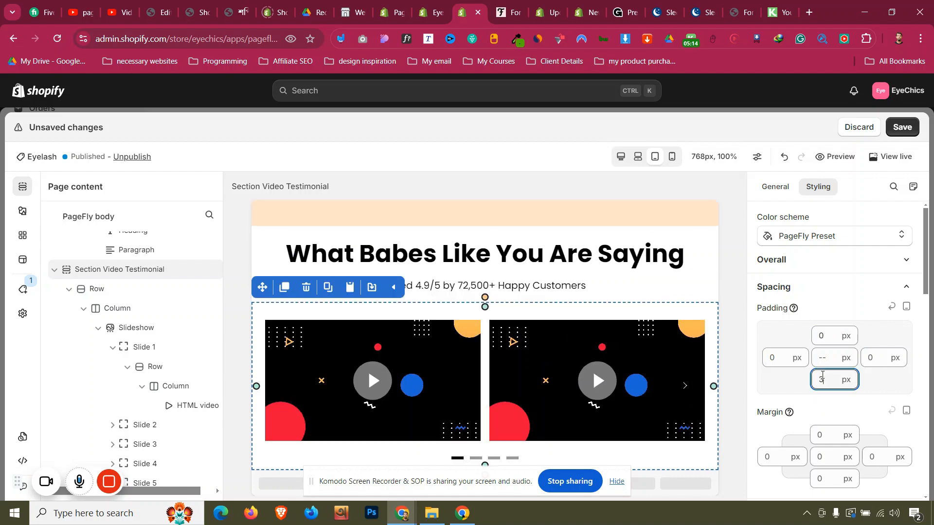
{"action": "type", "text": "0"}
- In the 1025 px laptop view, set the testimonial slideshow to display 3 items
{"action": "left_click", "coordinate": [638, 156]}
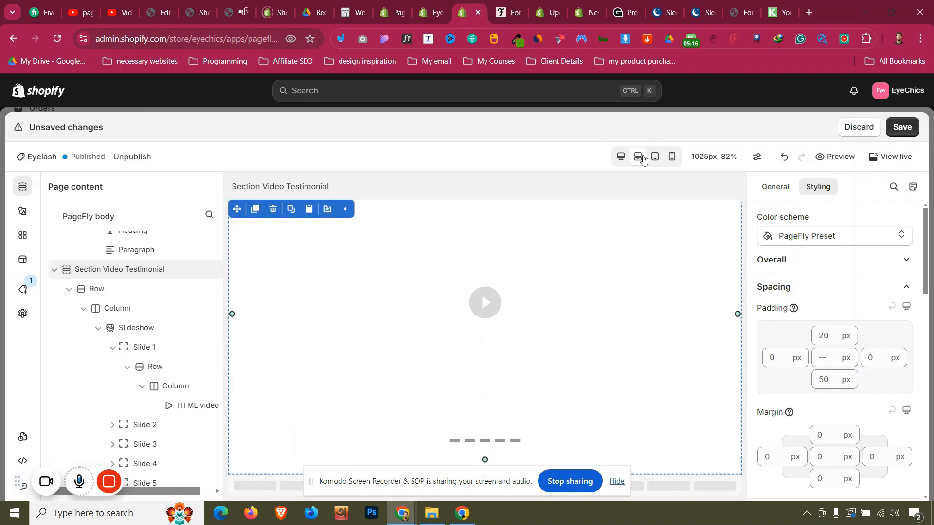
{"action": "left_click", "coordinate": [444, 285]}
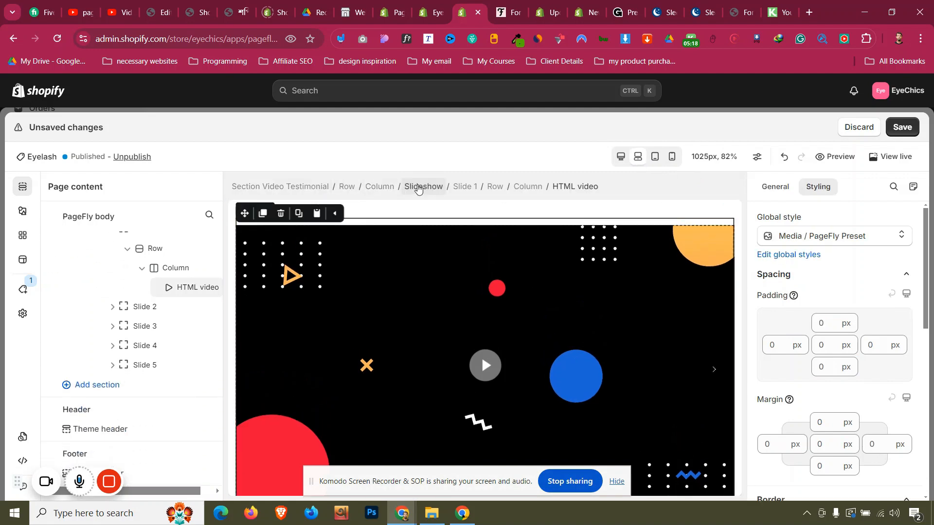
{"action": "left_click", "coordinate": [421, 187]}
{"action": "left_click", "coordinate": [775, 187]}
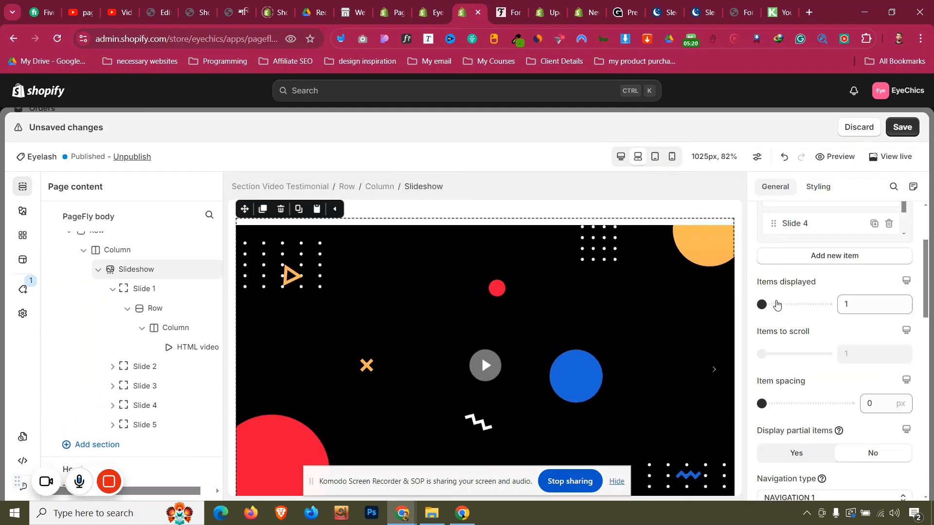
{"action": "left_click_drag", "start_coordinate": [761, 305], "coordinate": [806, 305]}
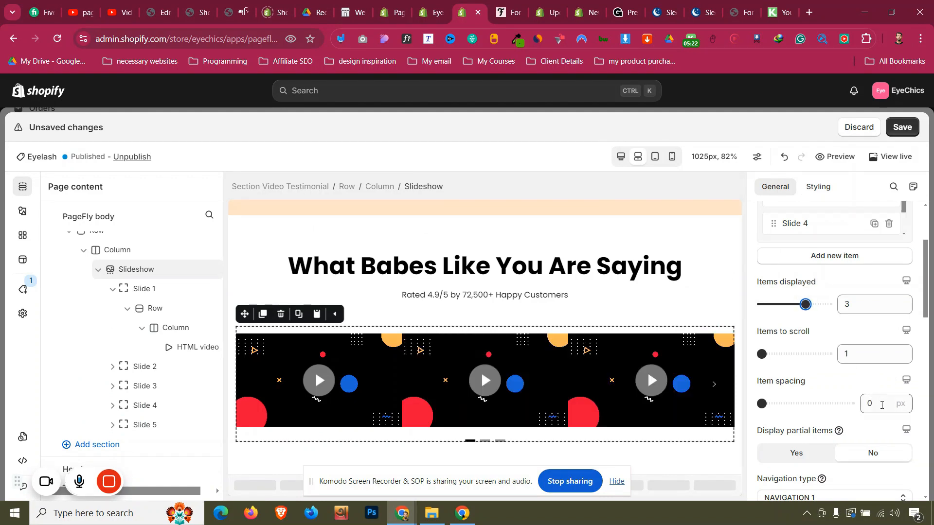
- Set the testimonial slideshow's item spacing to 17 px for the laptop view
{"action": "left_click", "coordinate": [882, 404]}
{"action": "type", "text": "14"}
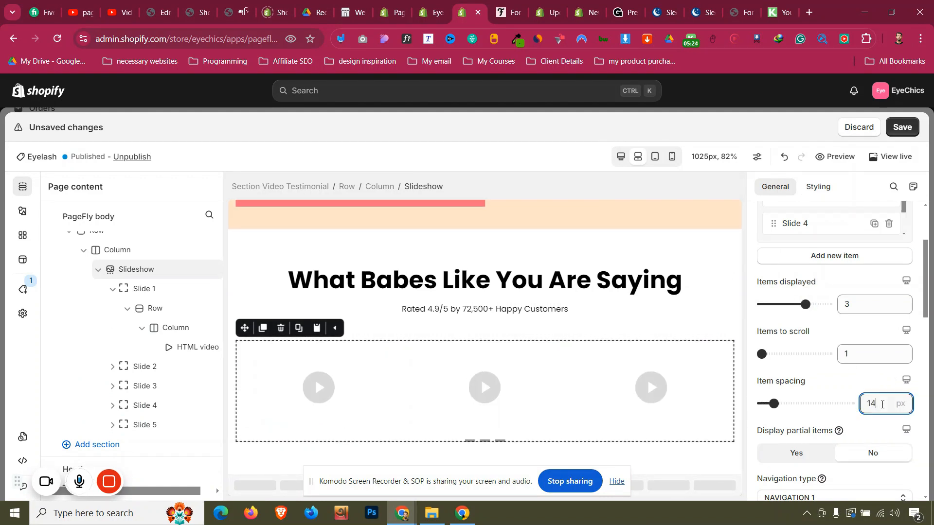
{"action": "key", "text": "Up"}
{"action": "key", "text": "Up"}
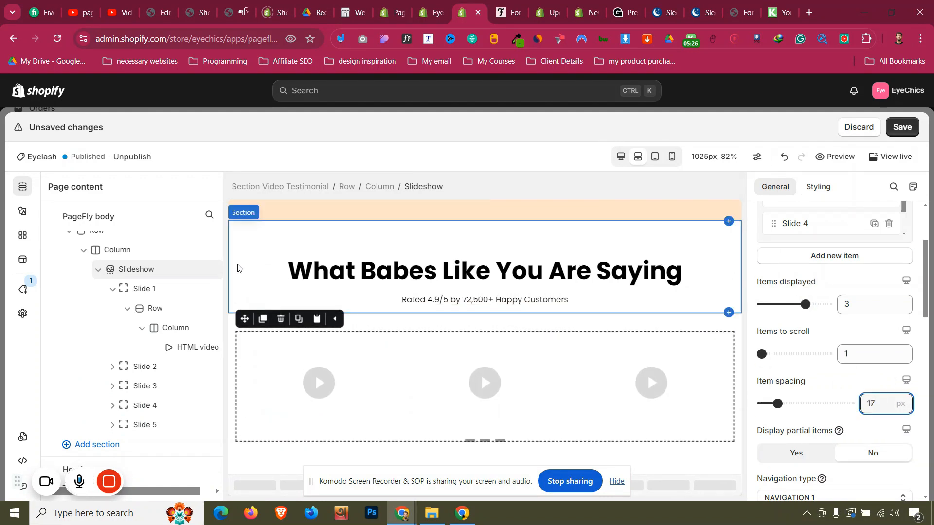
- Set the video testimonial section's top padding to 0 px for the laptop view
{"action": "left_click", "coordinate": [237, 267]}
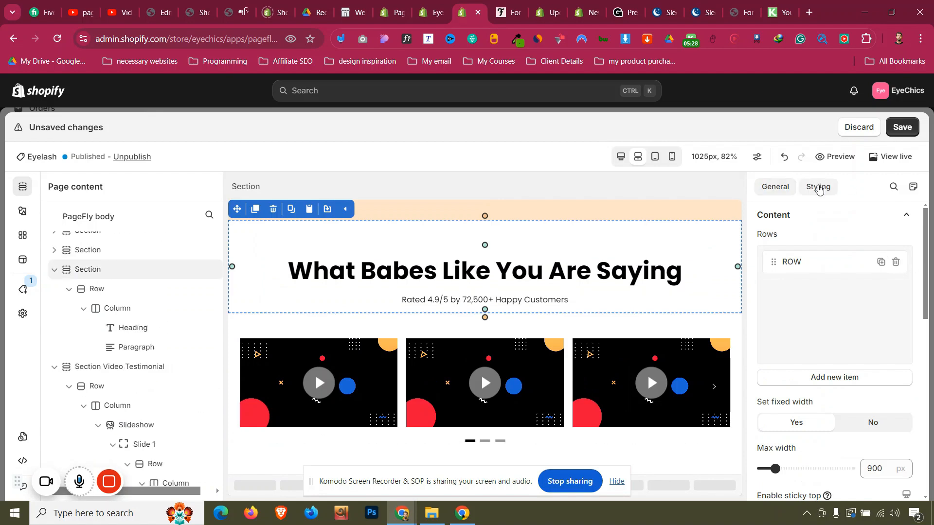
{"action": "left_click", "coordinate": [817, 187]}
{"action": "left_click", "coordinate": [234, 323]}
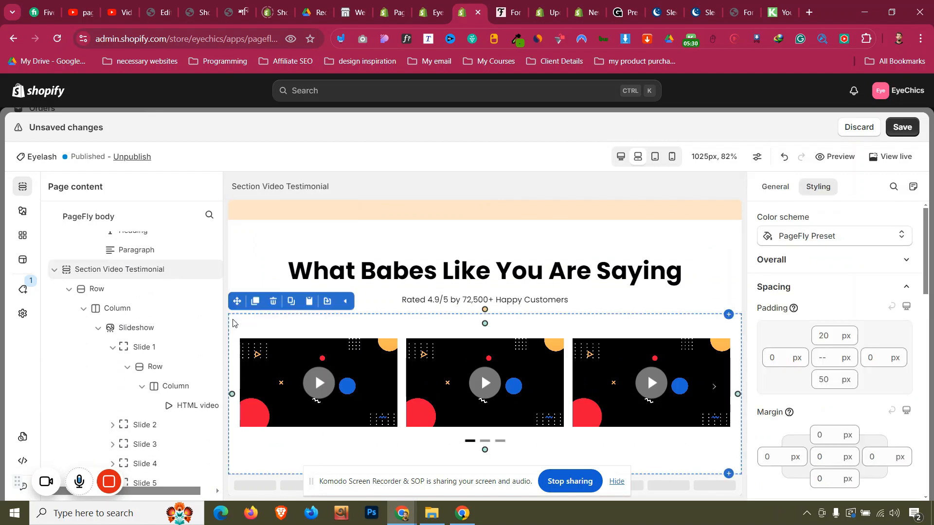
{"action": "left_click", "coordinate": [830, 335]}
{"action": "double_click", "coordinate": [829, 335]}
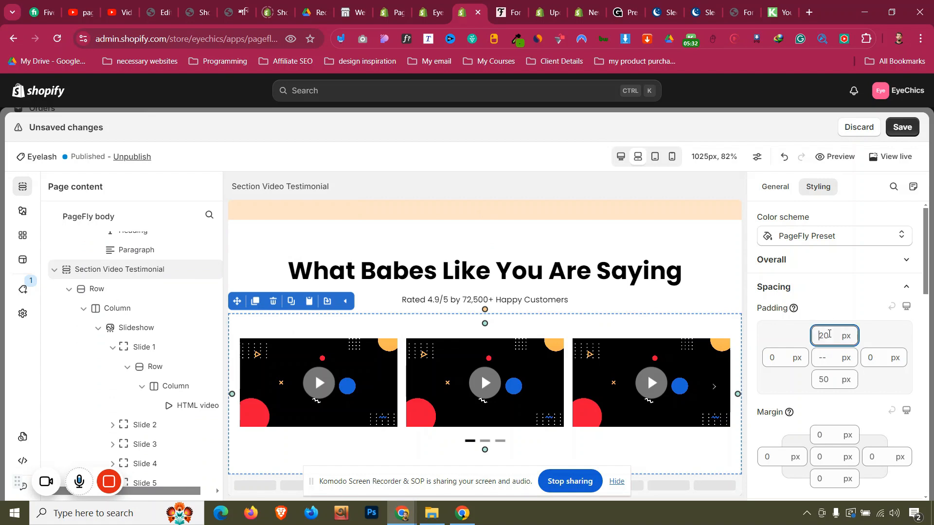
{"action": "type", "text": "1"}
{"action": "key", "text": "BackSpace"}
{"action": "type", "text": "0"}
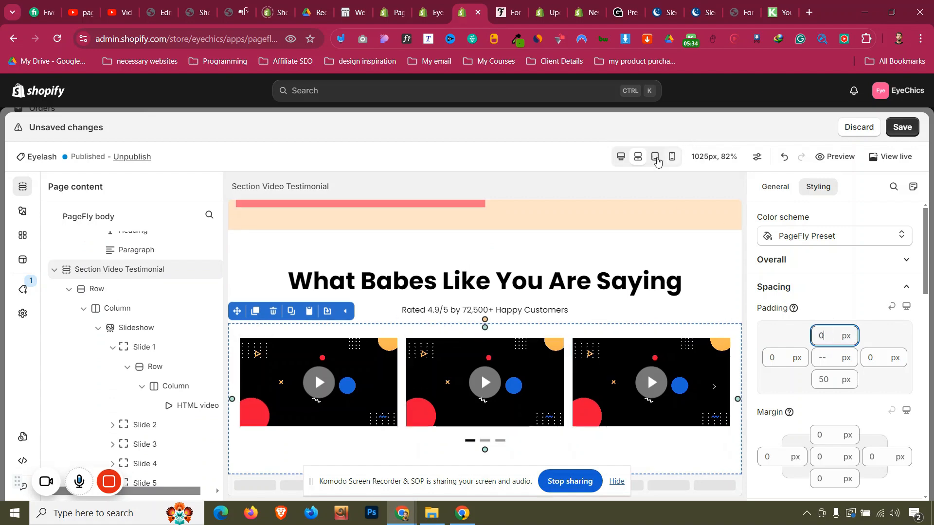
- In the 1440 px desktop view, set the video testimonial section's top padding to 0 px and save the page
{"action": "left_click", "coordinate": [622, 157]}
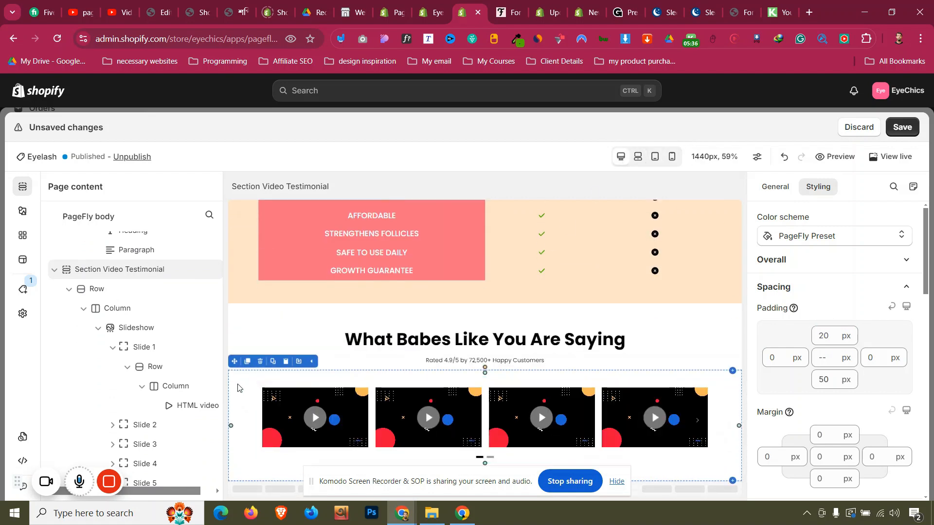
{"action": "left_click", "coordinate": [827, 335]}
{"action": "key", "text": "BackSpace"}
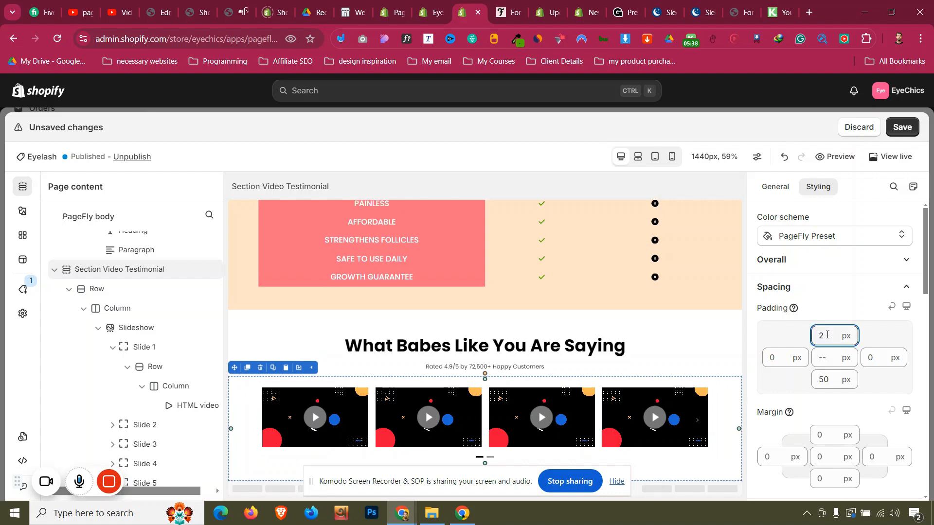
{"action": "key", "text": "BackSpace"}
{"action": "type", "text": "0"}
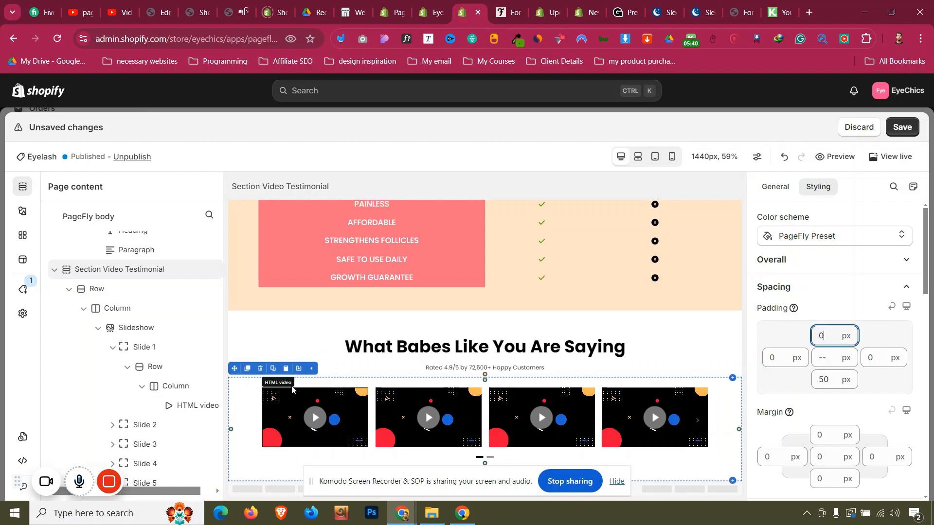
{"action": "left_click", "coordinate": [262, 347]}
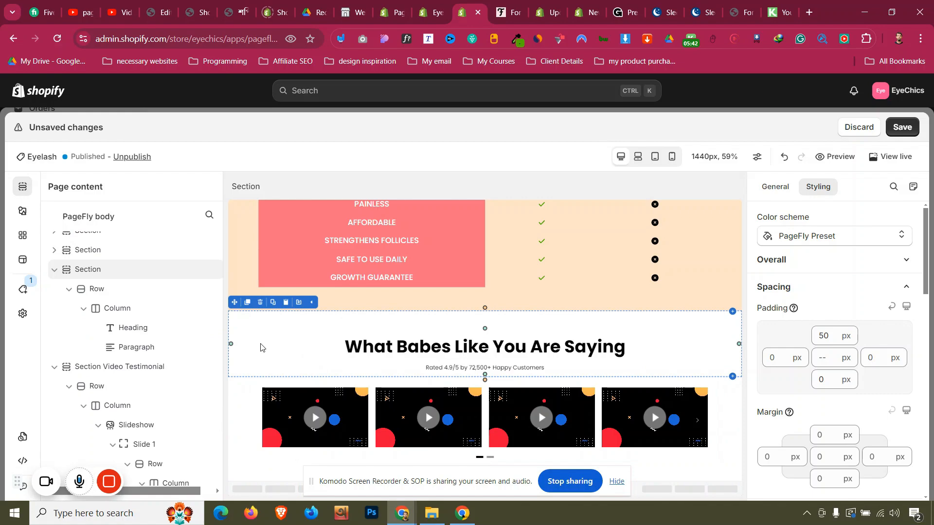
{"action": "key", "text": "ctrl+s"}
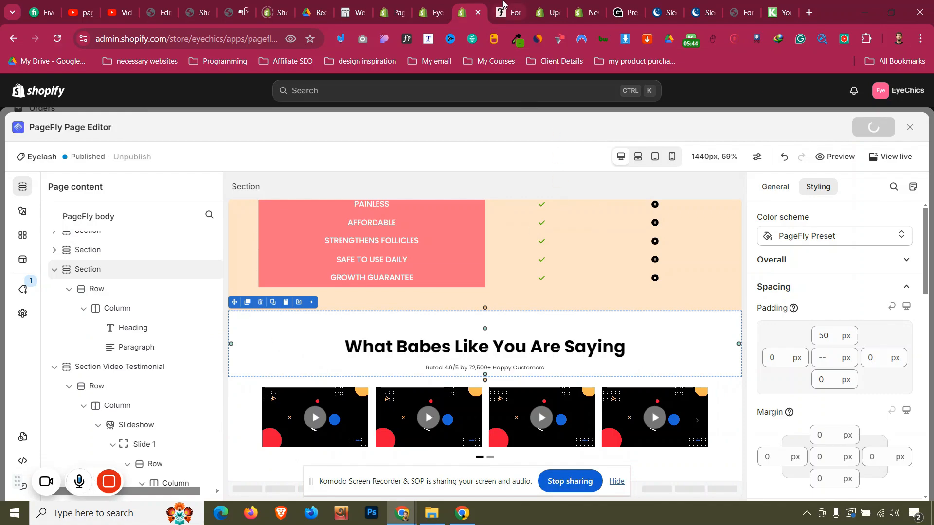
- Examine the layout of the Frequently Asked Questions section on the ForChics reference page
{"action": "left_click", "coordinate": [509, 13]}
{"action": "scroll", "coordinate": [554, 165], "scroll_direction": "down", "scroll_amount": 5}
{"action": "scroll", "coordinate": [552, 171], "scroll_direction": "down", "scroll_amount": 7}
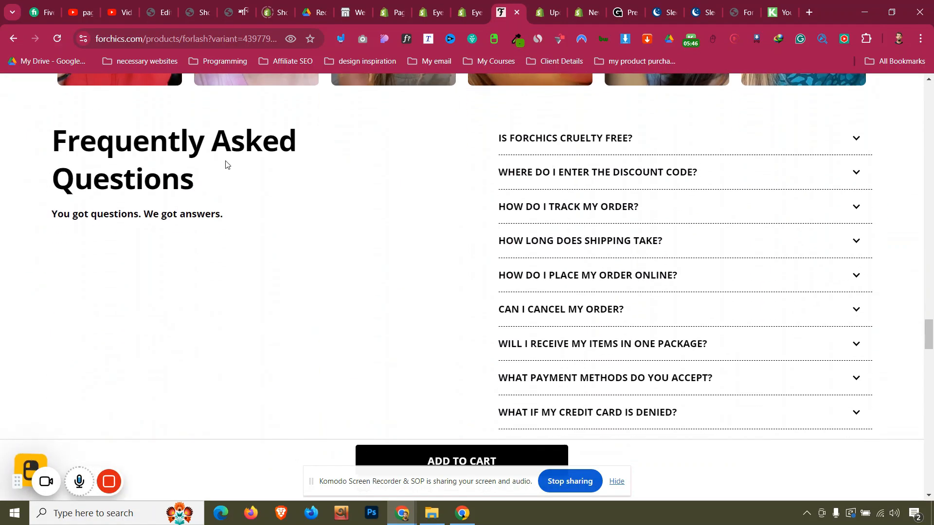
{"action": "double_click", "coordinate": [227, 150]}
{"action": "left_click", "coordinate": [227, 150]}
{"action": "left_click", "coordinate": [227, 149]}
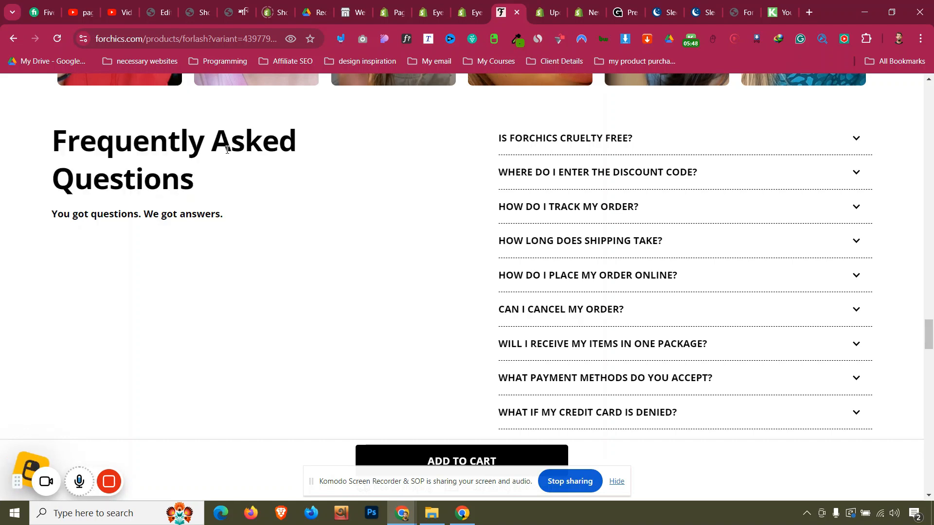
{"action": "left_click", "coordinate": [653, 144]}
{"action": "left_click", "coordinate": [651, 145]}
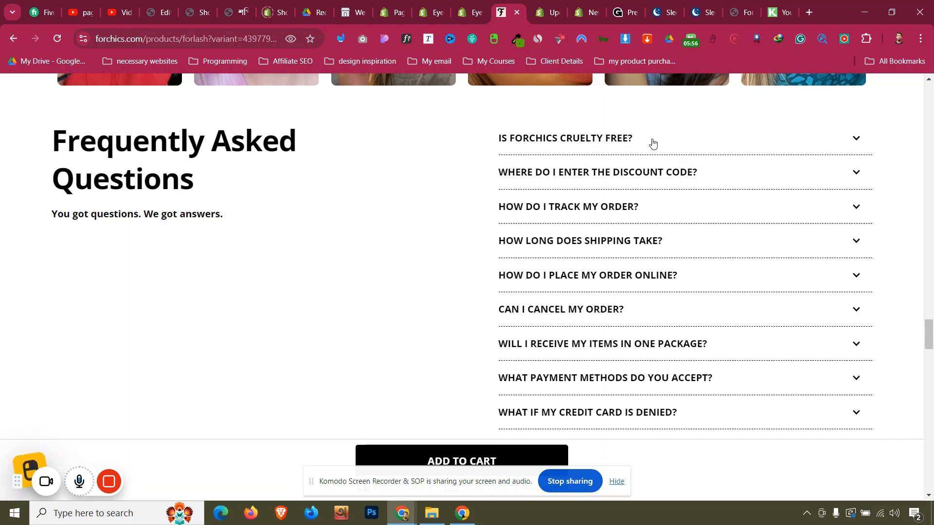
- Back in the Eyelash page editor, insert a two-column layout above the "What Babes Like You Are Saying" section
{"action": "left_click", "coordinate": [481, 4]}
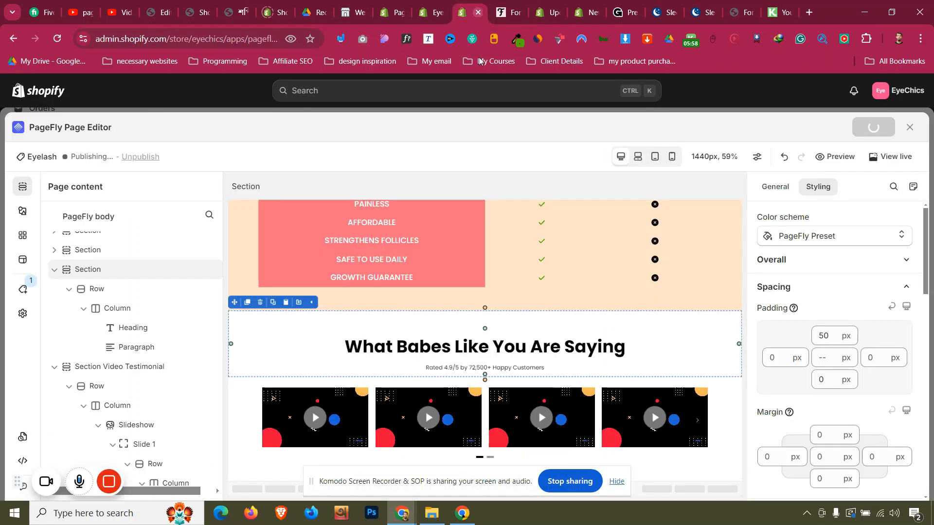
{"action": "left_click", "coordinate": [238, 404]}
{"action": "left_click", "coordinate": [775, 188]}
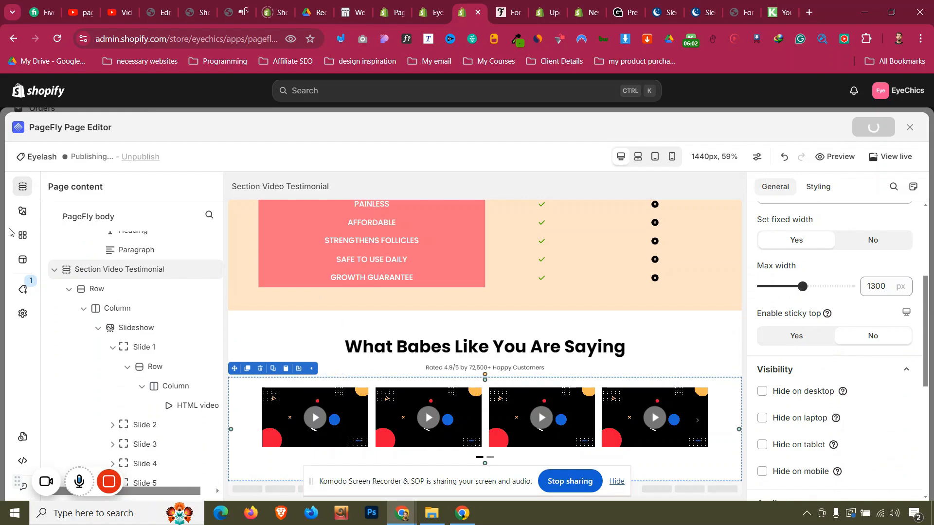
{"action": "left_click", "coordinate": [22, 213]}
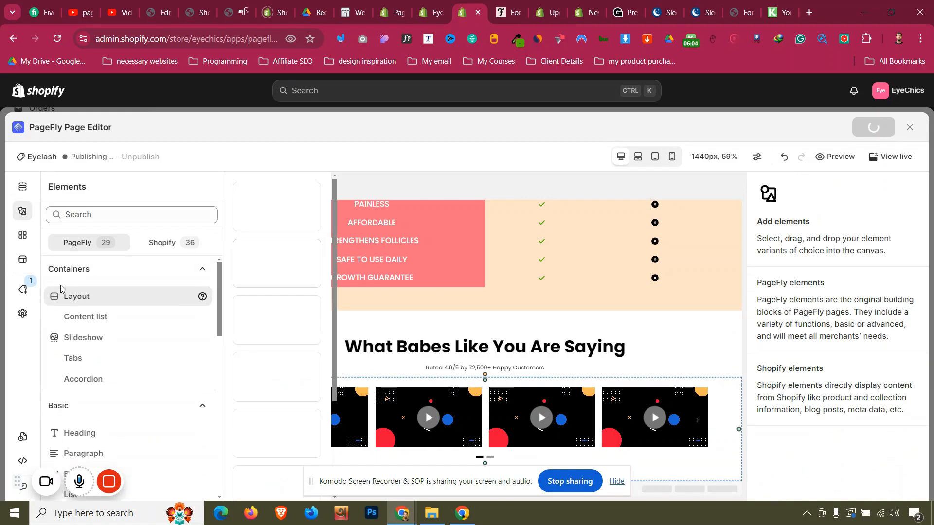
{"action": "scroll", "coordinate": [338, 365], "scroll_direction": "down", "scroll_amount": 15}
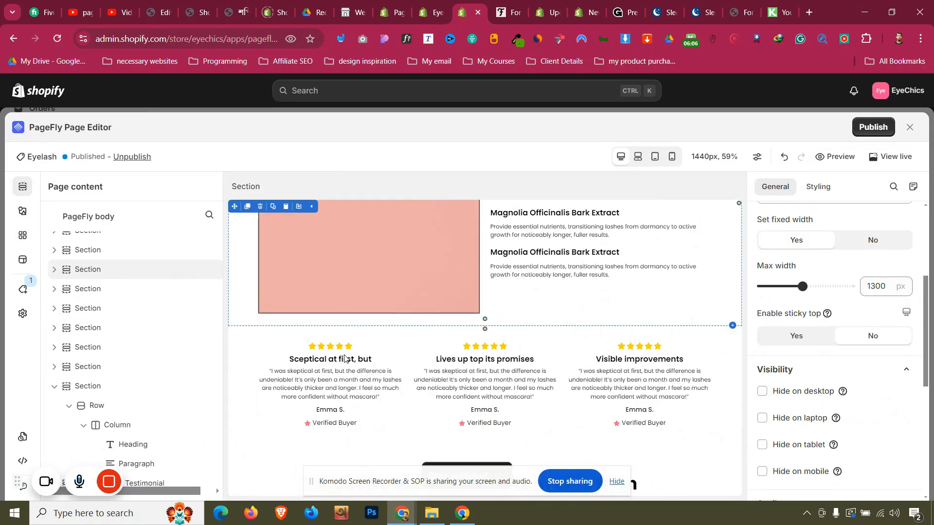
{"action": "scroll", "coordinate": [336, 374], "scroll_direction": "down", "scroll_amount": 2}
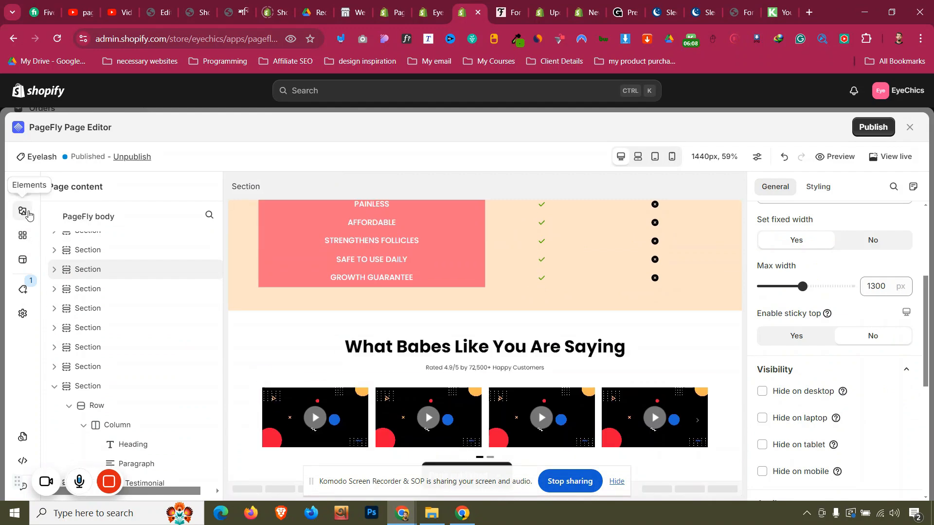
{"action": "left_click", "coordinate": [23, 211]}
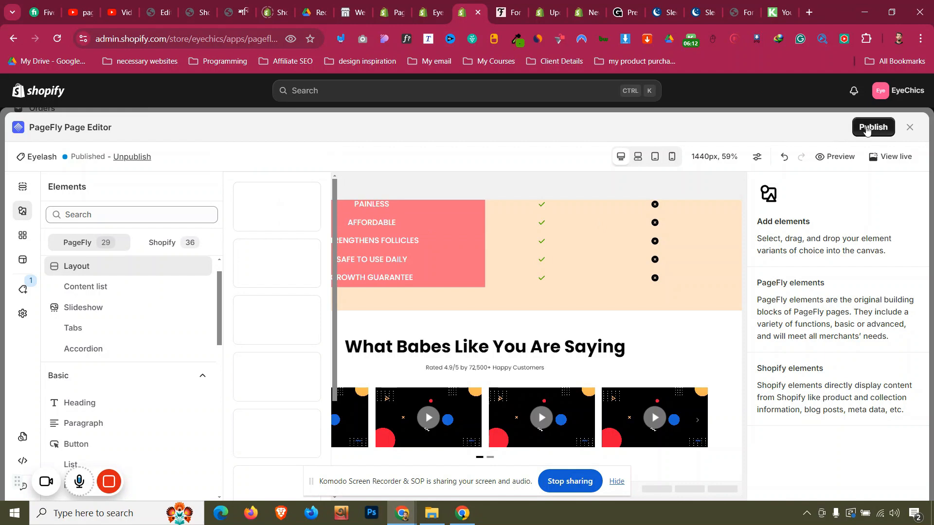
{"action": "left_click_drag", "start_coordinate": [246, 257], "coordinate": [369, 317]}
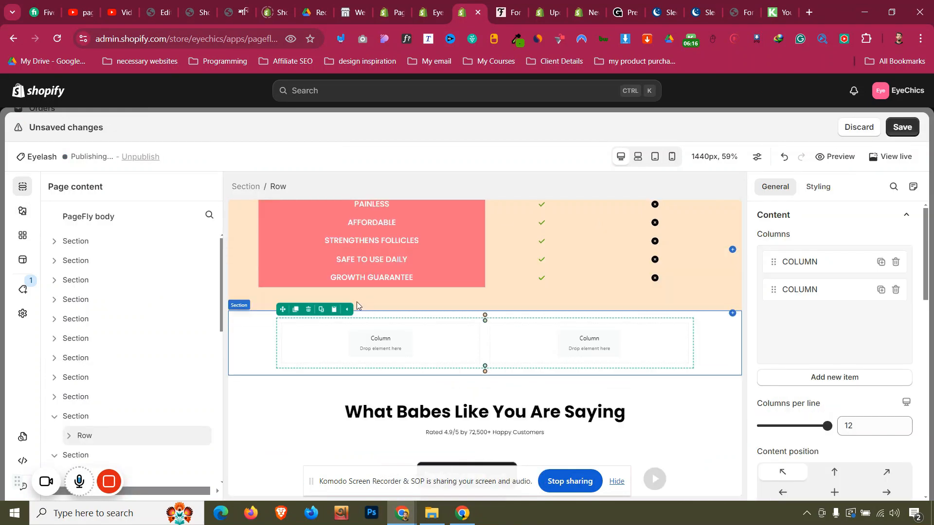
- Set the new two-column section's max width to 1300 px and move it below the video testimonial section
{"action": "left_click", "coordinate": [261, 344]}
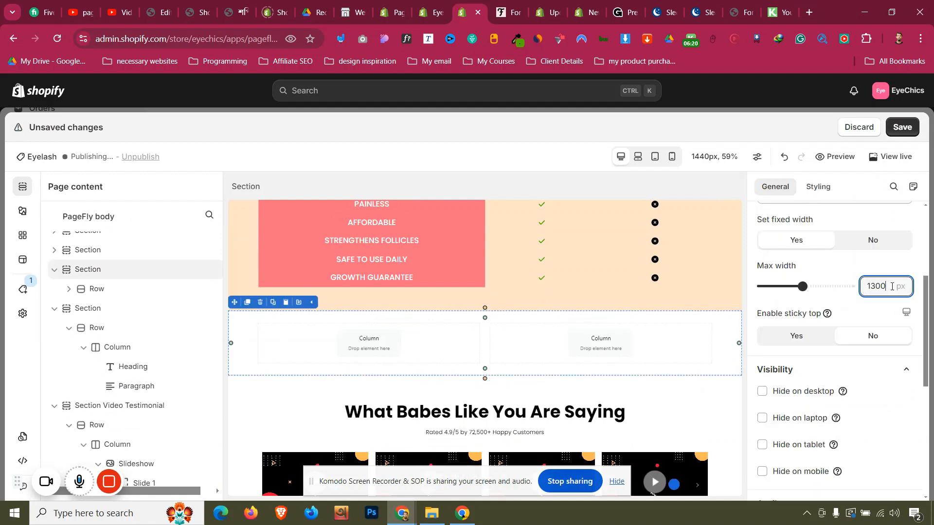
{"action": "left_click", "coordinate": [271, 432]}
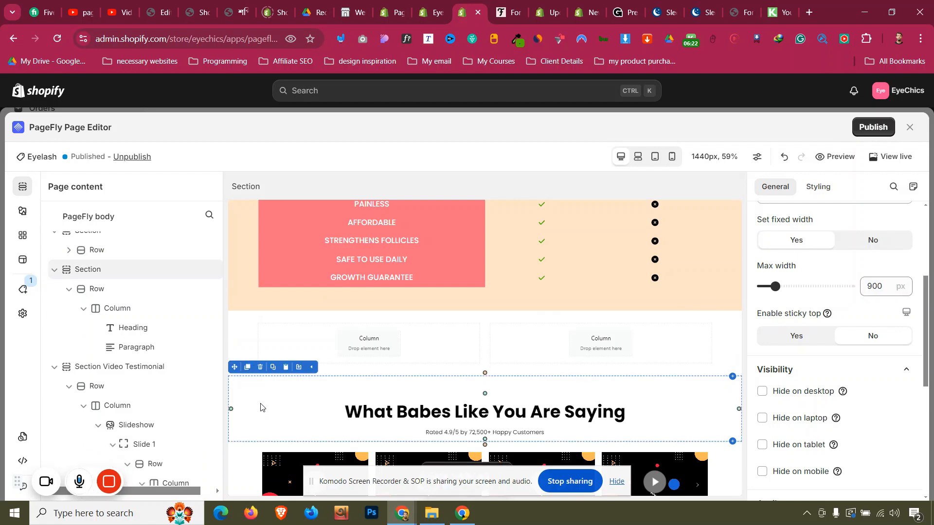
{"action": "scroll", "coordinate": [261, 407], "scroll_direction": "down", "scroll_amount": 1}
{"action": "left_click", "coordinate": [261, 277]}
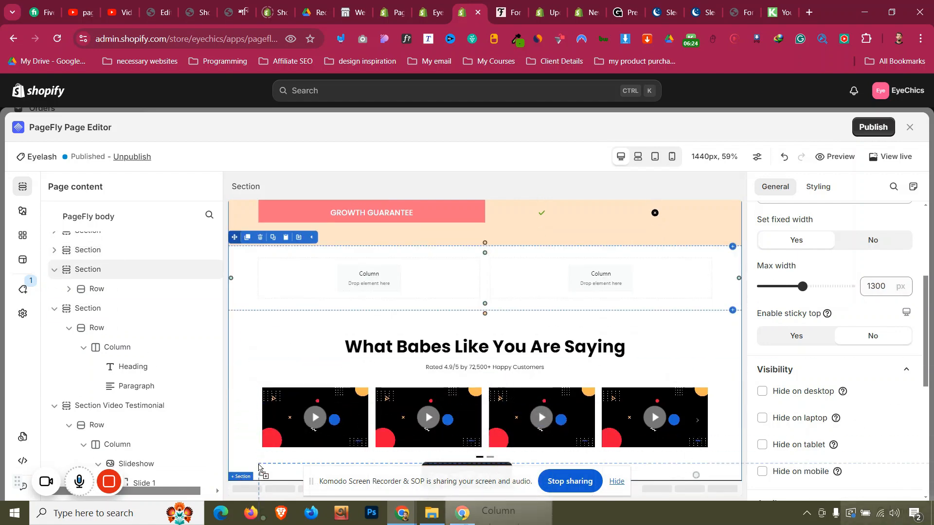
{"action": "left_click_drag", "start_coordinate": [258, 468], "coordinate": [258, 468]}
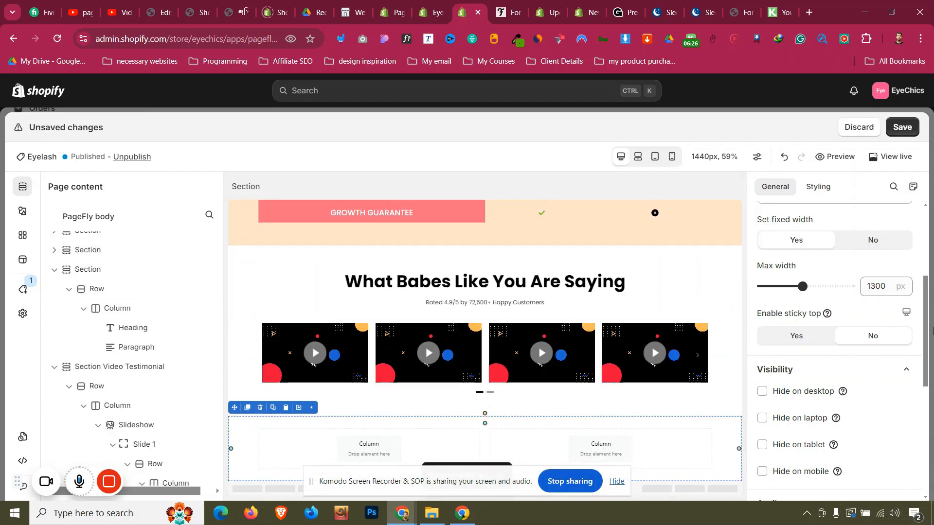
- Duplicate the "What Babes Like You Are Saying" heading, move the copy into the new section's first column and left-align it
{"action": "left_click", "coordinate": [411, 282]}
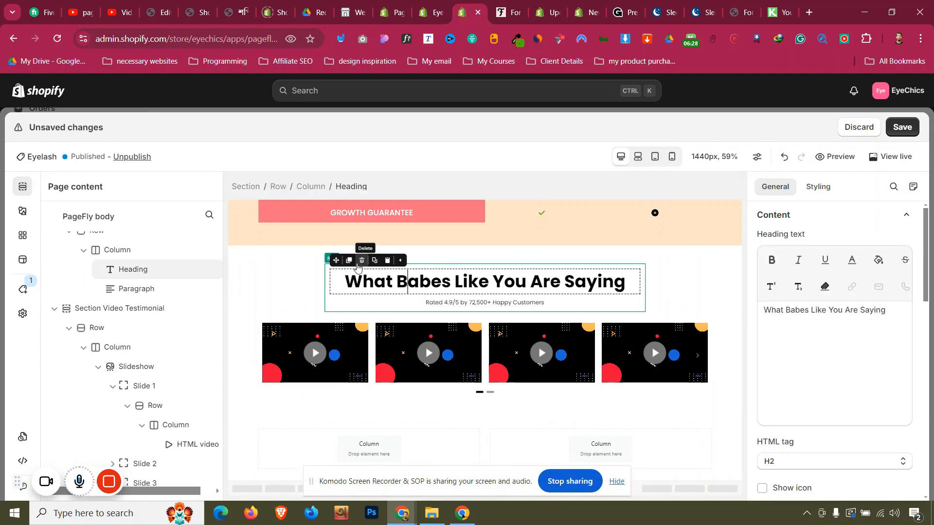
{"action": "left_click", "coordinate": [352, 260]}
{"action": "left_click_drag", "start_coordinate": [337, 253], "coordinate": [326, 438]}
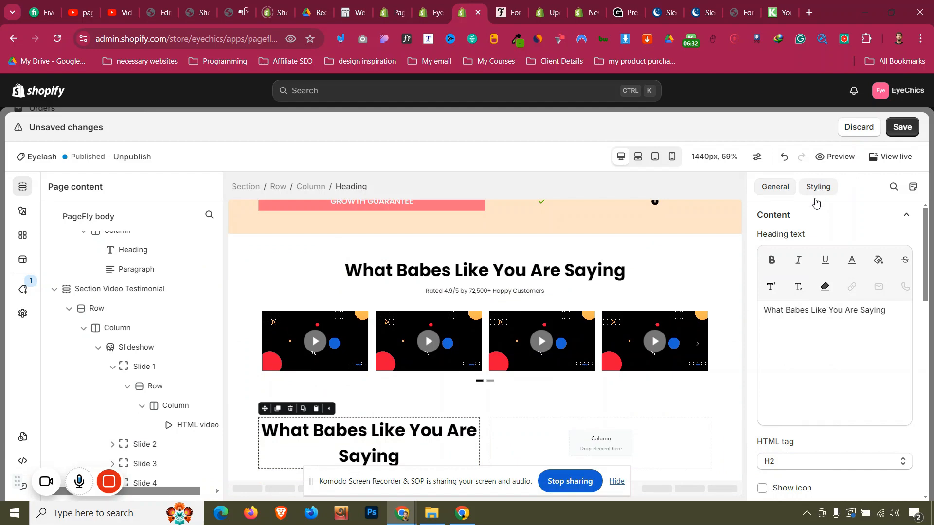
{"action": "left_click", "coordinate": [817, 189]}
{"action": "scroll", "coordinate": [782, 384], "scroll_direction": "down", "scroll_amount": 3}
{"action": "scroll", "coordinate": [782, 314], "scroll_direction": "down", "scroll_amount": 1}
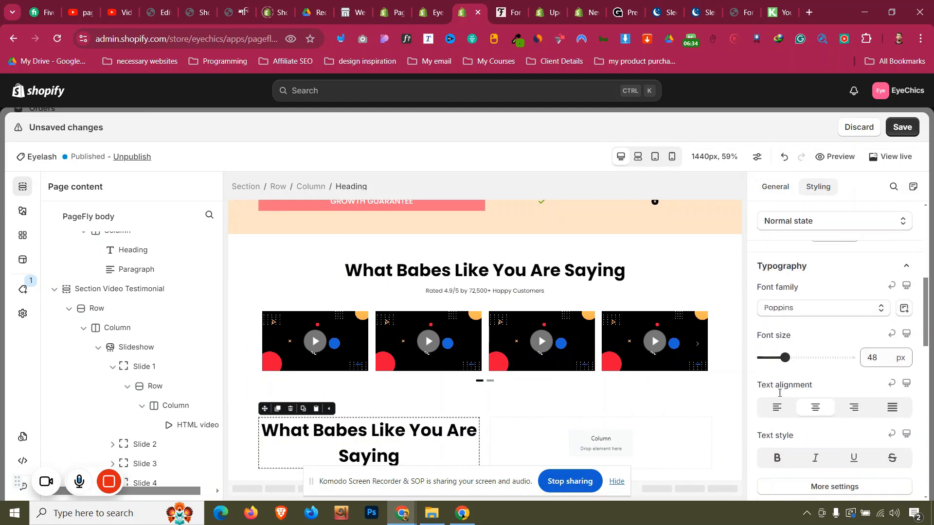
{"action": "left_click", "coordinate": [776, 407]}
- Replace the copied heading's text with "Frequently Asked Questions" taken from the ForChics reference page
{"action": "left_click", "coordinate": [526, 7]}
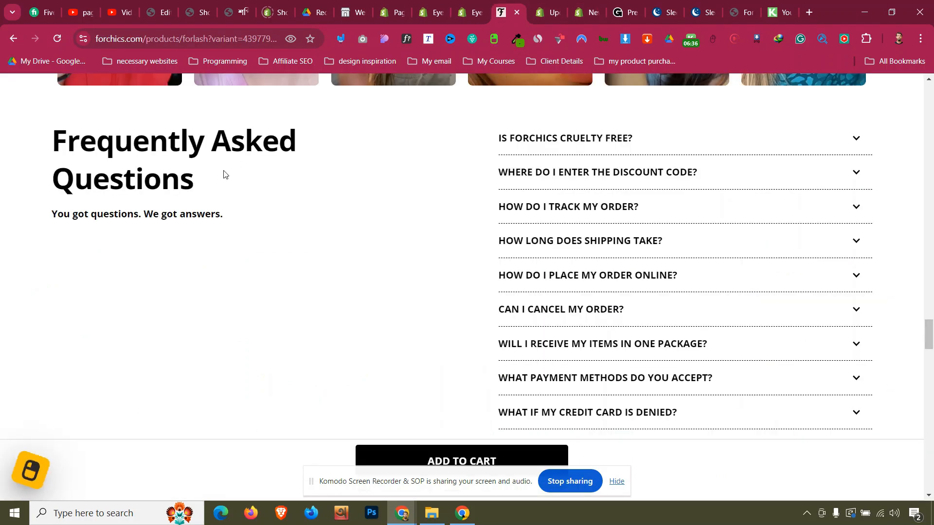
{"action": "triple_click", "coordinate": [172, 145]}
{"action": "key", "text": "ctrl+c"}
{"action": "left_click", "coordinate": [472, 6]}
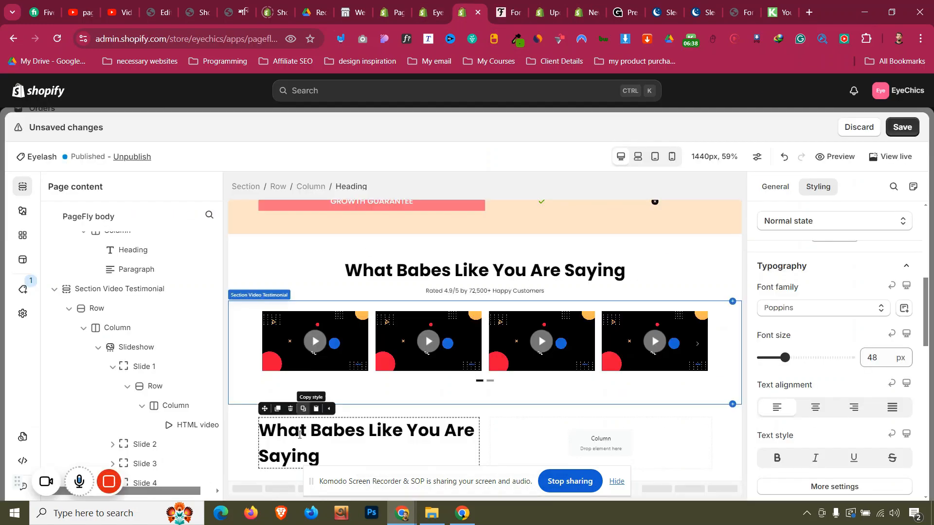
{"action": "left_click", "coordinate": [777, 194]}
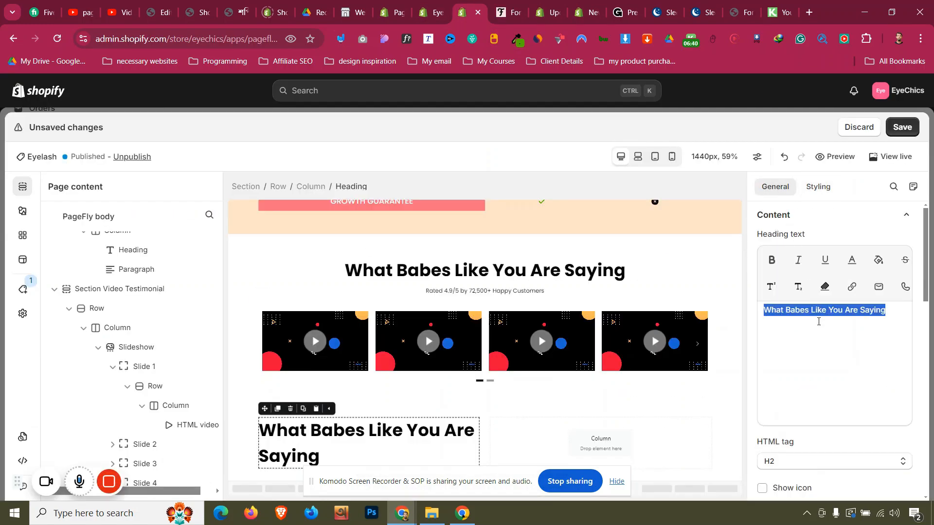
{"action": "key", "text": "ctrl+v"}
- Duplicate the customer rating paragraph, move the copy below the Frequently Asked Questions heading and left-align it
{"action": "left_click", "coordinate": [479, 293]}
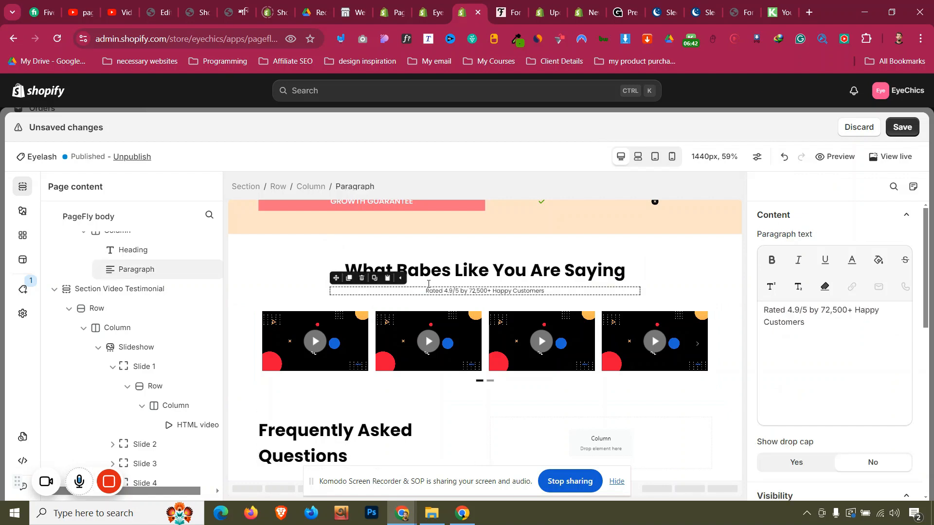
{"action": "left_click", "coordinate": [349, 278]}
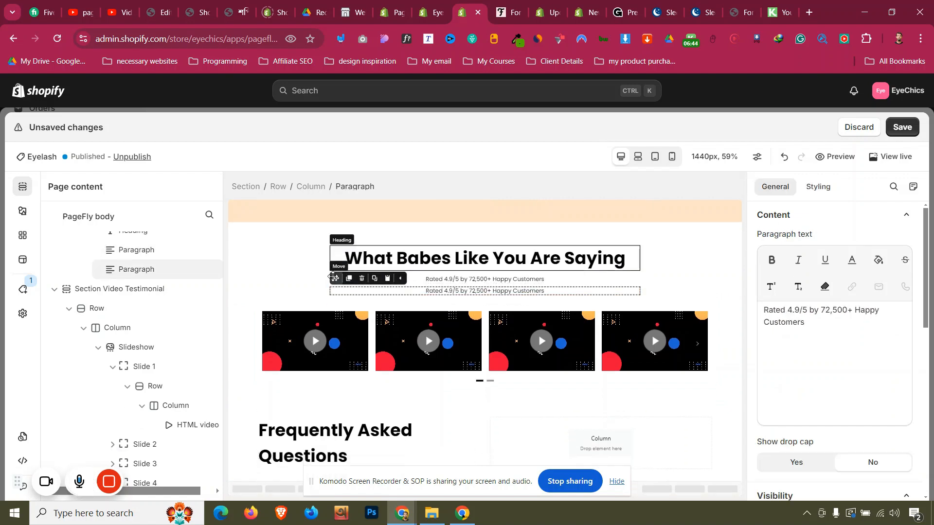
{"action": "left_click_drag", "start_coordinate": [333, 277], "coordinate": [323, 468]}
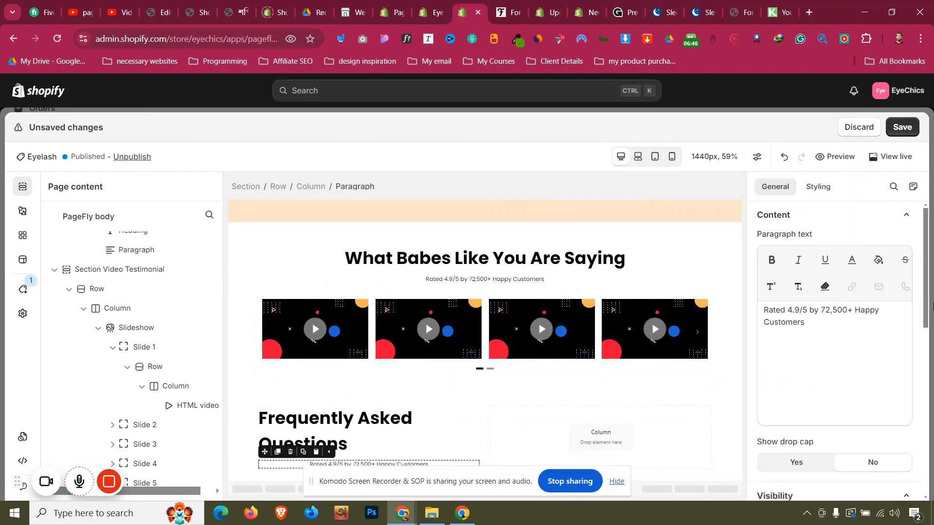
{"action": "left_click", "coordinate": [810, 190]}
{"action": "scroll", "coordinate": [795, 384], "scroll_direction": "down", "scroll_amount": 2}
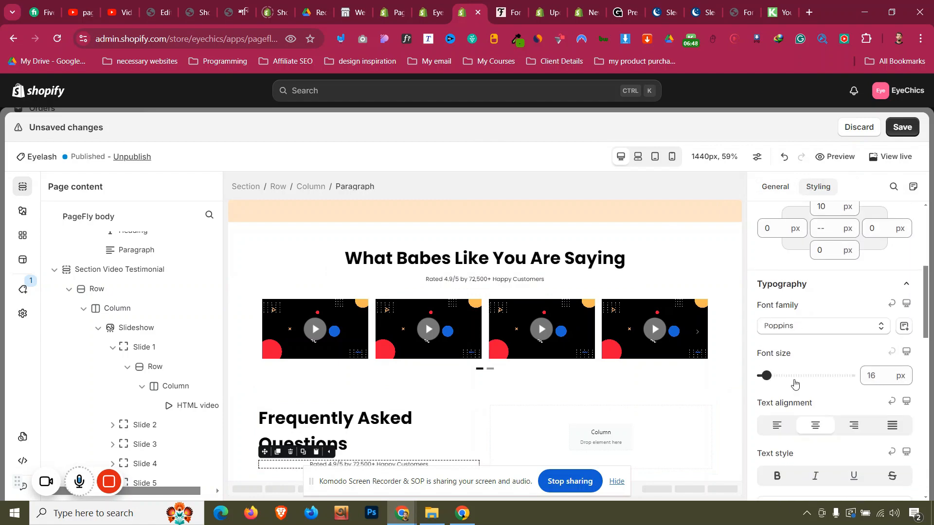
{"action": "left_click", "coordinate": [779, 426]}
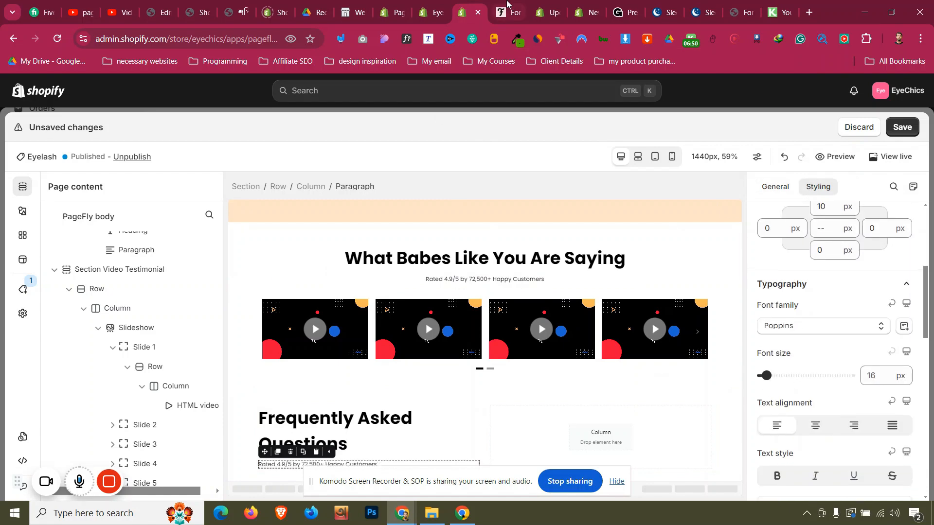
- Replace the copied paragraph's text with "You got questions. We got answers." from the ForChics reference page
{"action": "left_click", "coordinate": [508, 13]}
{"action": "left_click", "coordinate": [206, 217]}
{"action": "triple_click", "coordinate": [205, 217]}
{"action": "key", "text": "ctrl+c"}
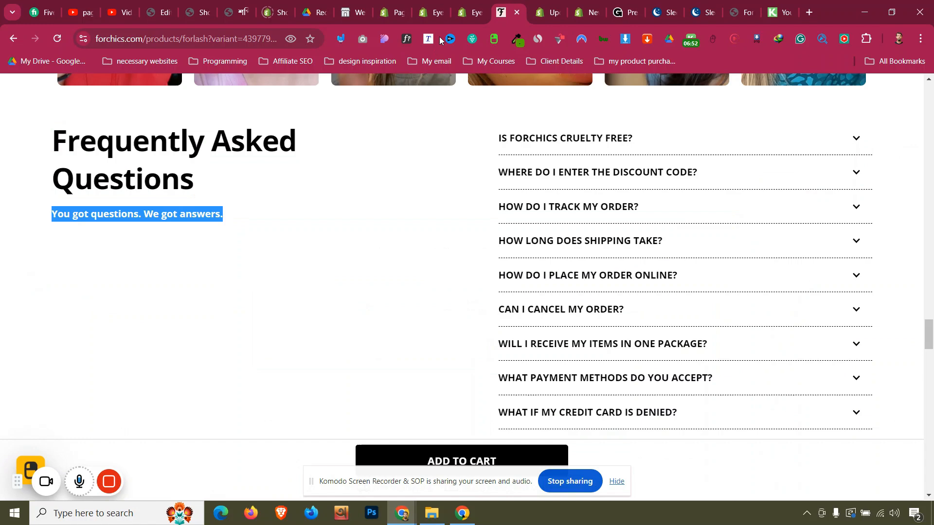
{"action": "left_click", "coordinate": [460, 11]}
{"action": "left_click", "coordinate": [791, 192]}
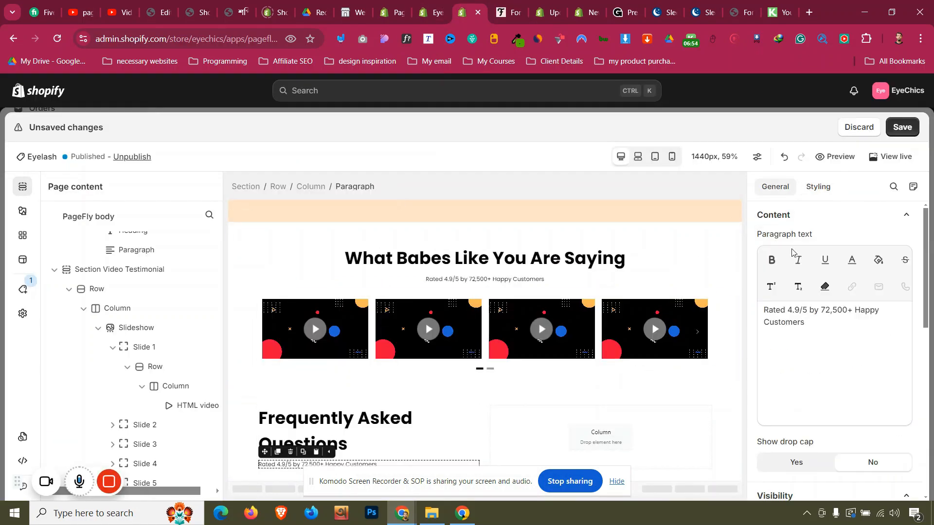
{"action": "left_click", "coordinate": [819, 334]}
{"action": "key", "text": "ctrl+a"}
{"action": "key", "text": "ctrl+v"}
- Set the font weight of the paragraph under the Frequently Asked Questions heading to Semi Bold
{"action": "left_click", "coordinate": [819, 188]}
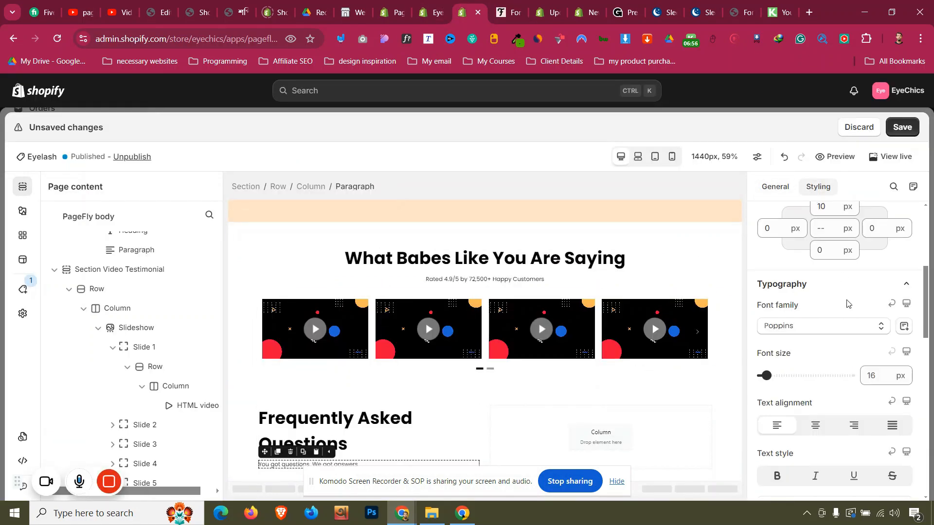
{"action": "scroll", "coordinate": [848, 305], "scroll_direction": "down", "scroll_amount": 5}
{"action": "left_click", "coordinate": [849, 263]}
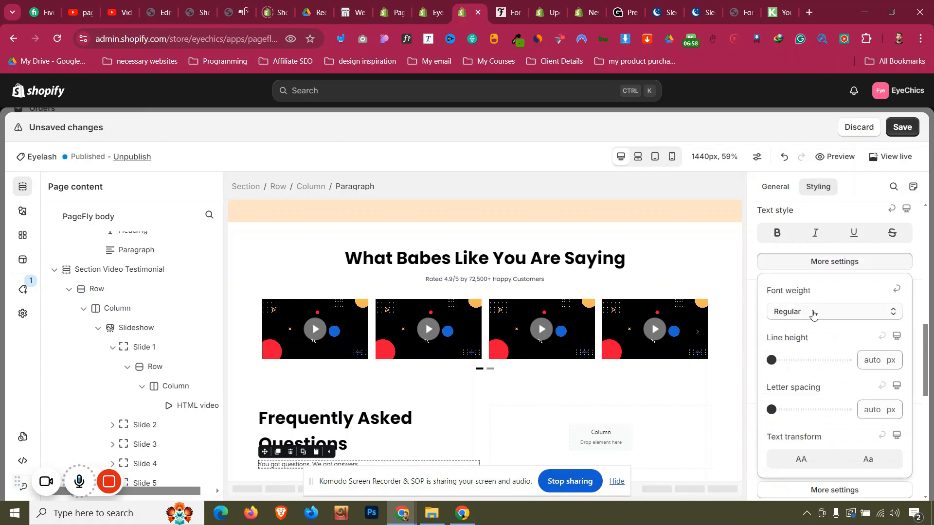
{"action": "left_click", "coordinate": [813, 312]}
{"action": "left_click", "coordinate": [801, 444]}
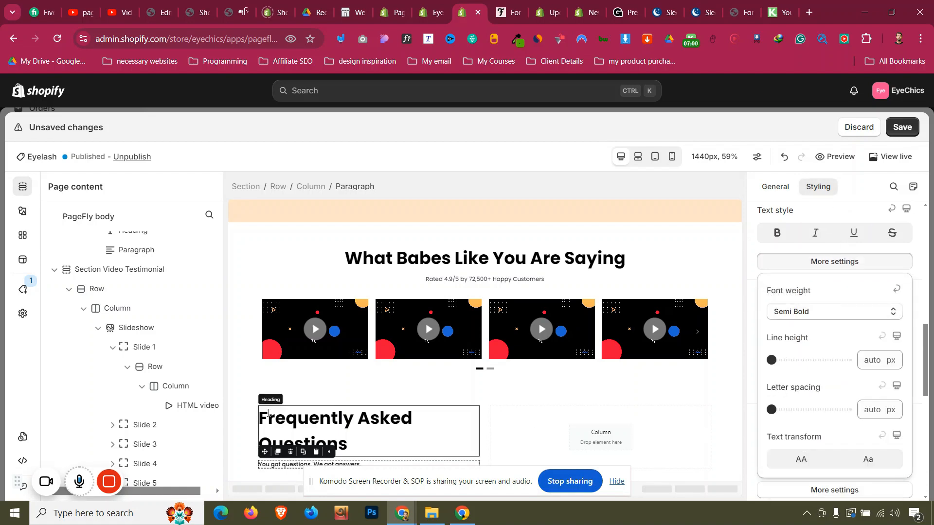
- Duplicate the product section's accordion and move the copy into the empty column beside the Frequently Asked Questions heading
{"action": "left_click", "coordinate": [246, 417]}
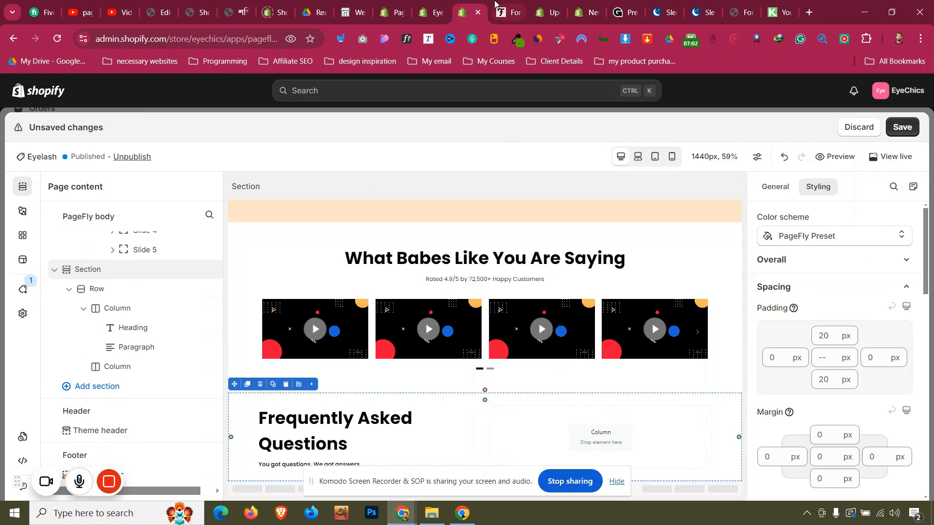
{"action": "left_click", "coordinate": [494, 5]}
{"action": "left_click", "coordinate": [567, 241]}
{"action": "left_click", "coordinate": [568, 241]}
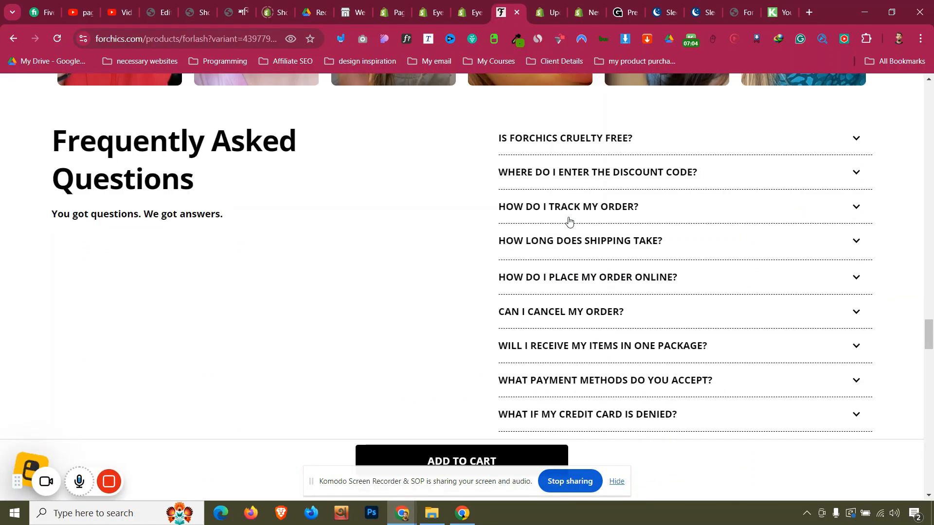
{"action": "key", "text": "ctrl+shift+Tab"}
{"action": "scroll", "coordinate": [561, 333], "scroll_direction": "up", "scroll_amount": 10}
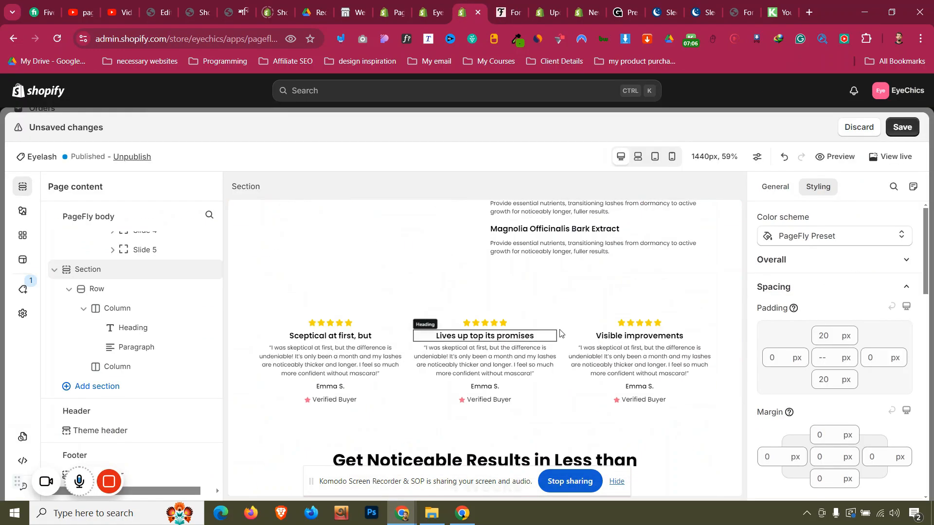
{"action": "scroll", "coordinate": [560, 334], "scroll_direction": "up", "scroll_amount": 10}
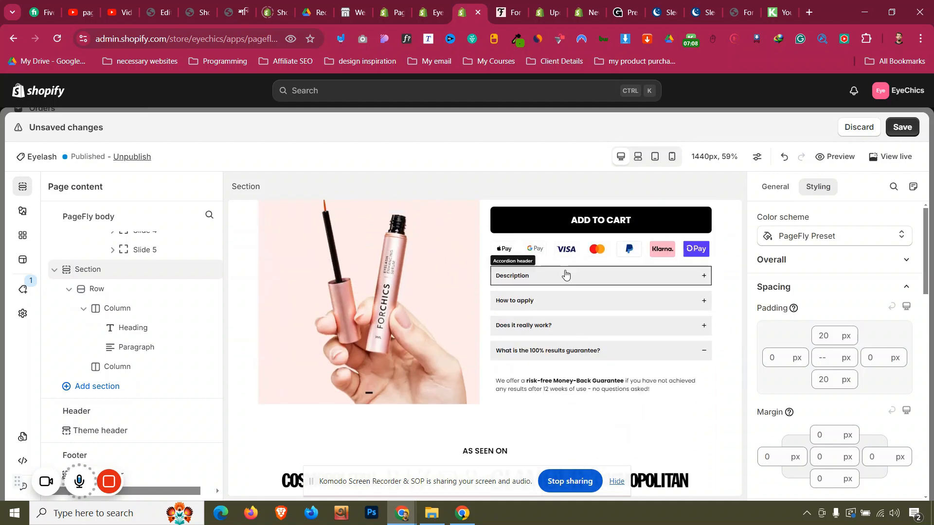
{"action": "left_click", "coordinate": [567, 272]}
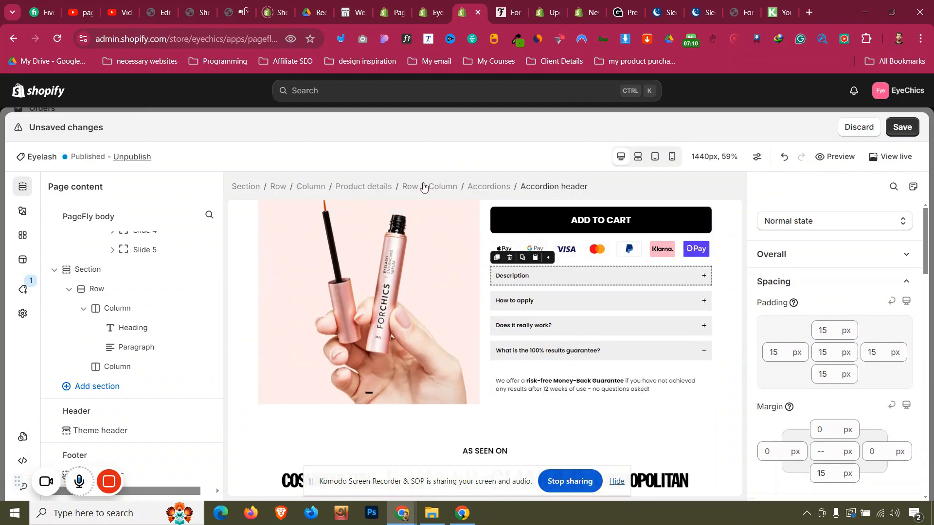
{"action": "left_click", "coordinate": [488, 186]}
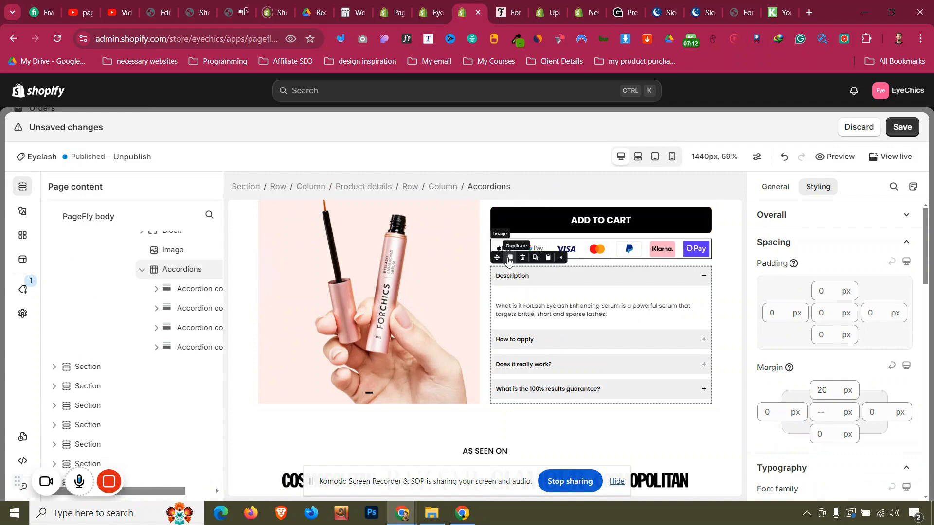
{"action": "left_click", "coordinate": [509, 257]}
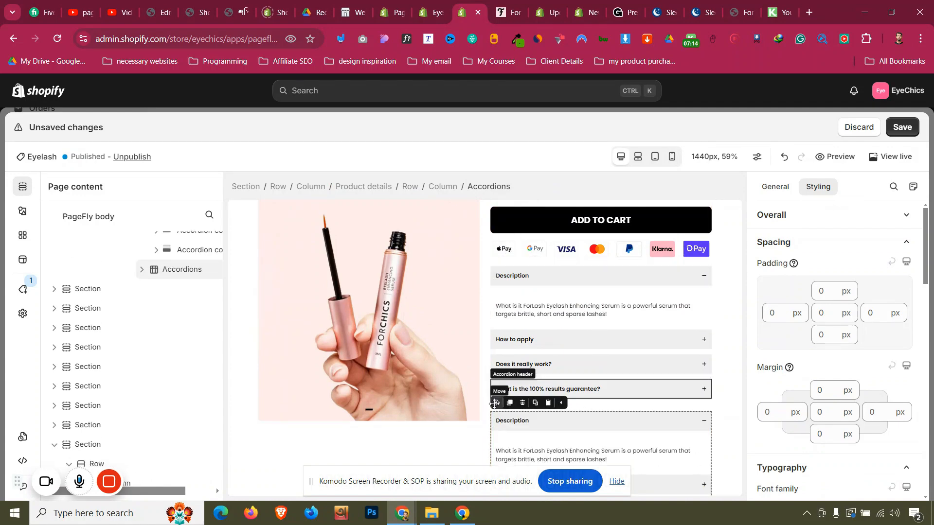
{"action": "left_click_drag", "start_coordinate": [496, 403], "coordinate": [683, 428]}
{"action": "scroll", "coordinate": [680, 348], "scroll_direction": "down", "scroll_amount": 2}
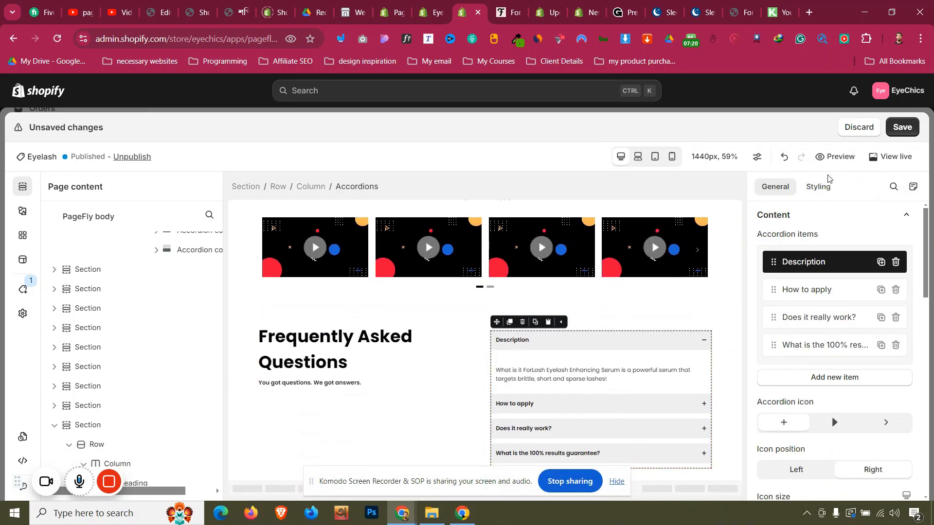
- Set the top margin of the copied accordion to 0 px
{"action": "left_click", "coordinate": [825, 189]}
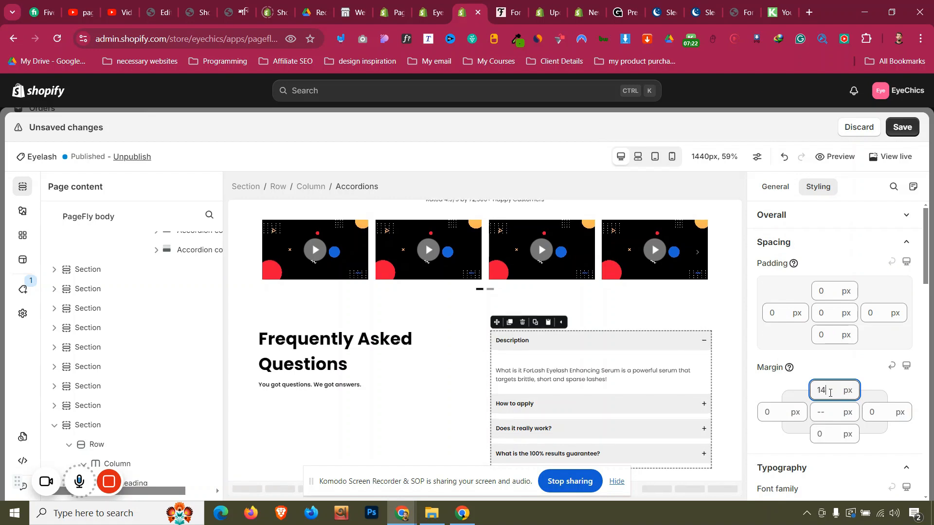
{"action": "key", "text": "BackSpace"}
{"action": "key", "text": "BackSpace"}
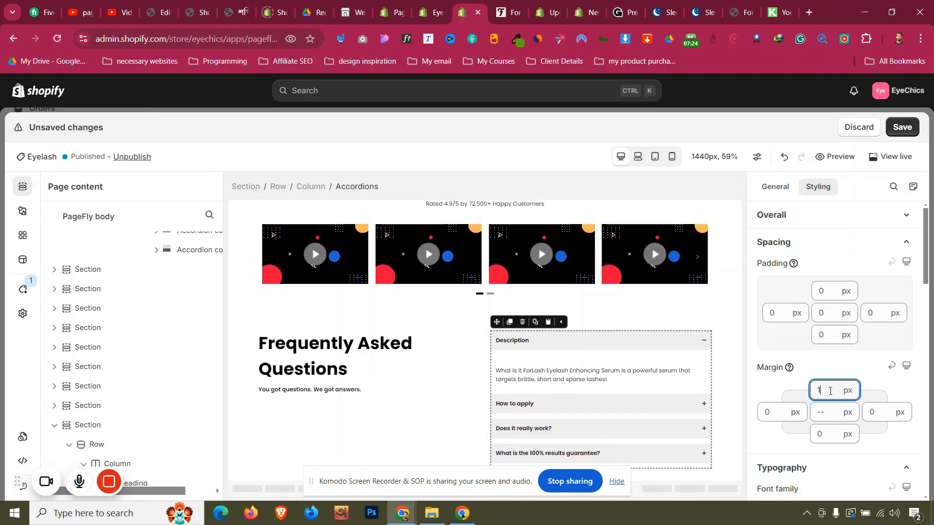
{"action": "type", "text": "0"}
- Make the background of the copied accordion's headers fully transparent by lowering its opacity to 0
{"action": "left_click", "coordinate": [653, 341]}
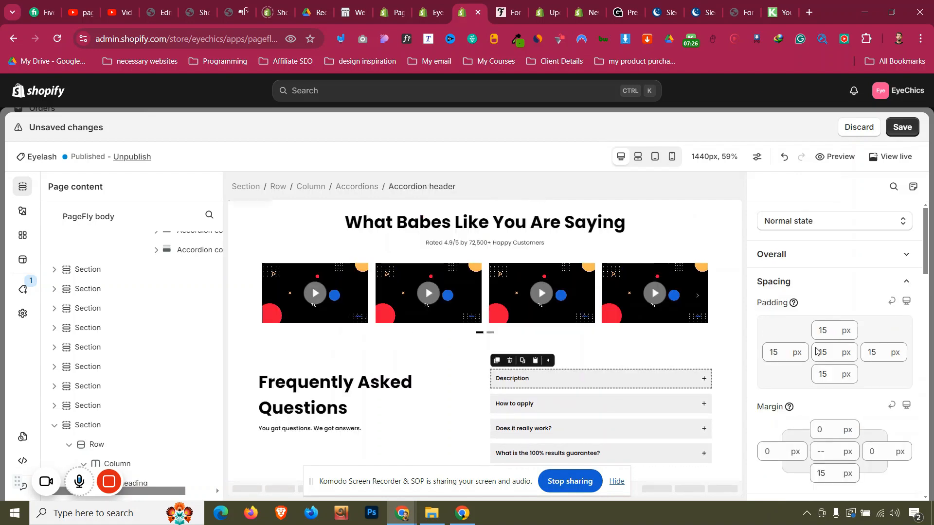
{"action": "scroll", "coordinate": [846, 403], "scroll_direction": "down", "scroll_amount": 7}
{"action": "left_click", "coordinate": [873, 433]}
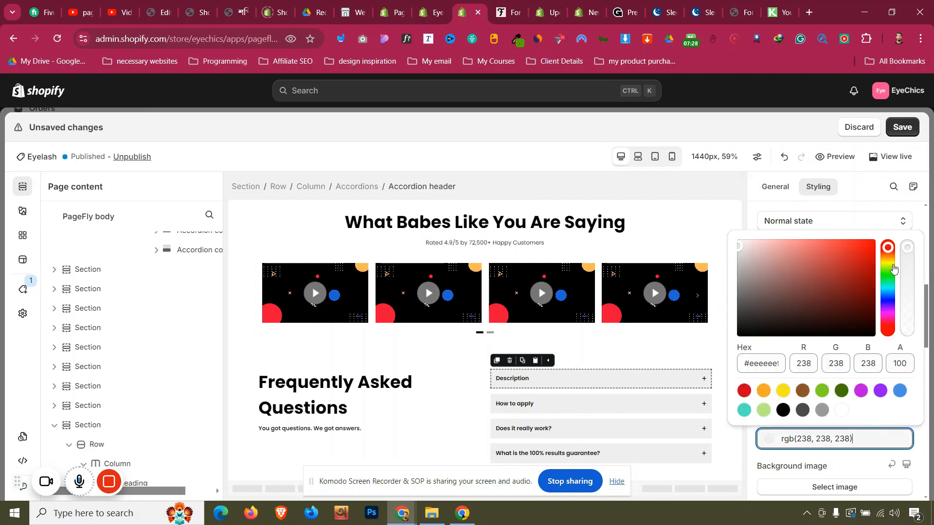
{"action": "left_click_drag", "start_coordinate": [908, 248], "coordinate": [906, 340]}
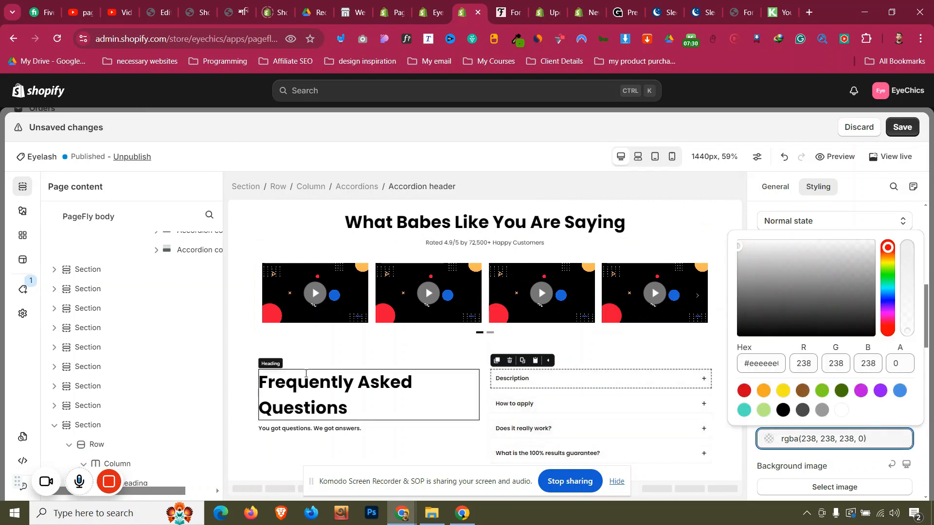
{"action": "left_click", "coordinate": [252, 377]}
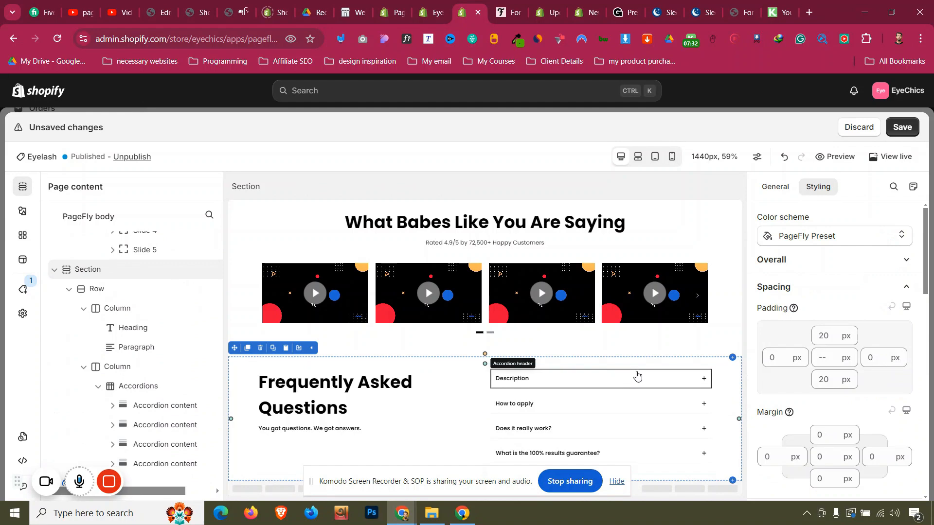
- Replace the first accordion header's text with "IS FORCHICS CRUELTY FREE?" copied from the ForChics reference page
{"action": "left_click", "coordinate": [513, 4]}
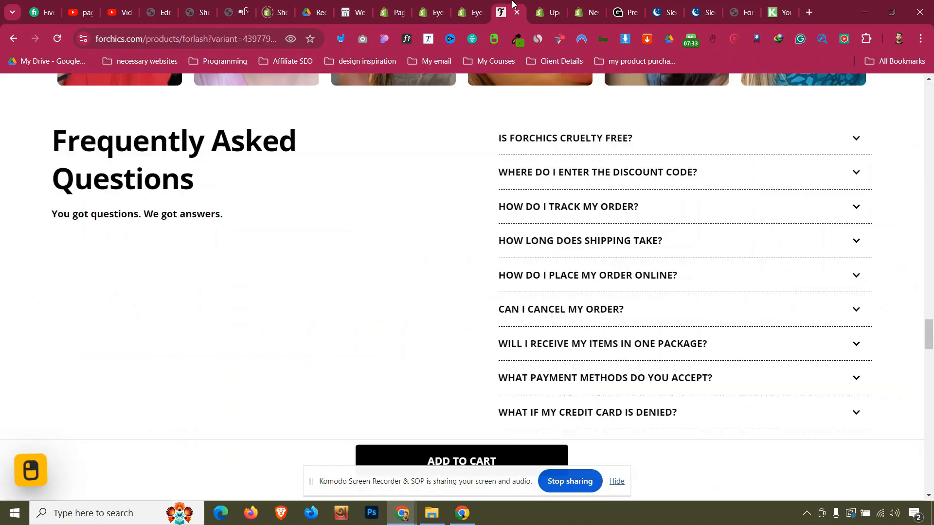
{"action": "left_click", "coordinate": [603, 142]}
{"action": "left_click", "coordinate": [496, 138]}
{"action": "left_click_drag", "start_coordinate": [496, 138], "coordinate": [675, 145]}
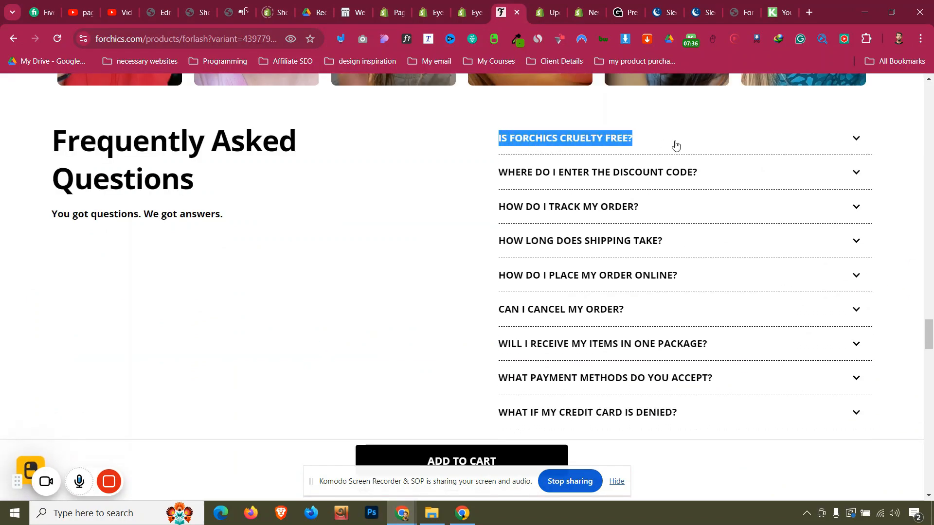
{"action": "right_click", "coordinate": [566, 141]}
{"action": "left_click", "coordinate": [602, 150]}
{"action": "left_click", "coordinate": [469, 12]}
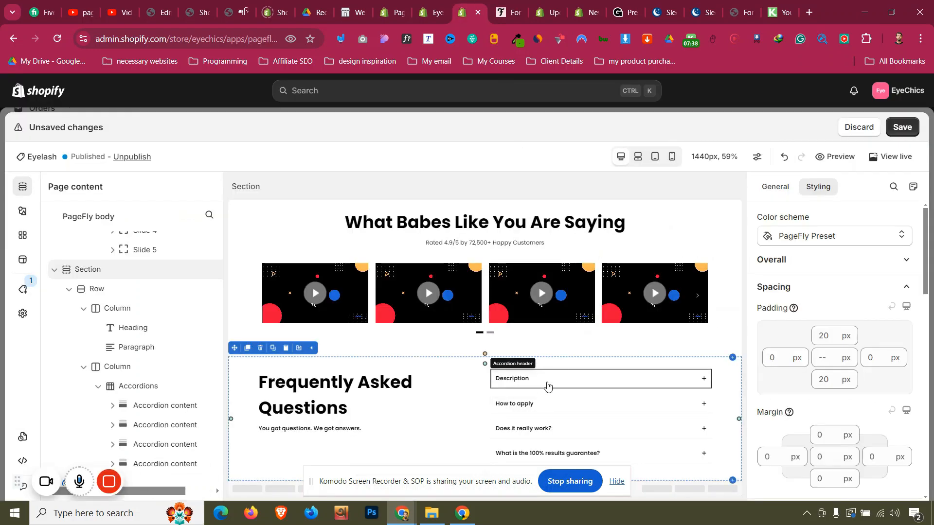
{"action": "left_click", "coordinate": [548, 386]}
{"action": "left_click", "coordinate": [776, 190]}
{"action": "scroll", "coordinate": [818, 341], "scroll_direction": "down", "scroll_amount": 4}
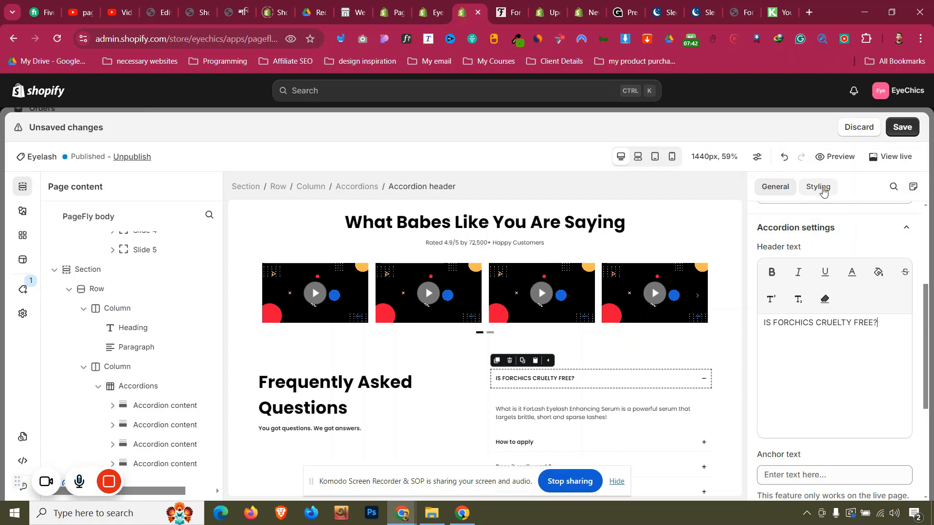
- Set the text transform of the Frequently Asked Questions accordion headers to uppercase
{"action": "left_click", "coordinate": [818, 187]}
{"action": "scroll", "coordinate": [824, 294], "scroll_direction": "down", "scroll_amount": 3}
{"action": "scroll", "coordinate": [824, 294], "scroll_direction": "down", "scroll_amount": 1}
{"action": "scroll", "coordinate": [826, 282], "scroll_direction": "up", "scroll_amount": 1}
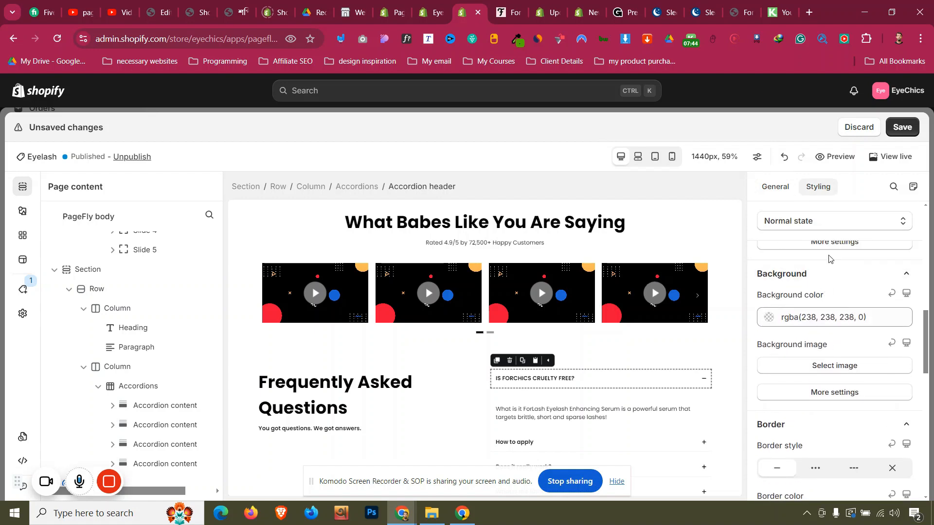
{"action": "left_click", "coordinate": [830, 246]}
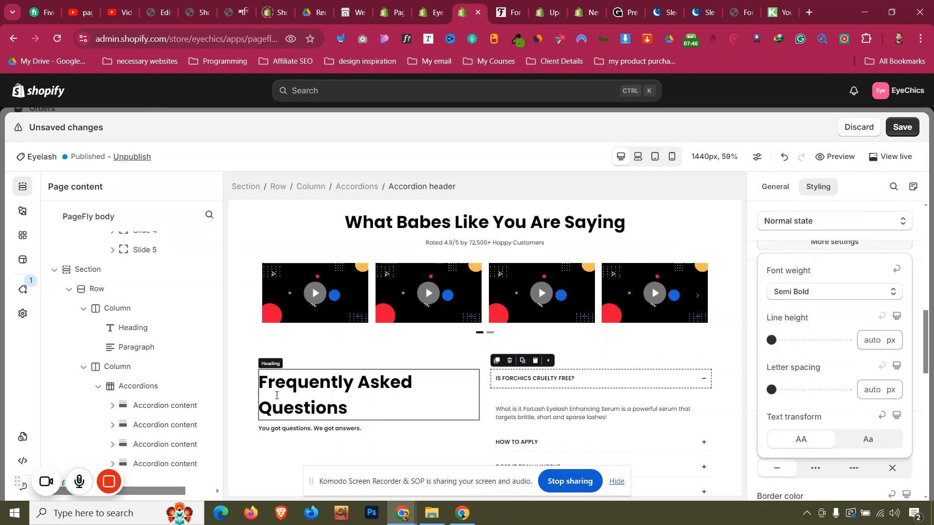
{"action": "left_click", "coordinate": [246, 372]}
- Set the first accordion item's content padding to 0 px above and below, and compare the spacing with the ForChics reference
{"action": "scroll", "coordinate": [245, 373], "scroll_direction": "down", "scroll_amount": 1}
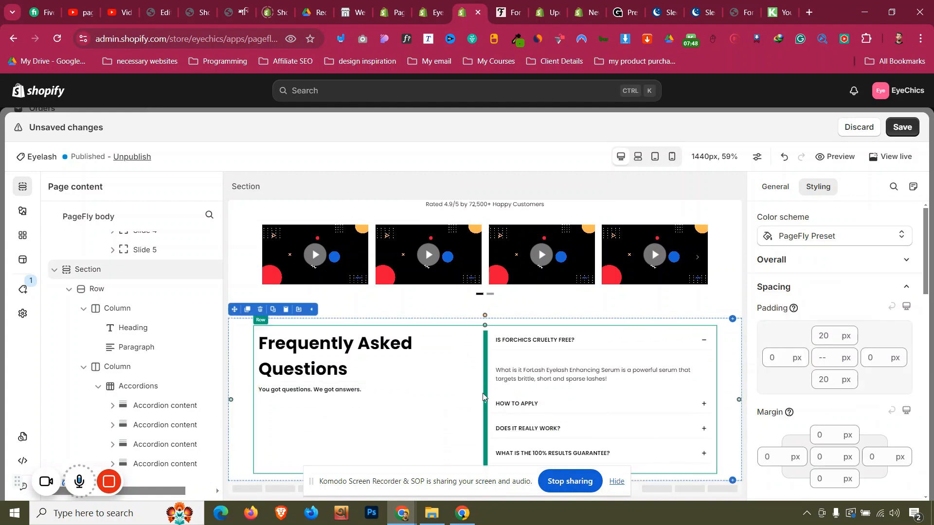
{"action": "left_click", "coordinate": [545, 363]}
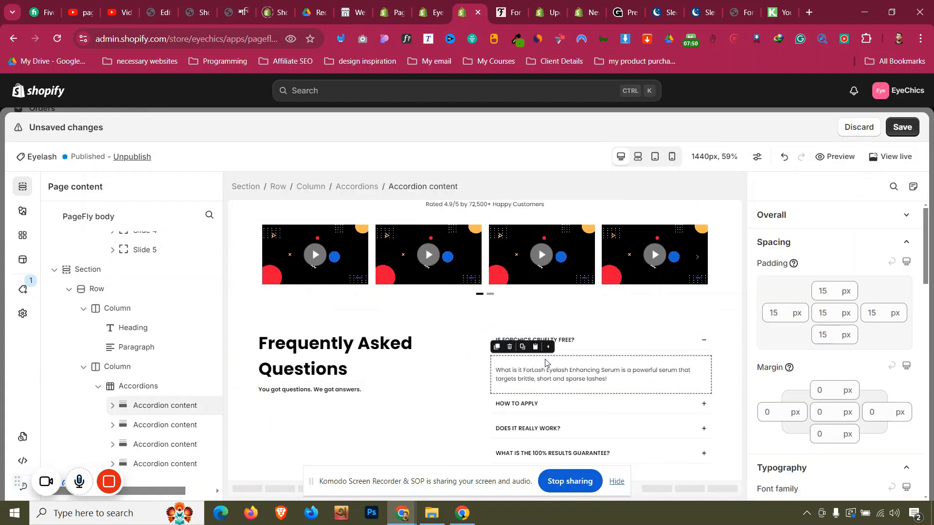
{"action": "left_click", "coordinate": [826, 291]}
{"action": "type", "text": "0"}
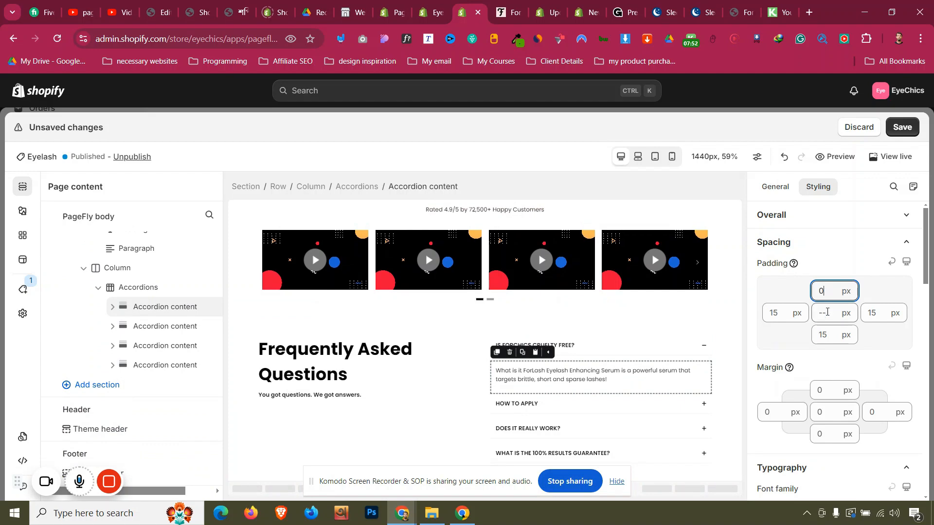
{"action": "type", "text": "0"}
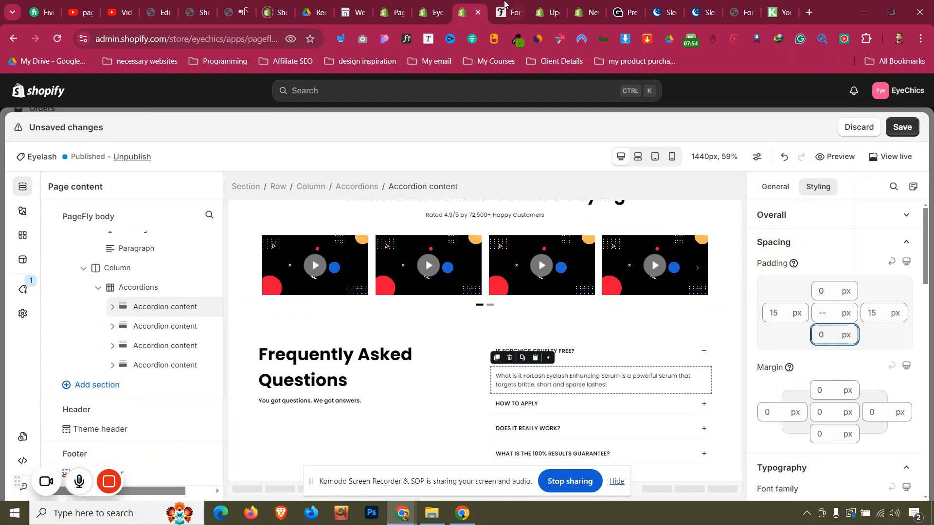
{"action": "left_click", "coordinate": [505, 9]}
{"action": "left_click", "coordinate": [563, 145]}
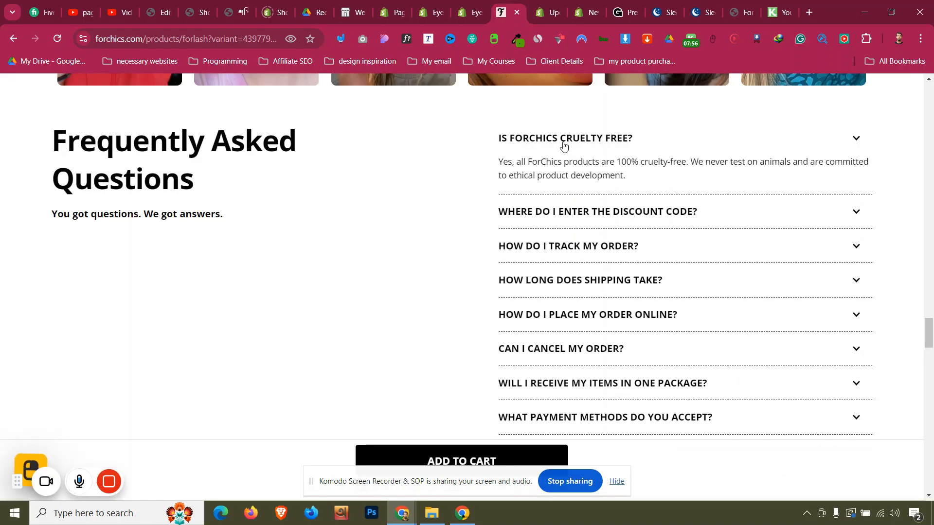
{"action": "left_click", "coordinate": [563, 144]}
{"action": "left_click", "coordinate": [469, 12]}
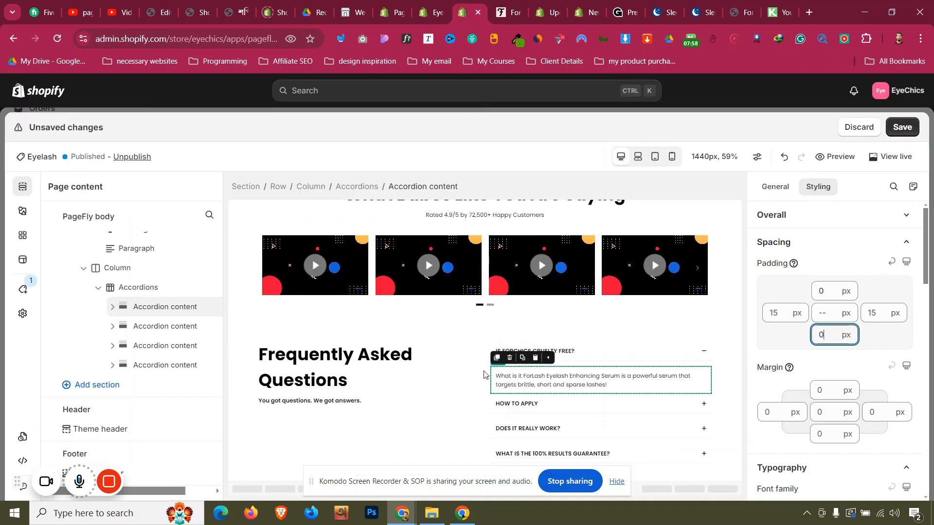
{"action": "left_click", "coordinate": [243, 369]}
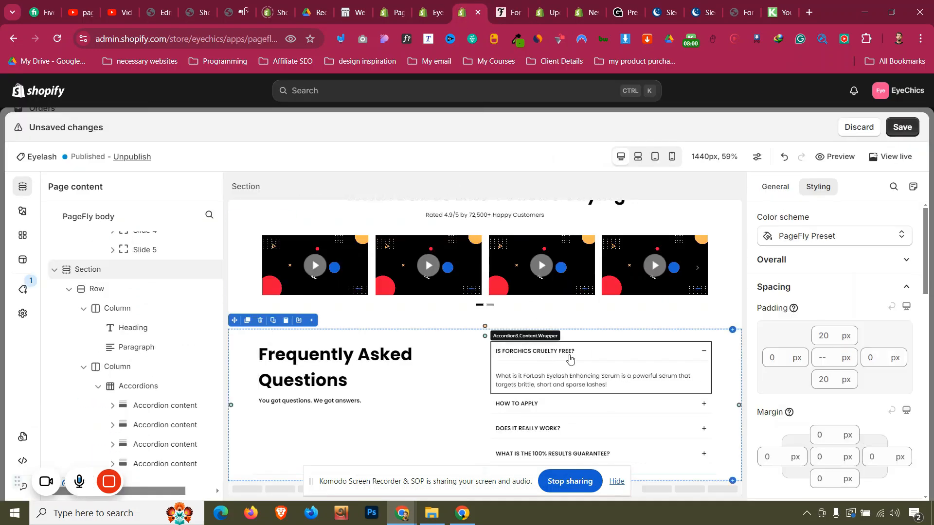
- Copy the first accordion content's style and paste it onto the content of the How to apply item
{"action": "left_click", "coordinate": [520, 373]}
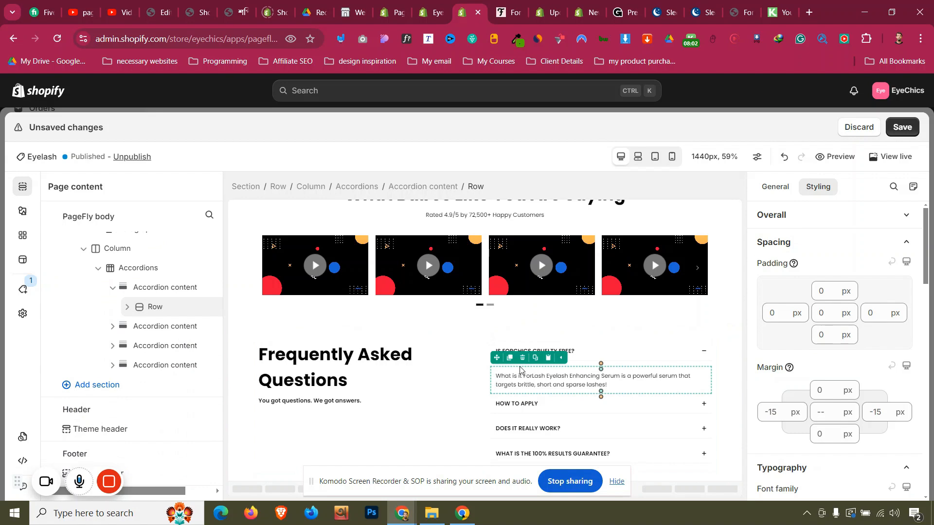
{"action": "left_click", "coordinate": [437, 186]}
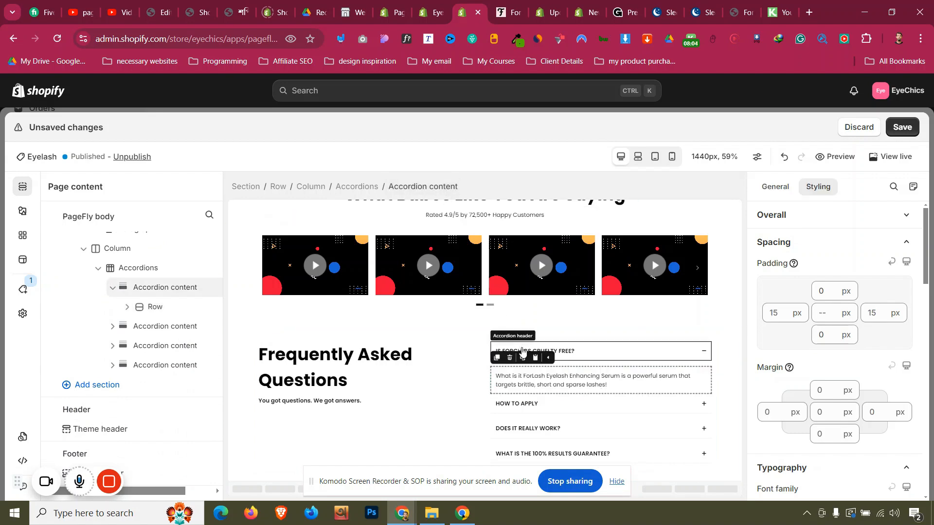
{"action": "left_click", "coordinate": [523, 359]}
{"action": "left_click", "coordinate": [702, 408]}
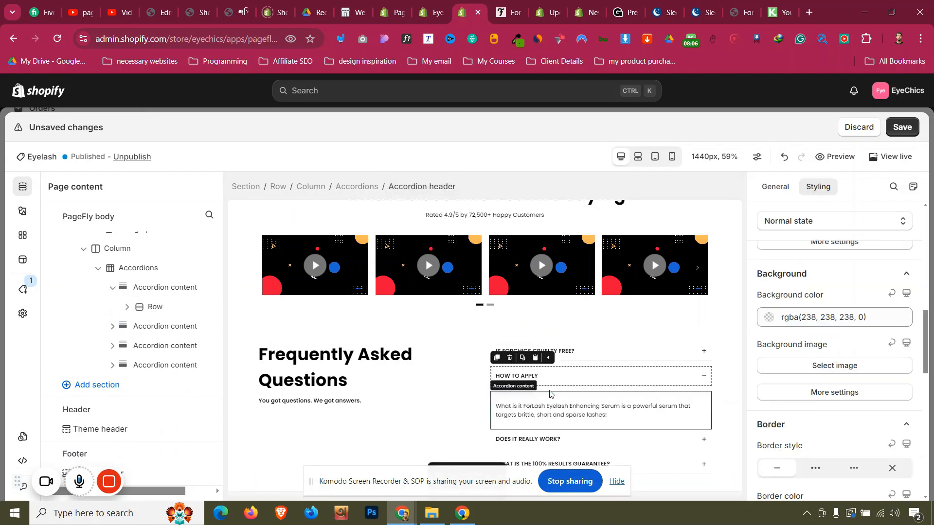
{"action": "left_click", "coordinate": [547, 405]}
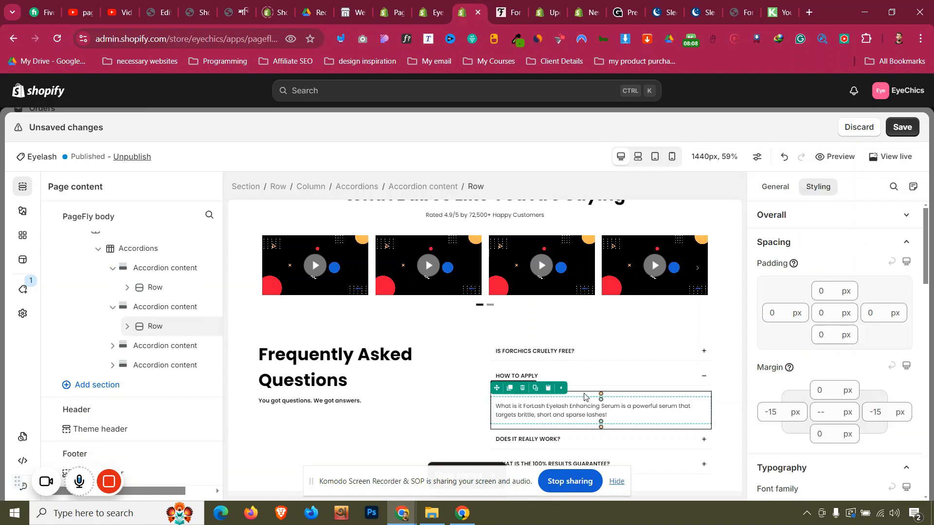
{"action": "left_click", "coordinate": [562, 388]}
{"action": "left_click", "coordinate": [540, 385]}
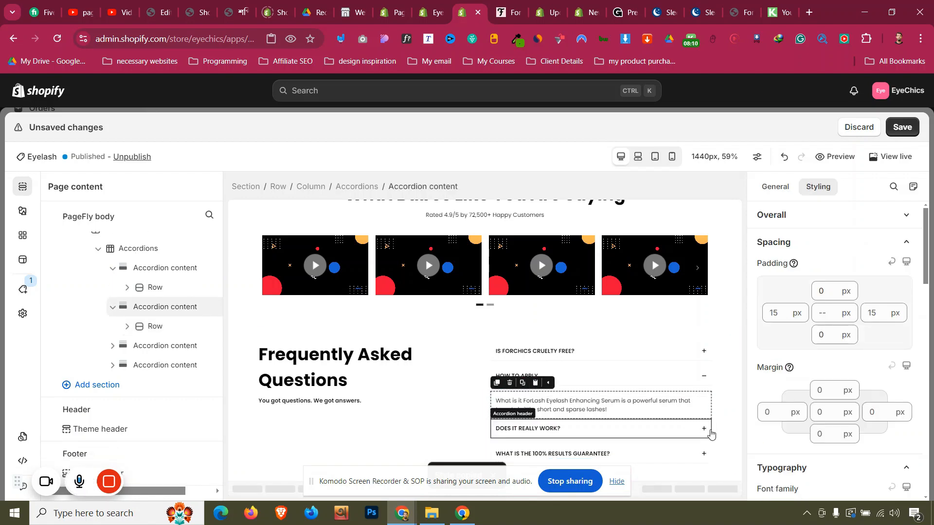
- Paste the copied style onto the contents of the "Does it really work?" and "What is the 100% results guarantee?" items
{"action": "left_click", "coordinate": [704, 438]}
{"action": "left_click", "coordinate": [559, 421]}
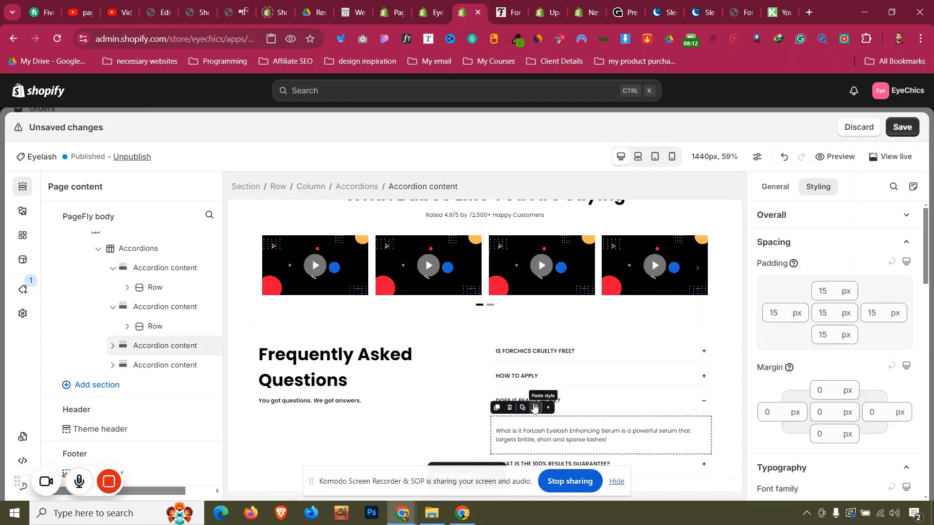
{"action": "left_click", "coordinate": [535, 408]}
{"action": "left_click", "coordinate": [703, 453]}
{"action": "scroll", "coordinate": [635, 395], "scroll_direction": "down", "scroll_amount": 1}
{"action": "left_click", "coordinate": [559, 450]}
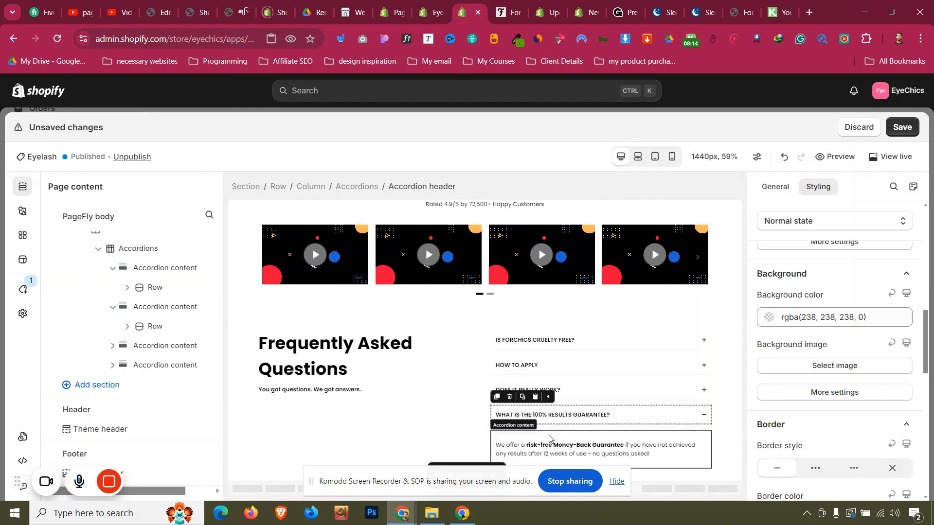
{"action": "left_click", "coordinate": [240, 358]}
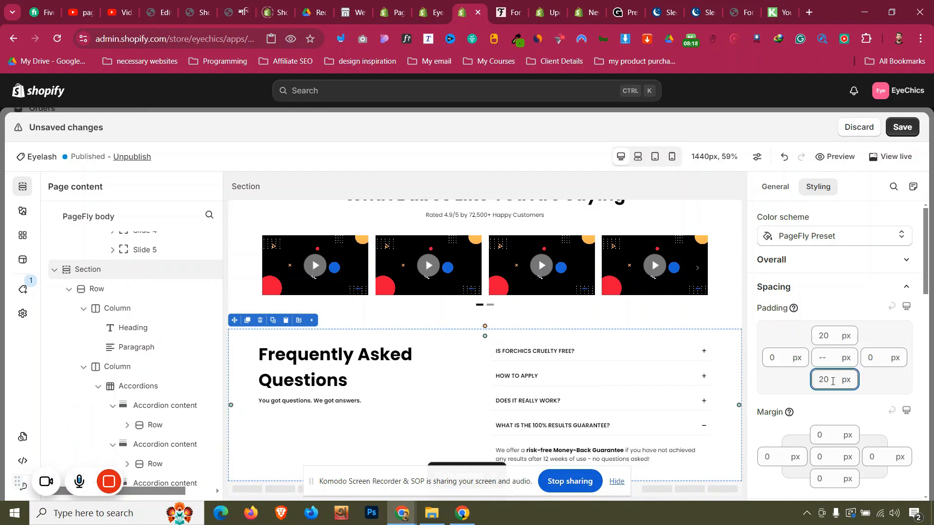
- Set the bottom padding of the Frequently Asked Questions section to 50 px and compare it with the video testimonial section's padding
{"action": "type", "text": "50"}
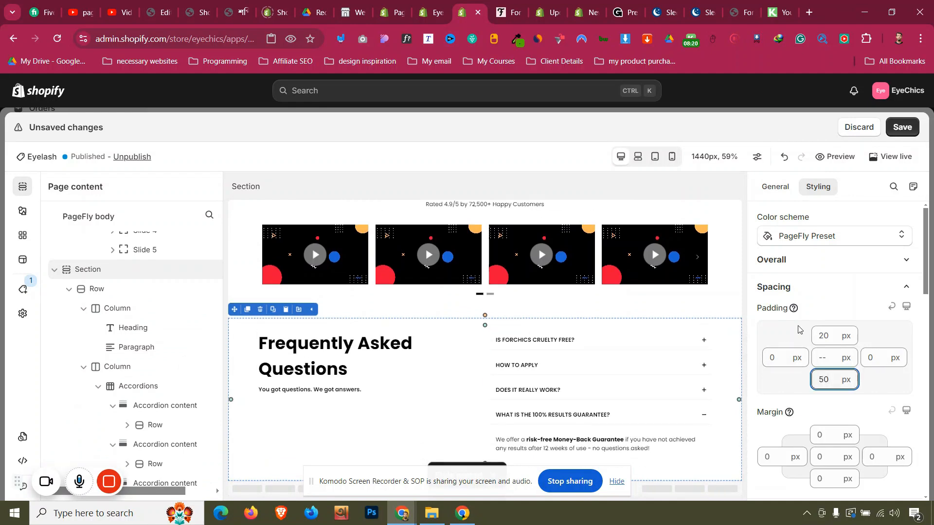
{"action": "left_click", "coordinate": [243, 276]}
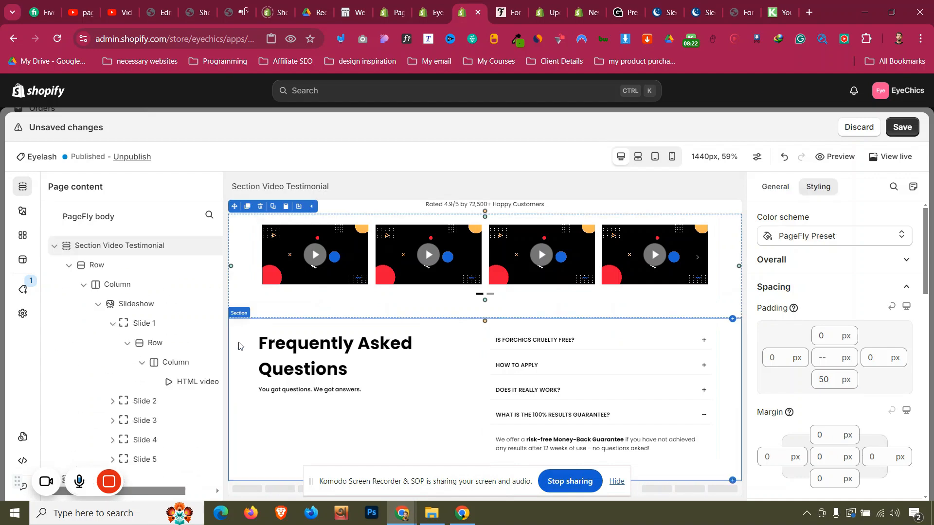
{"action": "left_click", "coordinate": [238, 346]}
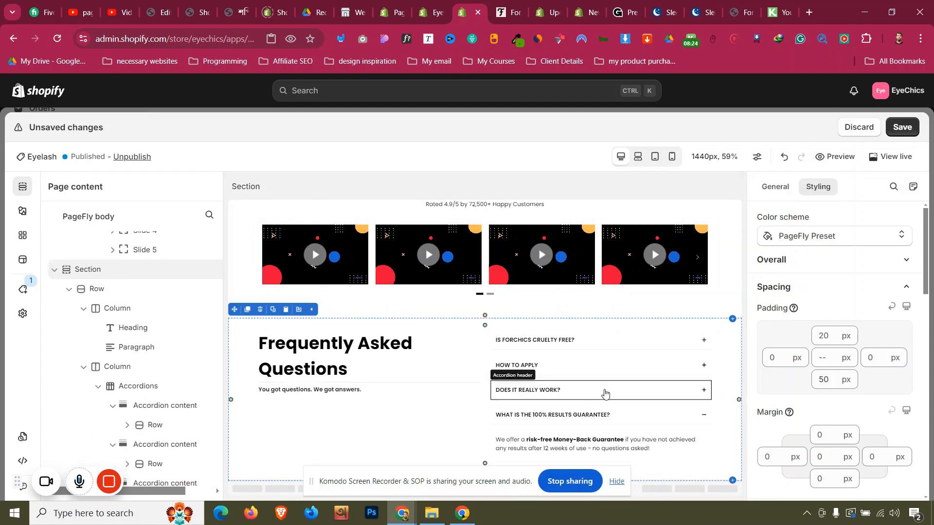
- Set the font weight of the Frequently Asked Questions accordion headers to Bold
{"action": "left_click", "coordinate": [604, 393]}
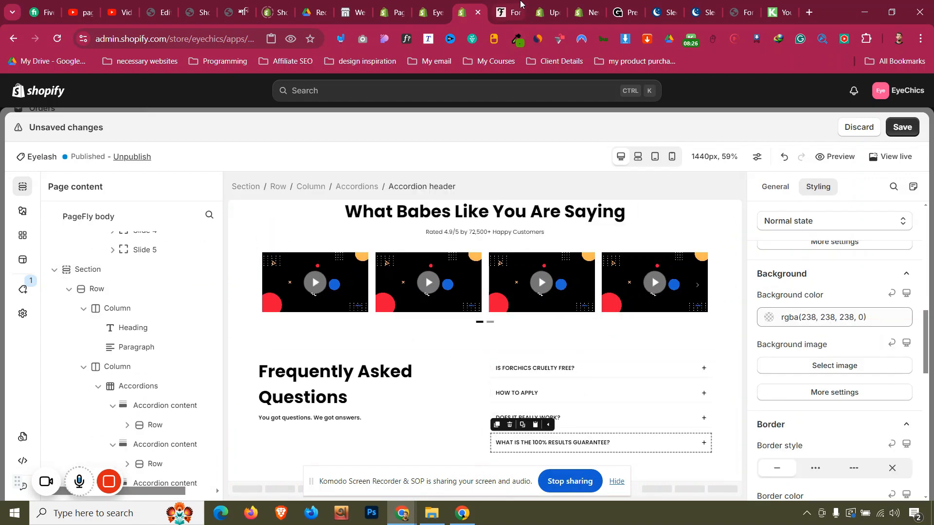
{"action": "left_click", "coordinate": [514, 12]}
{"action": "left_click", "coordinate": [464, 12]}
{"action": "left_click", "coordinate": [577, 363]}
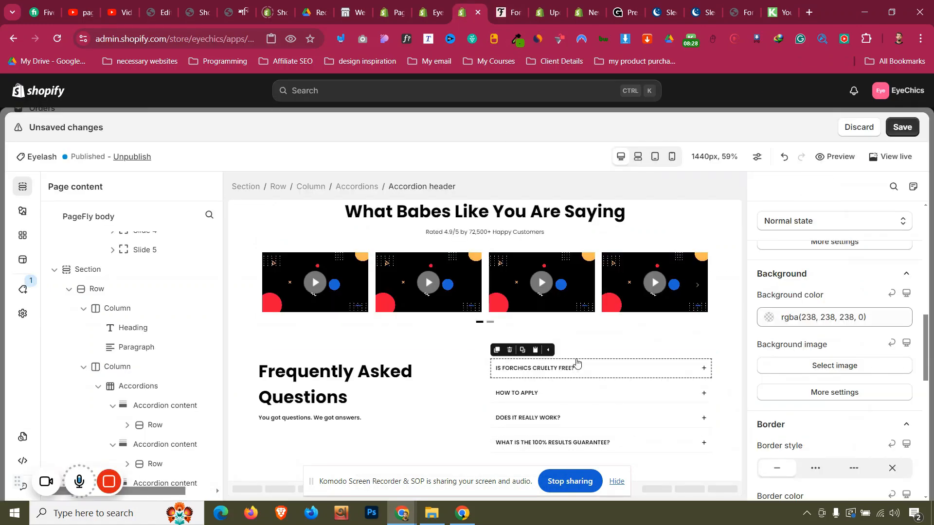
{"action": "scroll", "coordinate": [822, 279], "scroll_direction": "down", "scroll_amount": 3}
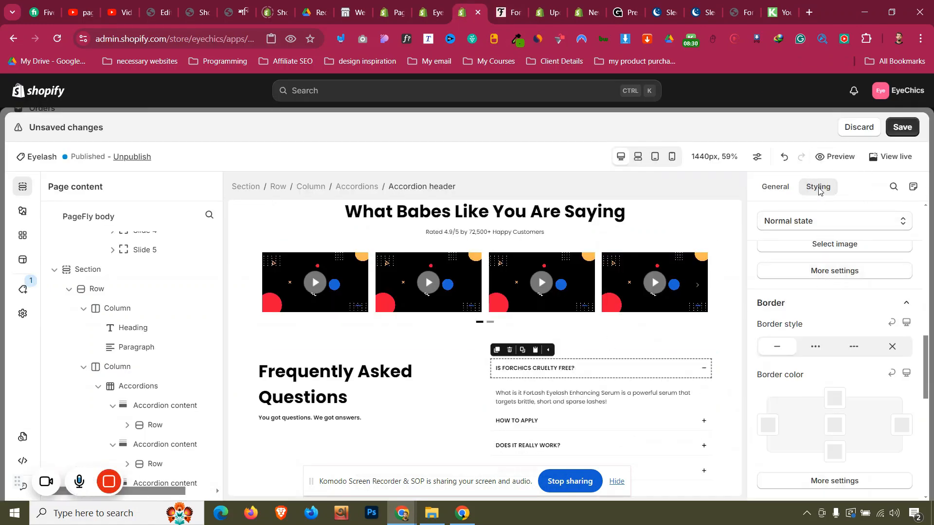
{"action": "scroll", "coordinate": [828, 264], "scroll_direction": "up", "scroll_amount": 5}
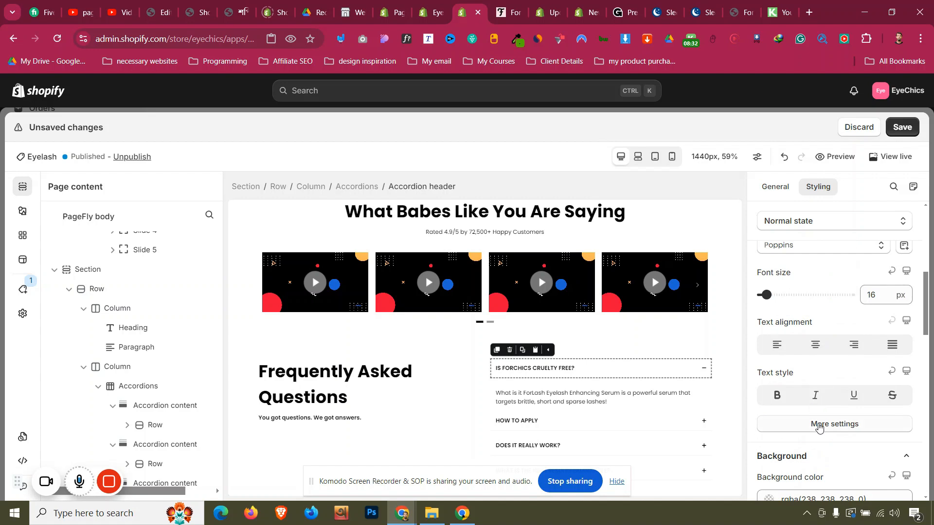
{"action": "left_click", "coordinate": [819, 426]}
{"action": "left_click", "coordinate": [813, 248]}
{"action": "left_click", "coordinate": [808, 405]}
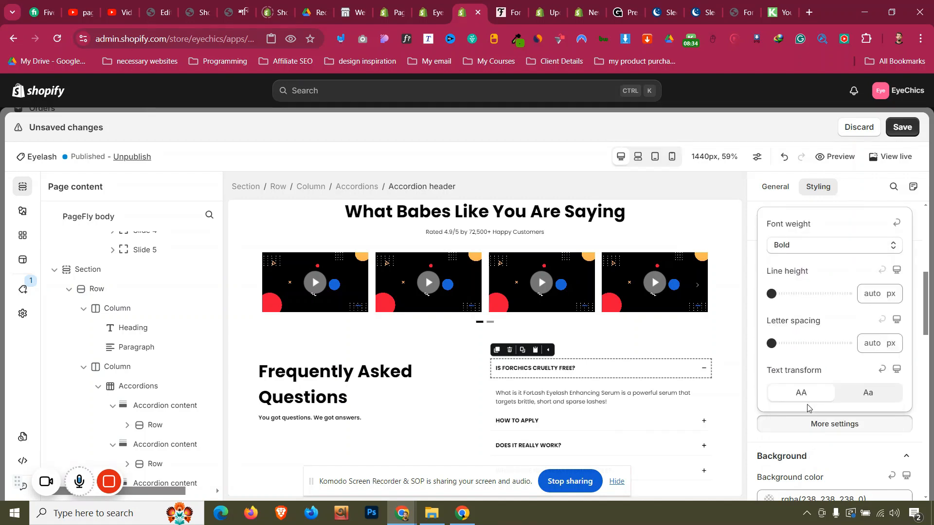
{"action": "left_click", "coordinate": [240, 364]}
{"action": "scroll", "coordinate": [241, 366], "scroll_direction": "down", "scroll_amount": 1}
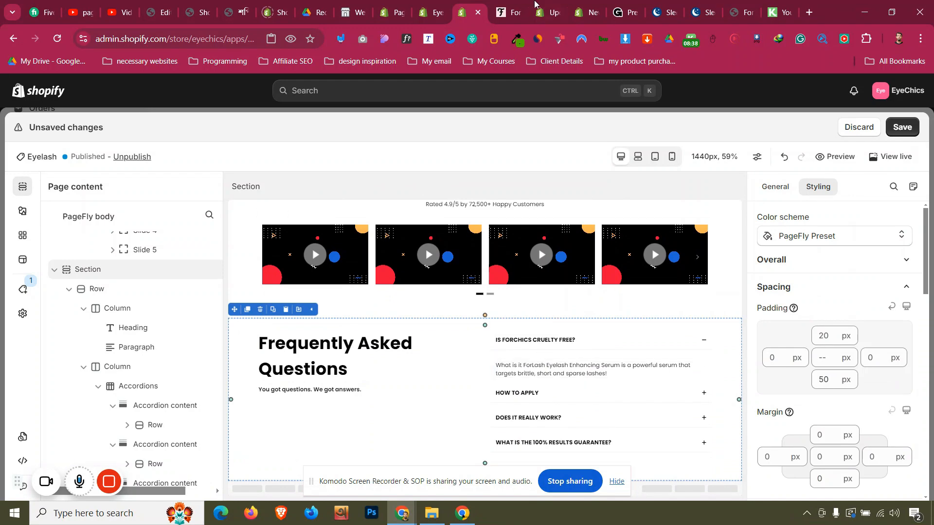
- Replace the first accordion item's answer with the ForChics reference text on cruelty-free products
{"action": "left_click", "coordinate": [524, 5]}
{"action": "left_click", "coordinate": [537, 140]}
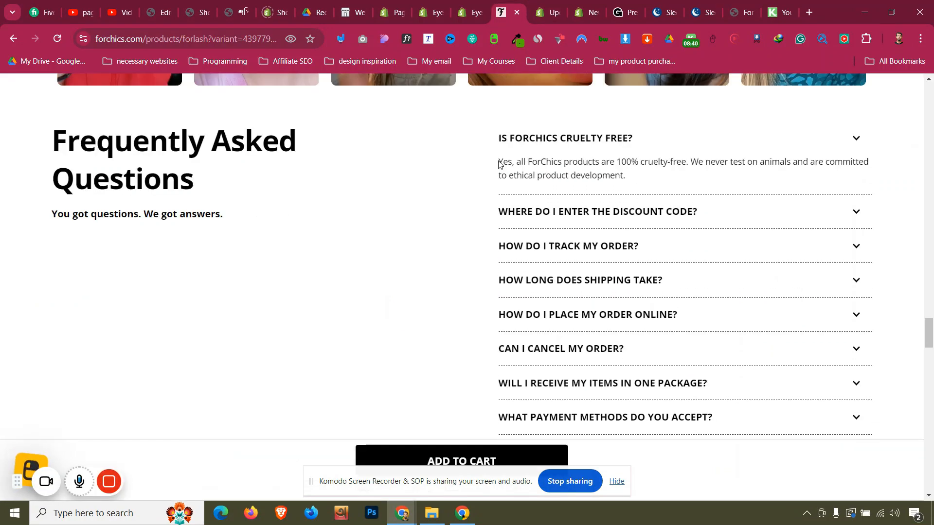
{"action": "left_click_drag", "start_coordinate": [499, 162], "coordinate": [635, 182]}
{"action": "key", "text": "ctrl+c"}
{"action": "left_click", "coordinate": [468, 8]}
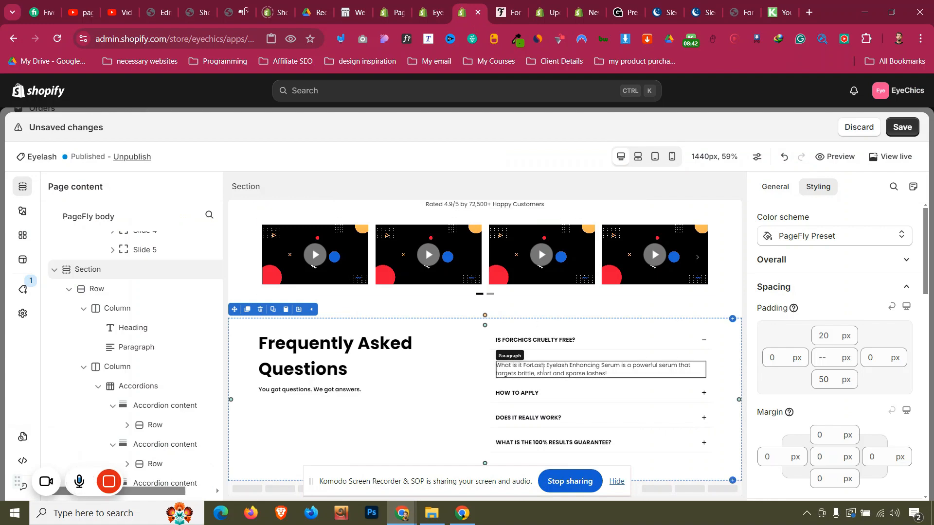
{"action": "left_click", "coordinate": [601, 370]}
{"action": "left_click", "coordinate": [776, 187]}
{"action": "triple_click", "coordinate": [807, 325]}
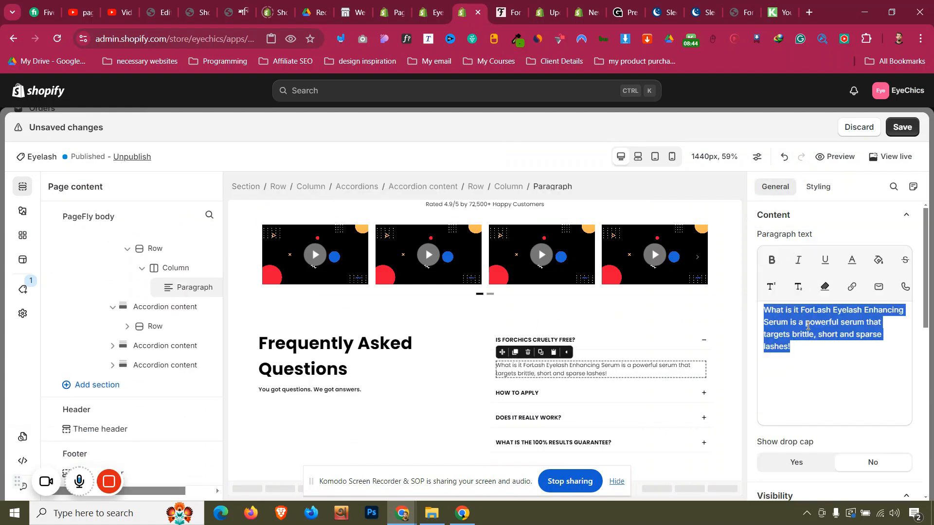
{"action": "key", "text": "ctrl+v"}
- Replace the "How to apply" accordion header with the reference question "WHERE DO I ENTER THE DISCOUNT CODE?"
{"action": "left_click", "coordinate": [506, 9]}
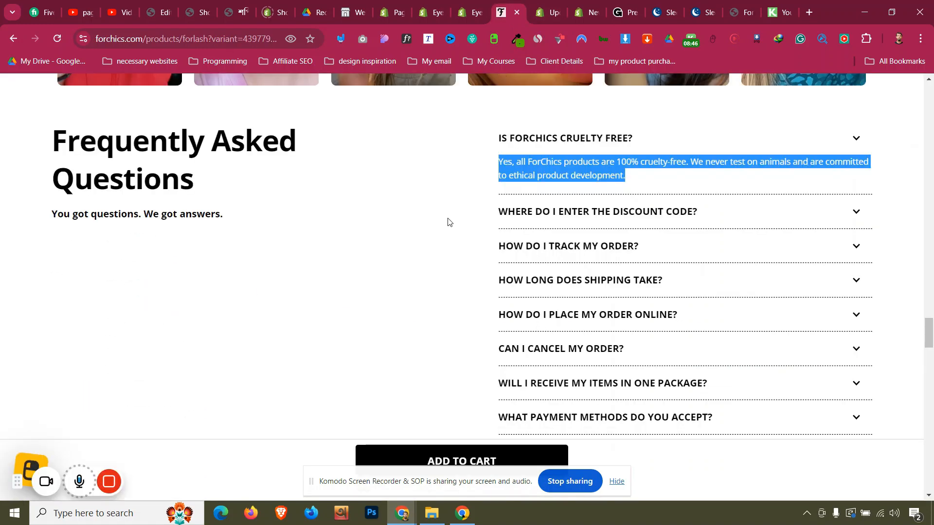
{"action": "left_click_drag", "start_coordinate": [497, 132], "coordinate": [721, 223]}
{"action": "left_click_drag", "start_coordinate": [481, 221], "coordinate": [689, 226]}
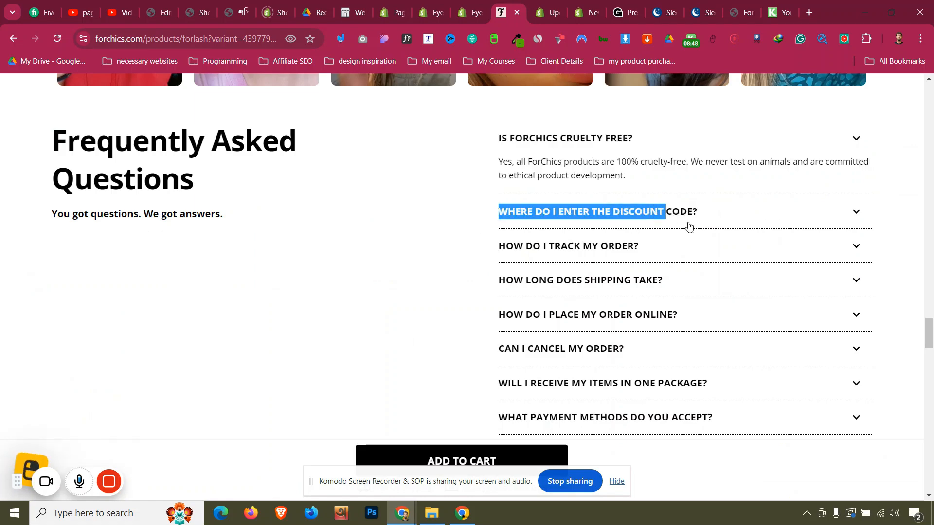
{"action": "left_click", "coordinate": [474, 4]}
{"action": "left_click", "coordinate": [561, 394]}
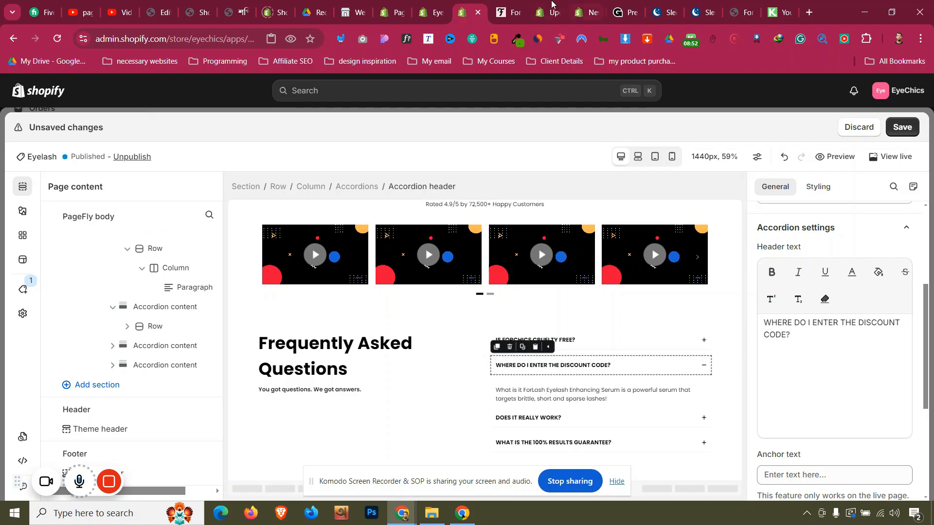
- Replace the second accordion item's answer with the reference text about entering the discount code at checkout
{"action": "left_click", "coordinate": [508, 7]}
{"action": "left_click", "coordinate": [541, 216]}
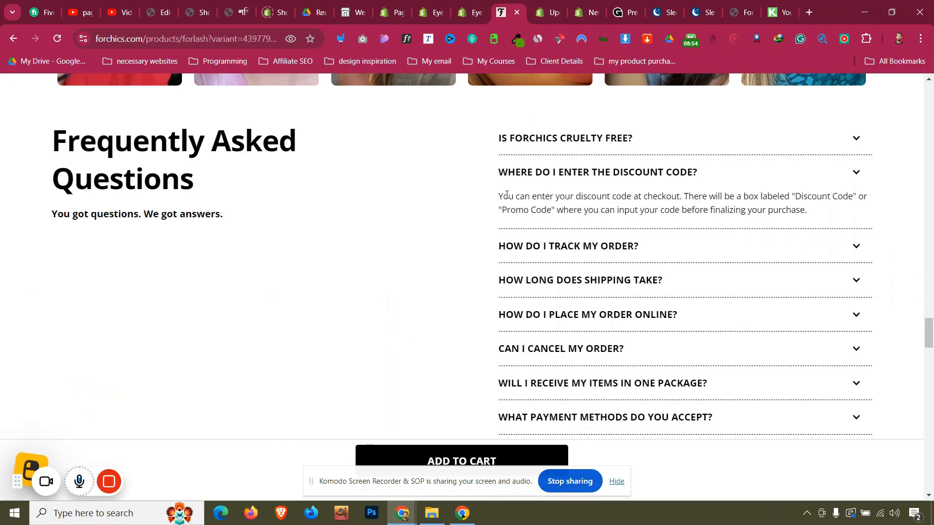
{"action": "left_click_drag", "start_coordinate": [498, 171], "coordinate": [782, 211]}
{"action": "left_click", "coordinate": [783, 211]}
{"action": "triple_click", "coordinate": [784, 211]}
{"action": "key", "text": "ctrl+c"}
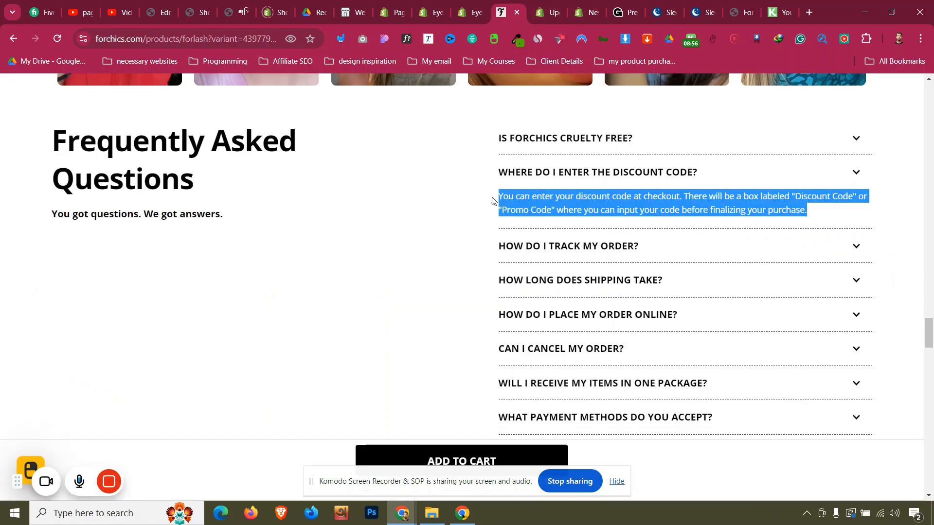
{"action": "left_click", "coordinate": [468, 5]}
{"action": "left_click", "coordinate": [601, 394]}
{"action": "left_click", "coordinate": [841, 358]}
{"action": "key", "text": "ctrl+a"}
{"action": "key", "text": "ctrl+v"}
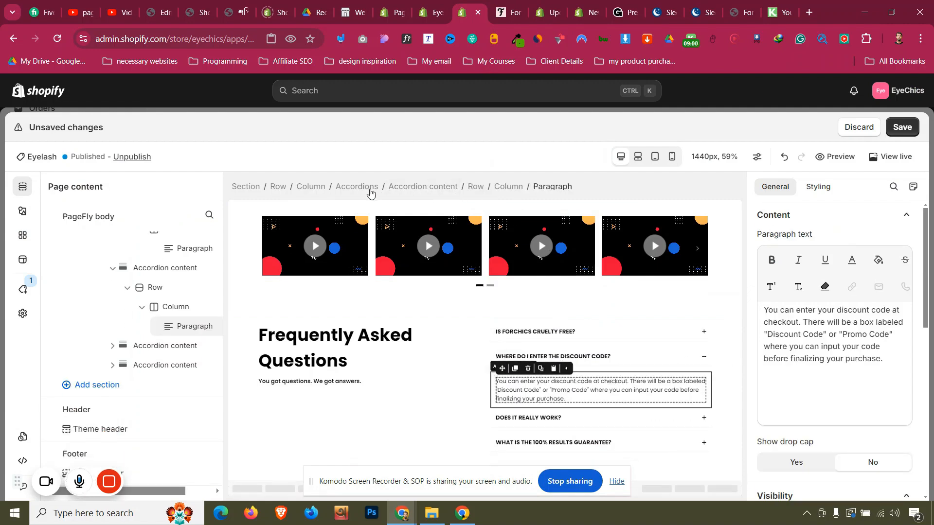
- Duplicate the "What is the 100% results guarantee?" accordion item twice
{"action": "left_click", "coordinate": [369, 189]}
{"action": "left_click", "coordinate": [881, 346]}
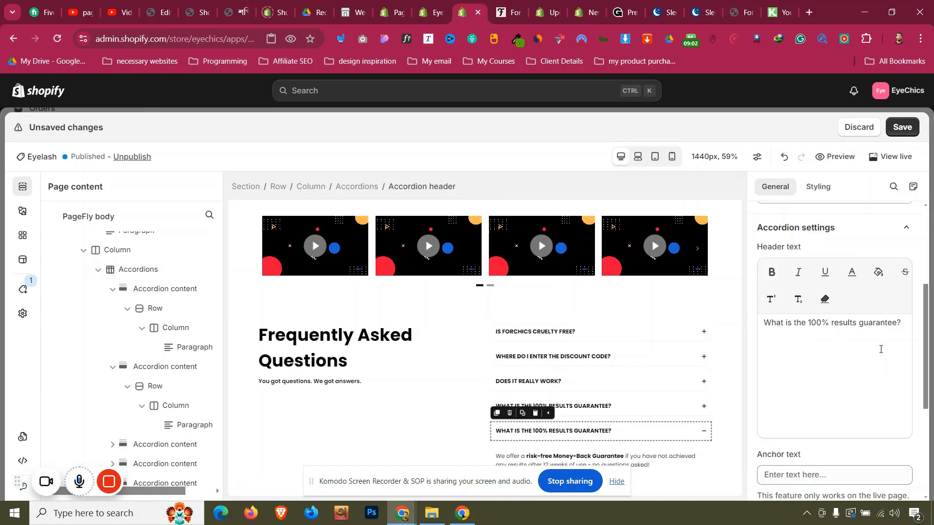
{"action": "left_click", "coordinate": [359, 188]}
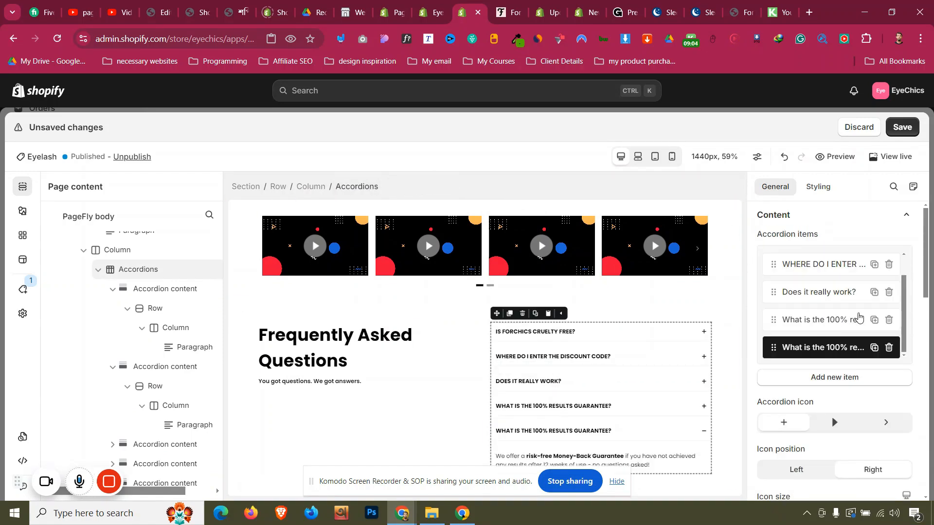
{"action": "scroll", "coordinate": [878, 265], "scroll_direction": "down", "scroll_amount": 3}
{"action": "left_click", "coordinate": [874, 226]}
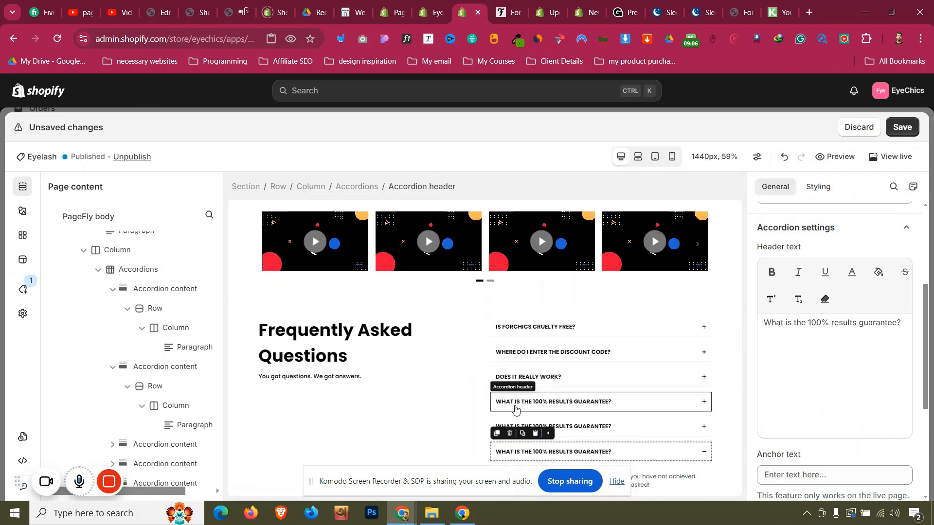
- Compare the Frequently Asked Questions section with the one on the ForChics reference page
{"action": "left_click", "coordinate": [250, 333]}
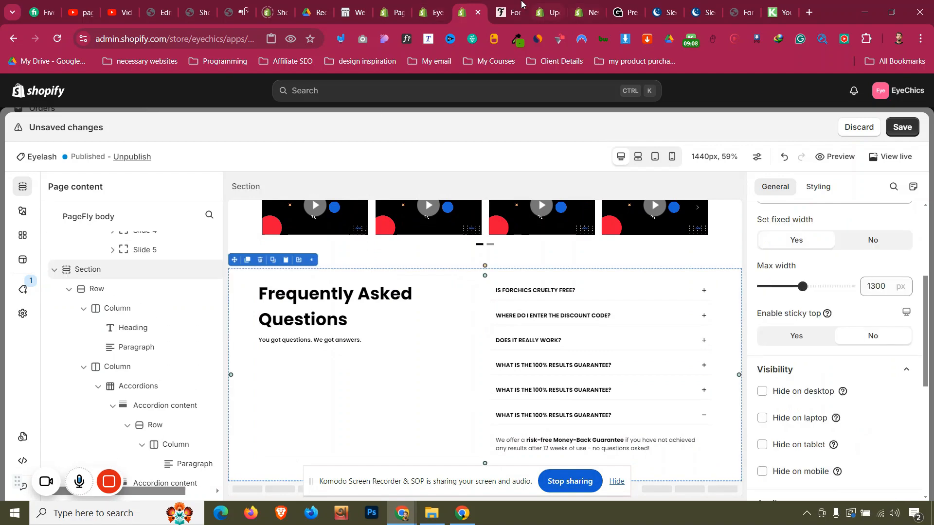
{"action": "left_click", "coordinate": [516, 8]}
{"action": "left_click", "coordinate": [891, 12]}
{"action": "scroll", "coordinate": [226, 219], "scroll_direction": "down", "scroll_amount": 7}
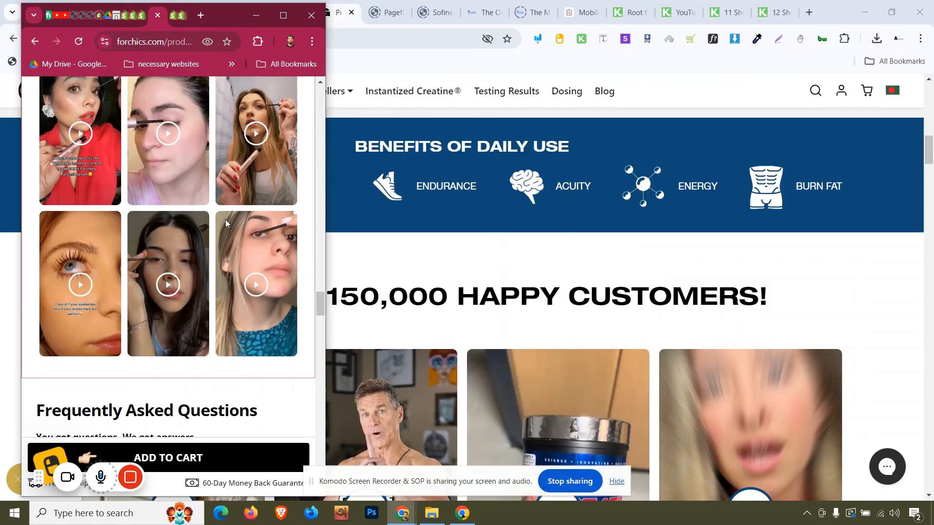
{"action": "left_click", "coordinate": [288, 16]}
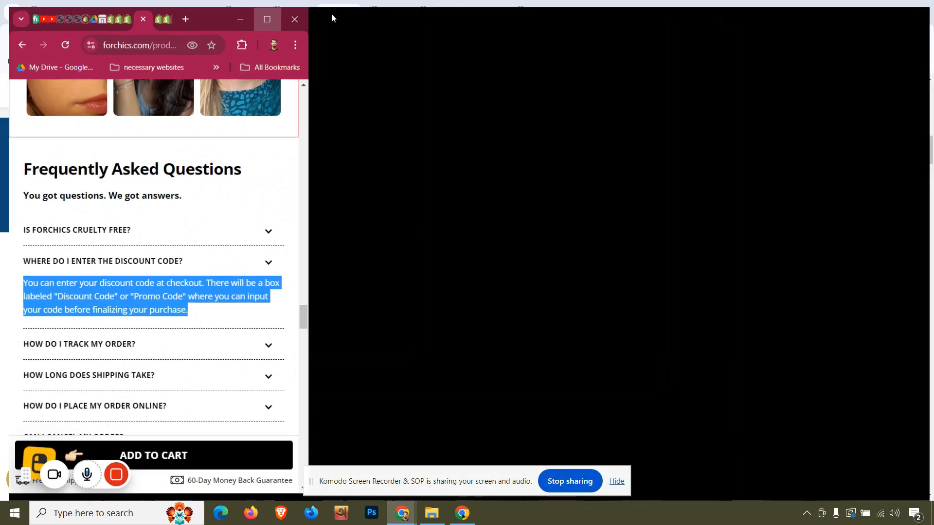
{"action": "left_click", "coordinate": [466, 12]}
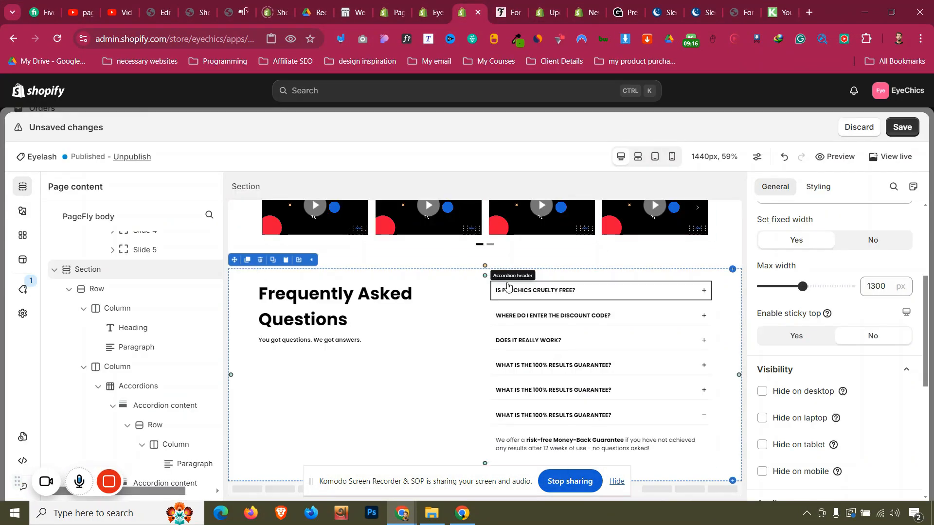
{"action": "left_click", "coordinate": [516, 4]}
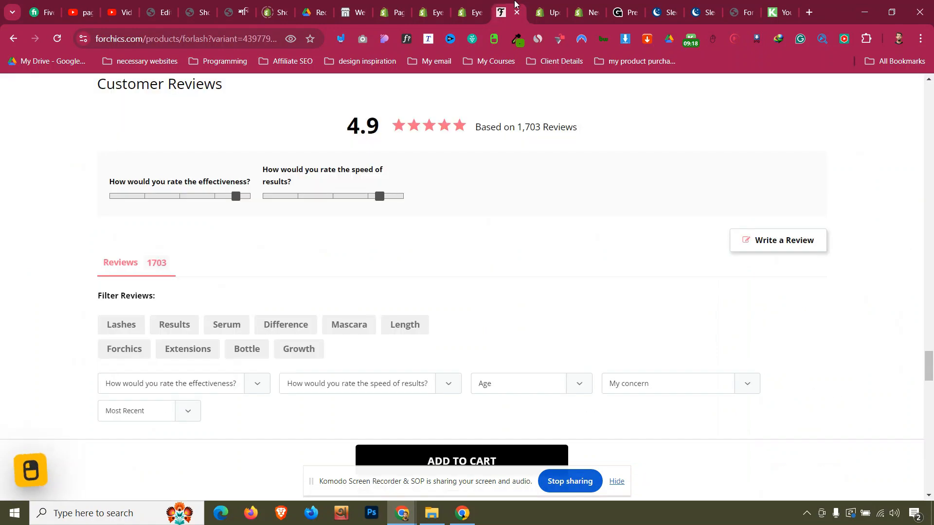
{"action": "scroll", "coordinate": [506, 121], "scroll_direction": "up", "scroll_amount": 10}
{"action": "key", "text": "ctrl+shift+Tab"}
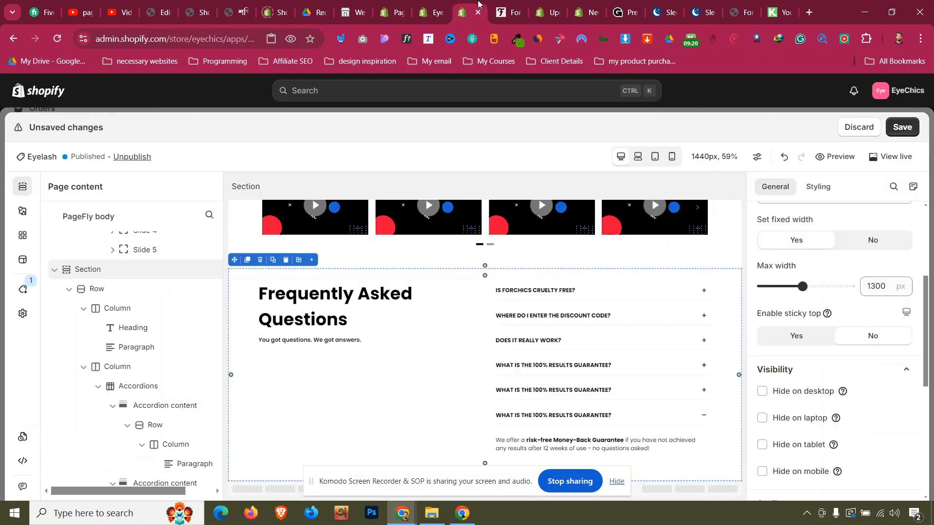
- Clear the border style of the accordion headers and reapply it as a solid line
{"action": "left_click", "coordinate": [562, 291]}
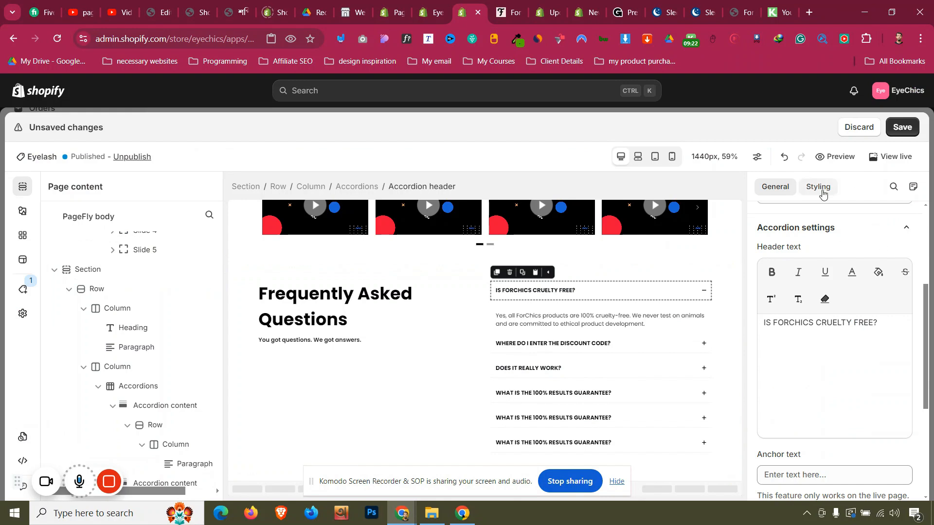
{"action": "left_click", "coordinate": [822, 192]}
{"action": "scroll", "coordinate": [824, 297], "scroll_direction": "down", "scroll_amount": 5}
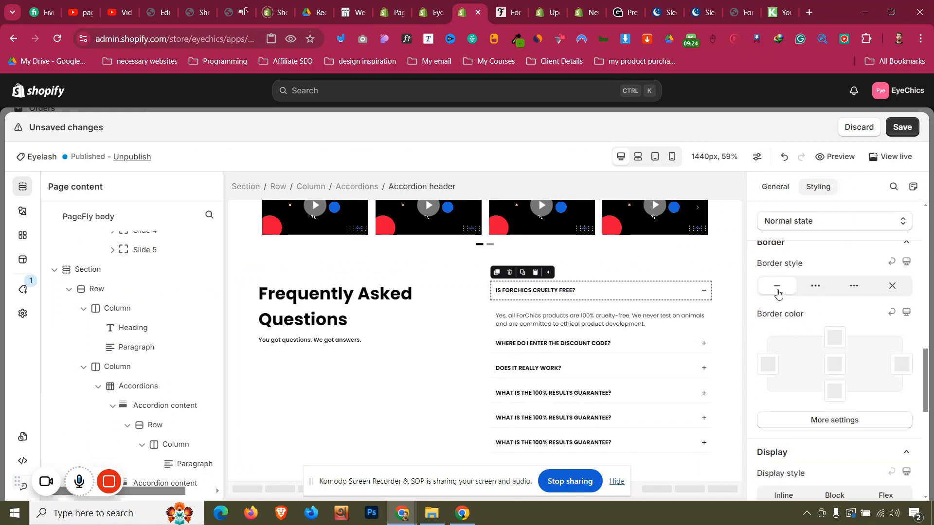
{"action": "left_click", "coordinate": [779, 286]}
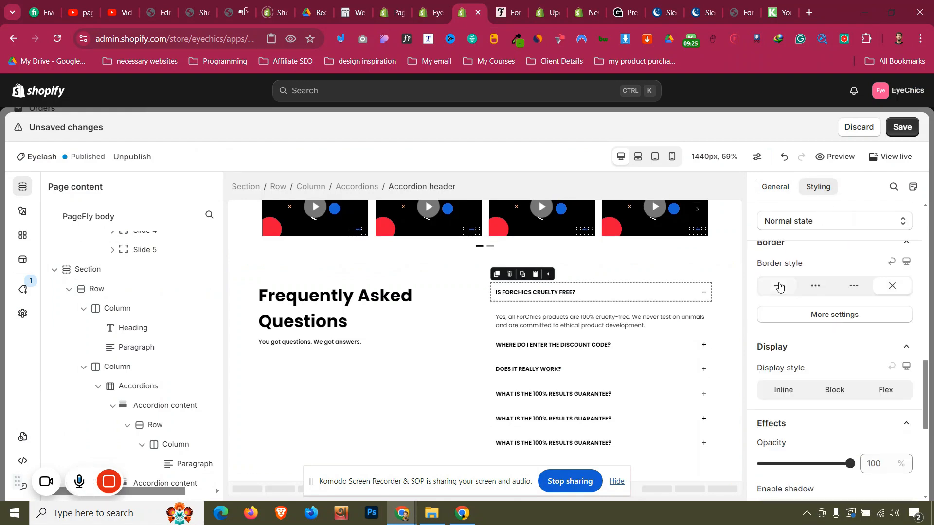
{"action": "left_click", "coordinate": [843, 317]}
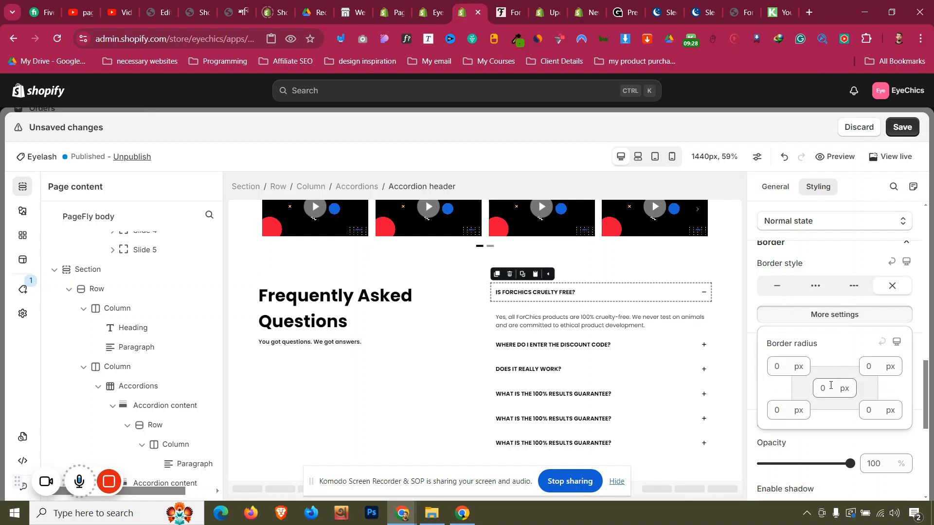
{"action": "left_click", "coordinate": [830, 316]}
{"action": "left_click", "coordinate": [779, 287]}
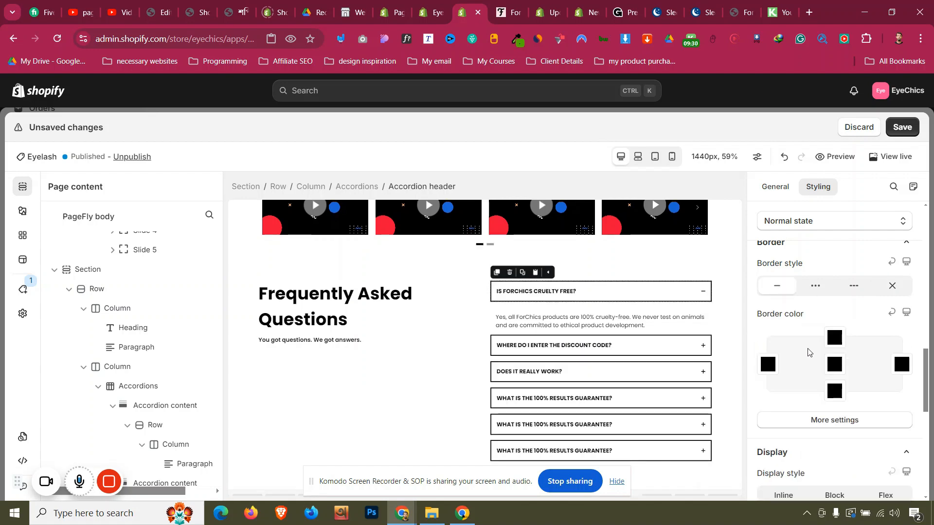
- Set the accordion header border width to 0 px on the top, left and right sides and 2 px on the bottom
{"action": "left_click", "coordinate": [830, 419]}
{"action": "left_click", "coordinate": [833, 251]}
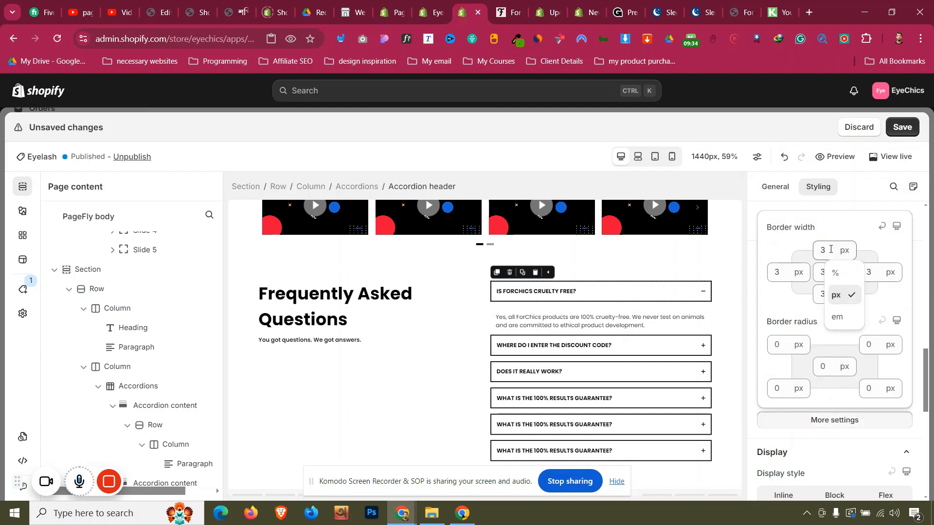
{"action": "type", "text": "0"}
{"action": "left_click", "coordinate": [781, 275]}
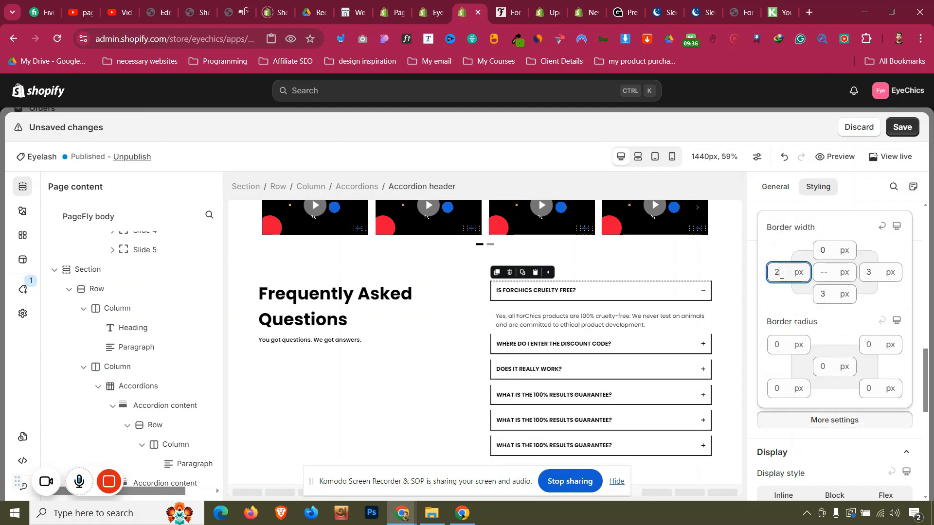
{"action": "type", "text": "0"}
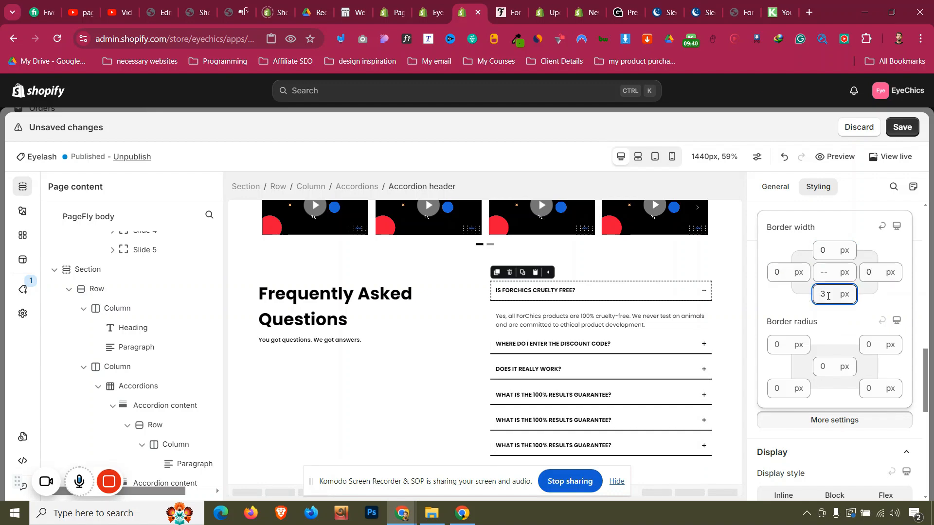
{"action": "type", "text": "2"}
{"action": "left_click", "coordinate": [839, 425]}
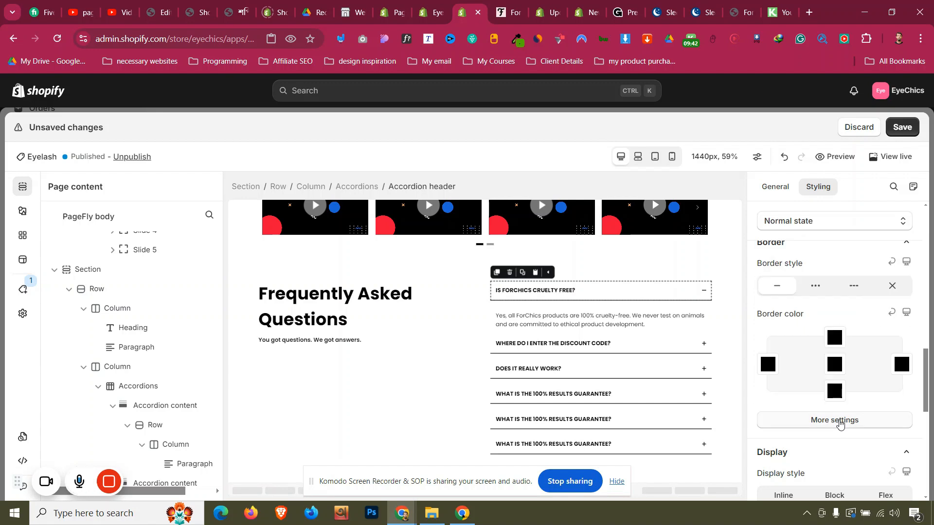
- Change the accordion headers' border style to dotted and check the collapsed items and their border widths
{"action": "left_click", "coordinate": [822, 291]}
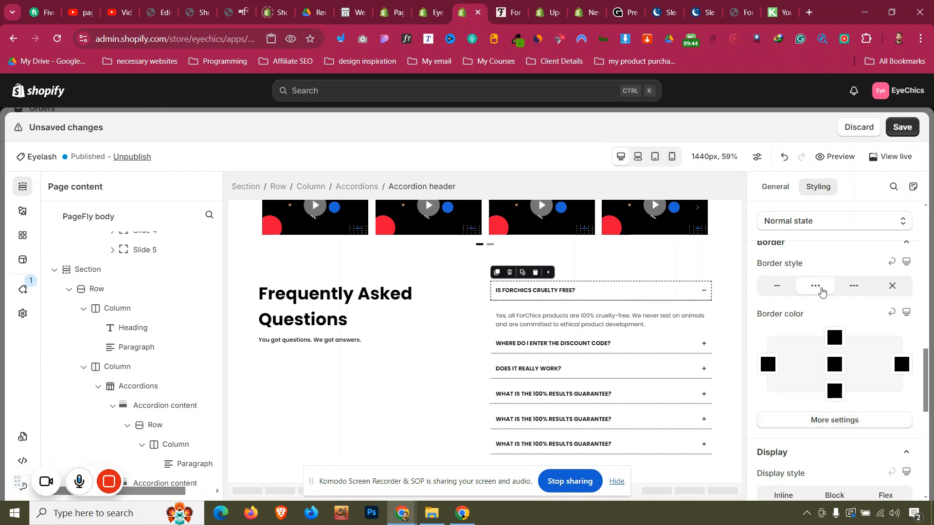
{"action": "left_click", "coordinate": [245, 294]}
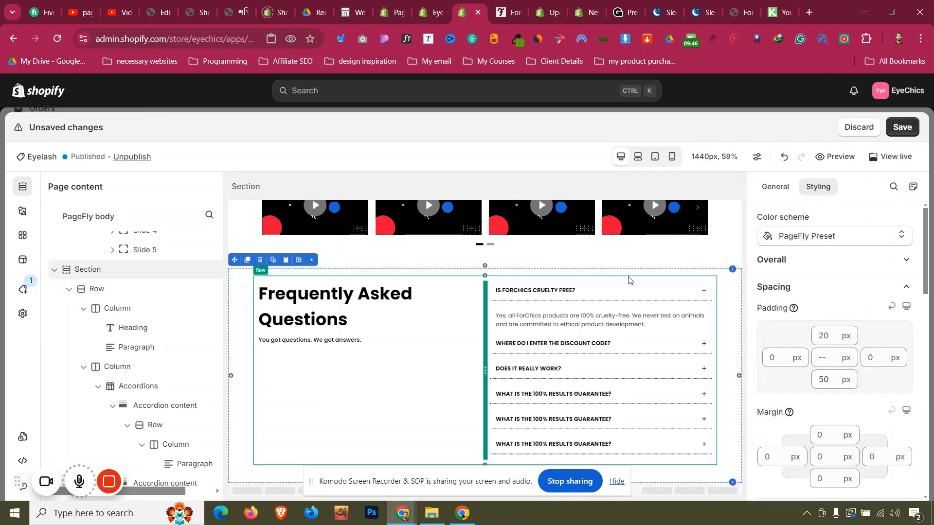
{"action": "left_click", "coordinate": [559, 291]}
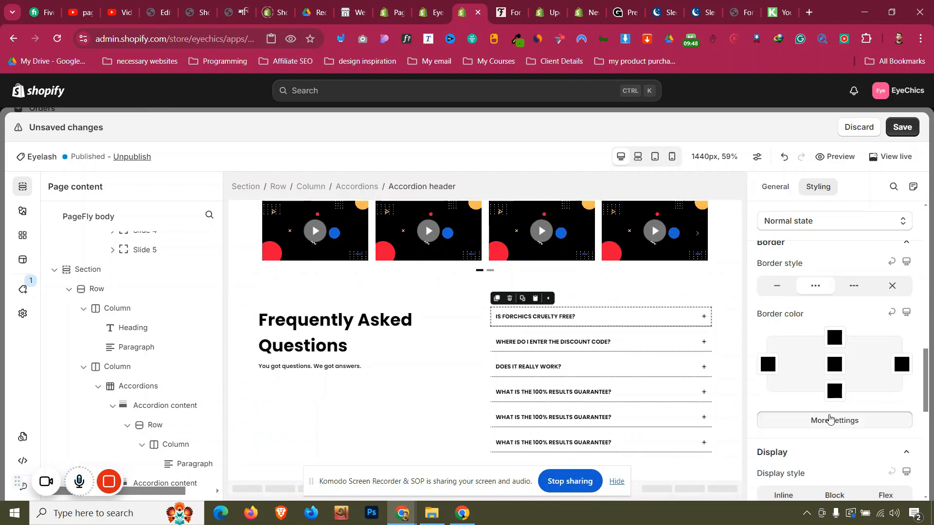
{"action": "left_click", "coordinate": [830, 420]}
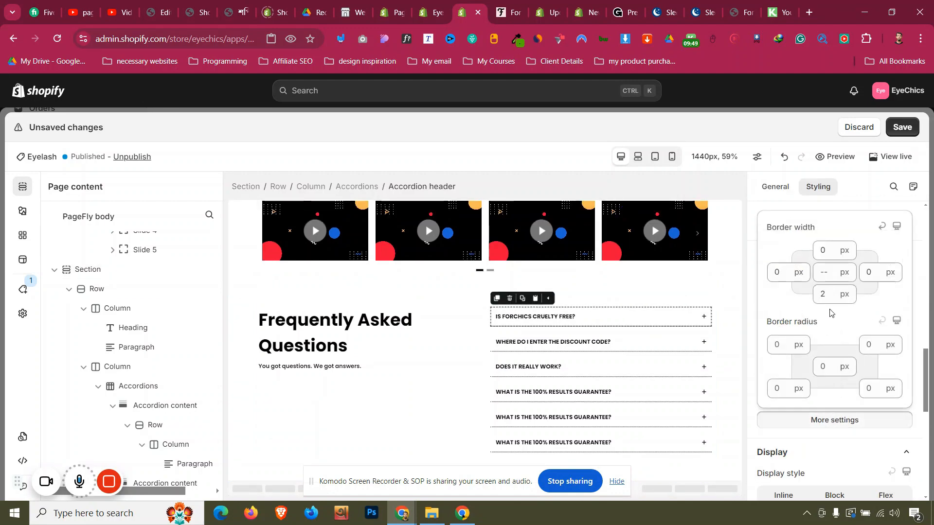
{"action": "left_click", "coordinate": [242, 318]}
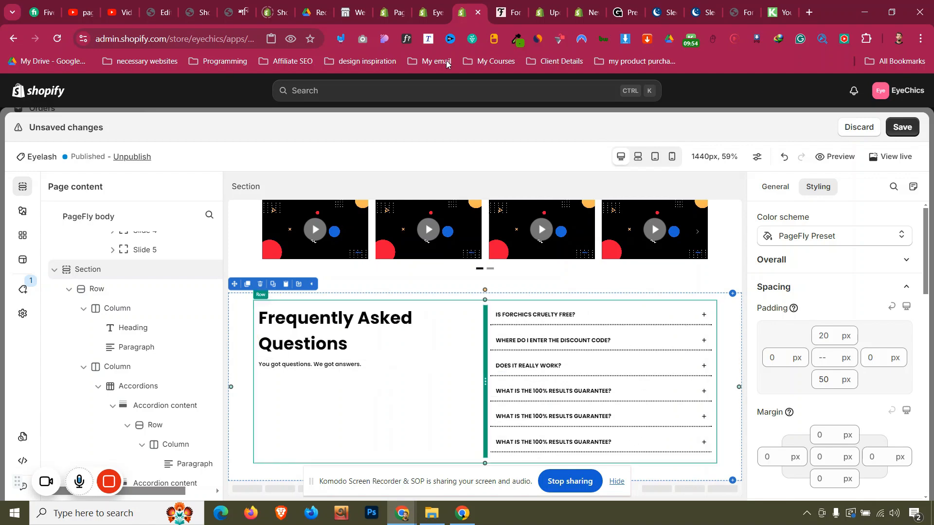
- Examine the Frequently Asked Questions, Customer Reviews and coupon signup sections on the ForChics reference page, and return to the page editor
{"action": "key", "text": "ctrl+Tab"}
{"action": "scroll", "coordinate": [501, 199], "scroll_direction": "down", "scroll_amount": 8}
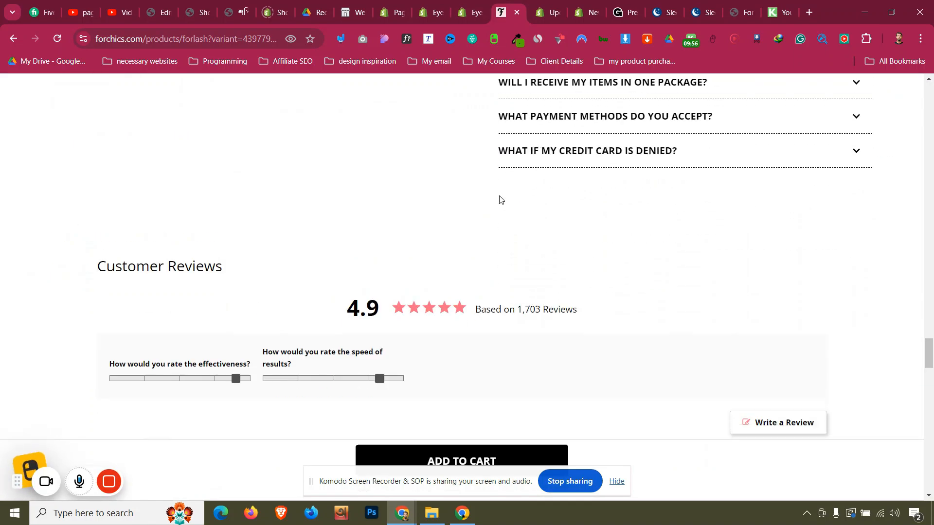
{"action": "scroll", "coordinate": [501, 199], "scroll_direction": "down", "scroll_amount": 20}
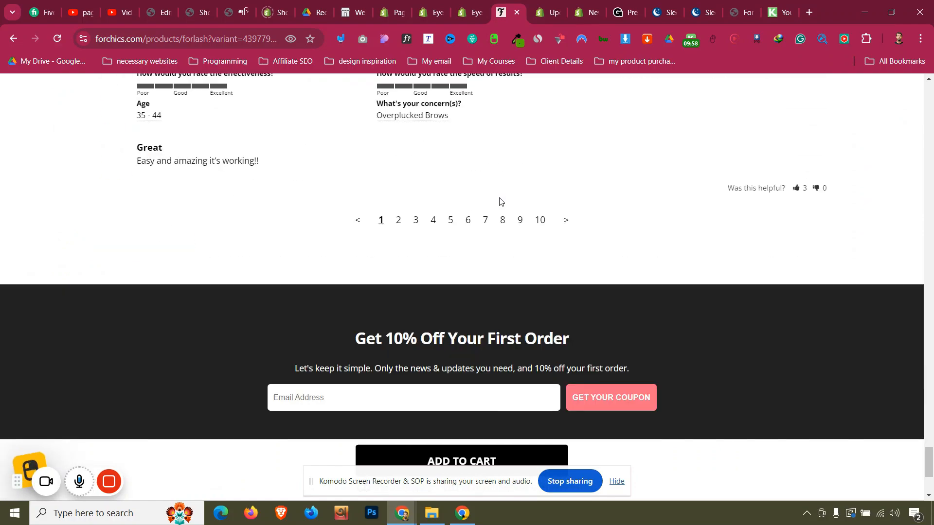
{"action": "scroll", "coordinate": [500, 201], "scroll_direction": "up", "scroll_amount": 20}
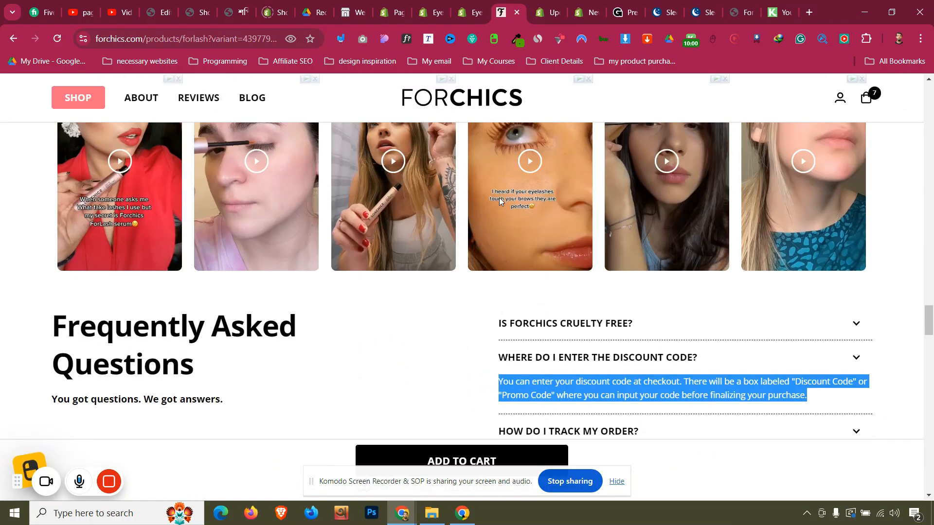
{"action": "scroll", "coordinate": [496, 212], "scroll_direction": "down", "scroll_amount": 4}
{"action": "left_click", "coordinate": [775, 176]}
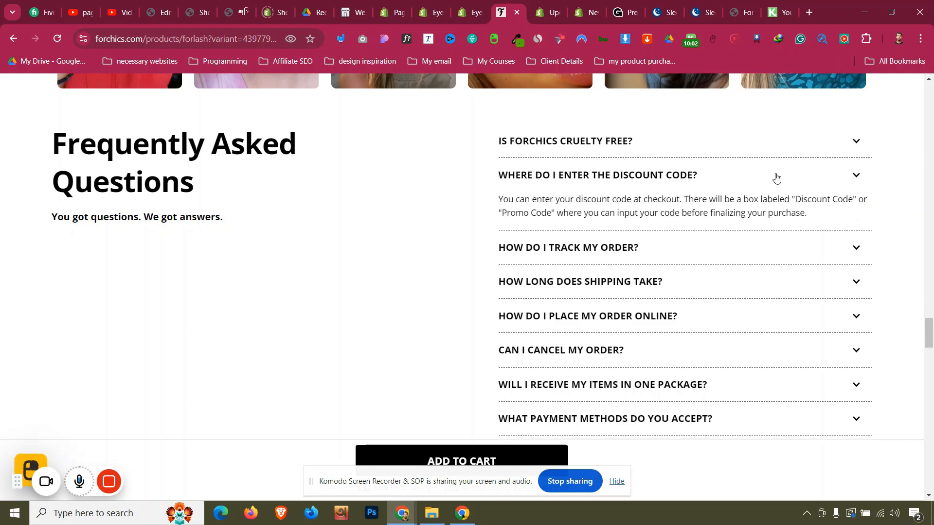
{"action": "scroll", "coordinate": [468, 271], "scroll_direction": "down", "scroll_amount": 11}
{"action": "scroll", "coordinate": [467, 271], "scroll_direction": "up", "scroll_amount": 4}
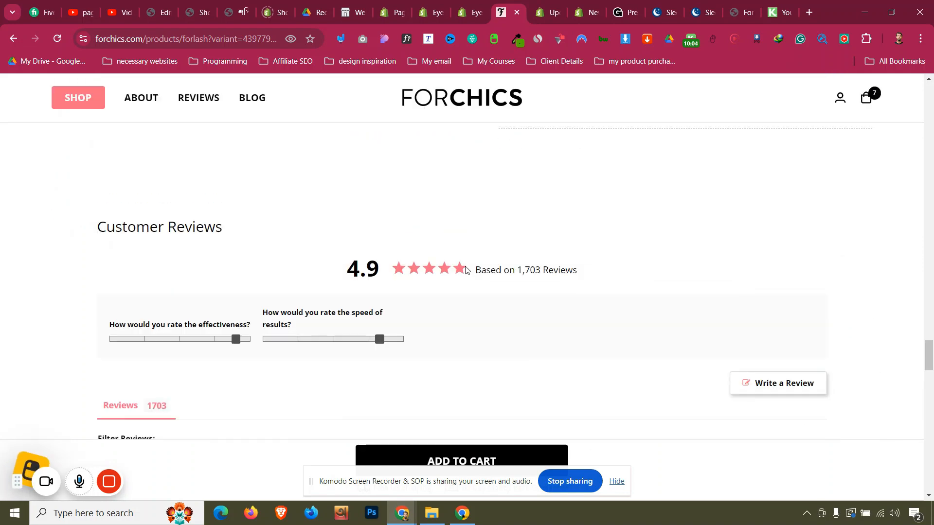
{"action": "left_click", "coordinate": [470, 5]}
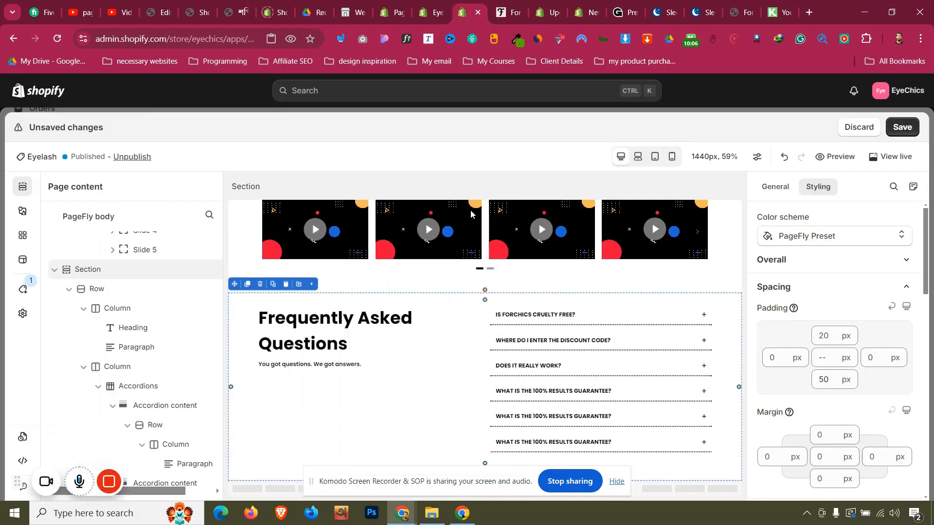
- Switch the Eyelash page to the mobile layout and check the Frequently Asked Questions accordion there
{"action": "scroll", "coordinate": [240, 298], "scroll_direction": "up", "scroll_amount": 2}
{"action": "left_click", "coordinate": [240, 299]}
{"action": "scroll", "coordinate": [242, 298], "scroll_direction": "up", "scroll_amount": 3}
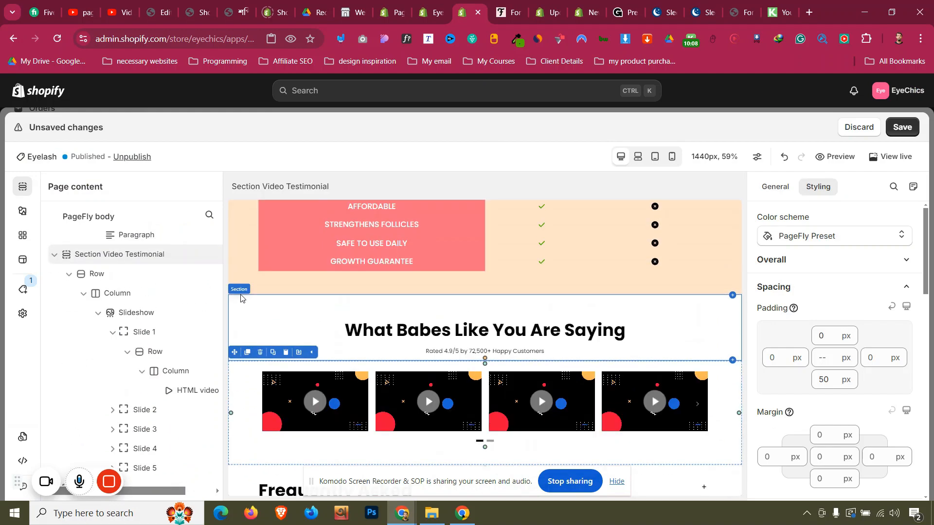
{"action": "scroll", "coordinate": [241, 298], "scroll_direction": "down", "scroll_amount": 5}
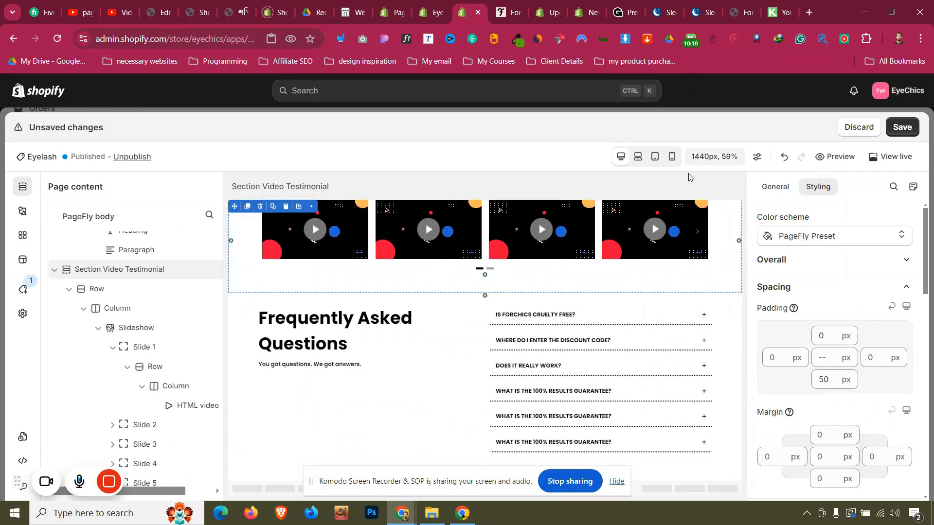
{"action": "left_click", "coordinate": [672, 156]}
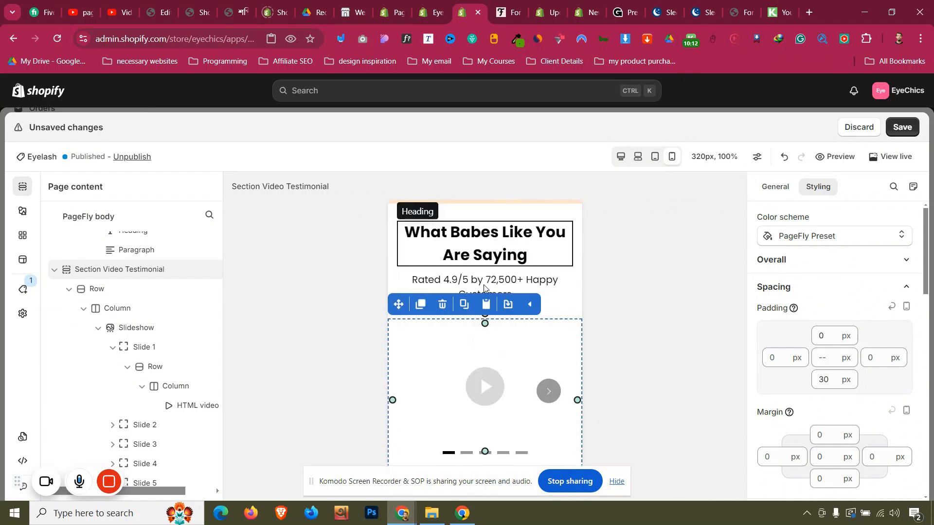
{"action": "scroll", "coordinate": [494, 263], "scroll_direction": "down", "scroll_amount": 5}
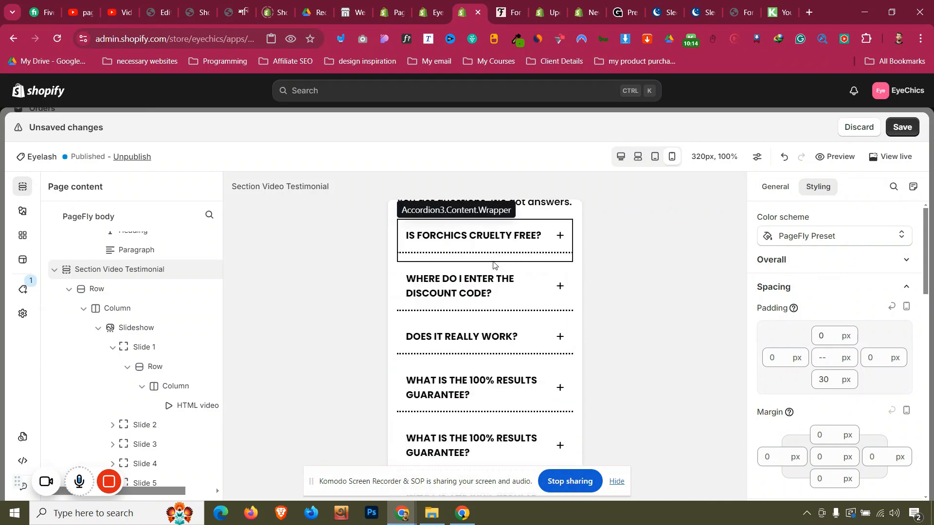
{"action": "scroll", "coordinate": [495, 266], "scroll_direction": "up", "scroll_amount": 1}
{"action": "left_click", "coordinate": [532, 228]}
{"action": "left_click", "coordinate": [524, 262]}
{"action": "scroll", "coordinate": [525, 270], "scroll_direction": "down", "scroll_amount": 2}
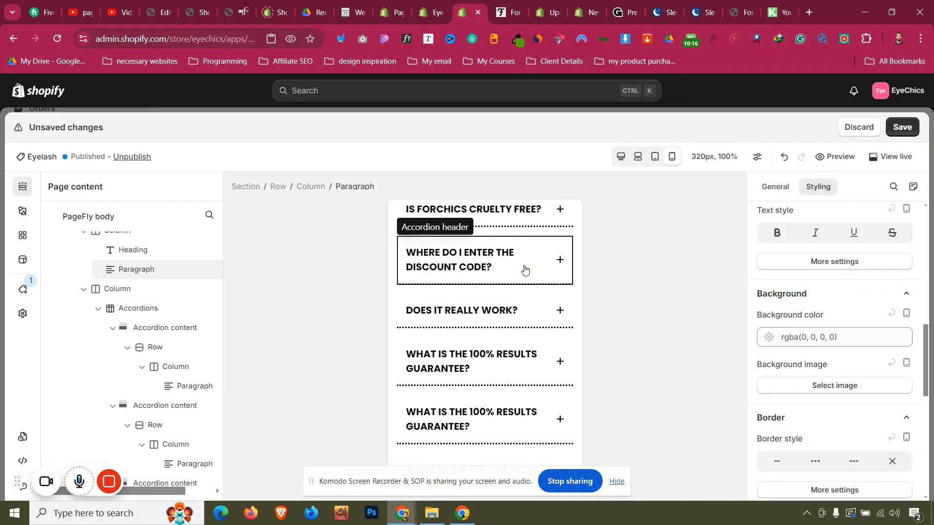
{"action": "scroll", "coordinate": [524, 269], "scroll_direction": "down", "scroll_amount": 3}
- Set the bottom padding of the Frequently Asked Questions section to 30 px in the mobile layout
{"action": "left_click", "coordinate": [432, 458]}
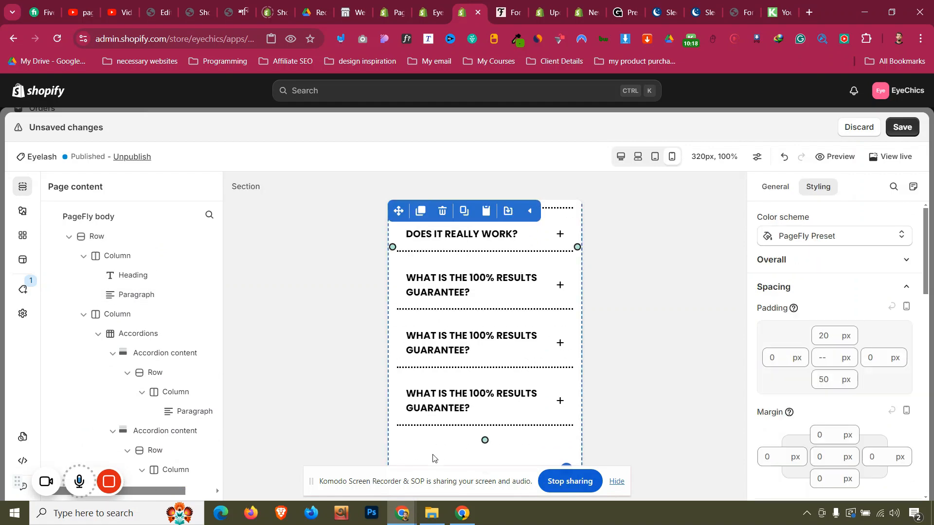
{"action": "double_click", "coordinate": [827, 381]}
{"action": "type", "text": "3"}
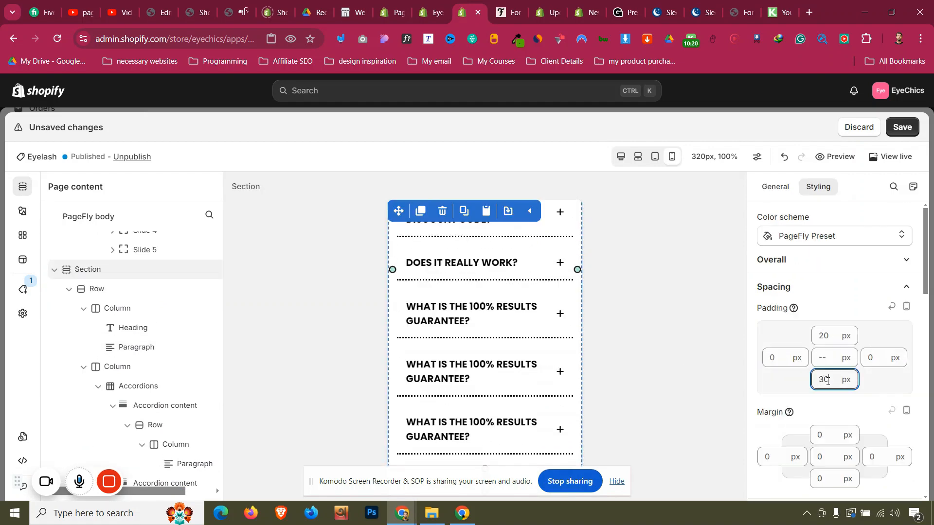
- Set the bottom padding of the How We Compare section to 30 px in the mobile layout
{"action": "scroll", "coordinate": [547, 414], "scroll_direction": "up", "scroll_amount": 8}
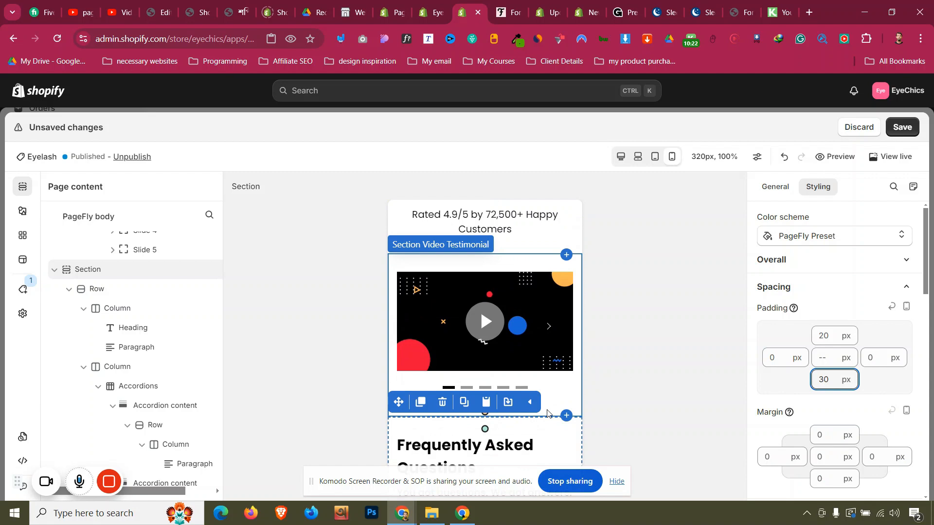
{"action": "left_click", "coordinate": [547, 413]}
{"action": "scroll", "coordinate": [539, 369], "scroll_direction": "up", "scroll_amount": 4}
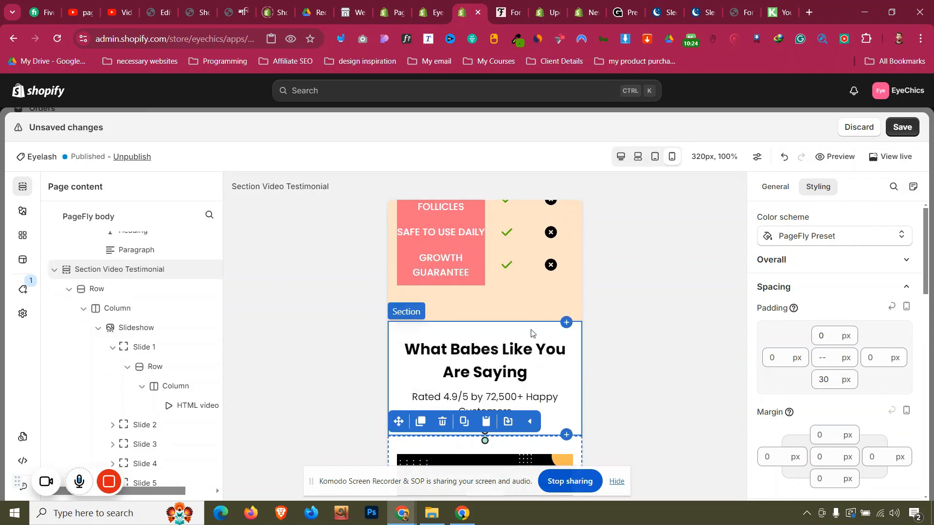
{"action": "left_click", "coordinate": [533, 317]}
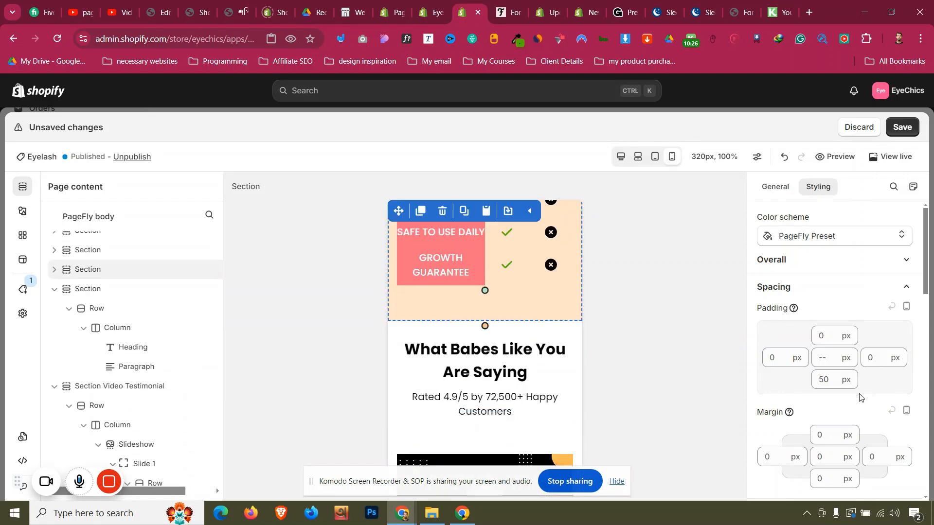
{"action": "type", "text": "30"}
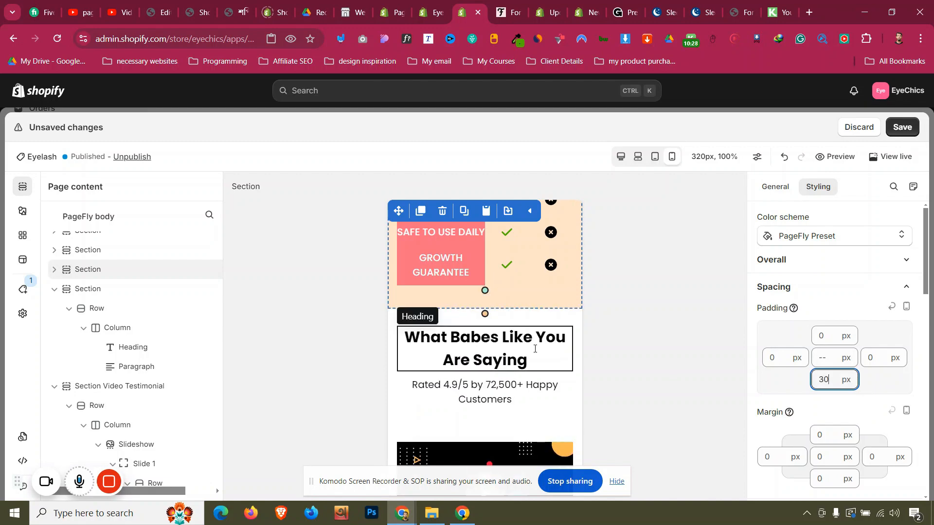
- Check the mobile padding and spacing of the sections above How We Compare, up to the product section at the page start
{"action": "scroll", "coordinate": [535, 349], "scroll_direction": "up", "scroll_amount": 7}
{"action": "left_click", "coordinate": [460, 264]}
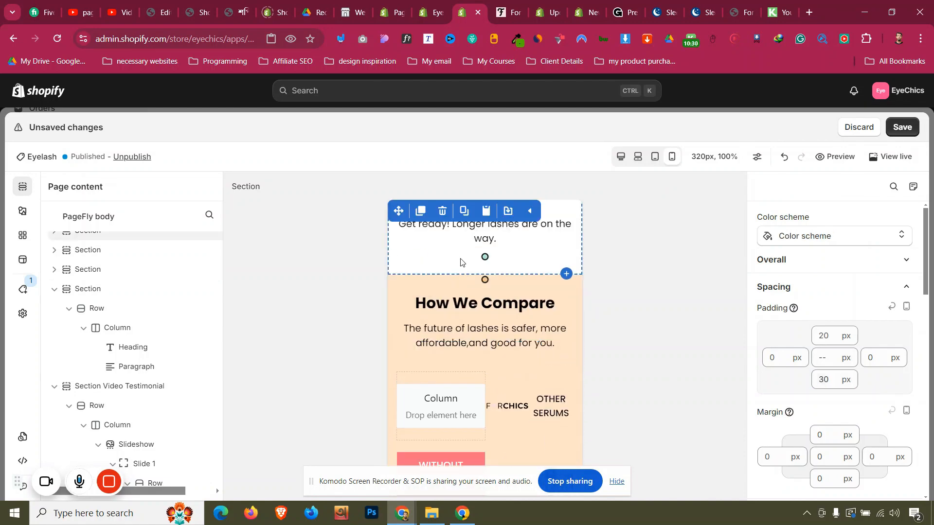
{"action": "scroll", "coordinate": [495, 305], "scroll_direction": "up", "scroll_amount": 7}
{"action": "scroll", "coordinate": [495, 304], "scroll_direction": "up", "scroll_amount": 8}
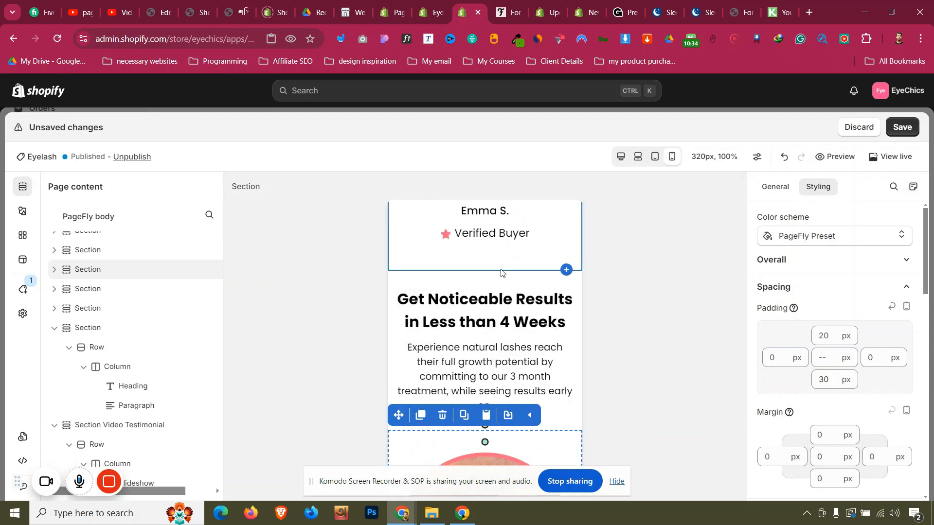
{"action": "left_click", "coordinate": [504, 268]}
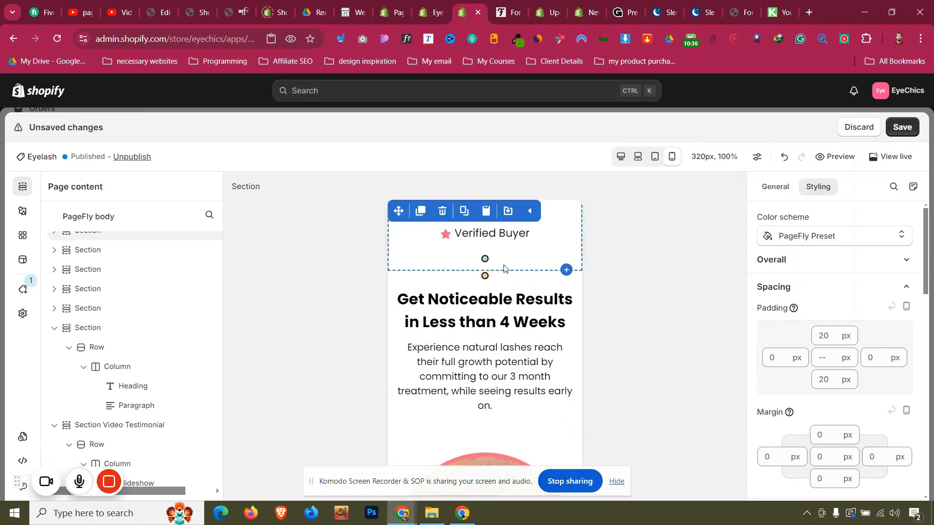
{"action": "scroll", "coordinate": [504, 268], "scroll_direction": "up", "scroll_amount": 3}
{"action": "scroll", "coordinate": [504, 268], "scroll_direction": "up", "scroll_amount": 12}
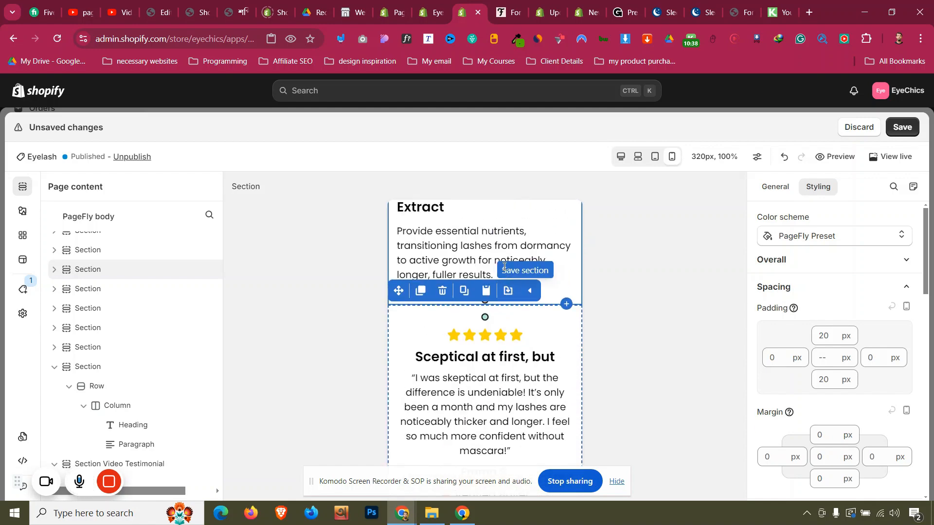
{"action": "scroll", "coordinate": [505, 269], "scroll_direction": "up", "scroll_amount": 5}
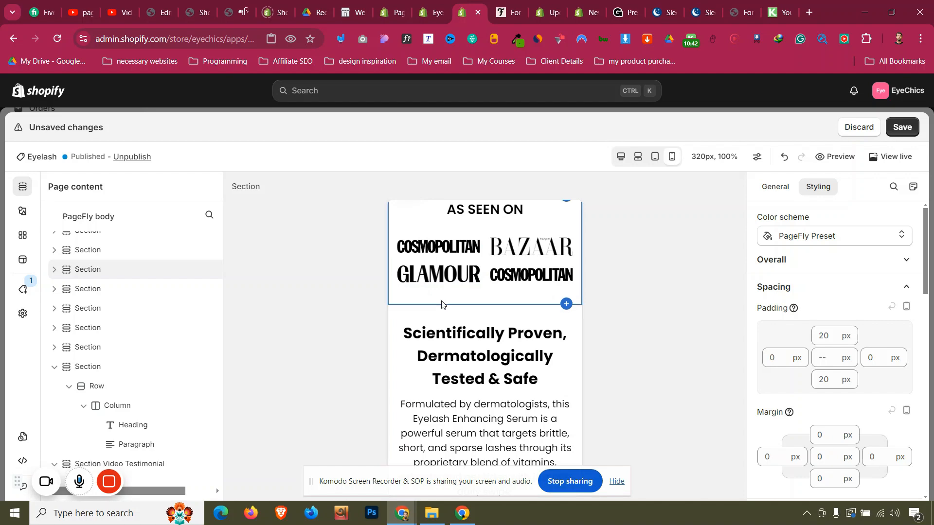
{"action": "scroll", "coordinate": [442, 312], "scroll_direction": "up", "scroll_amount": 10}
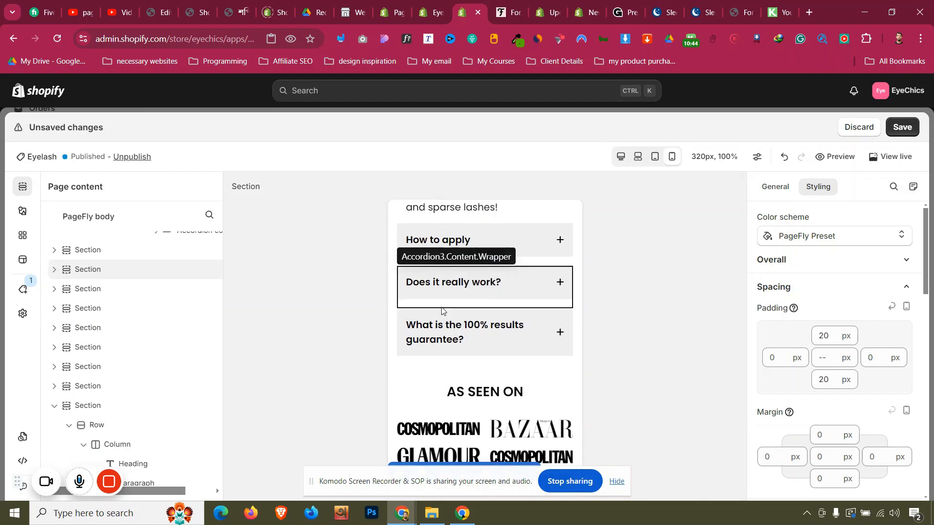
{"action": "scroll", "coordinate": [441, 311], "scroll_direction": "up", "scroll_amount": 5}
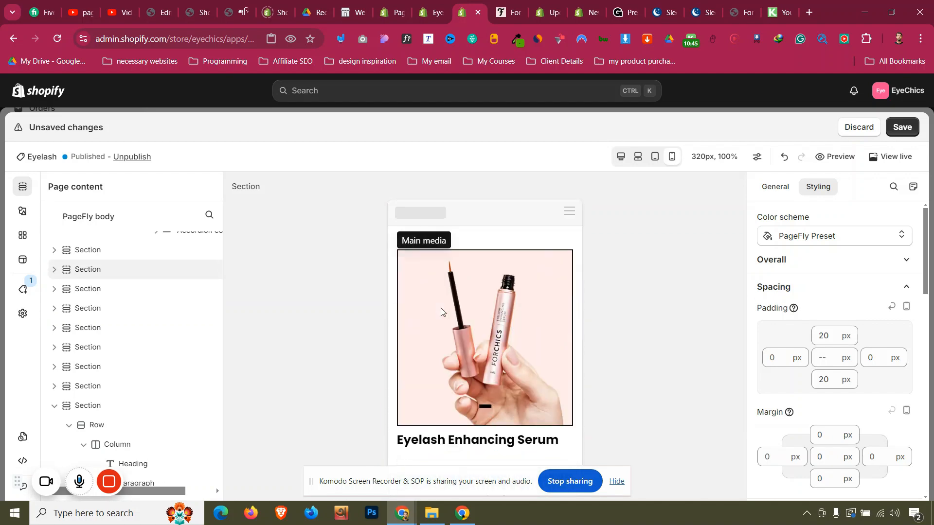
- Set the top padding of the Eyelash Enhancing Serum product section to 0 px in the mobile layout
{"action": "left_click", "coordinate": [458, 233]}
{"action": "key", "text": "BackSpace"}
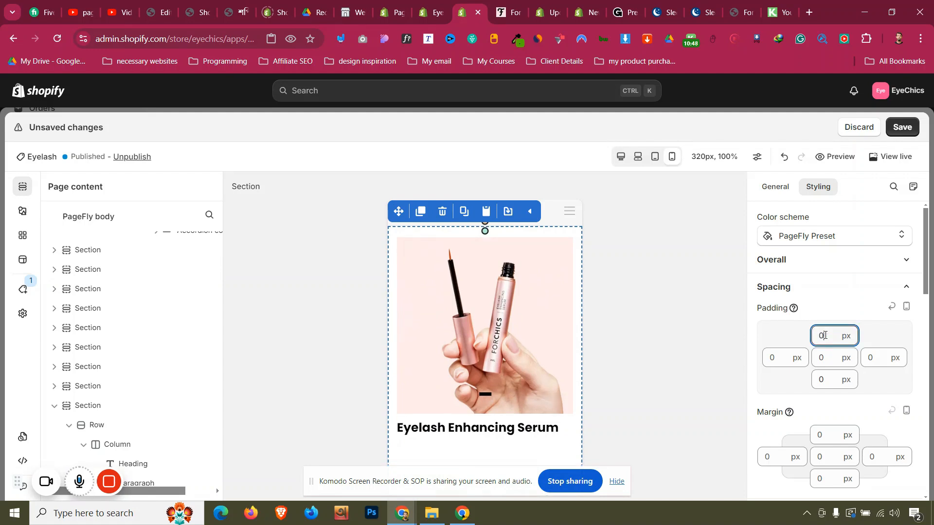
{"action": "scroll", "coordinate": [476, 323], "scroll_direction": "down", "scroll_amount": 4}
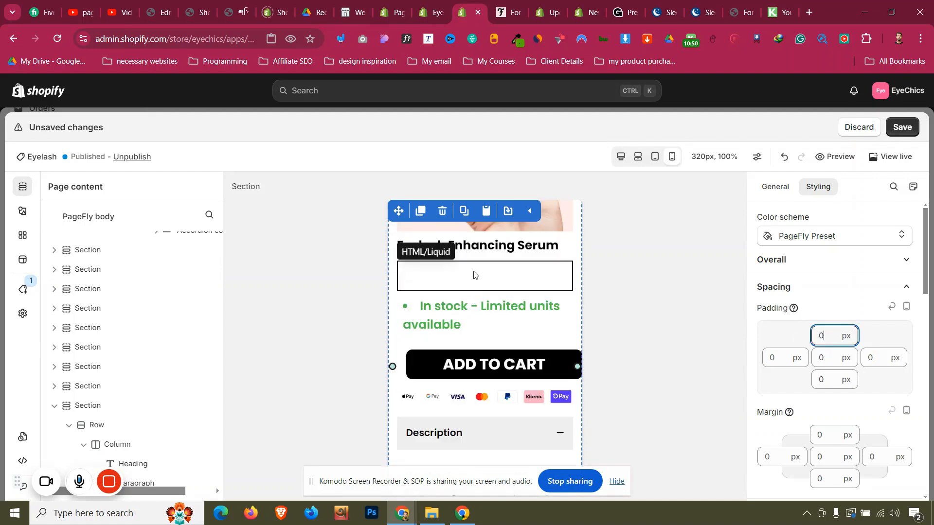
- Set the left margin of the ADD TO CART button to 0 px in the mobile layout
{"action": "left_click", "coordinate": [549, 366]}
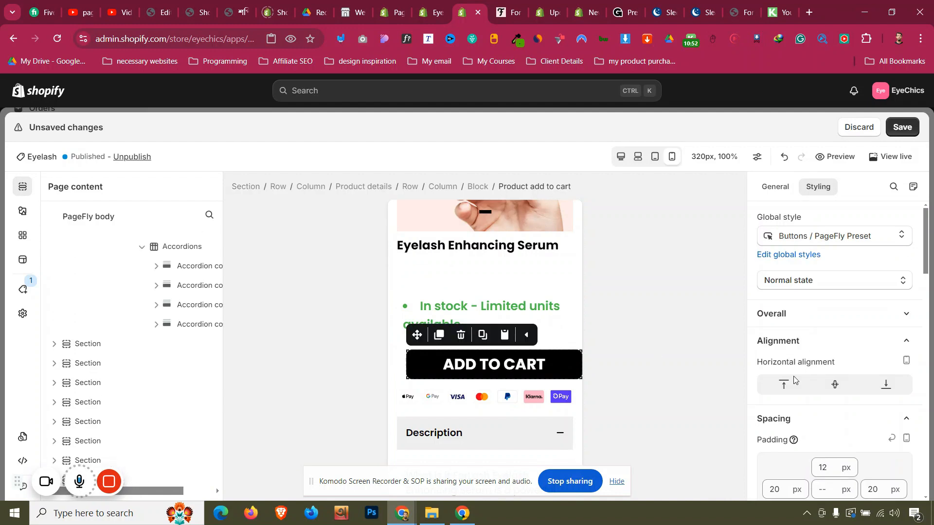
{"action": "scroll", "coordinate": [795, 380], "scroll_direction": "down", "scroll_amount": 5}
{"action": "key", "text": "Down"}
{"action": "key", "text": "Down"}
{"action": "key", "text": "Down"}
{"action": "key", "text": "Down"}
{"action": "key", "text": "Down"}
{"action": "key", "text": "Down"}
{"action": "key", "text": "Down"}
{"action": "key", "text": "Down"}
{"action": "key", "text": "Down"}
{"action": "key", "text": "Down"}
{"action": "key", "text": "Down"}
{"action": "key", "text": "Down"}
{"action": "key", "text": "Down"}
{"action": "key", "text": "Down"}
{"action": "key", "text": "Down"}
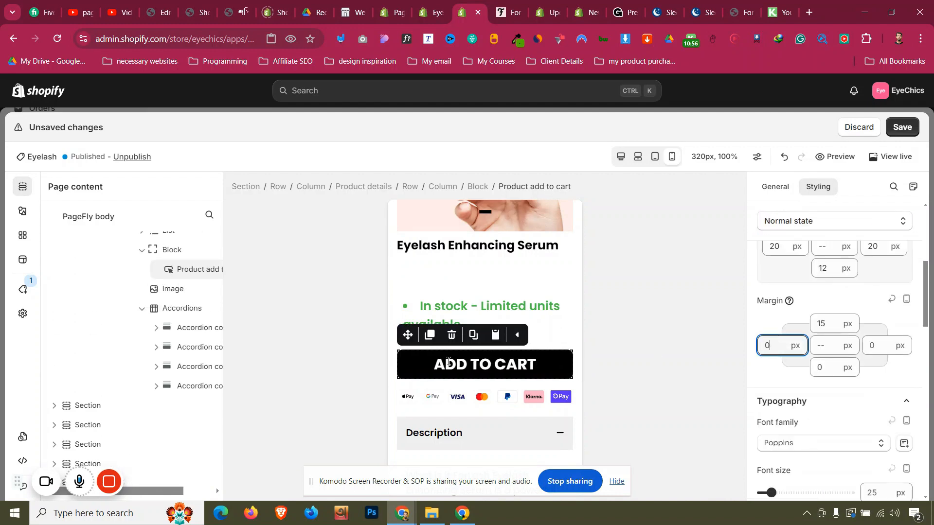
- Collapse the Description accordion, check the mobile layout down to the As Seen On section and save the page
{"action": "scroll", "coordinate": [448, 362], "scroll_direction": "down", "scroll_amount": 3}
{"action": "left_click", "coordinate": [470, 324]}
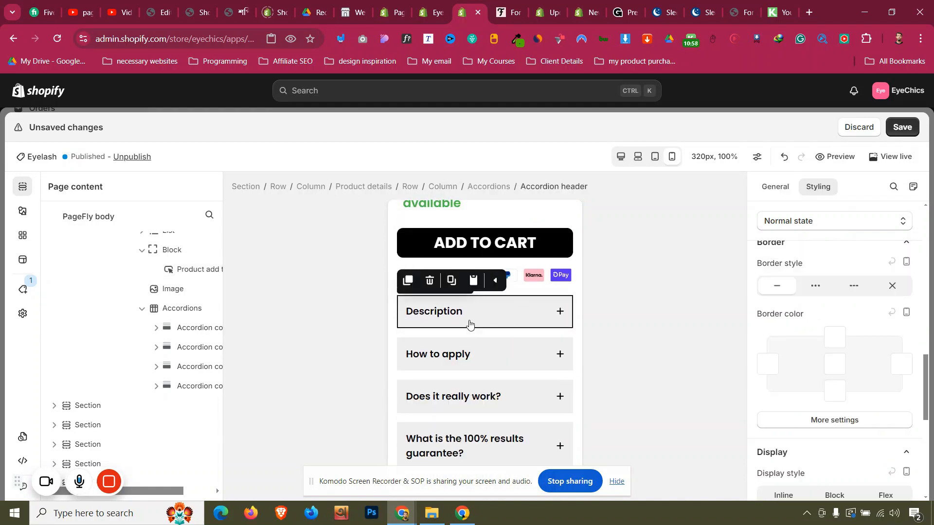
{"action": "left_click", "coordinate": [392, 360]}
{"action": "scroll", "coordinate": [392, 360], "scroll_direction": "down", "scroll_amount": 4}
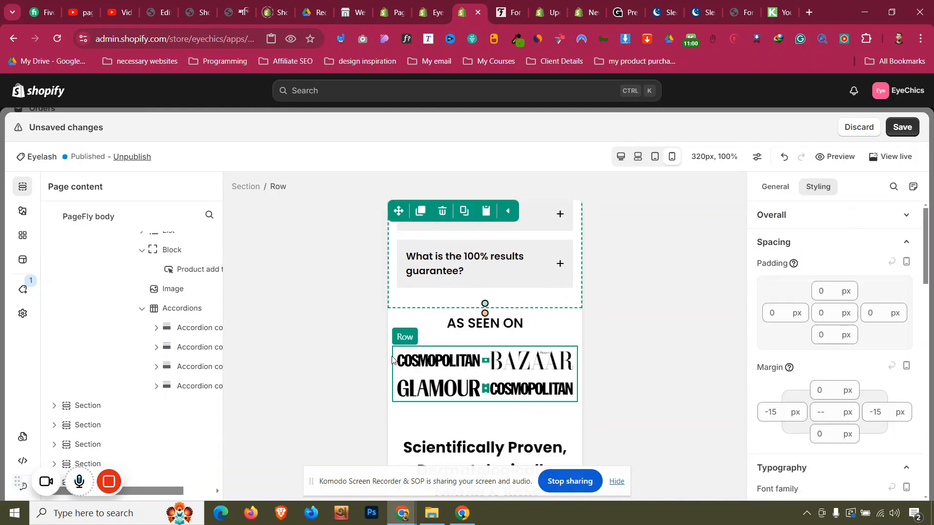
{"action": "scroll", "coordinate": [392, 360], "scroll_direction": "down", "scroll_amount": 3}
{"action": "scroll", "coordinate": [392, 360], "scroll_direction": "up", "scroll_amount": 3}
{"action": "key", "text": "ctrl+s"}
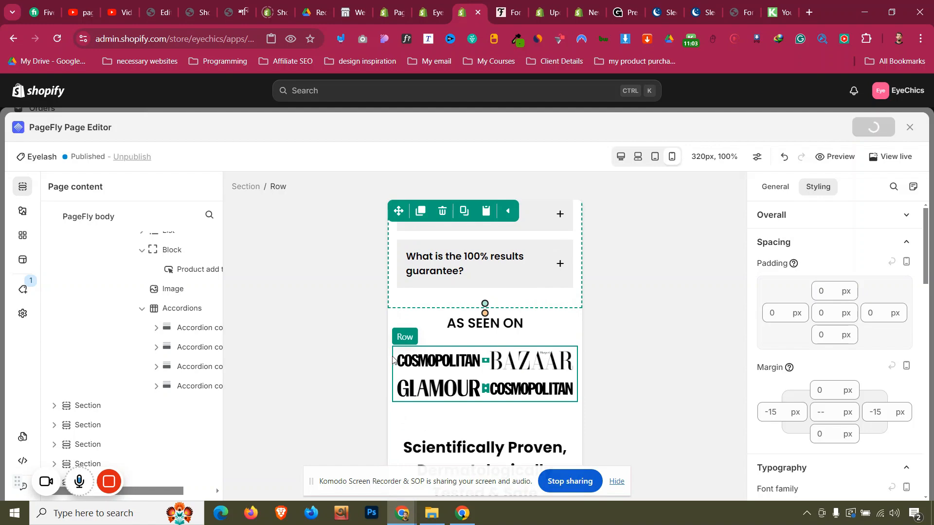
- Set the font size of the Eyelash Enhancing Serum product title to 30 px in the 768 px tablet layout
{"action": "left_click", "coordinate": [654, 156]}
{"action": "scroll", "coordinate": [541, 269], "scroll_direction": "up", "scroll_amount": 8}
{"action": "scroll", "coordinate": [540, 269], "scroll_direction": "down", "scroll_amount": 2}
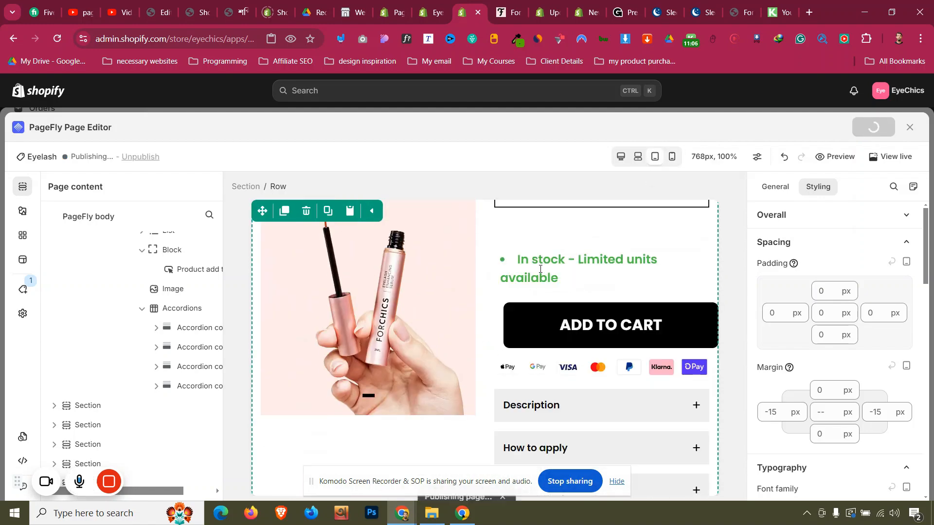
{"action": "scroll", "coordinate": [540, 269], "scroll_direction": "down", "scroll_amount": 1}
{"action": "scroll", "coordinate": [541, 269], "scroll_direction": "up", "scroll_amount": 5}
{"action": "left_click", "coordinate": [559, 311]}
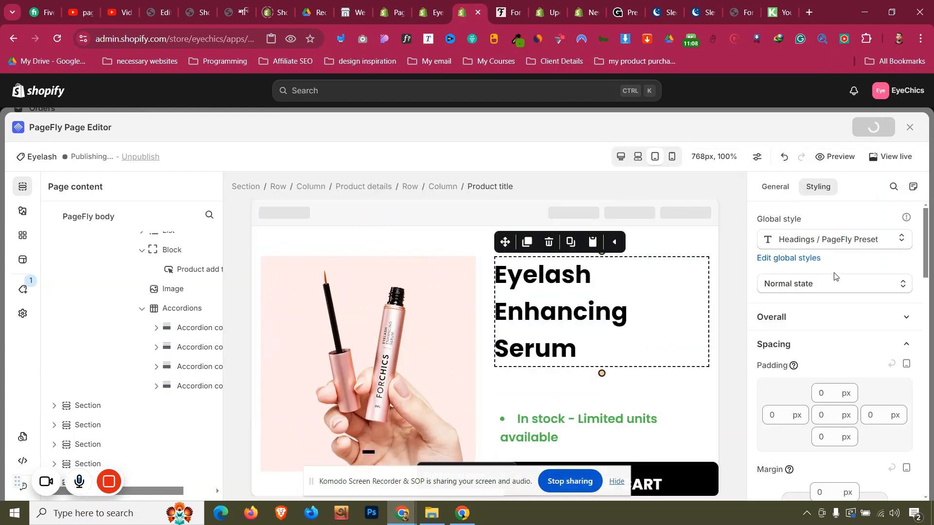
{"action": "scroll", "coordinate": [821, 310], "scroll_direction": "down", "scroll_amount": 8}
{"action": "scroll", "coordinate": [875, 287], "scroll_direction": "up", "scroll_amount": 2}
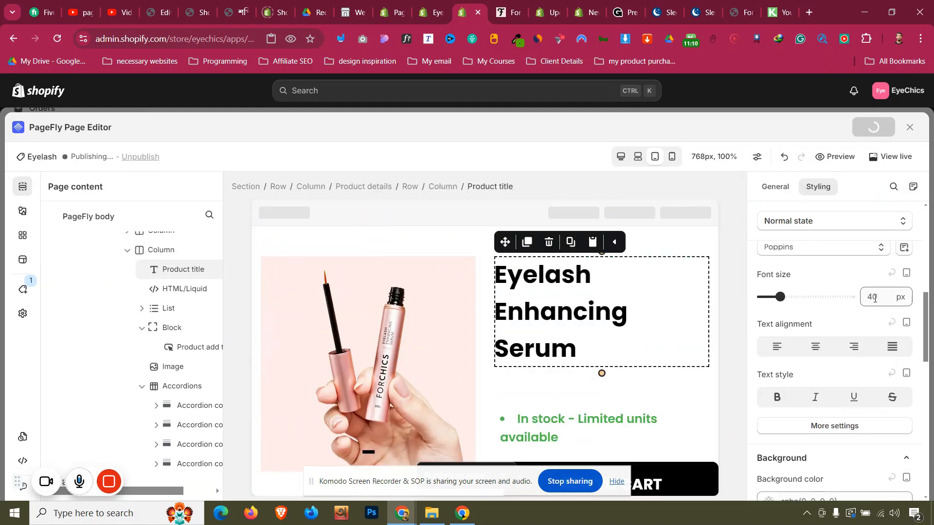
{"action": "type", "text": "30"}
- Set the left margin of the ADD TO CART button to 0 px in the tablet layout
{"action": "scroll", "coordinate": [583, 316], "scroll_direction": "down", "scroll_amount": 2}
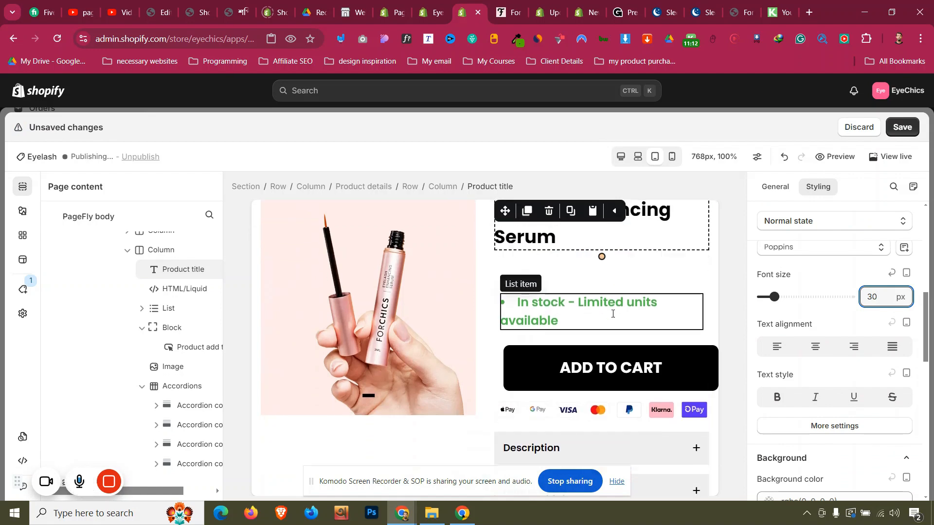
{"action": "left_click", "coordinate": [622, 362]}
{"action": "double_click", "coordinate": [768, 345]}
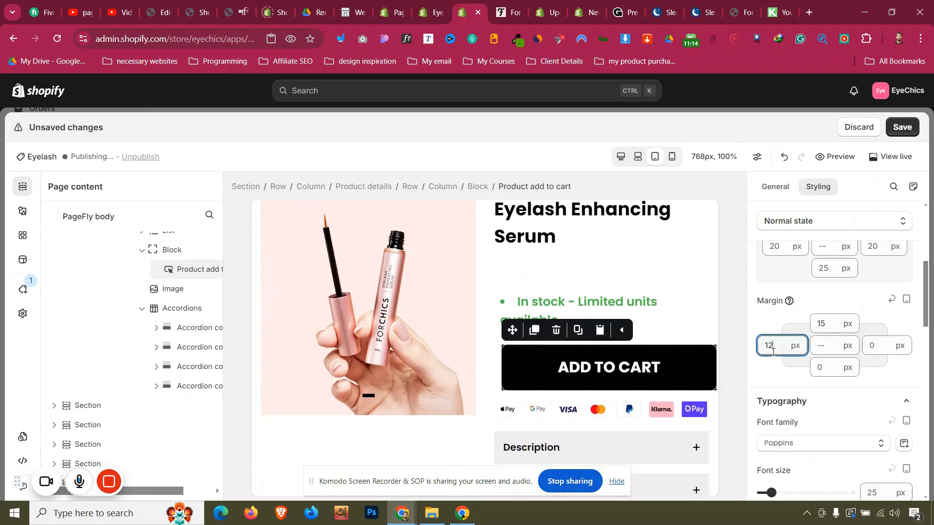
{"action": "type", "text": "5"}
{"action": "key", "text": "BackSpace"}
{"action": "type", "text": "0"}
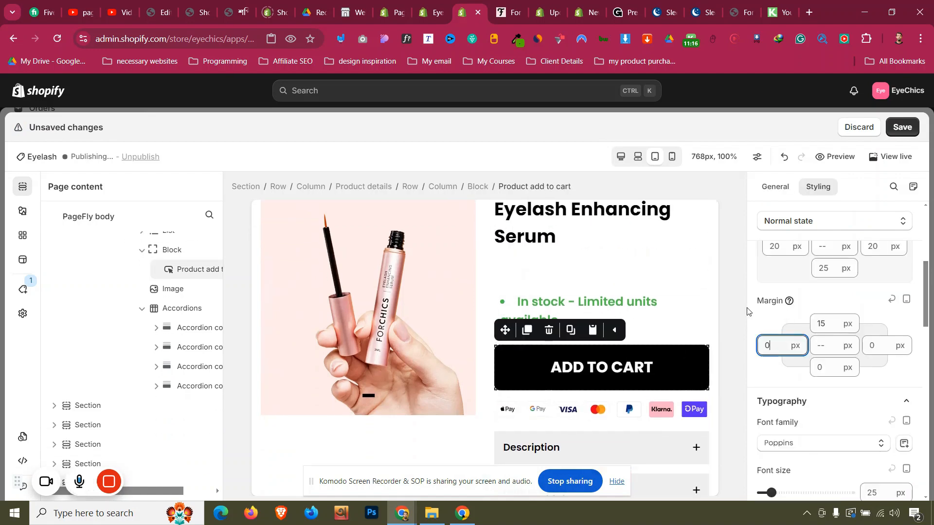
- Set the font size of the Eyelash Enhancing Serum product title to 35 px in the 1025 px laptop layout
{"action": "left_click", "coordinate": [635, 159]}
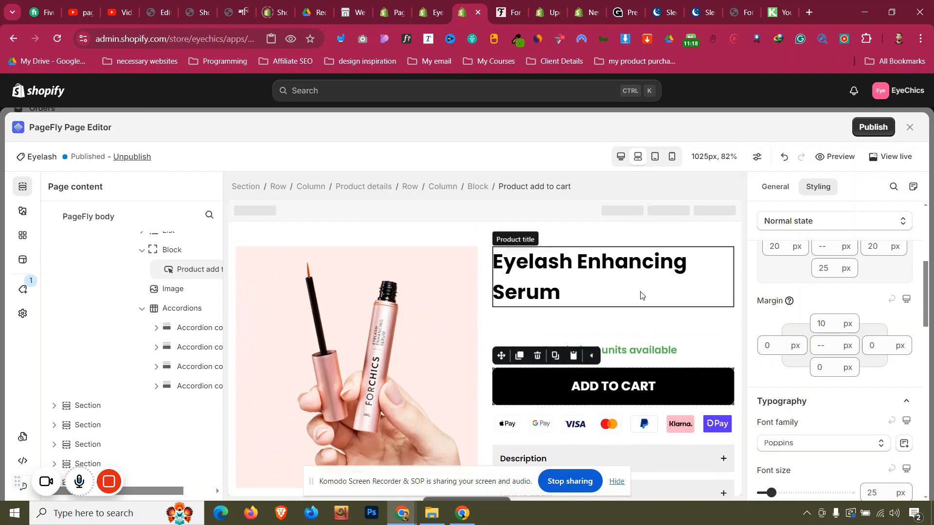
{"action": "scroll", "coordinate": [907, 355], "scroll_direction": "down", "scroll_amount": 6}
{"action": "scroll", "coordinate": [900, 355], "scroll_direction": "up", "scroll_amount": 2}
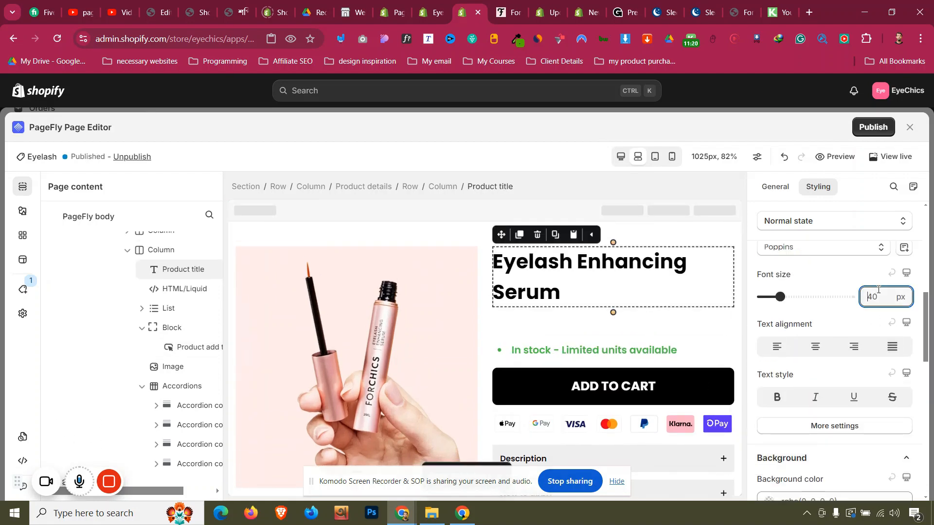
{"action": "type", "text": "35"}
{"action": "scroll", "coordinate": [645, 306], "scroll_direction": "down", "scroll_amount": 5}
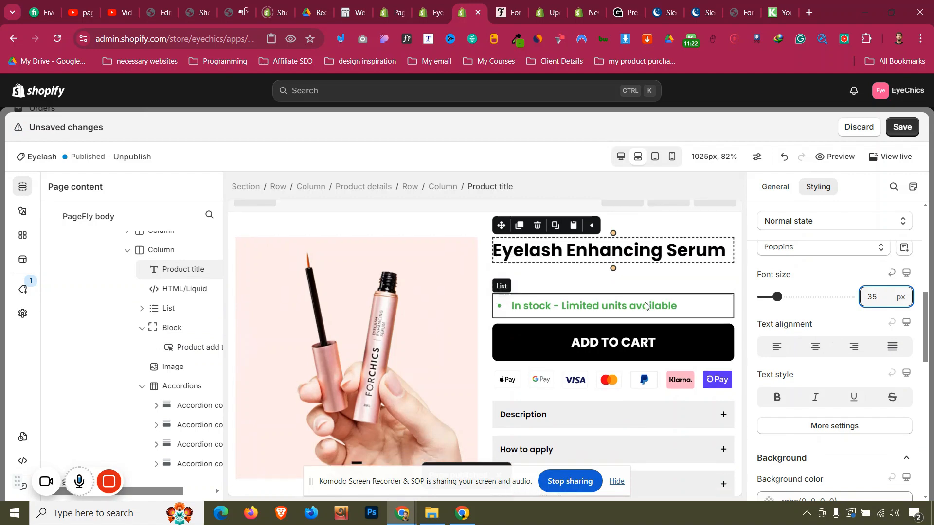
- Review the tablet layout down to the Frequently Asked Questions section and save the page
{"action": "left_click", "coordinate": [654, 157]}
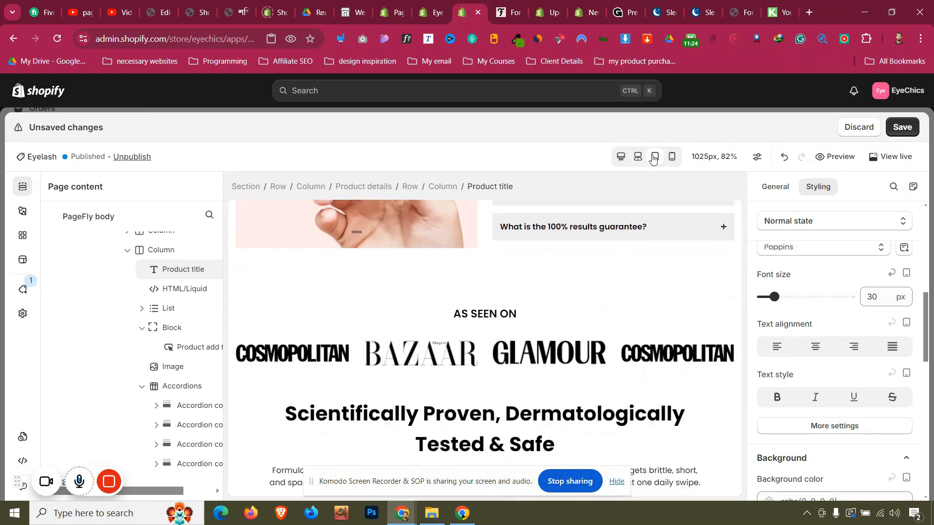
{"action": "scroll", "coordinate": [442, 320], "scroll_direction": "down", "scroll_amount": 18}
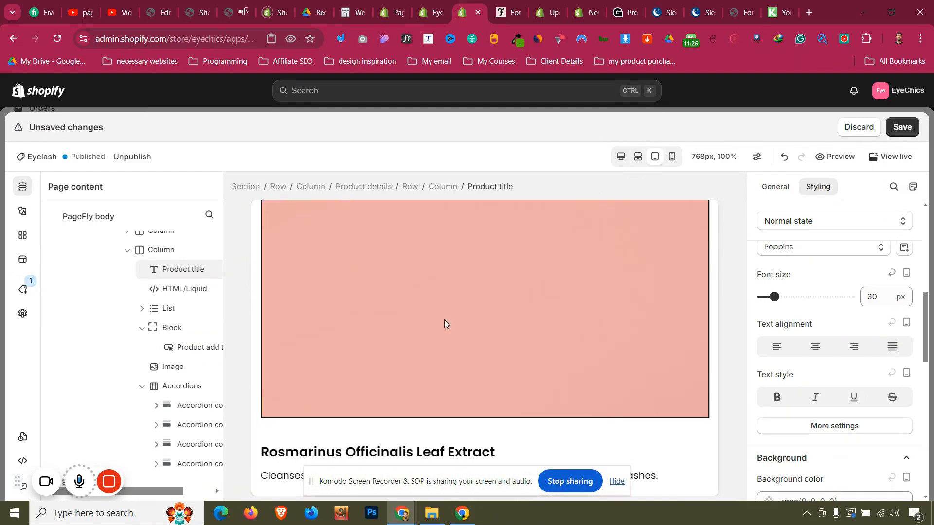
{"action": "scroll", "coordinate": [444, 321], "scroll_direction": "down", "scroll_amount": 10}
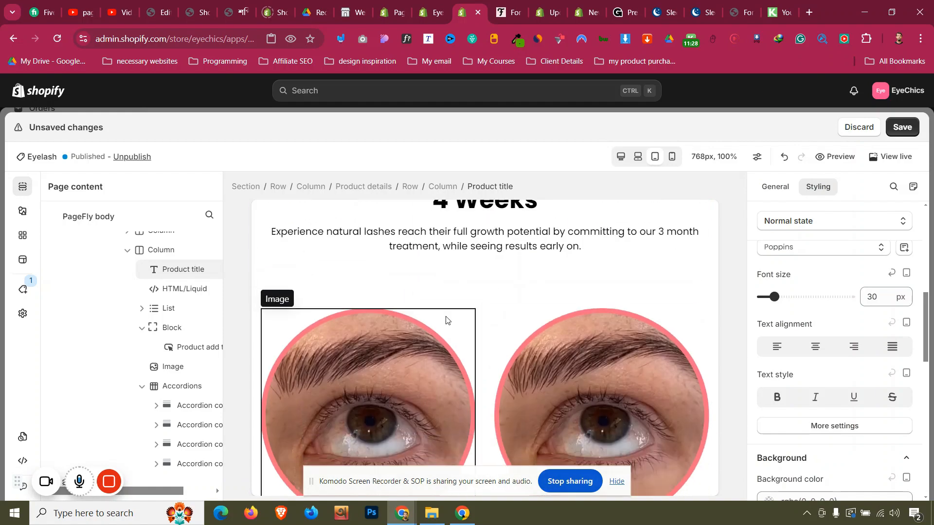
{"action": "scroll", "coordinate": [446, 319], "scroll_direction": "down", "scroll_amount": 12}
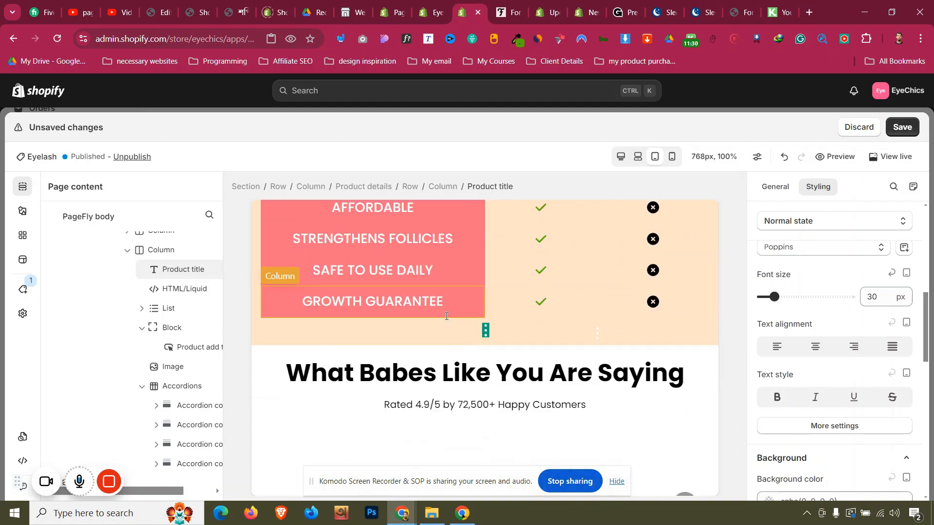
{"action": "scroll", "coordinate": [447, 320], "scroll_direction": "down", "scroll_amount": 5}
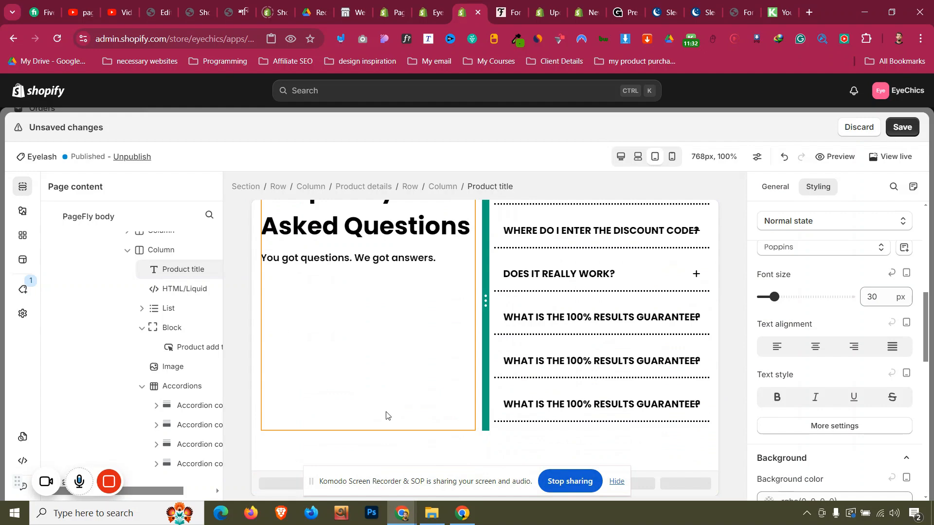
{"action": "left_click", "coordinate": [331, 451]}
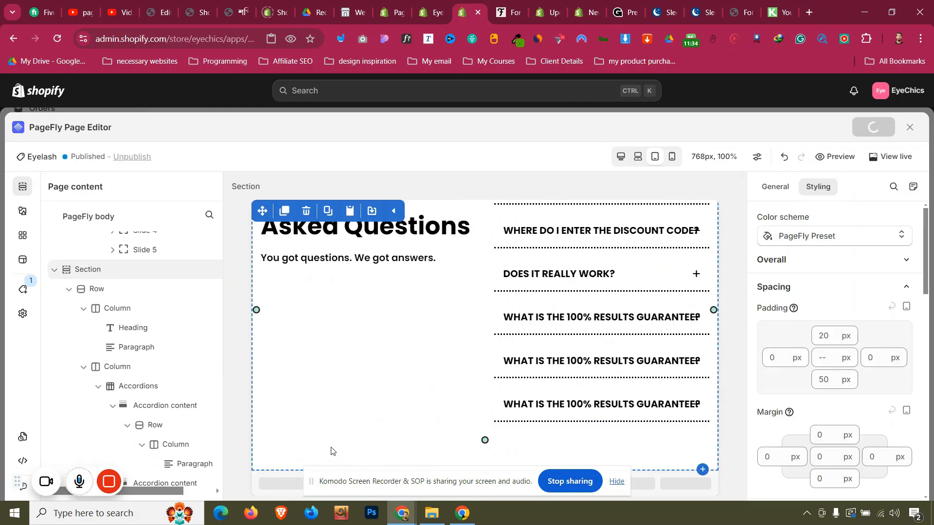
- Check the 1440 px desktop layout up to the product section and open the live page
{"action": "left_click", "coordinate": [621, 157]}
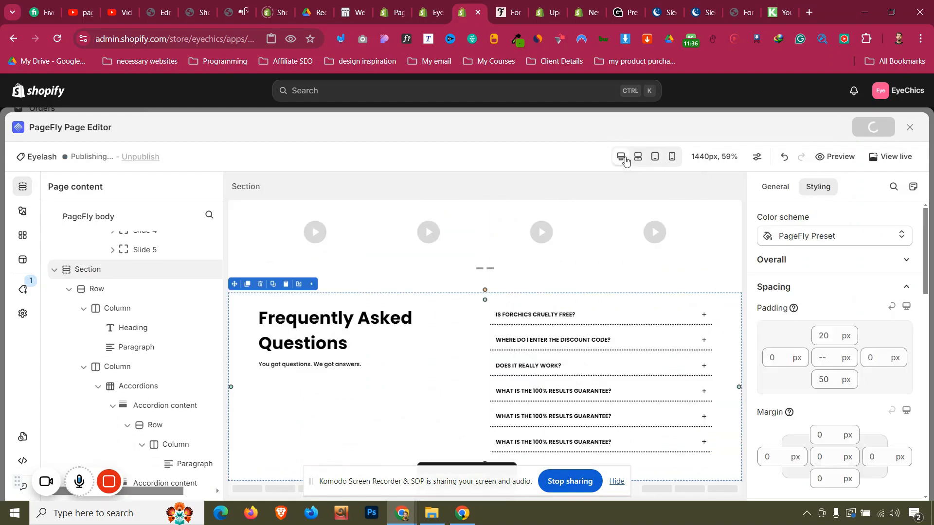
{"action": "scroll", "coordinate": [486, 281], "scroll_direction": "up", "scroll_amount": 3}
{"action": "scroll", "coordinate": [486, 281], "scroll_direction": "up", "scroll_amount": 15}
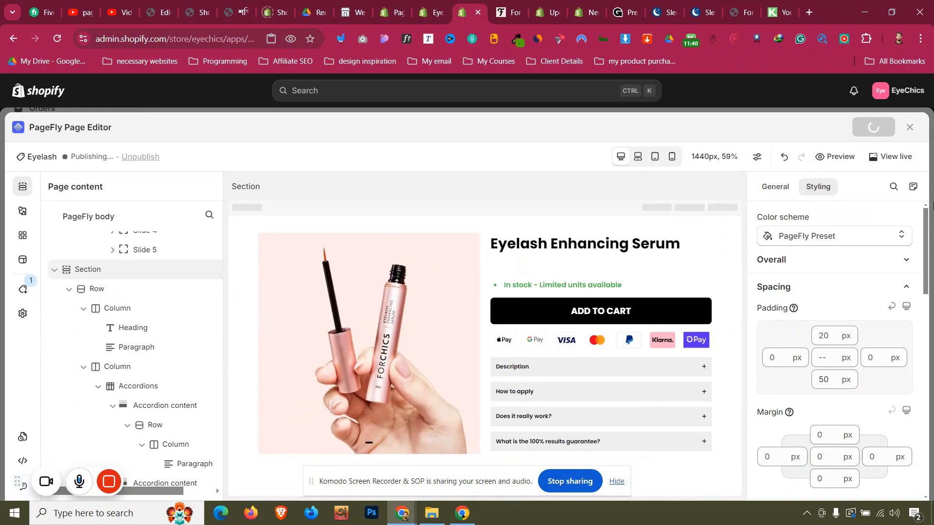
{"action": "left_click", "coordinate": [899, 157]}
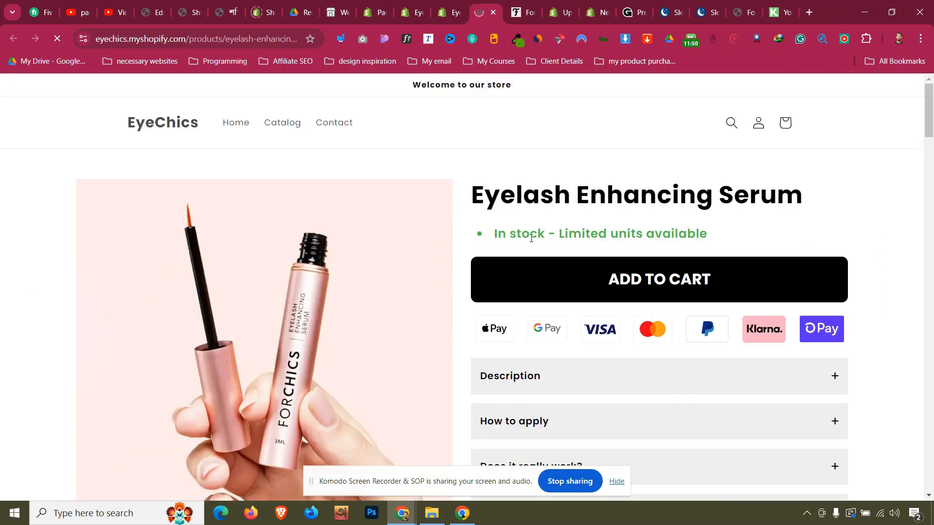
- Return to the page editor and check the ADD TO CART button's general settings for its after add to cart action
{"action": "left_click", "coordinate": [447, 12]}
{"action": "left_click", "coordinate": [567, 319]}
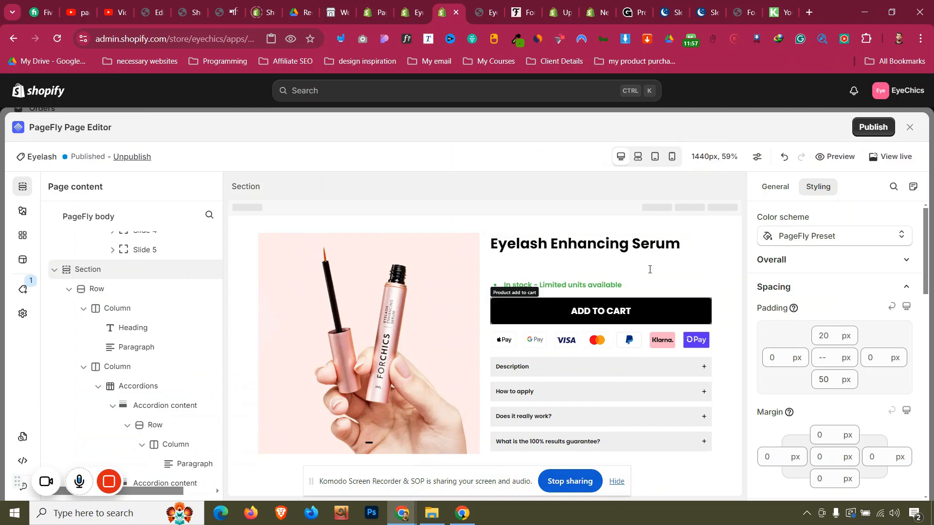
{"action": "left_click", "coordinate": [775, 186]}
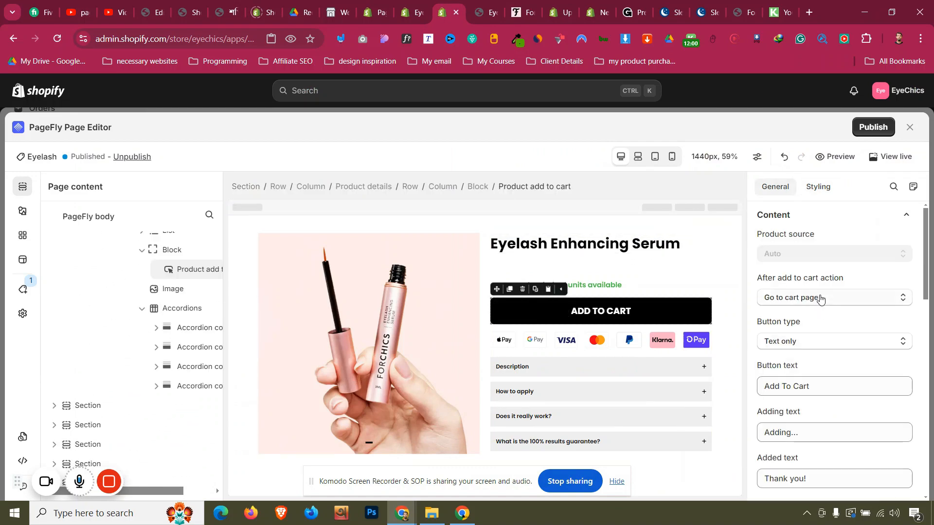
- Test the 1, 2 and 3 Bottles bundle options on the live product page and add 3 Bottles to the cart
{"action": "left_click", "coordinate": [488, 5]}
{"action": "scroll", "coordinate": [618, 230], "scroll_direction": "up", "scroll_amount": 3}
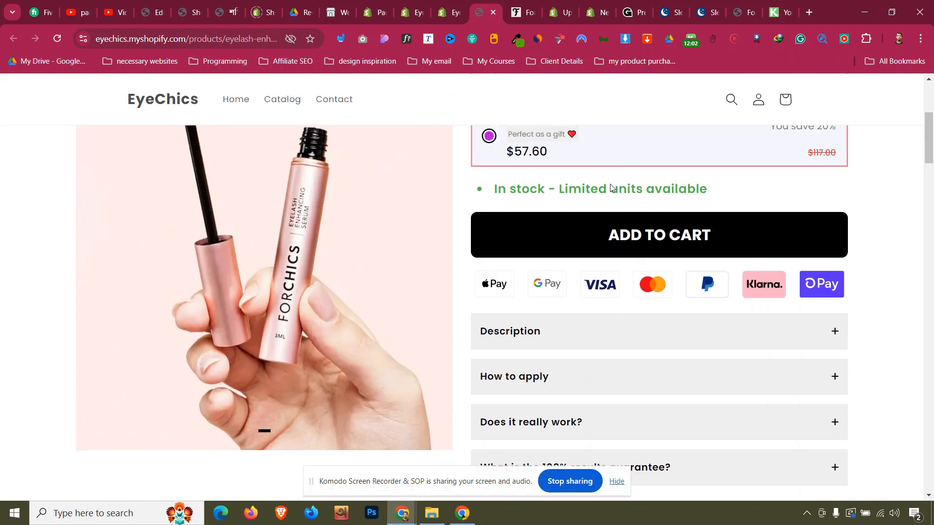
{"action": "scroll", "coordinate": [593, 238], "scroll_direction": "up", "scroll_amount": 4}
{"action": "left_click", "coordinate": [593, 238]}
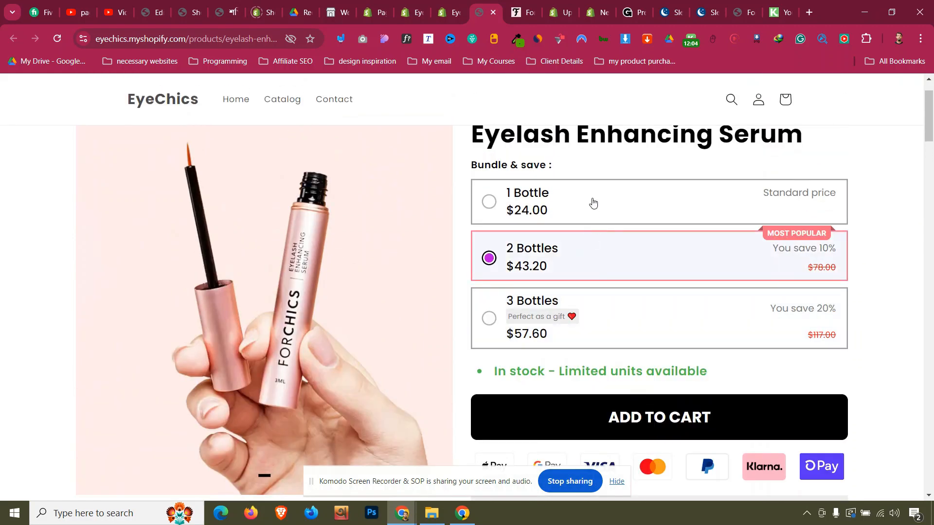
{"action": "left_click", "coordinate": [593, 203]}
{"action": "left_click", "coordinate": [605, 260]}
{"action": "left_click", "coordinate": [601, 319]}
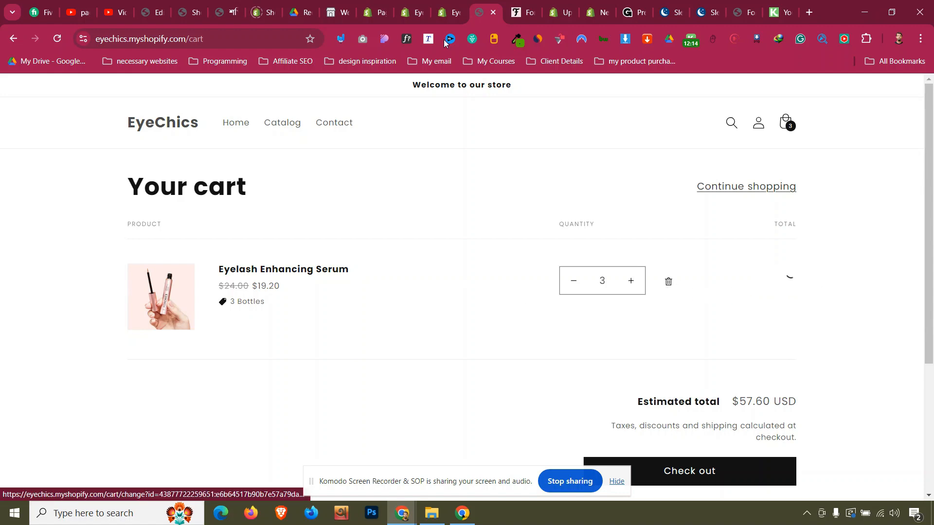
- Reopen the live product page from the page editor and close the old cart page
{"action": "left_click", "coordinate": [447, 6]}
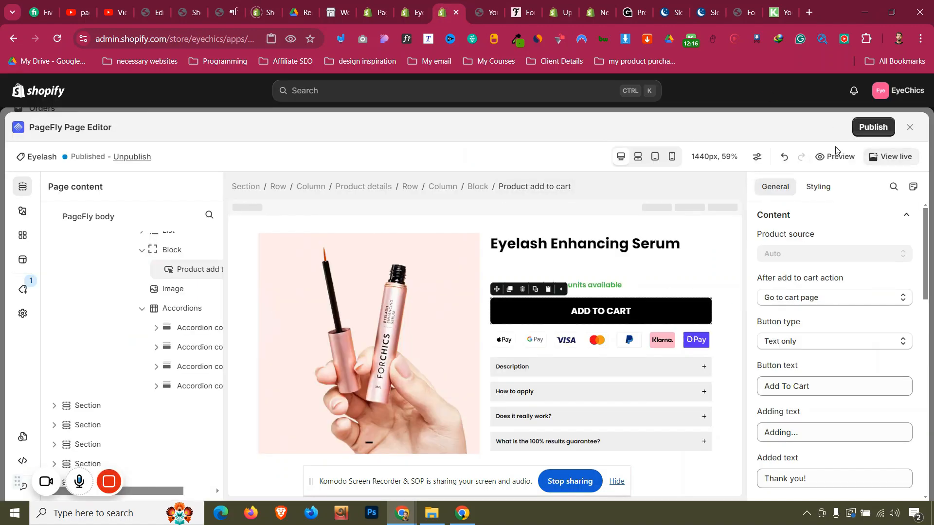
{"action": "left_click", "coordinate": [890, 156]}
{"action": "left_click", "coordinate": [505, 12]}
{"action": "left_click", "coordinate": [506, 12]}
- Review the live page's sections down to Frequently Asked Questions and expand the "Is ForChics cruelty free?" answer
{"action": "scroll", "coordinate": [515, 249], "scroll_direction": "down", "scroll_amount": 10}
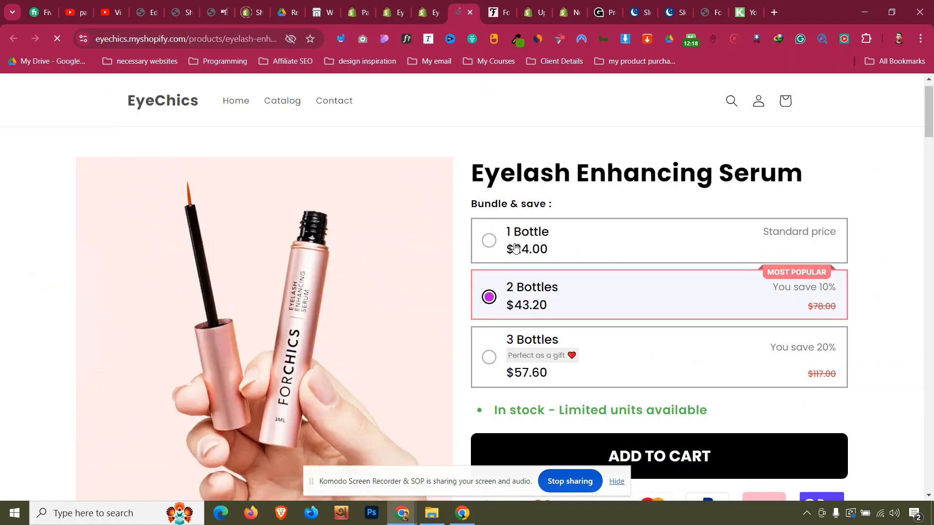
{"action": "scroll", "coordinate": [515, 248], "scroll_direction": "down", "scroll_amount": 11}
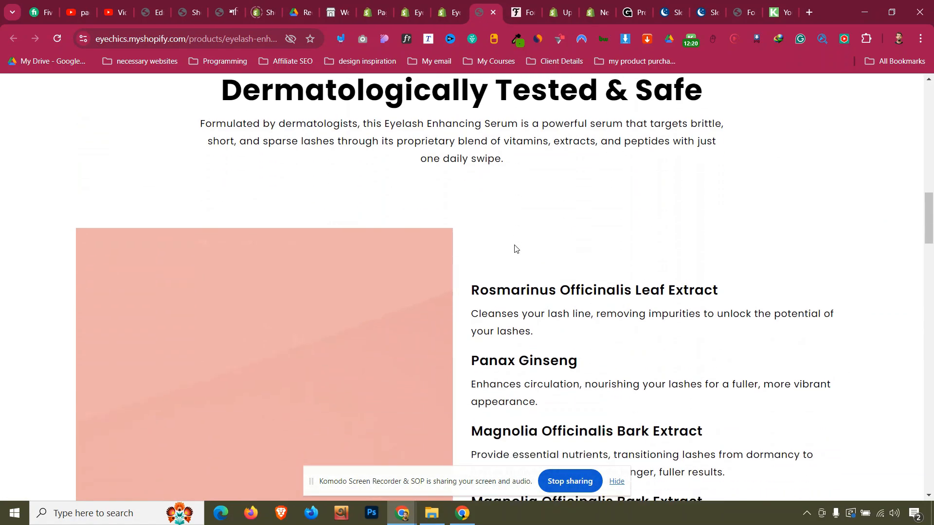
{"action": "scroll", "coordinate": [516, 249], "scroll_direction": "down", "scroll_amount": 20}
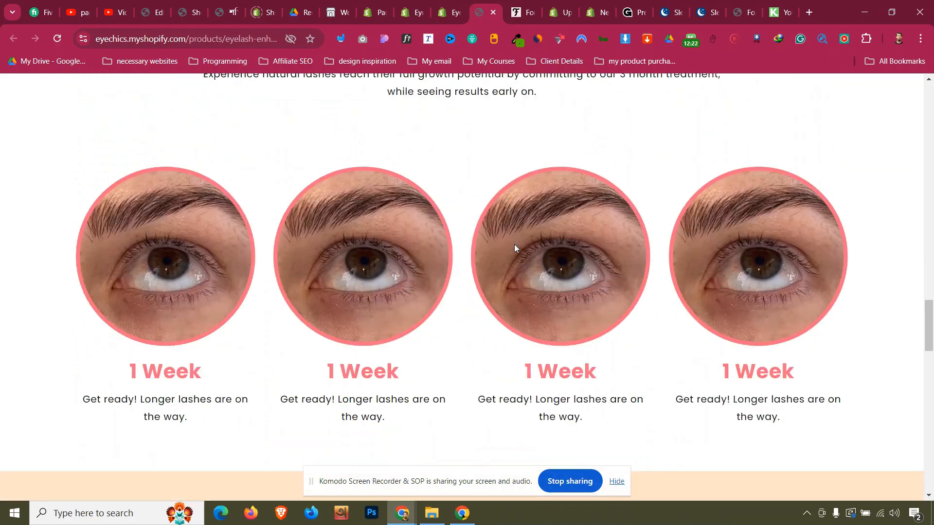
{"action": "scroll", "coordinate": [515, 248], "scroll_direction": "down", "scroll_amount": 2}
{"action": "scroll", "coordinate": [486, 229], "scroll_direction": "up", "scroll_amount": 3}
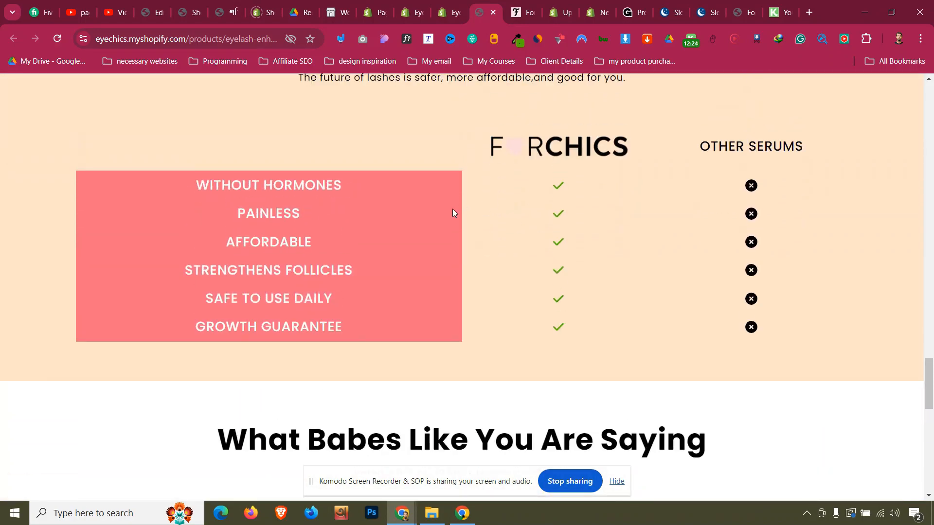
{"action": "scroll", "coordinate": [540, 246], "scroll_direction": "down", "scroll_amount": 5}
{"action": "scroll", "coordinate": [432, 249], "scroll_direction": "down", "scroll_amount": 9}
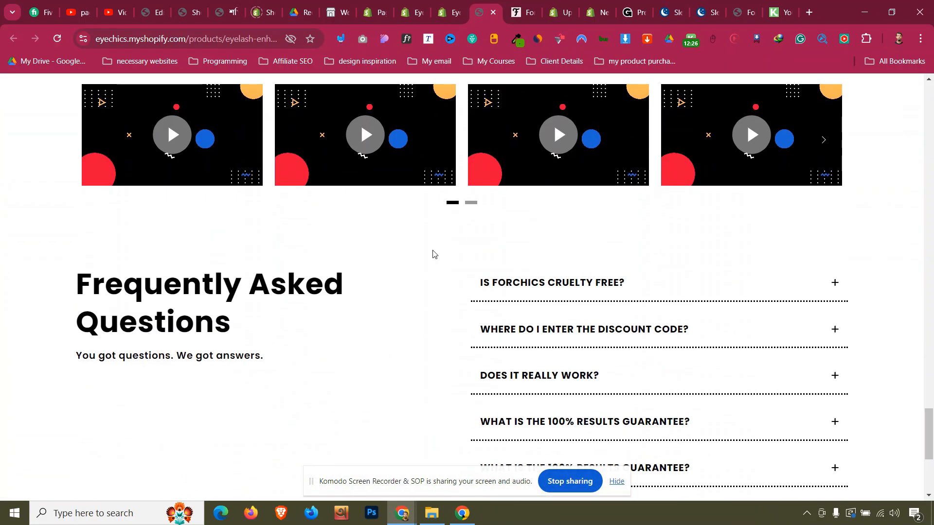
{"action": "scroll", "coordinate": [601, 165], "scroll_direction": "up", "scroll_amount": 4}
{"action": "left_click", "coordinate": [570, 202]}
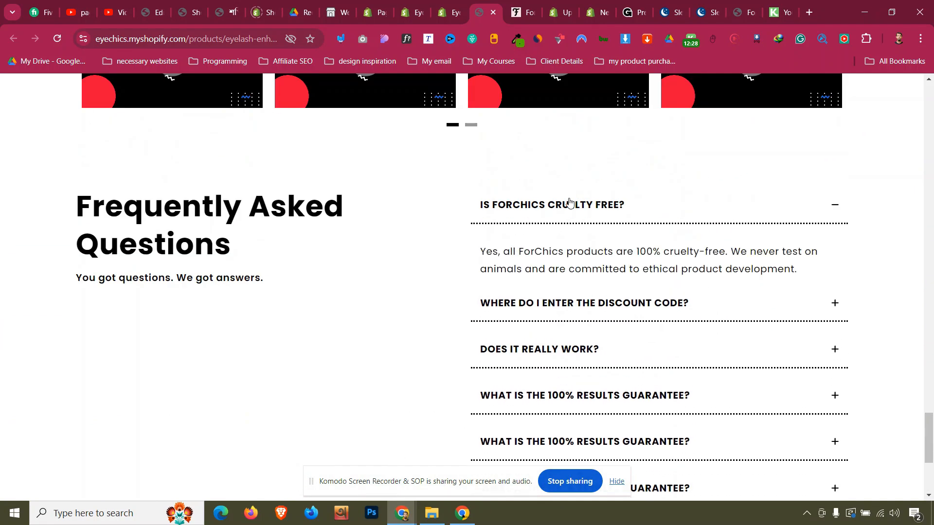
- Test the FAQ accordion by collapsing the cruelty-free answer and toggling the "Where do I enter the discount code?" answer open and closed
{"action": "scroll", "coordinate": [571, 200], "scroll_direction": "down", "scroll_amount": 1}
{"action": "left_click", "coordinate": [574, 165]}
{"action": "left_click", "coordinate": [574, 207]}
{"action": "scroll", "coordinate": [574, 214], "scroll_direction": "down", "scroll_amount": 1}
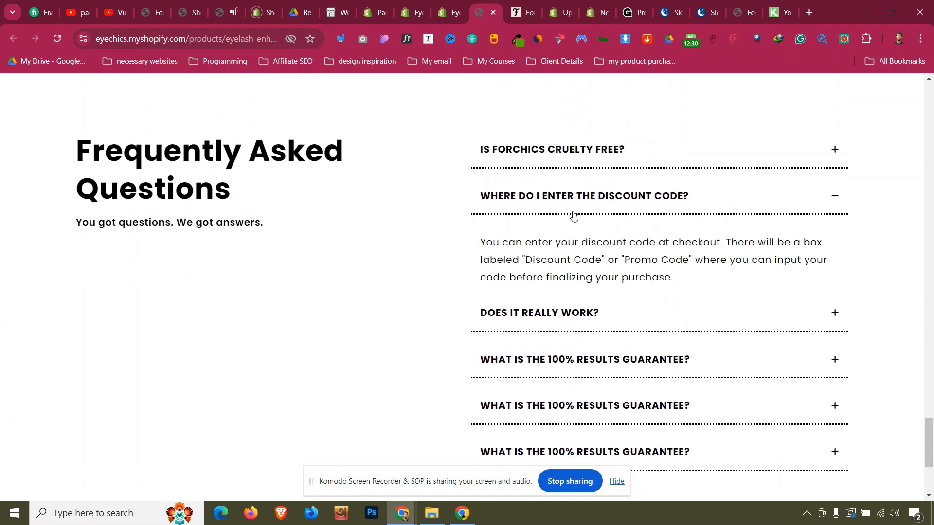
{"action": "left_click", "coordinate": [573, 158]}
{"action": "scroll", "coordinate": [455, 235], "scroll_direction": "up", "scroll_amount": 3}
{"action": "scroll", "coordinate": [456, 242], "scroll_direction": "down", "scroll_amount": 5}
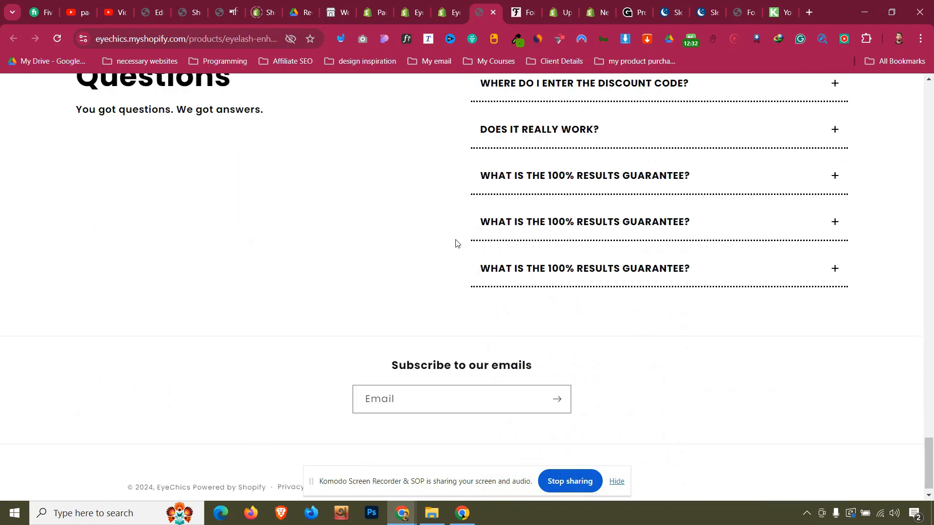
- Open the EyeChics store's home page and review its sections from the product cards through customer results to Shop By Category
{"action": "scroll", "coordinate": [455, 241], "scroll_direction": "up", "scroll_amount": 14}
{"action": "scroll", "coordinate": [456, 243], "scroll_direction": "up", "scroll_amount": 20}
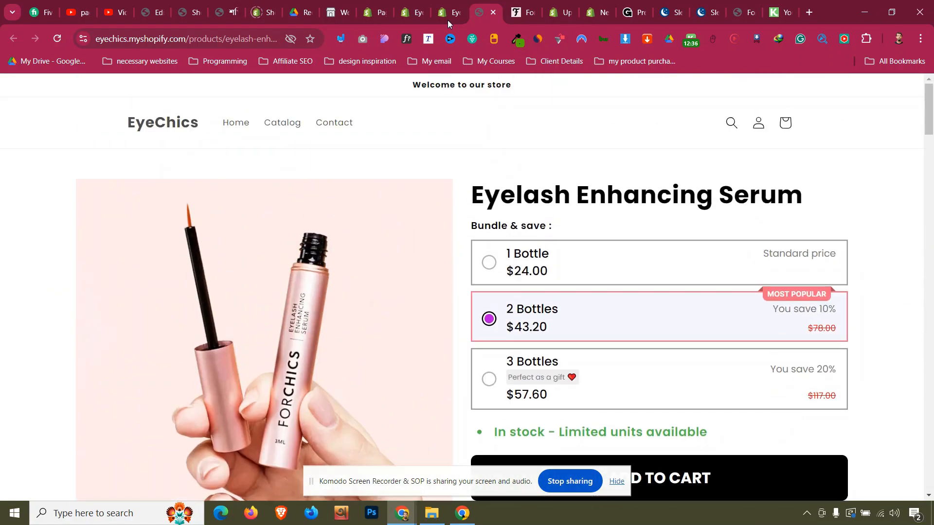
{"action": "left_click", "coordinate": [193, 123]}
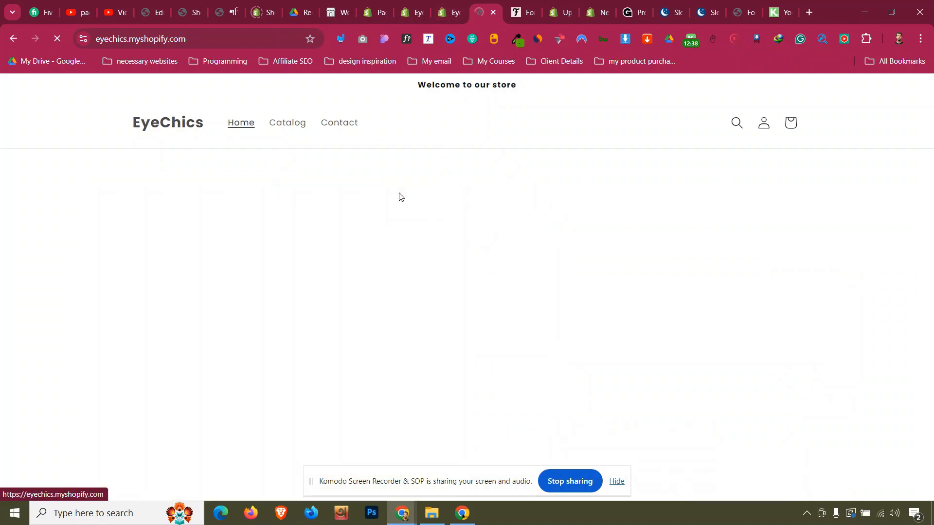
{"action": "scroll", "coordinate": [398, 196], "scroll_direction": "down", "scroll_amount": 4}
{"action": "scroll", "coordinate": [399, 197], "scroll_direction": "down", "scroll_amount": 15}
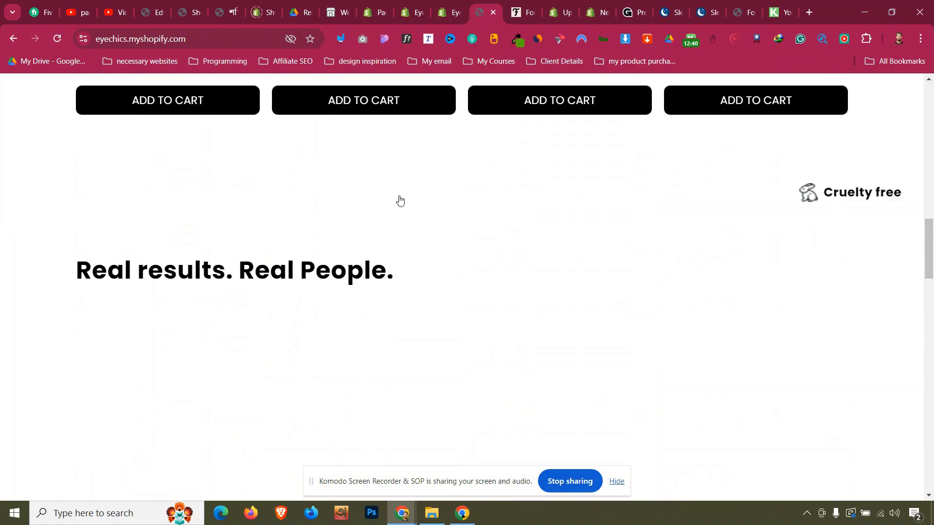
{"action": "scroll", "coordinate": [402, 197], "scroll_direction": "up", "scroll_amount": 6}
{"action": "scroll", "coordinate": [401, 196], "scroll_direction": "down", "scroll_amount": 5}
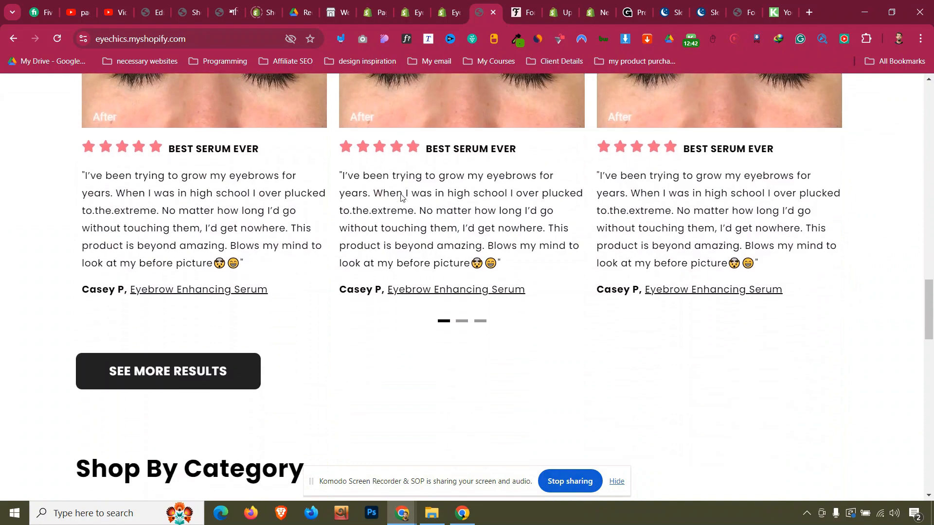
{"action": "scroll", "coordinate": [417, 176], "scroll_direction": "down", "scroll_amount": 9}
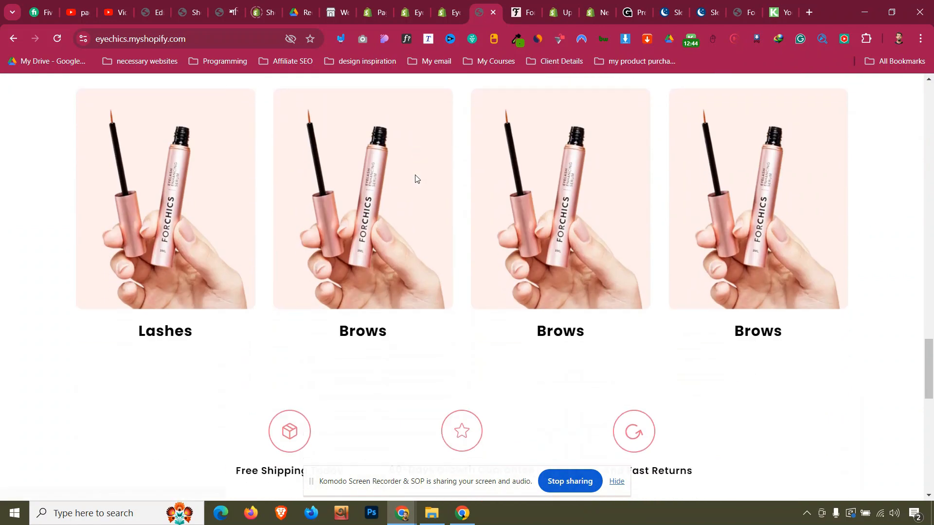
- Switch to the ForChics reference product page and examine its Frequently Asked Questions and Customer Reviews sections
{"action": "key", "text": "ctrl+Tab"}
{"action": "scroll", "coordinate": [552, 229], "scroll_direction": "up", "scroll_amount": 6}
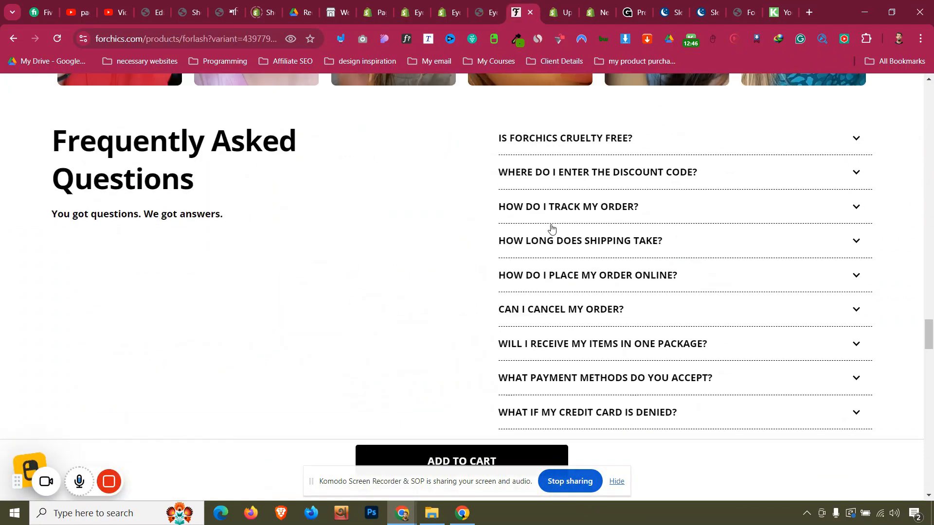
{"action": "scroll", "coordinate": [553, 228], "scroll_direction": "down", "scroll_amount": 6}
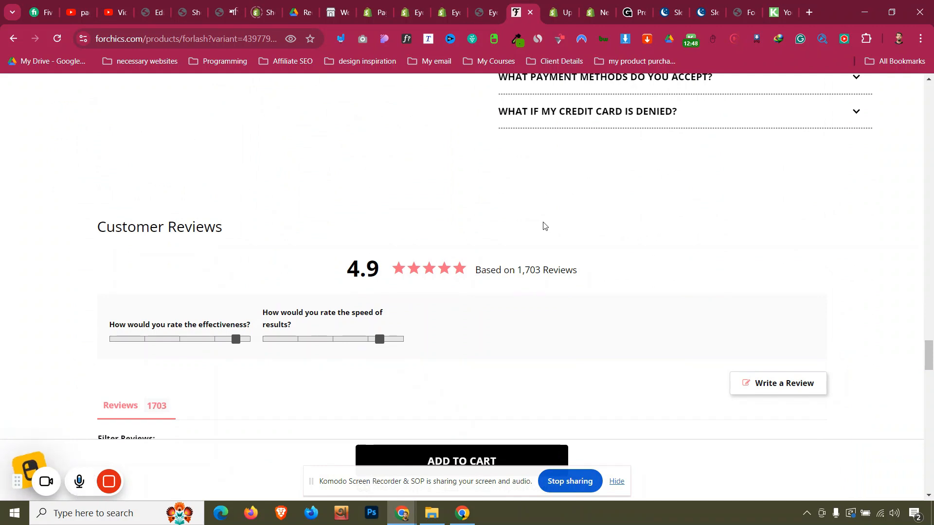